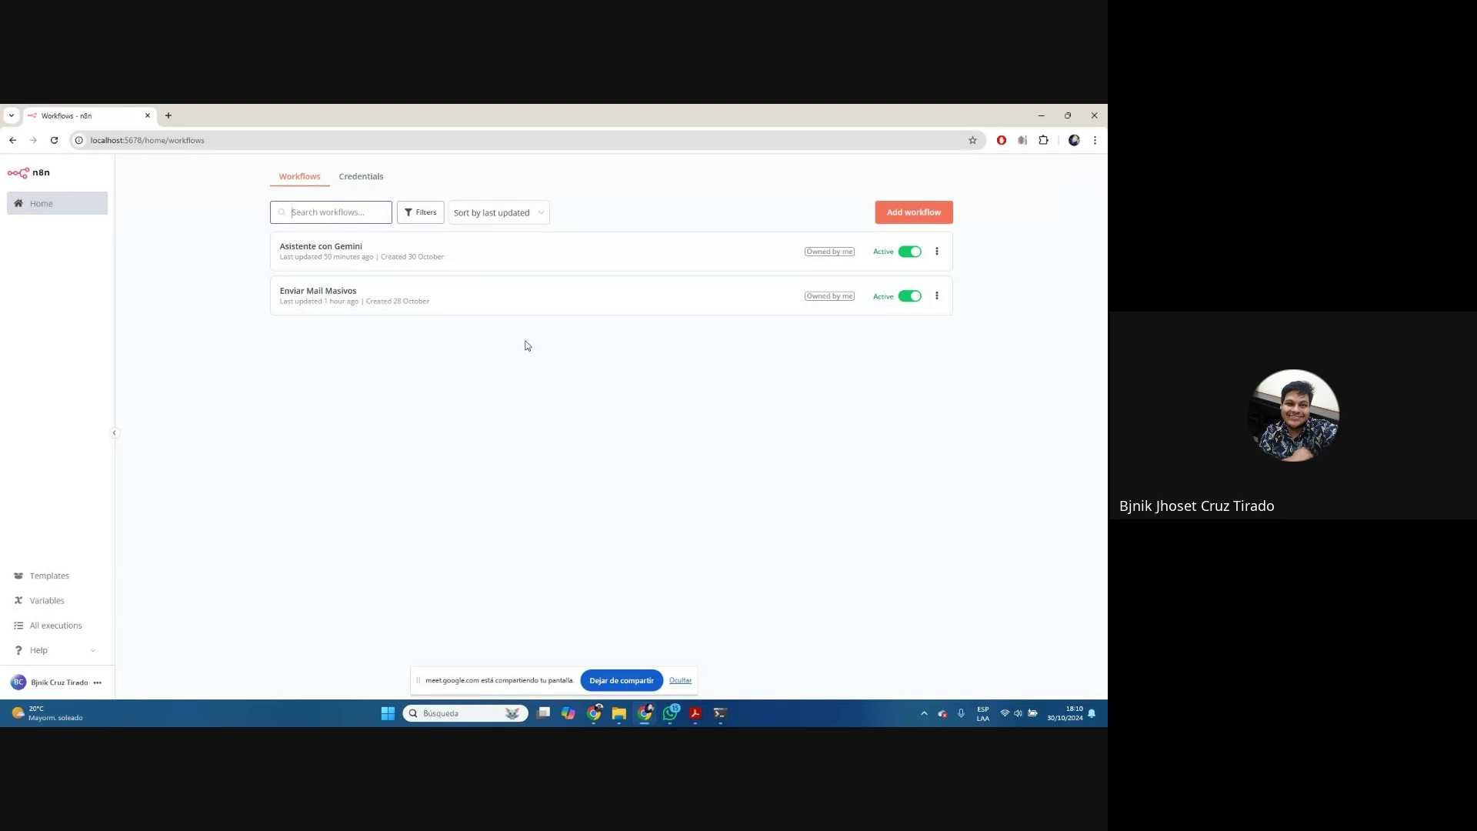
Deactivate Enviar Mail Masivos and Asistente con Gemini, check the n8n terminal windows, then return to the workflow list
click(909, 296)
click(910, 251)
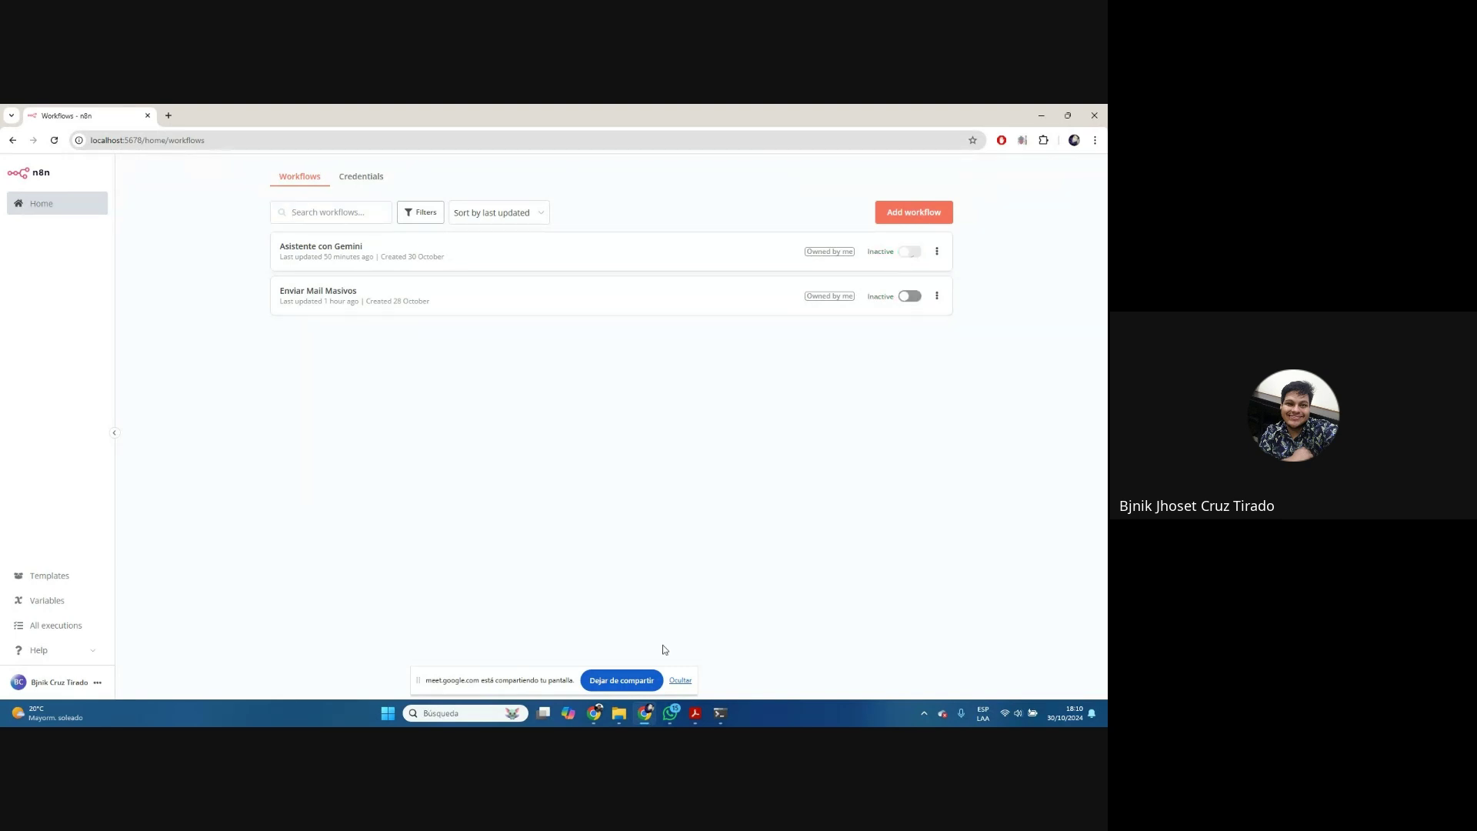
mouse_move(720, 713)
click(663, 654)
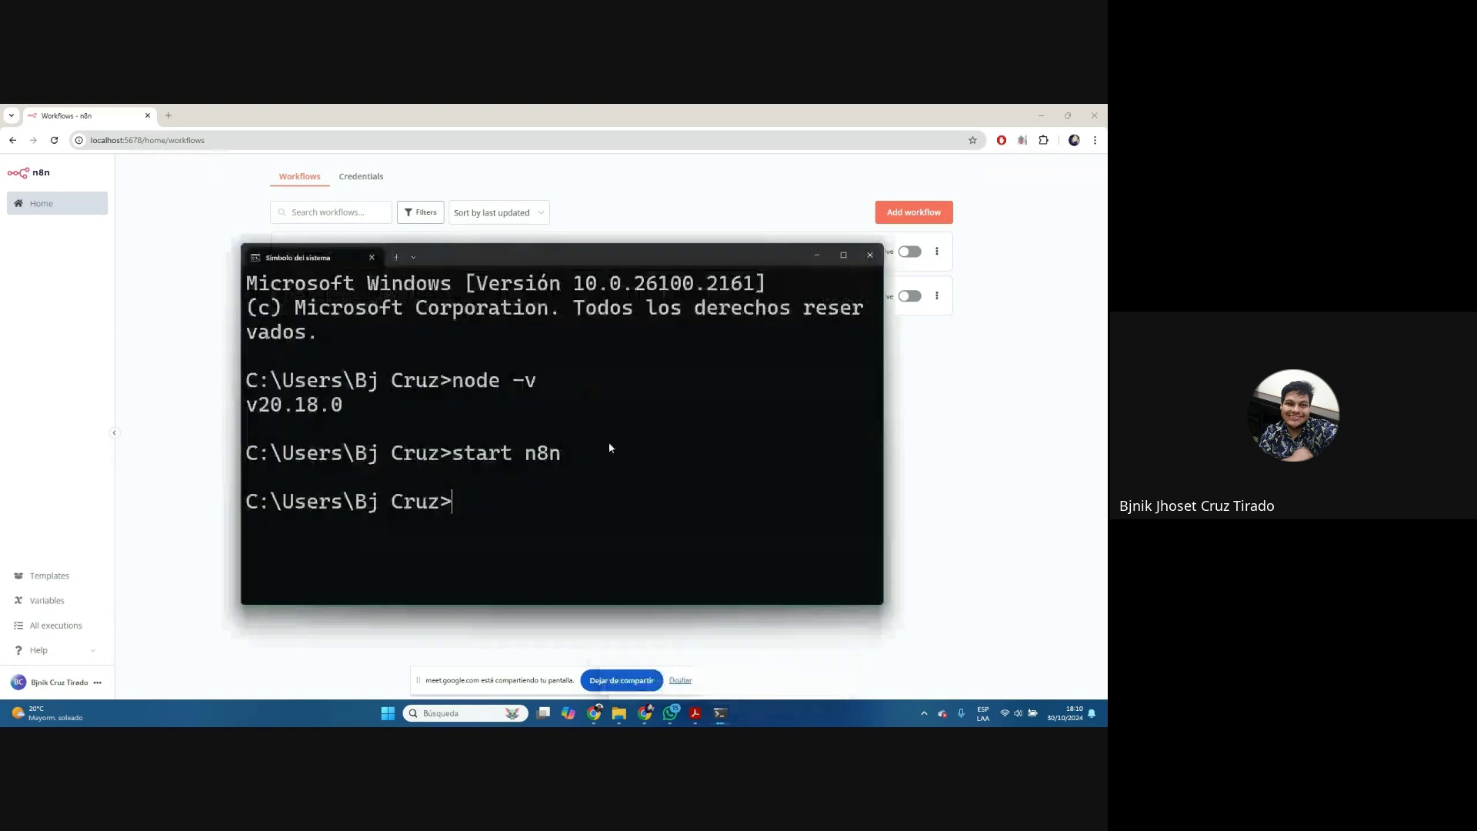
click(775, 647)
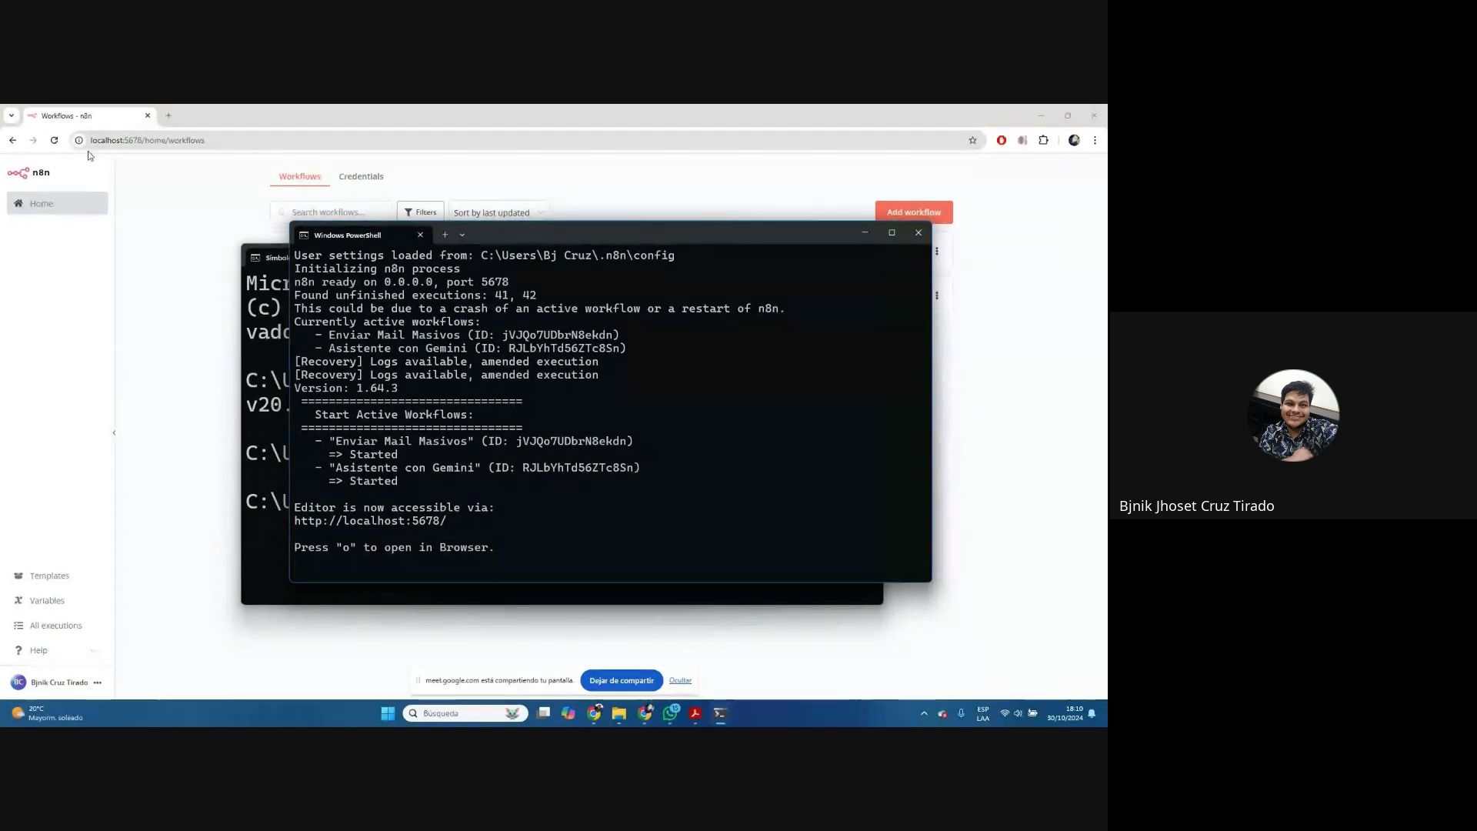
click(948, 408)
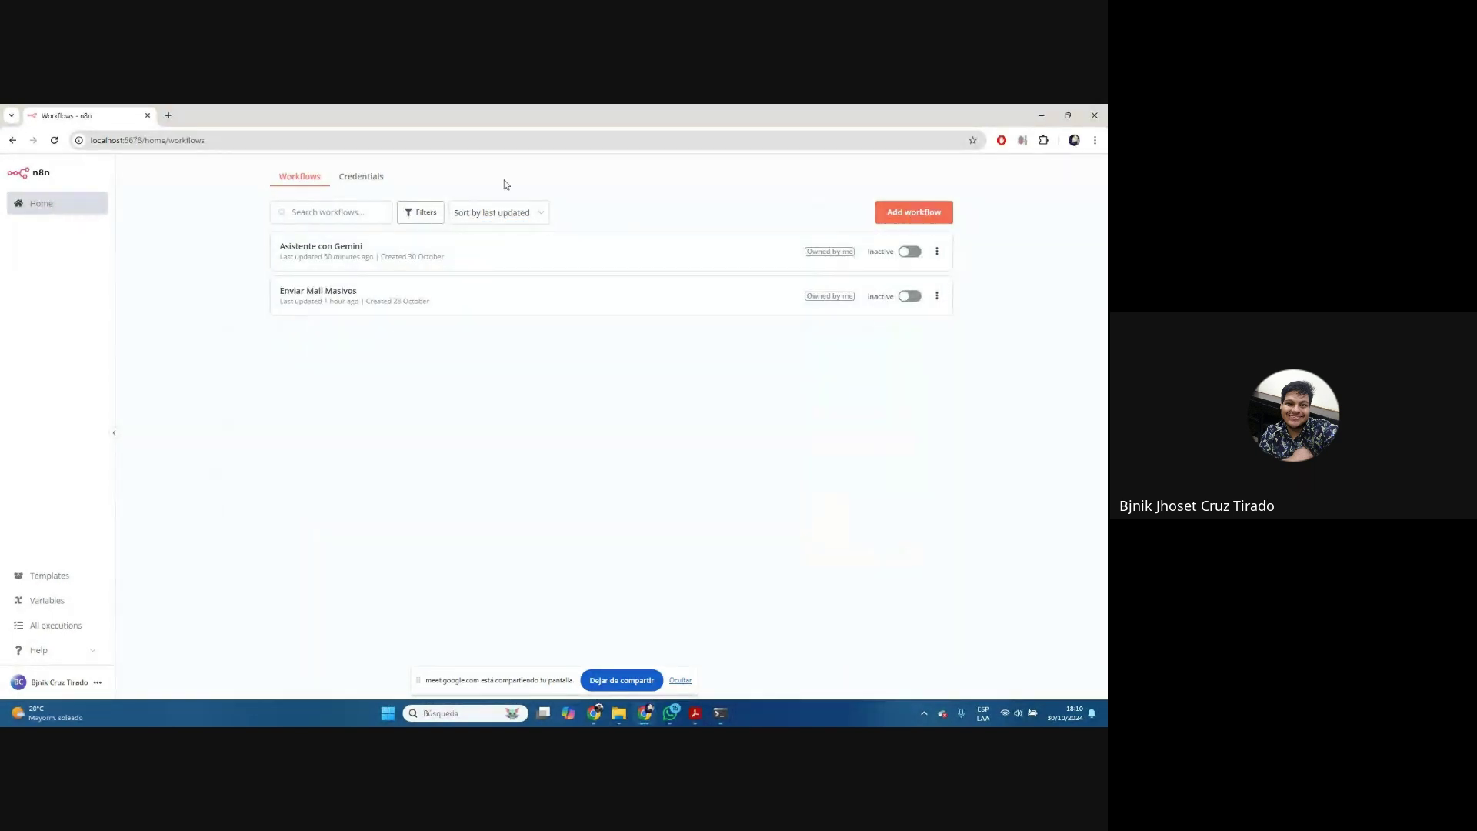
Look over the saved credentials and workflows, then create a new empty workflow
click(369, 185)
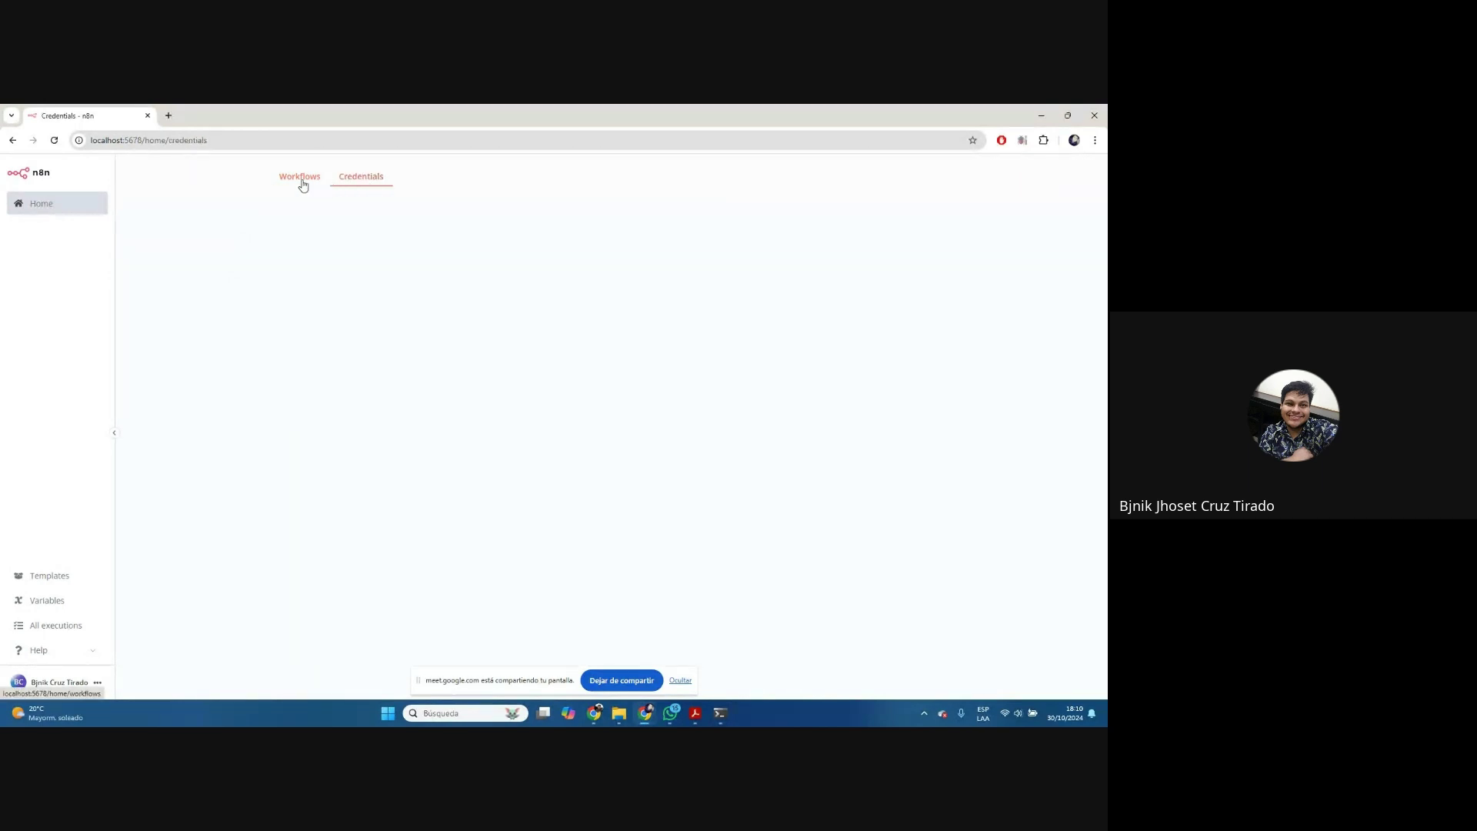
click(300, 177)
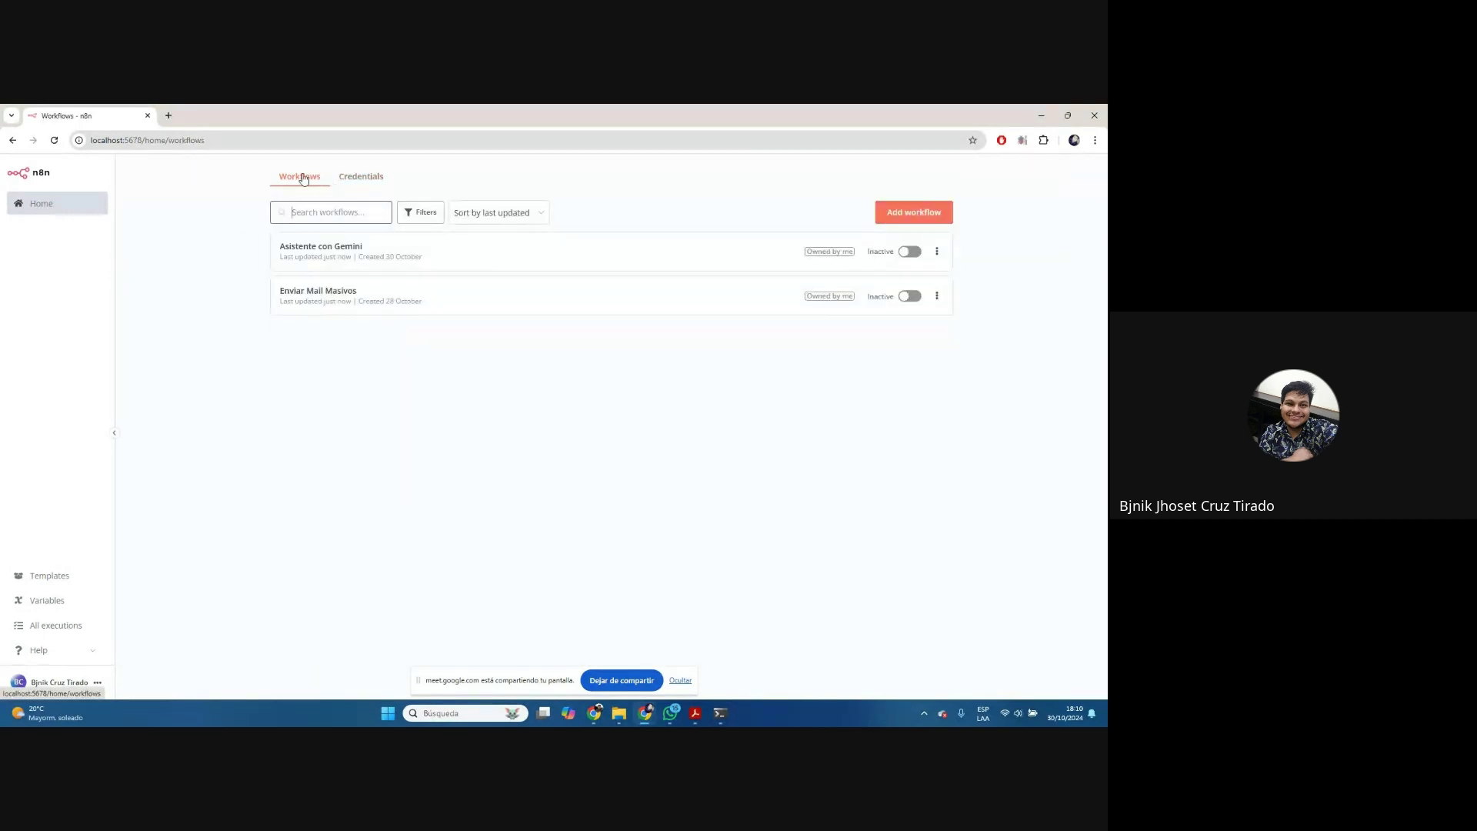
click(376, 182)
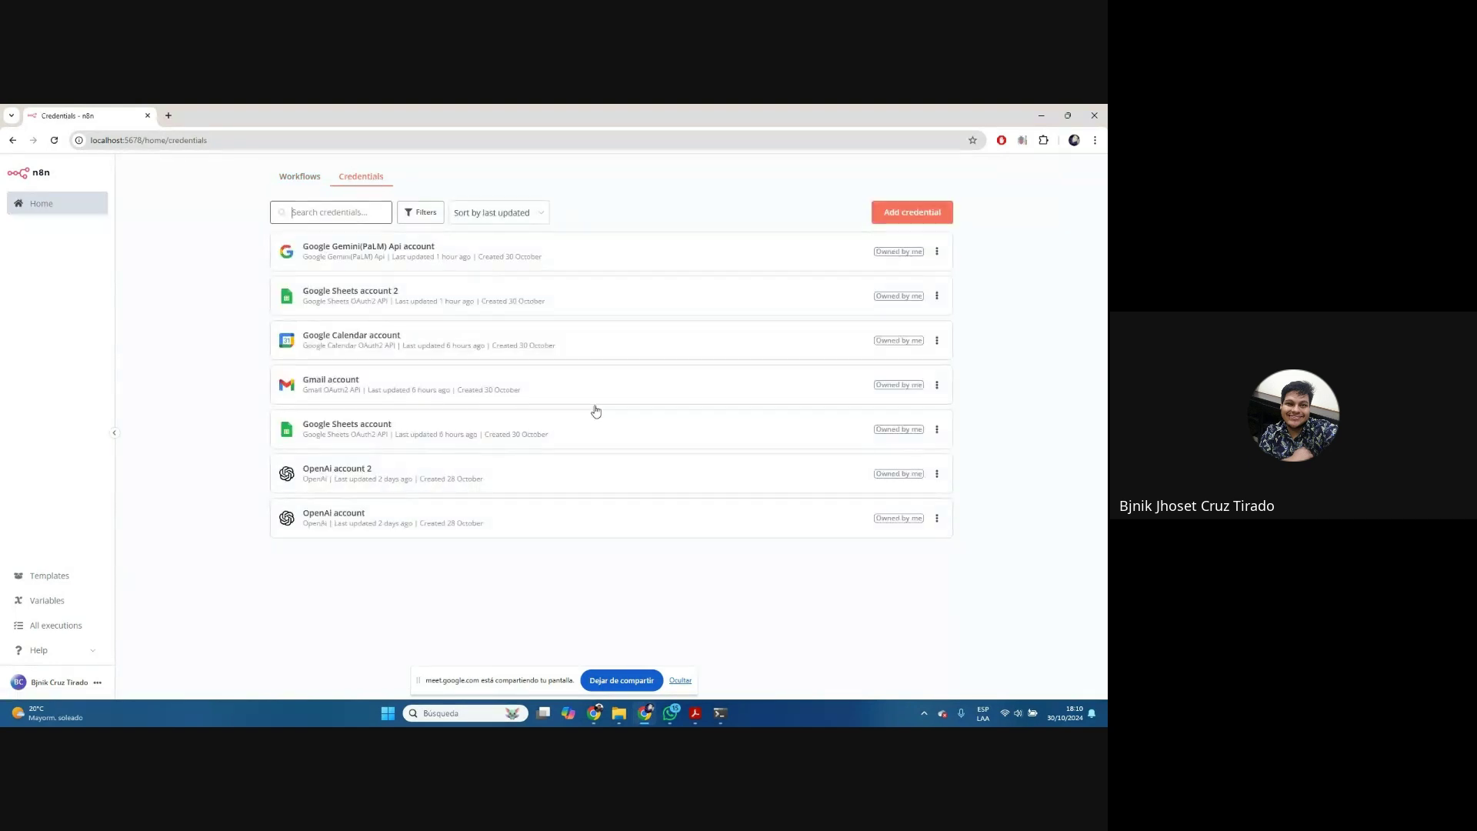
click(288, 175)
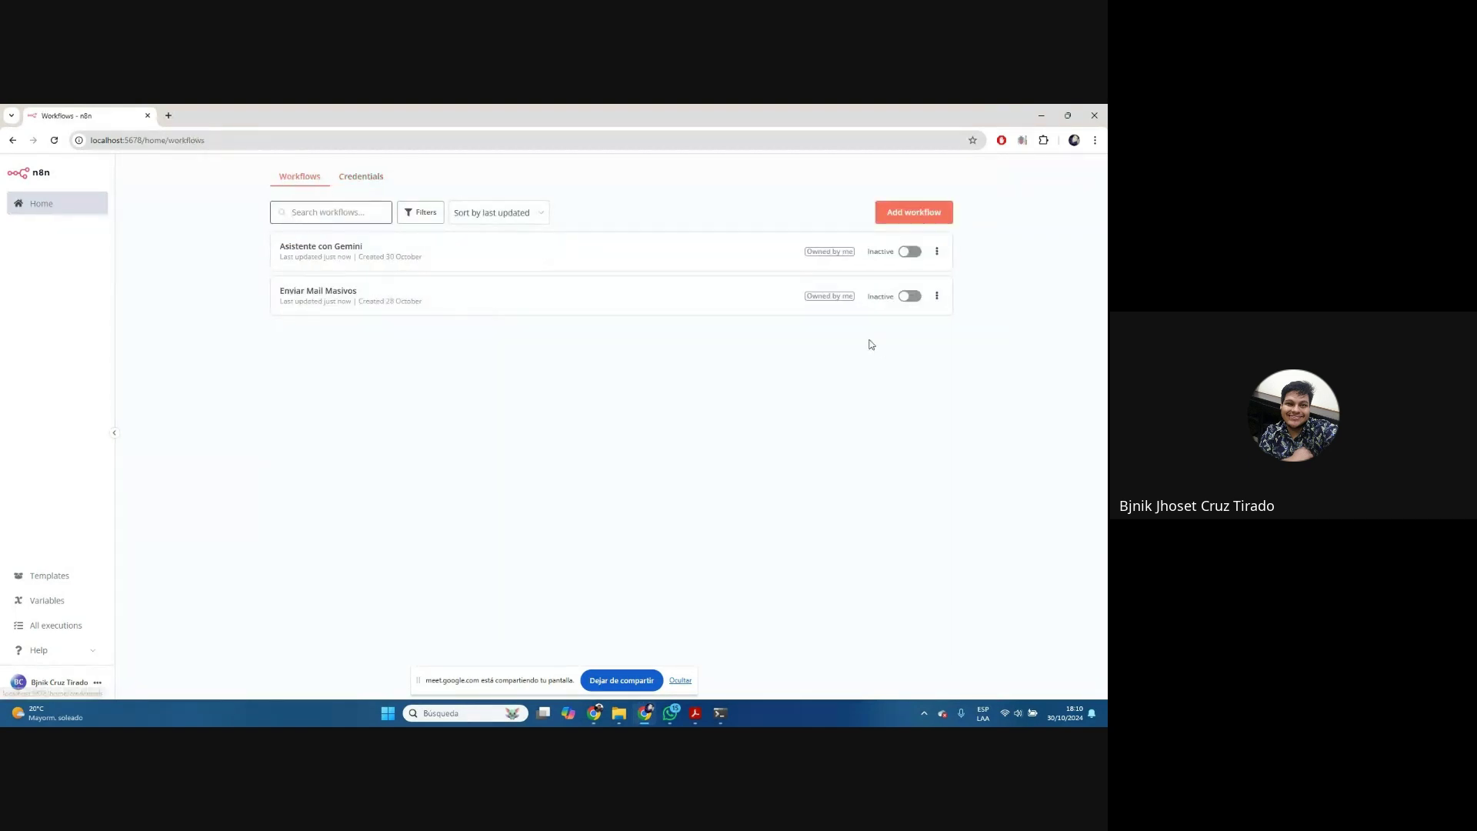
click(934, 218)
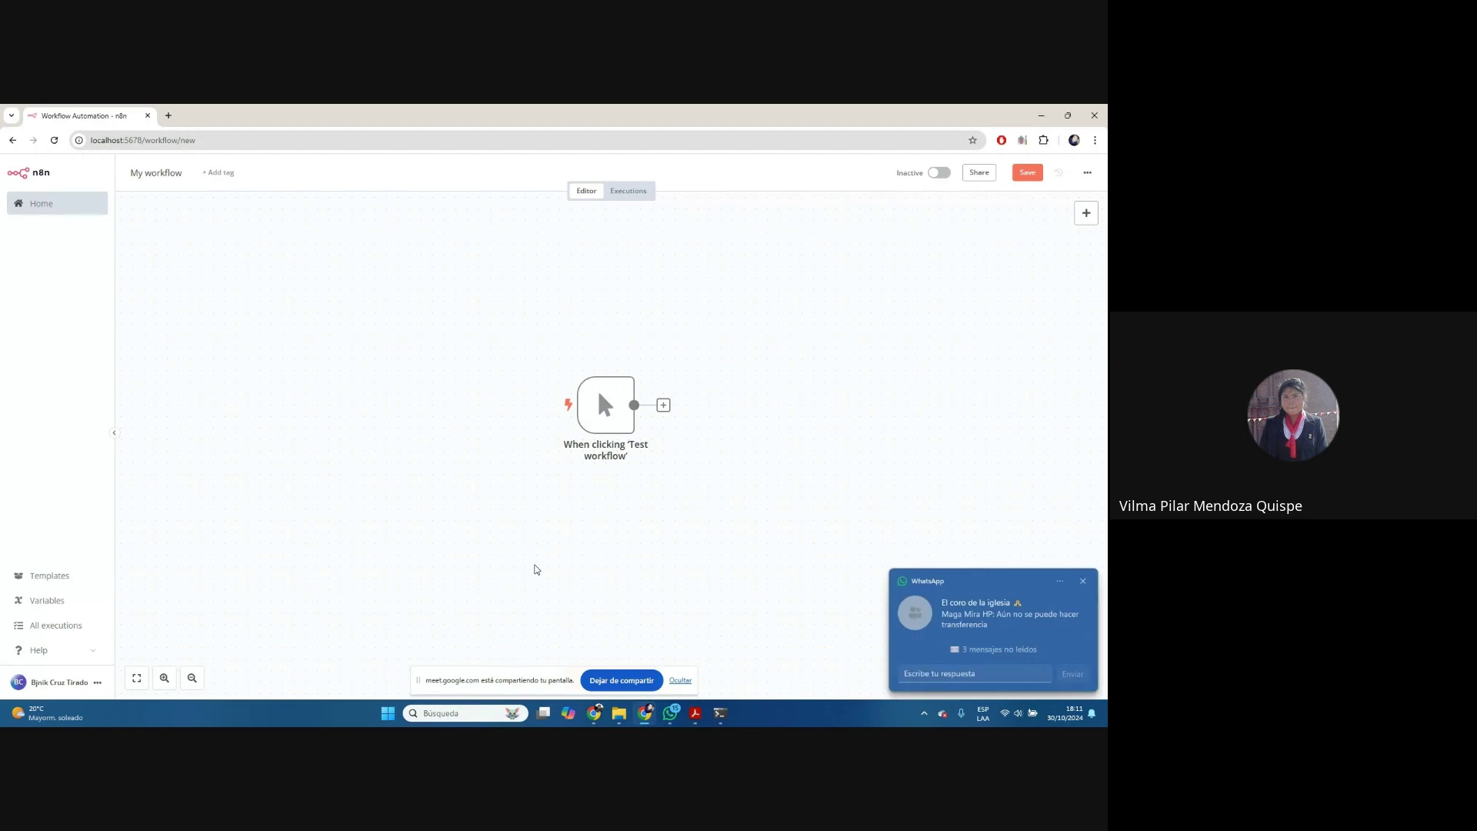
click(1083, 581)
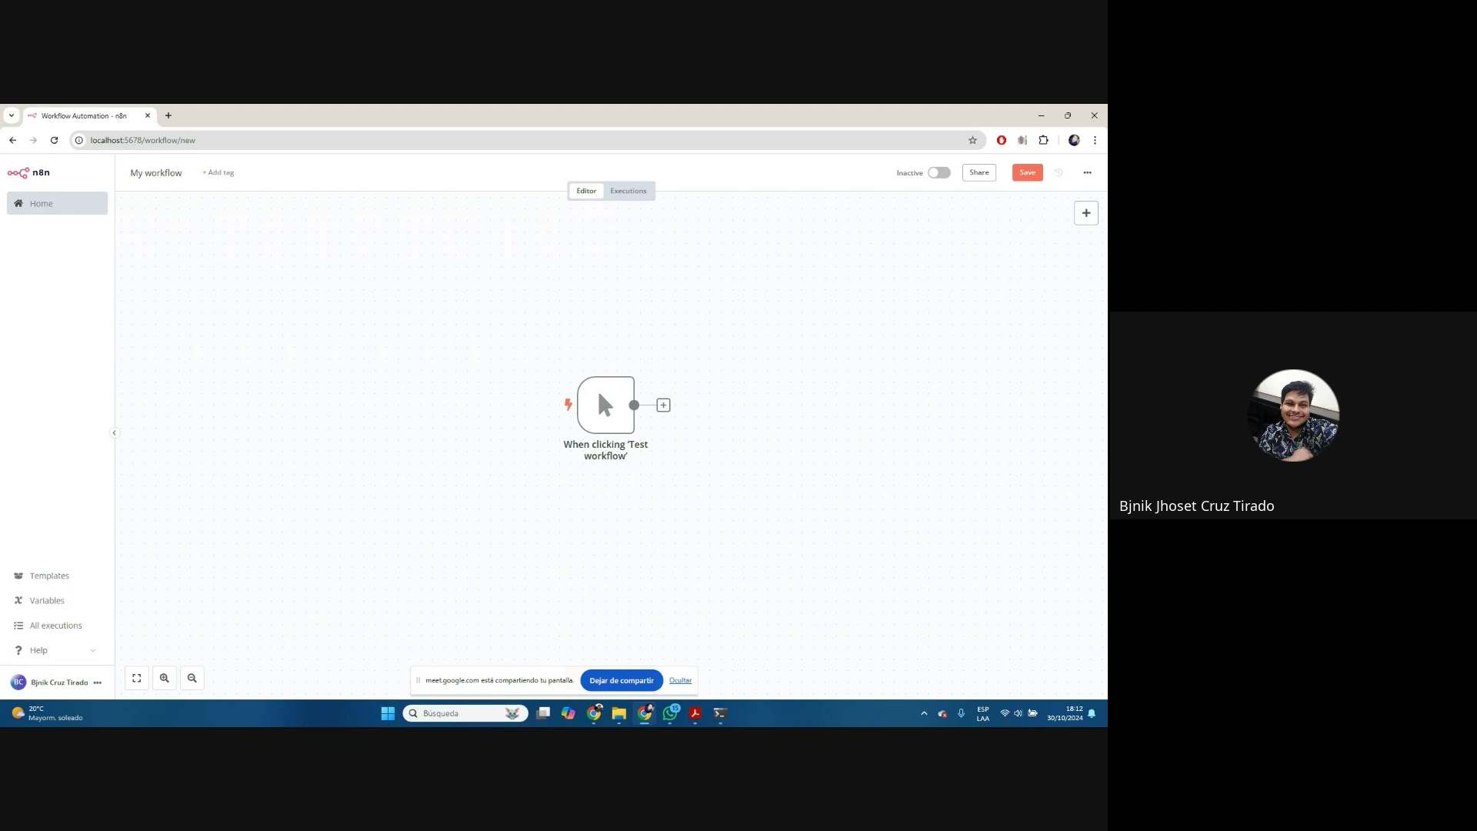
mouse_move(723, 718)
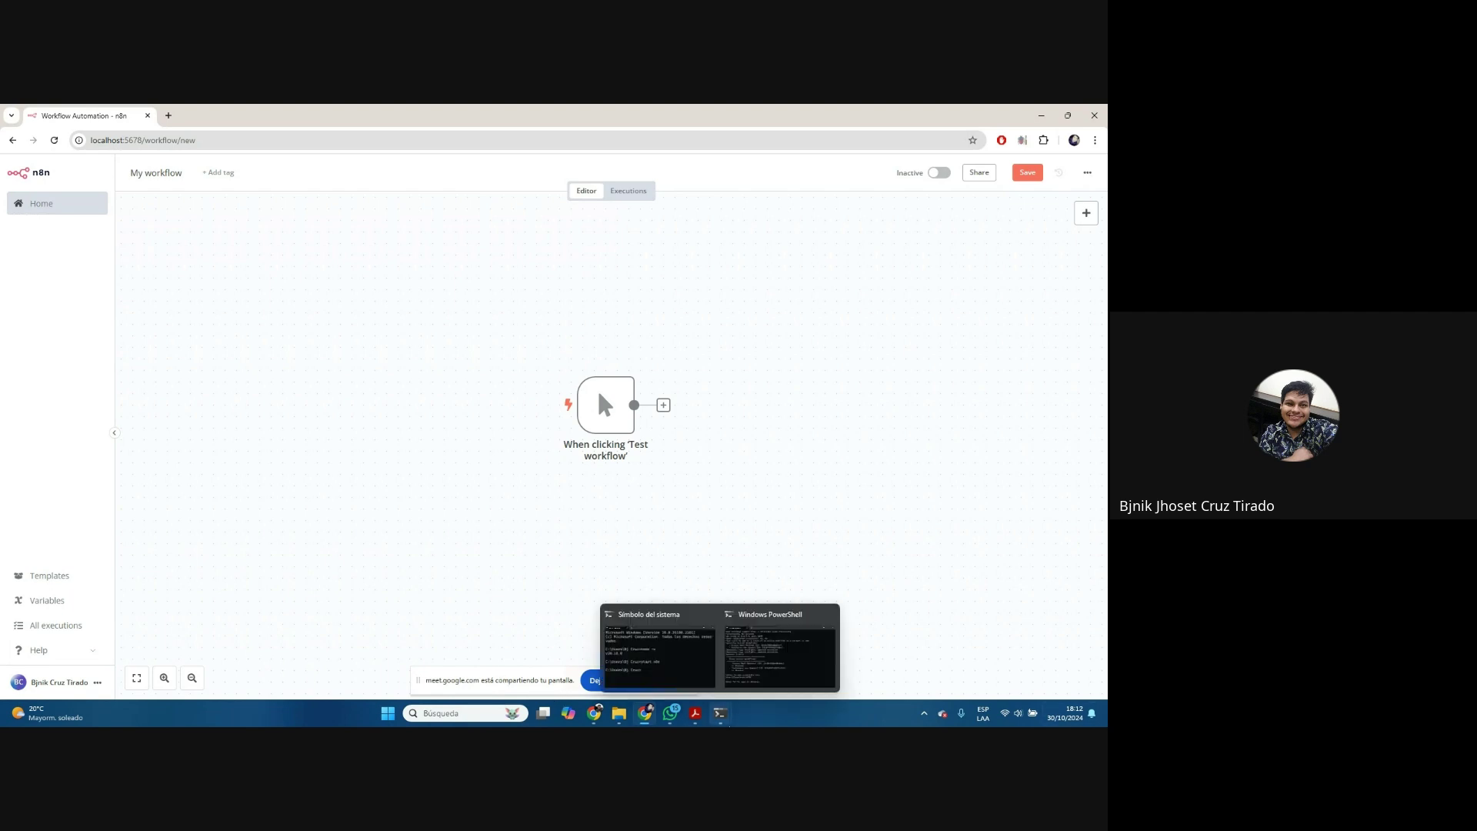
click(730, 717)
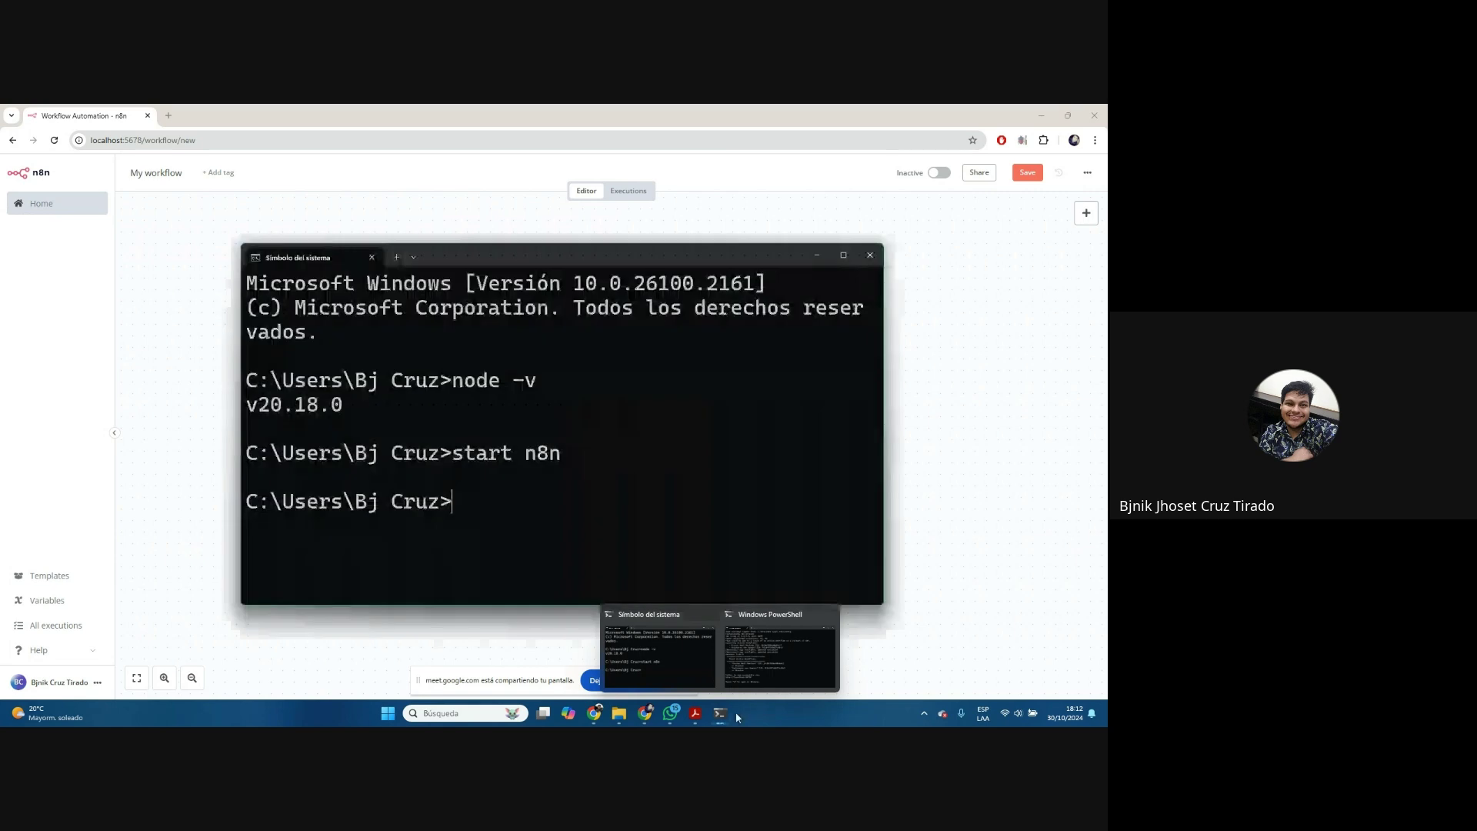
click(744, 665)
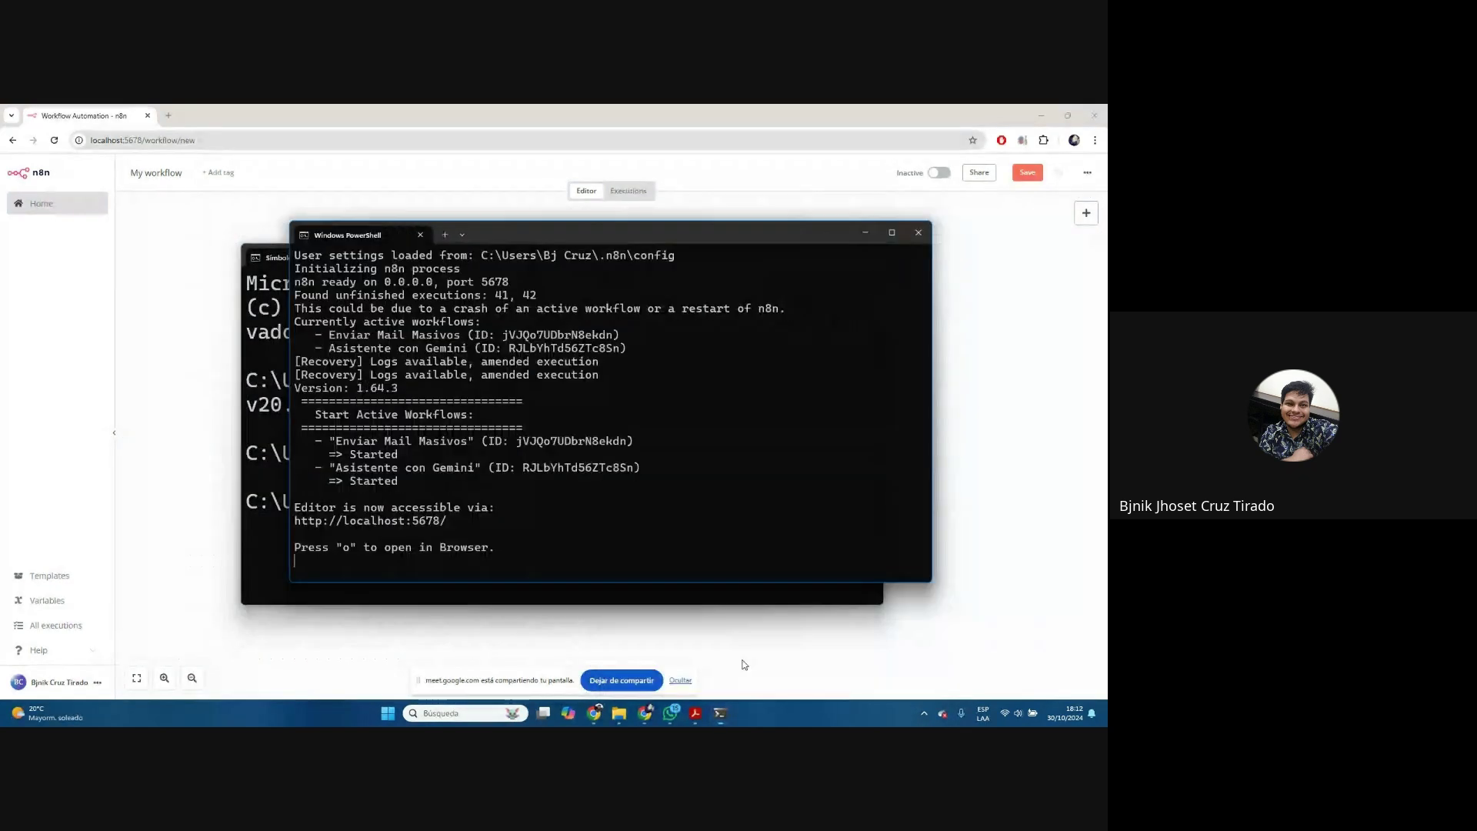
drag(570, 242, 681, 228)
click(327, 348)
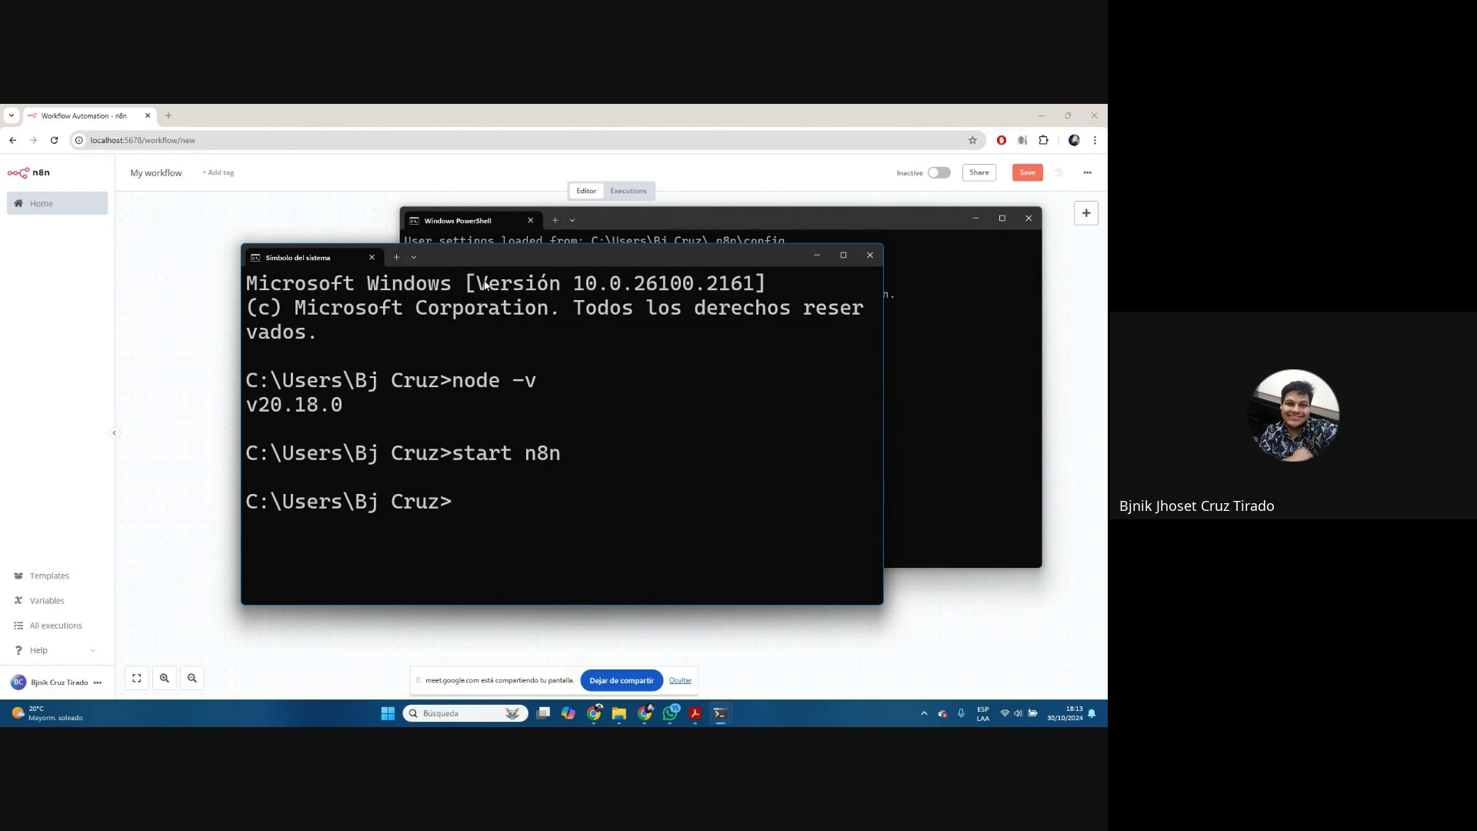
click(952, 306)
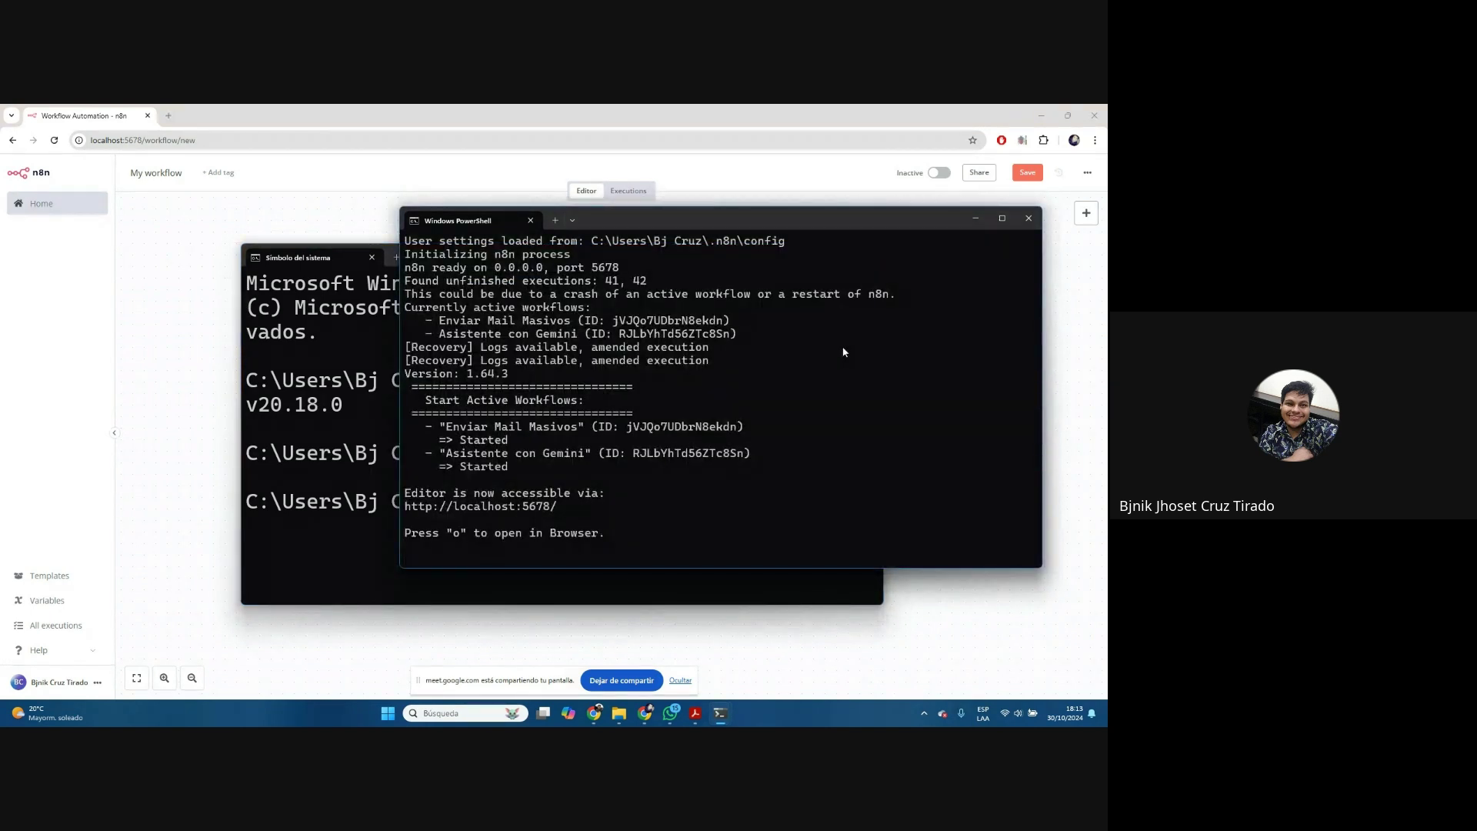
drag(563, 507, 407, 507)
key(ctrl+c)
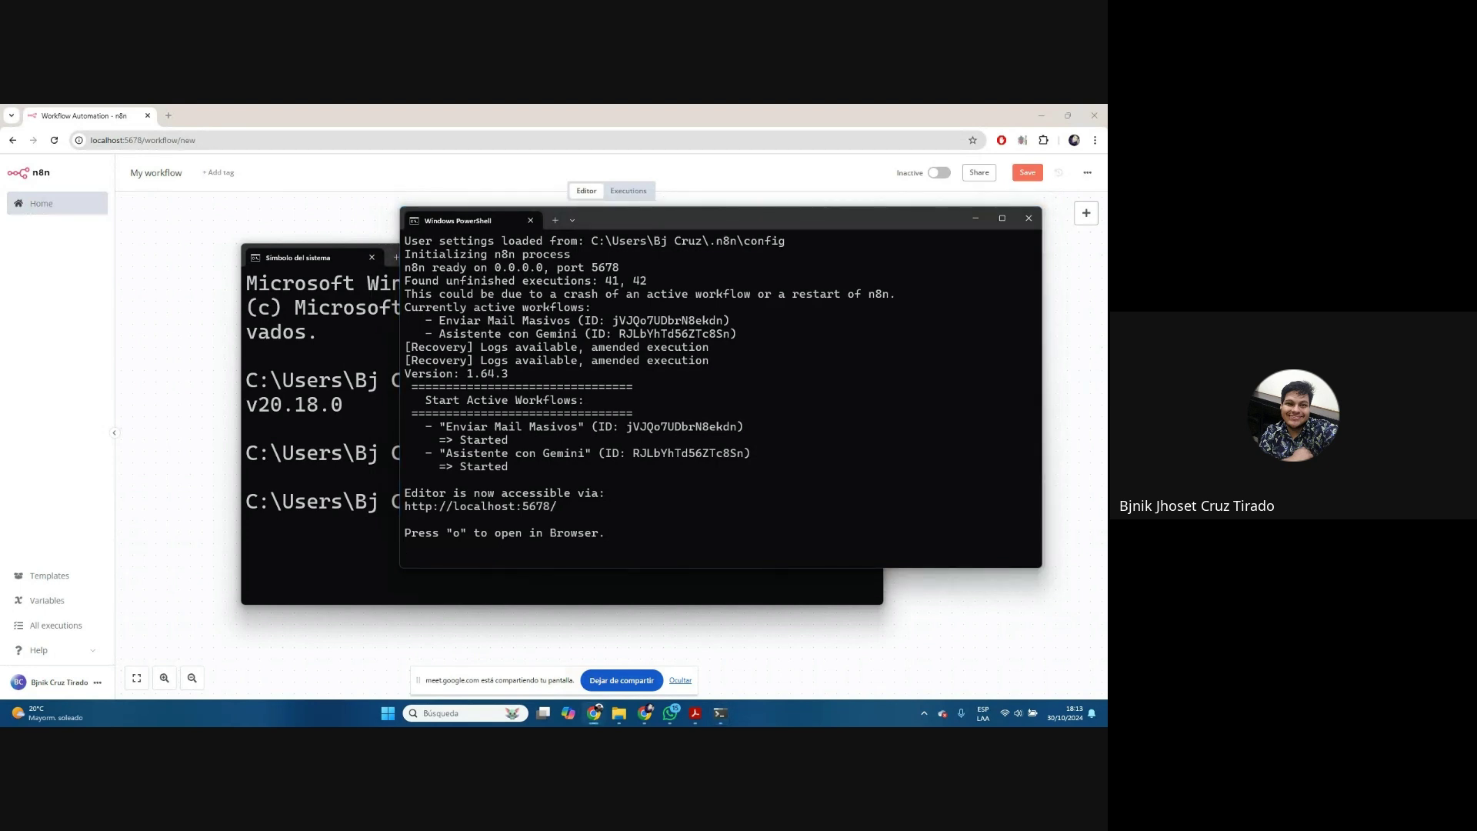
click(806, 167)
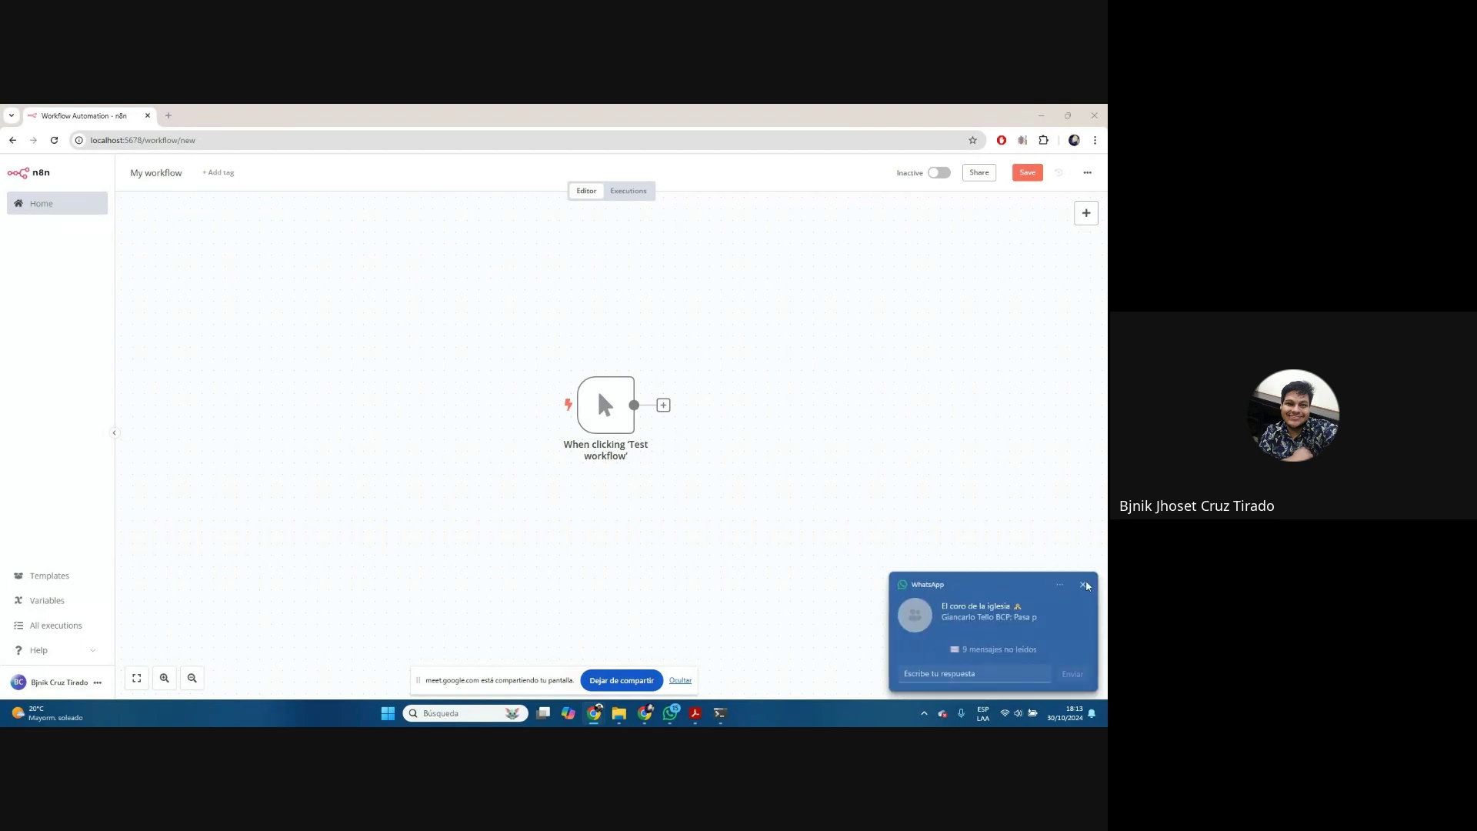
Dismiss the chat notification and open a new blank browser tab
click(1083, 586)
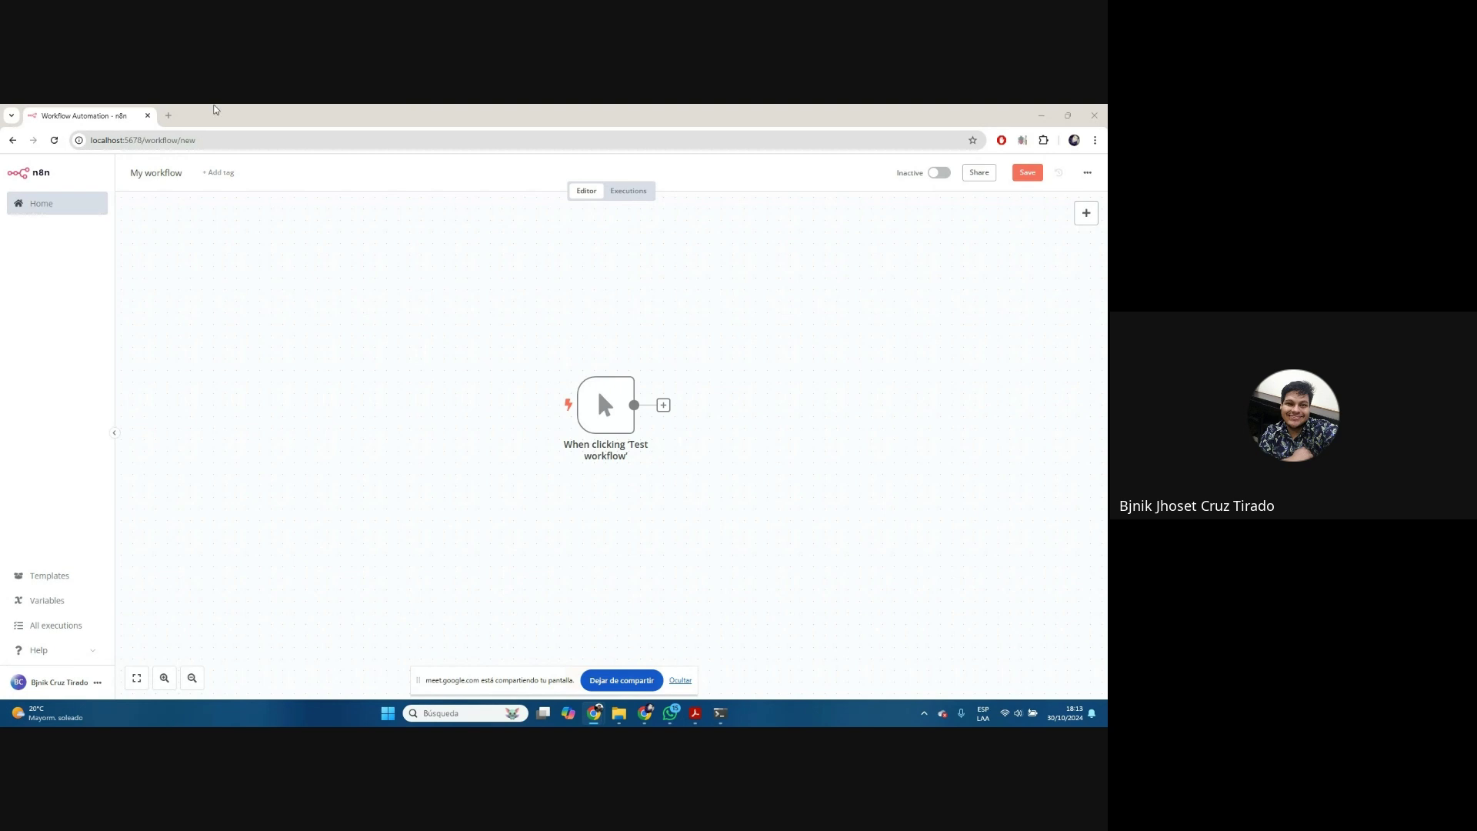
click(167, 116)
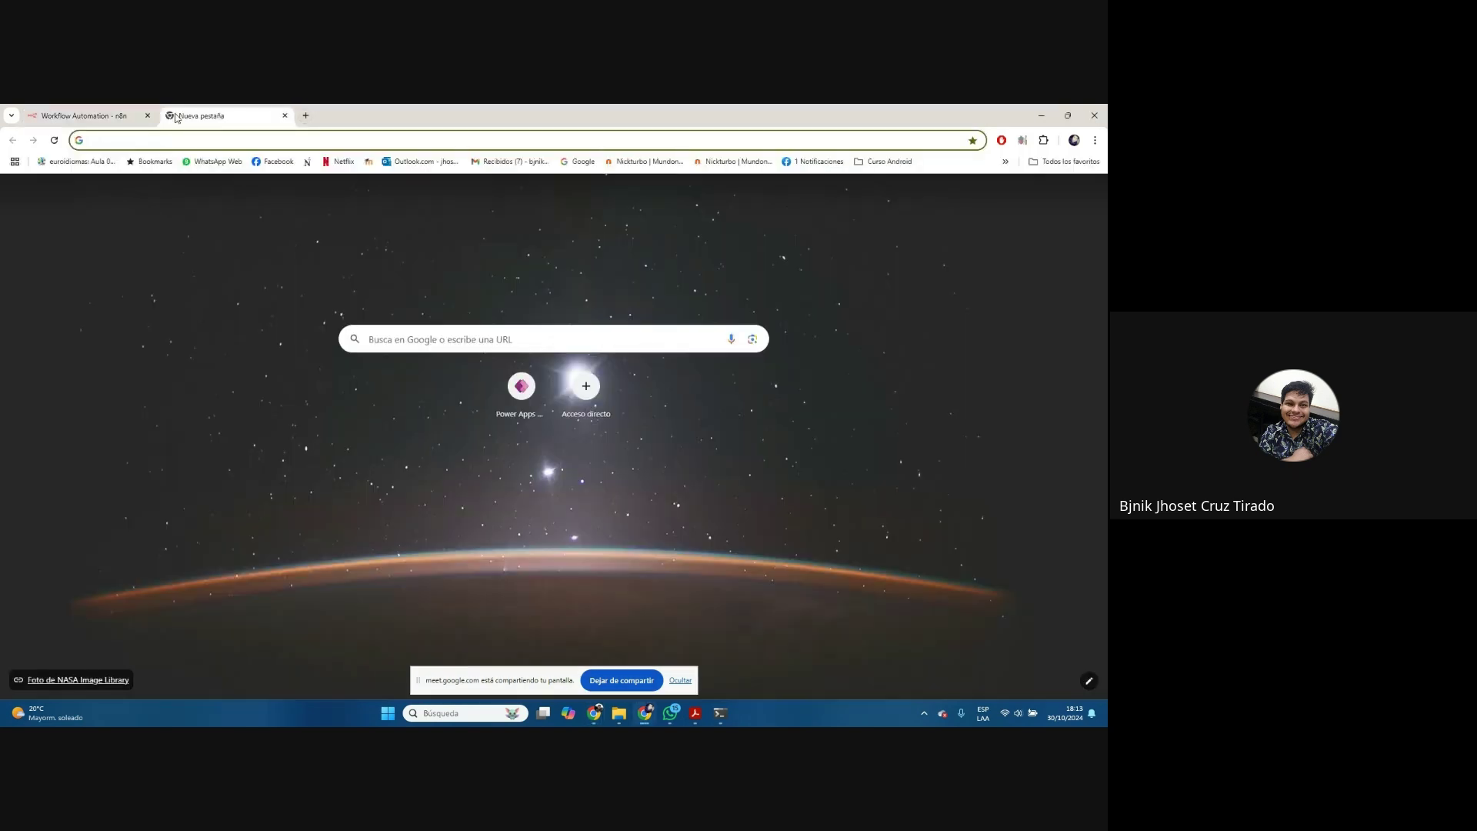
Download the Node.js LTS installer from nodejs.org to Descargas and open Chrome's download history
text(nodejs.org)
key(Return)
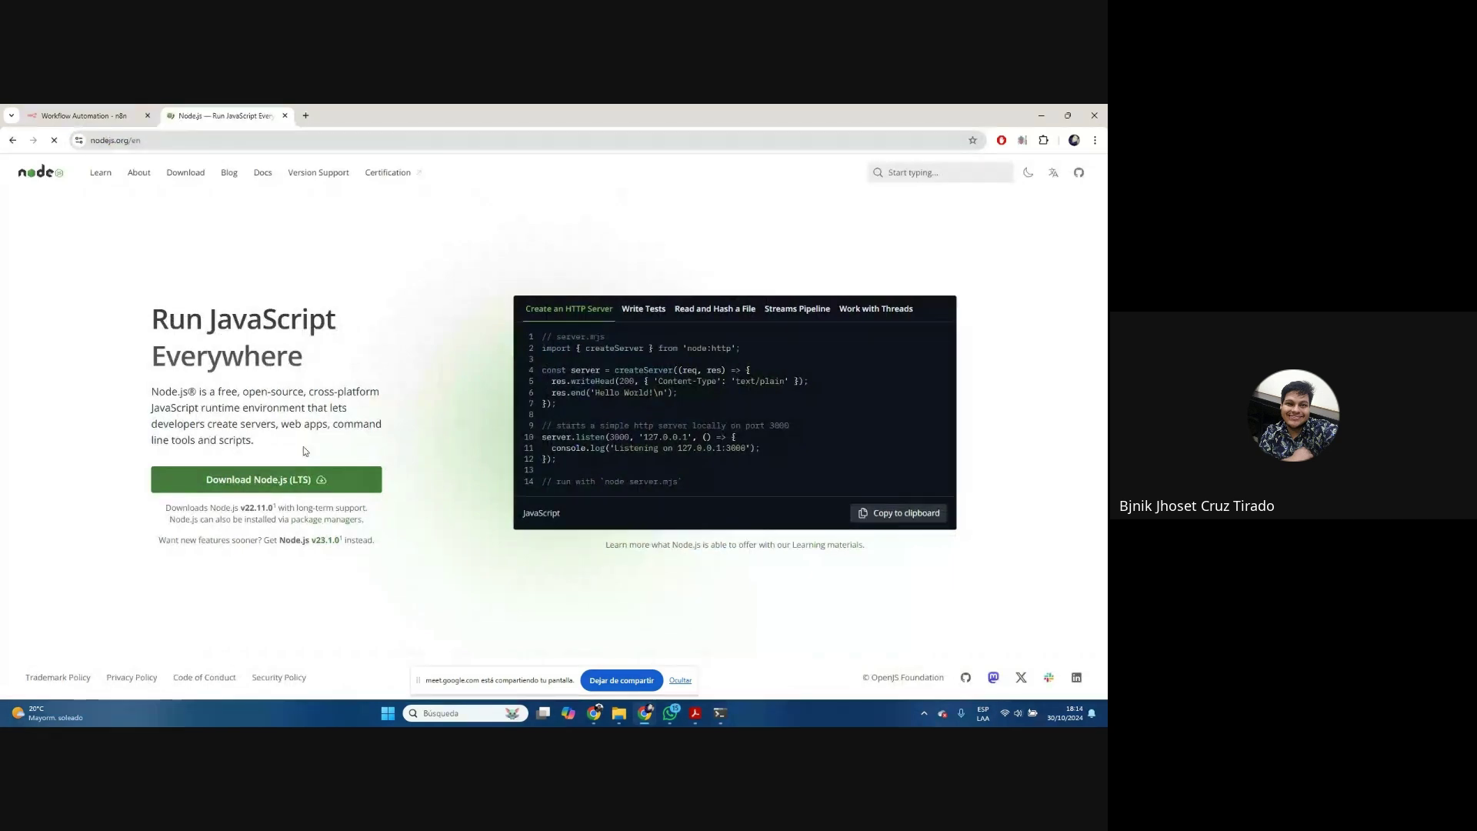
click(243, 140)
click(290, 482)
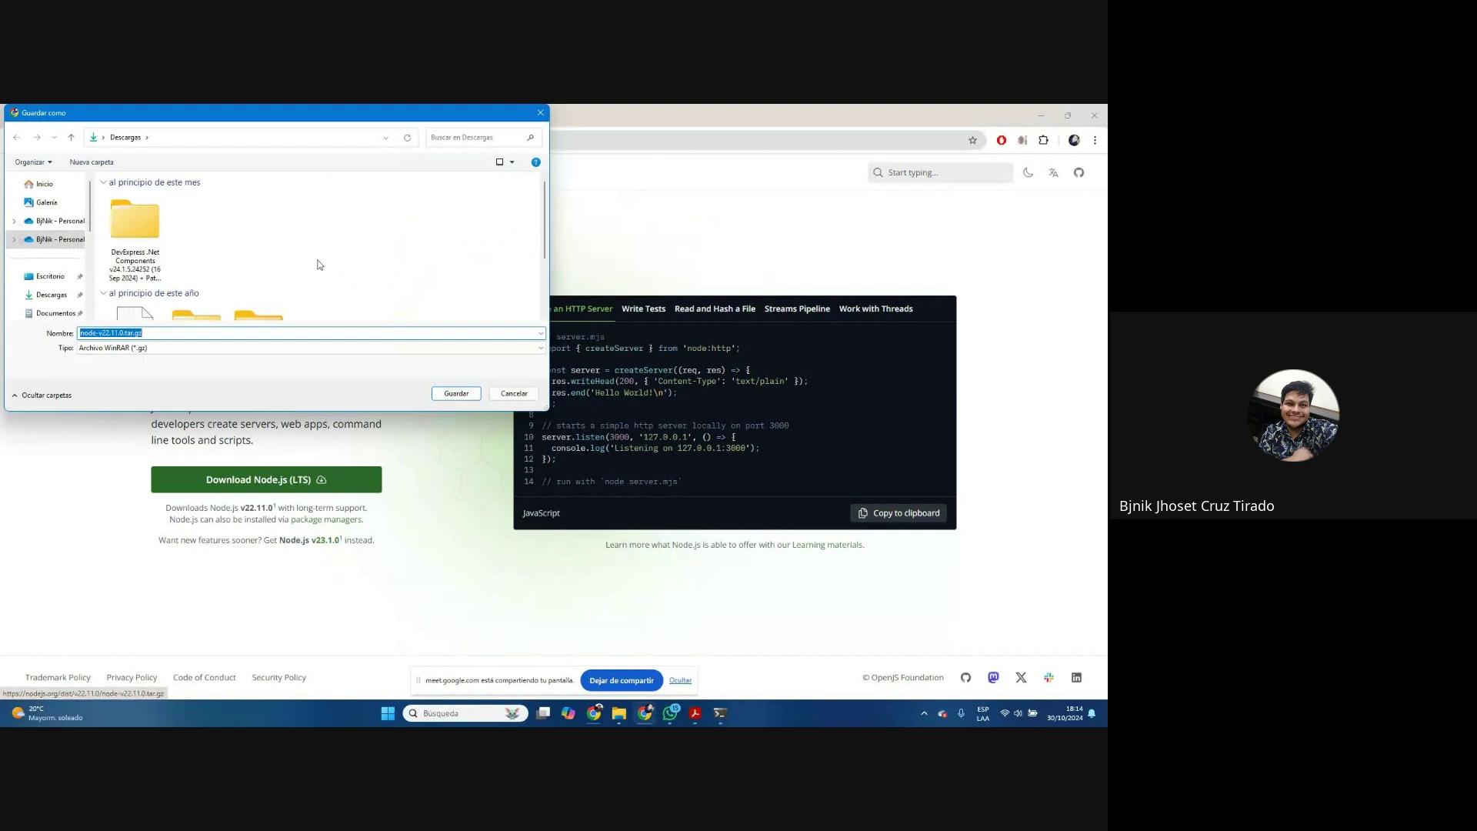
click(457, 394)
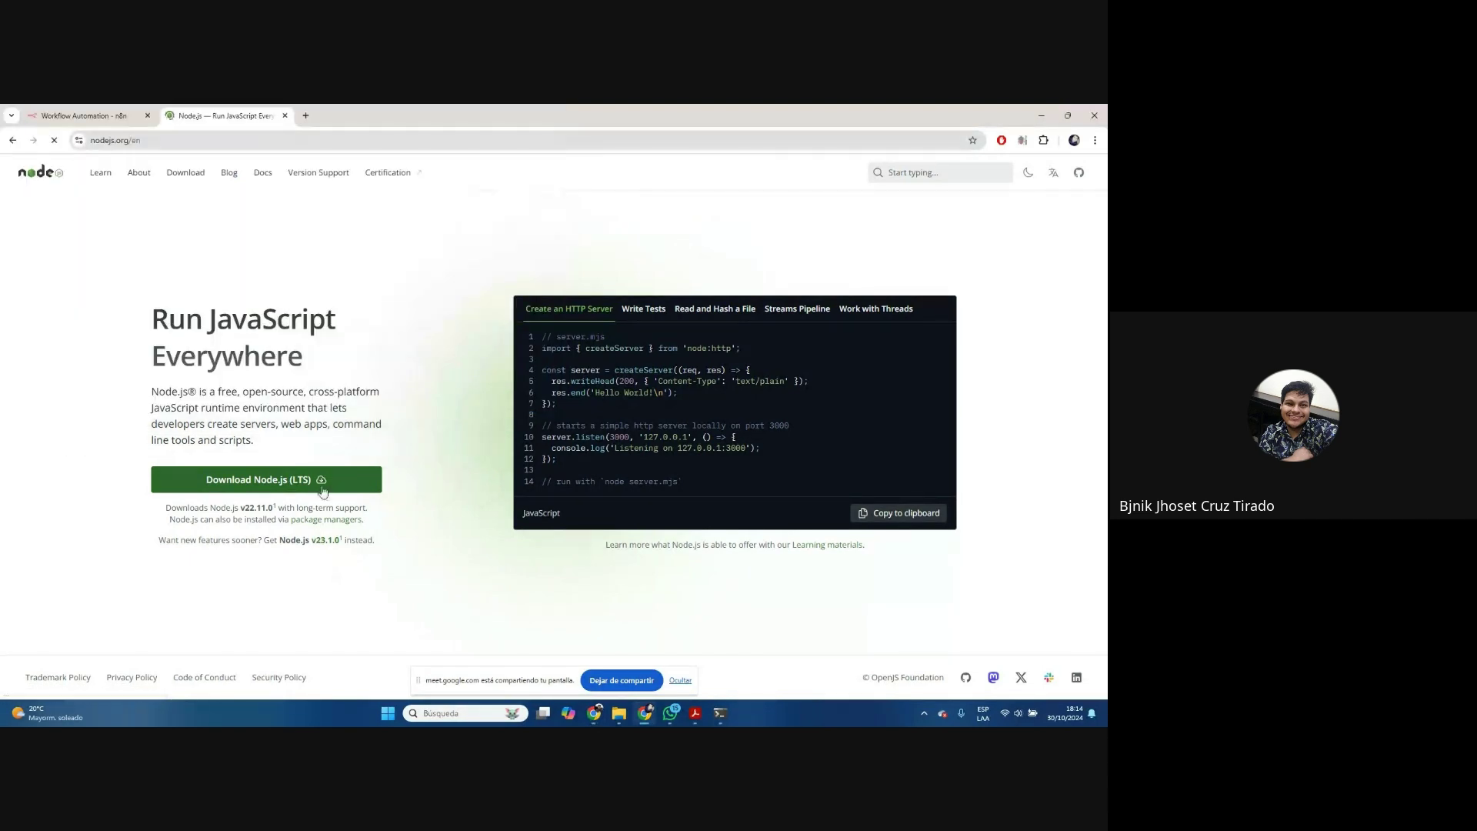
click(1095, 140)
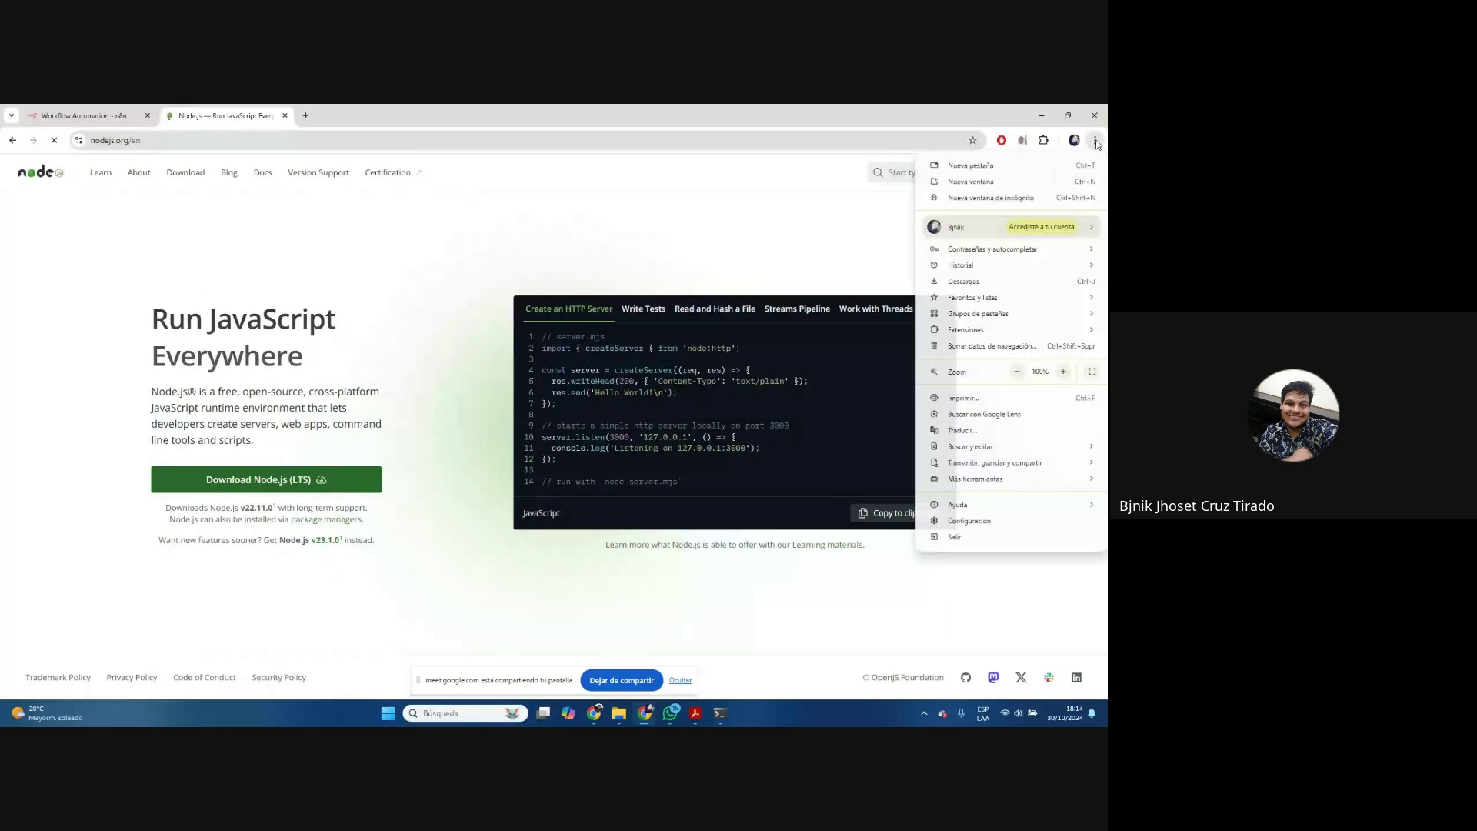
click(964, 281)
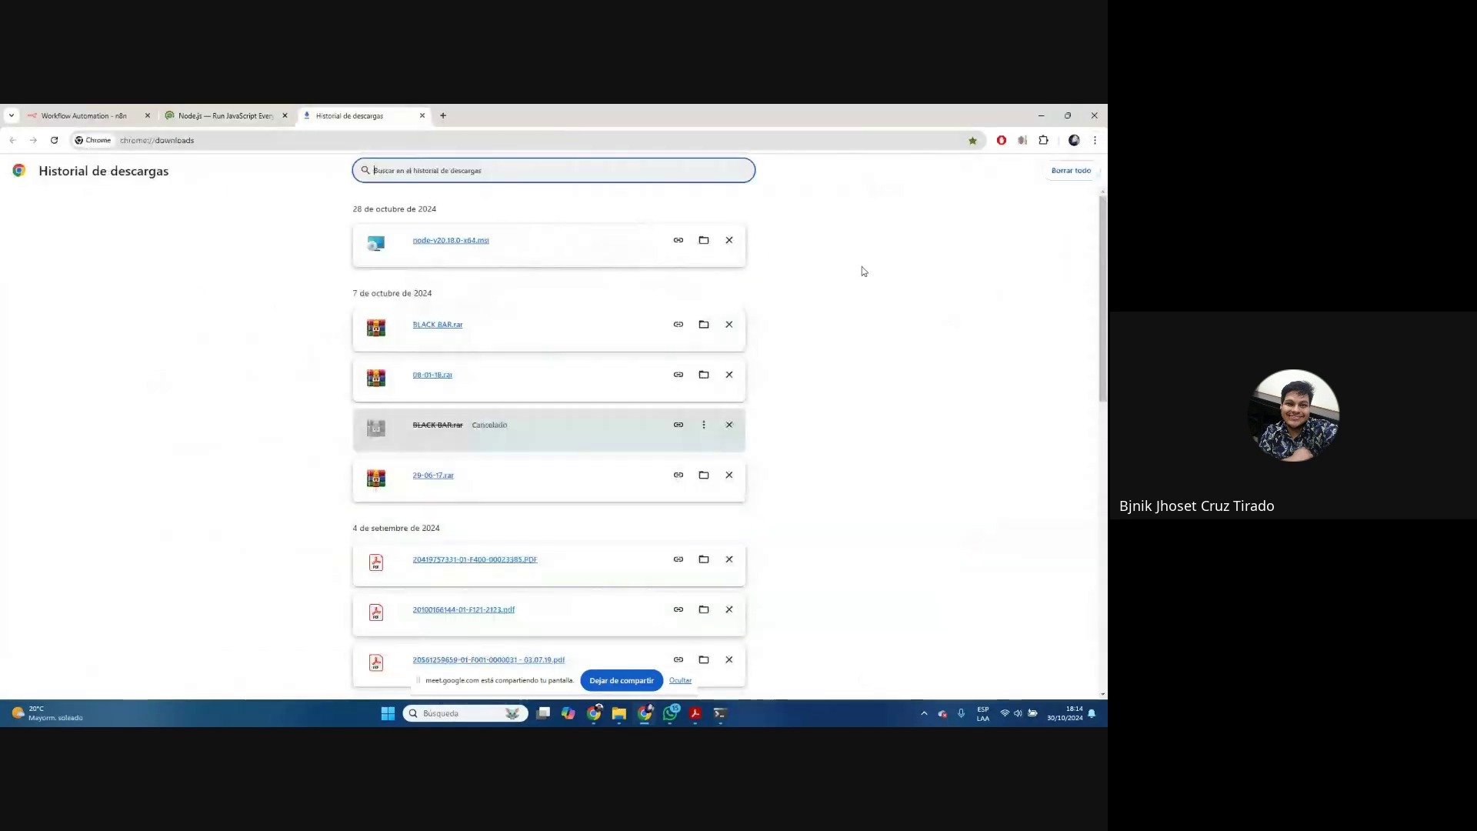
Launch the downloaded node-v20.18.0-x64.msi installer and position its setup window
click(466, 242)
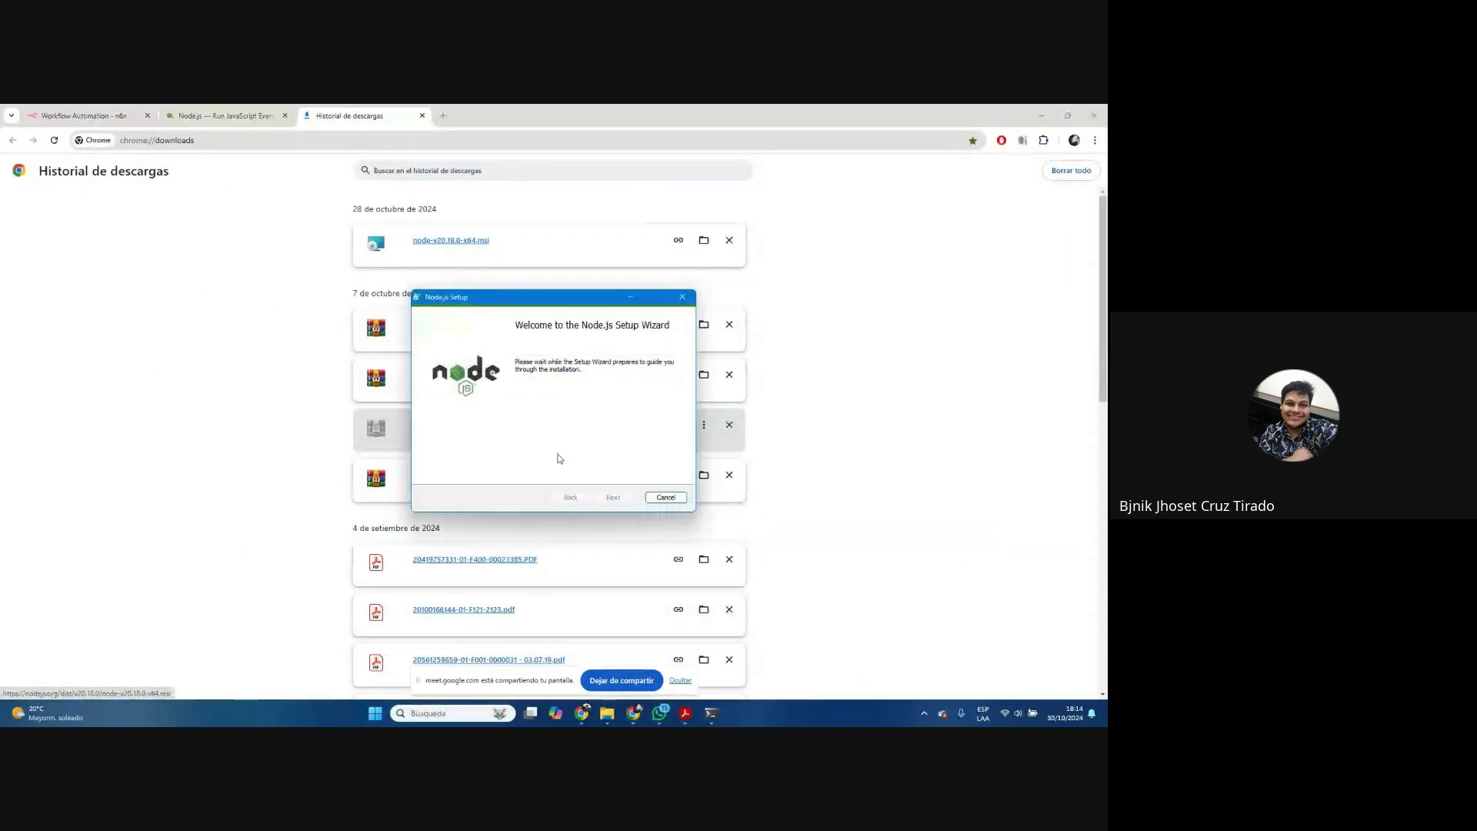
drag(582, 303, 584, 252)
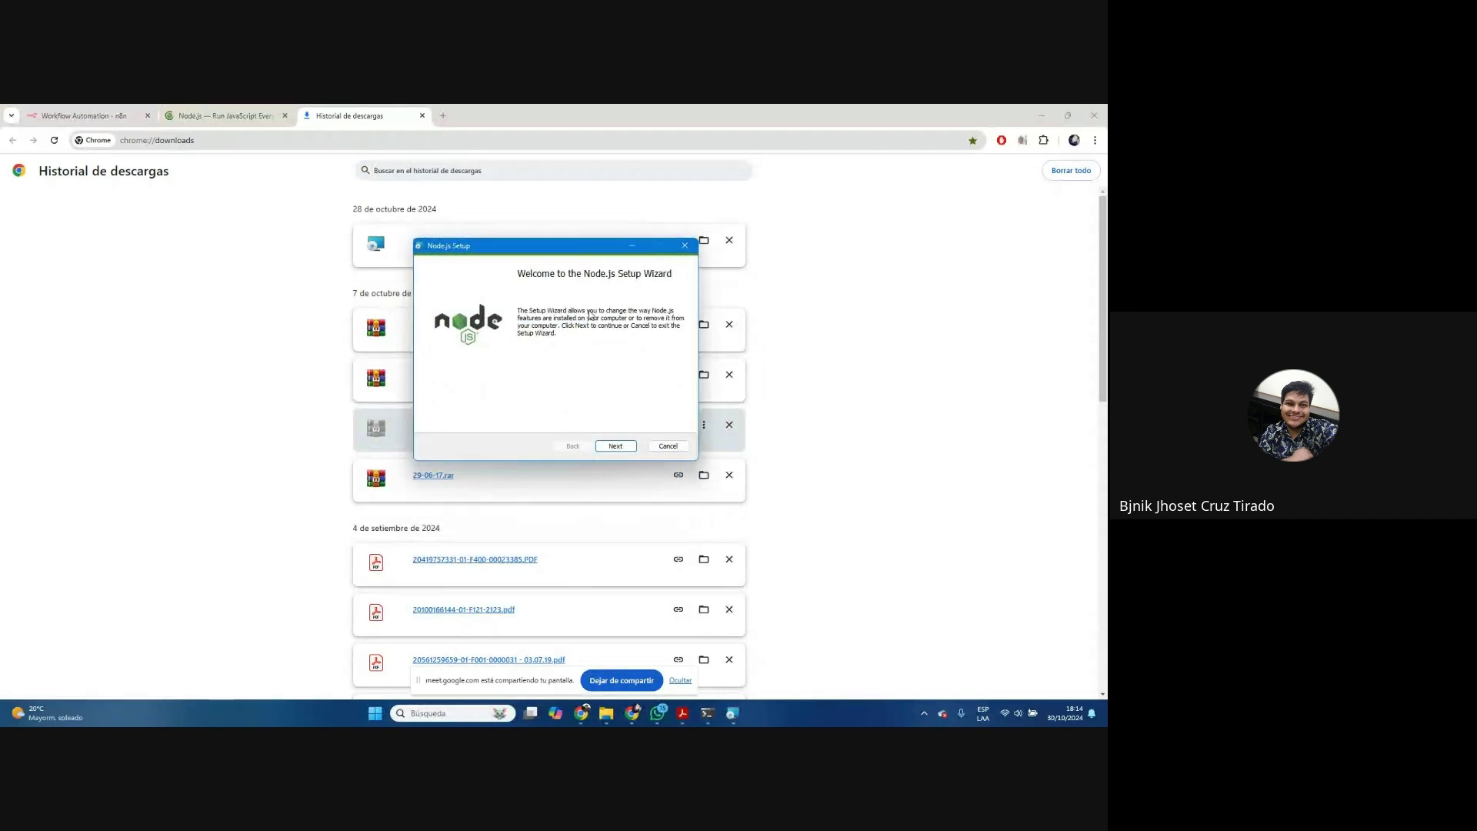
click(1040, 114)
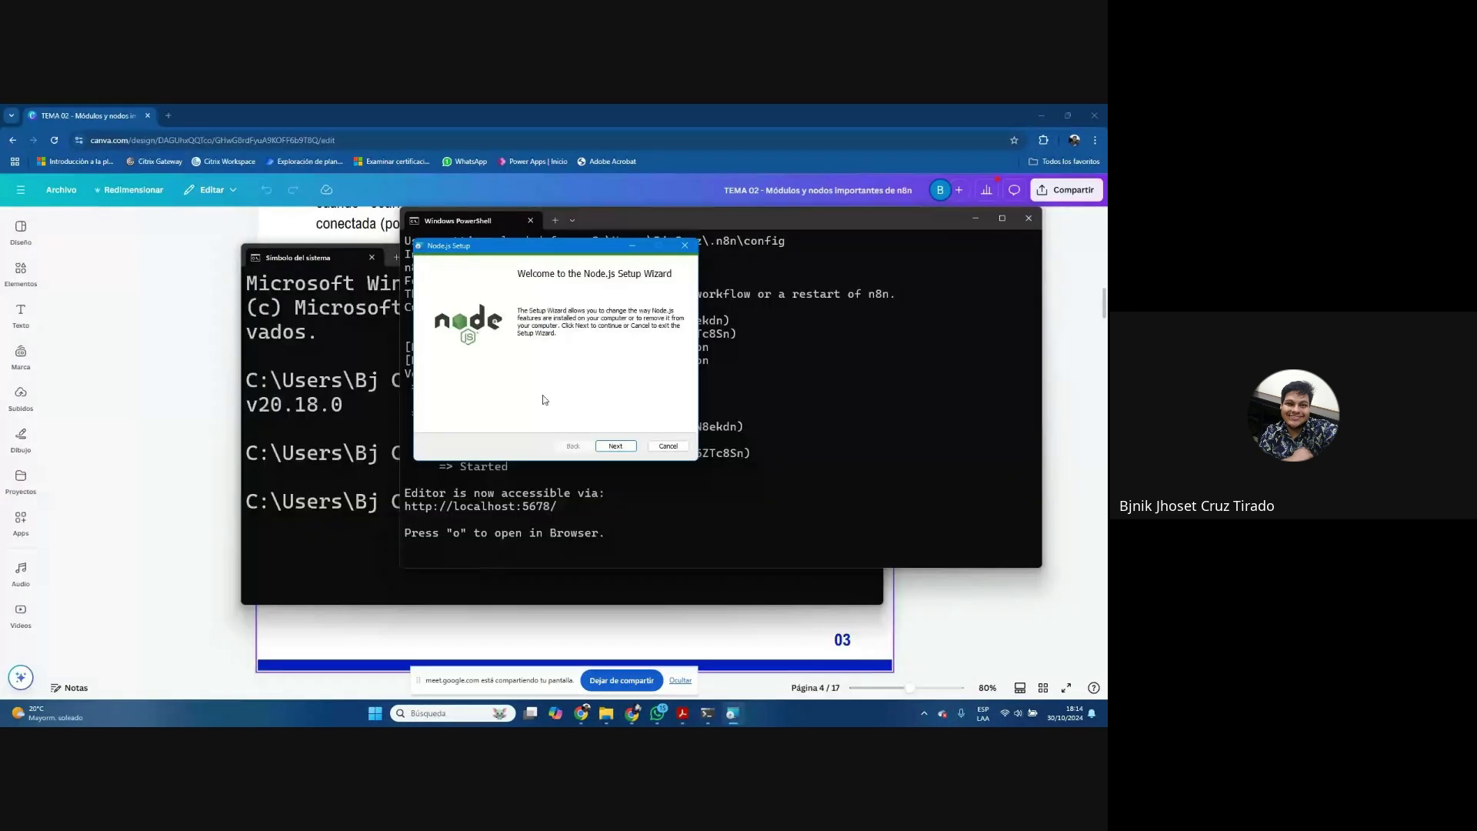
drag(571, 253, 593, 252)
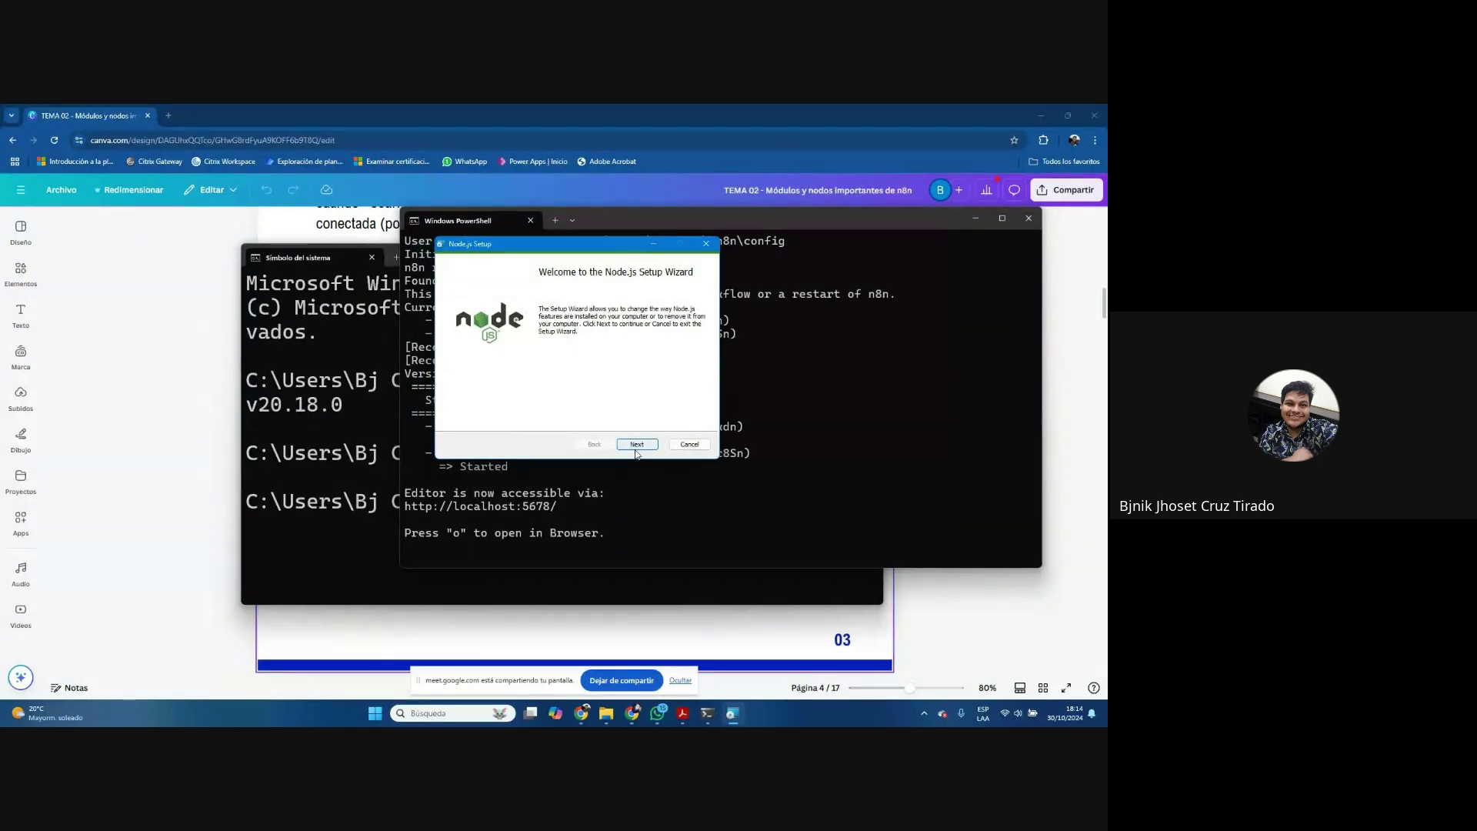
Attempt a Change to the Node.js installation, then dismiss the administrator-rights error and close setup
click(637, 444)
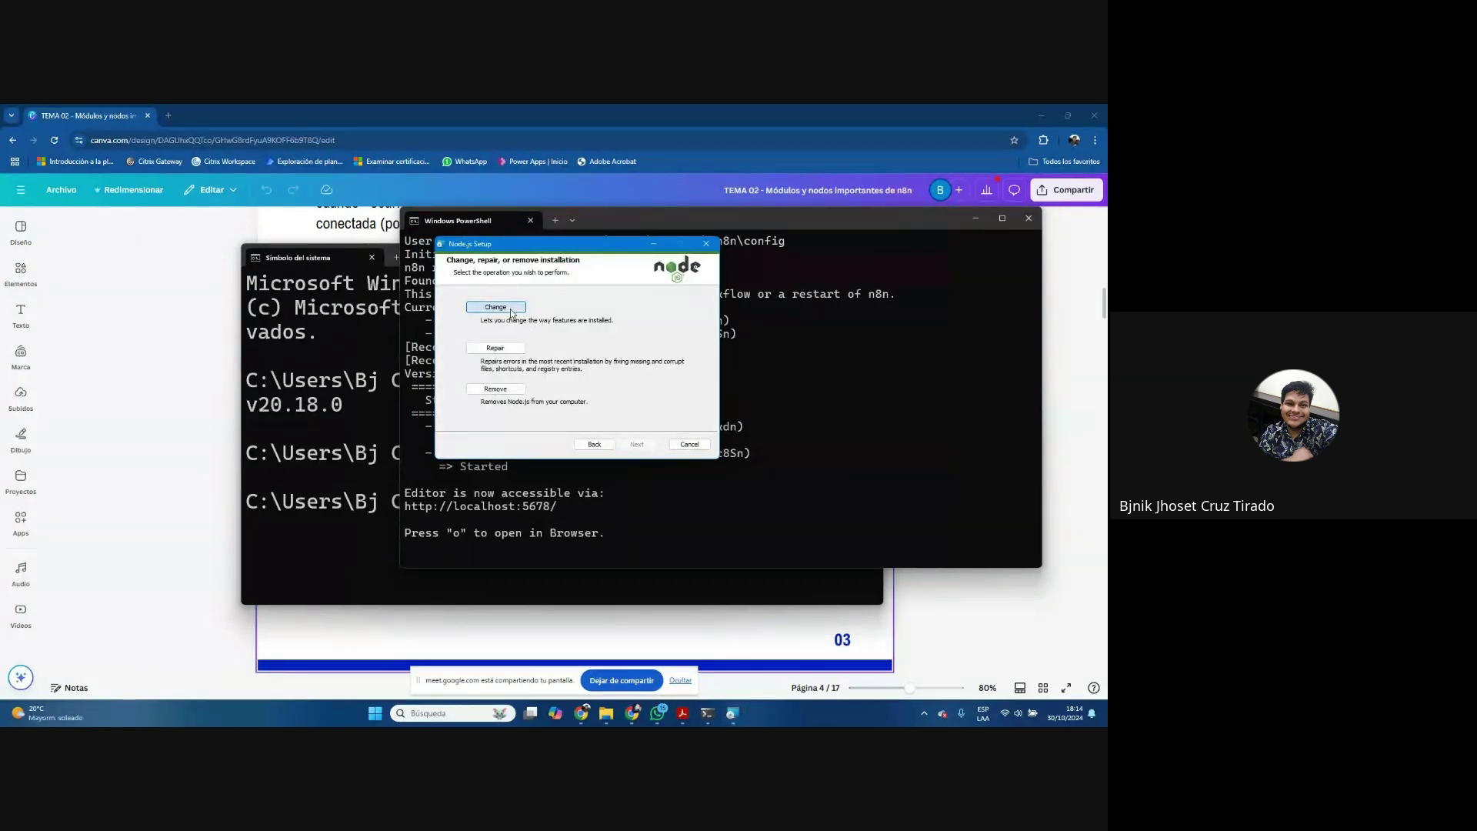
click(512, 310)
click(651, 444)
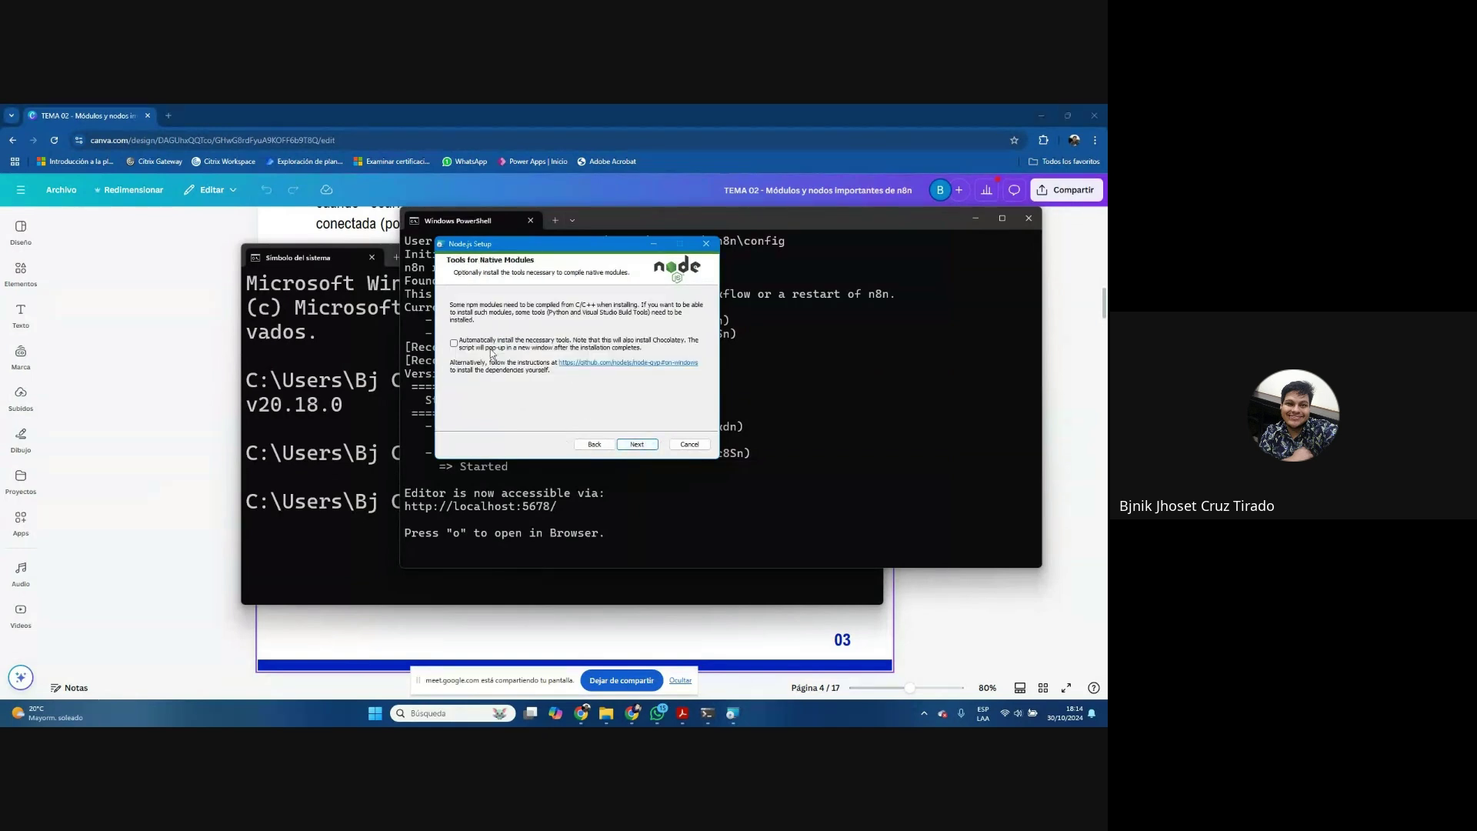
key(Return)
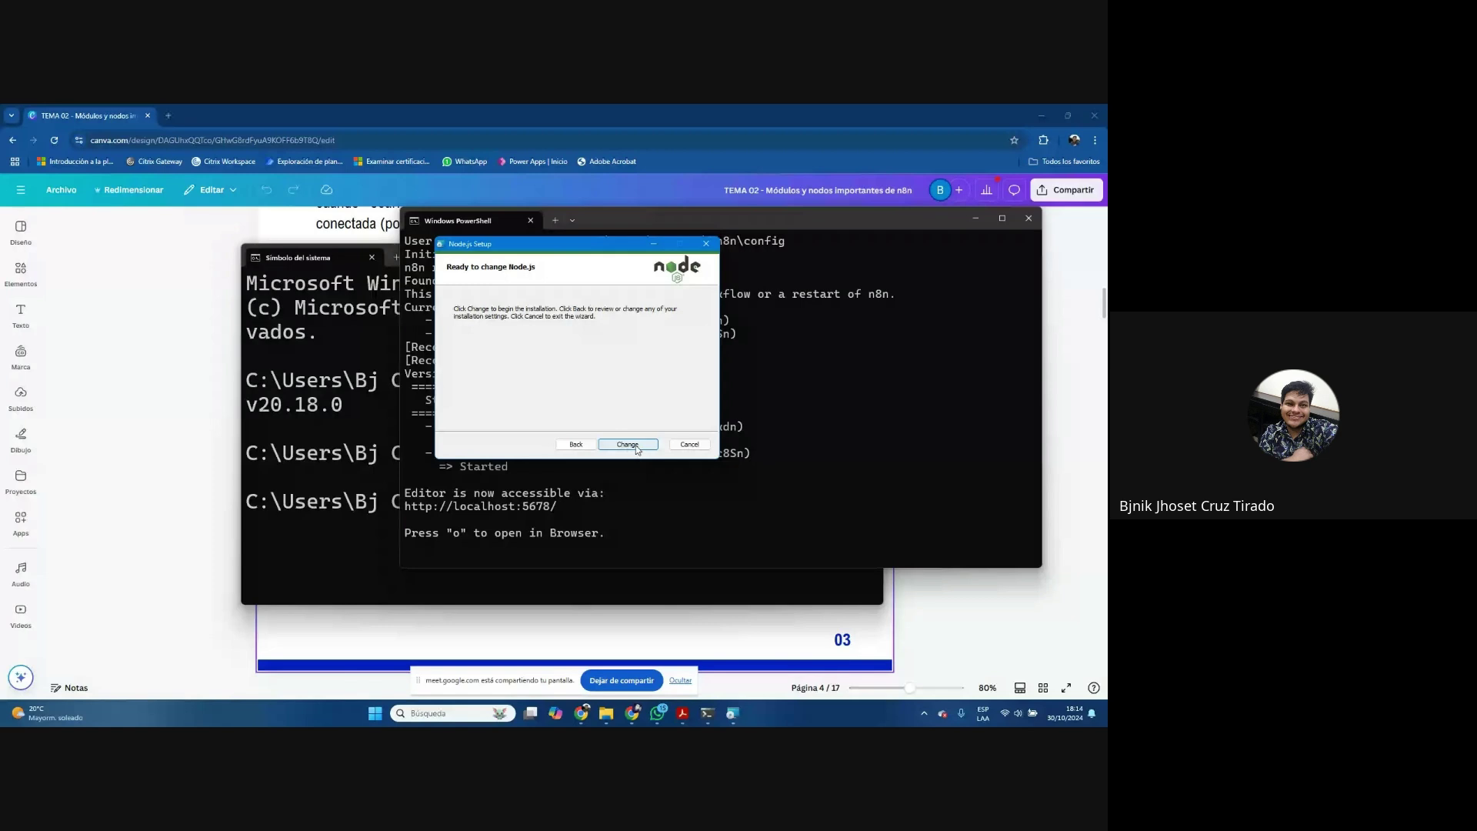
click(629, 445)
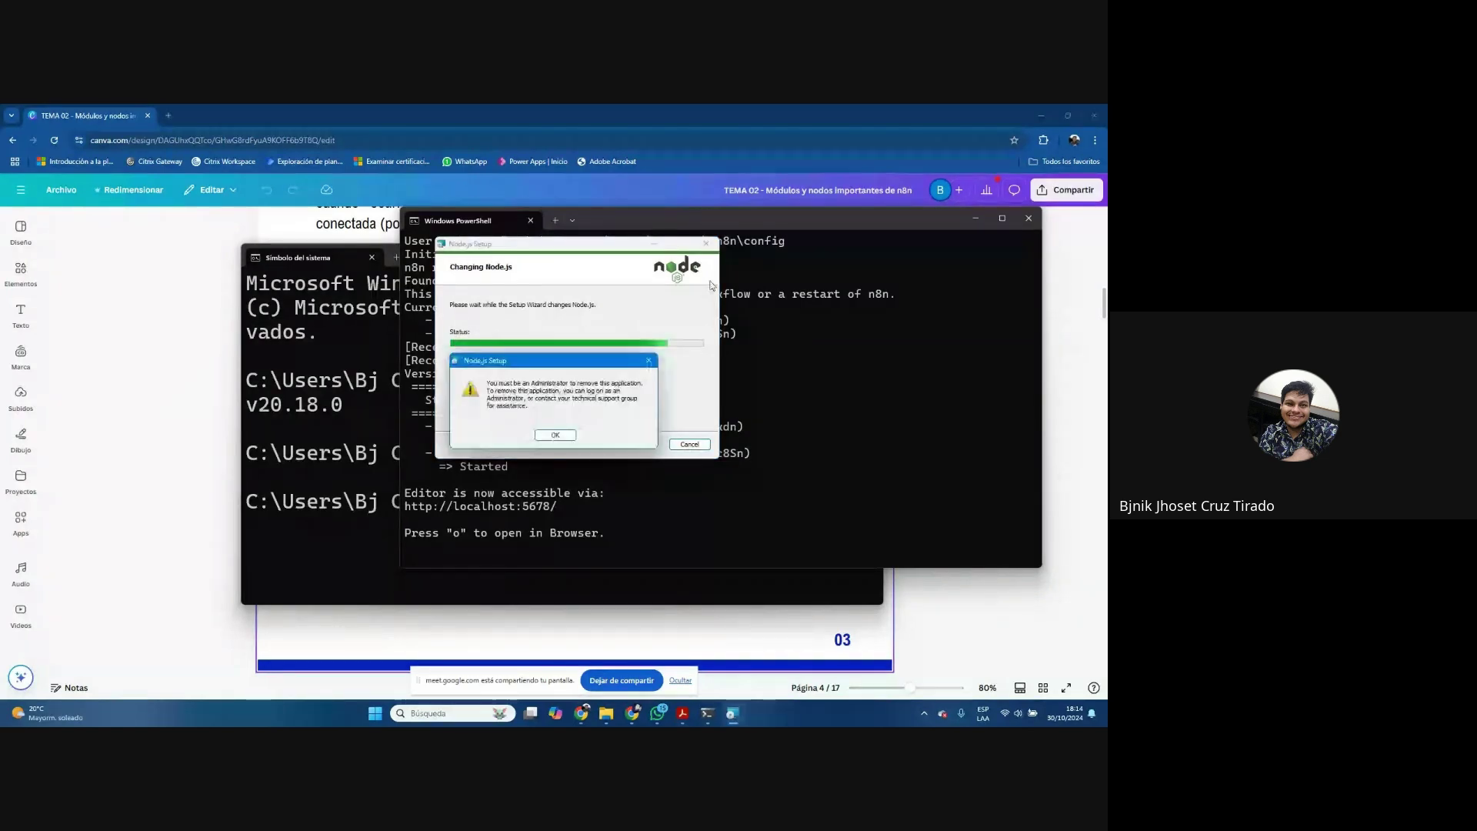
click(580, 423)
click(709, 244)
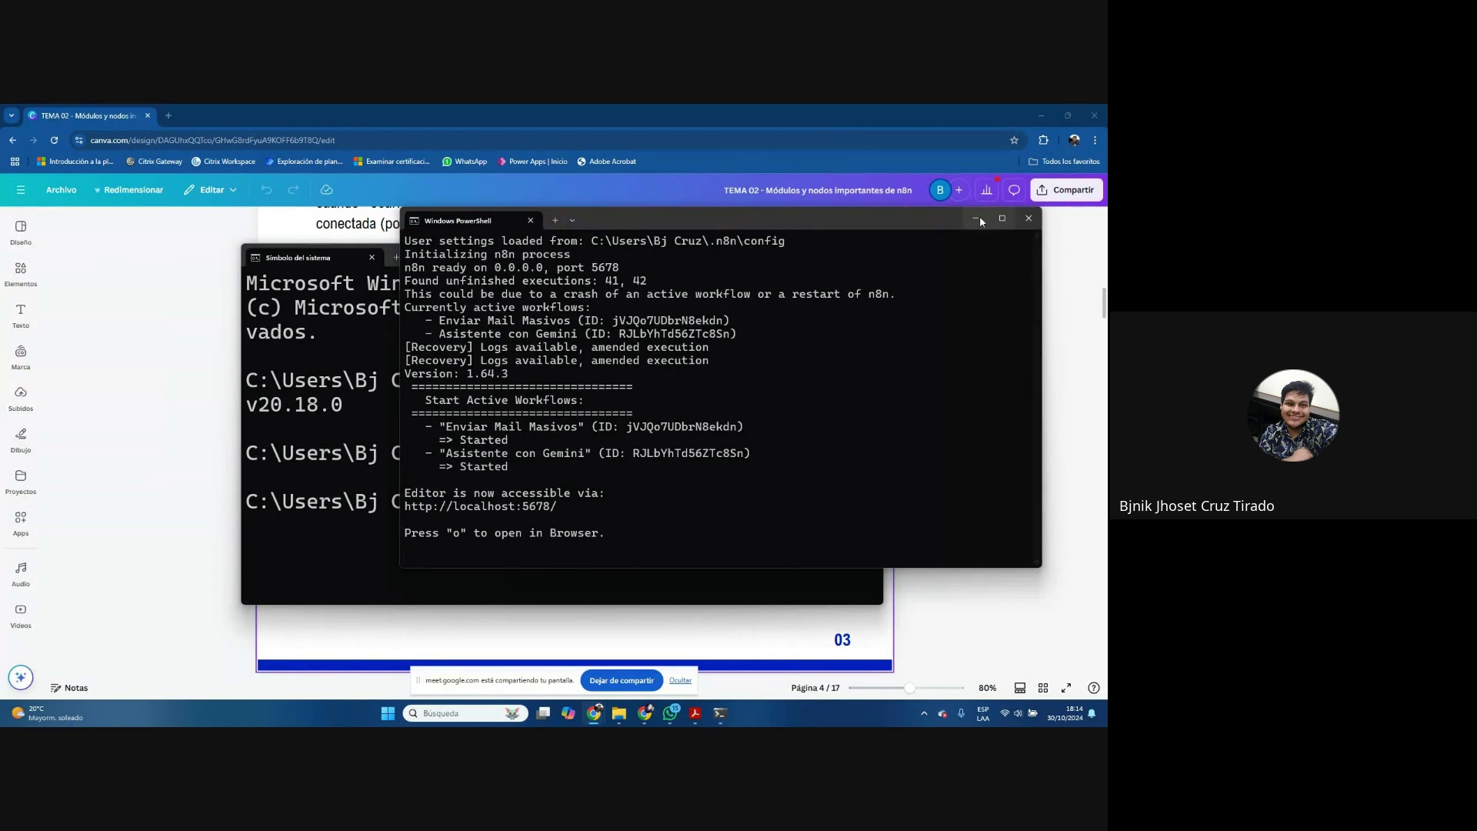
Close the PowerShell and Command Prompt windows running n8n and return to Chrome
drag(845, 224, 811, 242)
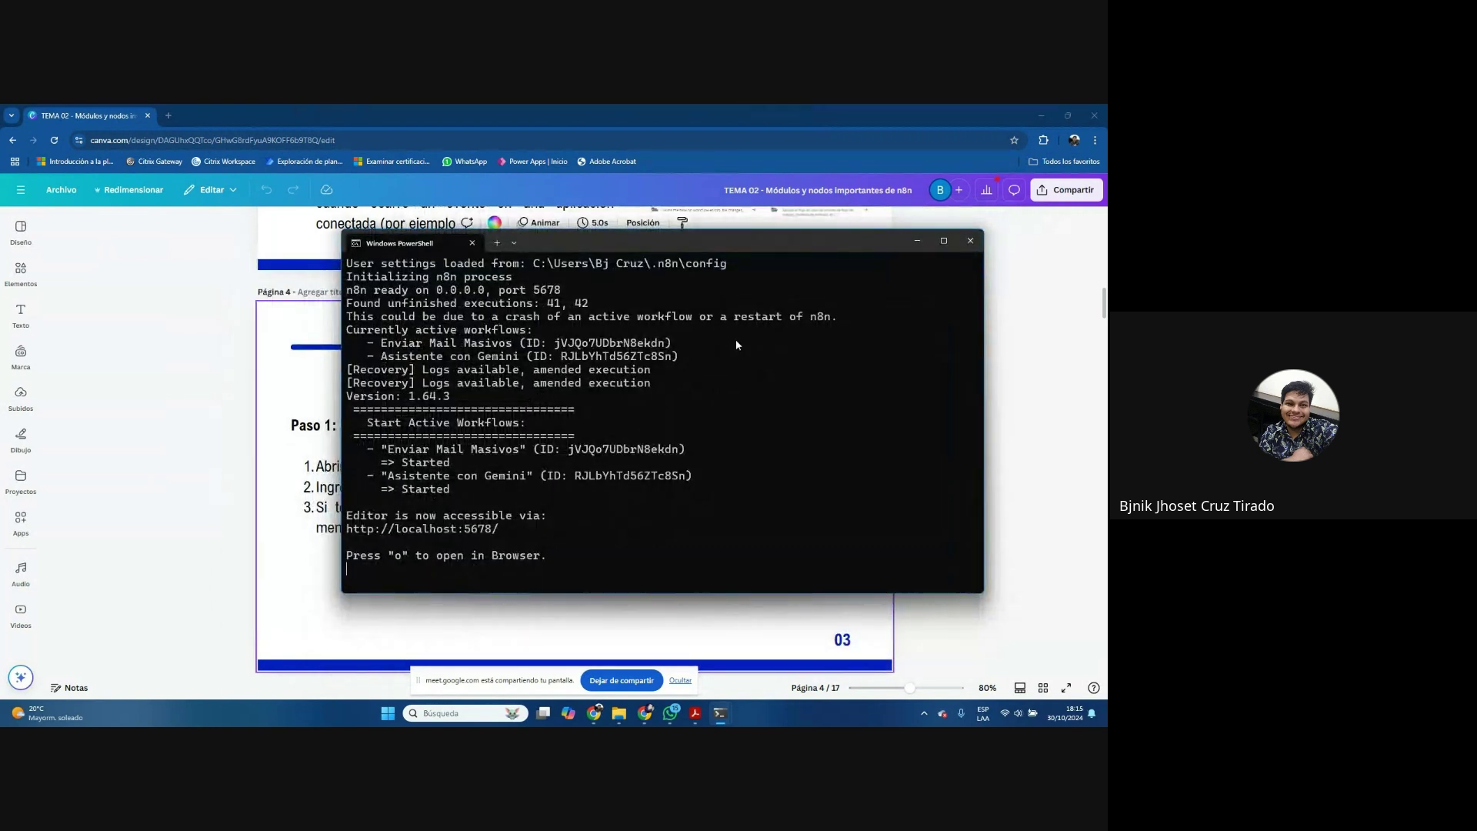
click(968, 244)
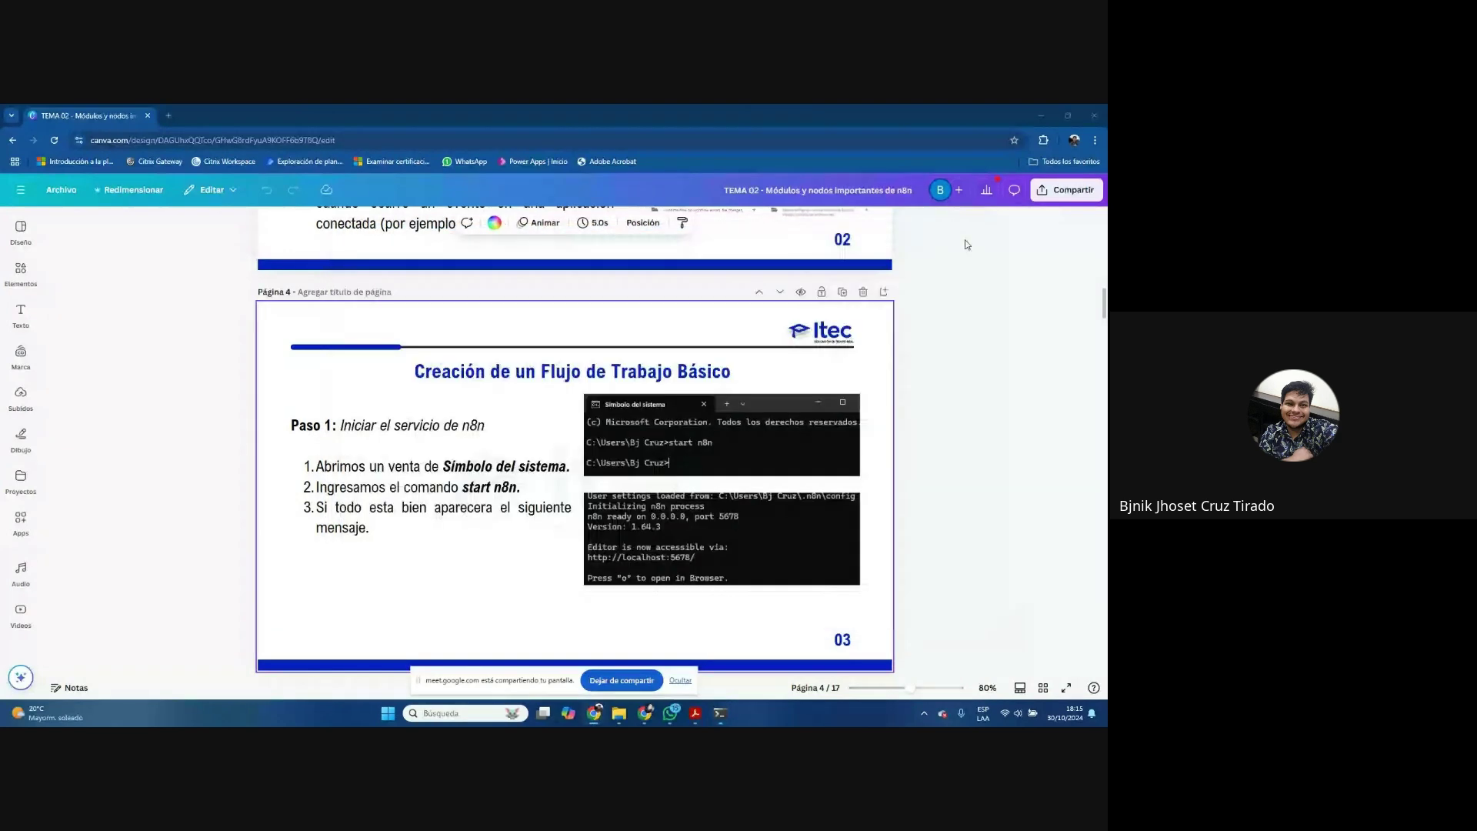
click(721, 714)
click(881, 260)
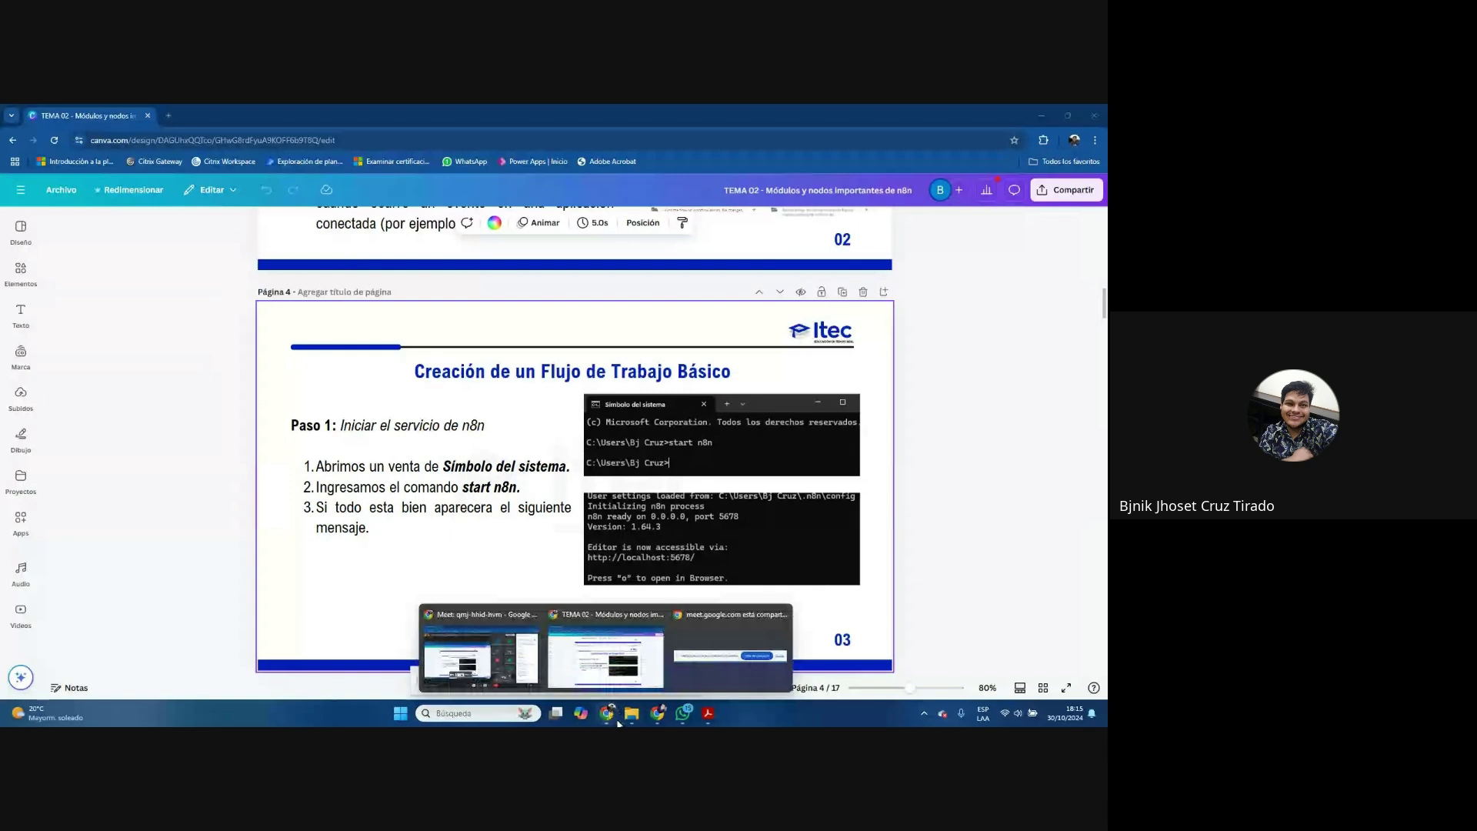
click(661, 715)
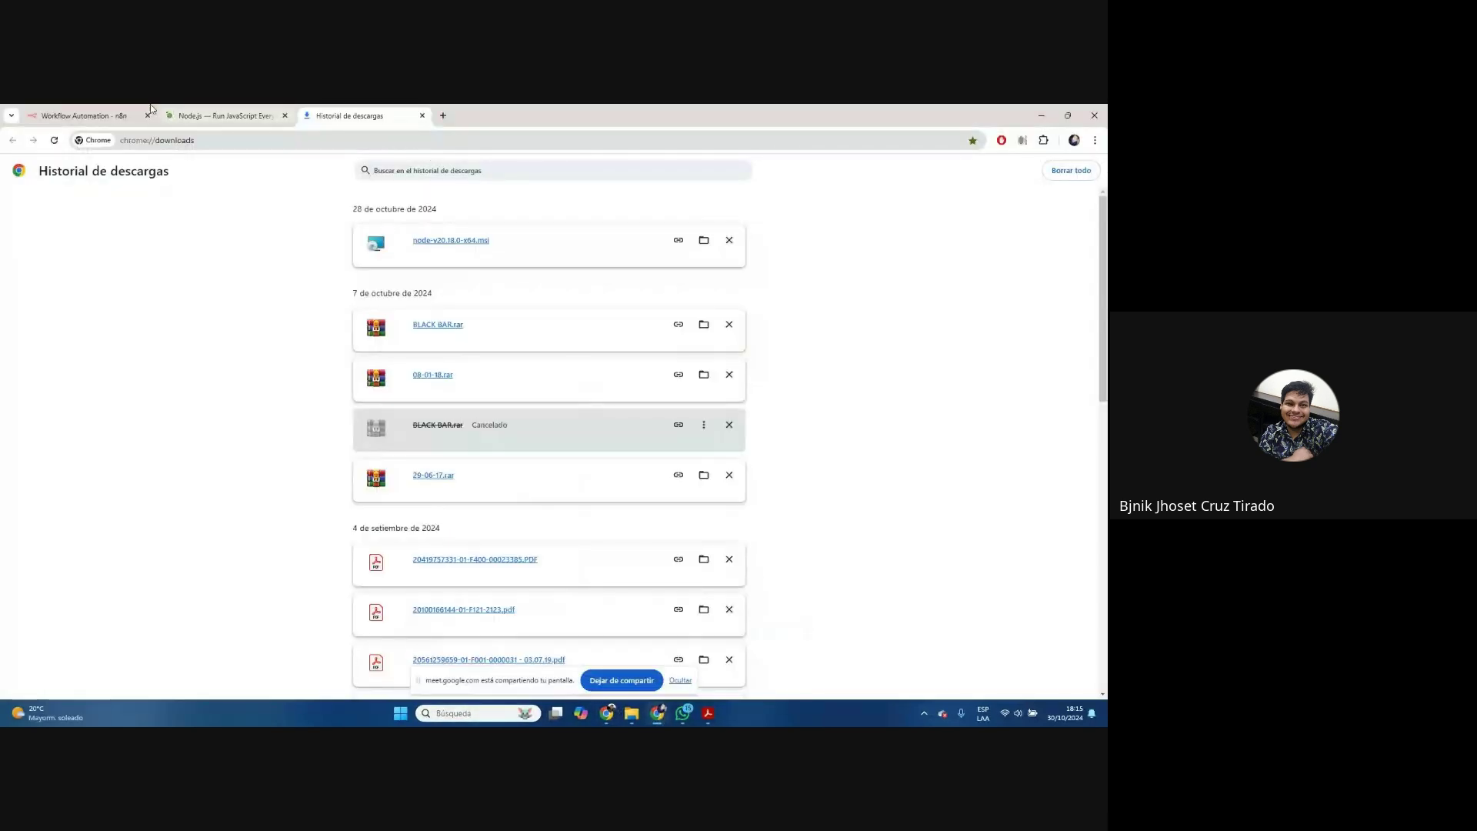
Reload the n8n editor tab and close the Node.js and download history tabs
click(85, 115)
click(52, 141)
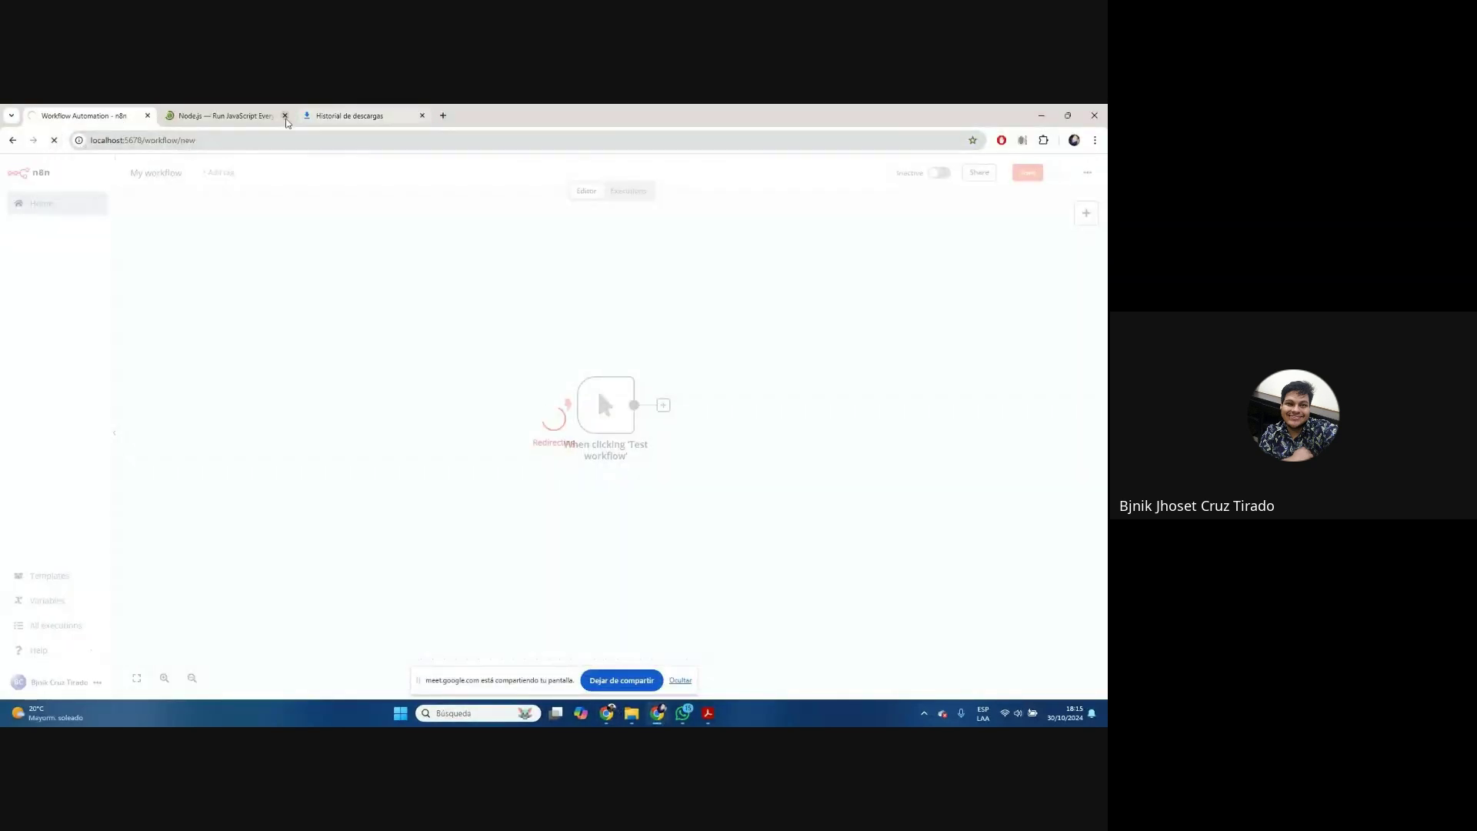
click(285, 116)
click(223, 116)
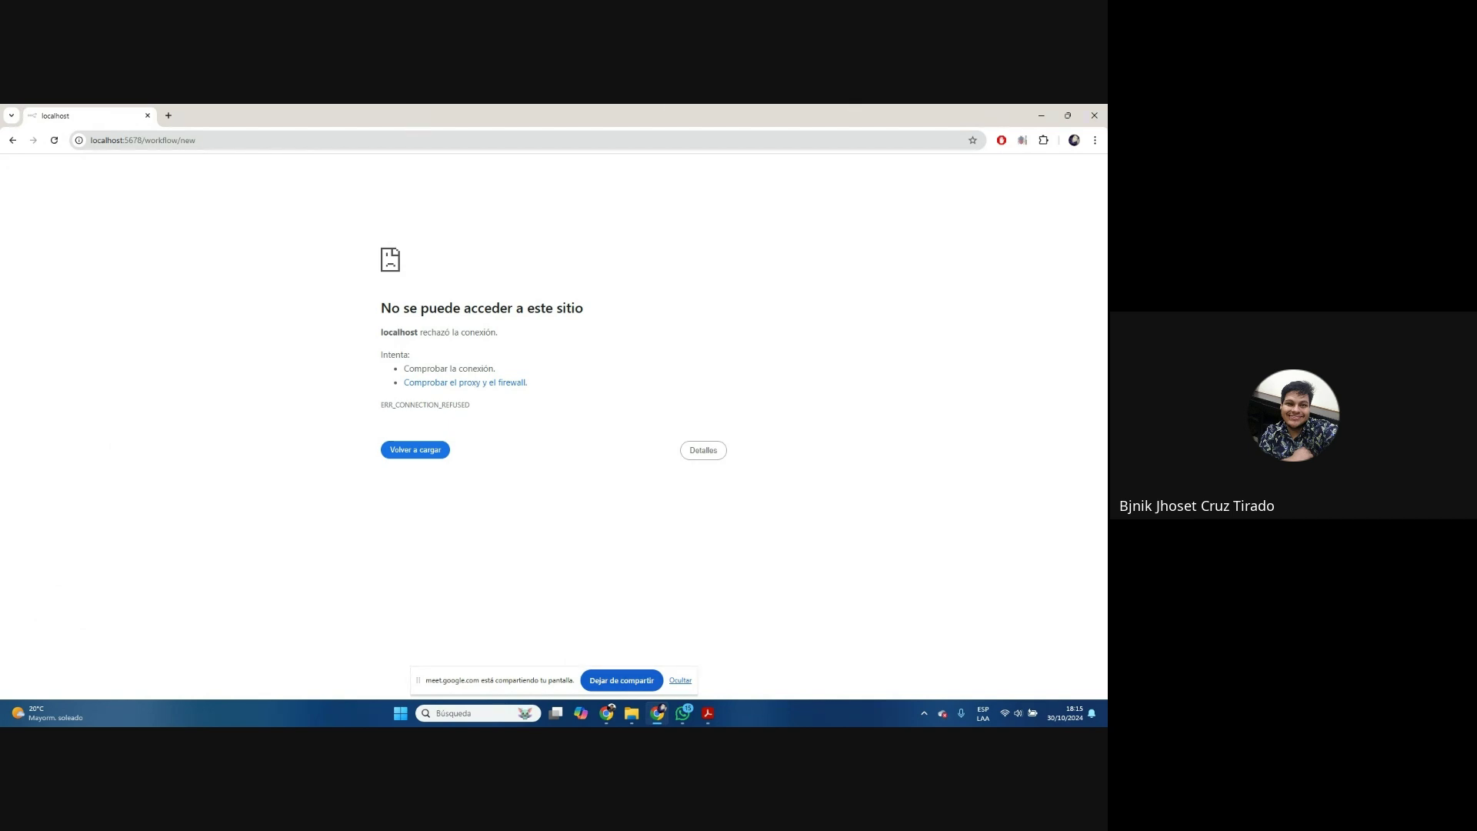
Open Command Prompt from a 'cm' search and run 'start n8n' to relaunch n8n
click(403, 717)
text(cm)
key(Return)
ctrl+scroll(233, 280, up, 3)
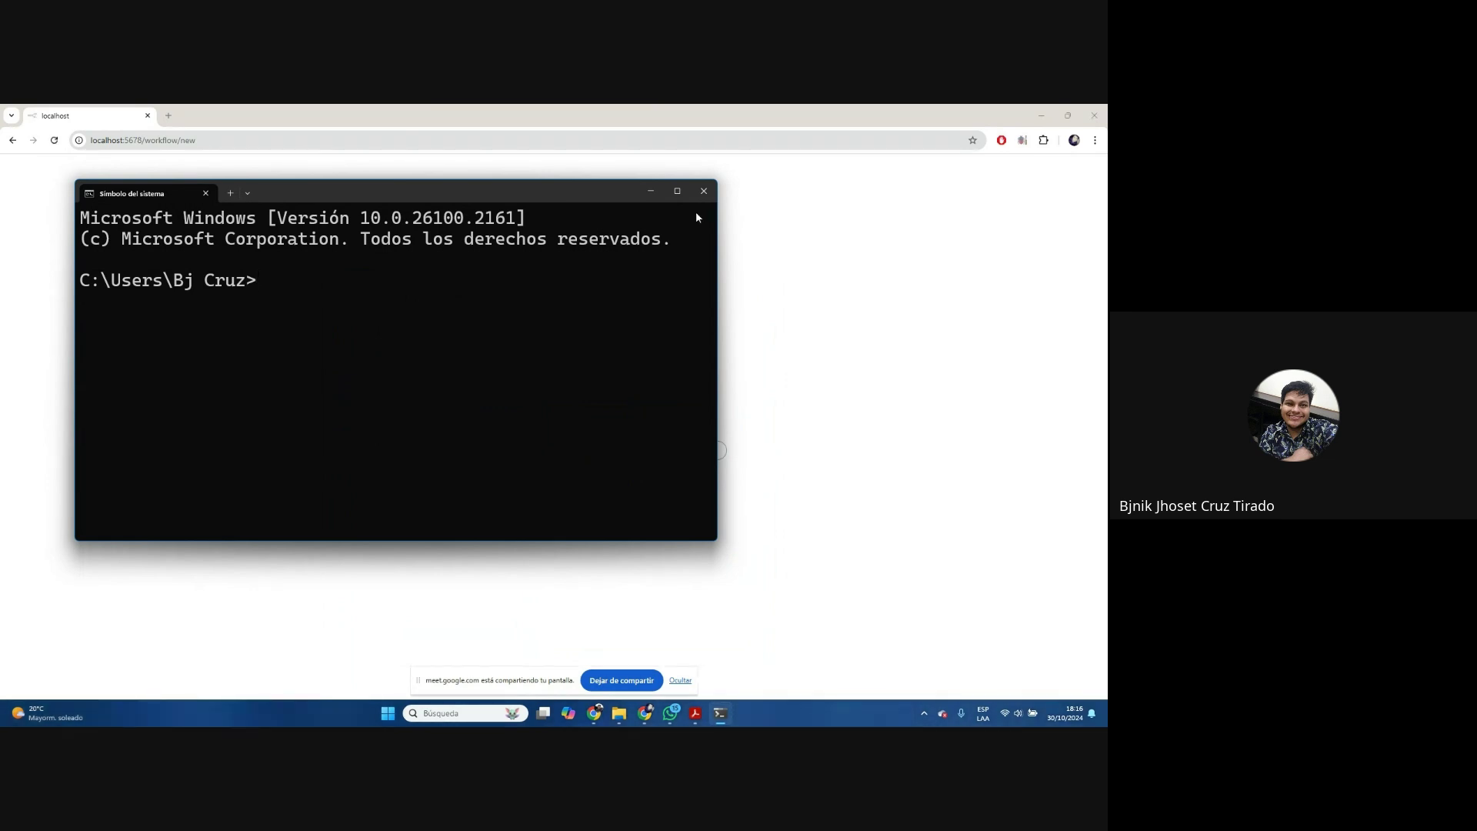
drag(459, 188, 711, 229)
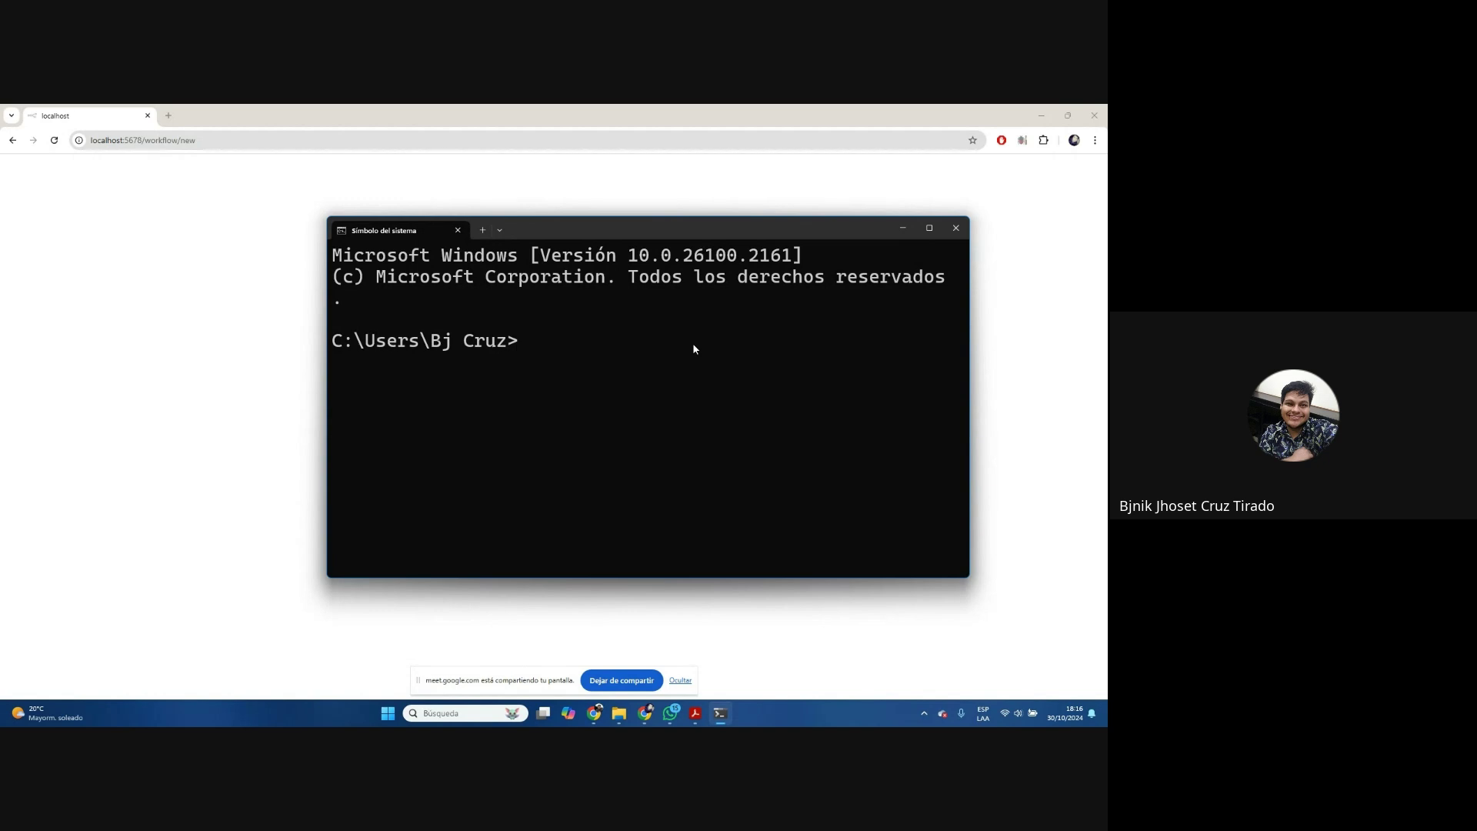
text(start n8n)
key(Return)
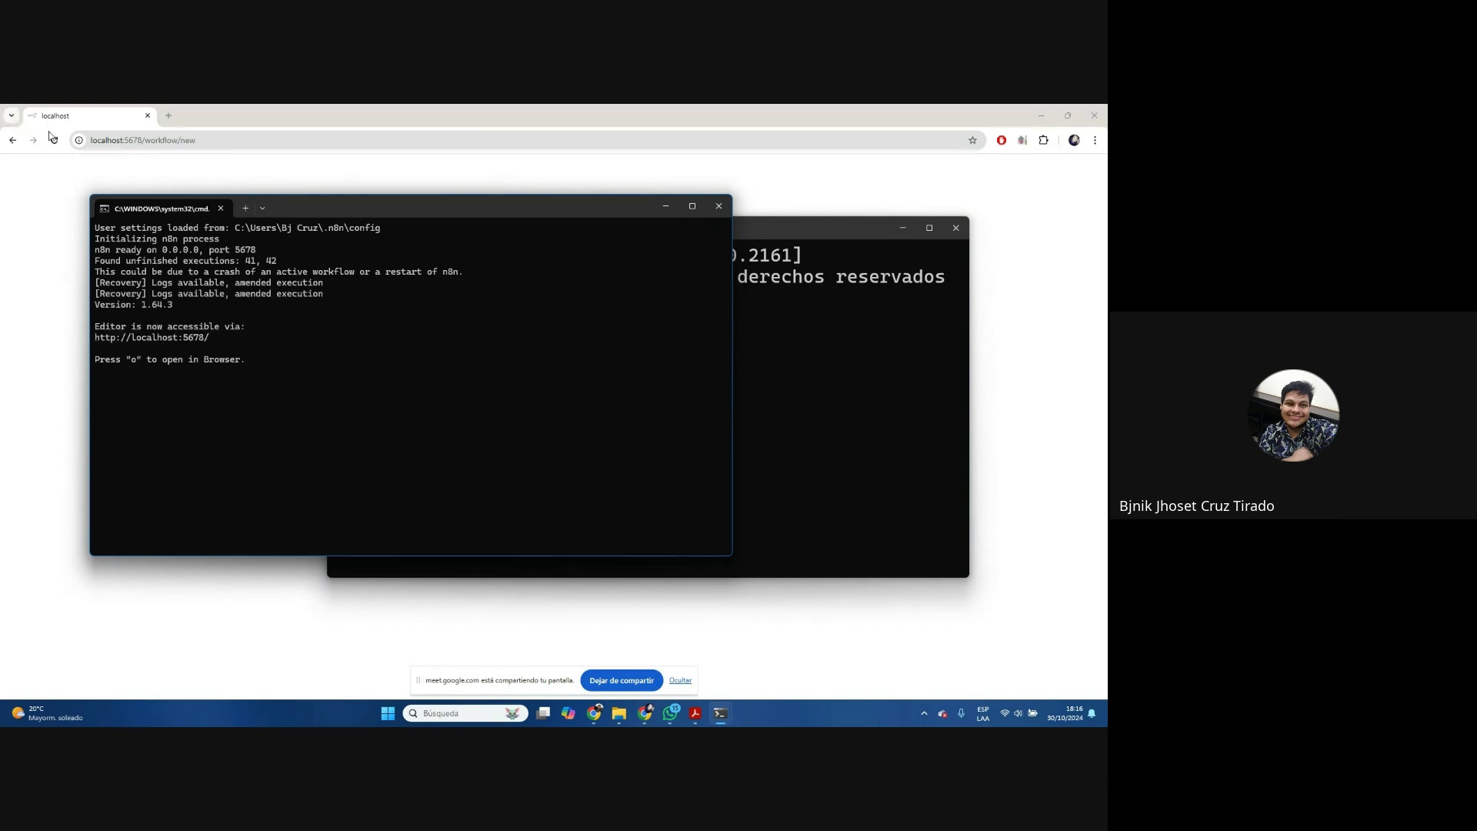
Switch back to Chrome so the n8n editor reloads at localhost:5678 with 'My workflow'
key(alt+Tab)
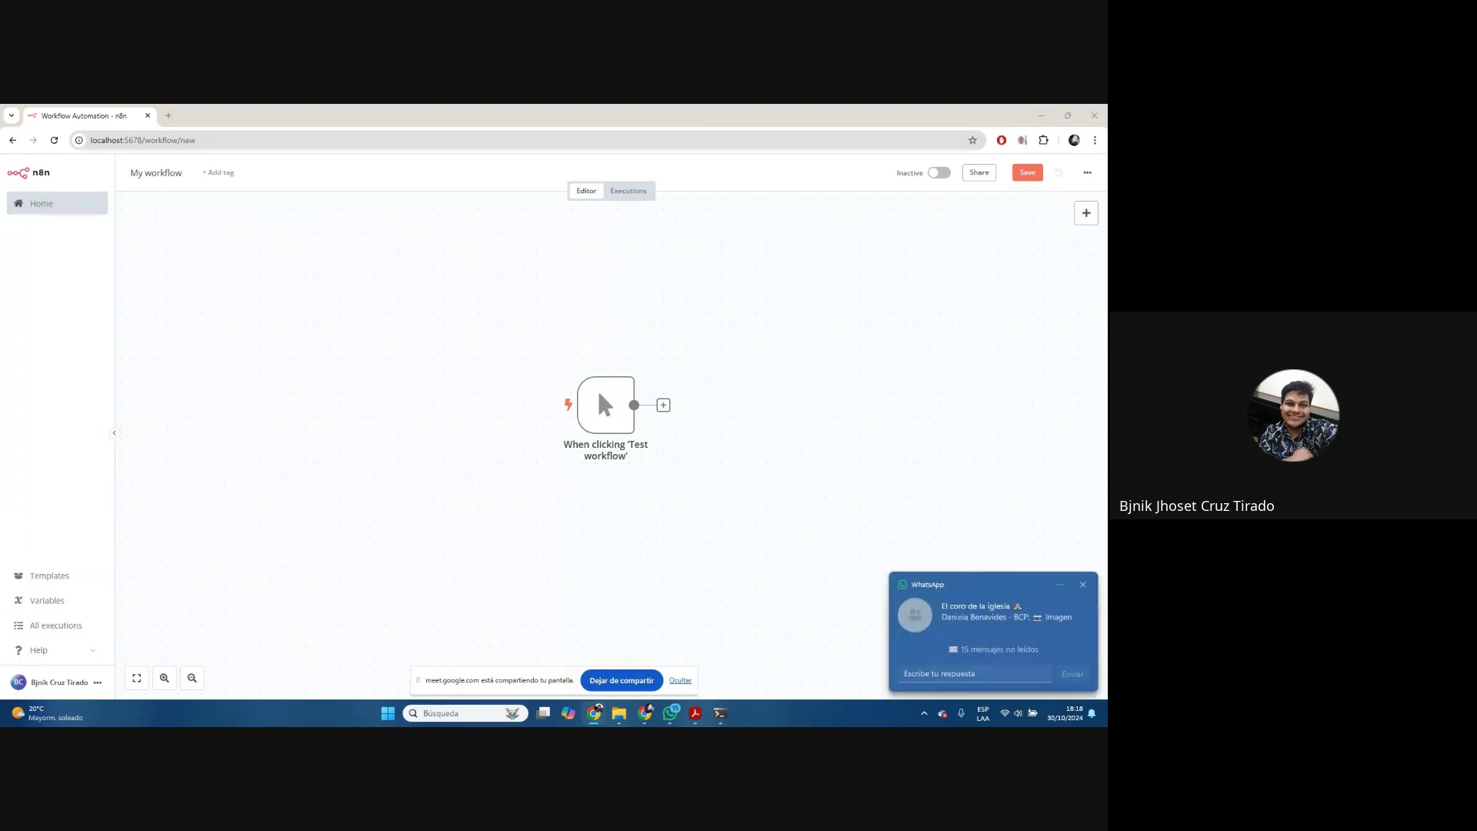
Dismiss the WhatsApp toast, collapse the n8n sidebar, and move the manual trigger node up-left
click(1082, 584)
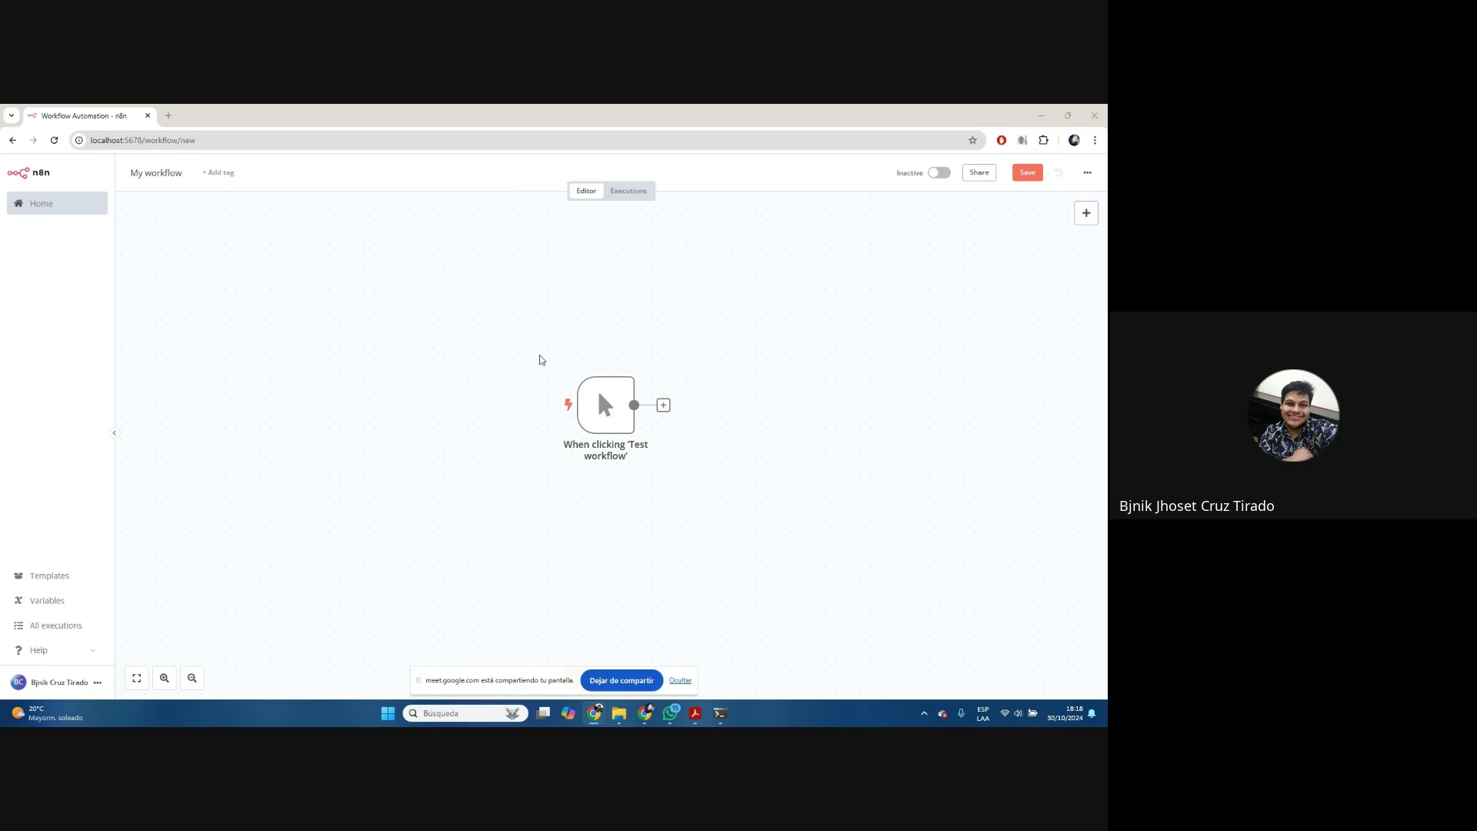
drag(468, 317, 901, 672)
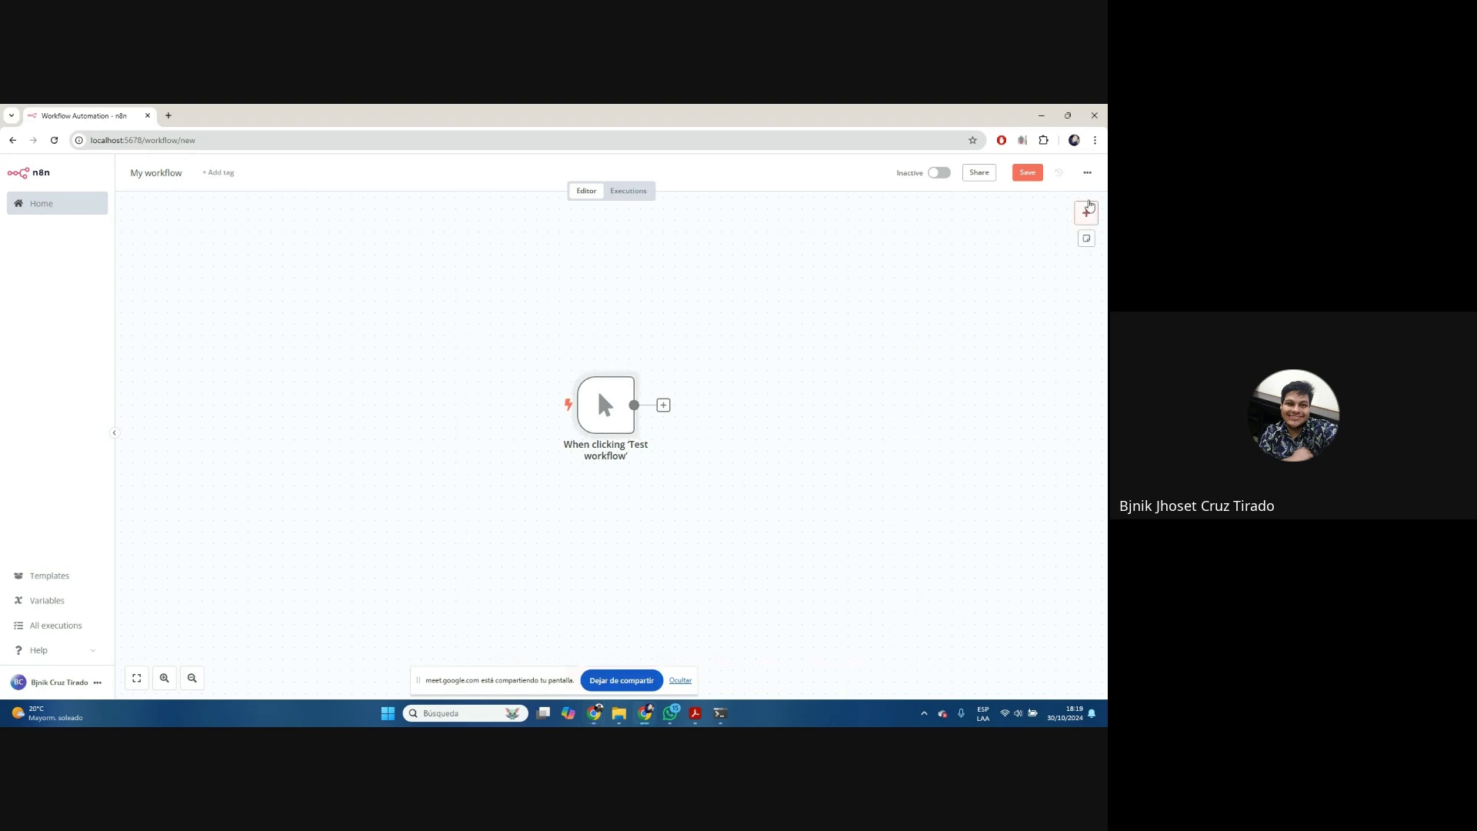
drag(1099, 194, 81, 680)
click(114, 432)
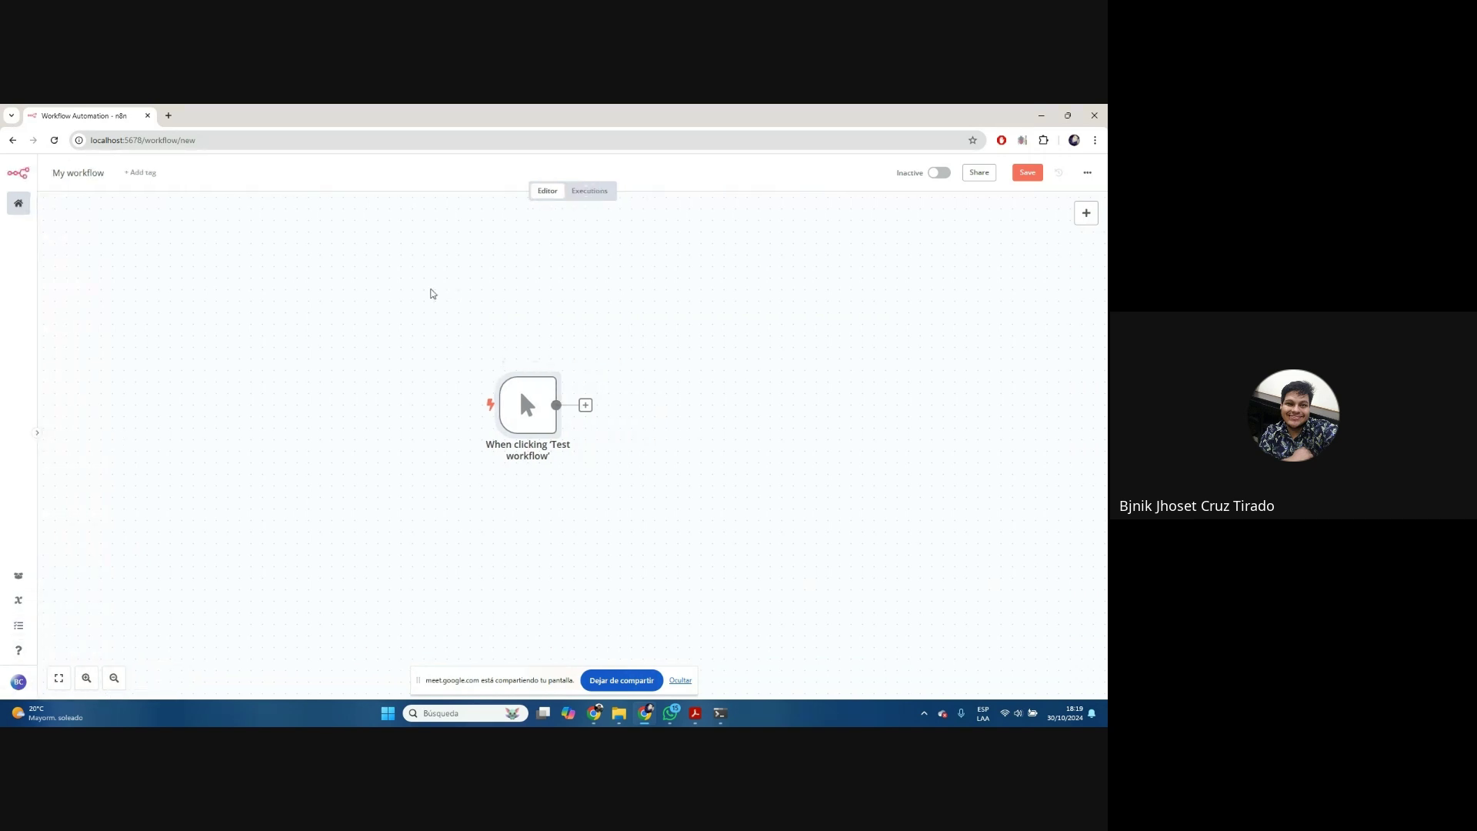
drag(430, 290, 841, 633)
drag(559, 445, 374, 400)
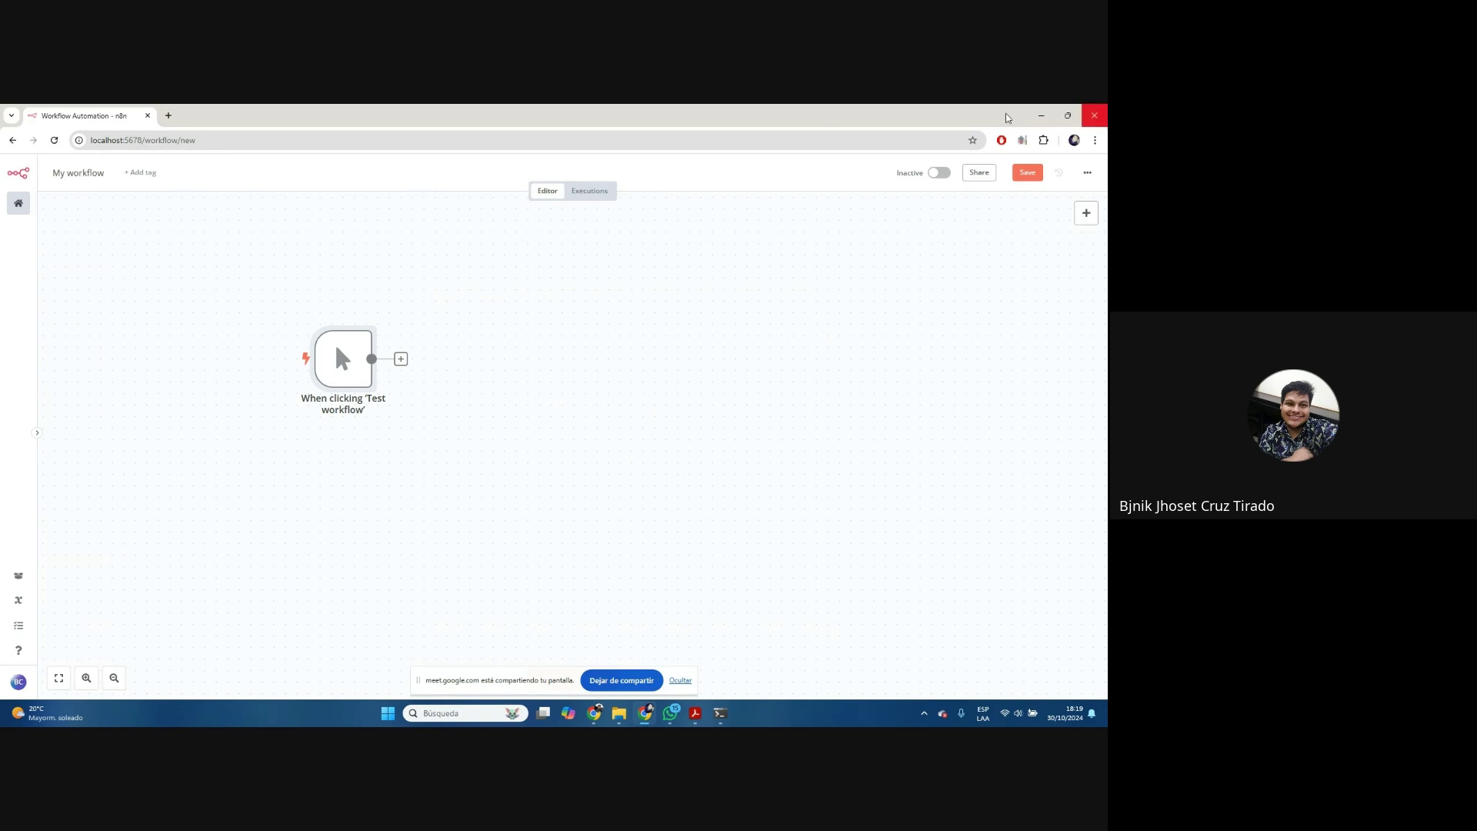
mouse_move(367, 353)
Test-run the manual trigger node, then toggle it off and back on
click(321, 319)
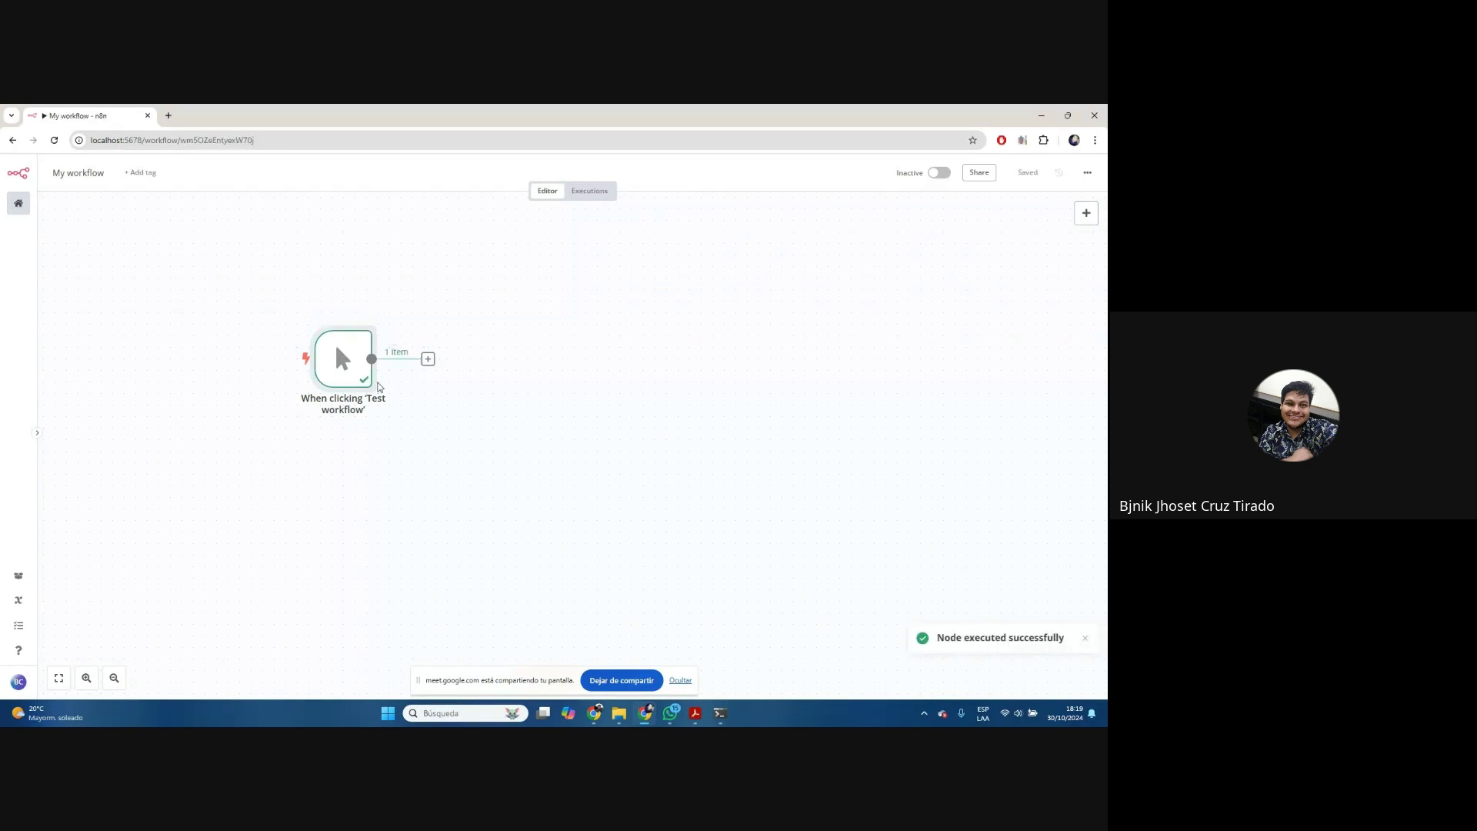
click(336, 319)
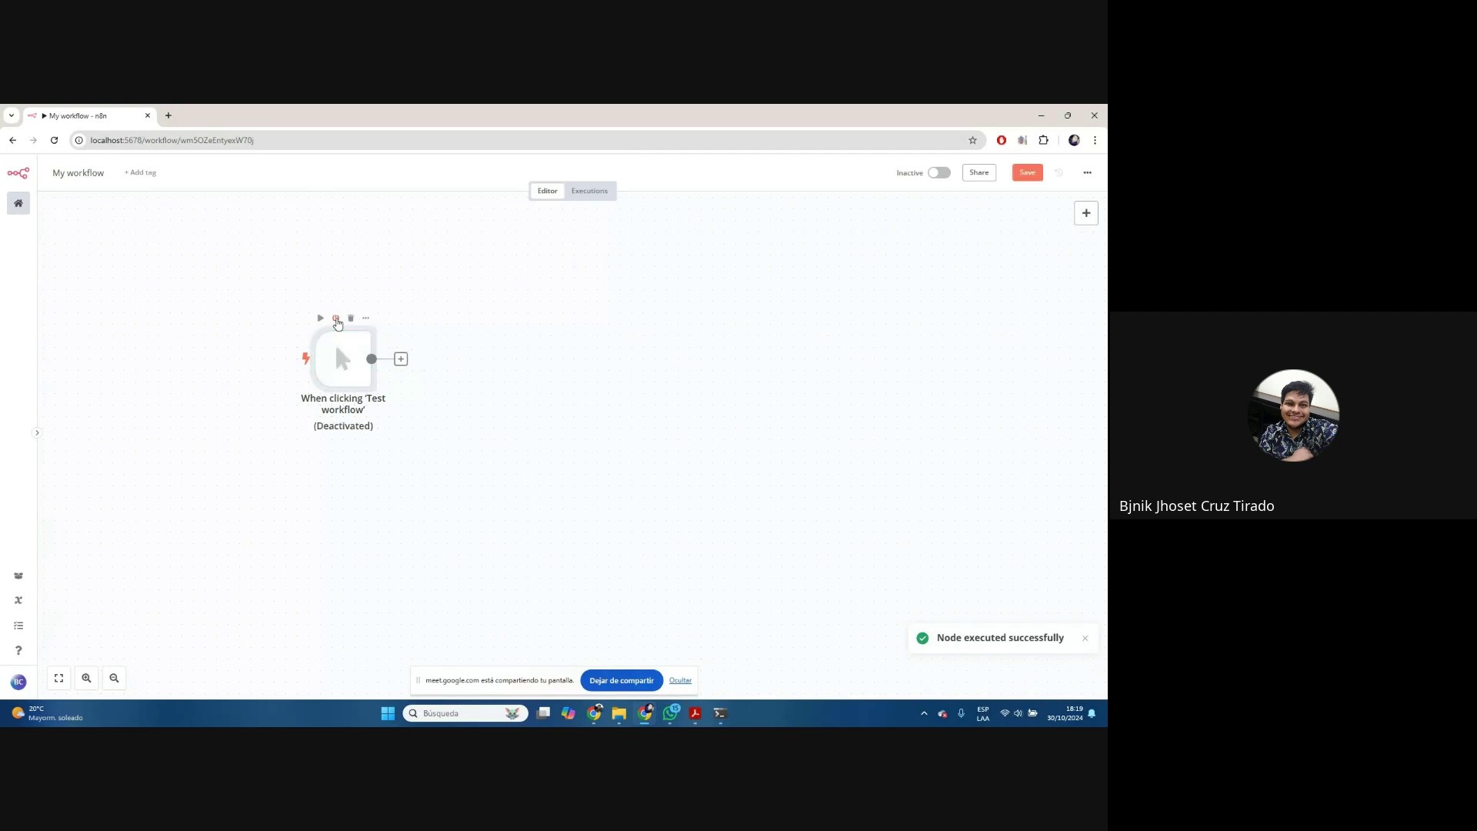
click(335, 320)
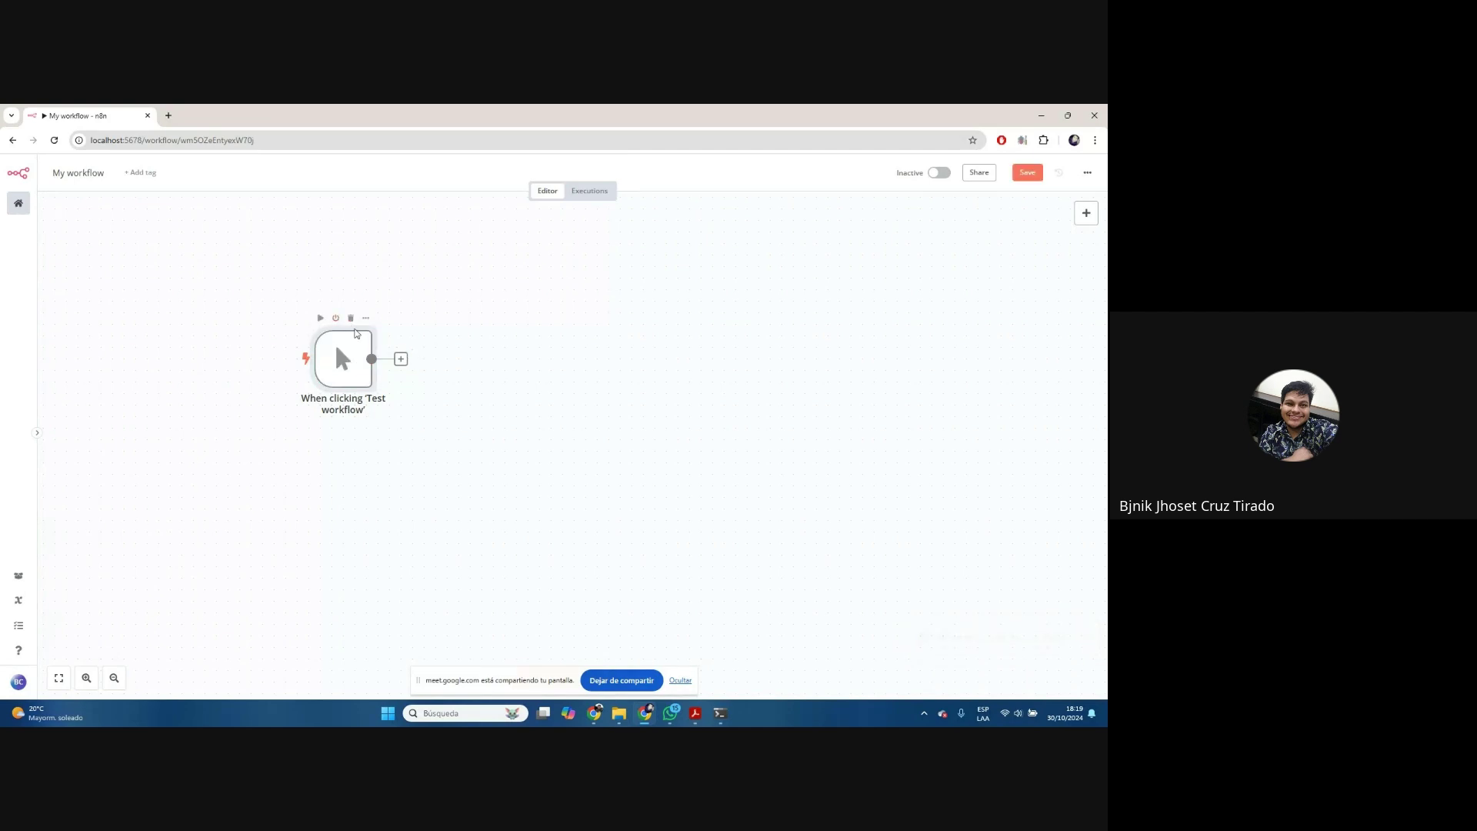
Delete the manual trigger node, leaving the workflow canvas empty
click(366, 320)
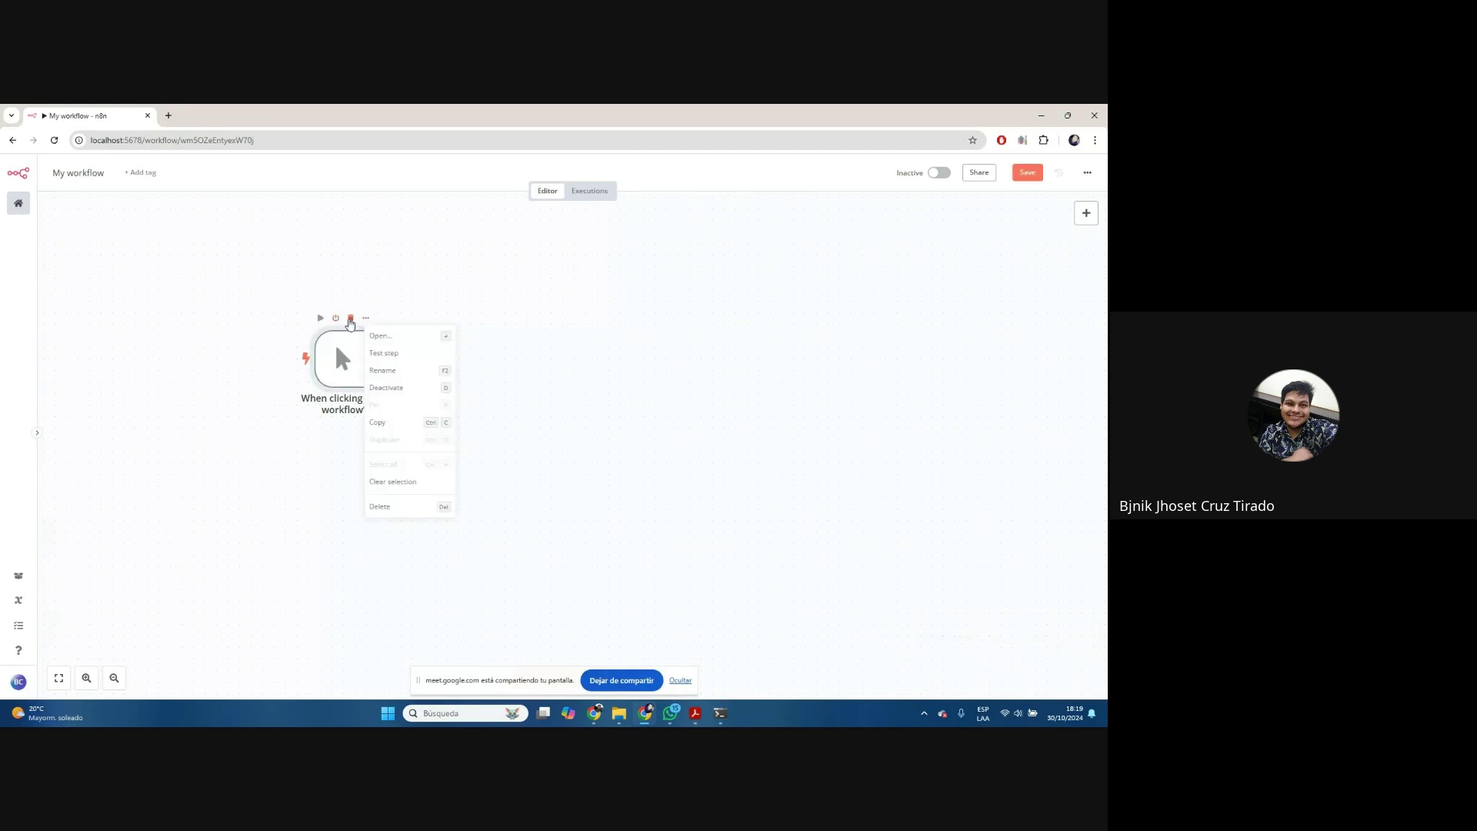
click(373, 297)
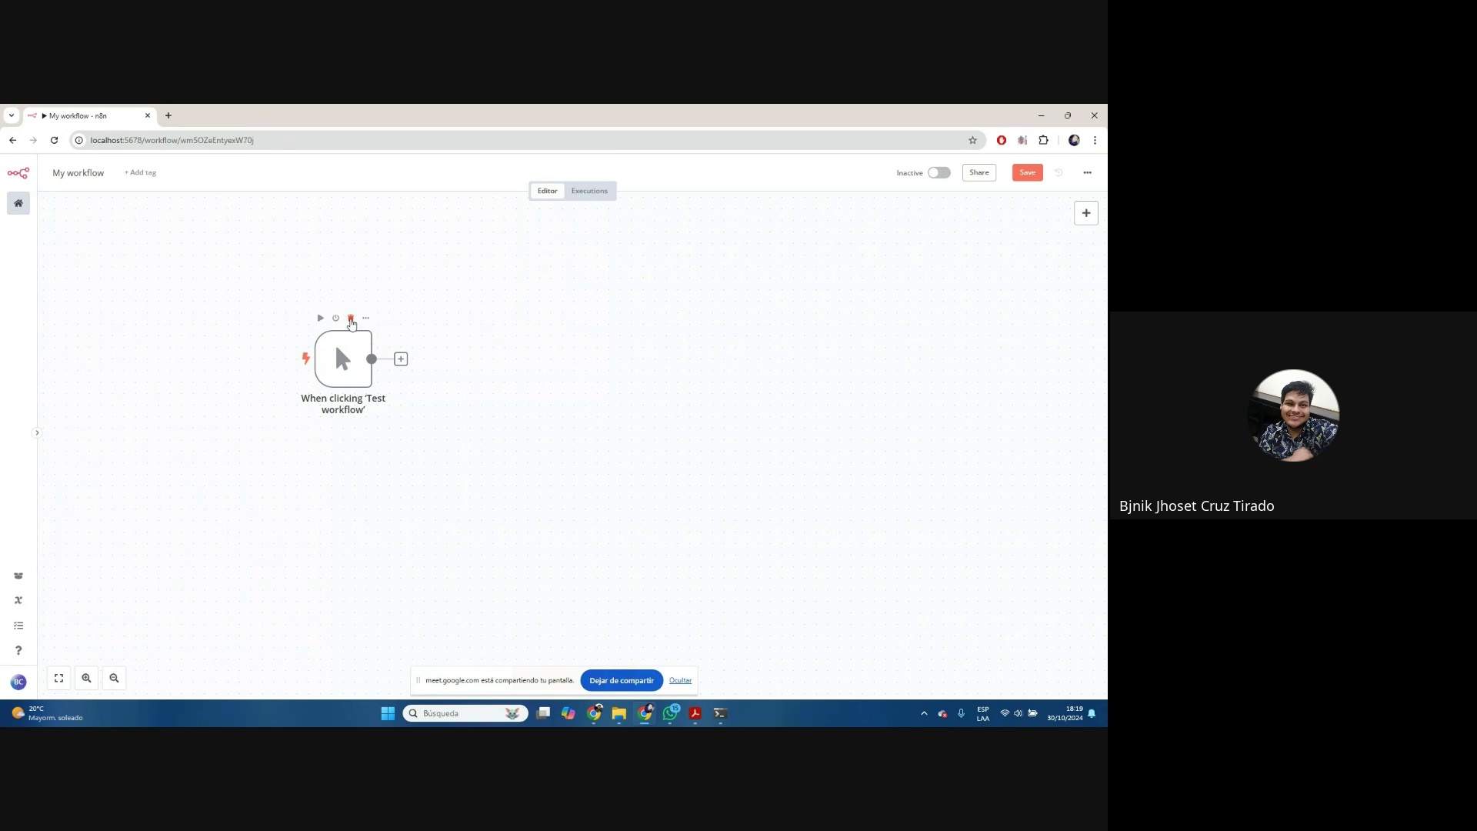
click(351, 322)
drag(508, 364, 649, 560)
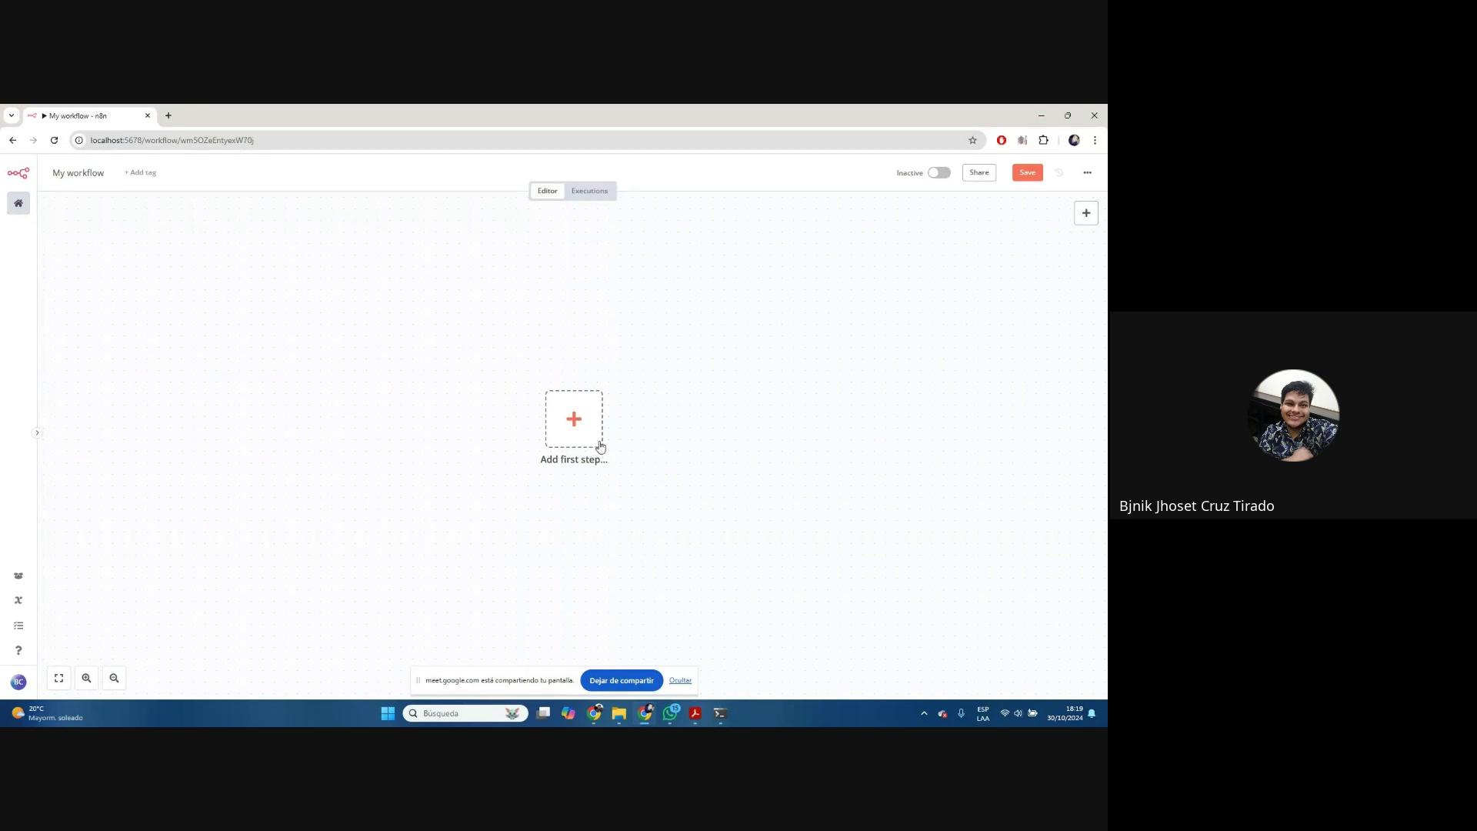
scroll(600, 444, up, 3)
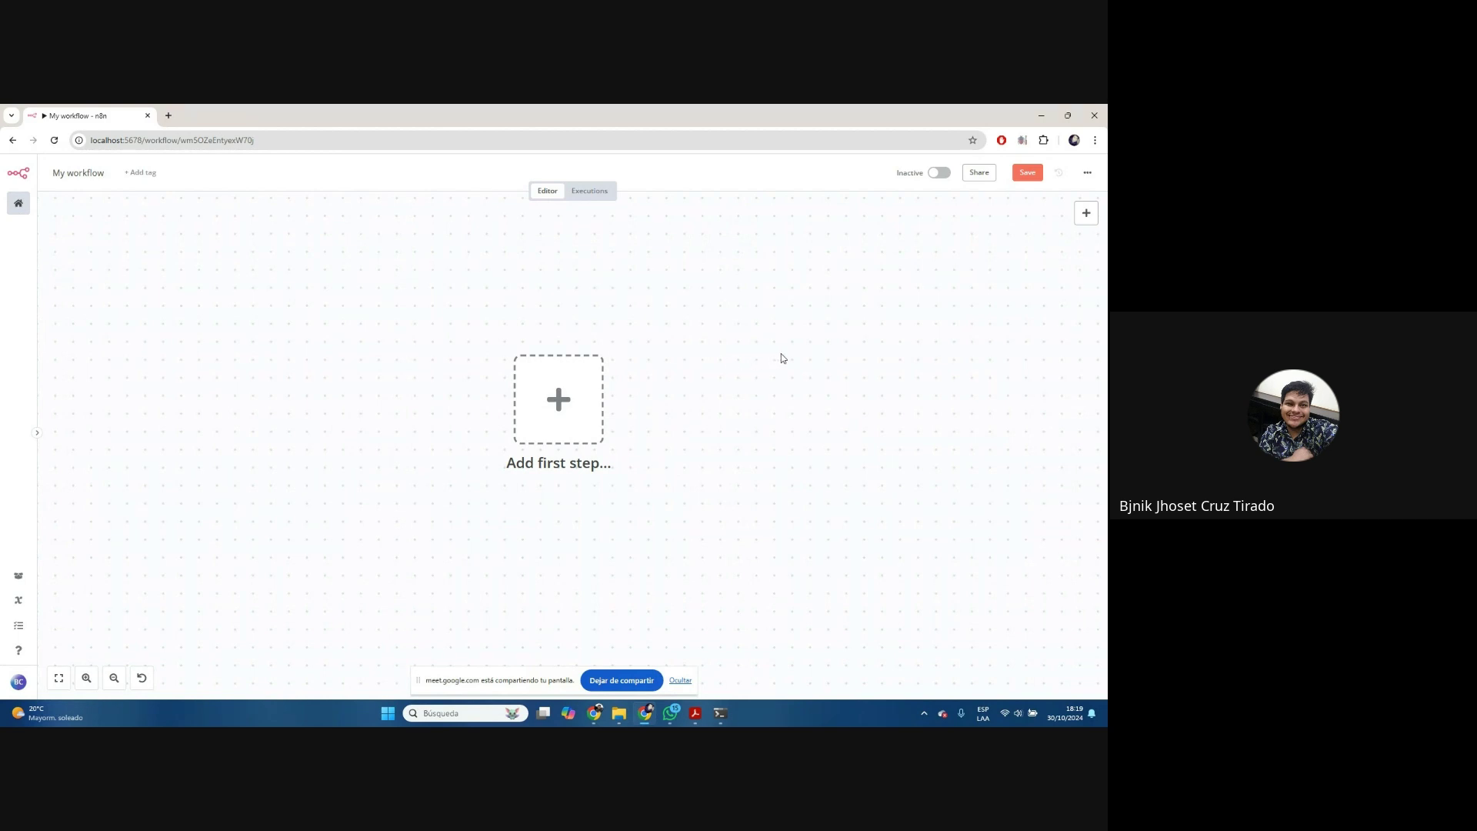
drag(783, 357, 678, 322)
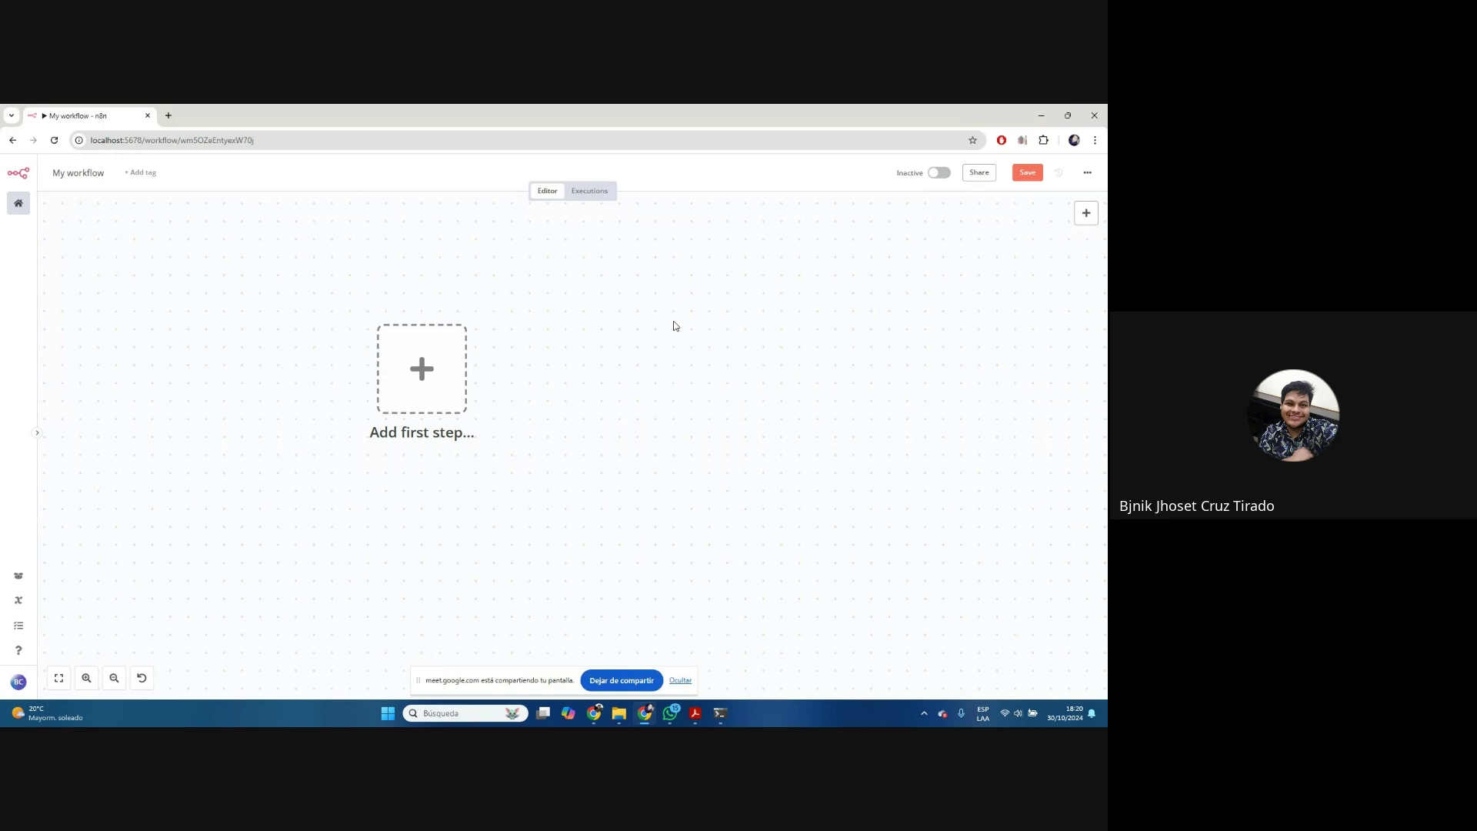
Translate the n8n editor page into Spanish with Chrome's 'Traducir al español' option
right_click(825, 283)
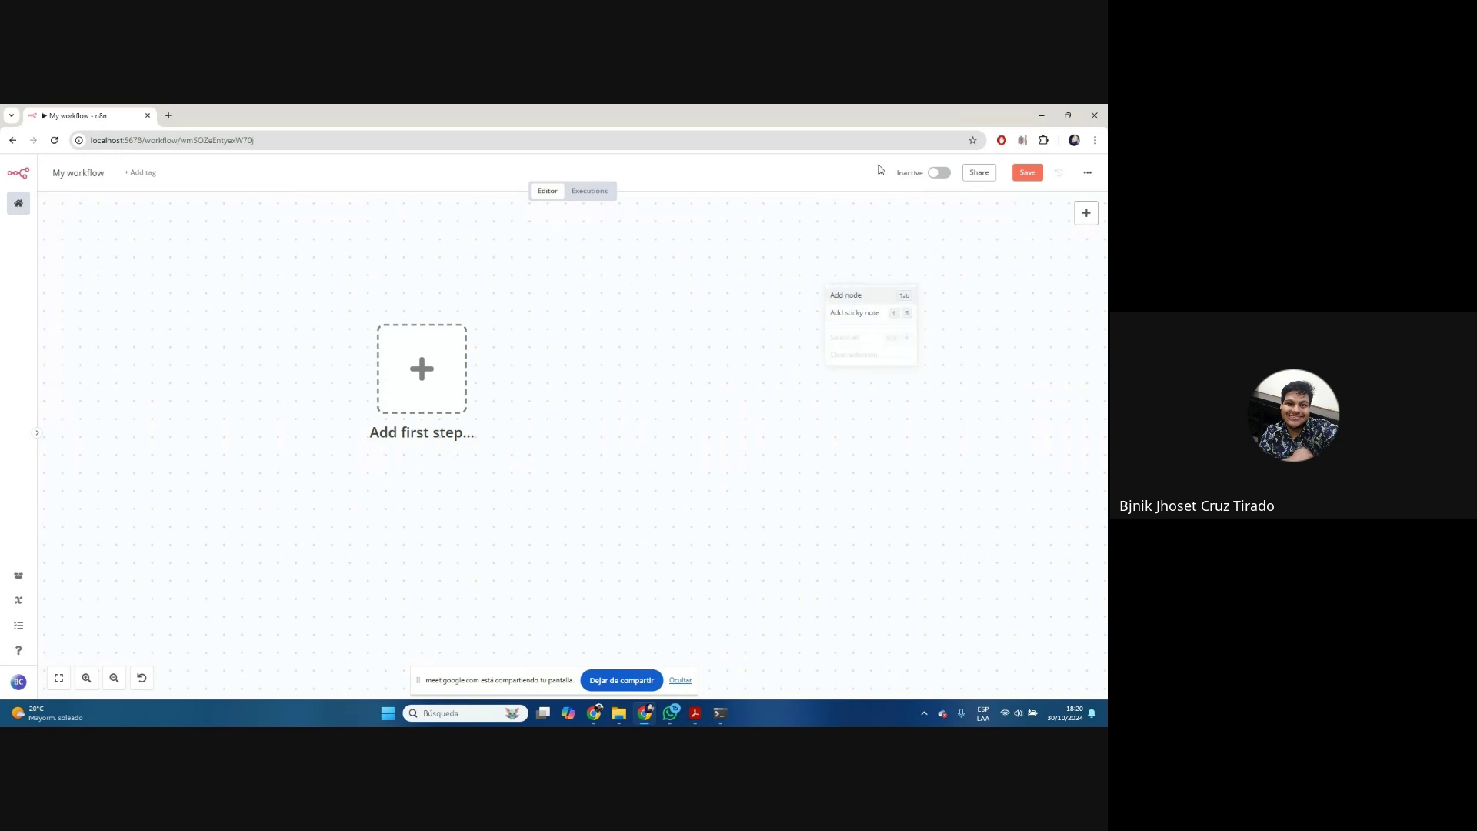
right_click(851, 169)
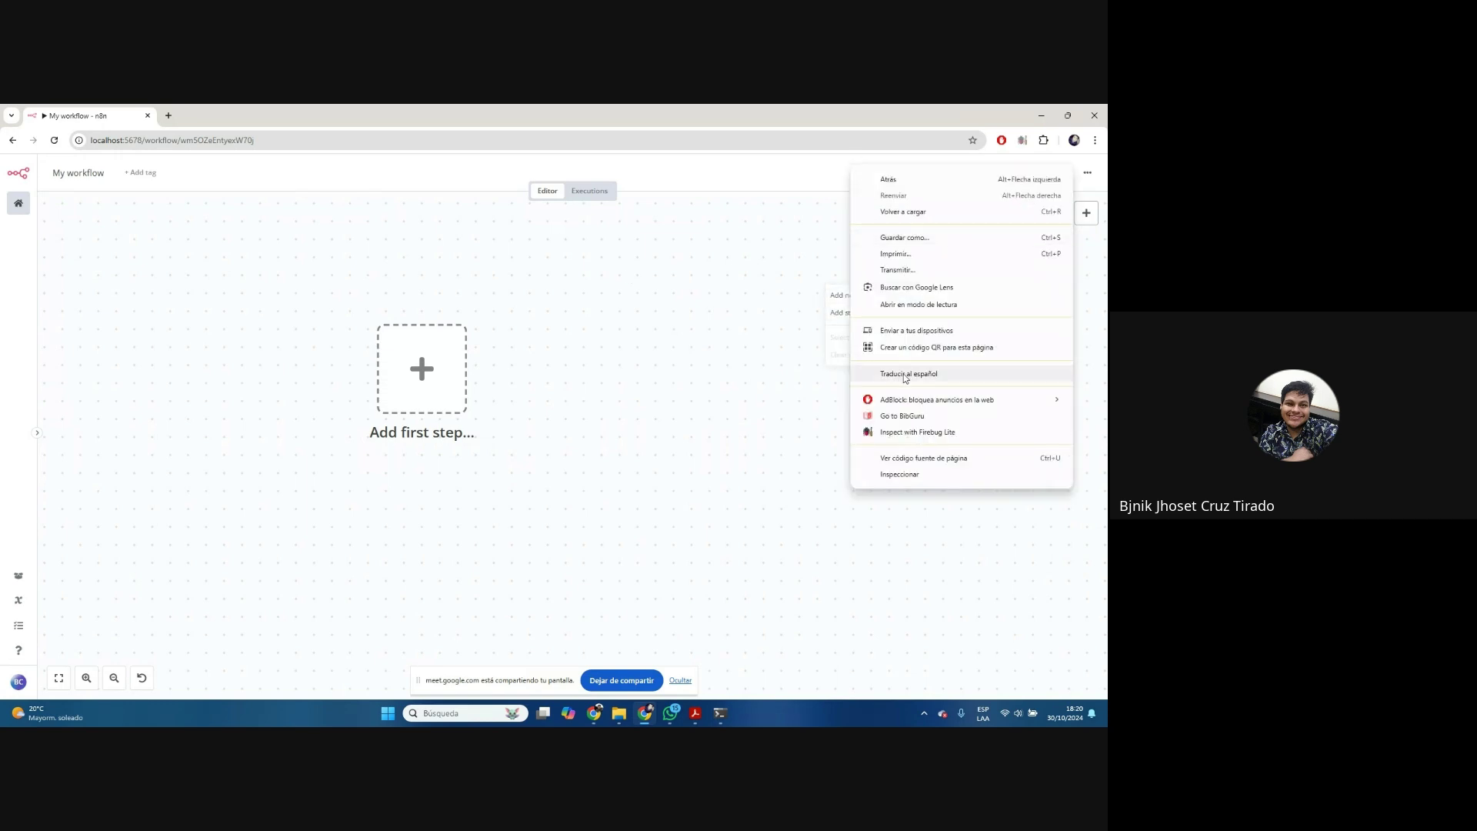
click(906, 376)
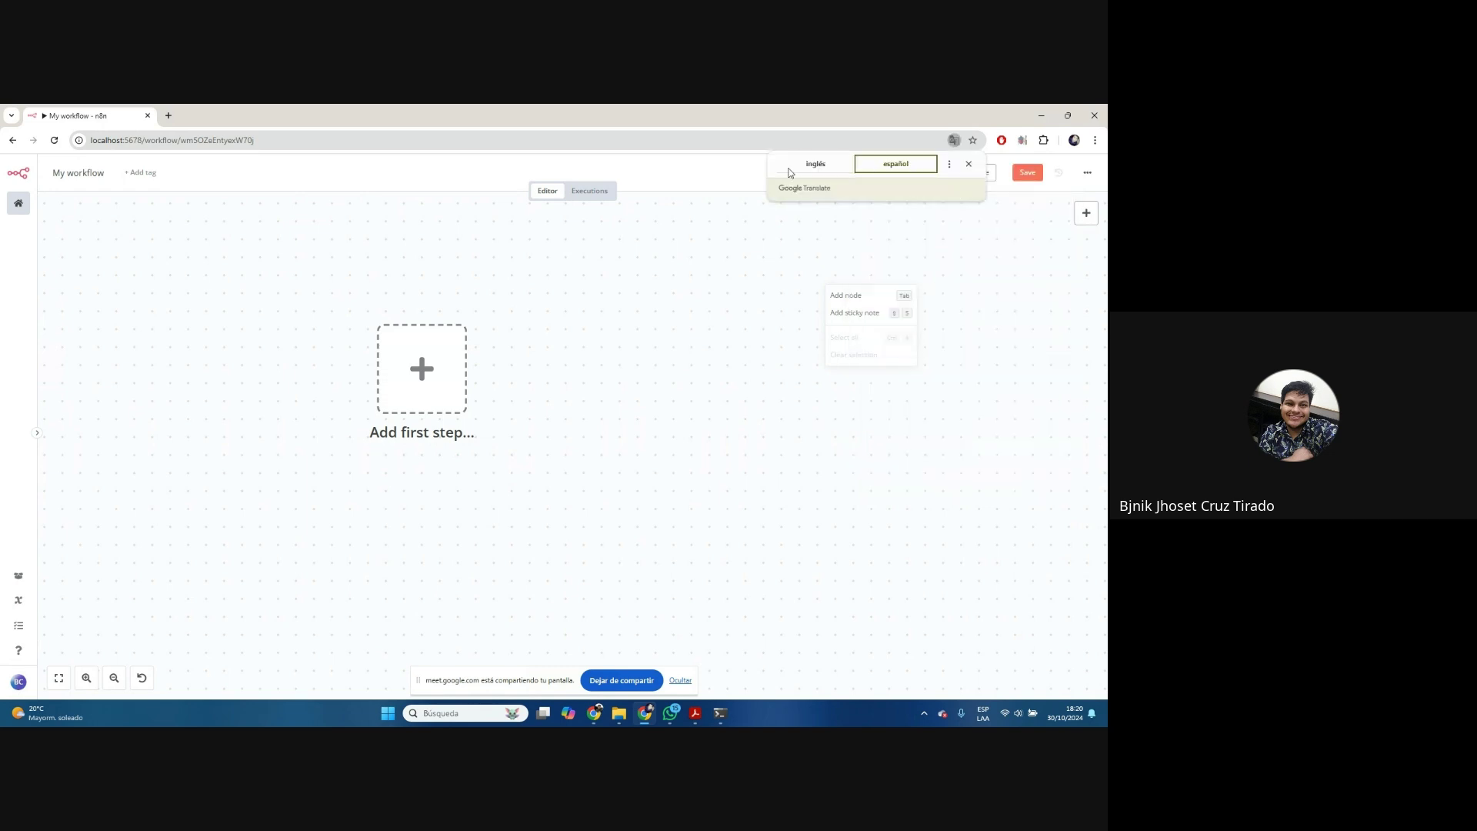
click(892, 215)
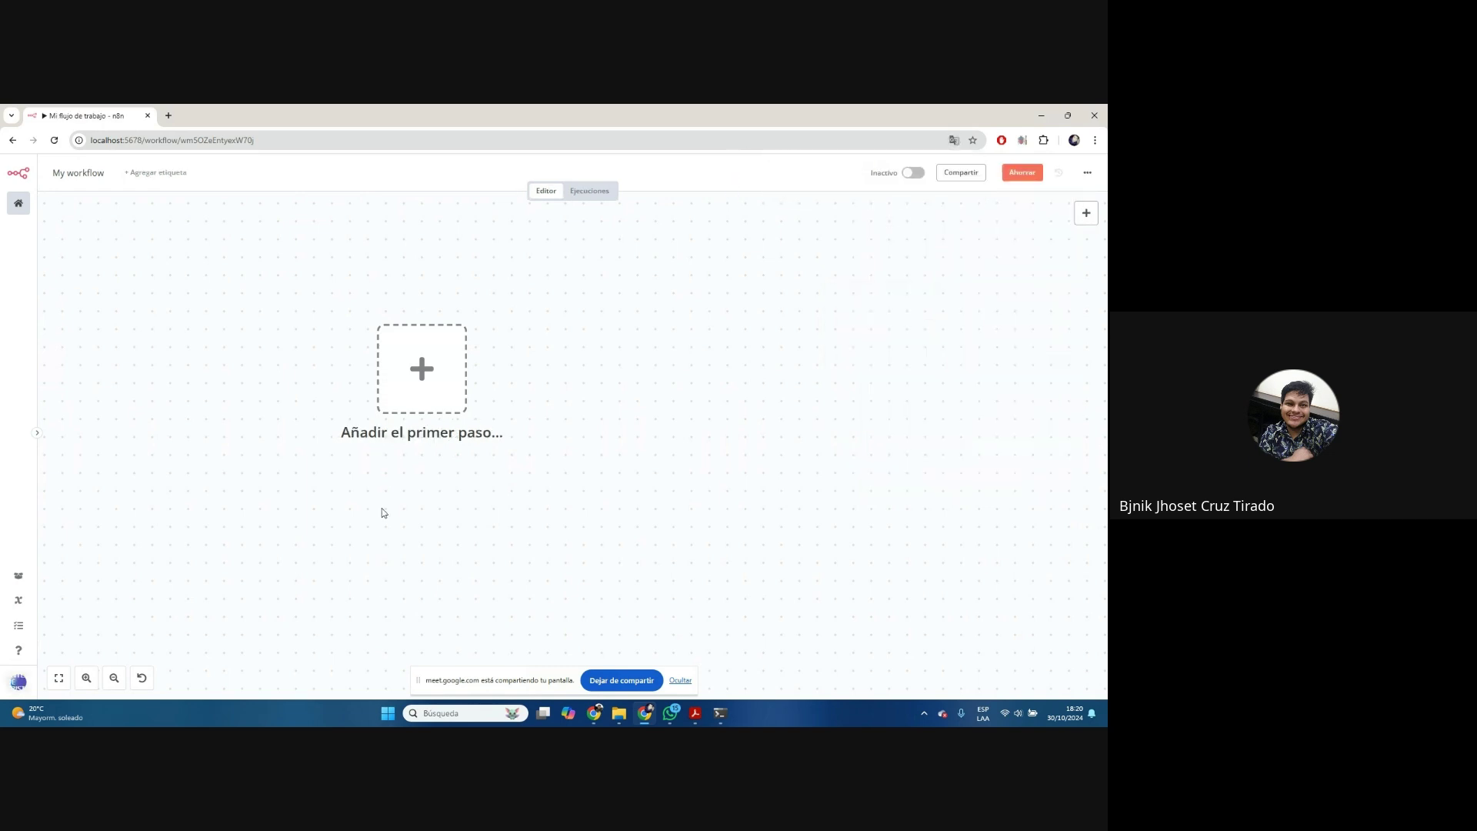
Shift the canvas right and dismiss the WhatsApp notification
drag(383, 513, 471, 498)
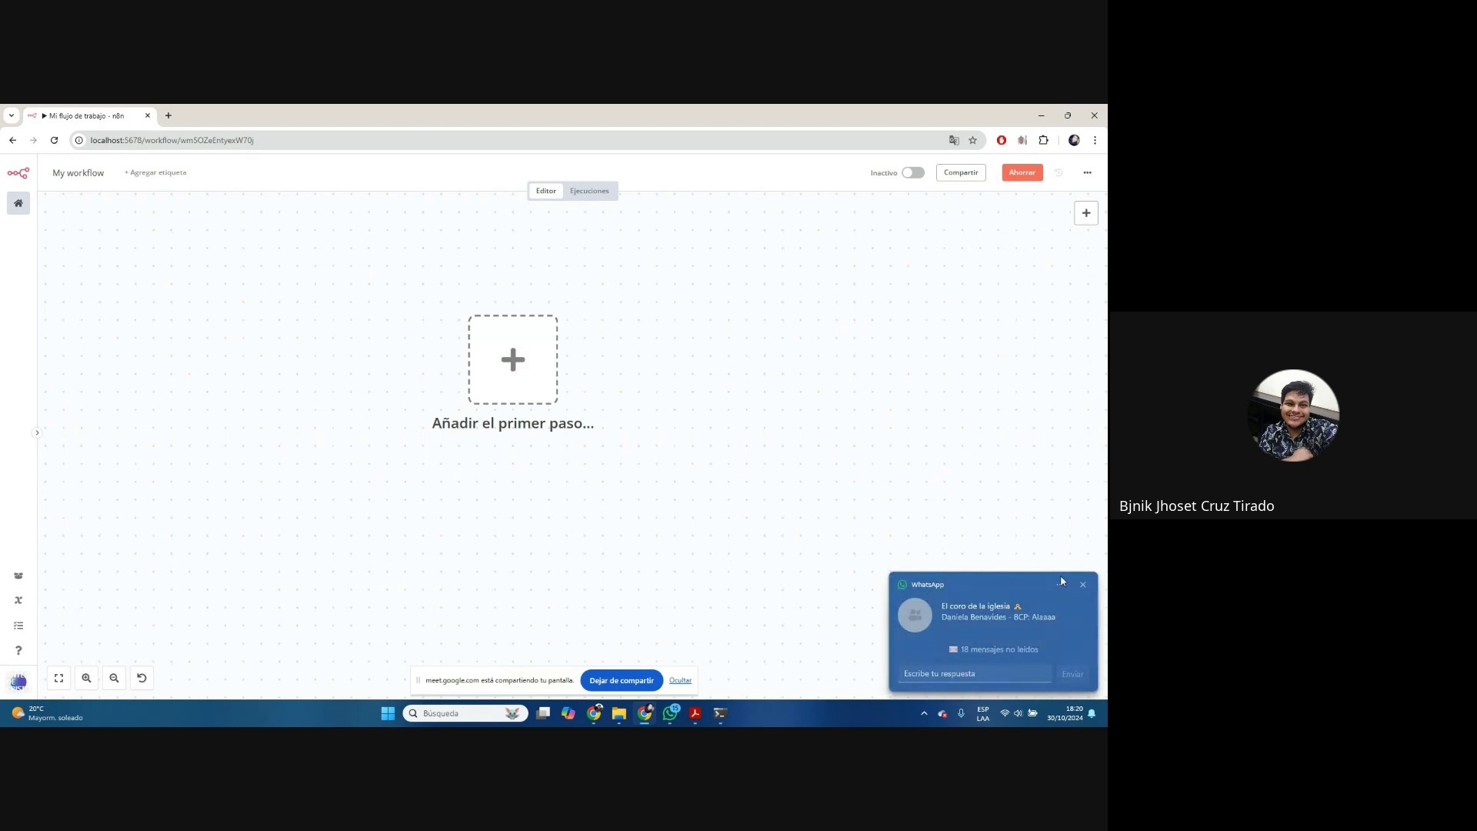
click(1083, 587)
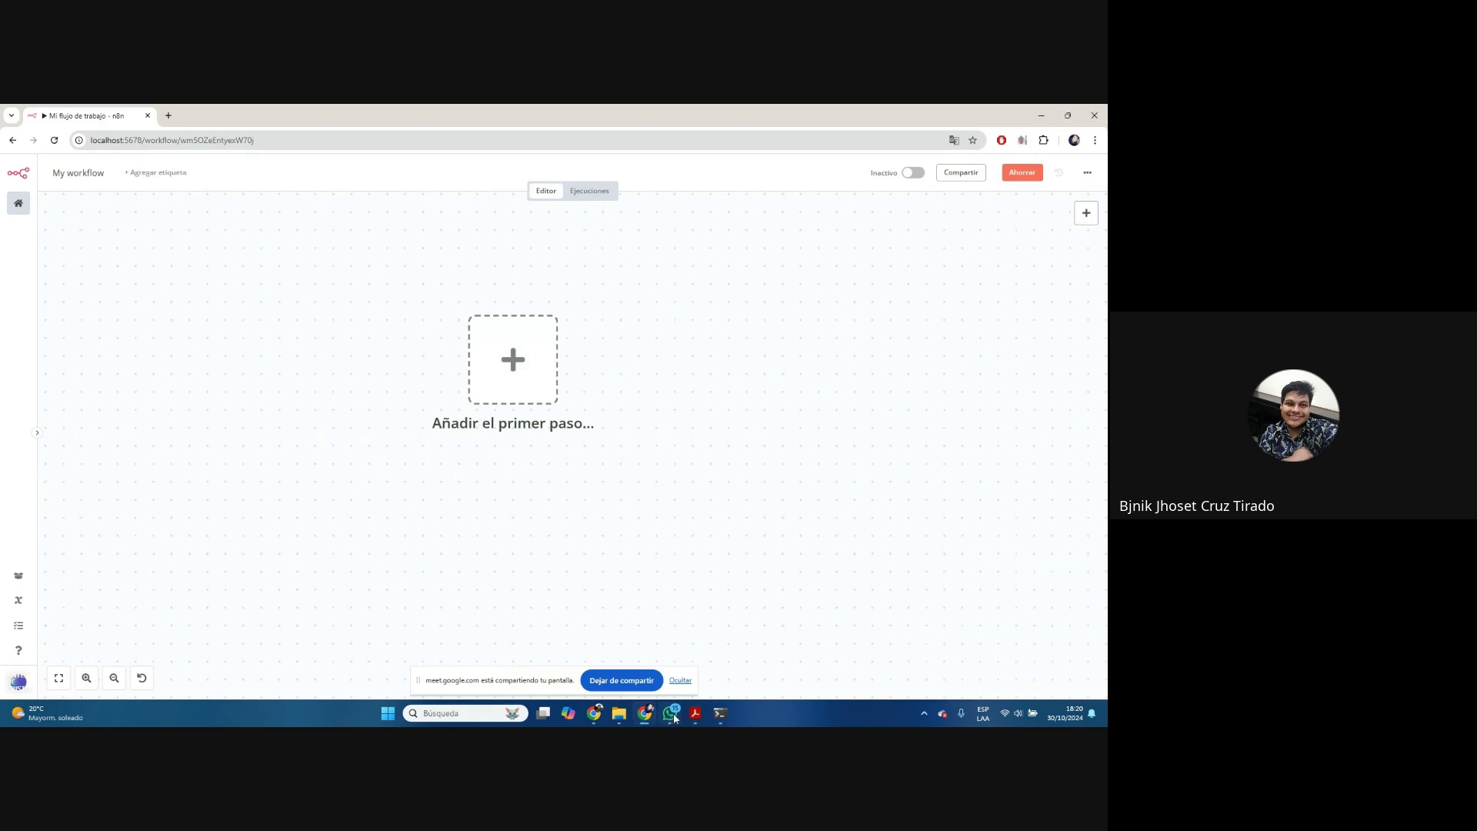
mouse_move(670, 717)
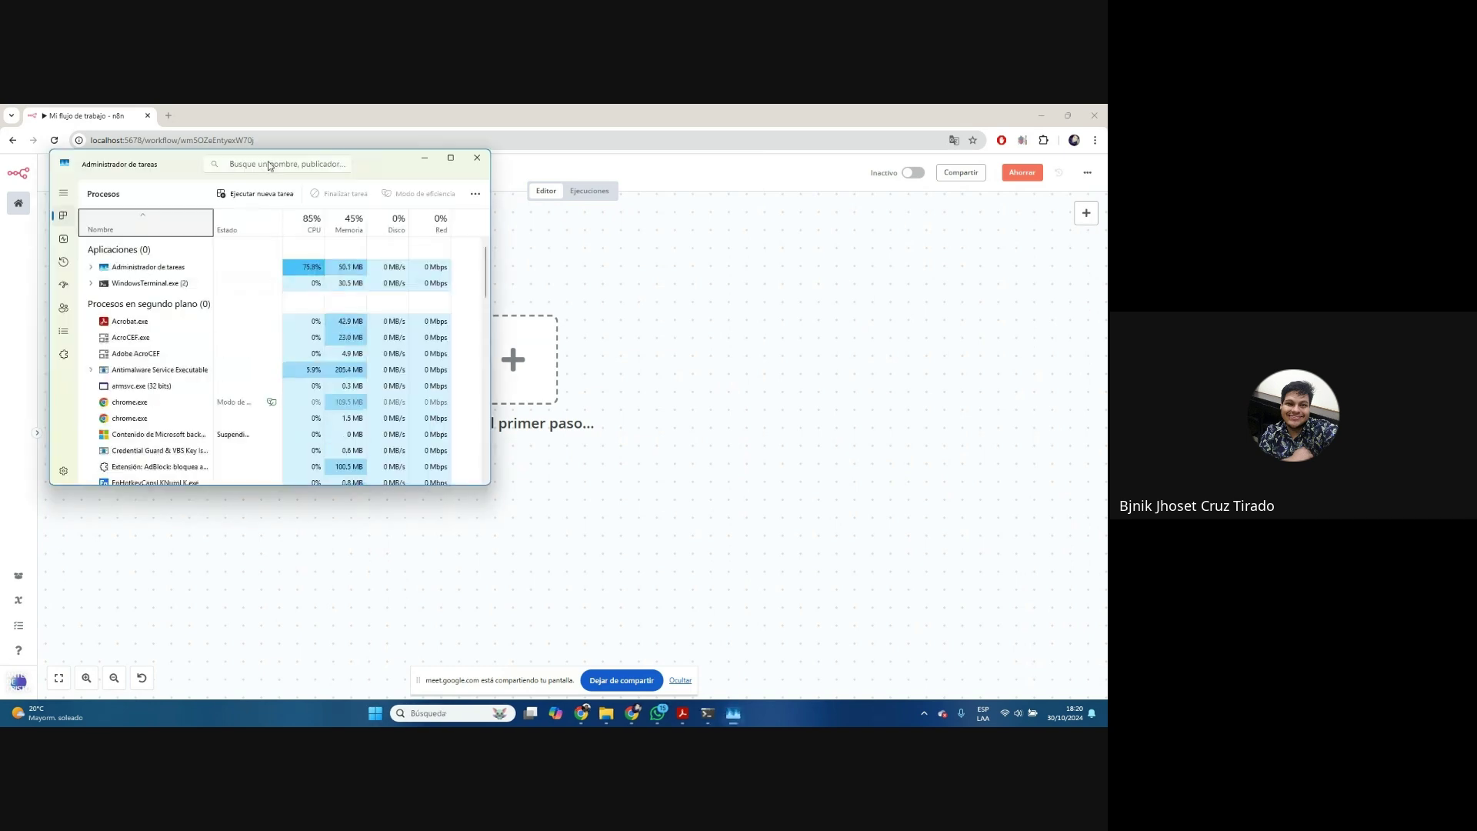
Move Task Manager out of the way and start the 'Añadir el primer paso' trigger chooser
drag(189, 164, 1107, 369)
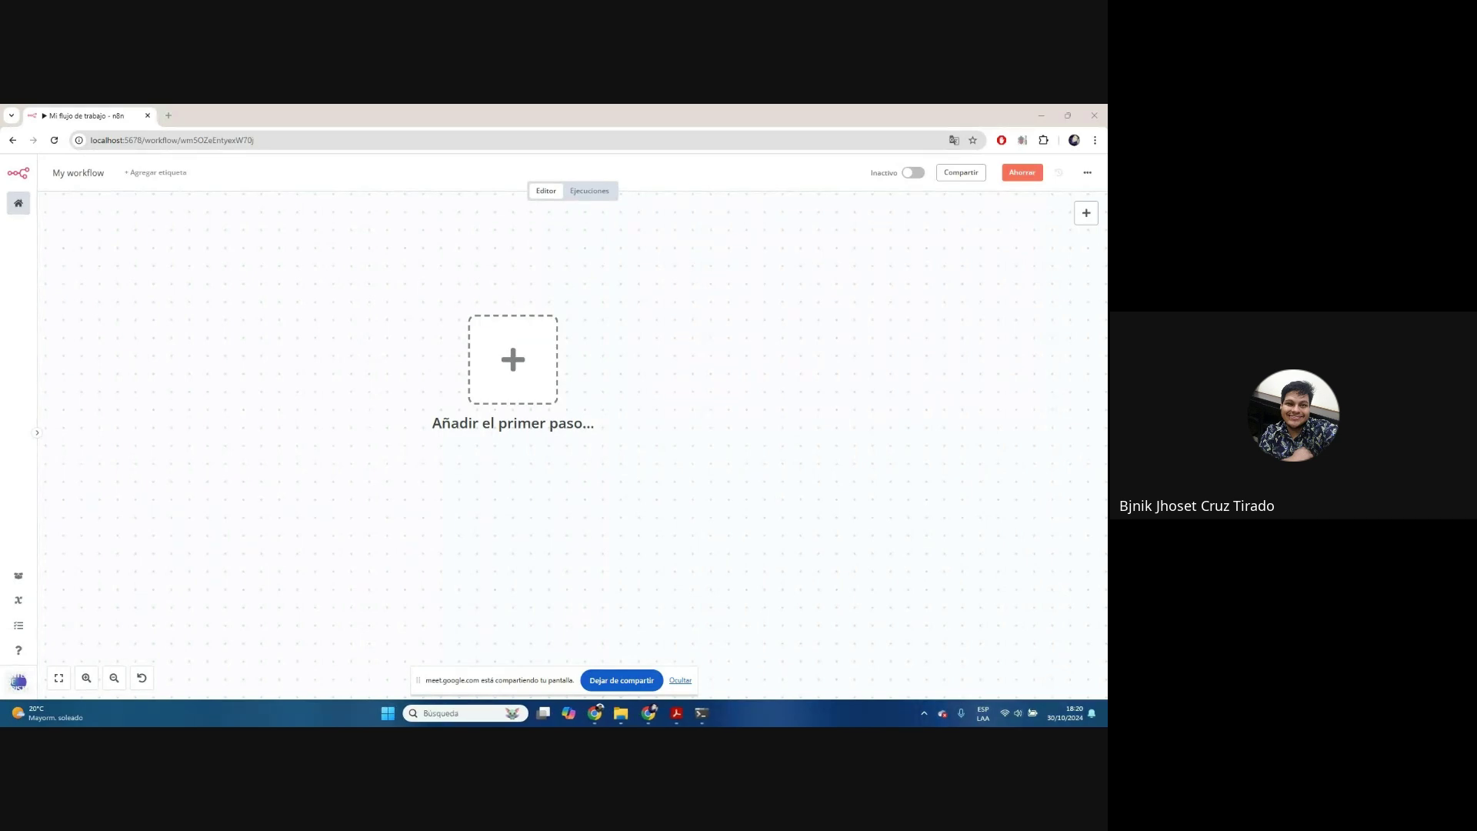
click(535, 338)
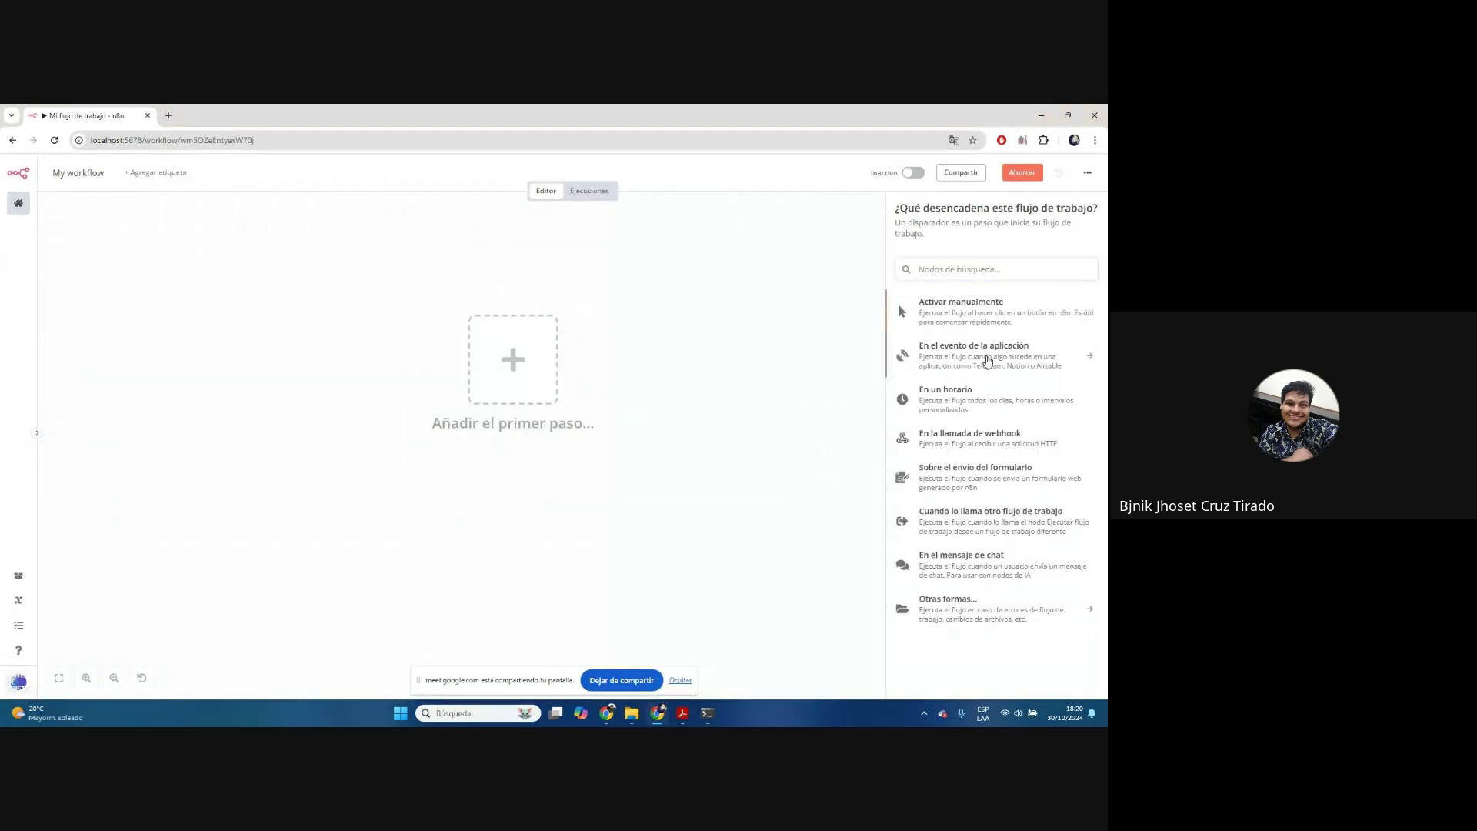
click(1088, 359)
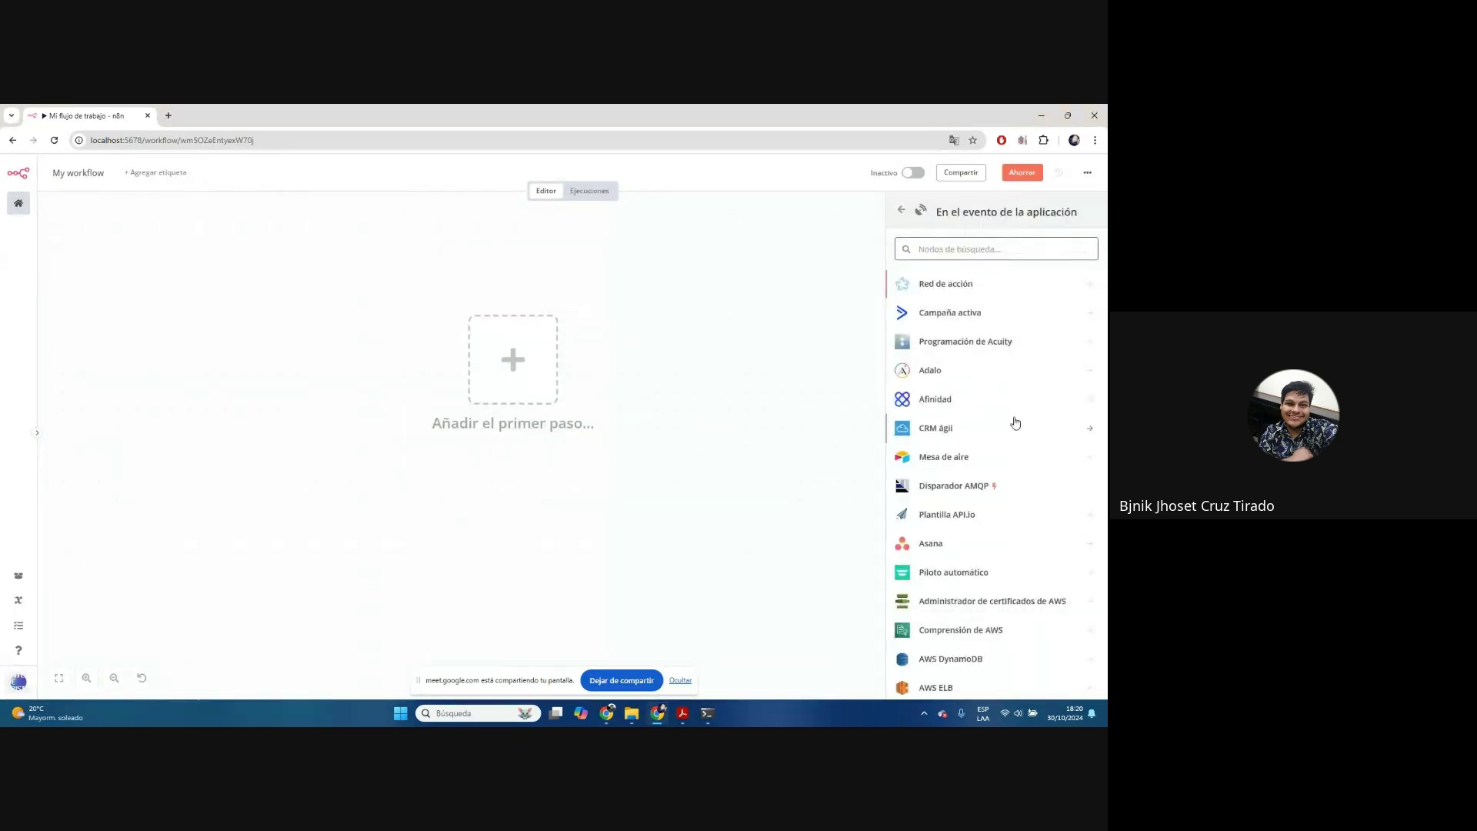
scroll(1026, 292, down, 10)
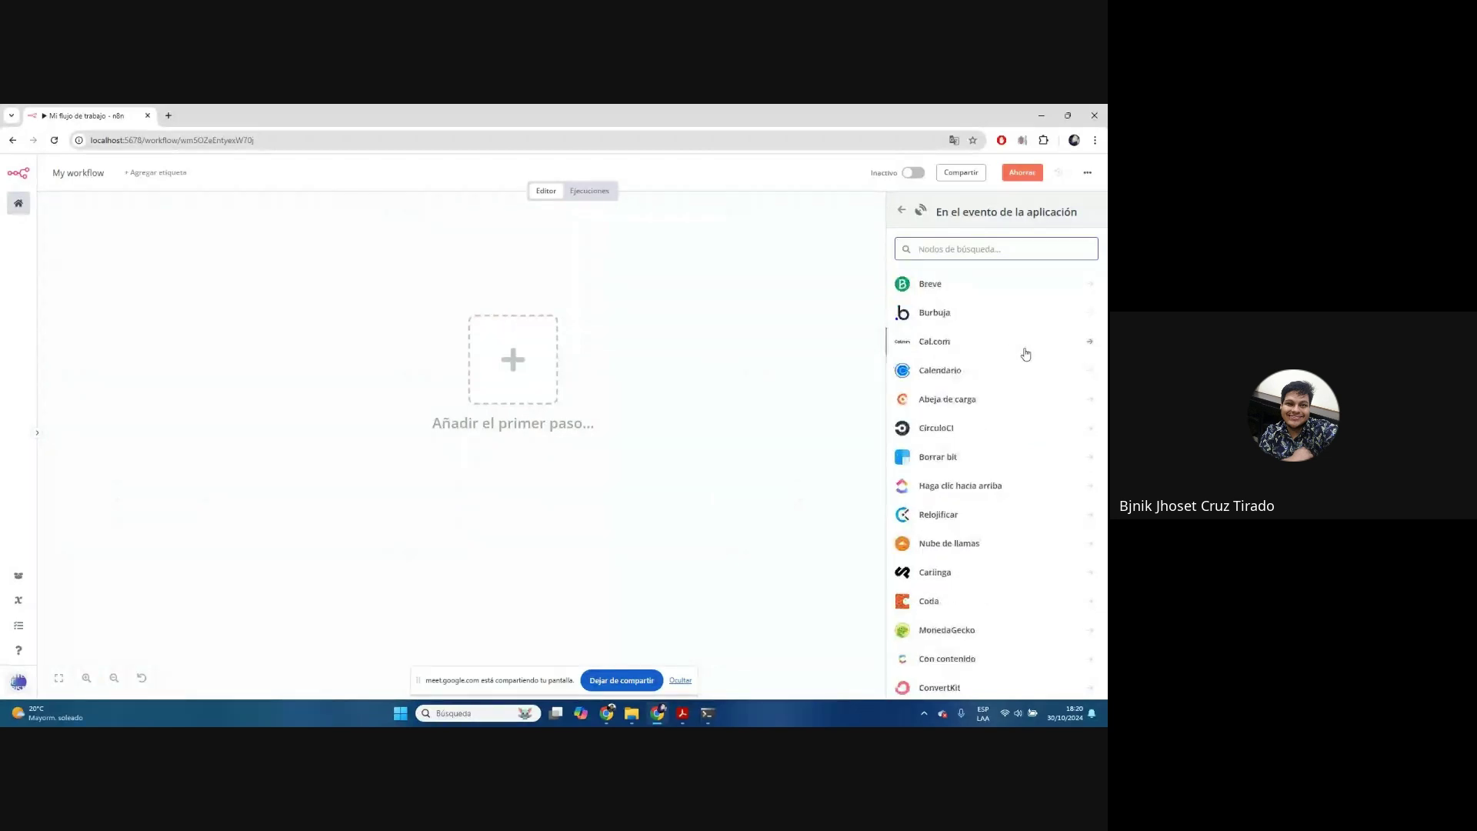
scroll(1025, 354, down, 10)
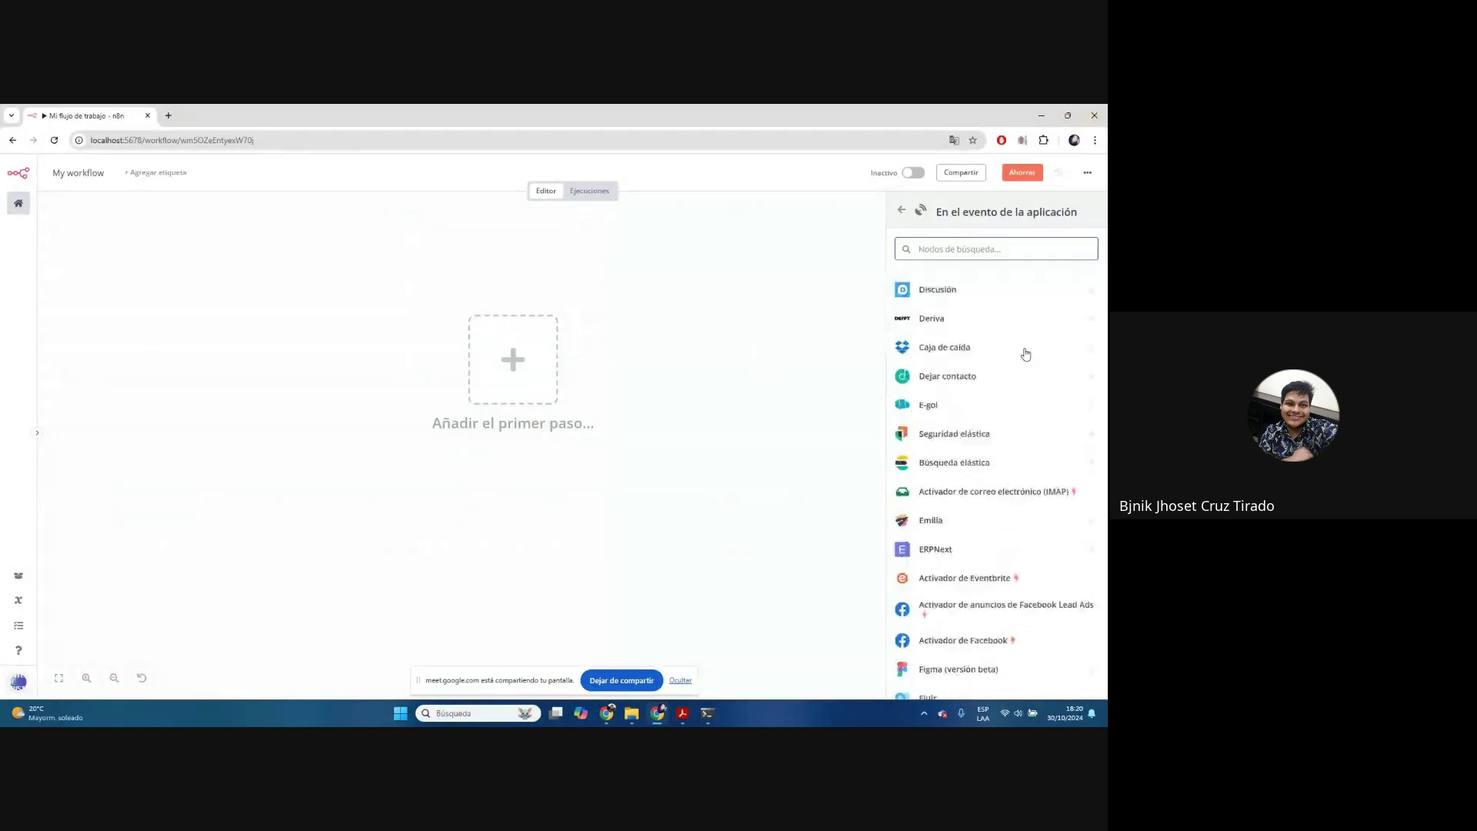
scroll(1025, 354, down, 3)
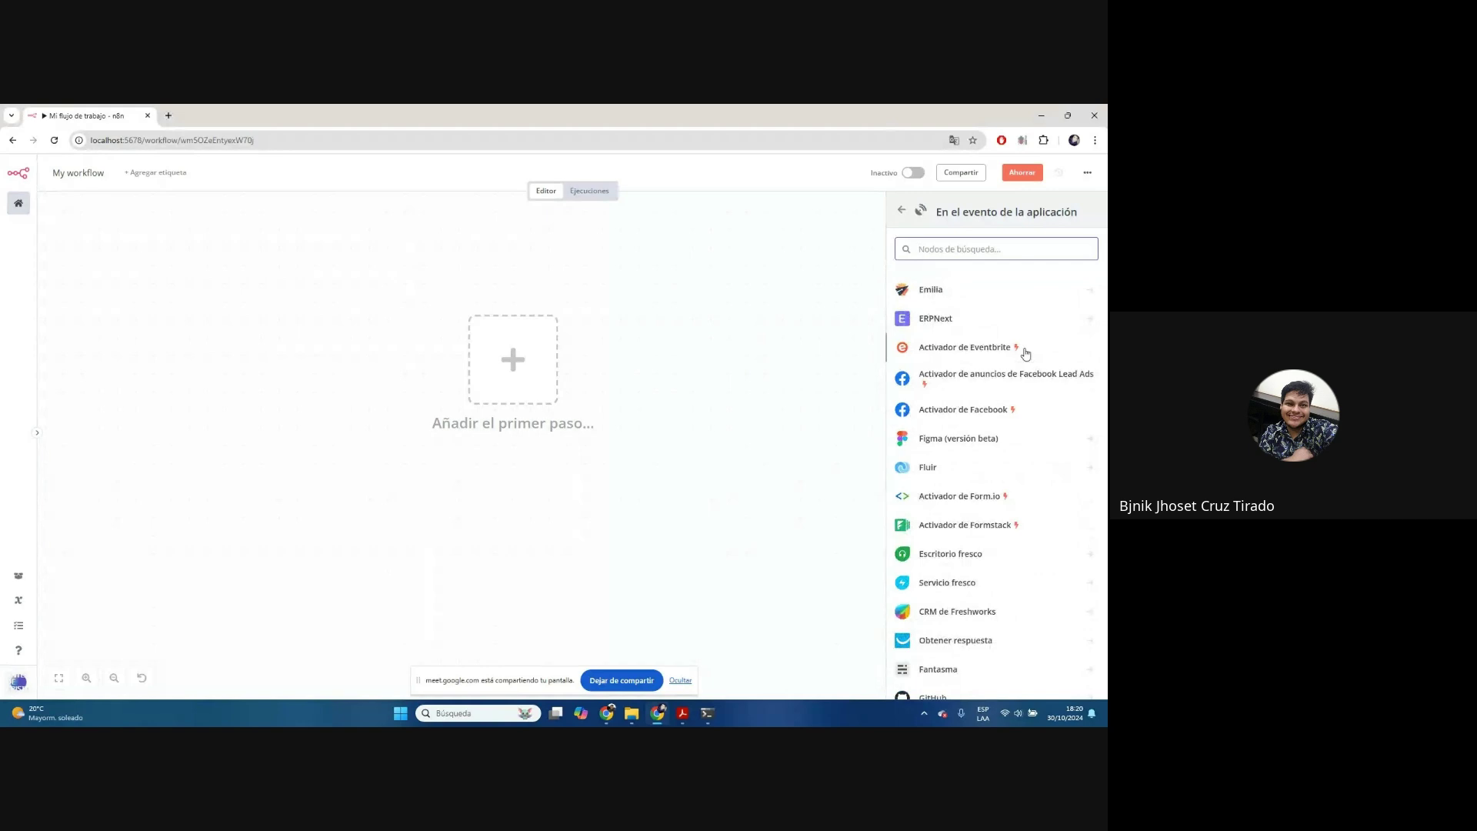
text(she)
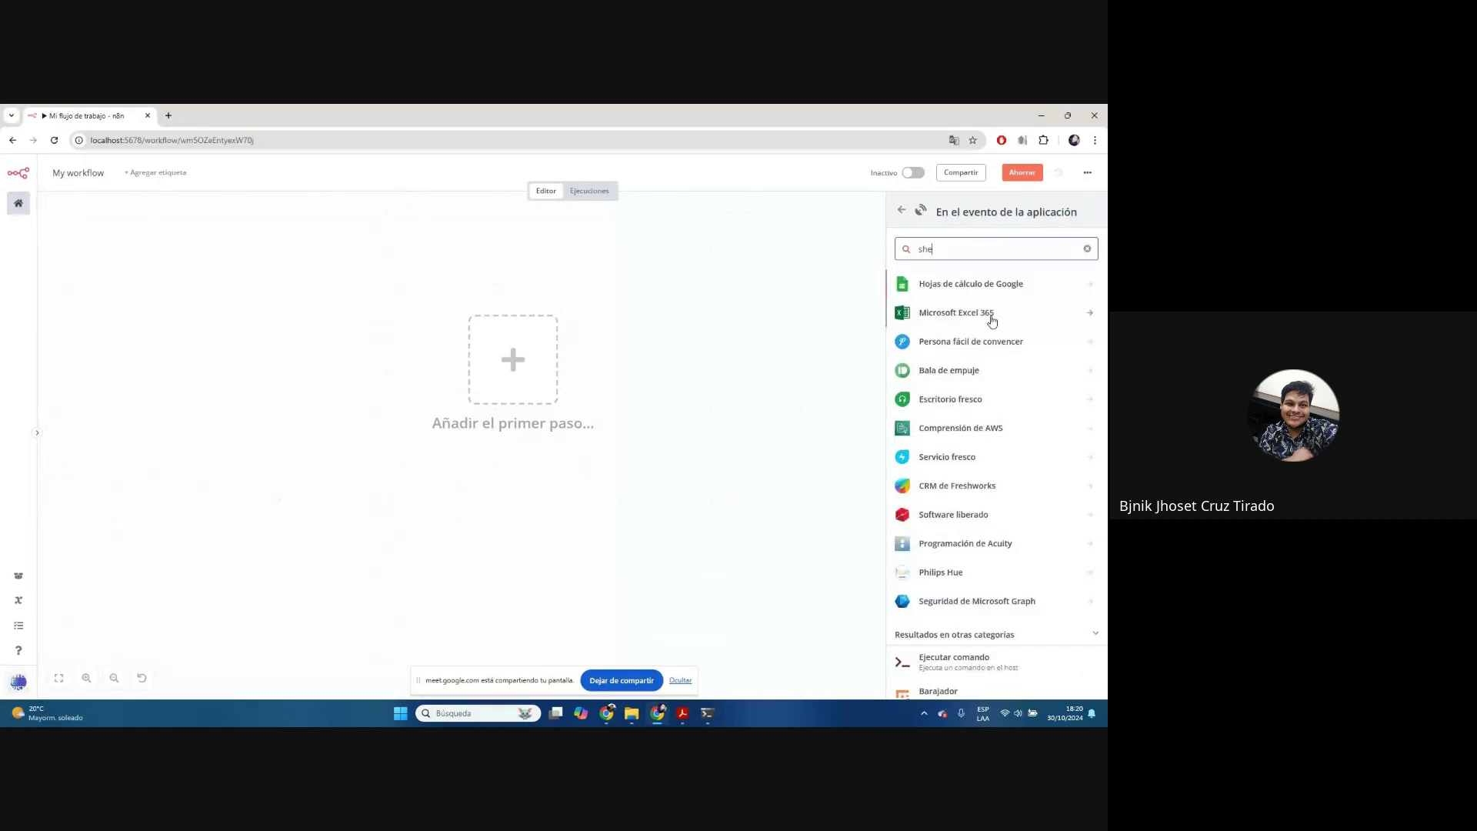
double_click(939, 246)
key(BackSpace)
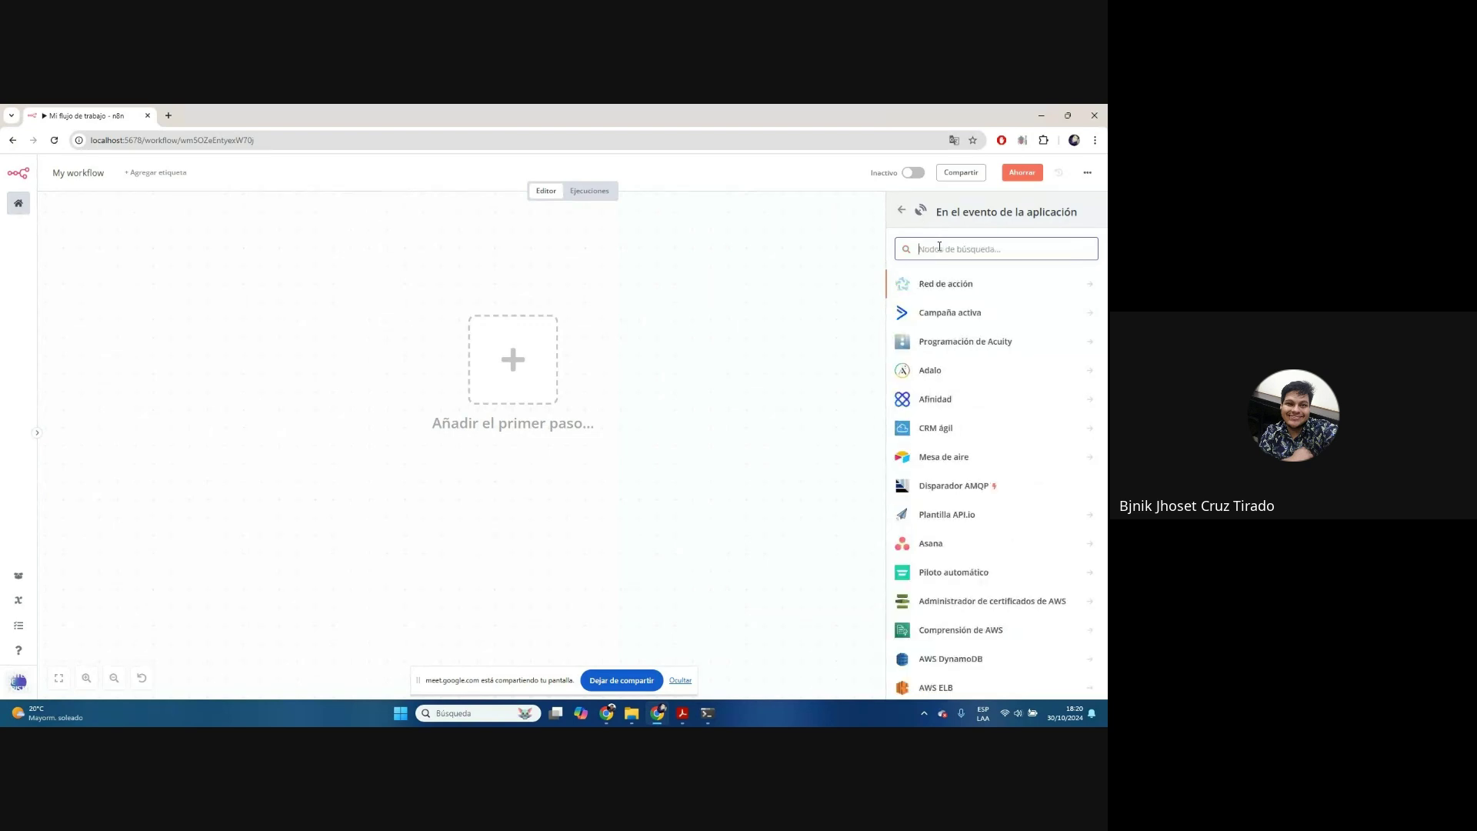
text(sq)
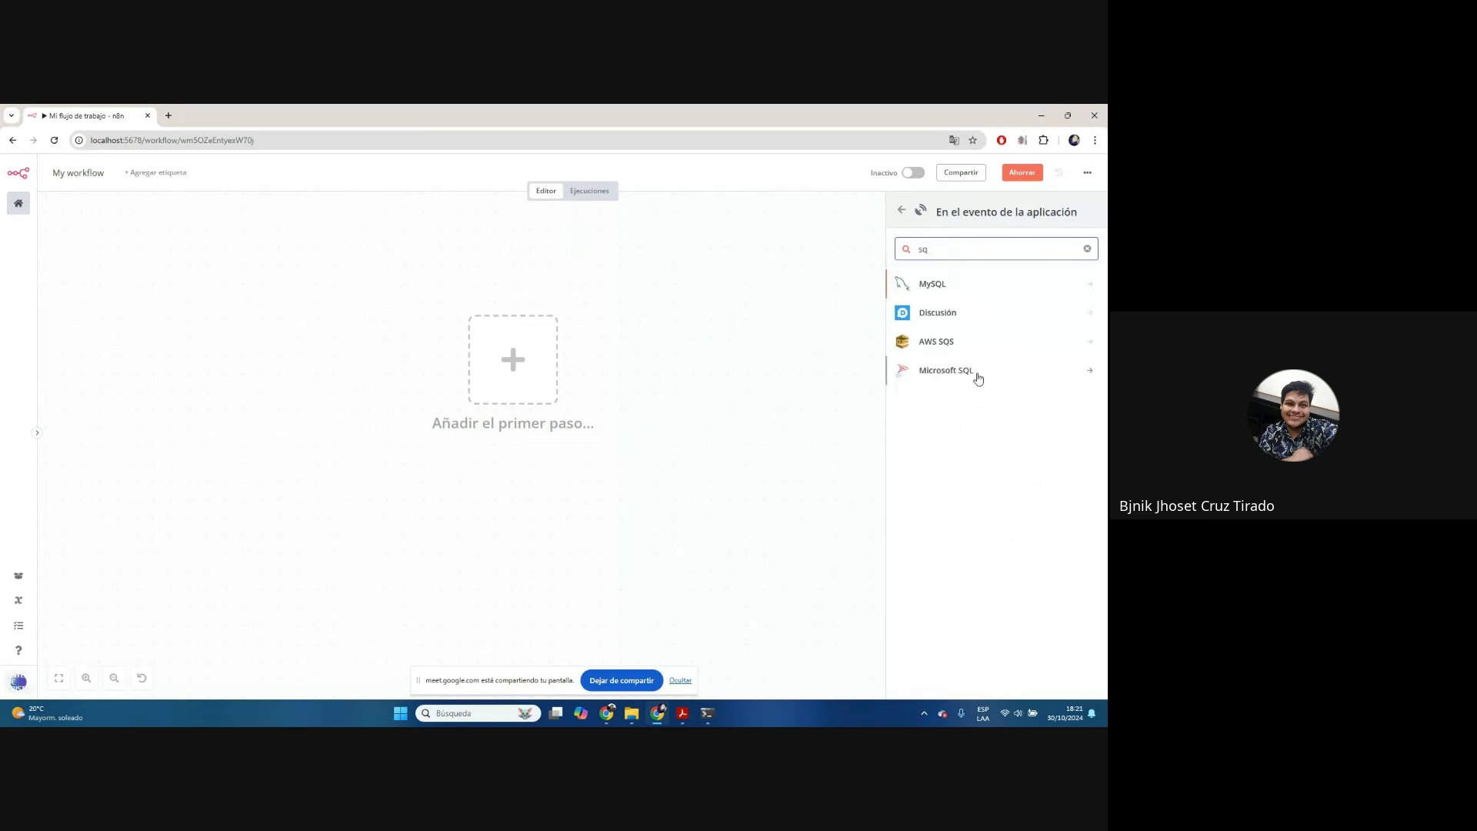
click(902, 210)
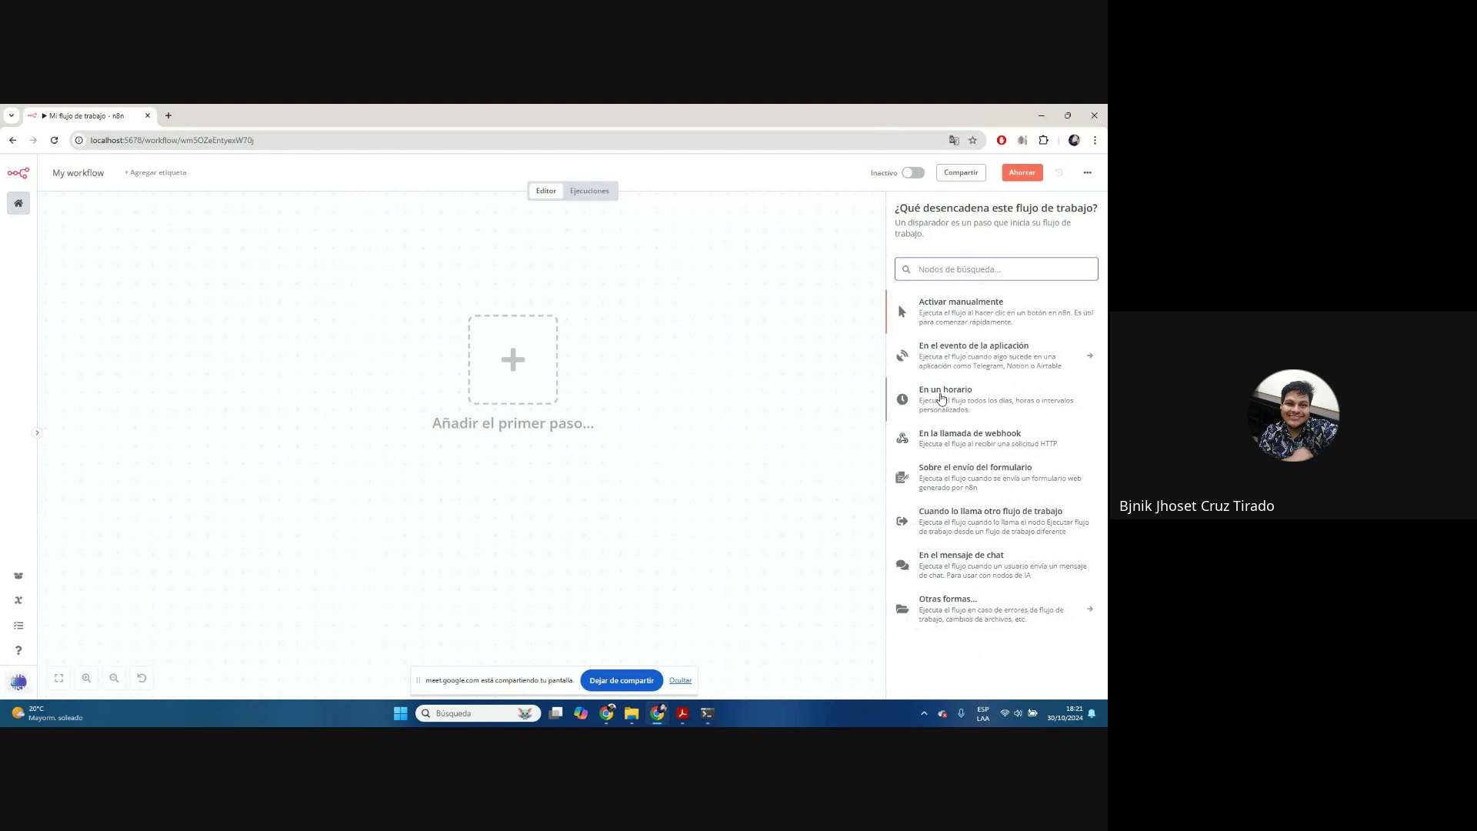
Add an 'En un horario' schedule trigger and zoom in to read its explanation
click(959, 408)
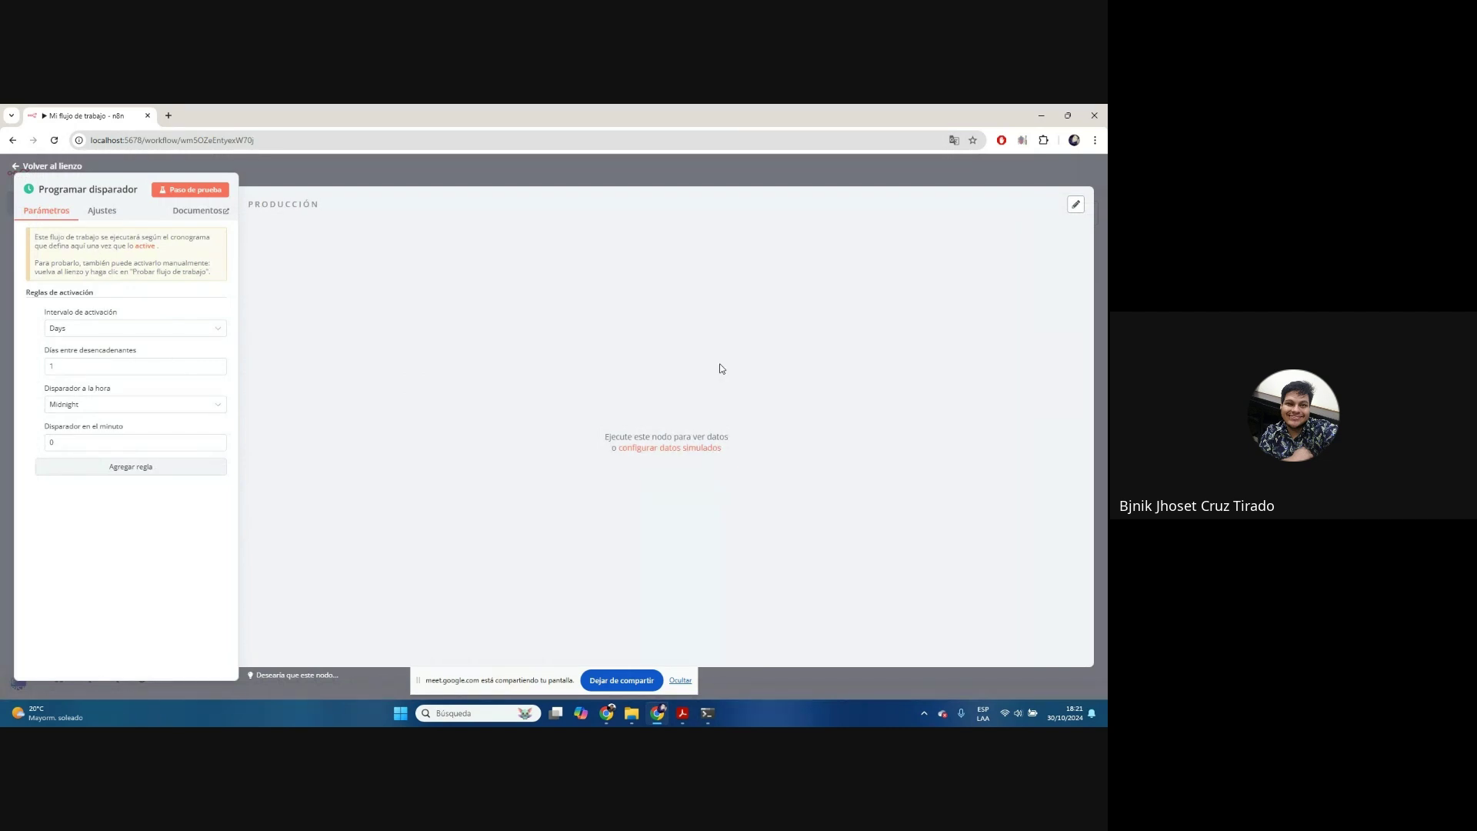
key(ctrl+plus)
key(ctrl+plus)
key(ctrl+plus)
key(ctrl+plus)
key(ctrl+plus)
key(ctrl+plus)
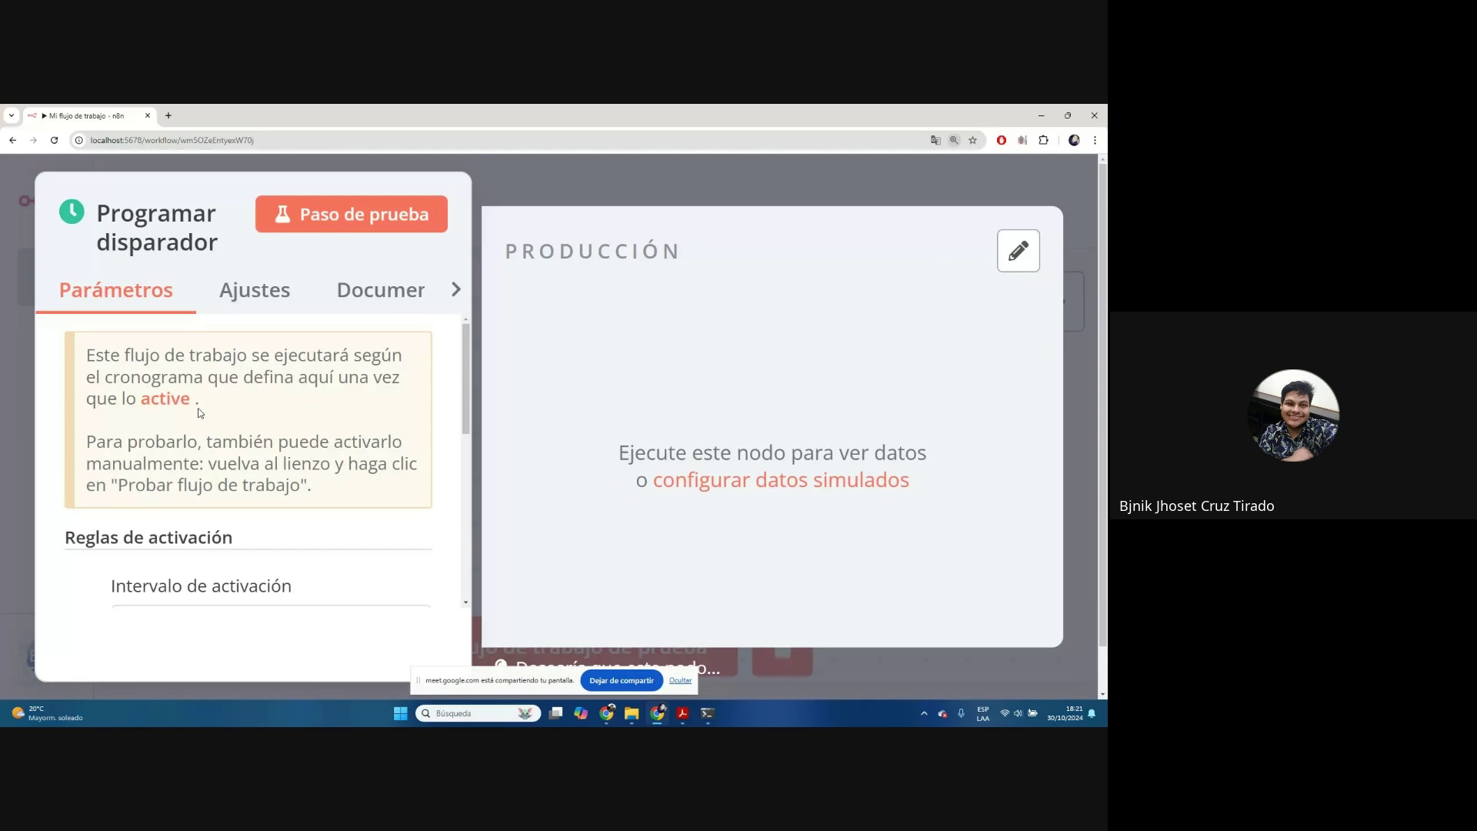
drag(86, 354, 190, 398)
click(293, 368)
Return to the canvas, toggle the workflow active then inactive, and centre the trigger node
click(965, 201)
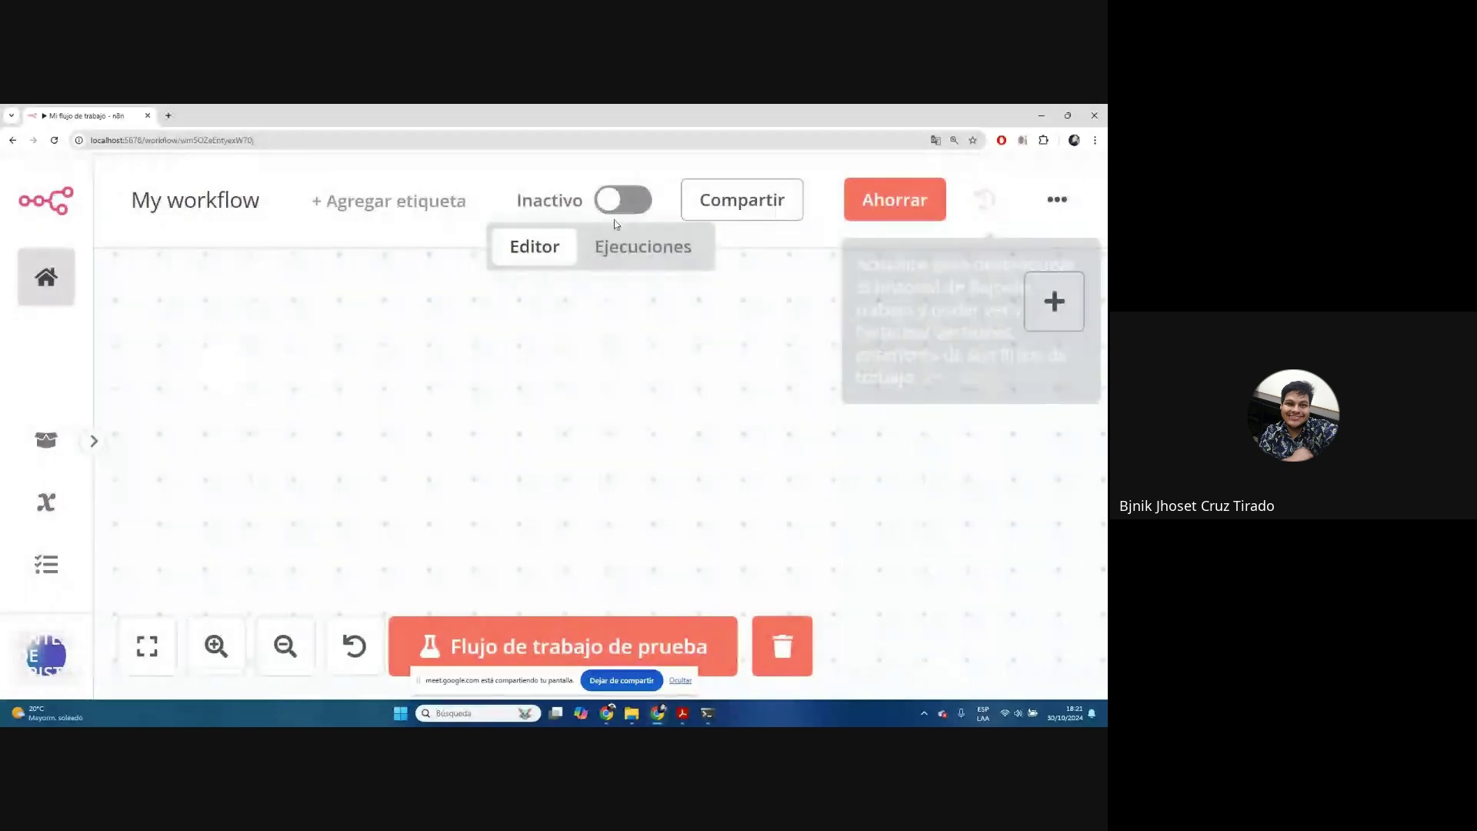
key(ctrl+minus)
key(ctrl+minus)
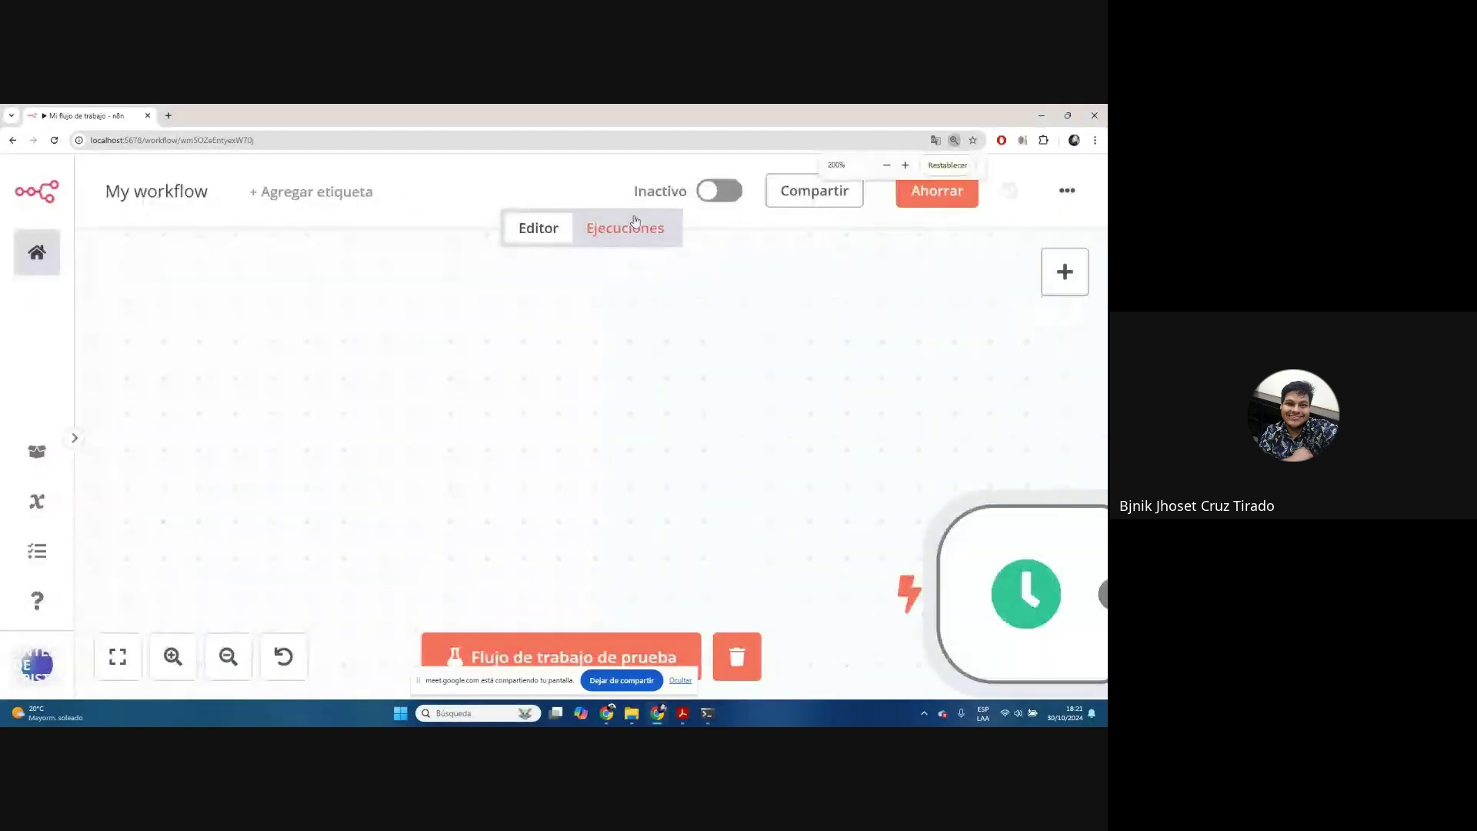
click(717, 196)
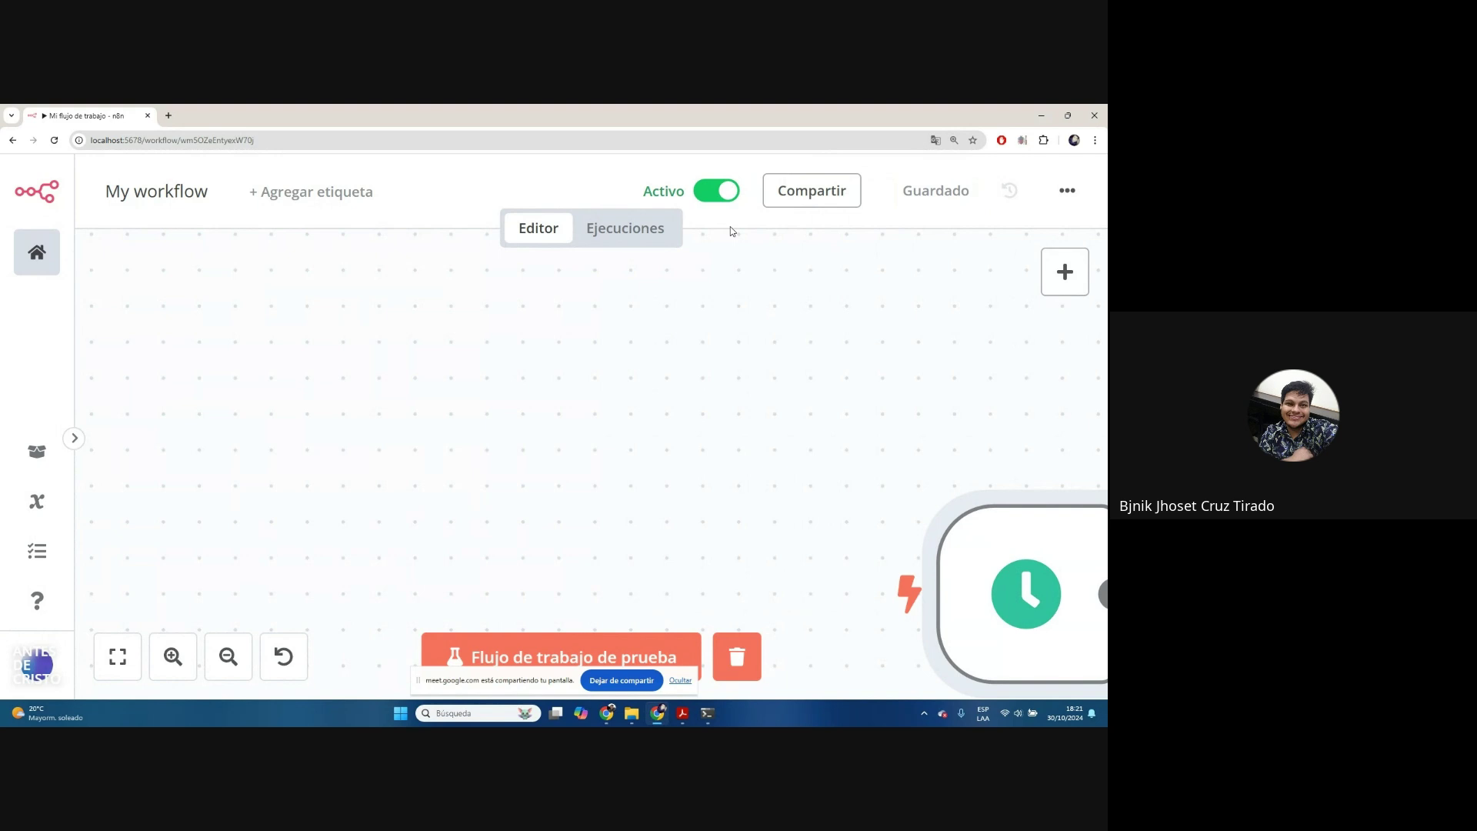
click(710, 193)
drag(892, 411, 476, 257)
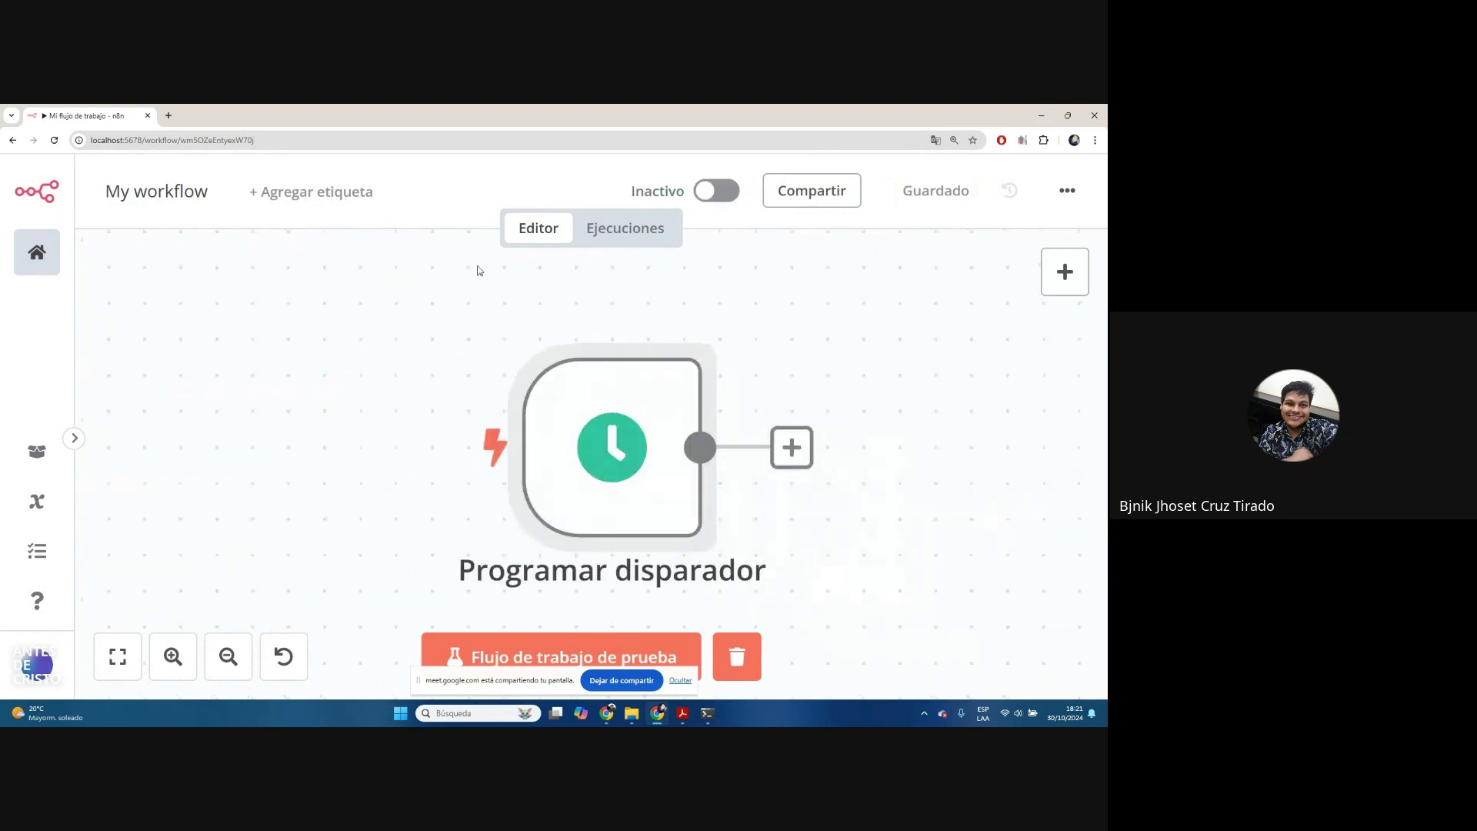
drag(653, 433, 558, 369)
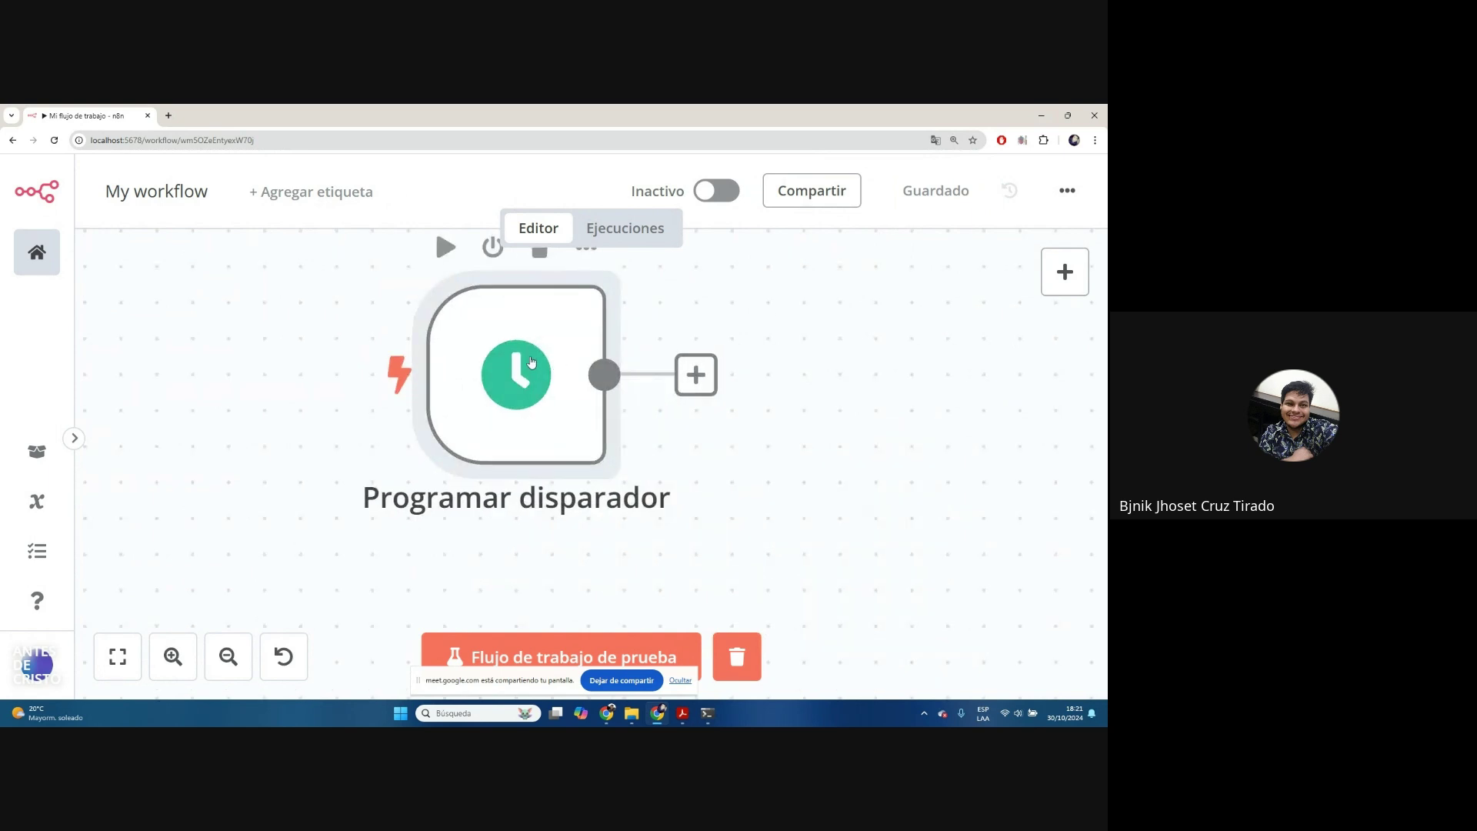
In the schedule trigger, keep the interval at Days with 1 day between triggers
double_click(517, 377)
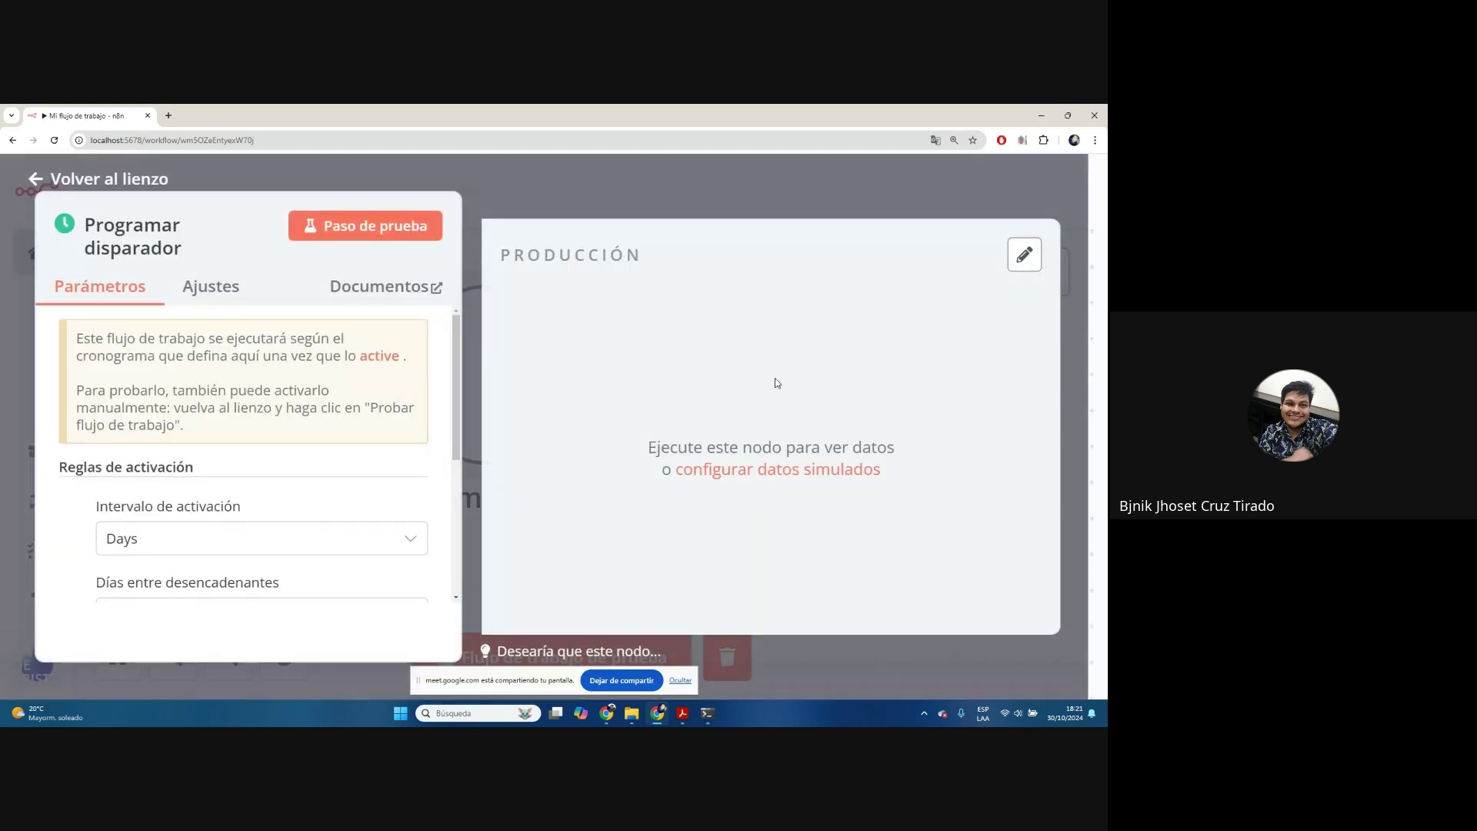
scroll(262, 406, down, 2)
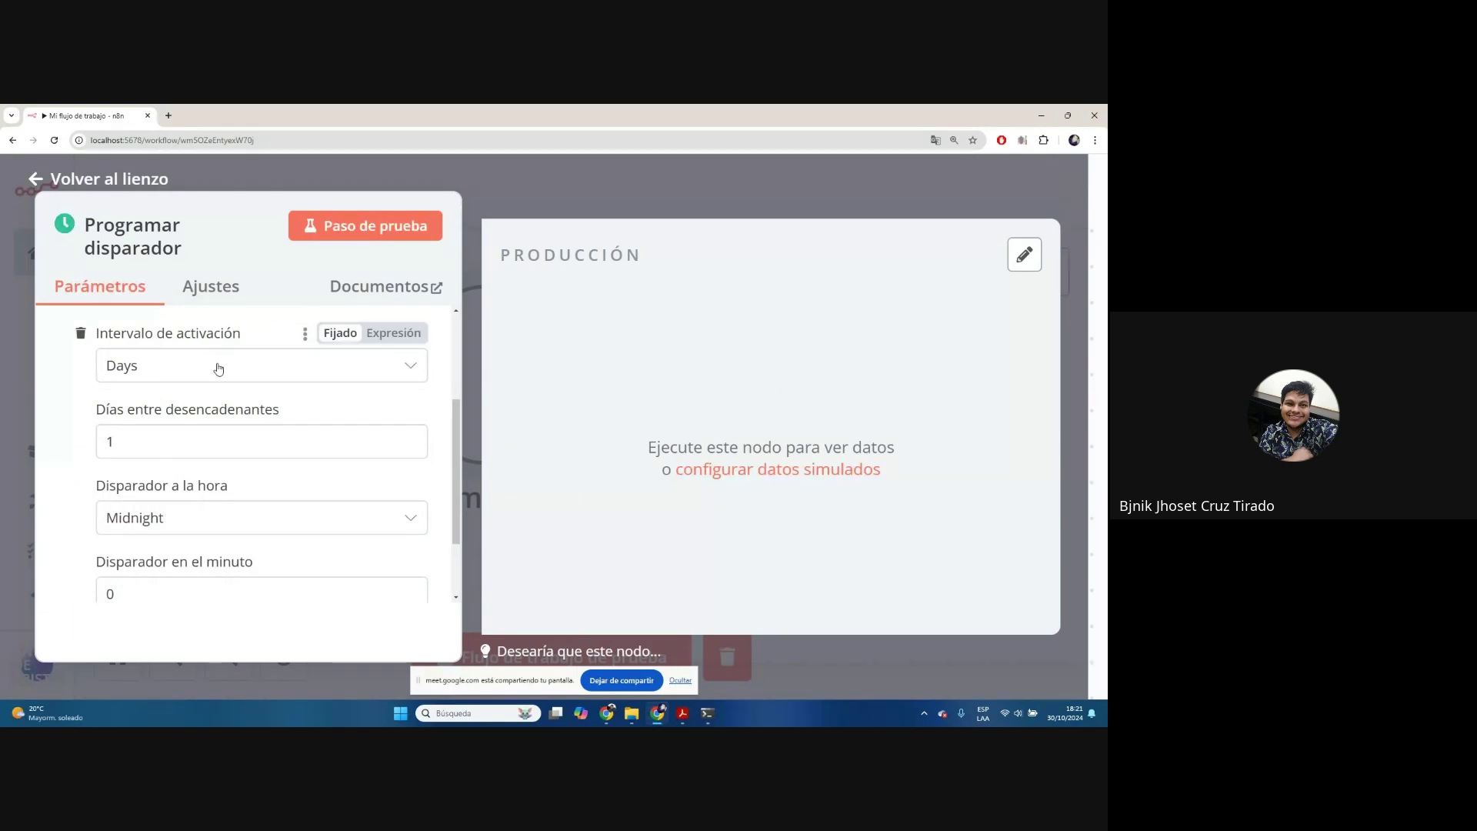
drag(108, 338, 266, 336)
click(266, 335)
click(256, 377)
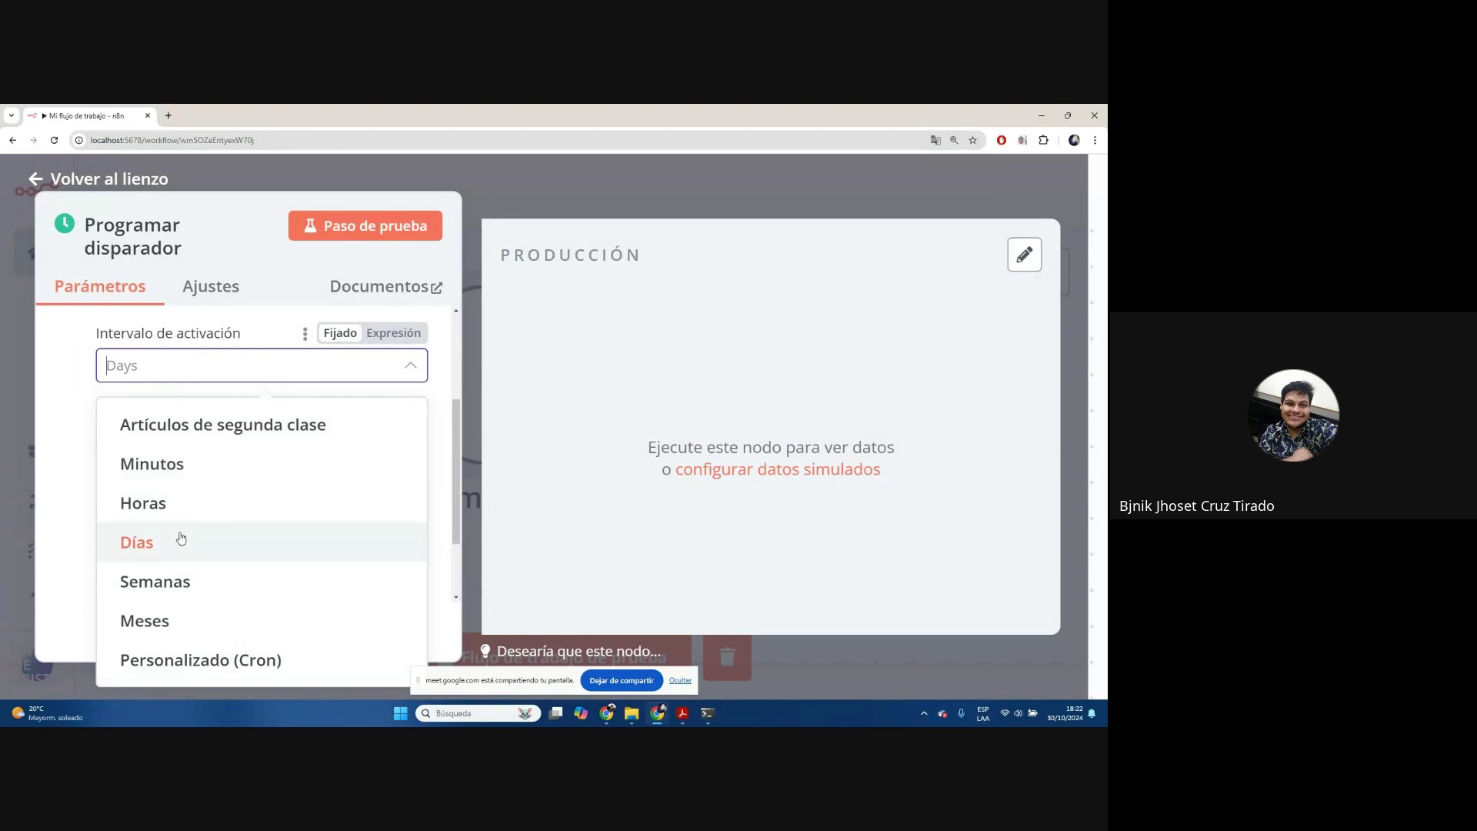
click(142, 546)
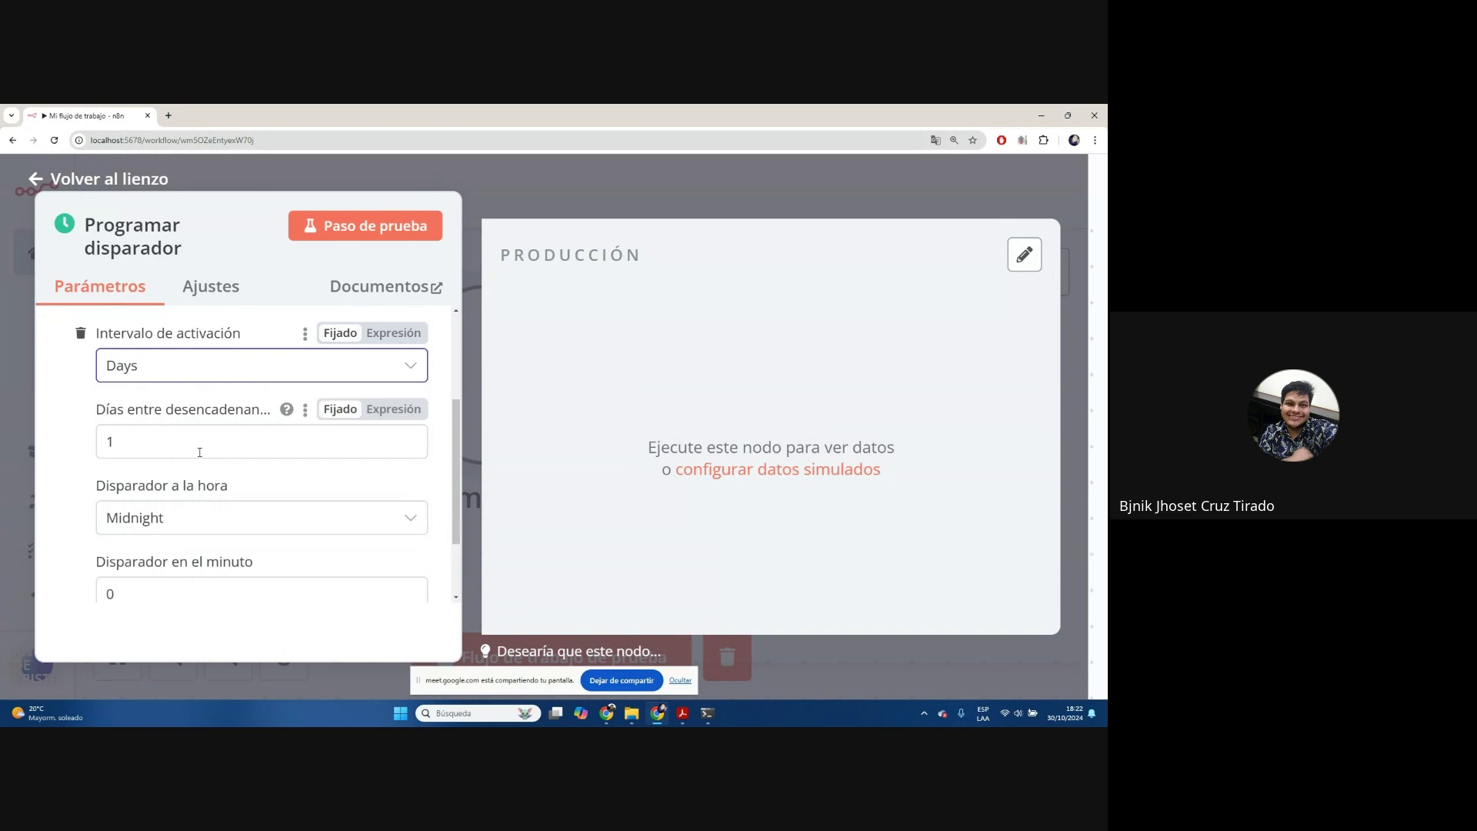
click(111, 445)
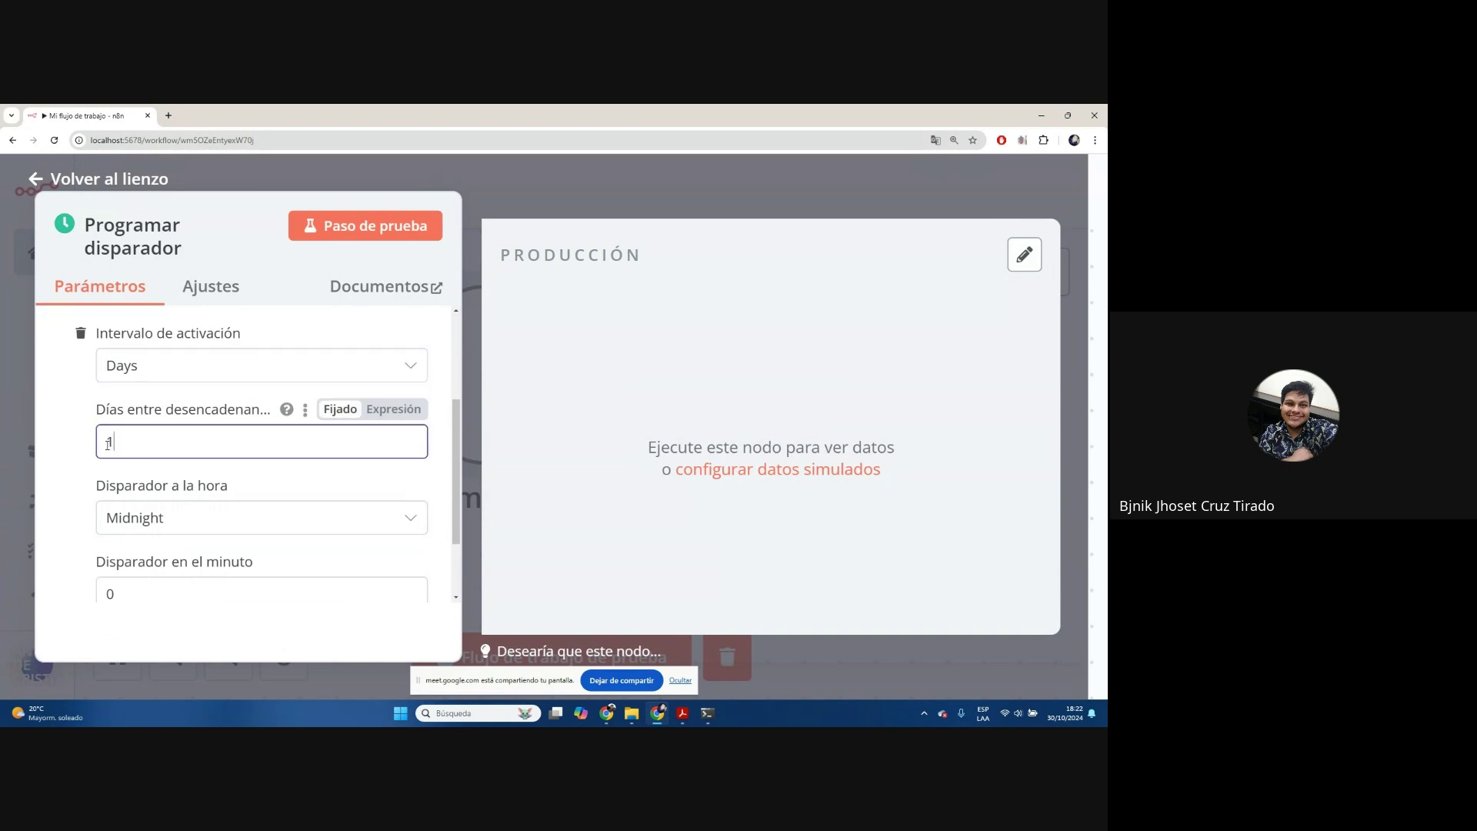
double_click(110, 444)
scroll(214, 474, down, 1)
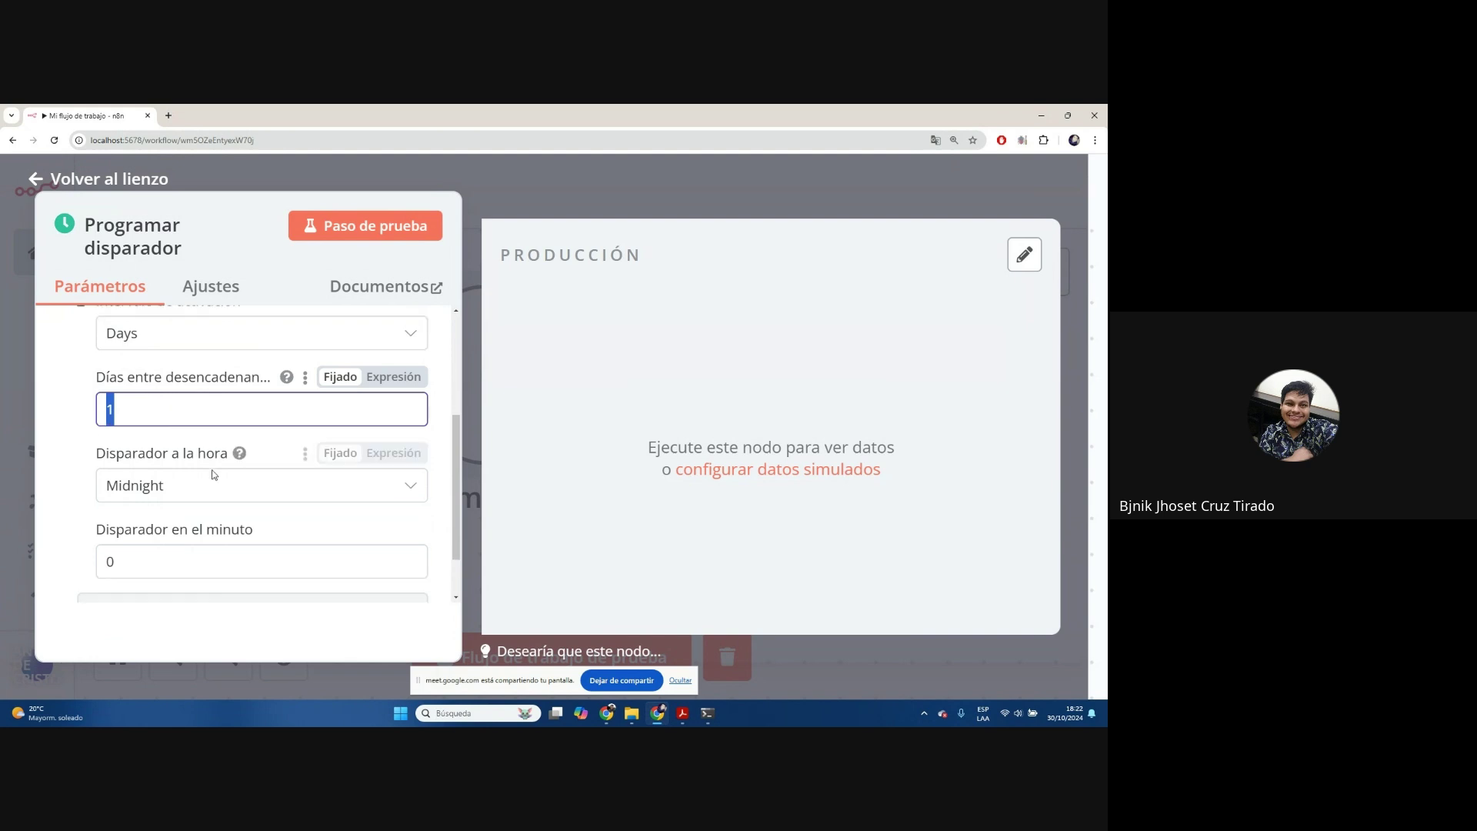
scroll(254, 473, down, 2)
Set the trigger hour to 6pm and minute to 50, then return to the canvas
click(362, 422)
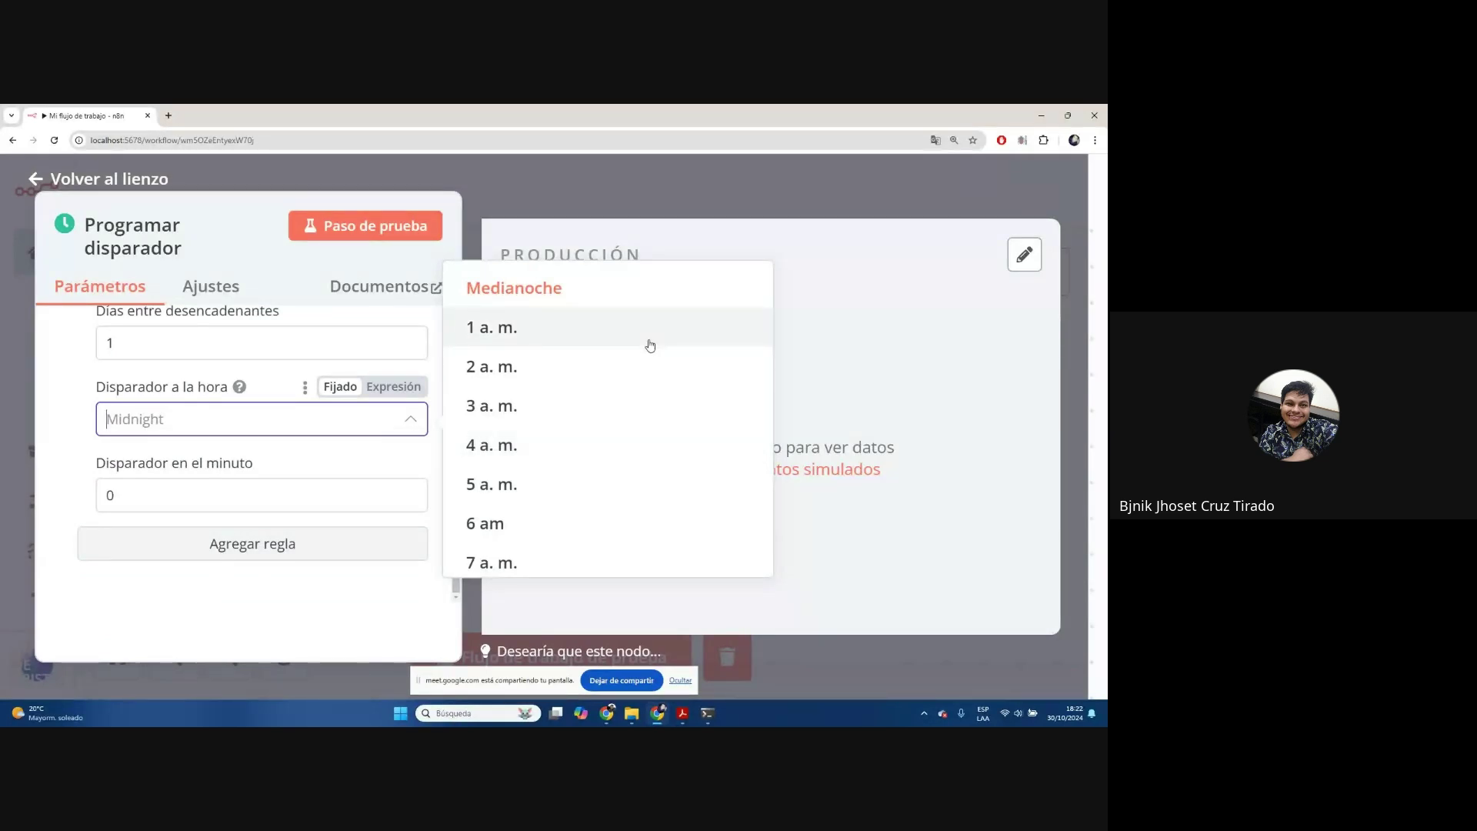
scroll(639, 419, down, 5)
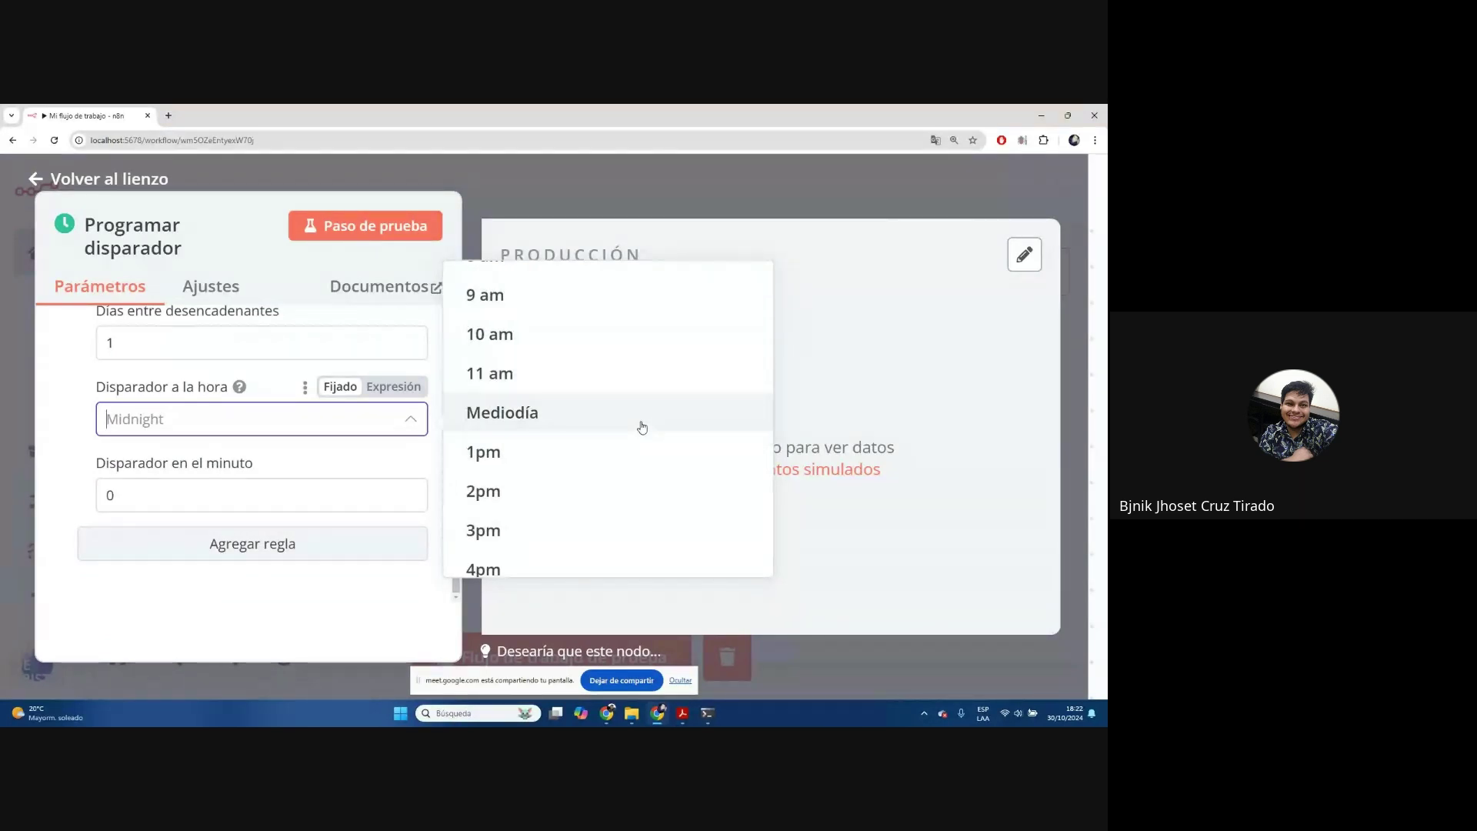
scroll(577, 400, down, 3)
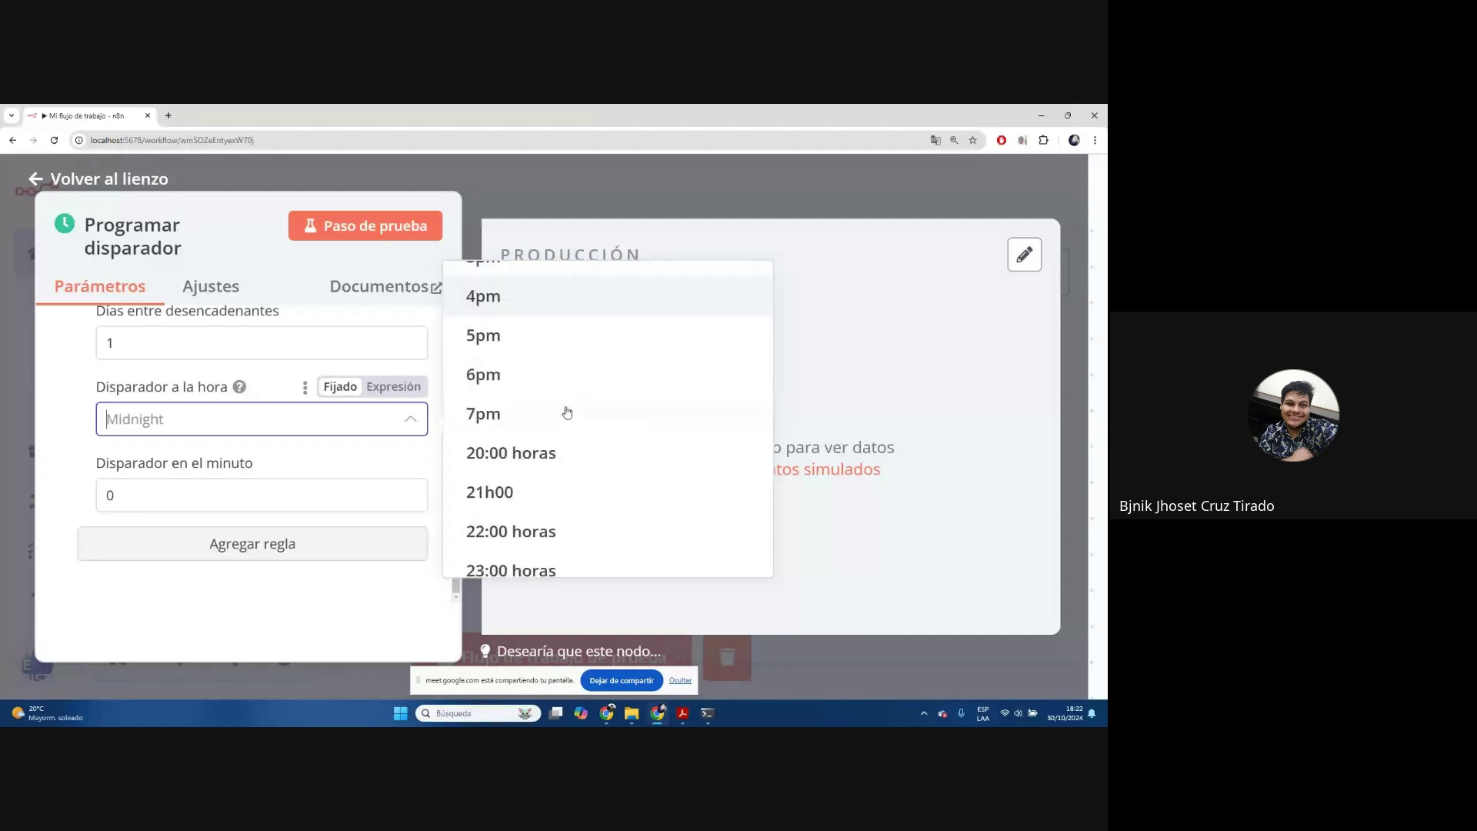
click(511, 370)
double_click(167, 503)
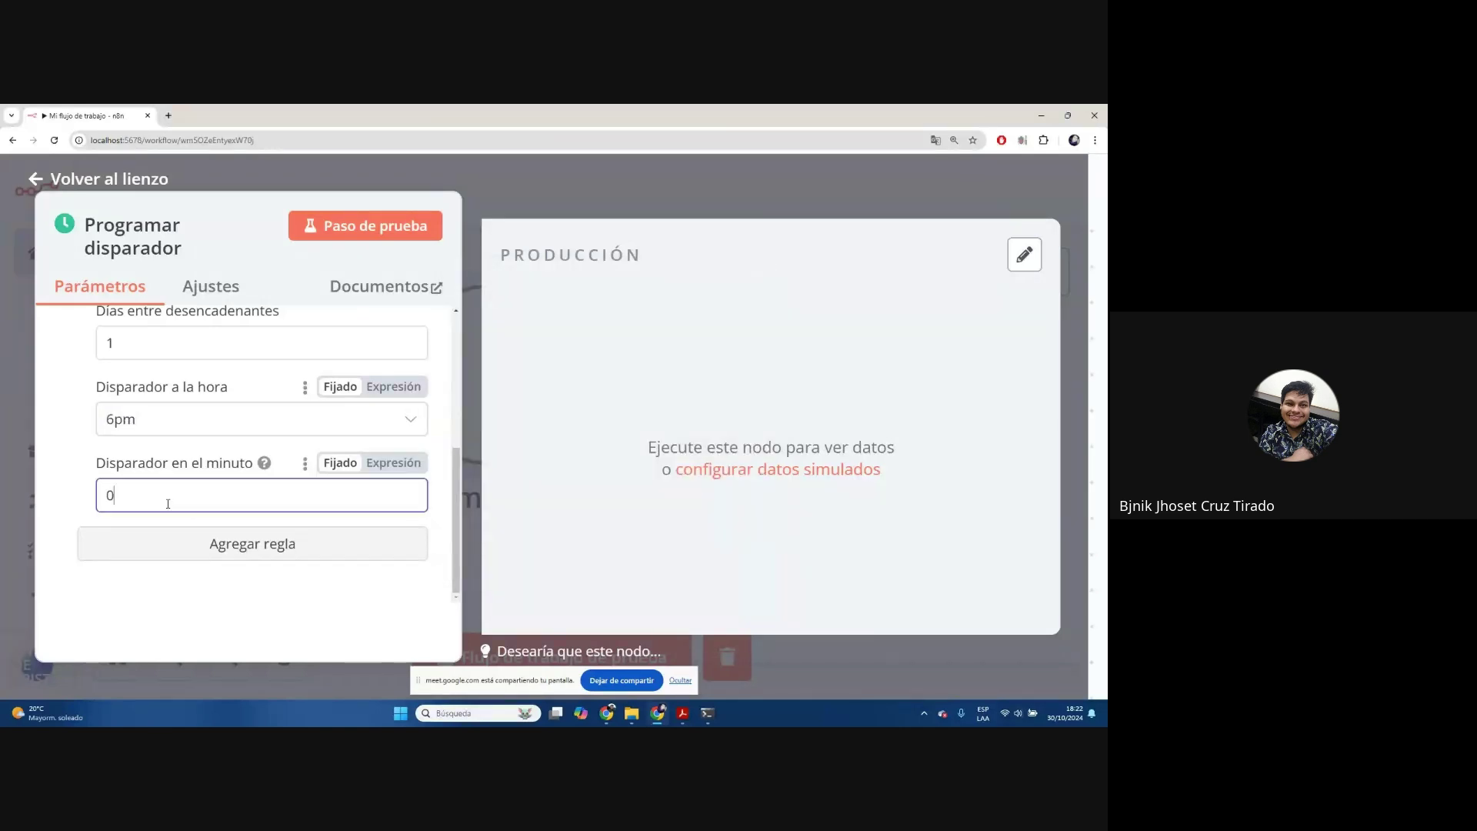
text(50)
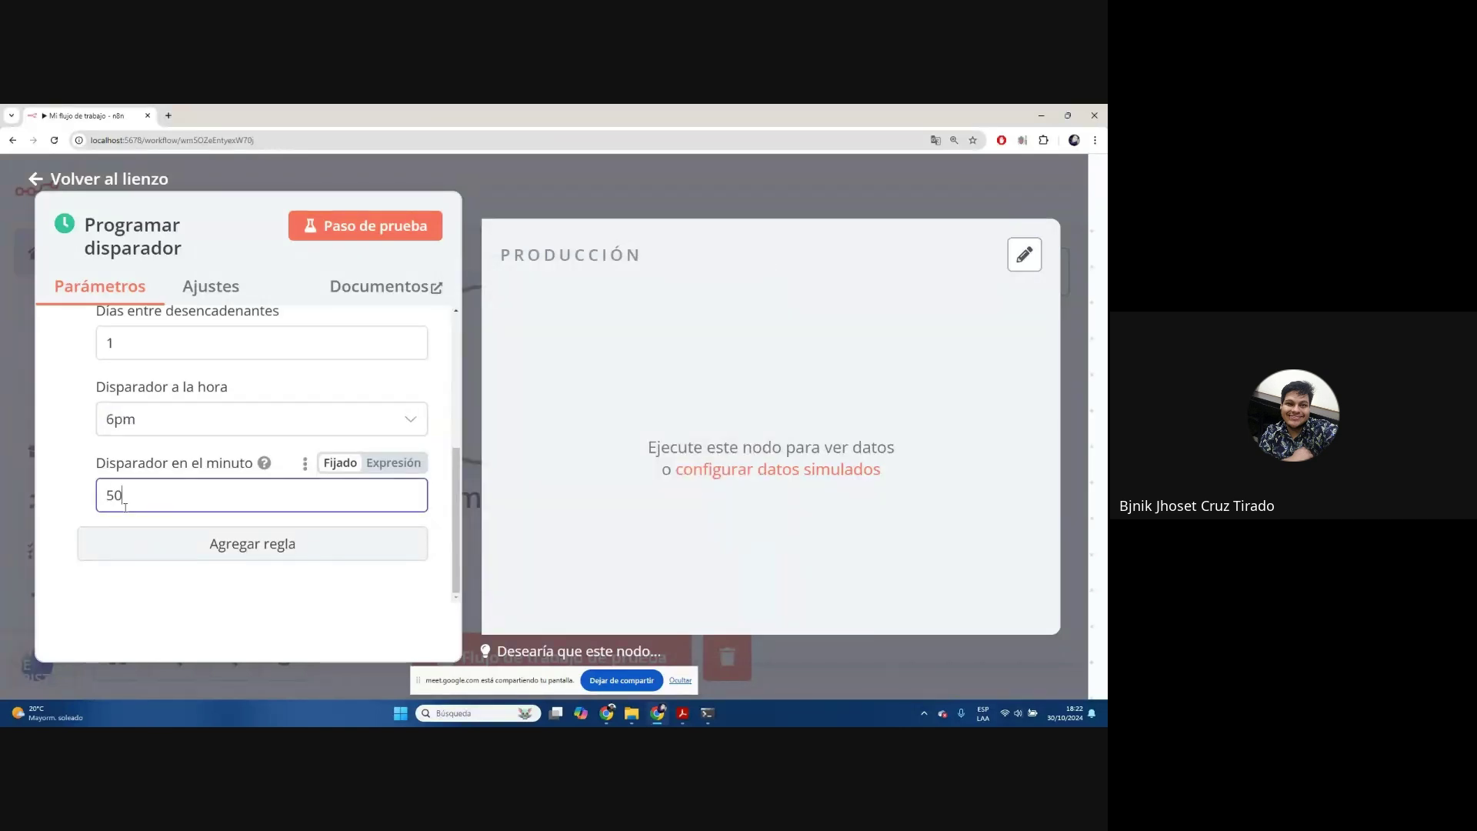
click(320, 583)
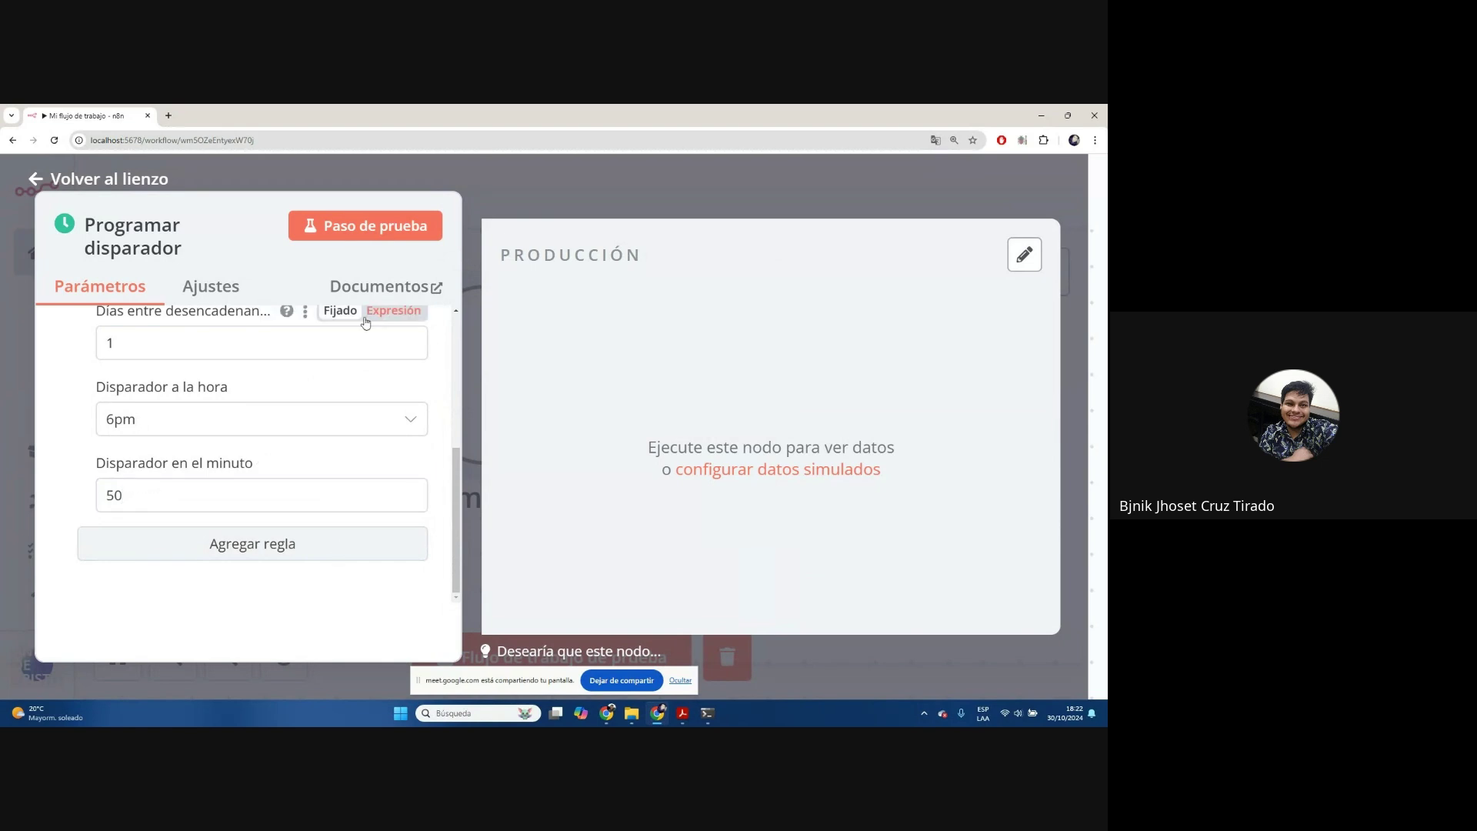
click(166, 300)
click(164, 299)
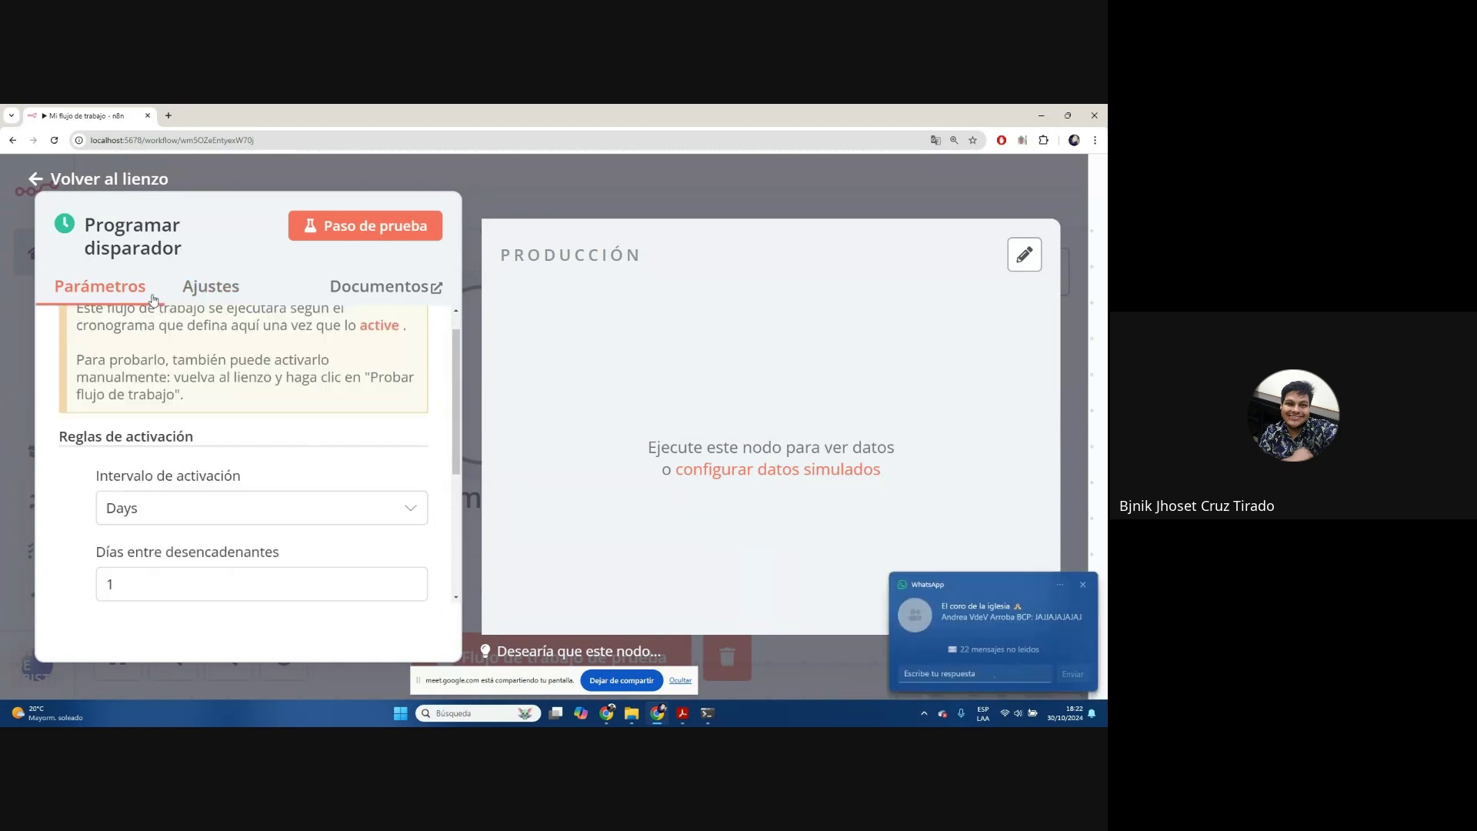
scroll(167, 311, up, 2)
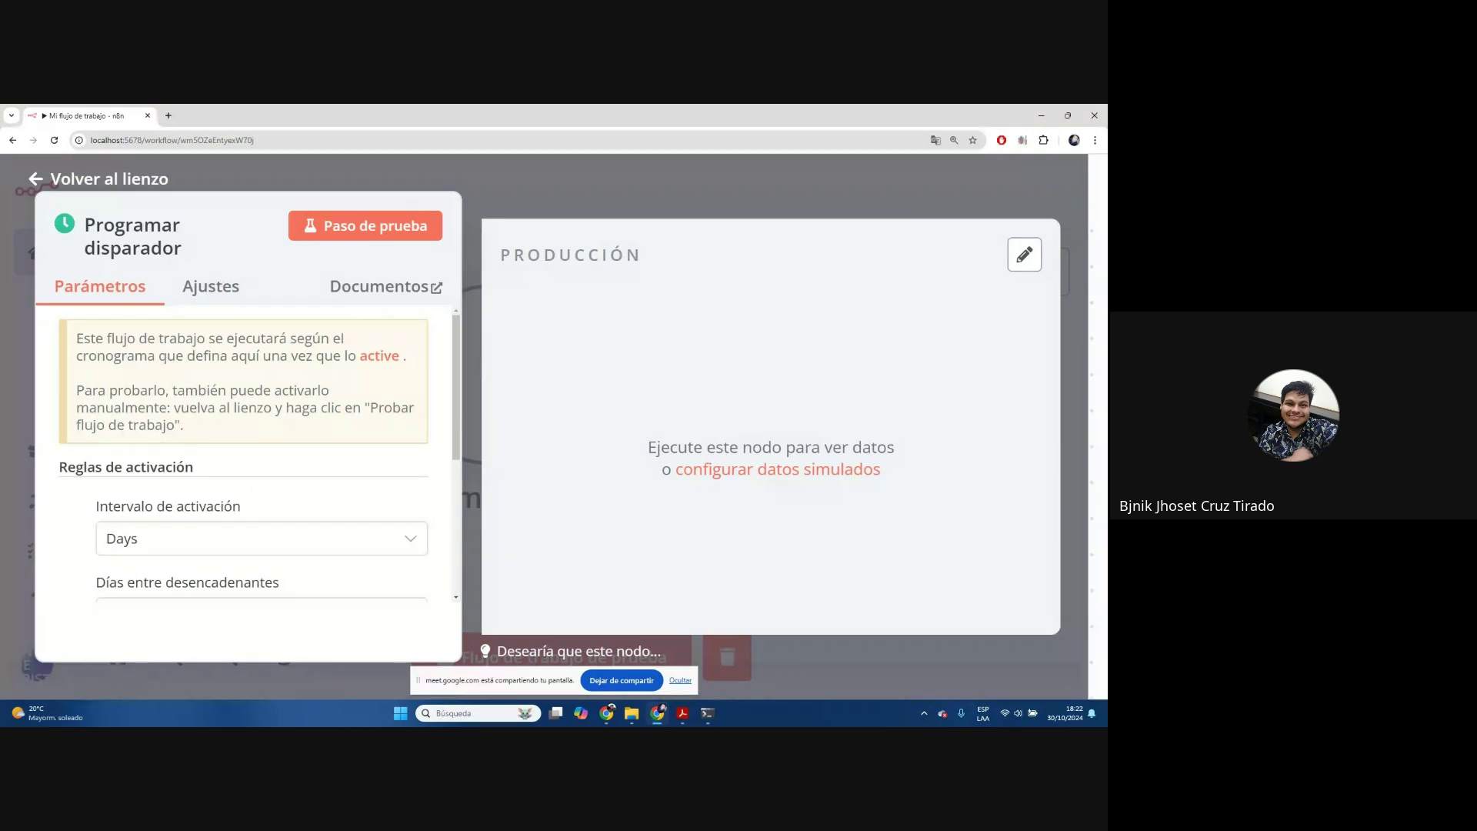
click(653, 186)
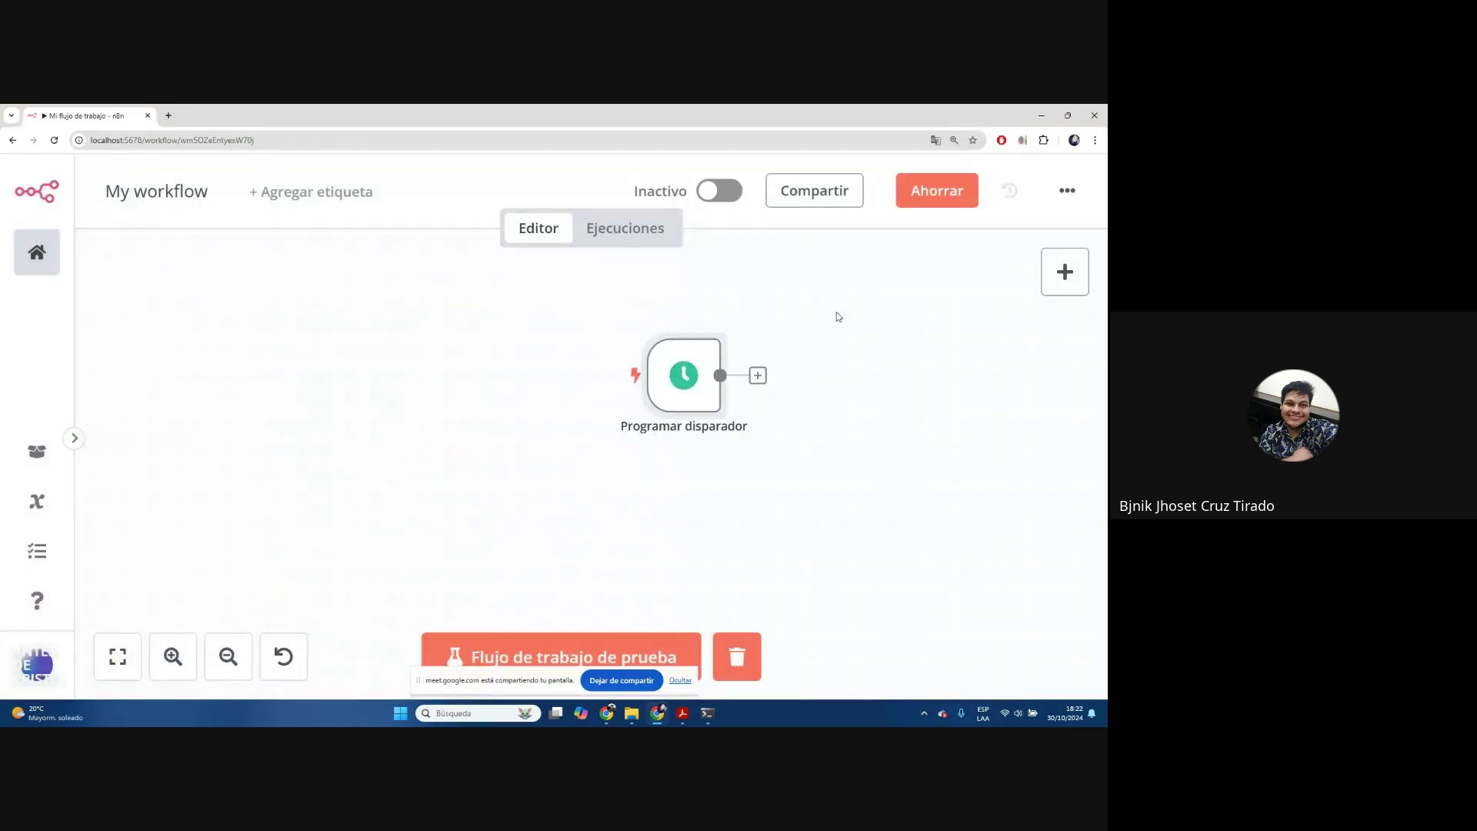
scroll(834, 308, down, 3)
scroll(834, 306, up, 5)
drag(827, 303, 647, 300)
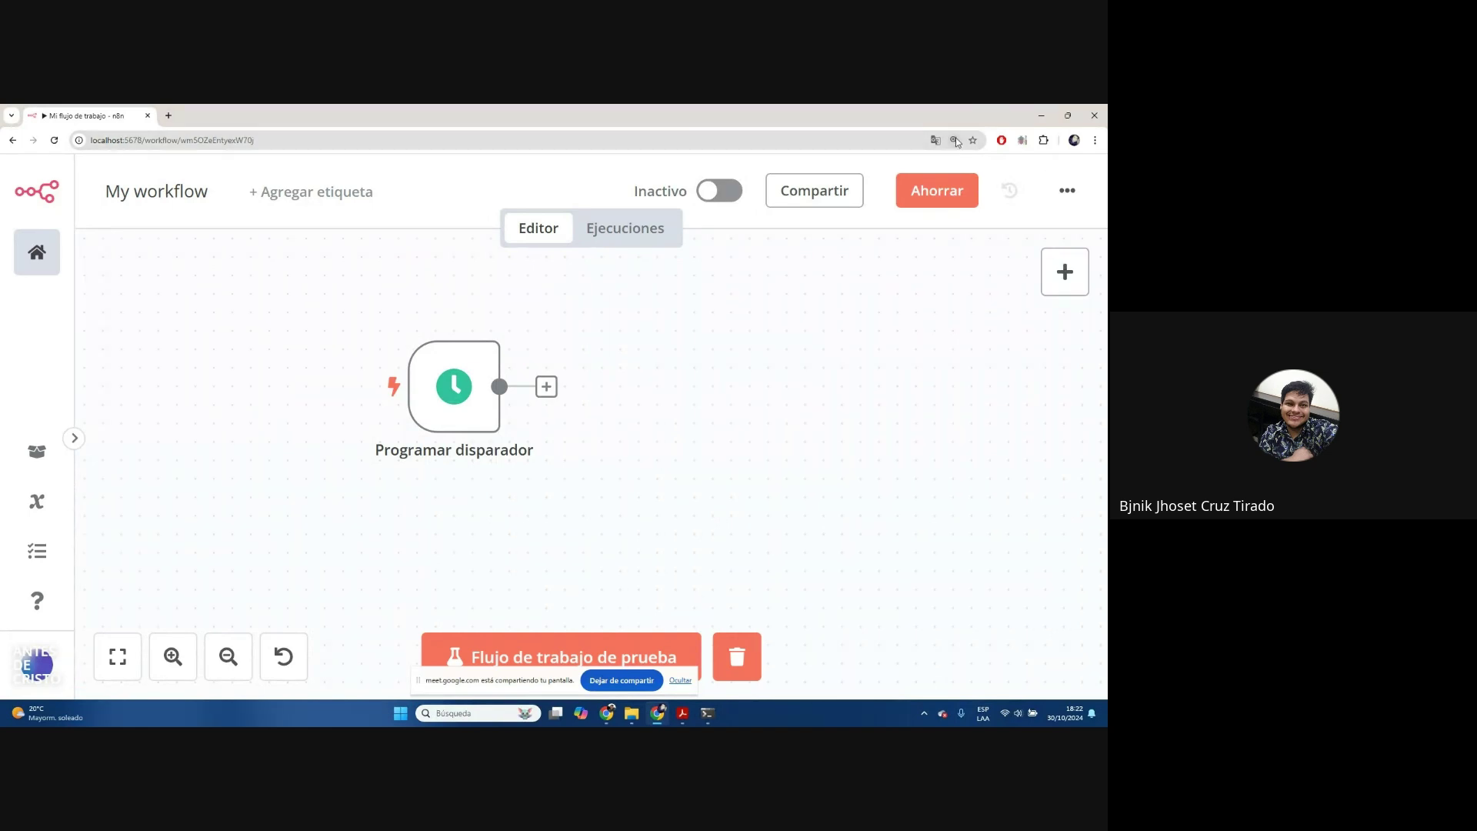
key(ctrl+minus)
key(ctrl+minus)
key(ctrl+minus)
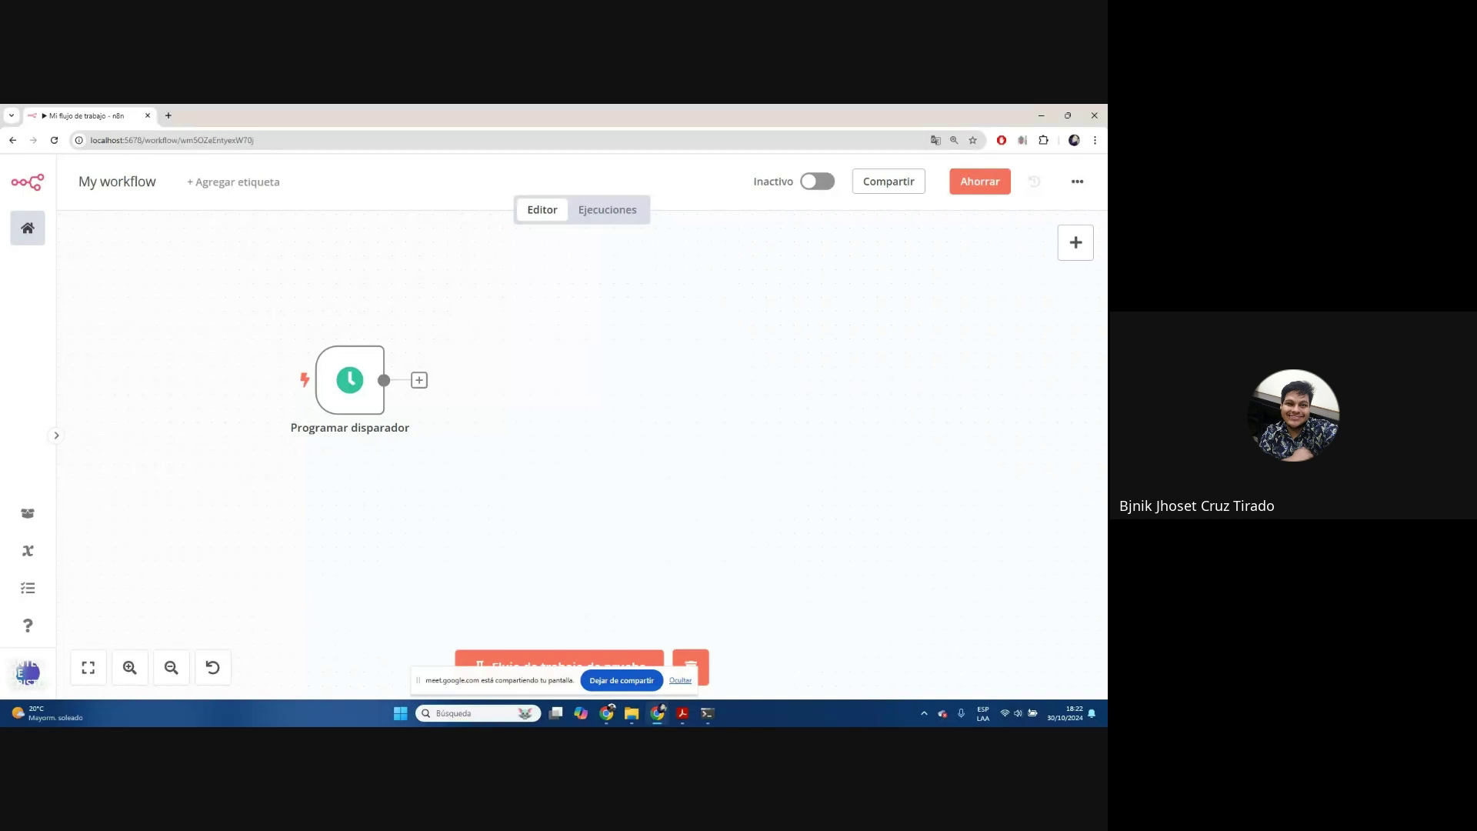
key(alt+Tab)
click(906, 431)
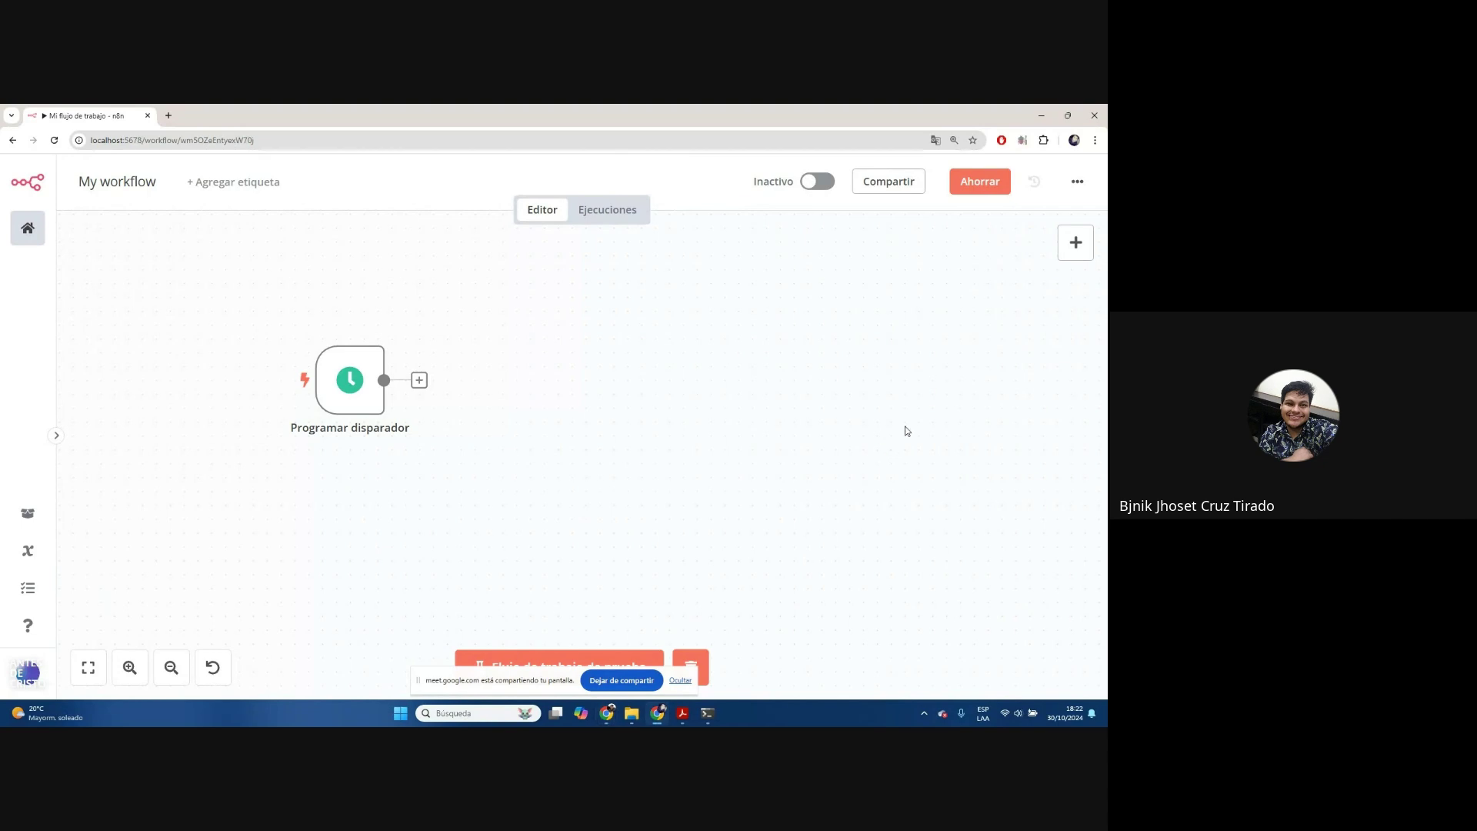
click(1077, 181)
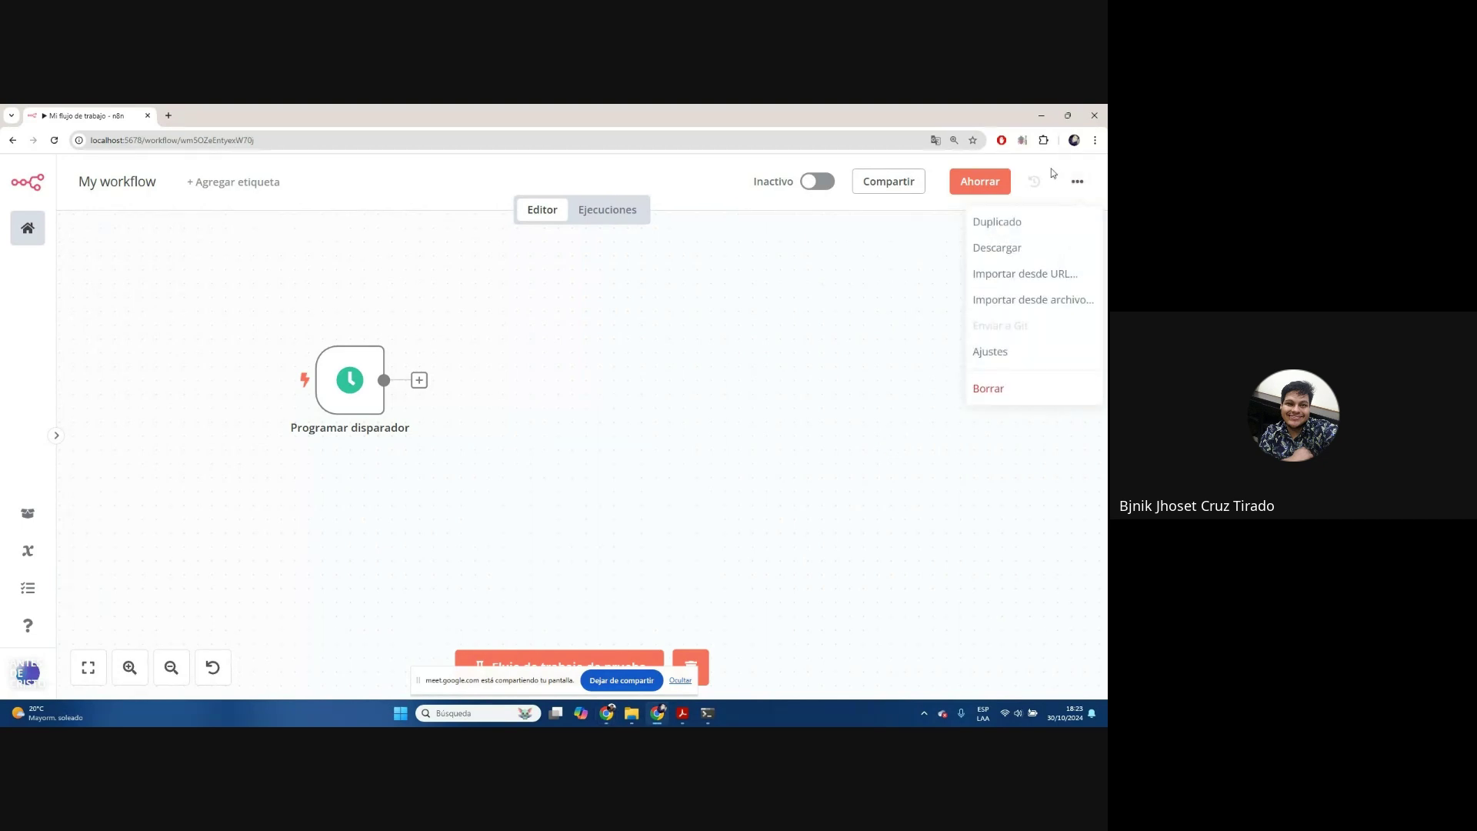
click(838, 370)
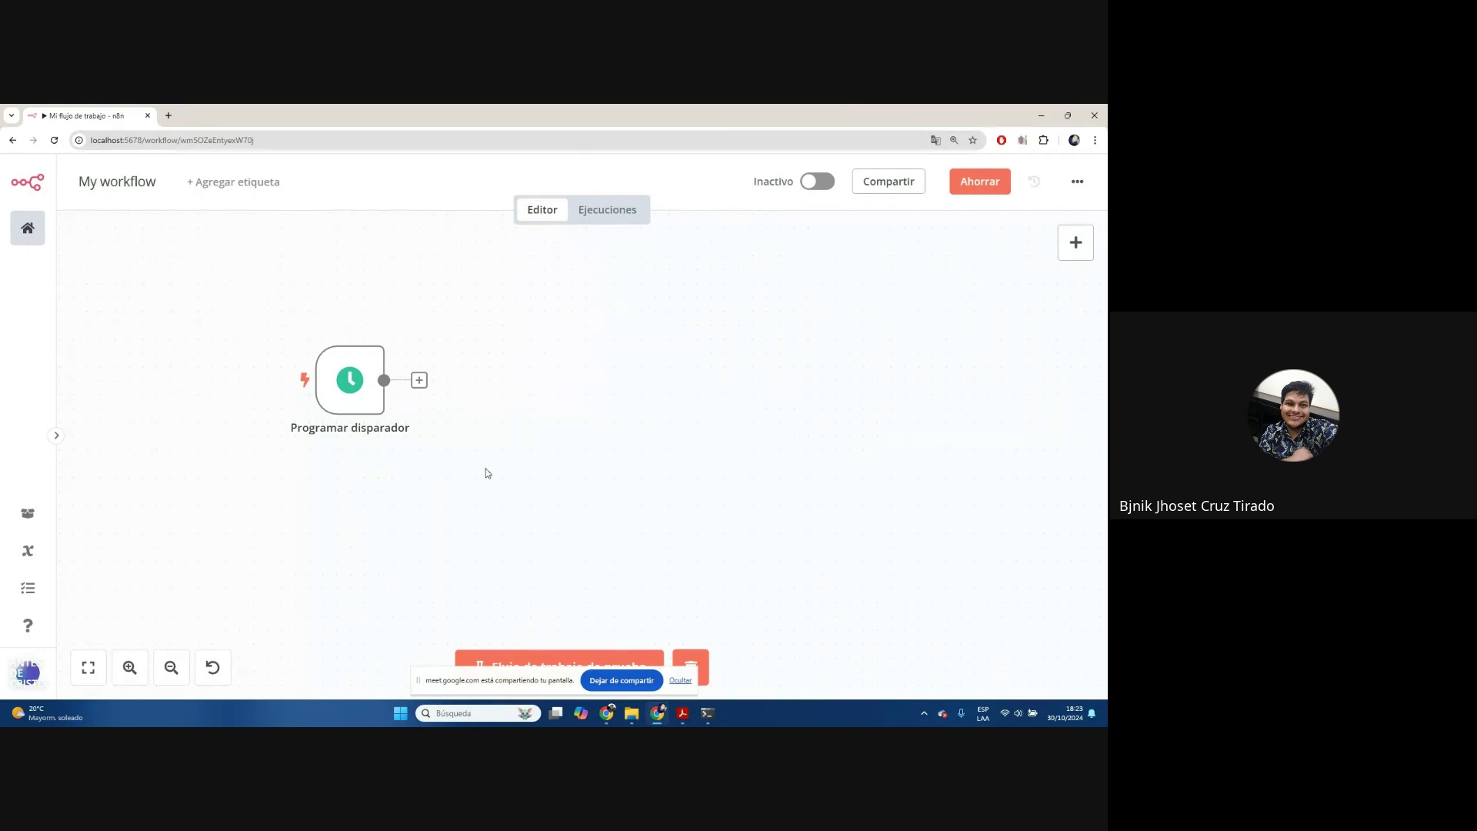
In workflow settings, search 'Lima' in Zona horaria and choose America/Lima
mouse_move(366, 373)
click(1077, 181)
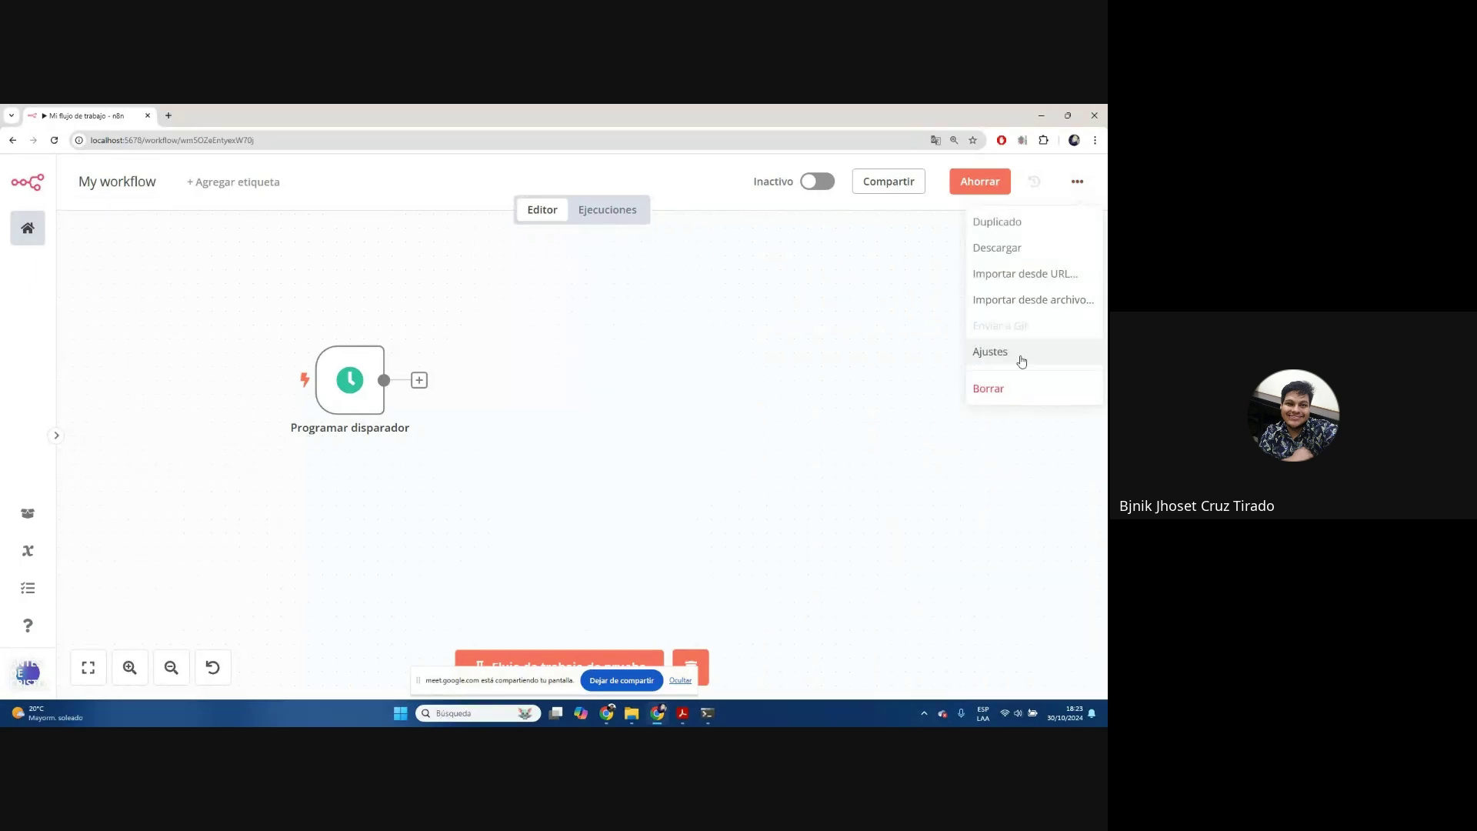
click(994, 323)
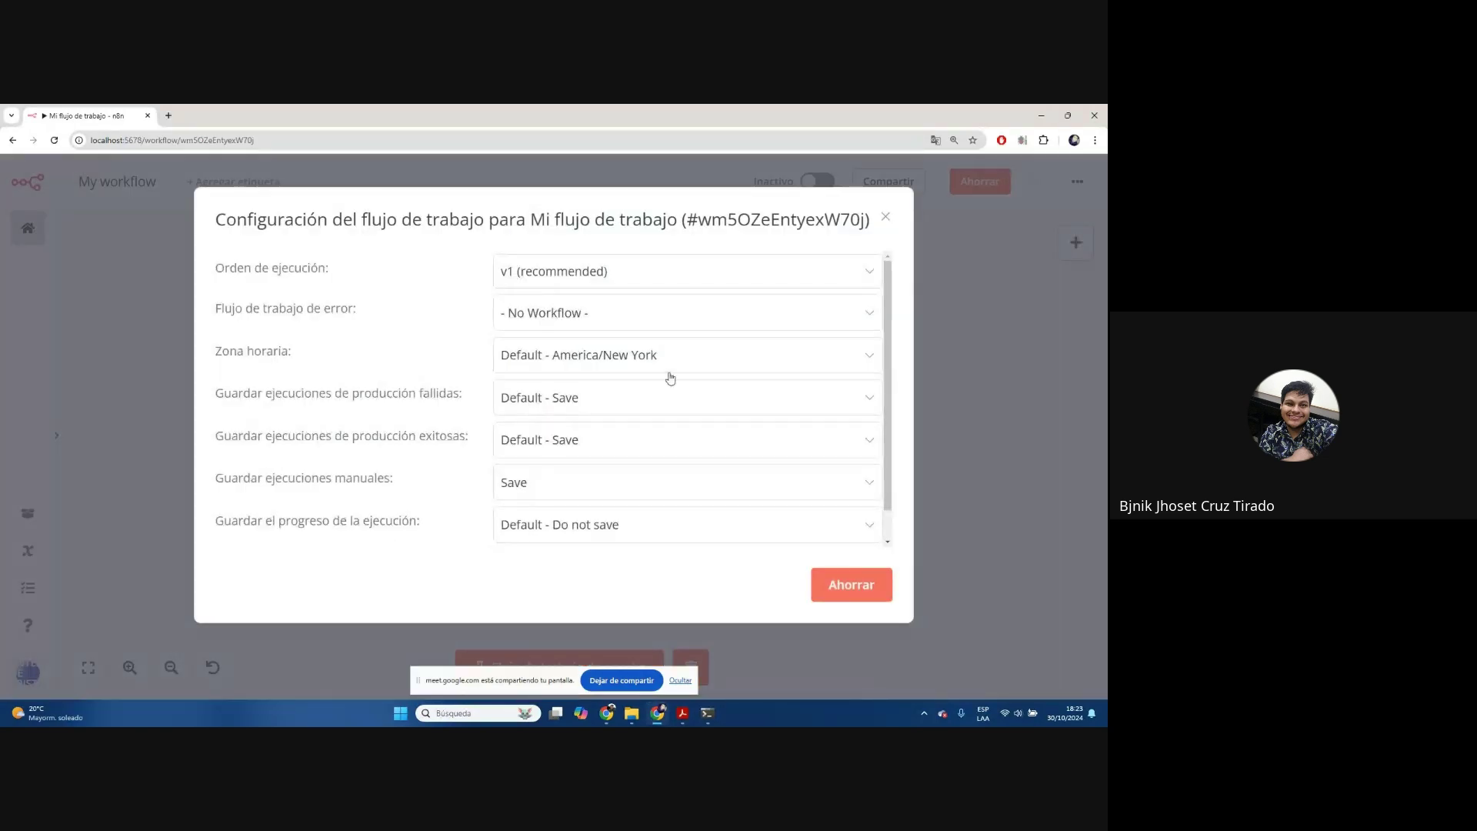
drag(222, 353, 308, 366)
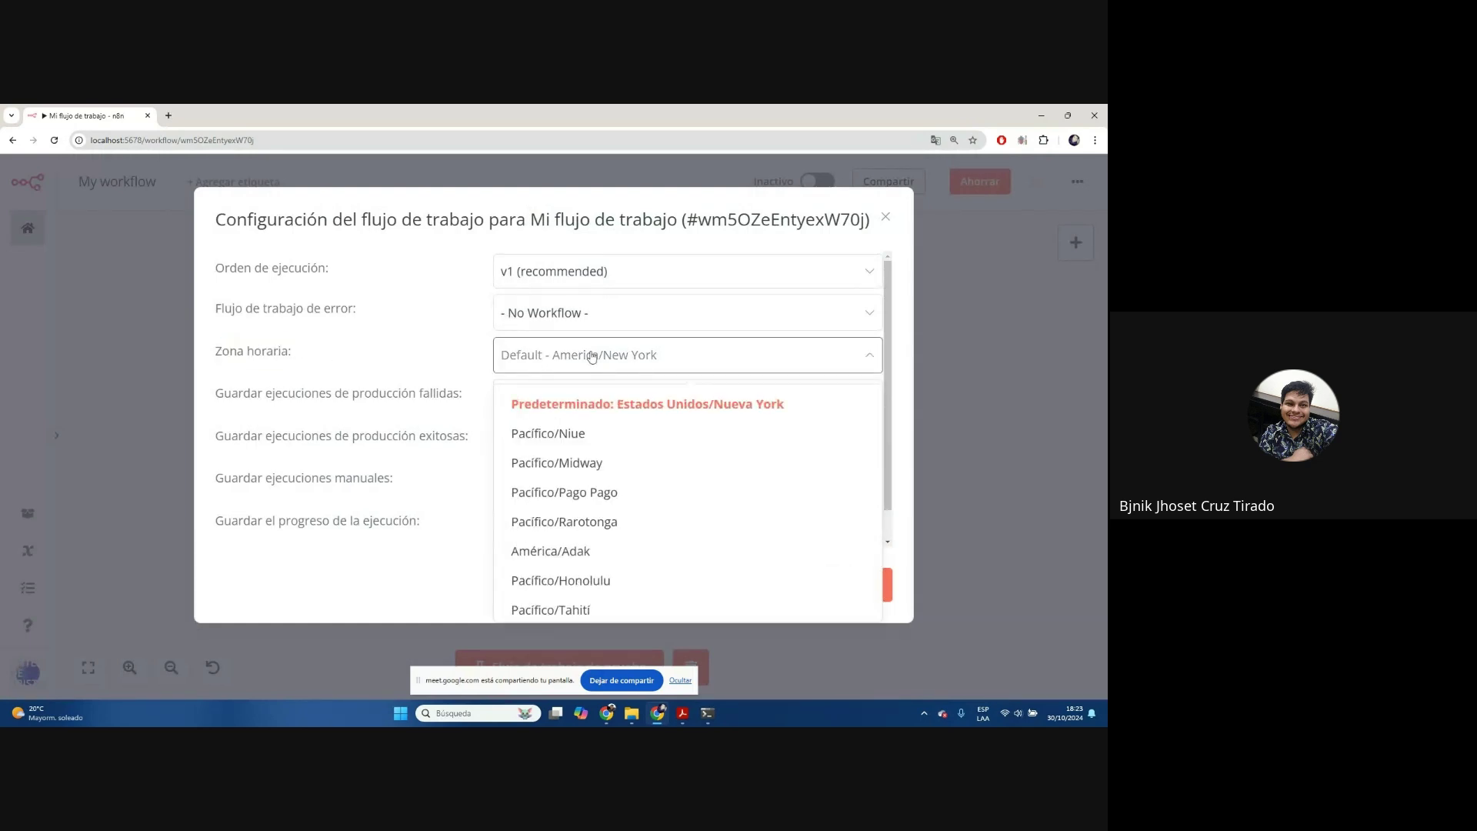
text(Lima)
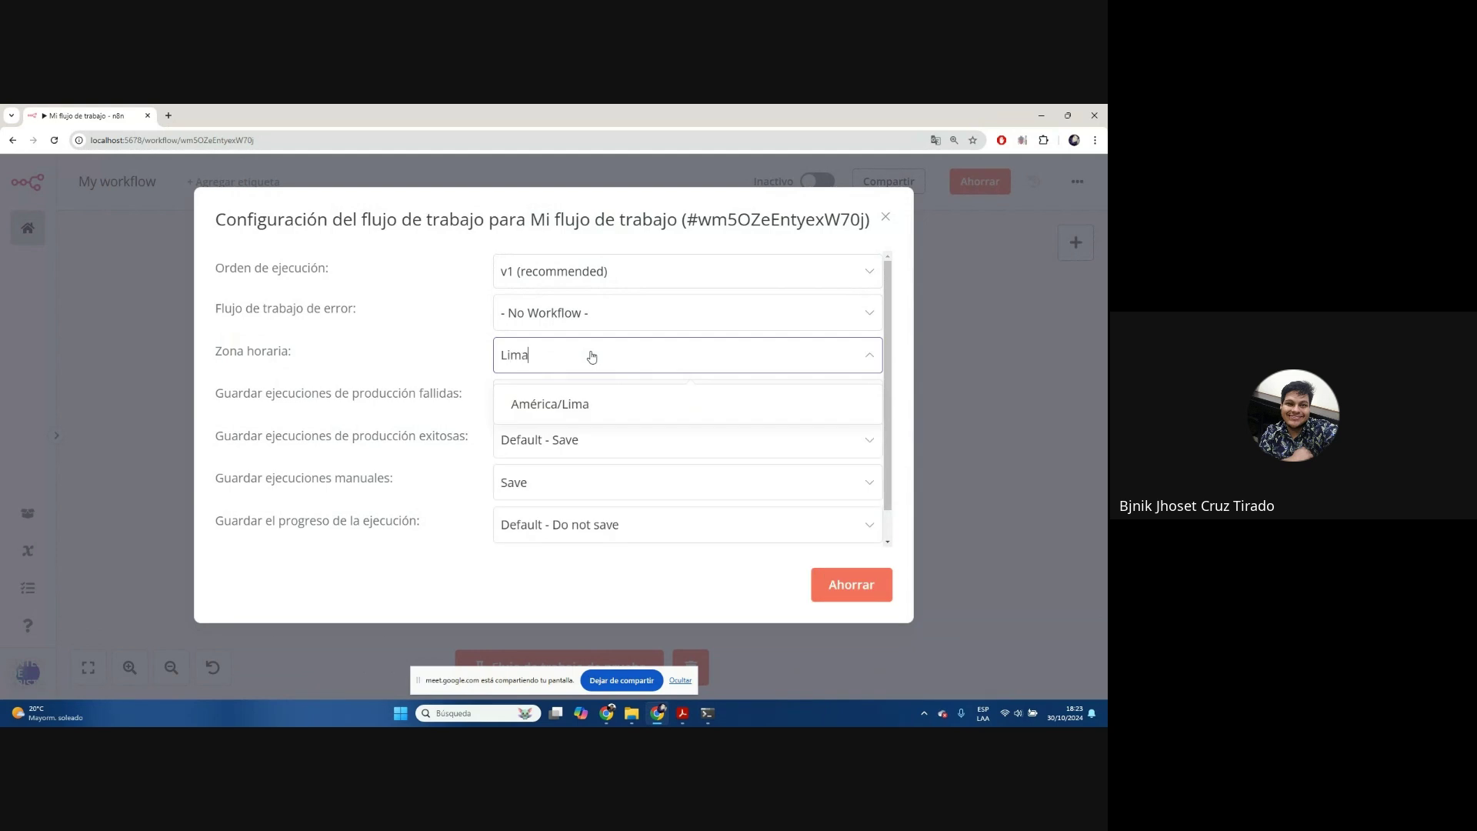
click(588, 406)
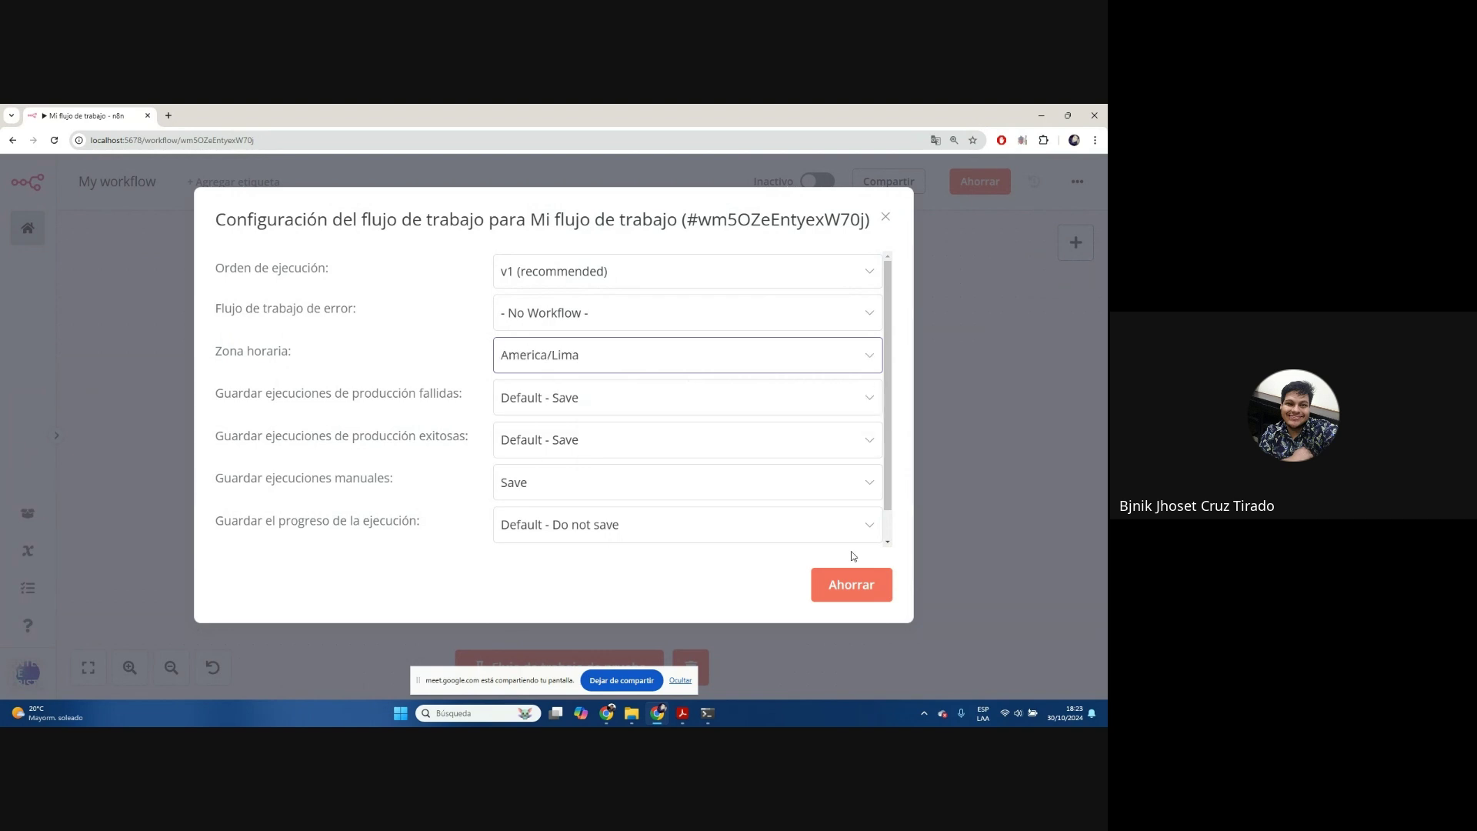
Re-search the time zone list, reselect America/Lima, and save the settings with Ahorrar
click(610, 358)
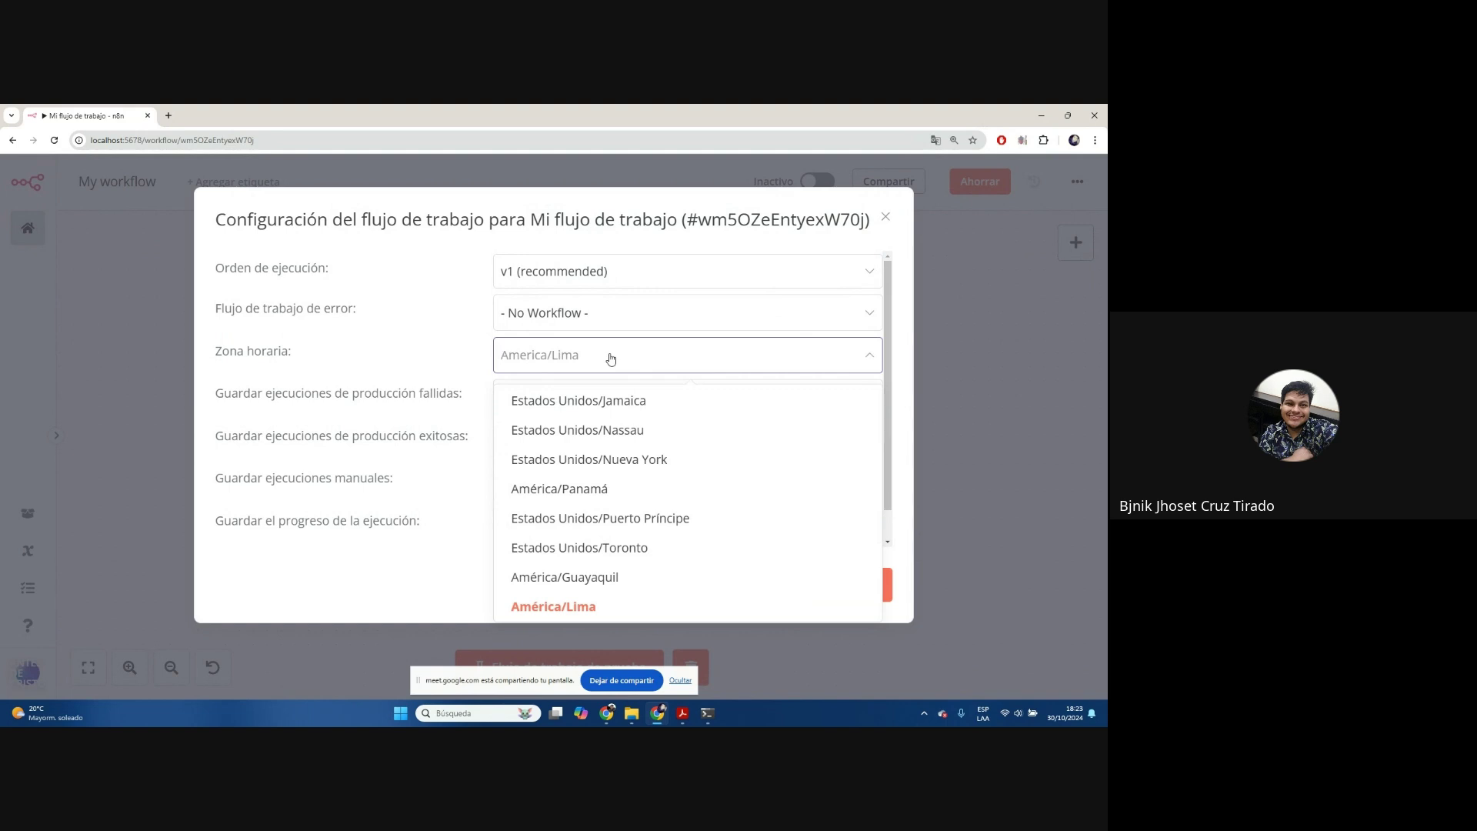
text(Est)
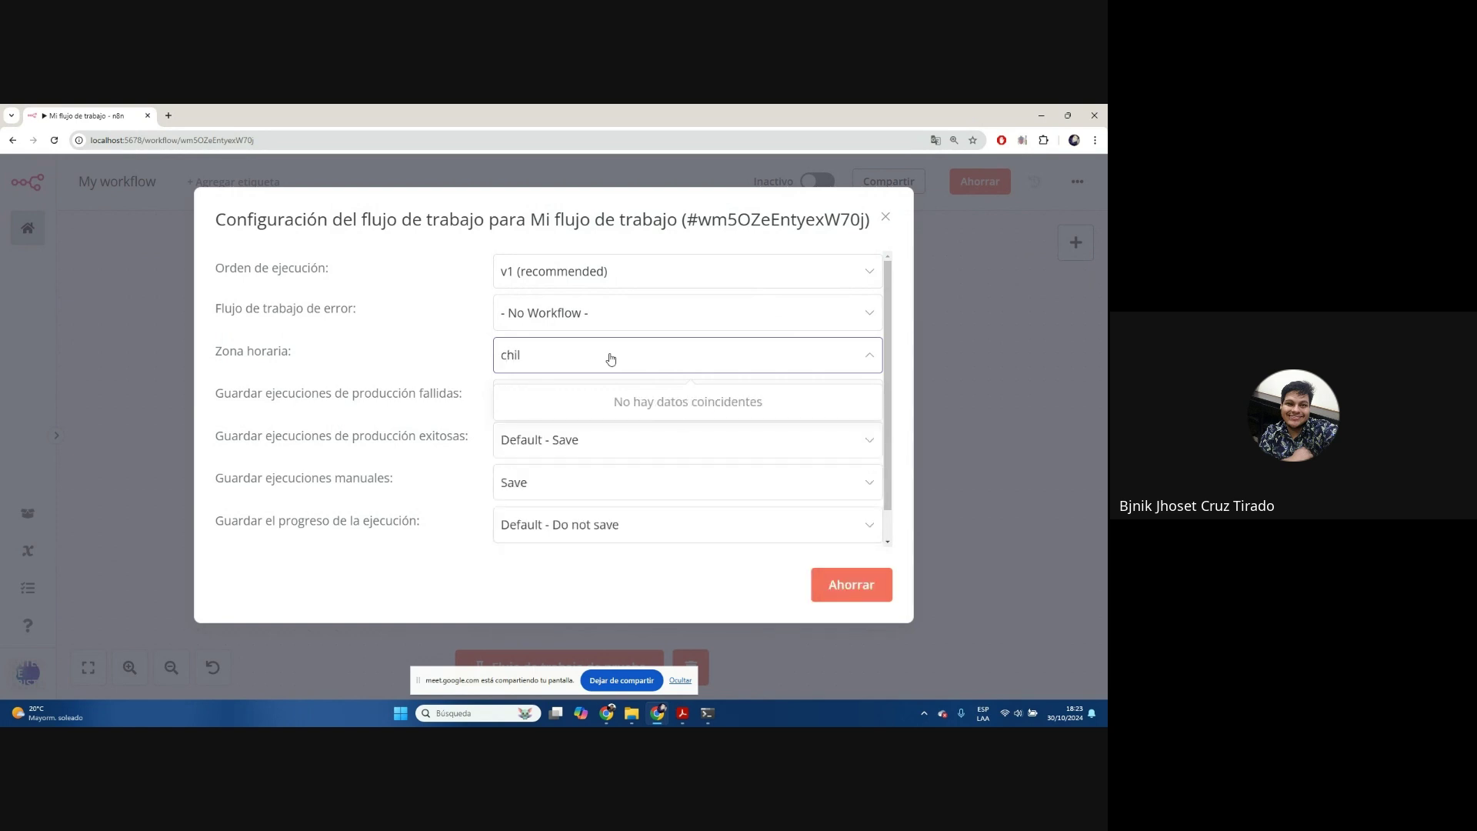
key(BackSpace)
key(BackSpace)
key(BackSpace)
text(sant)
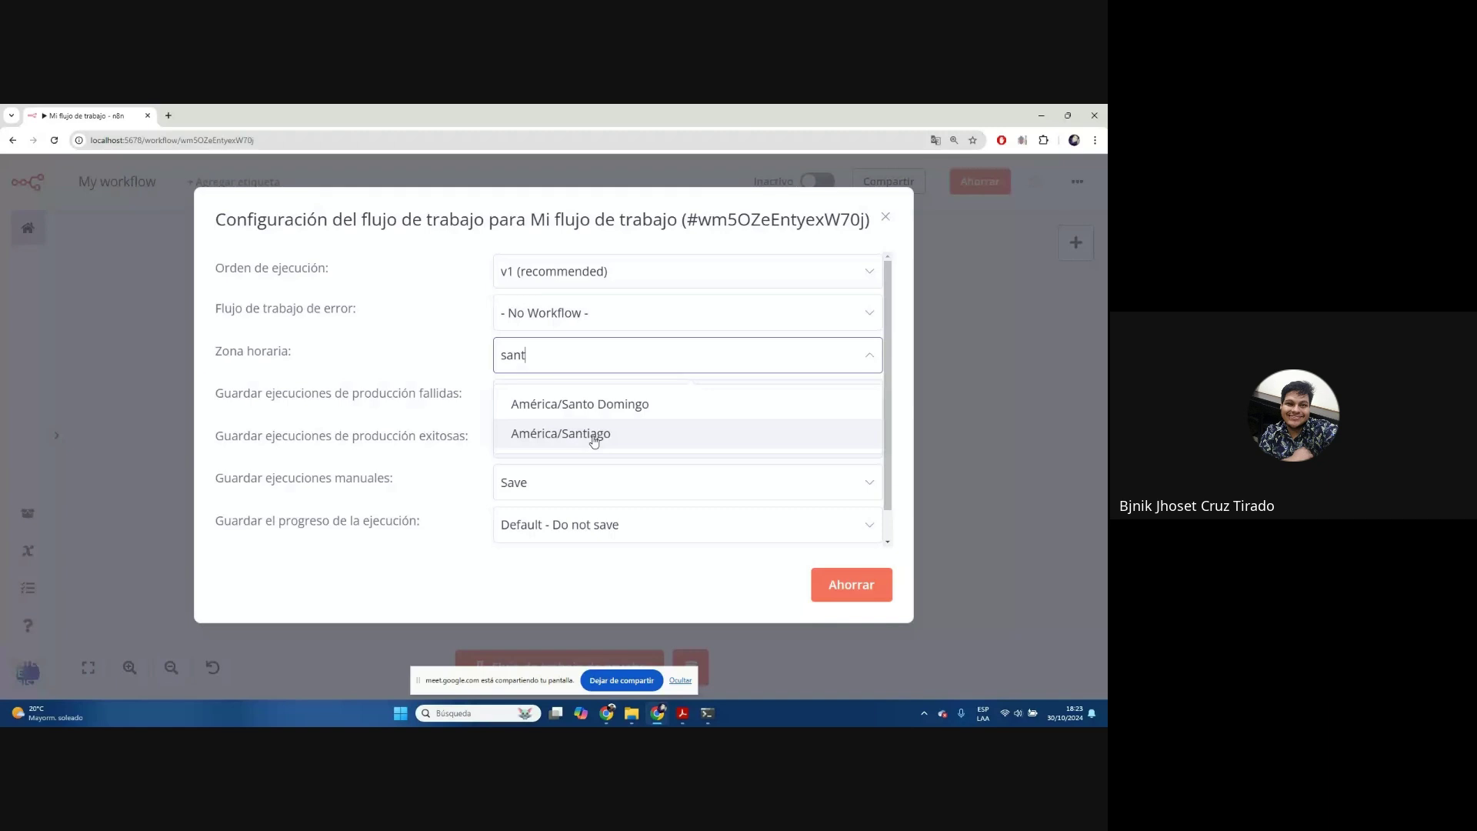
click(540, 356)
text(Lim)
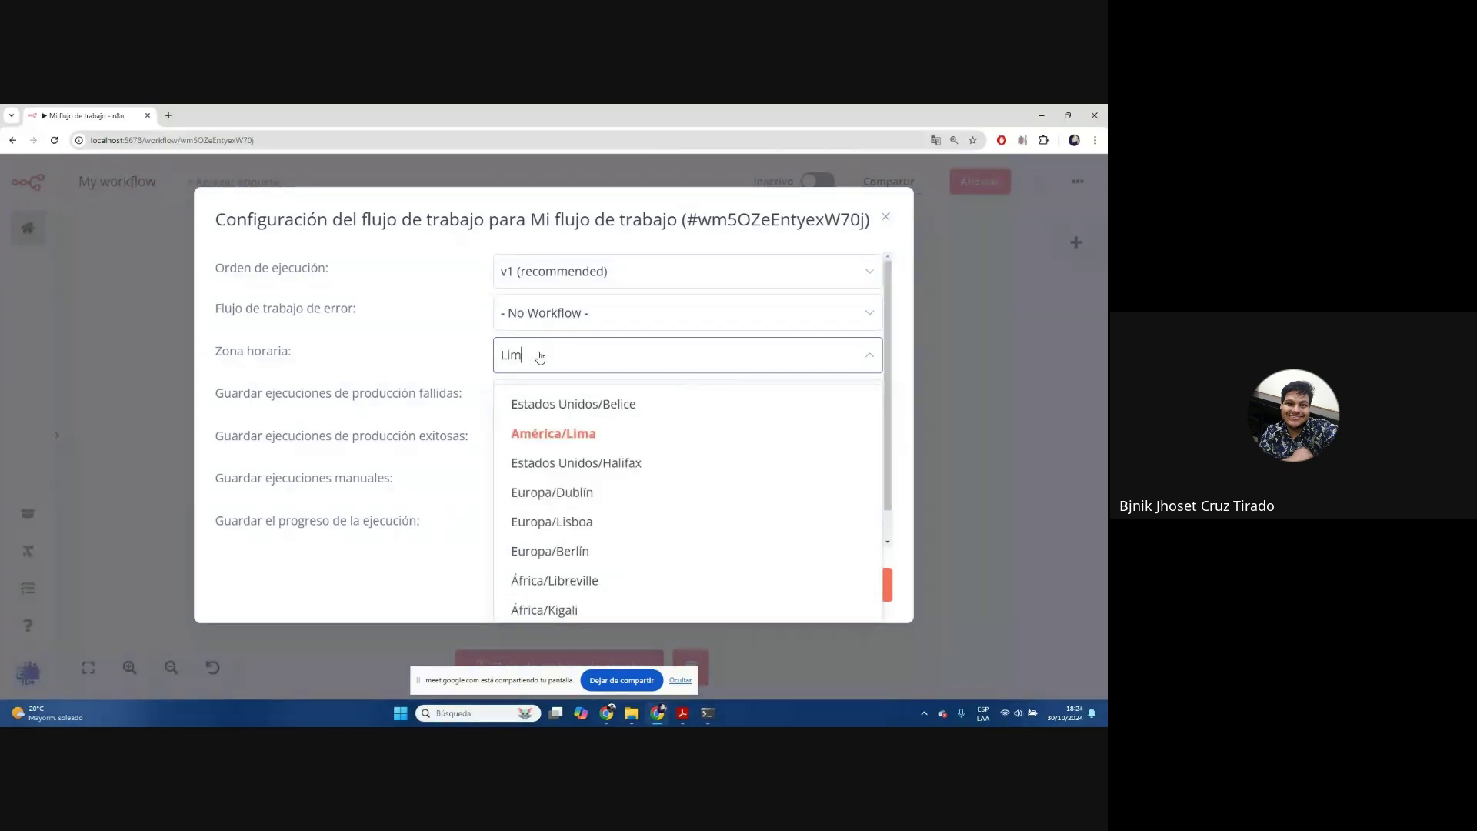
click(553, 433)
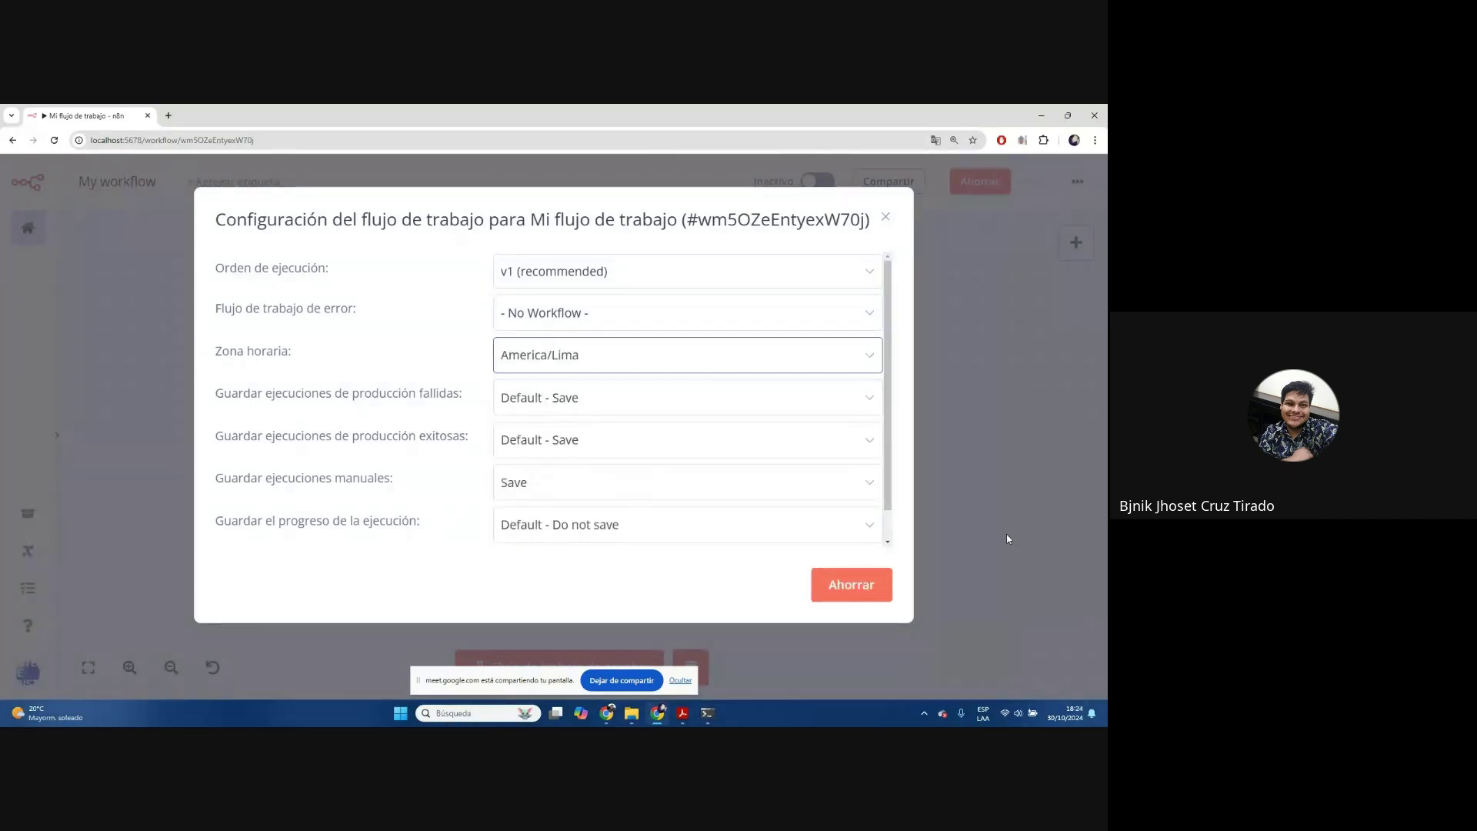
click(847, 594)
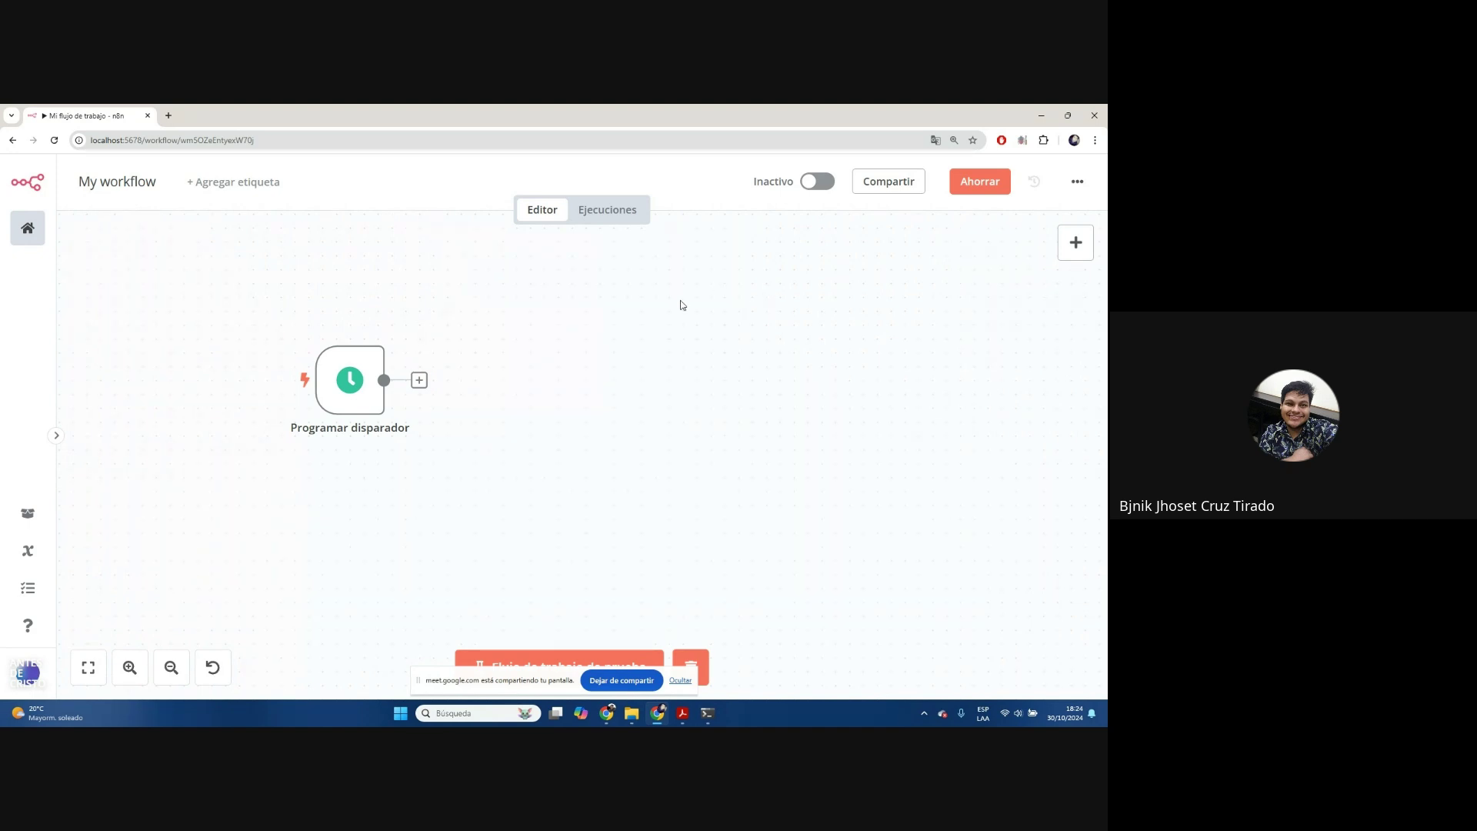
scroll(680, 305, down, 1)
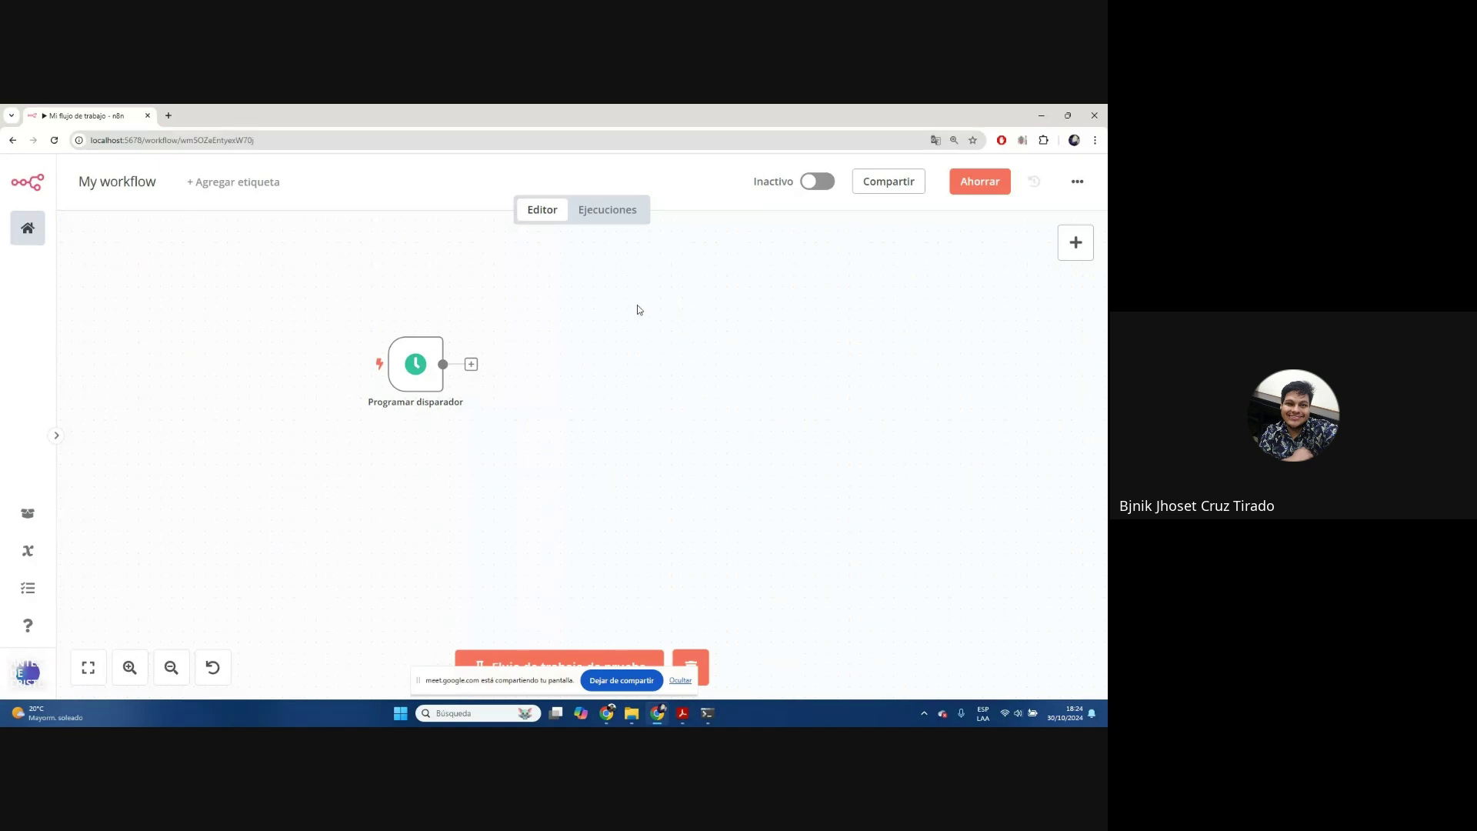
drag(605, 300, 695, 375)
scroll(434, 364, up, 6)
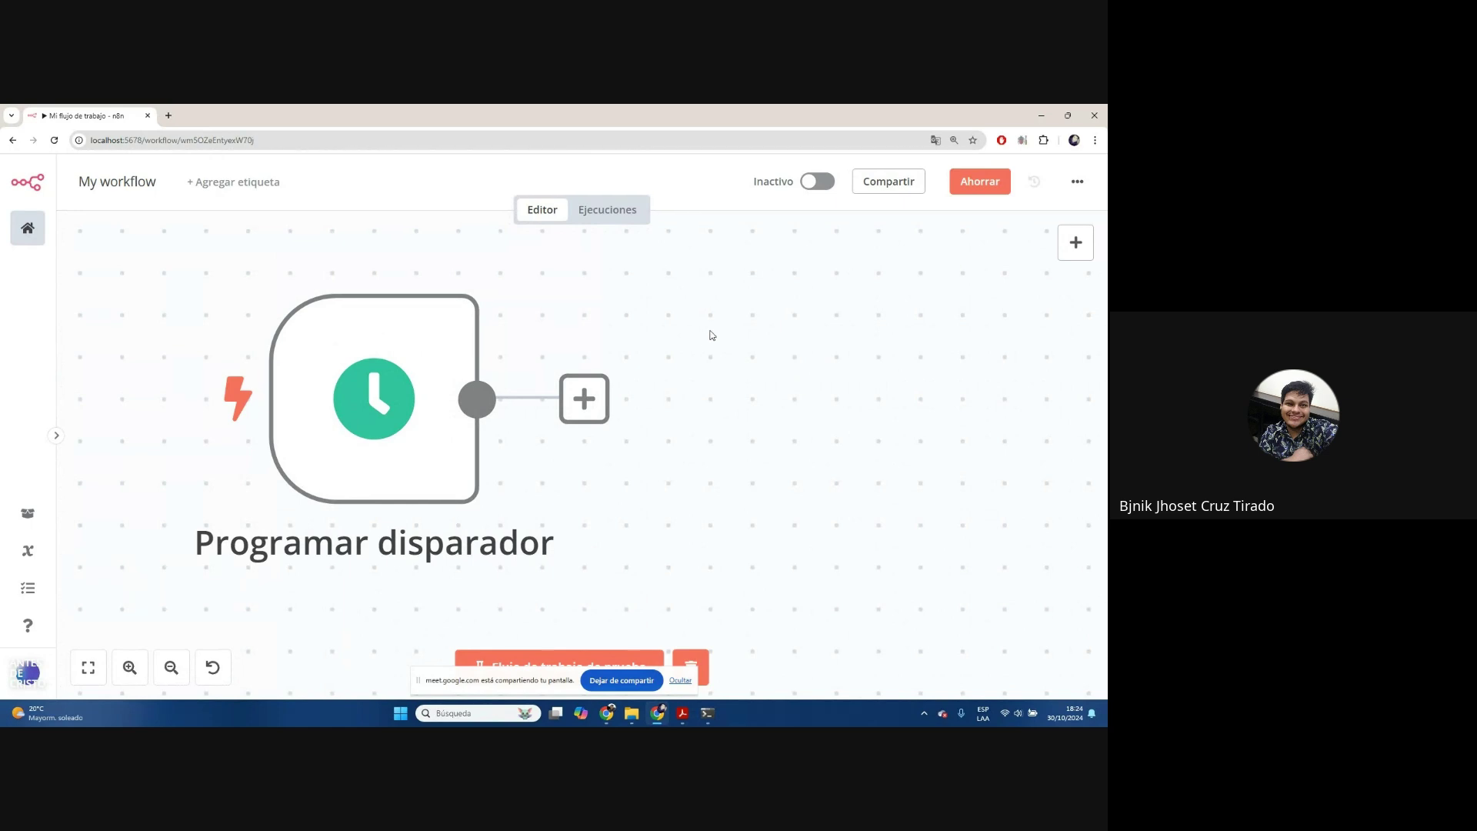
scroll(659, 291, down, 5)
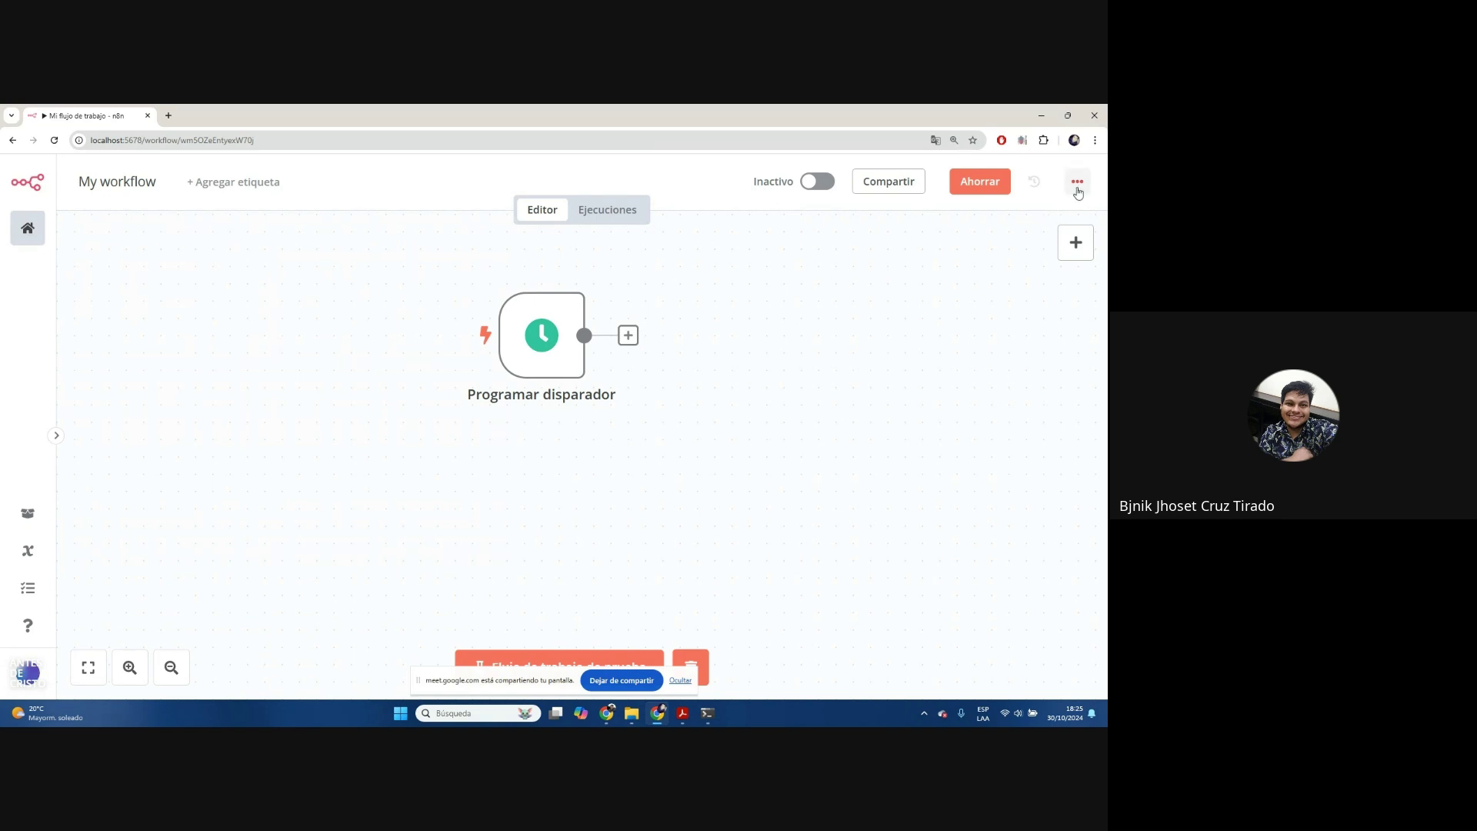
Reopen workflow settings, select America/Lima in Zona horaria, and save with Ahorrar
click(1077, 182)
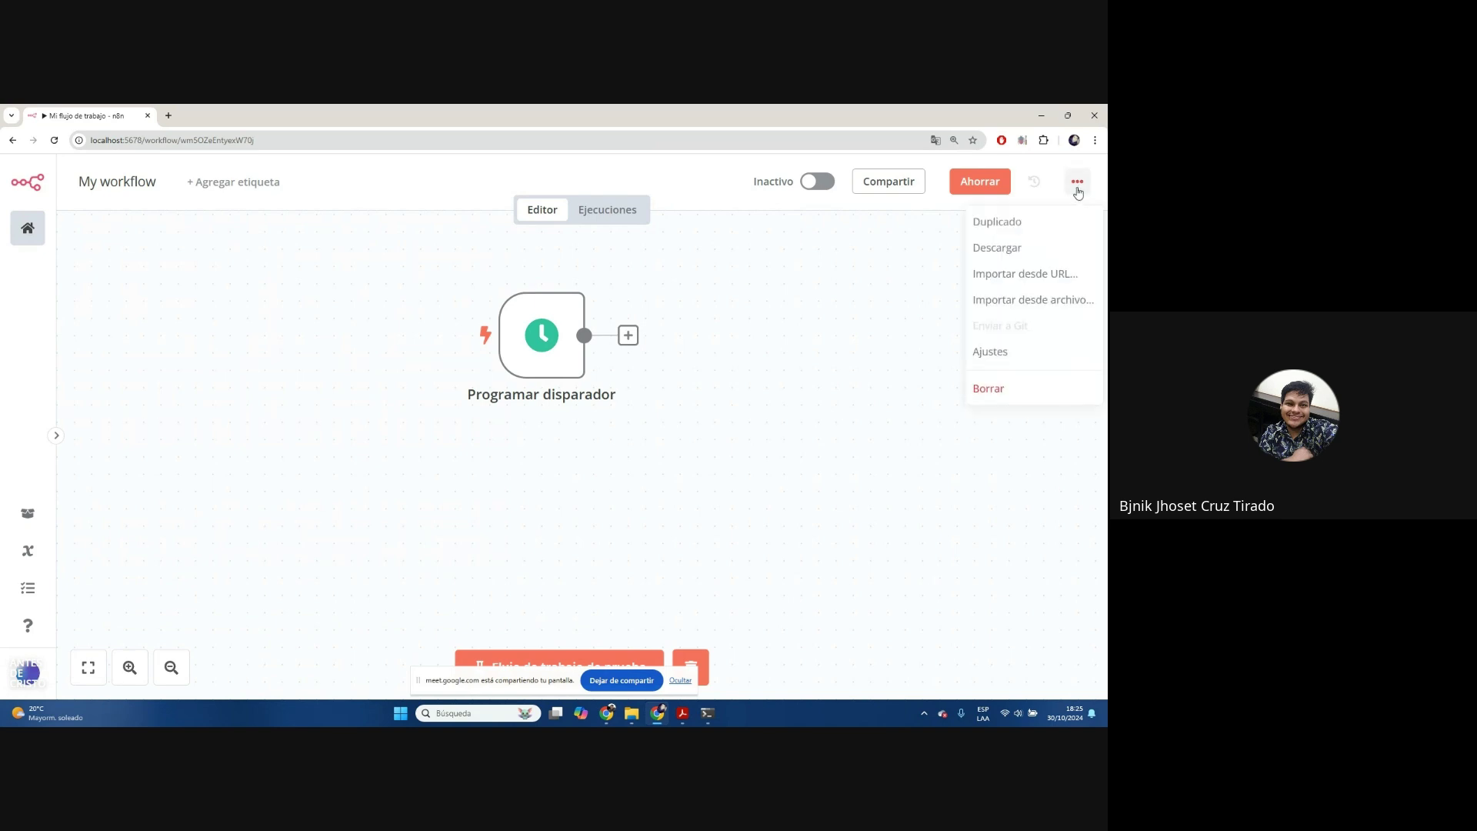
click(1006, 358)
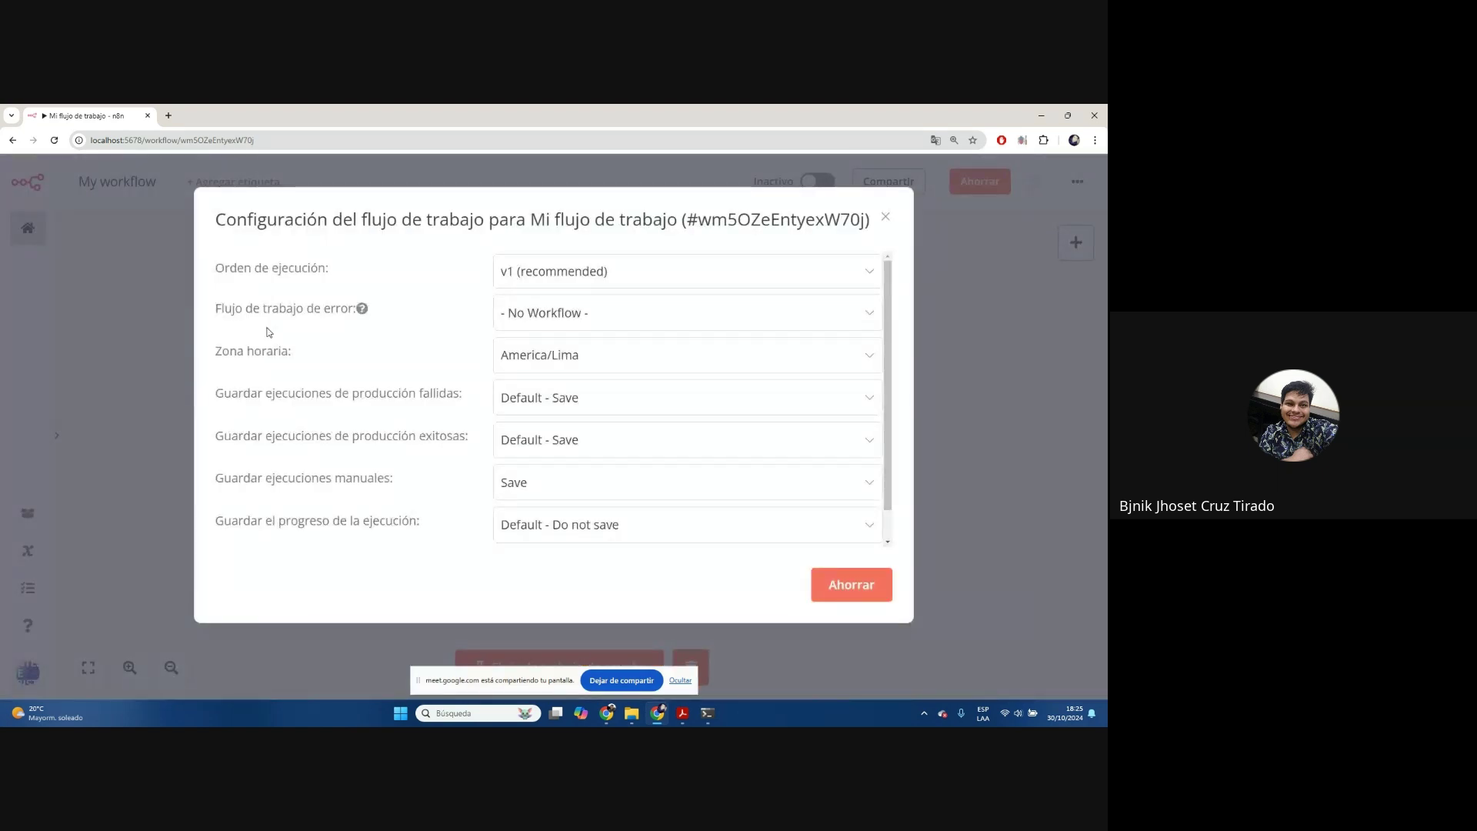
drag(223, 351, 297, 351)
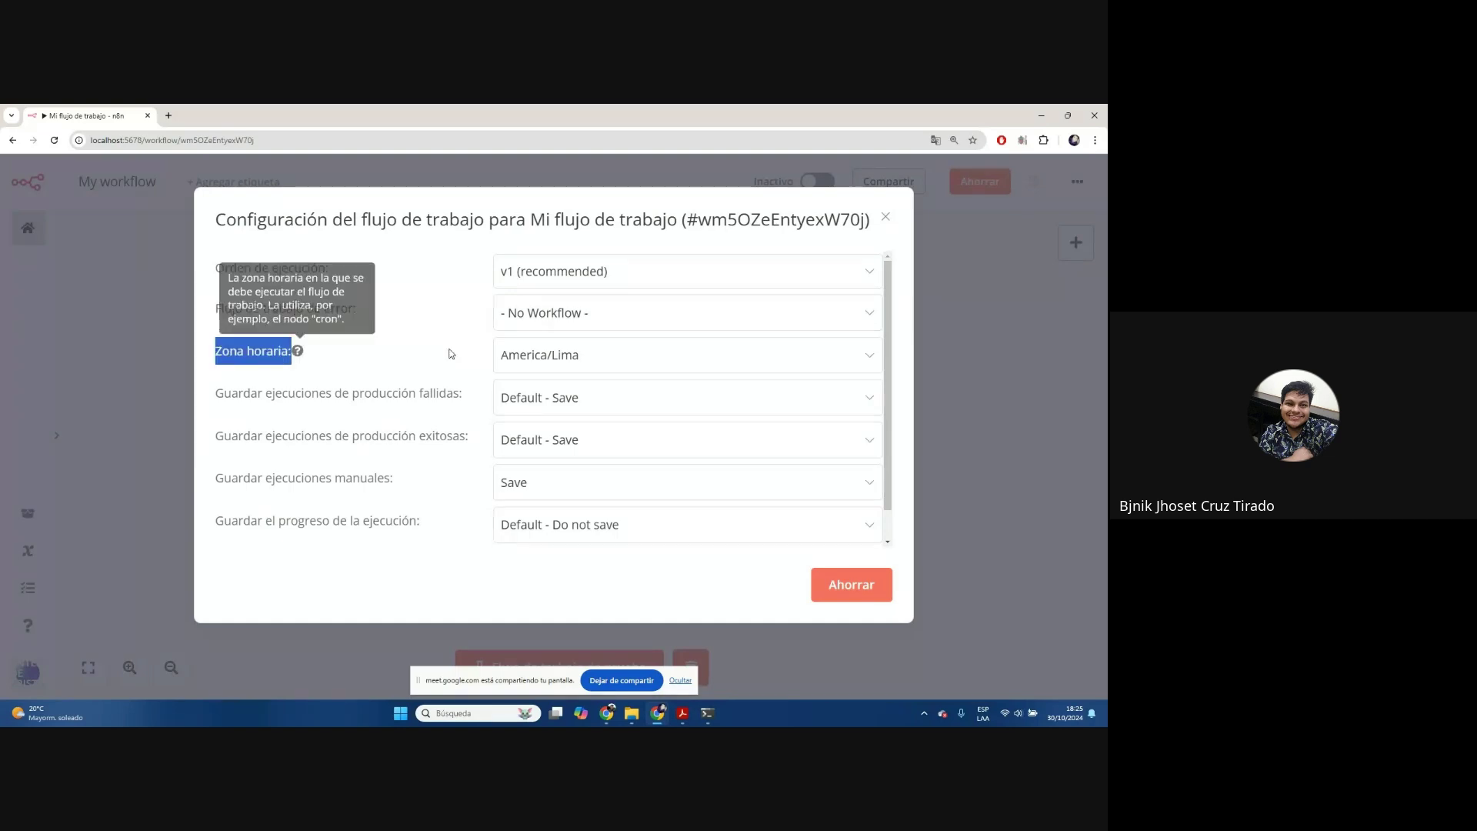
click(602, 363)
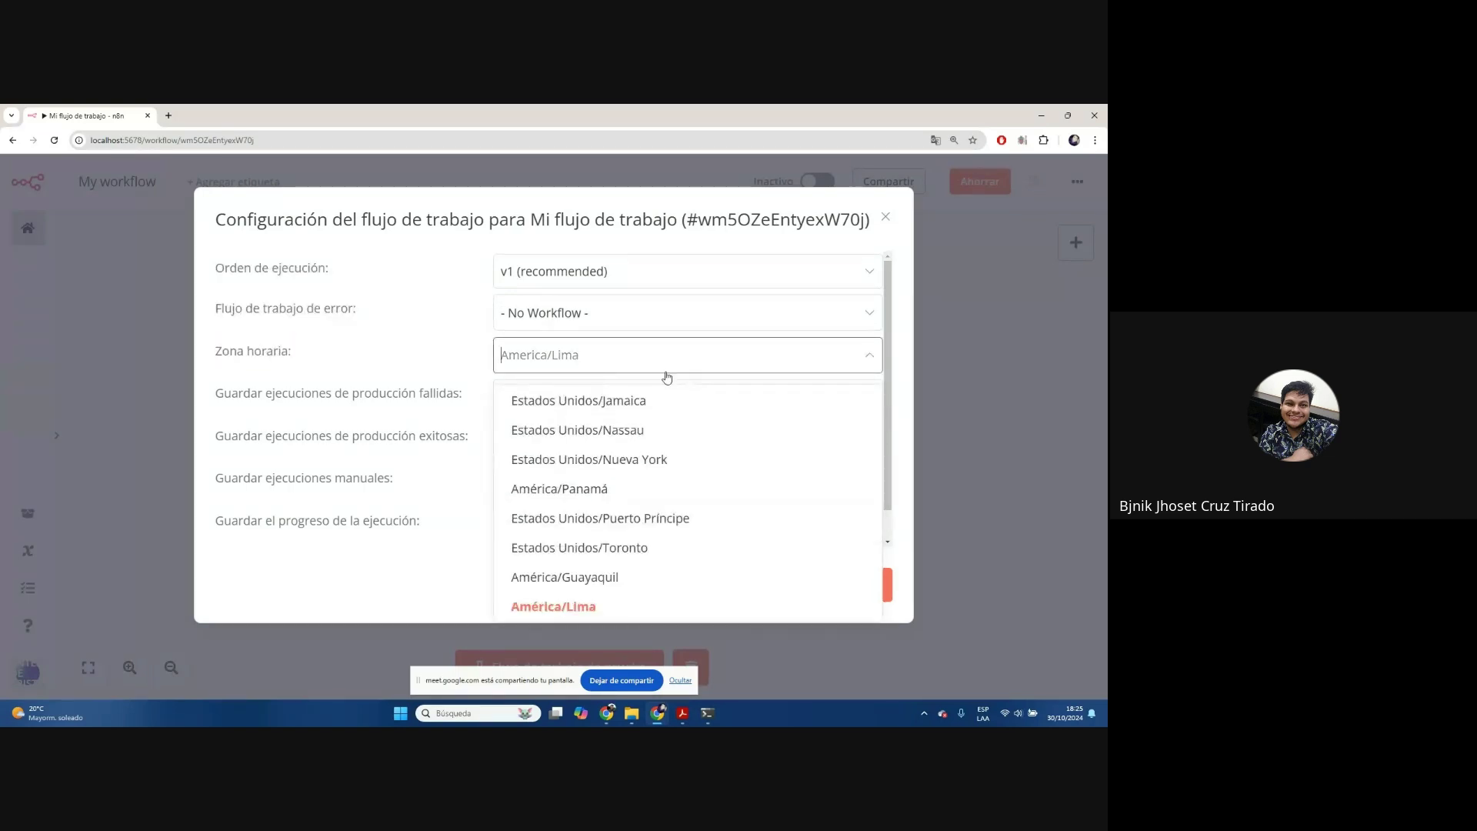
click(607, 607)
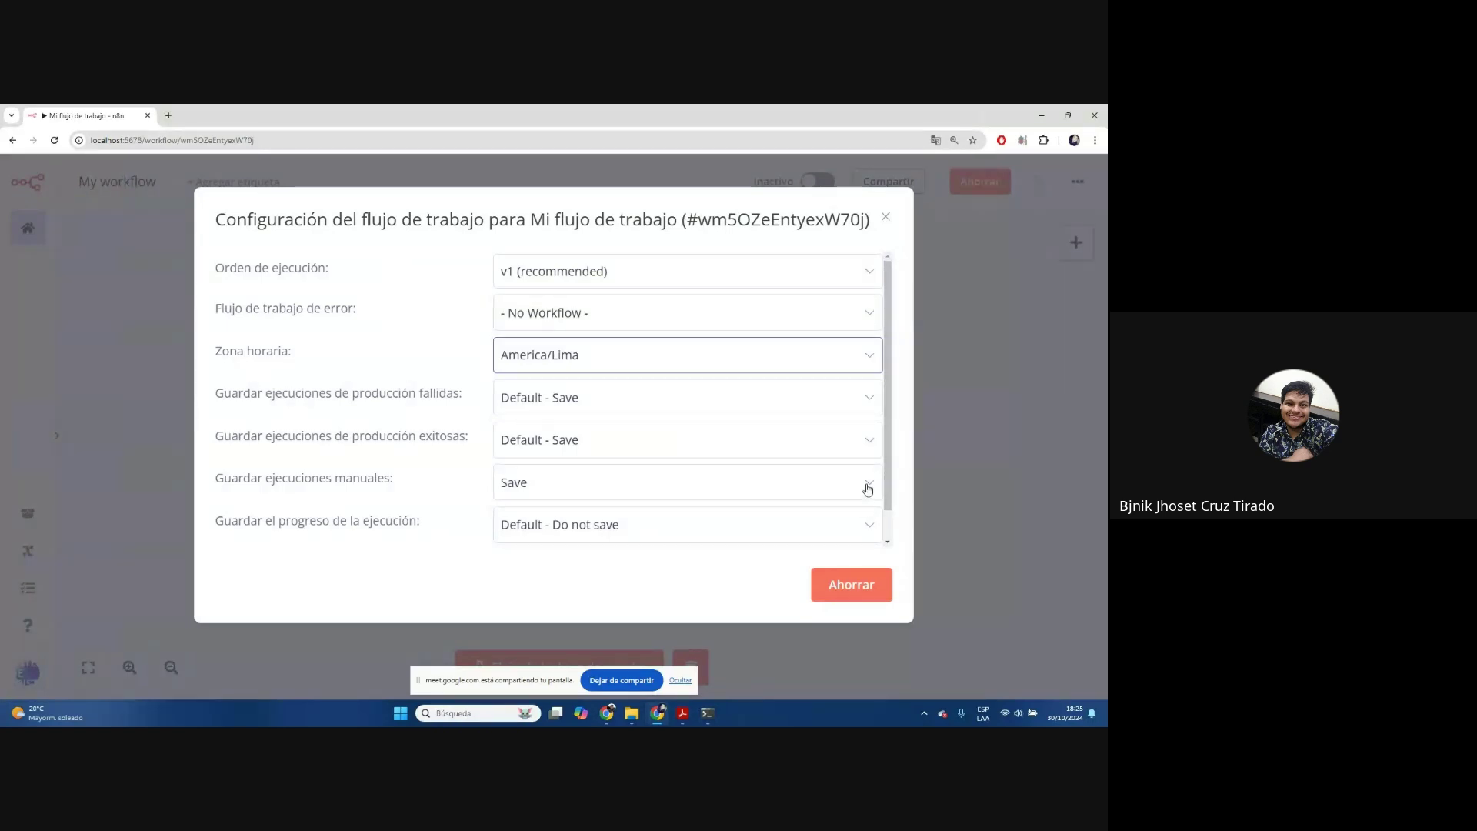
click(826, 595)
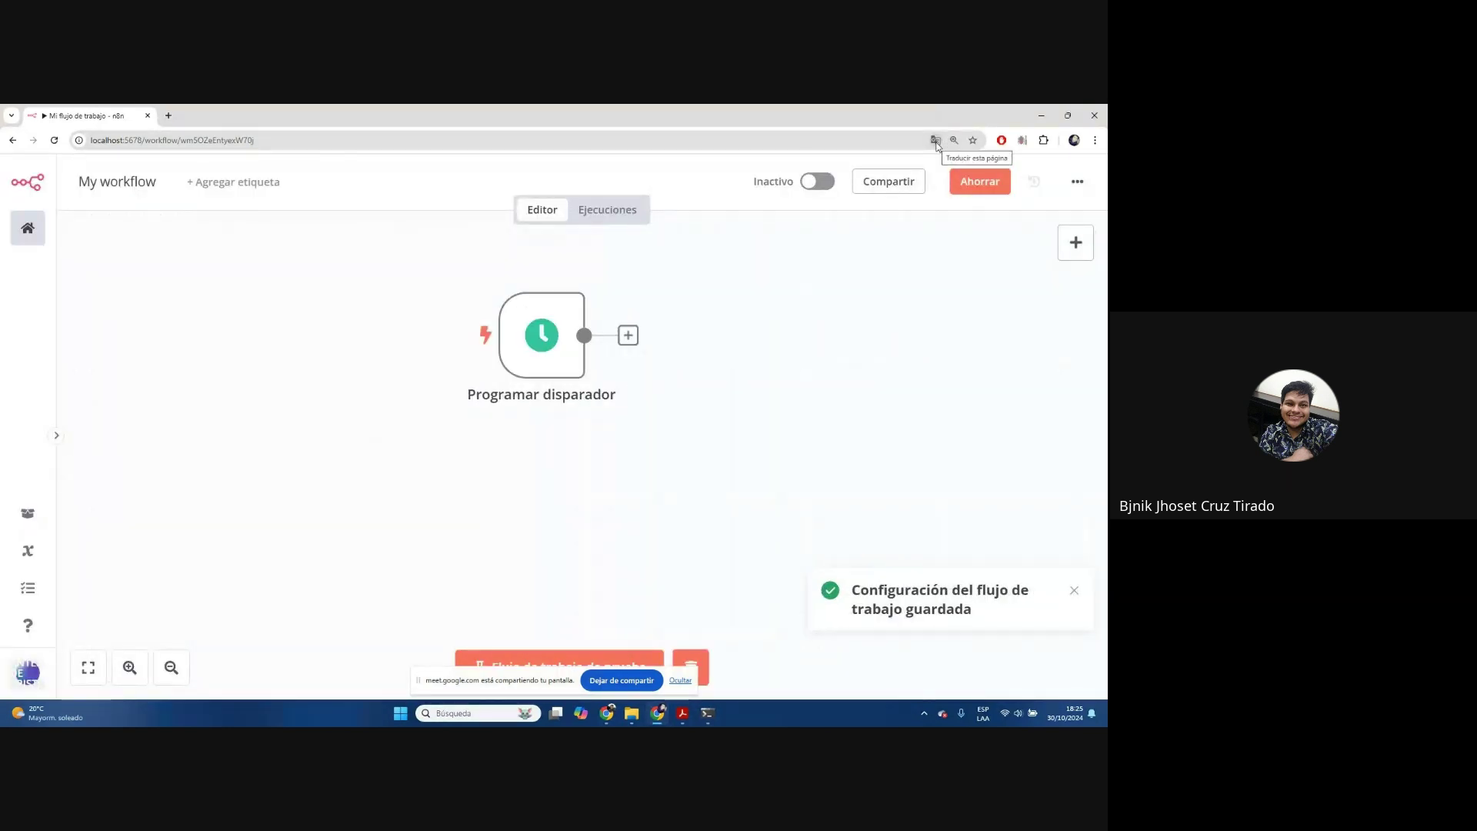
drag(761, 393, 554, 432)
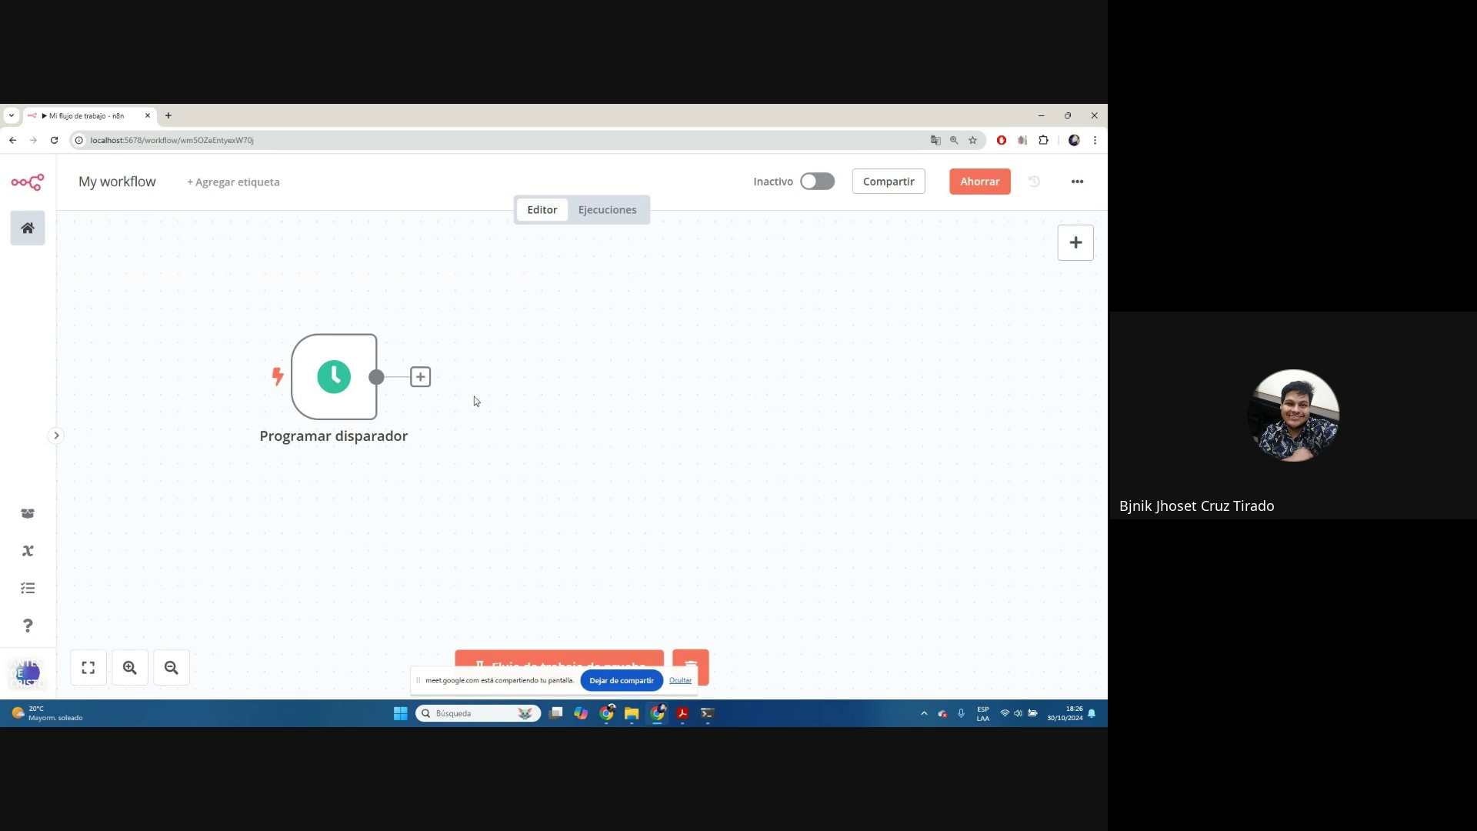
Add a node after the trigger by searching 'google' and opening Hojas de cálculo de Google
click(420, 382)
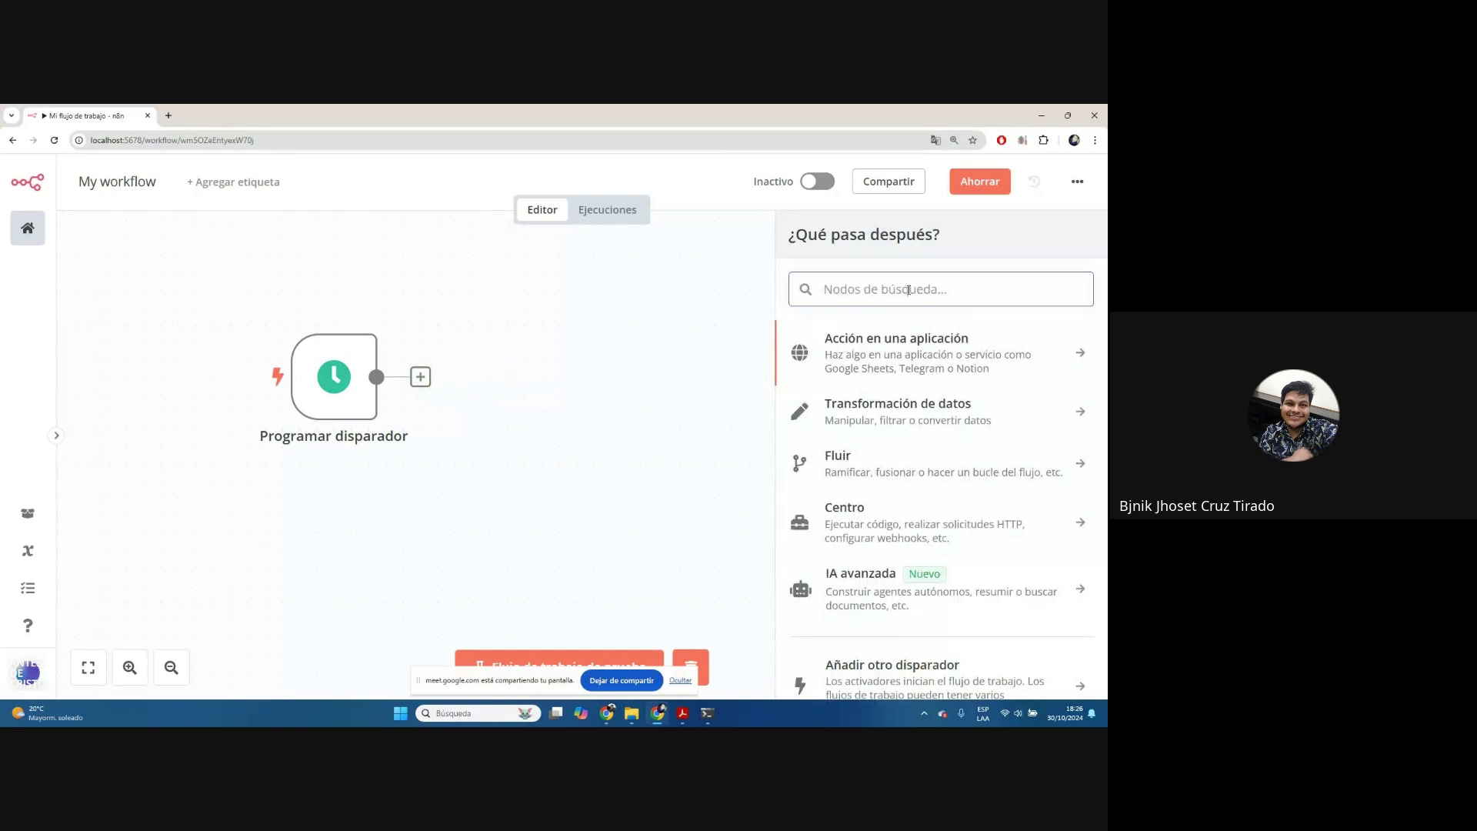
text(s)
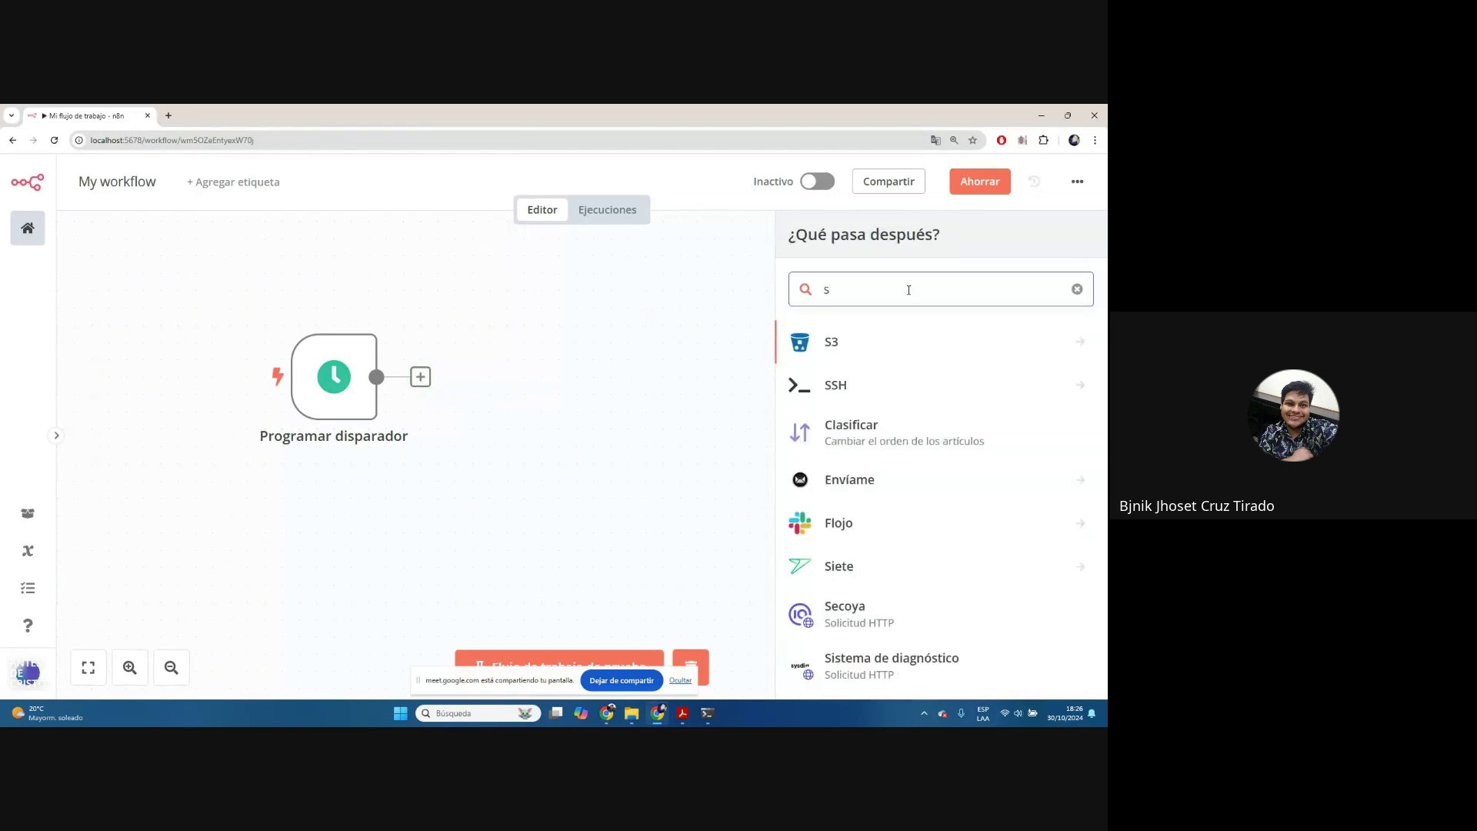
key(BackSpace)
text(oogle)
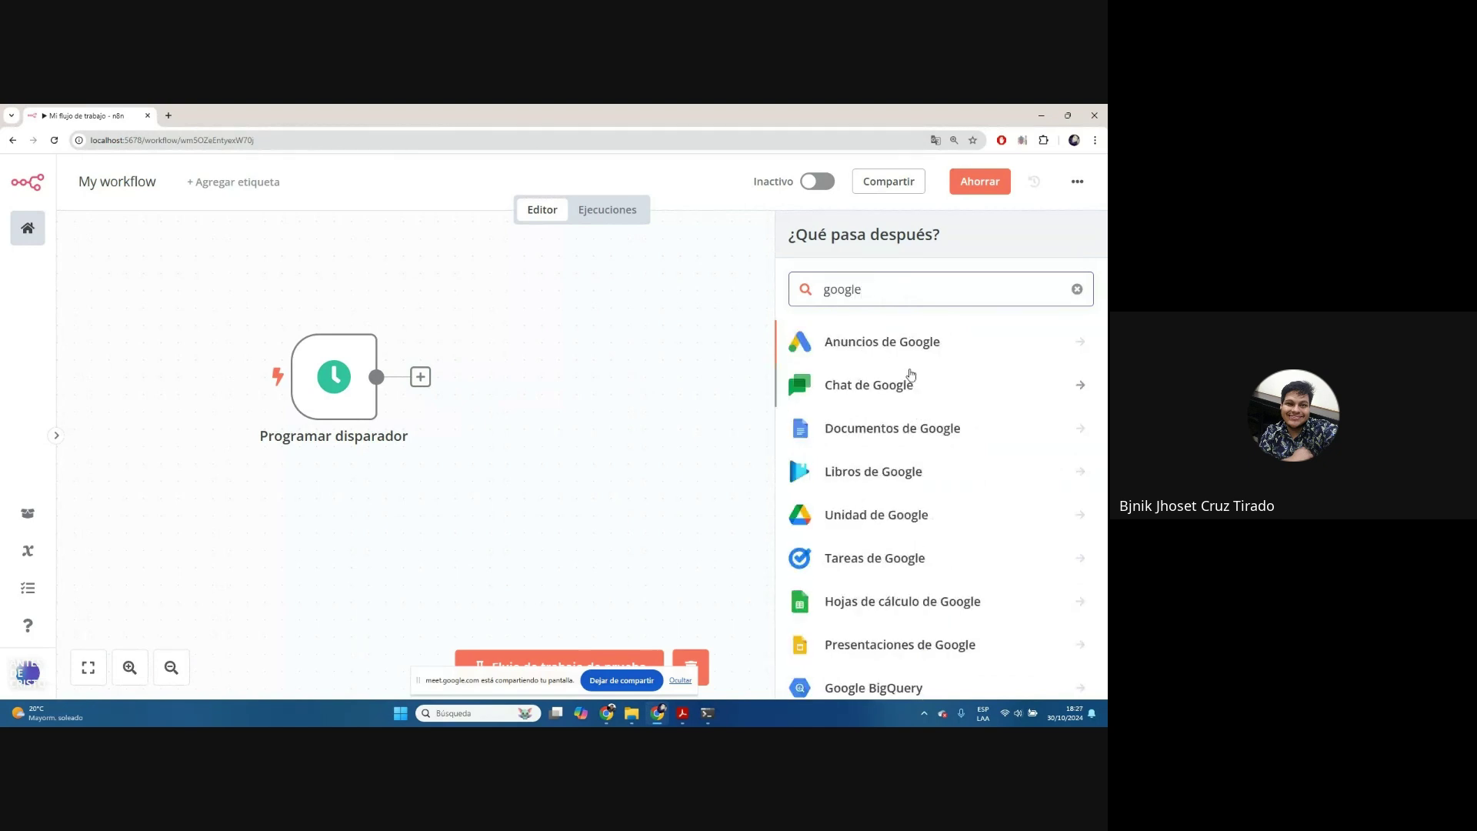
scroll(923, 416, down, 2)
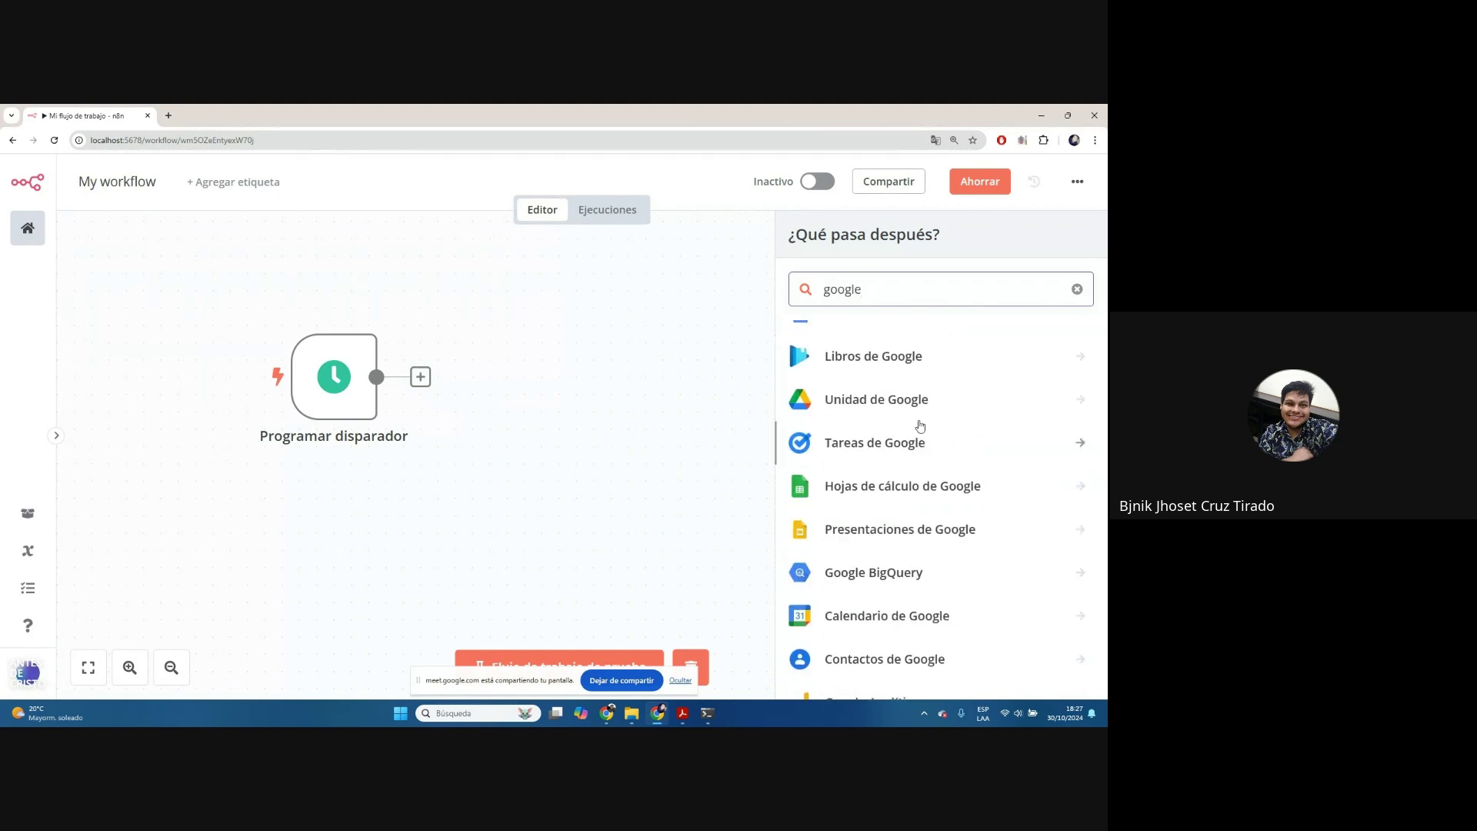
scroll(921, 432, down, 2)
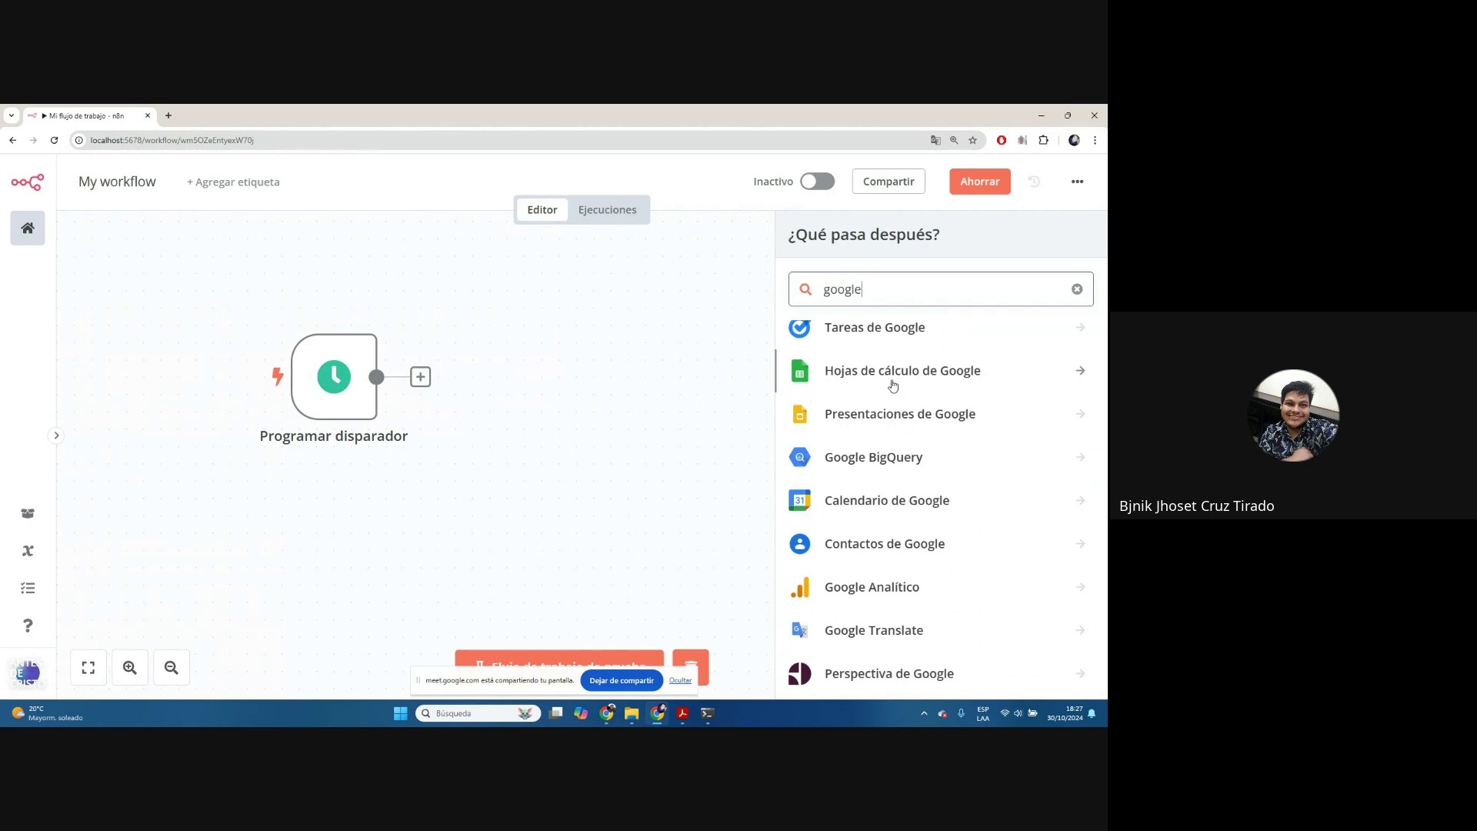
click(893, 384)
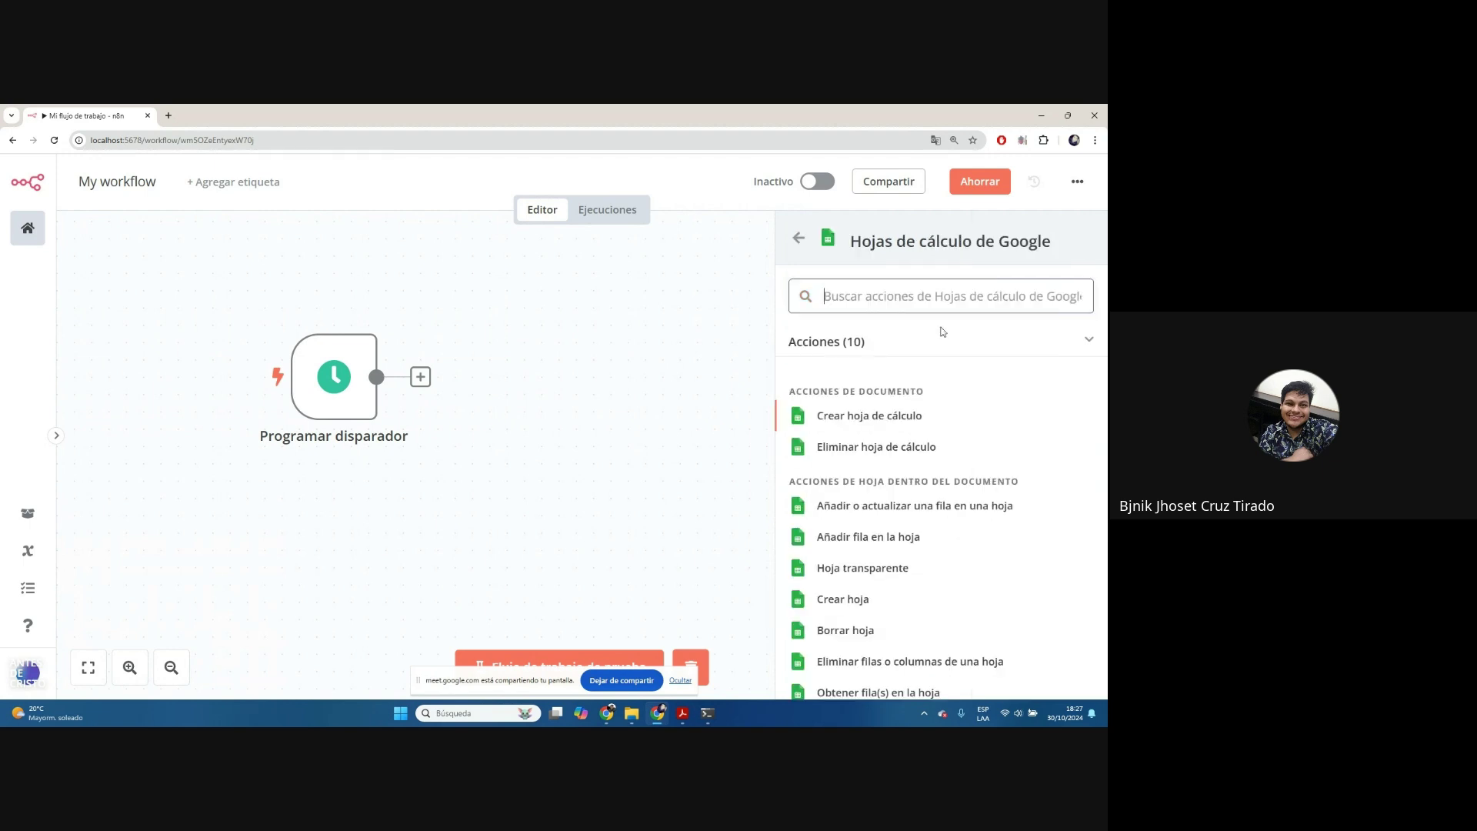
Add a Google Sheets 'Obtener fila(s) en la hoja' node and open a new Chrome tab
scroll(988, 428, down, 1)
scroll(988, 428, up, 2)
scroll(962, 461, down, 2)
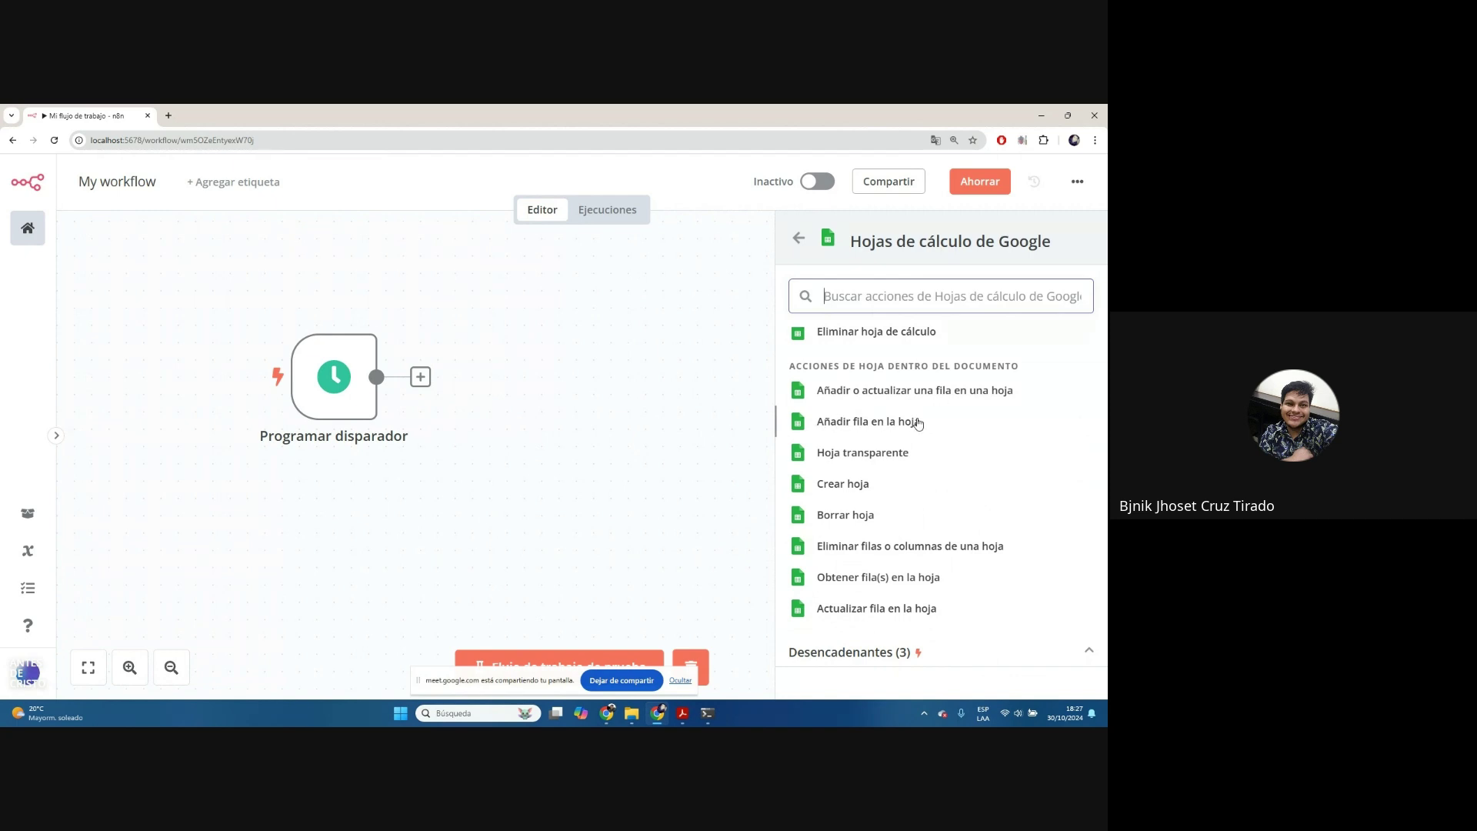
scroll(893, 454, down, 1)
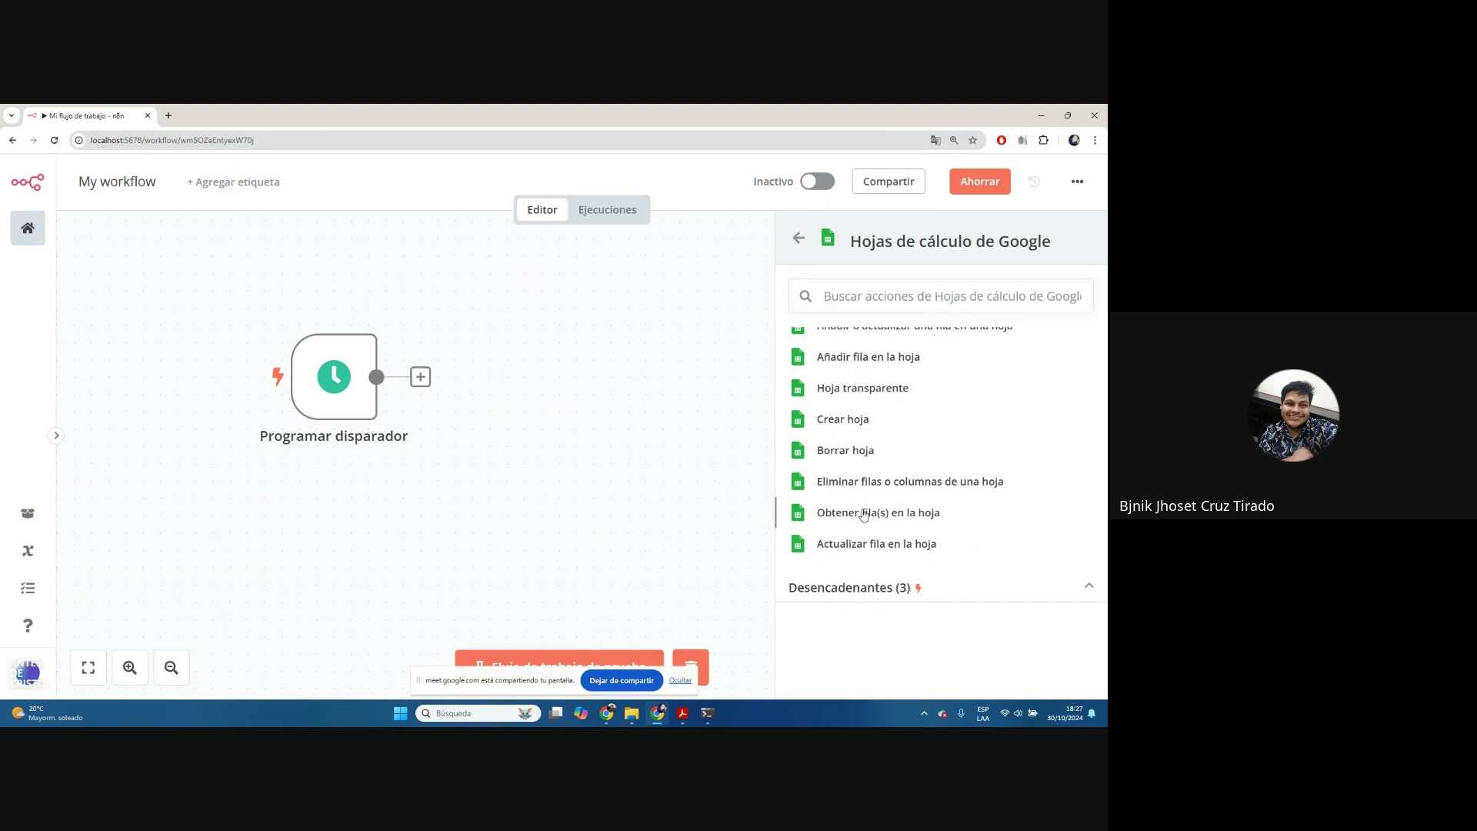
click(863, 513)
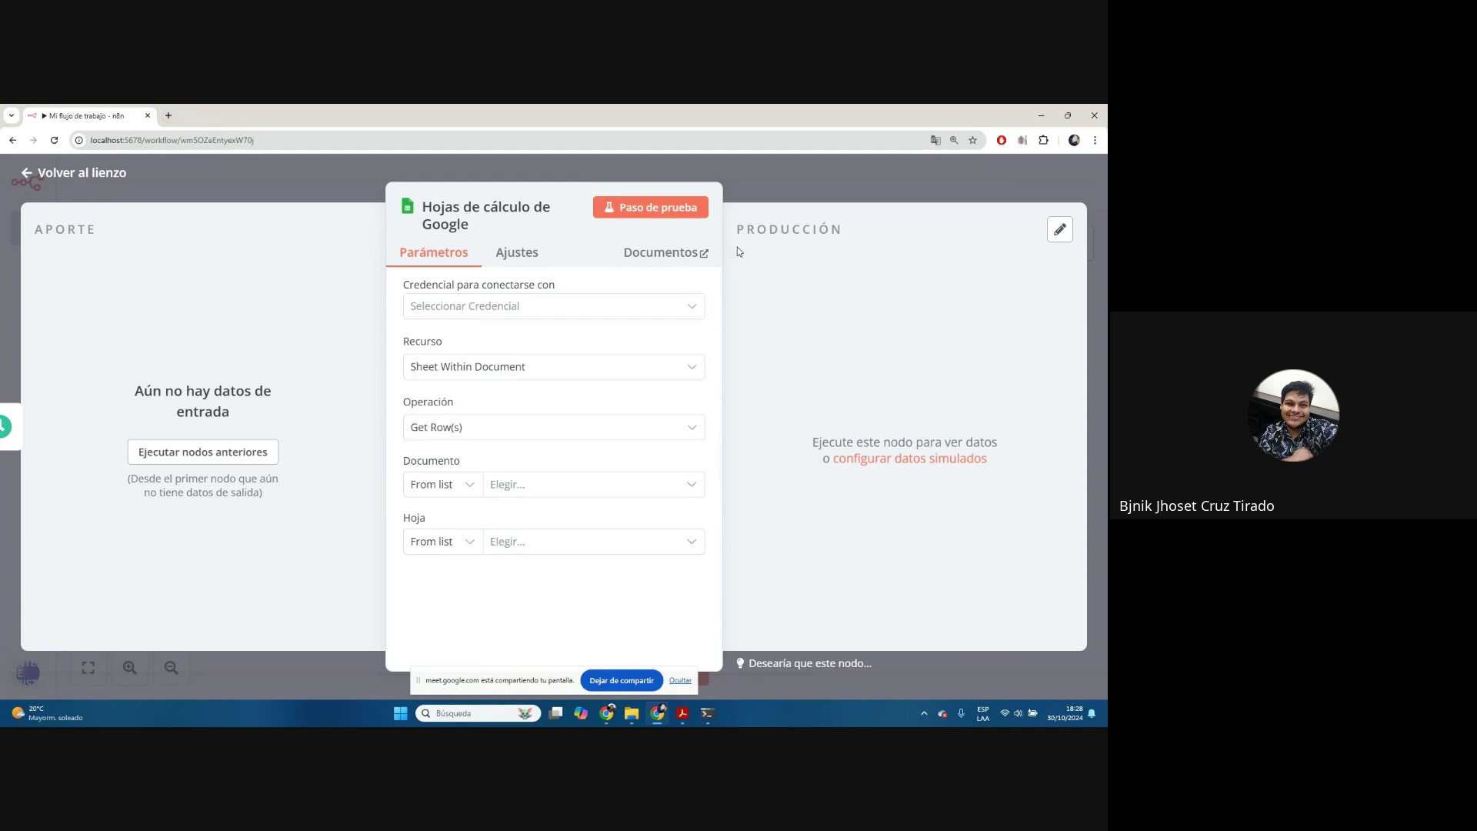
click(169, 115)
Load the APIs and Services dashboard for project 'n8n pruba' via console.cloud.google.com
text(con)
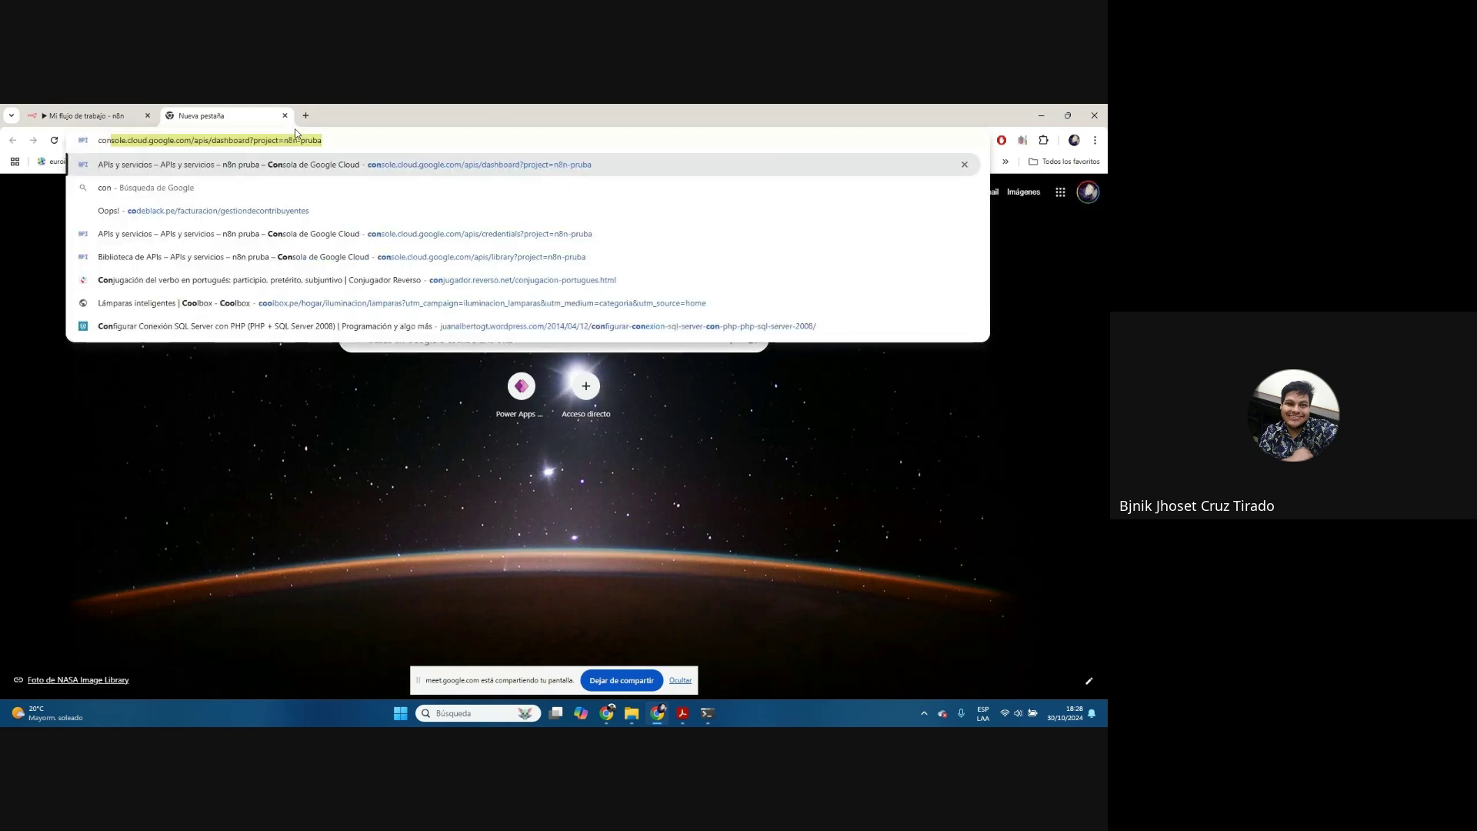
key(Right)
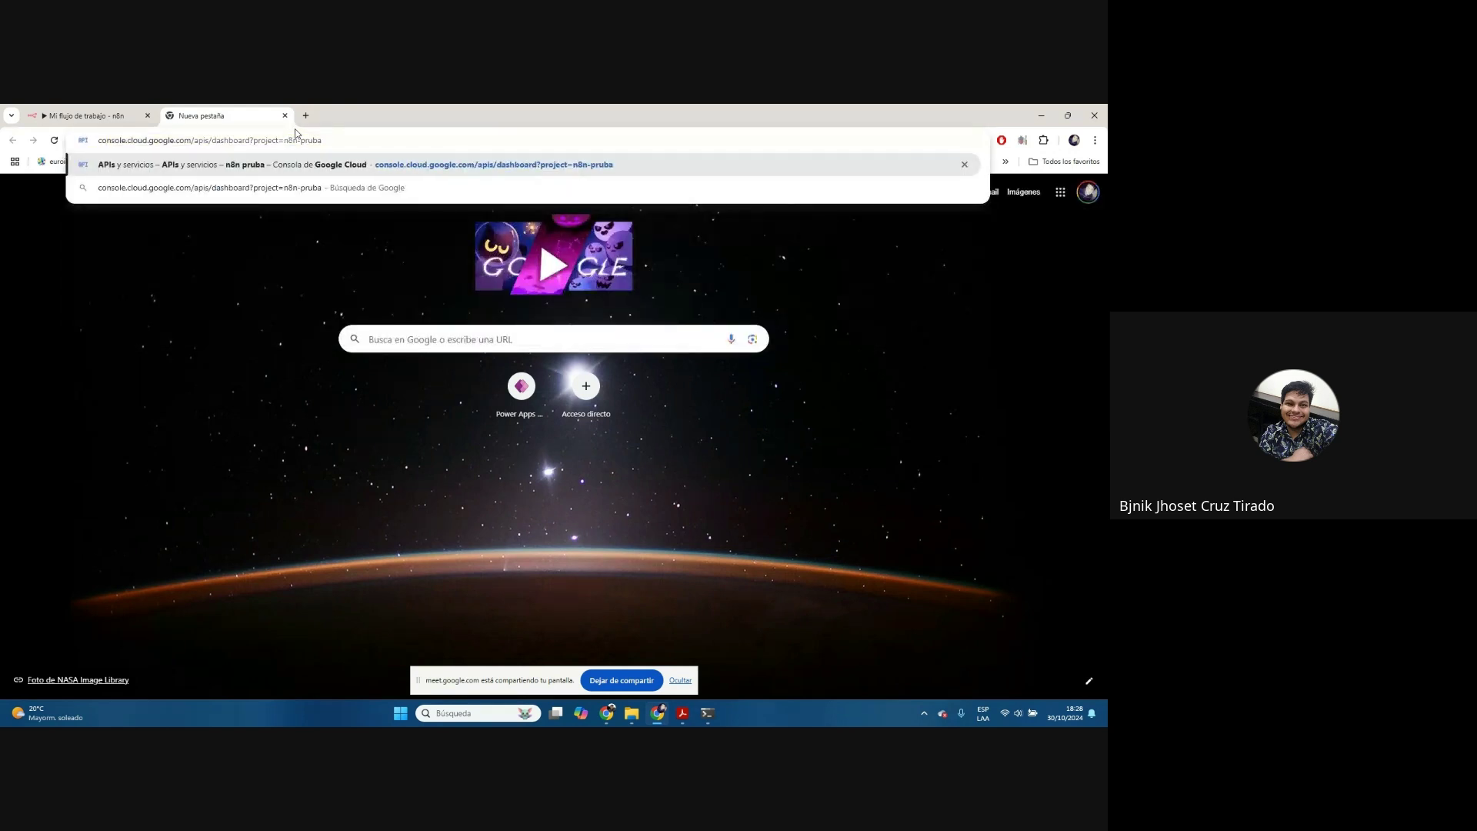
drag(323, 140, 250, 140)
key(BackSpace)
key(Return)
click(286, 140)
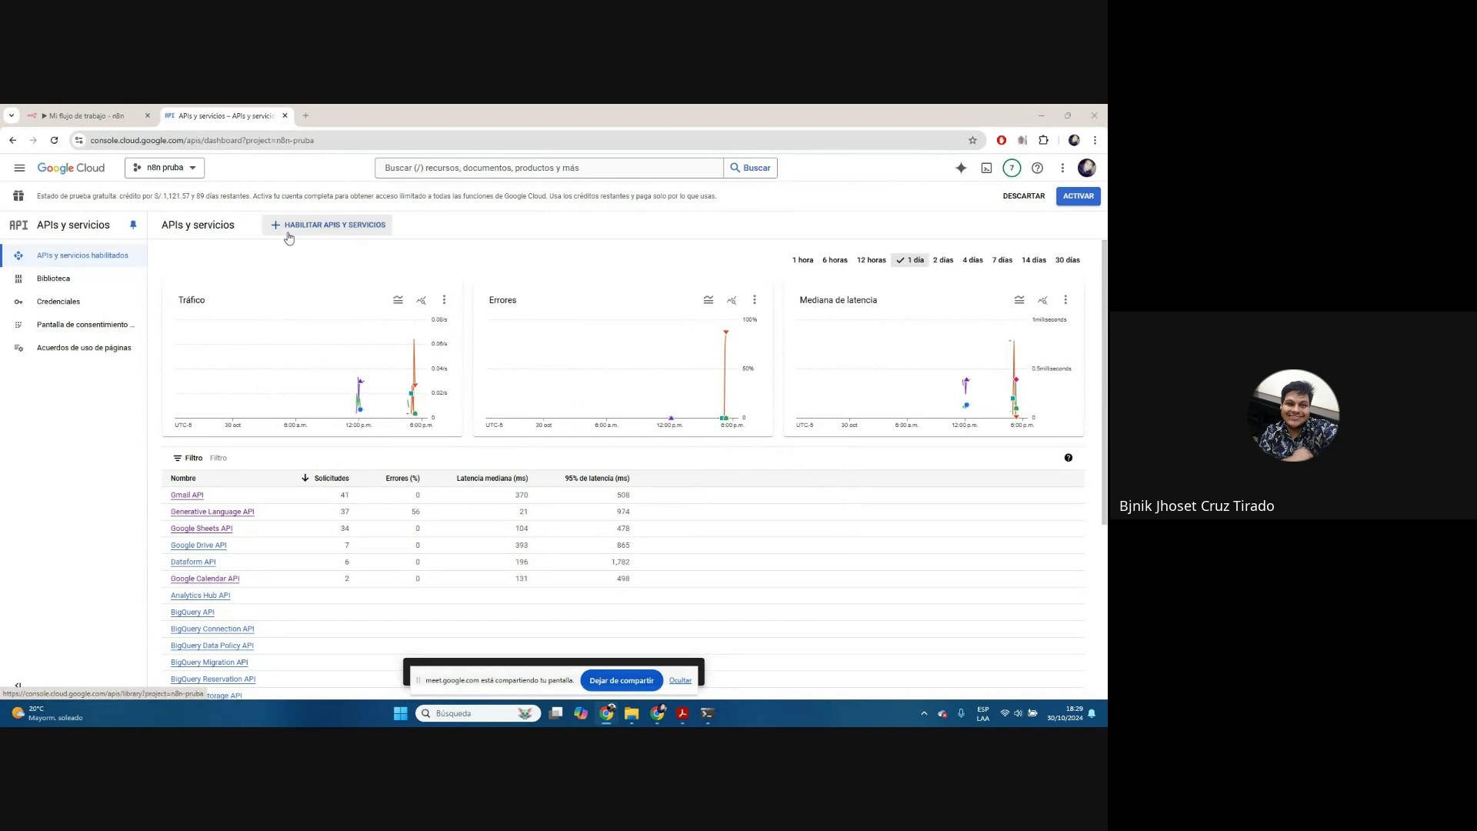
Go to the console.cloud.google.com welcome page and highlight the 0 of PEN1,122 credits-used line
drag(187, 140, 385, 135)
key(BackSpace)
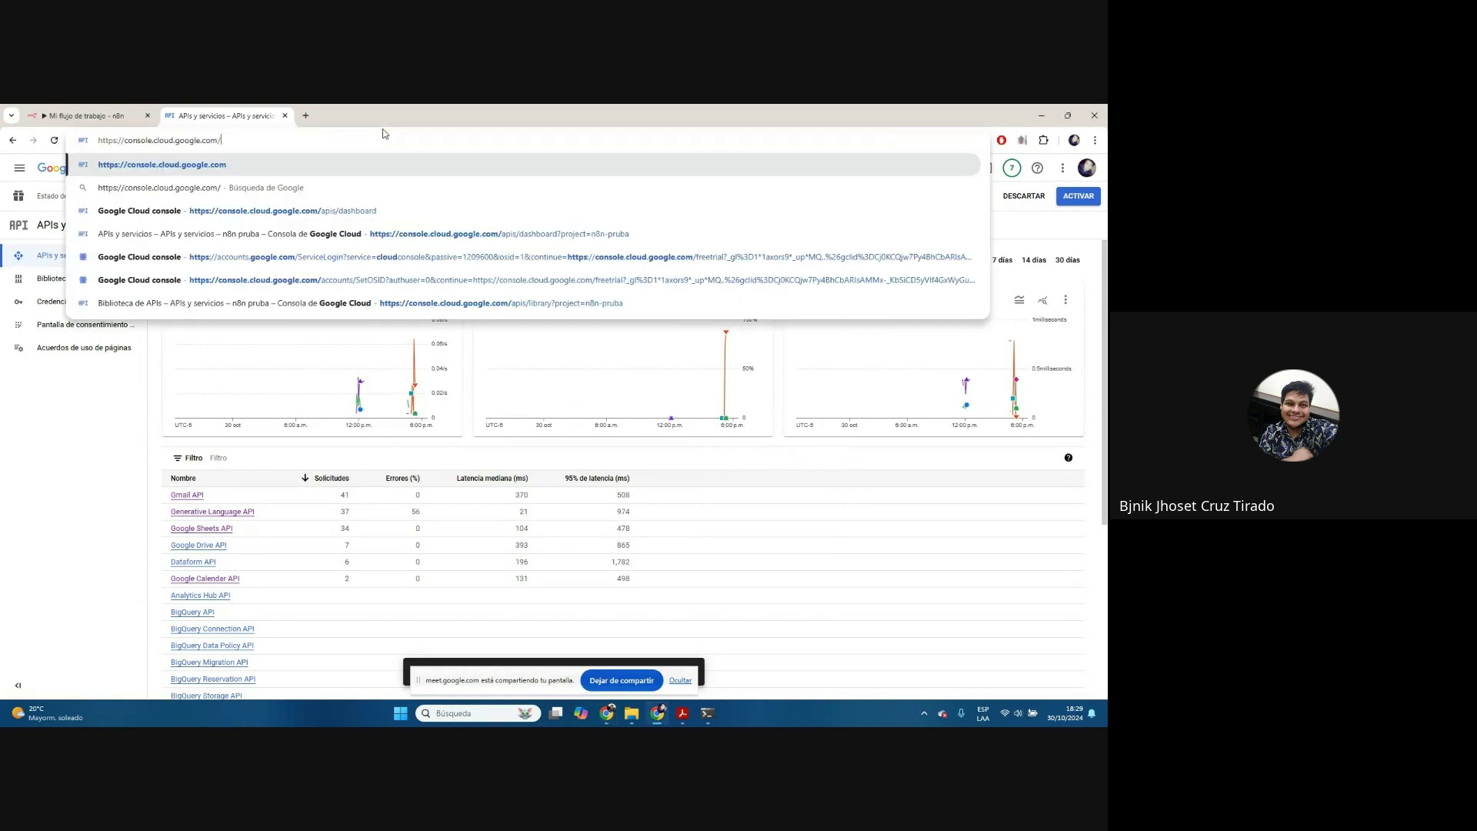
key(Return)
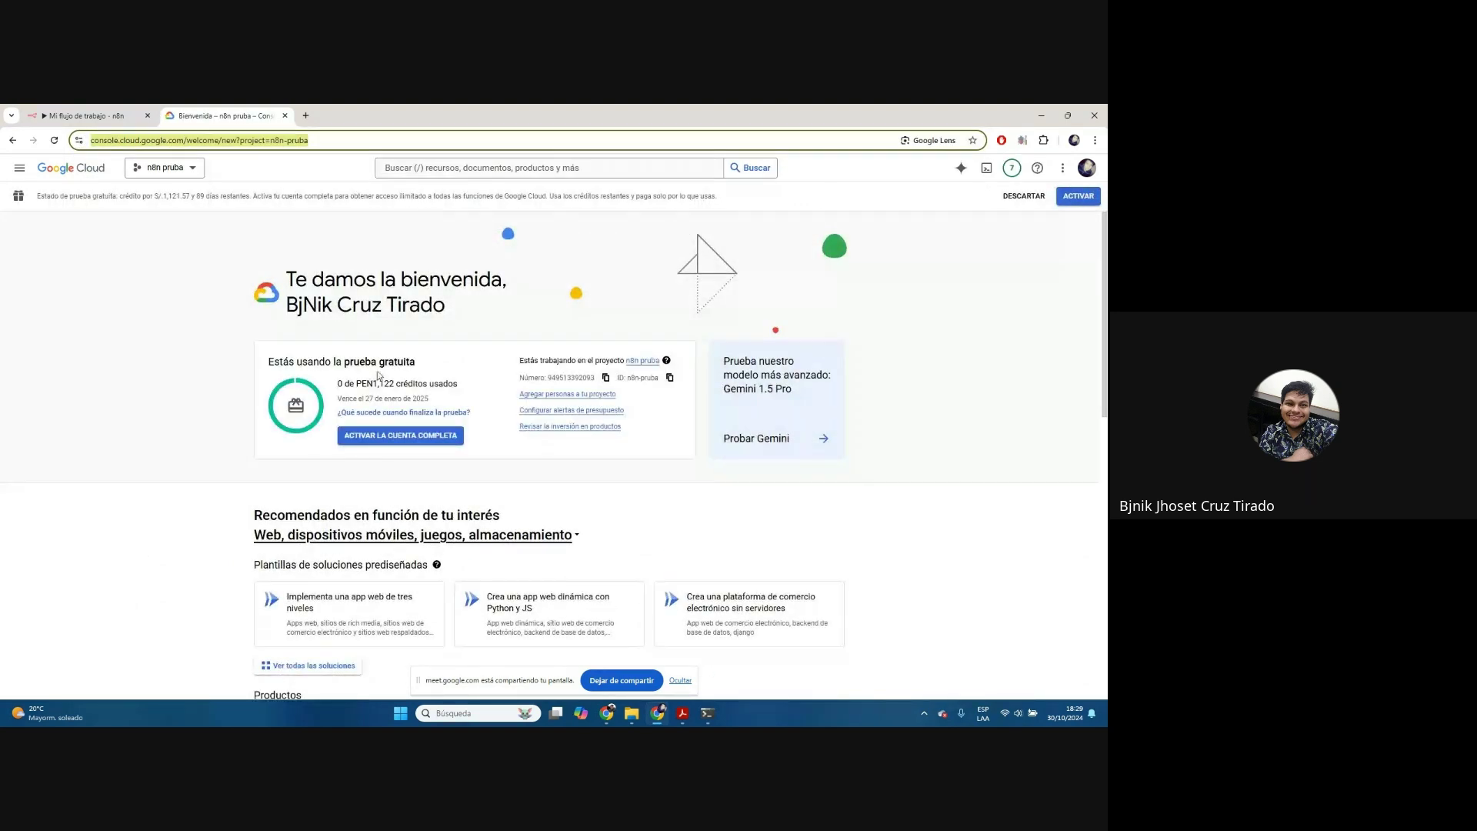
drag(337, 384, 466, 385)
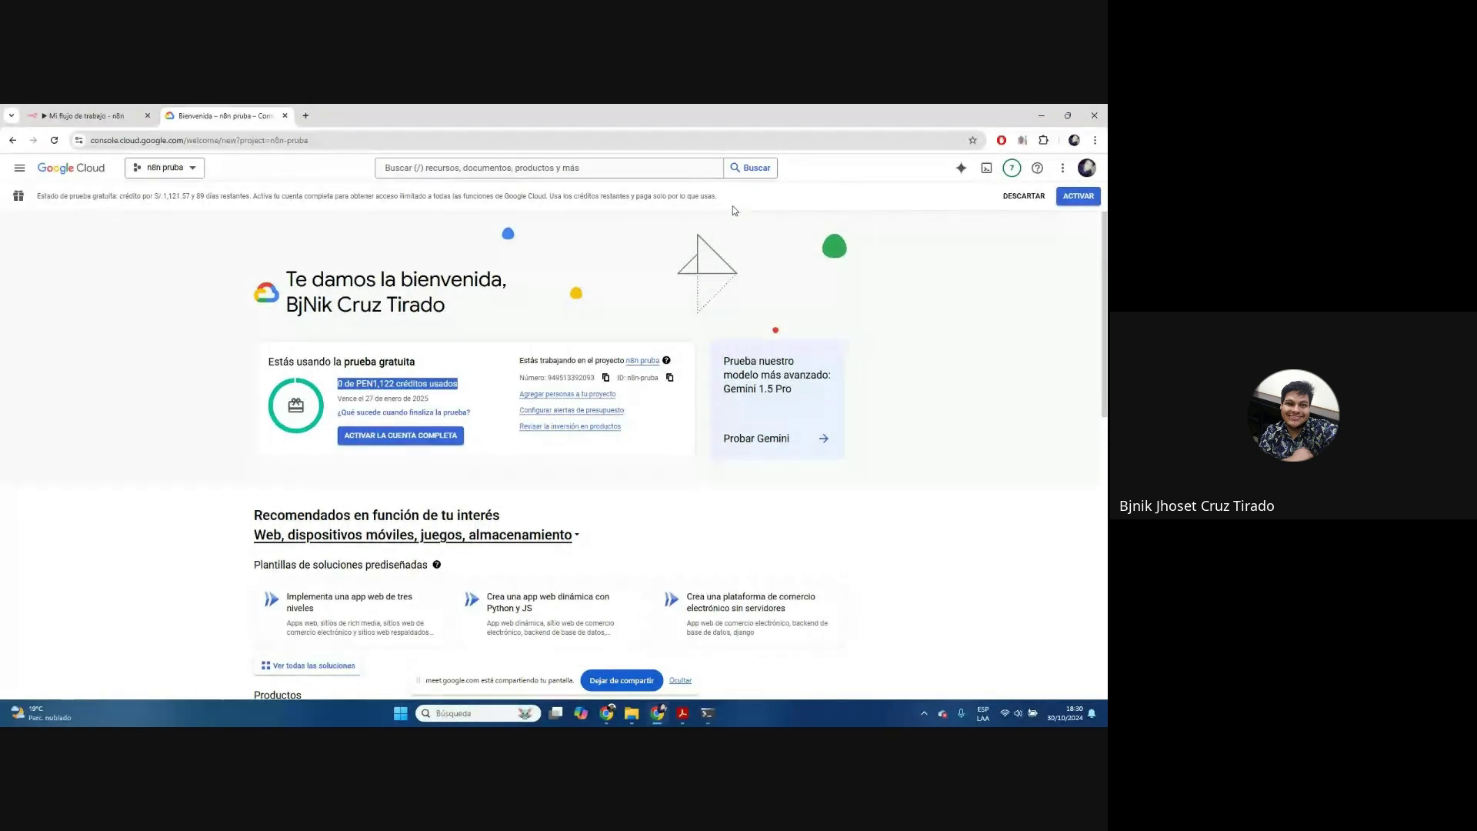
Show the Google Cloud project picker listing the available projects
click(192, 170)
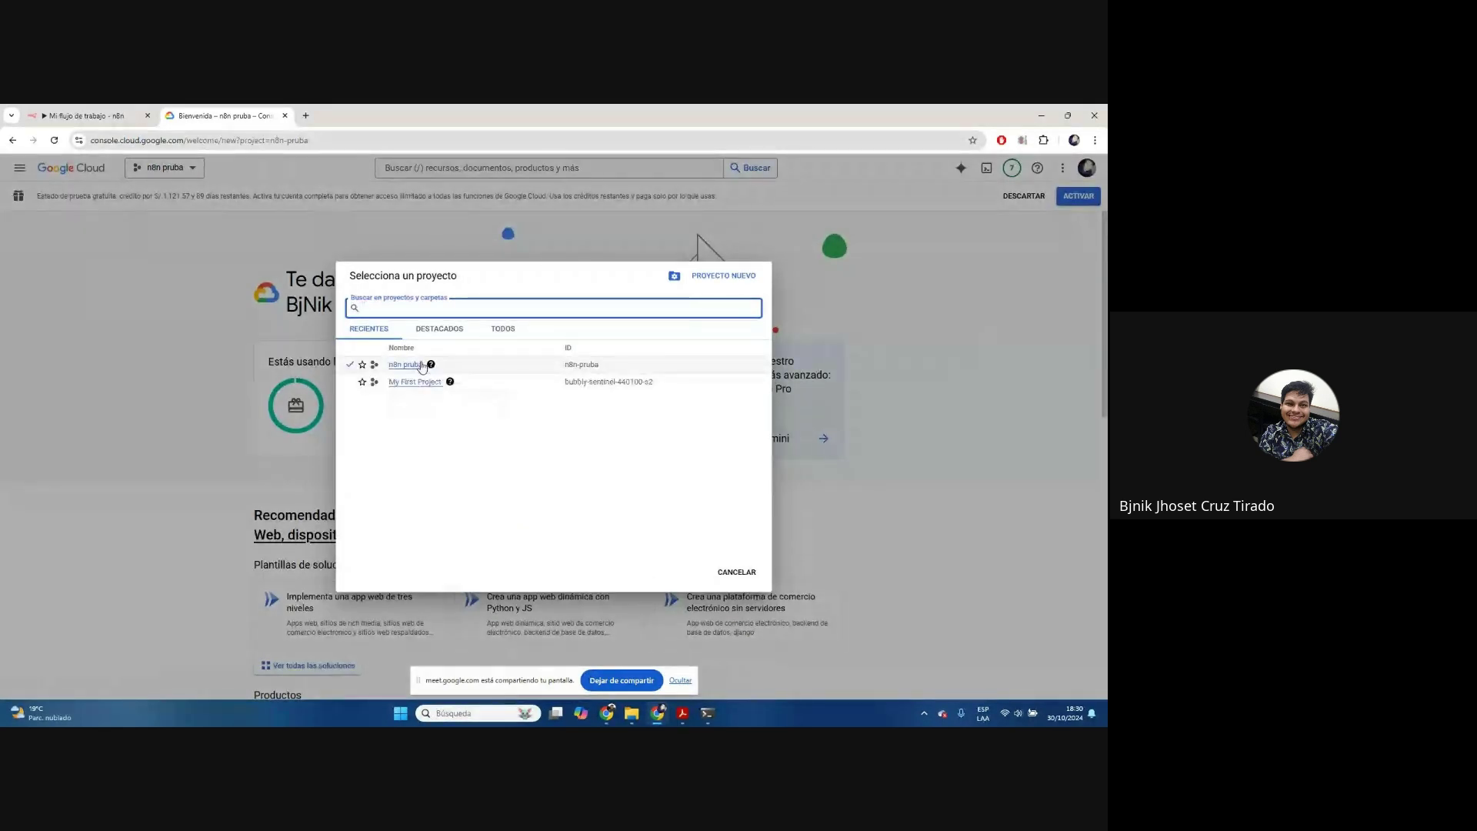
mouse_move(432, 365)
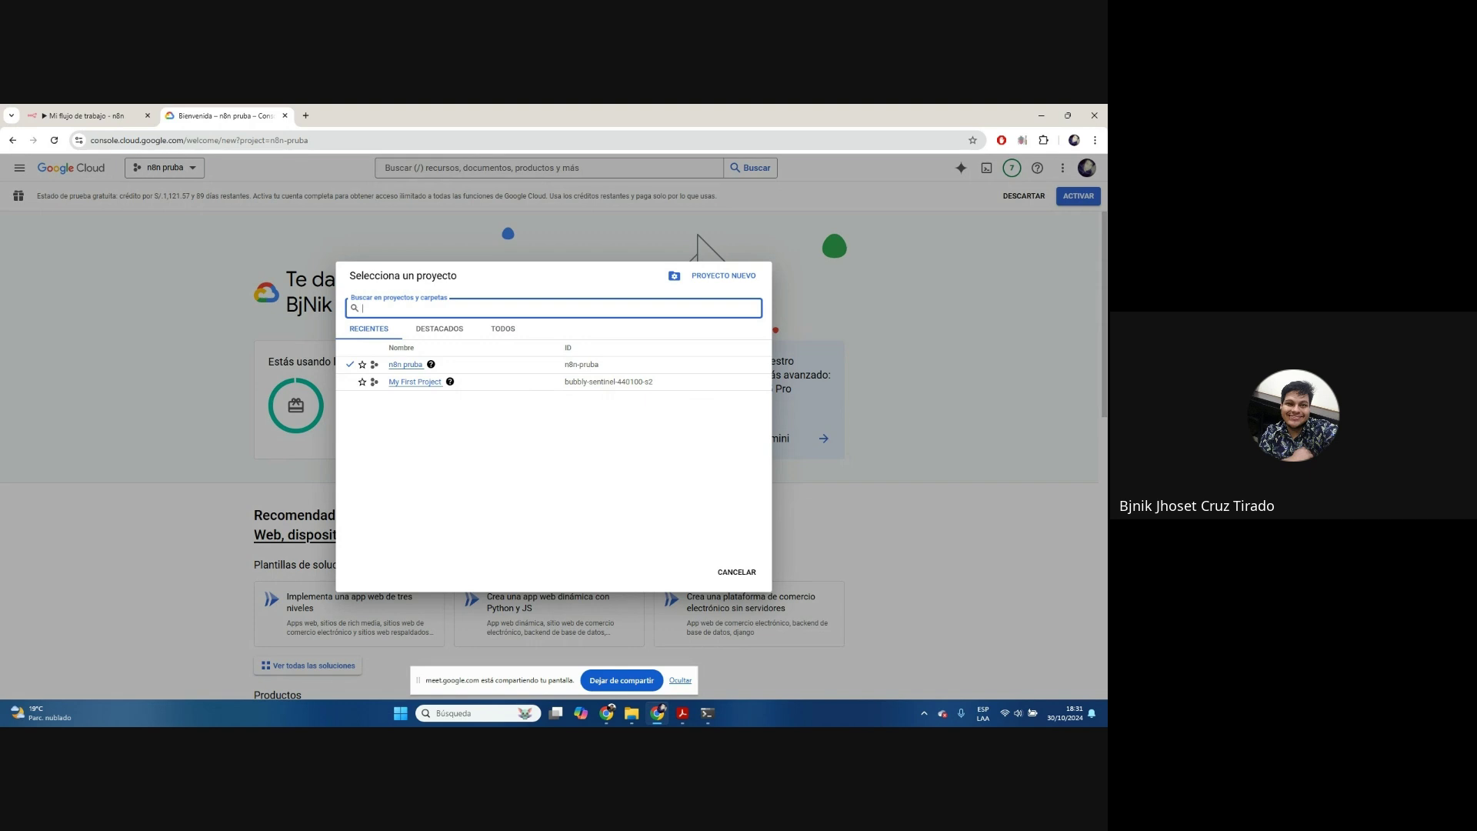
key(alt+Tab)
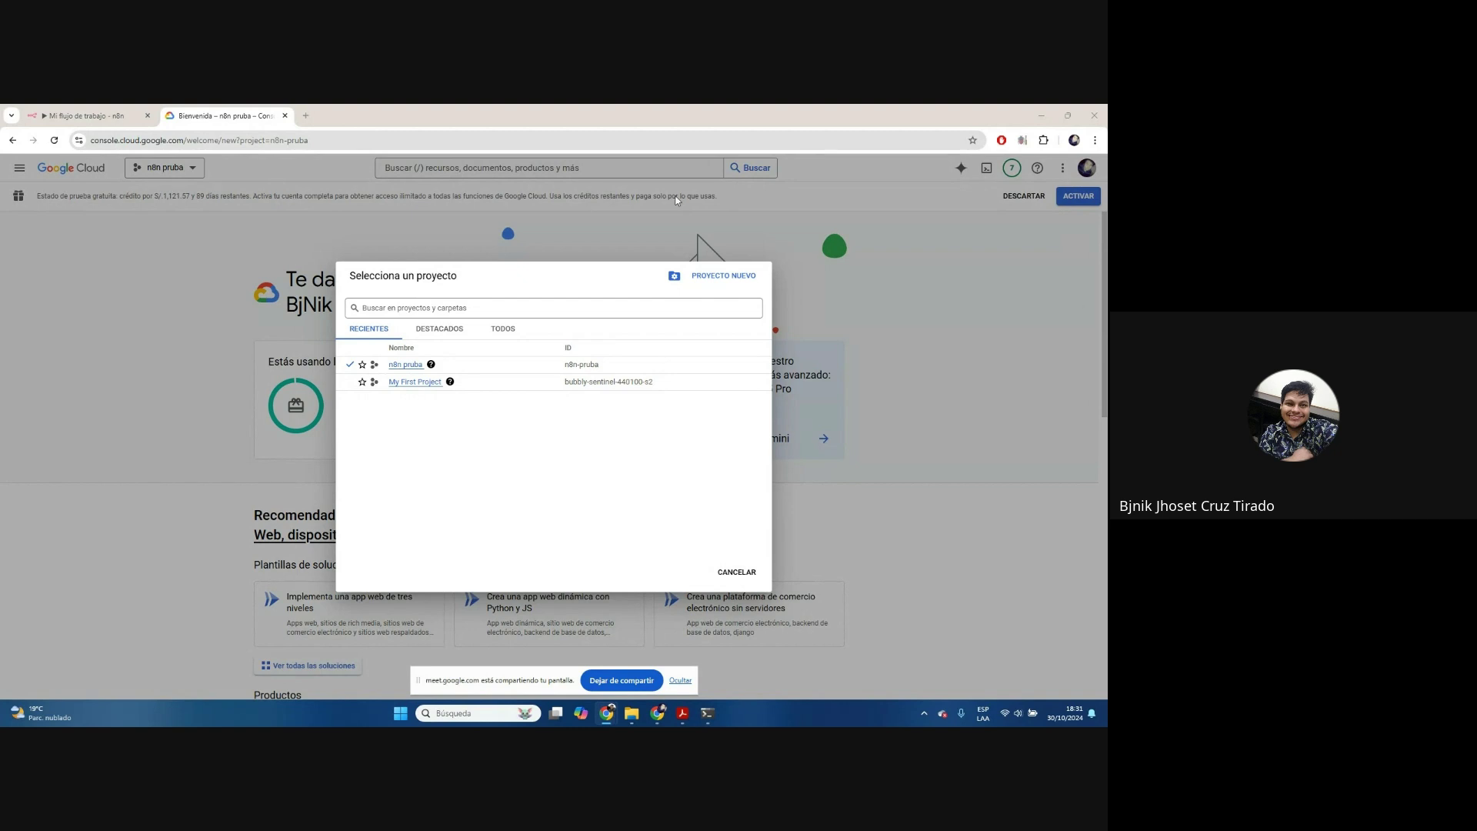
Copy the console page address and open a new Chrome incognito window
right_click(240, 141)
key(ctrl+c)
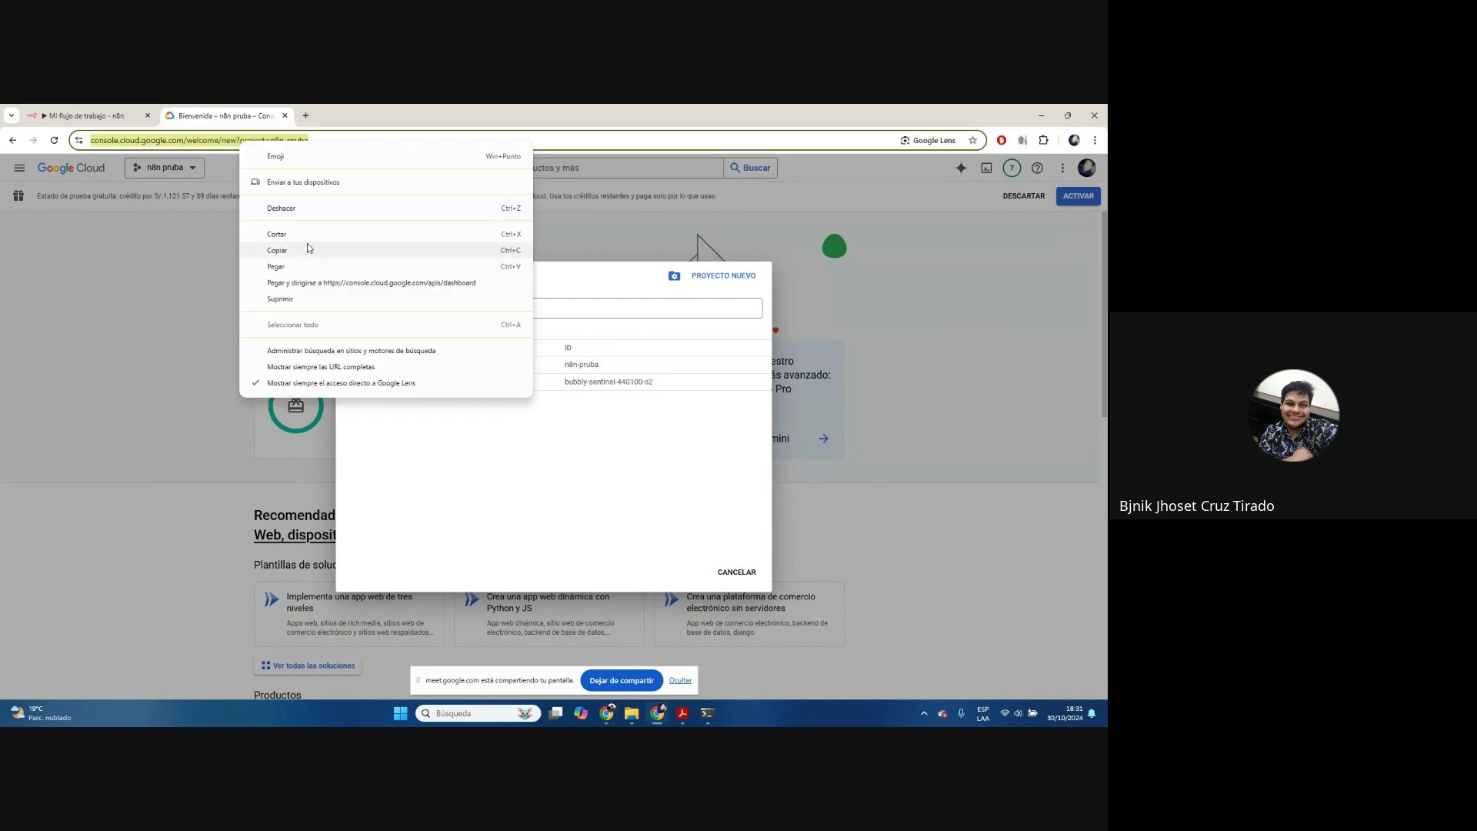
click(307, 248)
click(1094, 140)
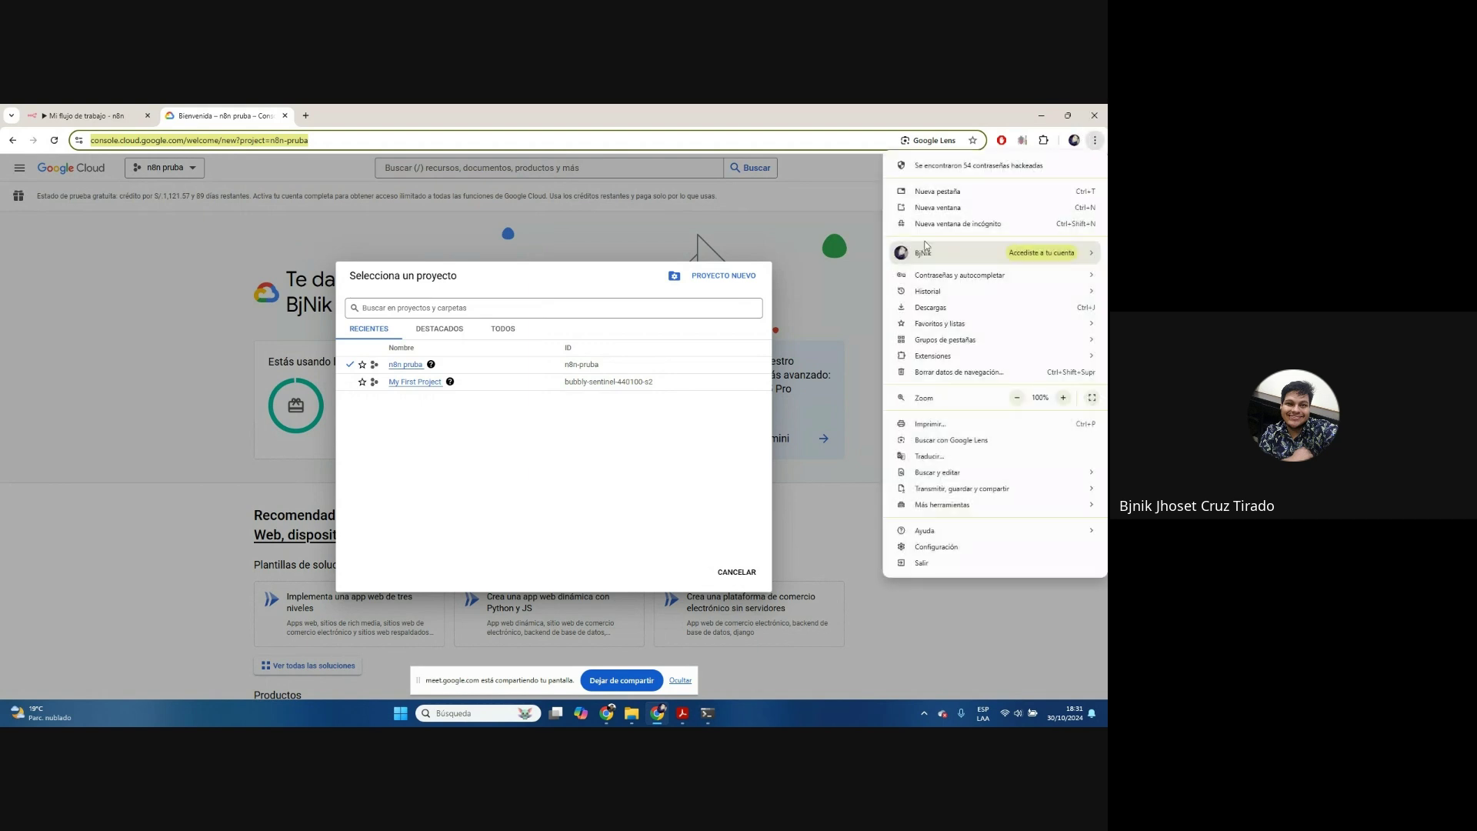
click(954, 224)
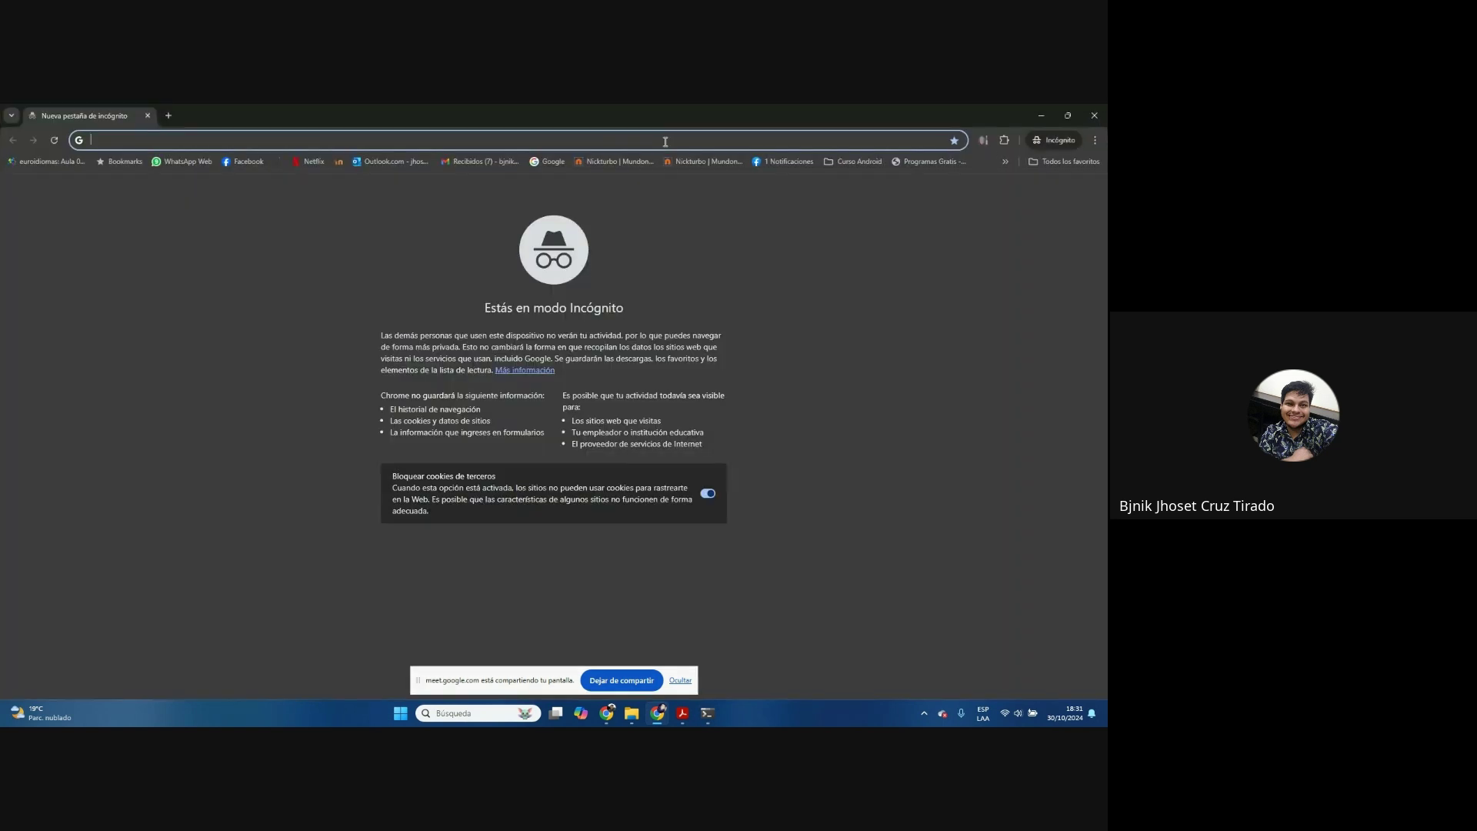
Load the copied console address in incognito, sign in with the saved account's PIN, then minimize it
key(ctrl+v)
key(Return)
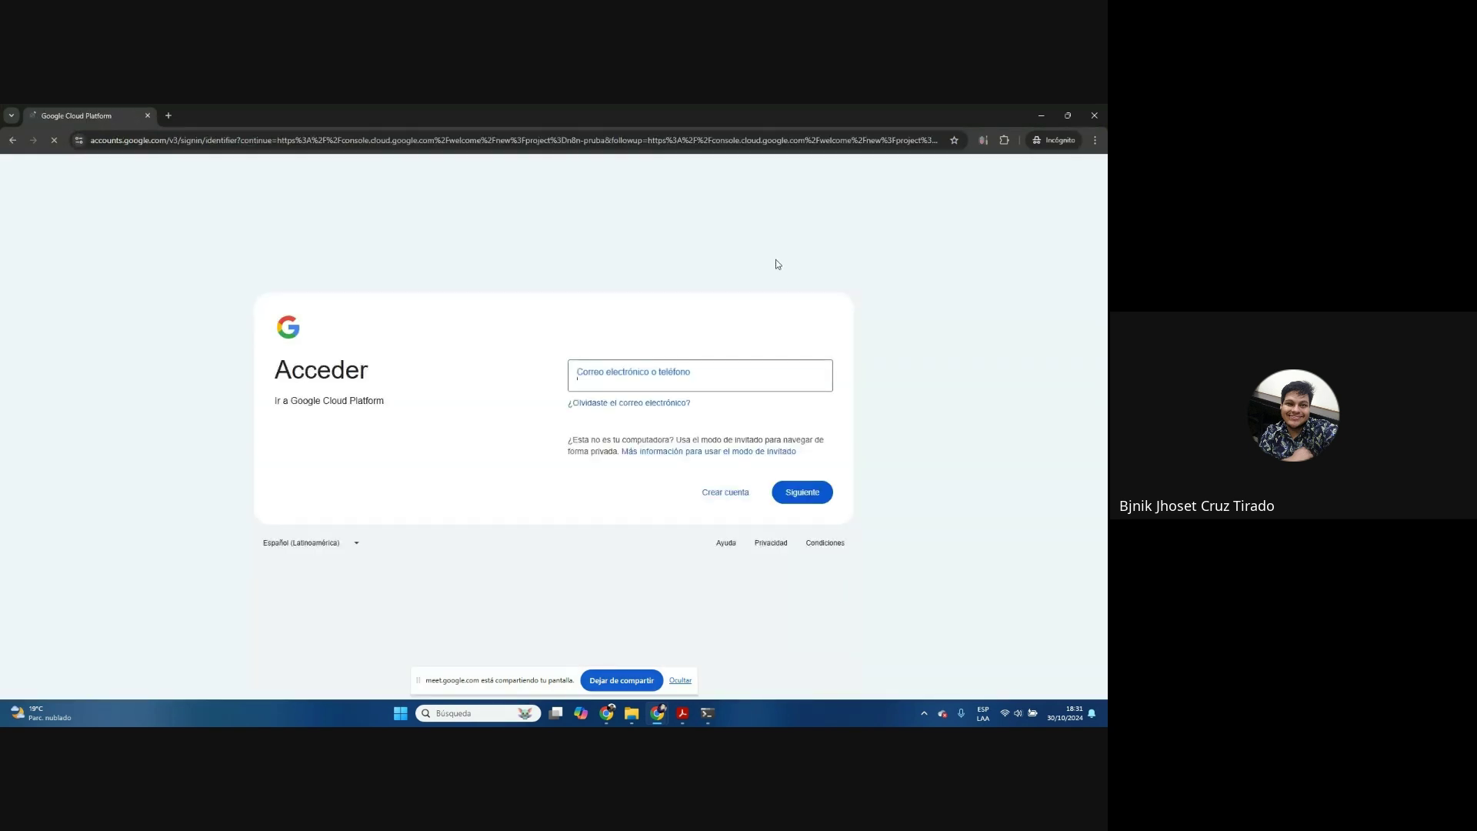
click(717, 385)
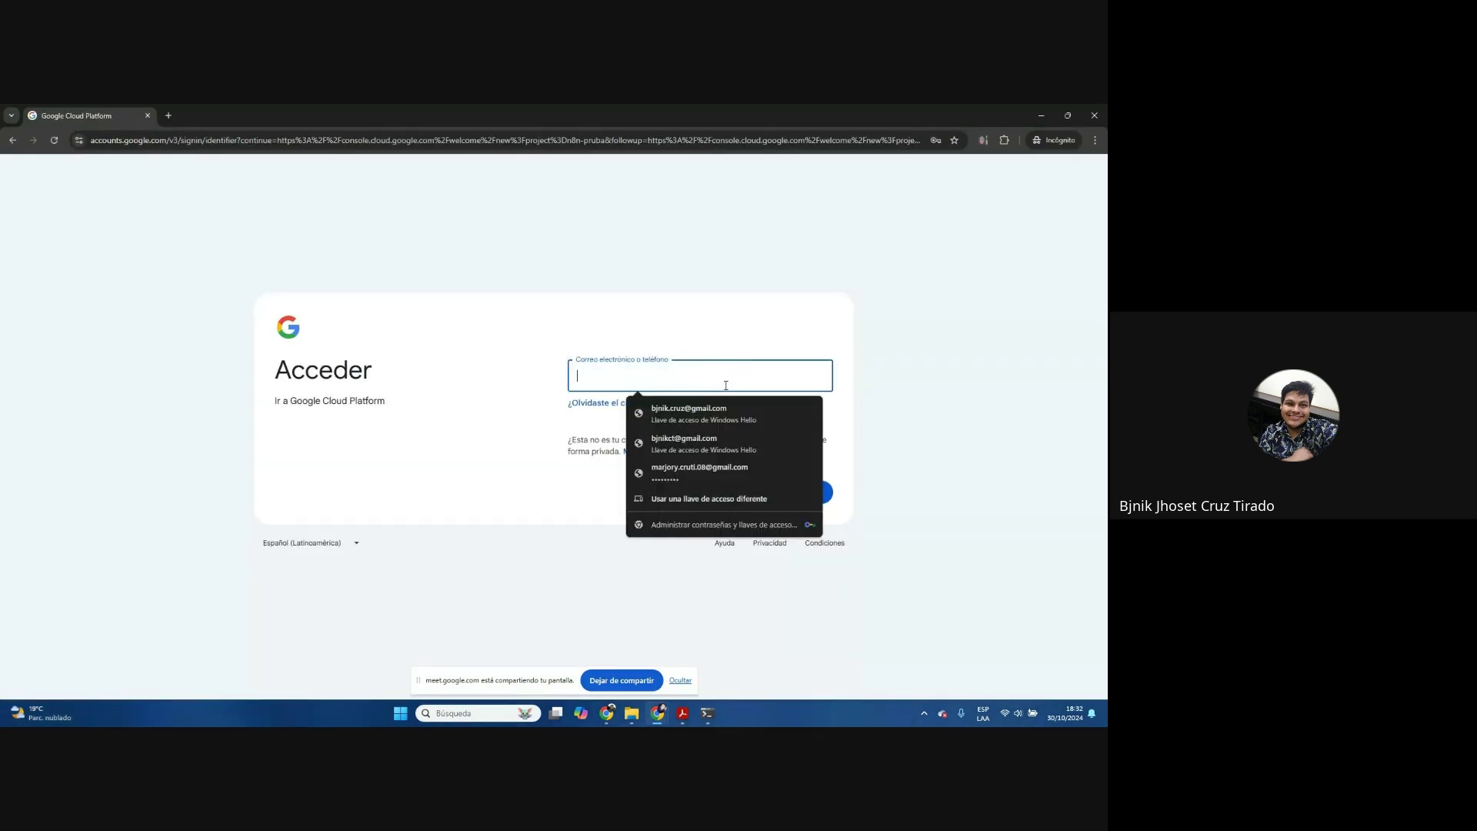
click(677, 414)
text(******)
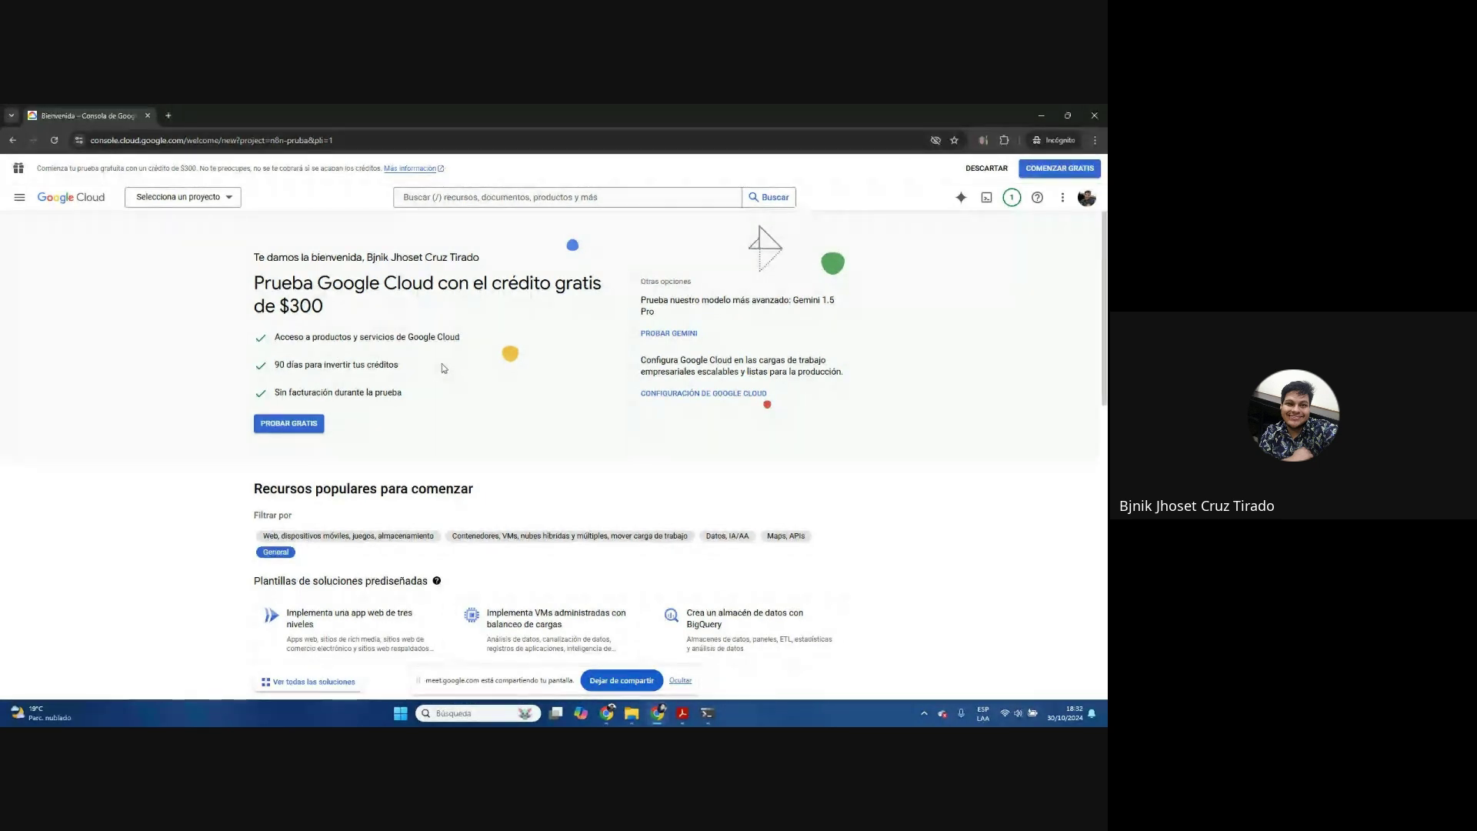
click(1044, 118)
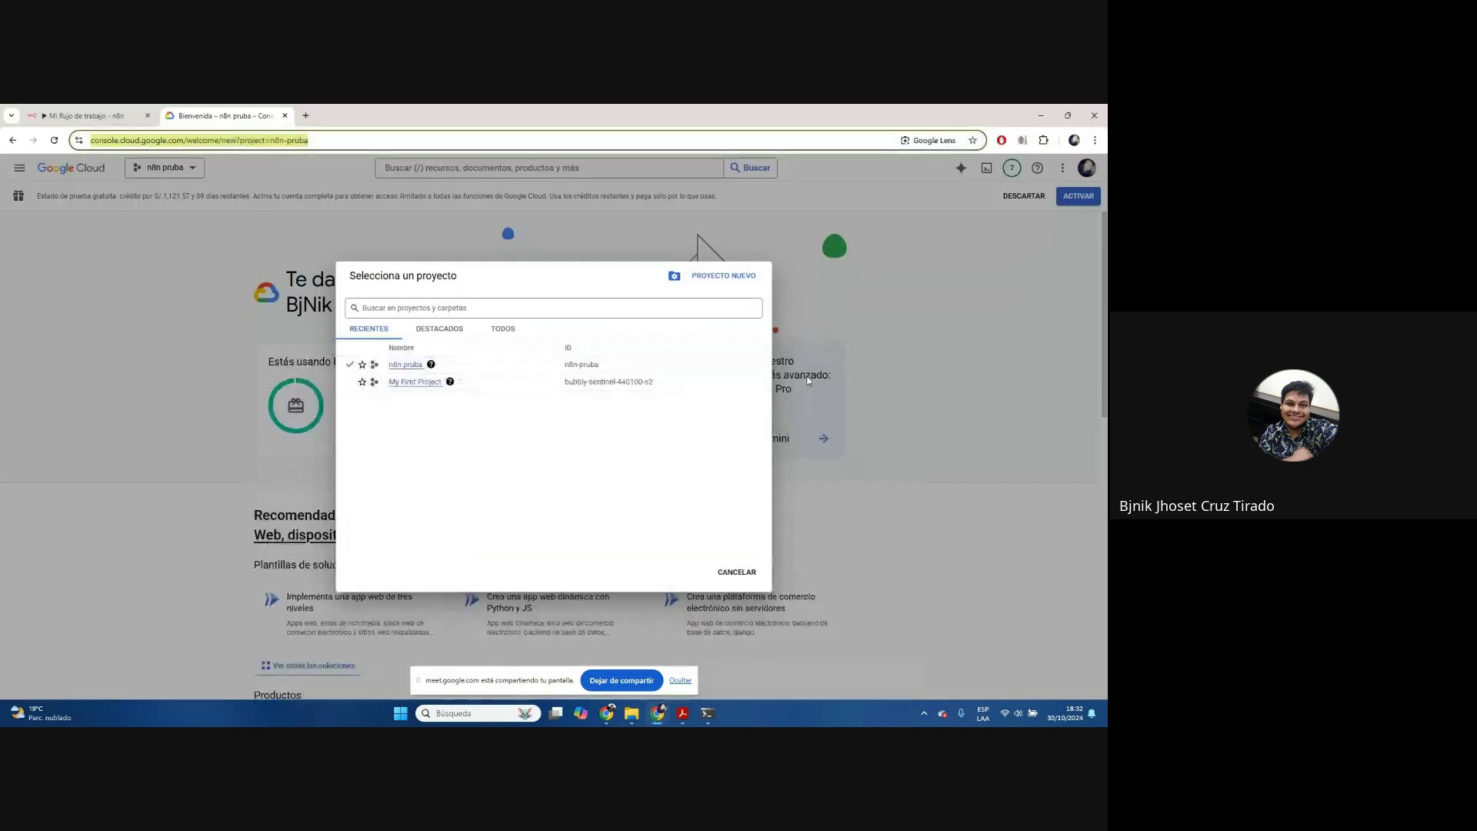
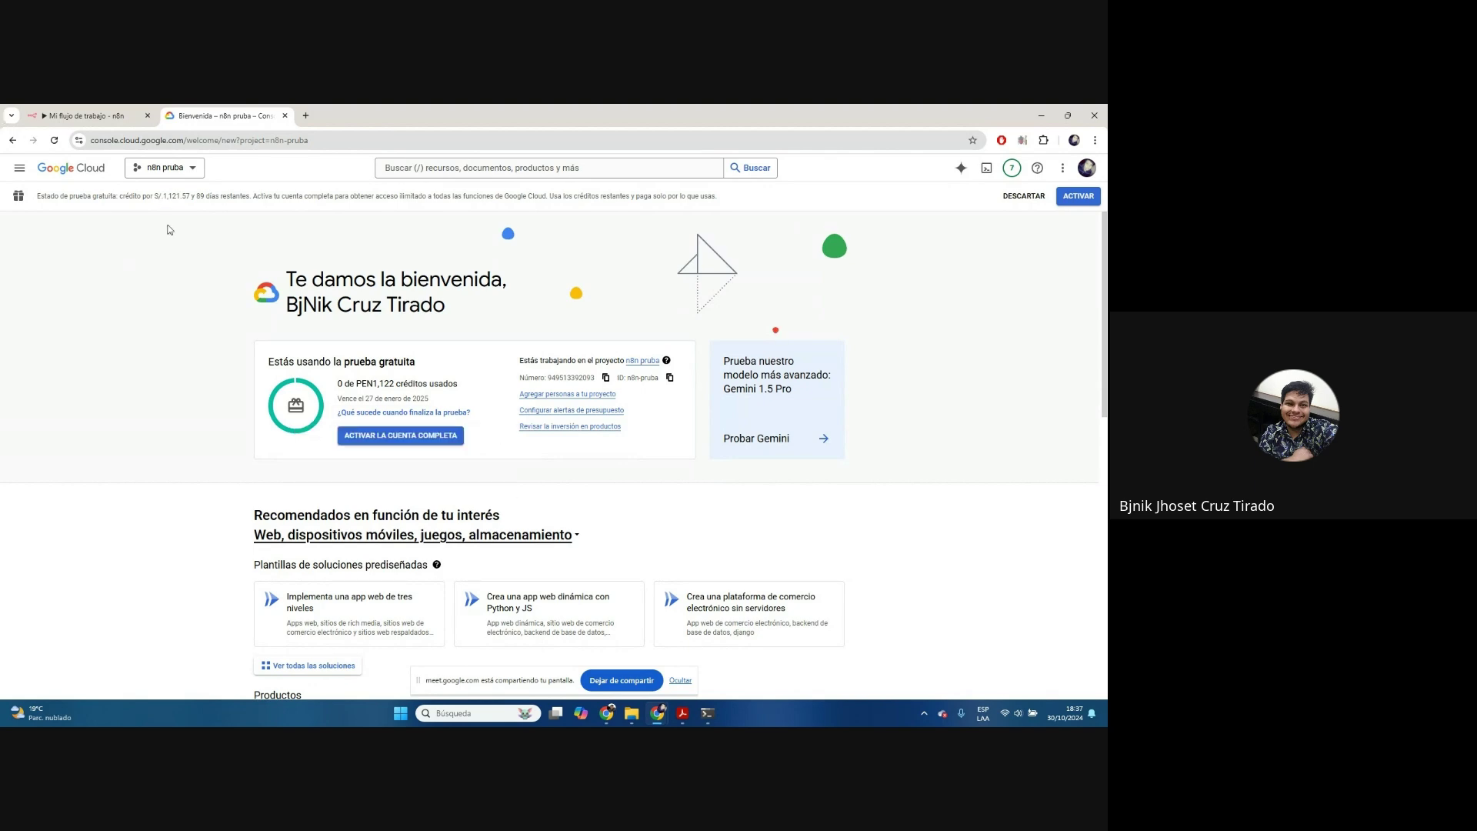
Go to APIs y servicios habilitados for the n8n pruba project from the navigation menu
key(ctrl+plus)
key(ctrl+plus)
key(ctrl+plus)
key(ctrl+plus)
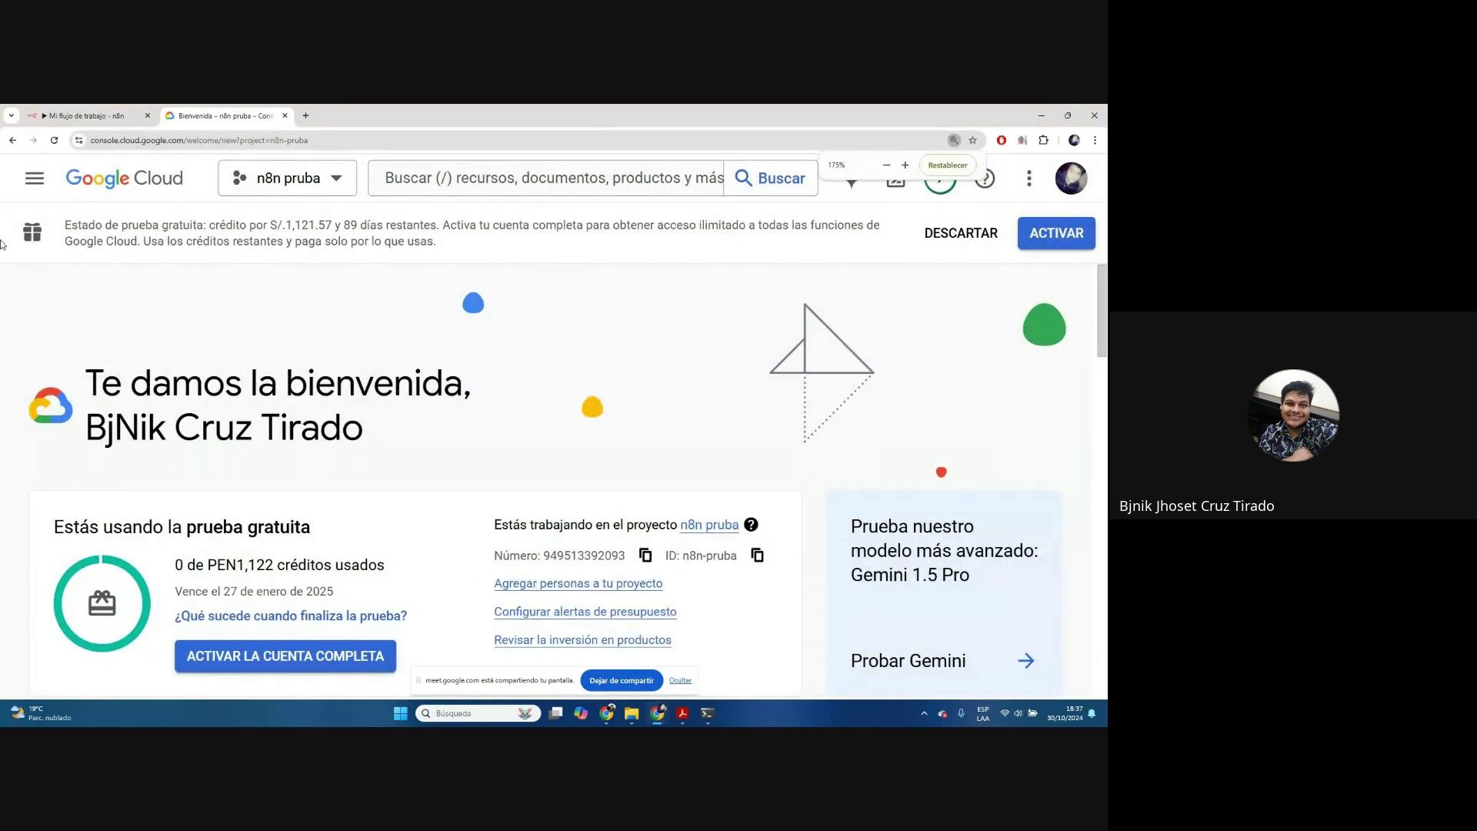
click(23, 179)
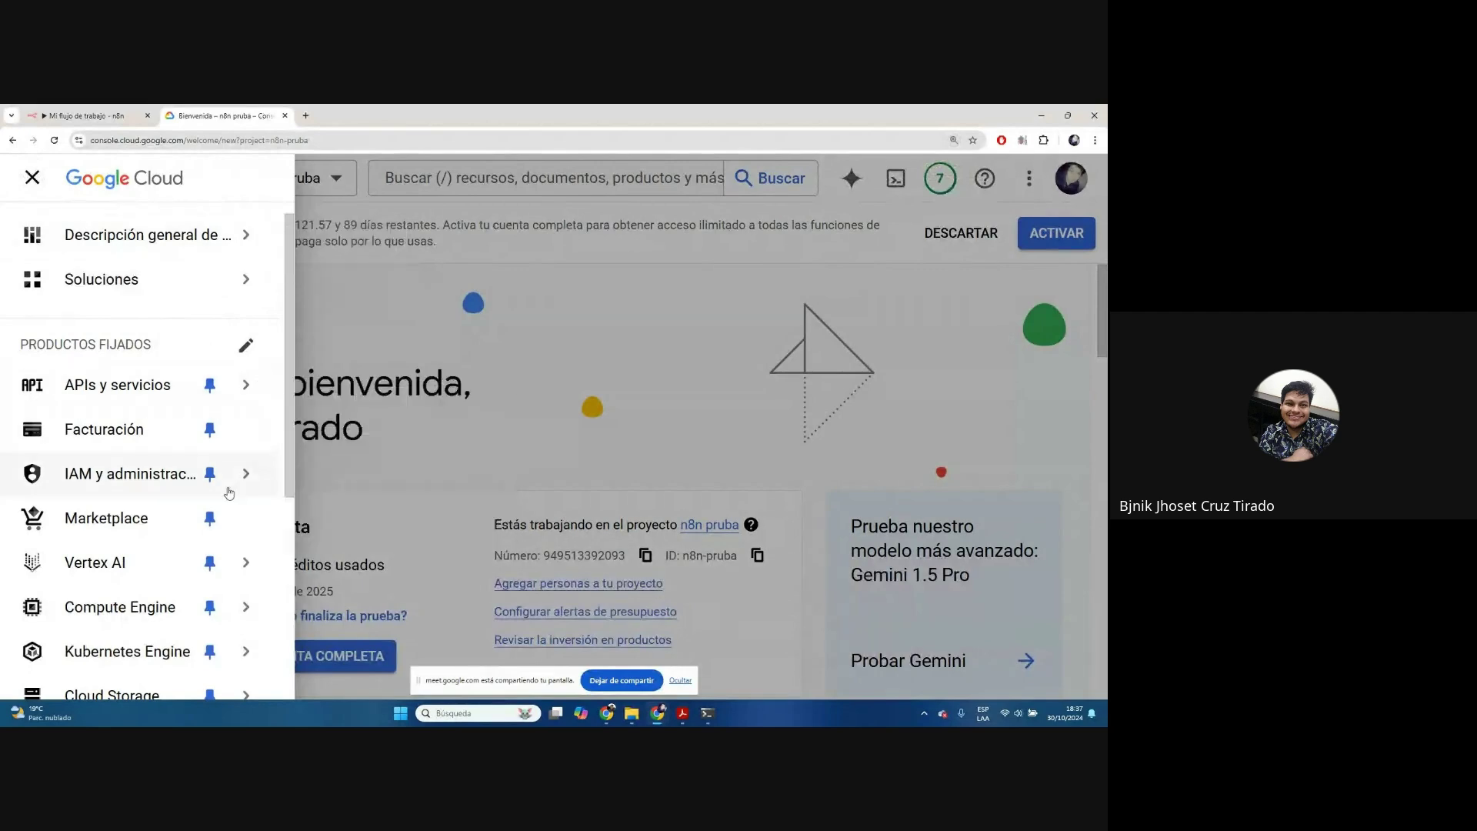
mouse_move(212, 385)
key(ctrl+minus)
key(ctrl+minus)
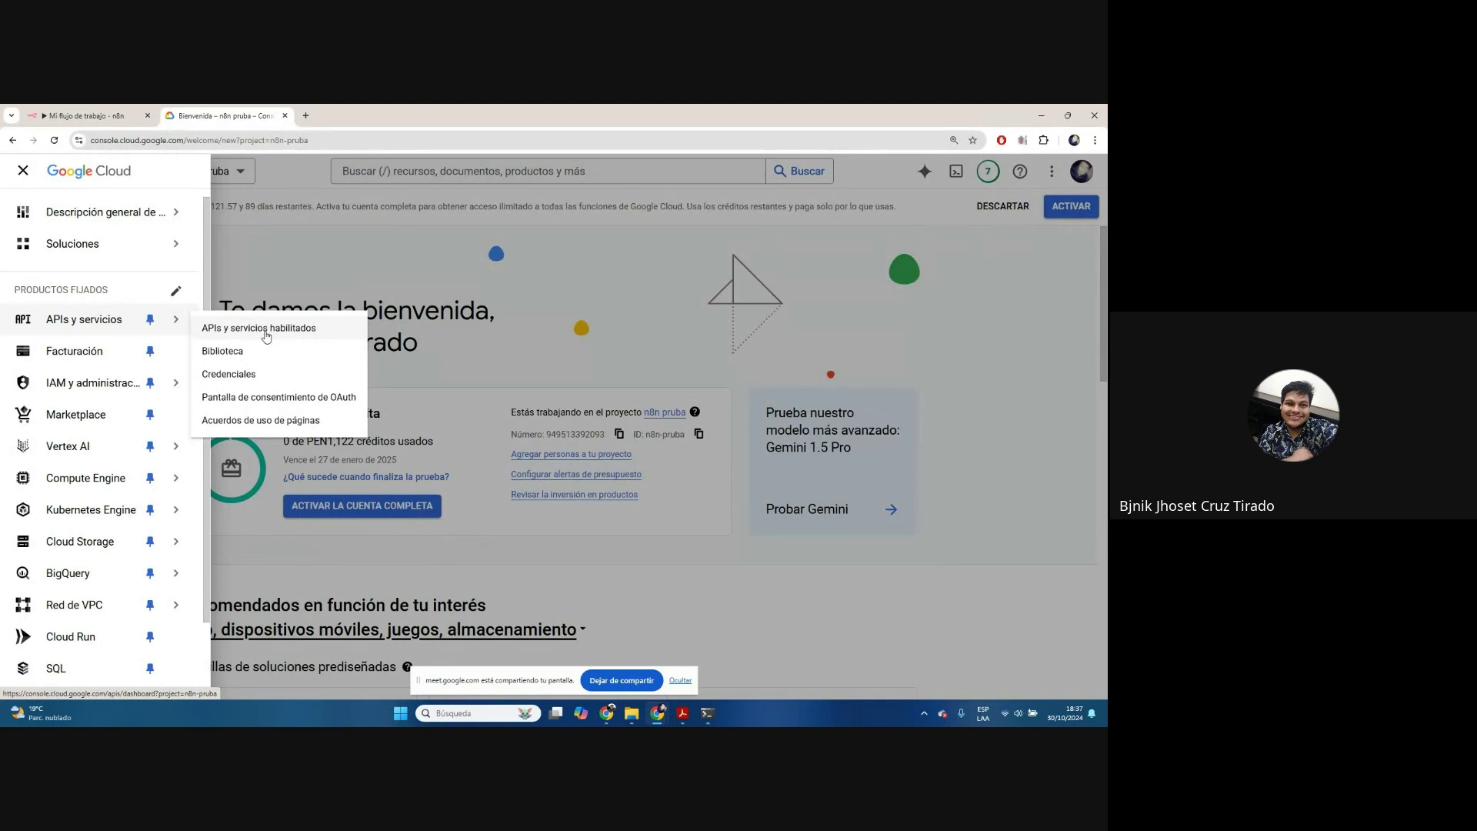
click(266, 331)
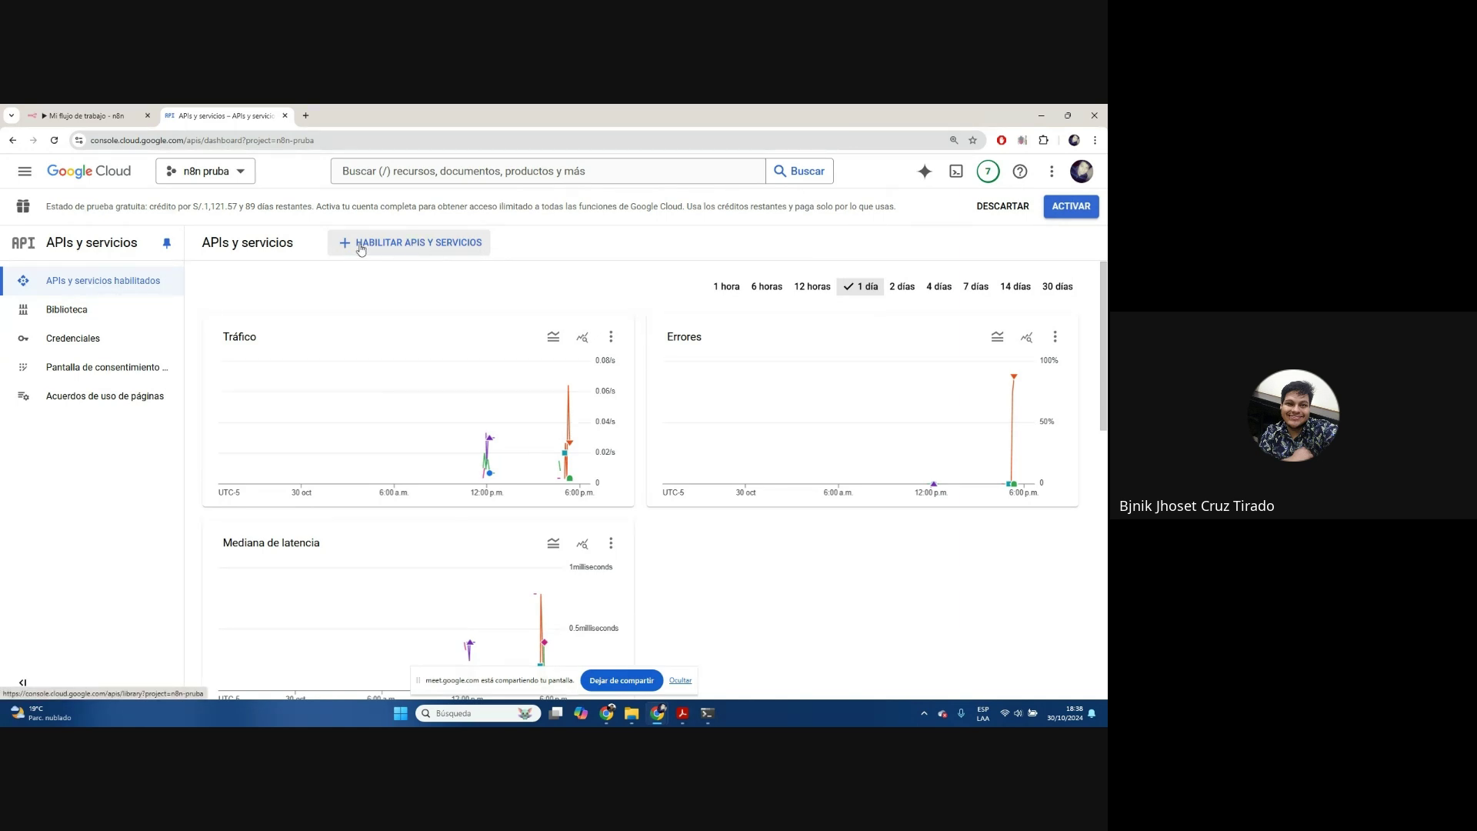
In the API library, open the Google Sheets API card under Google Workspace
click(419, 245)
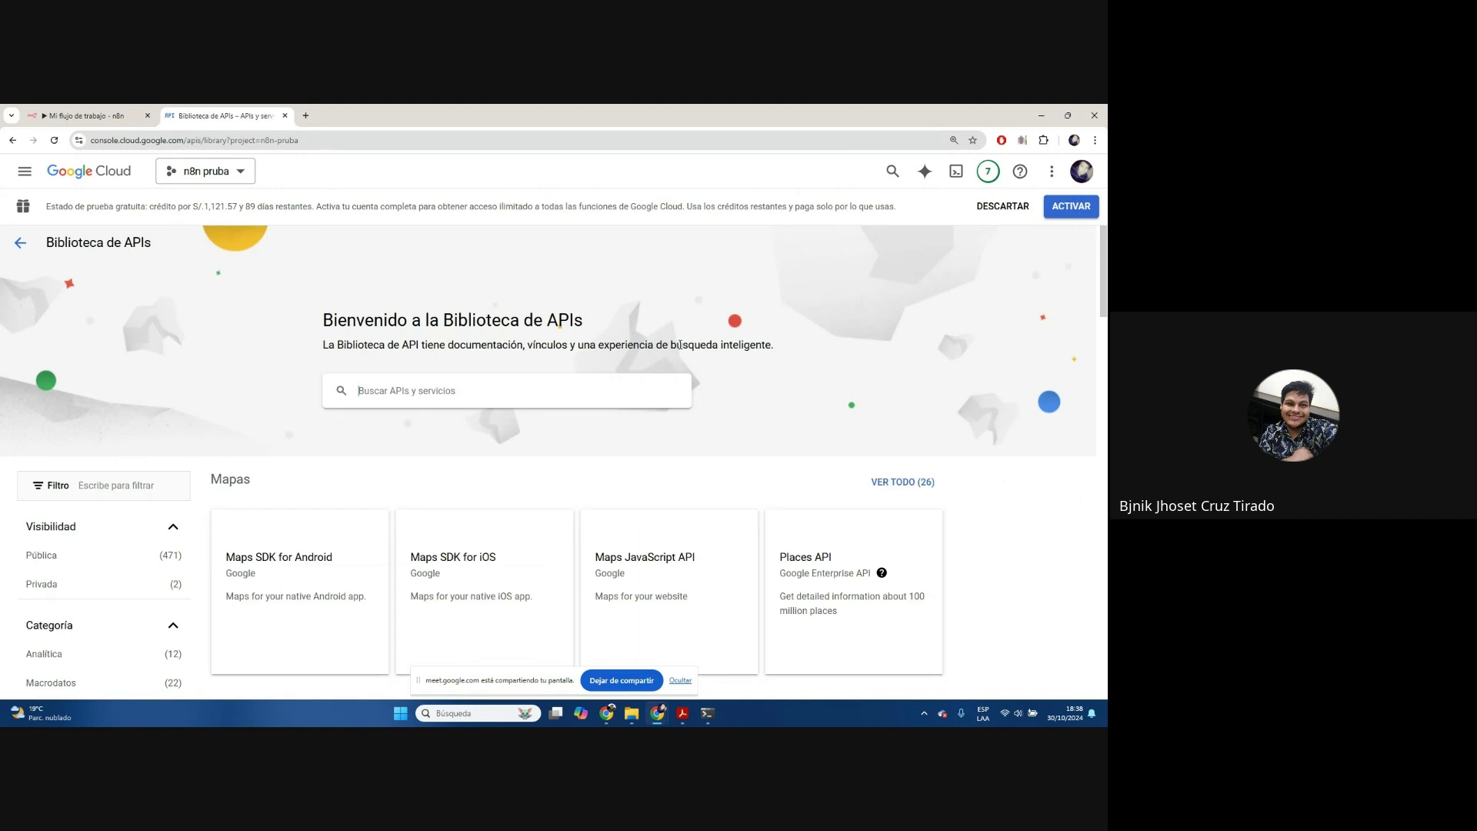
scroll(693, 354, down, 6)
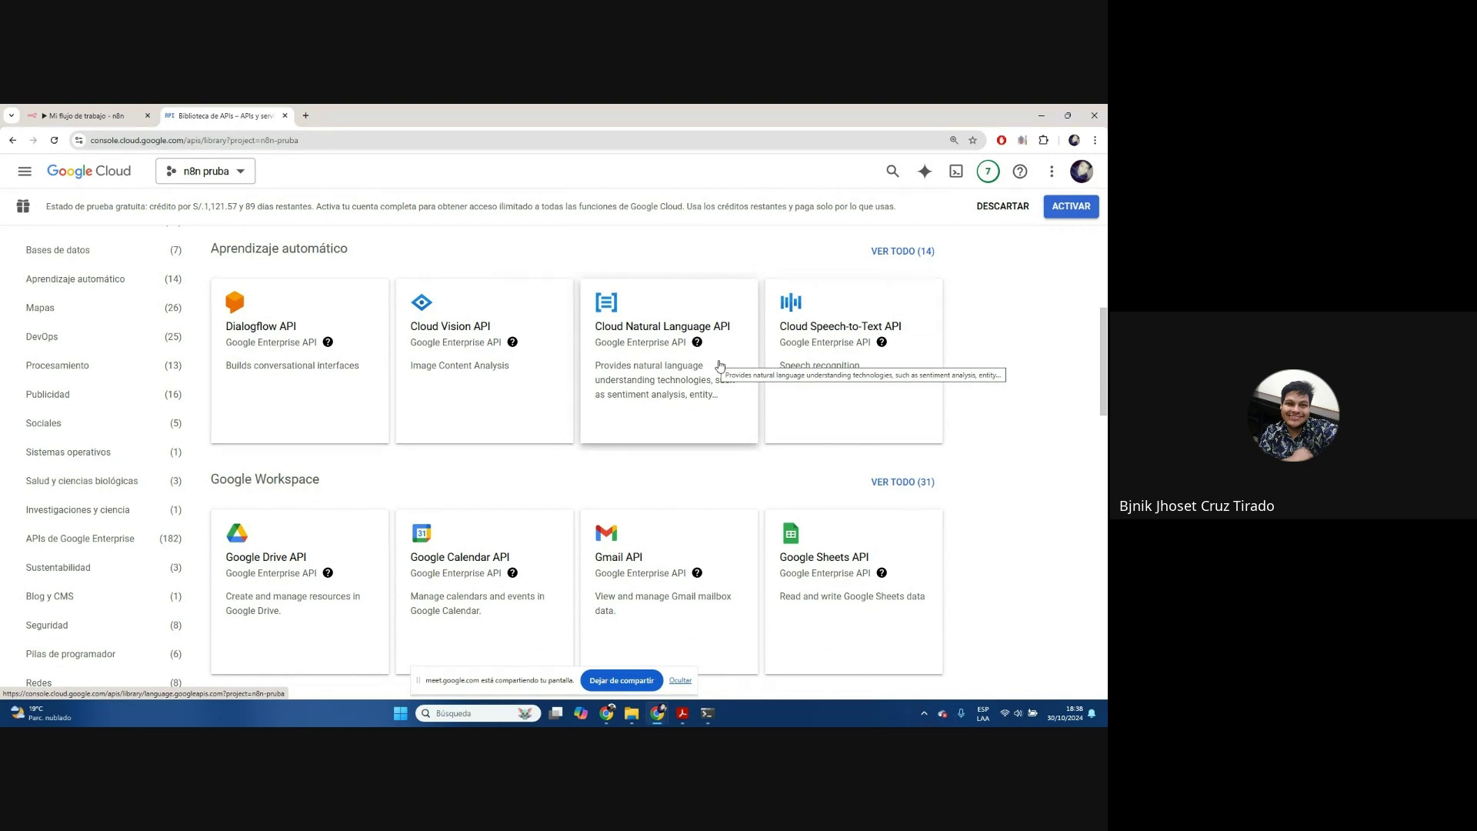
scroll(720, 367, down, 2)
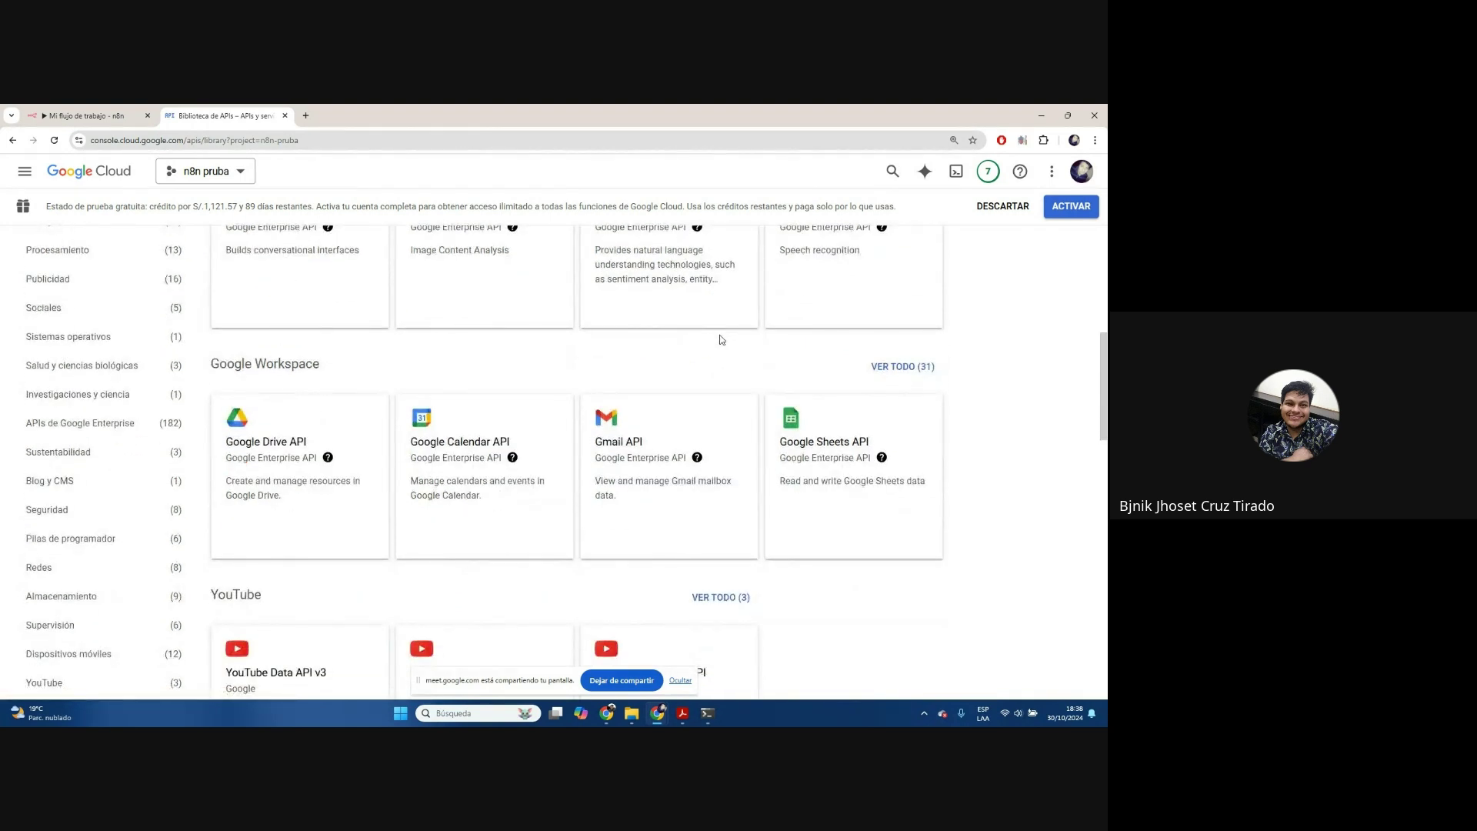
click(862, 523)
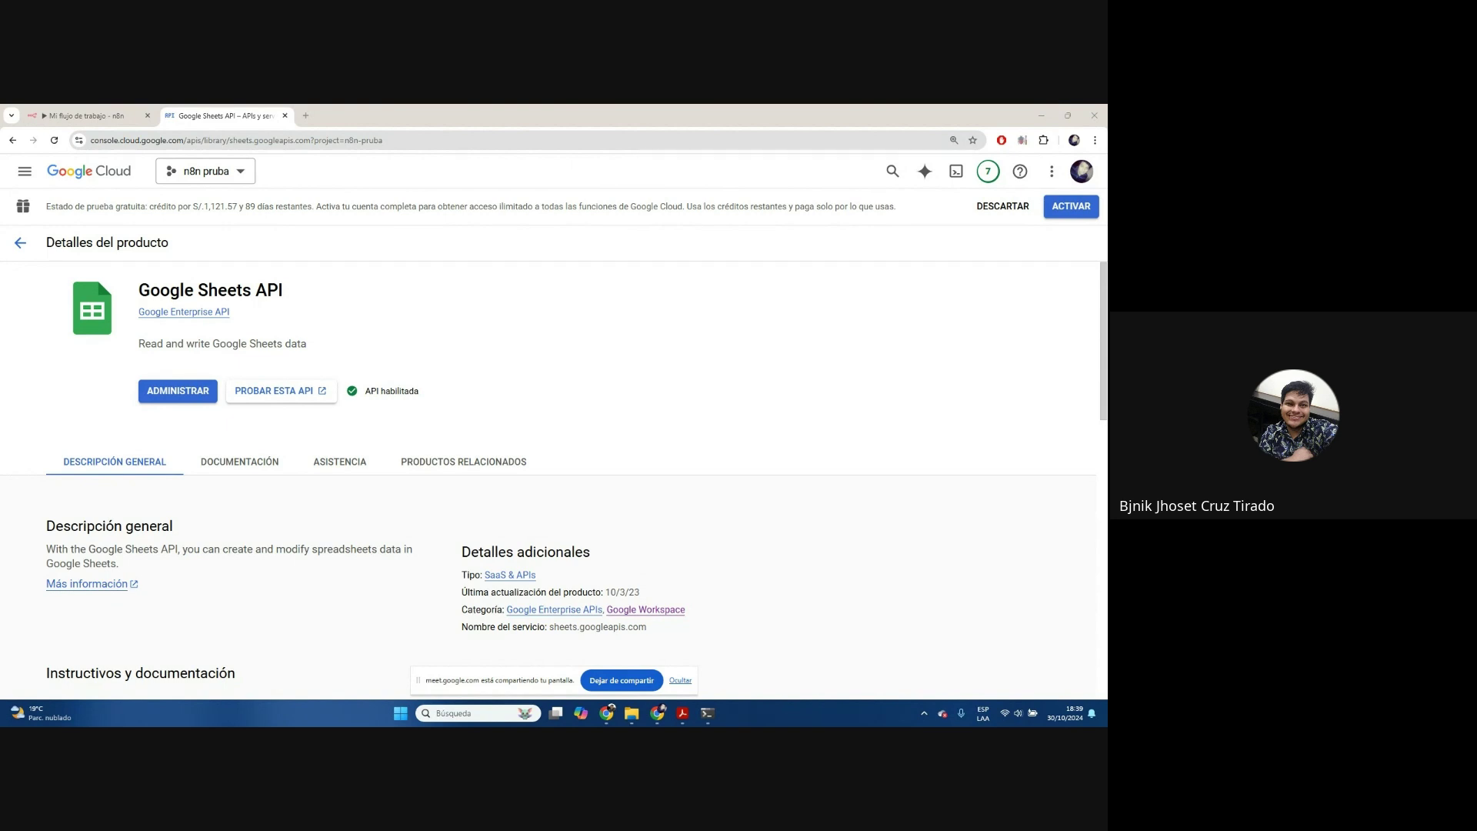
key(alt+Tab)
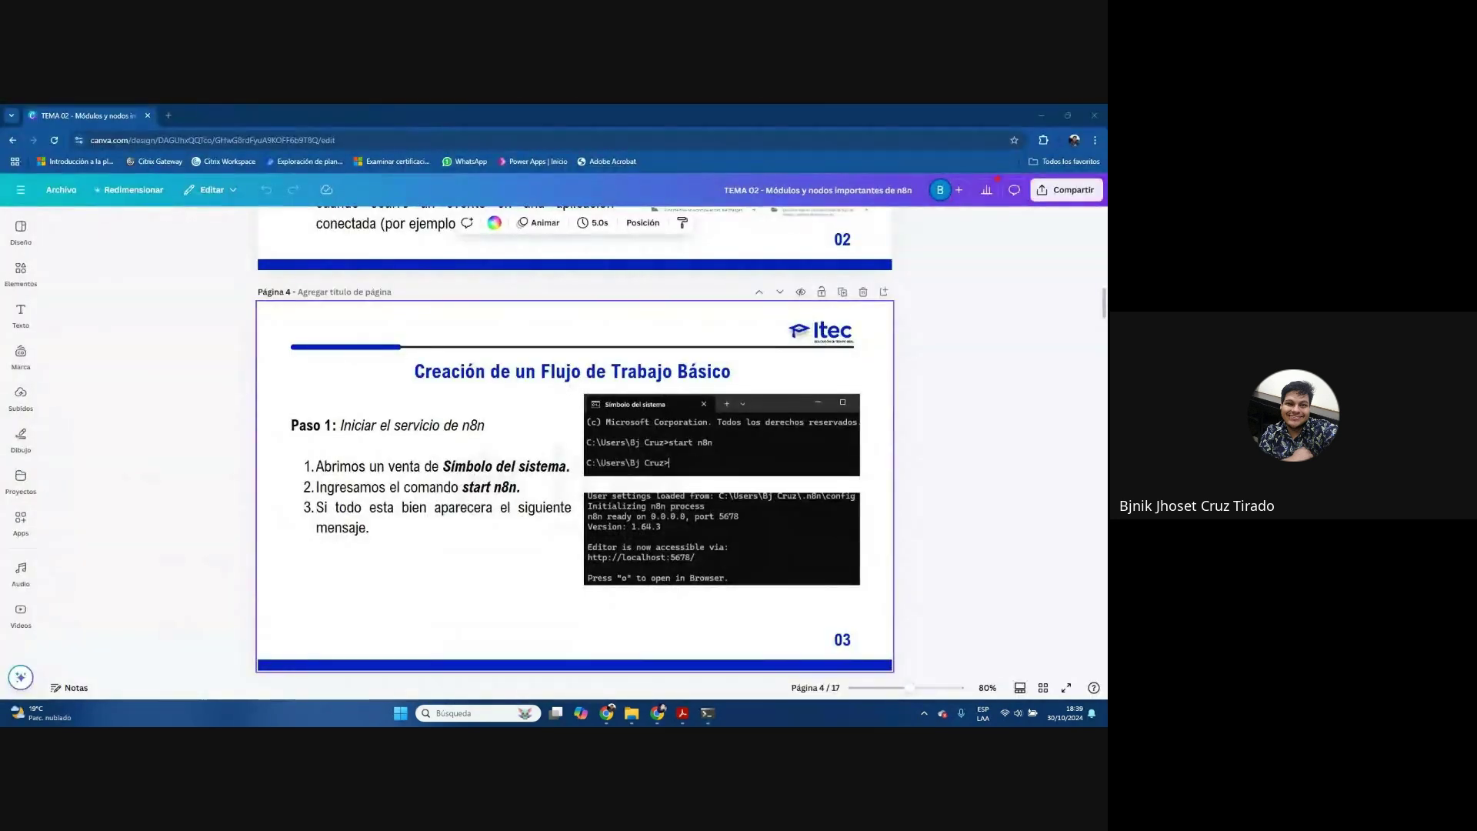
click(168, 115)
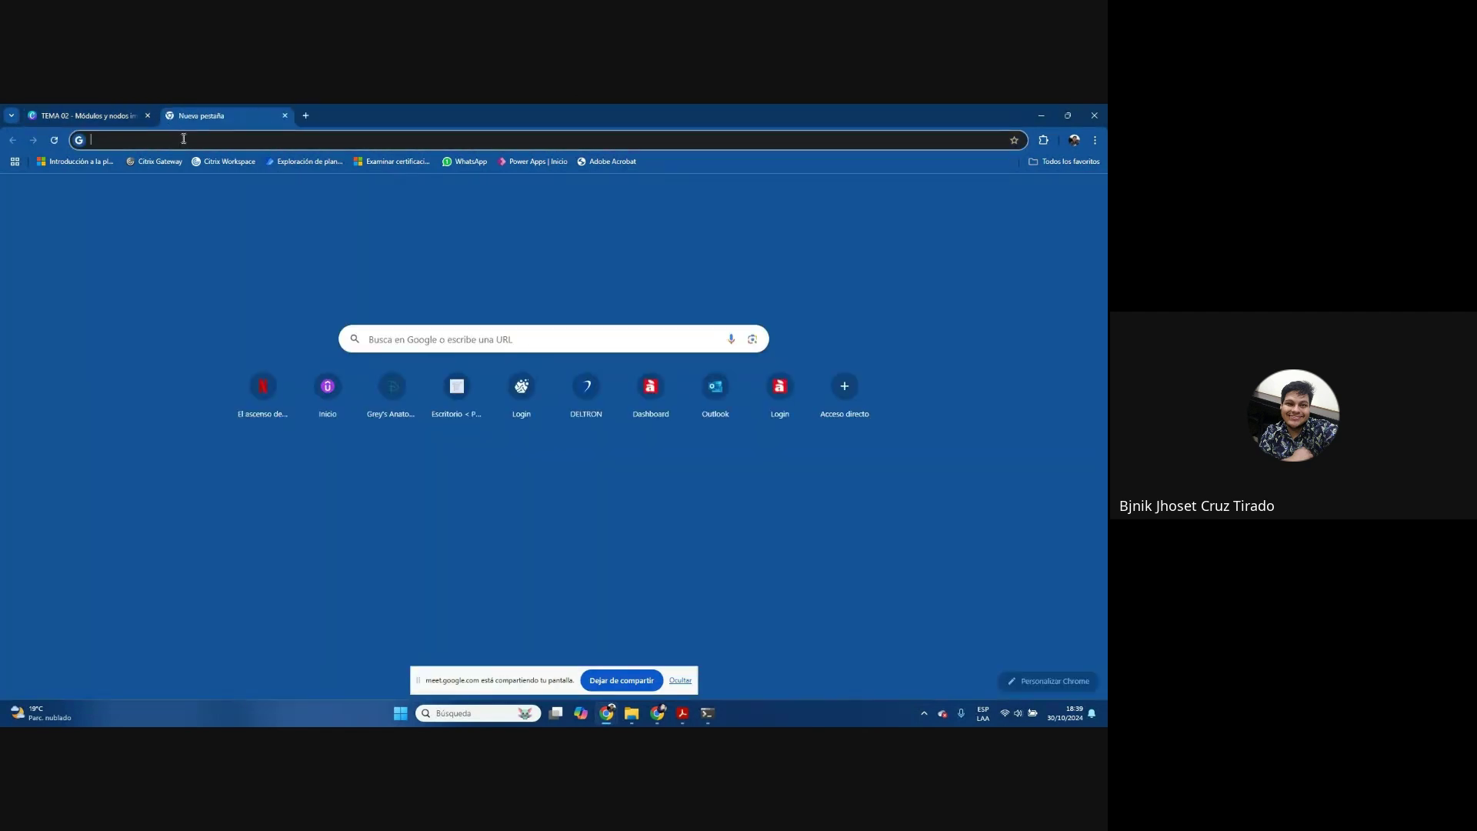
click(148, 115)
text(con)
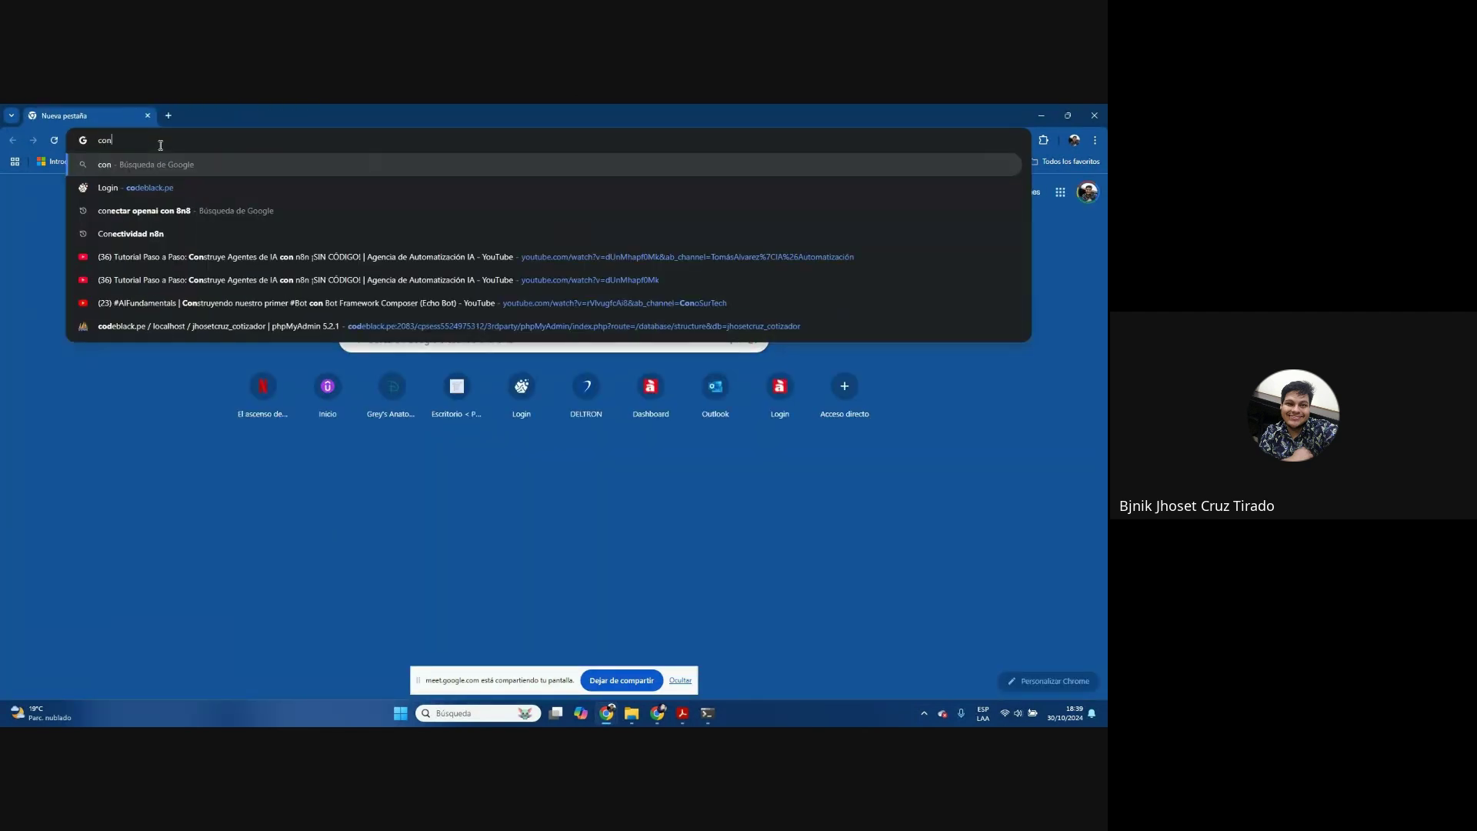
key(Down)
key(Down)
key(Down)
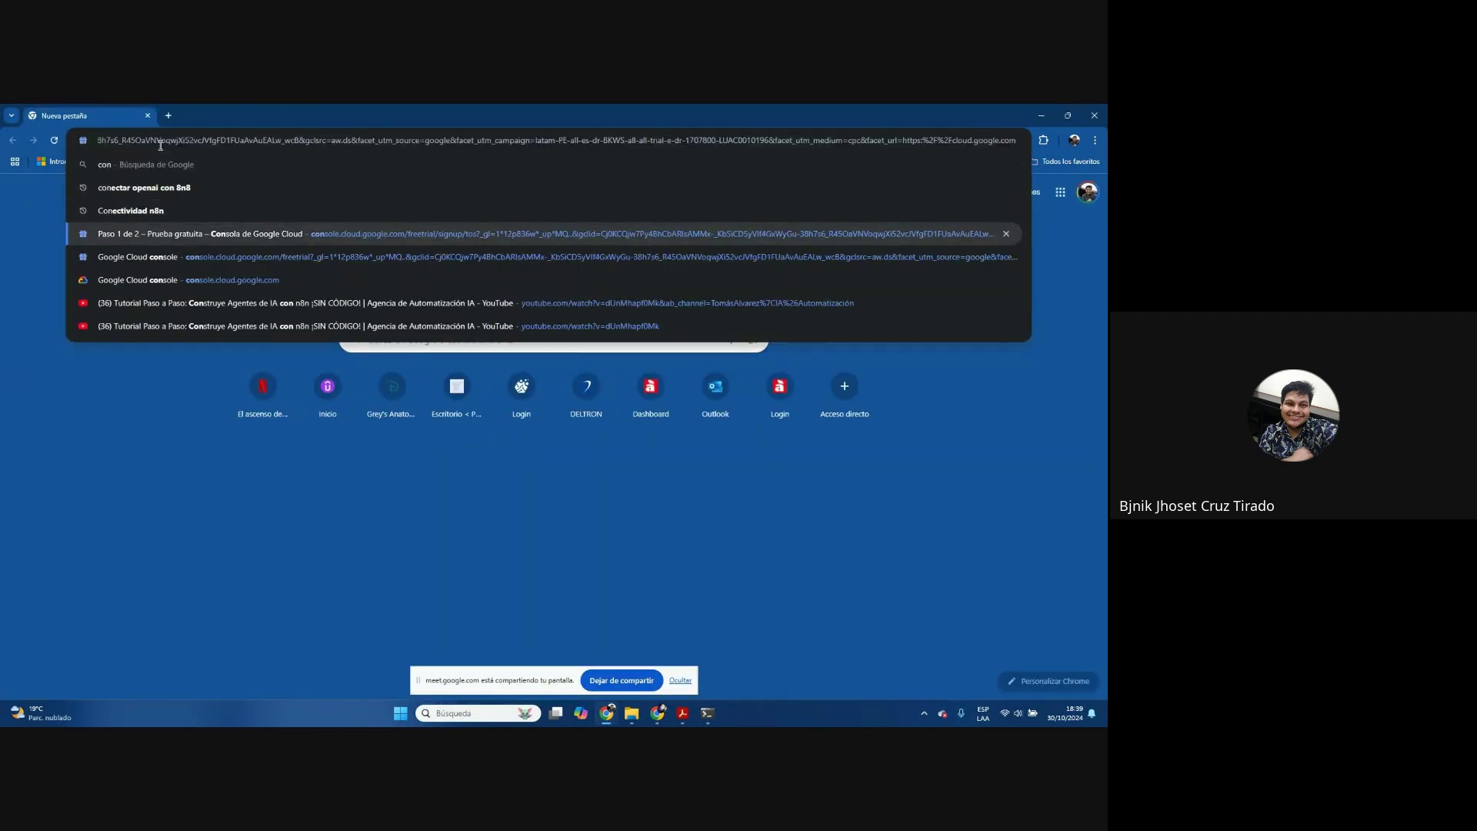
key(Return)
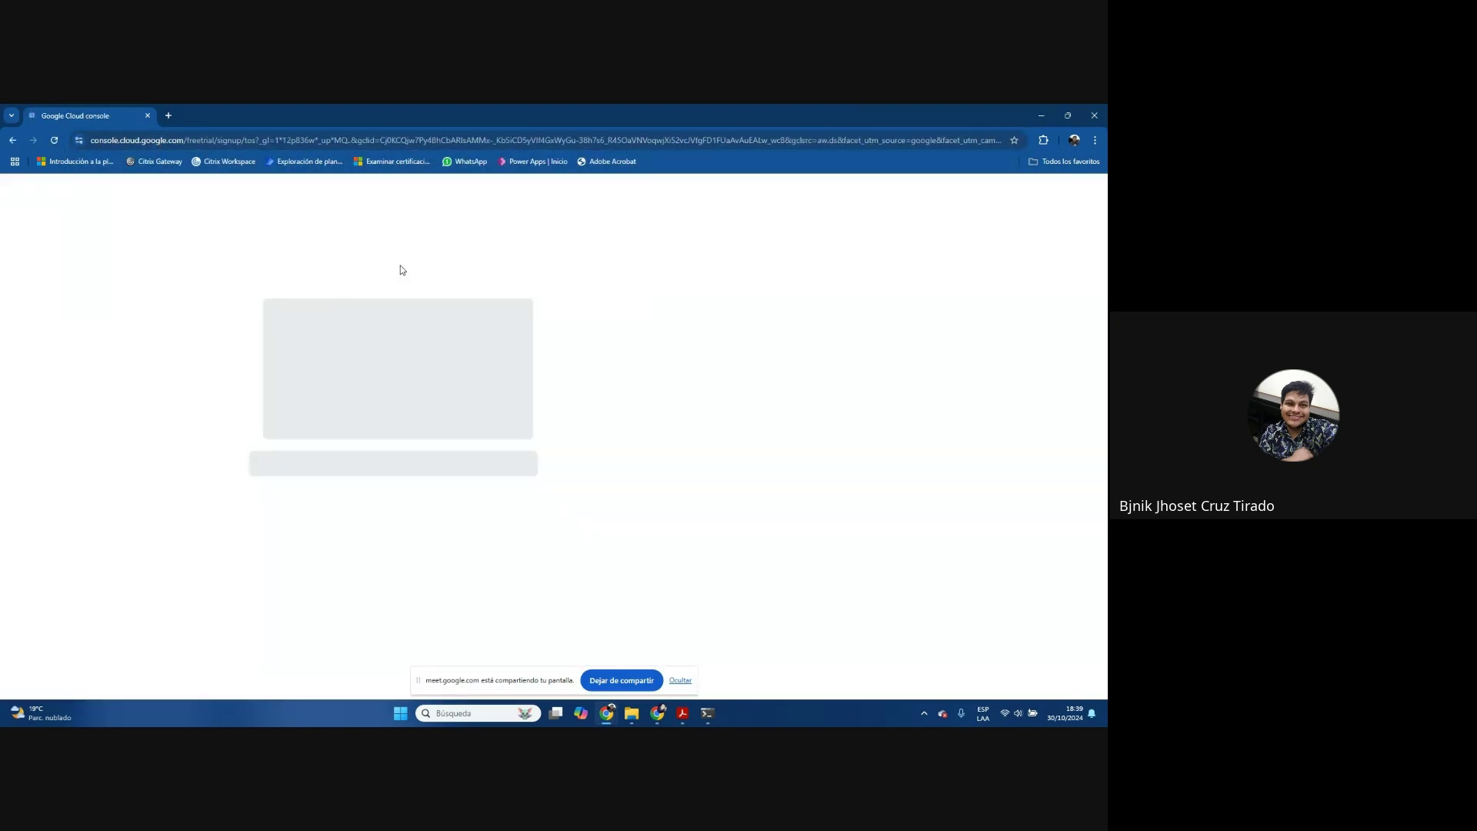
click(309, 465)
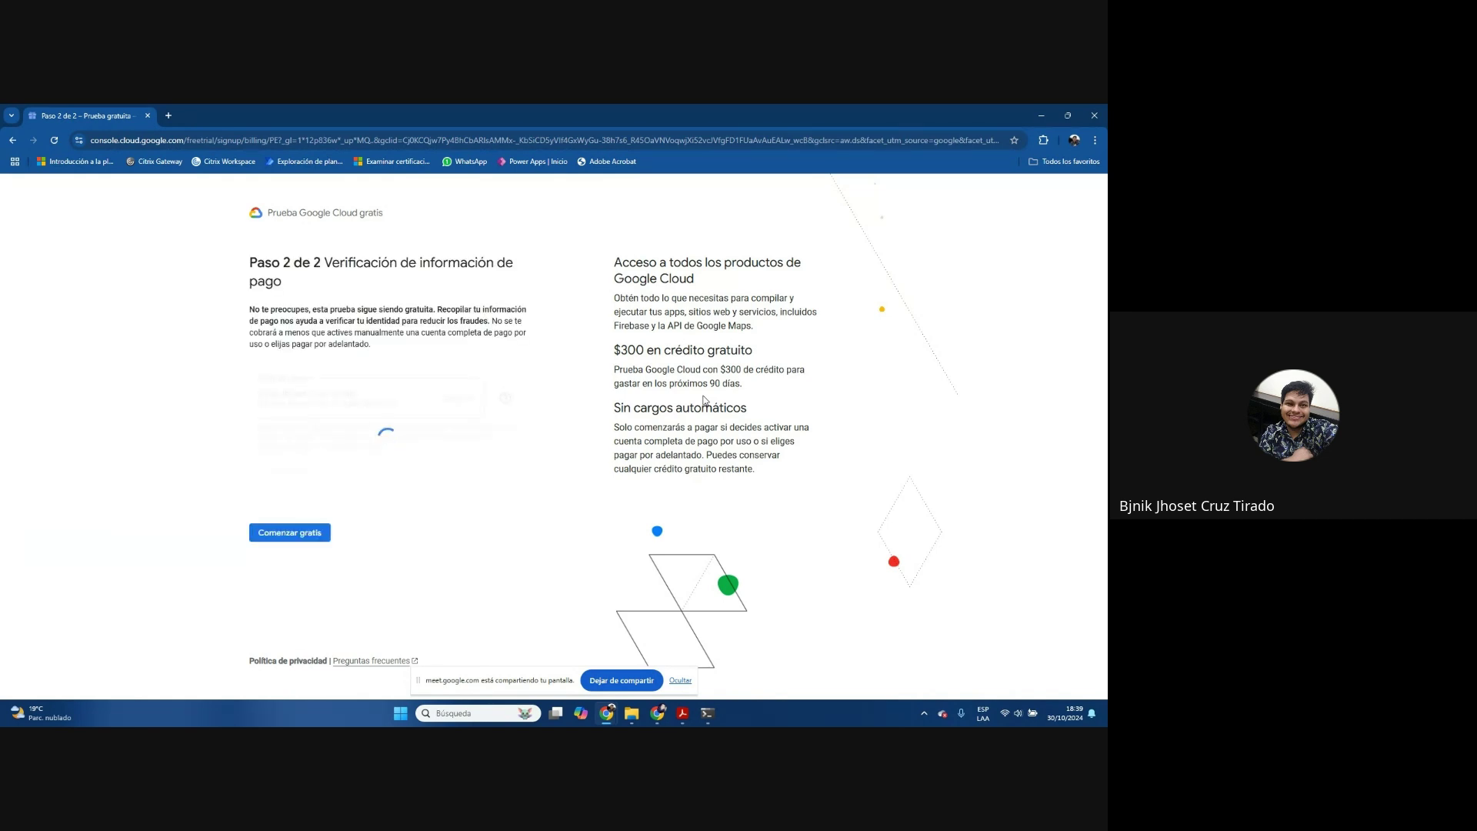
click(304, 533)
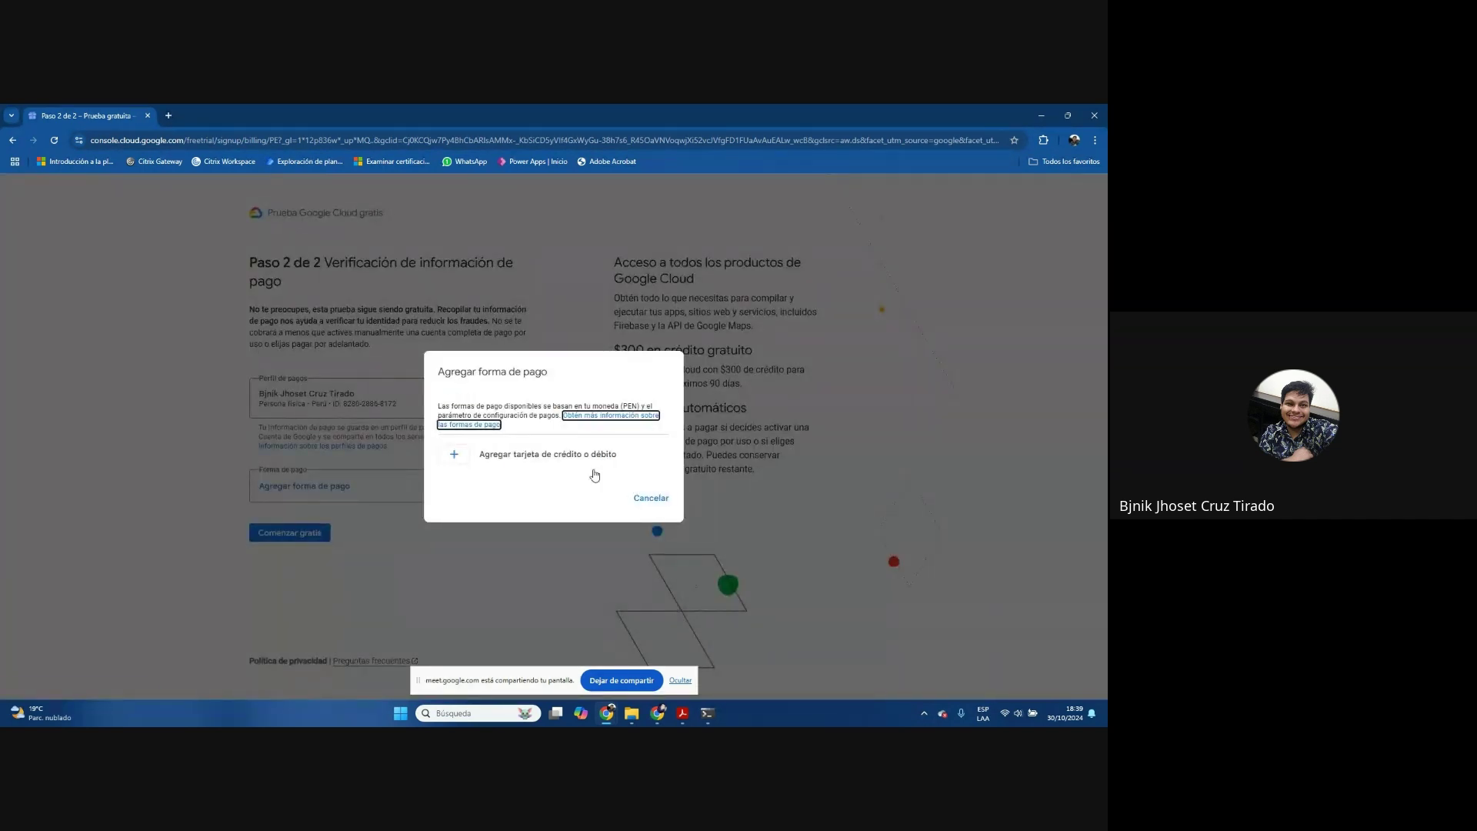
click(658, 498)
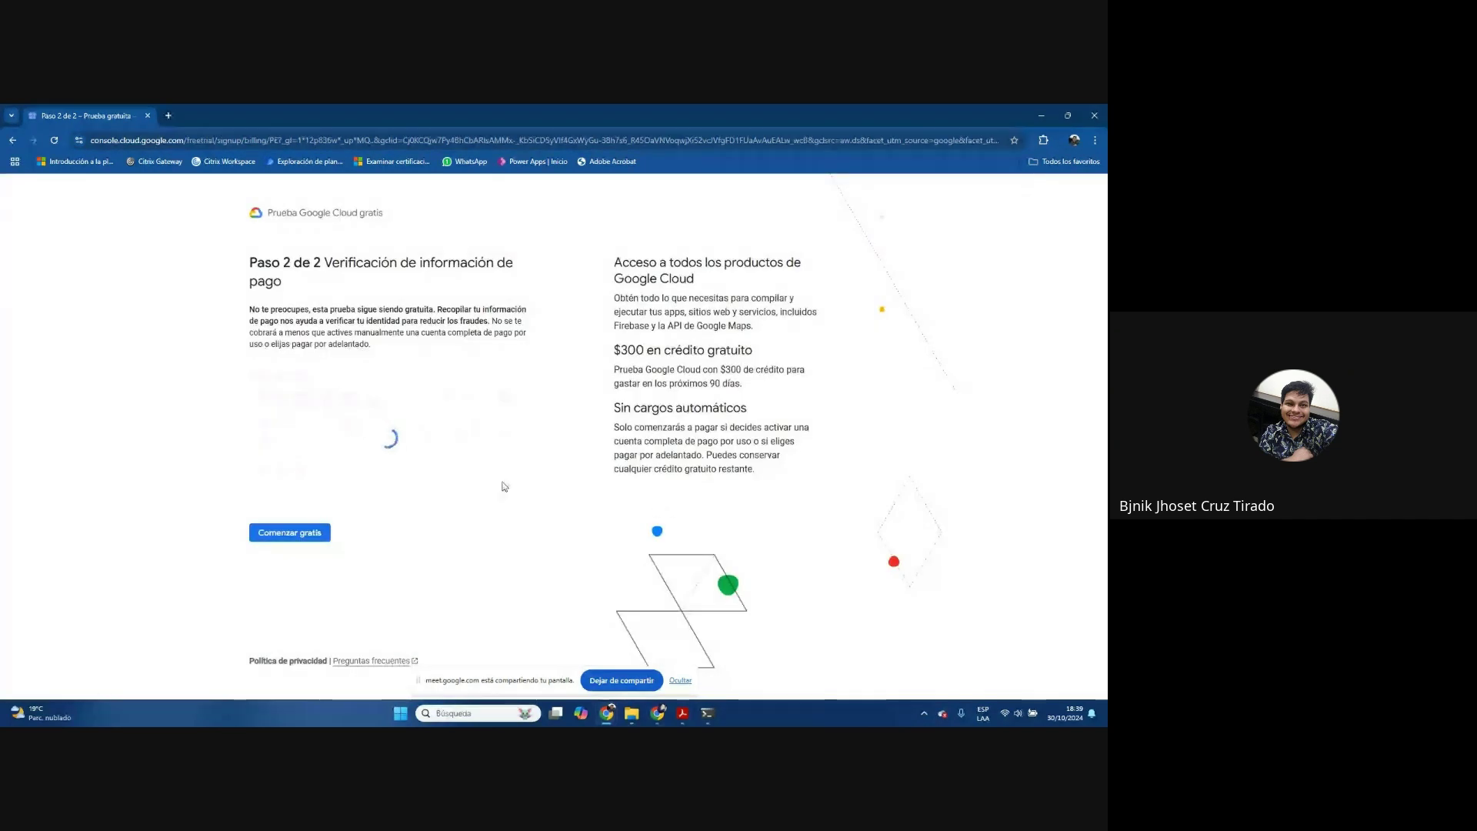
click(415, 486)
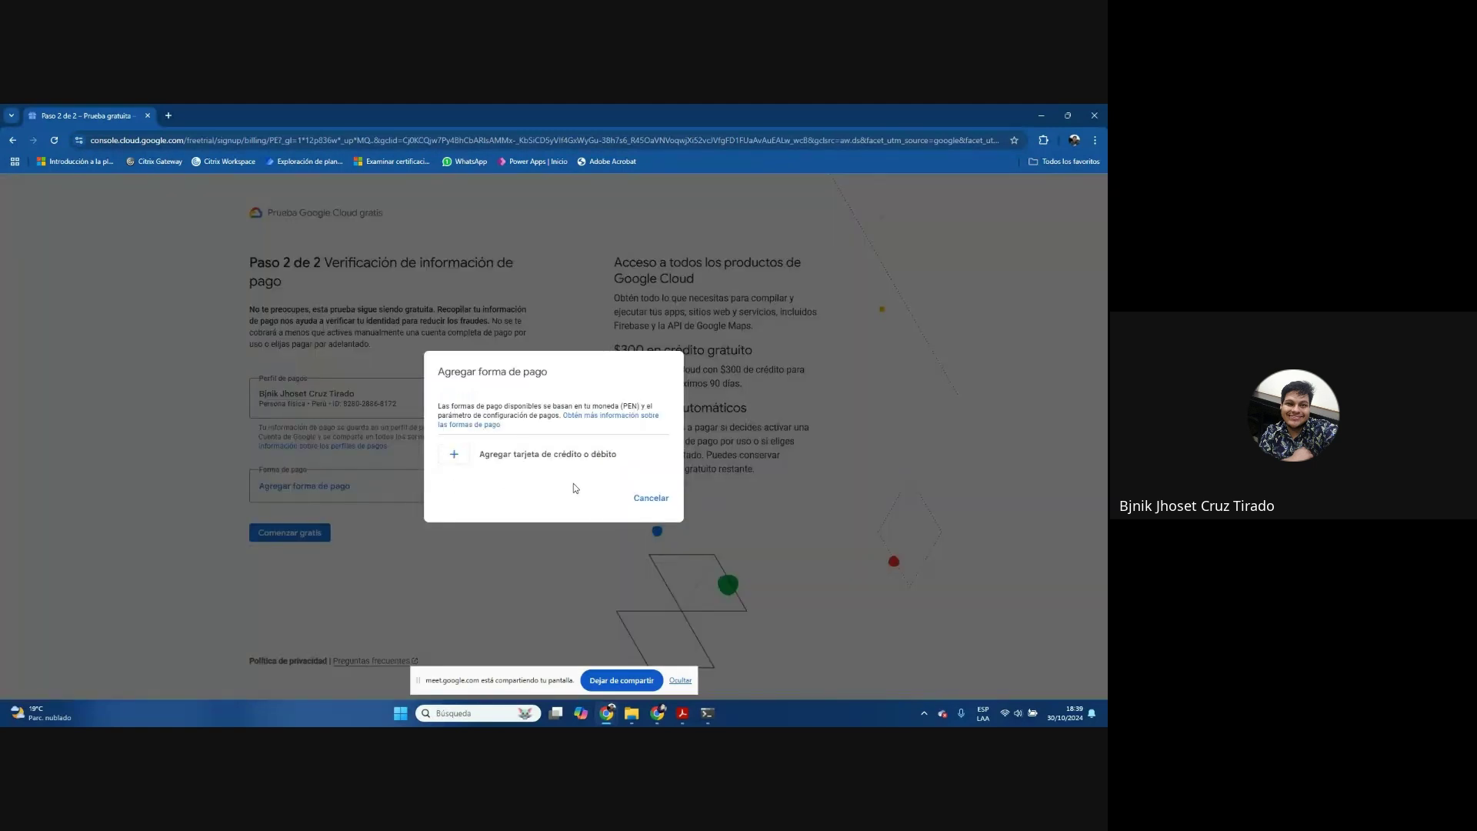
click(567, 455)
click(554, 559)
click(653, 499)
click(1042, 114)
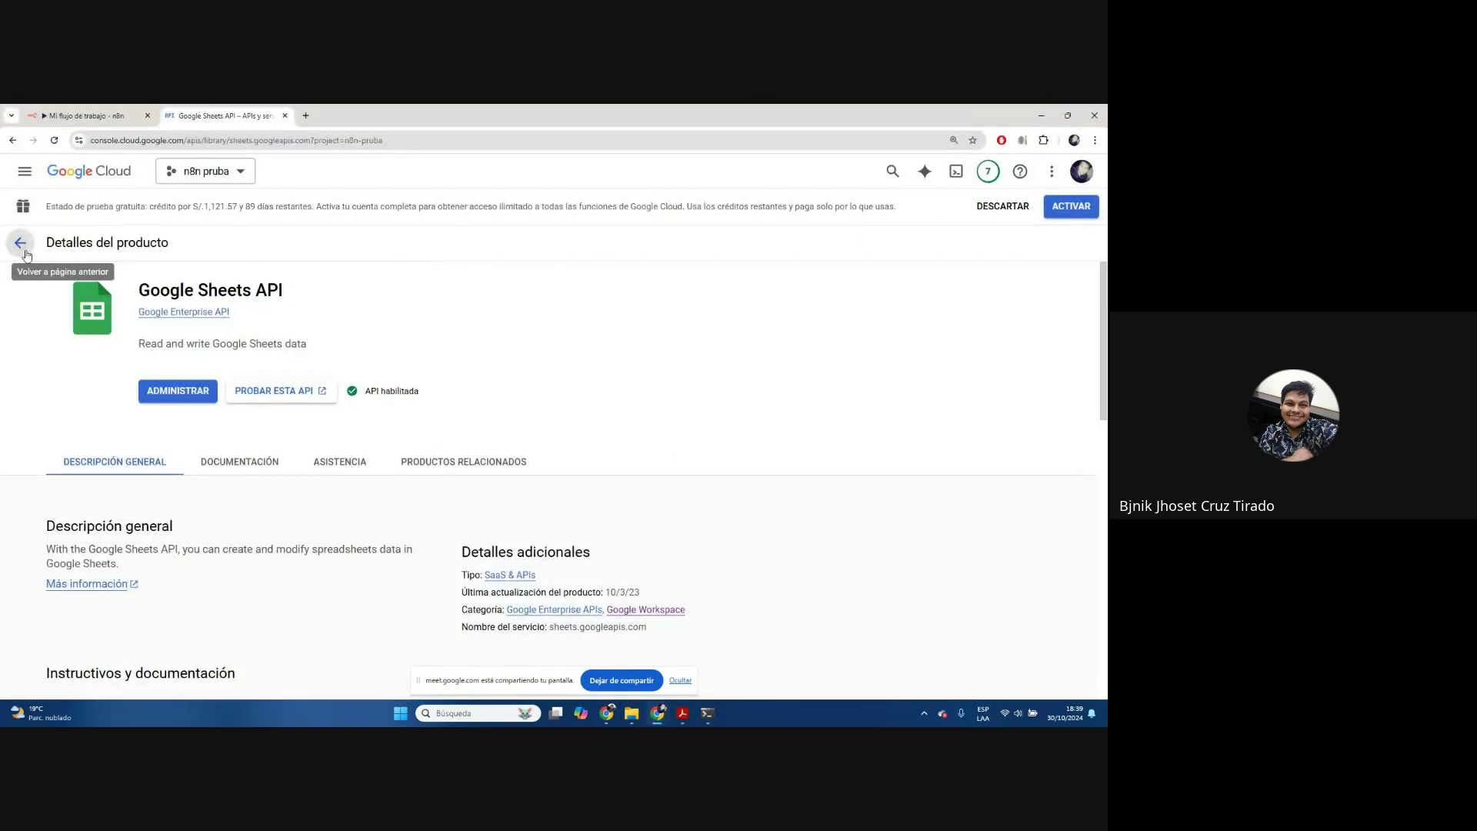
click(20, 243)
scroll(943, 479, down, 5)
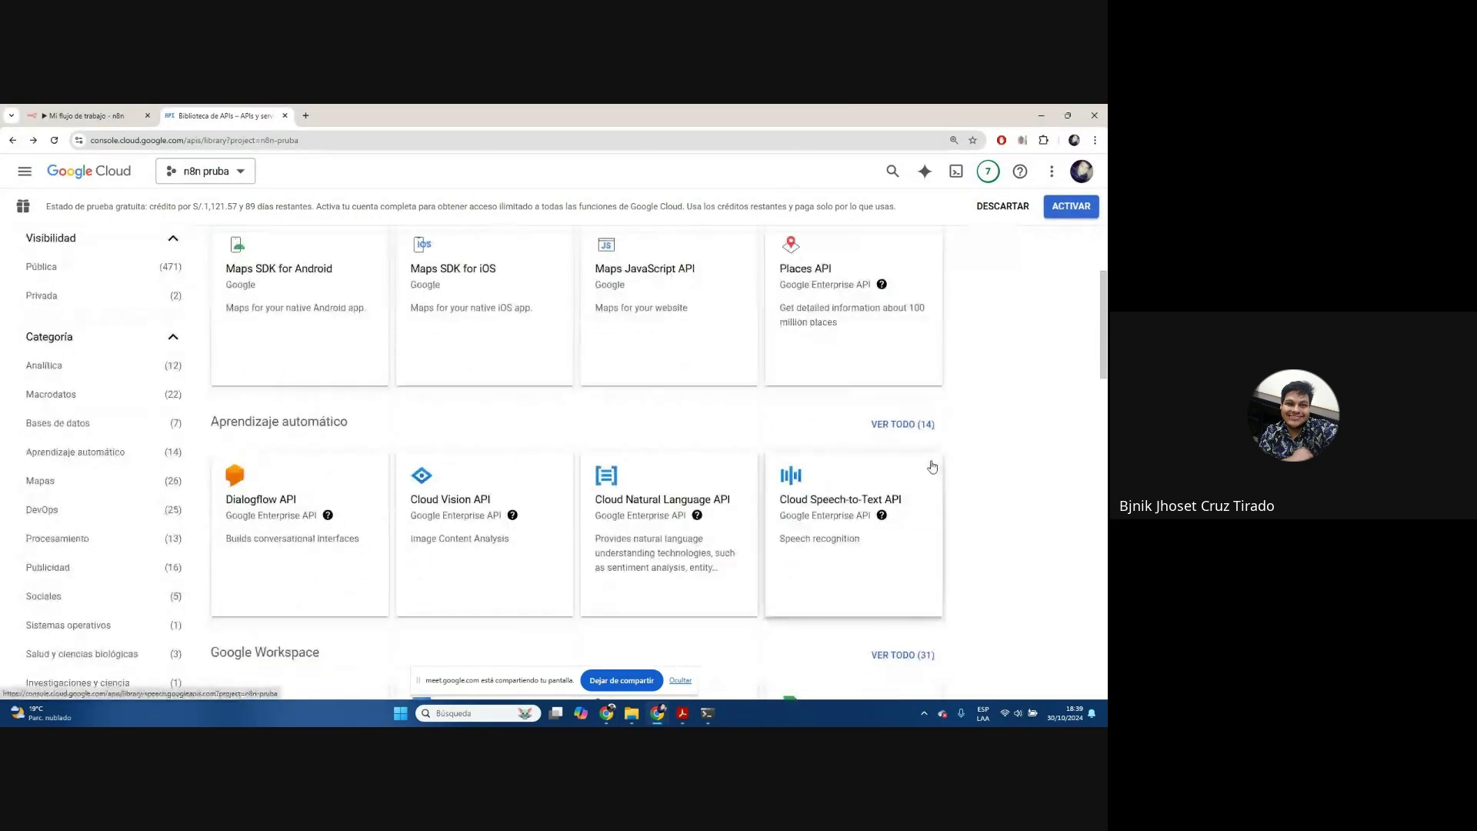
scroll(837, 435, down, 4)
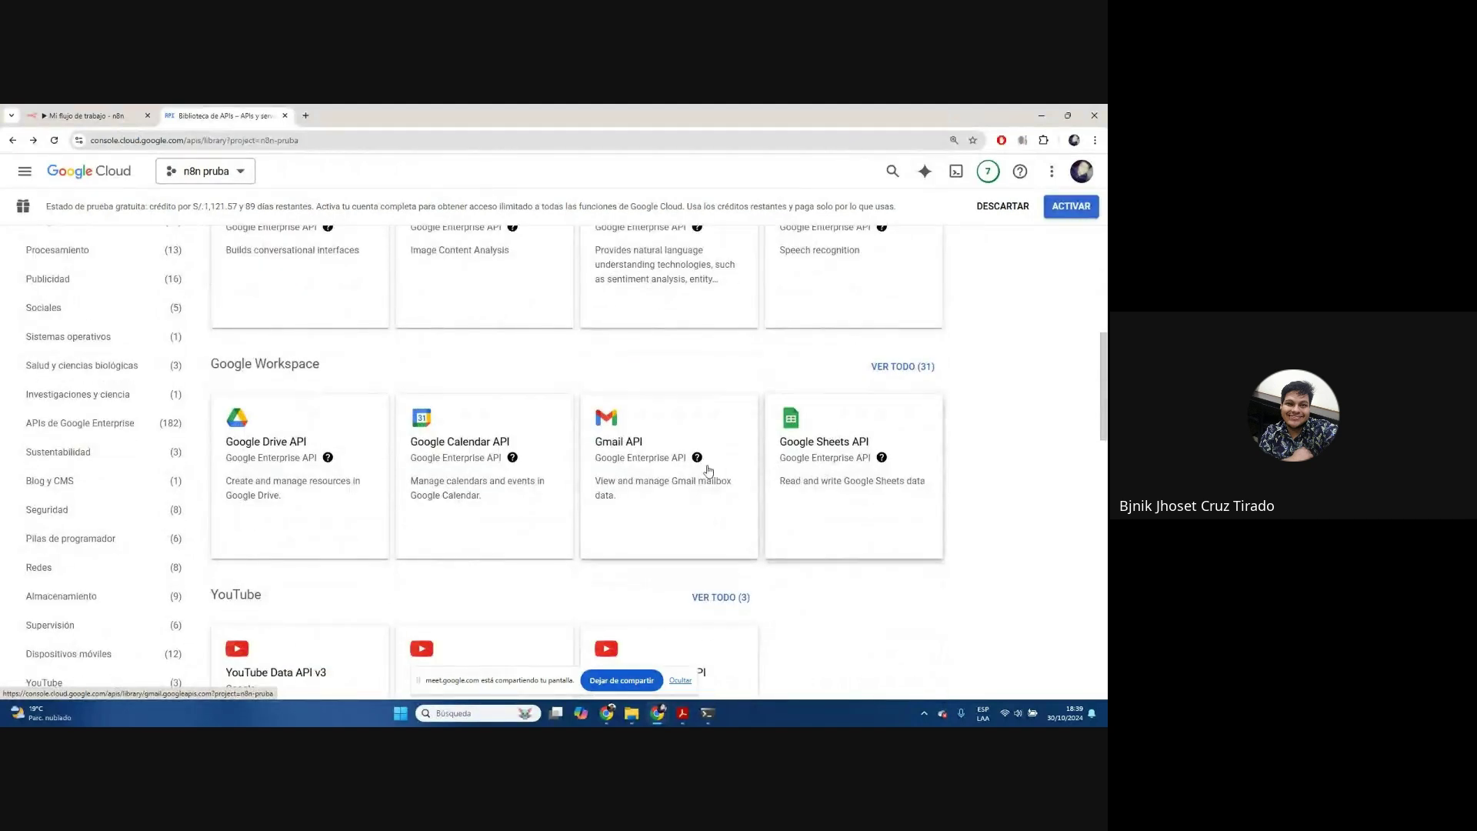
scroll(682, 472, down, 2)
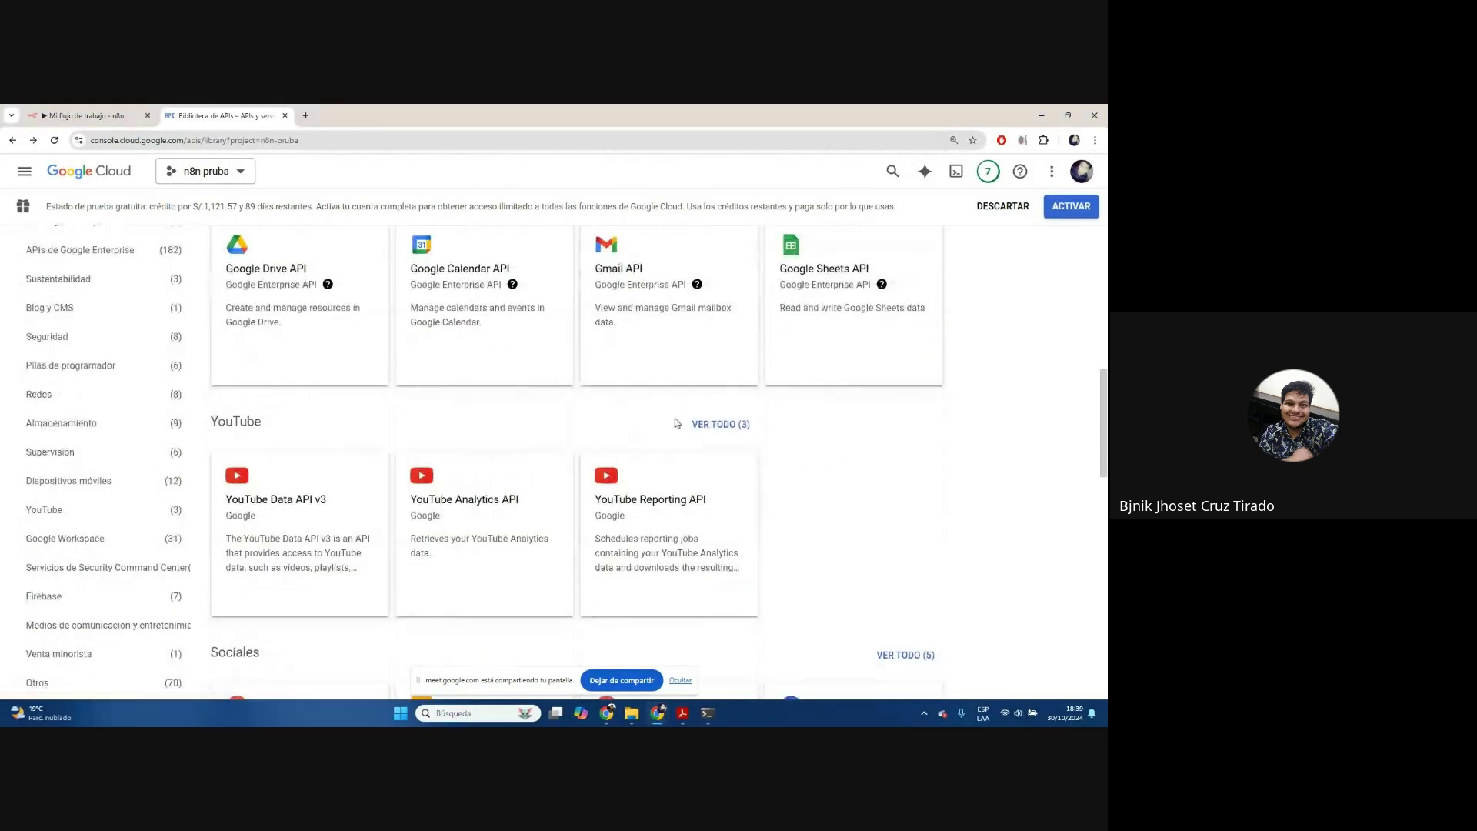
click(312, 494)
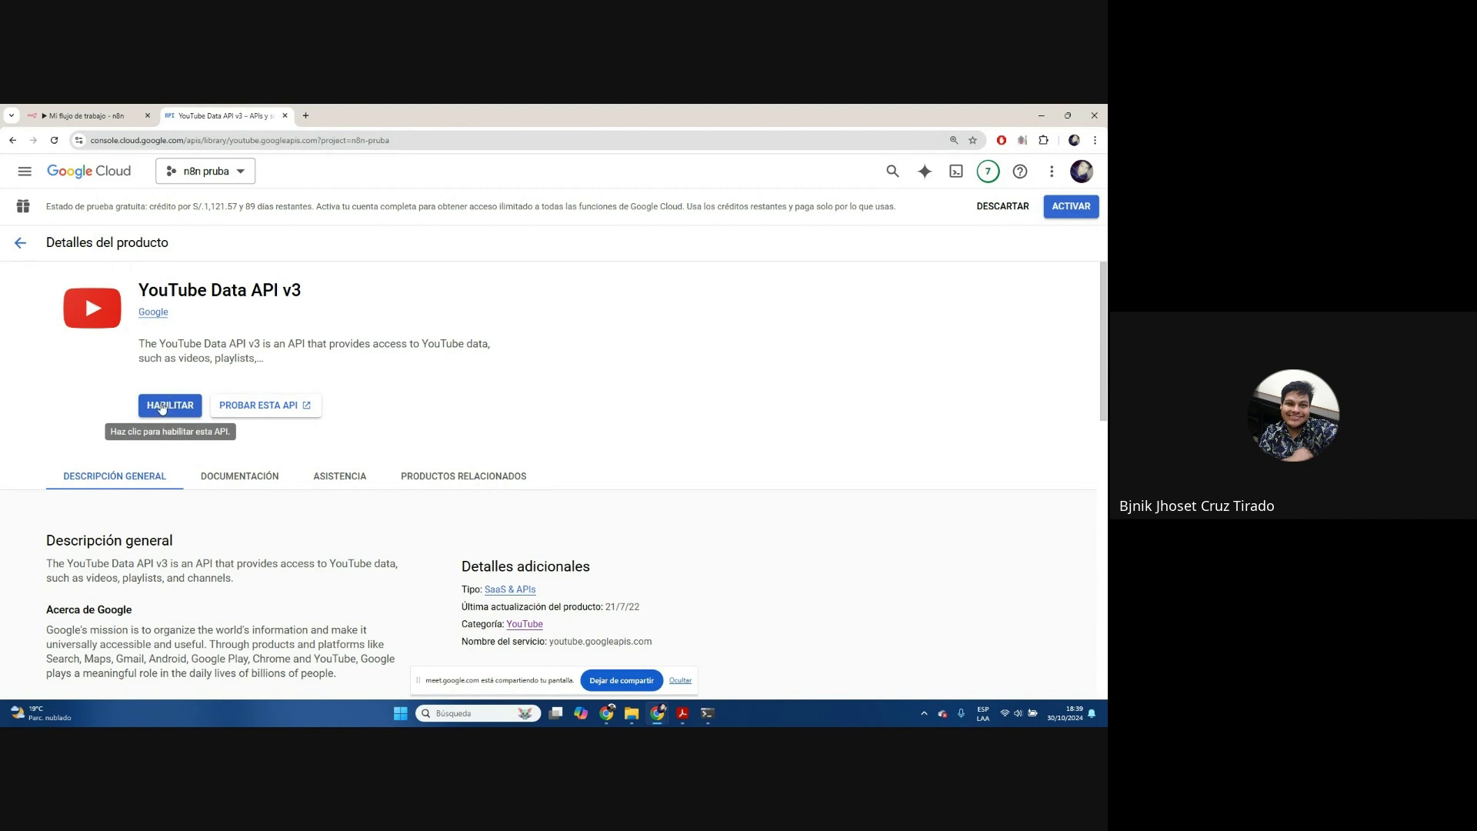
click(20, 243)
scroll(762, 420, down, 6)
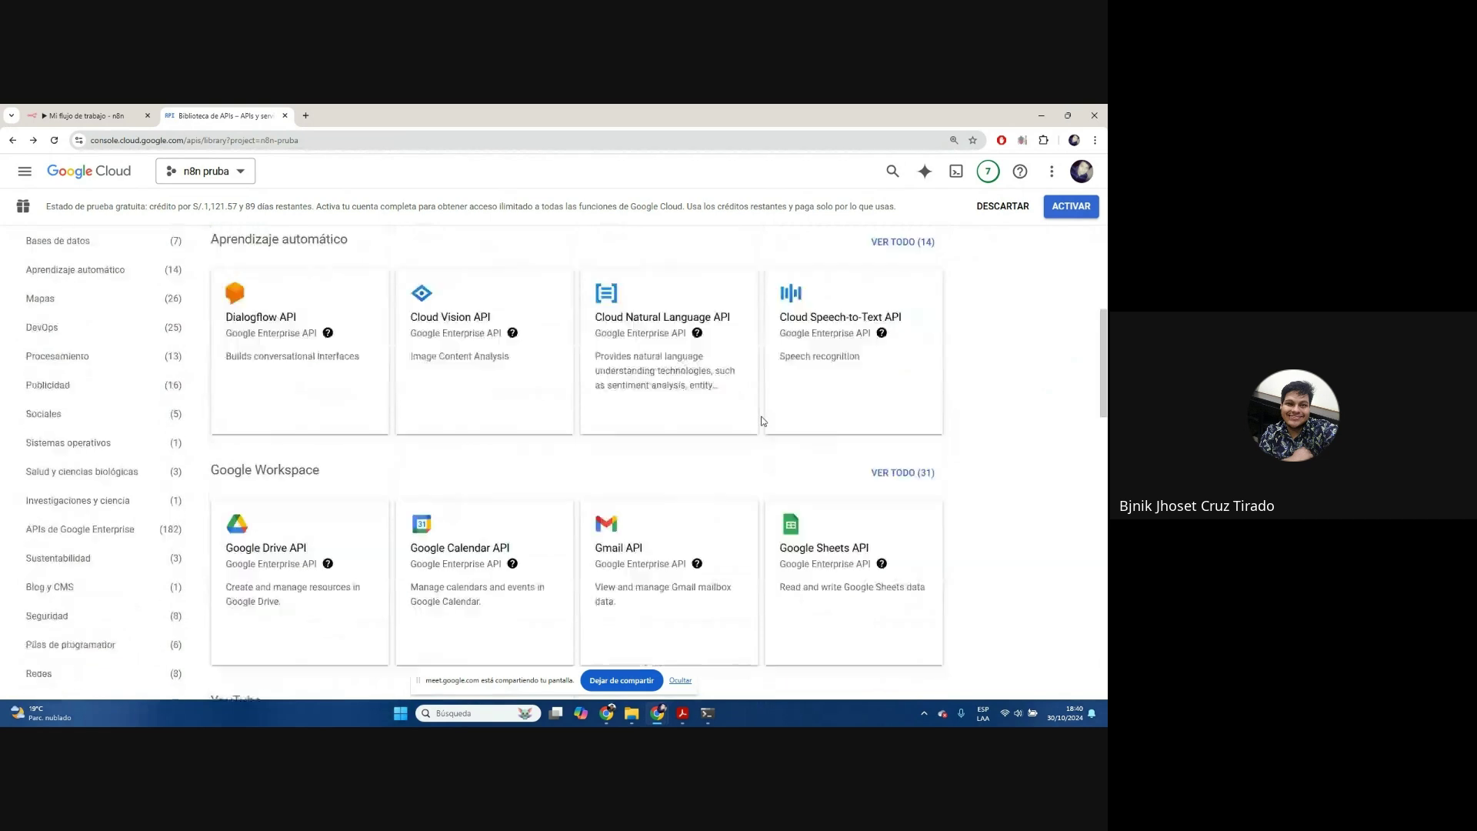
click(819, 501)
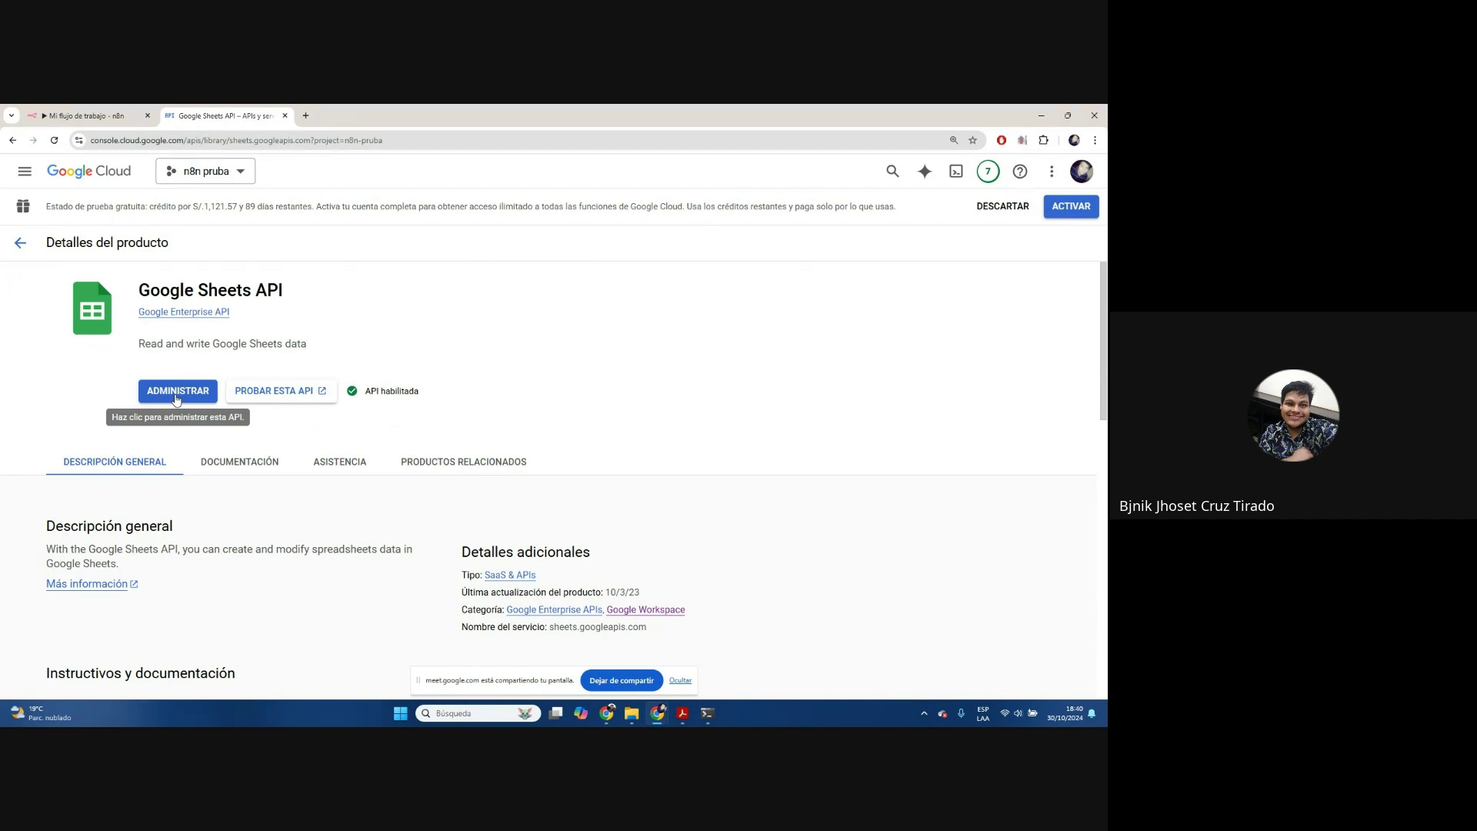
click(176, 392)
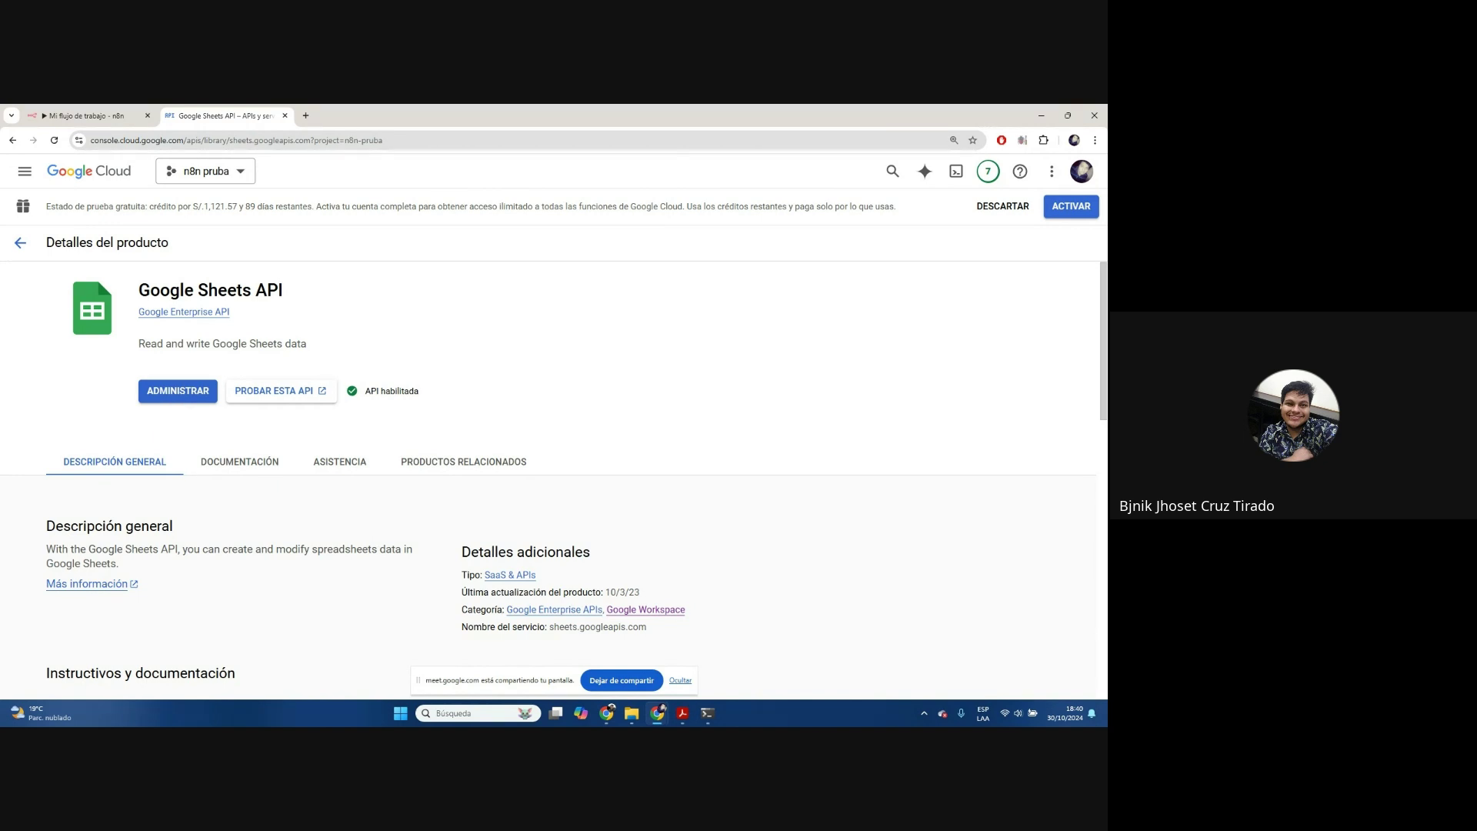
key(alt+Tab)
click(80, 175)
Abandon a new-project start and reopen the picker listing n8n pruba and My First Project
click(215, 180)
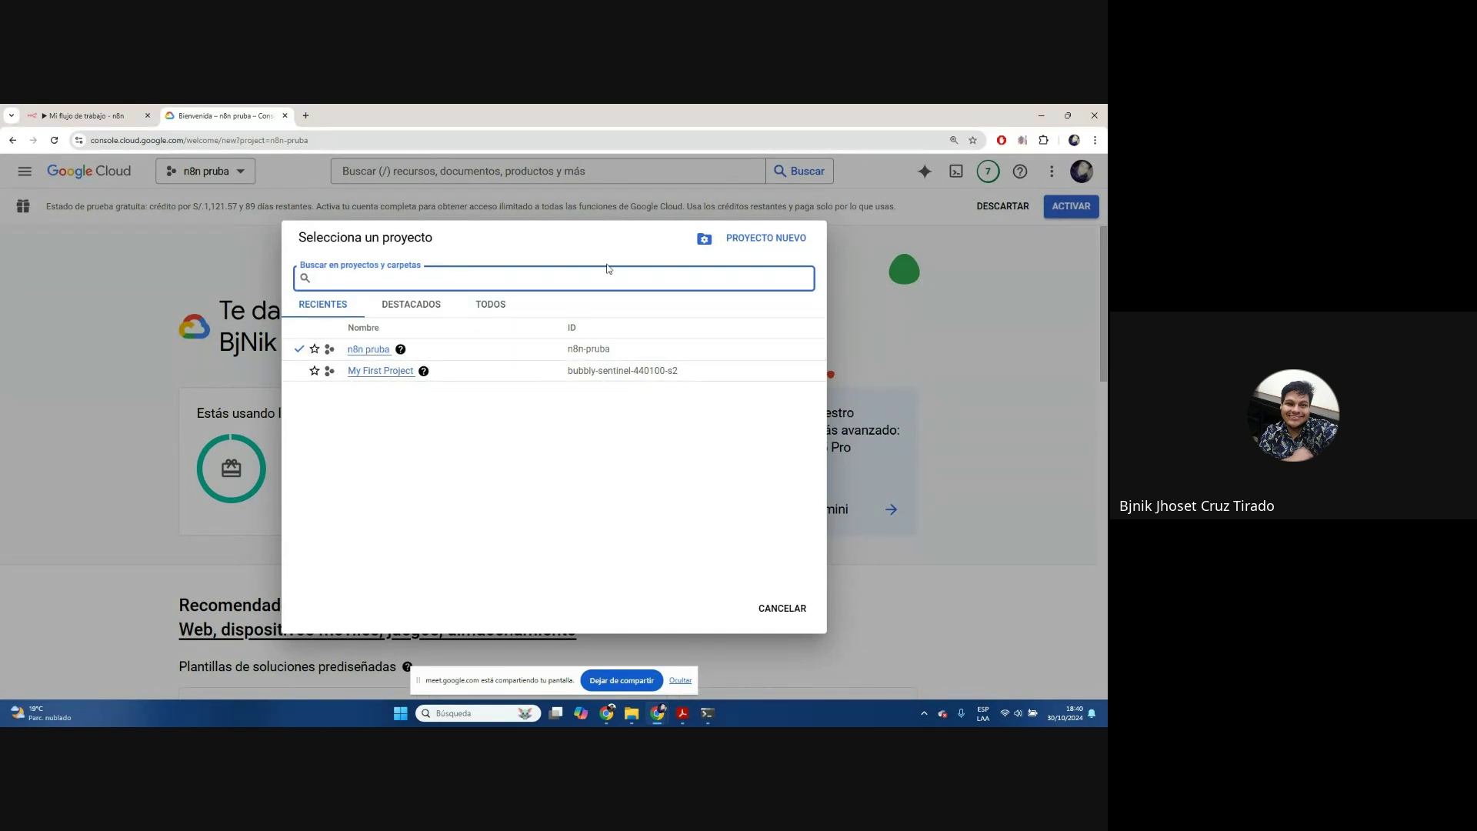
click(758, 239)
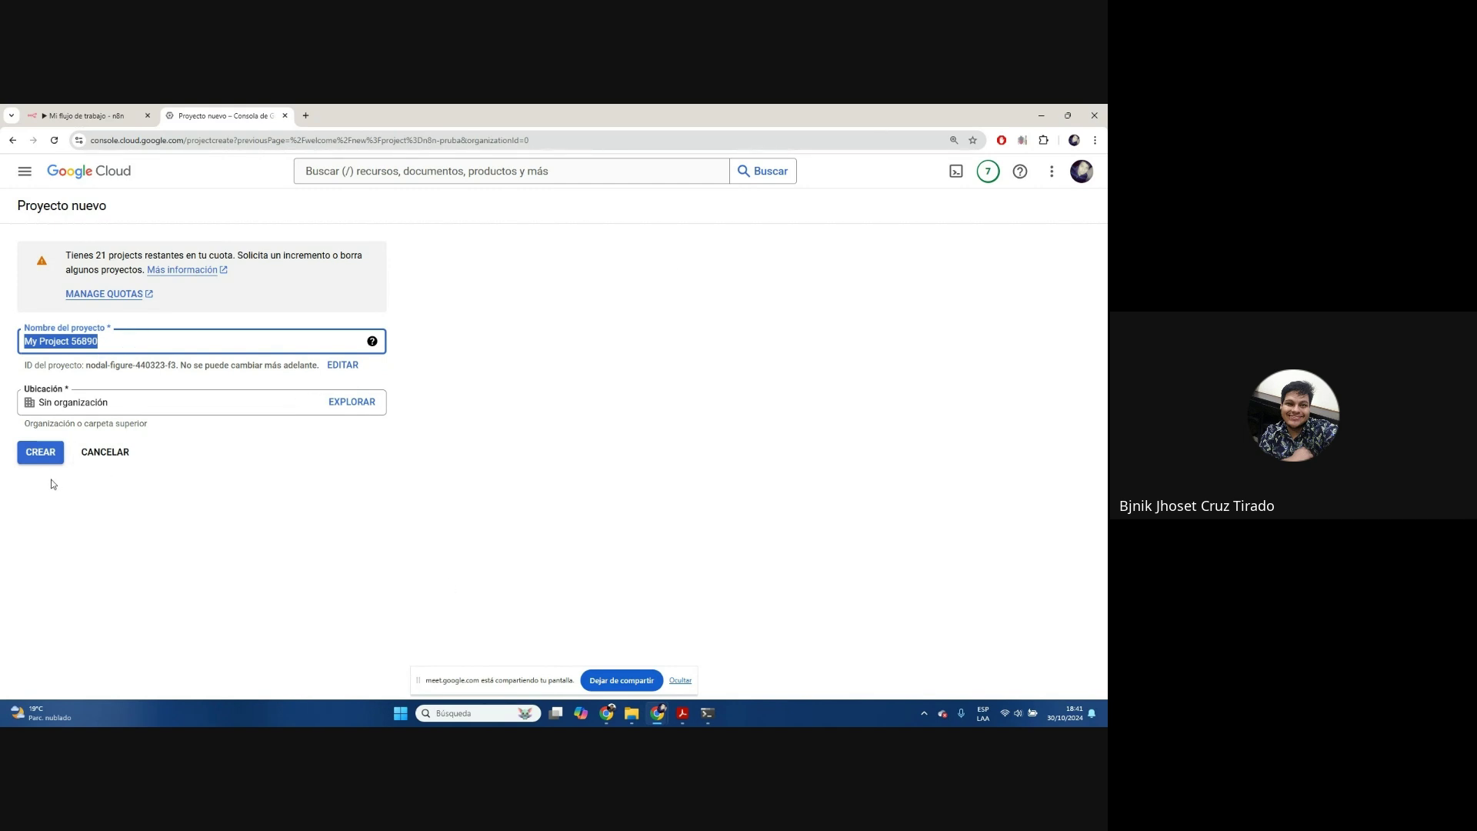
click(108, 171)
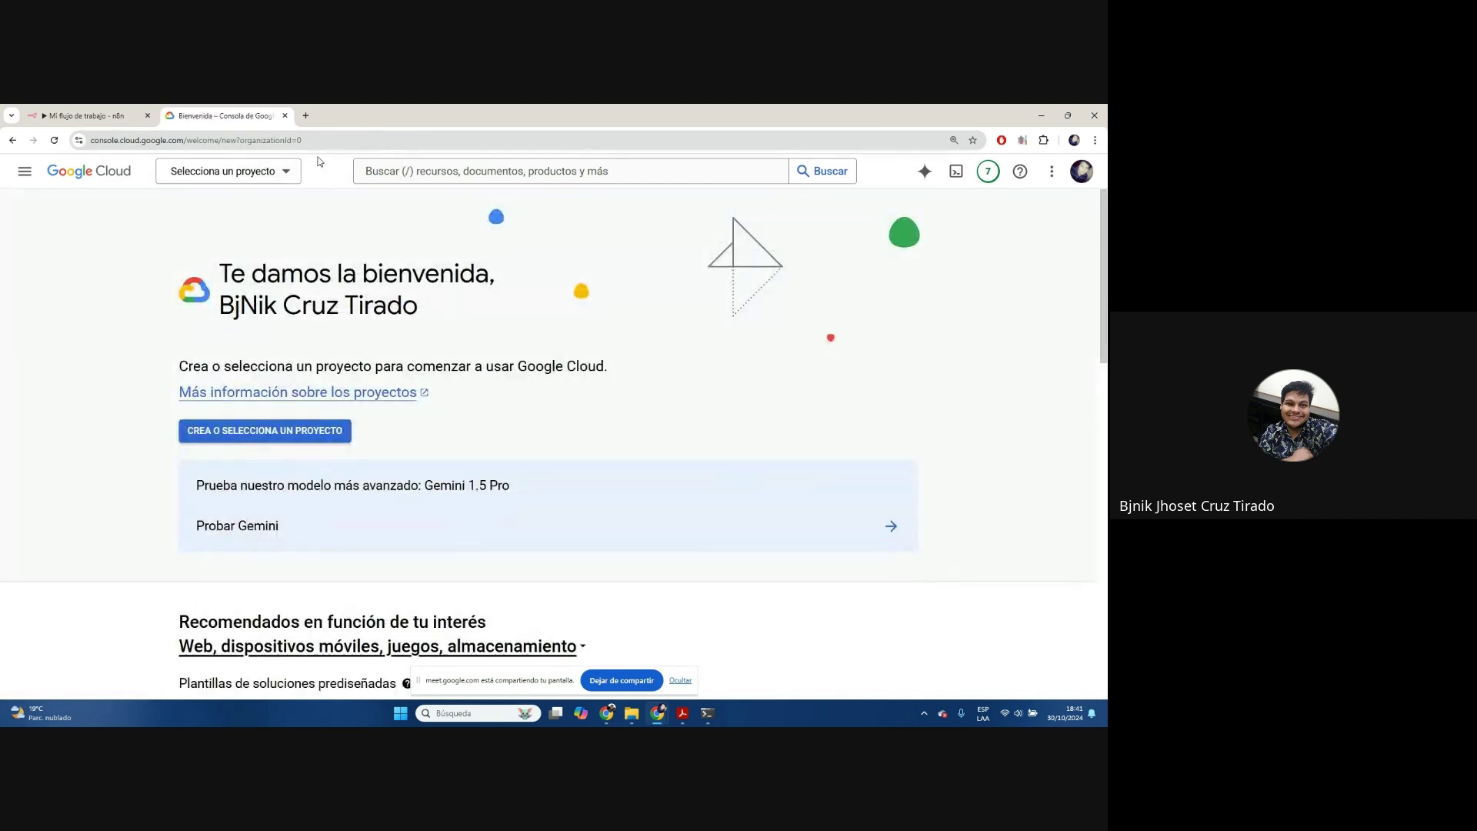
click(275, 171)
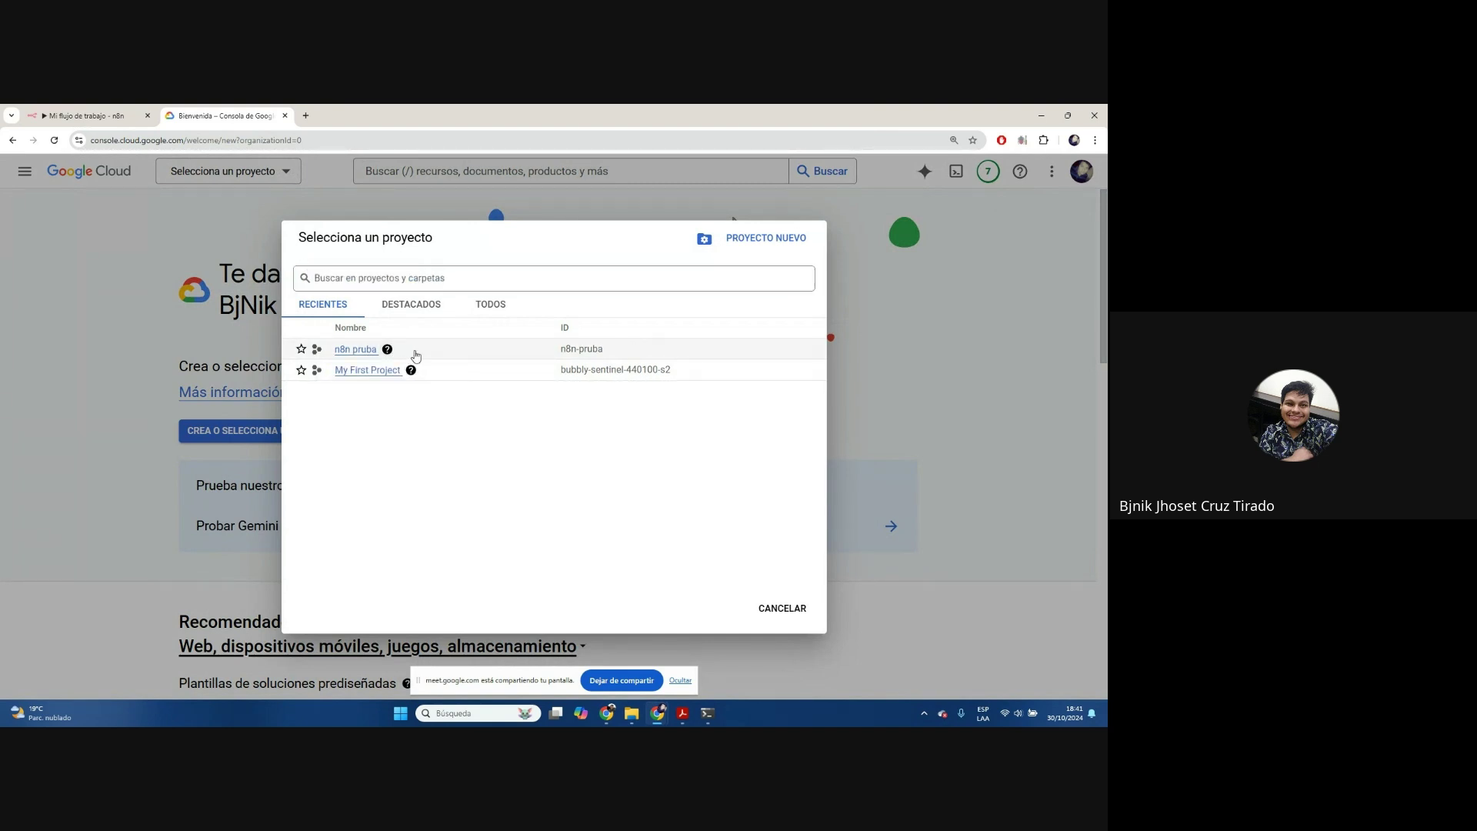
Make My First Project the active project and reopen the project selector
click(356, 349)
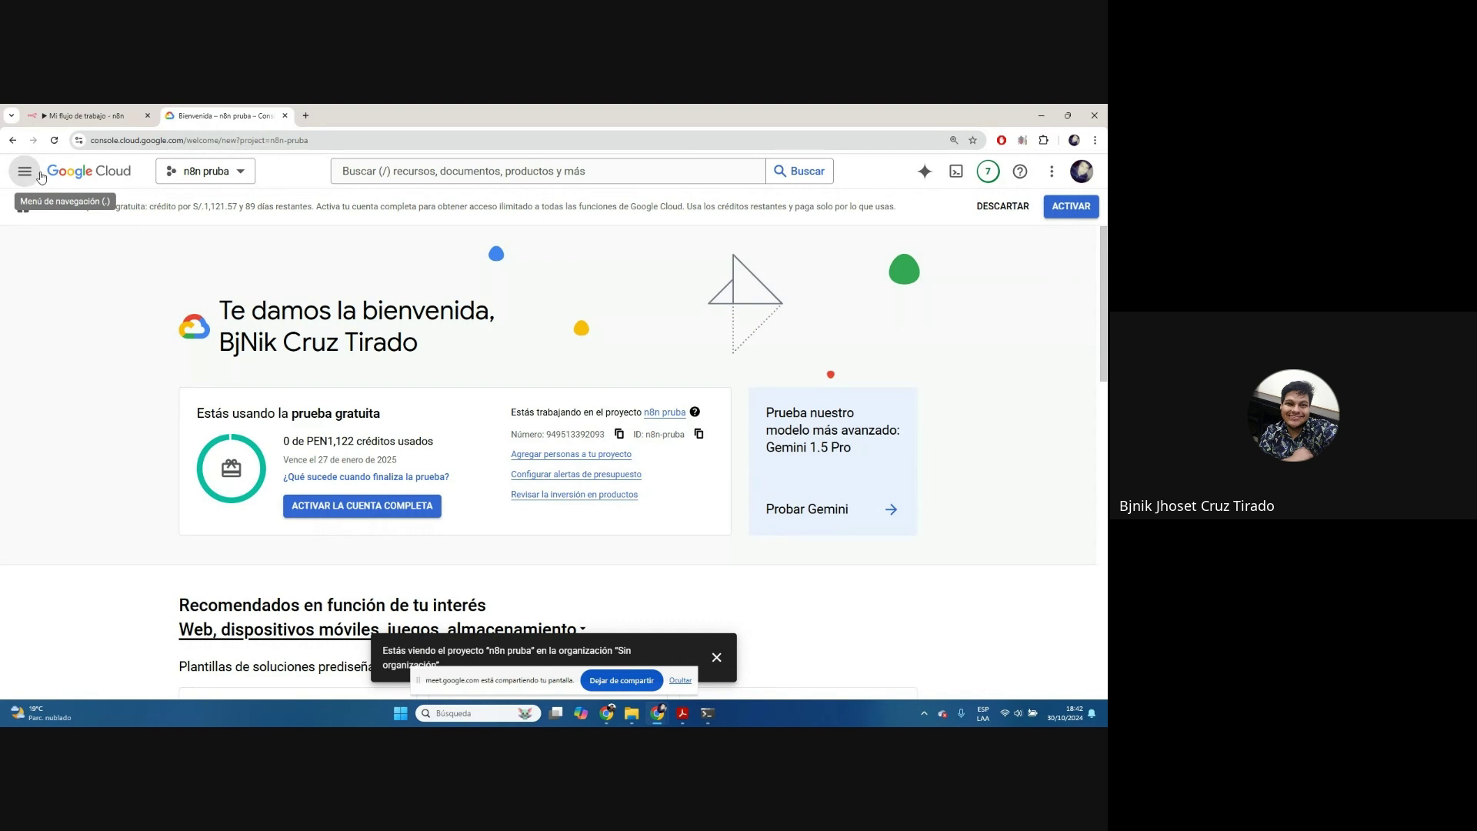
click(186, 171)
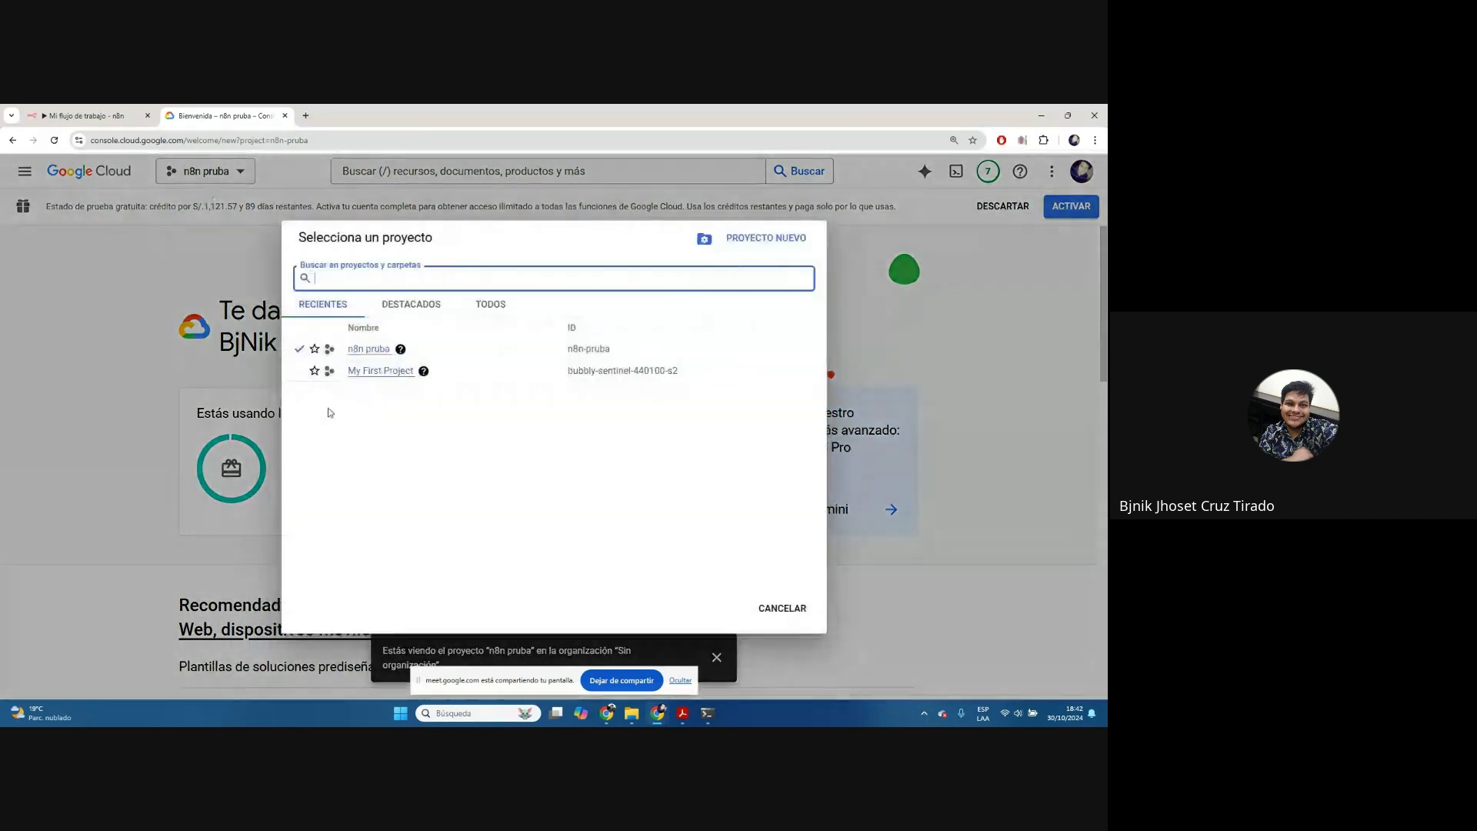
click(504, 377)
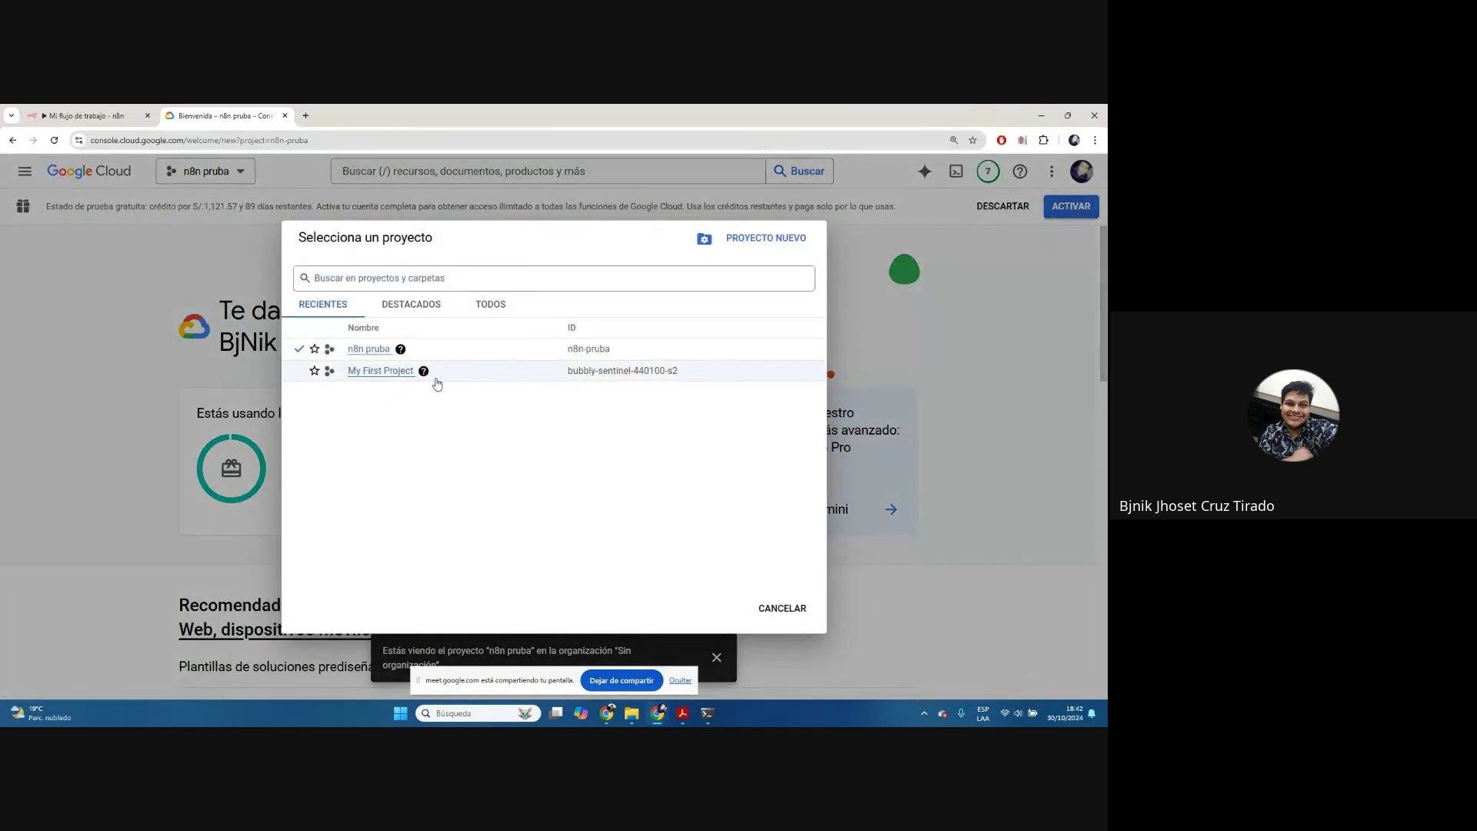
click(390, 372)
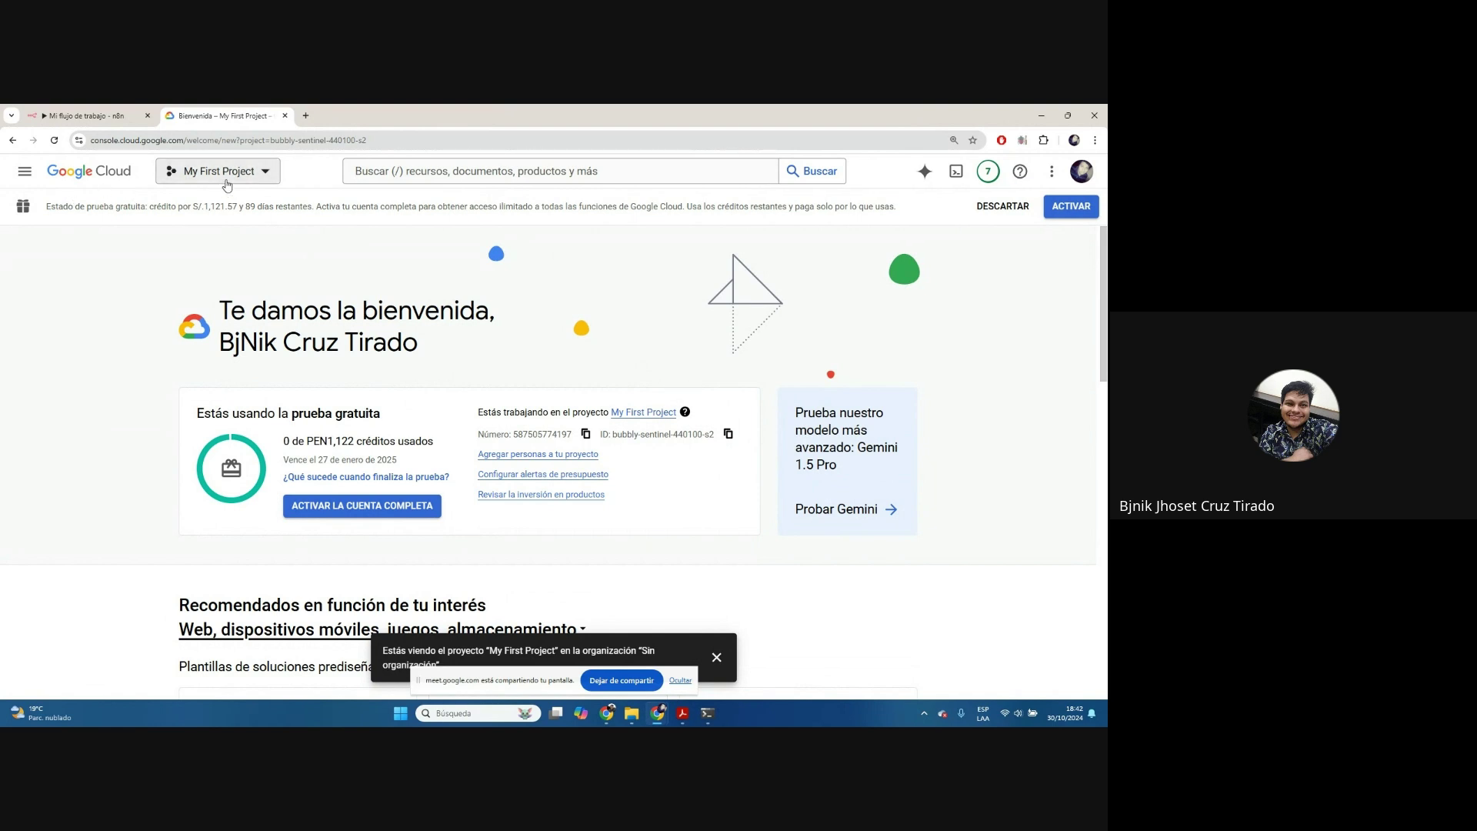
click(257, 174)
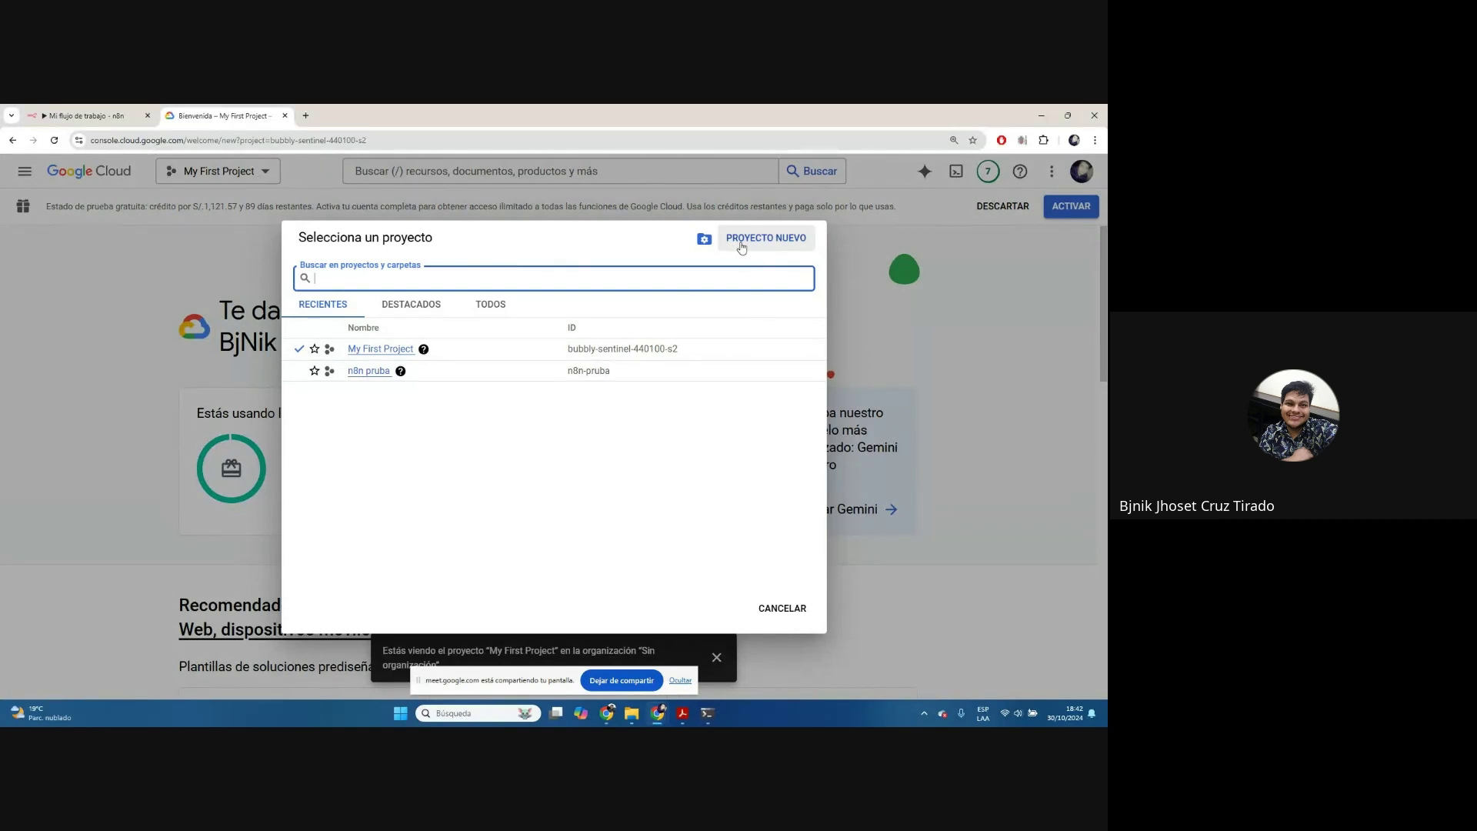
Create project n8nClase2, removing the underscore from the typed name n8n_Clase2
click(742, 246)
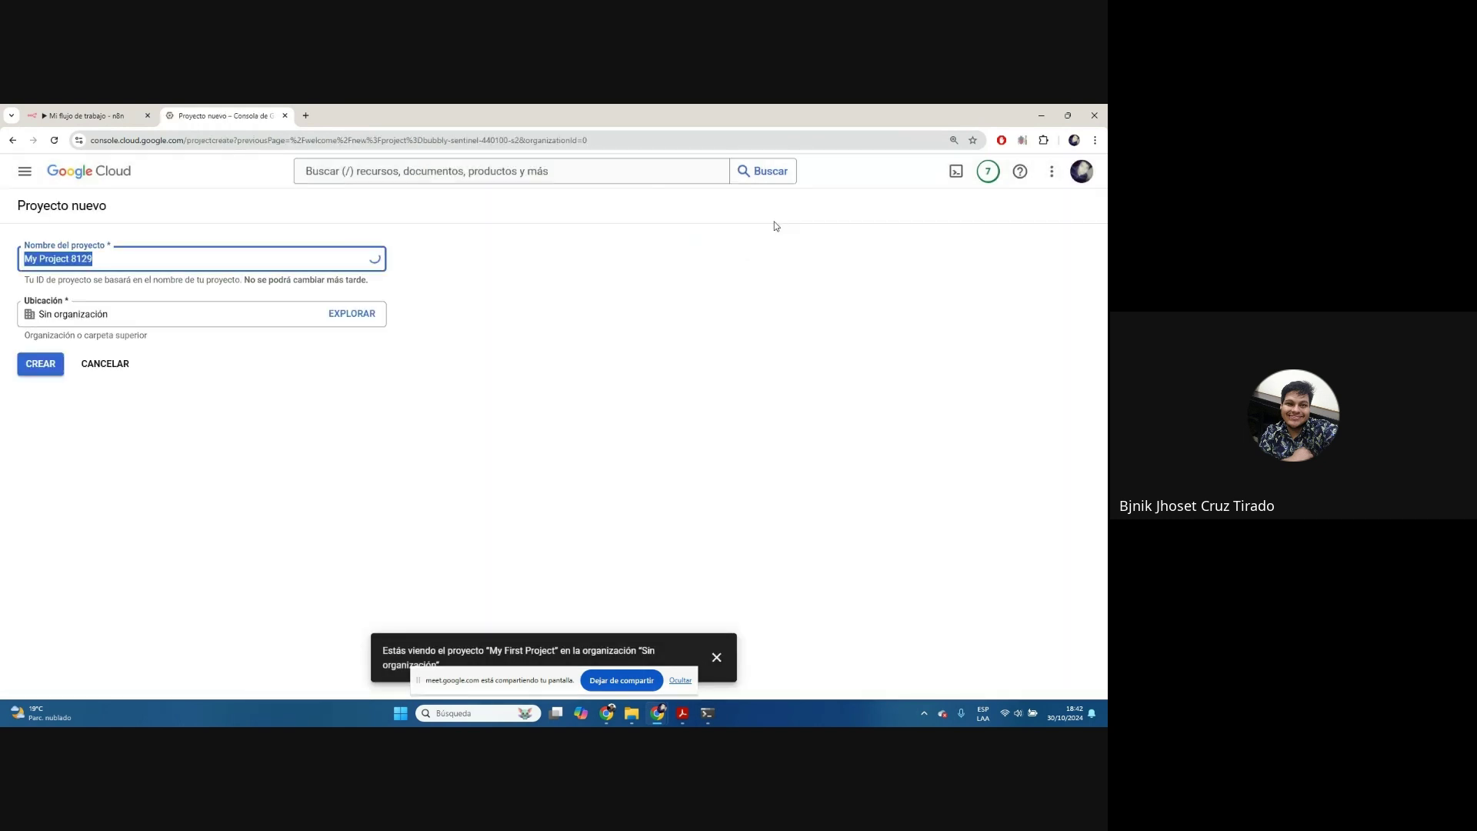
key(ctrl+plus)
key(ctrl+plus)
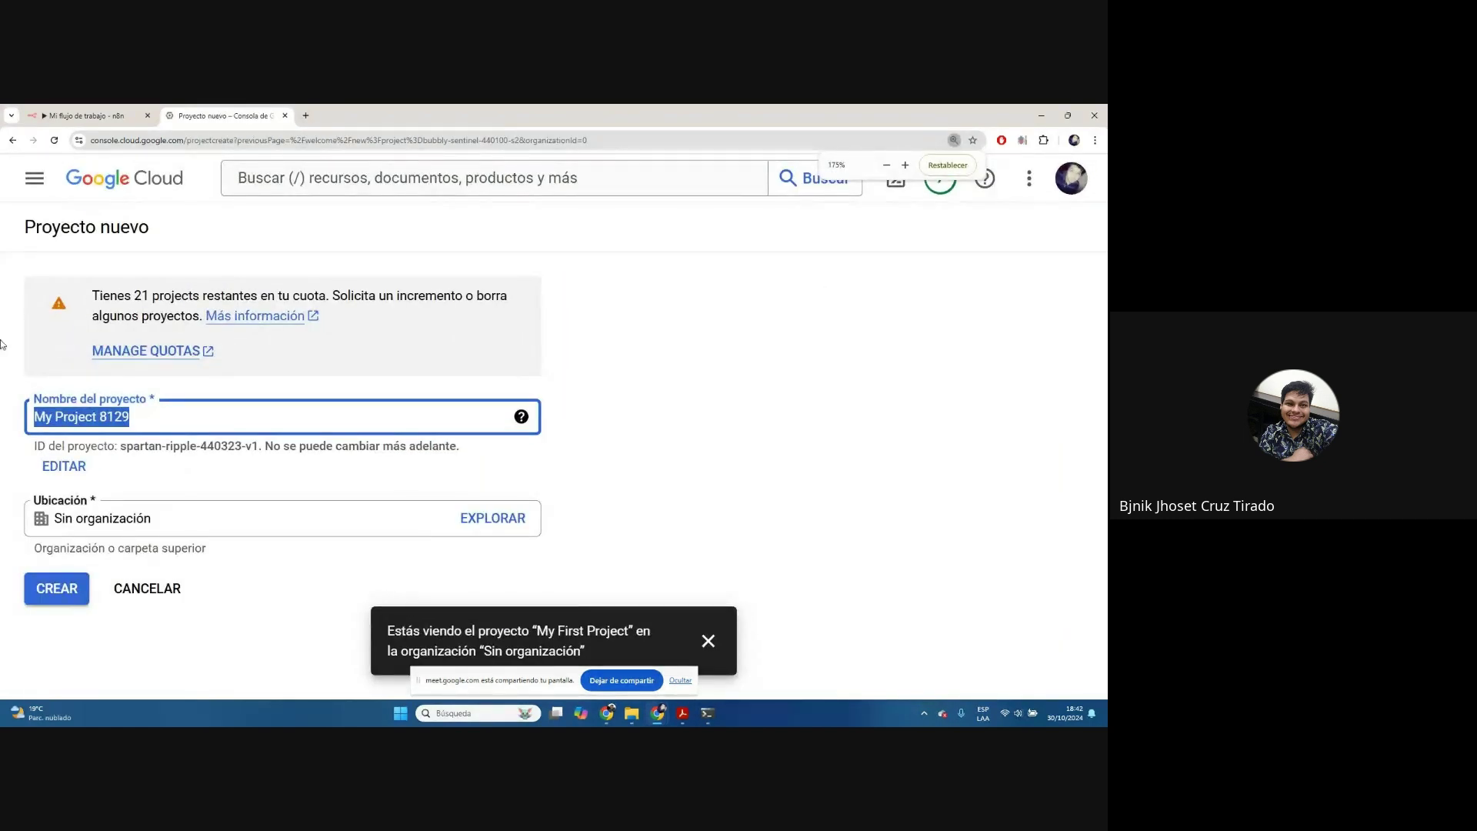
drag(91, 295, 200, 316)
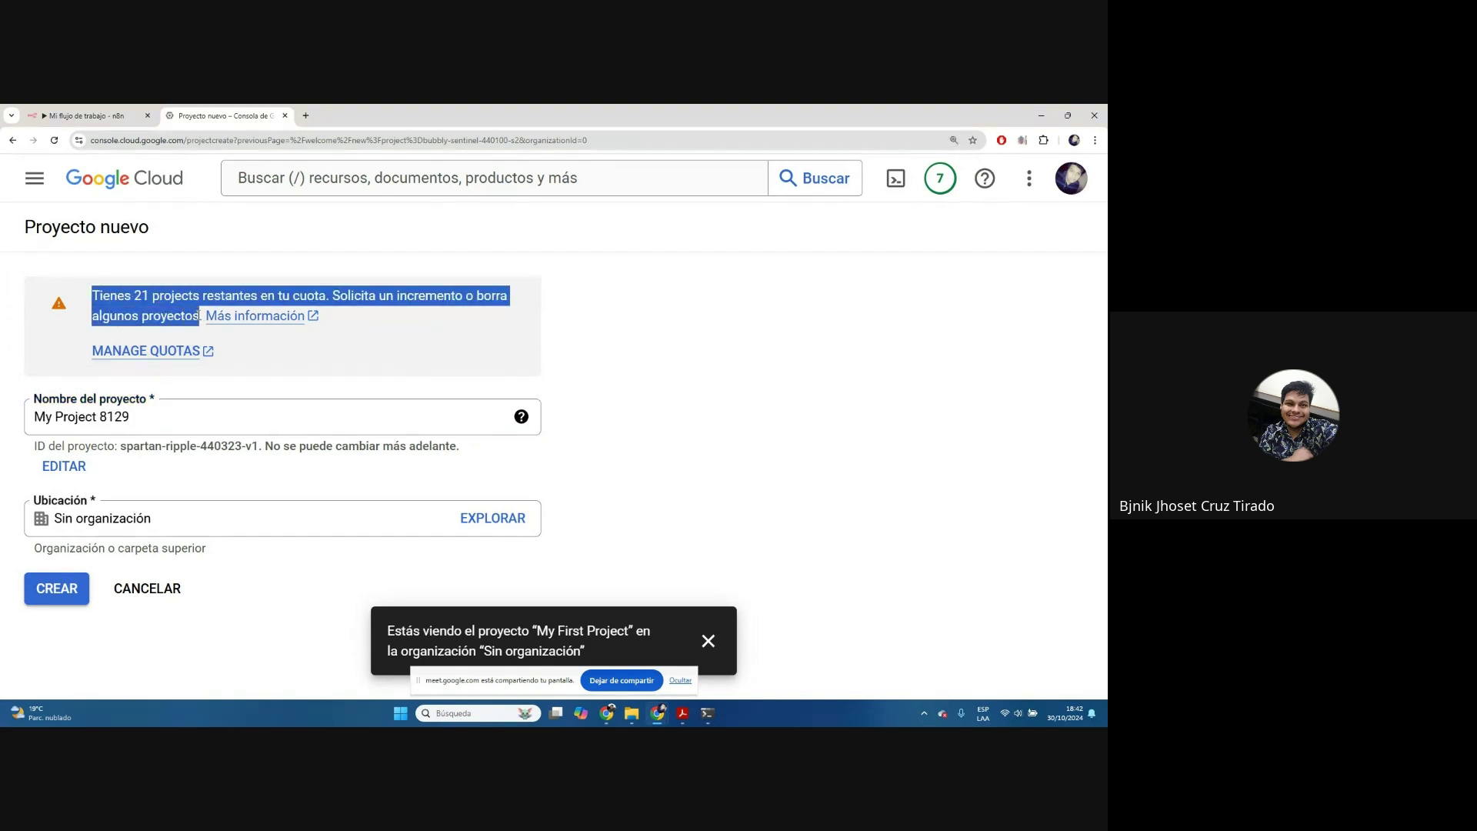
click(156, 421)
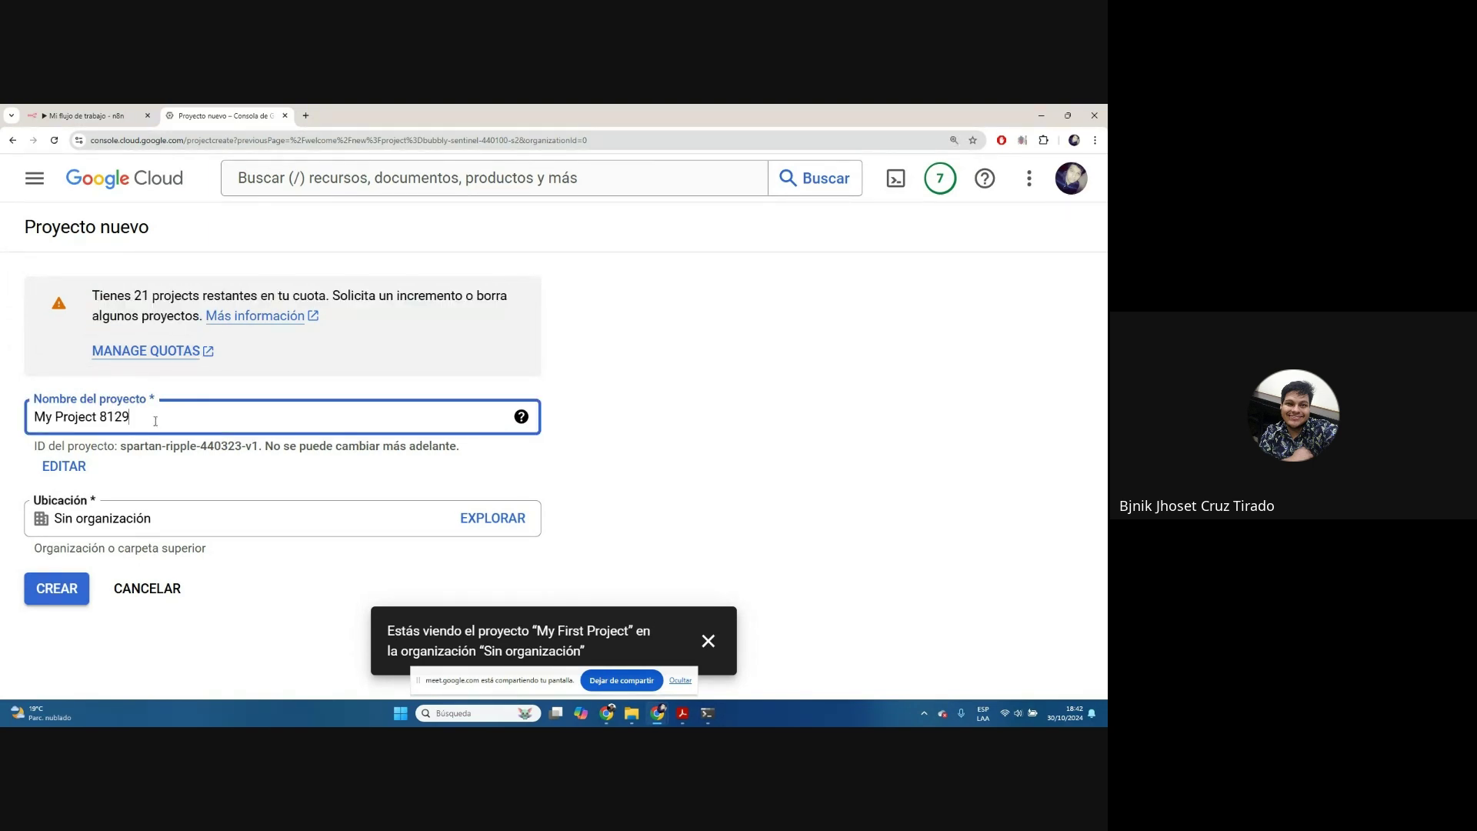
drag(193, 411, 8, 417)
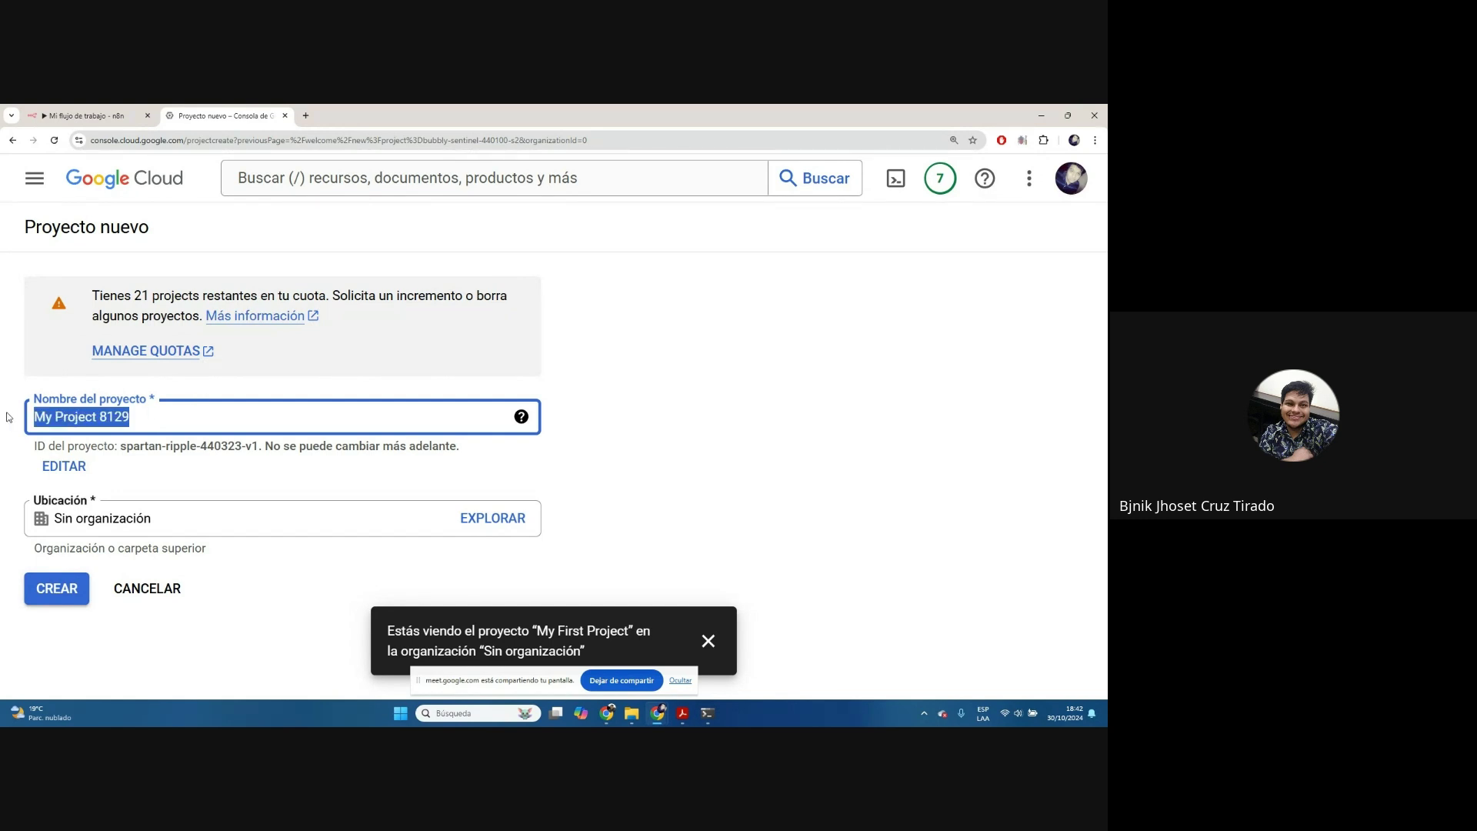
text(n8n_)
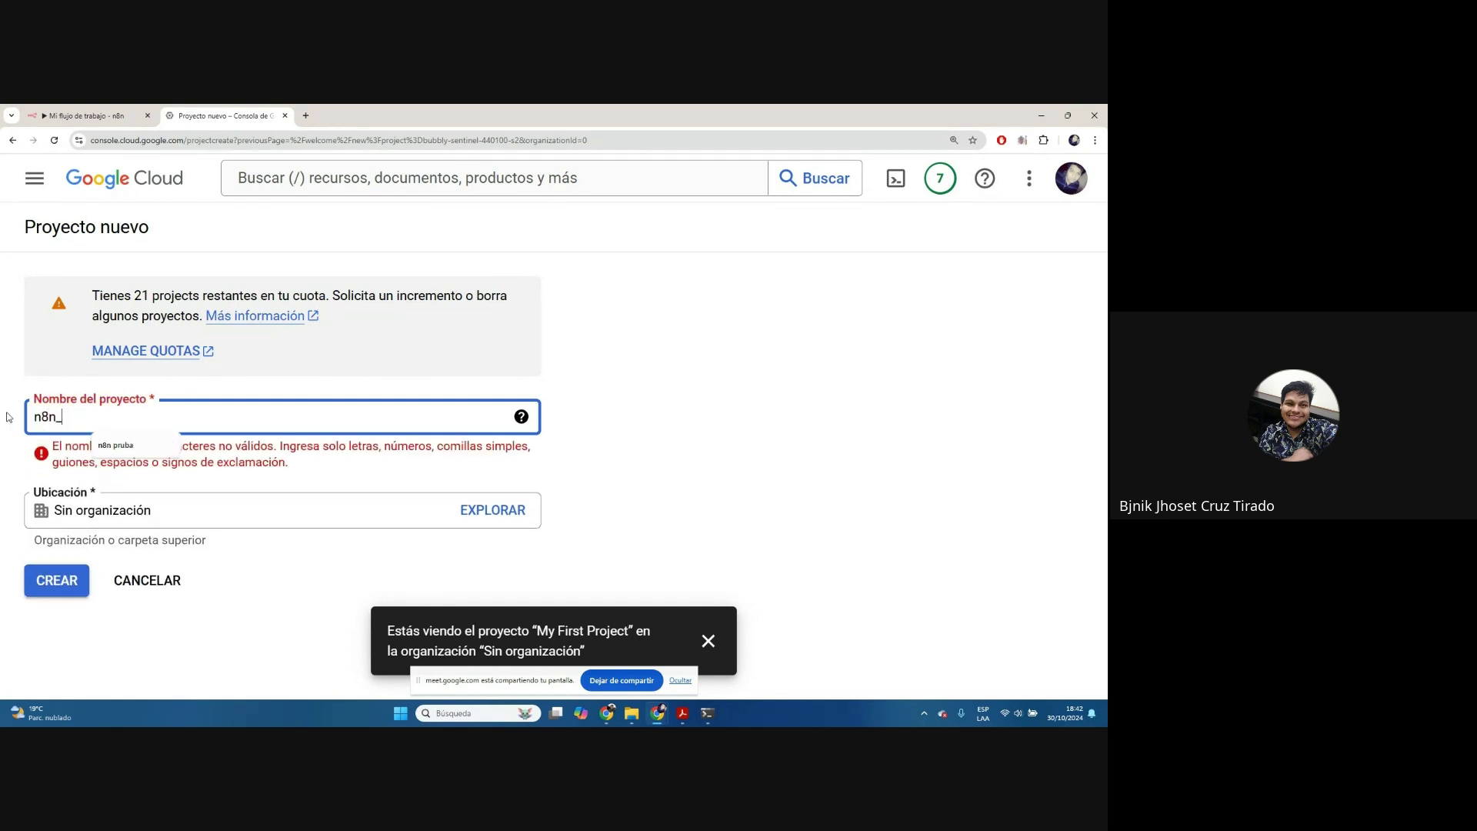
text(Clase2)
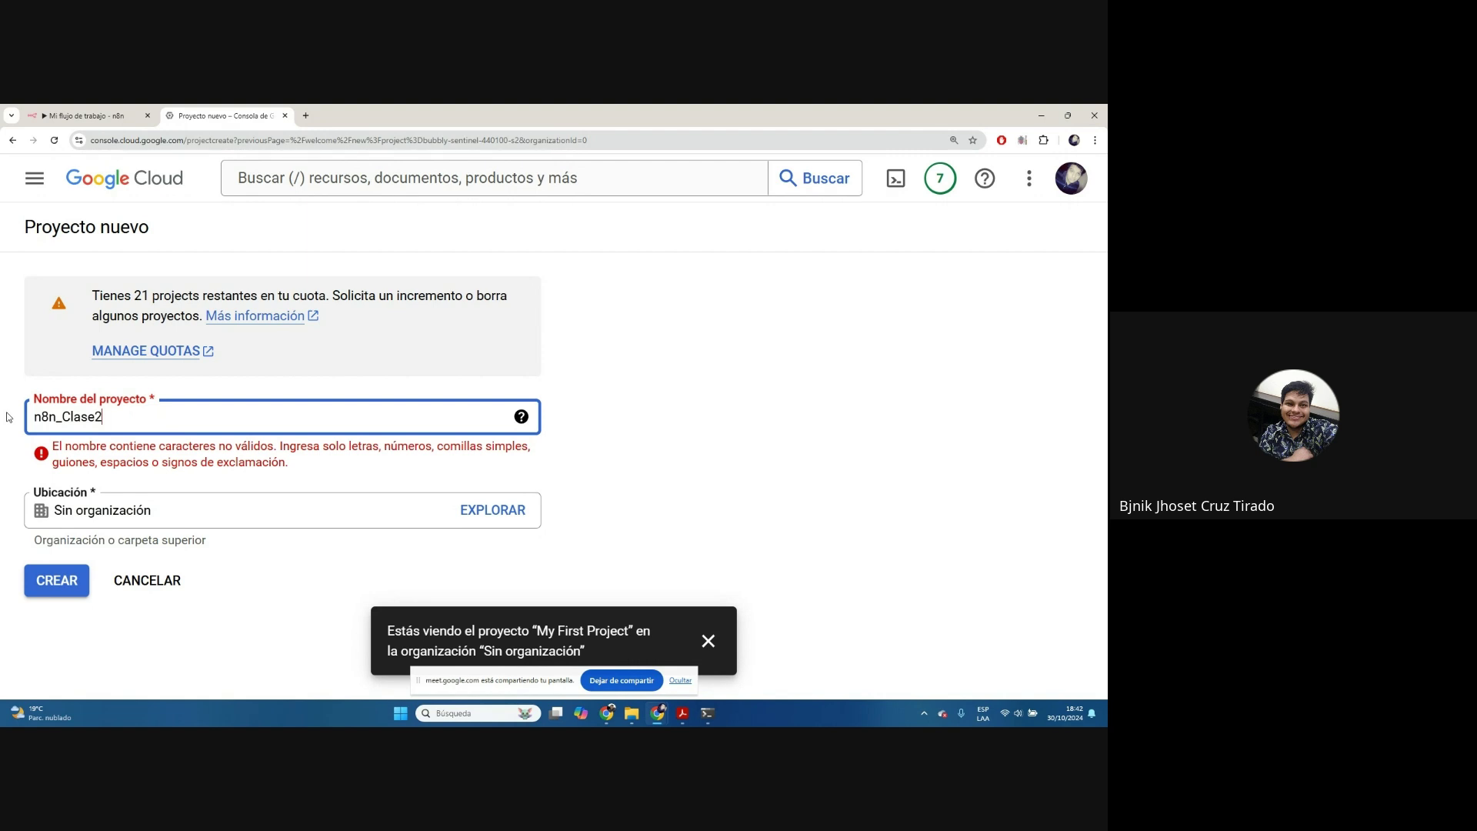
click(576, 460)
click(63, 417)
key(BackSpace)
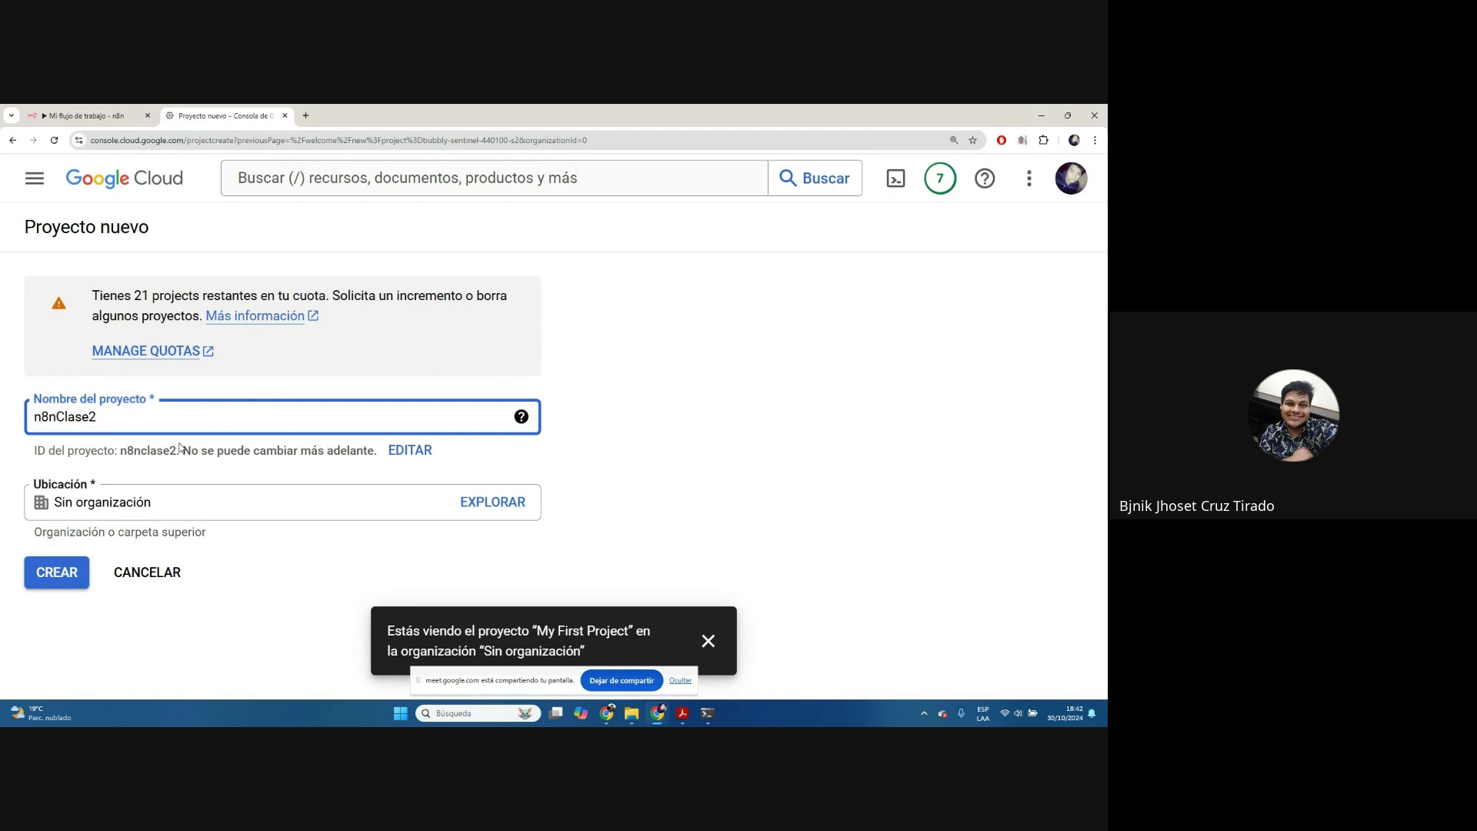
click(55, 575)
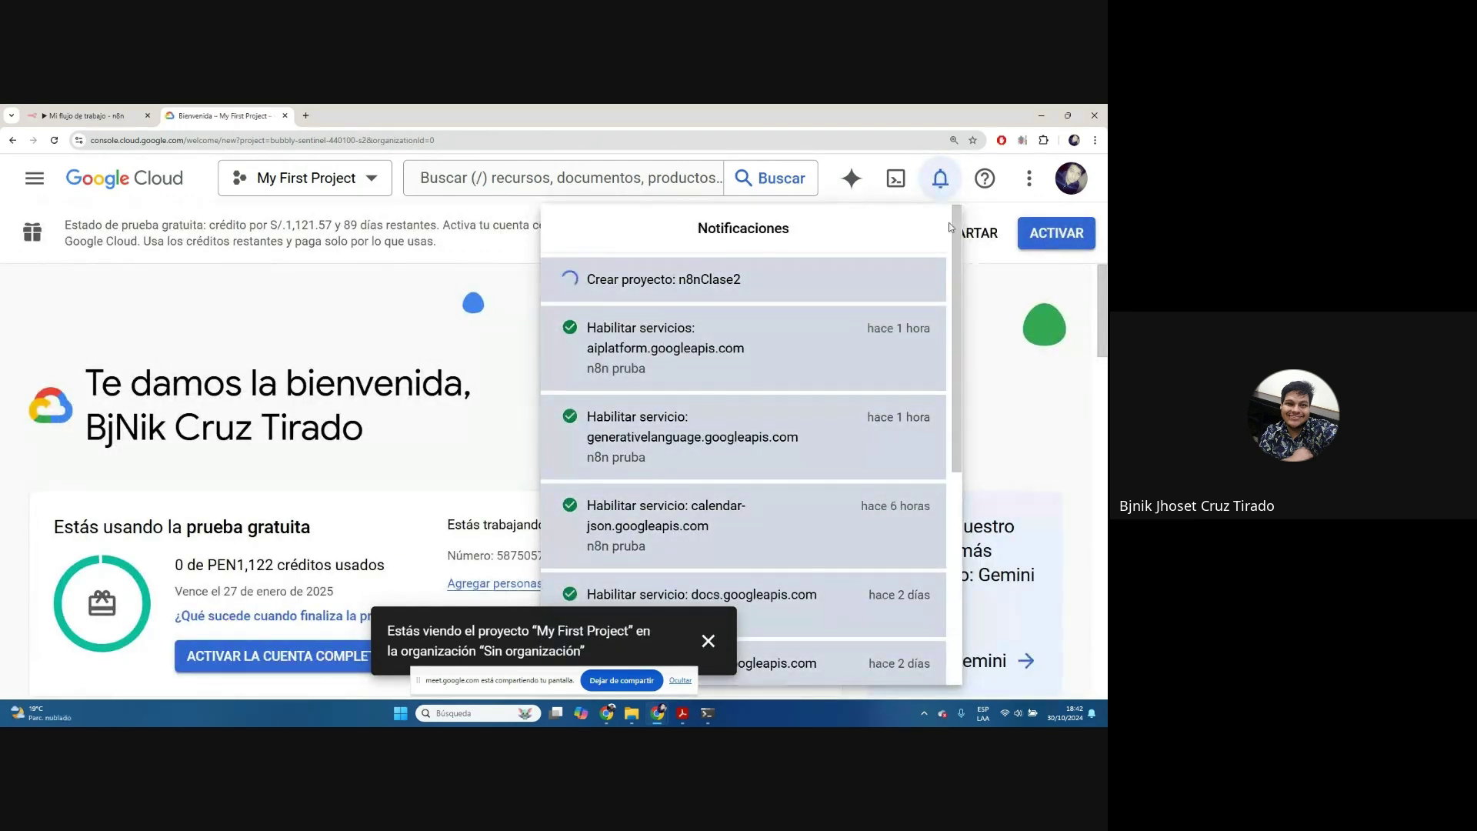
Select n8nClase2 from the Recientes list to make it the active project
key(ctrl+minus)
key(ctrl+minus)
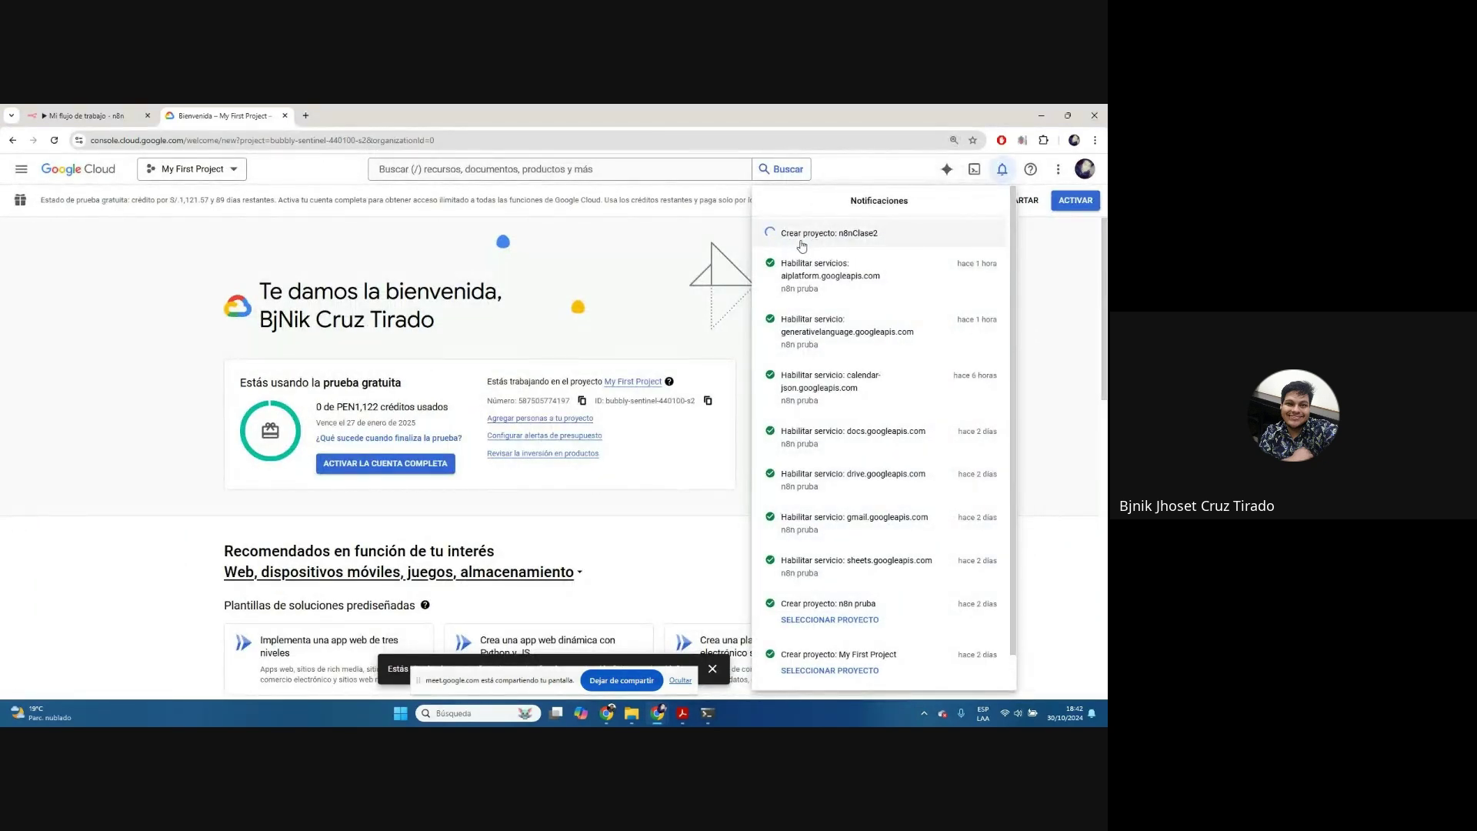
click(279, 180)
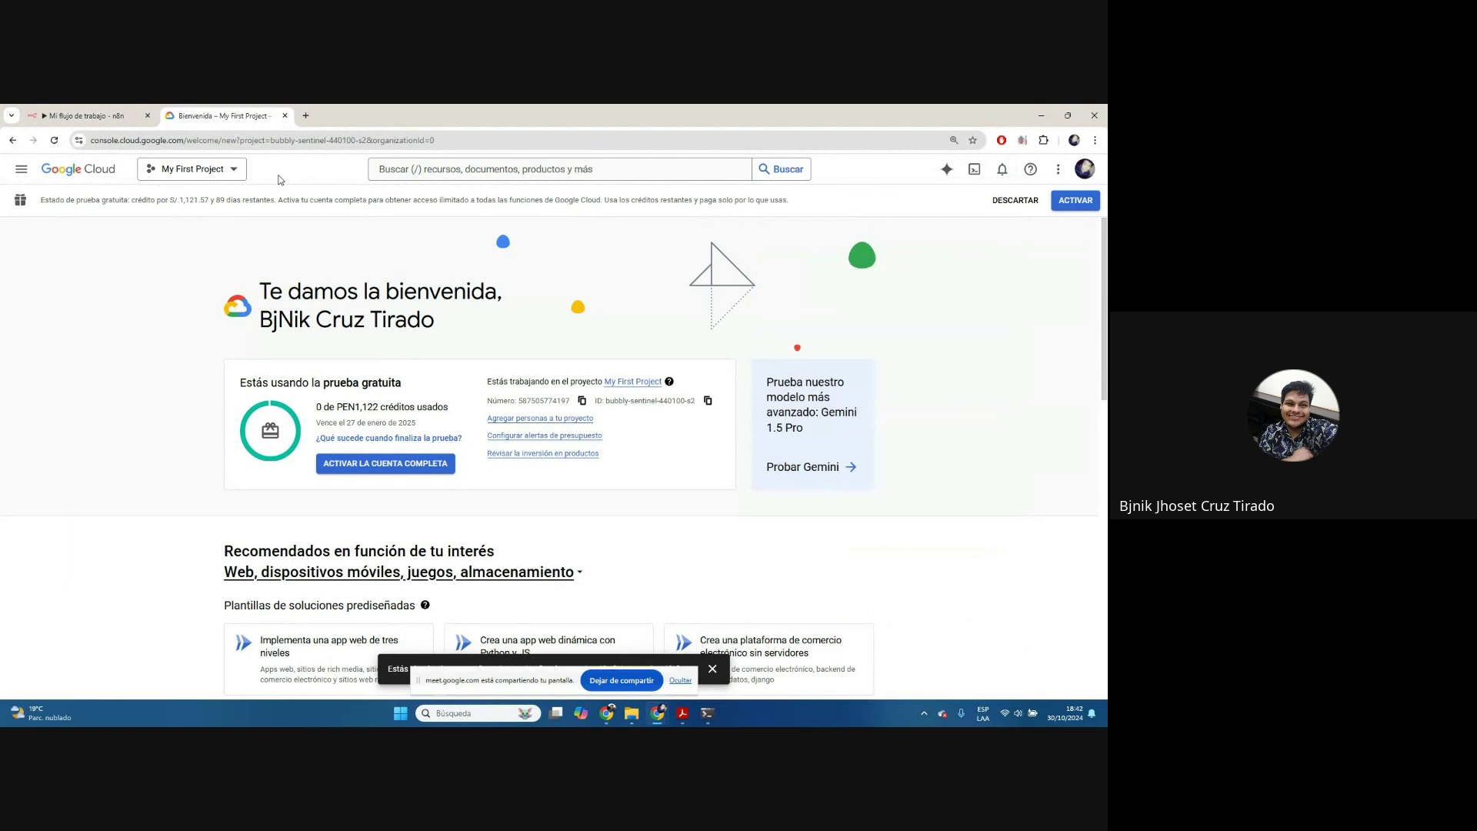
click(171, 172)
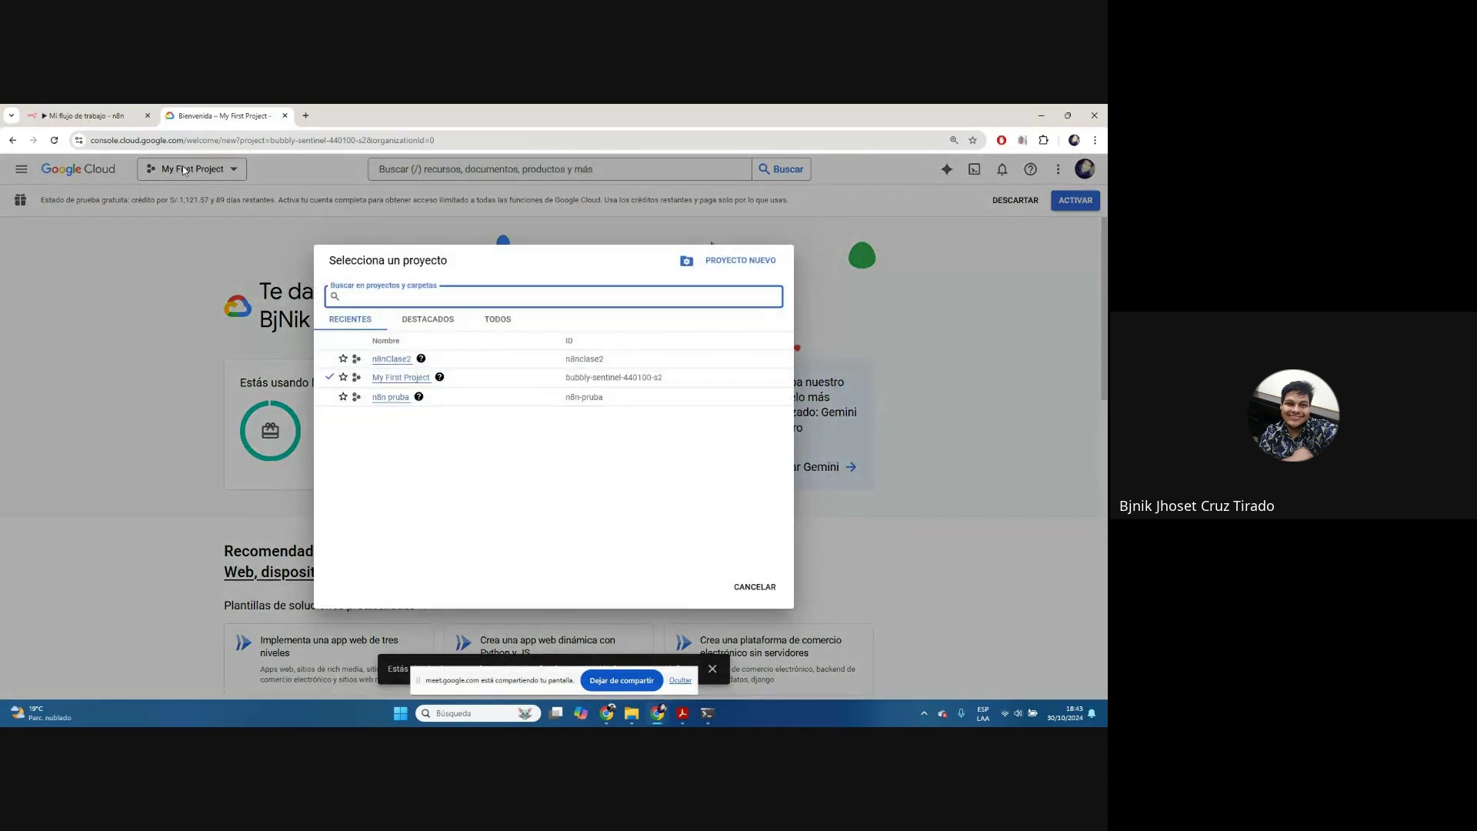
click(938, 343)
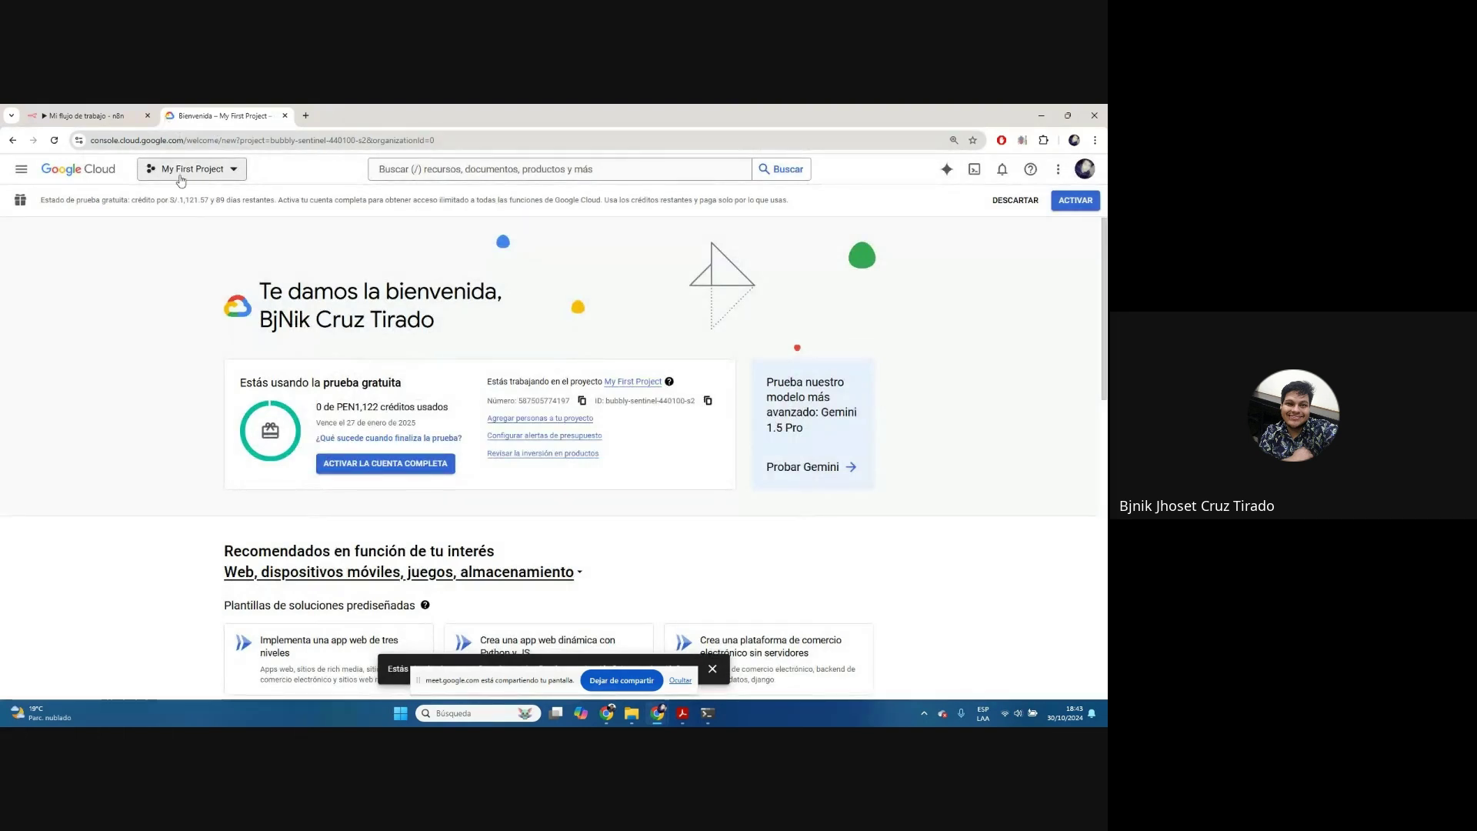
click(201, 183)
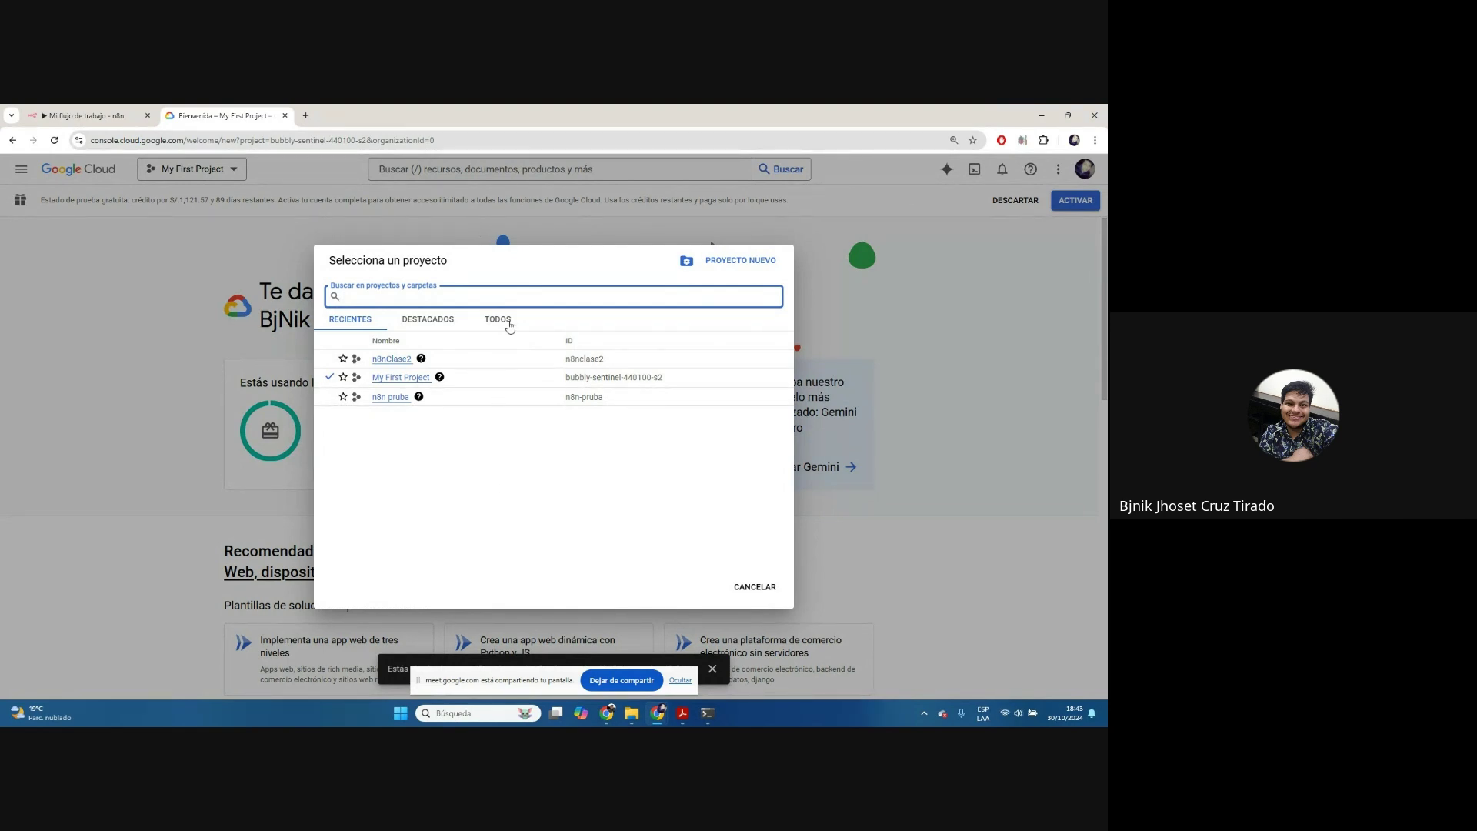
click(393, 360)
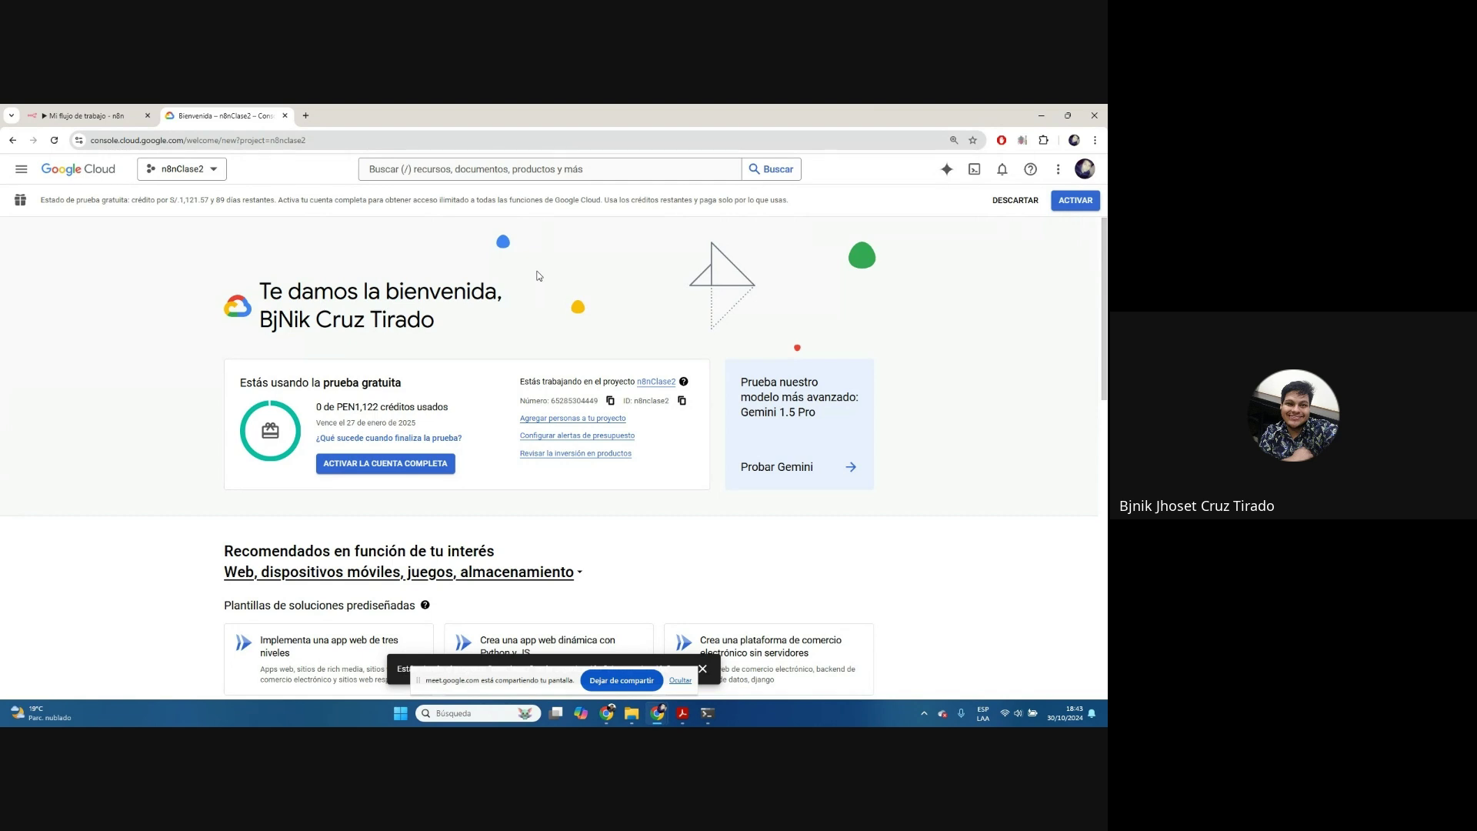
Go to APIs y servicios habilitados for n8nClase2 from the navigation menu
click(15, 174)
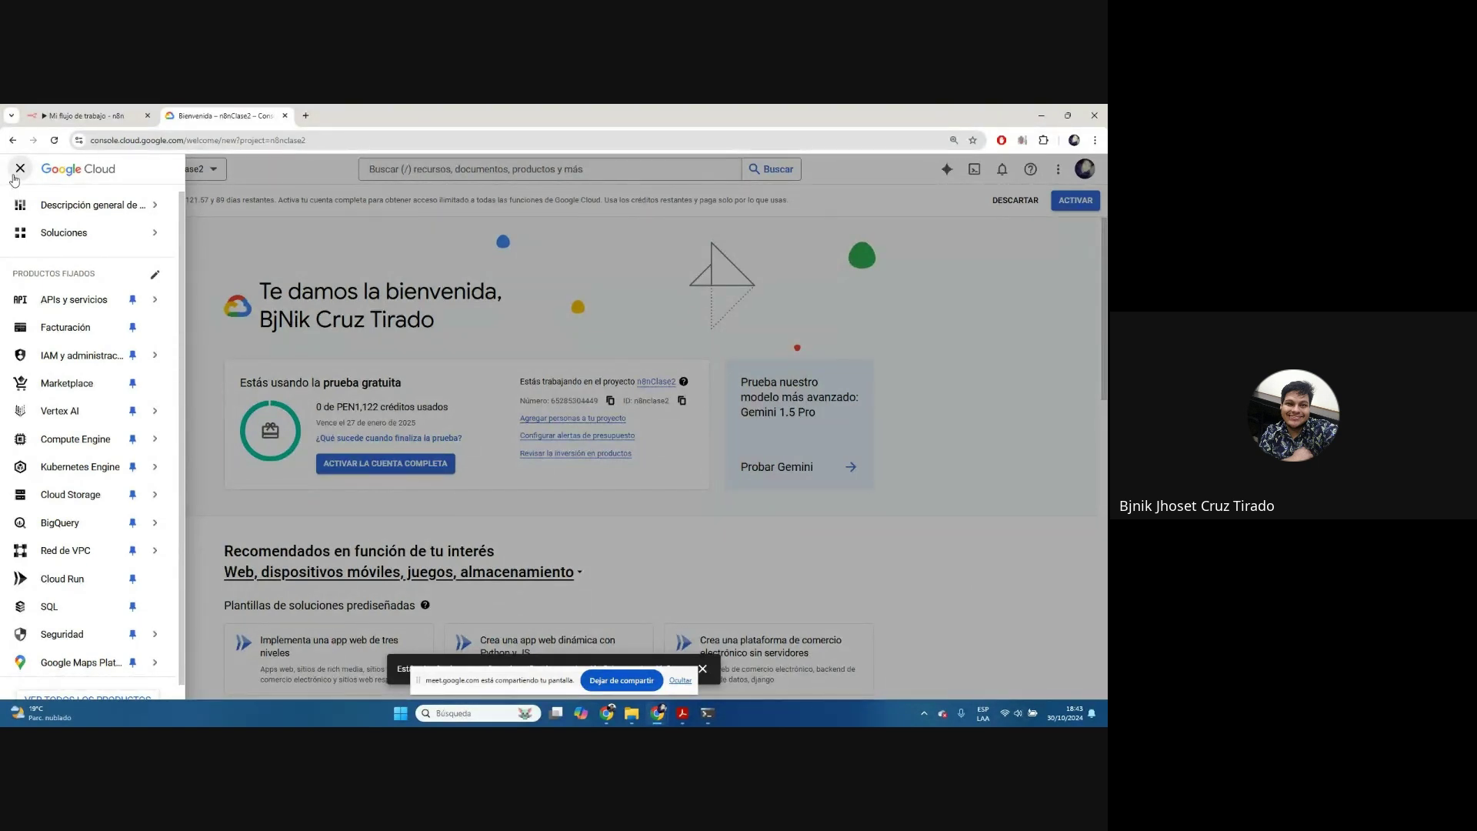
mouse_move(93, 300)
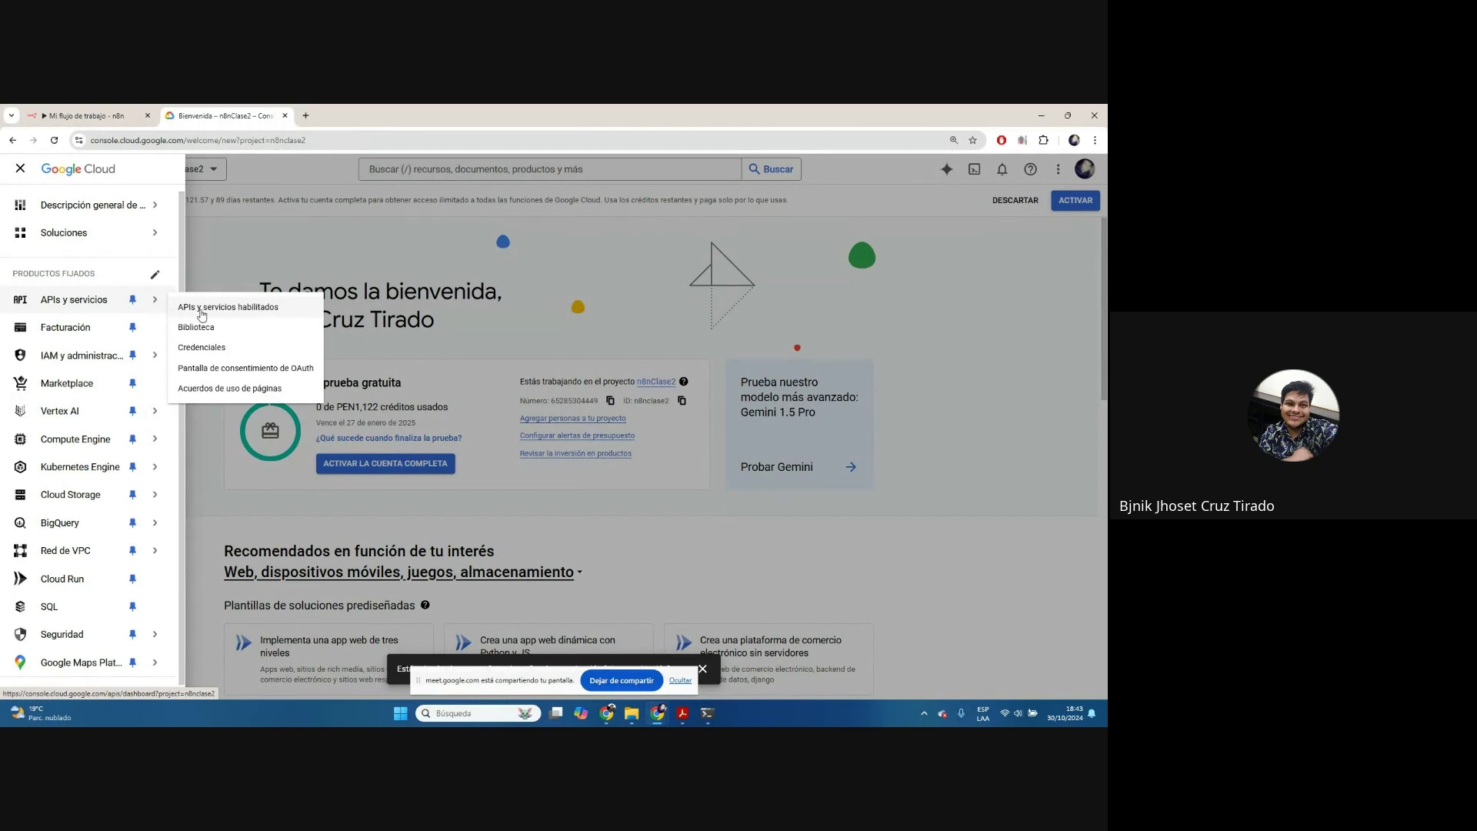
click(201, 309)
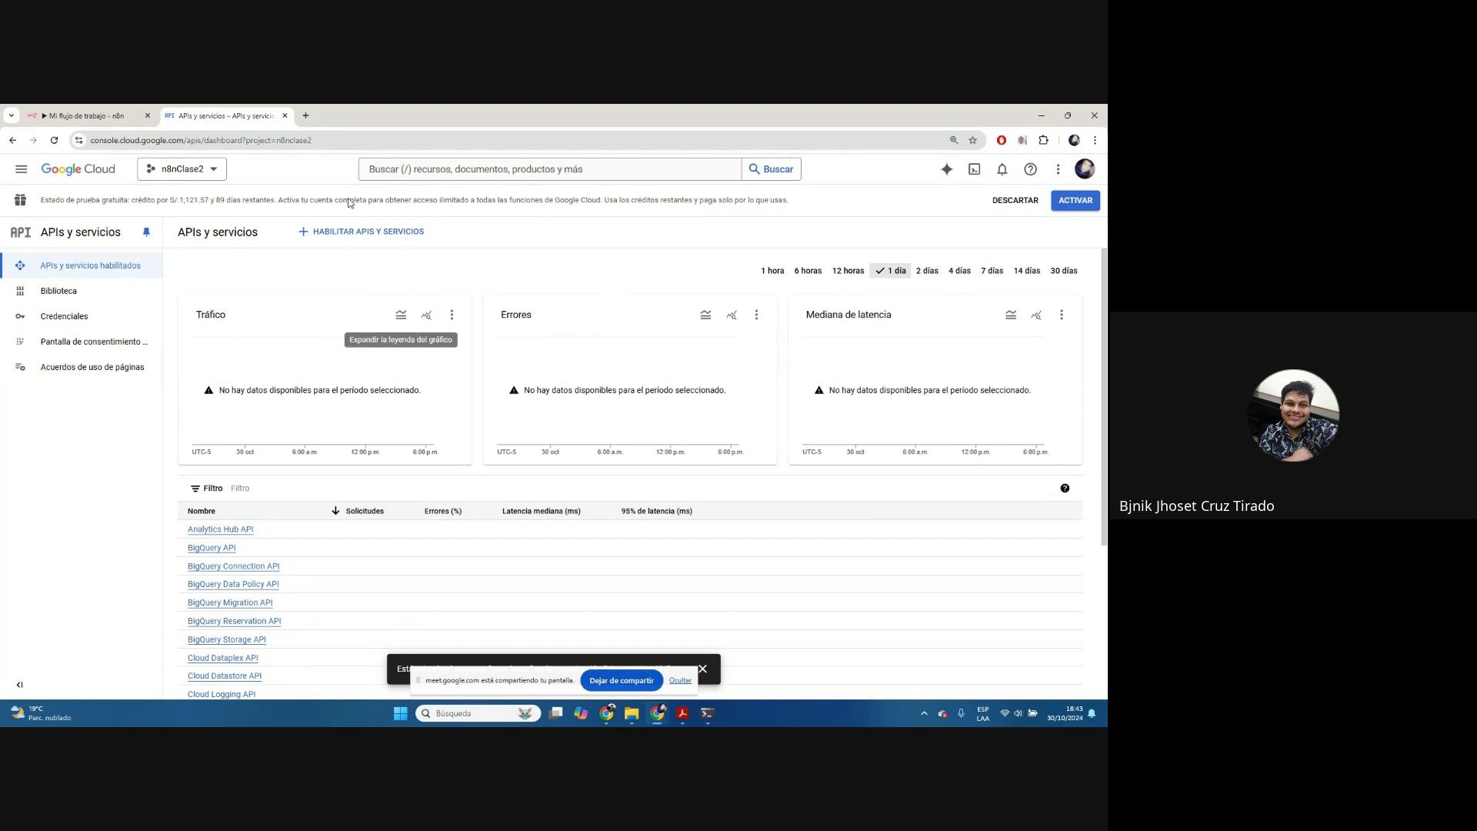
Enable the Gmail API from the API library
click(382, 237)
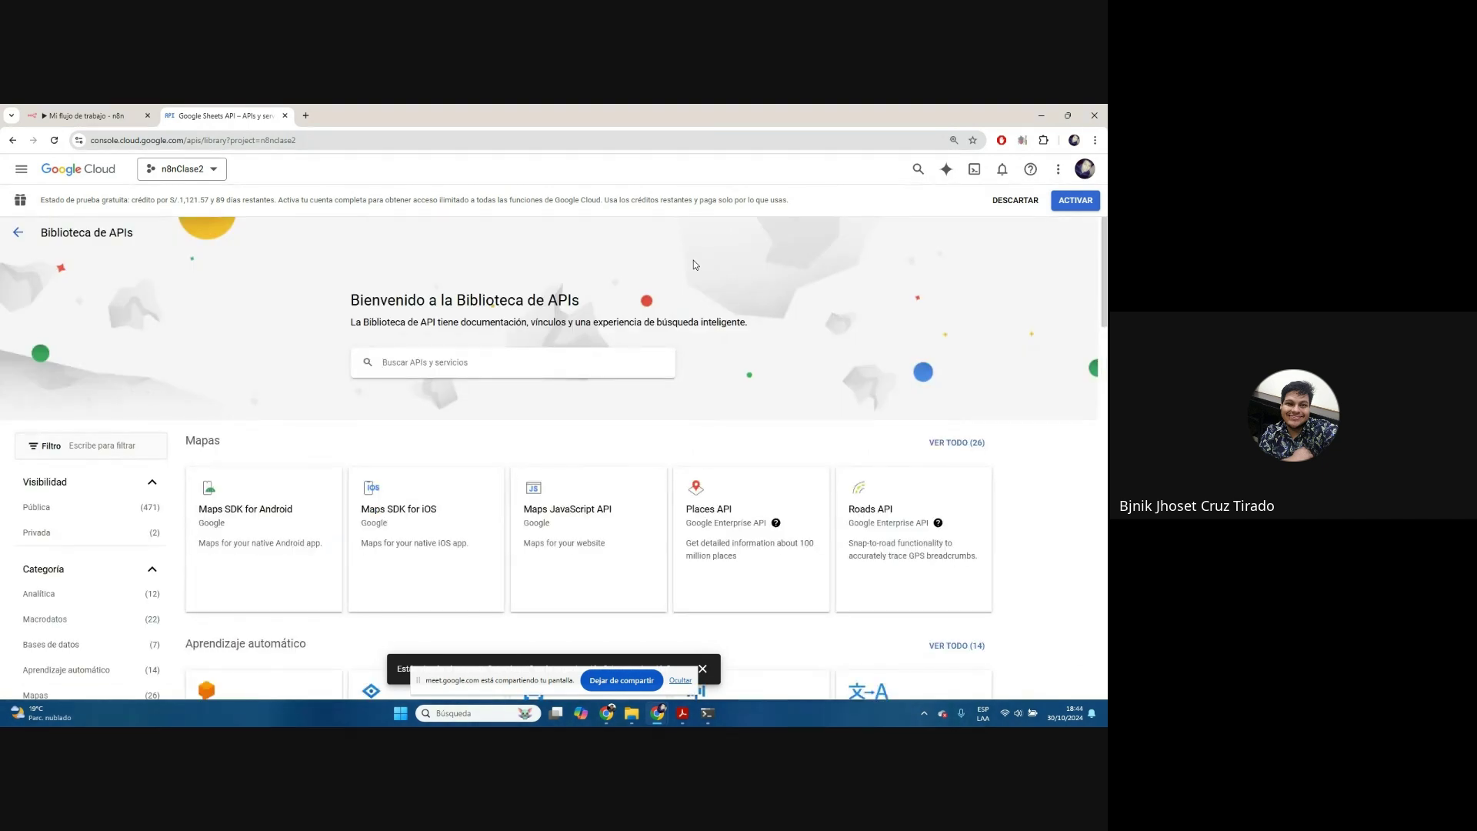
scroll(816, 323, down, 6)
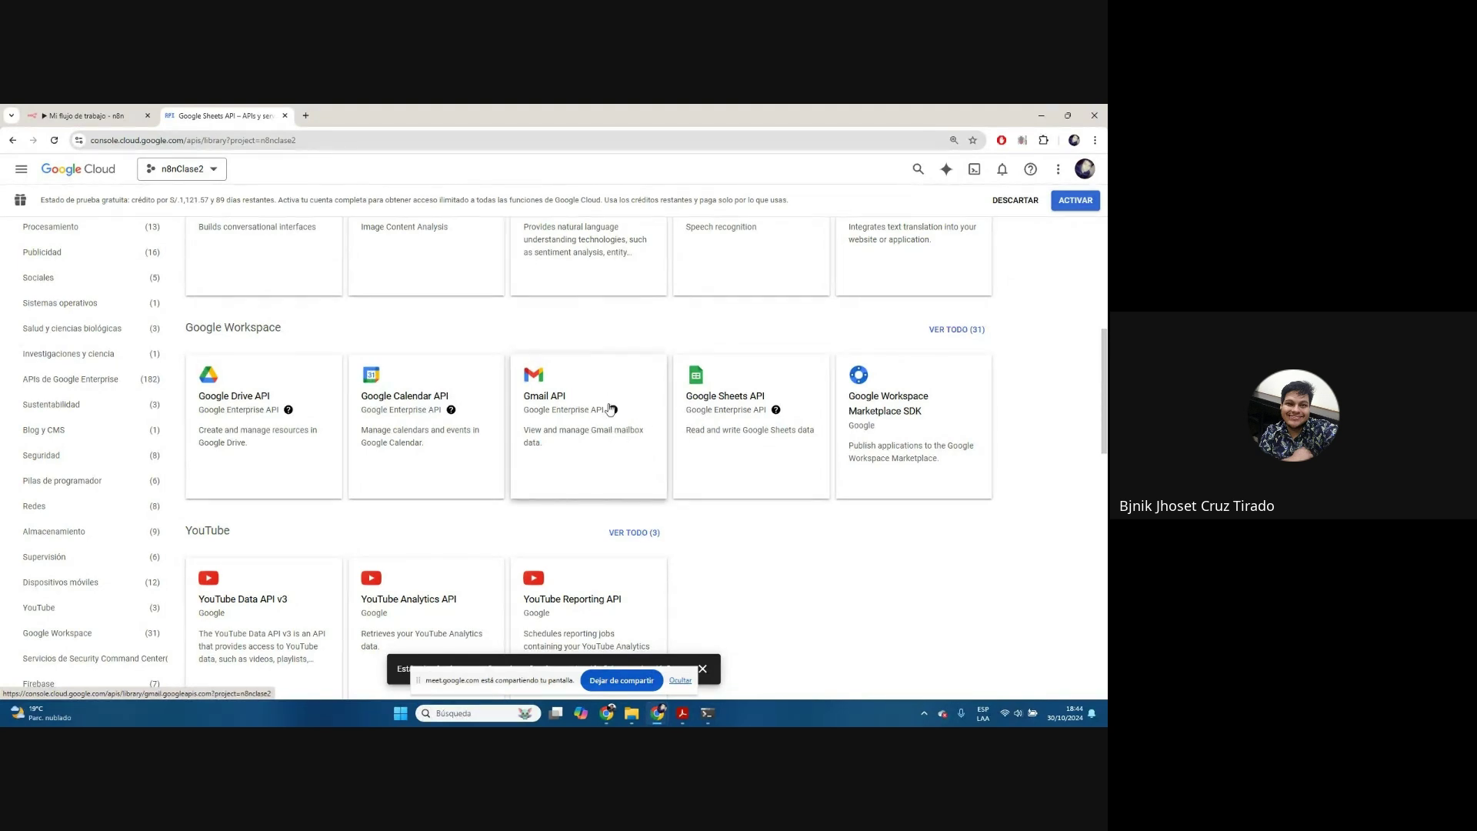
click(575, 410)
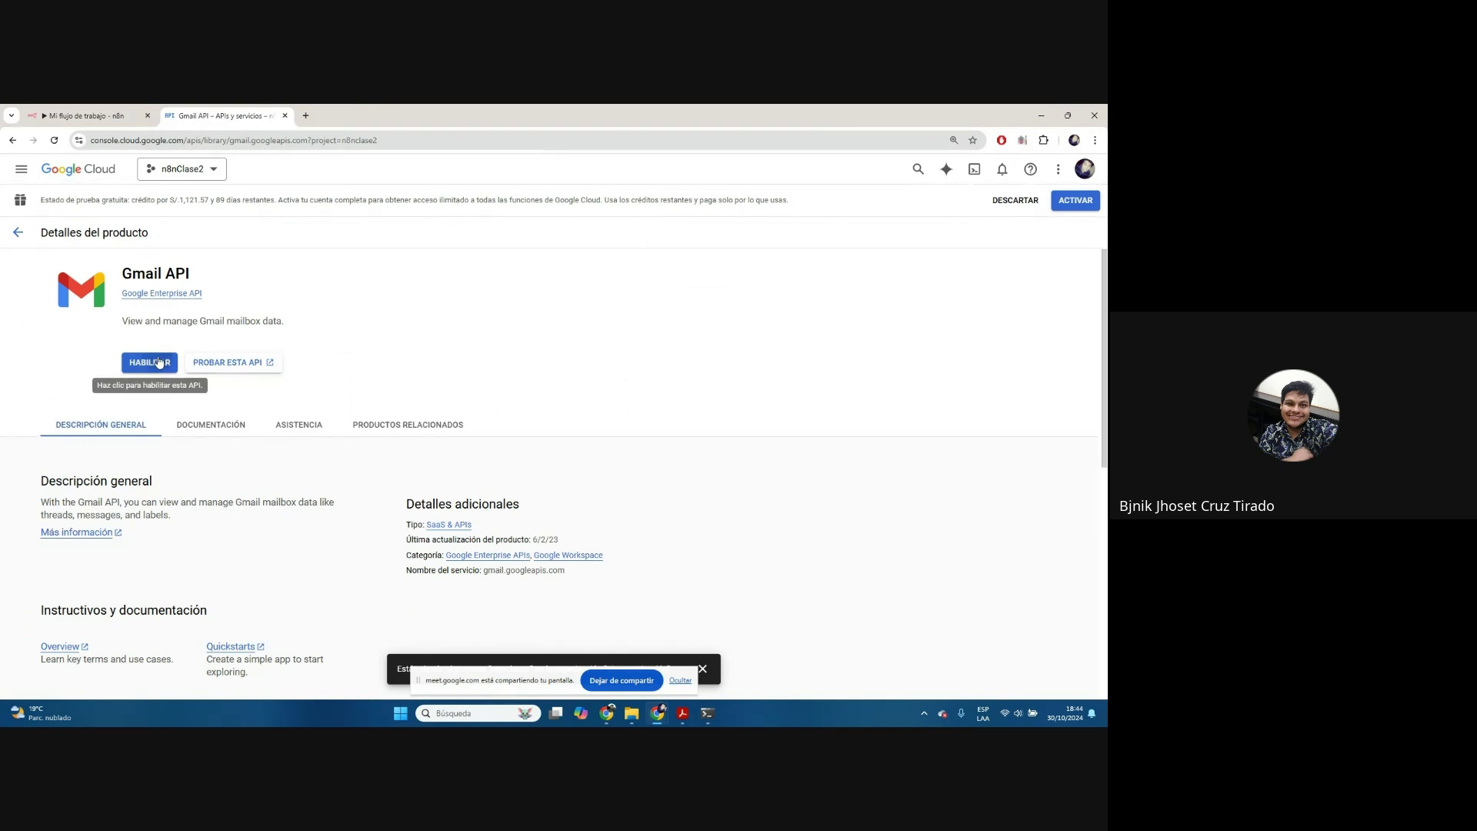
click(158, 362)
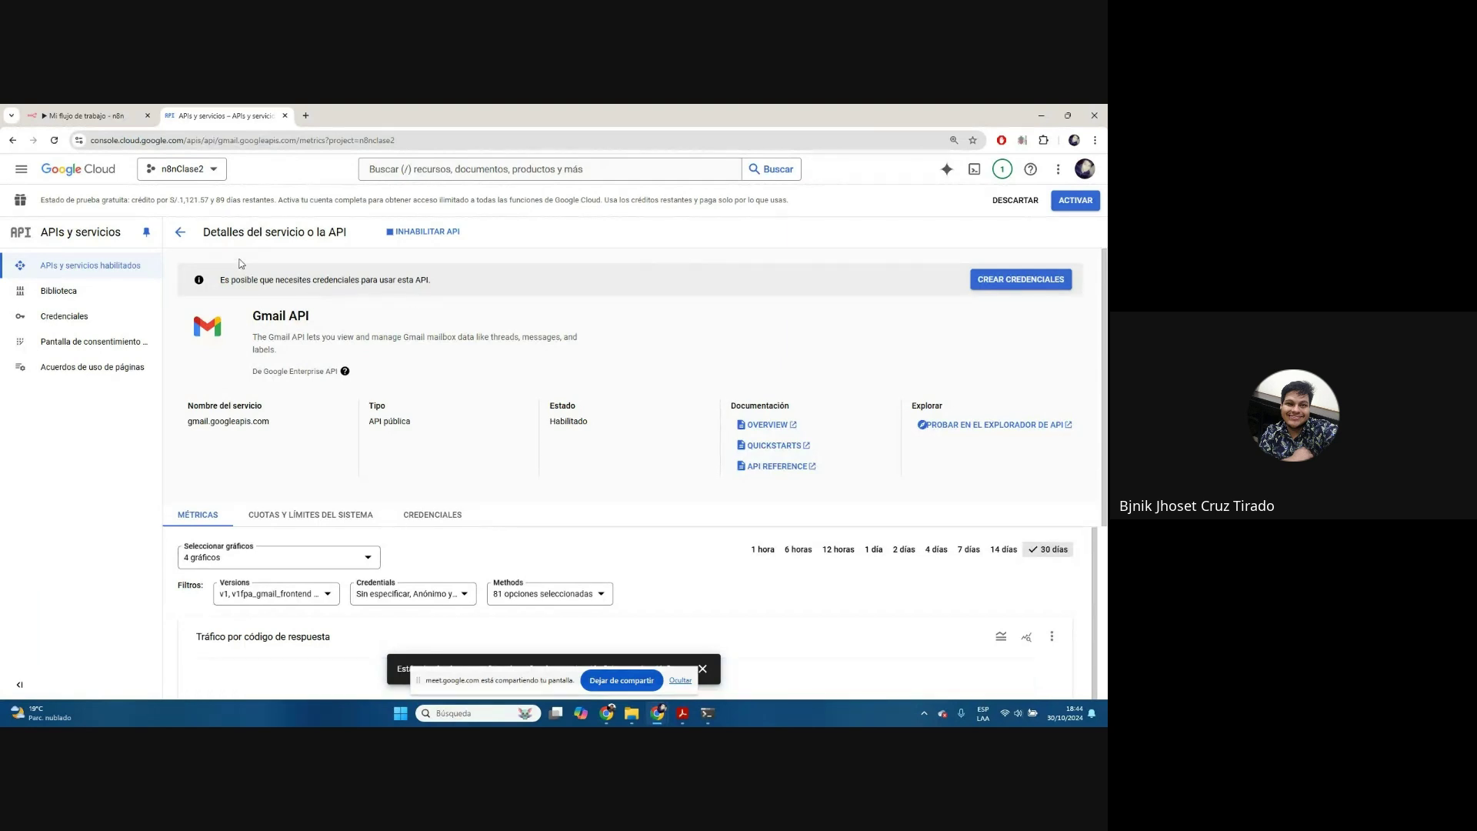
Return to the API library and scroll to the Google Workspace listings
click(175, 239)
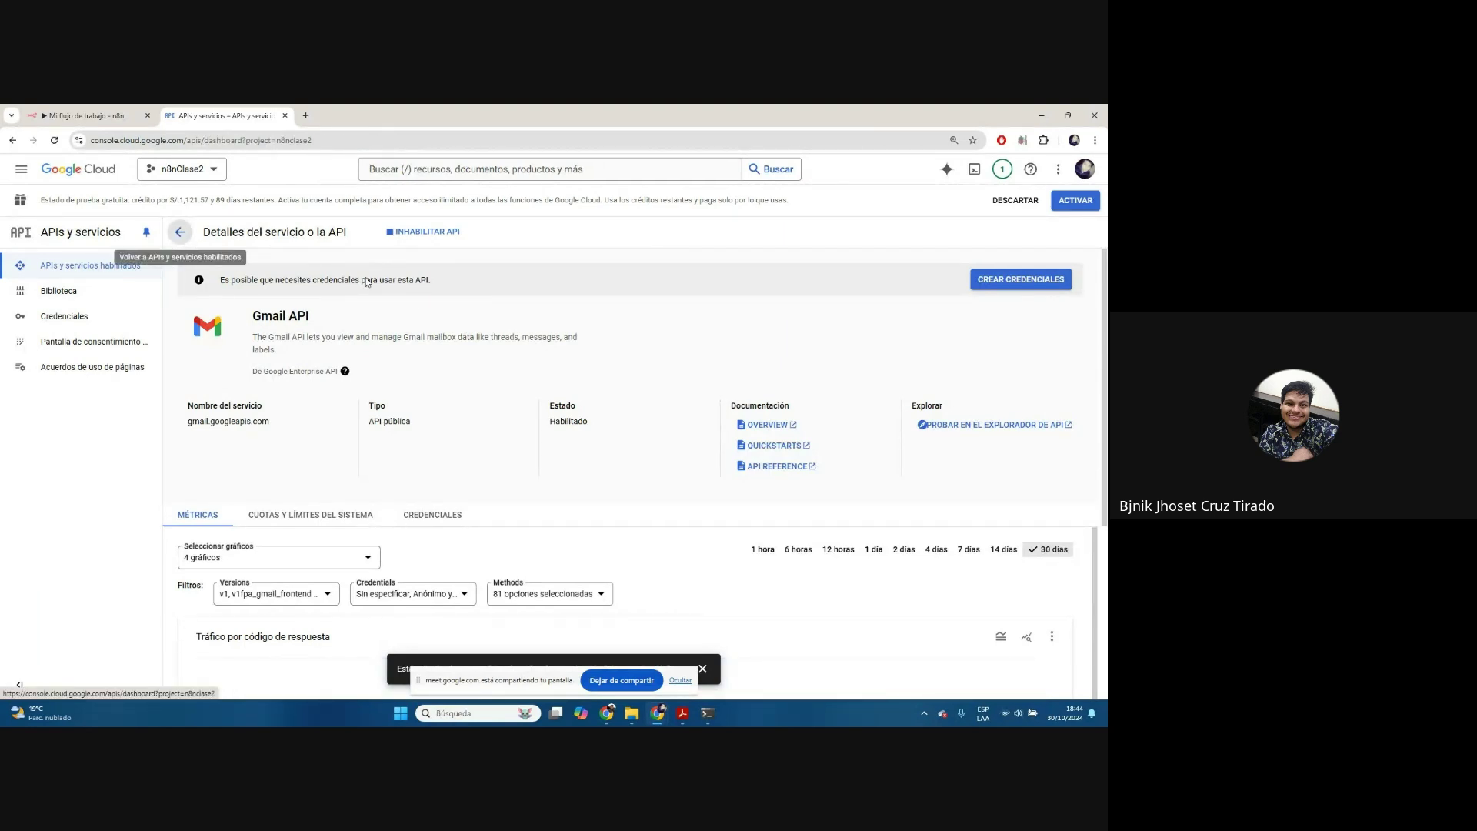
click(360, 231)
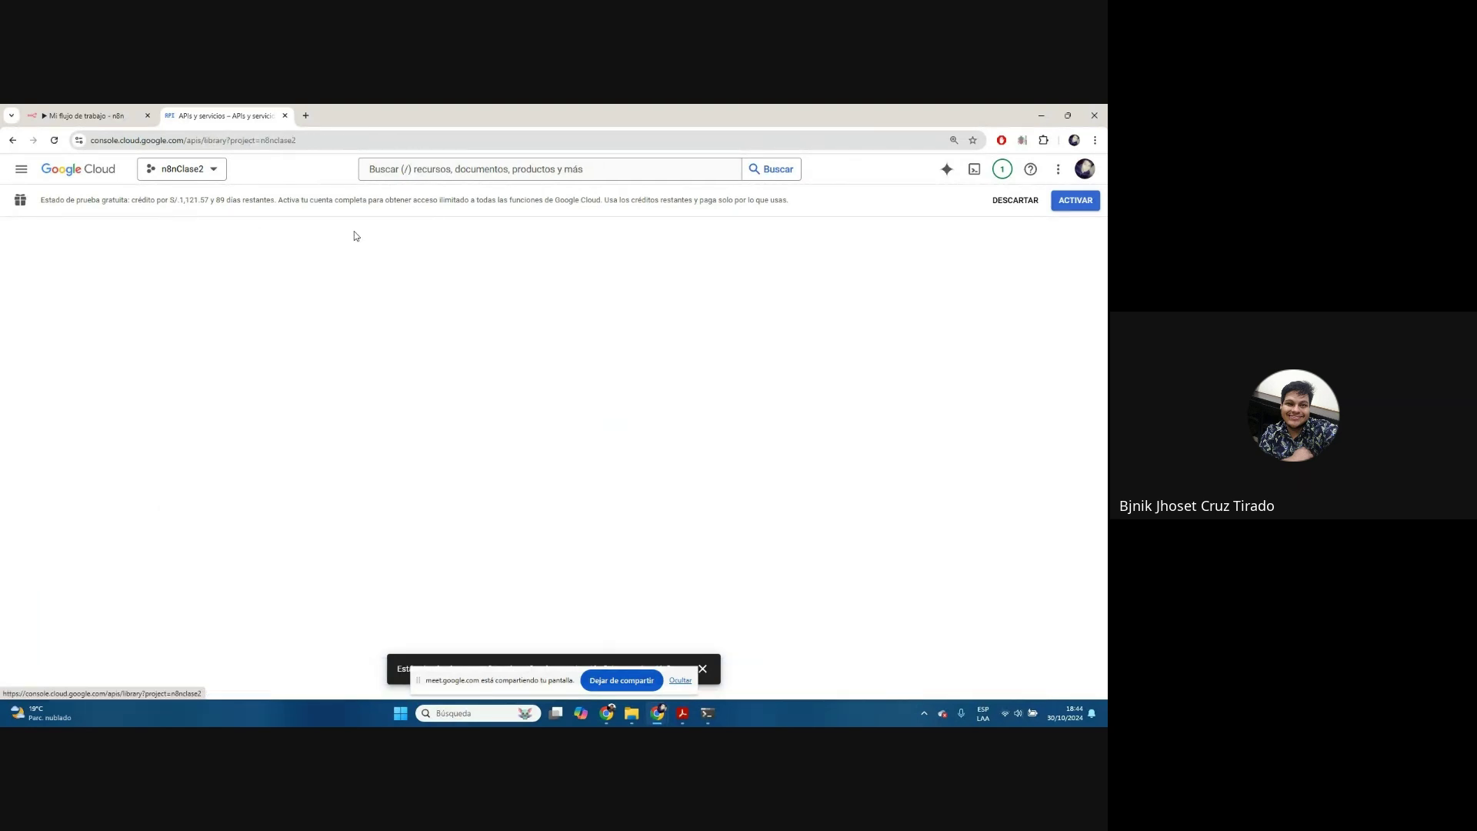
scroll(761, 379, down, 3)
scroll(762, 379, down, 4)
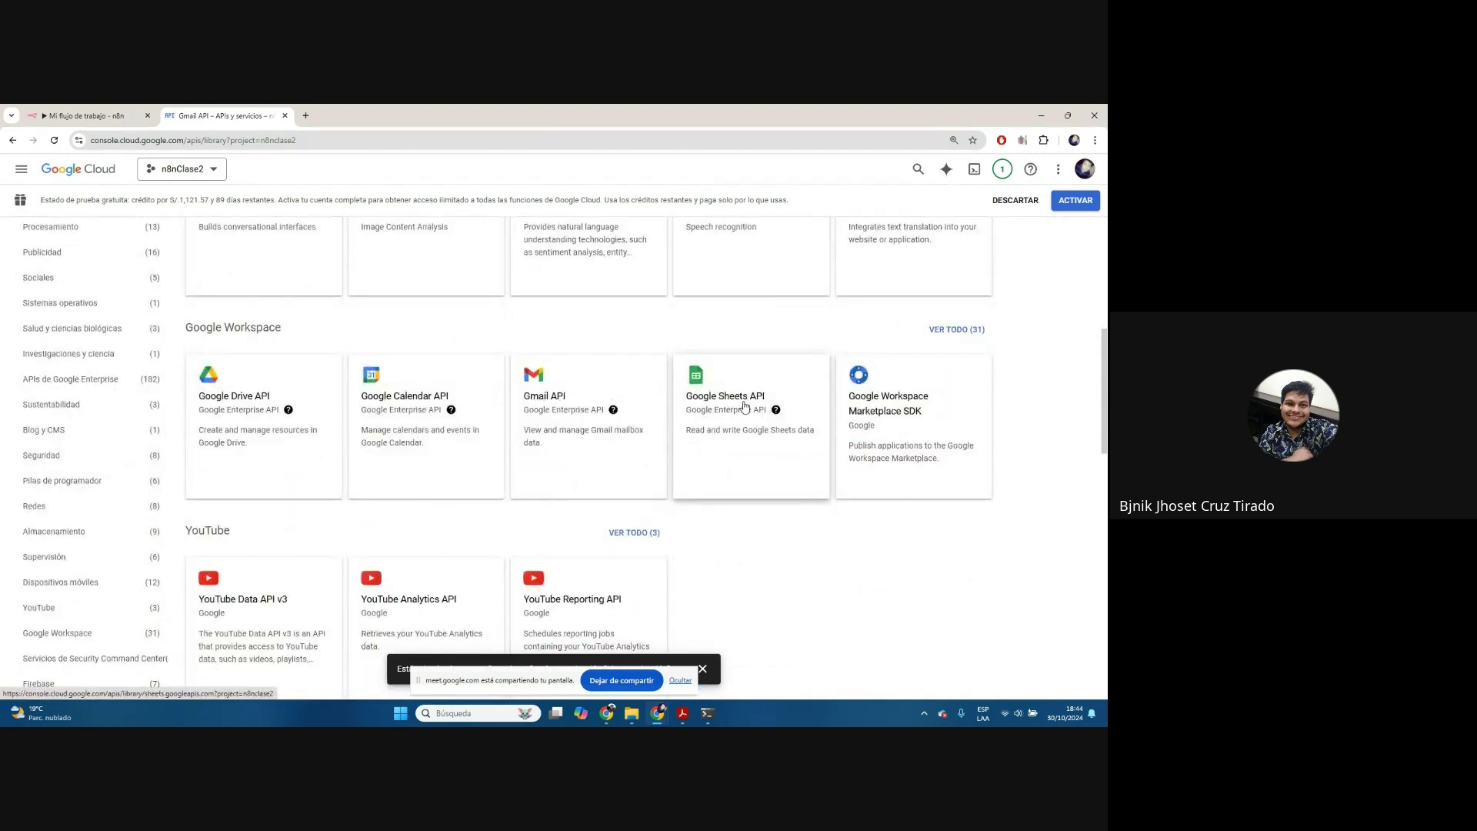
Enable the Google Sheets API, then go back to the APIs y servicios dashboard
click(745, 406)
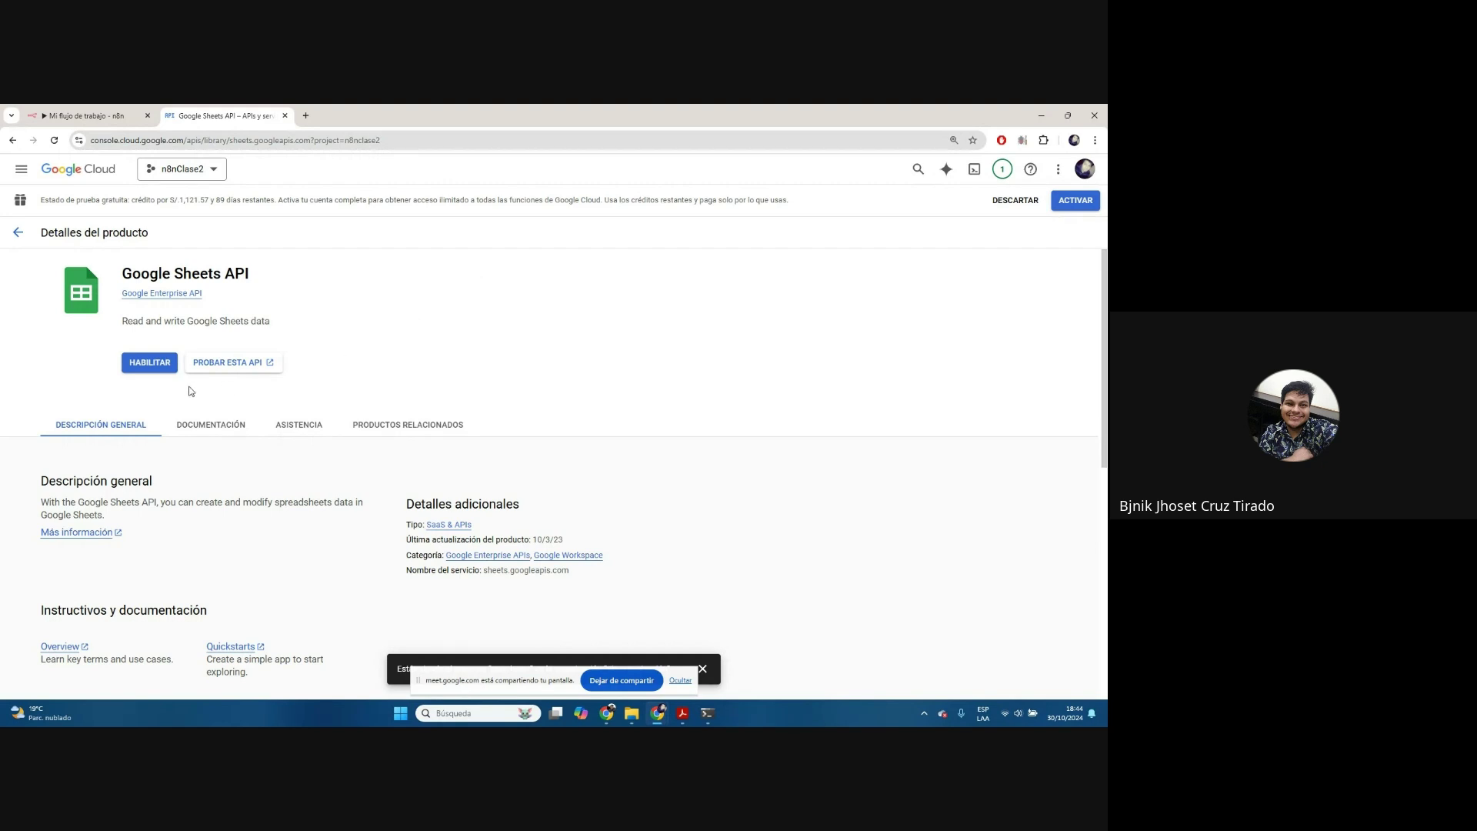
click(149, 362)
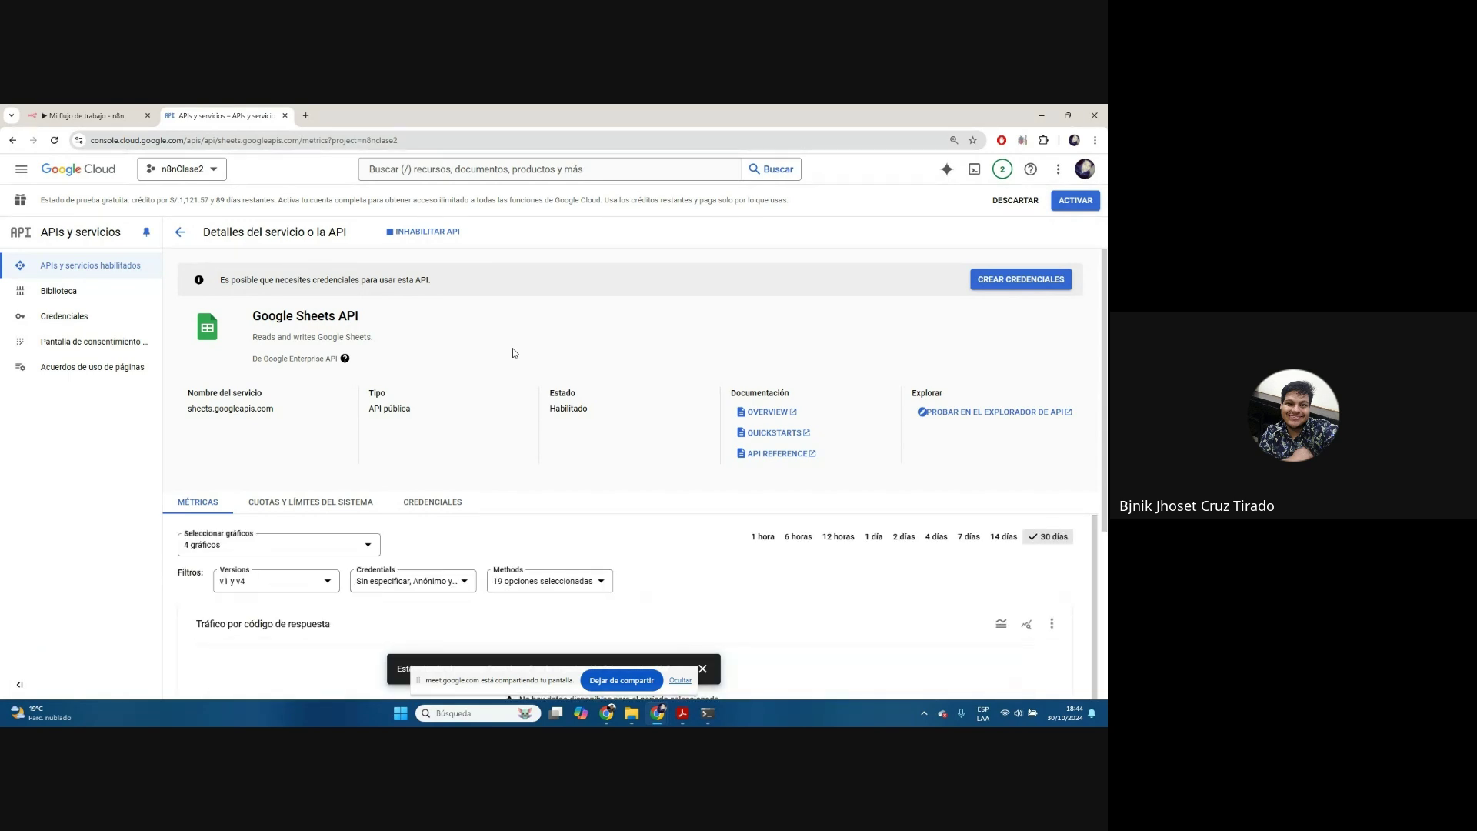
click(181, 232)
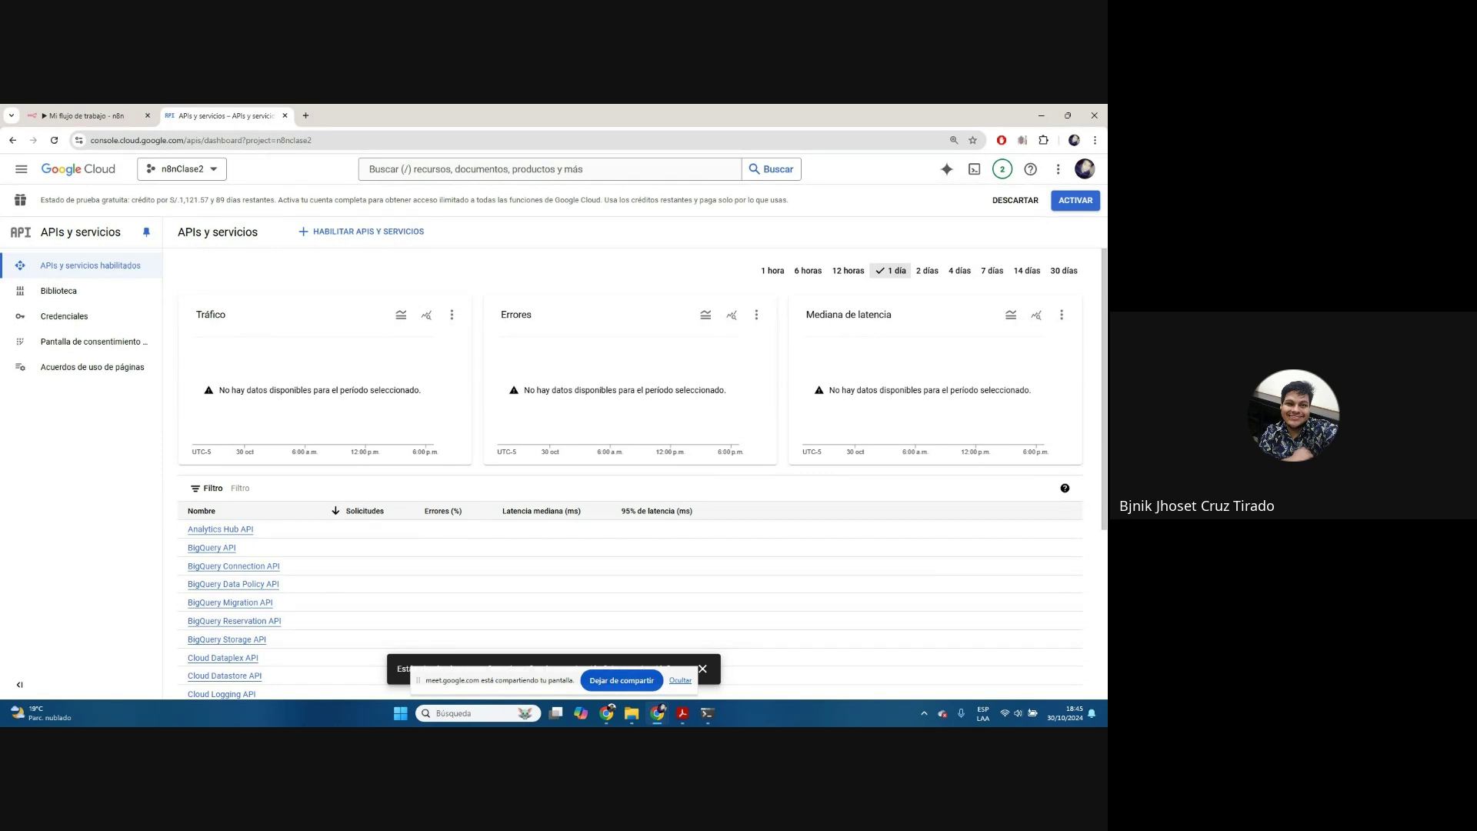
key(alt+Tab)
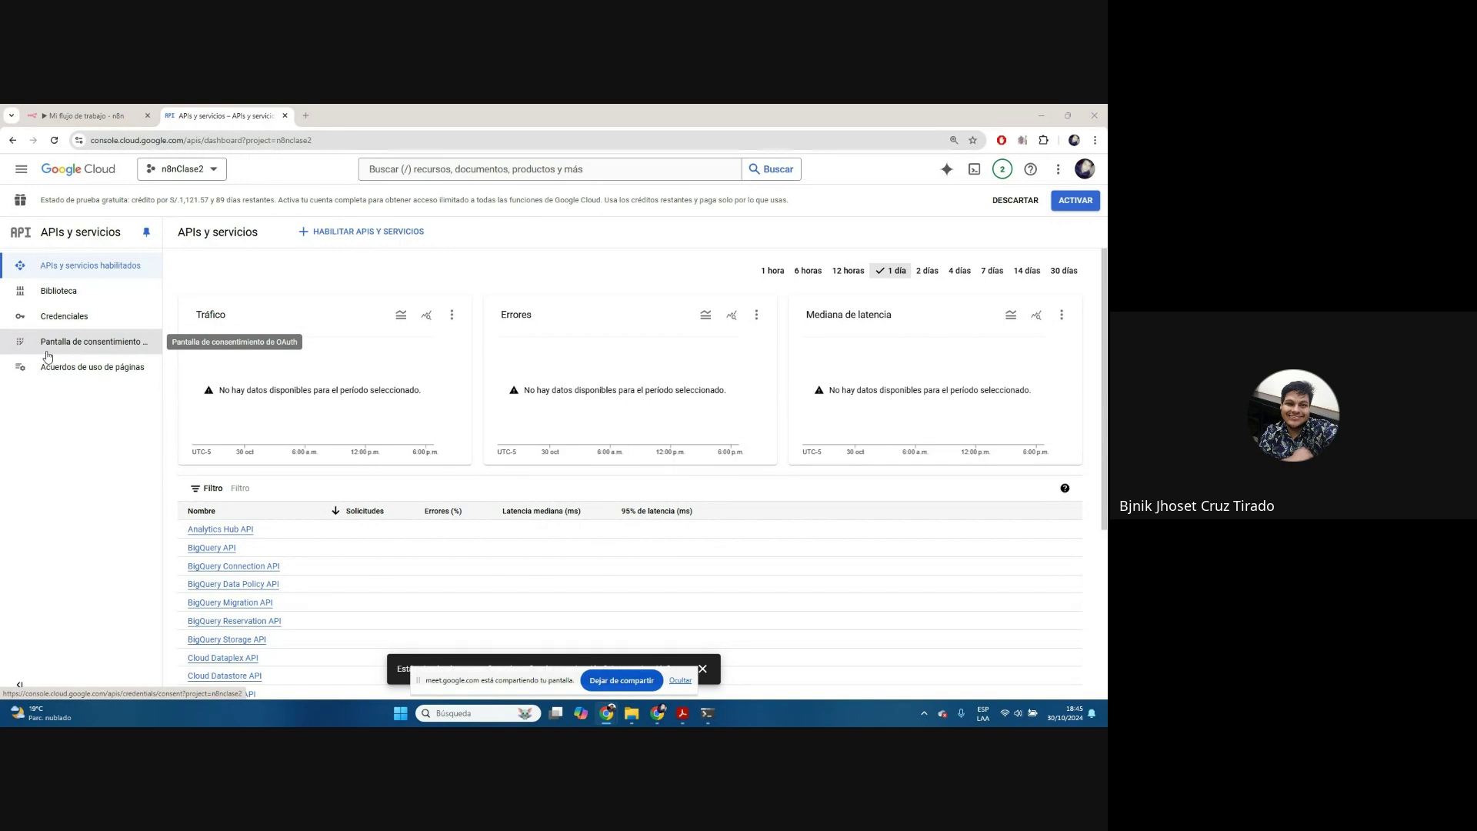
click(55, 355)
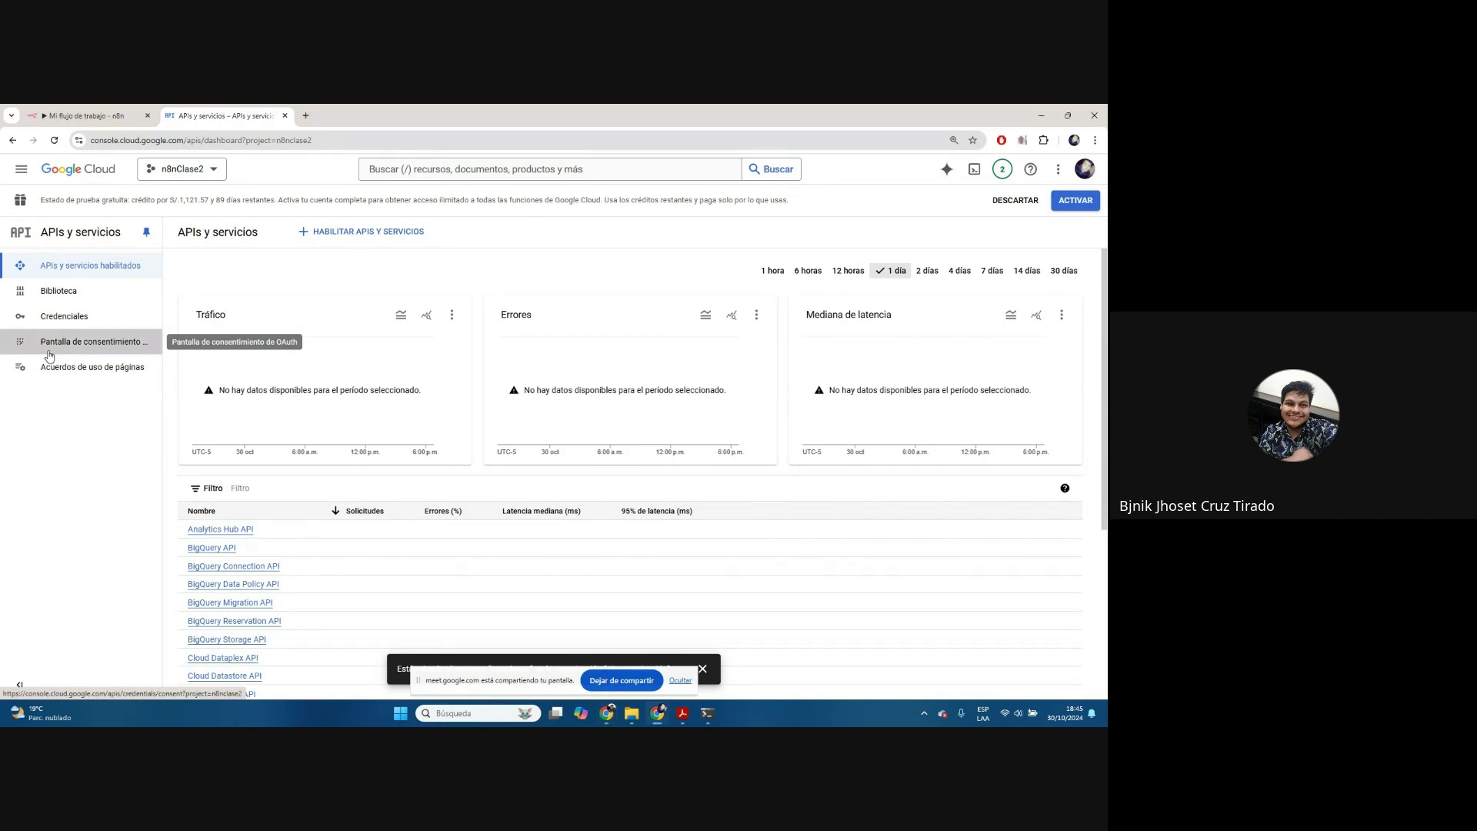
Create the OAuth consent screen with the Externos user type
click(79, 350)
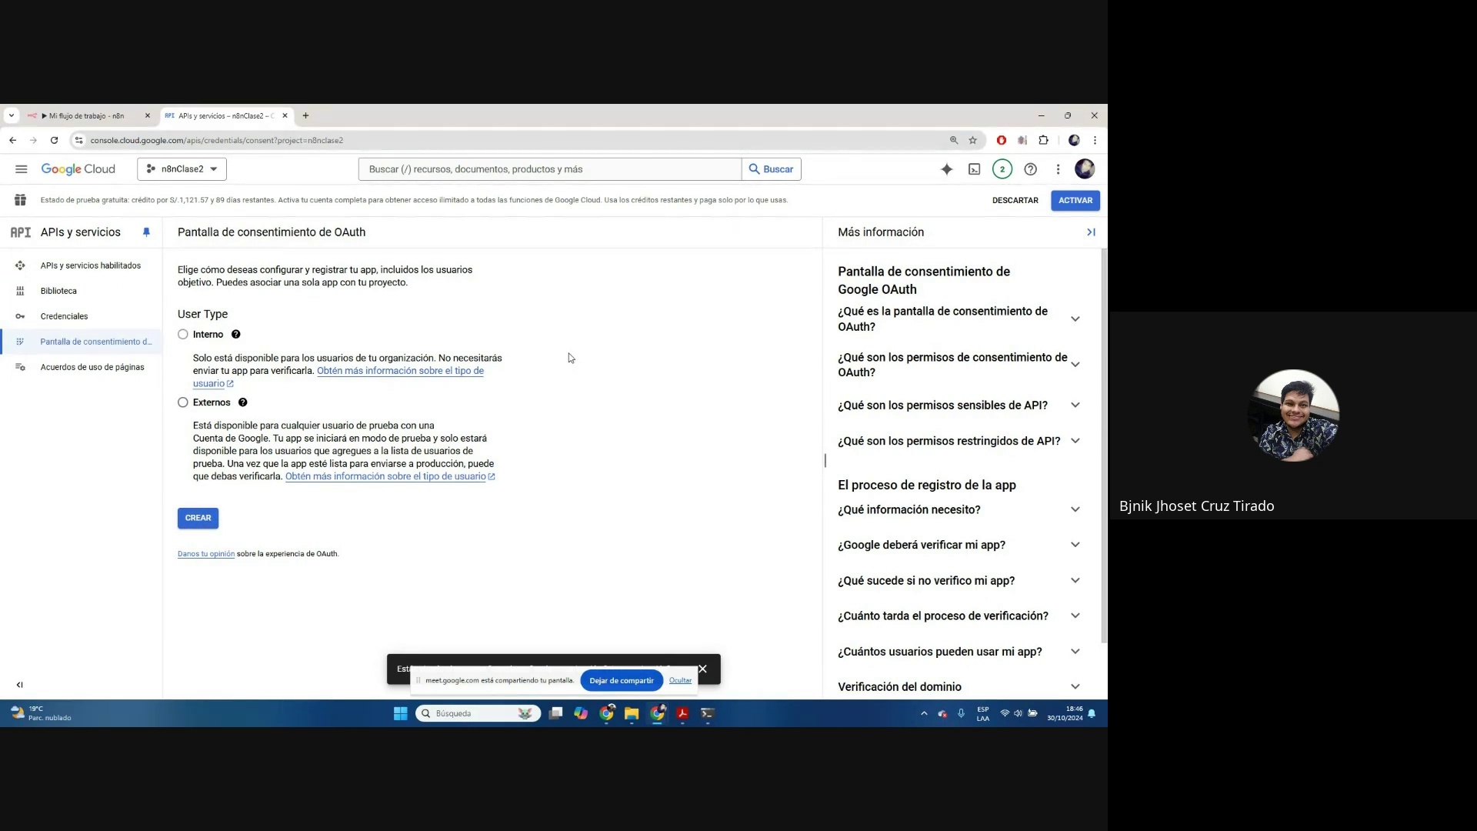
click(183, 402)
click(197, 518)
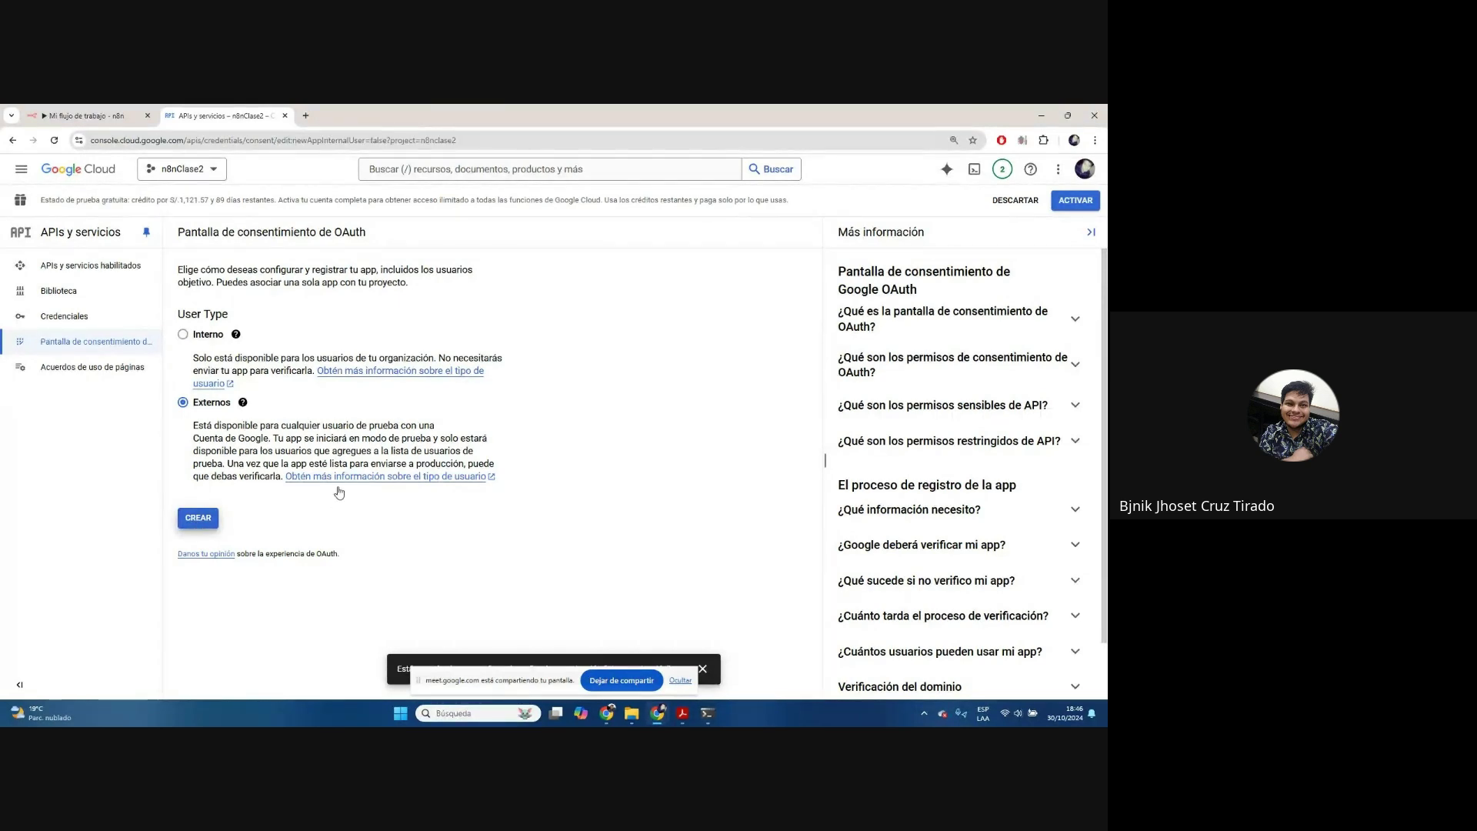
scroll(272, 316, down, 1)
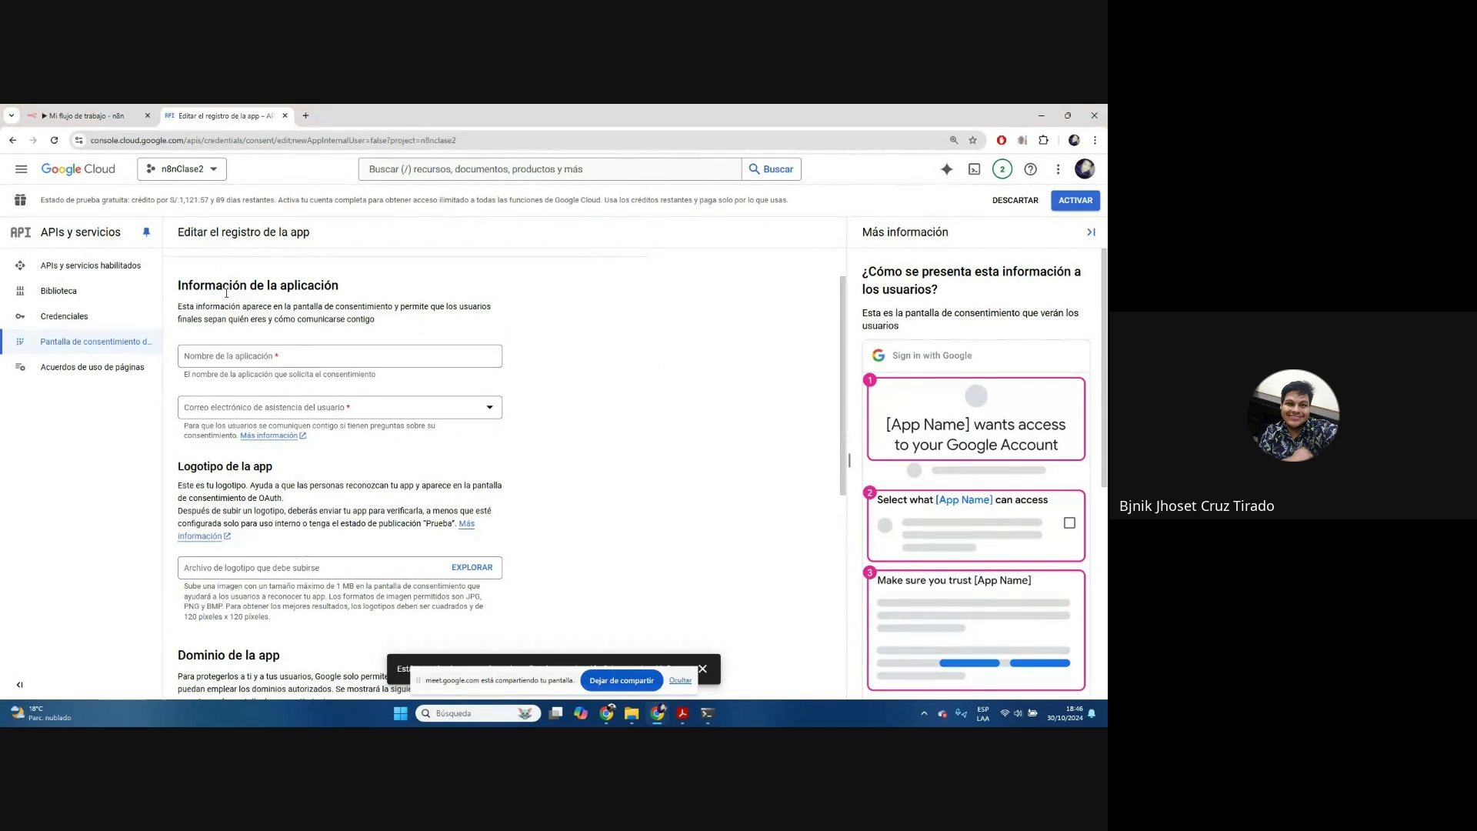
Enter 'BjCruz Service' as the app name
click(227, 354)
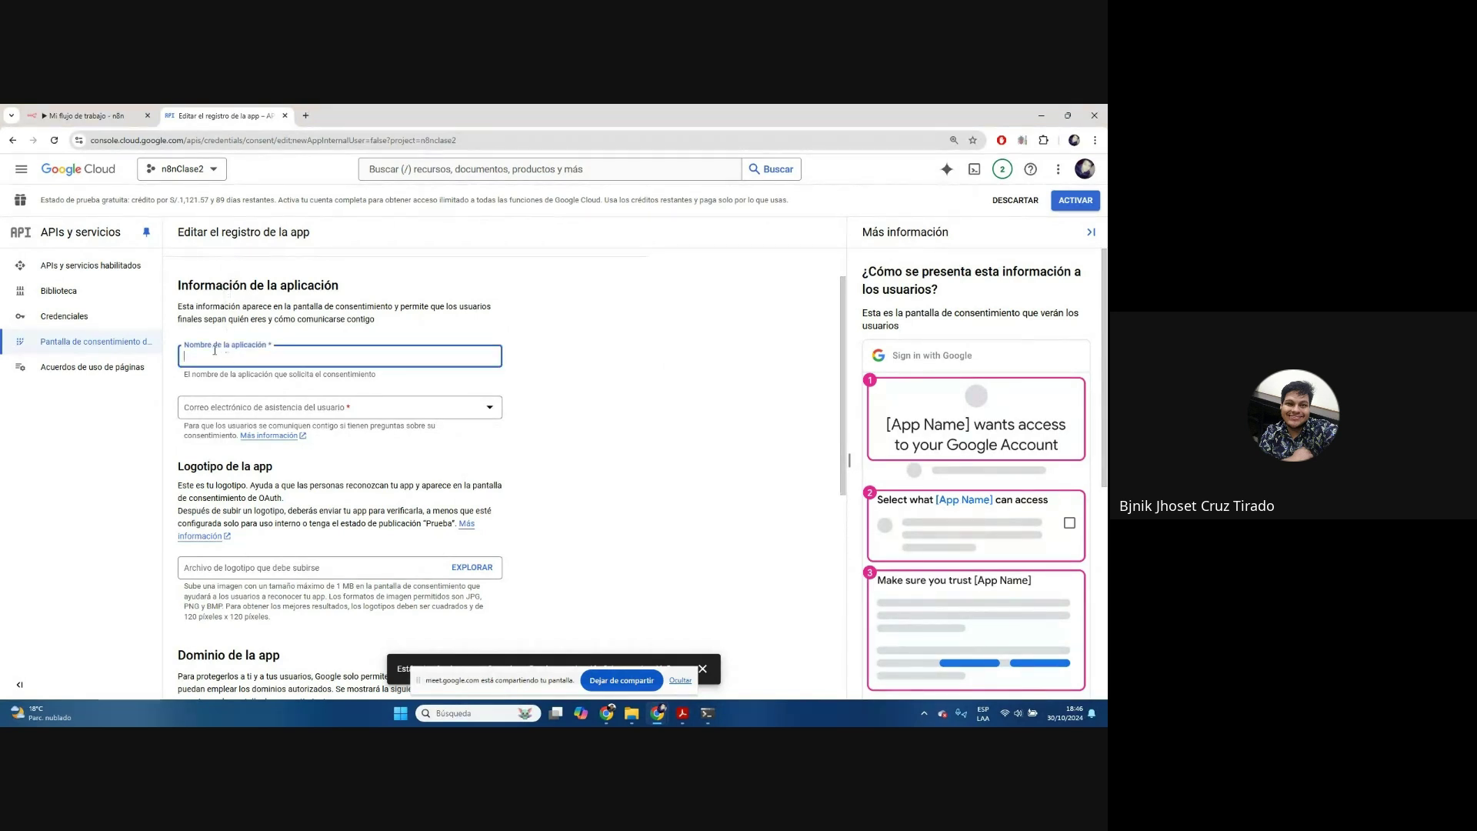
text(n)
text(Bjn)
key(BackSpace)
text(Cruz Service)
Select the signed-in account's address as the user-support e-mail
click(410, 412)
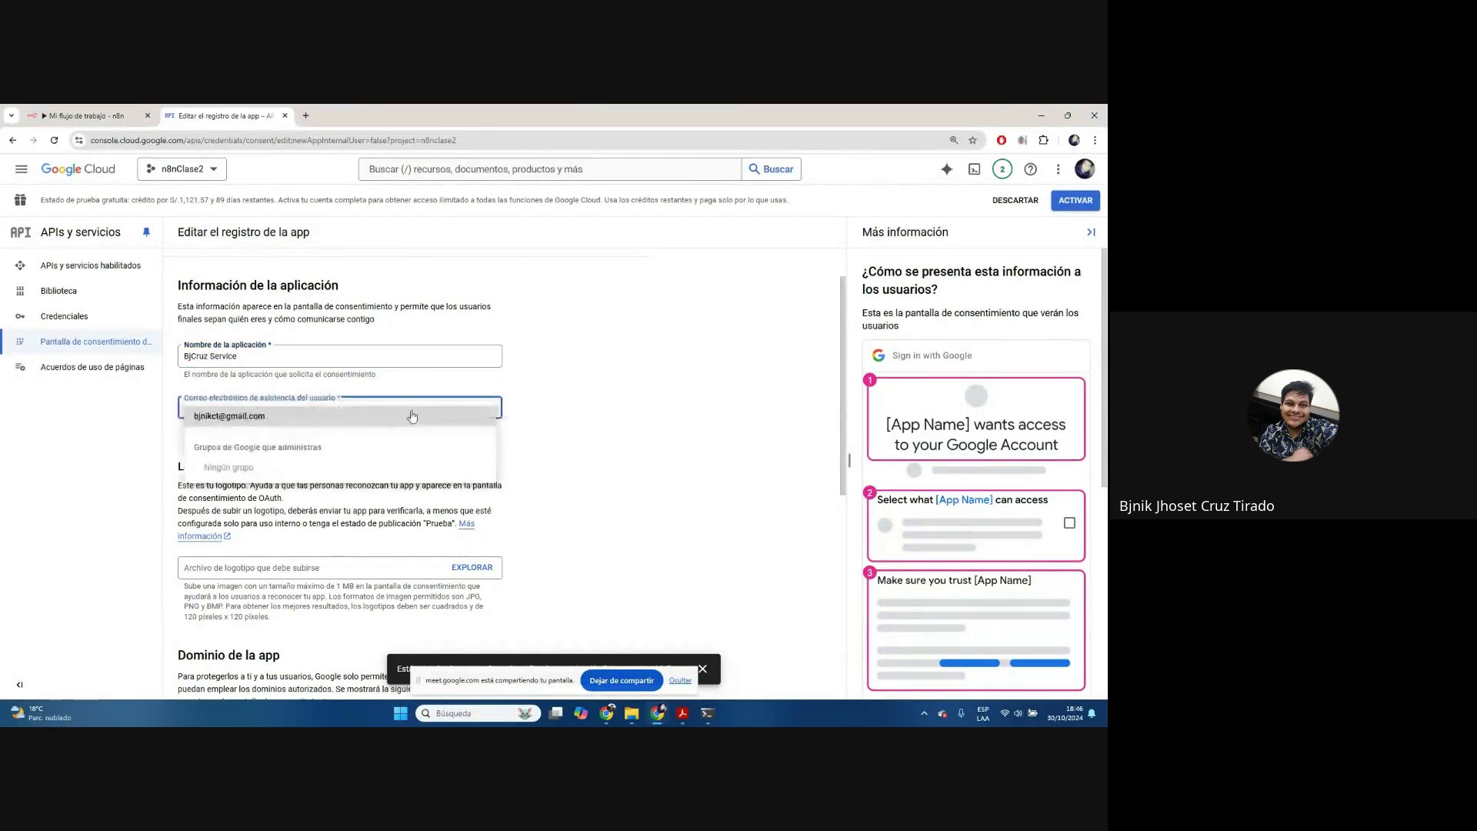
click(234, 425)
key(ctrl+plus)
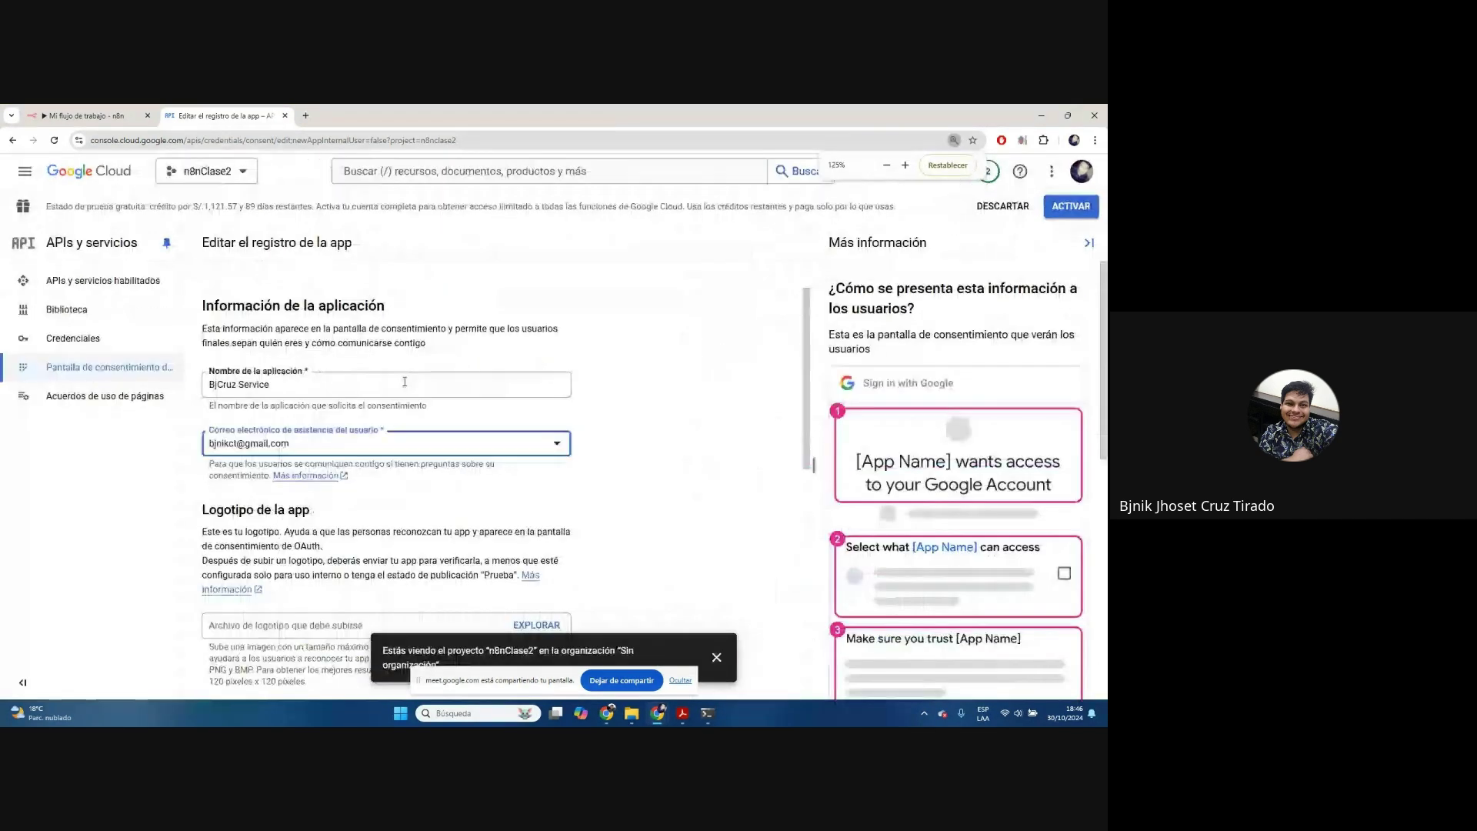
scroll(412, 331, down, 2)
scroll(413, 317, up, 1)
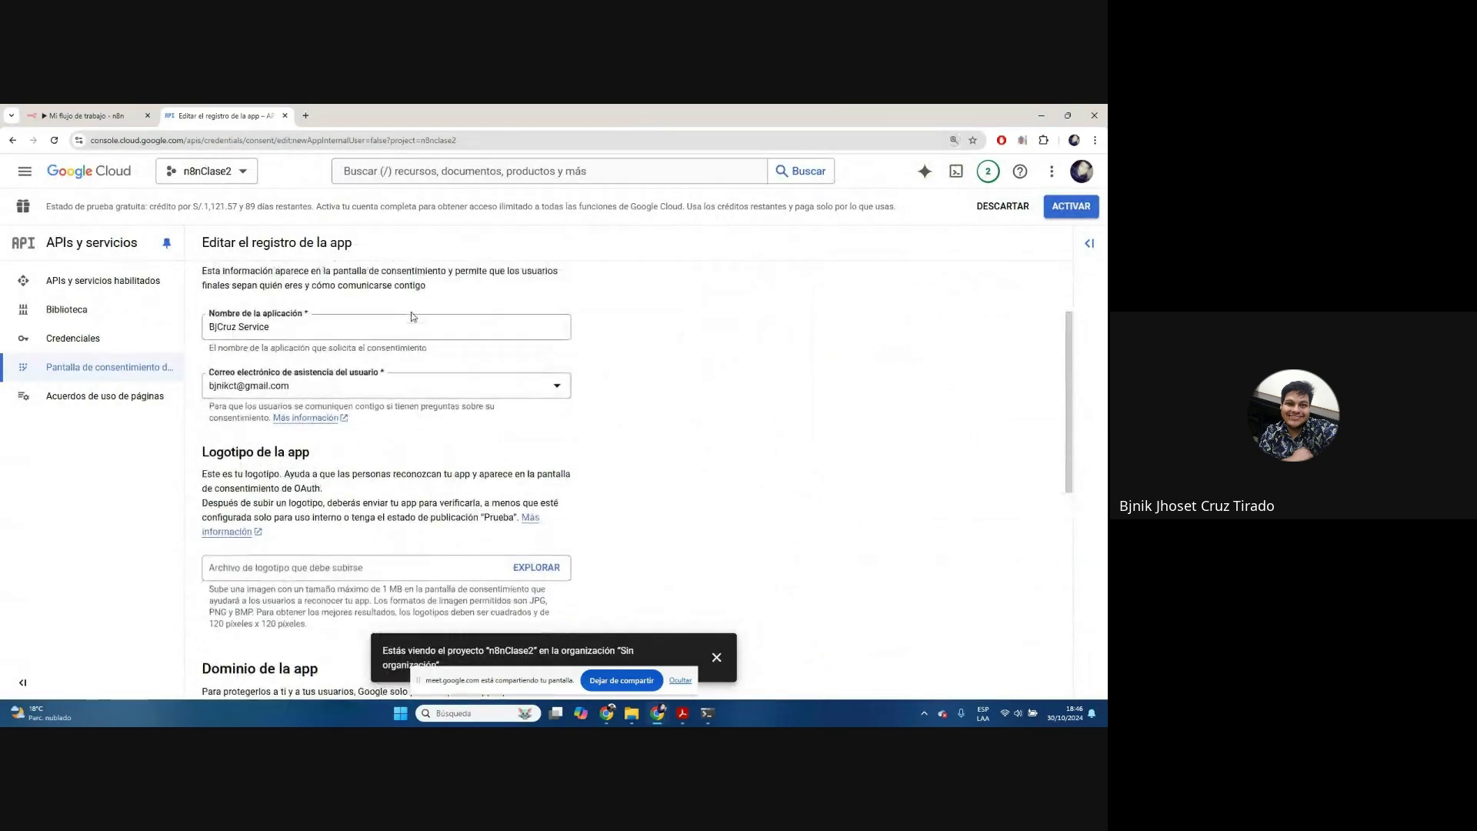
scroll(384, 317, up, 2)
key(ctrl+plus)
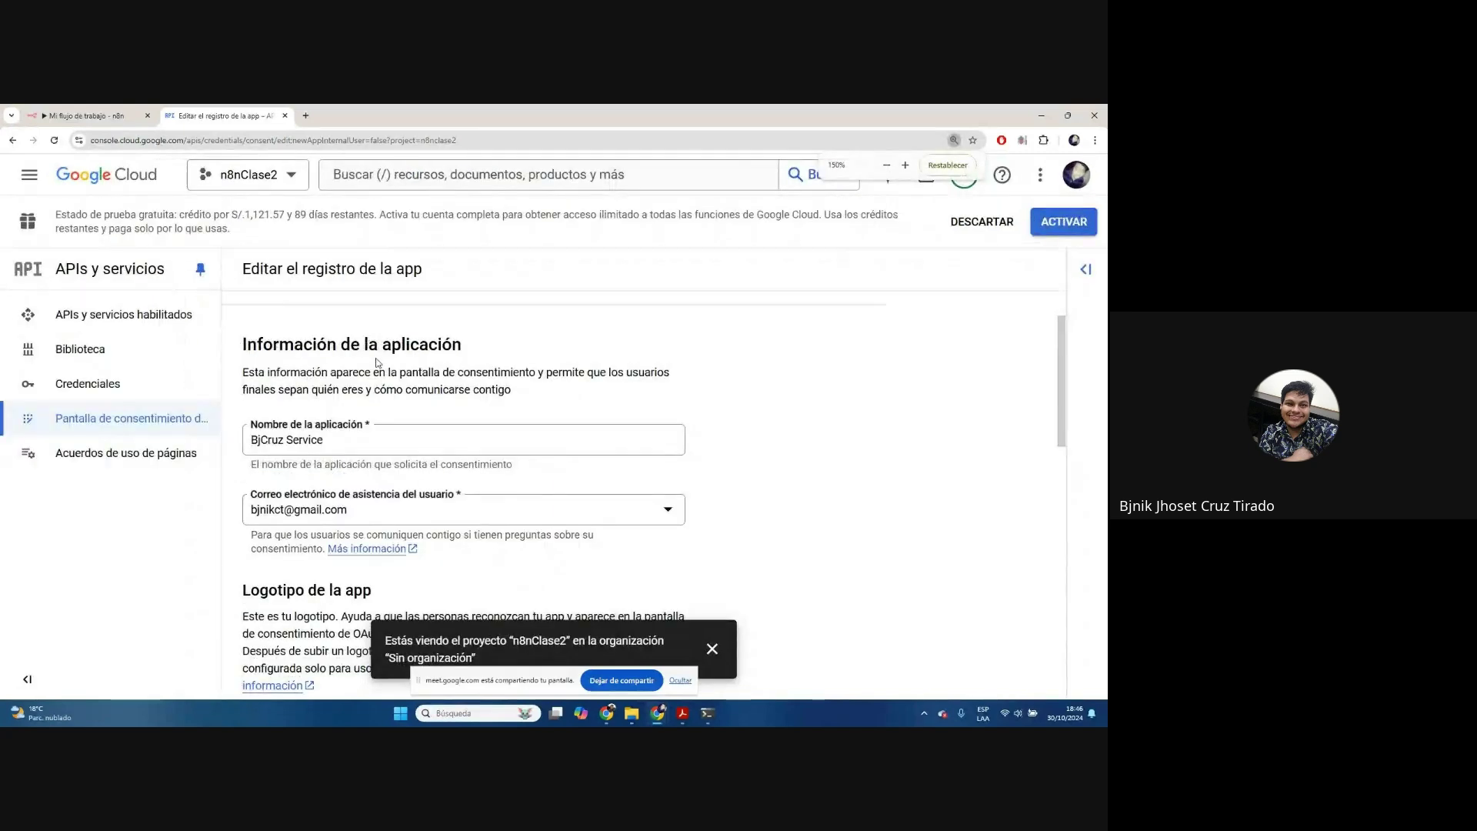
scroll(381, 431, down, 2)
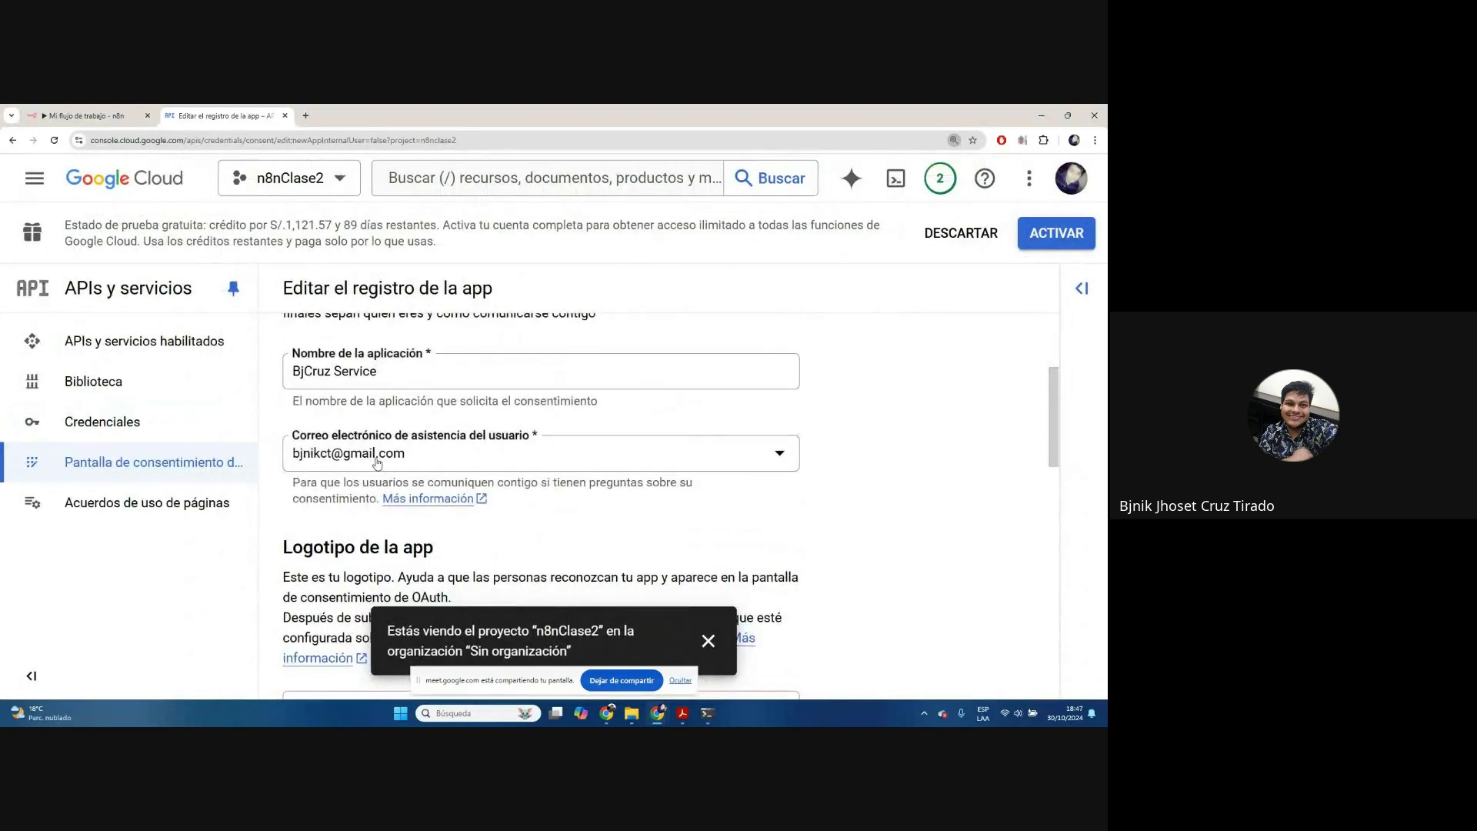
scroll(473, 445, down, 3)
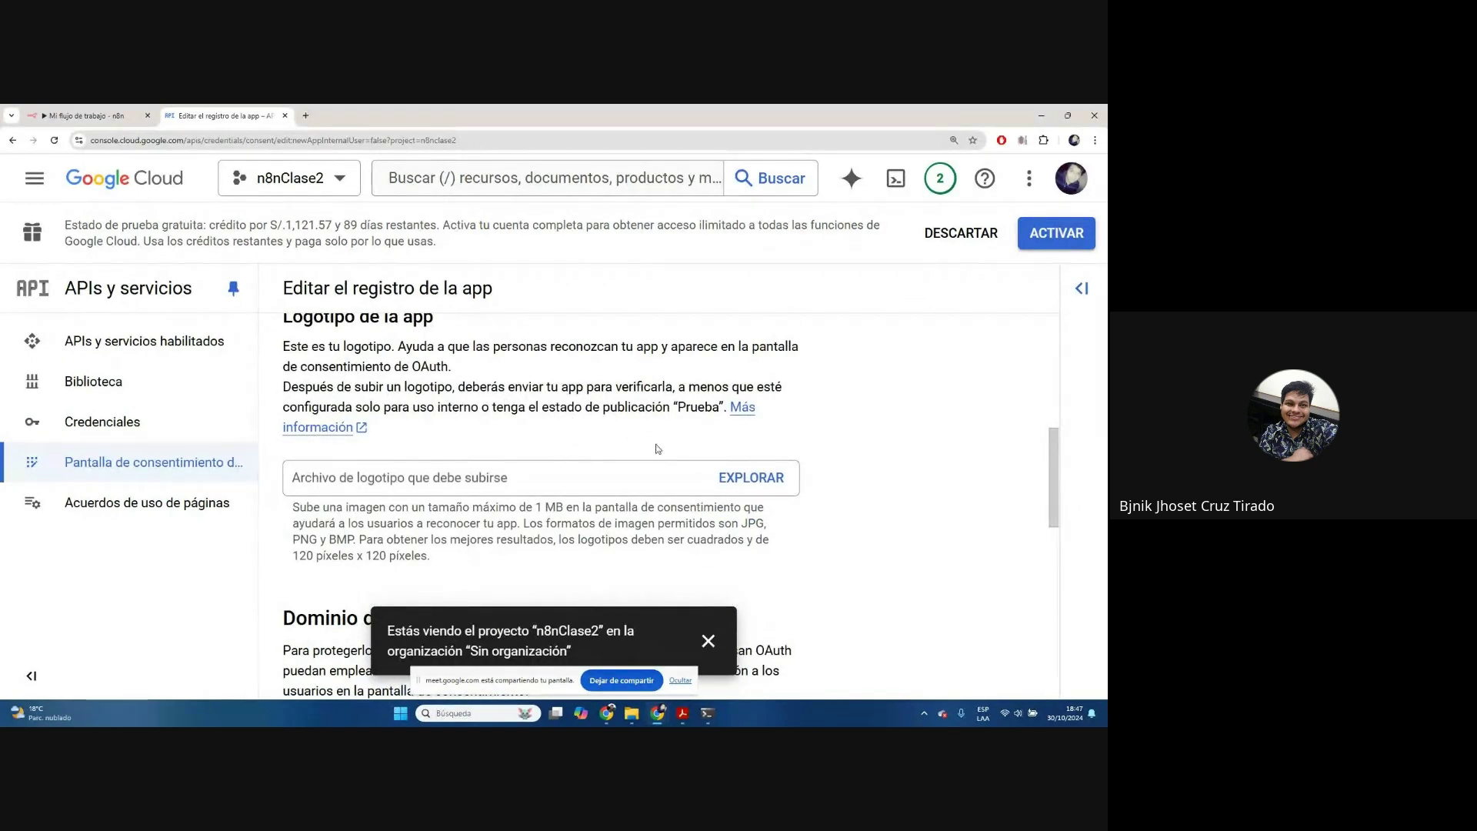
Upload unnamed.png as the app logo
click(746, 476)
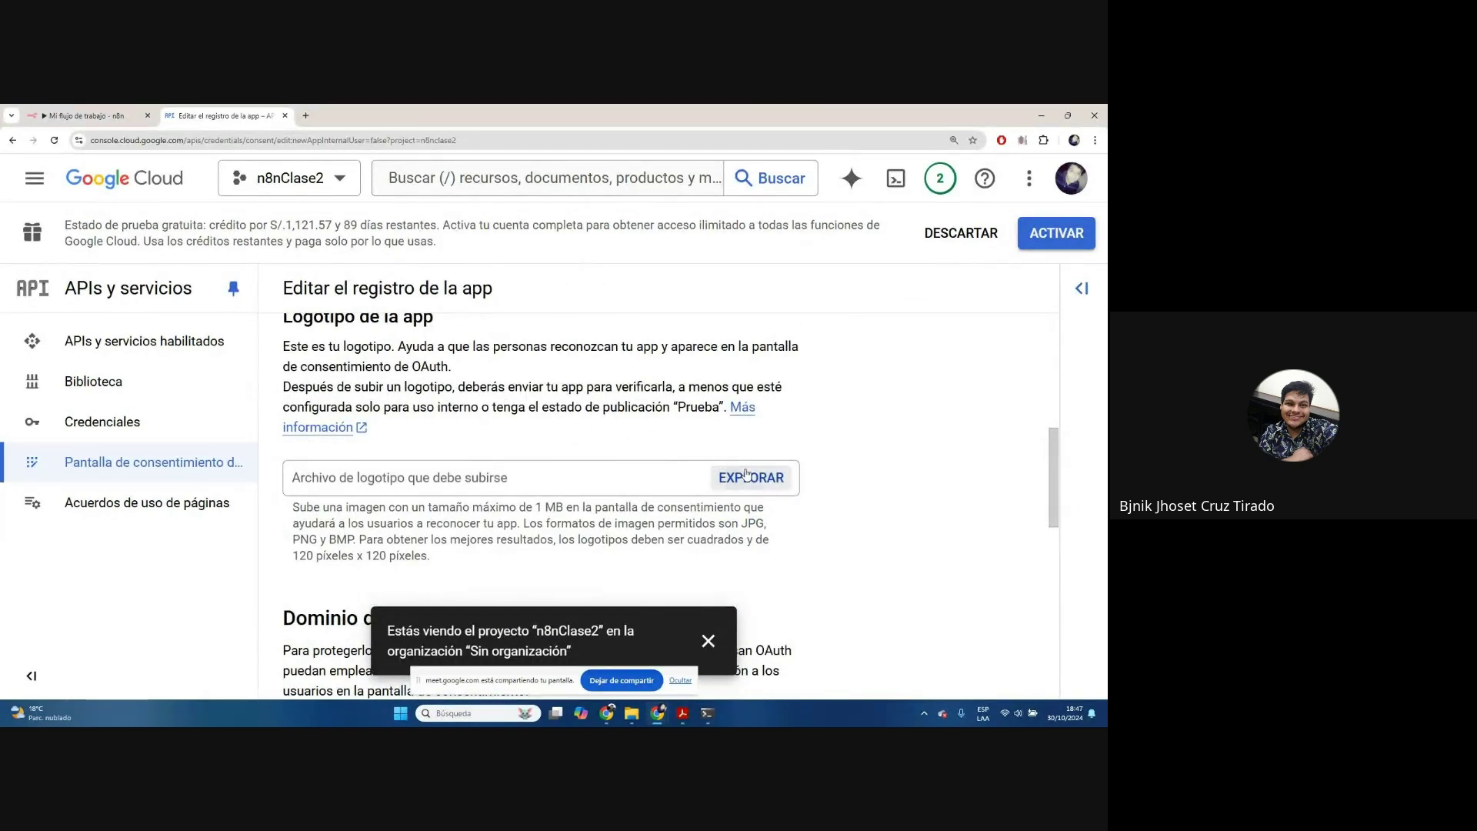
click(505, 225)
click(457, 393)
scroll(794, 351, down, 4)
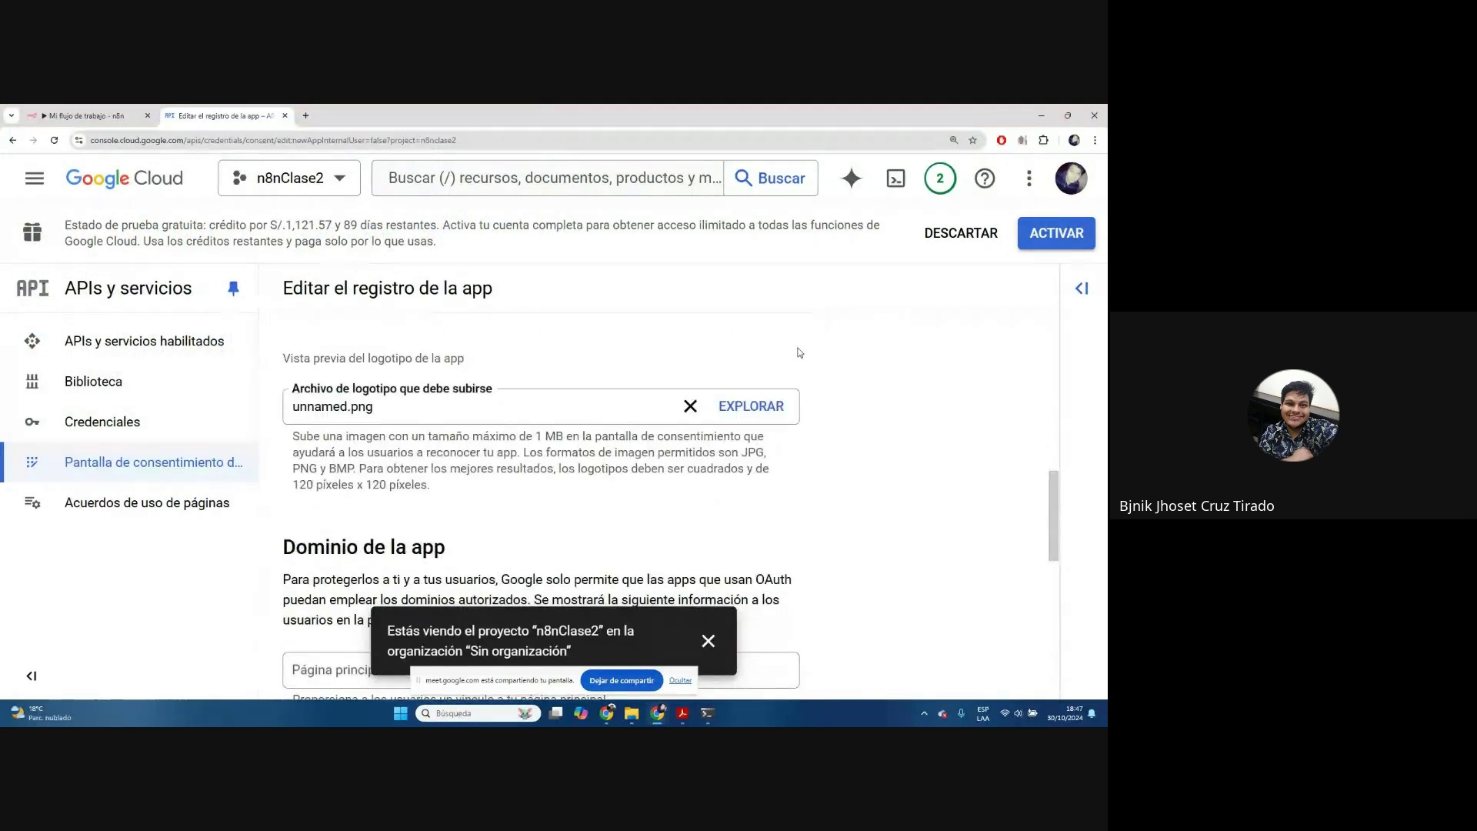
scroll(799, 353, down, 2)
scroll(800, 350, down, 3)
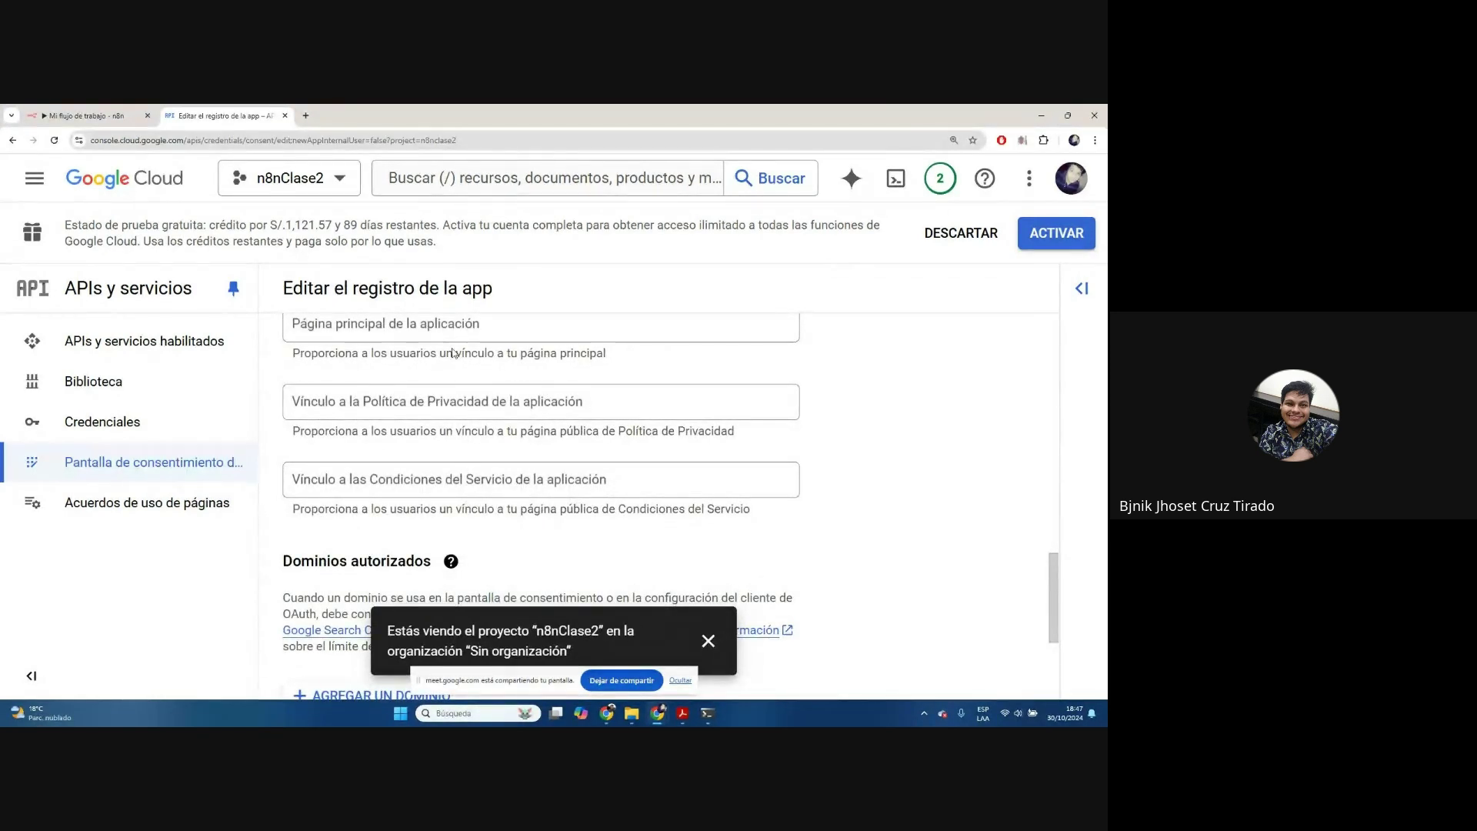
scroll(466, 453, up, 2)
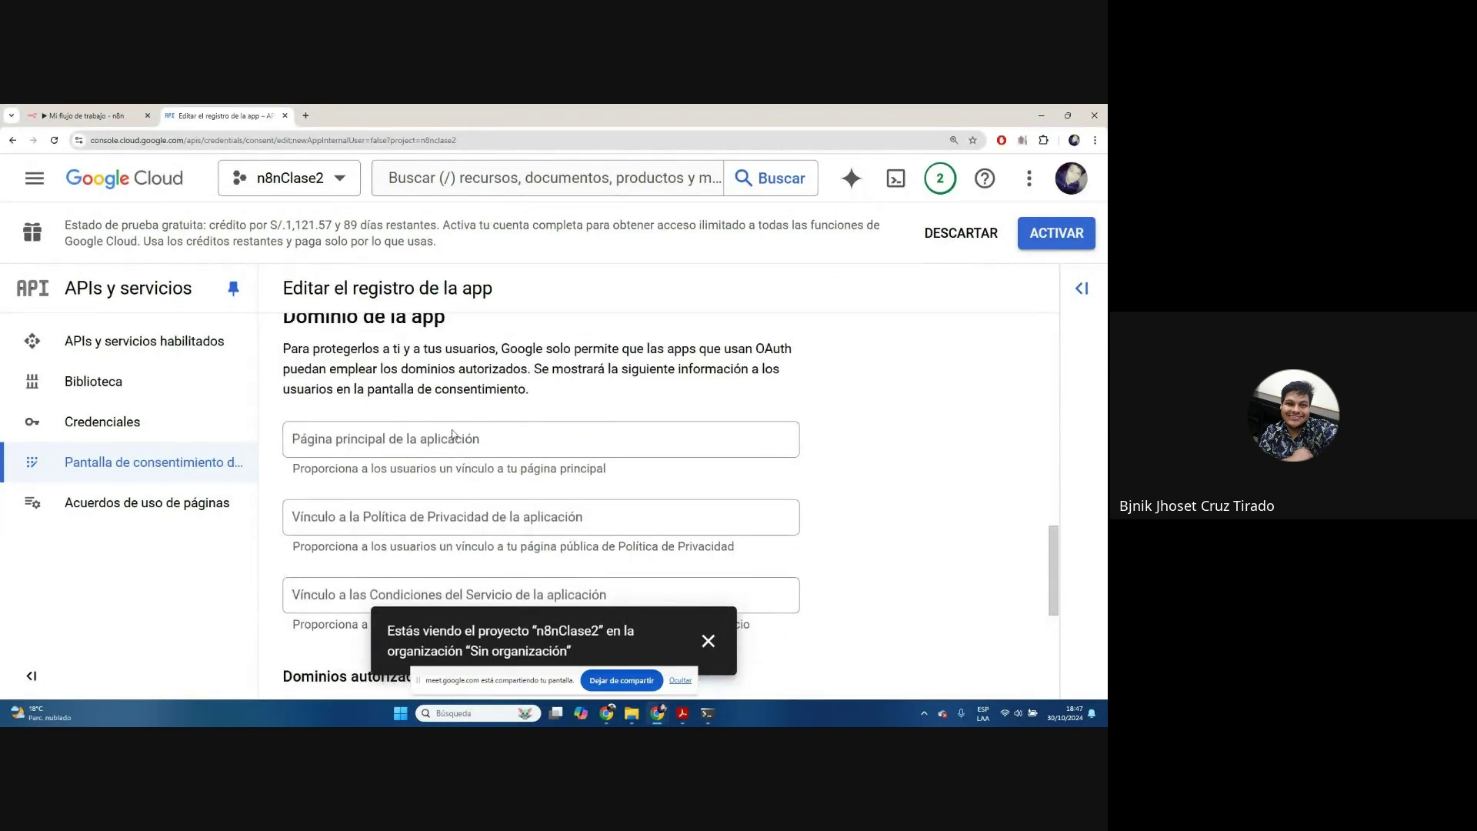
scroll(457, 450, down, 3)
scroll(487, 431, up, 2)
scroll(486, 430, down, 3)
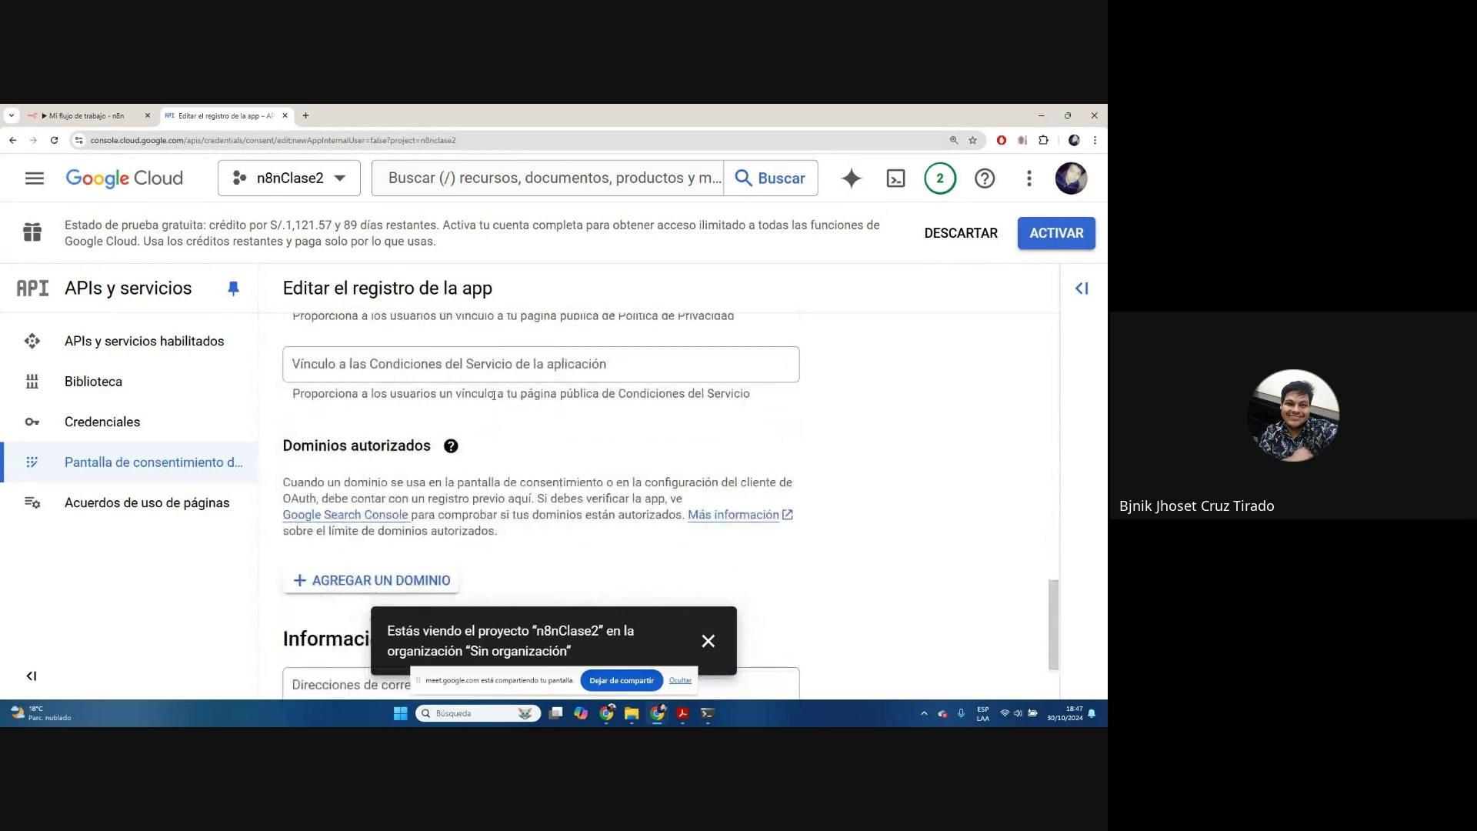
Dismiss the project notification and add a new authorized-domain entry
click(708, 640)
scroll(527, 435, up, 10)
scroll(527, 430, down, 7)
scroll(527, 429, down, 5)
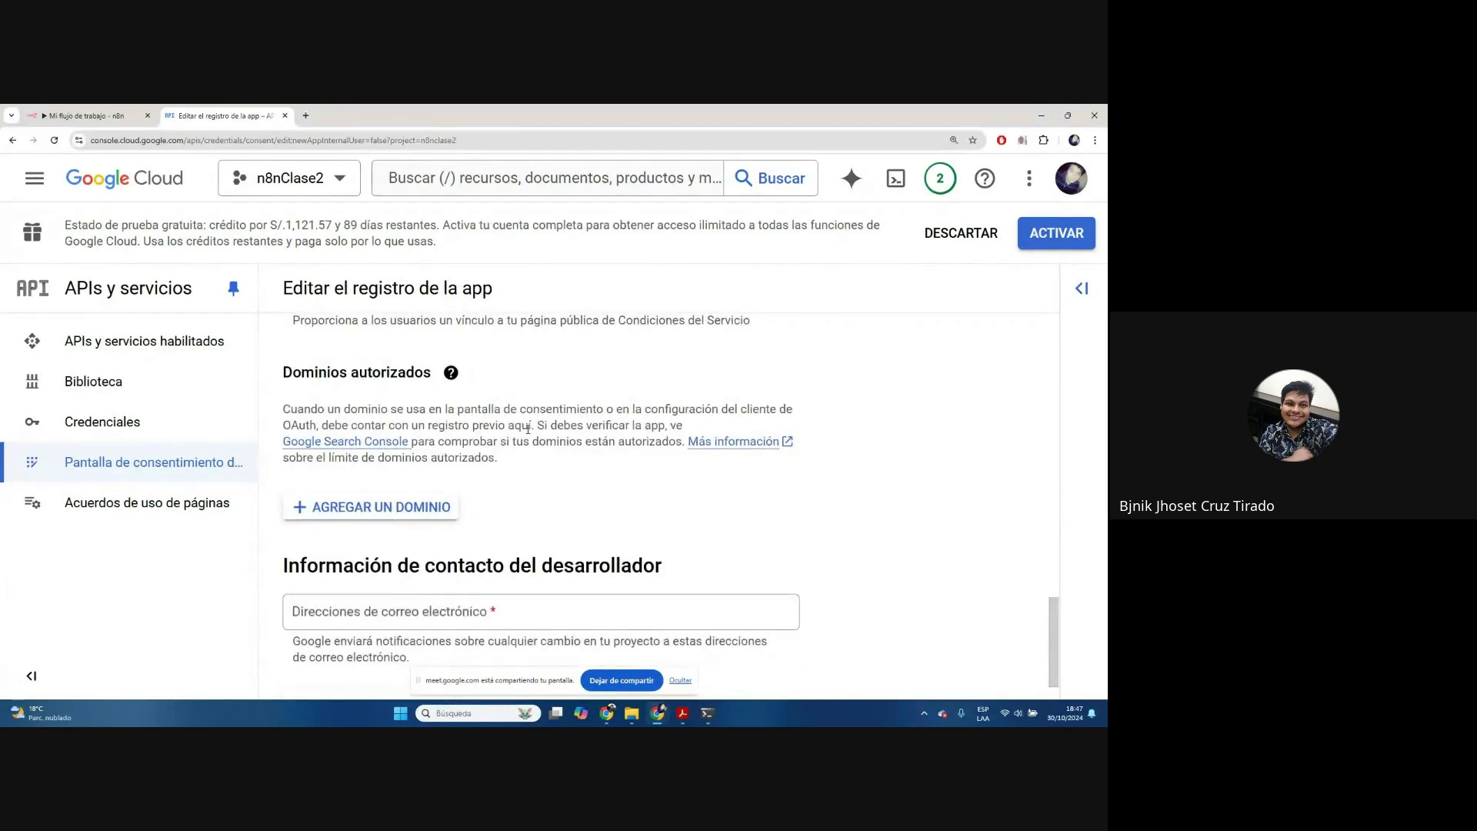
scroll(528, 429, down, 1)
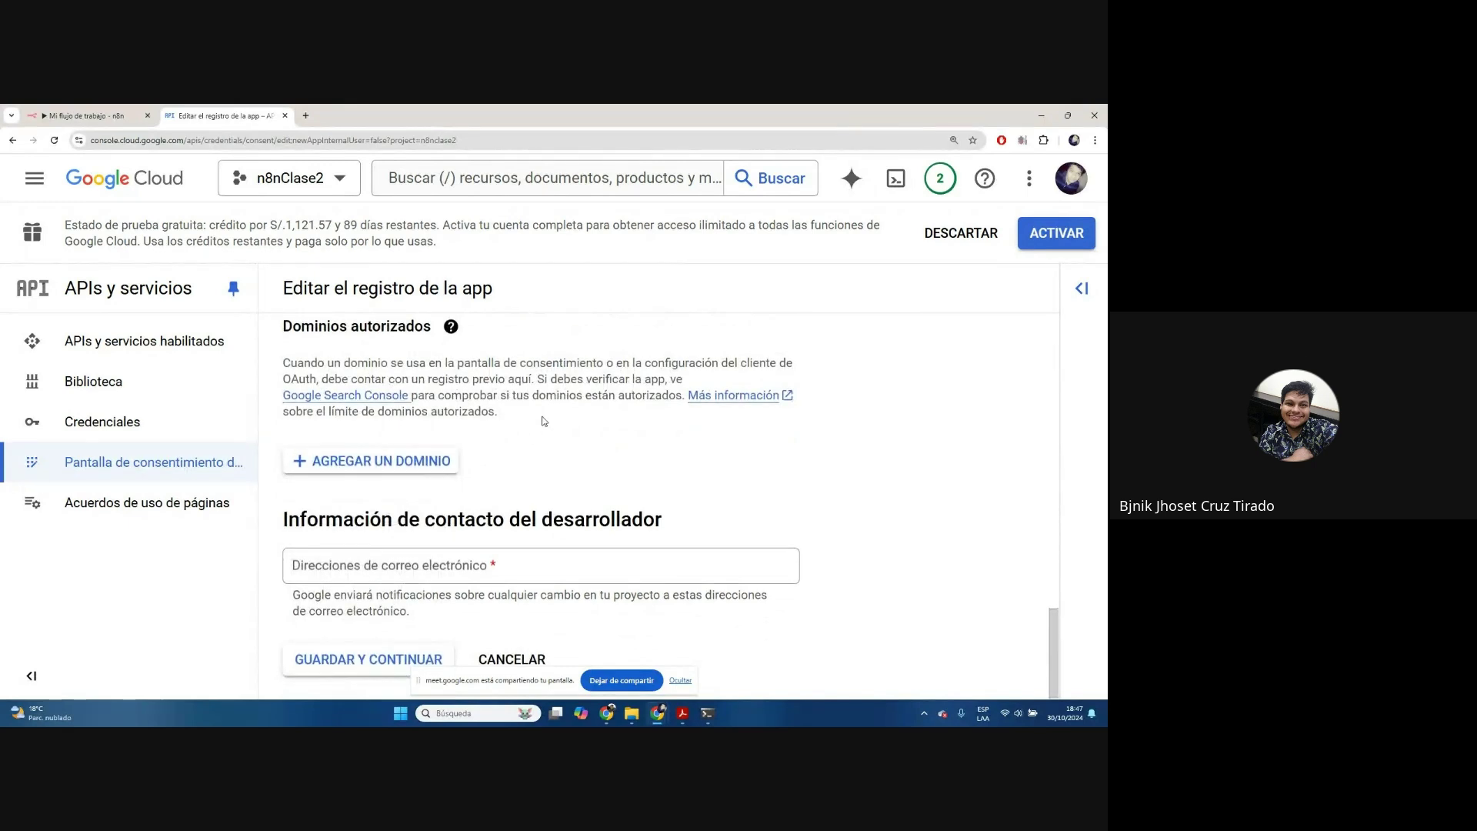
scroll(543, 421, up, 1)
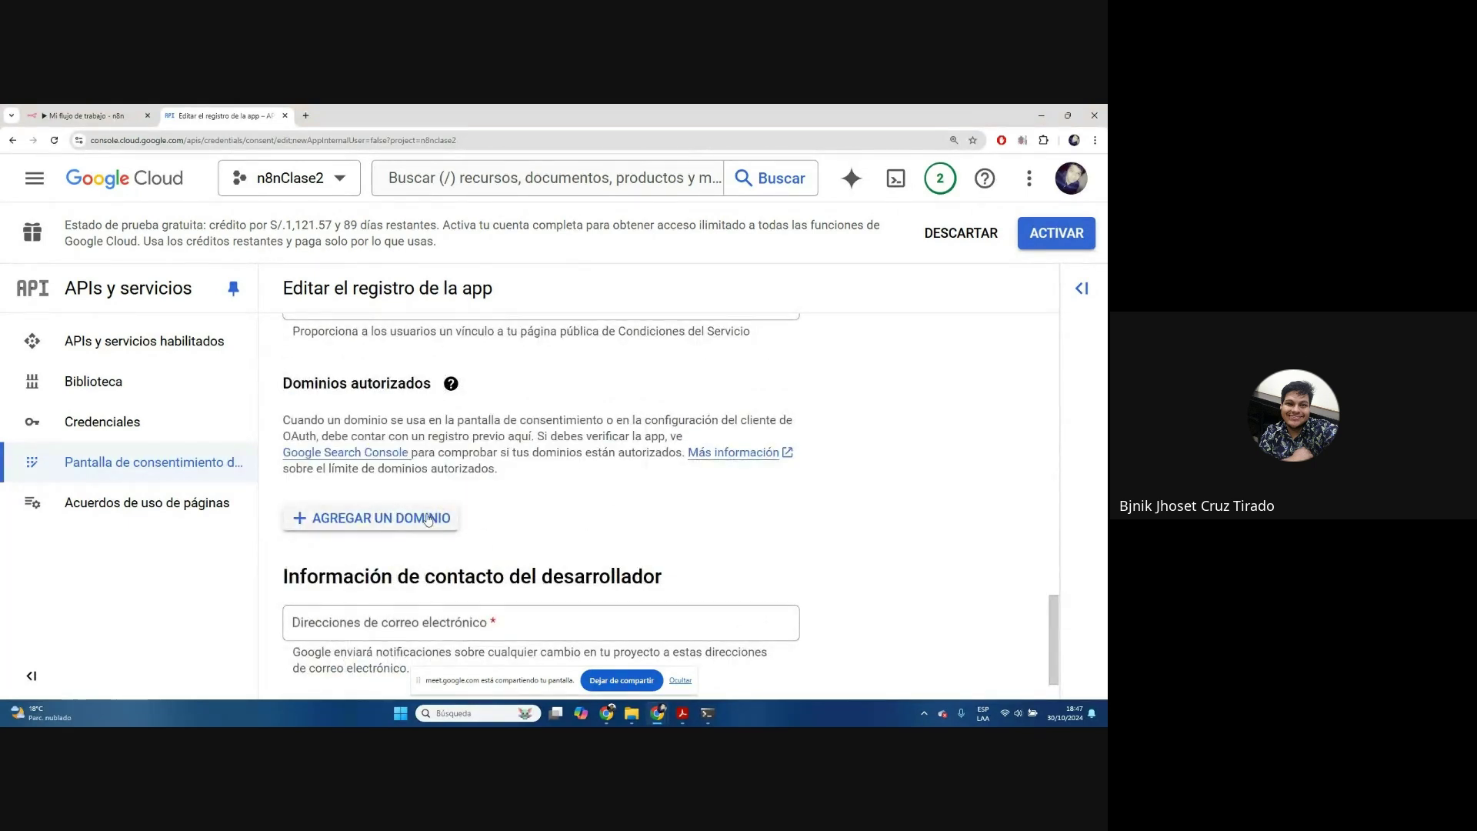
click(429, 520)
scroll(513, 516, down, 2)
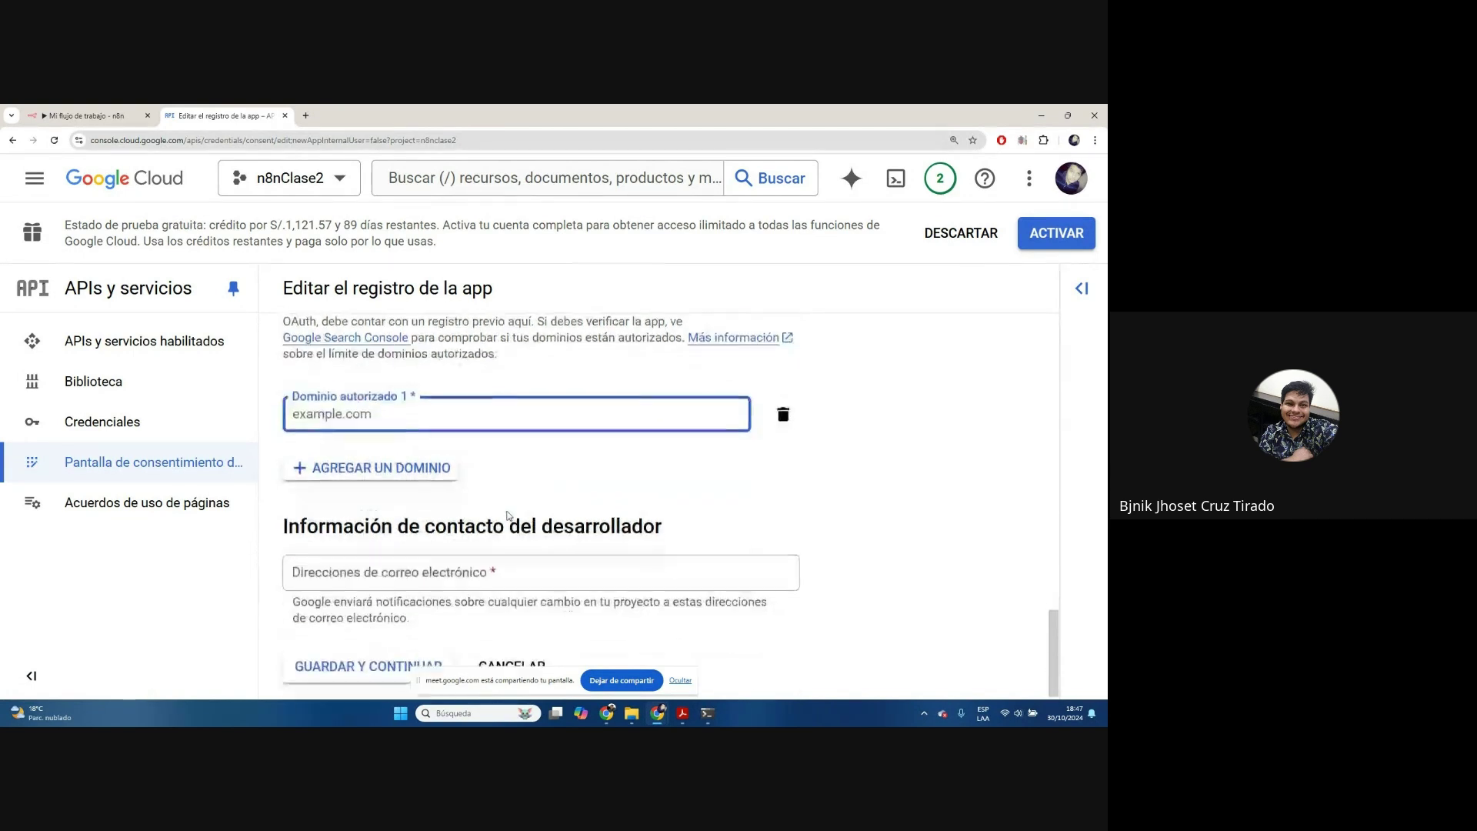
scroll(572, 489, up, 1)
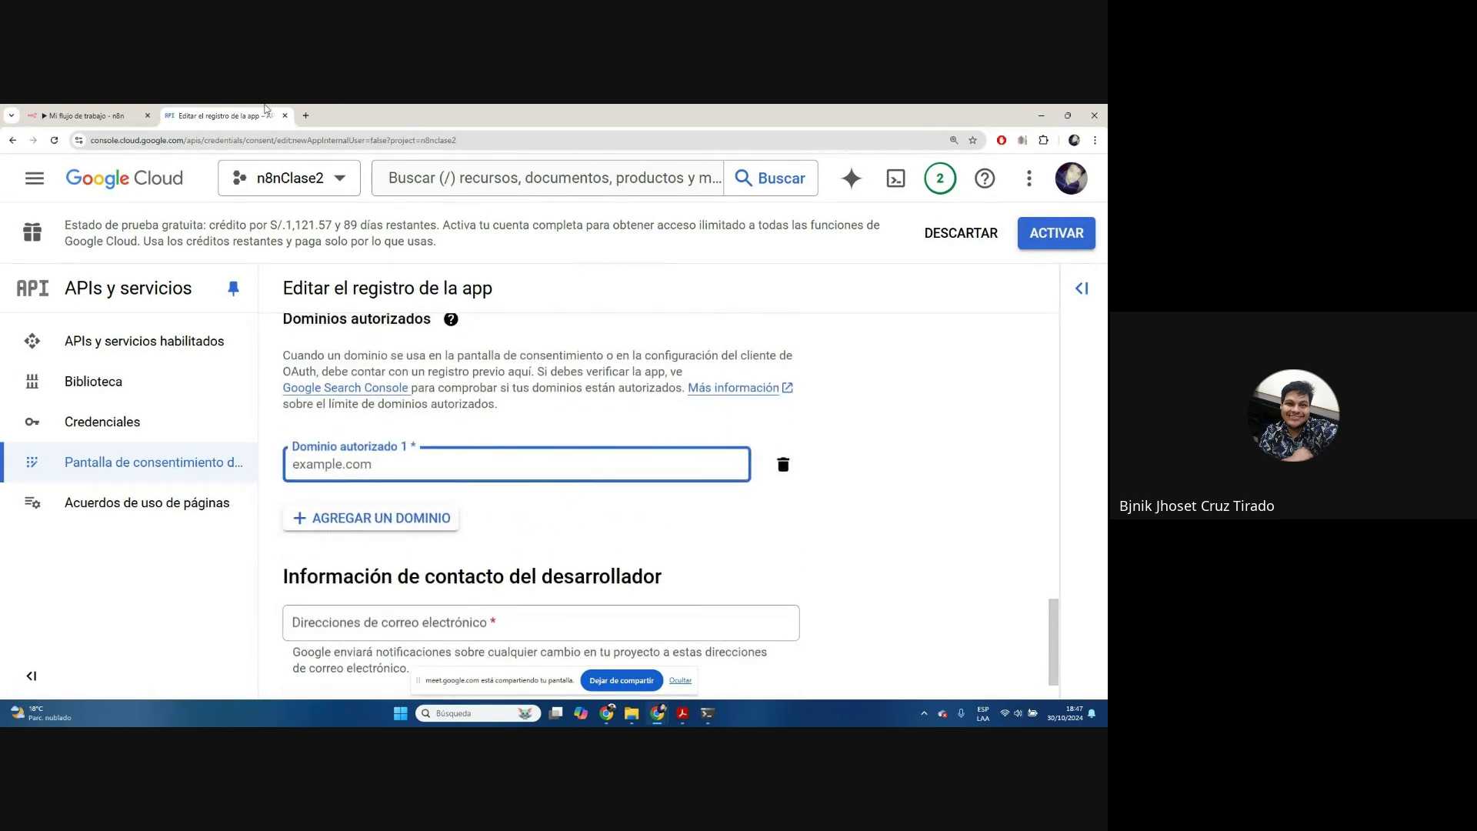
Copy the localhost:5678 address from the n8n tab's address bar
click(133, 116)
click(139, 139)
click(138, 140)
drag(144, 140, 83, 149)
key(ctrl+c)
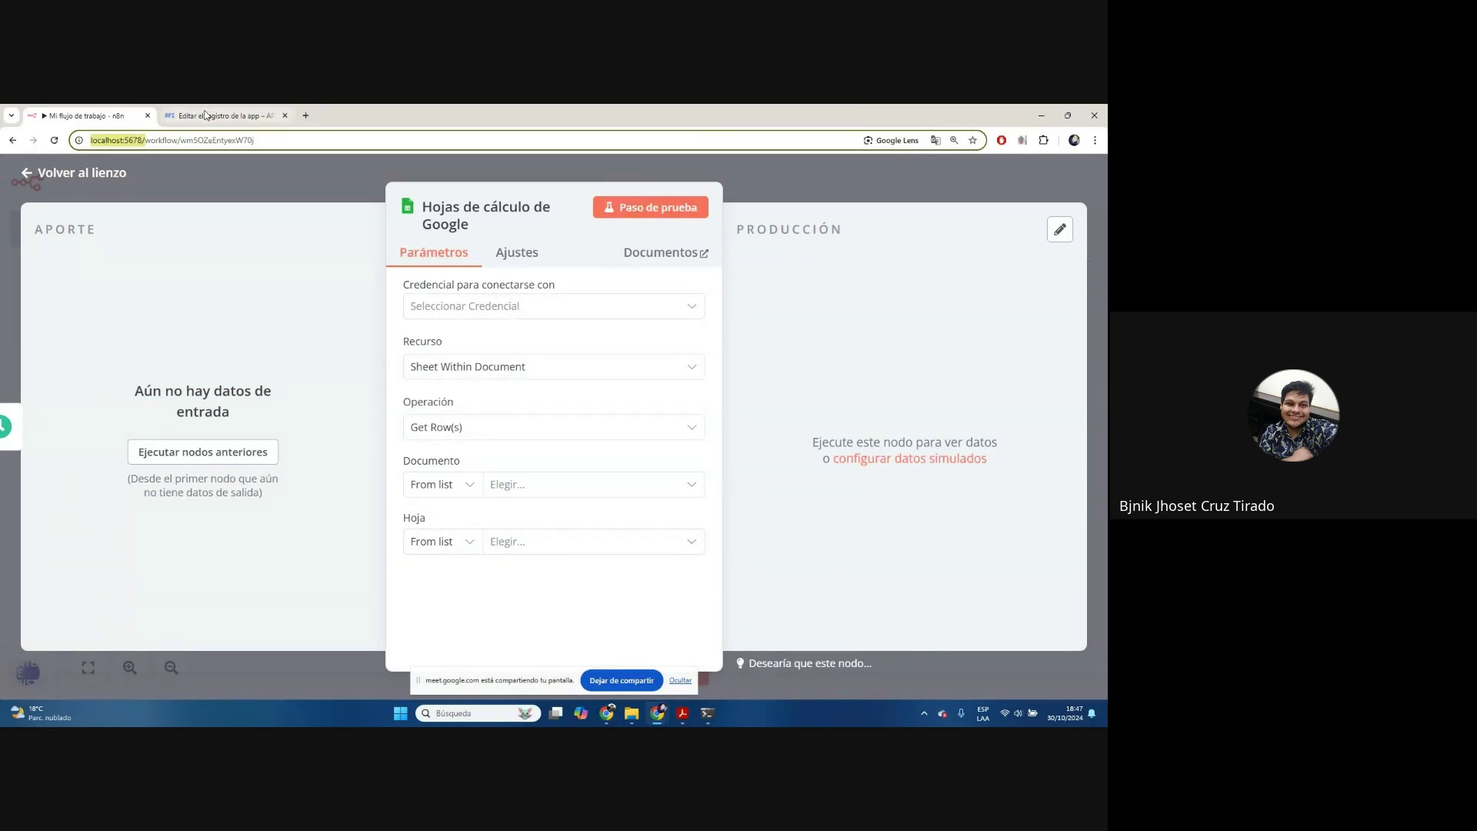
click(206, 115)
click(360, 469)
key(ctrl+v)
click(720, 573)
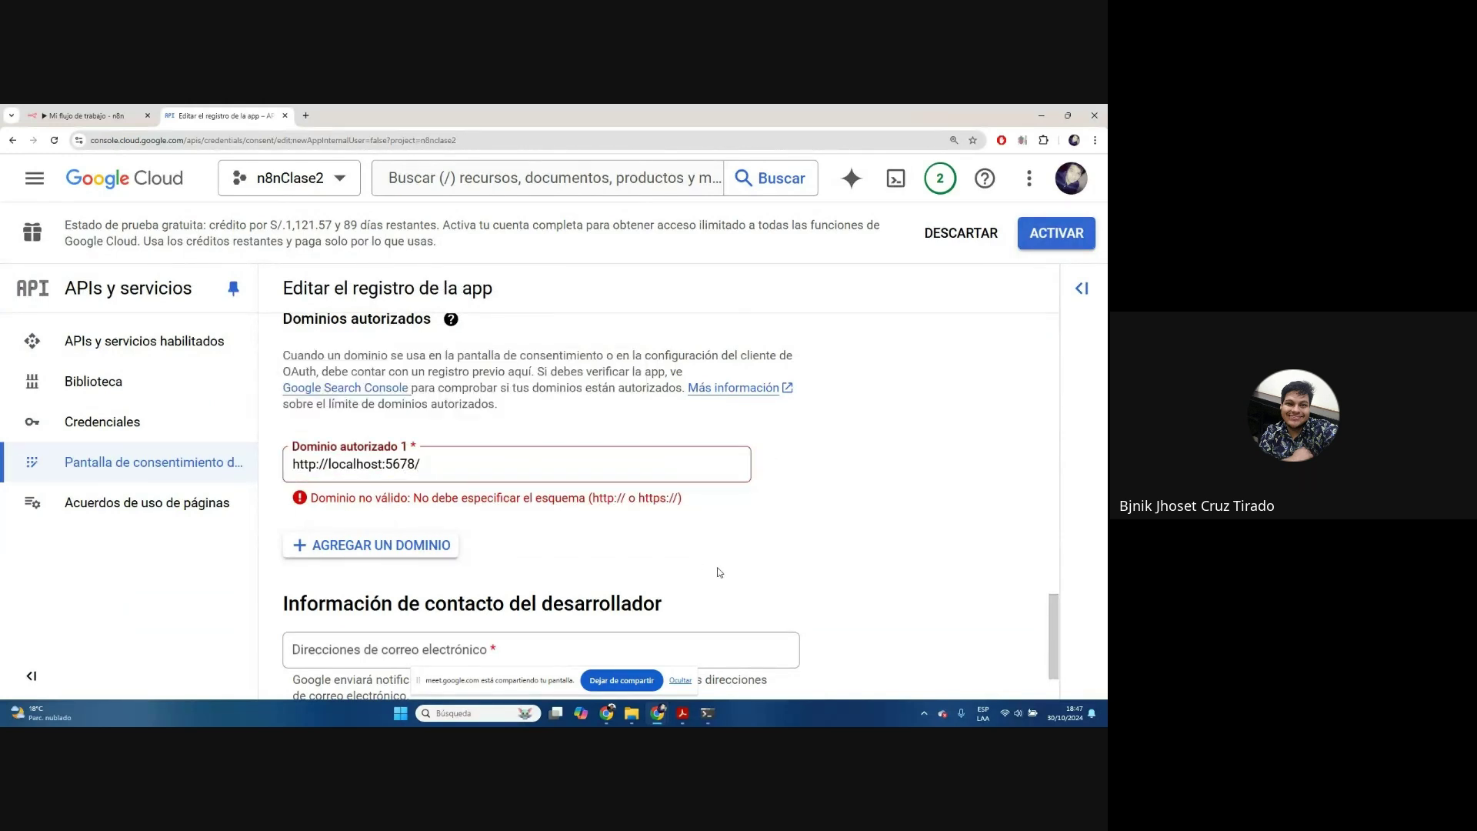
click(782, 464)
scroll(434, 390, up, 1)
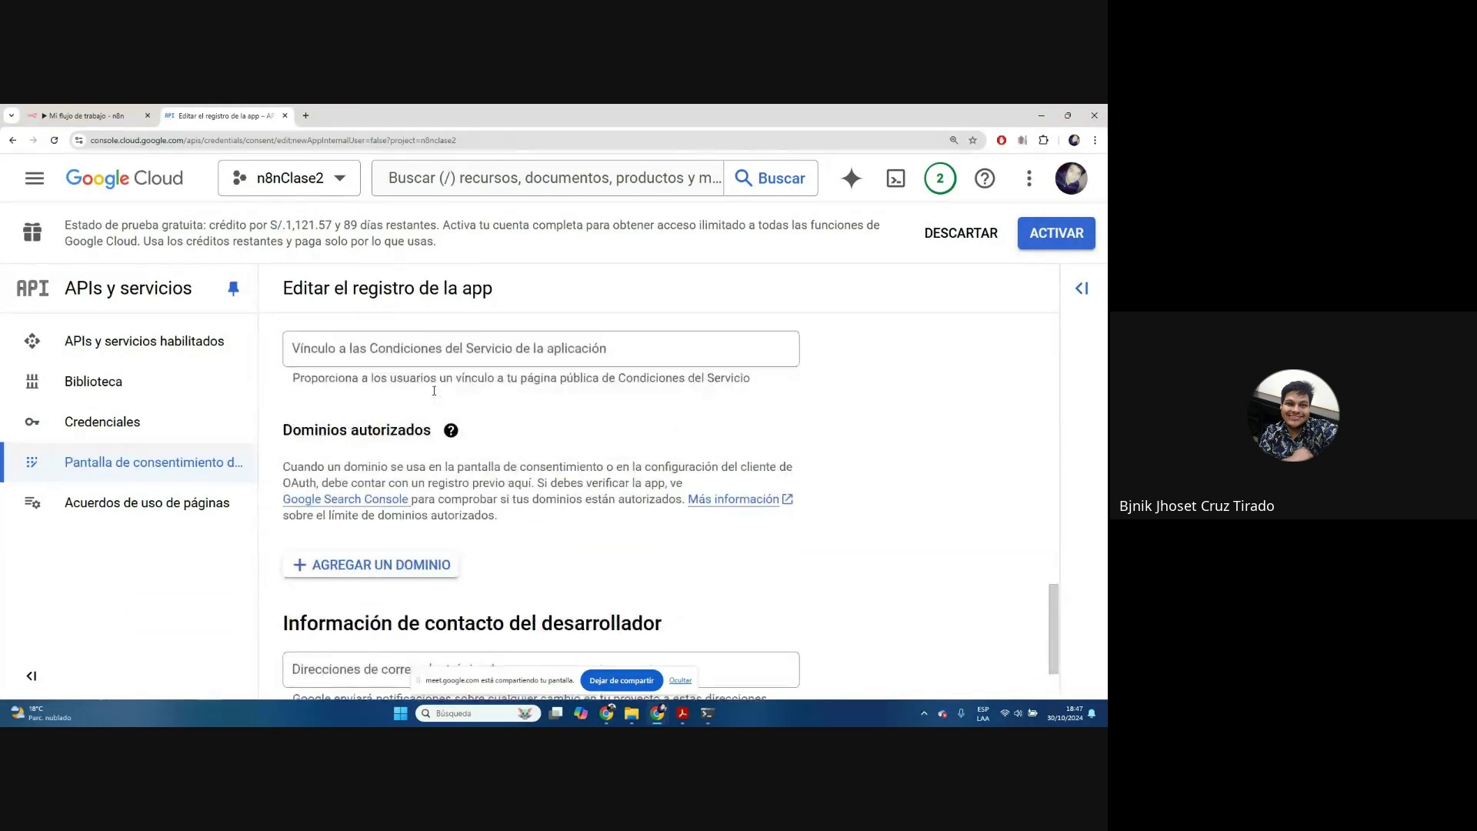
scroll(438, 400, up, 1)
scroll(781, 433, down, 2)
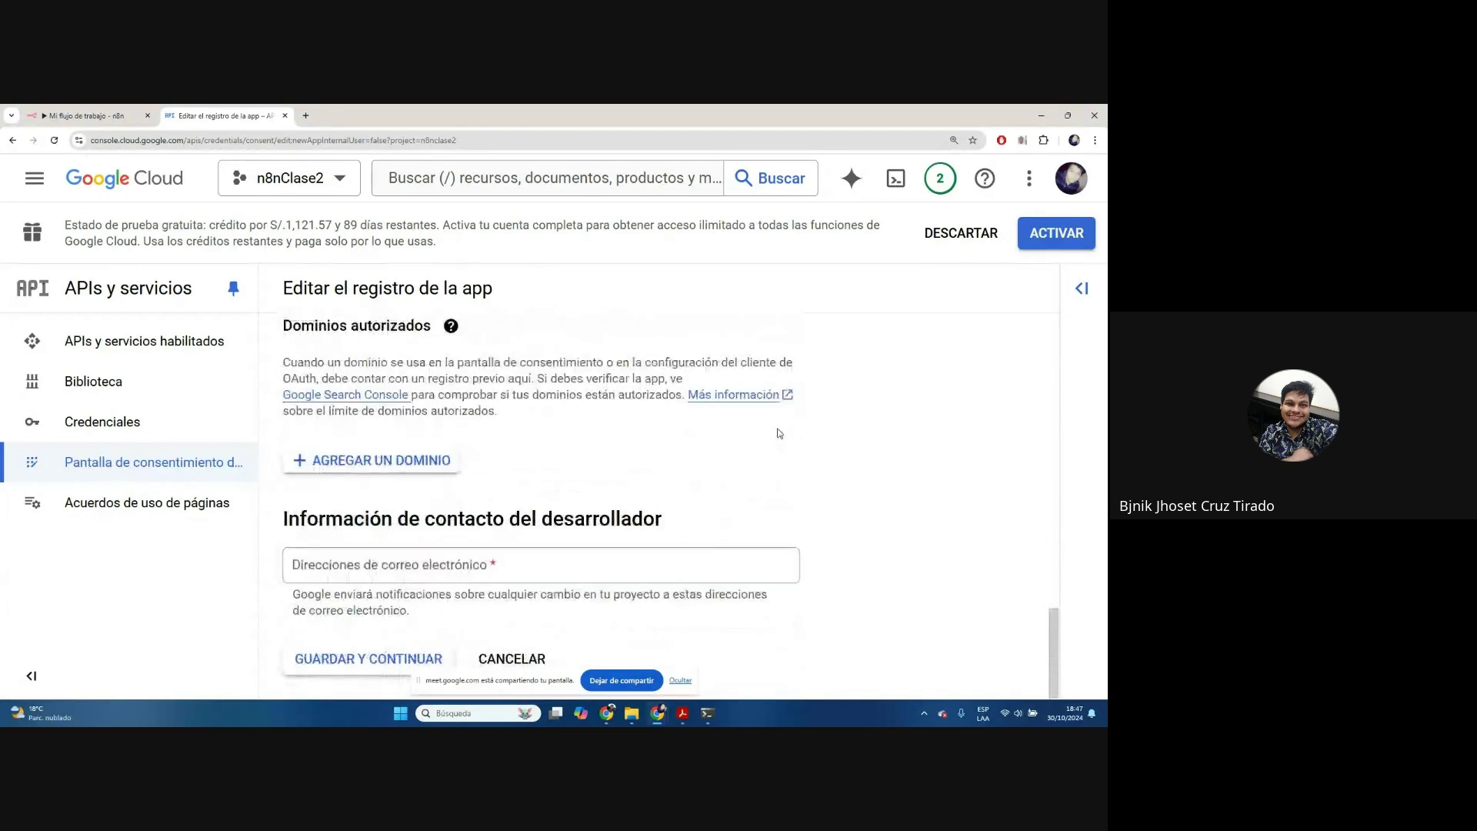
click(376, 561)
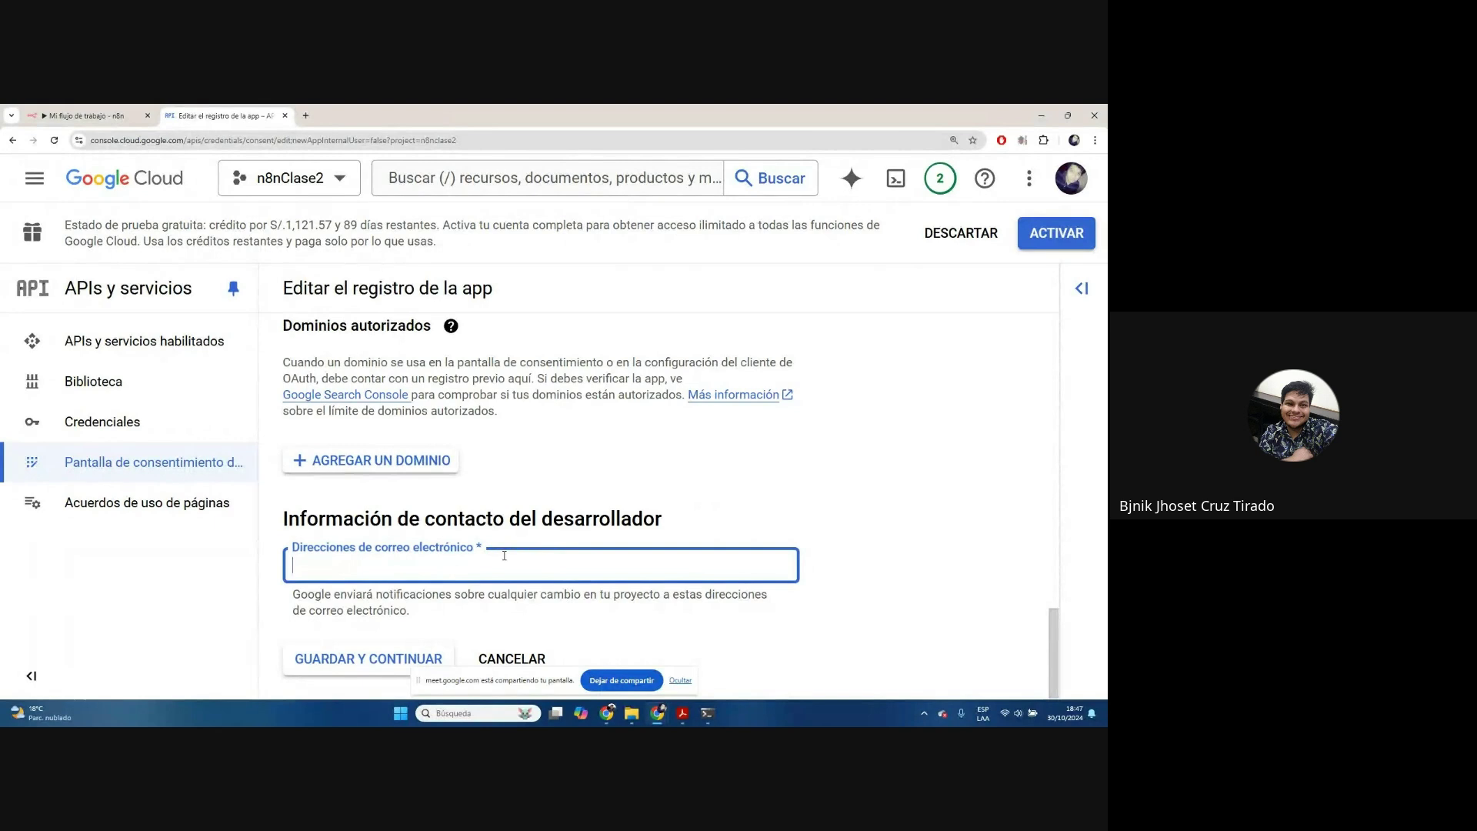
text(bjnik)
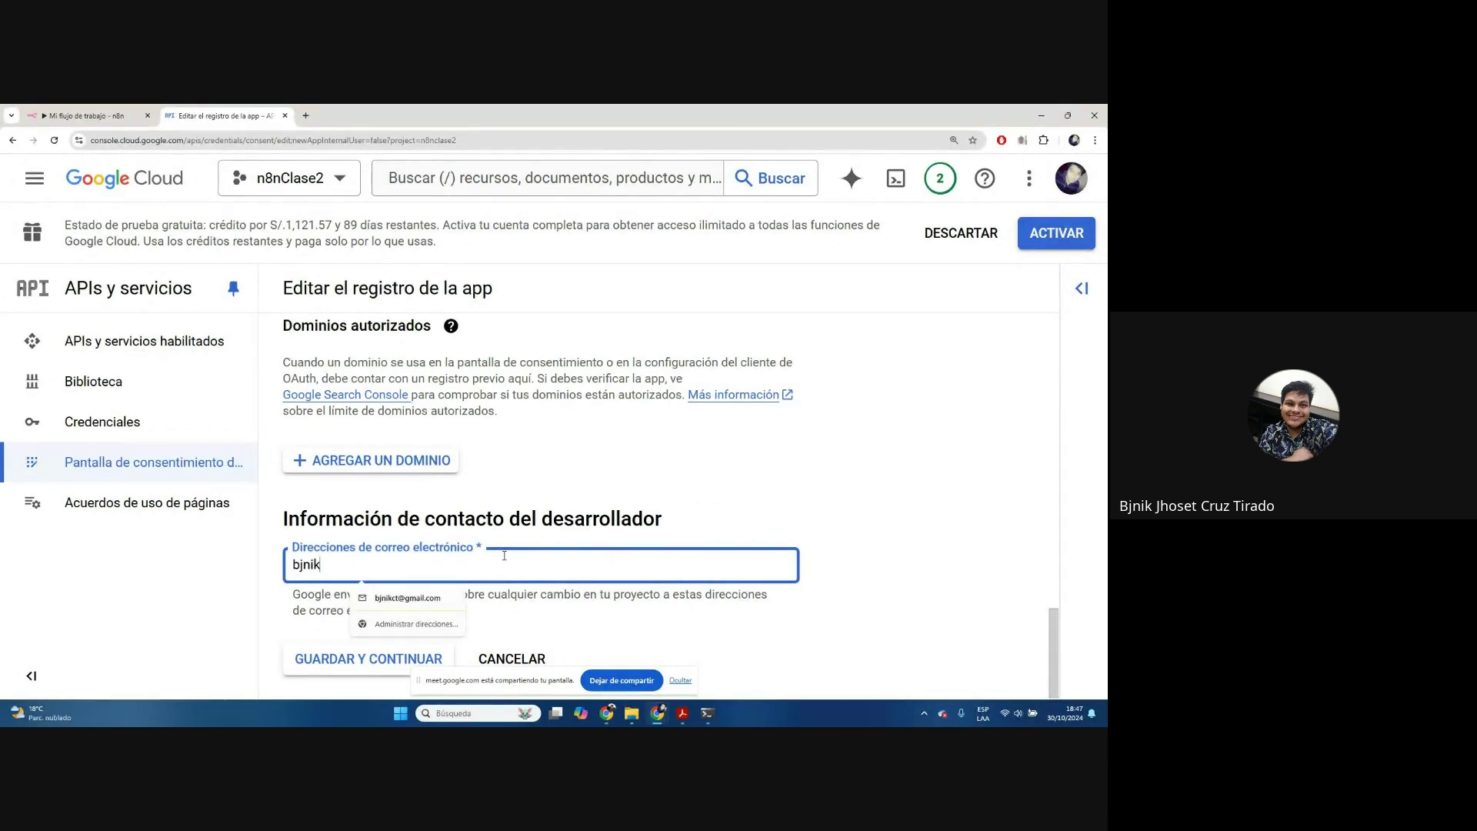
click(407, 598)
click(752, 487)
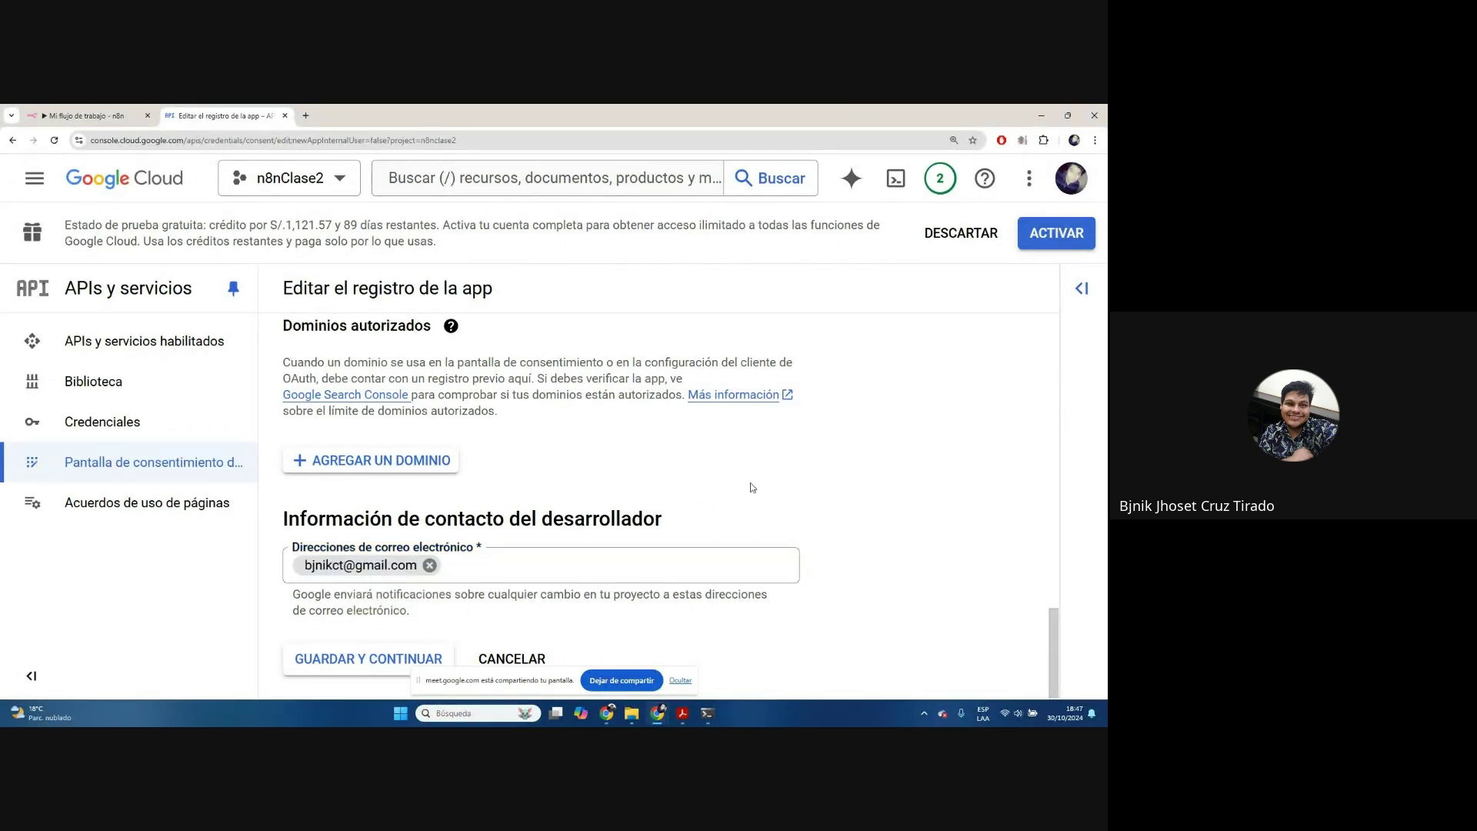
scroll(468, 486, up, 15)
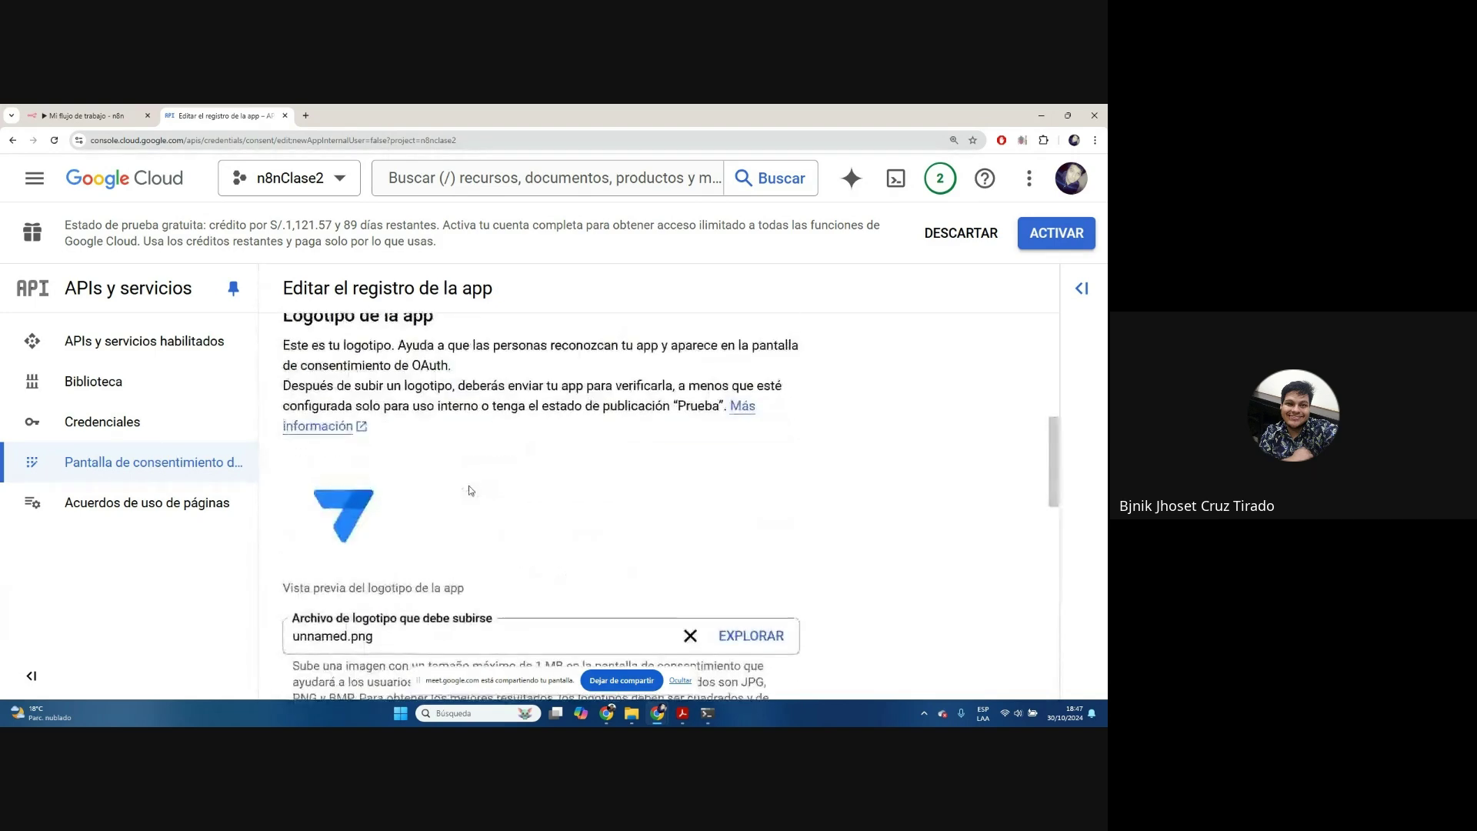
scroll(471, 490, up, 2)
scroll(446, 488, down, 1)
triple_click(427, 483)
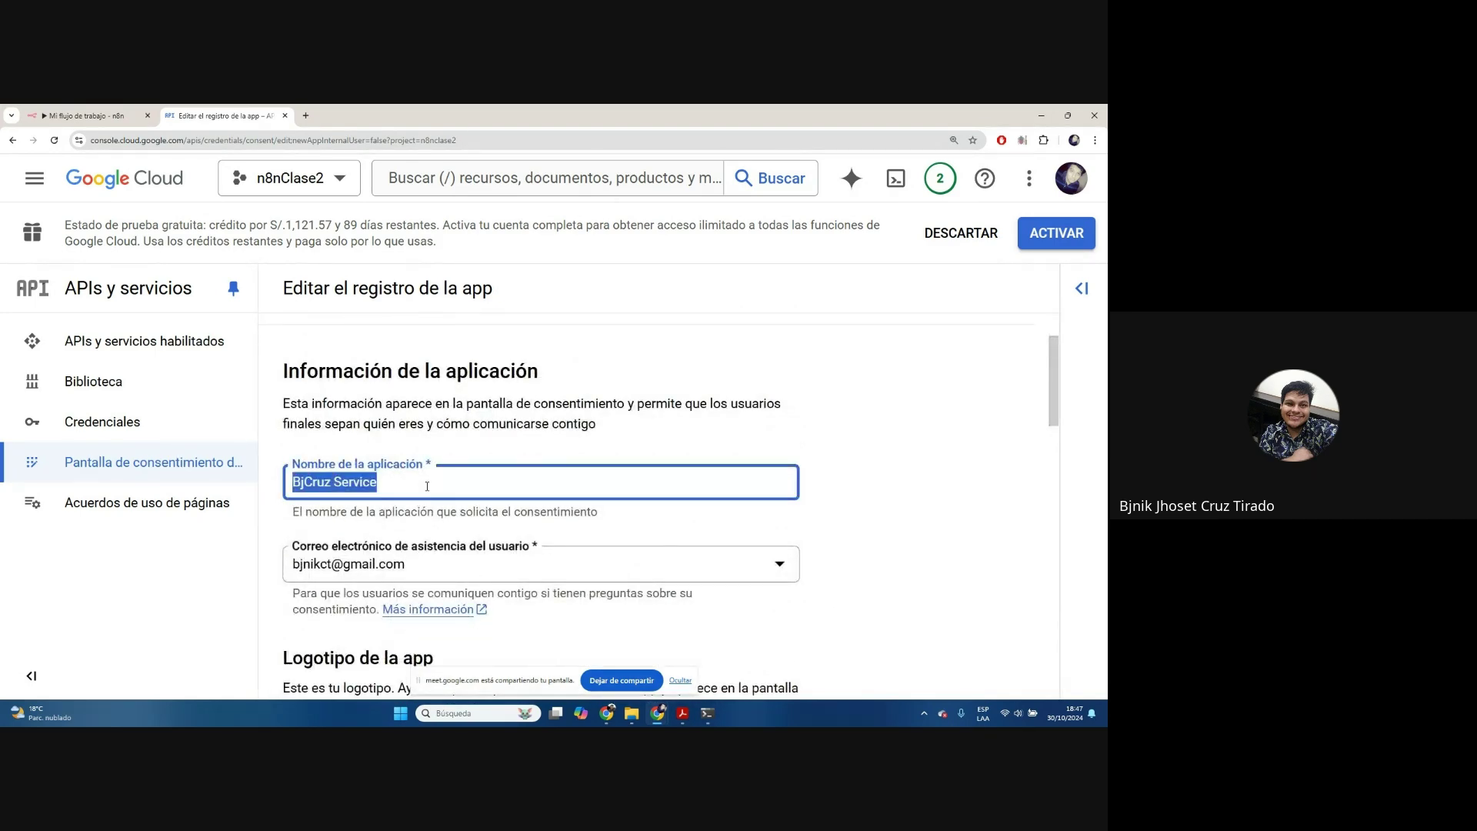
scroll(428, 486, down, 1)
click(429, 471)
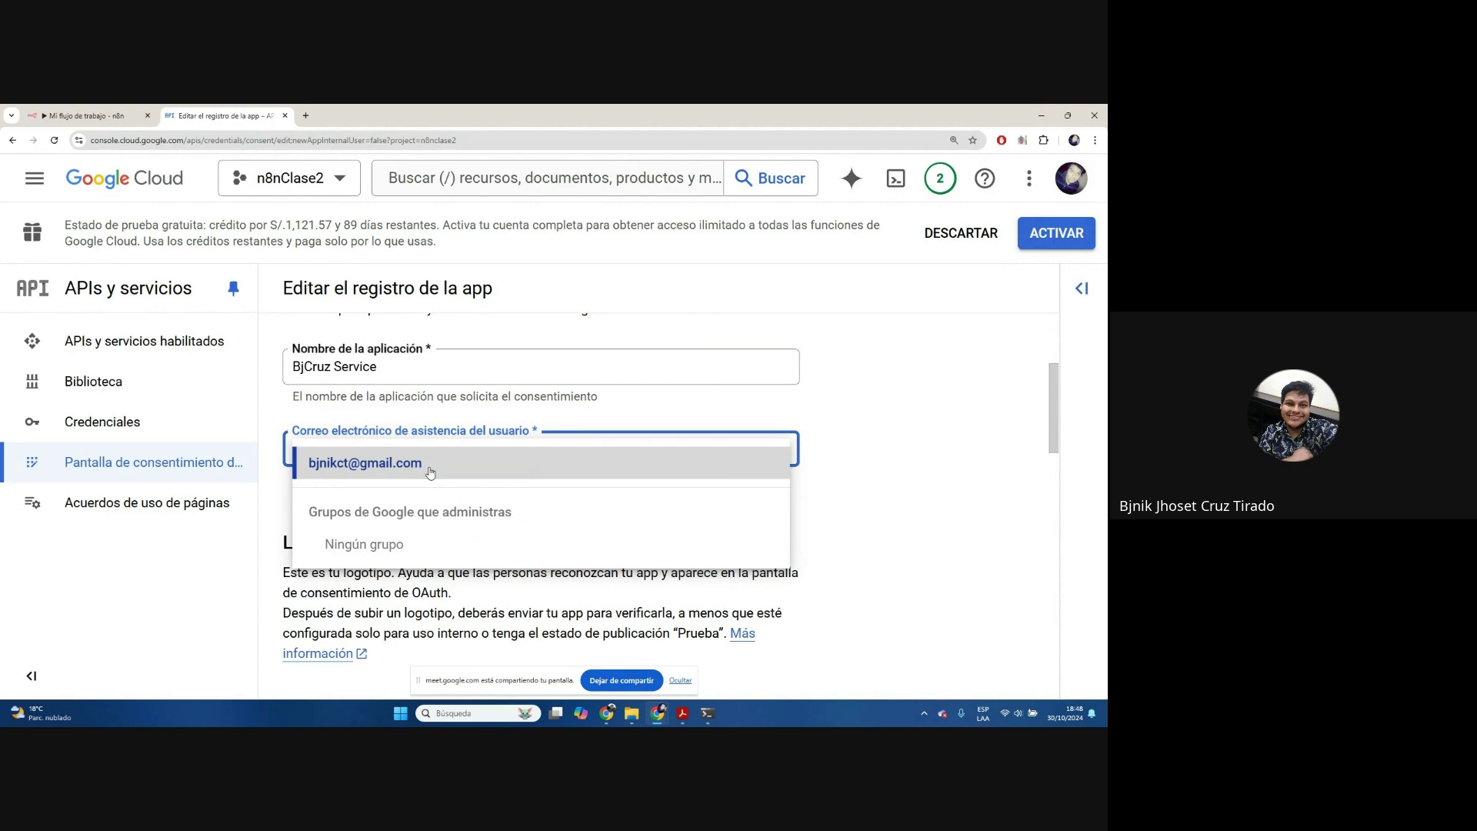
click(429, 472)
scroll(600, 461, down, 4)
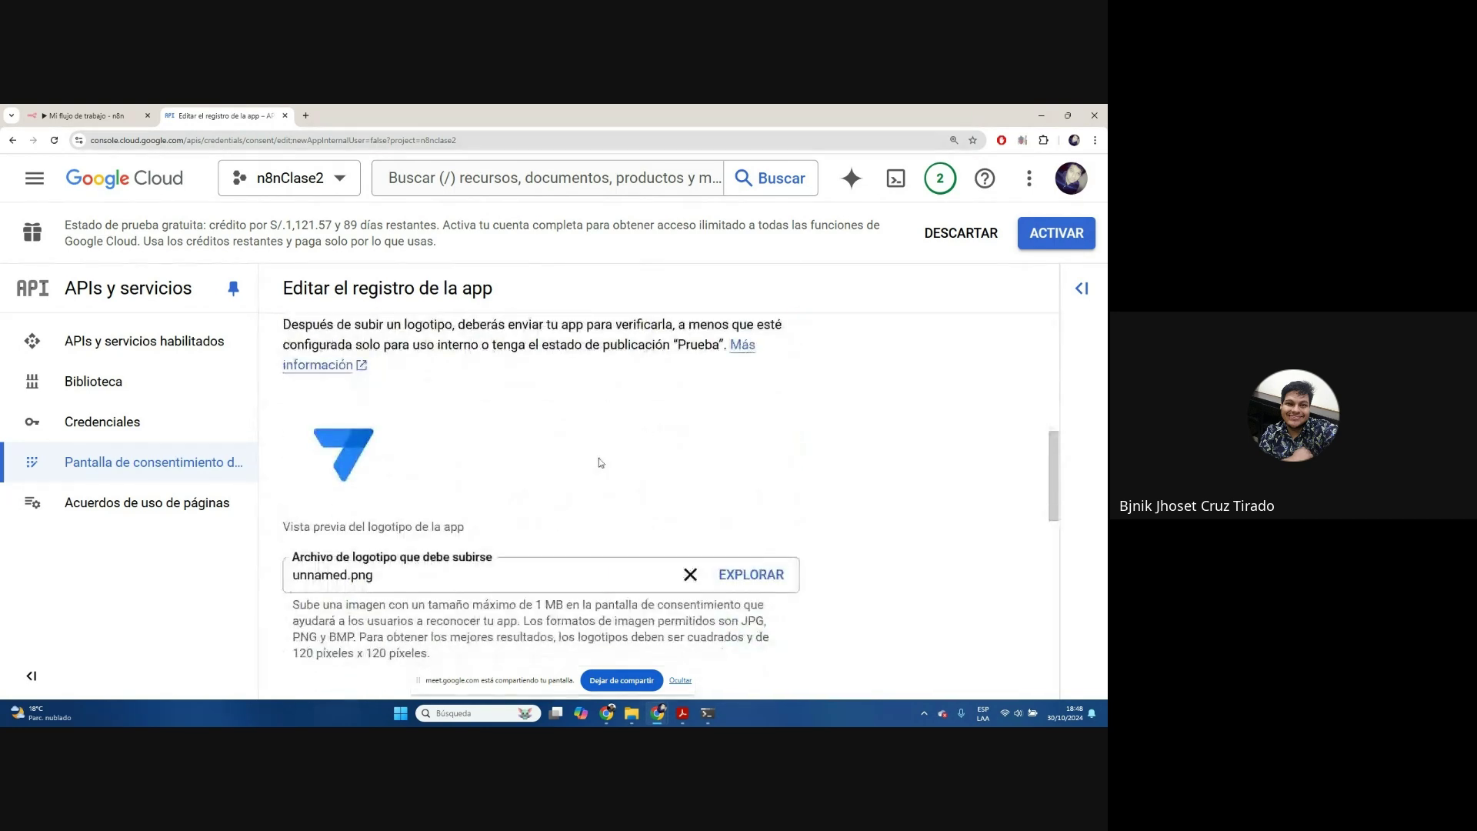
scroll(430, 439, down, 3)
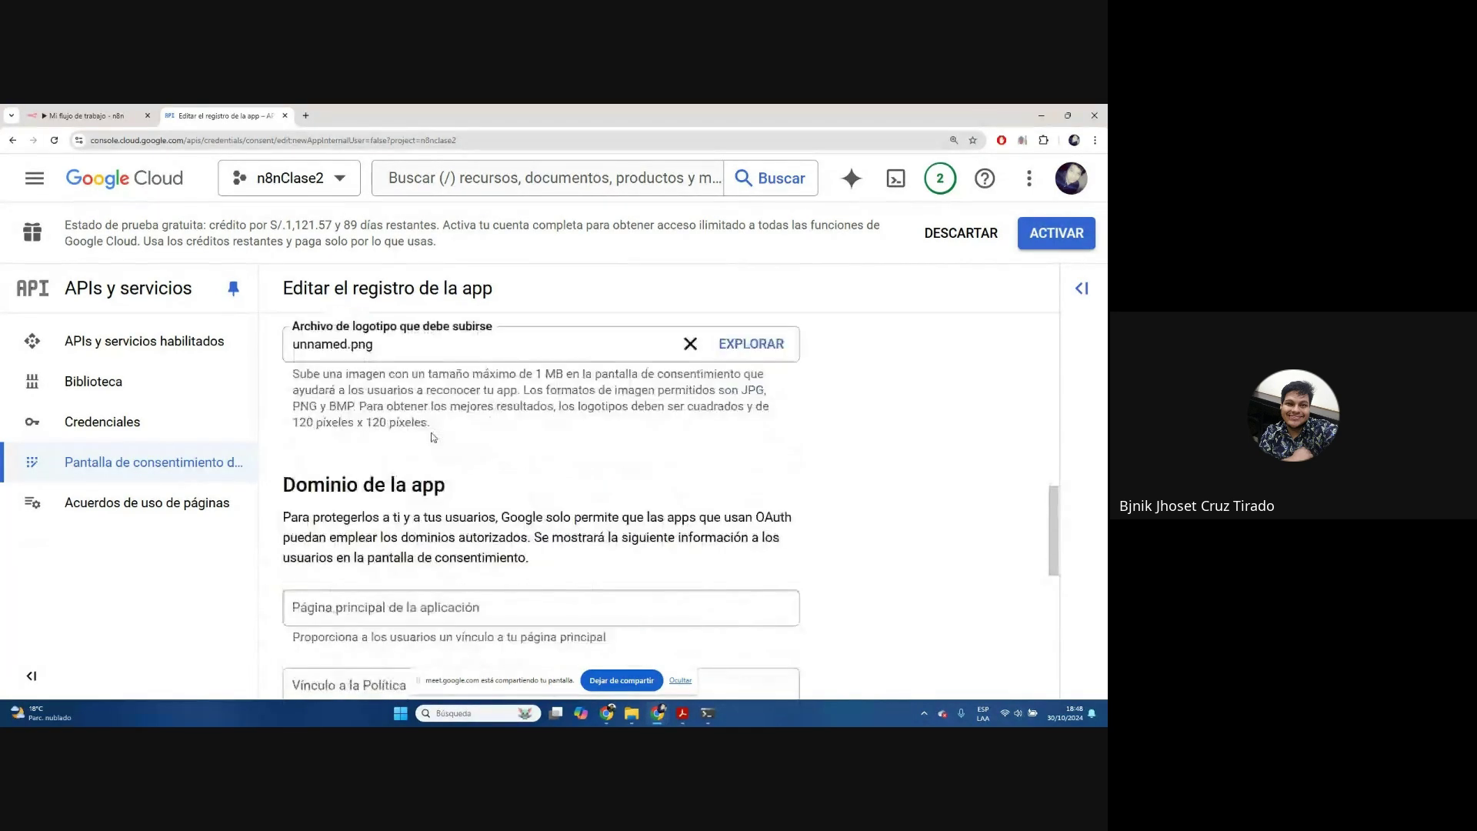
scroll(433, 437, down, 8)
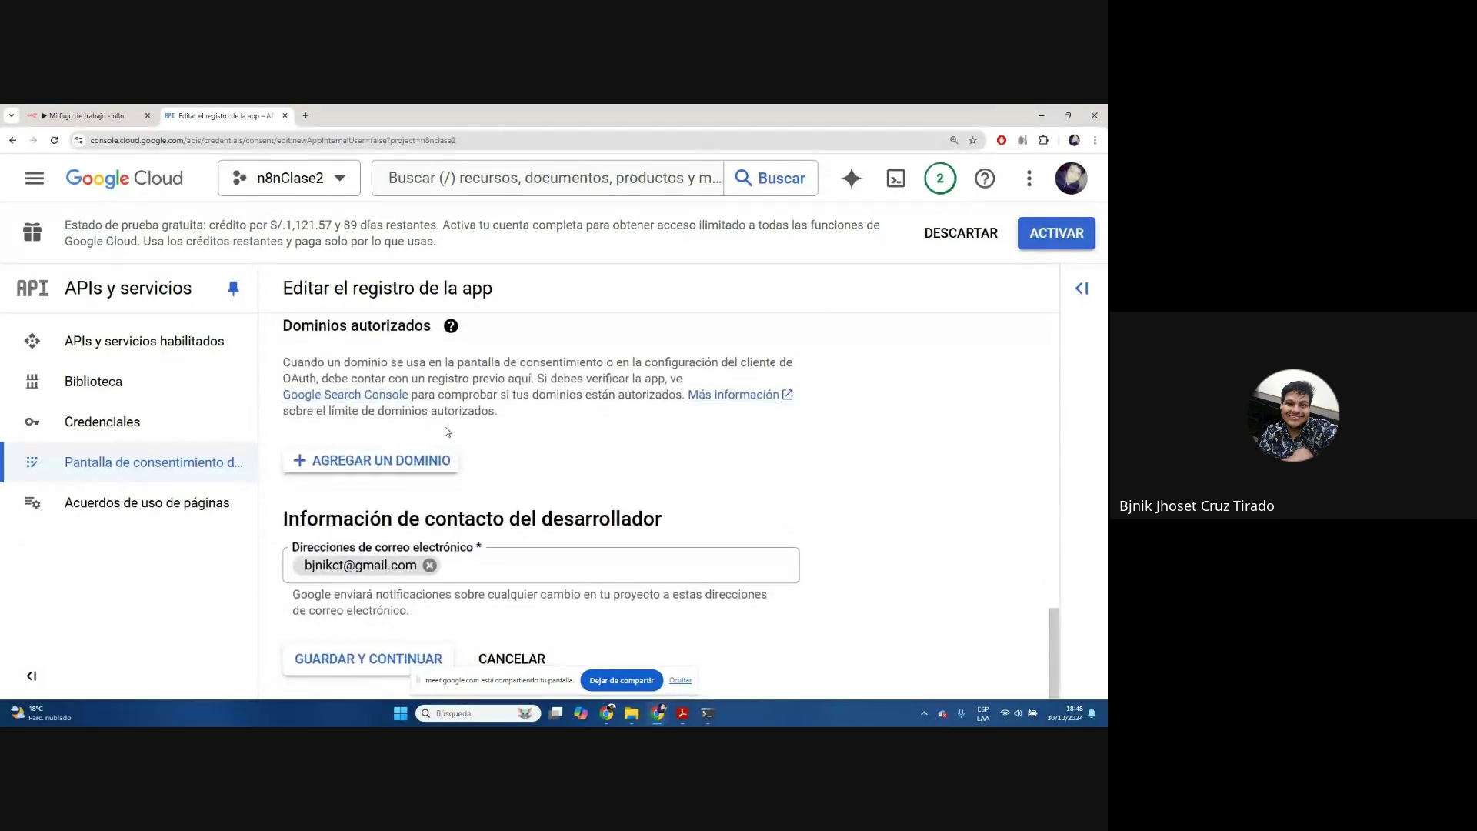
drag(283, 521, 669, 523)
click(681, 680)
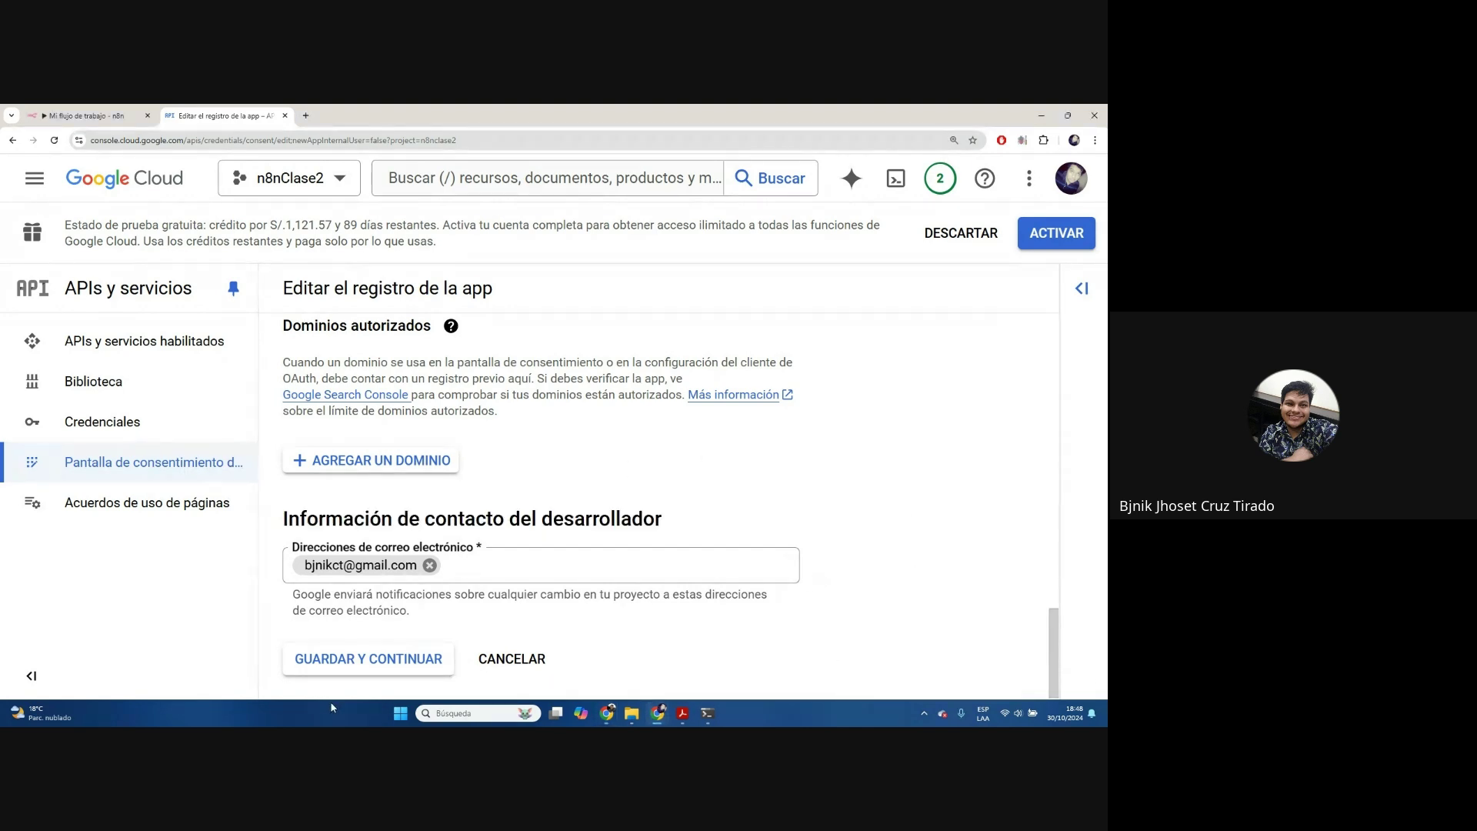
Save the consent screen details and the empty Permisos step
click(353, 663)
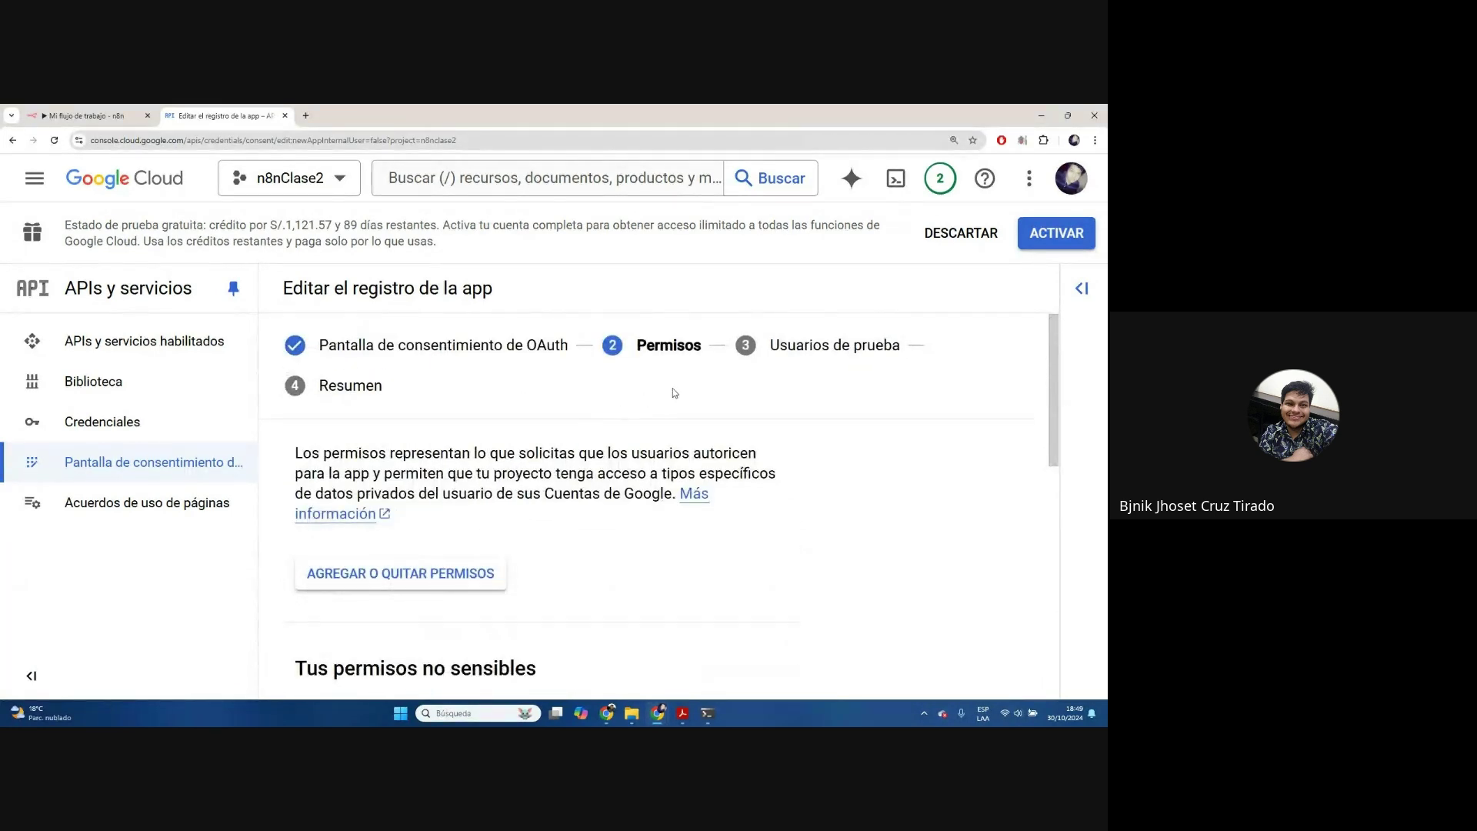
scroll(491, 474, down, 3)
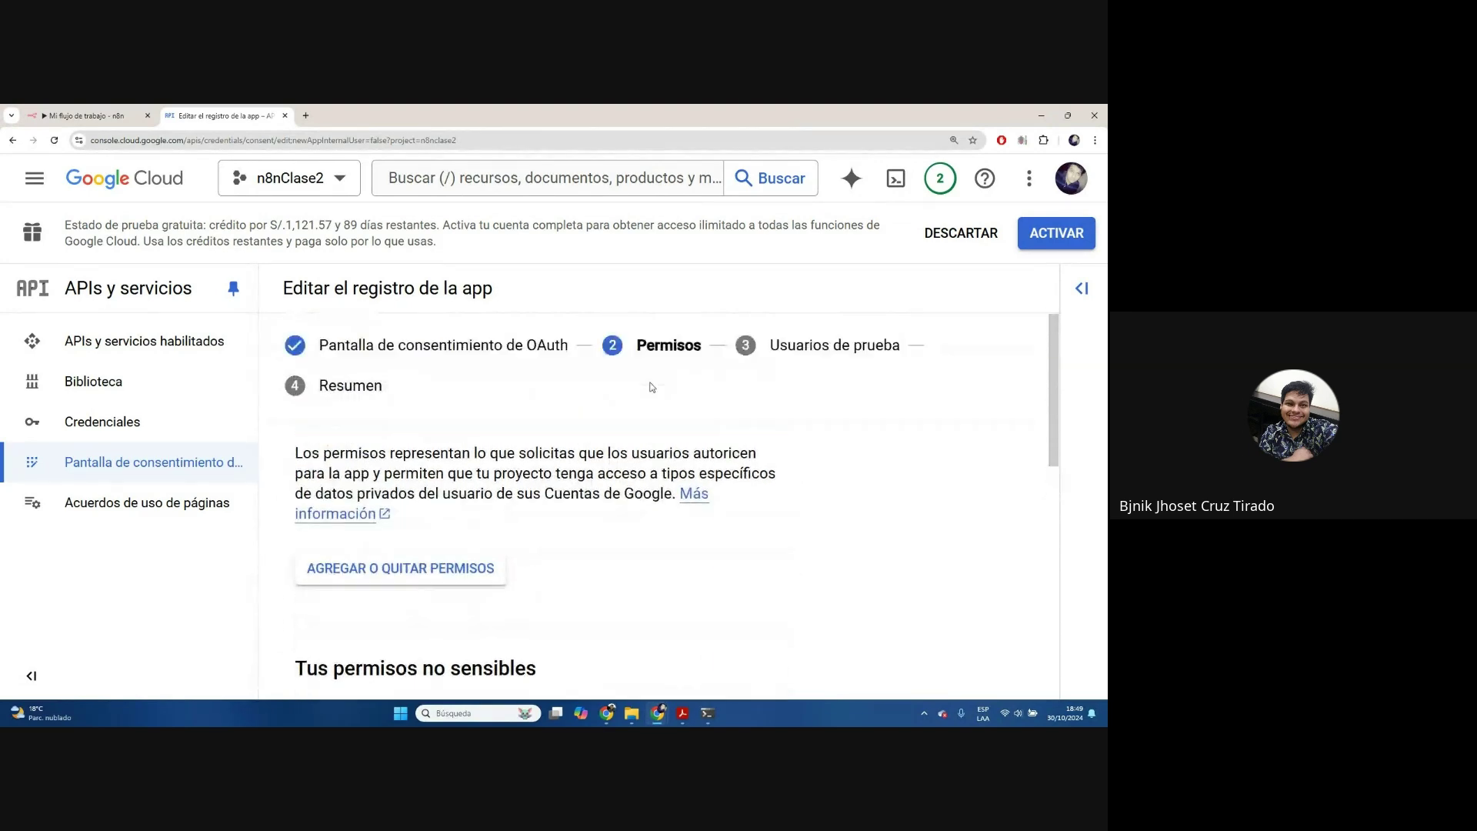
scroll(489, 474, down, 5)
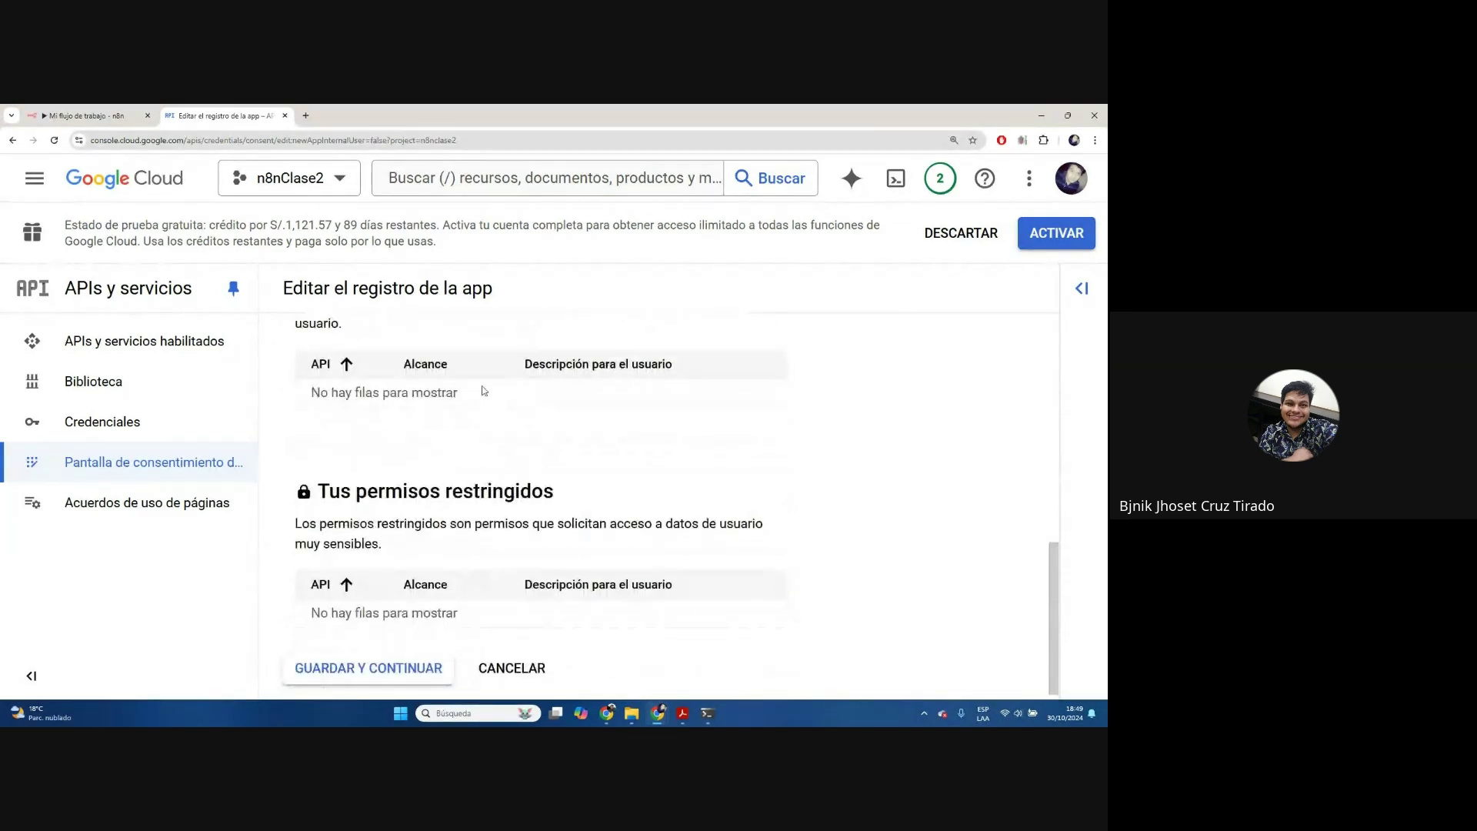
scroll(482, 488, up, 7)
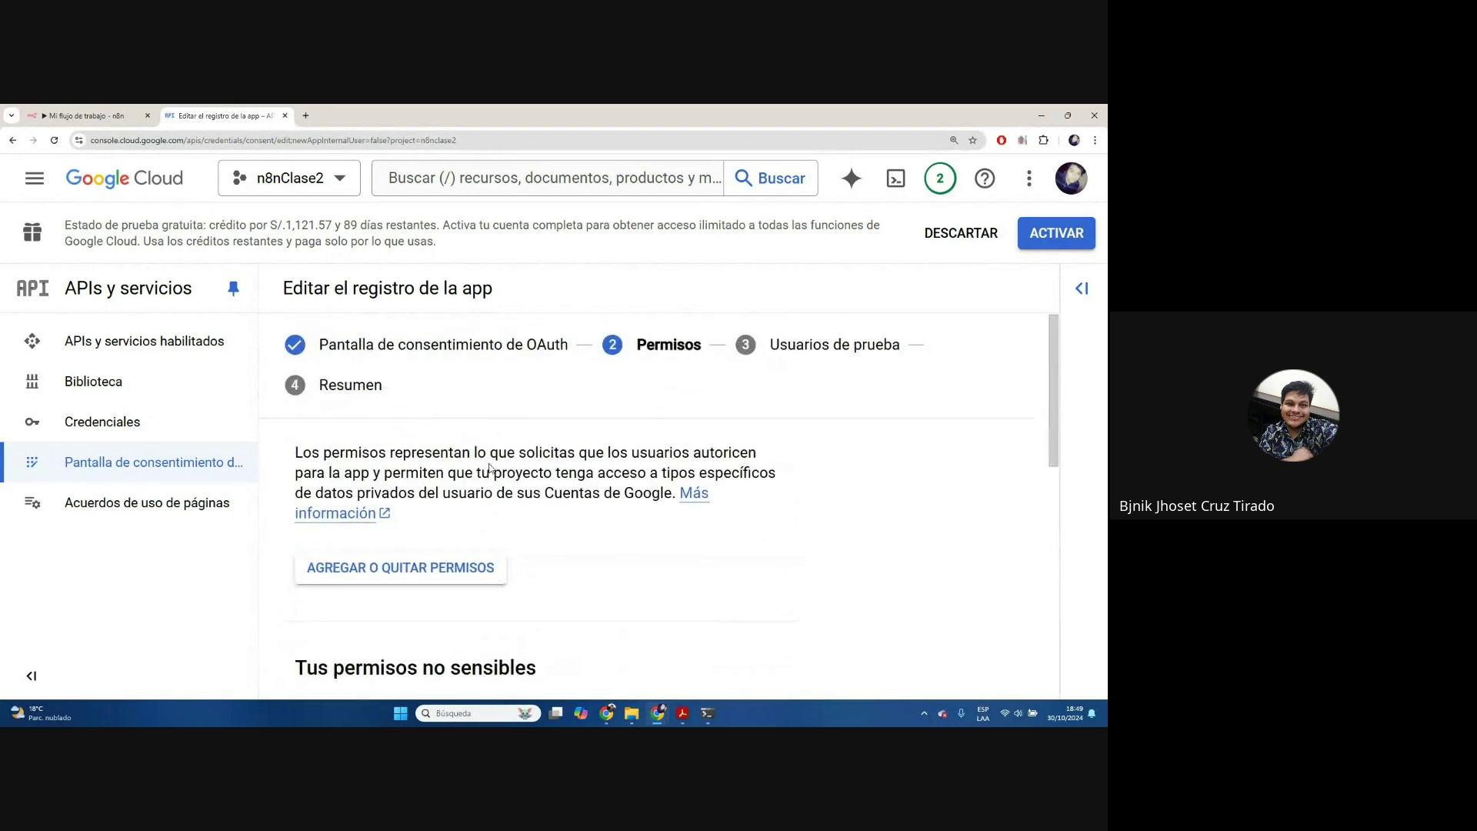
scroll(488, 477, down, 7)
click(379, 666)
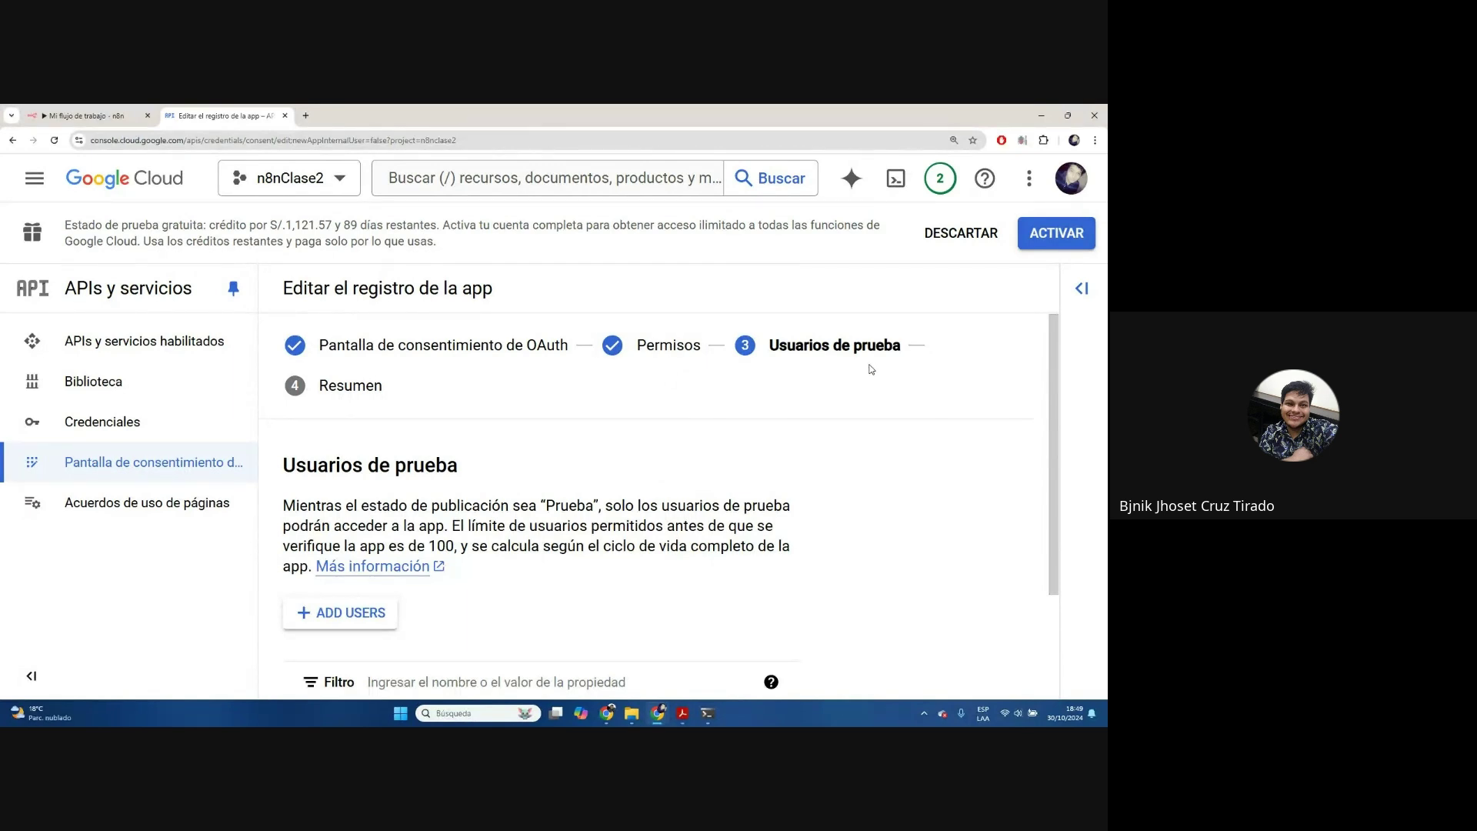
scroll(867, 369, down, 2)
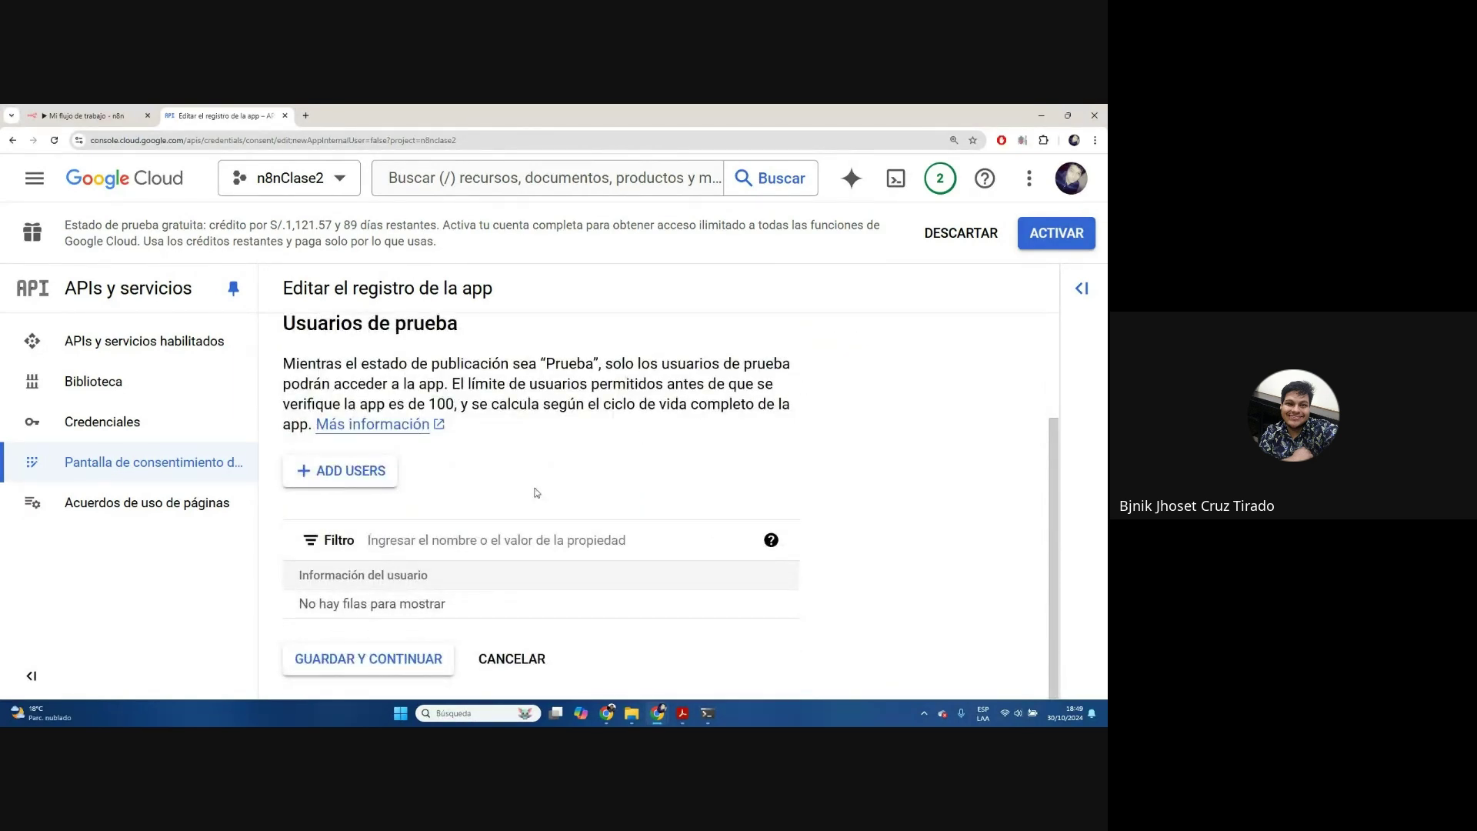
scroll(538, 487, up, 2)
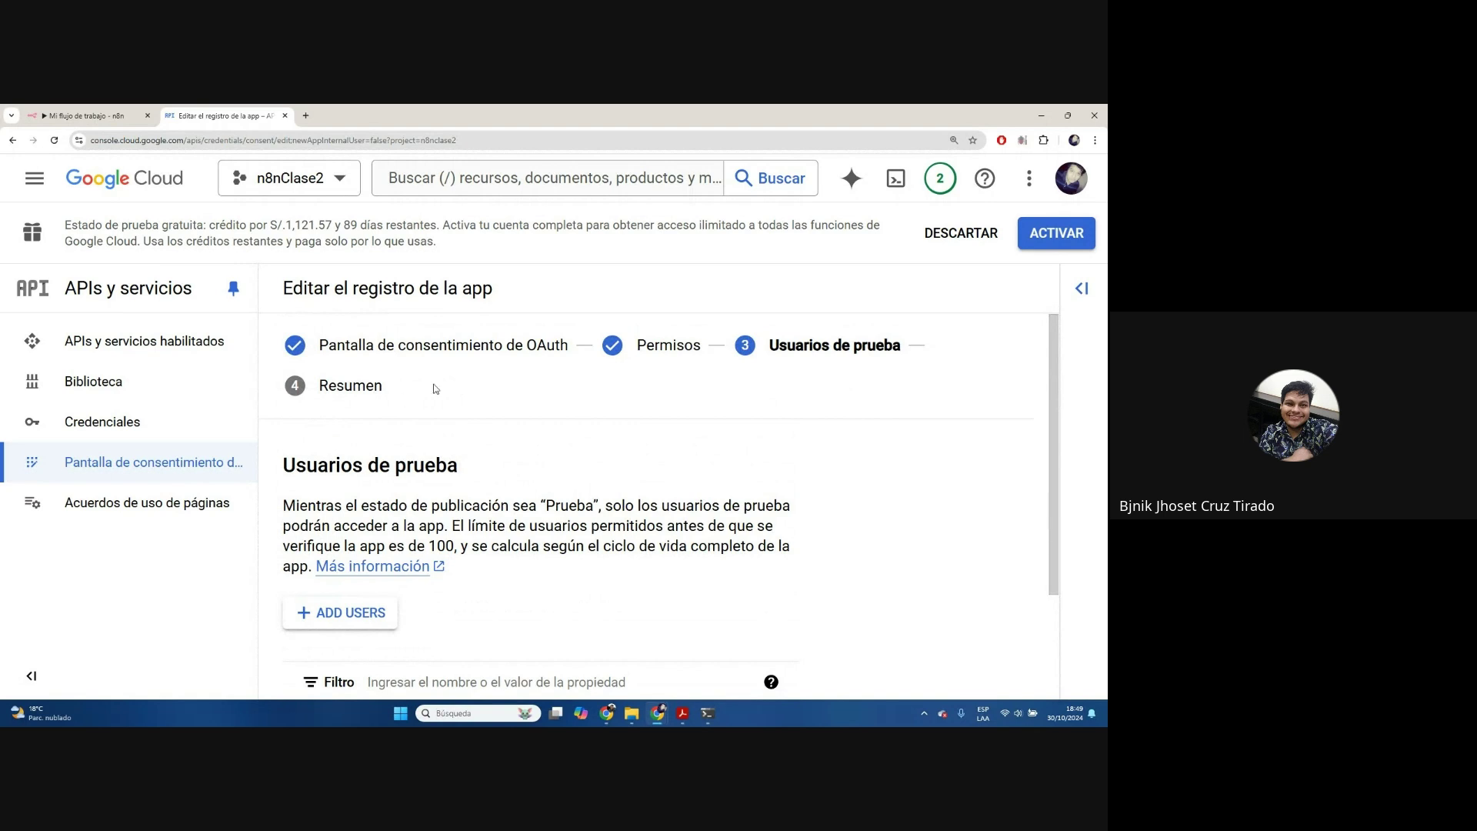
scroll(669, 471, down, 2)
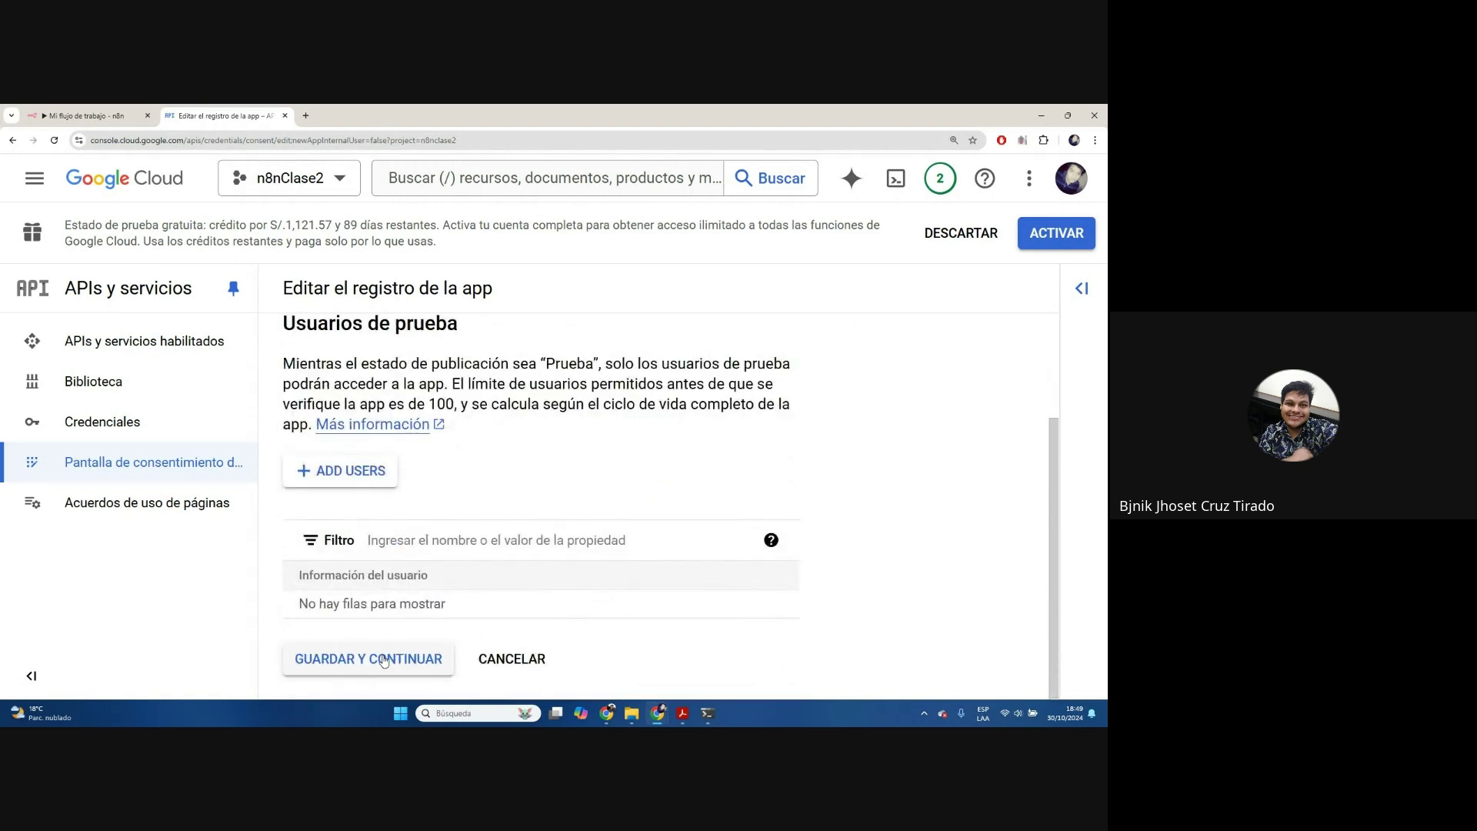
Skip test users, review the Resumen summary and return to the consent screen dashboard
click(385, 660)
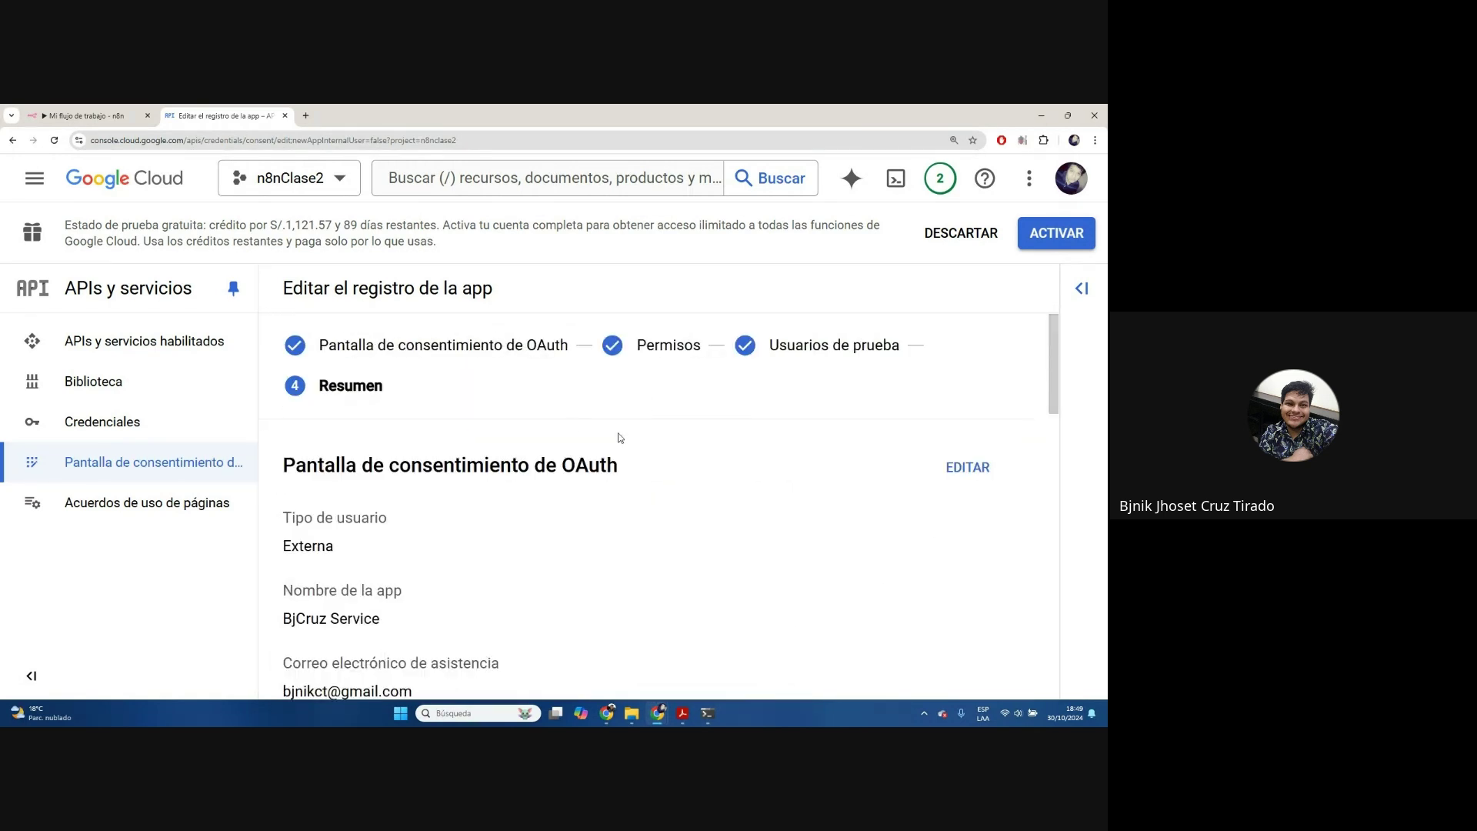
scroll(620, 433, down, 2)
scroll(620, 437, down, 10)
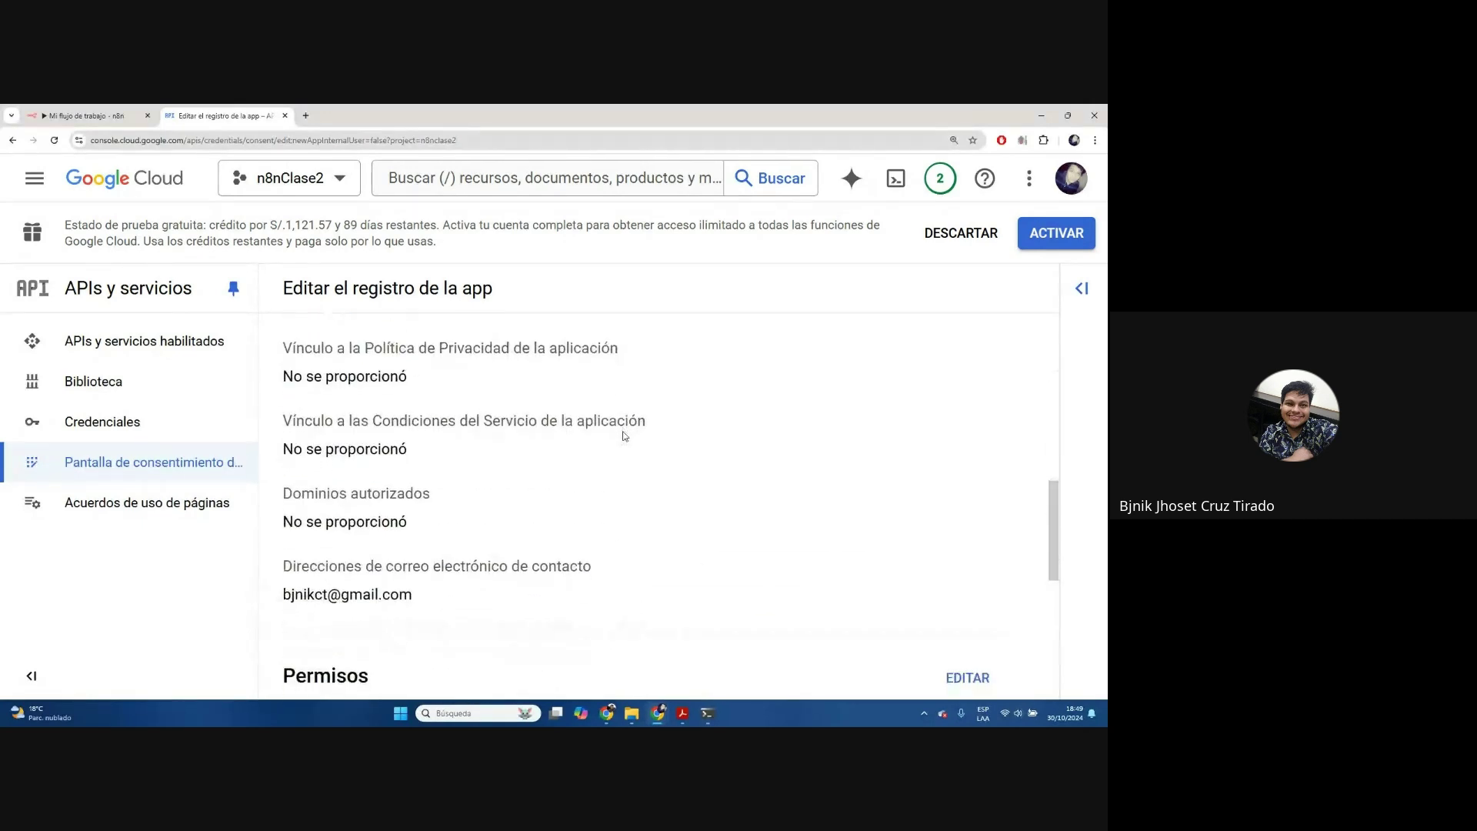
scroll(624, 437, down, 2)
scroll(741, 449, up, 15)
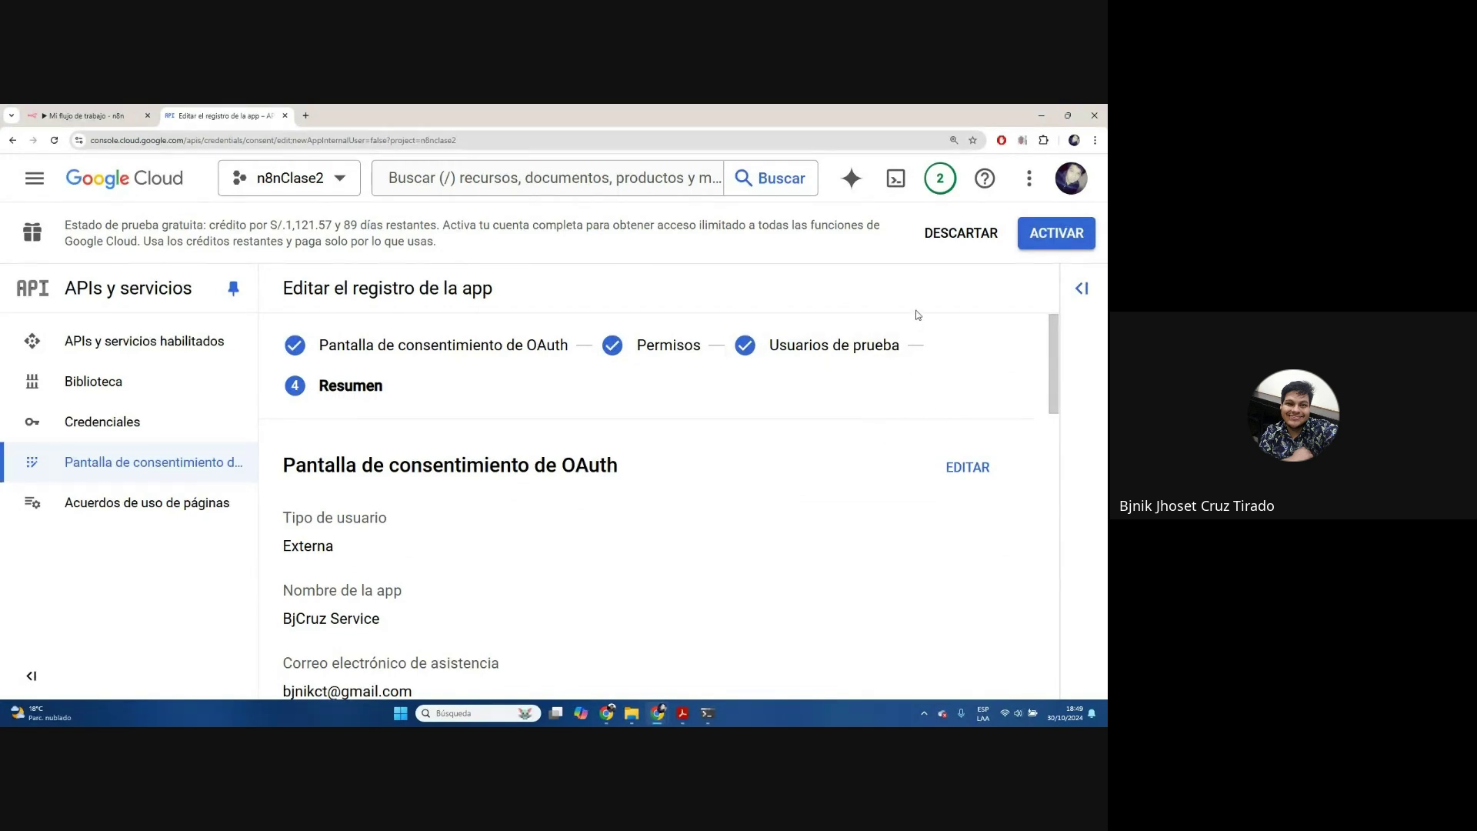
scroll(834, 529, down, 15)
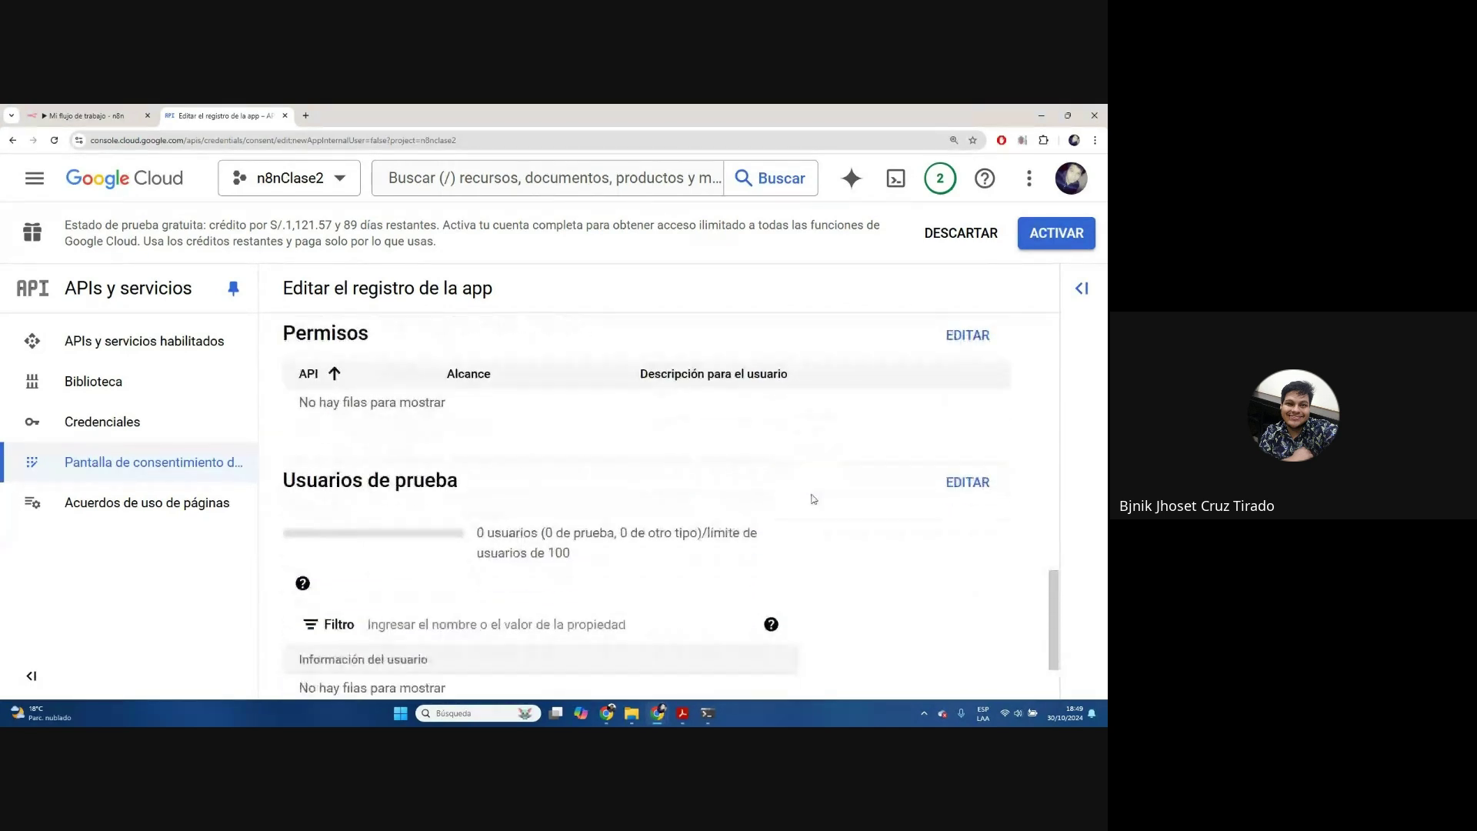
click(333, 664)
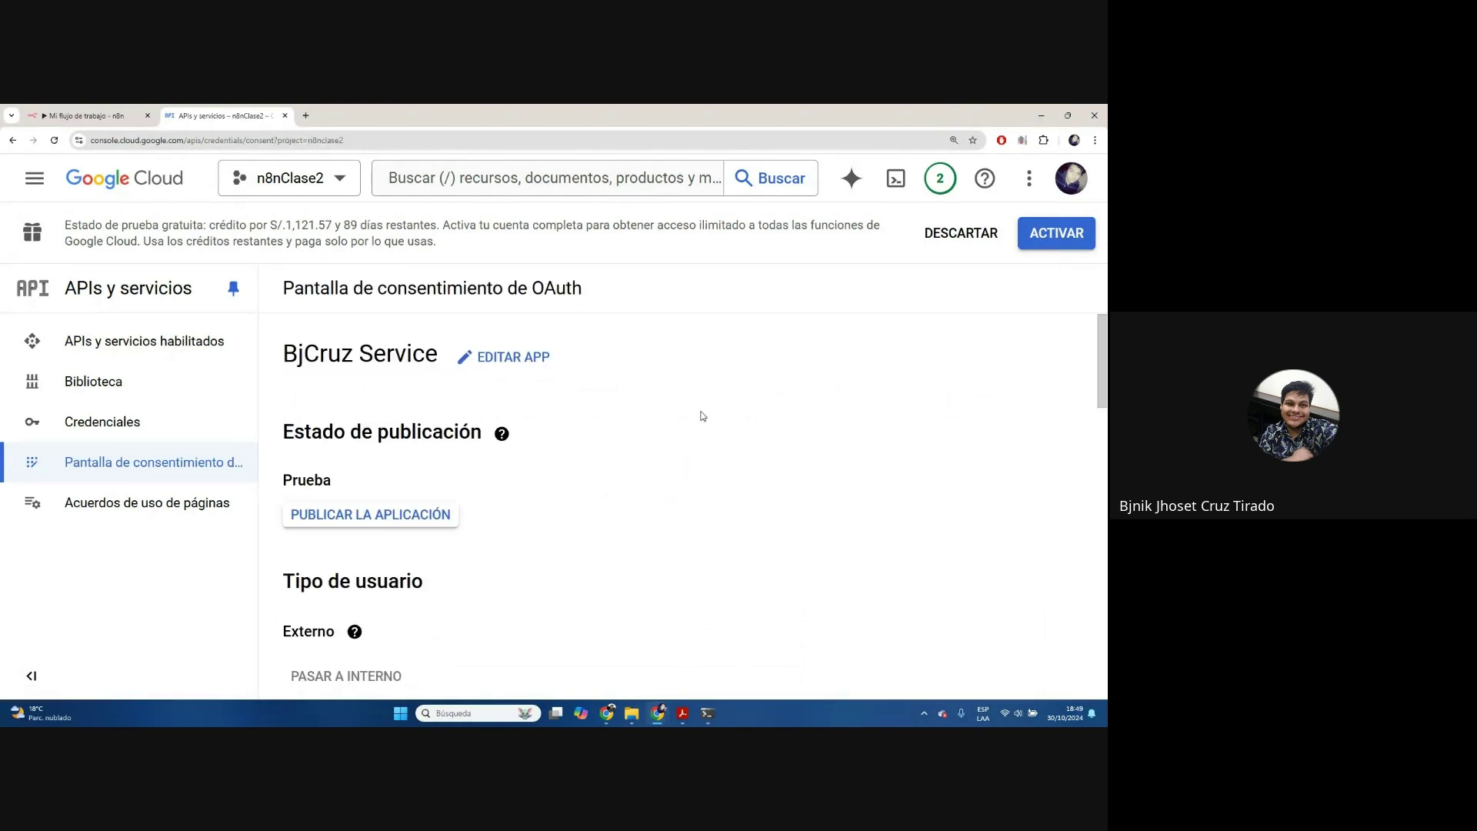
Publish the BjCruz Service app to production, confirming the warning
key(ctrl+minus)
key(ctrl+minus)
key(ctrl+minus)
key(ctrl+minus)
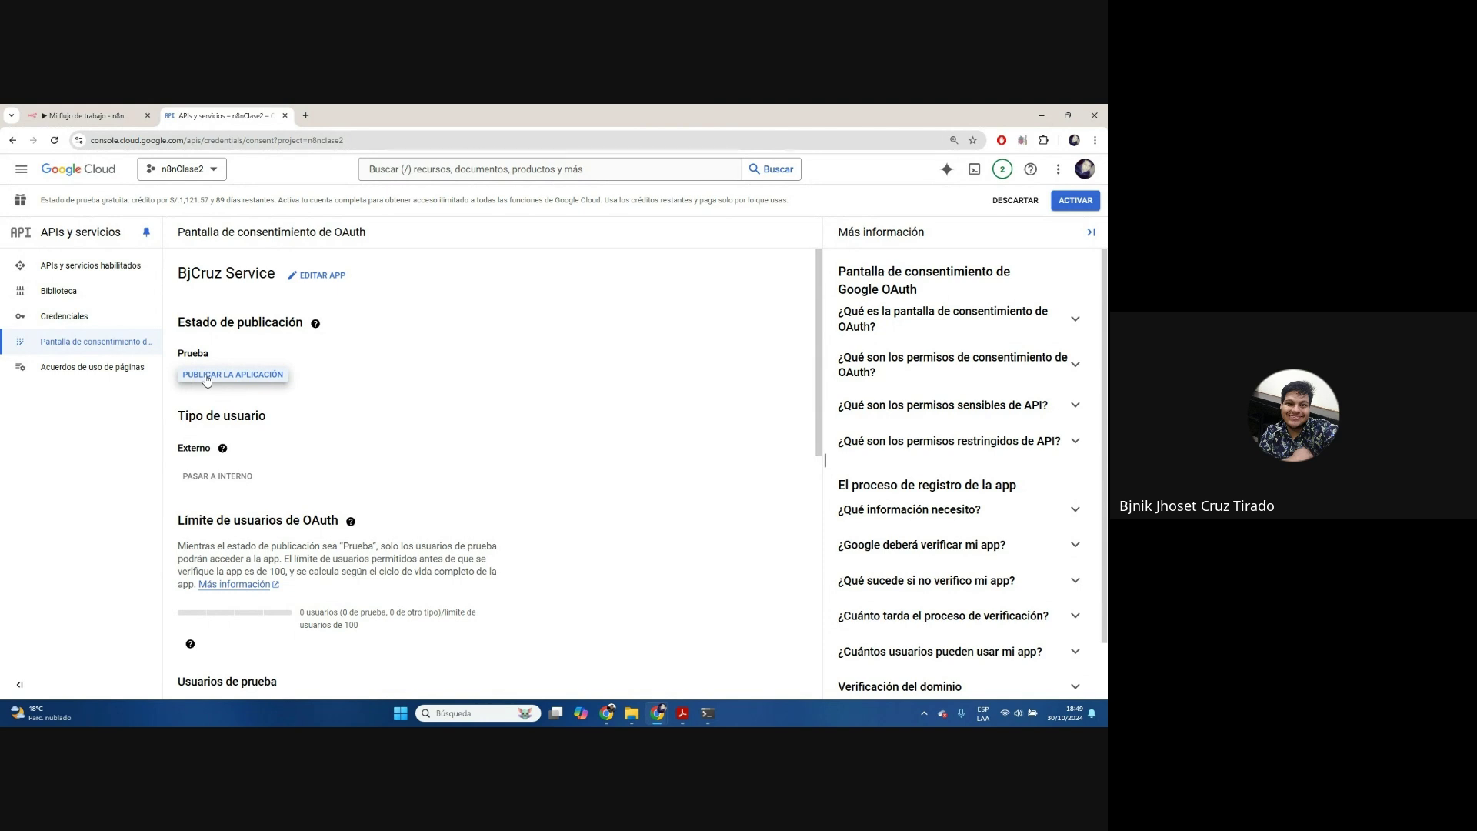
click(78, 326)
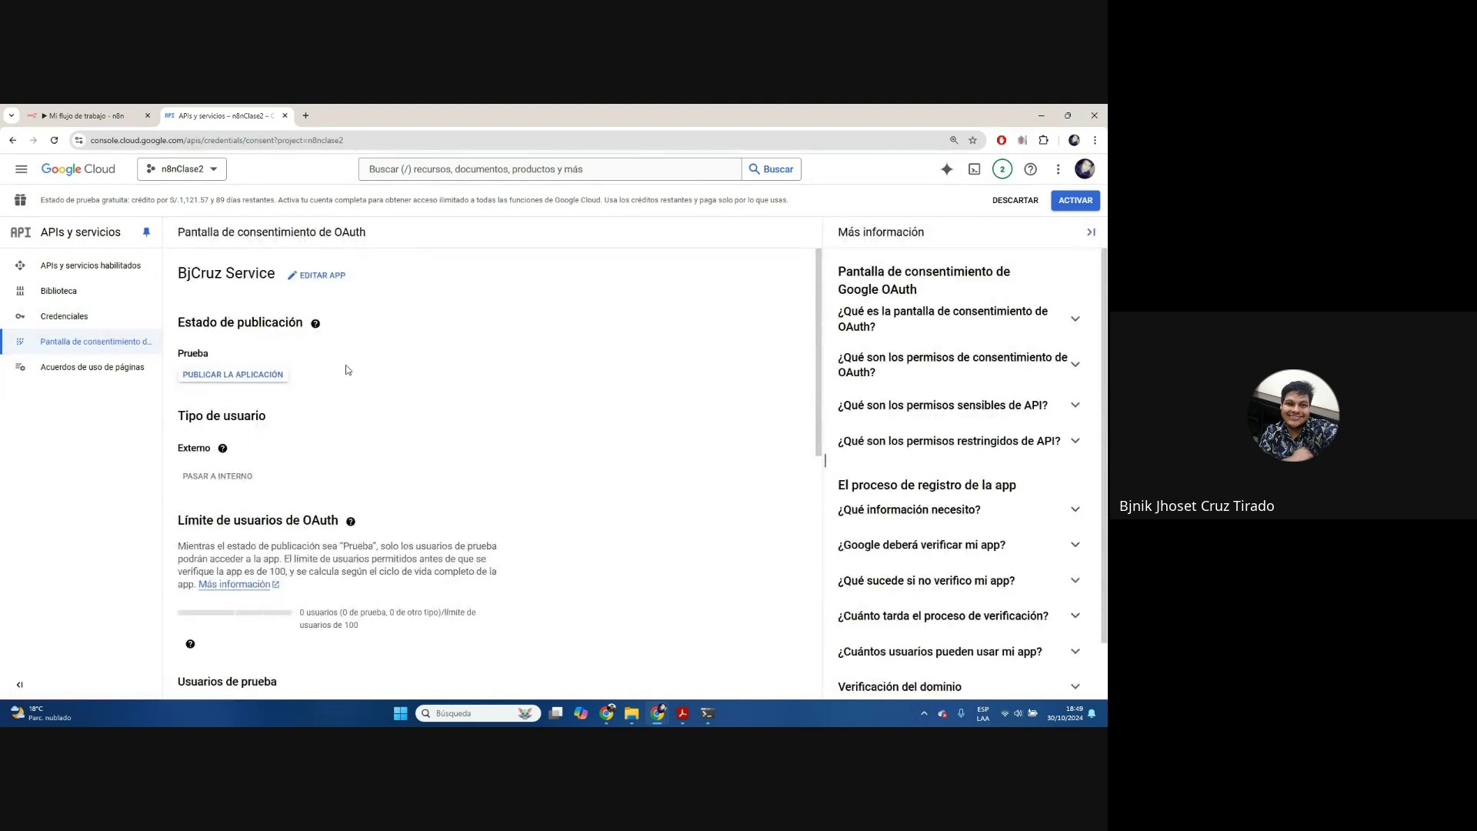
key(ctrl+plus)
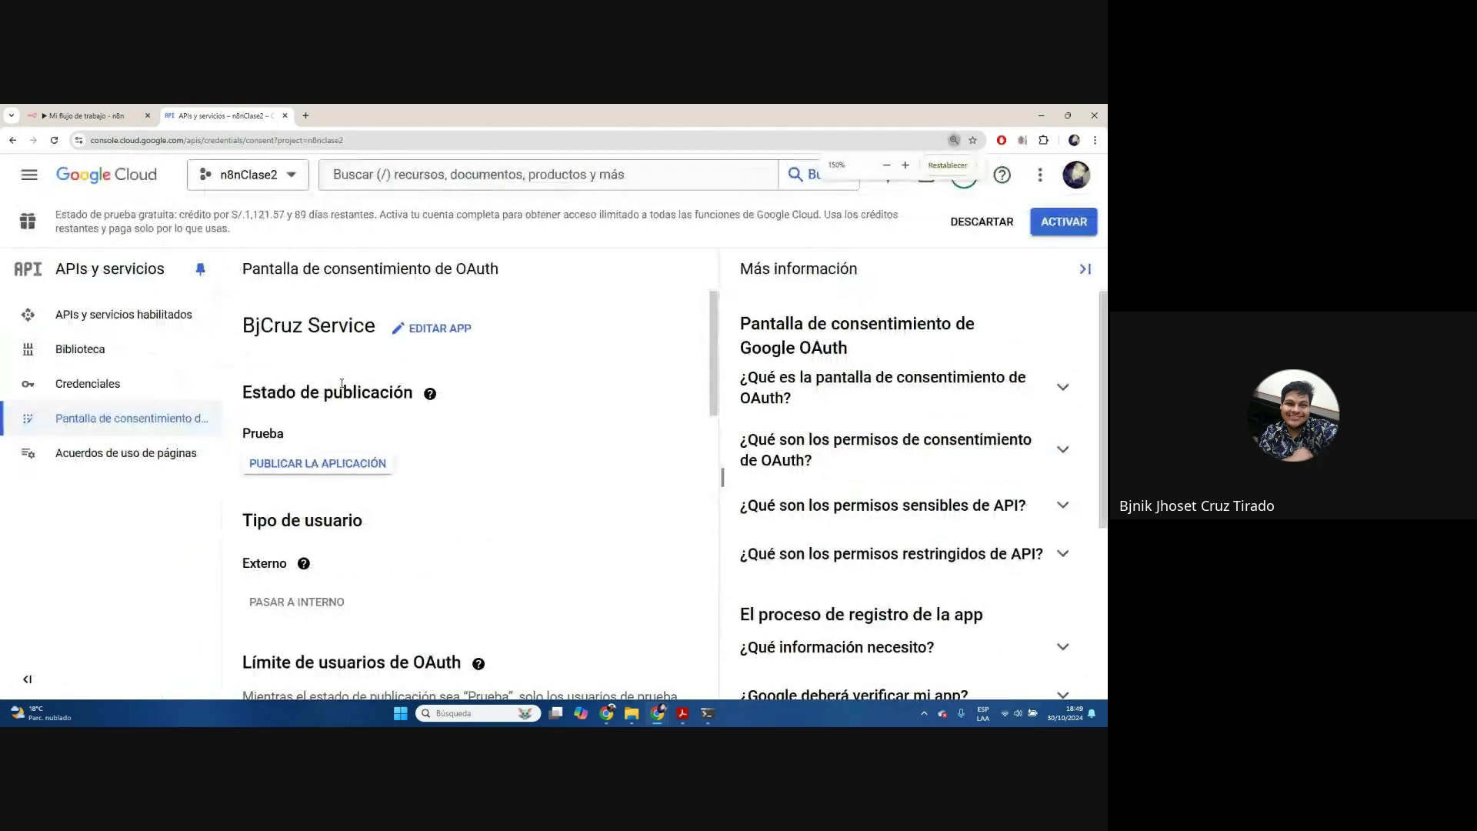
drag(242, 326, 371, 327)
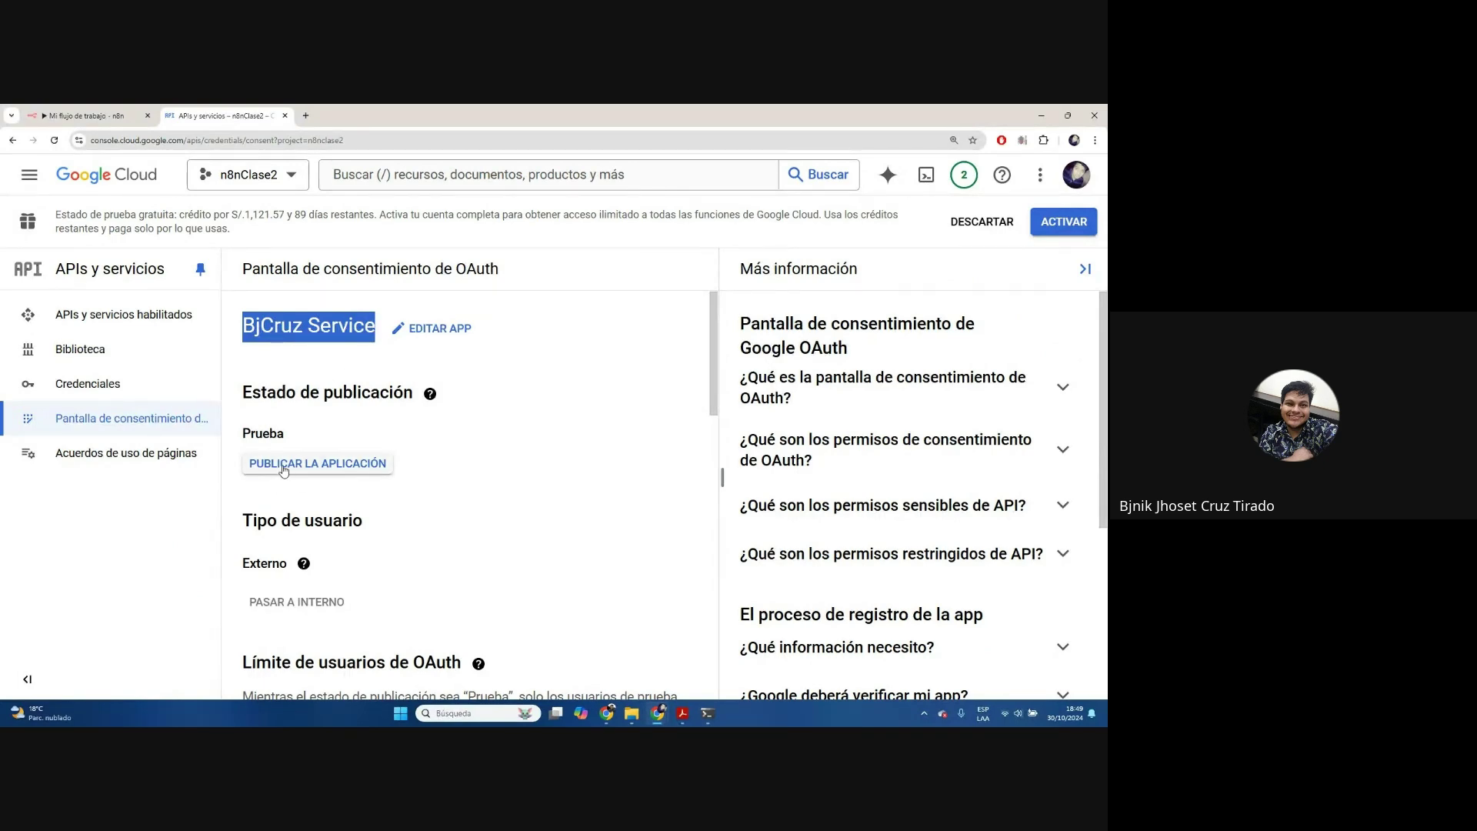
click(284, 470)
drag(323, 281, 708, 534)
click(734, 579)
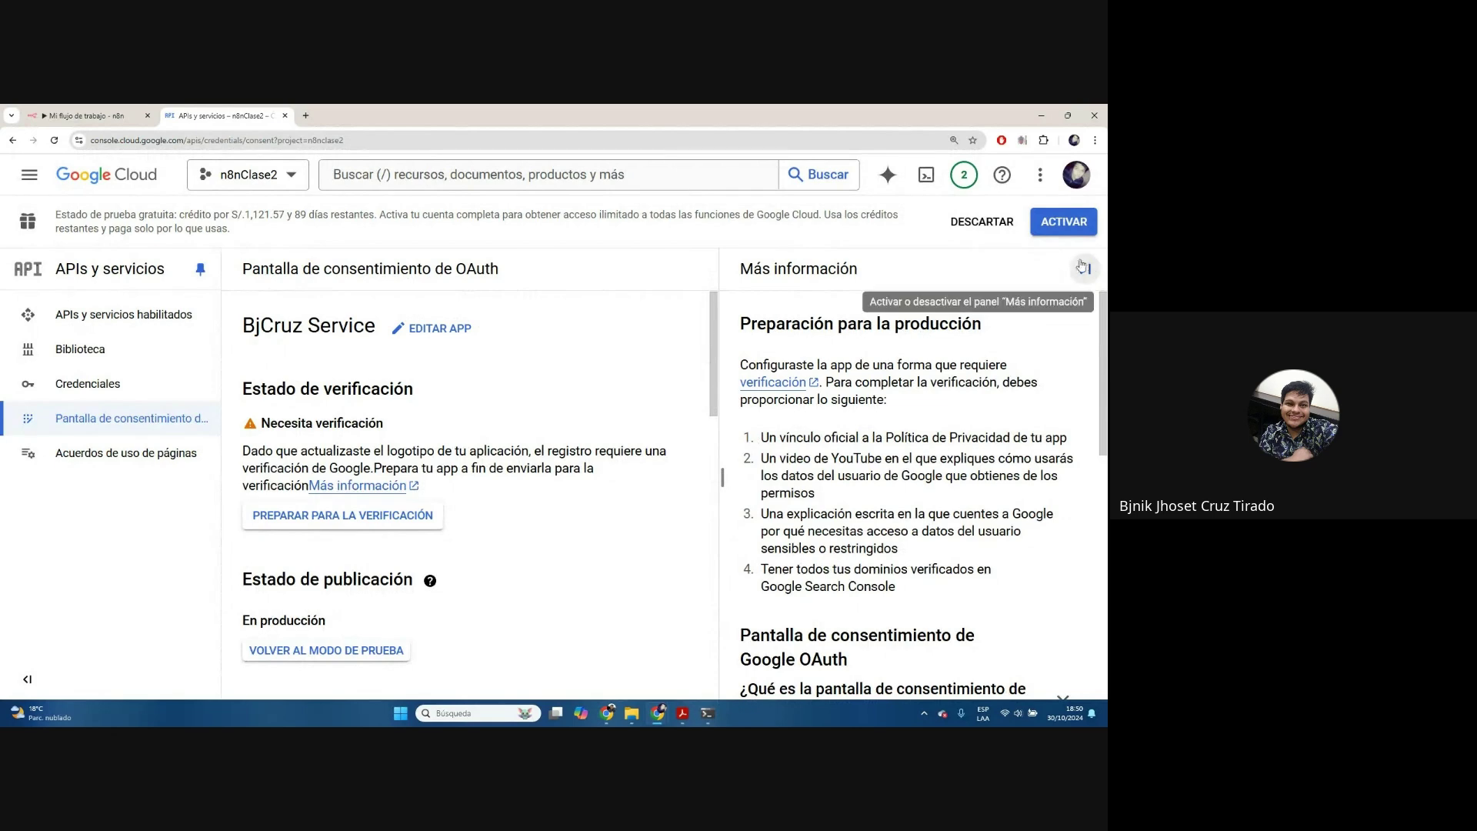
Close the help panel and open the Preparar para la verificación form
click(1085, 269)
click(429, 581)
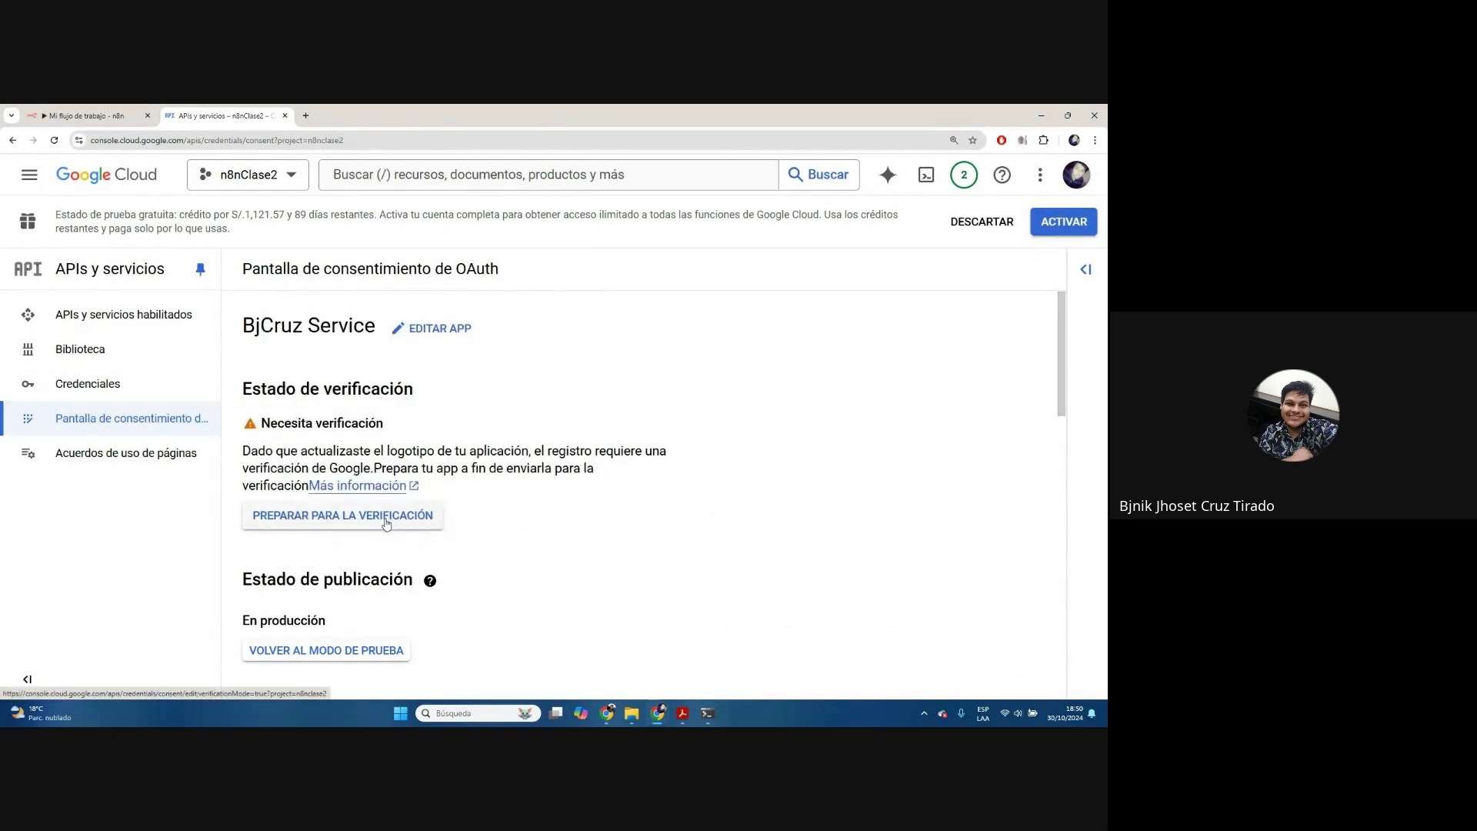
click(379, 525)
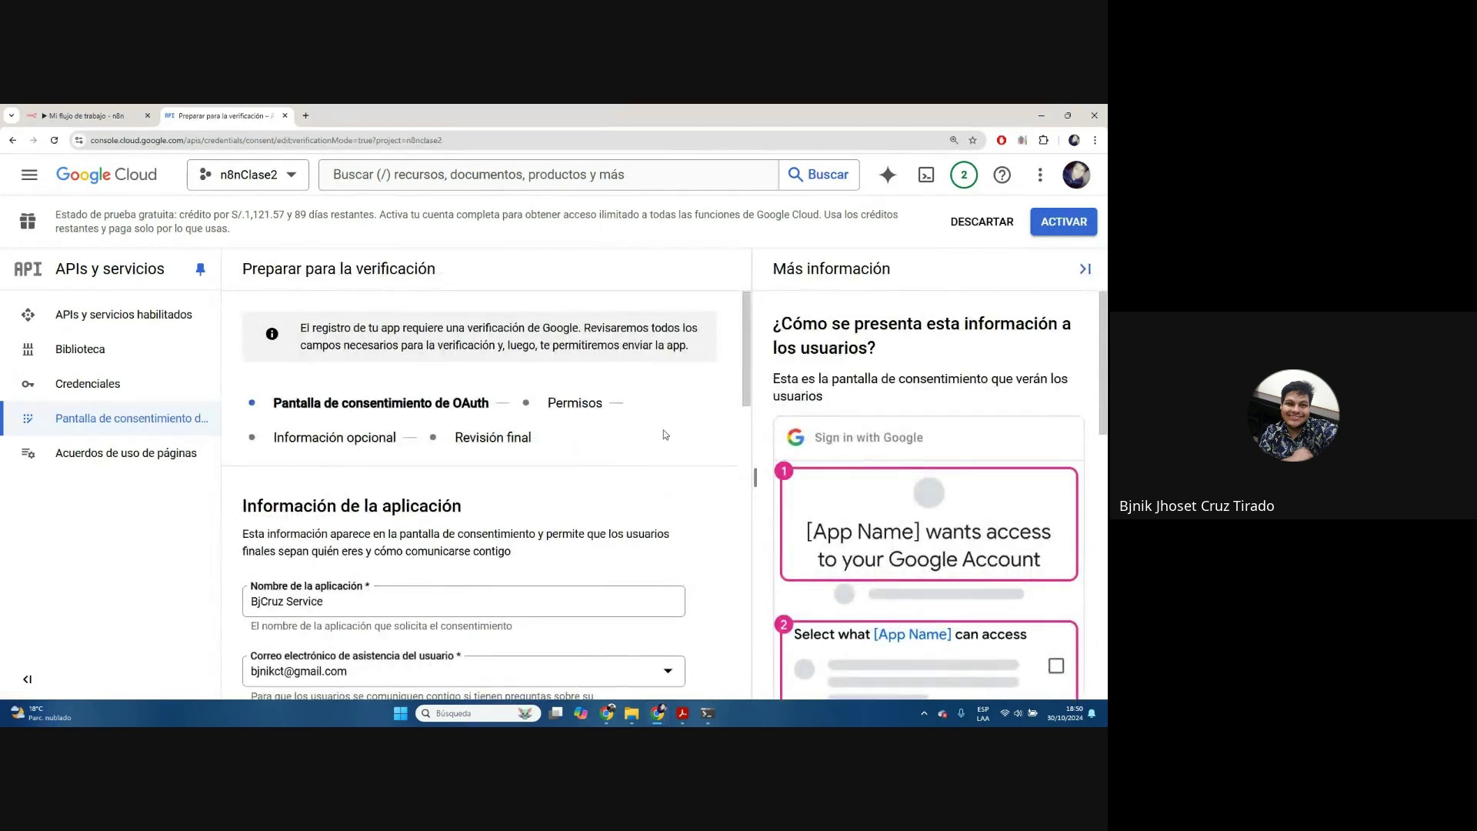
scroll(666, 435, down, 10)
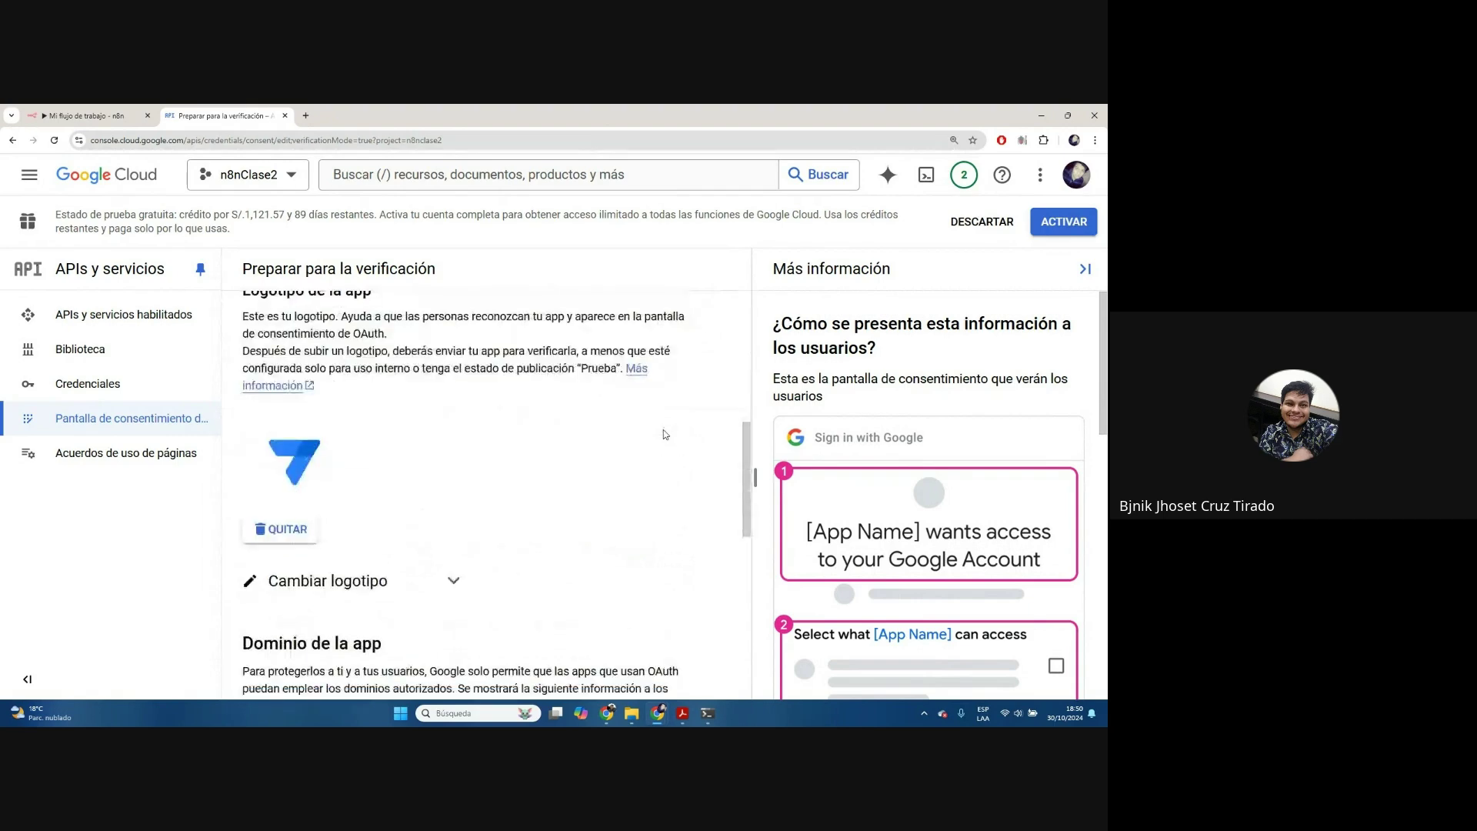
scroll(665, 434, down, 3)
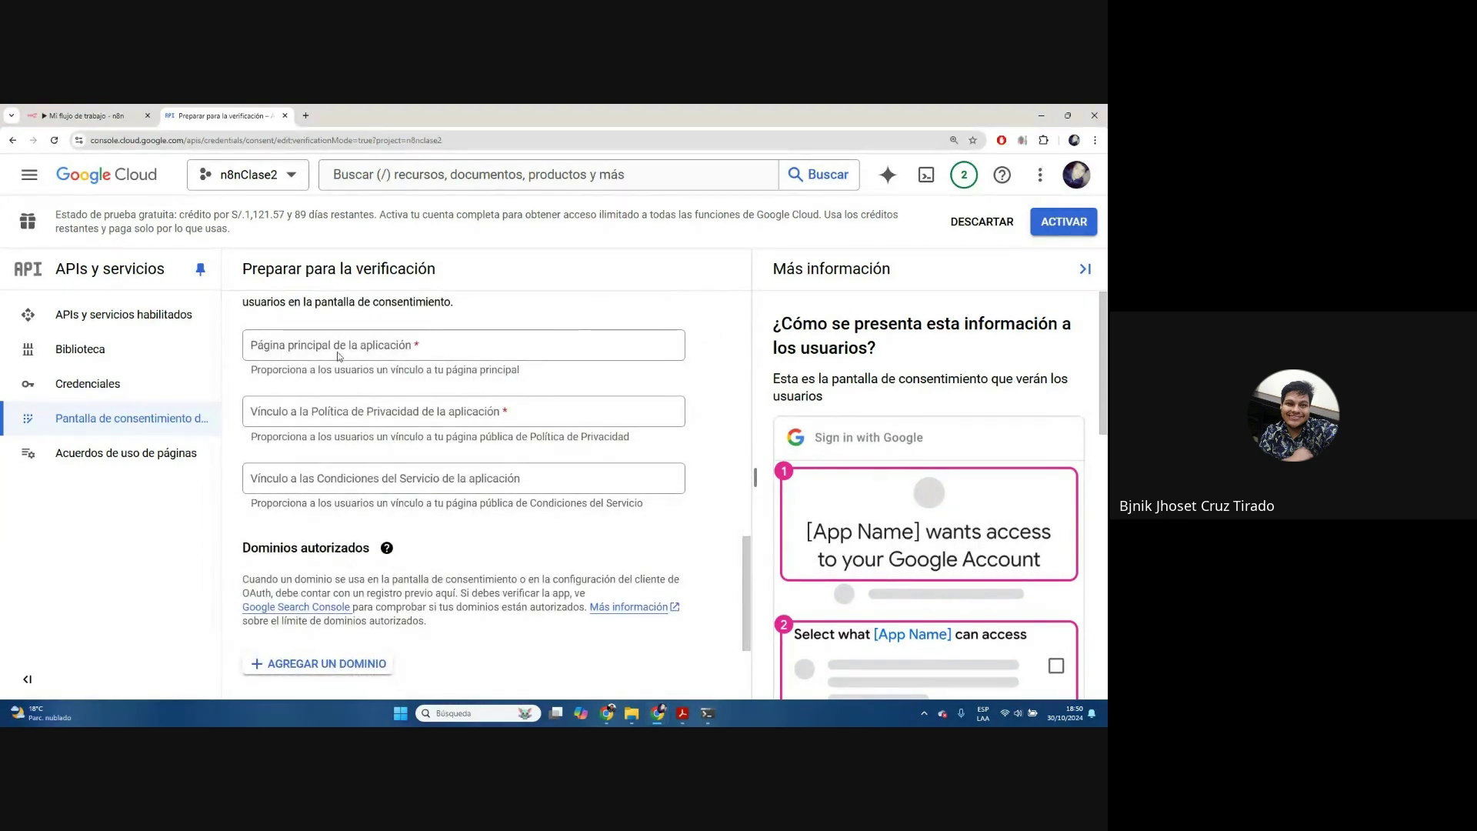
click(362, 348)
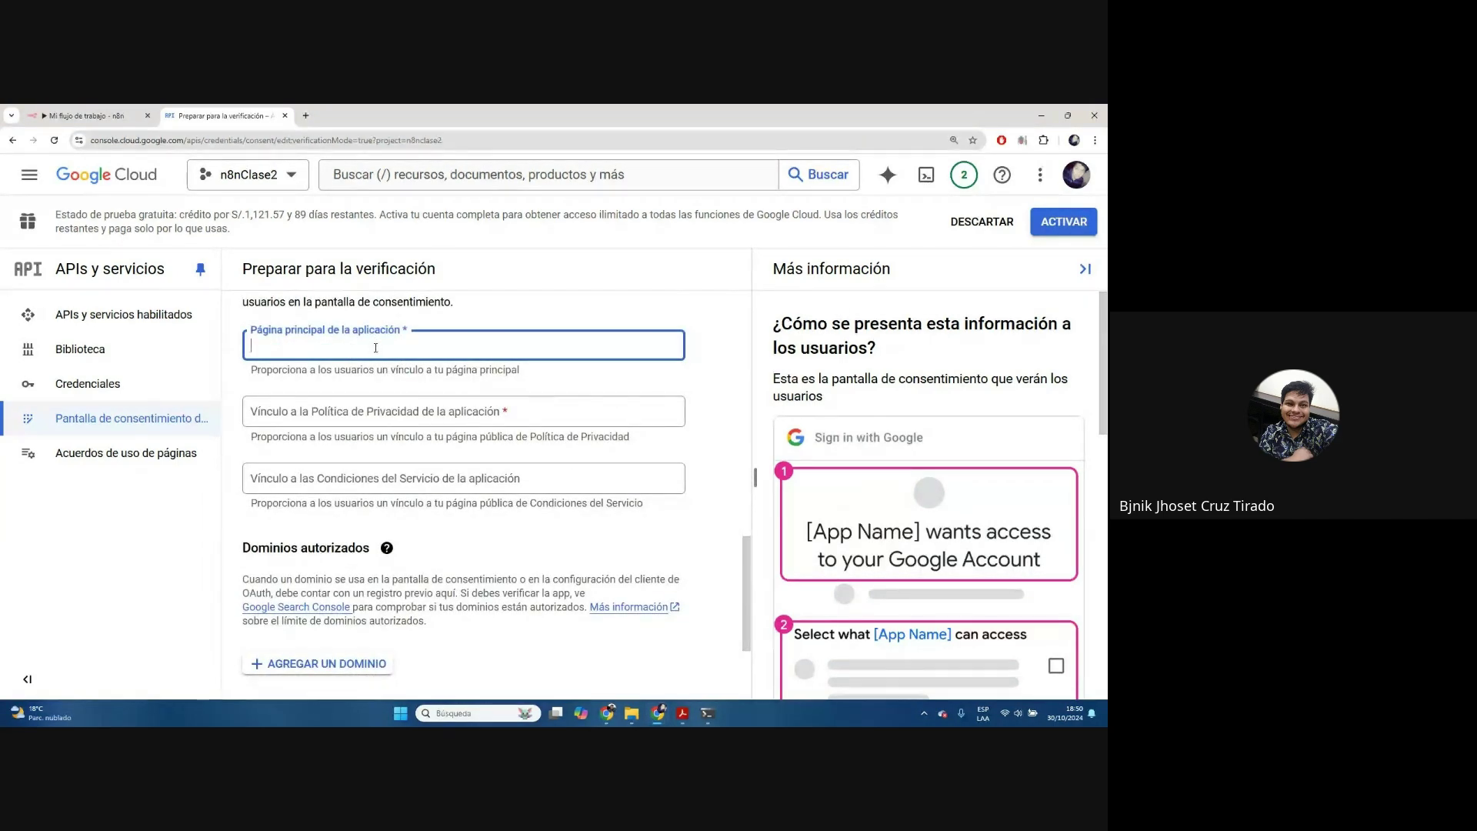
text(http://localhost:5678/)
click(368, 409)
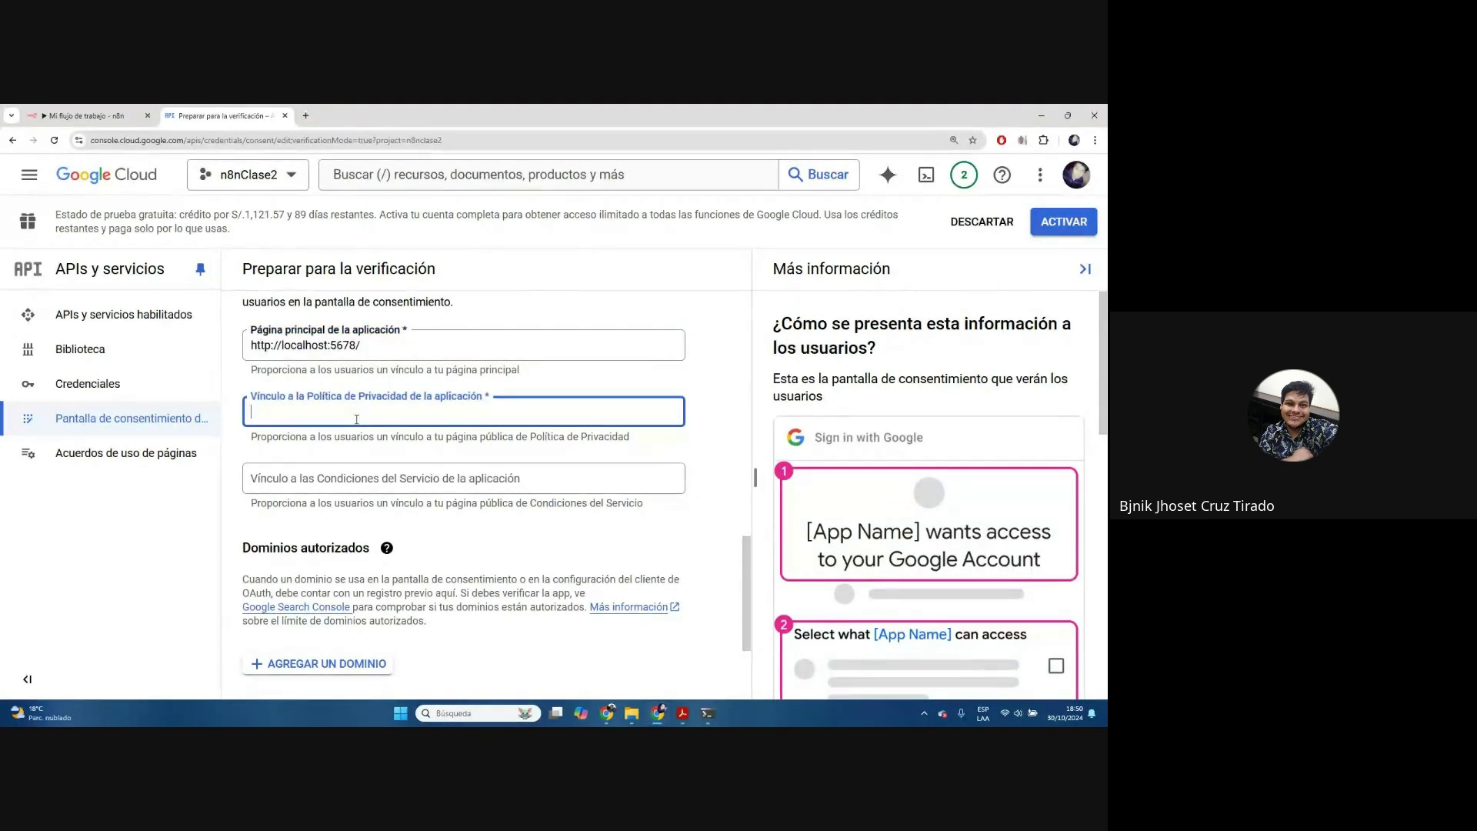
text(http://localhost:5678/)
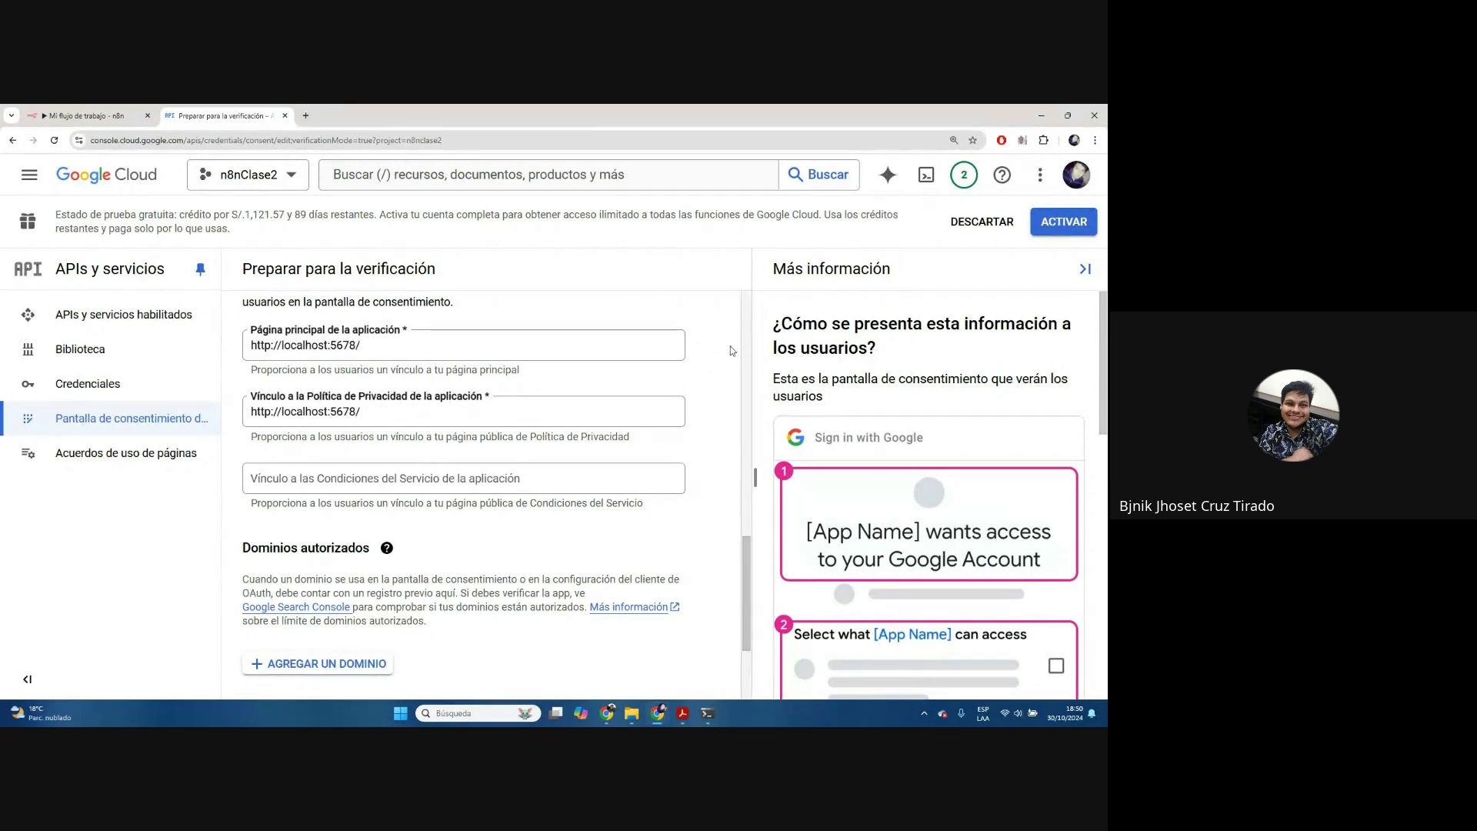
Check both link values, then scroll down the empty Permisos step
click(372, 345)
key(ctrl+a)
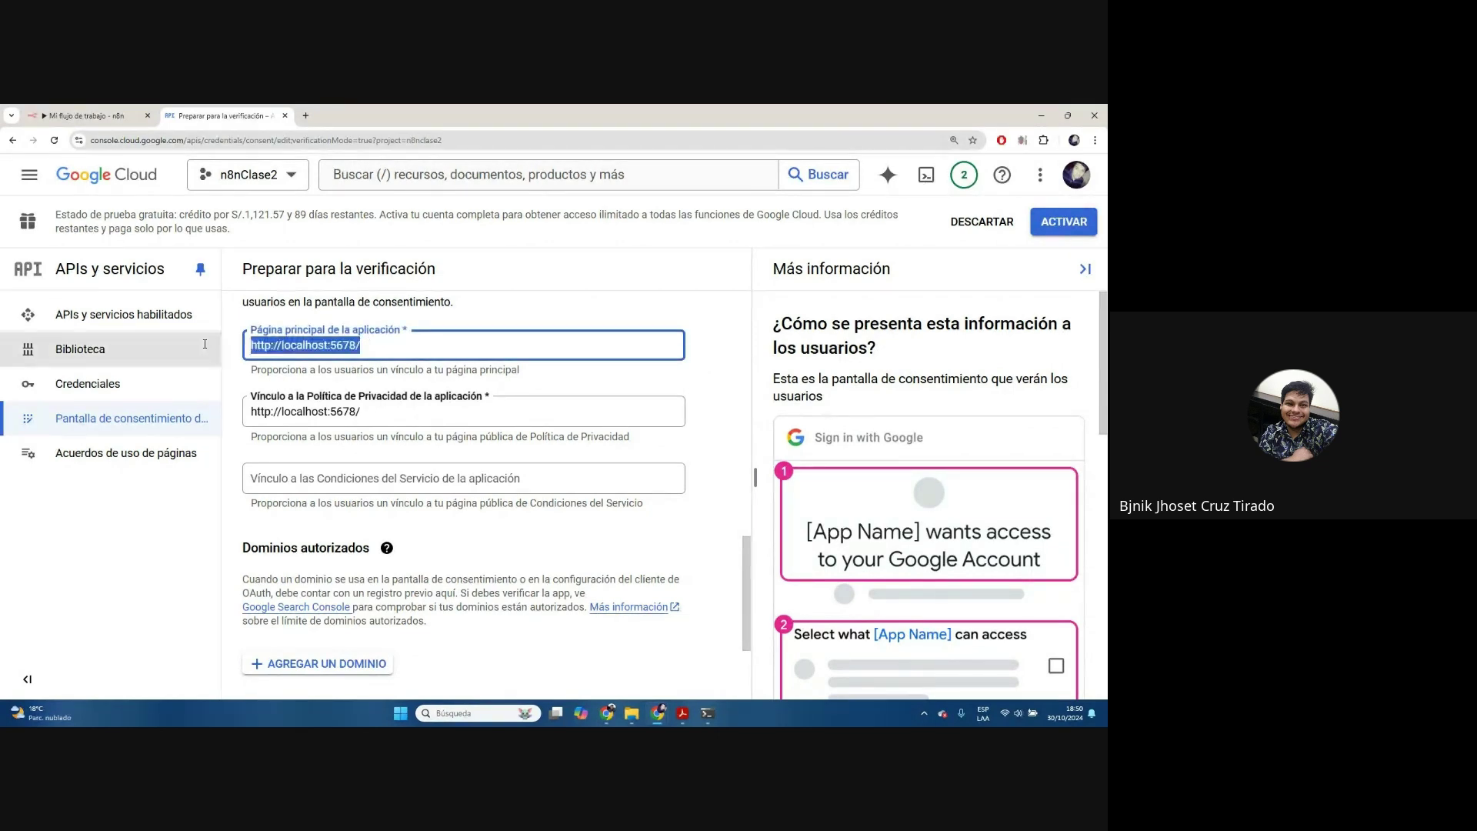
click(355, 402)
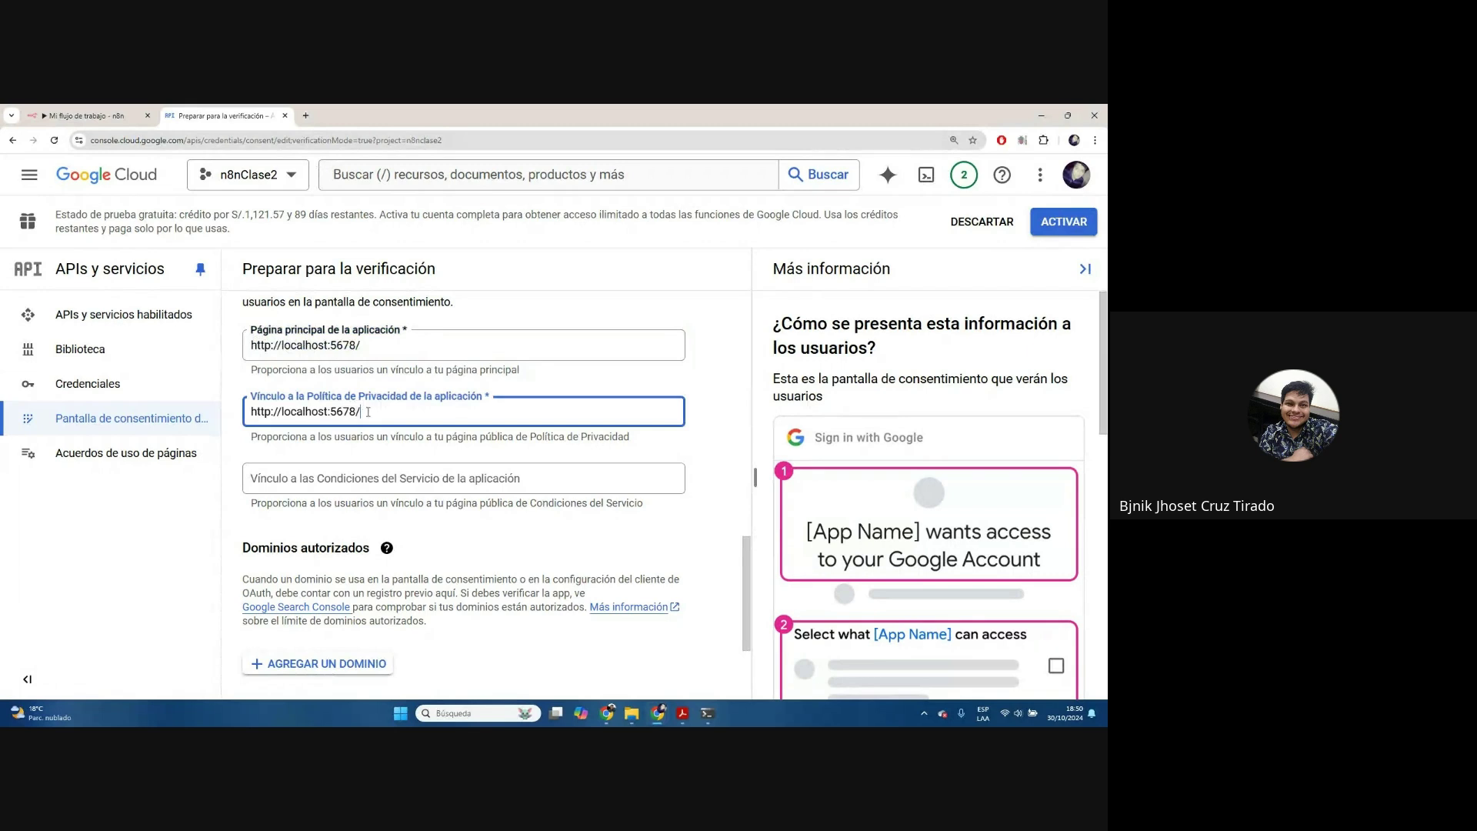
key(ctrl+a)
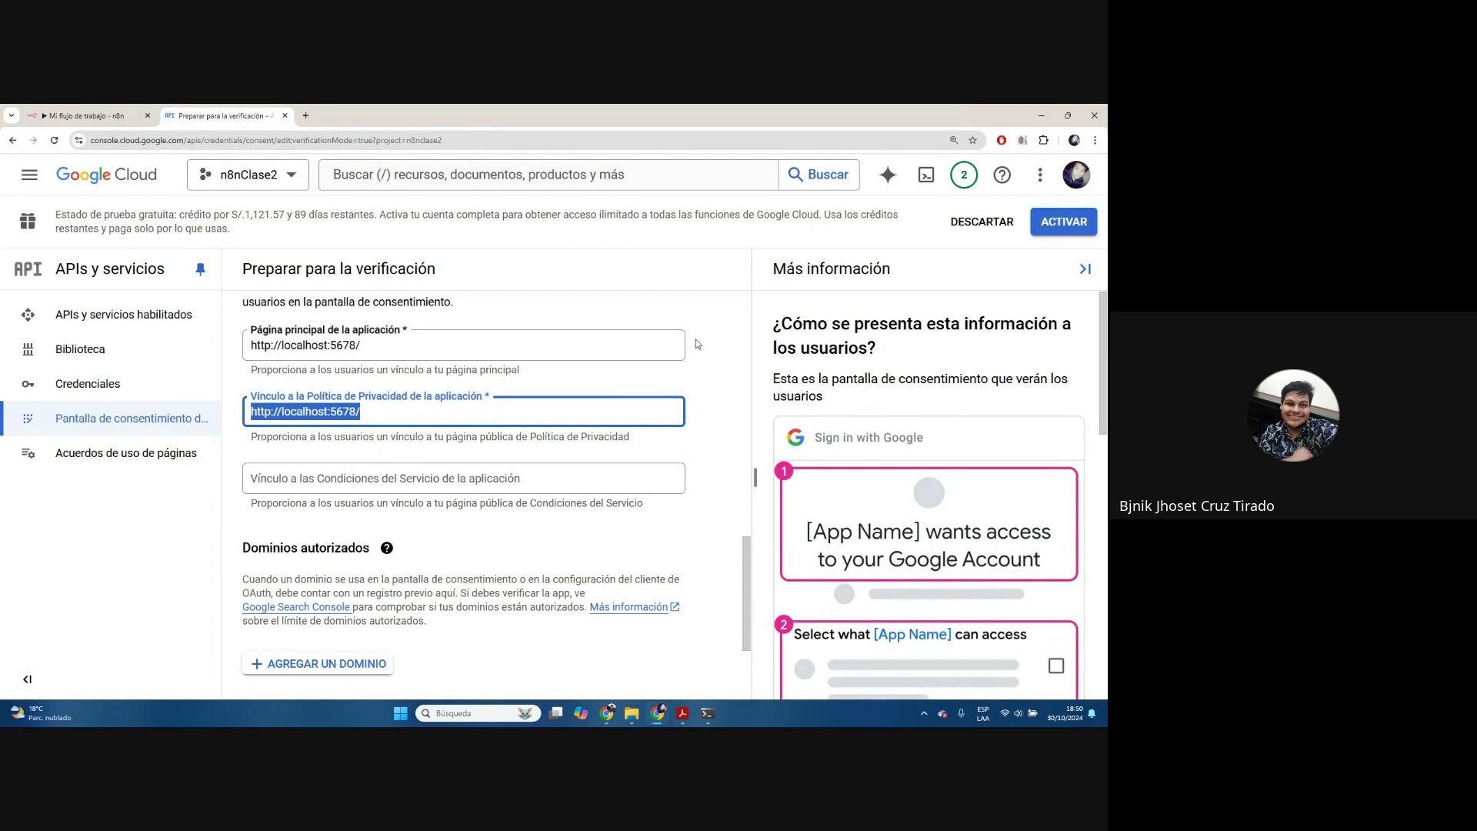
scroll(407, 472, down, 2)
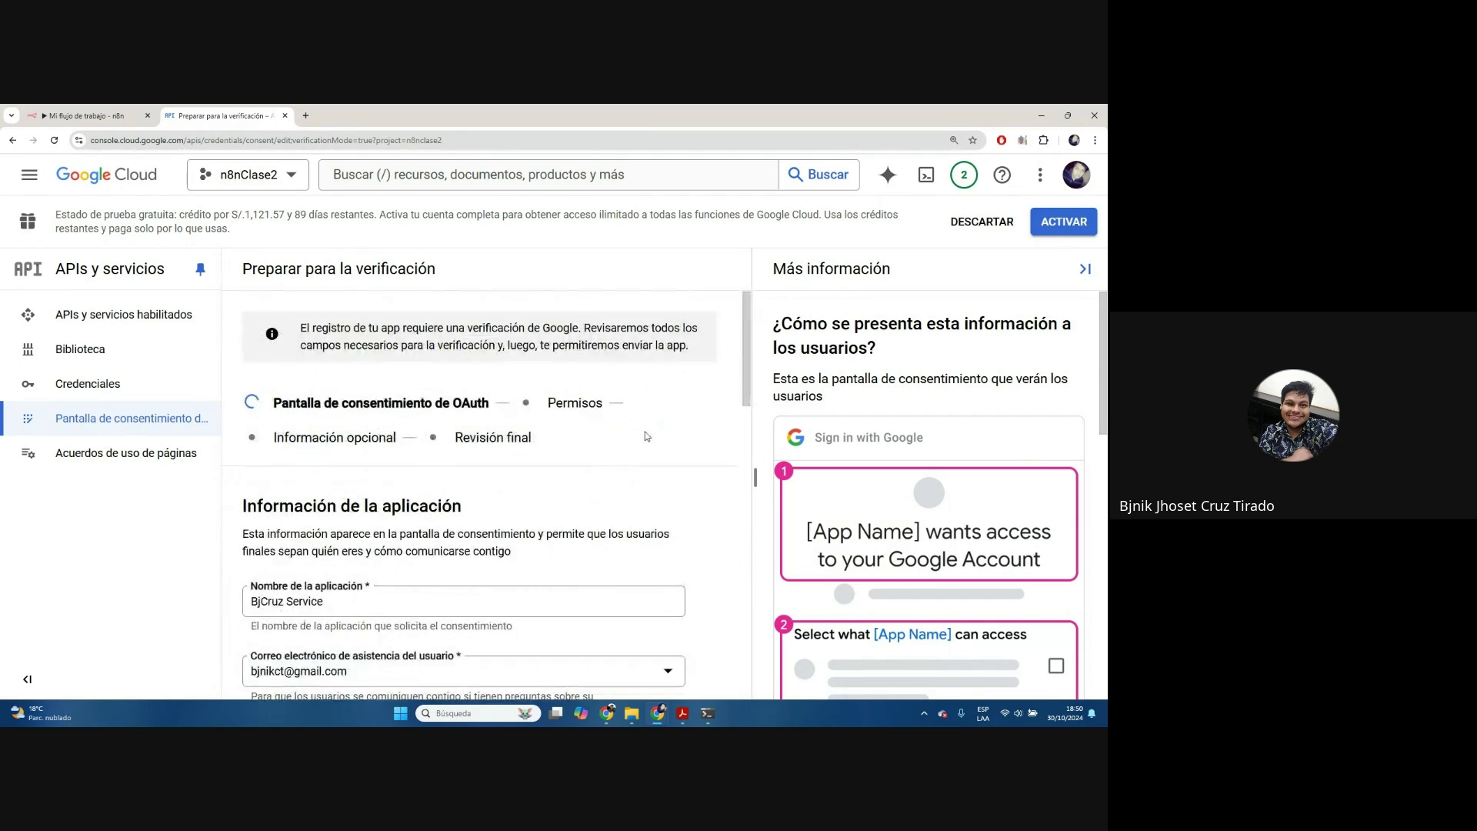
scroll(646, 436, down, 3)
scroll(646, 436, down, 6)
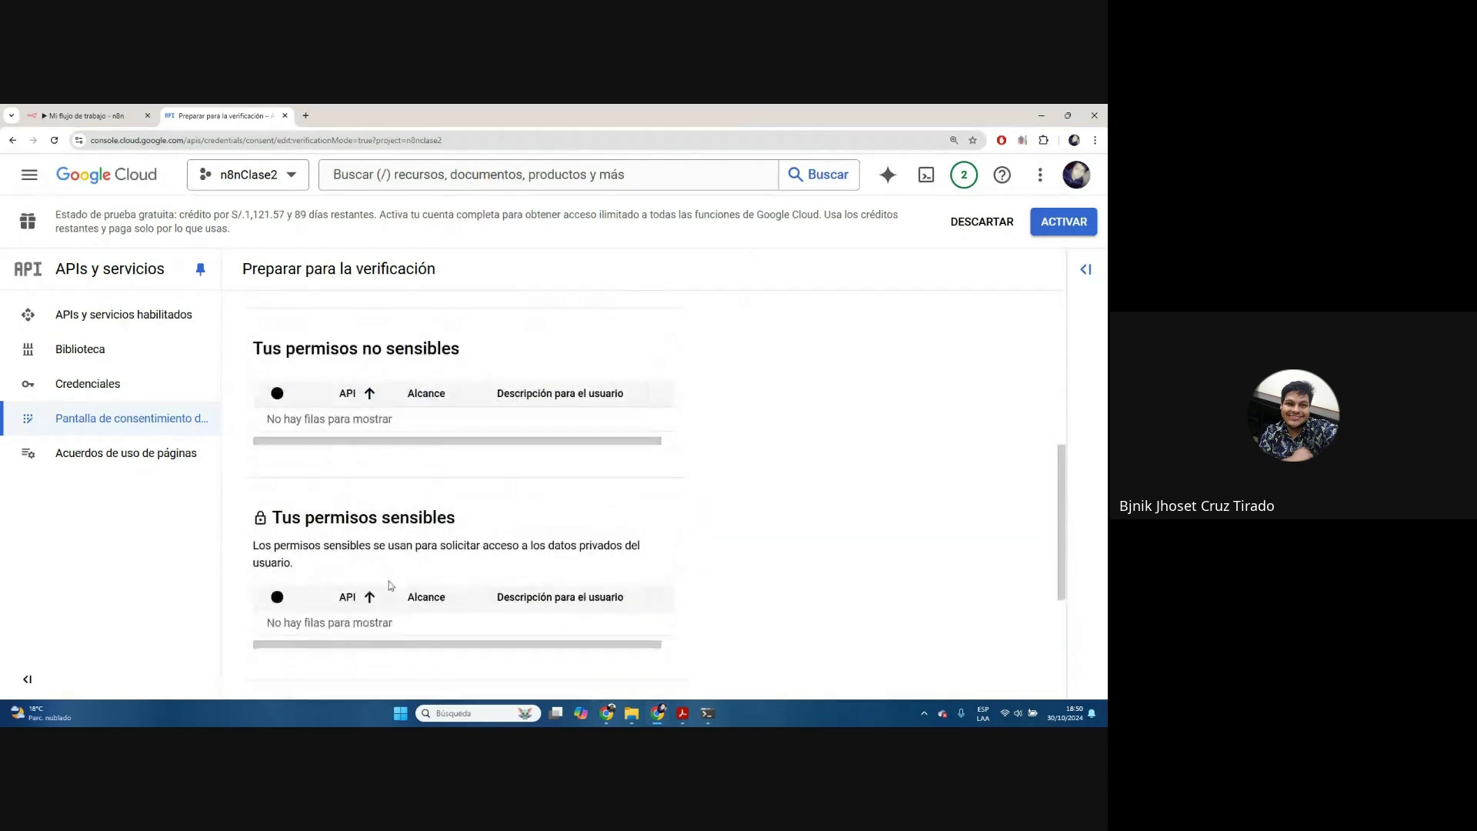
Save the permissions and optional-info steps to reach the final review
click(350, 666)
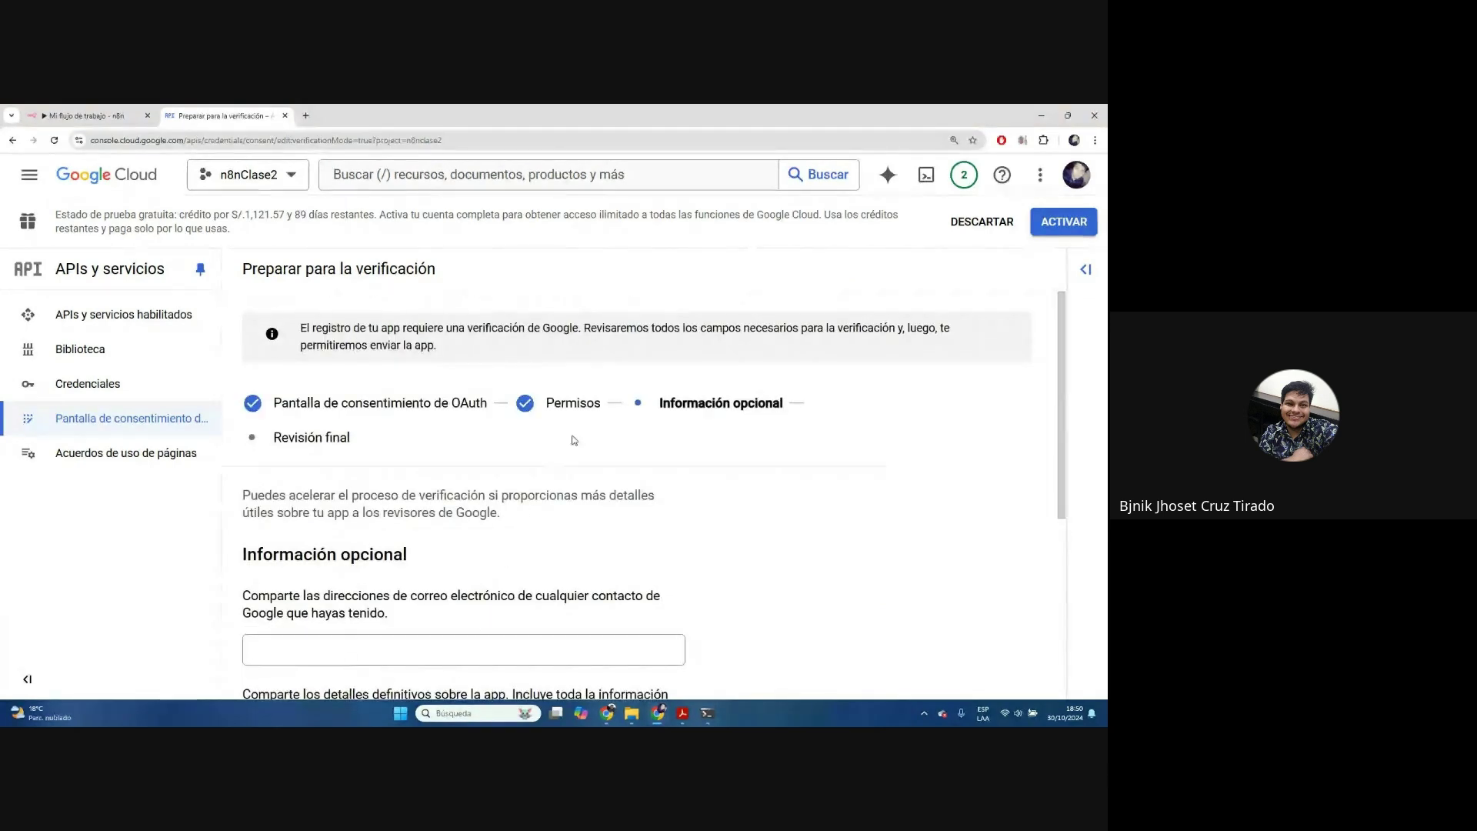
scroll(362, 684, down, 5)
click(333, 665)
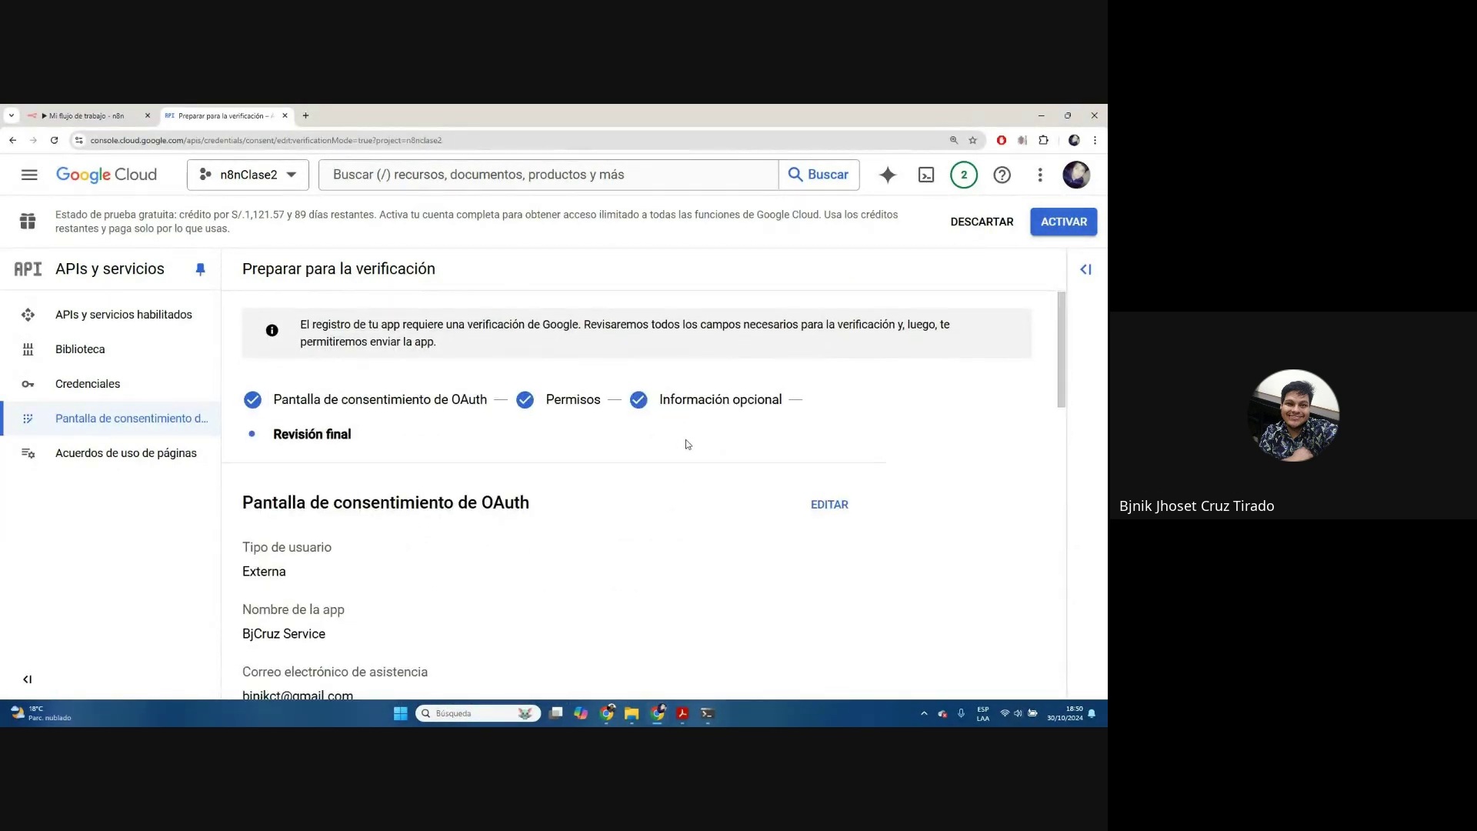
scroll(687, 443, down, 15)
scroll(687, 443, down, 3)
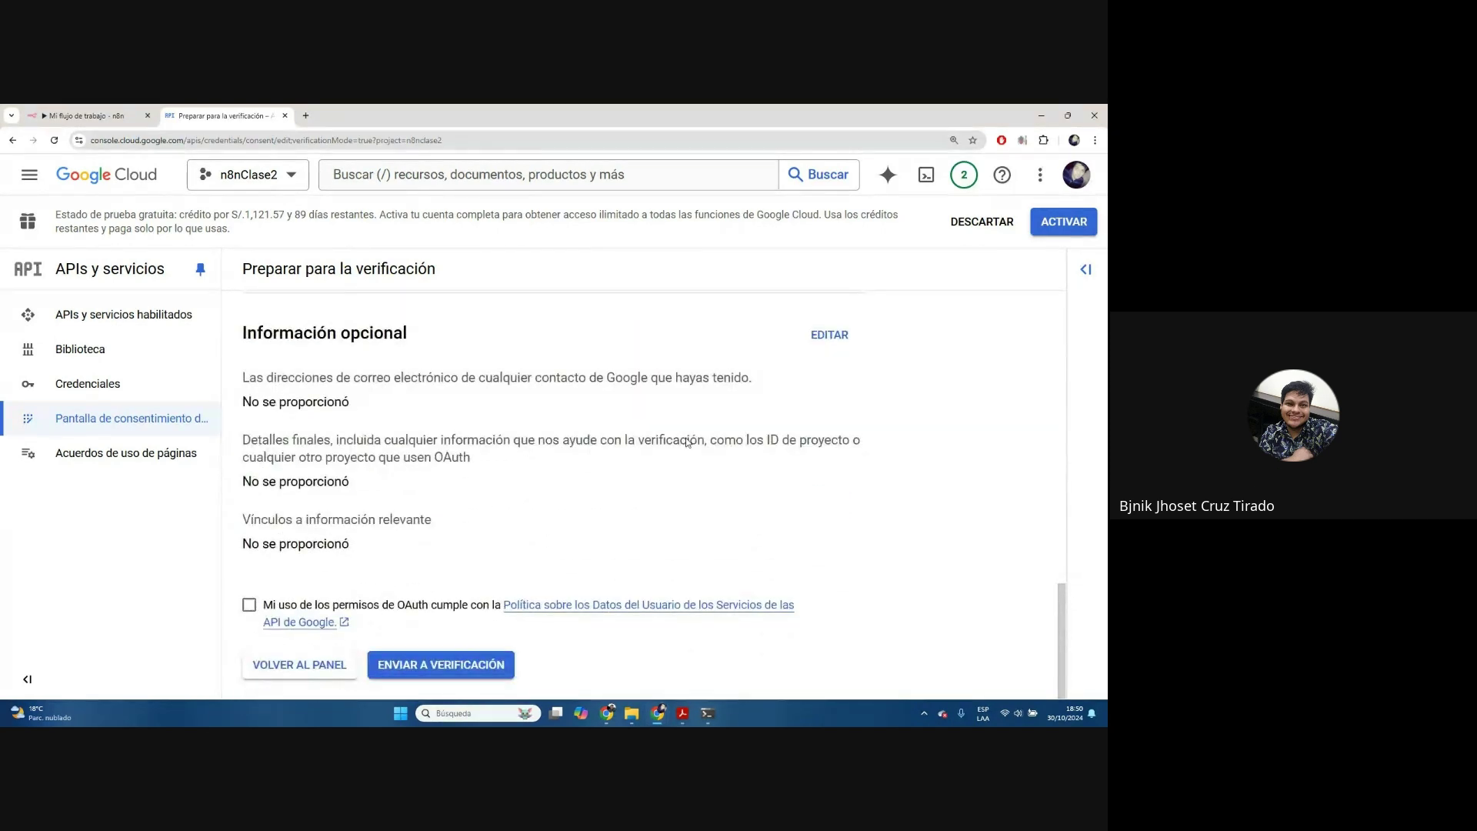
Accept the OAuth user data policy and submit for verification, which reports a missing OAuth credential
click(249, 607)
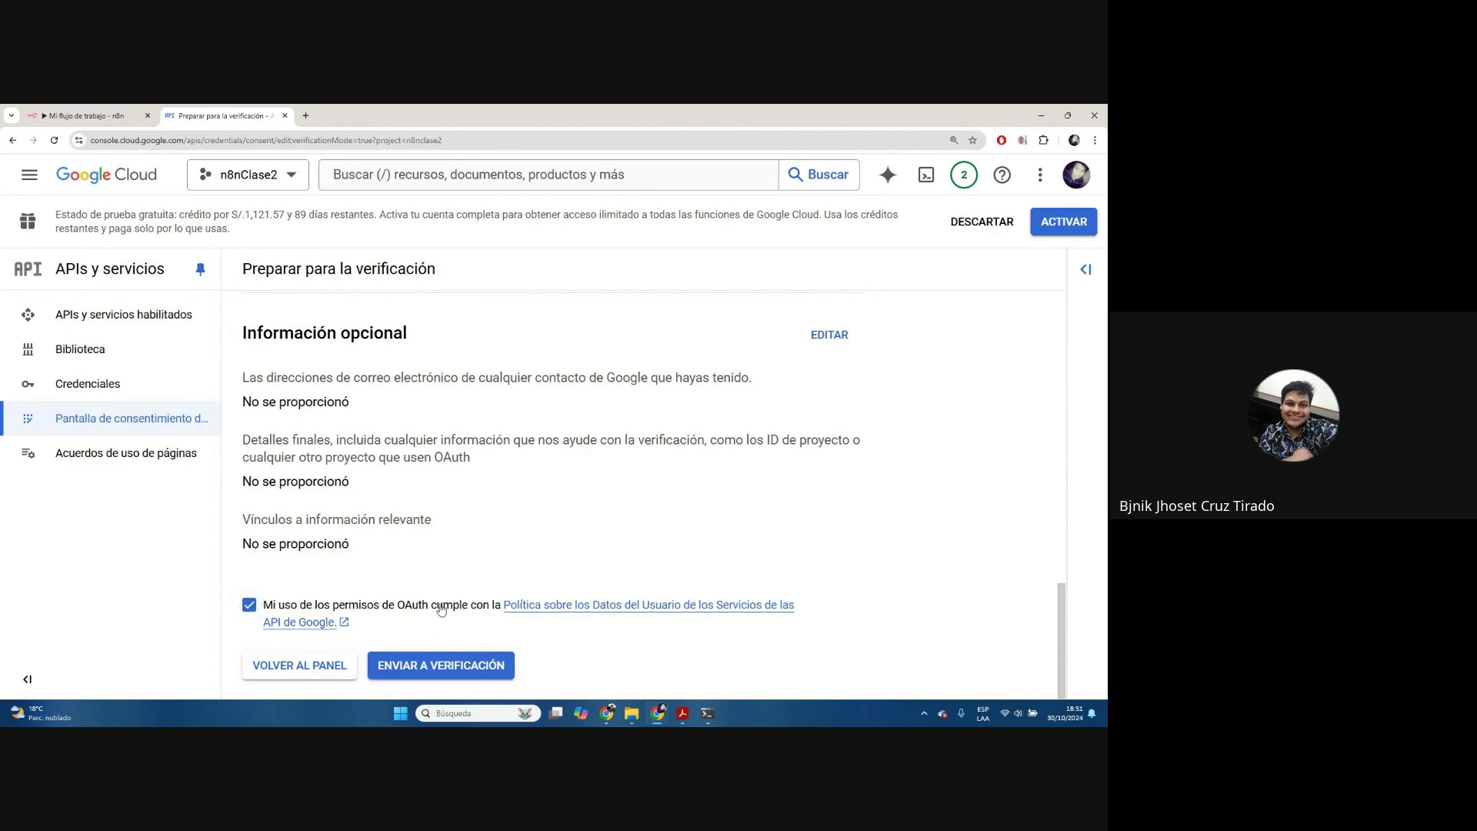
click(422, 673)
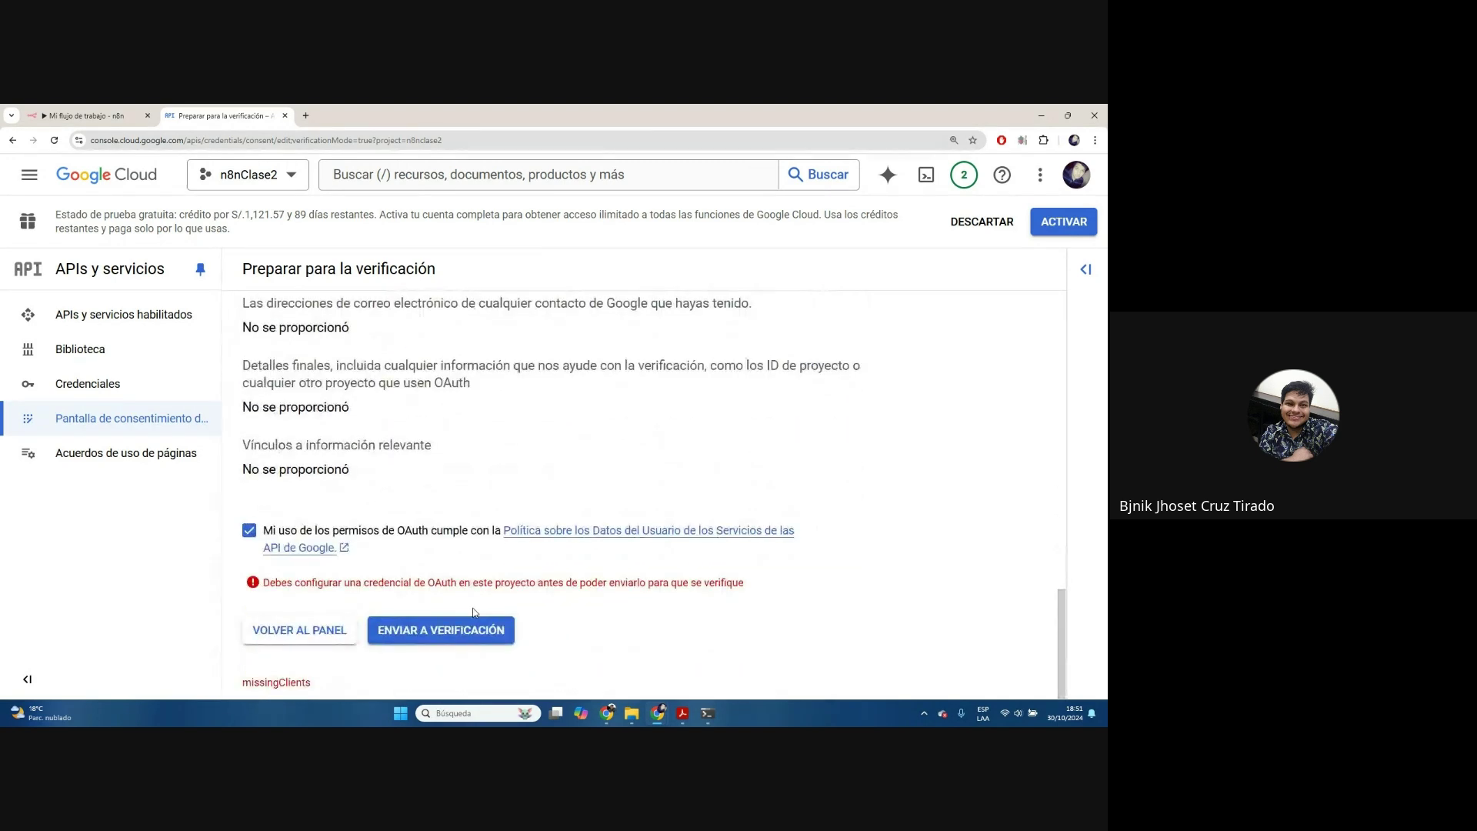
scroll(473, 612, up, 3)
scroll(471, 607, down, 3)
drag(264, 582, 671, 603)
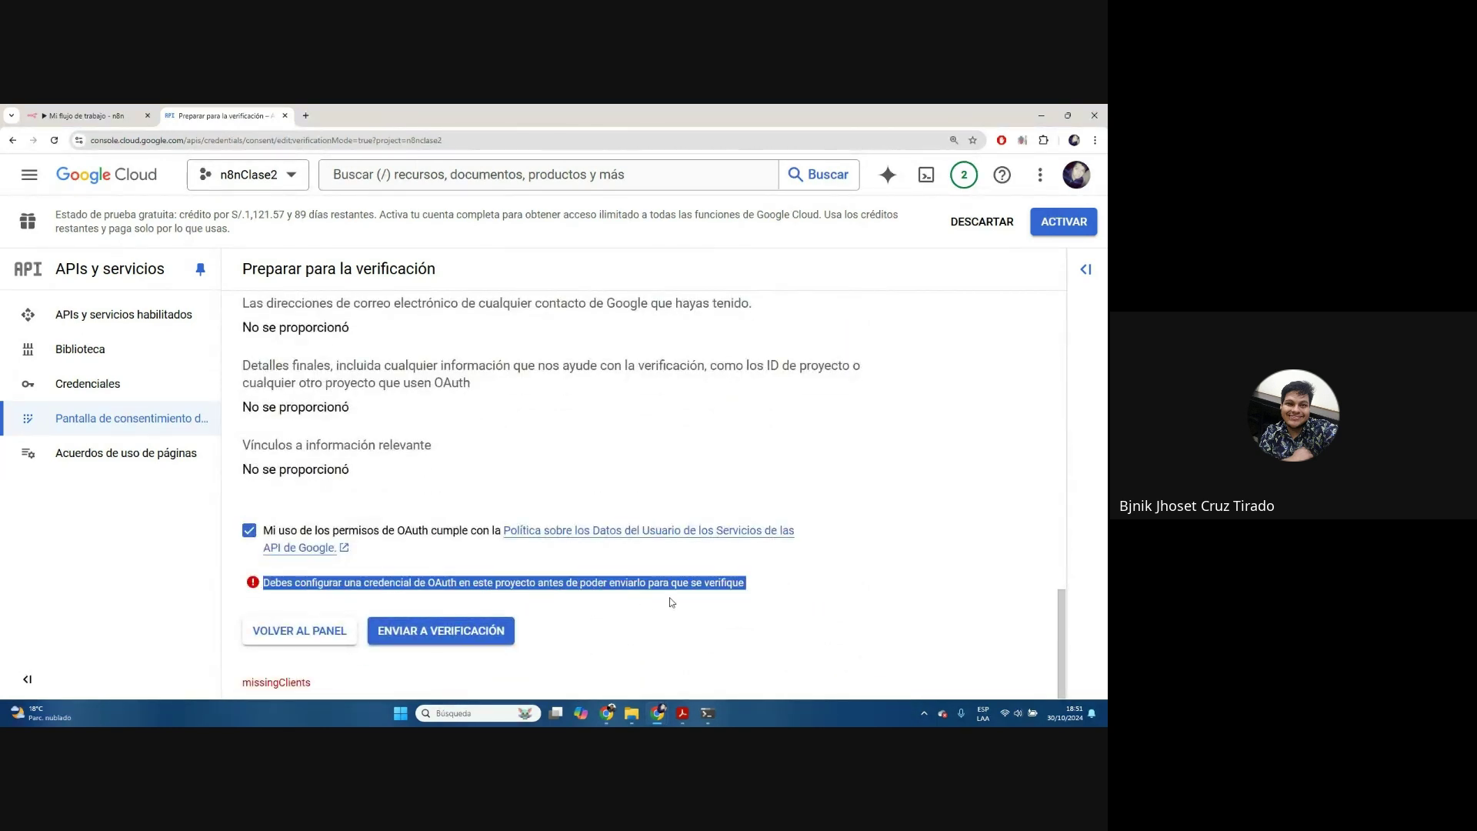
double_click(442, 584)
triple_click(627, 582)
key(alt+Tab)
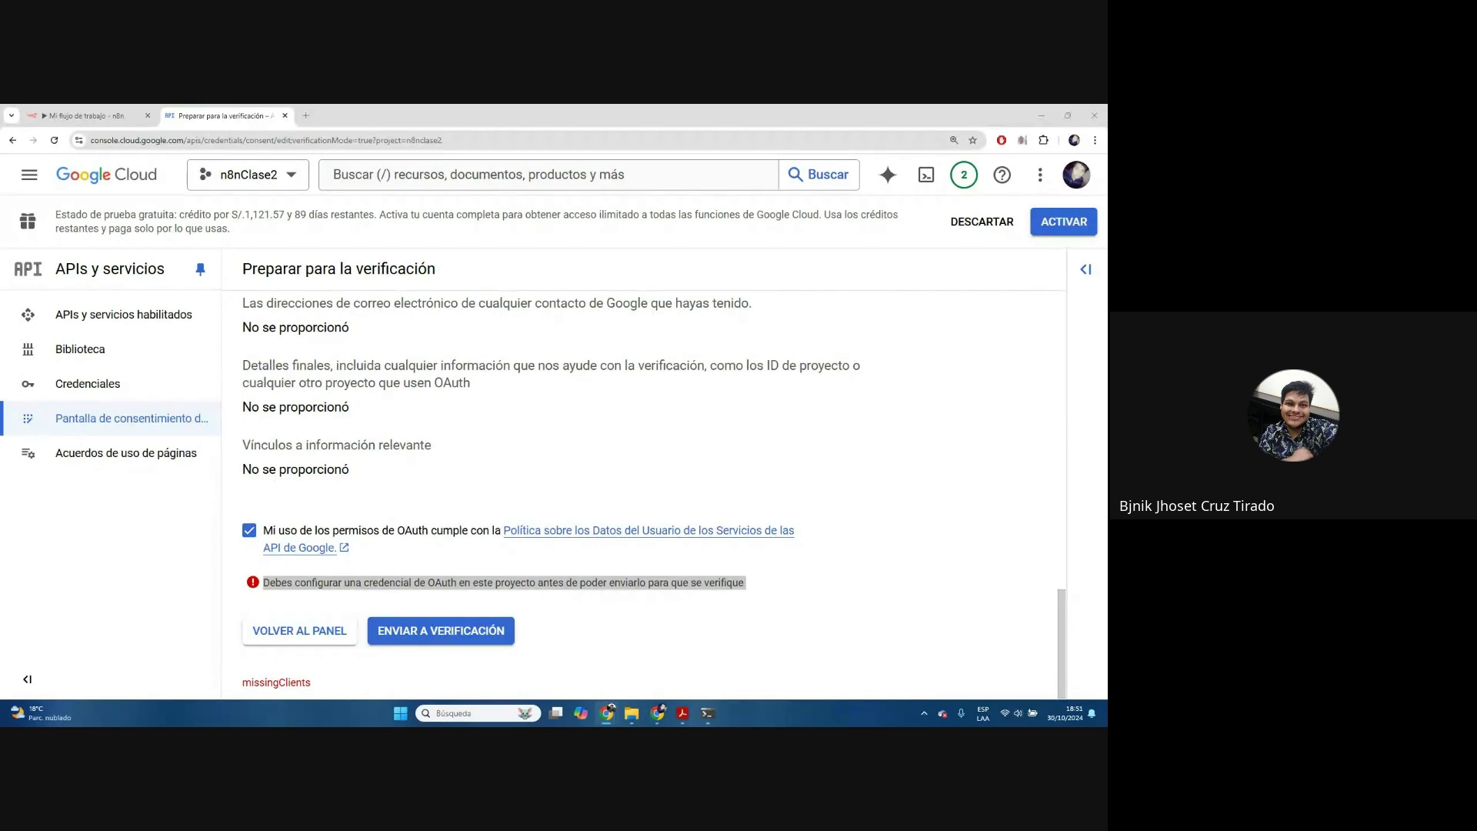
click(119, 383)
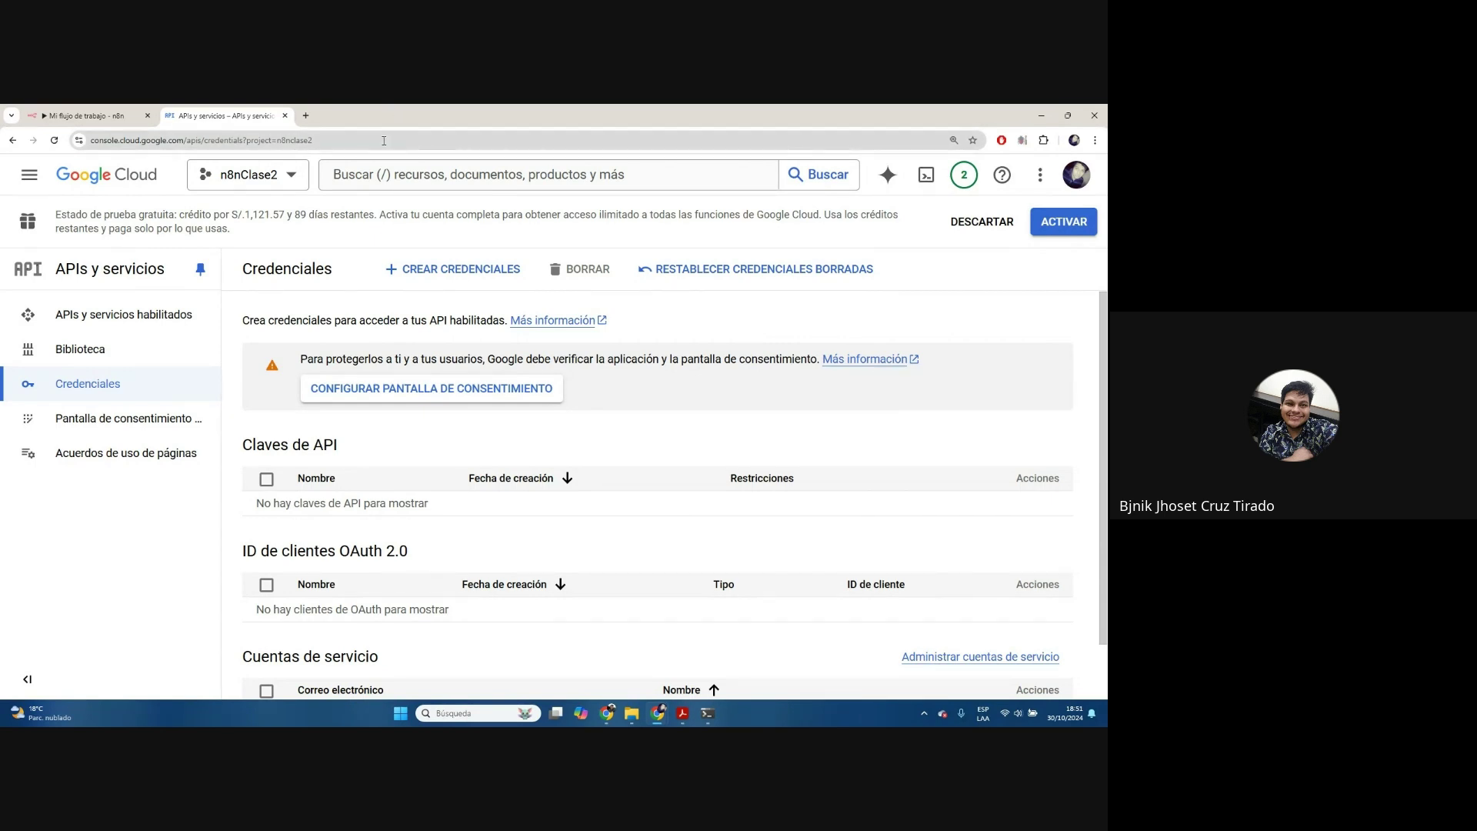
Switch to the n8n tab showing the Google Sheets node
click(109, 115)
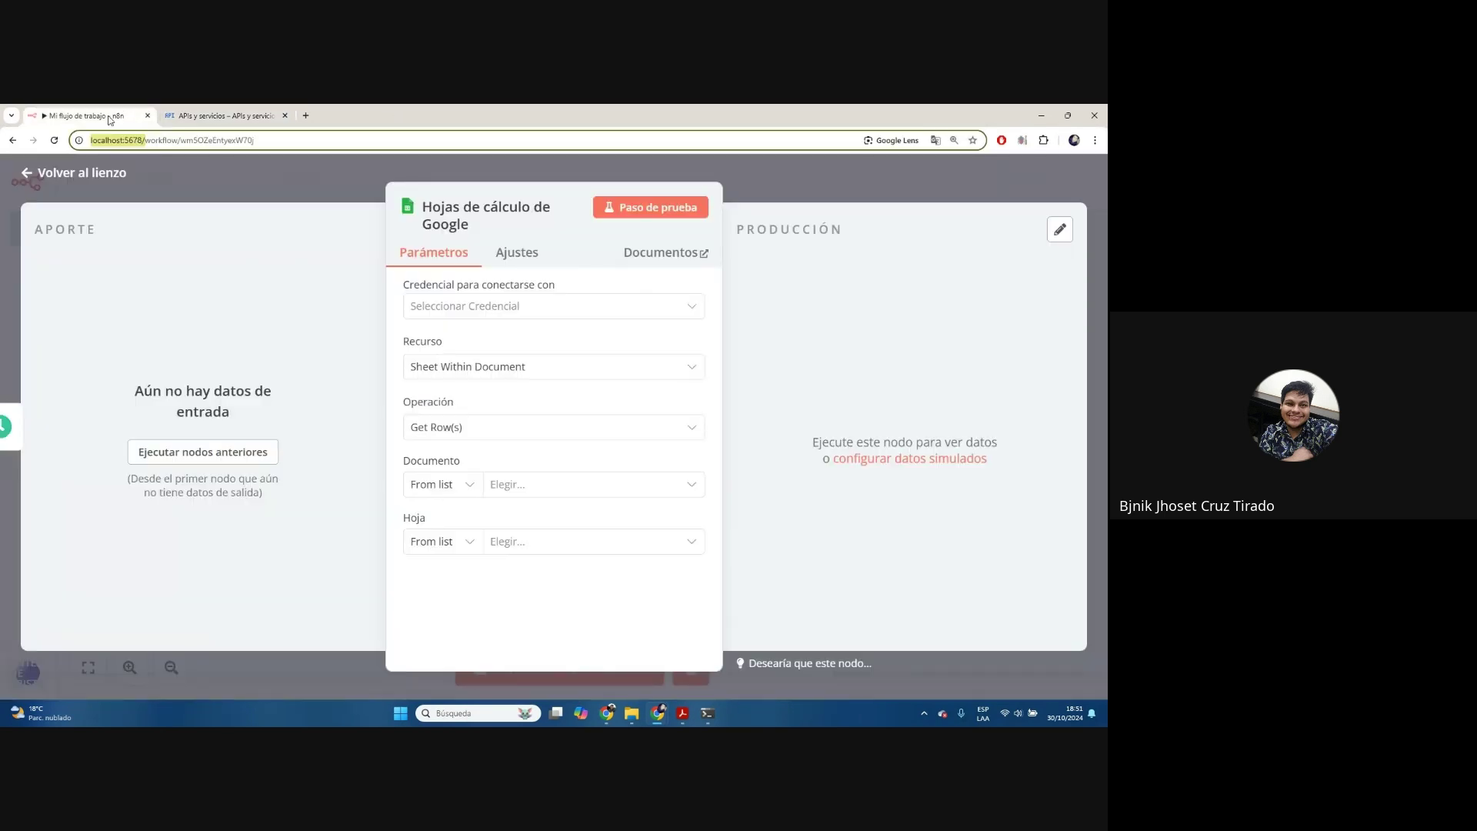
Create a new Google Sheets credential in n8n to reveal its OAuth redirect URL
click(619, 311)
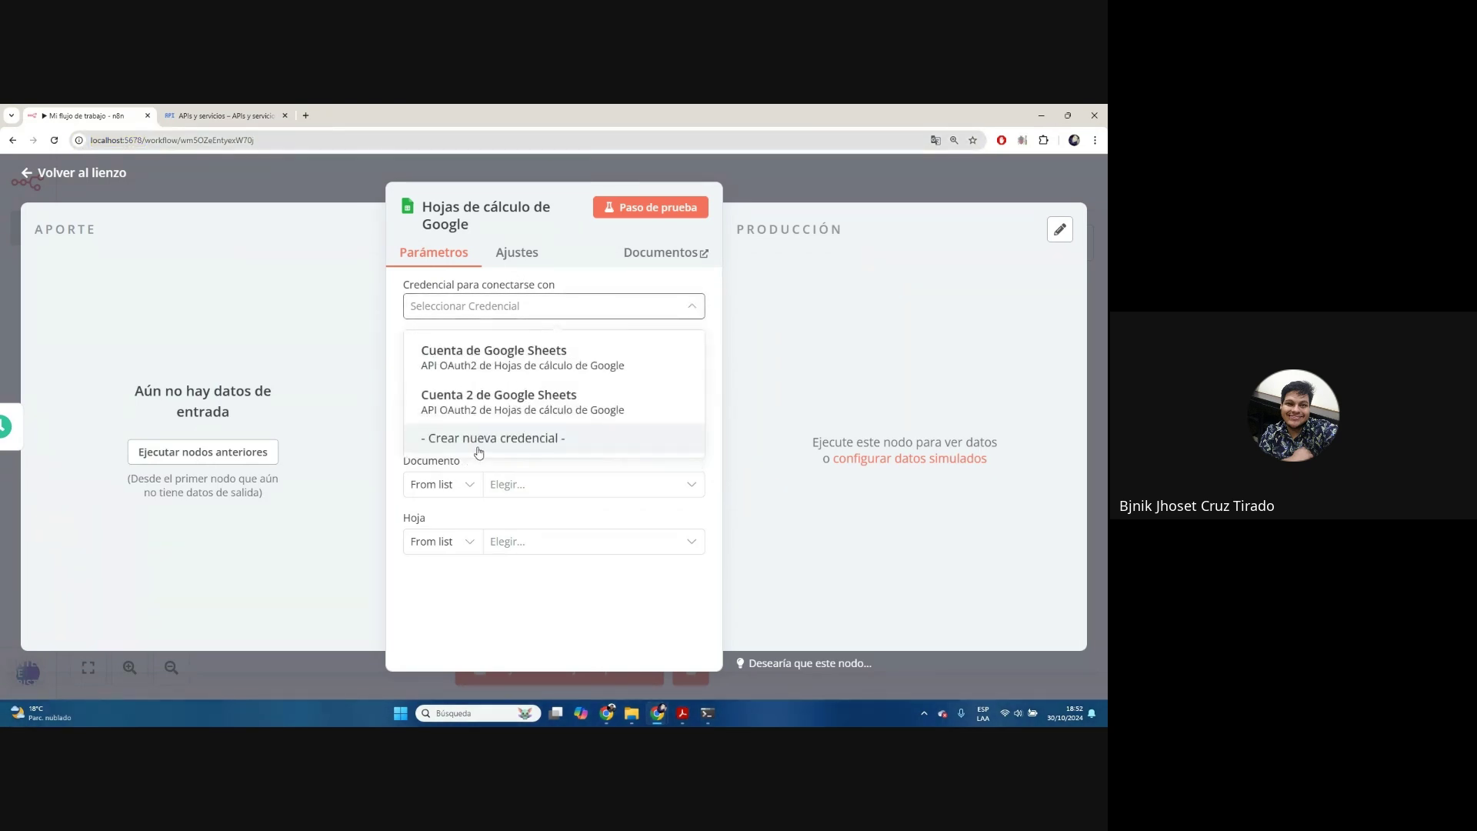
click(478, 450)
scroll(720, 326, down, 1)
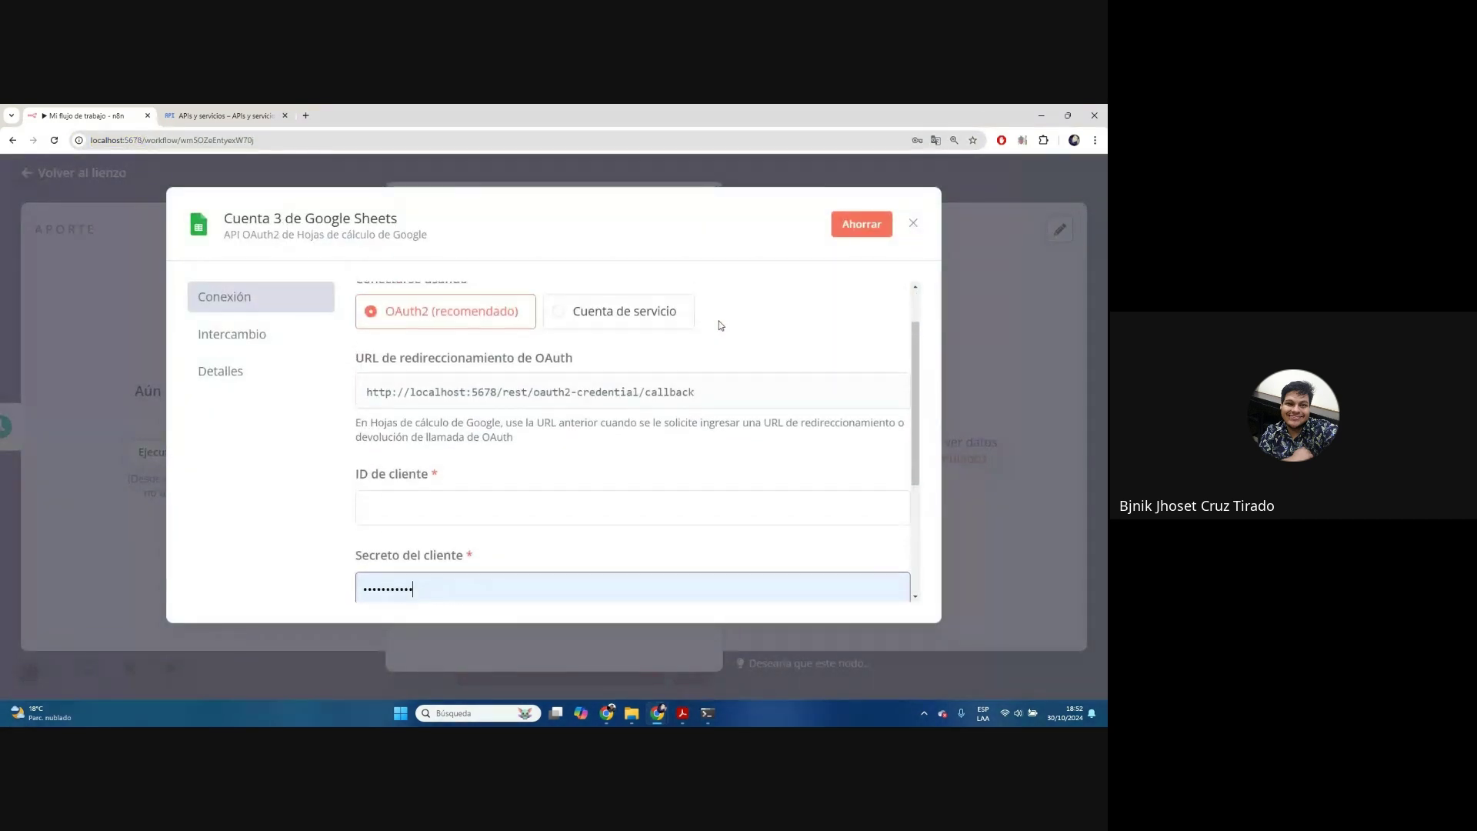
scroll(393, 327, up, 1)
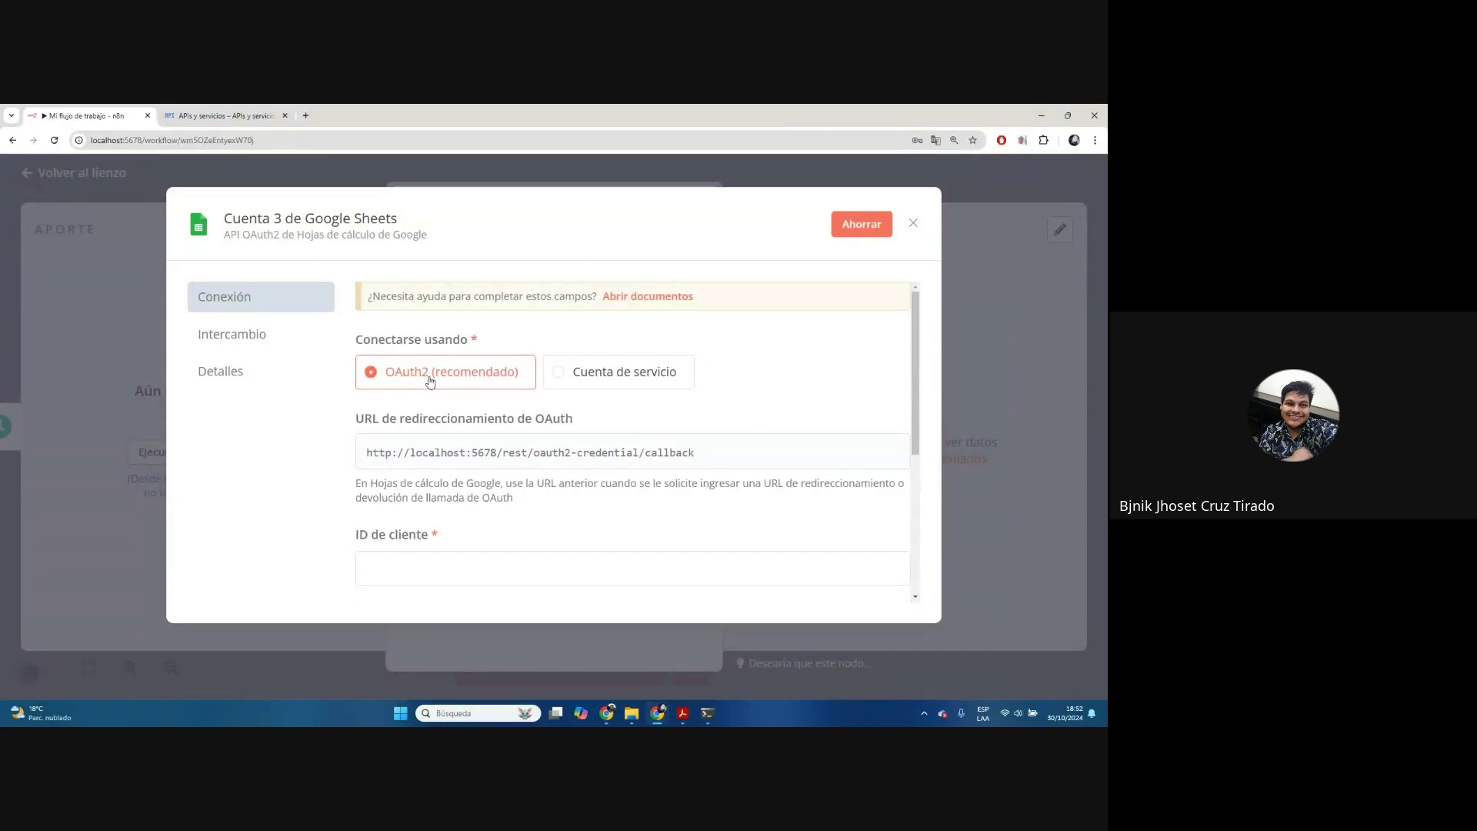
click(223, 114)
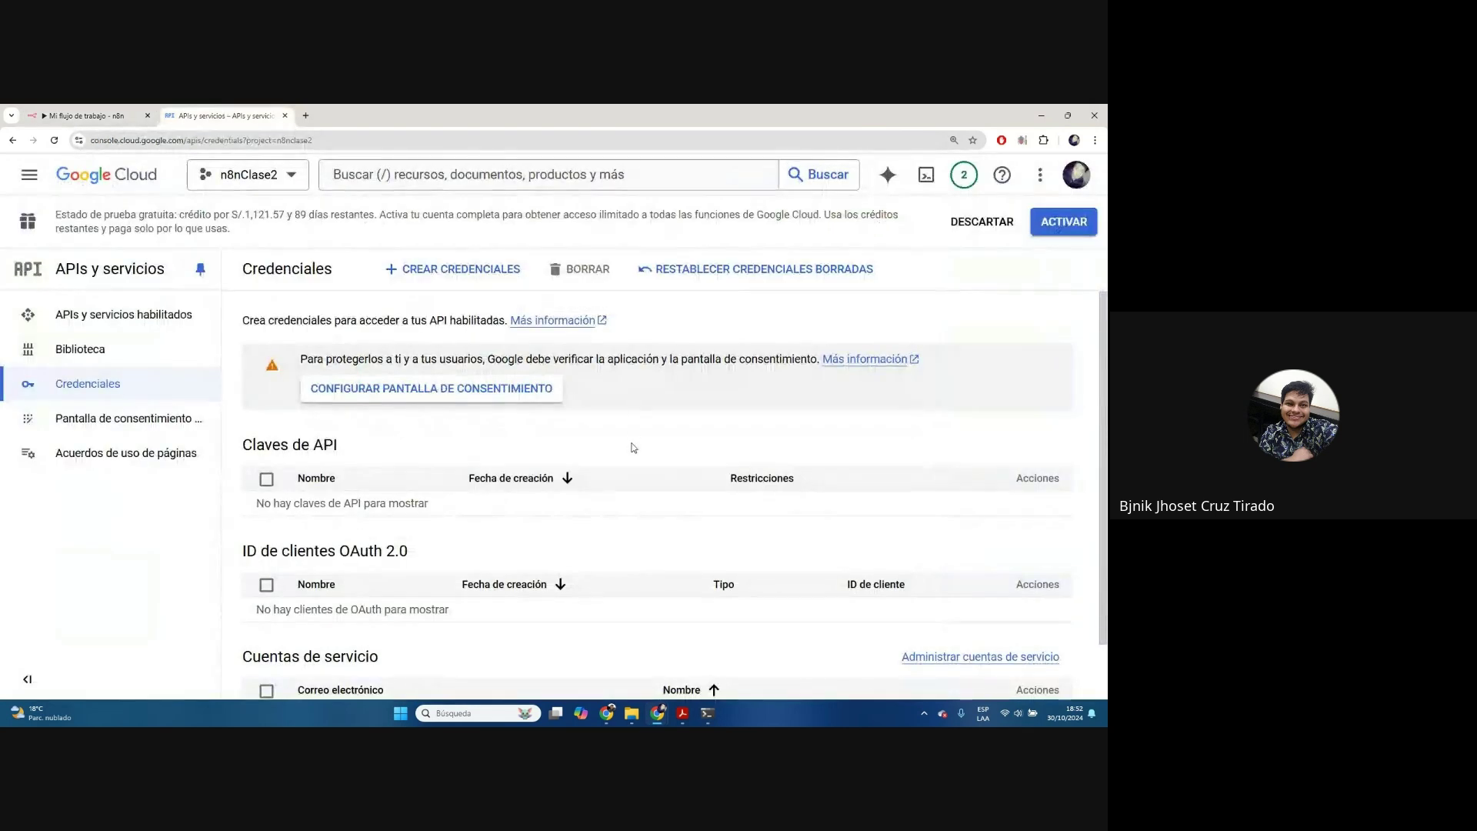
Start a new OAuth client ID under CREAR CREDENCIALES with application type Aplicación web
scroll(632, 447, down, 1)
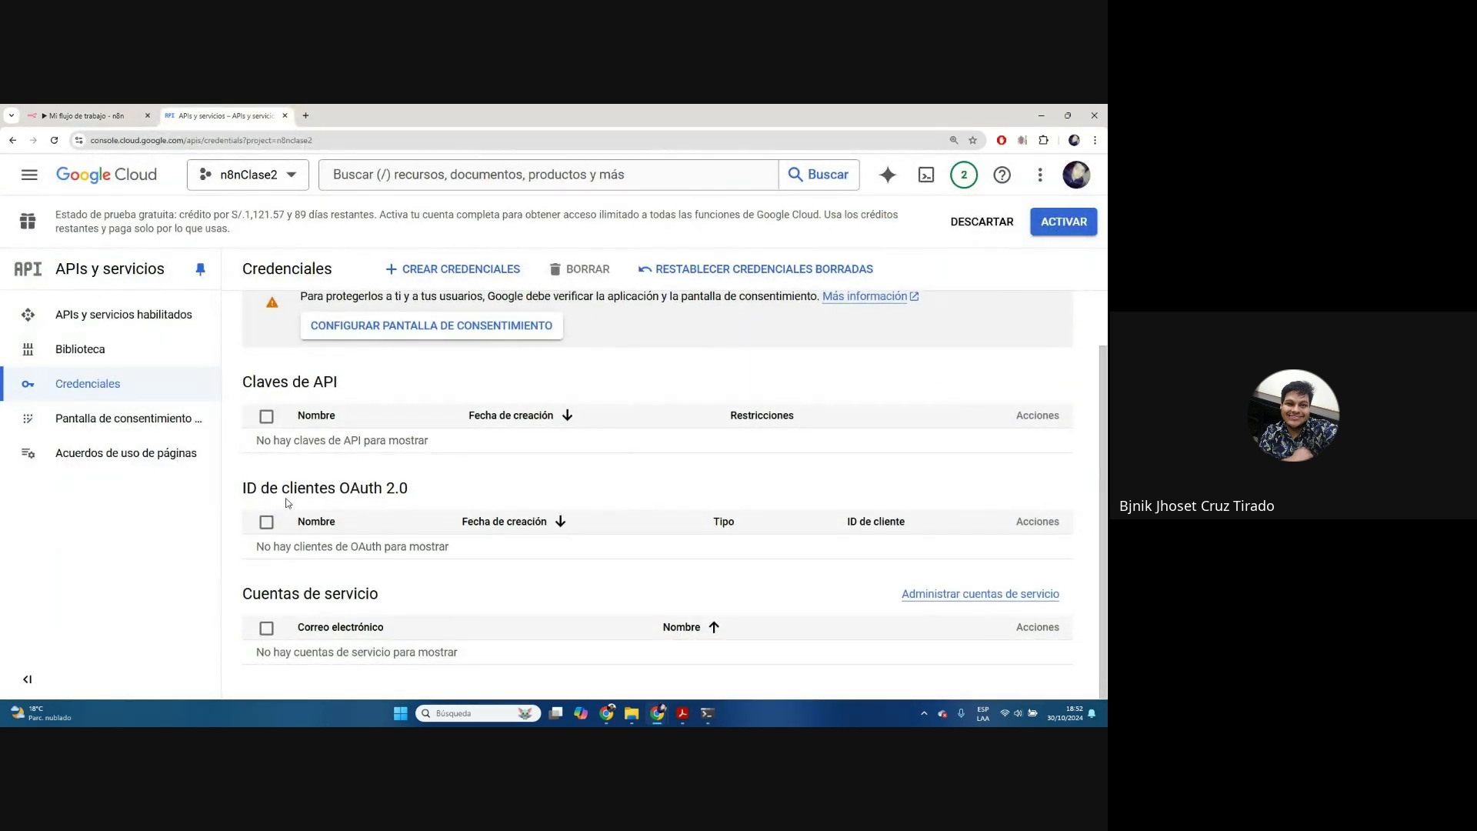
drag(243, 488, 411, 489)
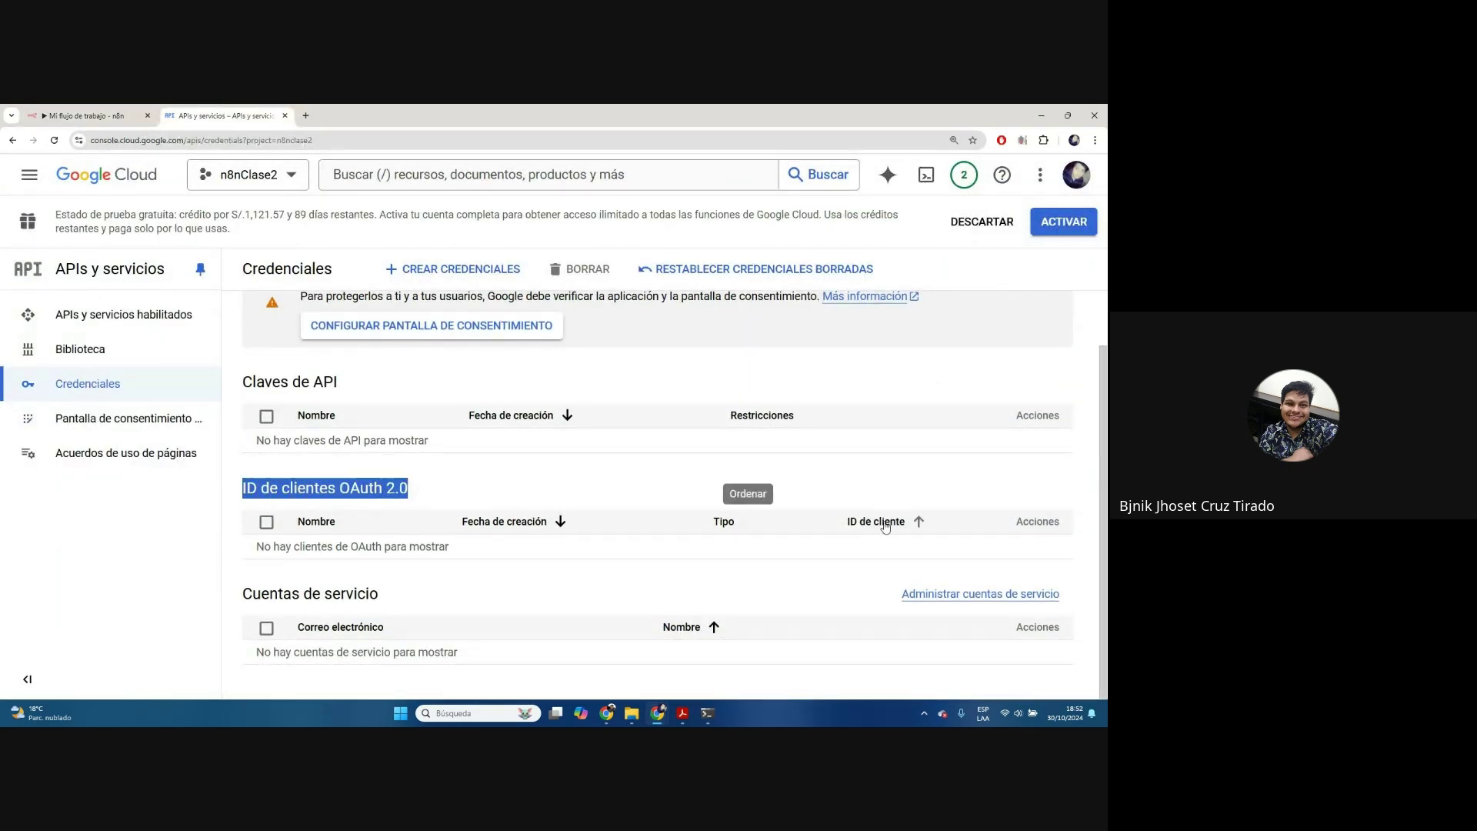
click(424, 588)
scroll(779, 340, up, 1)
click(428, 274)
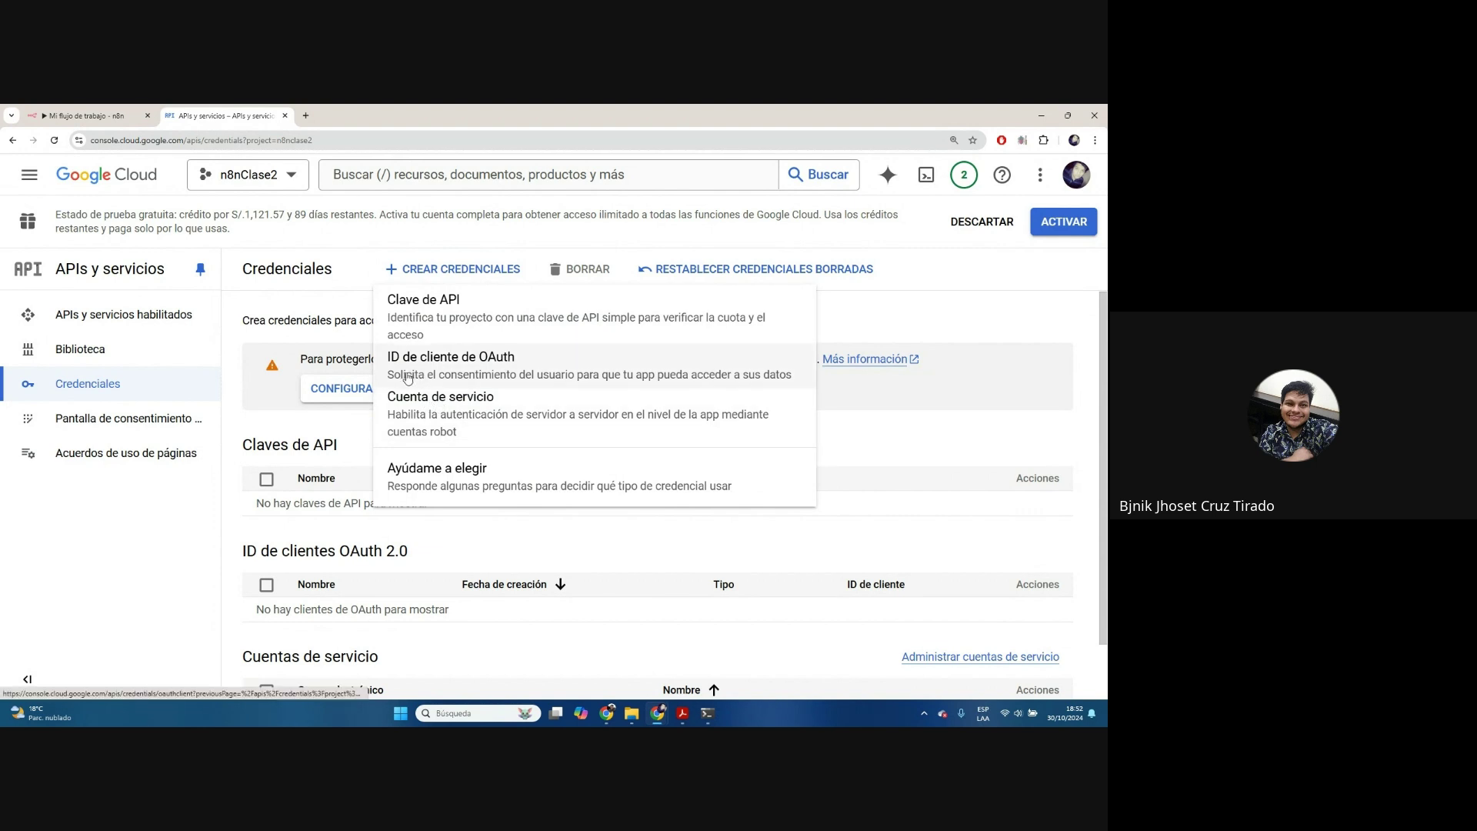
click(497, 370)
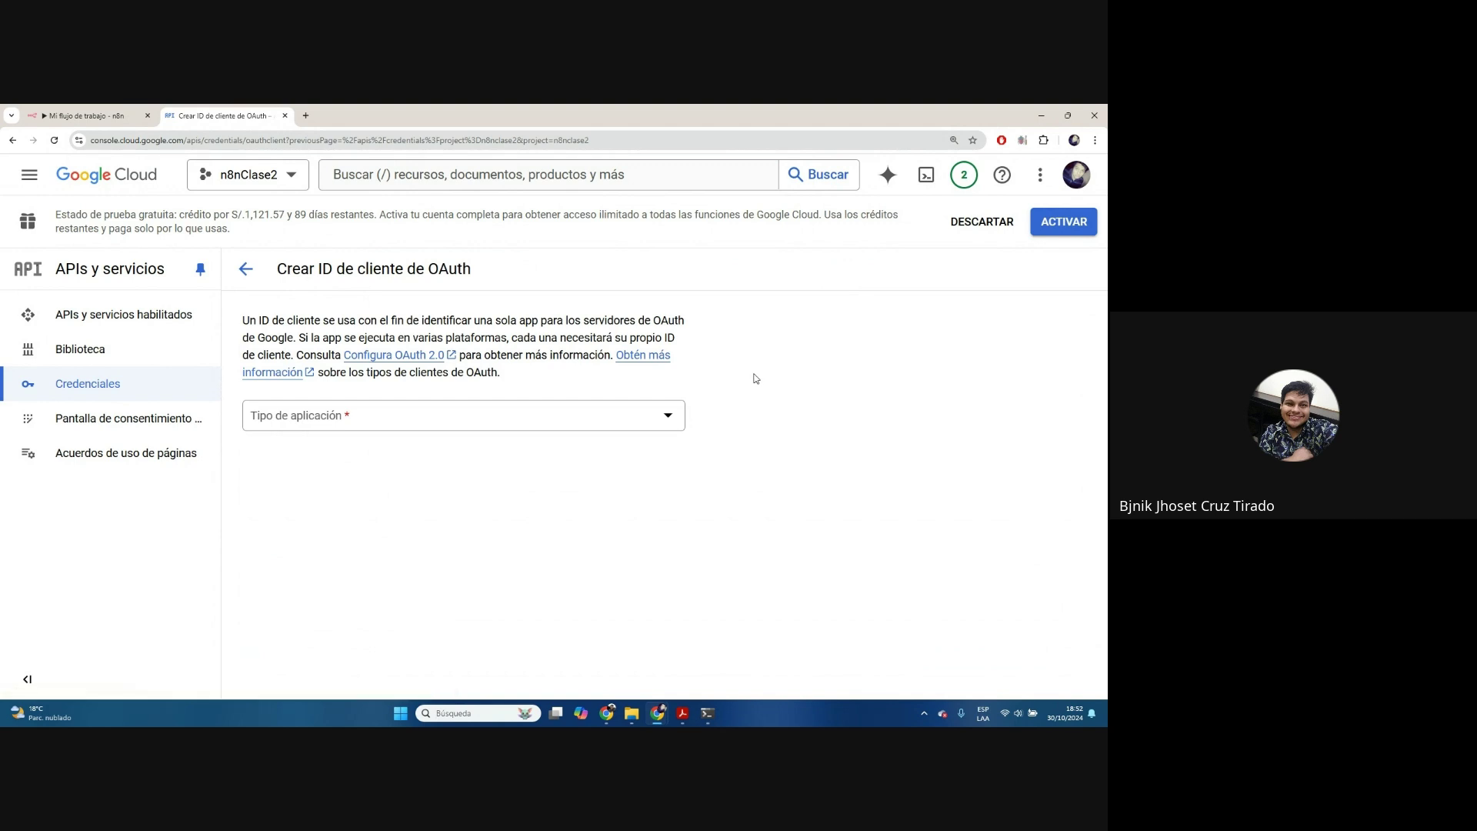
key(alt+Tab)
click(486, 412)
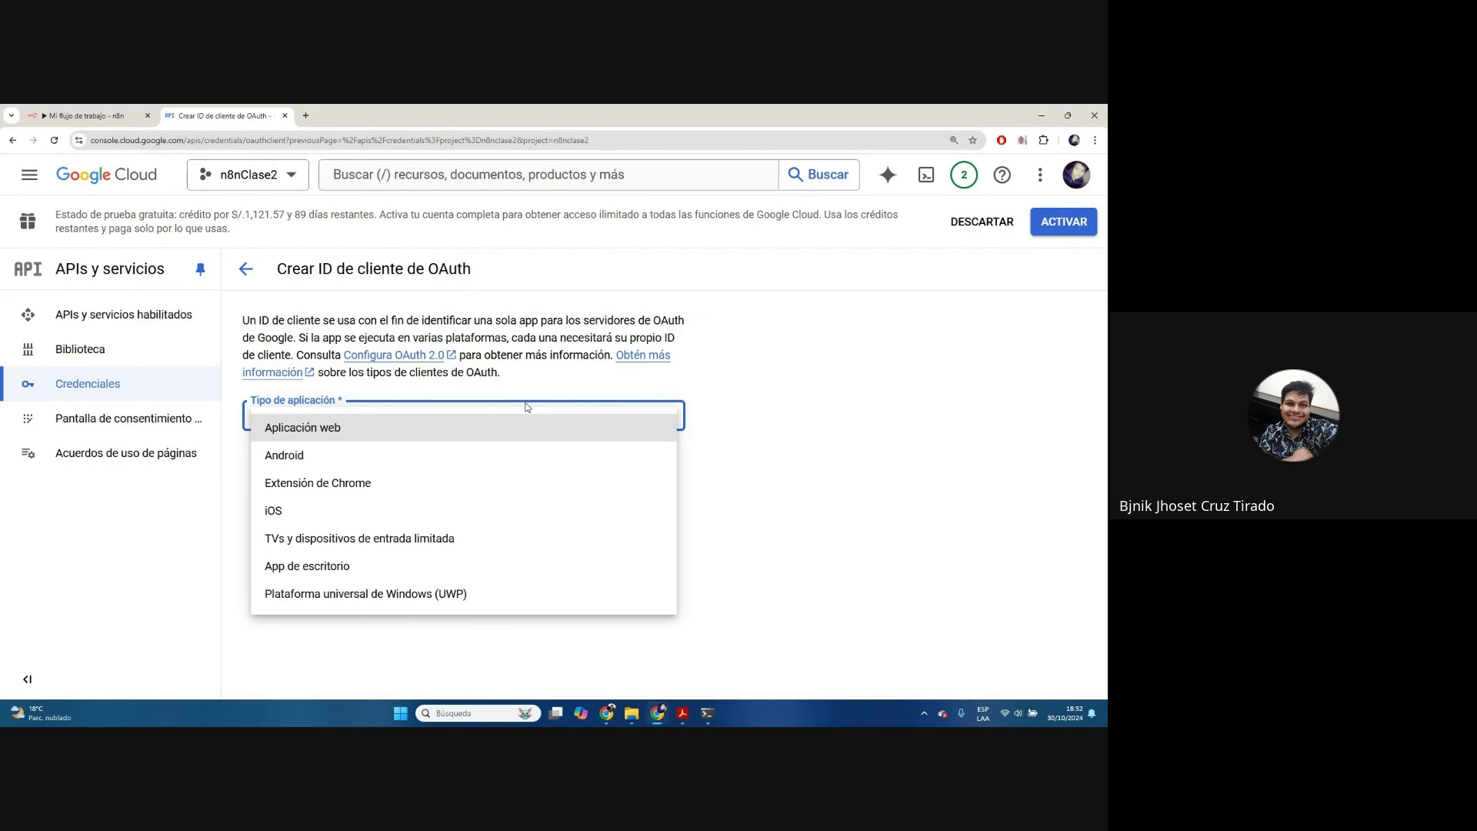
click(311, 427)
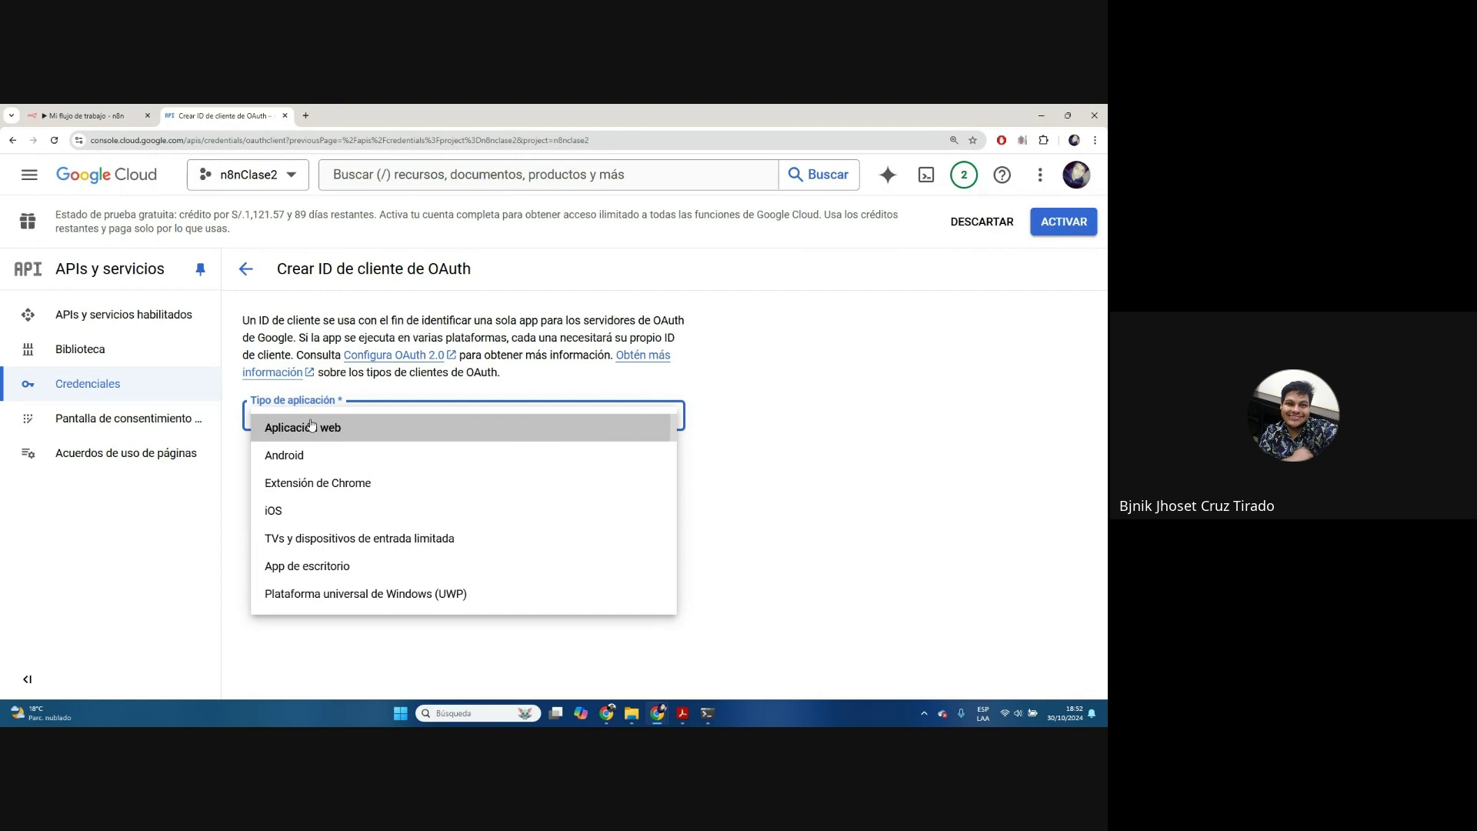
scroll(758, 439, down, 2)
Rename the OAuth client from Cliente web 1 to 8n8
click(330, 349)
triple_click(330, 349)
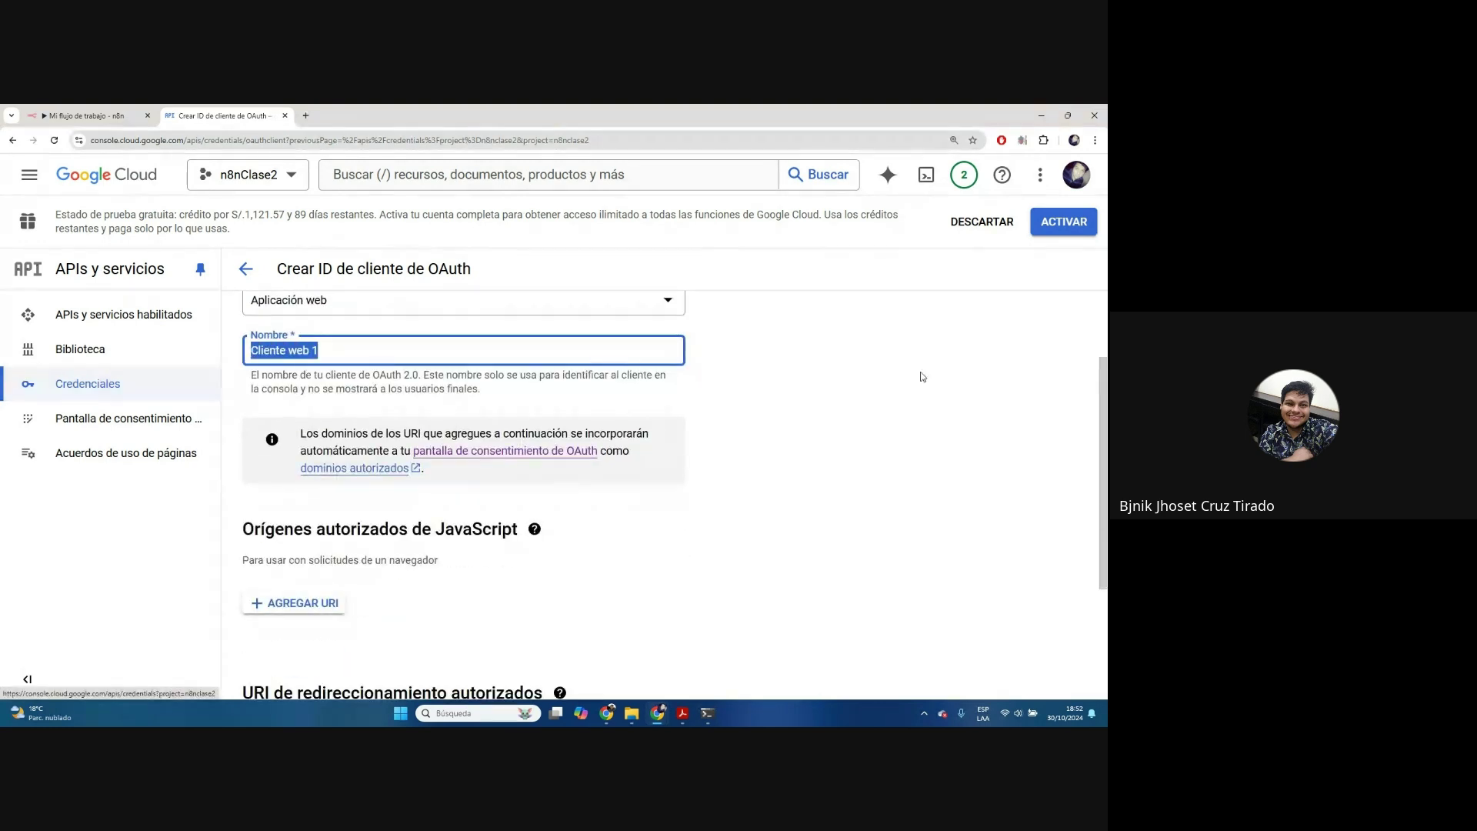
text(8n8)
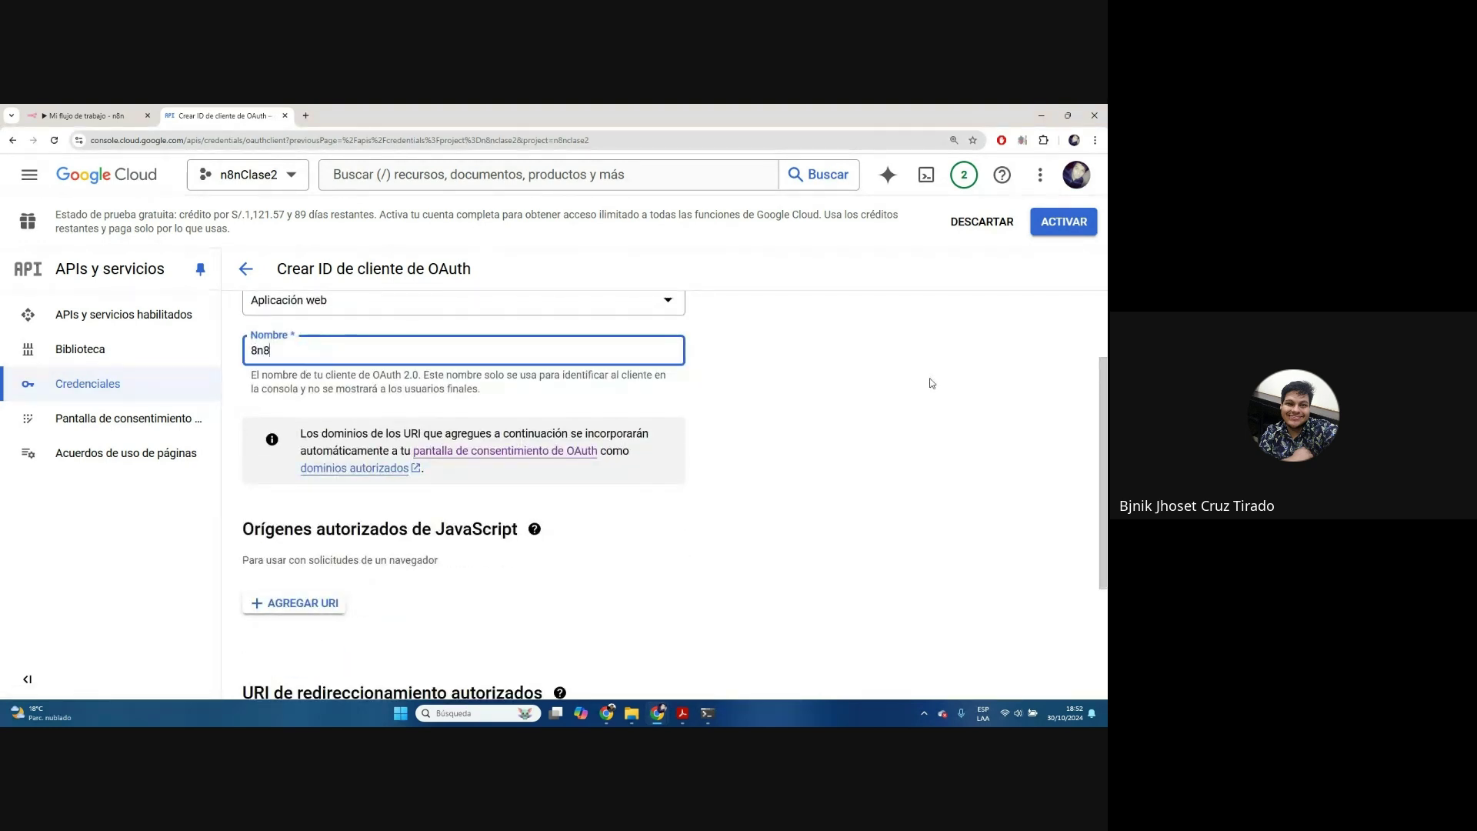
click(746, 569)
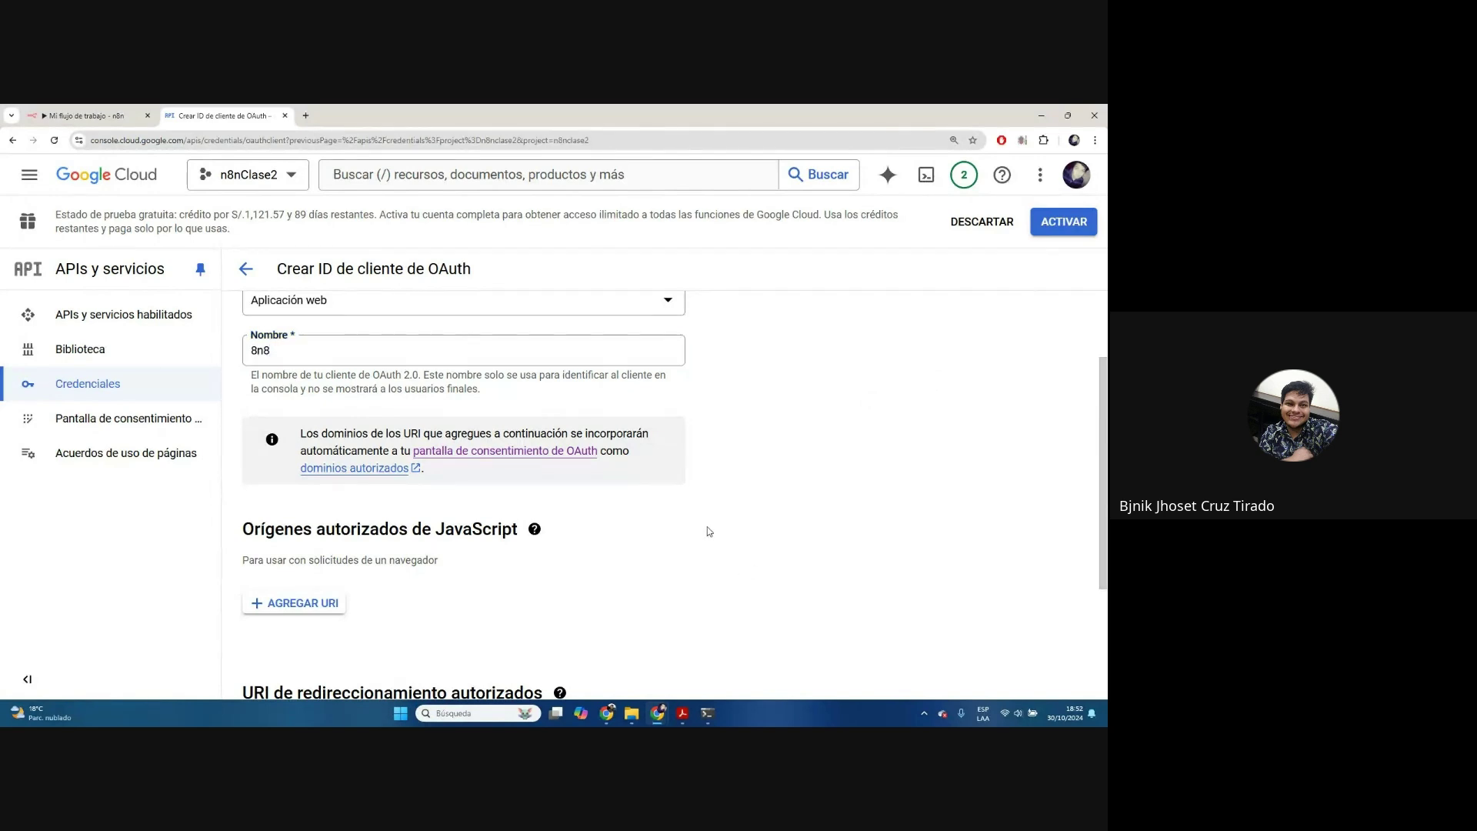
scroll(442, 458, down, 2)
scroll(462, 456, down, 1)
drag(244, 501, 548, 502)
click(406, 557)
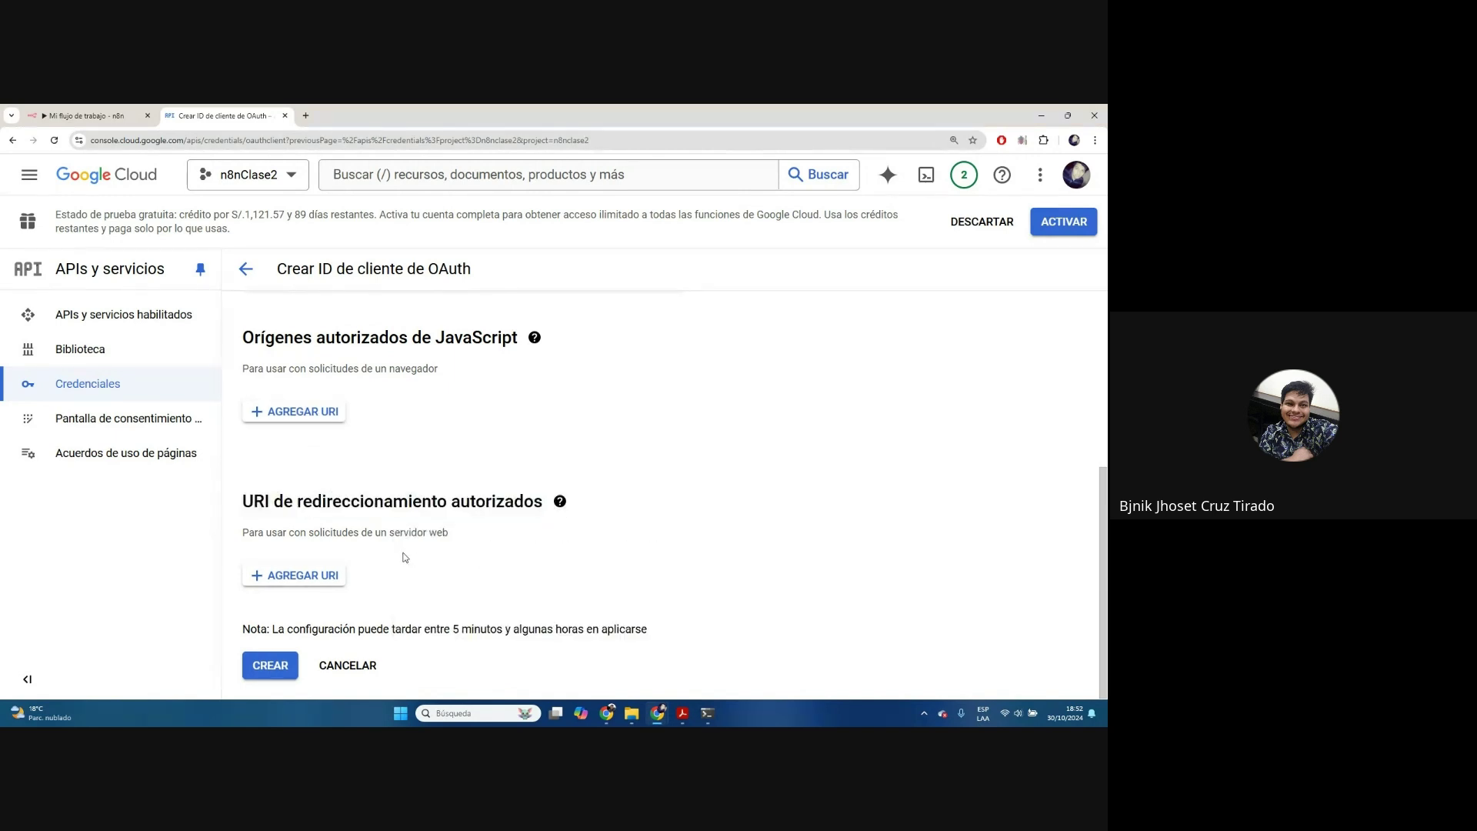
click(295, 576)
click(108, 110)
click(129, 144)
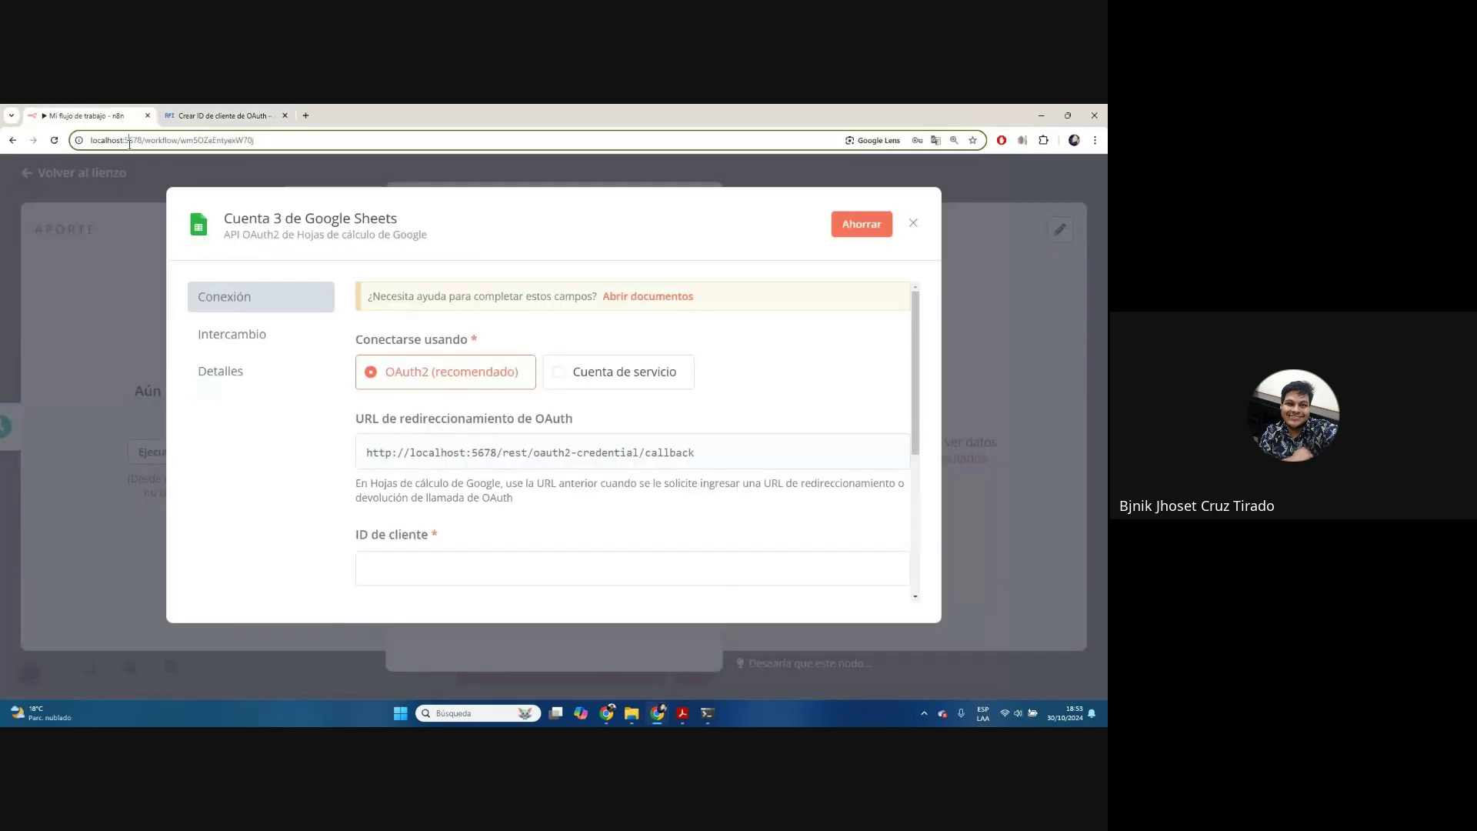
drag(90, 140, 146, 140)
key(ctrl+c)
click(203, 119)
key(ctrl+v)
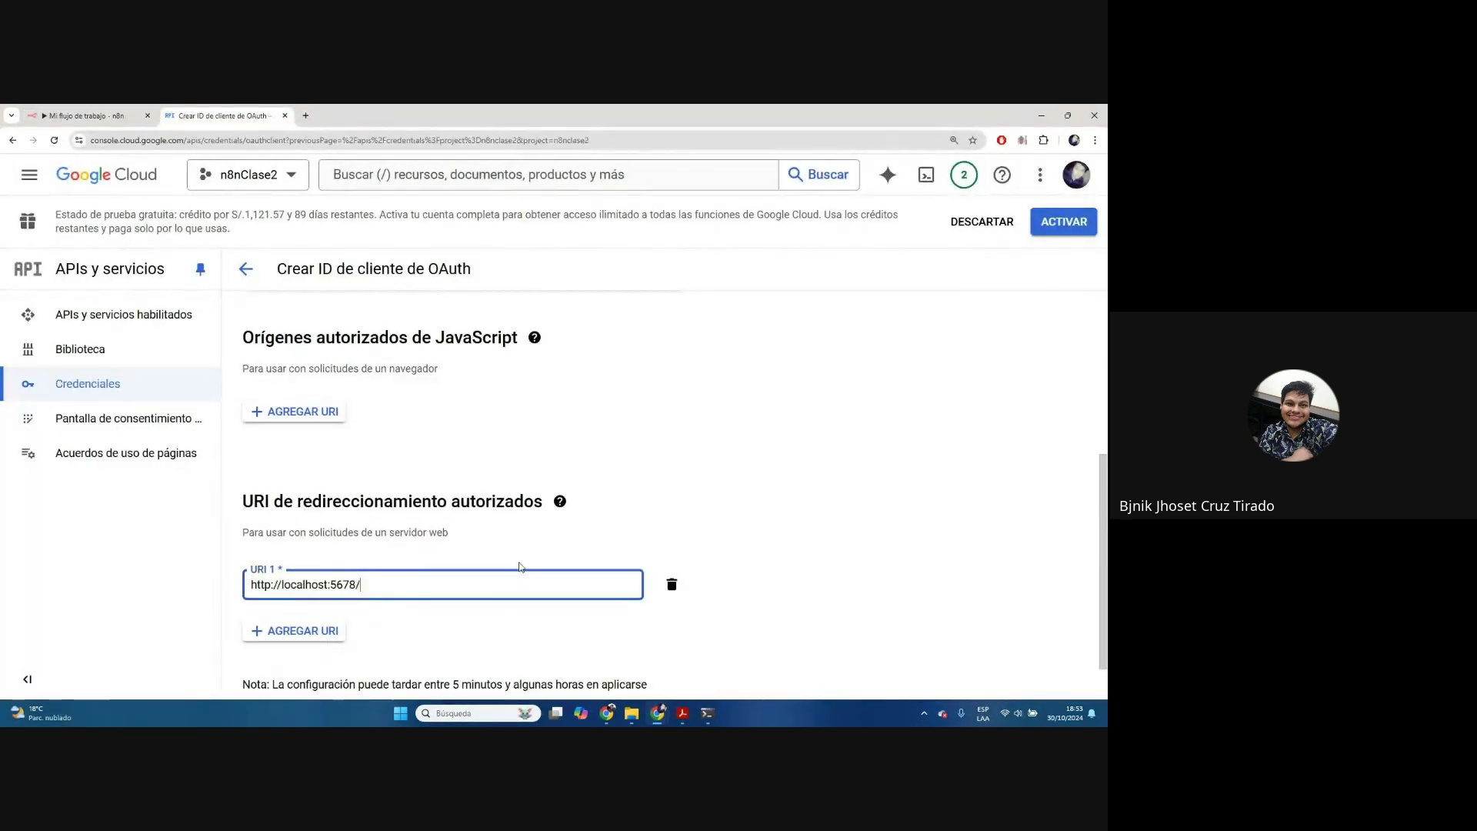
click(577, 520)
scroll(577, 523, down, 1)
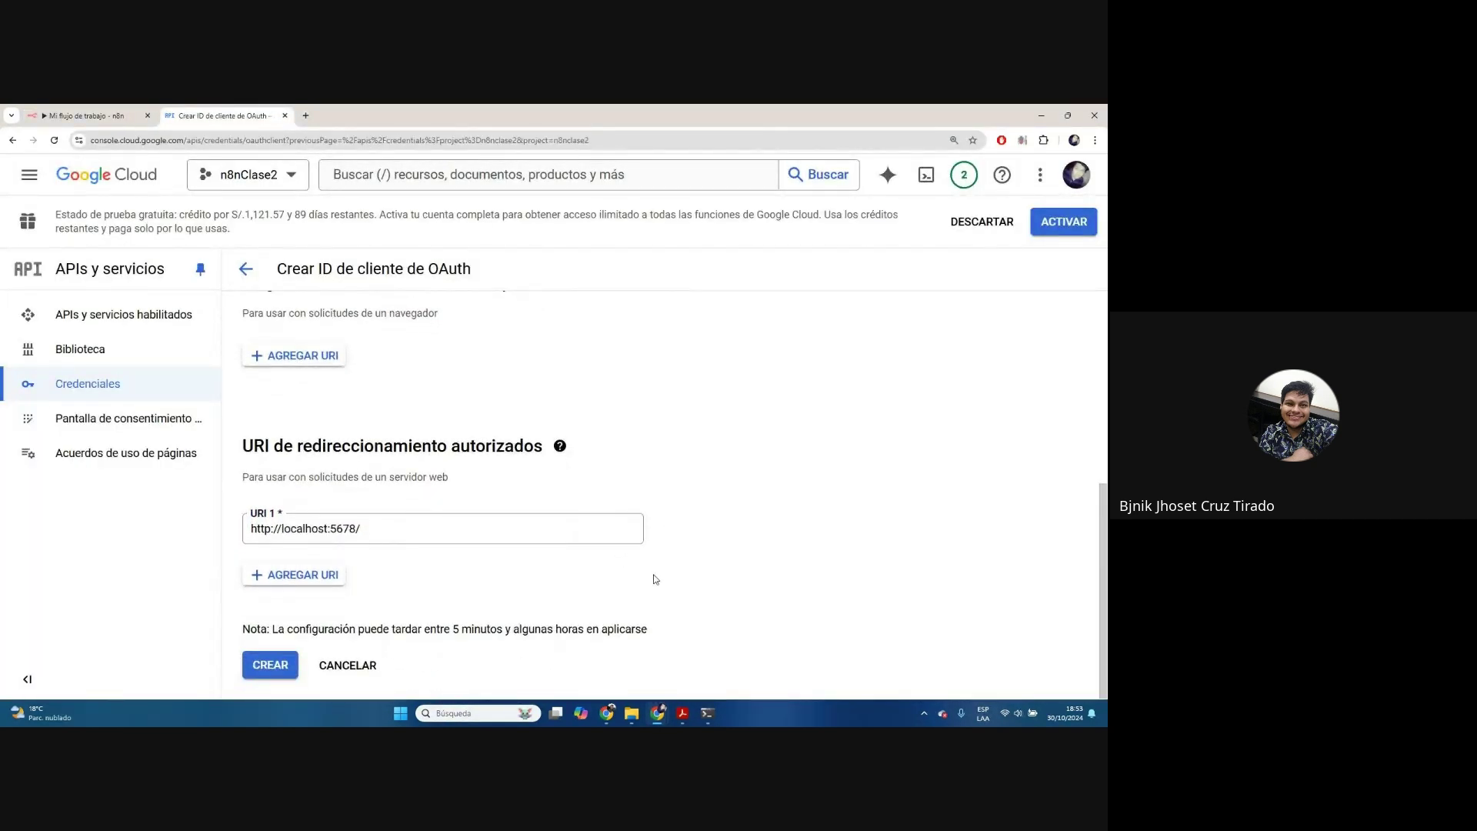
scroll(577, 508, up, 5)
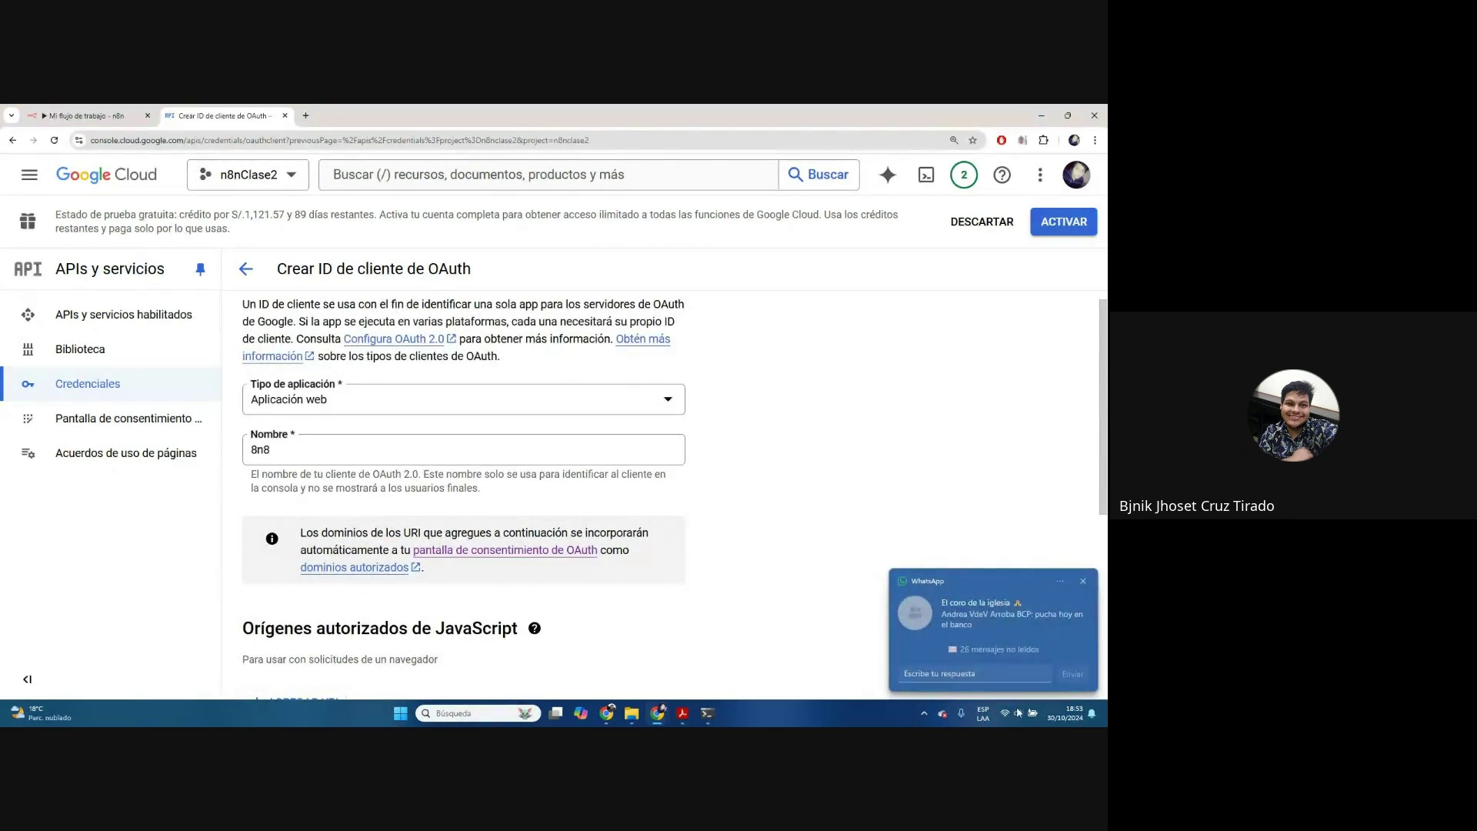
click(1083, 581)
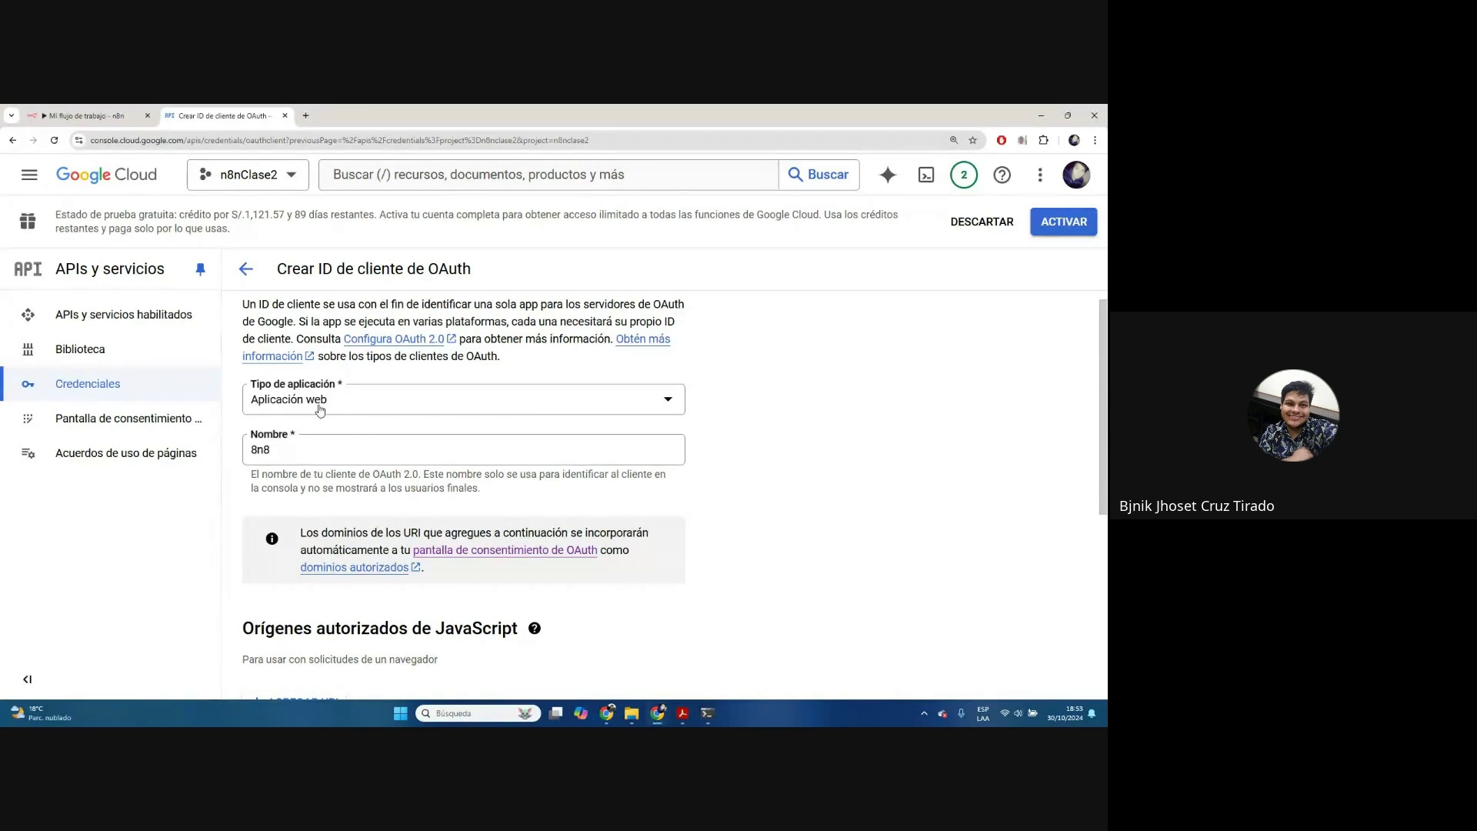
scroll(307, 416, down, 5)
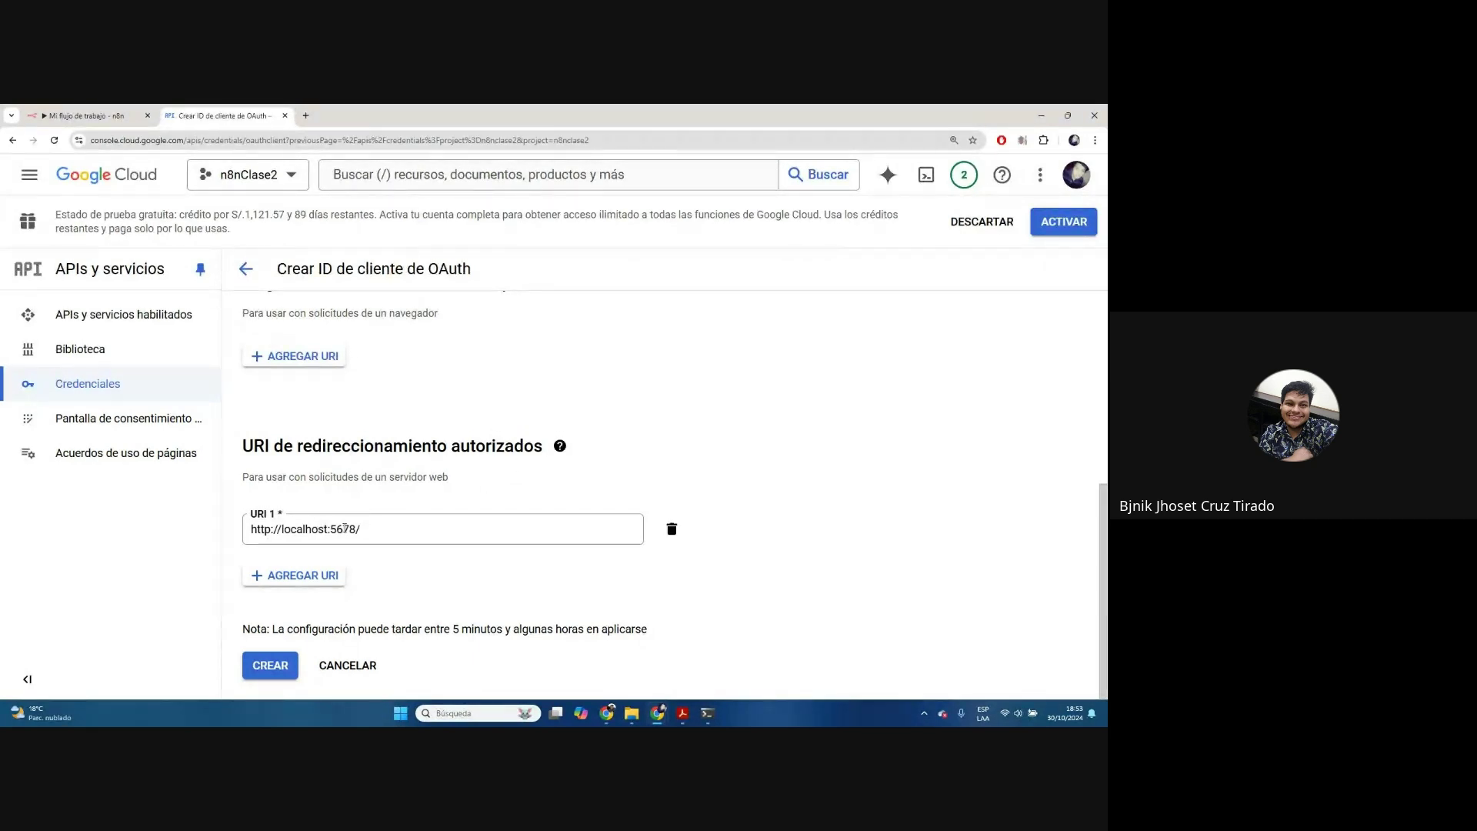
drag(368, 530, 241, 539)
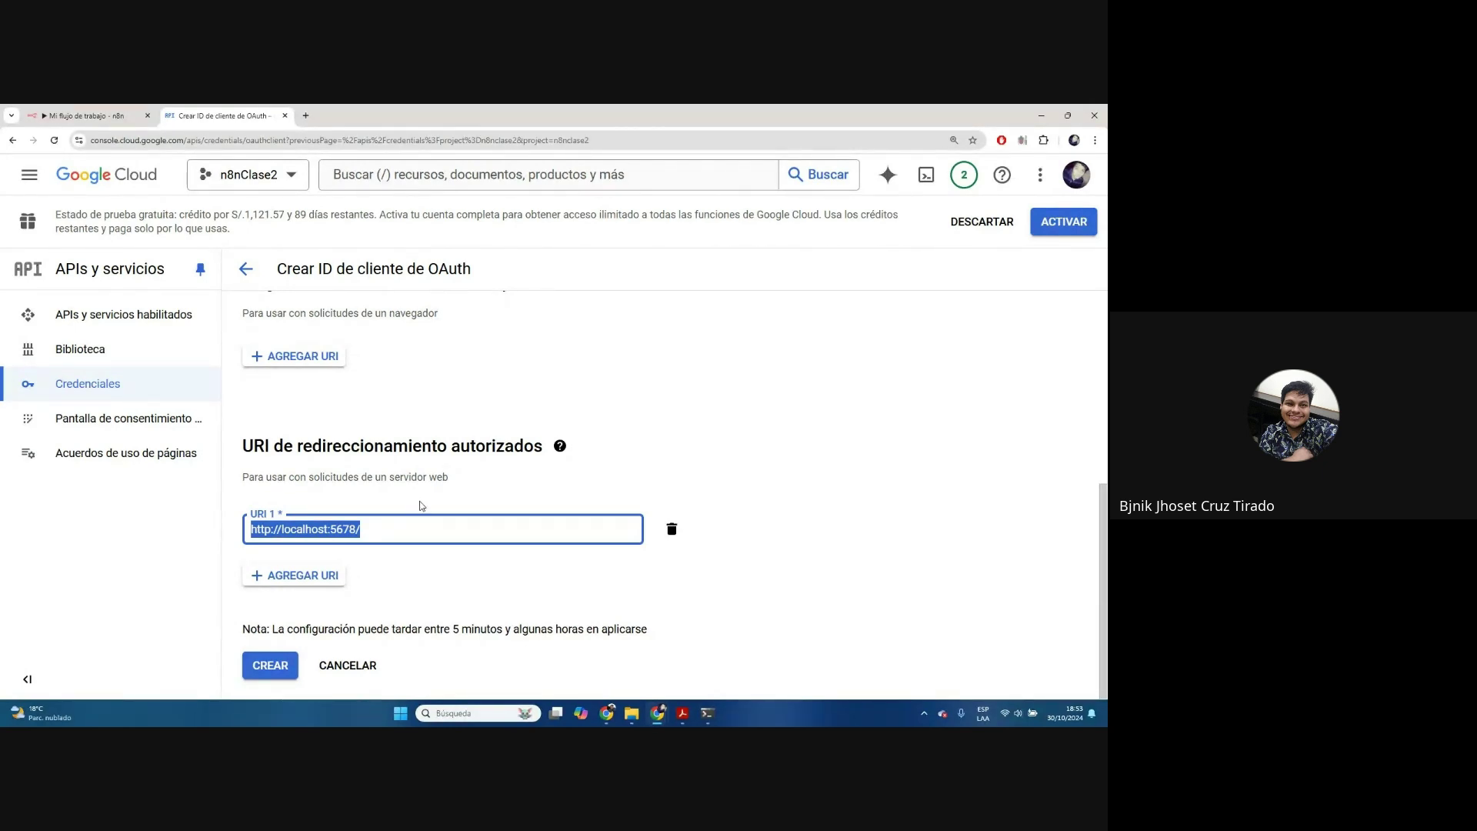
Create the OAuth client and select its client ID and secret in the confirmation dialog
click(262, 666)
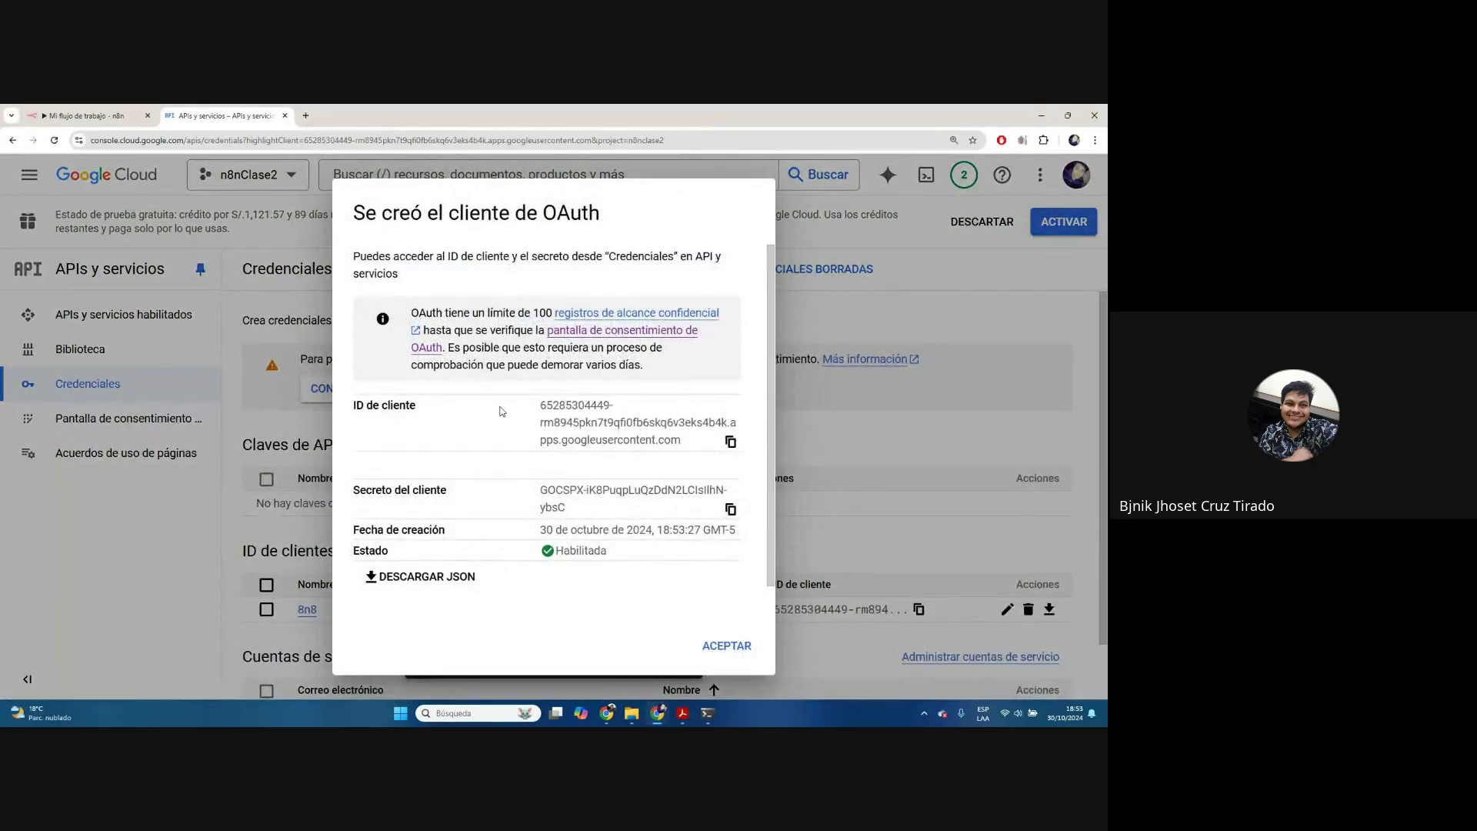
drag(543, 401, 684, 443)
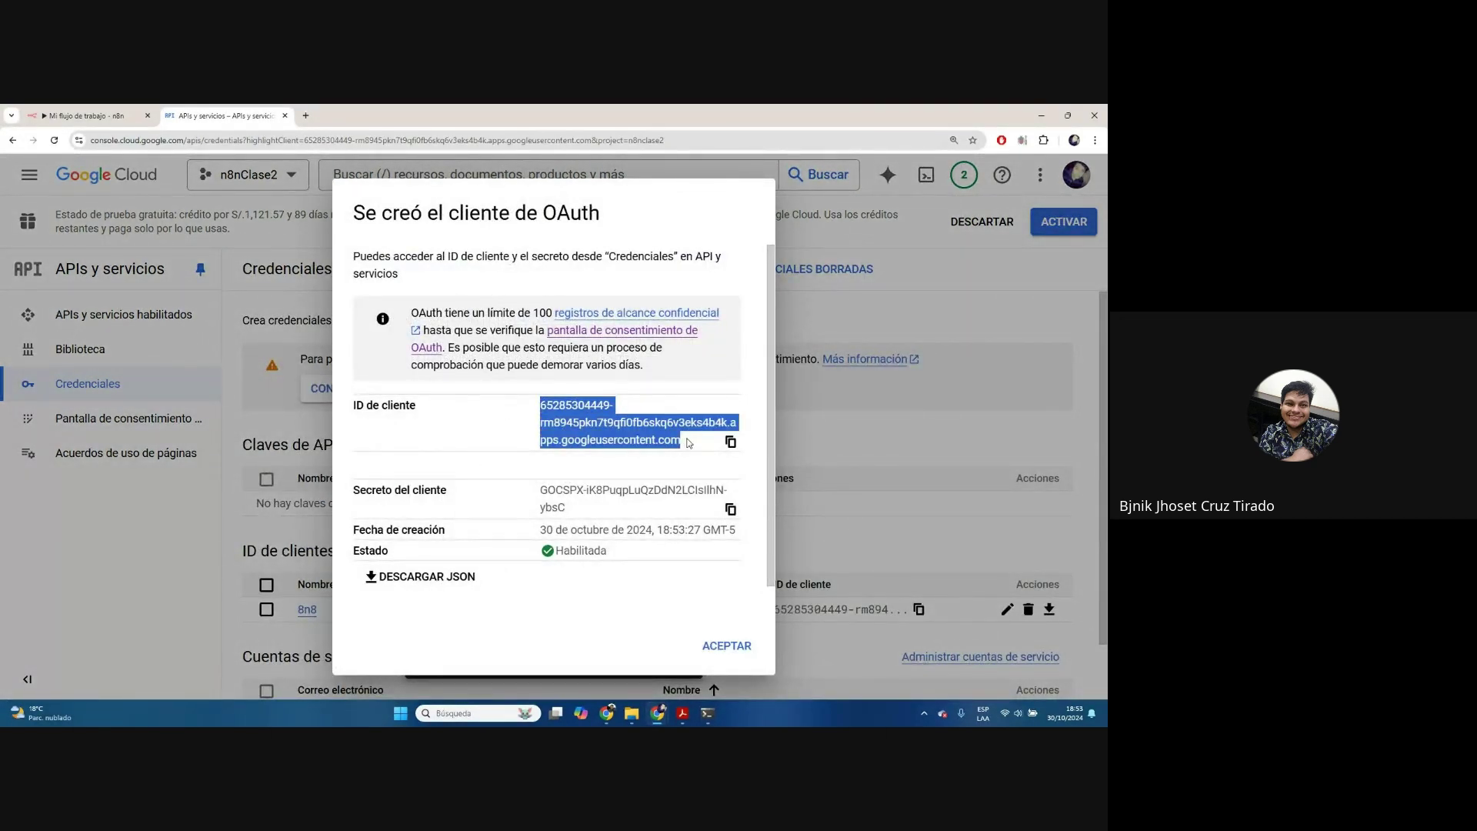
click(421, 391)
drag(537, 417, 685, 448)
click(543, 490)
drag(543, 491, 589, 509)
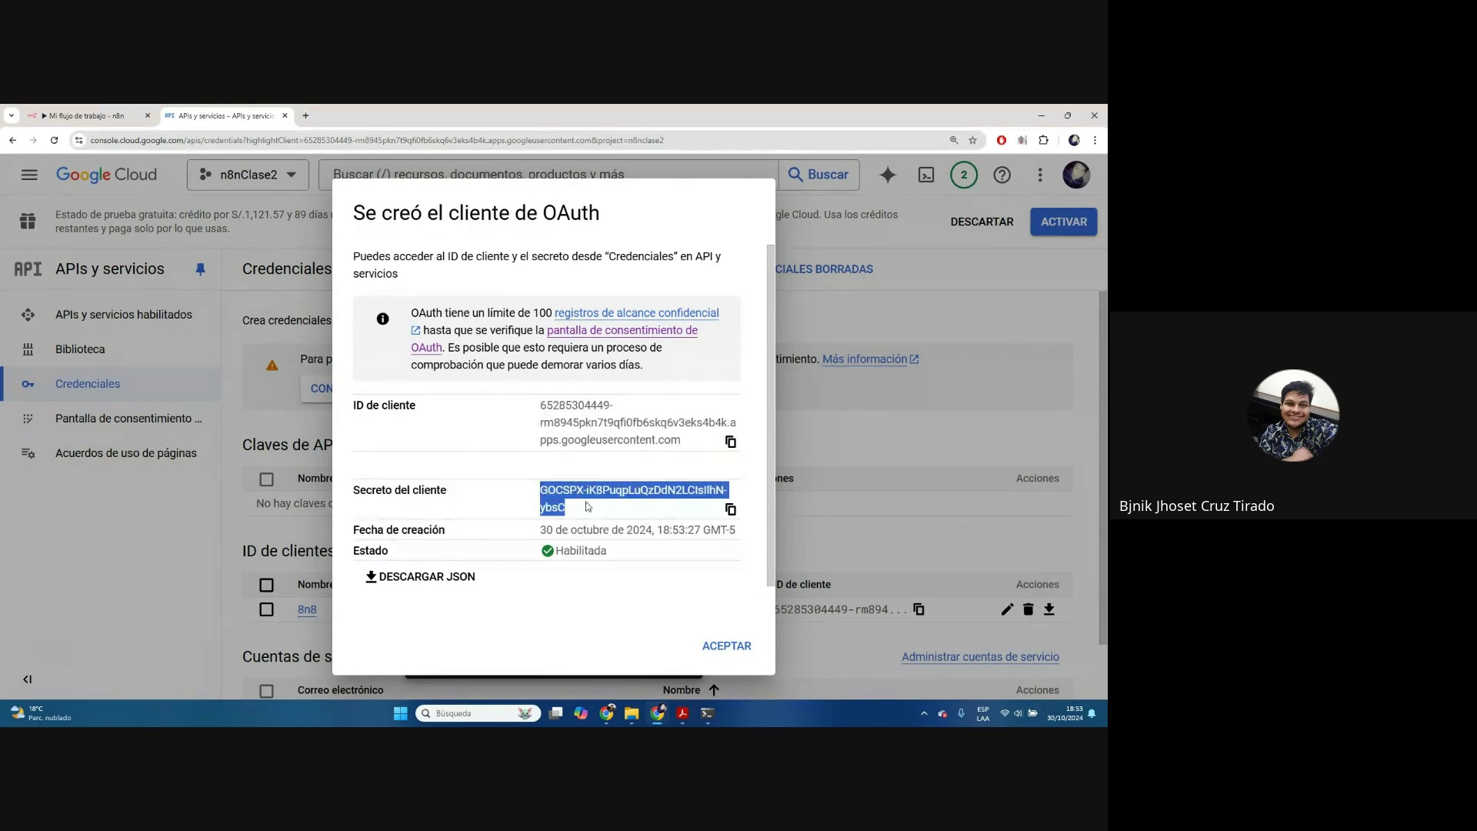
Paste the client secret into the n8n credential's Secreto del cliente field
click(46, 115)
scroll(469, 422, down, 3)
click(468, 423)
key(ctrl+v)
scroll(471, 422, up, 1)
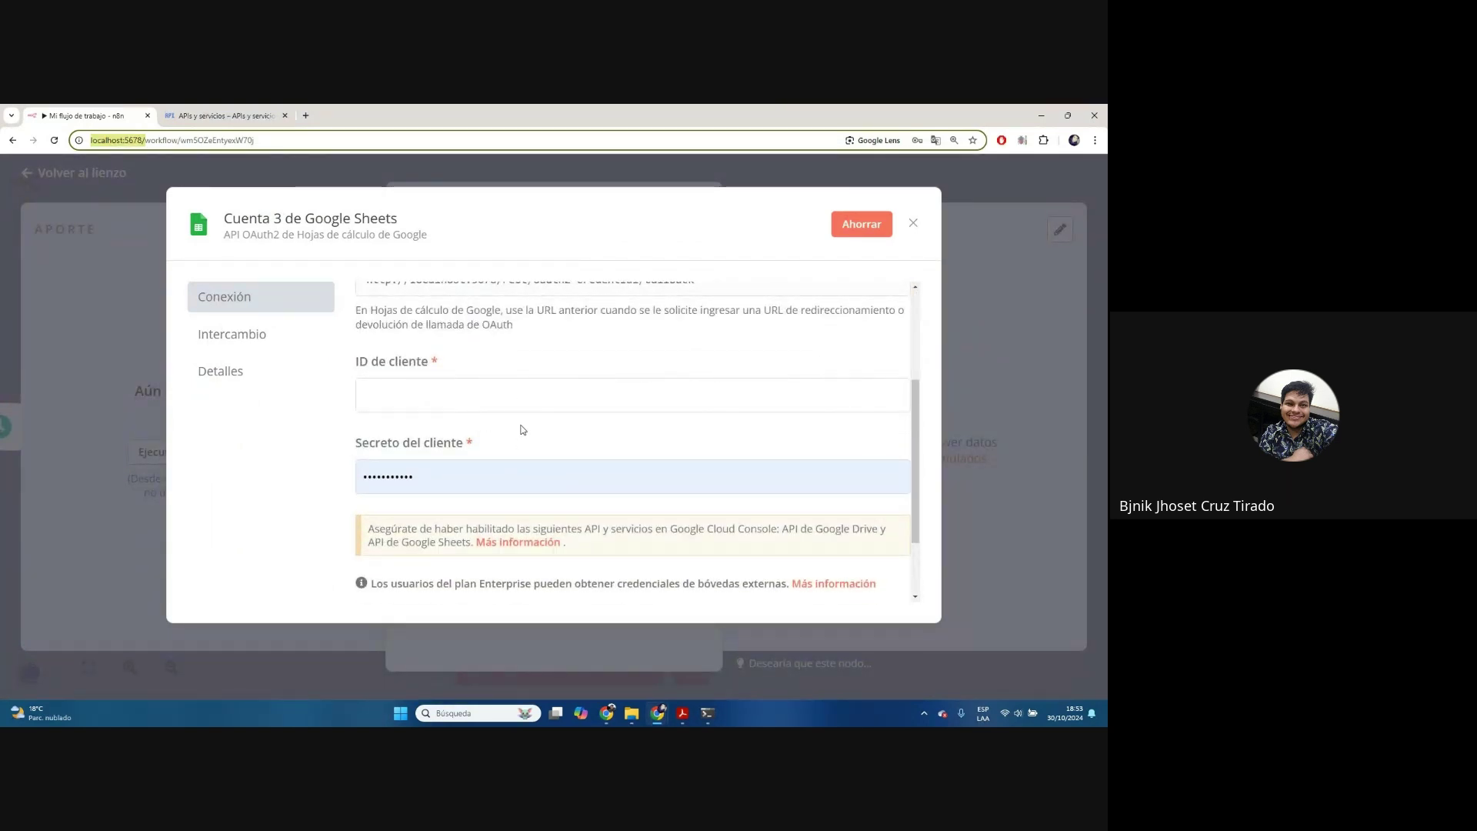
Dismiss the 'Se creó el cliente de OAuth' confirmation in Google Cloud
click(223, 116)
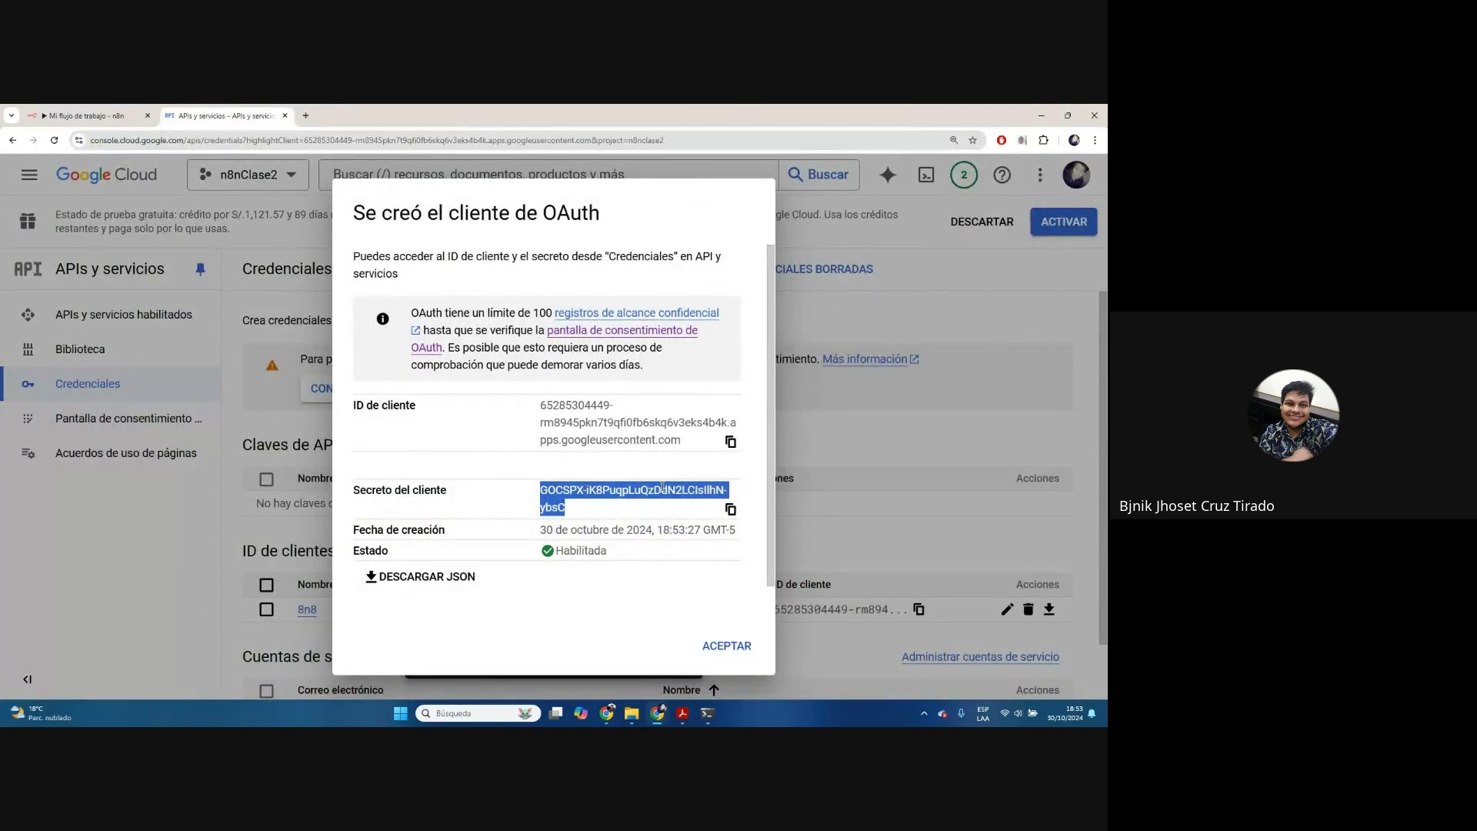
click(727, 650)
scroll(508, 614, down, 1)
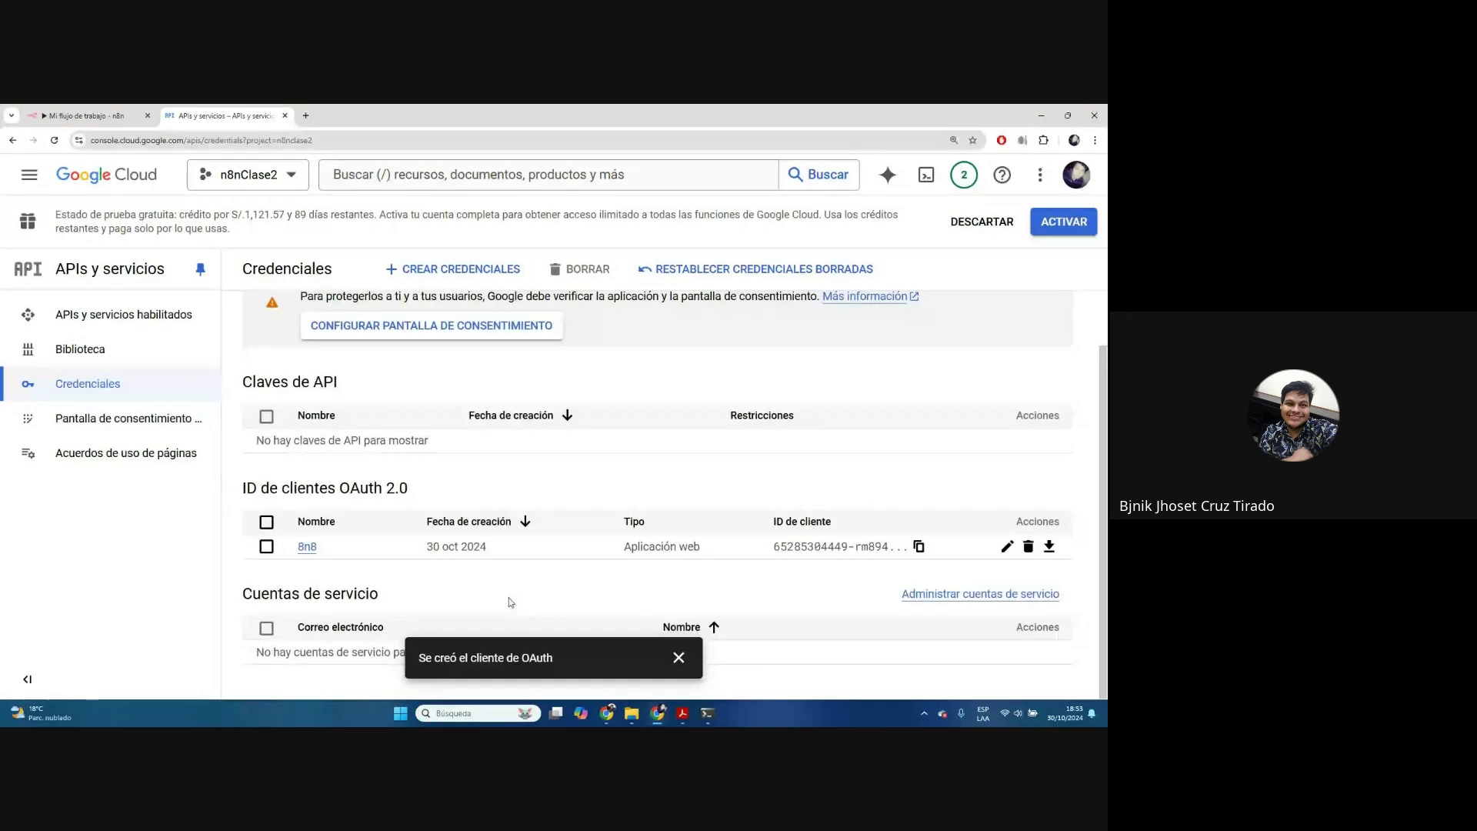
Open and close the 8n8 OAuth client's details
click(1048, 546)
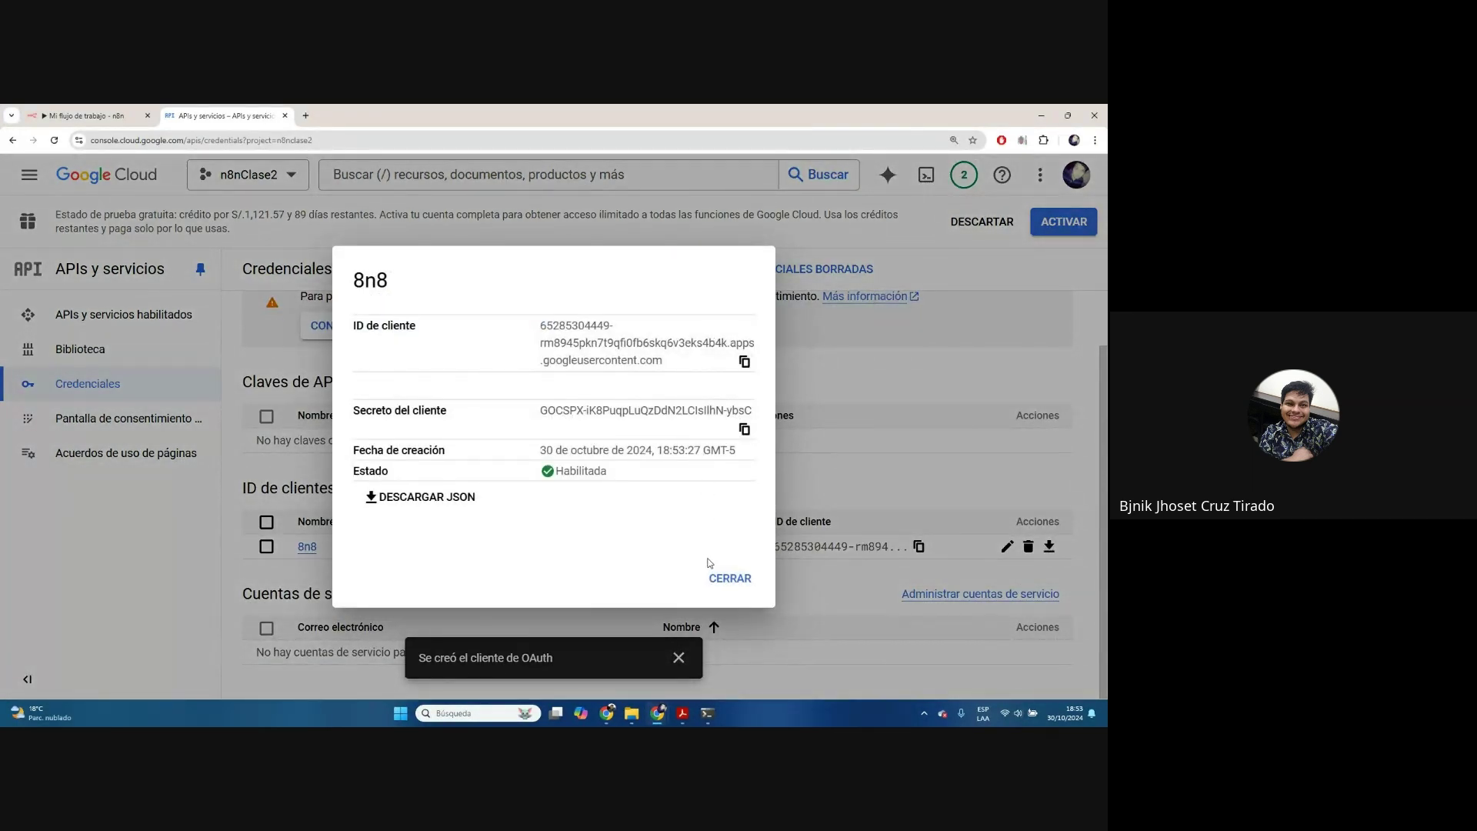
click(727, 578)
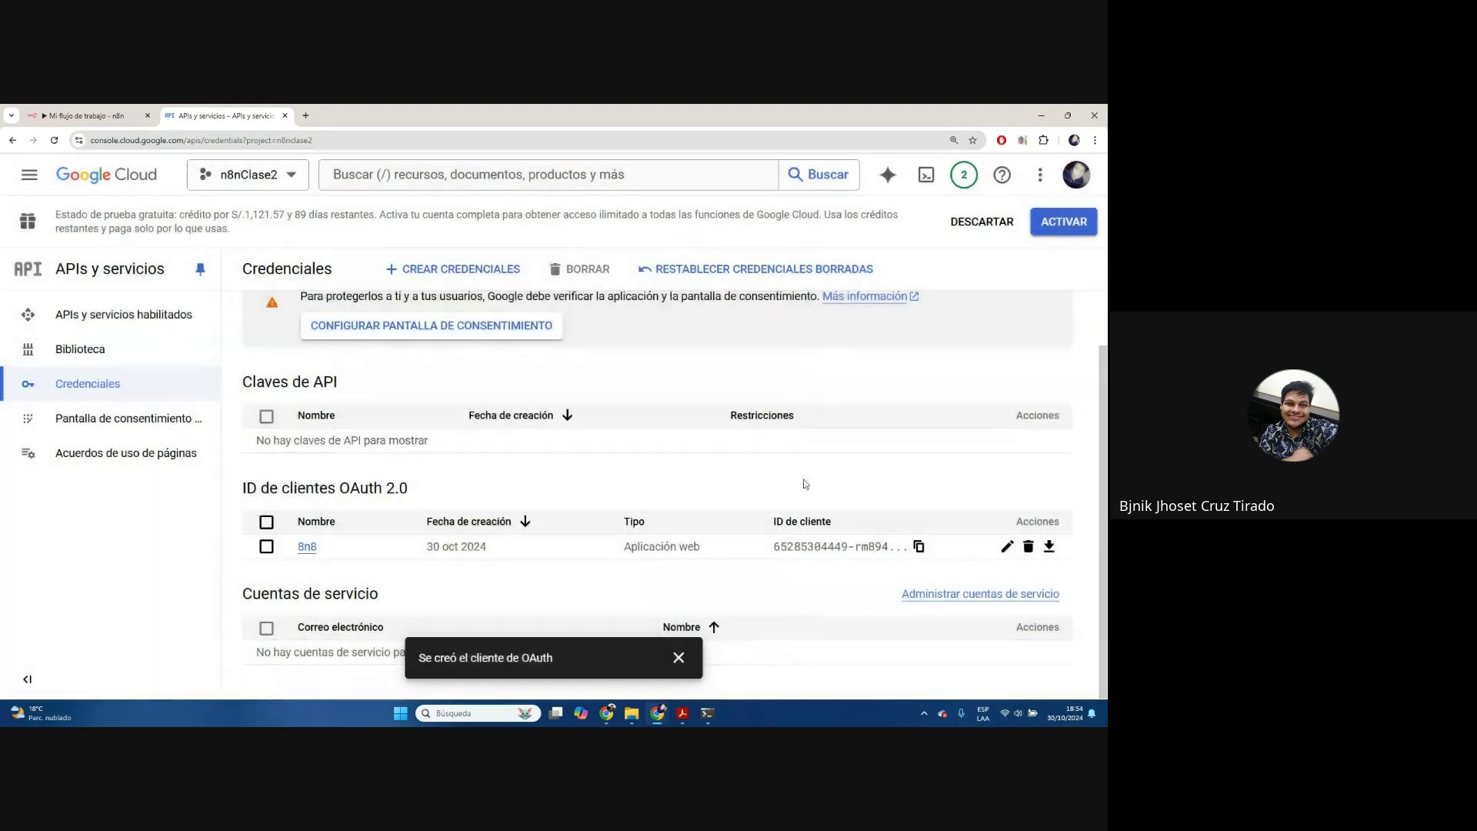
scroll(796, 477, up, 1)
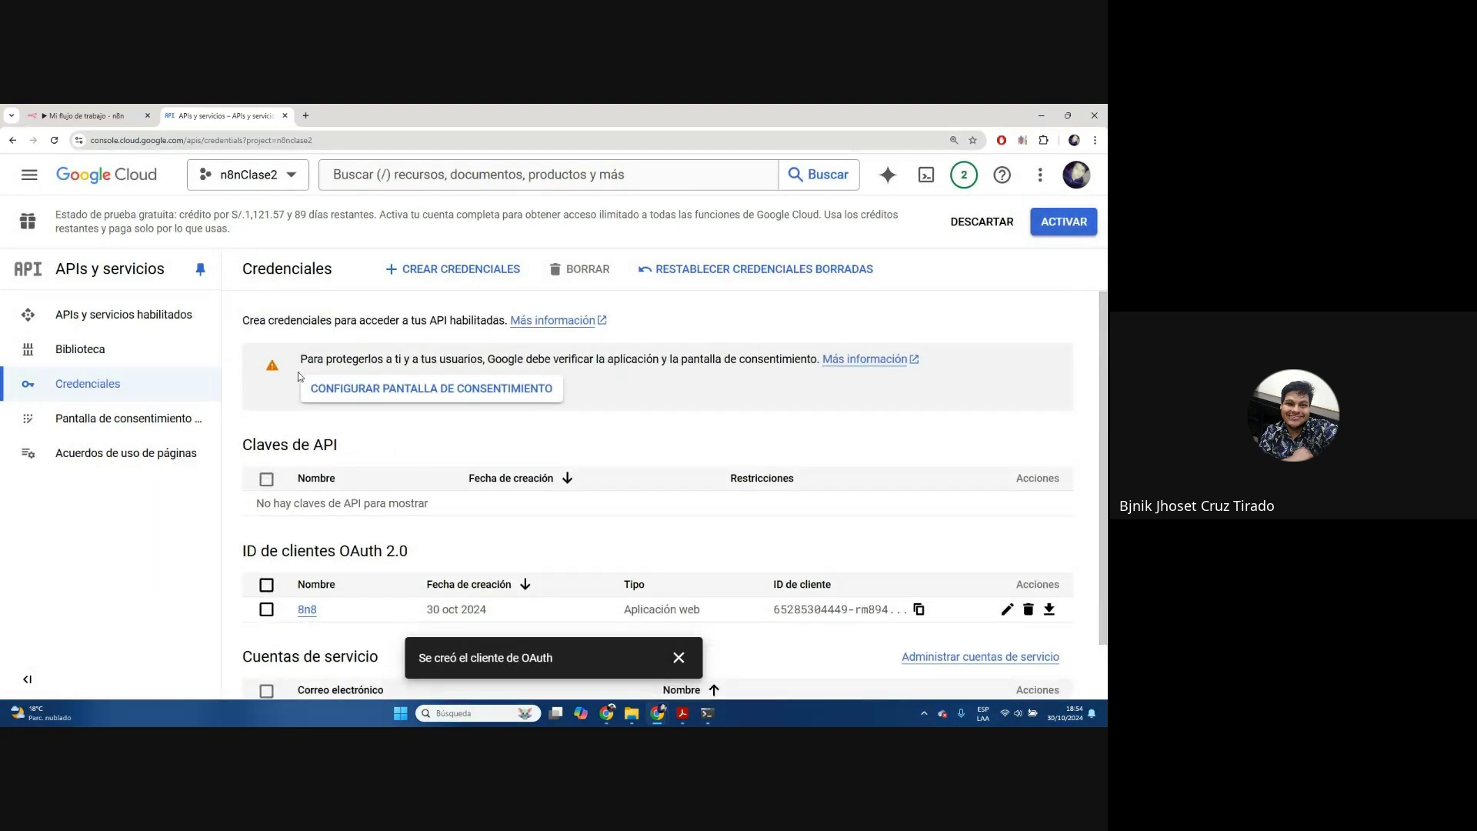
Start Preparar para la verificación for BjCruz Service, saving the app info and permissions steps
click(448, 400)
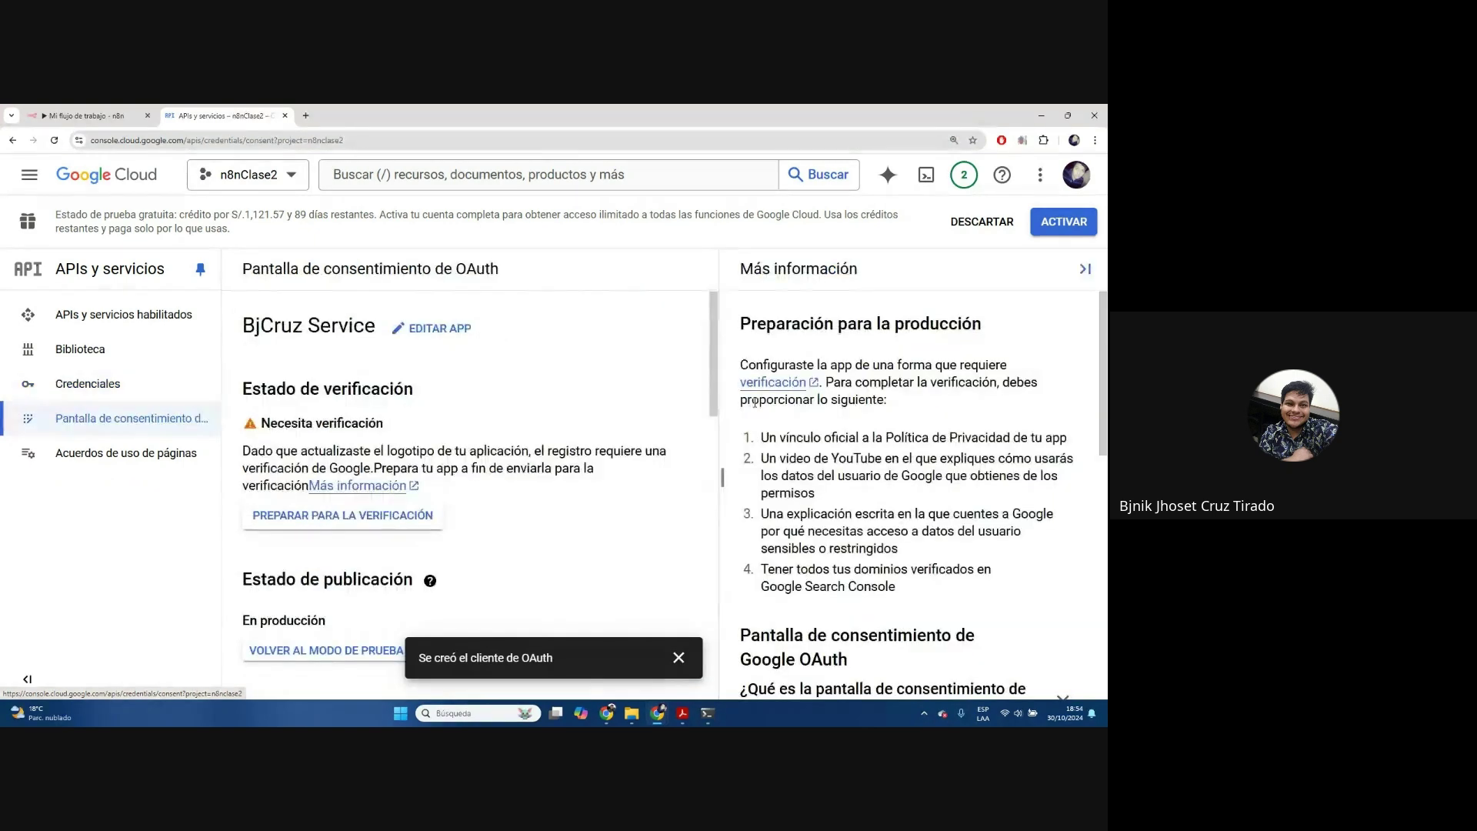
scroll(574, 419, down, 1)
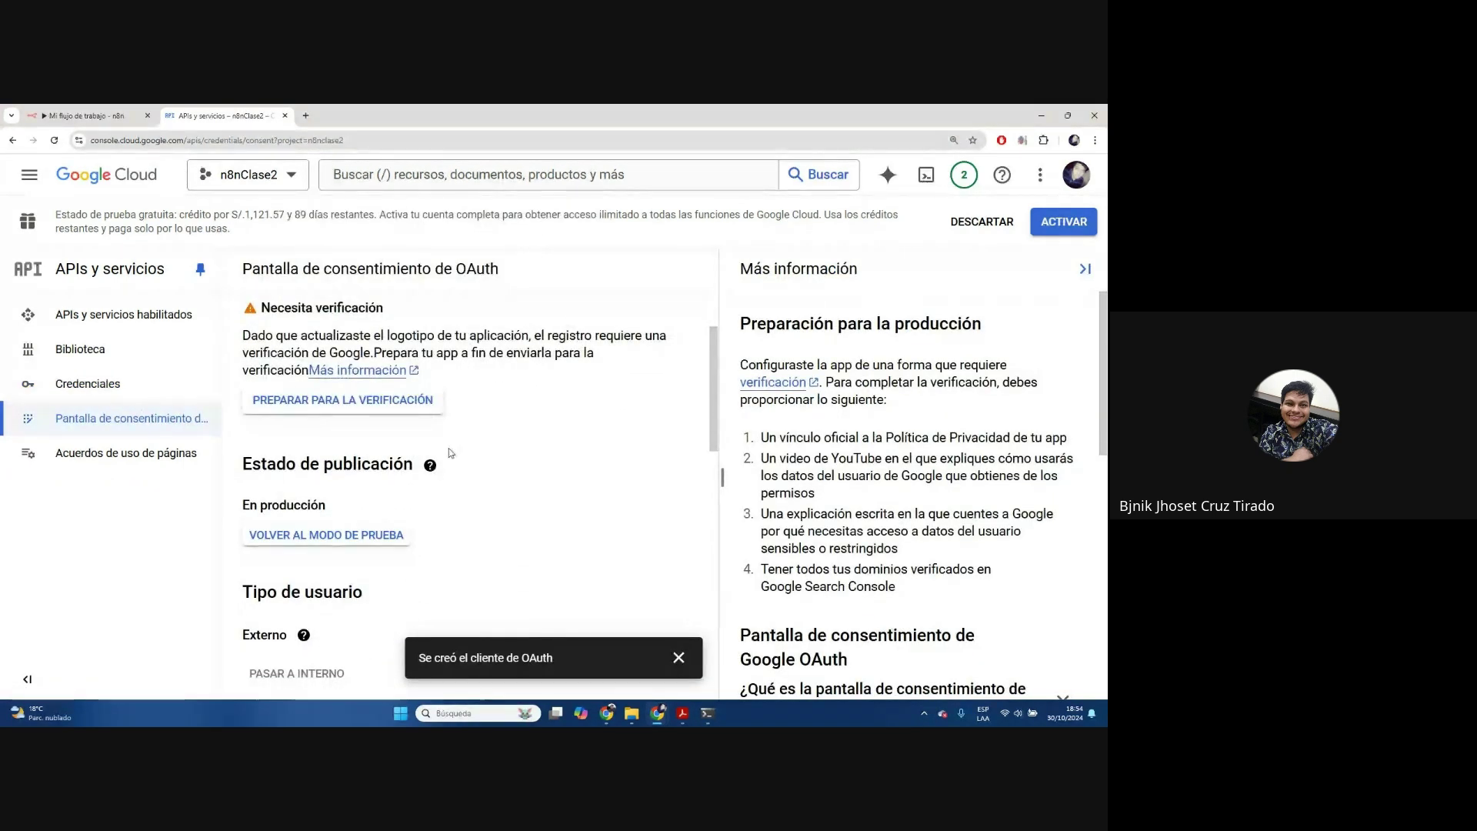
click(344, 399)
scroll(645, 414, down, 8)
scroll(645, 412, down, 6)
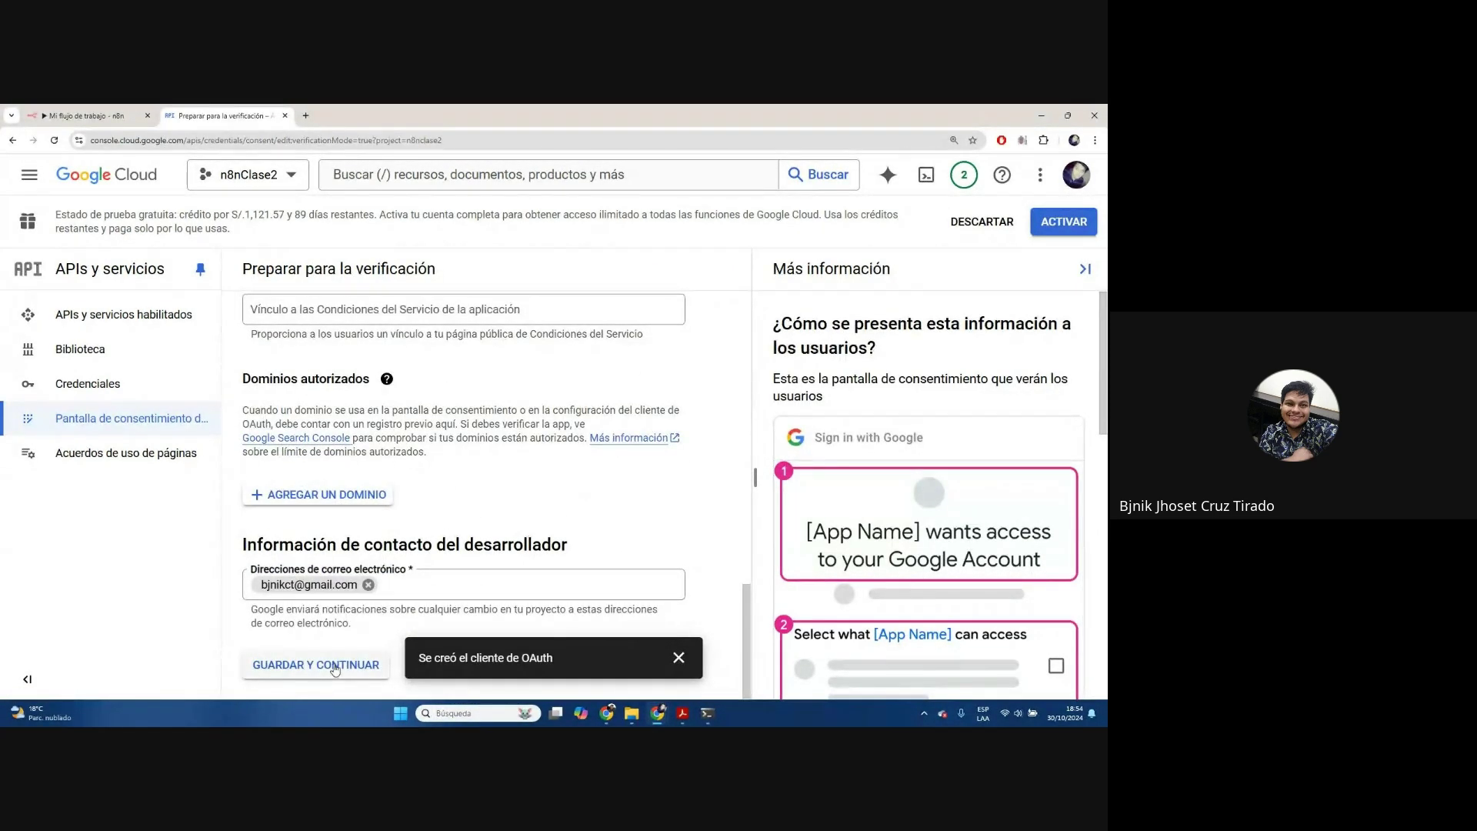
click(335, 666)
scroll(384, 524, down, 10)
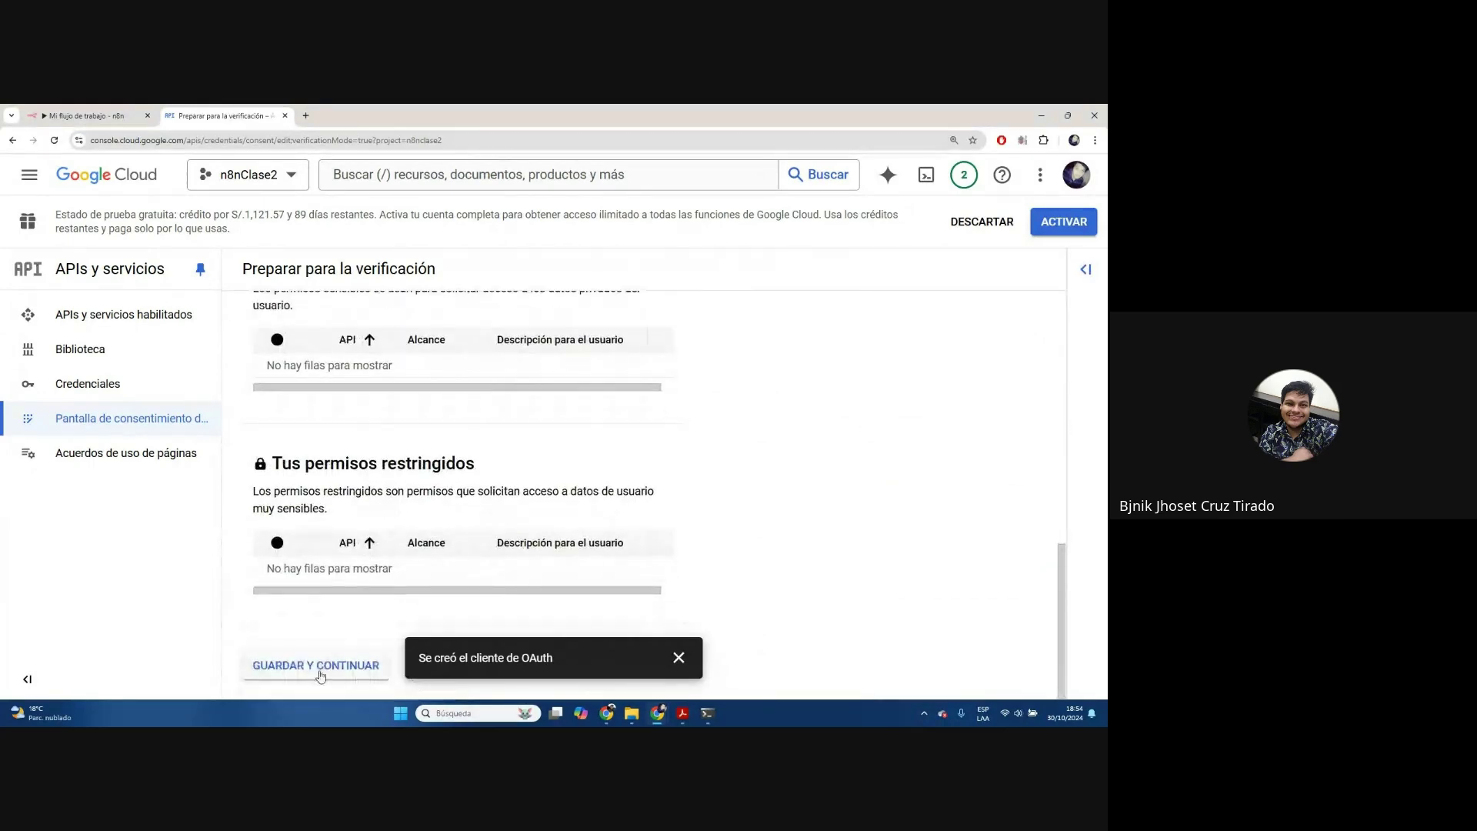
click(320, 665)
Confirm the Google API data policy and submit BjCruz Service for verification
scroll(527, 494, down, 3)
scroll(527, 494, down, 1)
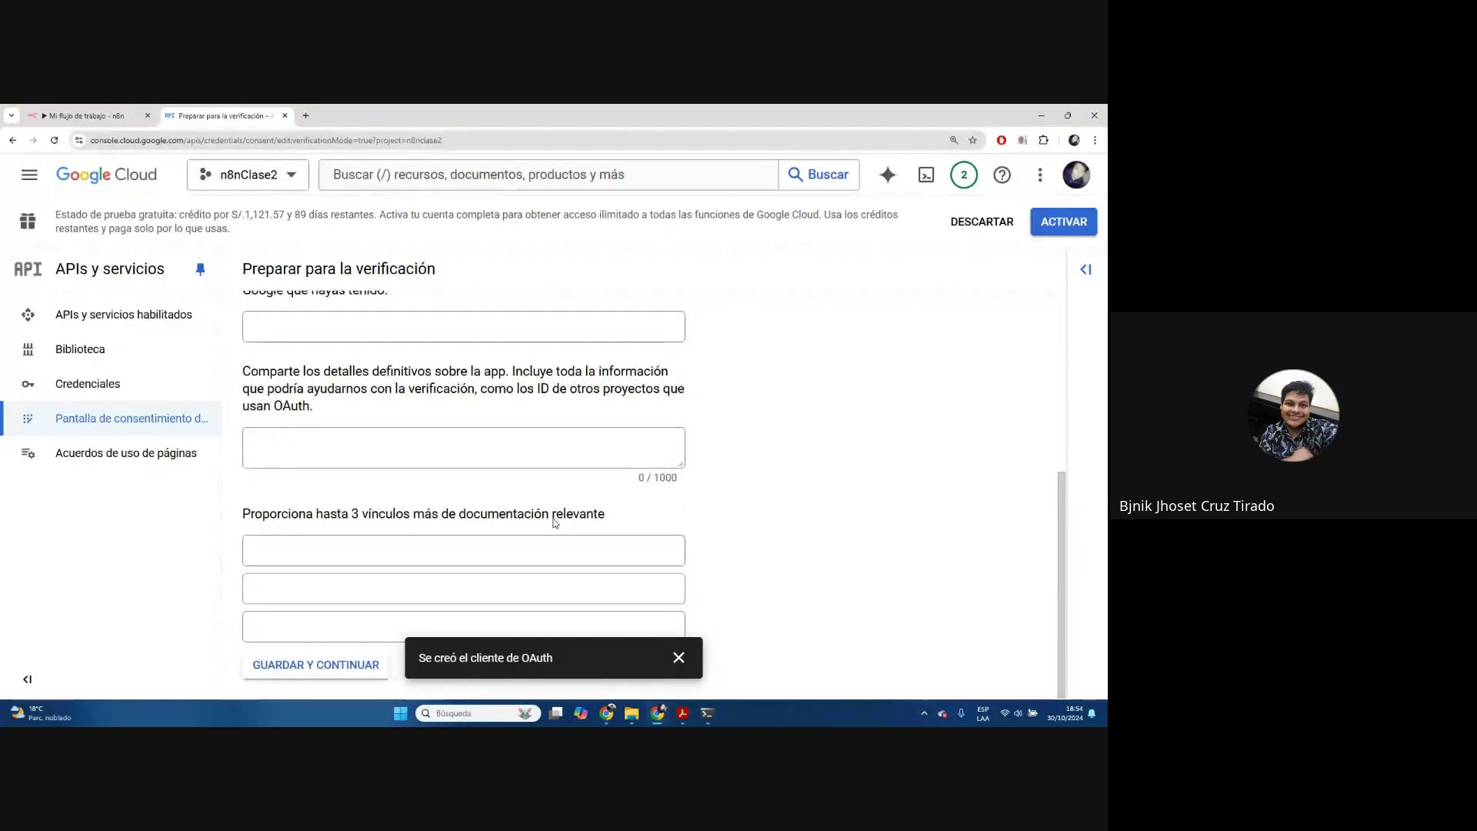
scroll(739, 624, up, 5)
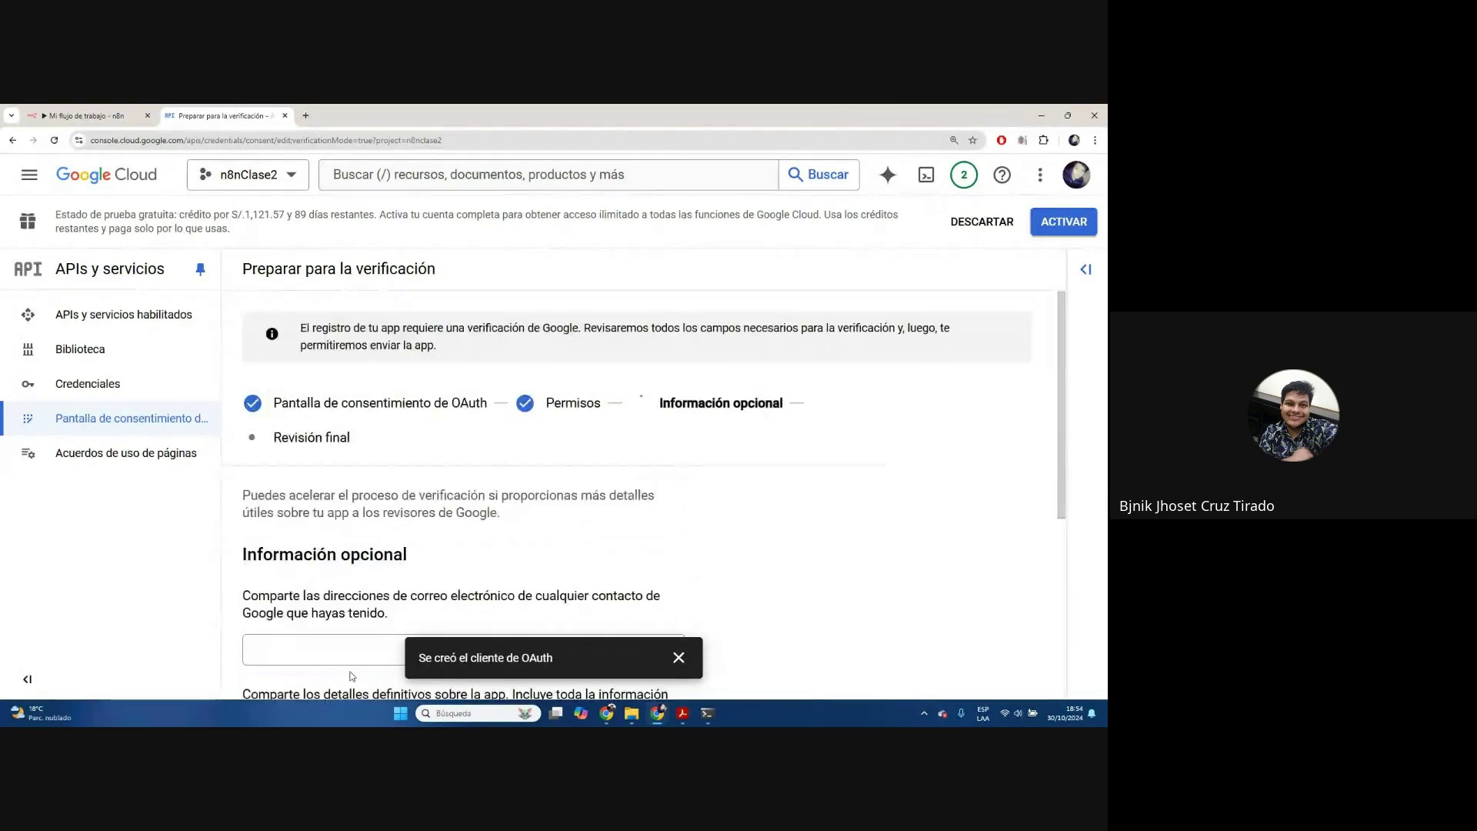
click(679, 657)
scroll(697, 535, down, 5)
scroll(697, 536, down, 5)
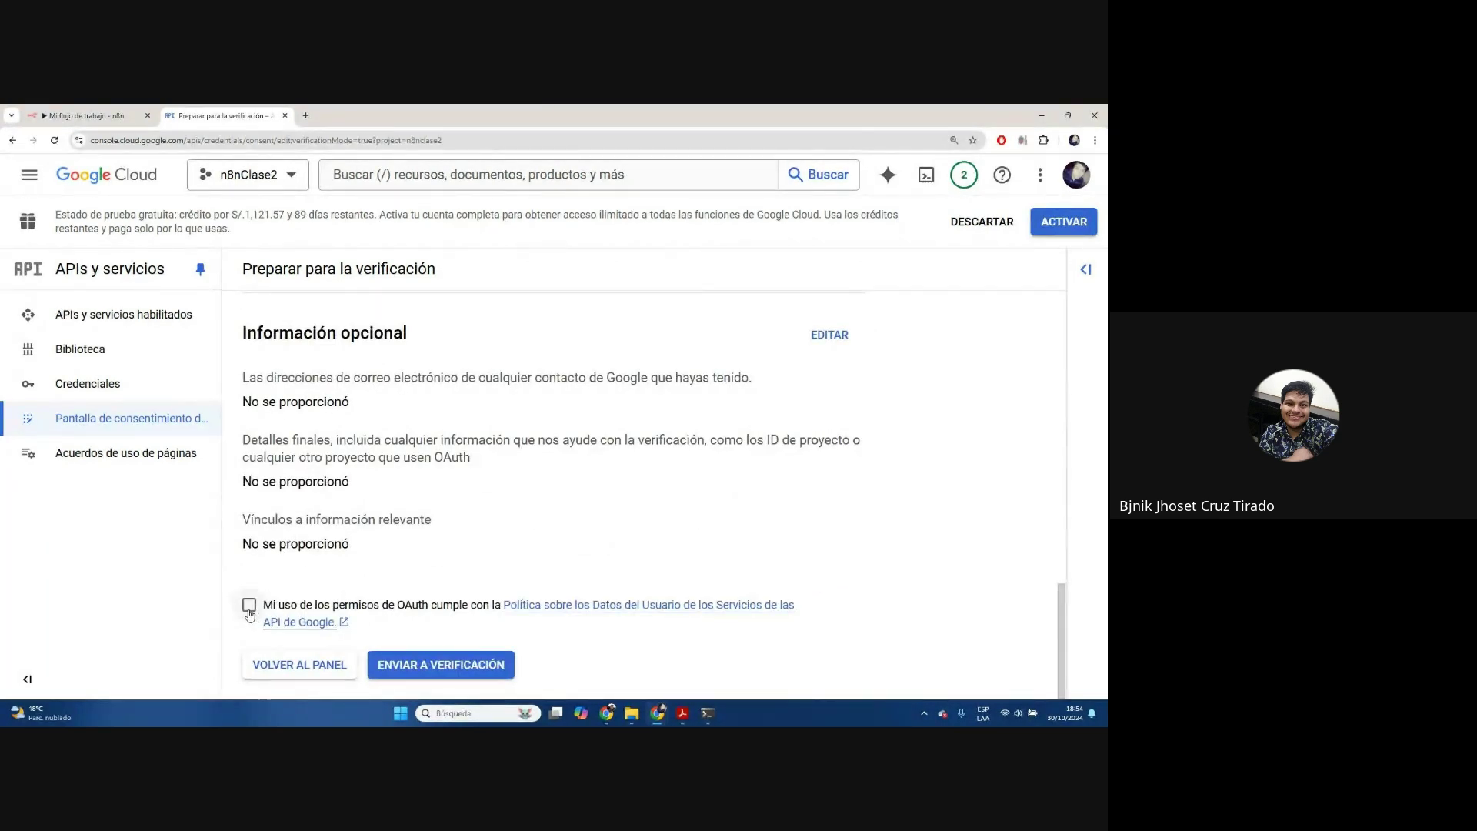
click(250, 606)
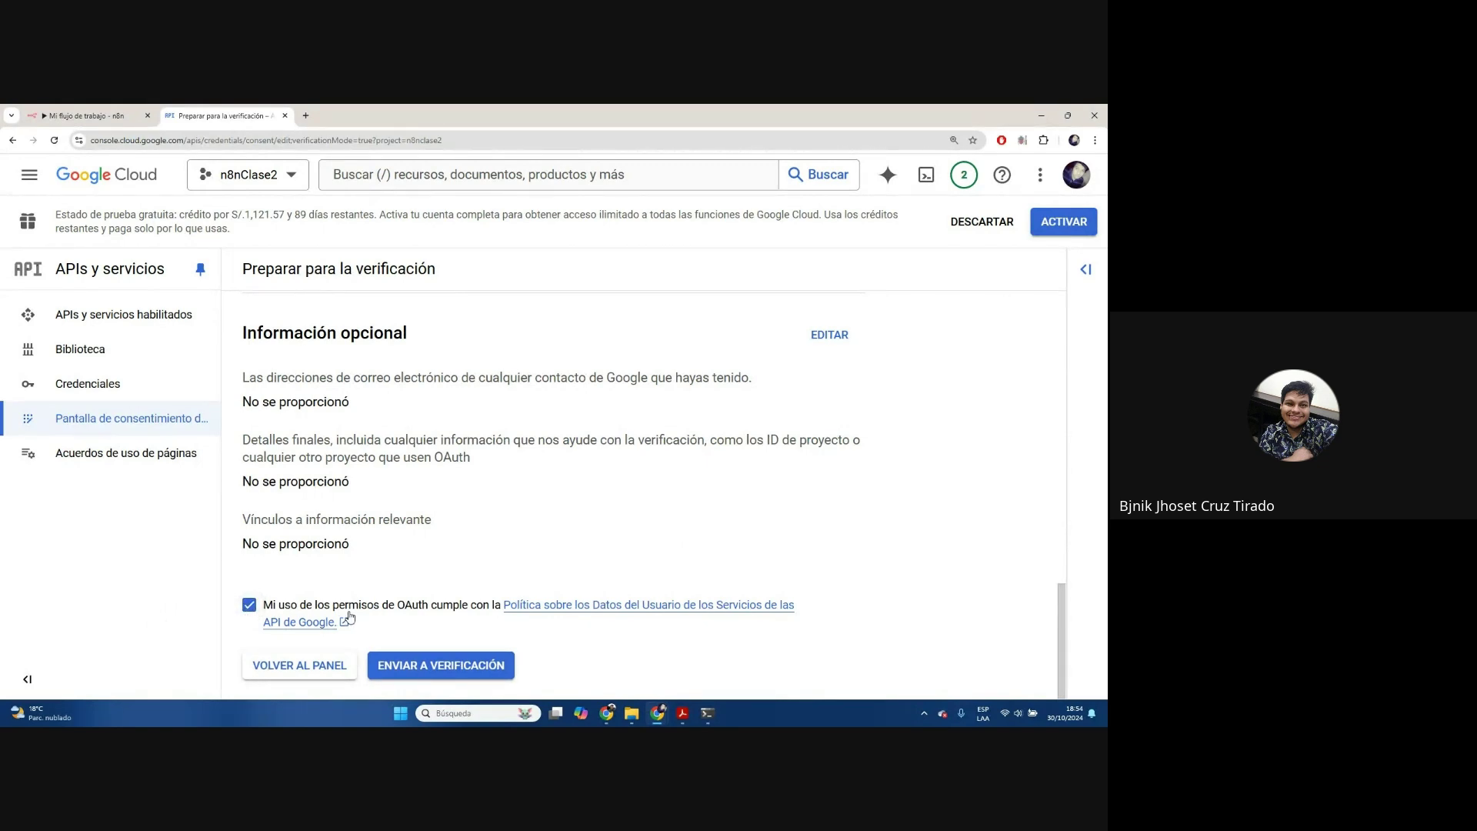
click(397, 676)
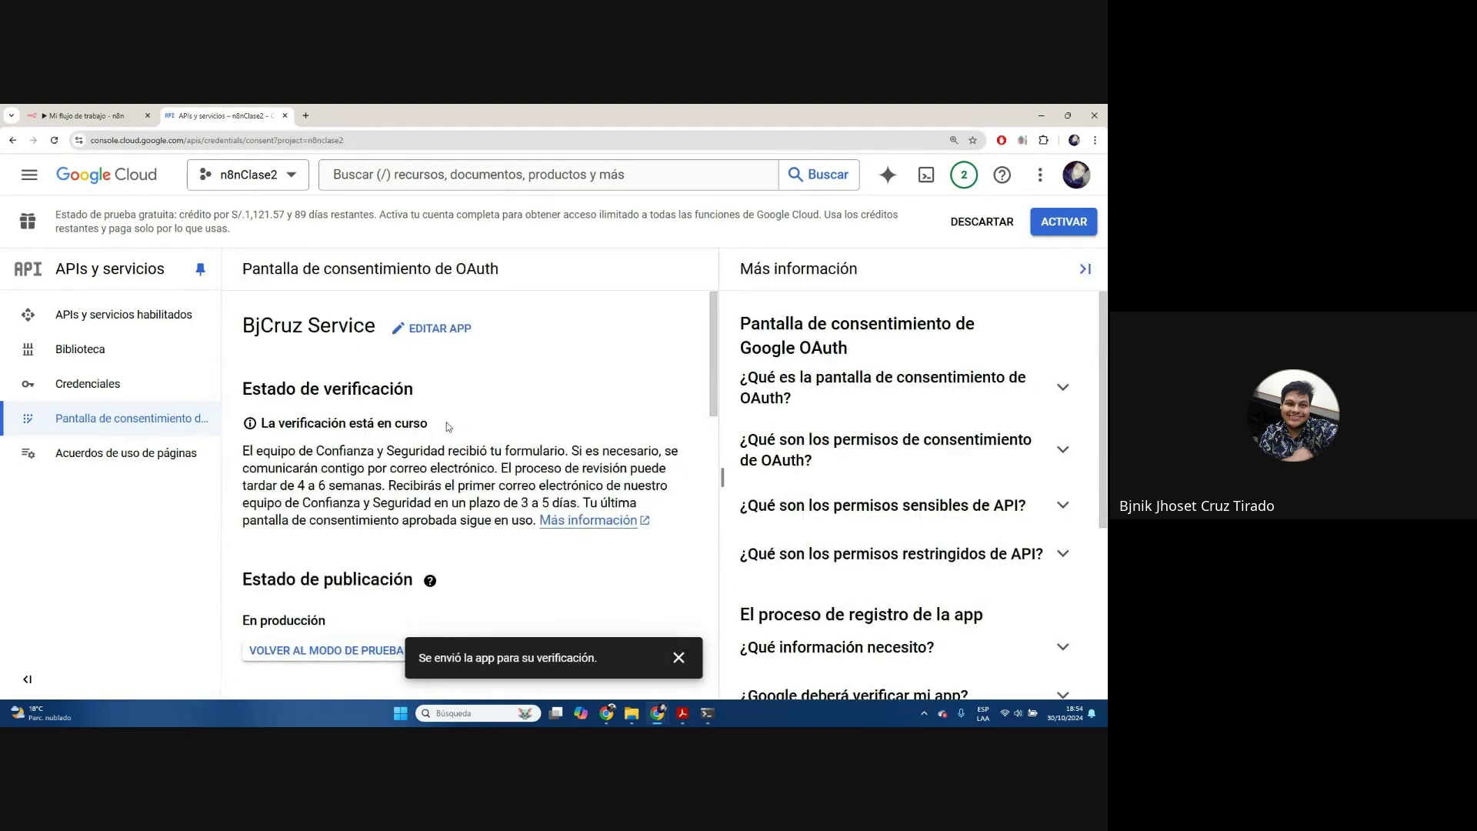
Review the verification-in-progress explanation
drag(322, 424, 494, 521)
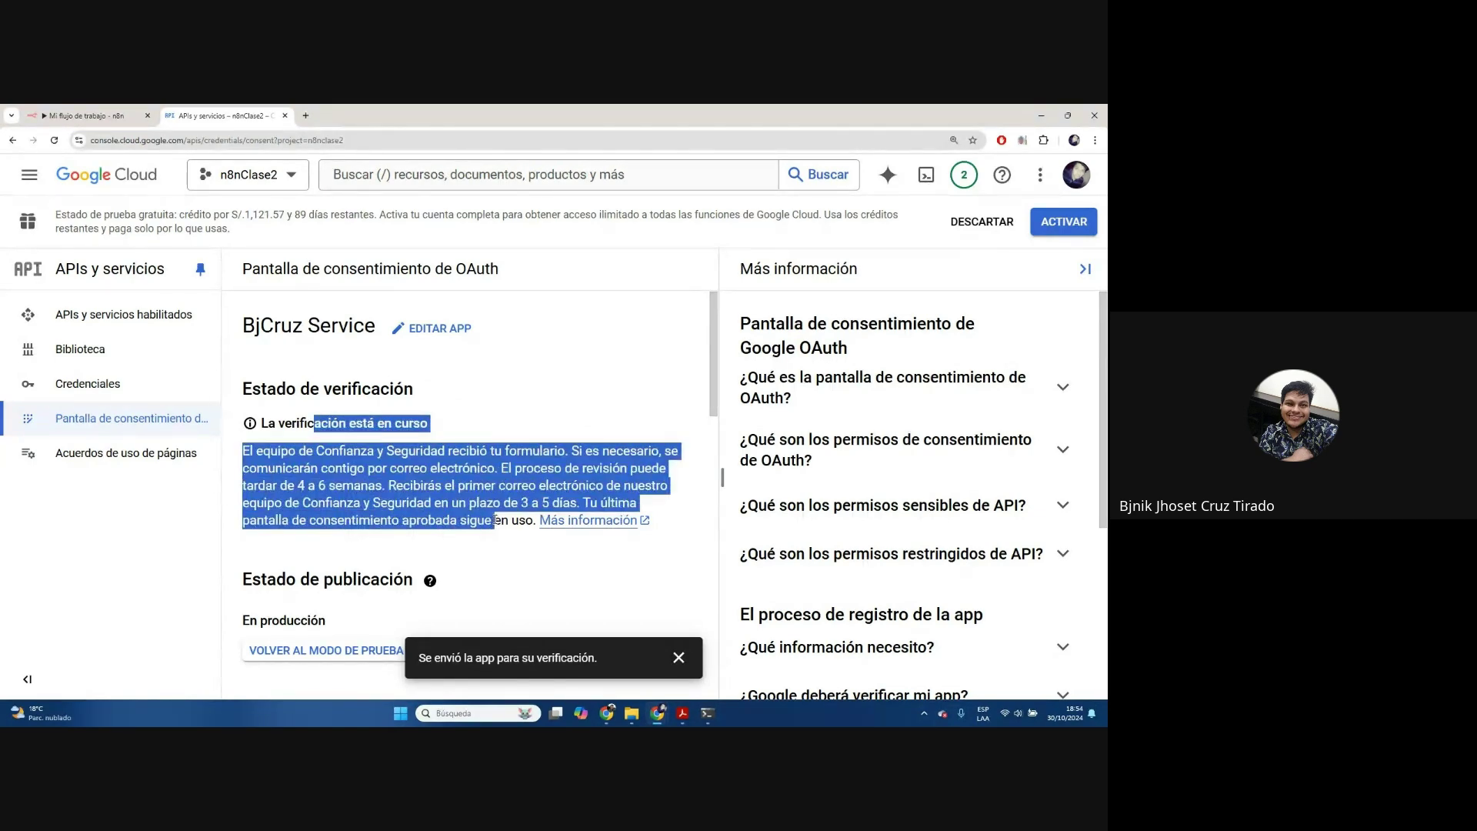
click(513, 481)
scroll(523, 473, down, 3)
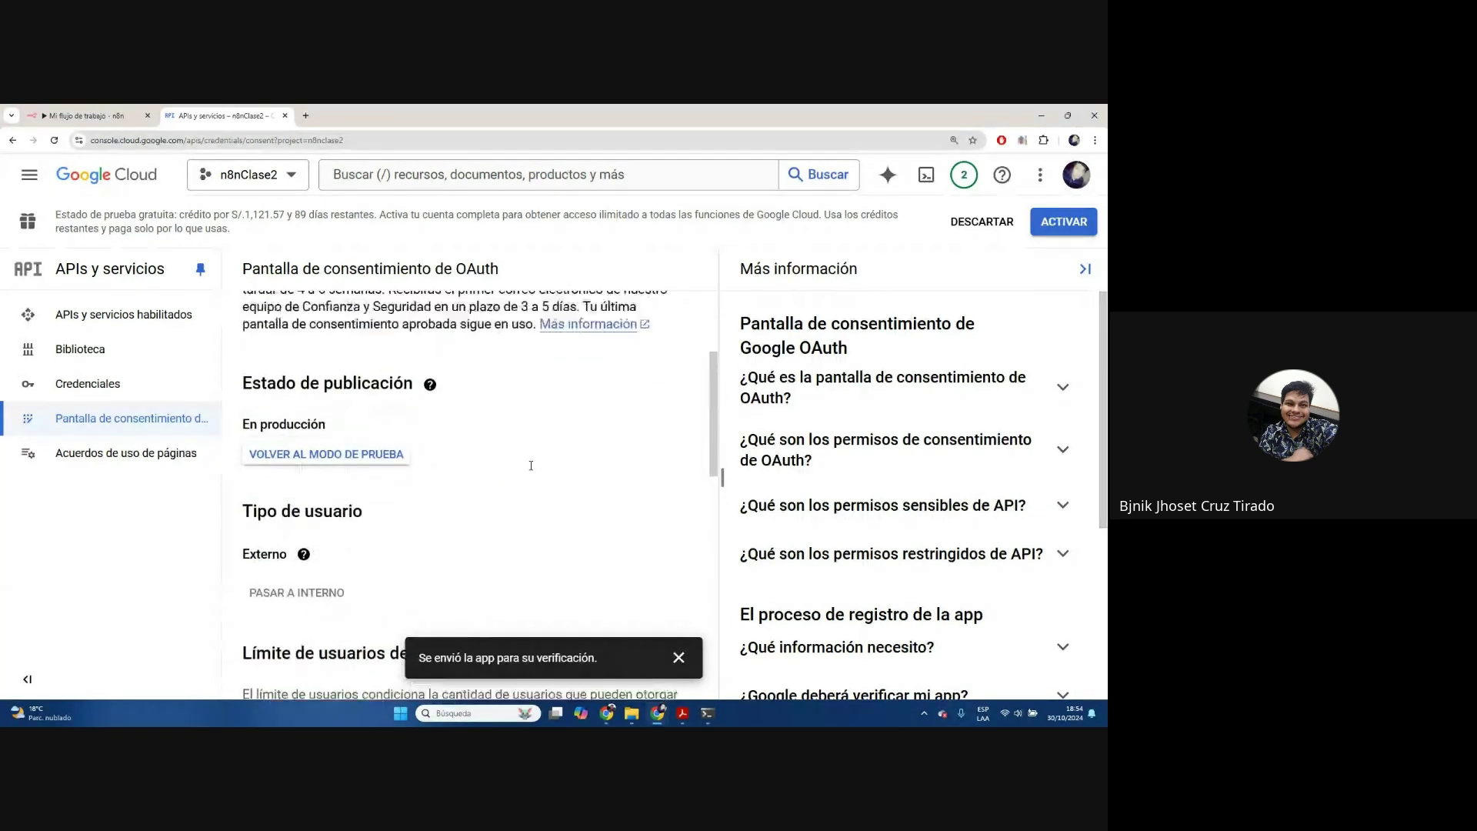
scroll(530, 470, up, 2)
scroll(531, 469, up, 2)
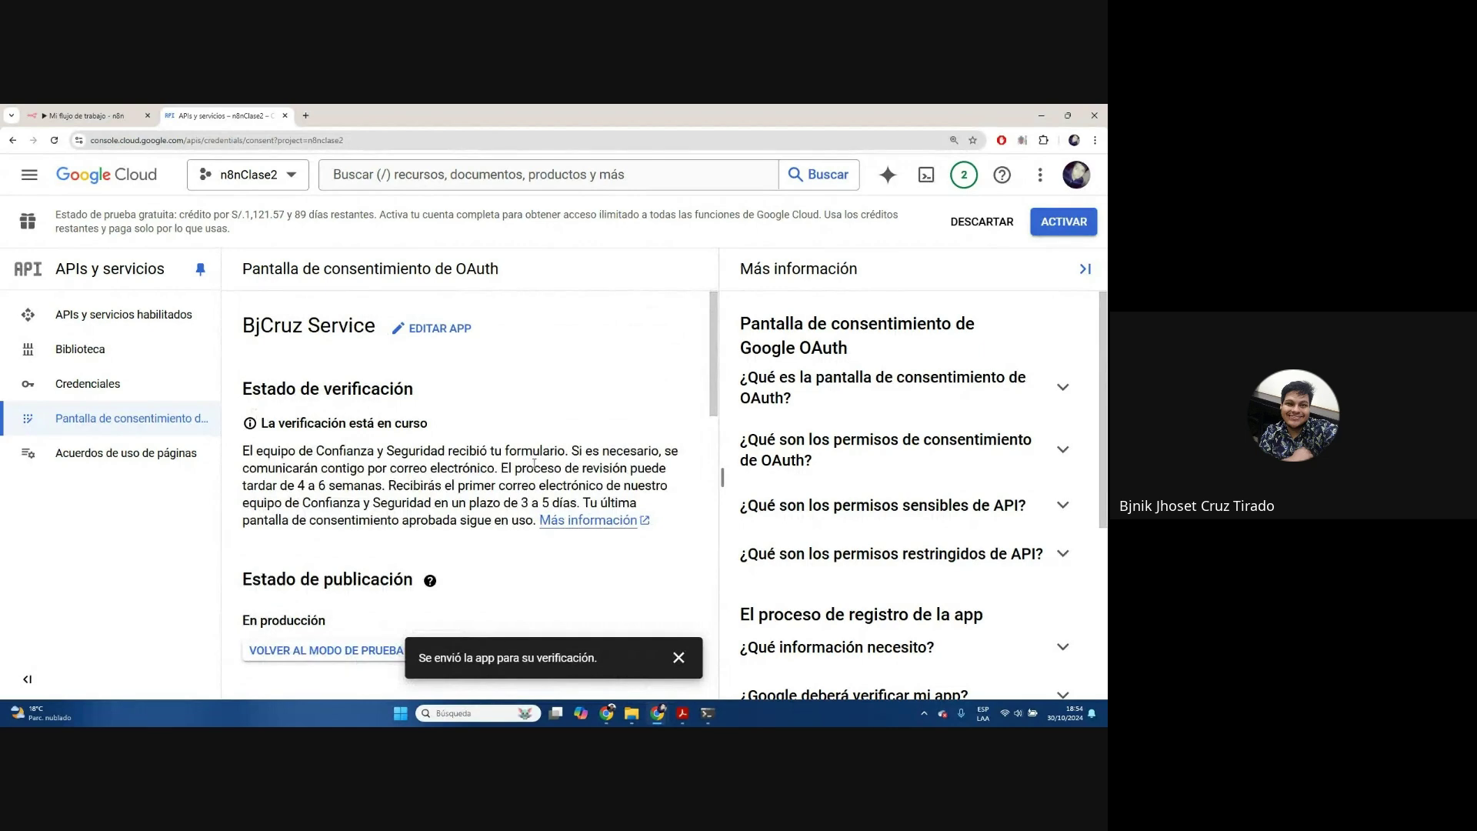
scroll(504, 442, down, 1)
scroll(508, 441, up, 2)
click(123, 116)
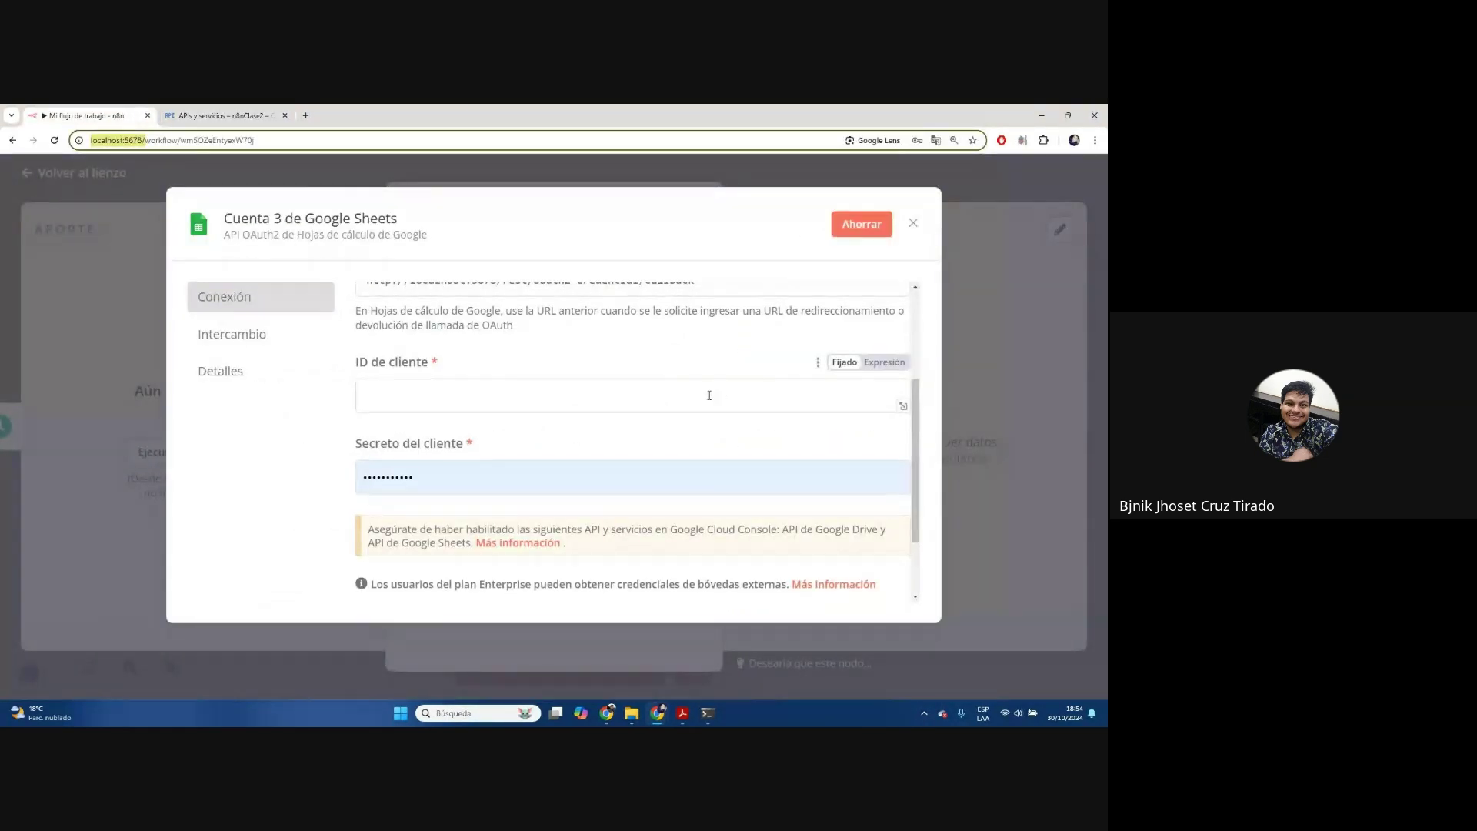
scroll(709, 392, up, 3)
key(ctrl+Tab)
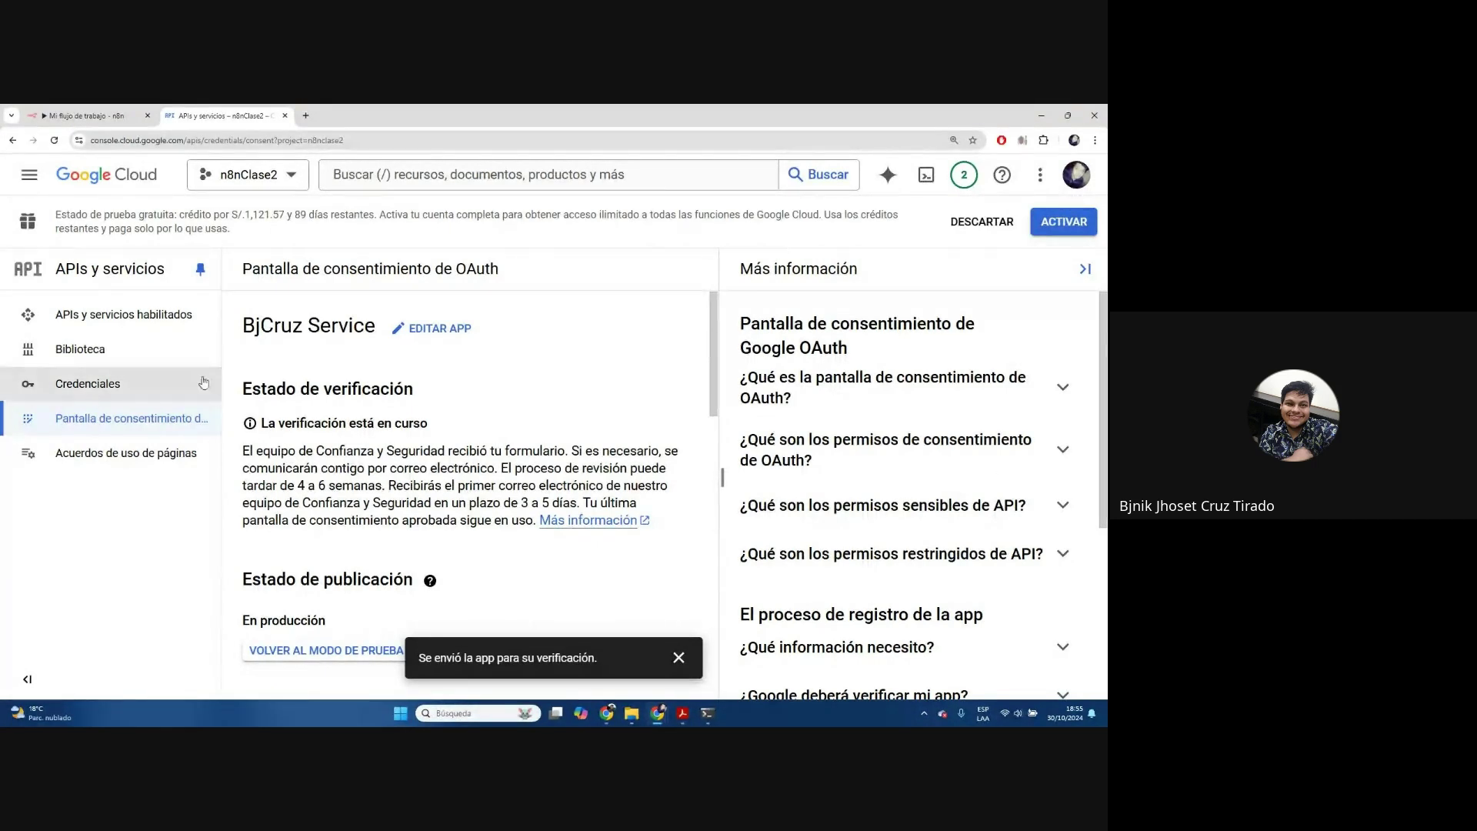
click(100, 393)
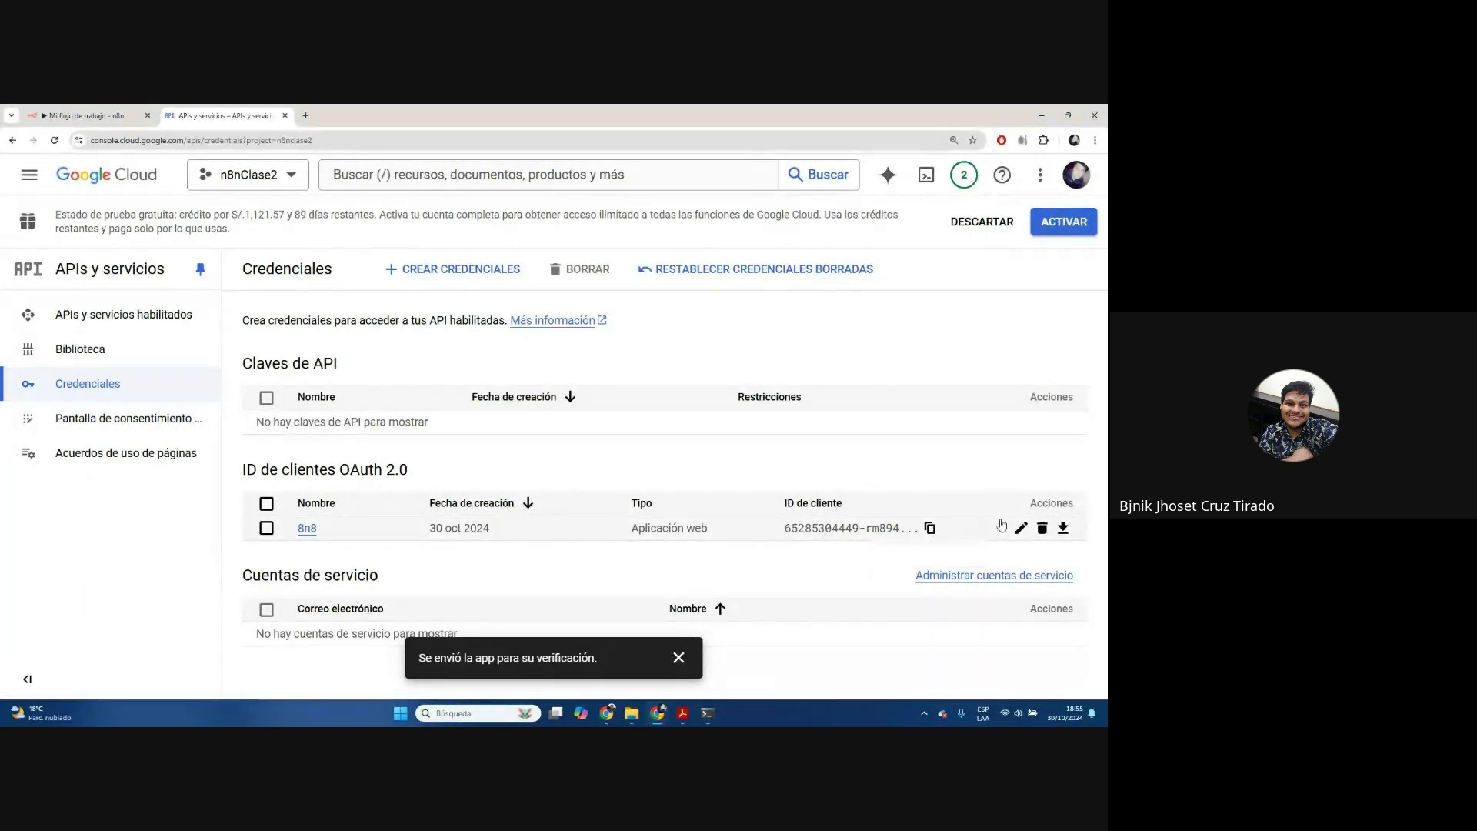
Copy the 8n8 client's ID from its details and return to the n8n credential dialog
click(1063, 527)
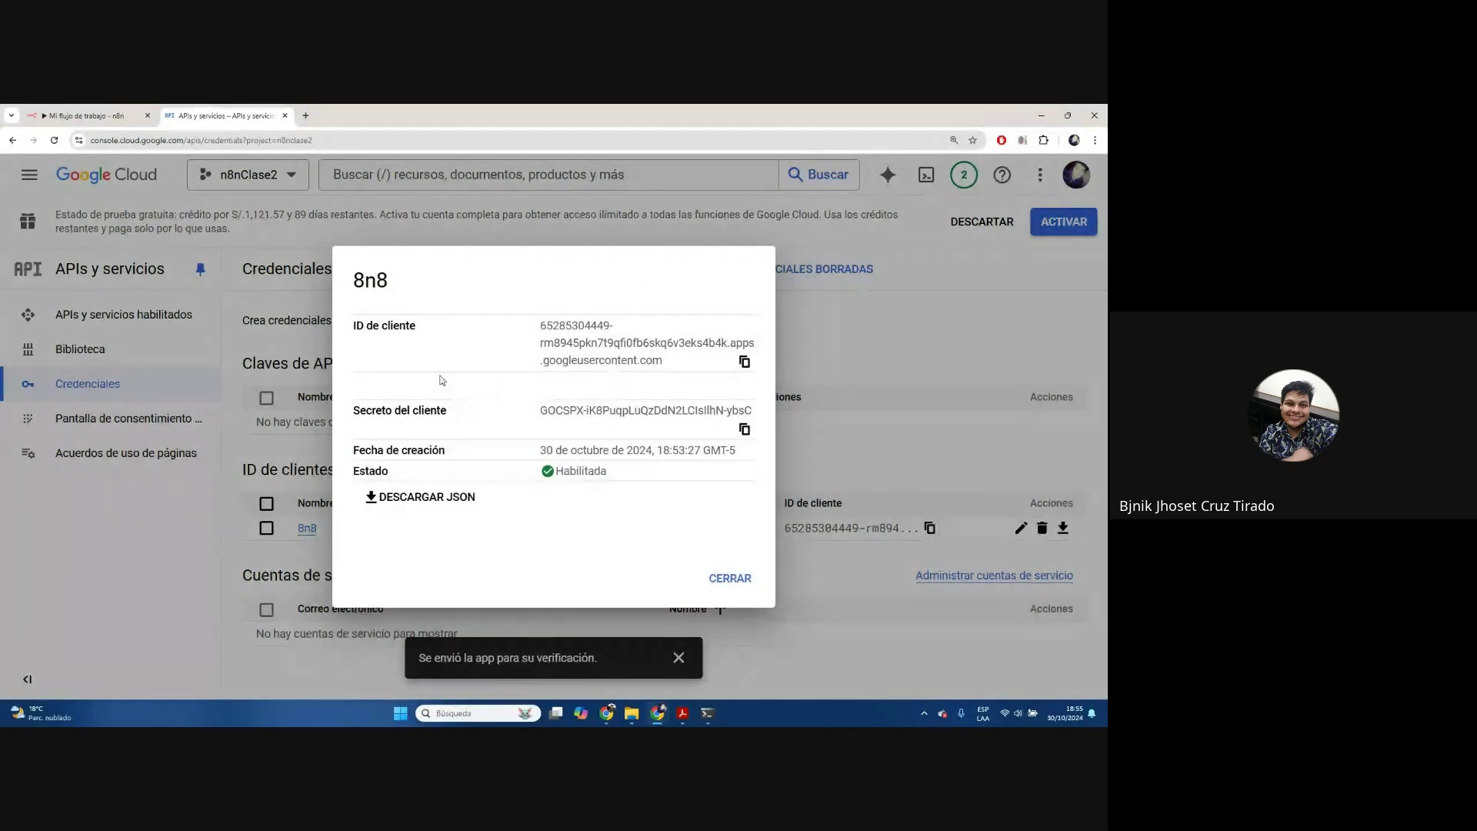
click(744, 361)
click(744, 361)
click(142, 114)
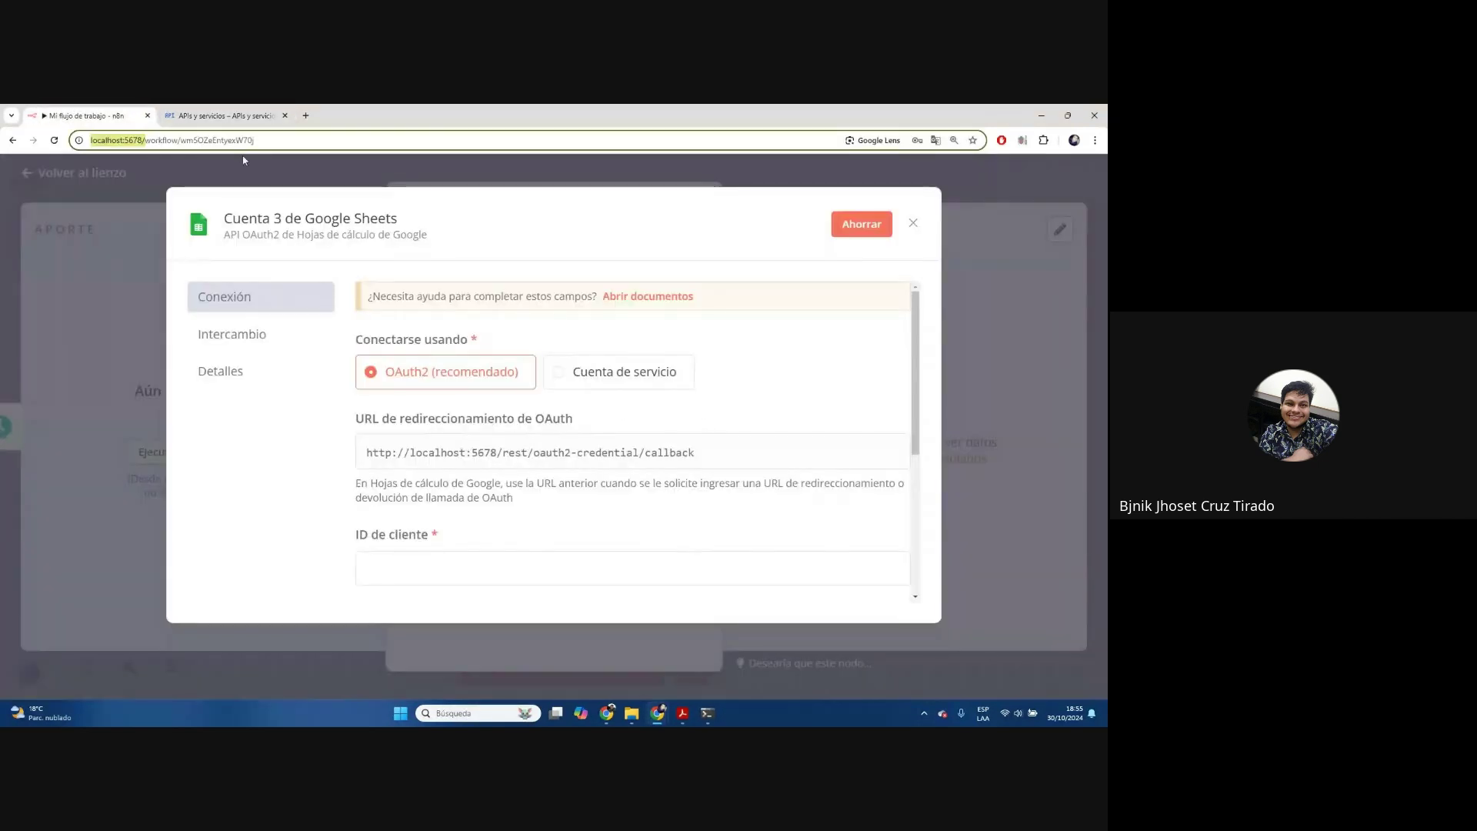
Paste the 8n8 client ID into n8n's client ID field
scroll(461, 493, down, 1)
click(460, 495)
key(ctrl+v)
key(ctrl+minus)
Copy the 8n8 client secret and paste it over n8n's existing secret value
click(246, 111)
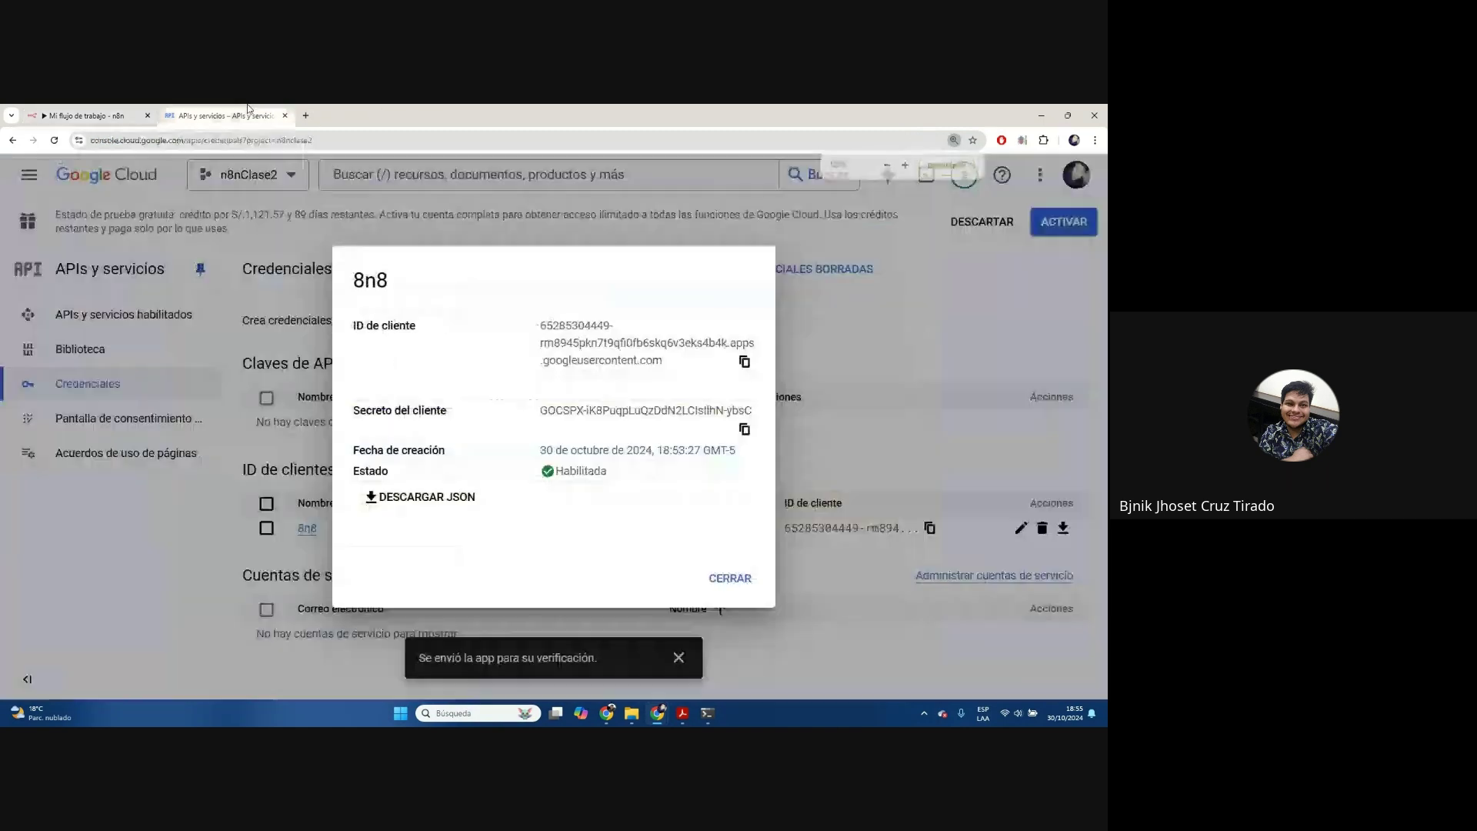
click(742, 429)
click(98, 114)
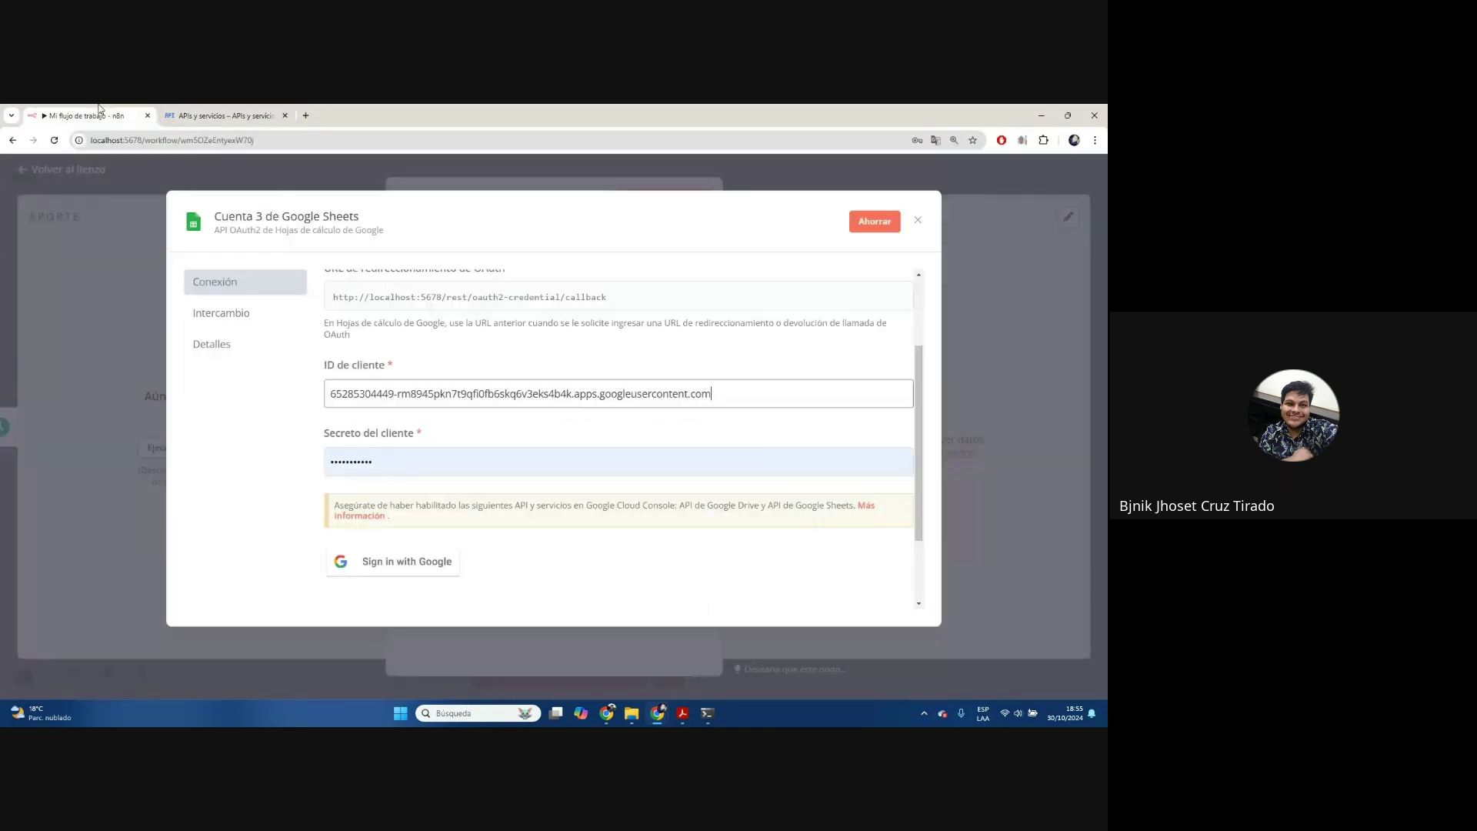
click(461, 462)
key(ctrl+a)
key(ctrl+v)
click(508, 431)
scroll(630, 385, up, 2)
scroll(629, 387, down, 1)
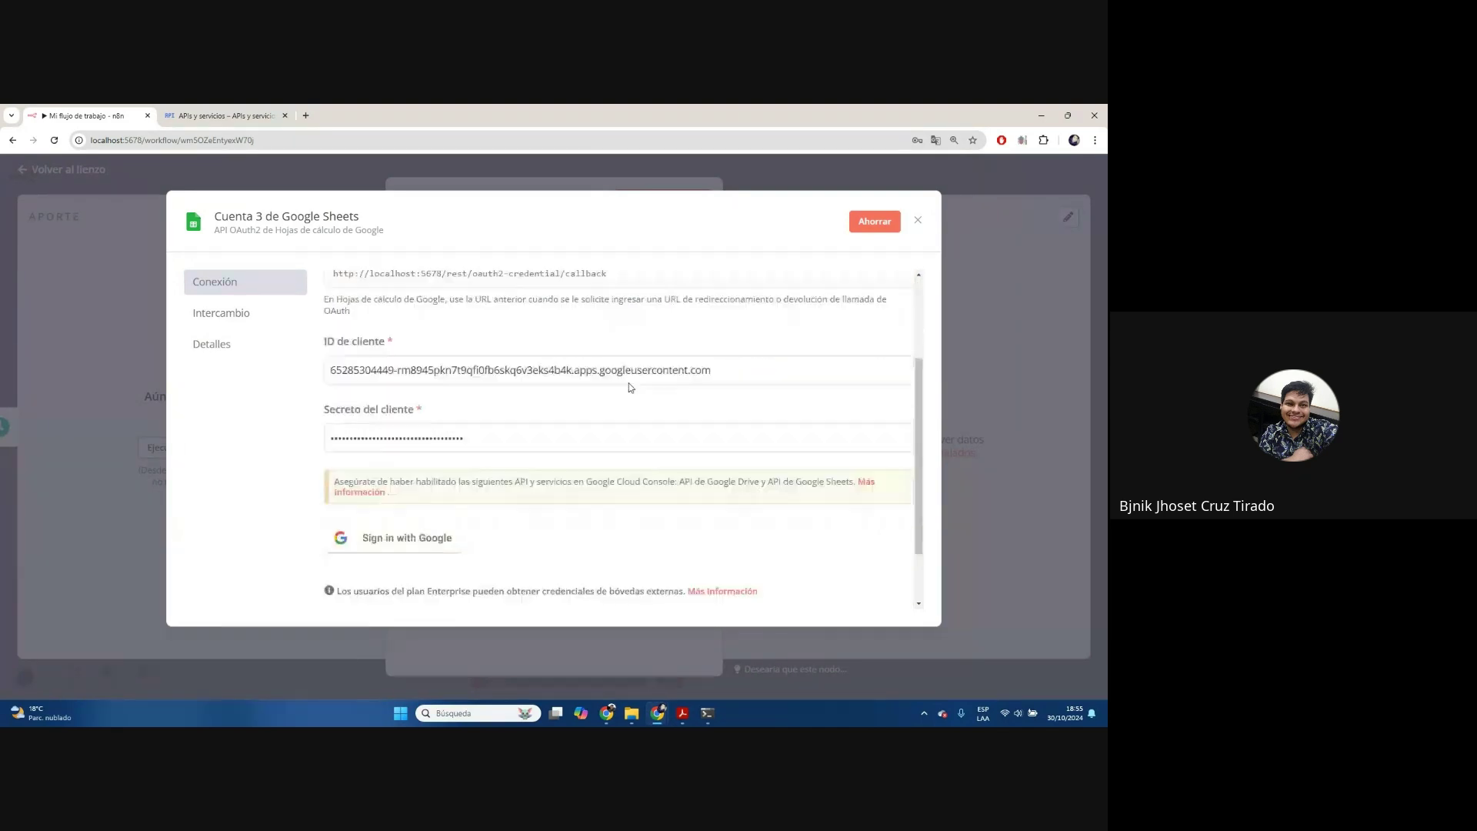
scroll(631, 387, down, 2)
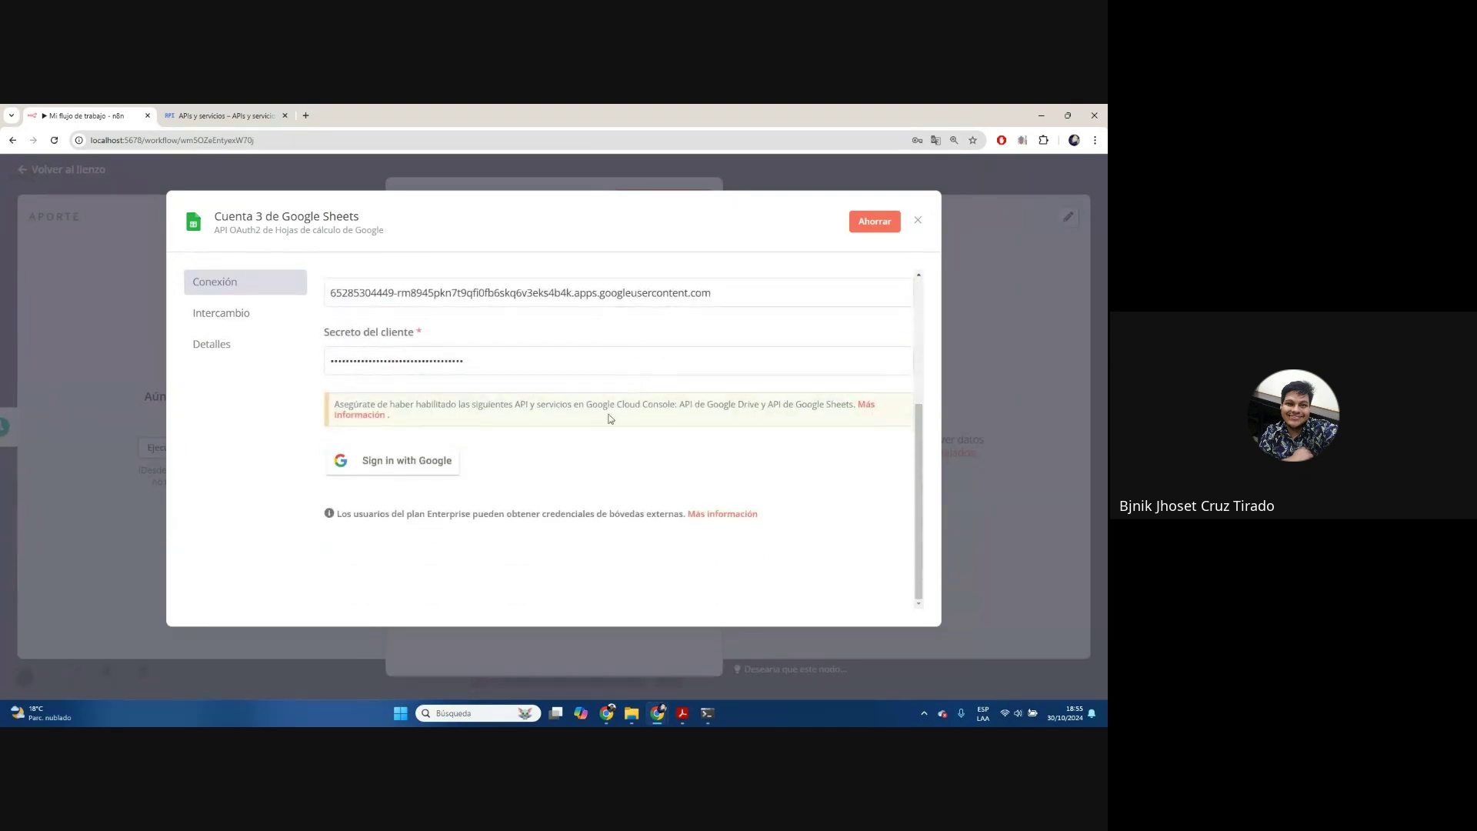
Try Sign in with Google, close the redirect_uri_mismatch error, and close the 8n8 details
click(428, 468)
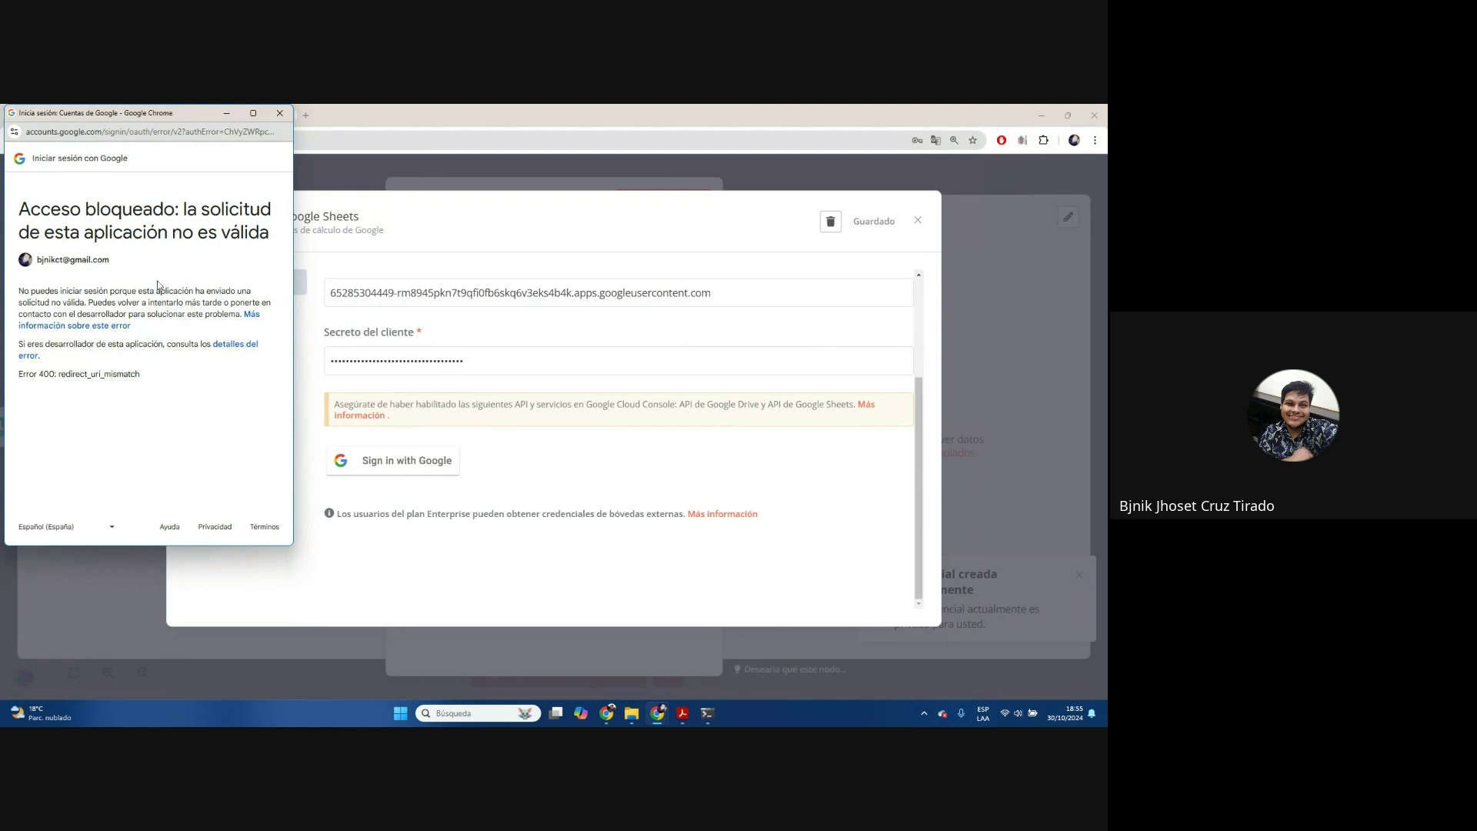
click(280, 115)
scroll(660, 467, up, 3)
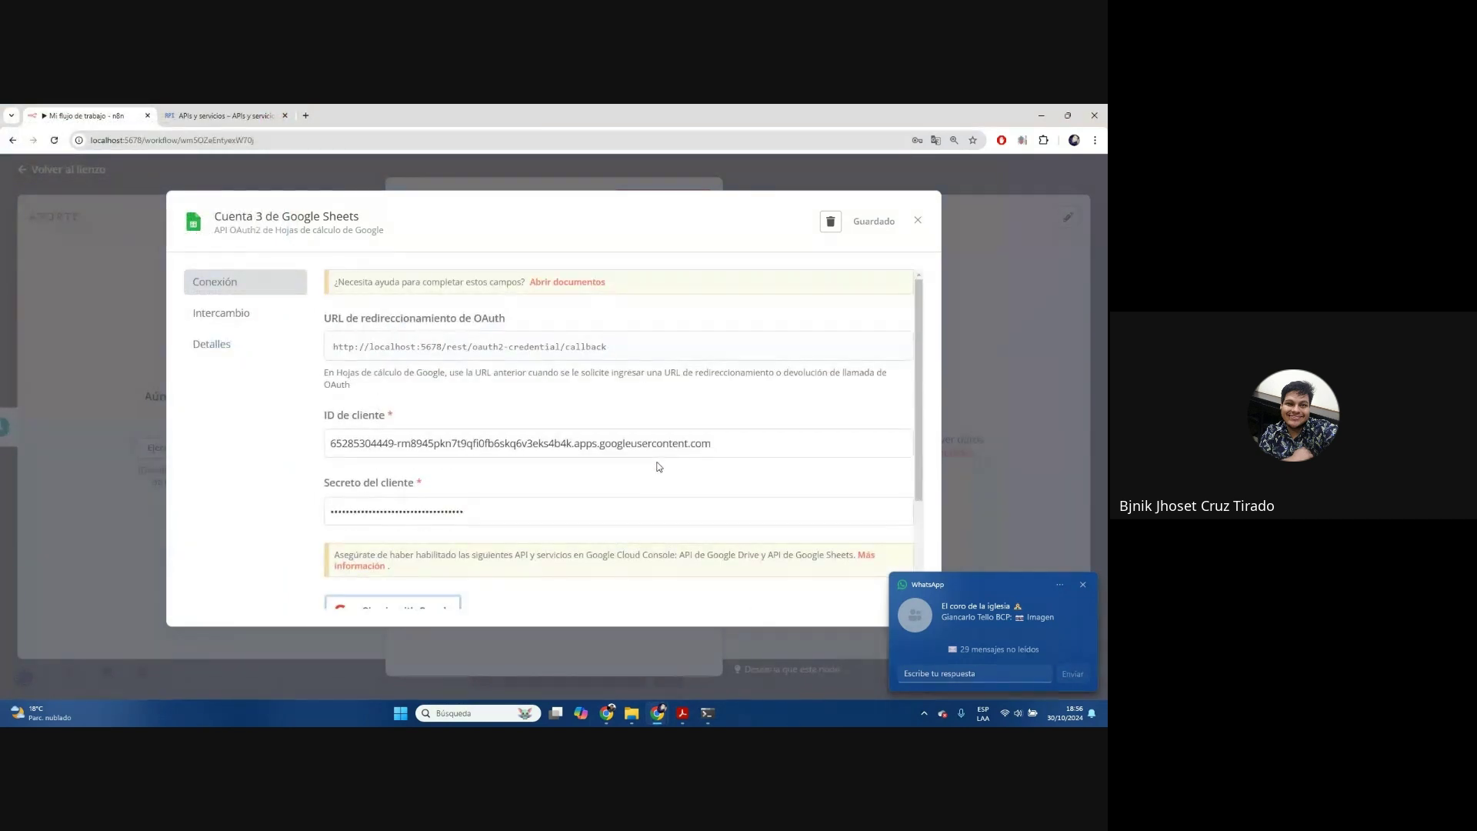
click(1083, 587)
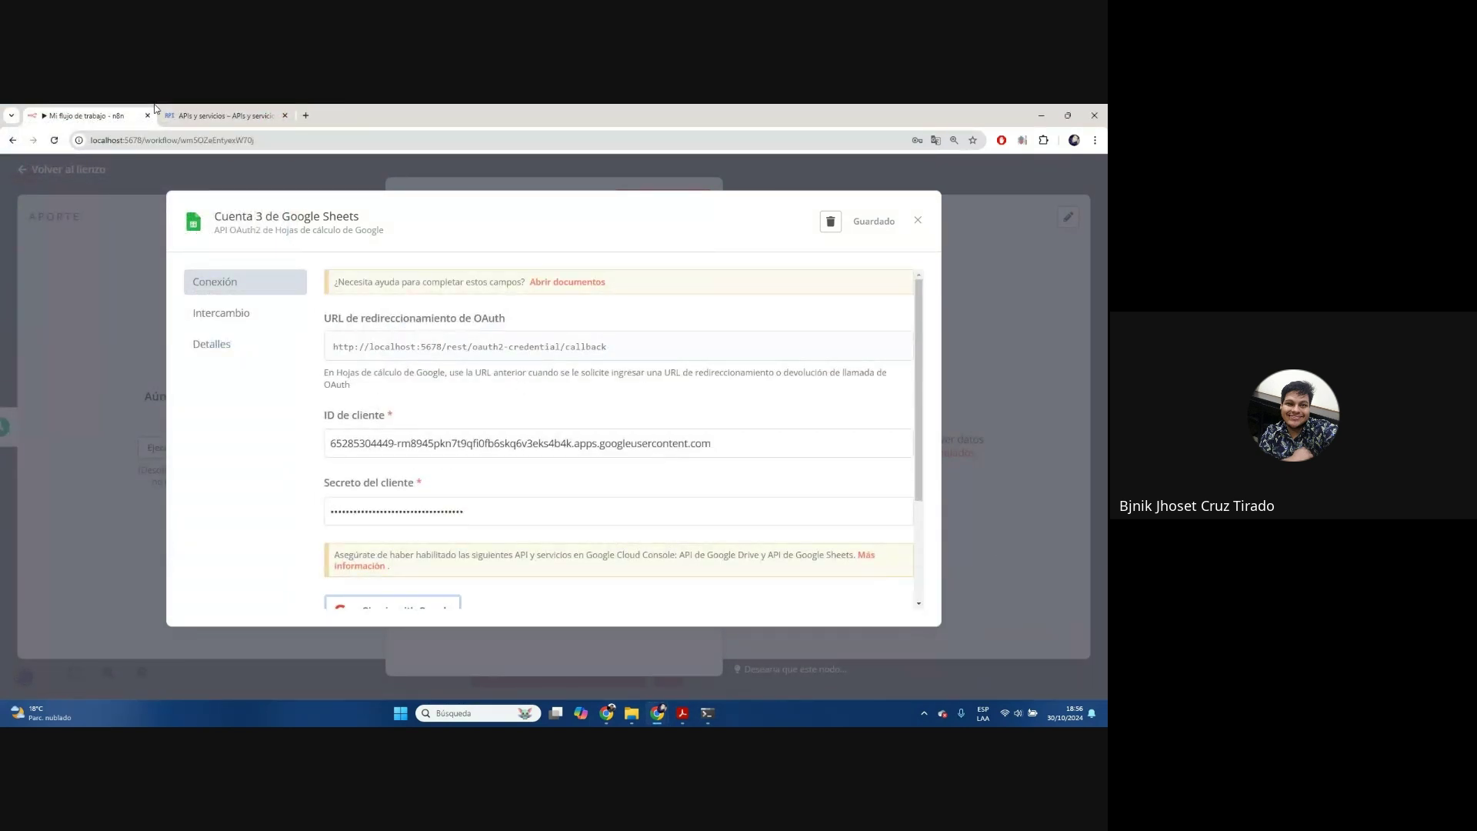
click(244, 117)
click(729, 577)
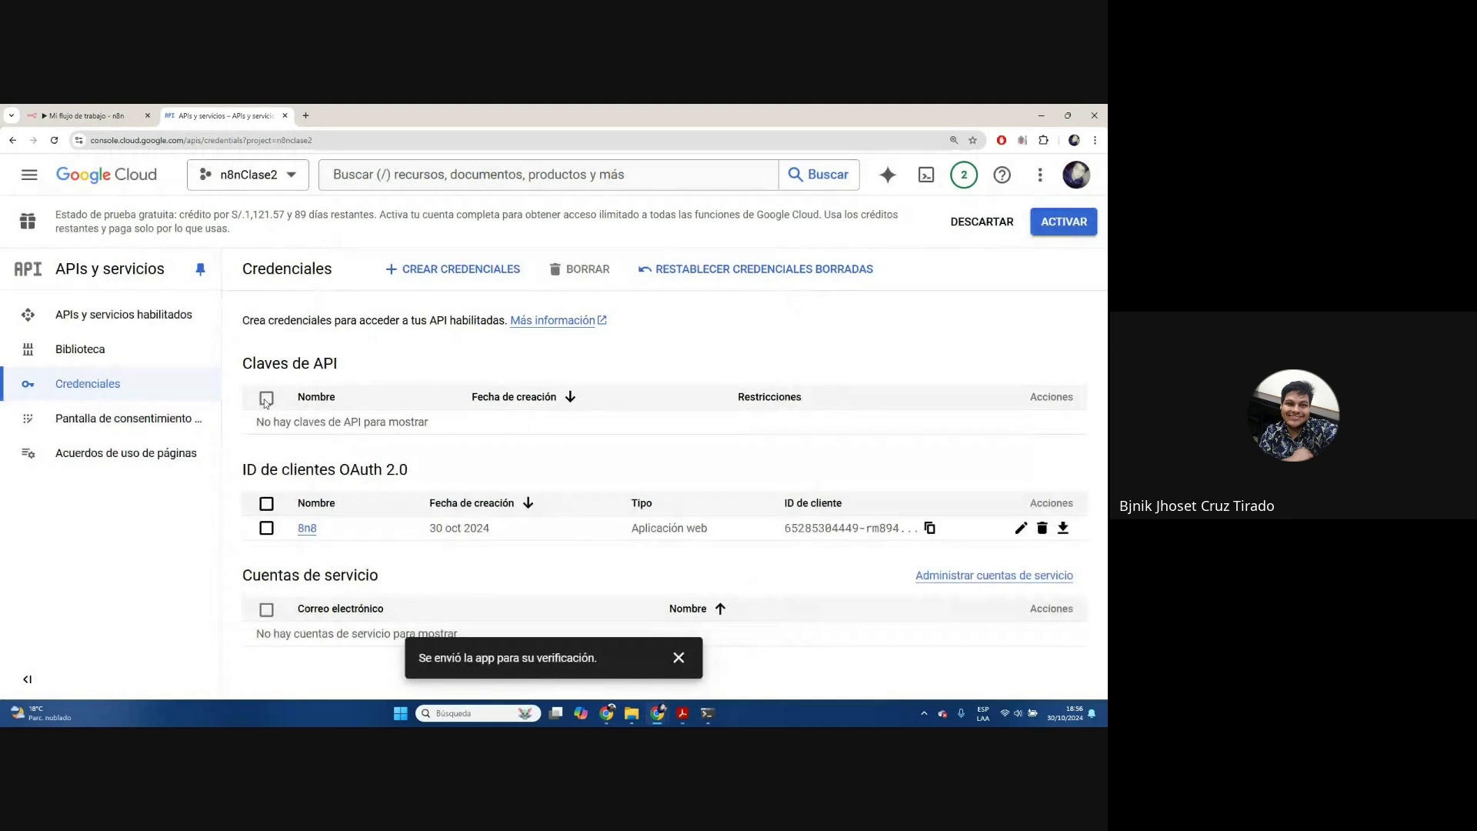
Open and reload the OAuth consent screen page
click(123, 418)
scroll(644, 465, down, 2)
scroll(645, 465, up, 2)
click(54, 140)
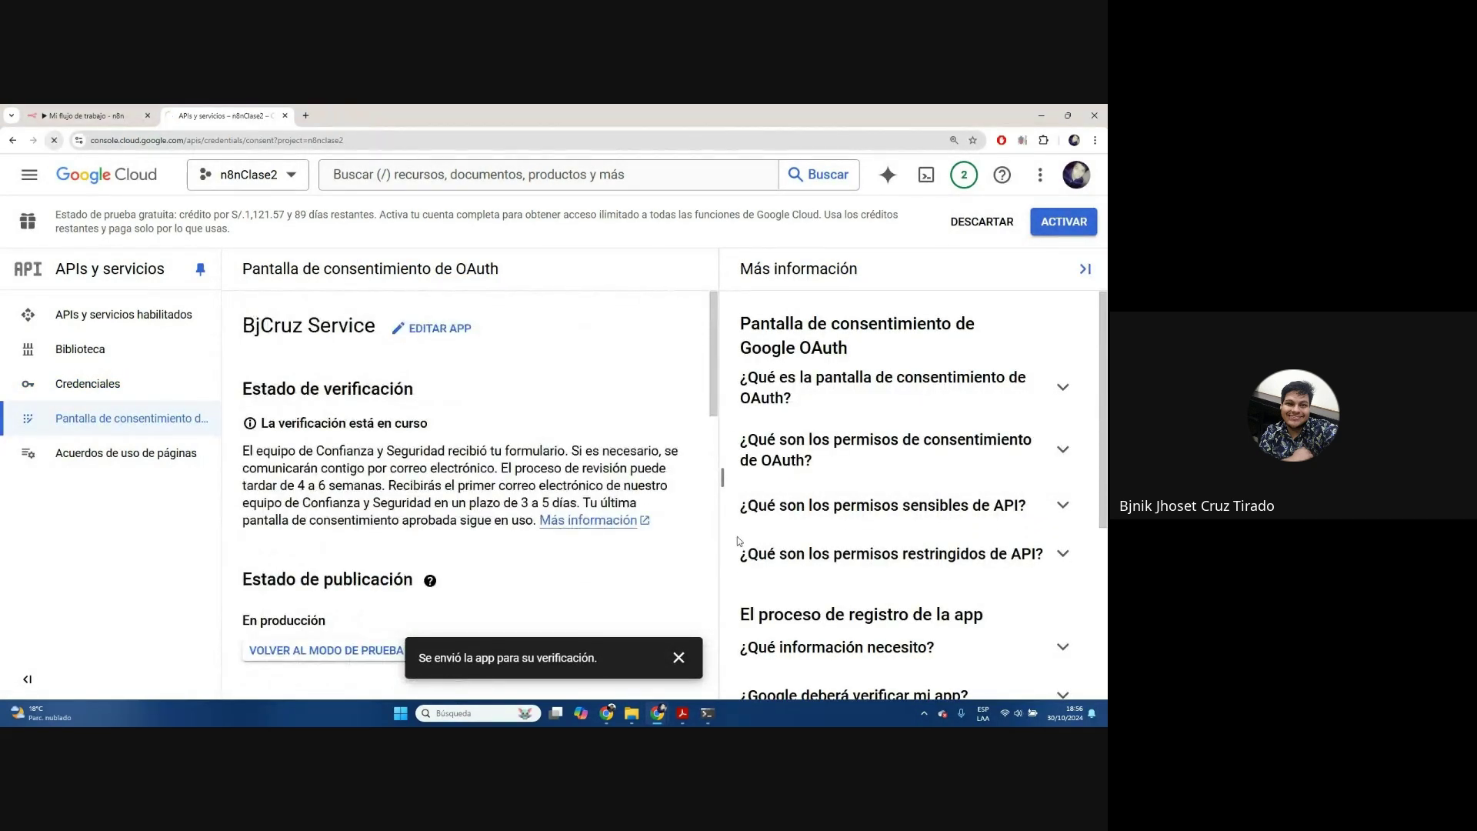
Scroll through the reported verification problems and choose EDITAR APP for BjCruz Service
scroll(649, 349, down, 2)
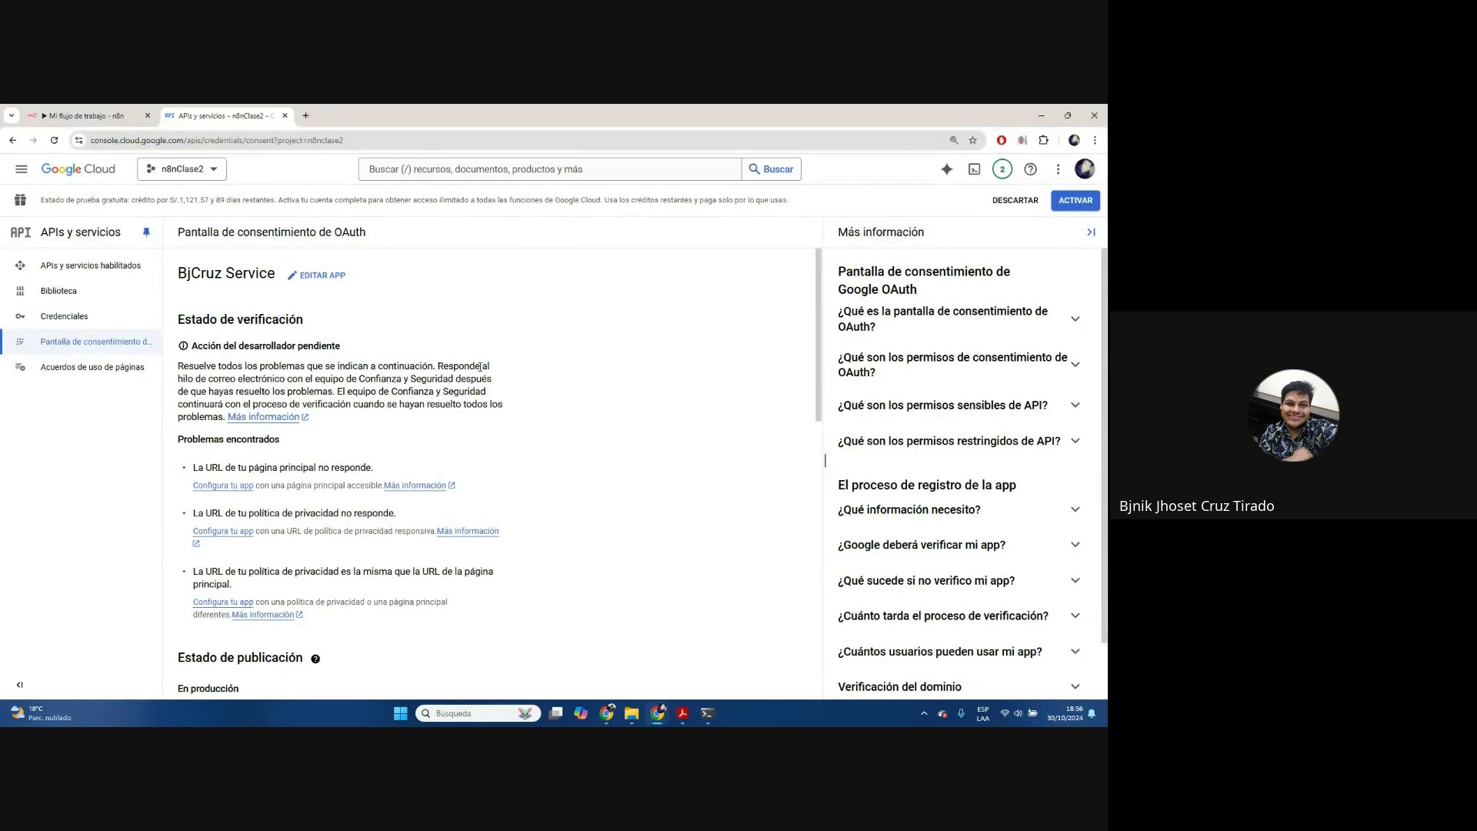
scroll(481, 367, down, 3)
scroll(480, 369, up, 1)
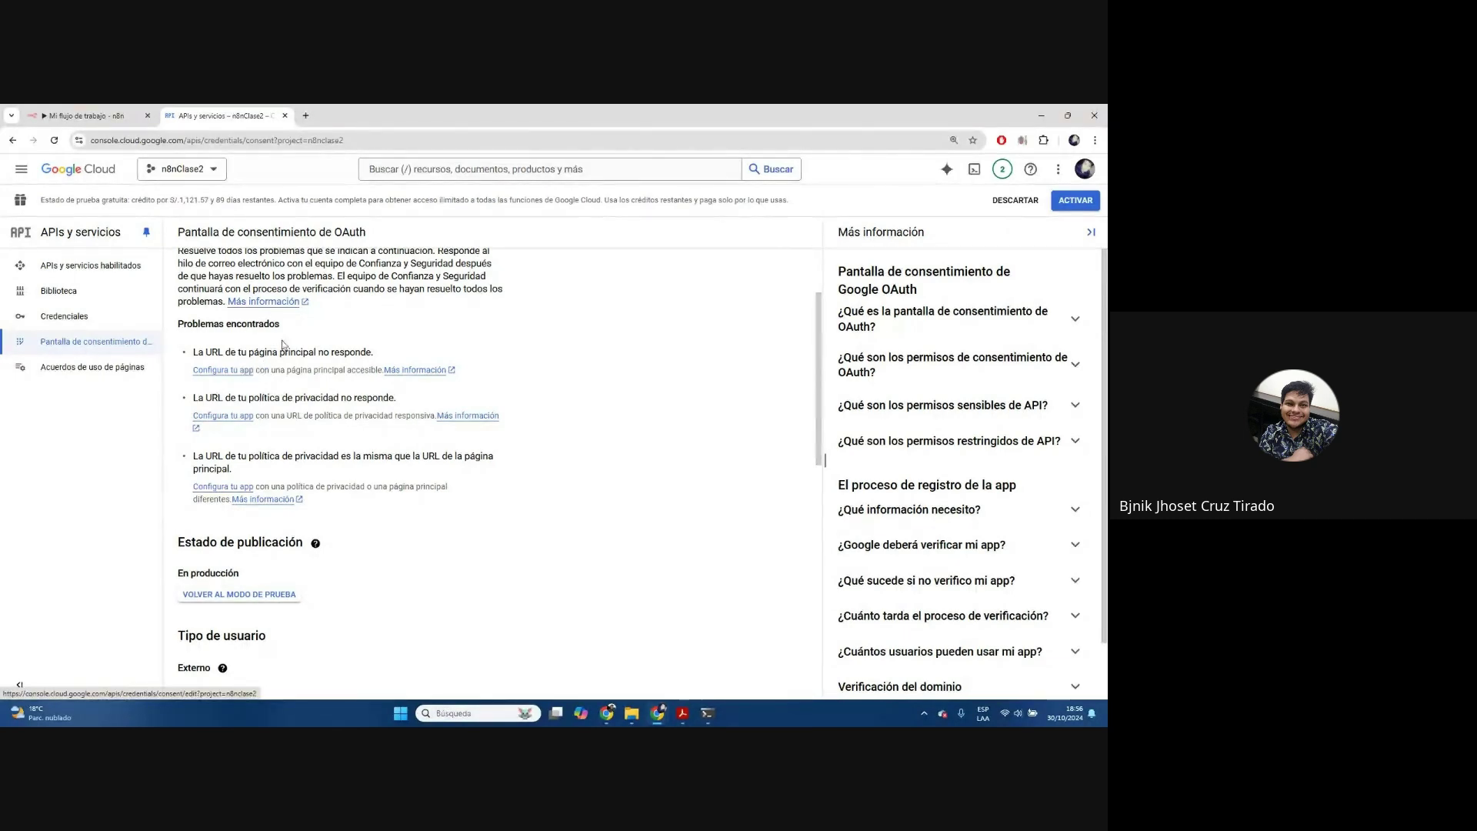
scroll(288, 410, down, 3)
scroll(289, 410, up, 3)
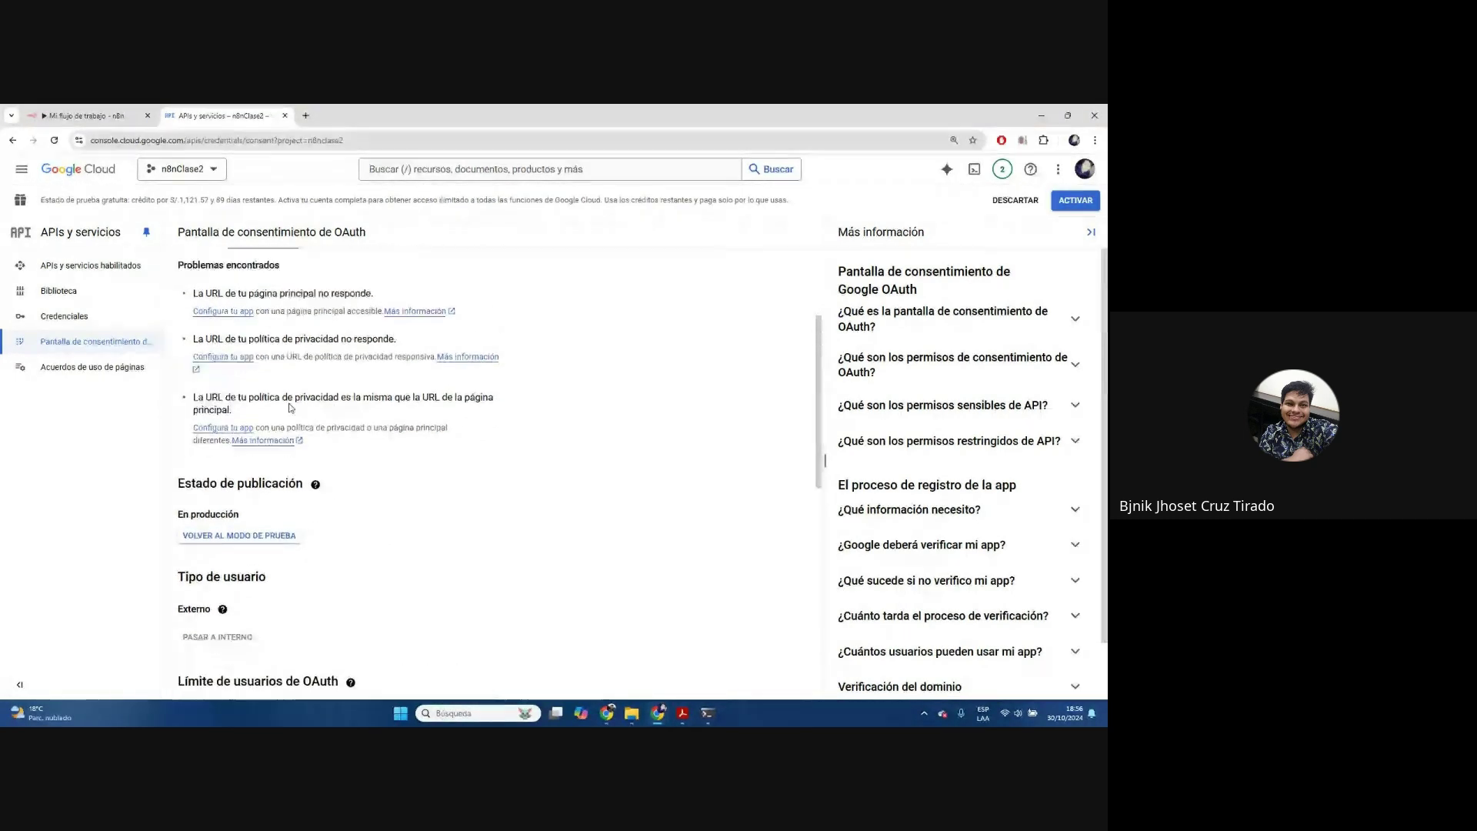
scroll(289, 408, down, 2)
scroll(289, 407, down, 5)
scroll(289, 406, up, 9)
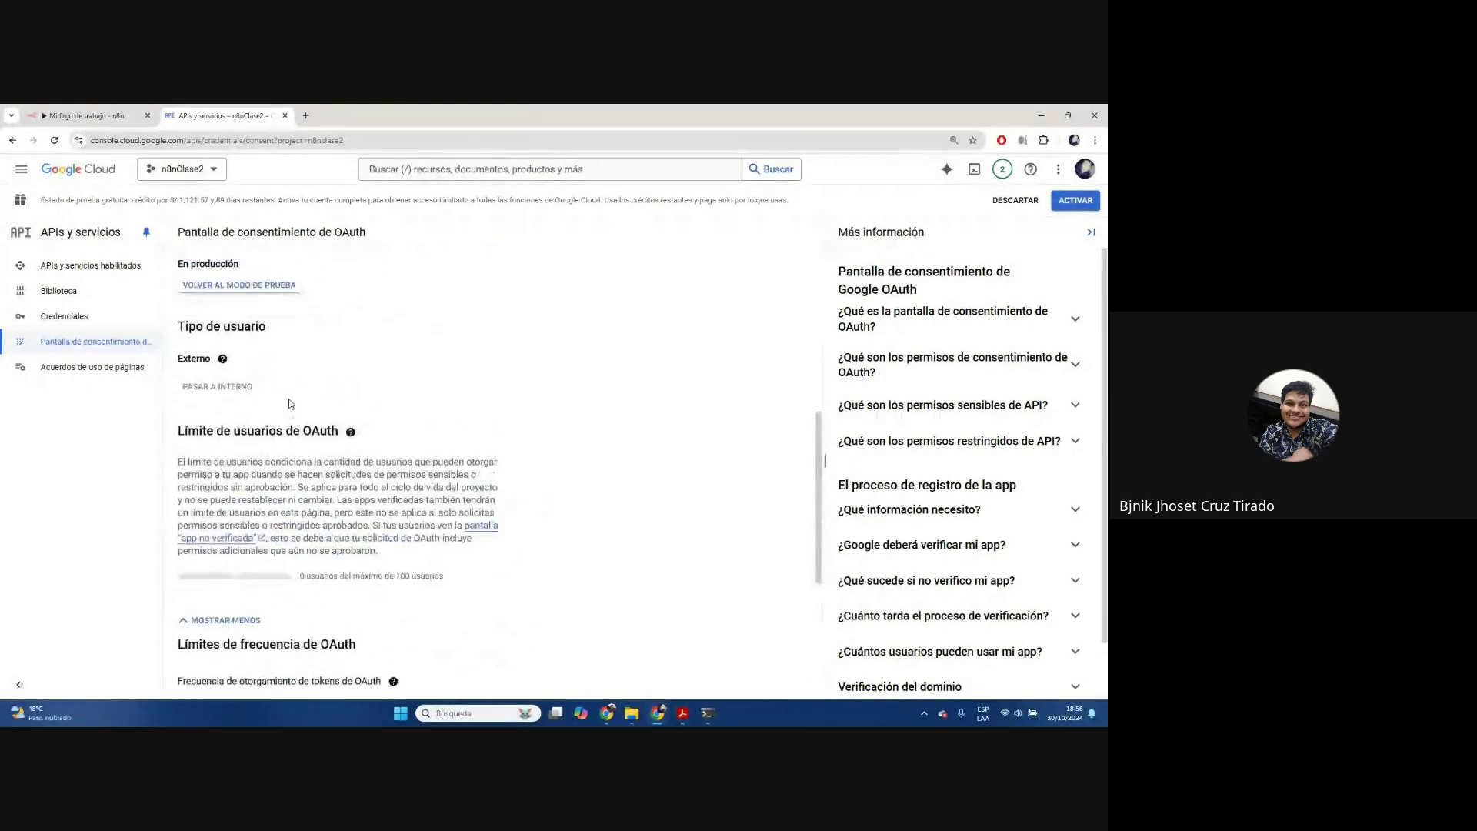
scroll(291, 404, down, 3)
scroll(290, 405, down, 1)
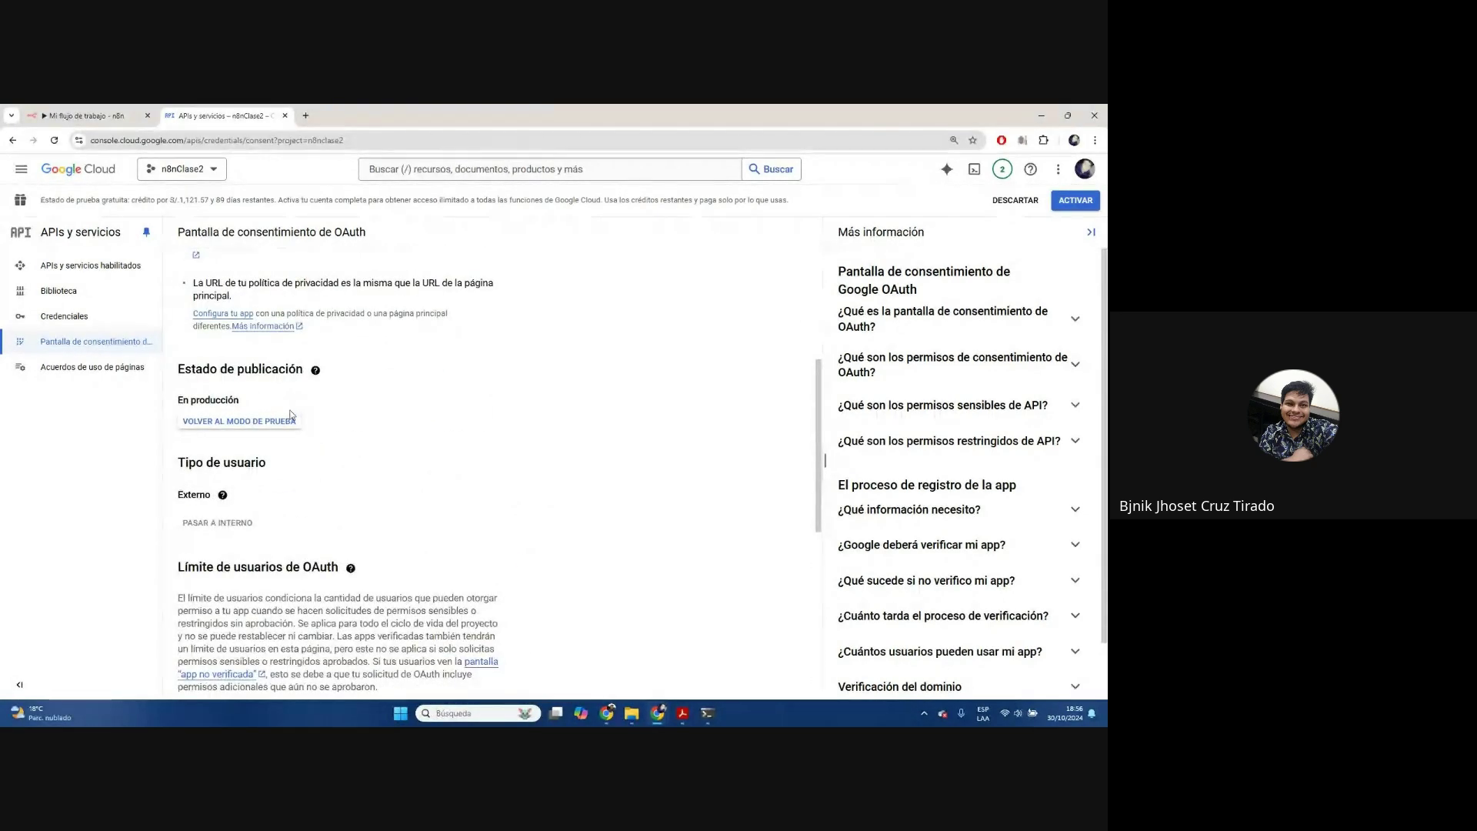
scroll(291, 409, up, 12)
click(309, 275)
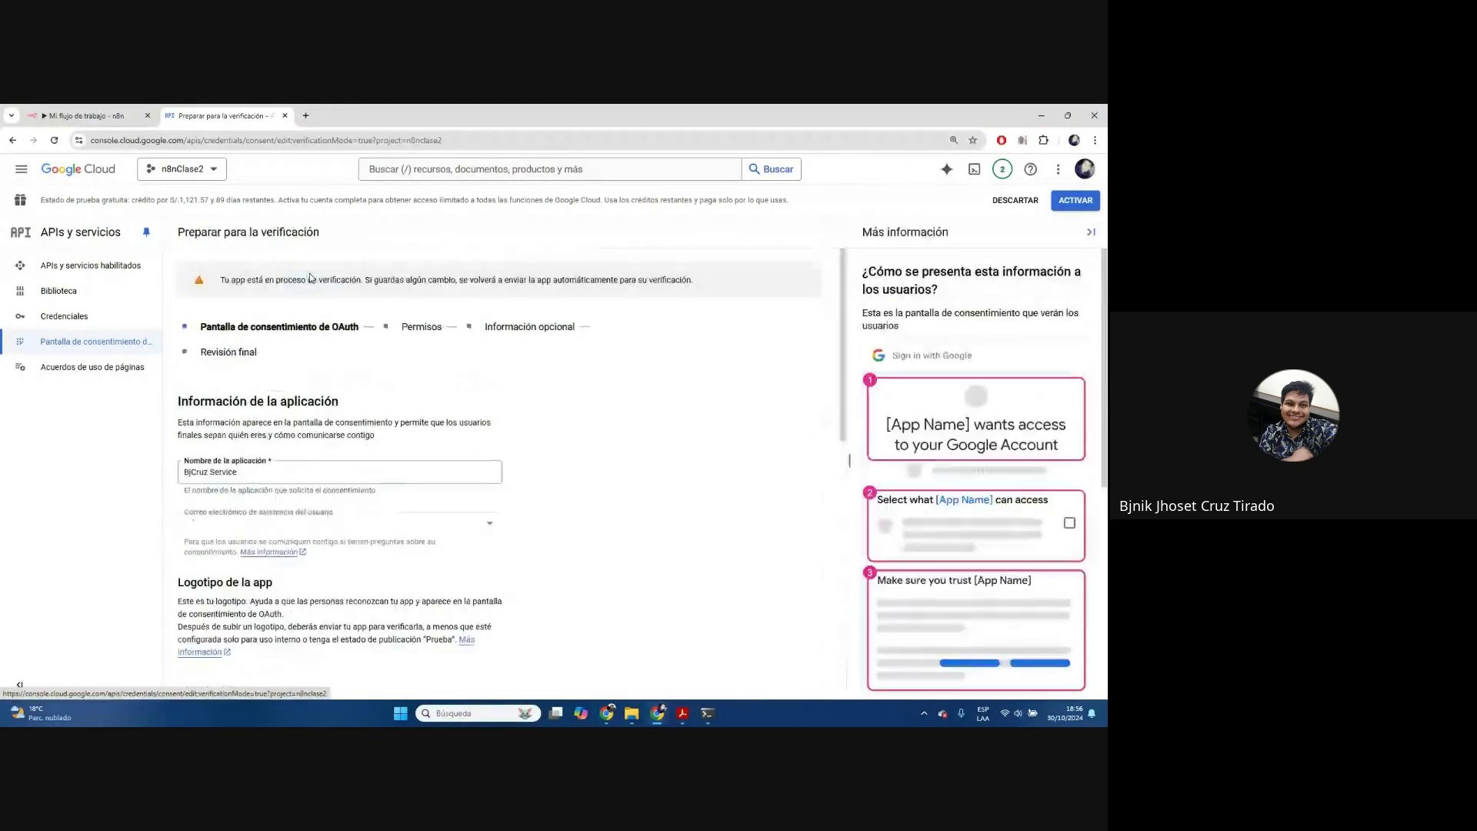
Load google.com in a new browser tab and copy its address
scroll(584, 360, down, 10)
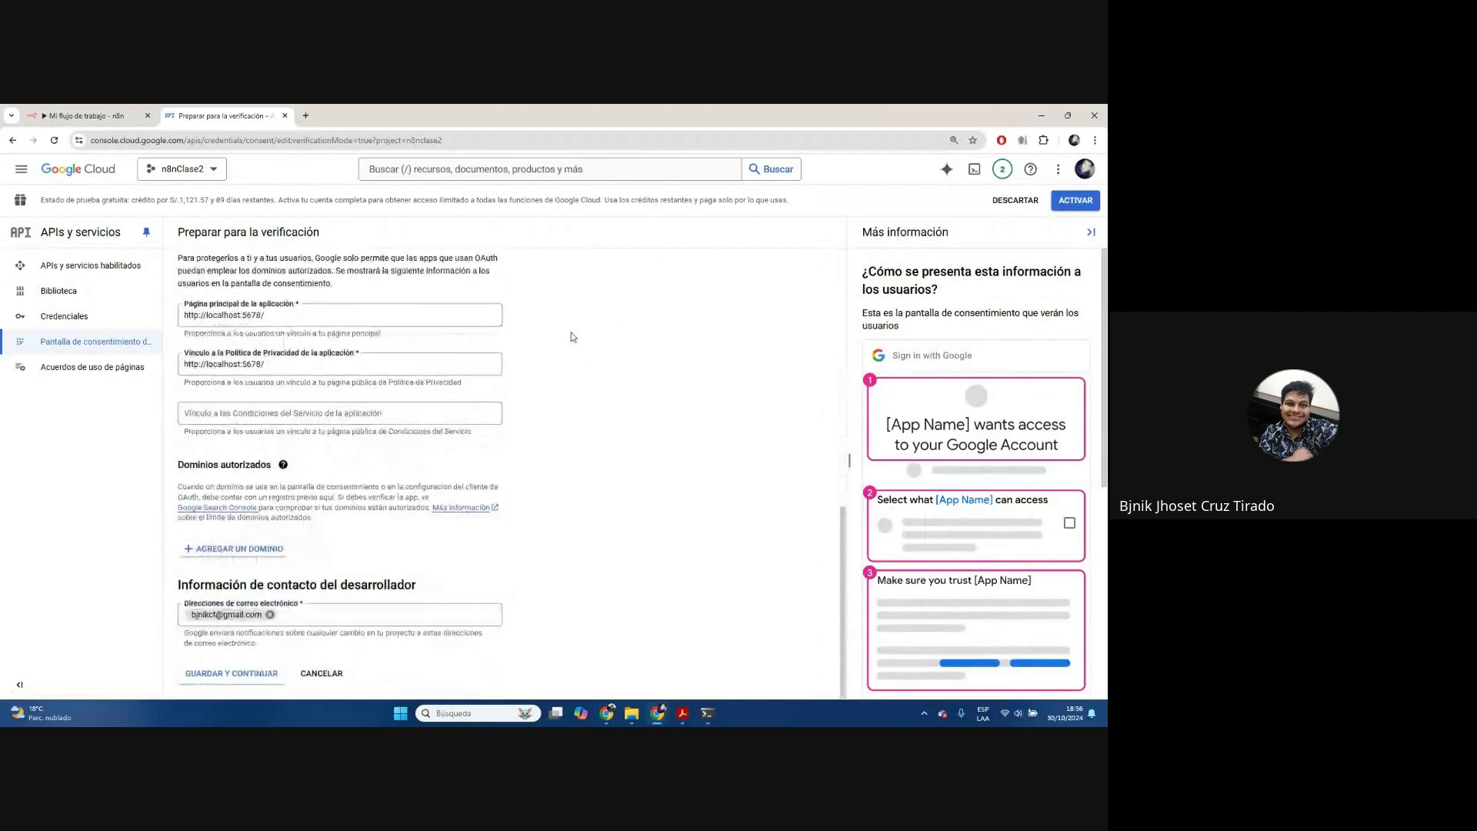
click(306, 115)
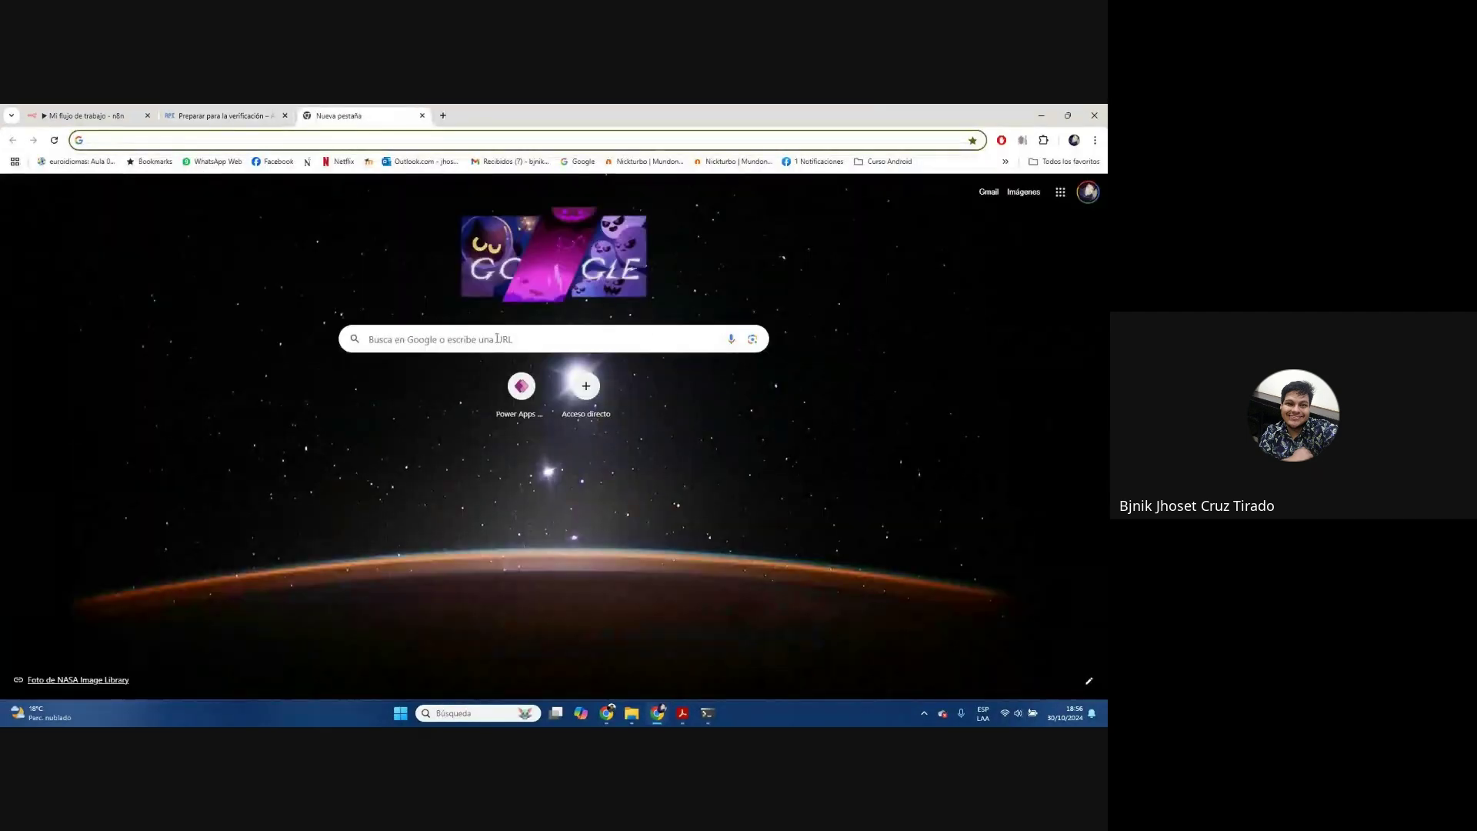
text(g)
key(BackSpace)
text(g)
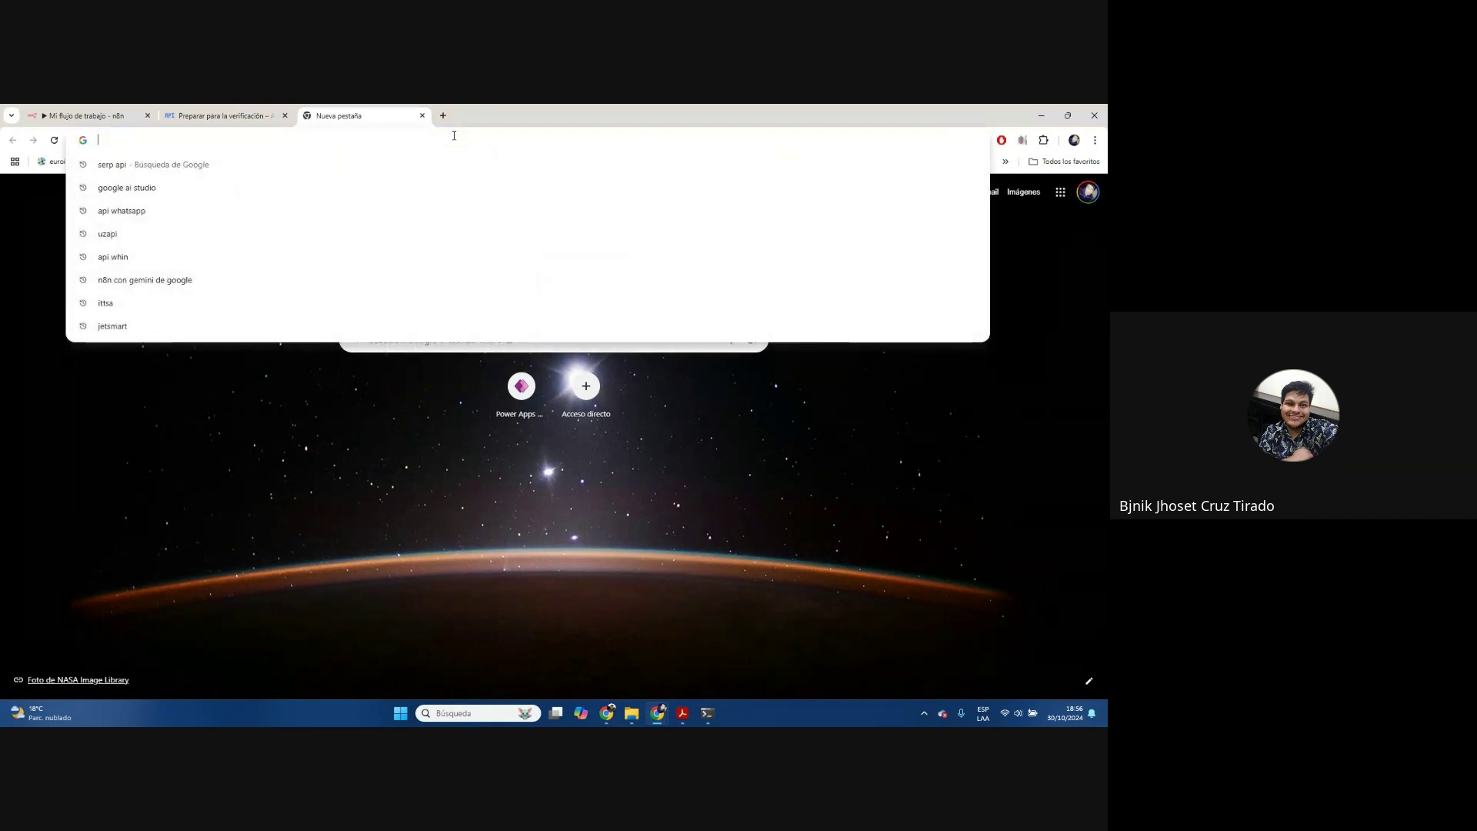
text(oog)
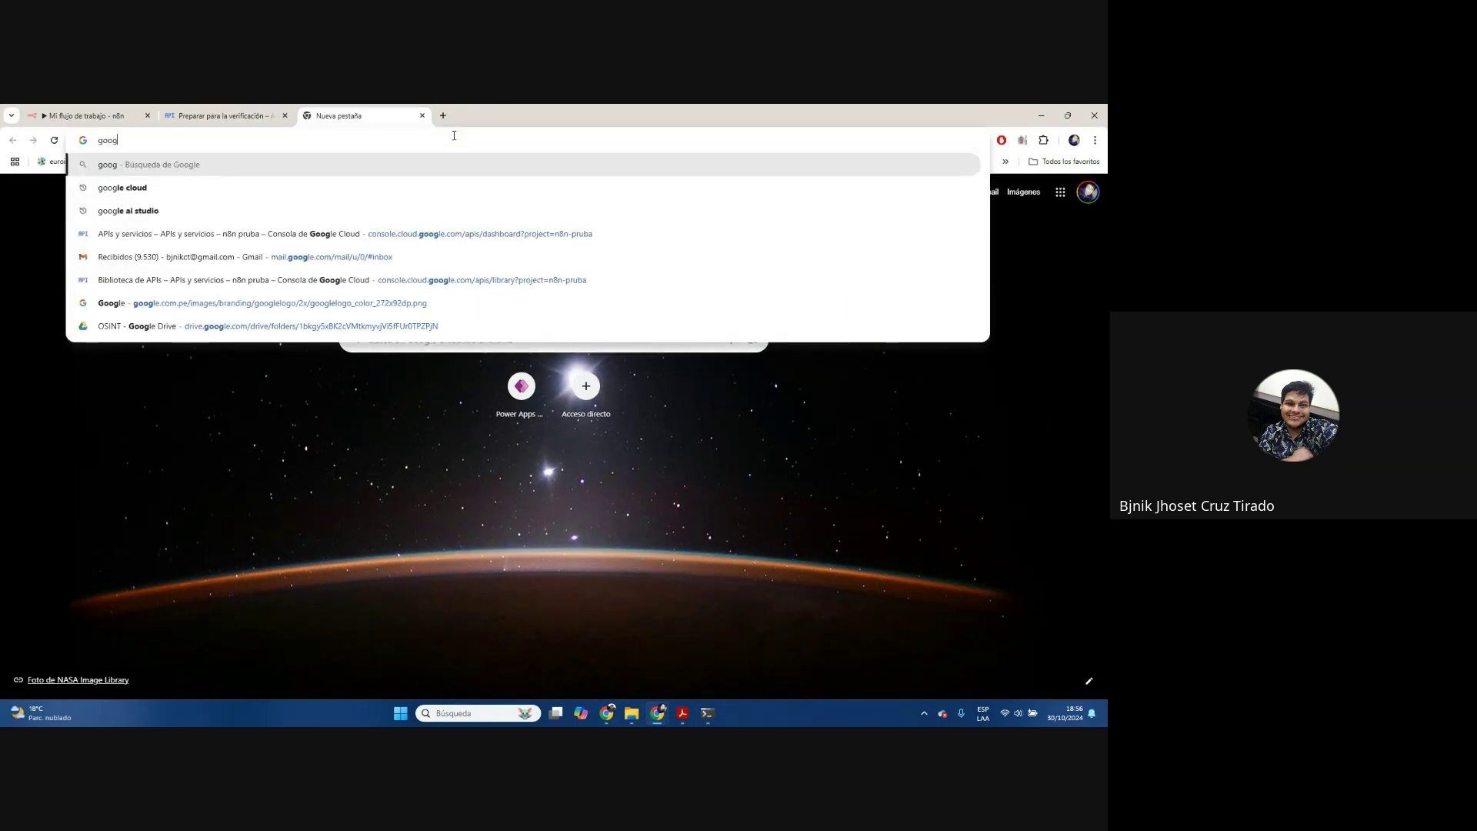
key(BackSpace)
key(BackSpace)
key(BackSpace)
key(BackSpace)
text(google.com)
key(Return)
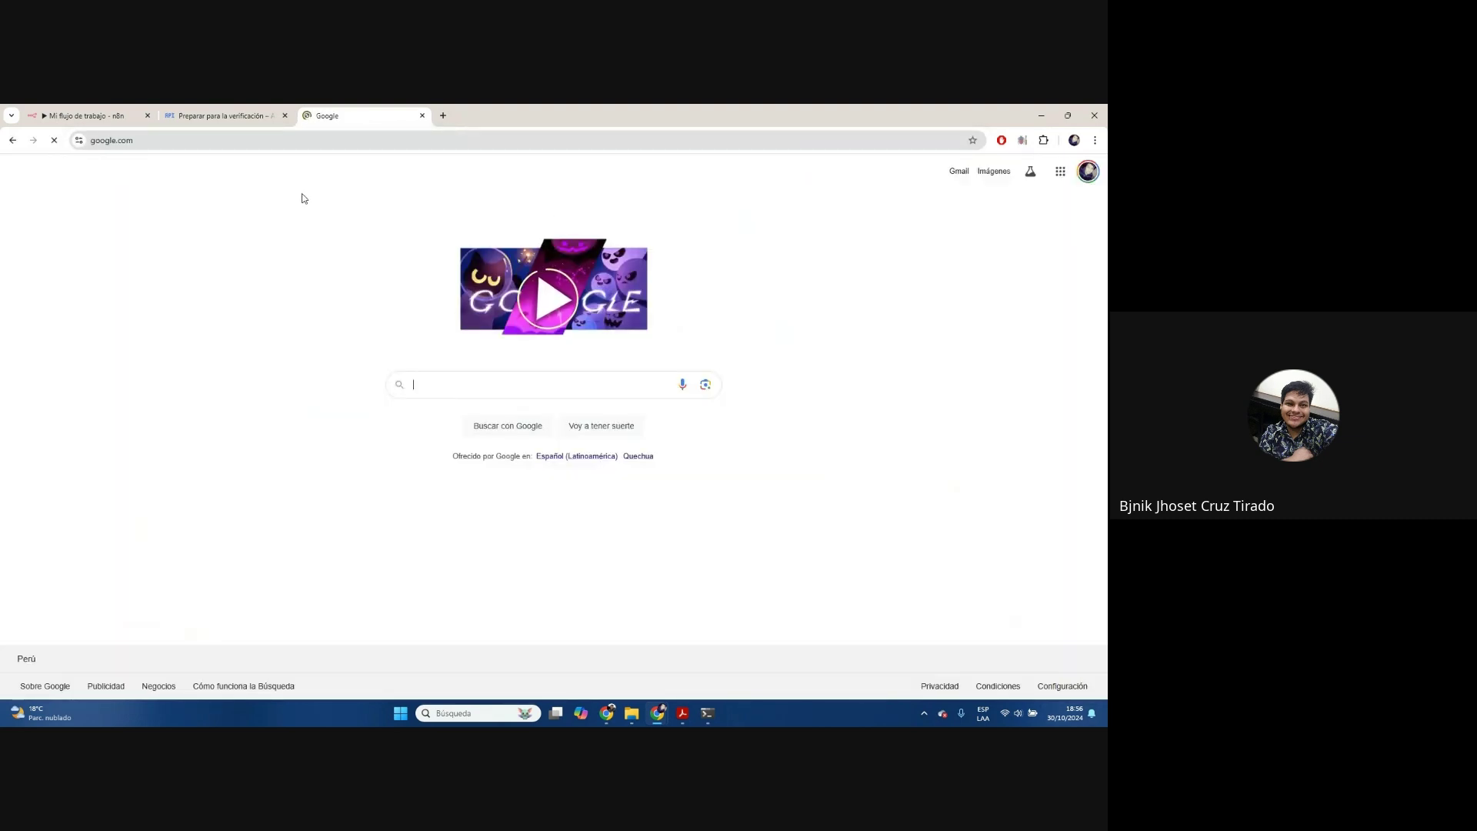
click(303, 141)
key(ctrl+c)
Set the home page and privacy policy links to the google.com address
click(254, 110)
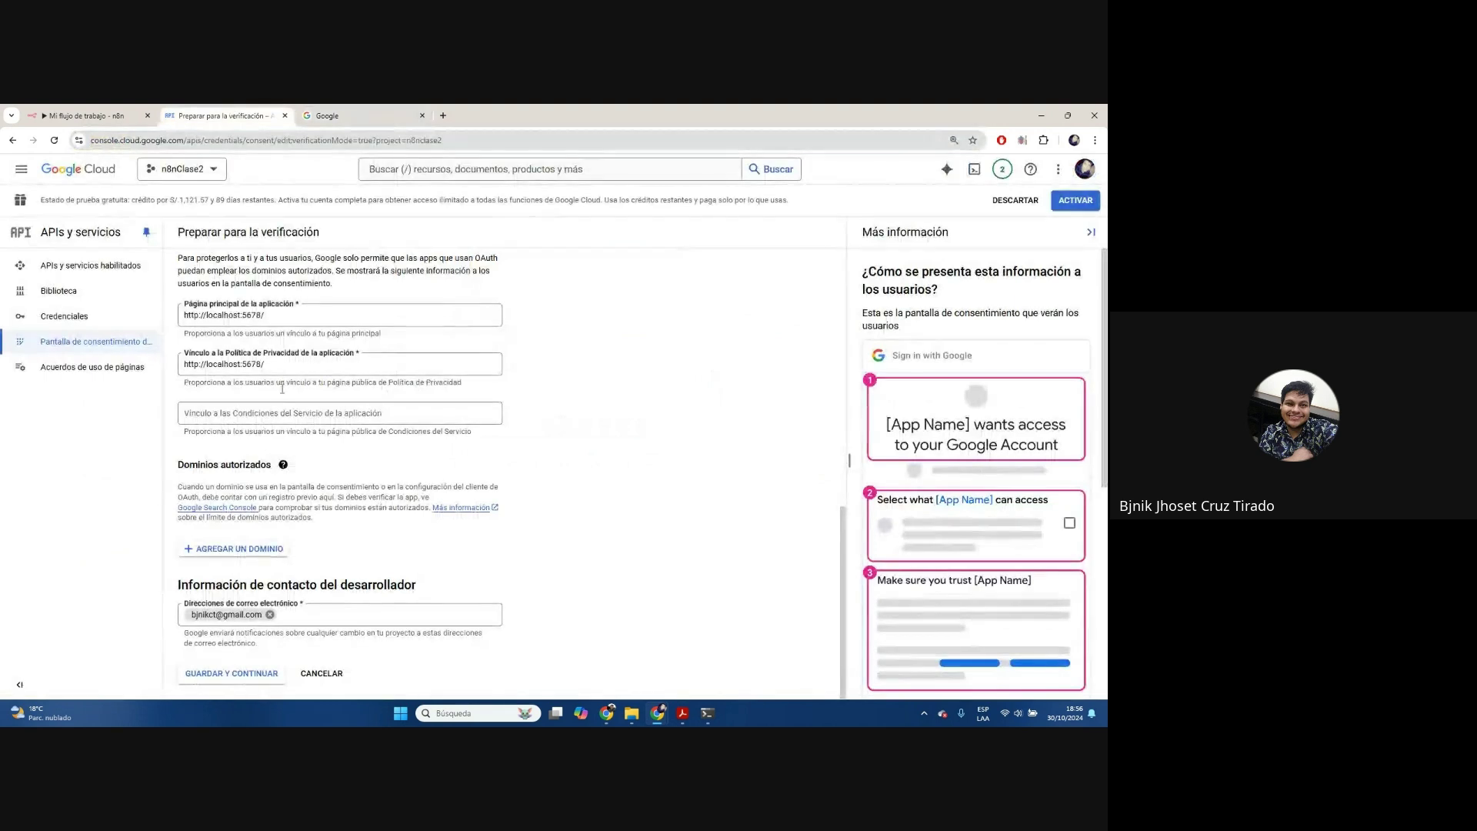
click(303, 316)
key(ctrl+a)
key(ctrl+v)
key(Tab)
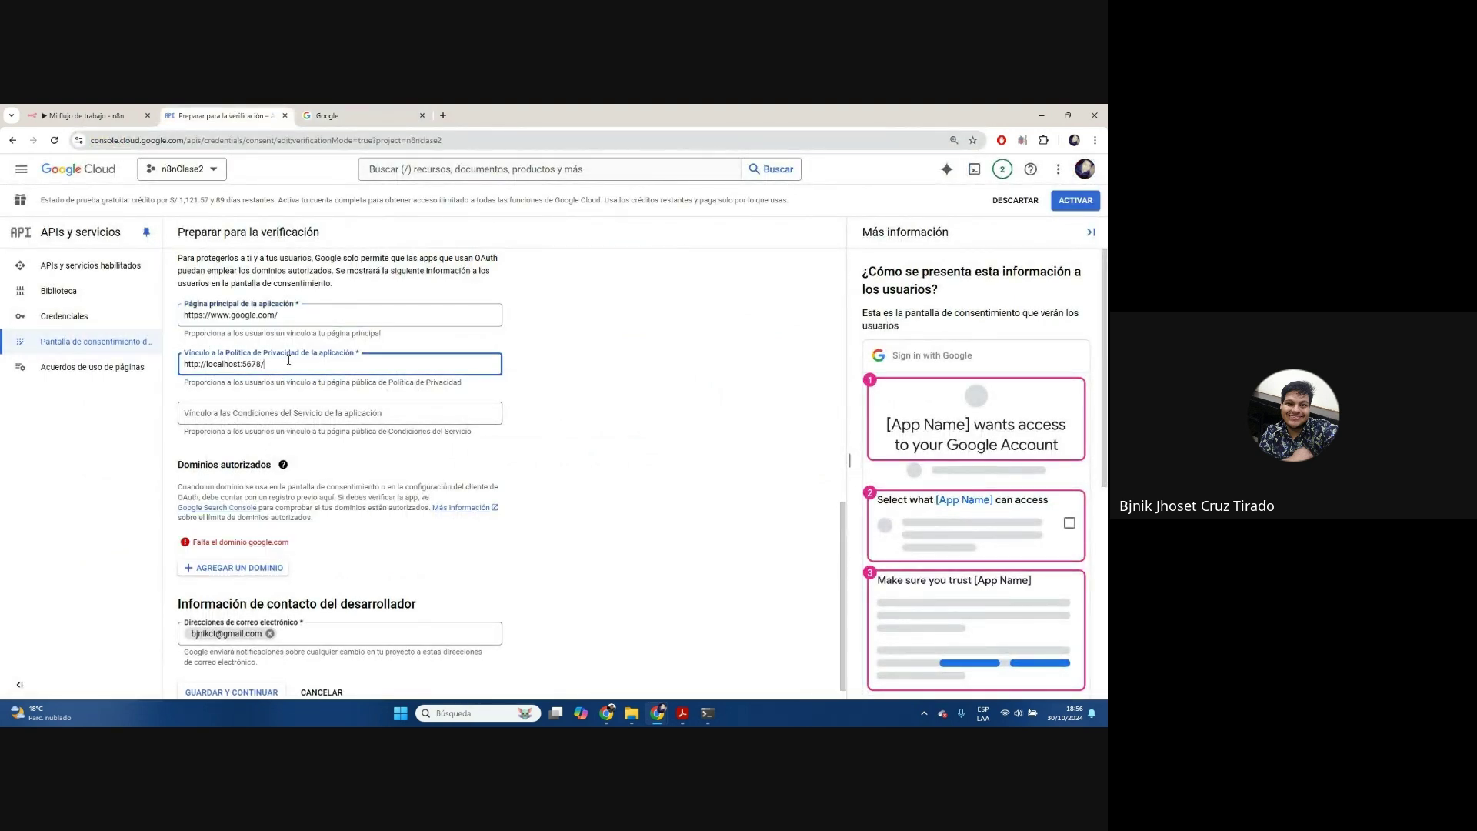
key(ctrl+v)
click(551, 453)
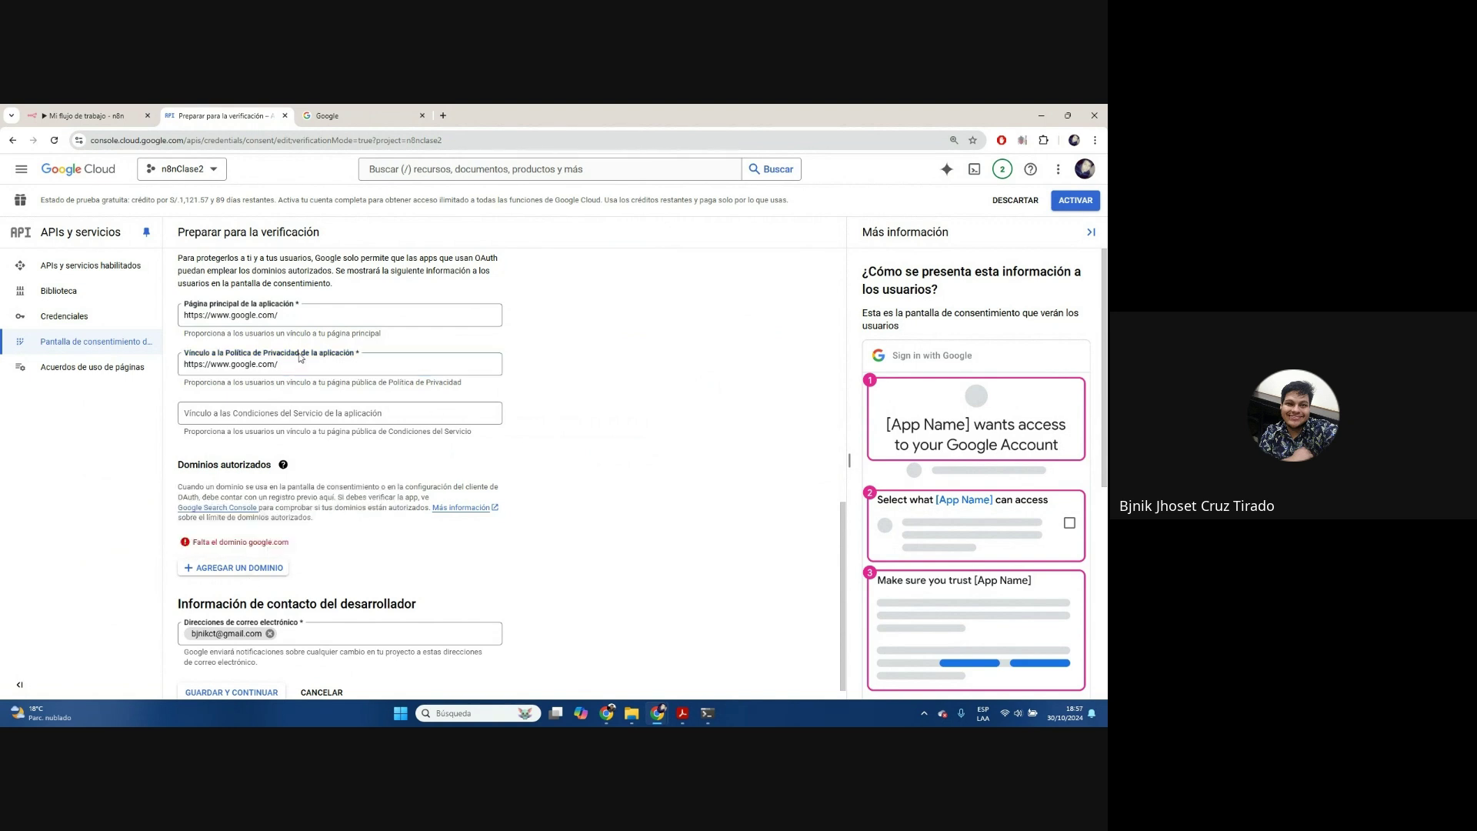
click(343, 113)
click(223, 113)
click(116, 110)
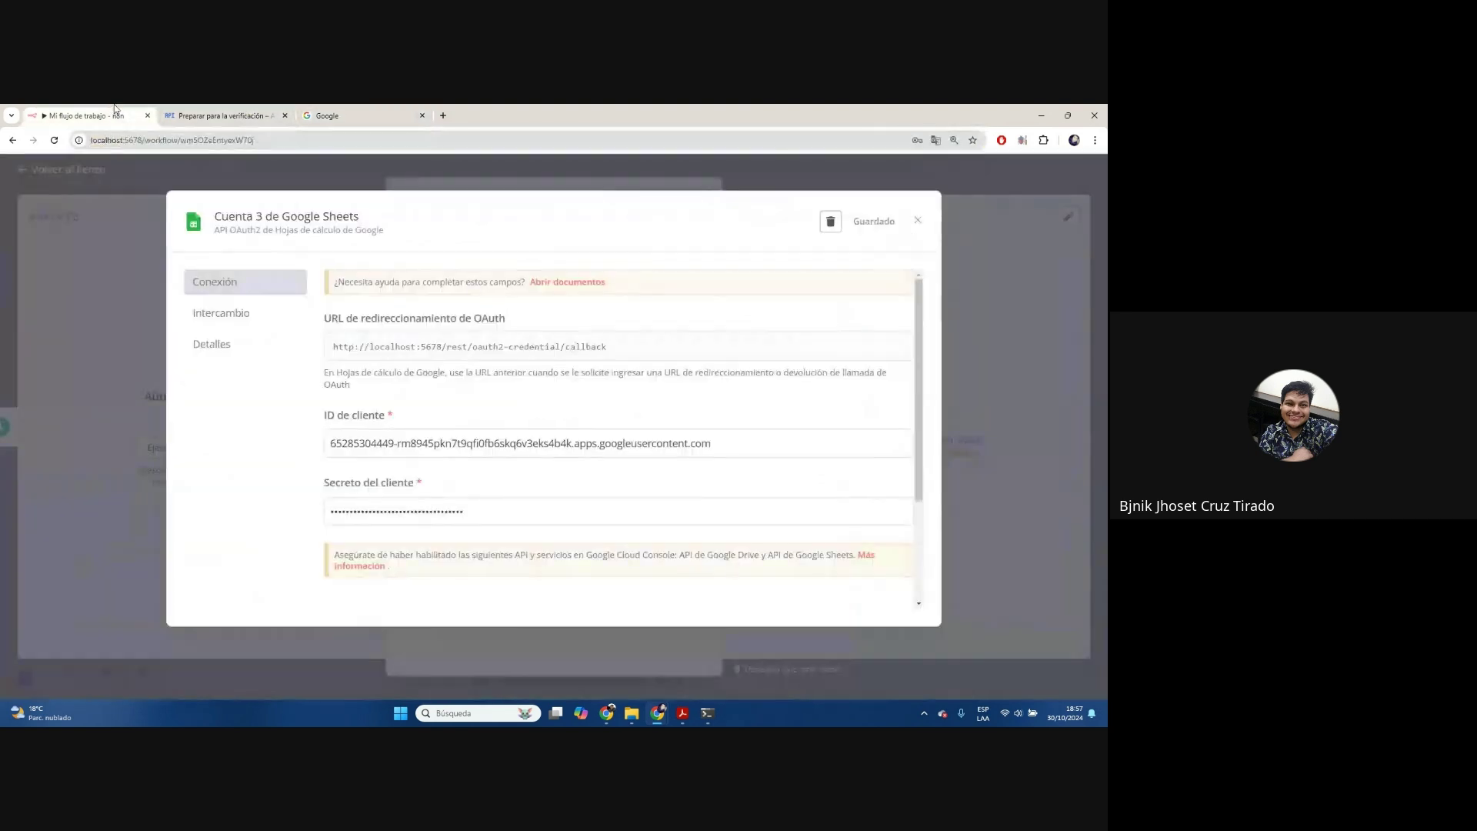
double_click(183, 141)
click(180, 140)
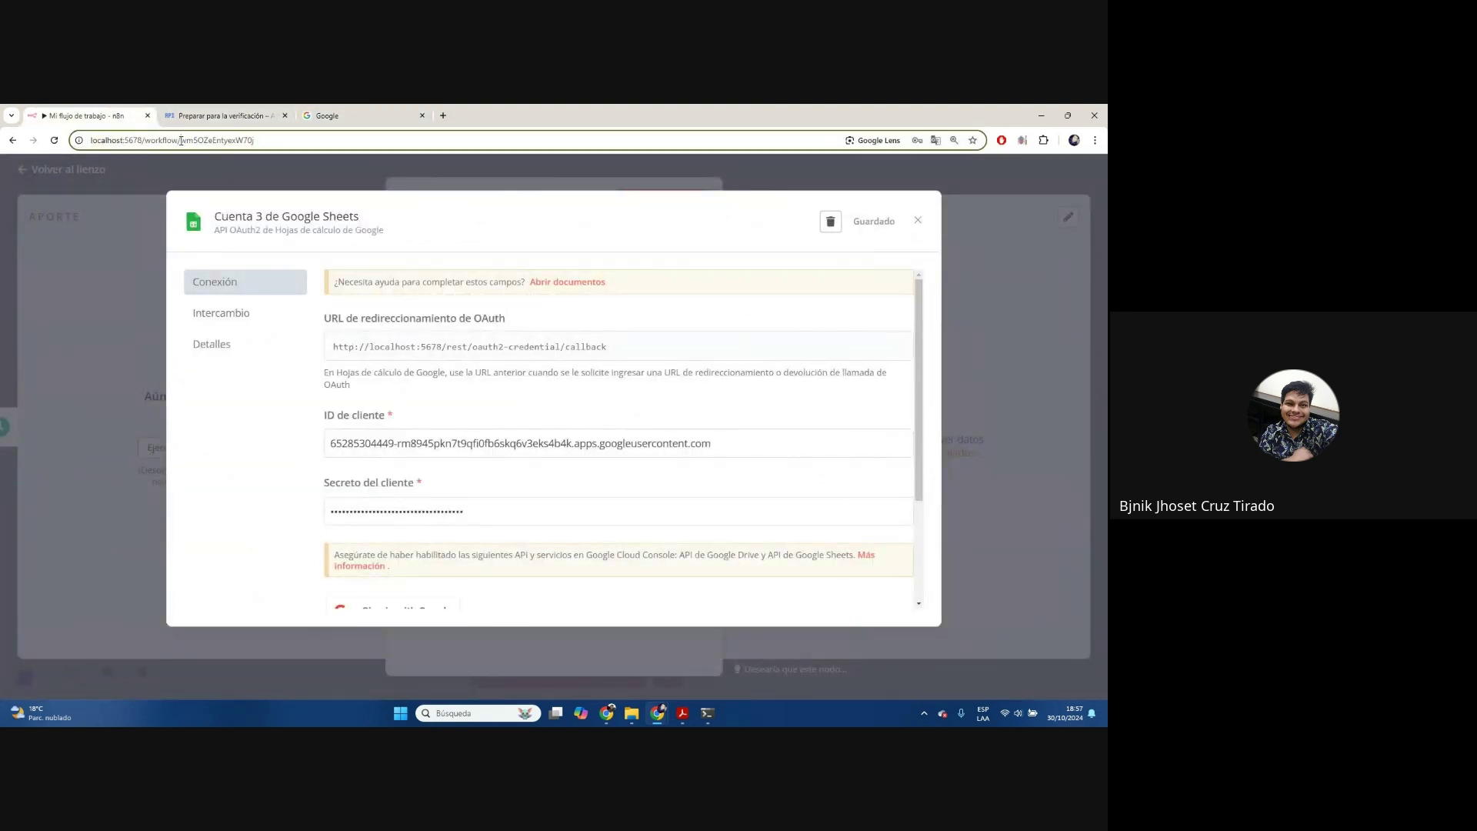
drag(180, 140, 90, 140)
key(ctrl+c)
click(224, 115)
click(318, 317)
key(ctrl+a)
key(ctrl+v)
key(Tab)
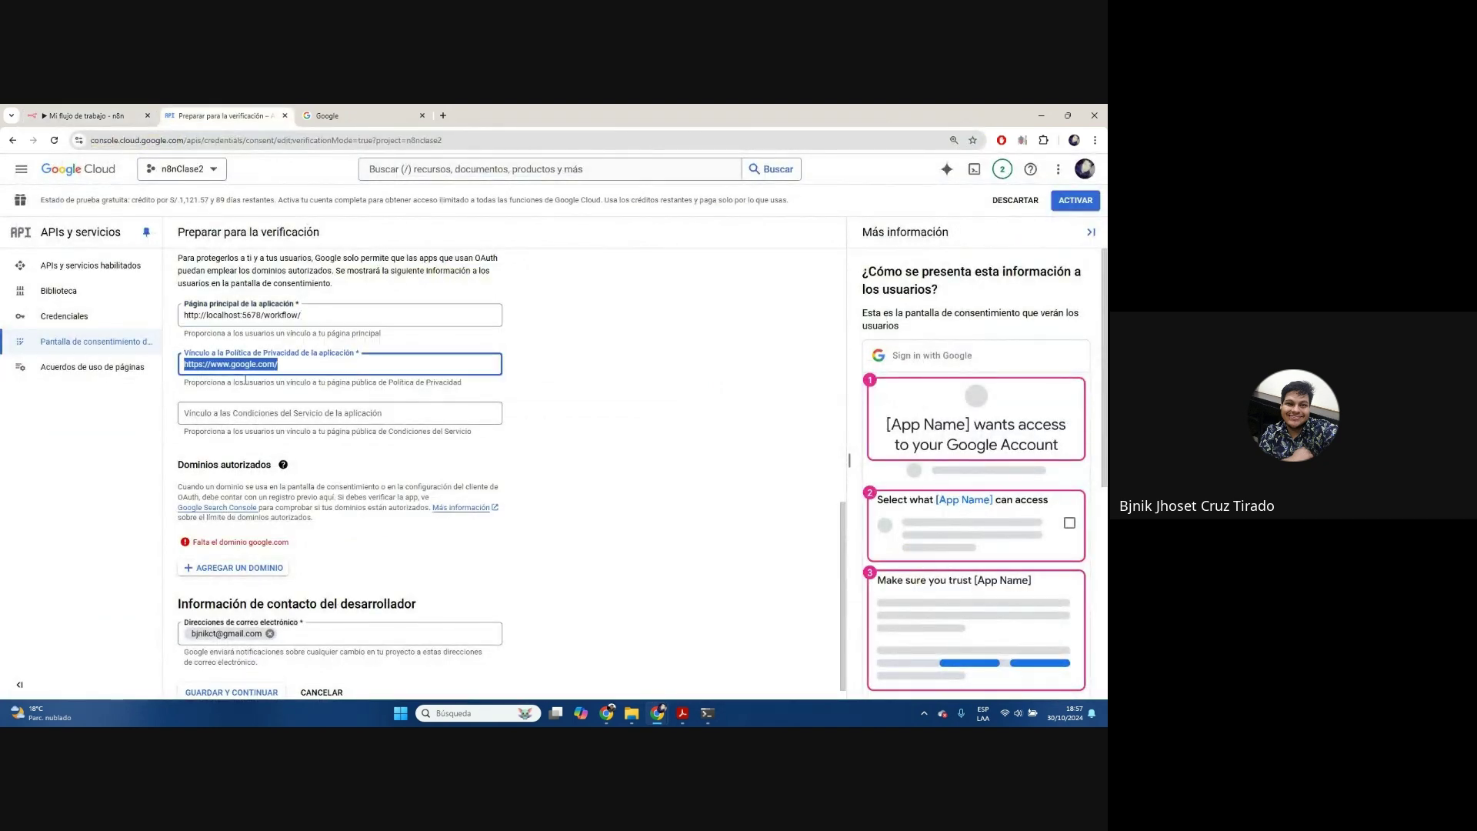
key(ctrl+v)
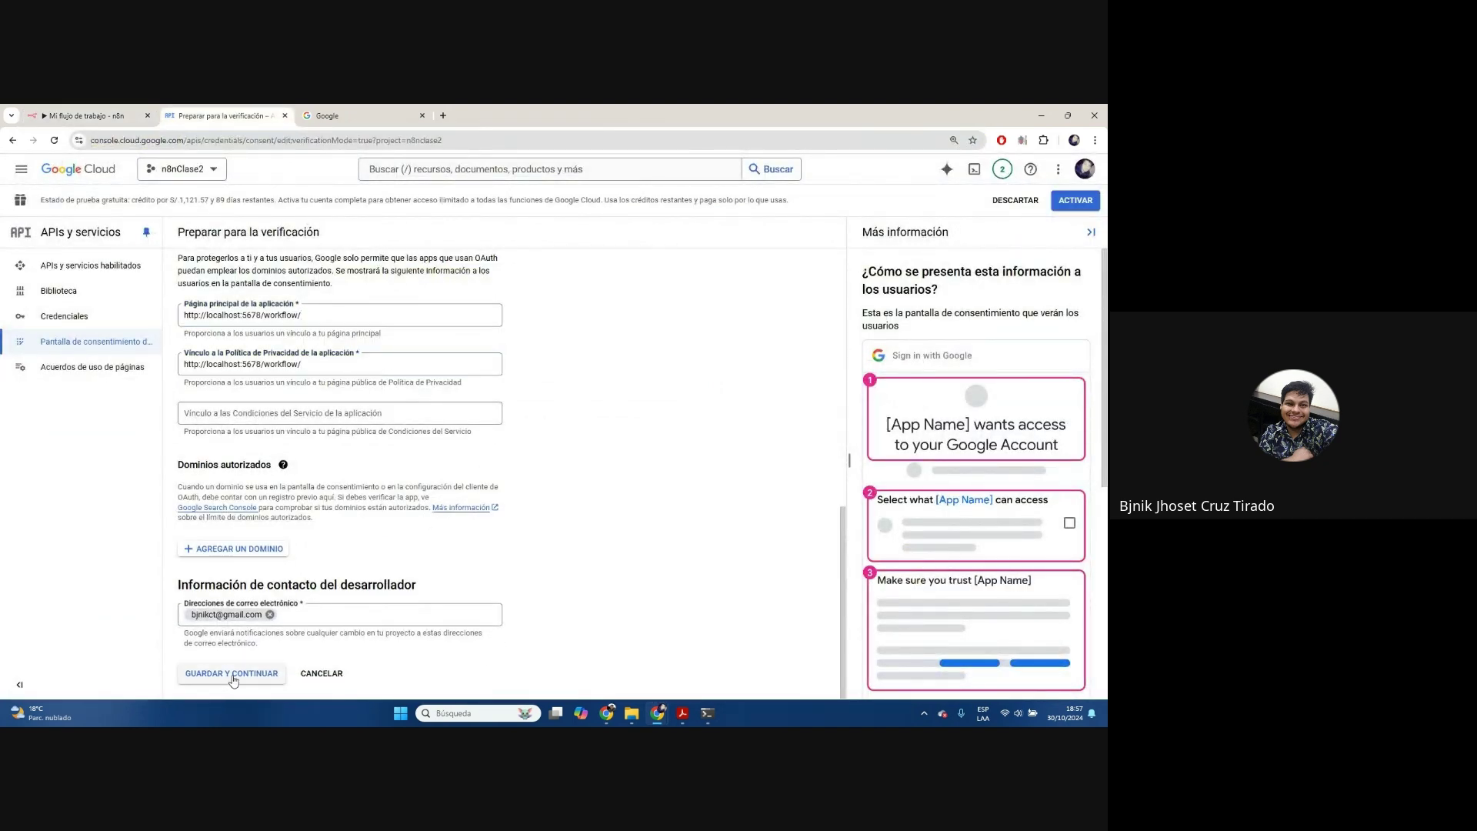
click(231, 673)
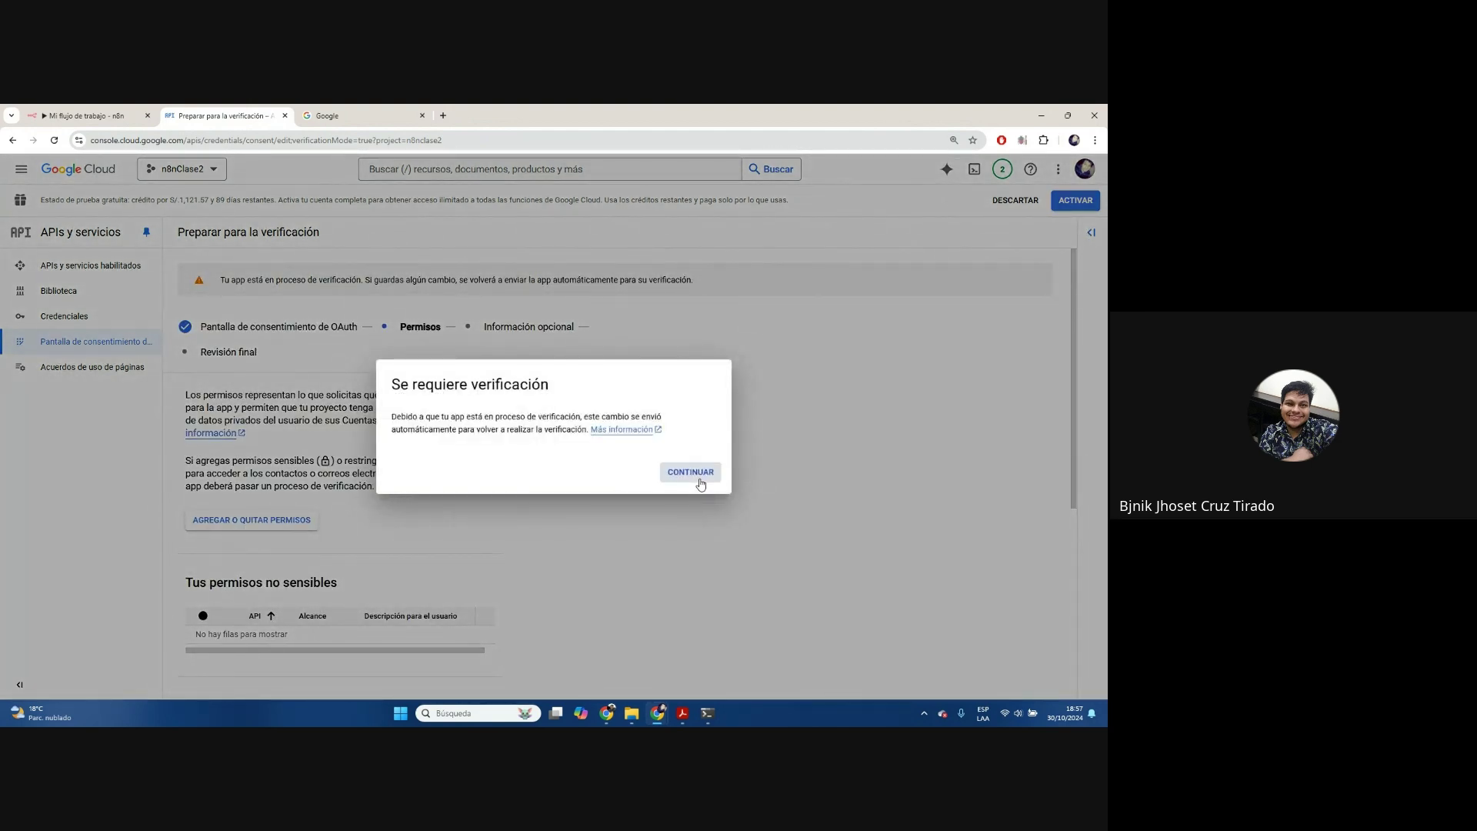
Acknowledge the re-verification notice and save the permissions step without adding any
click(697, 473)
scroll(284, 606, down, 1)
scroll(284, 606, down, 3)
click(233, 673)
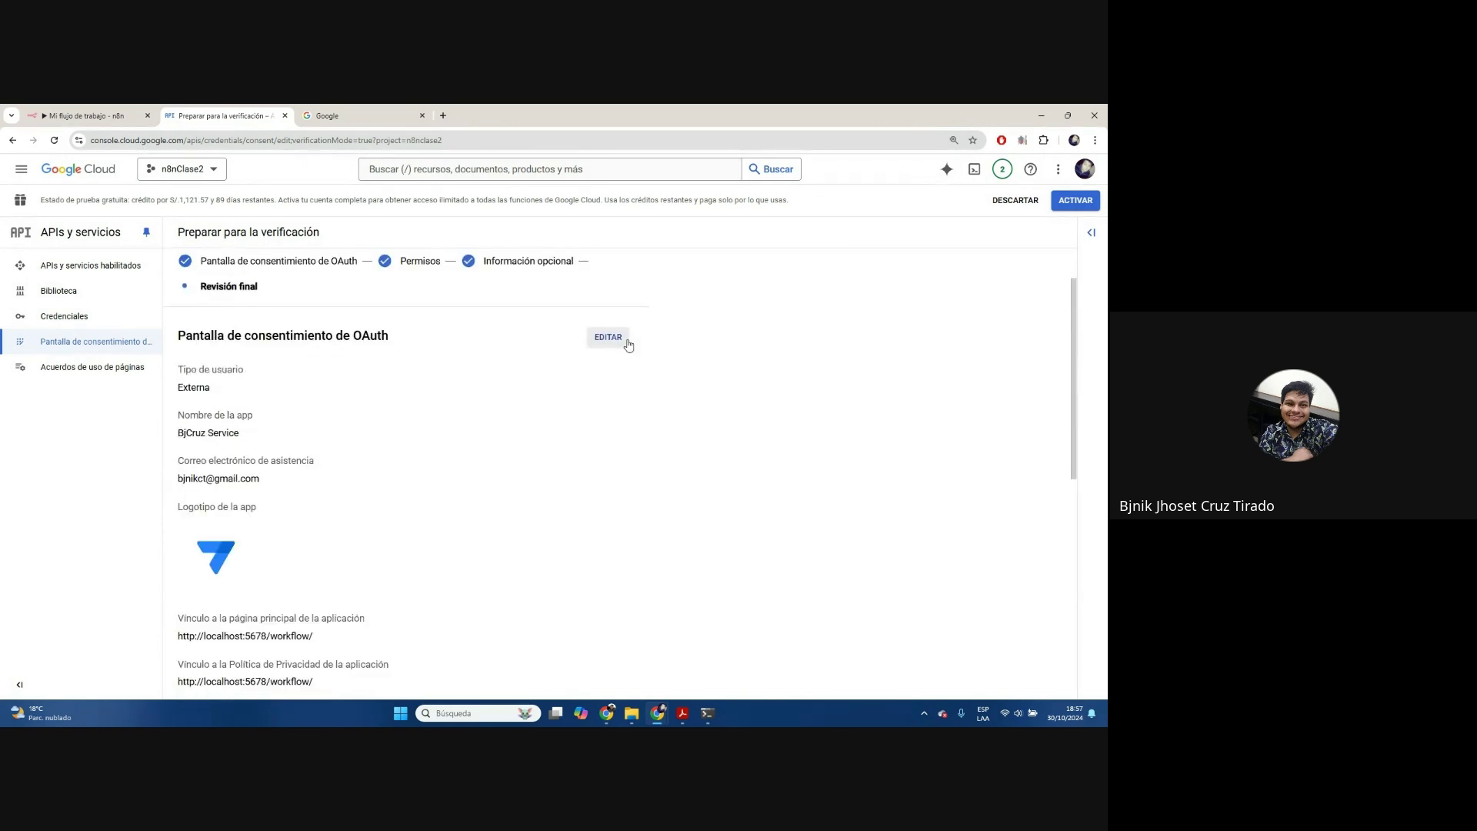
Return to the consent screen overview and reload it
scroll(552, 409, down, 6)
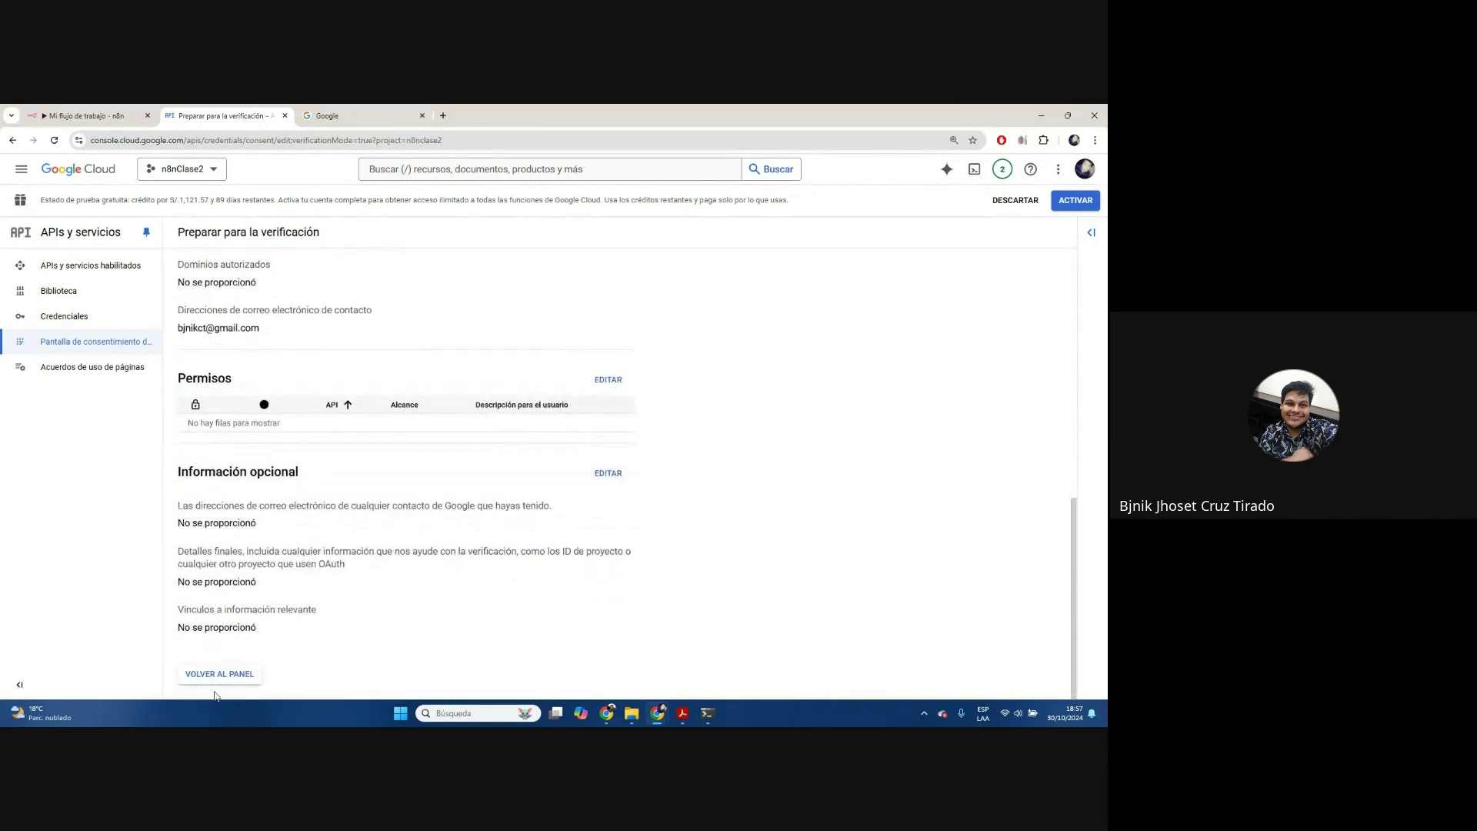
click(219, 674)
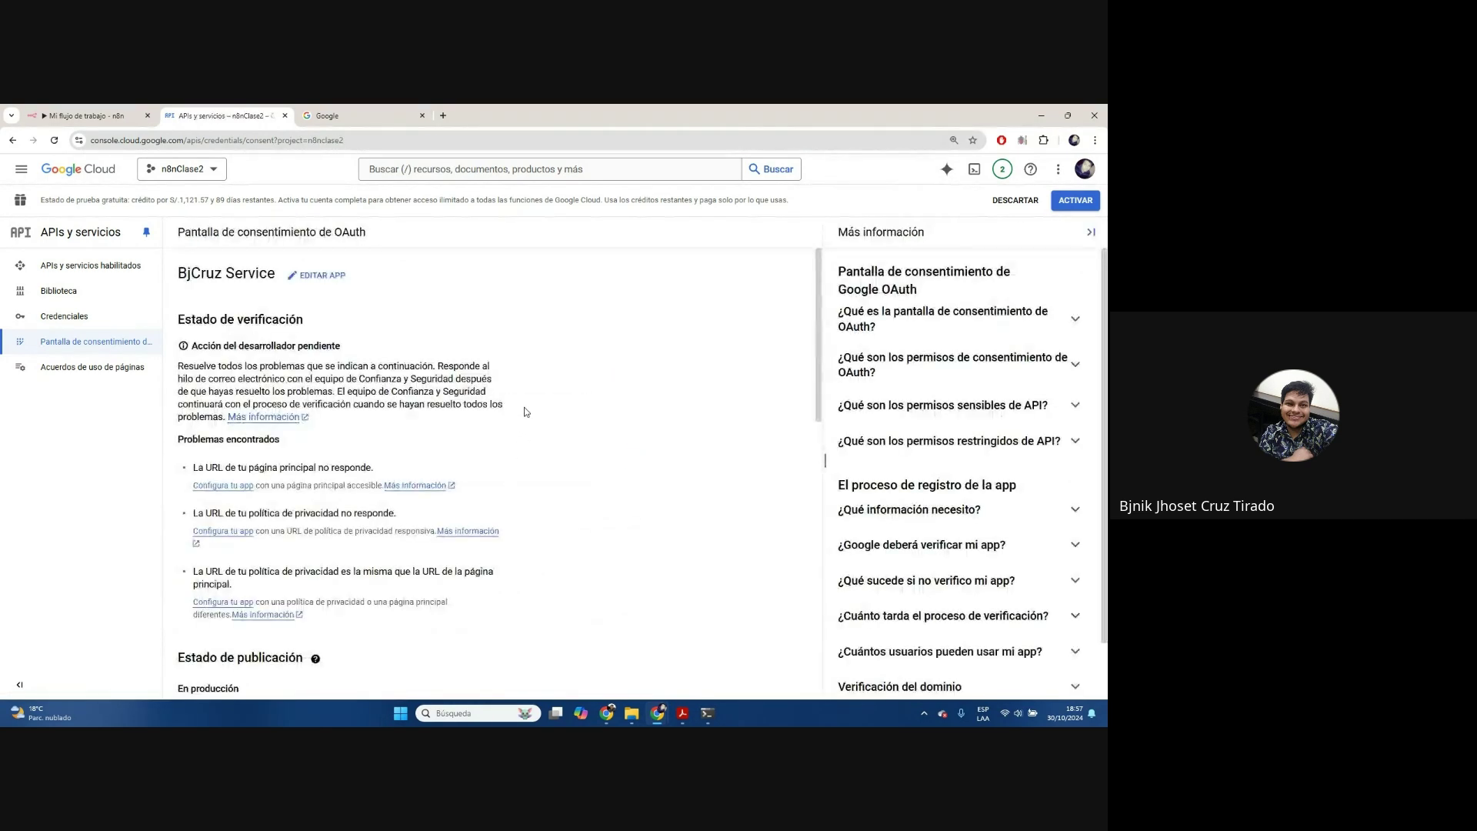
scroll(358, 441, down, 2)
scroll(359, 441, up, 2)
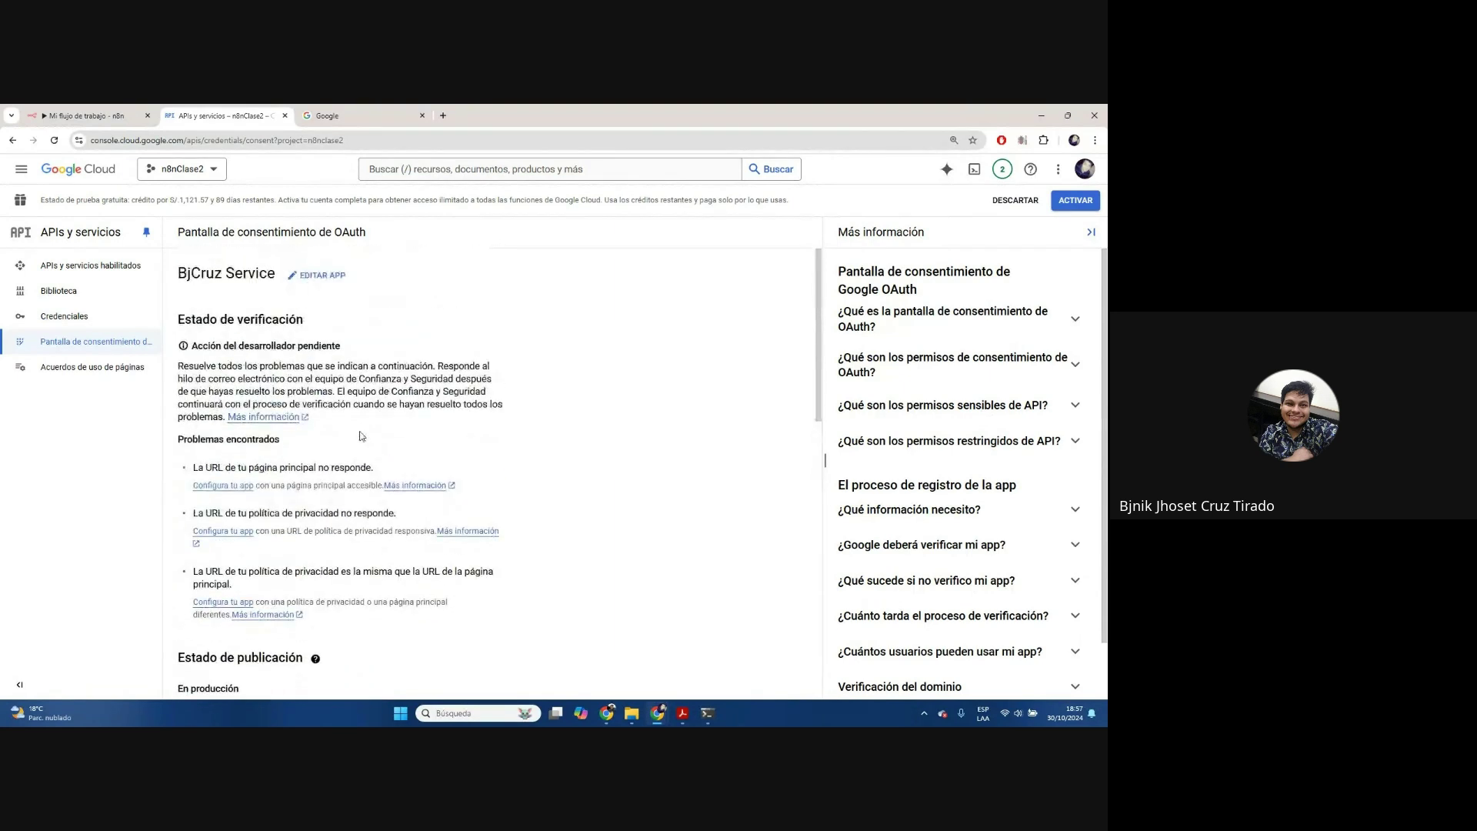
click(53, 139)
Switch to the n8n pruba project and view its credentials before returning to n8n
click(184, 169)
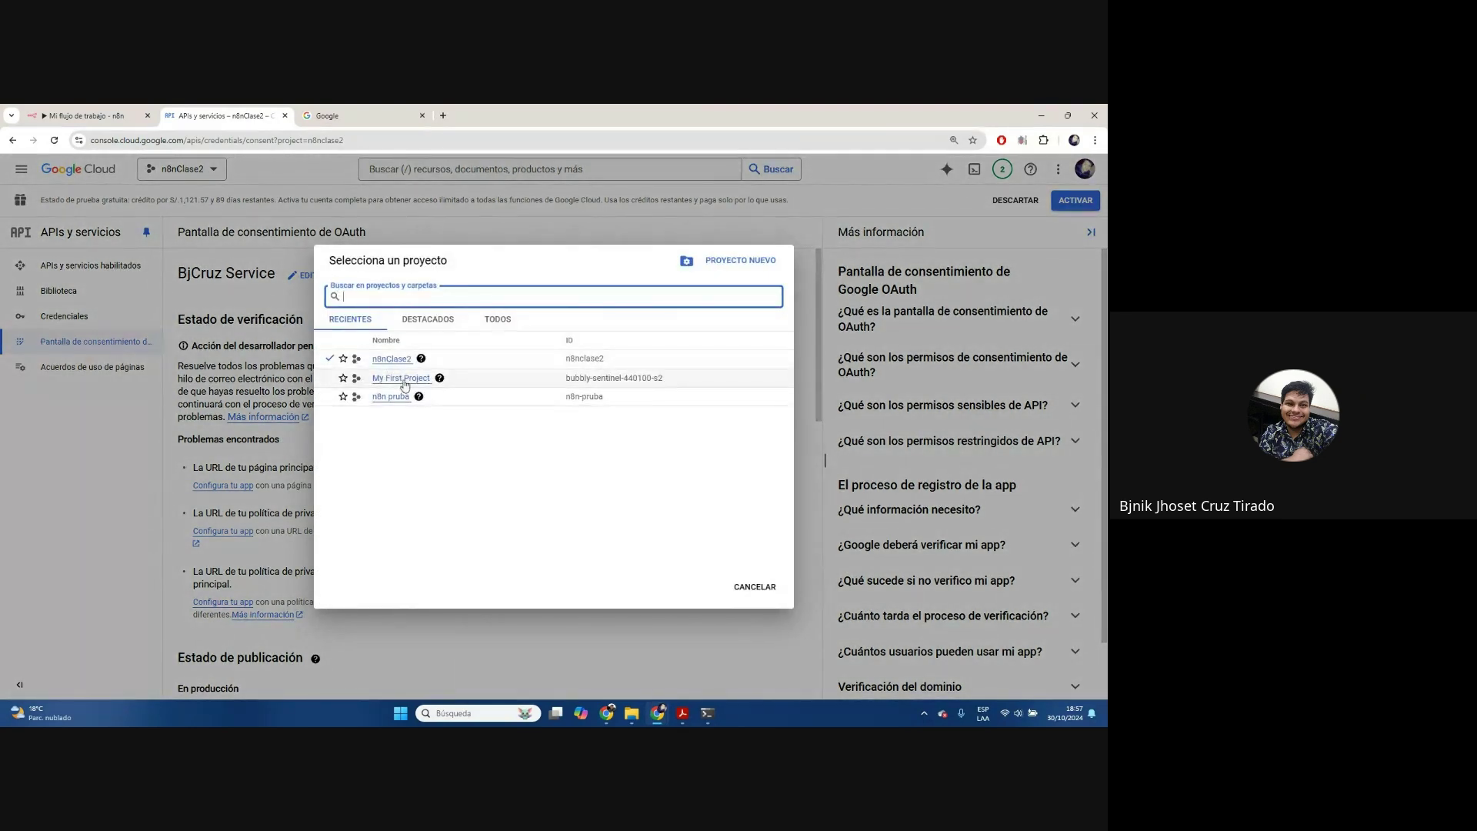
click(390, 397)
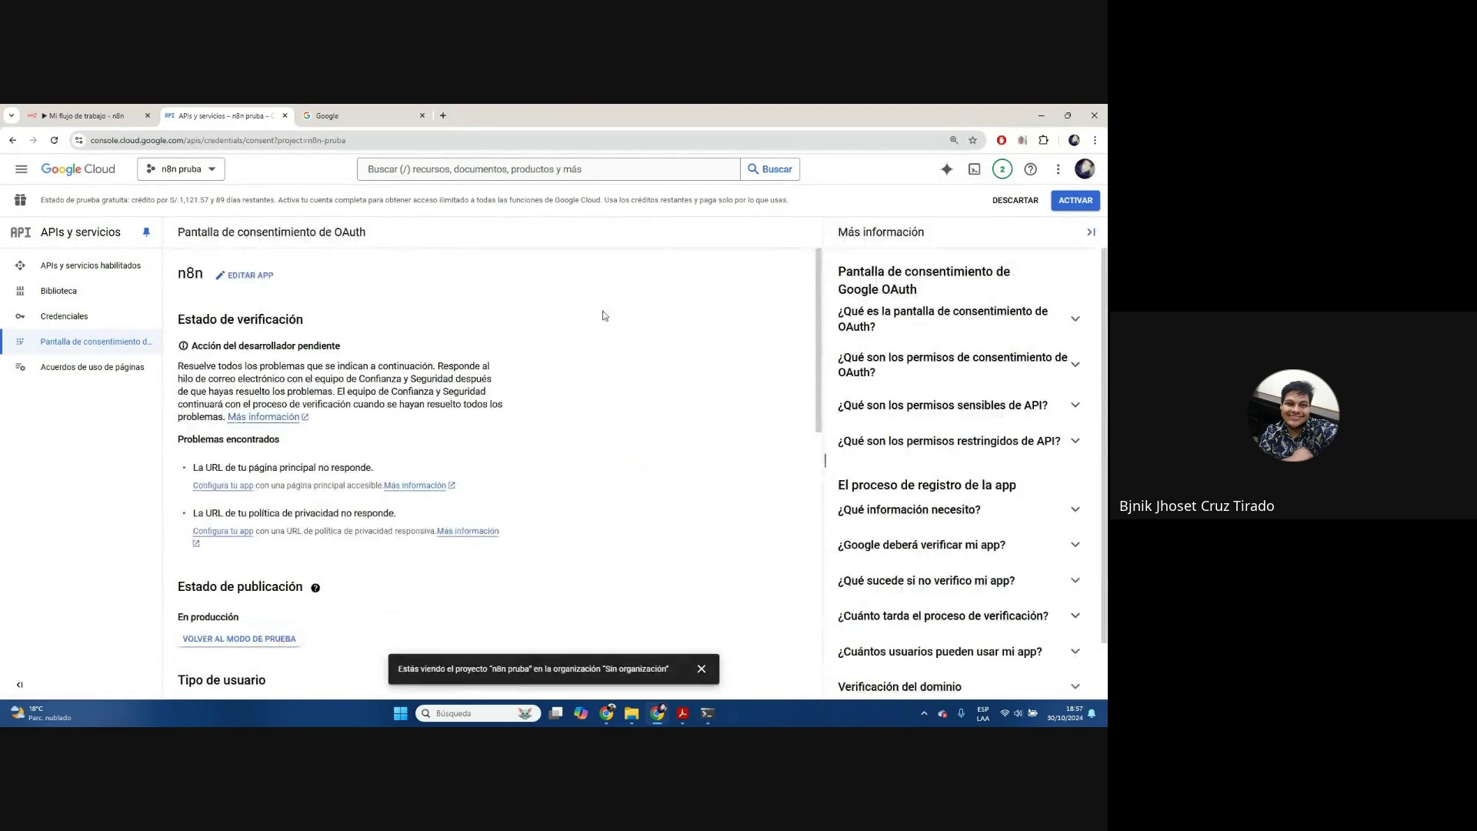
click(65, 316)
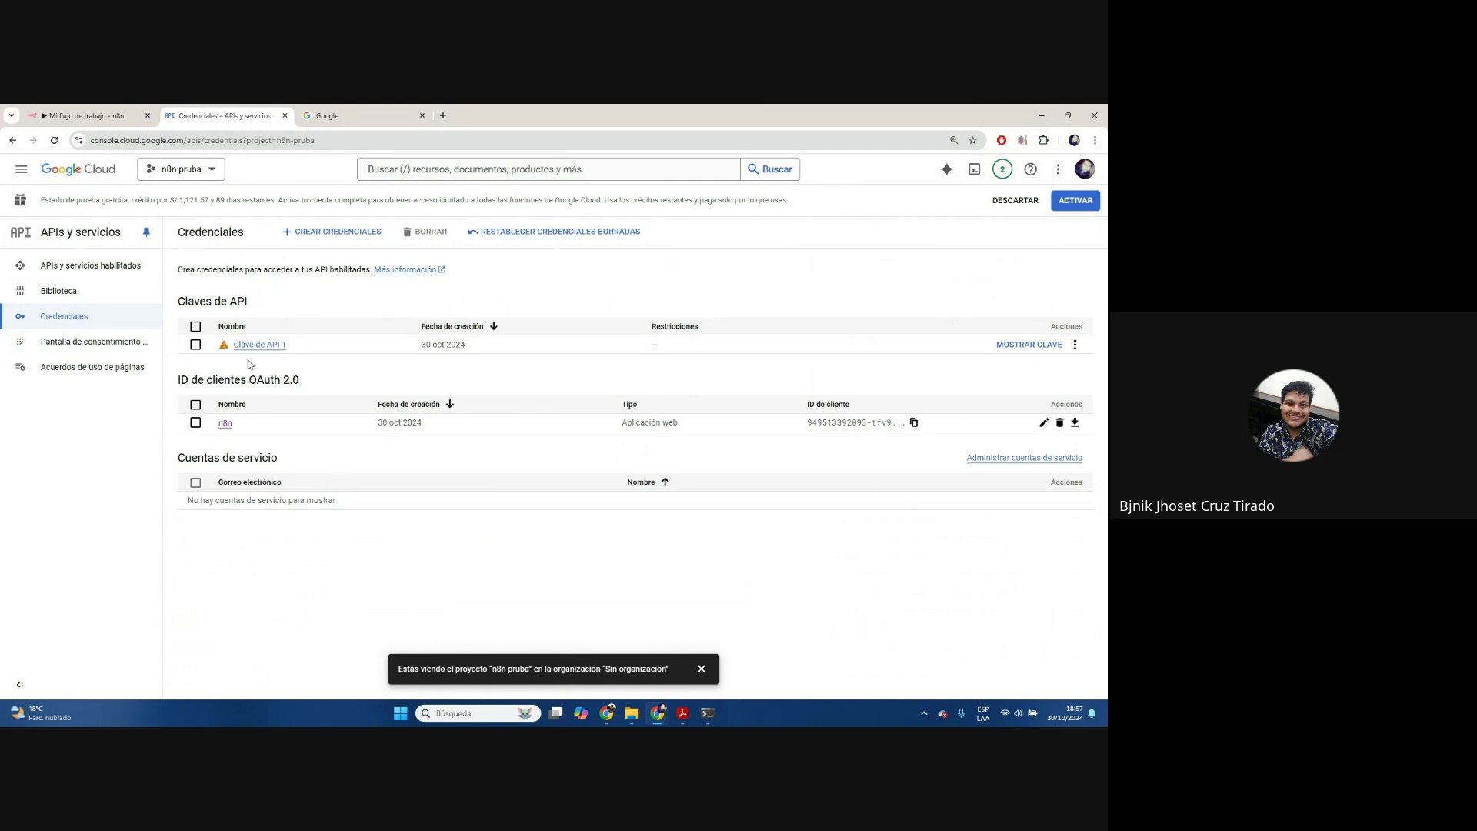
click(93, 342)
key(ctrl+1)
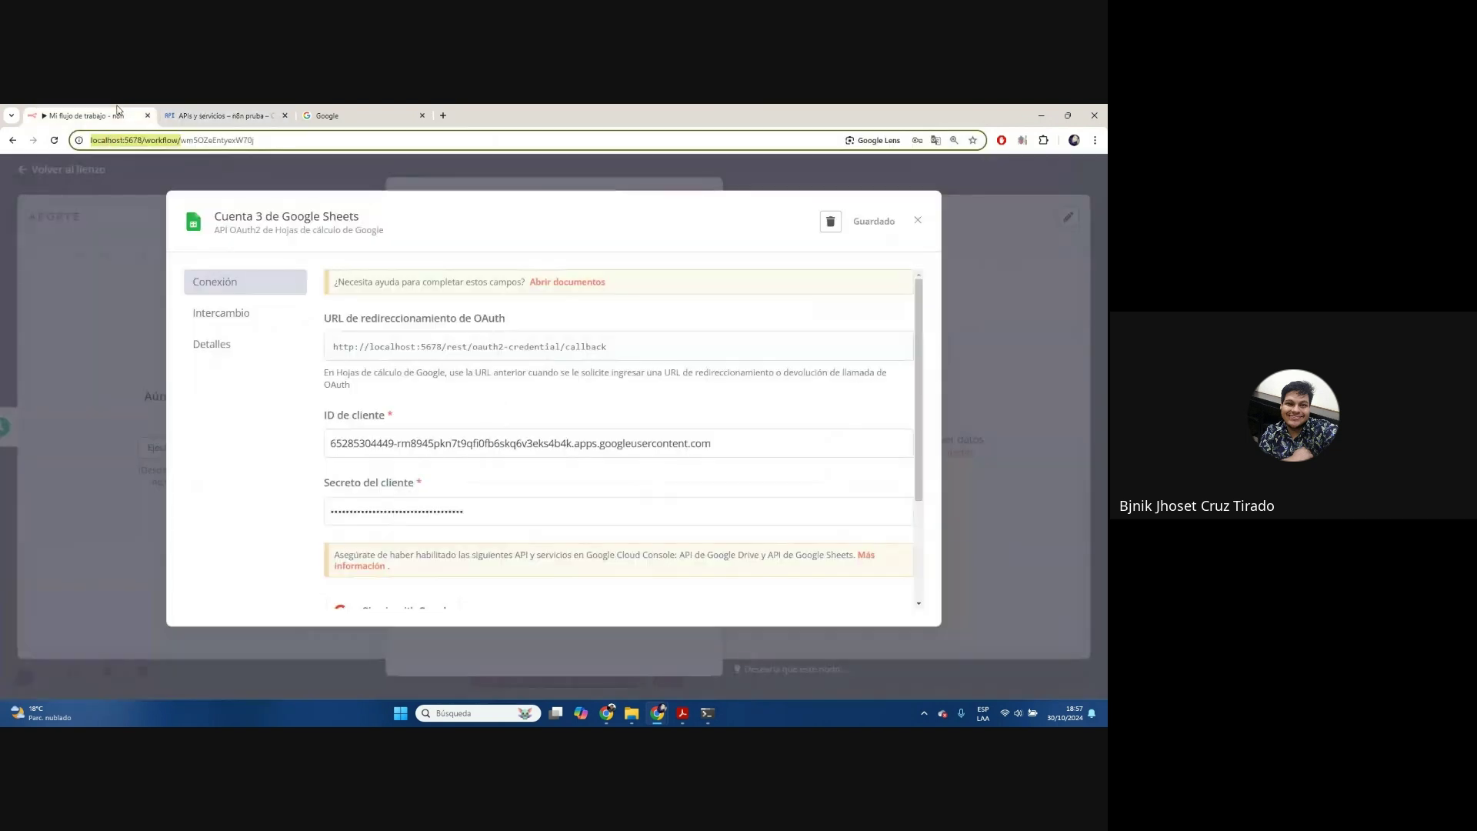
Retry Google sign-in and select the redirect_uri_mismatch error details
scroll(465, 583, down, 1)
click(400, 461)
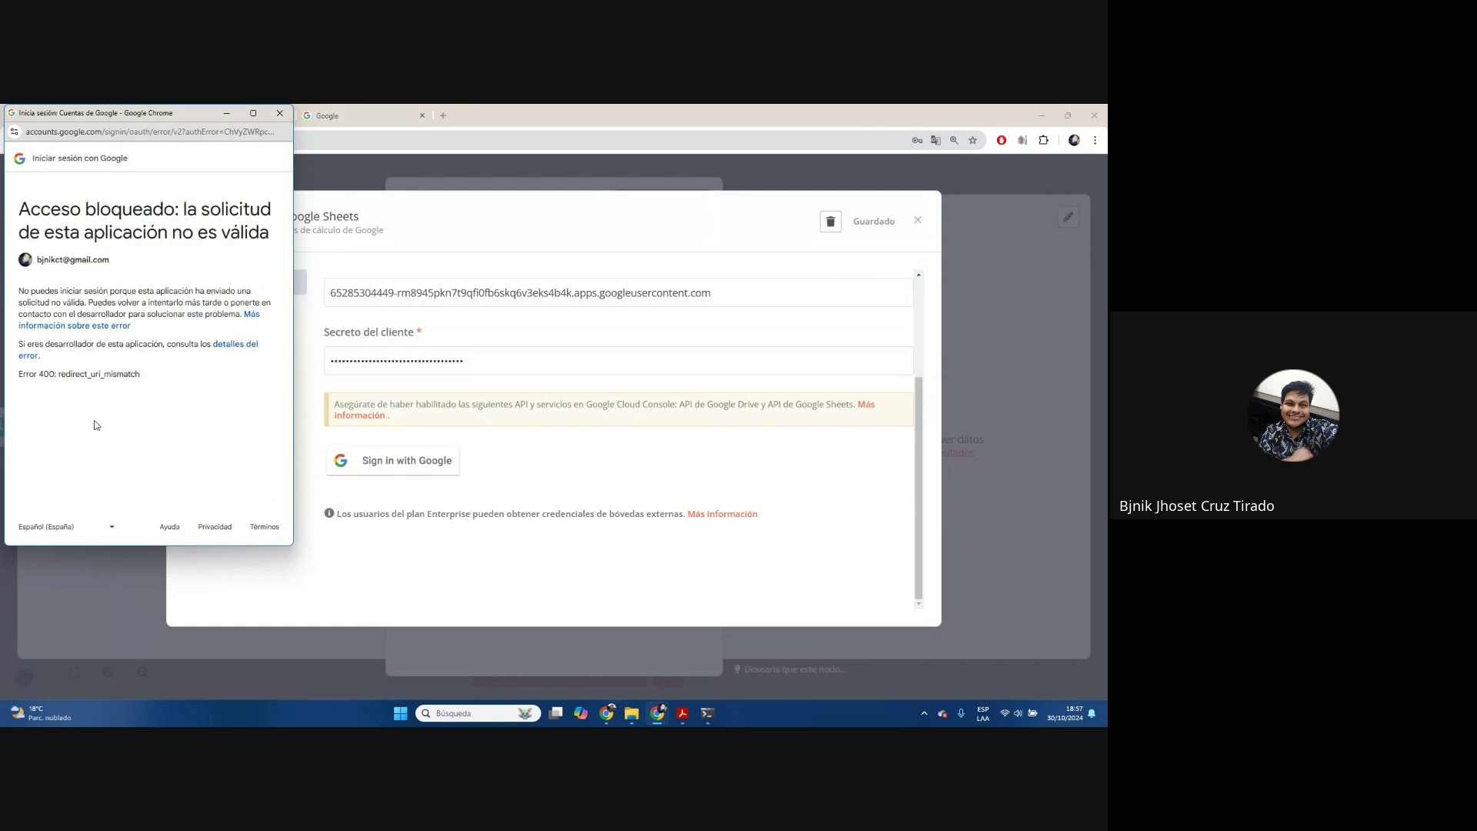
drag(151, 385, 21, 272)
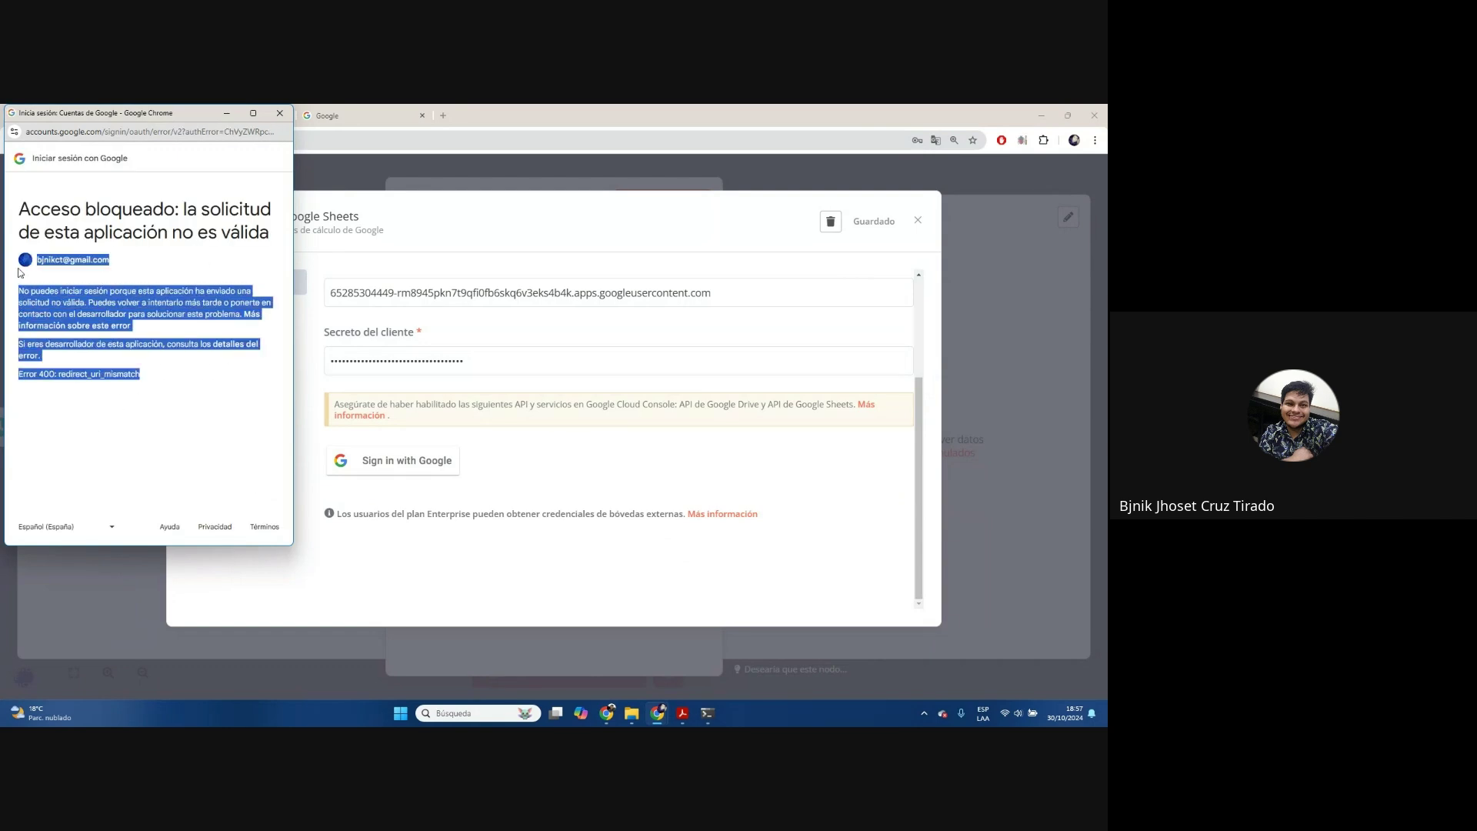
drag(198, 383, 21, 267)
click(146, 381)
drag(146, 380, 42, 389)
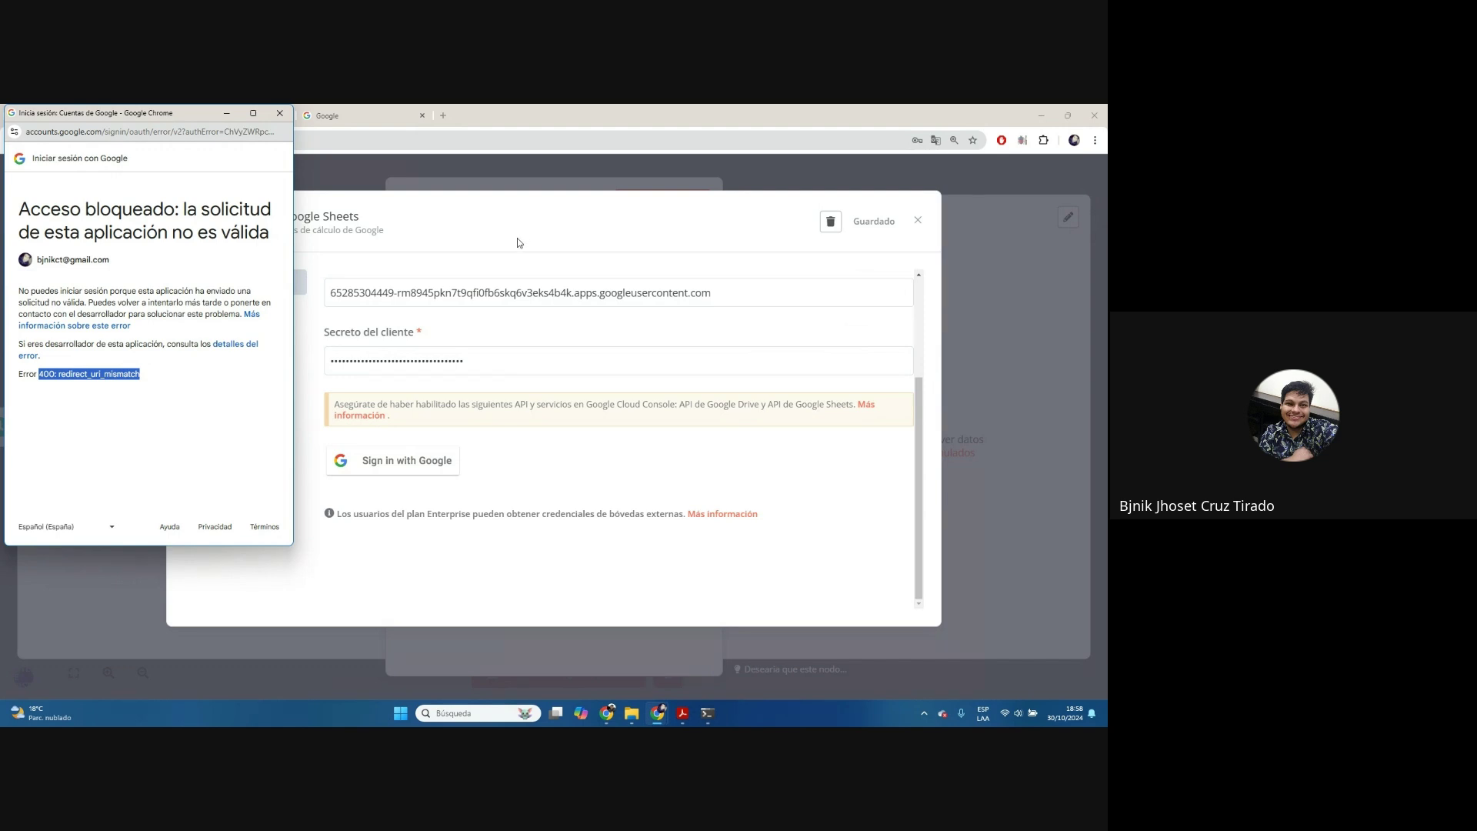
Copy n8n's OAuth redirect URL to the clipboard and go to the Google Cloud tab
scroll(567, 329, up, 3)
click(569, 342)
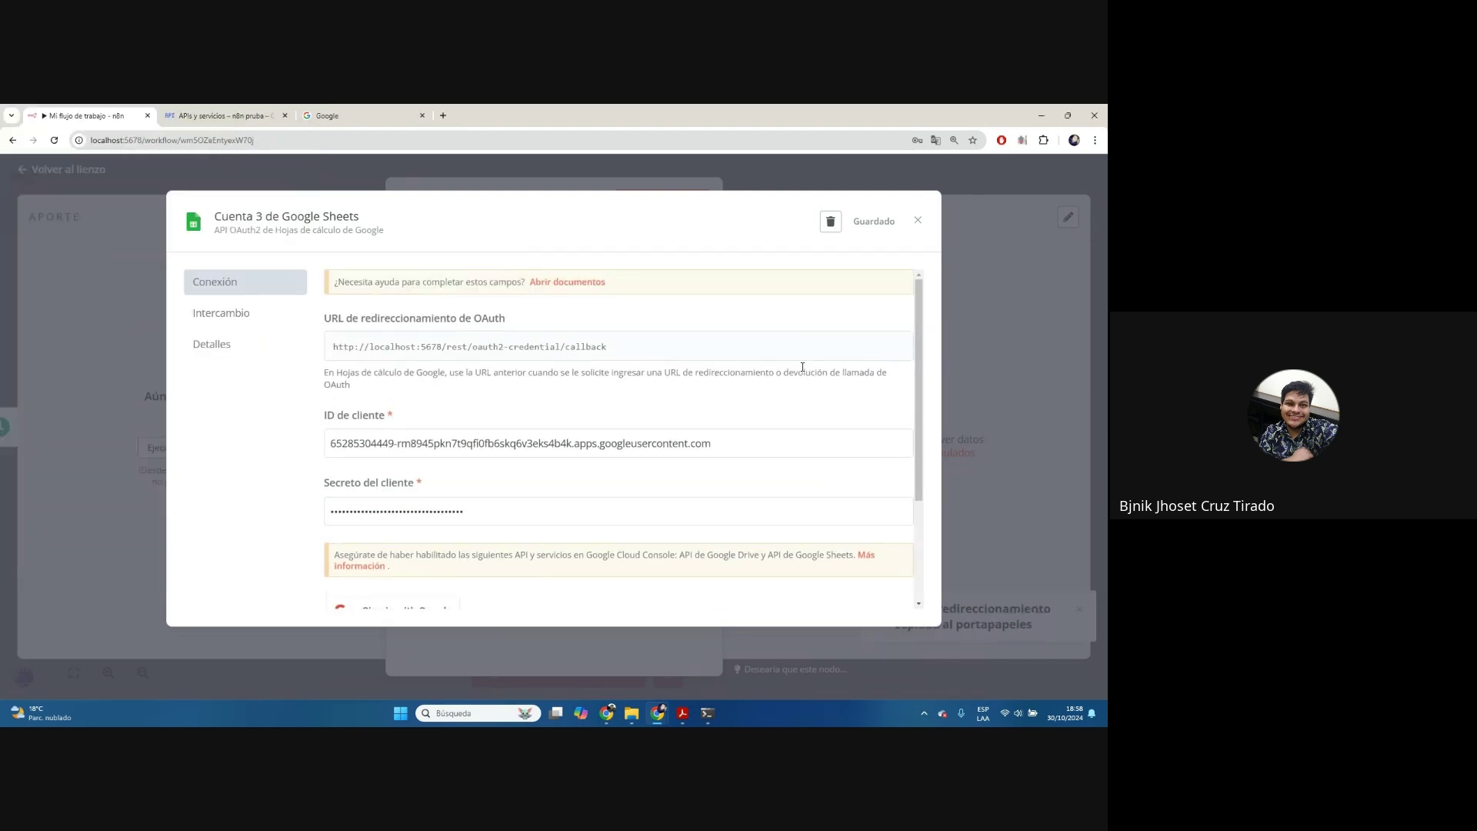
drag(331, 353, 626, 346)
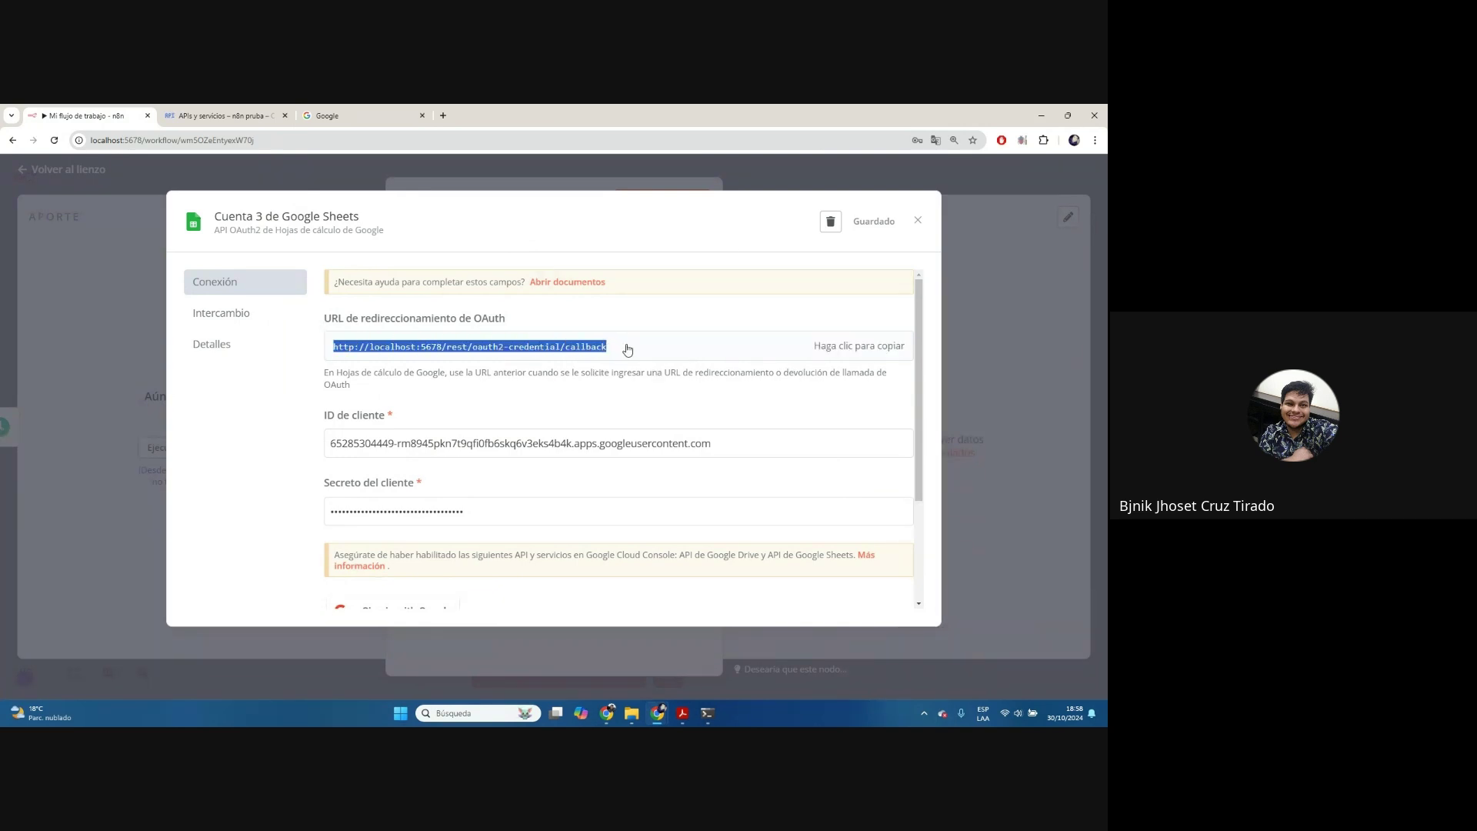
click(837, 358)
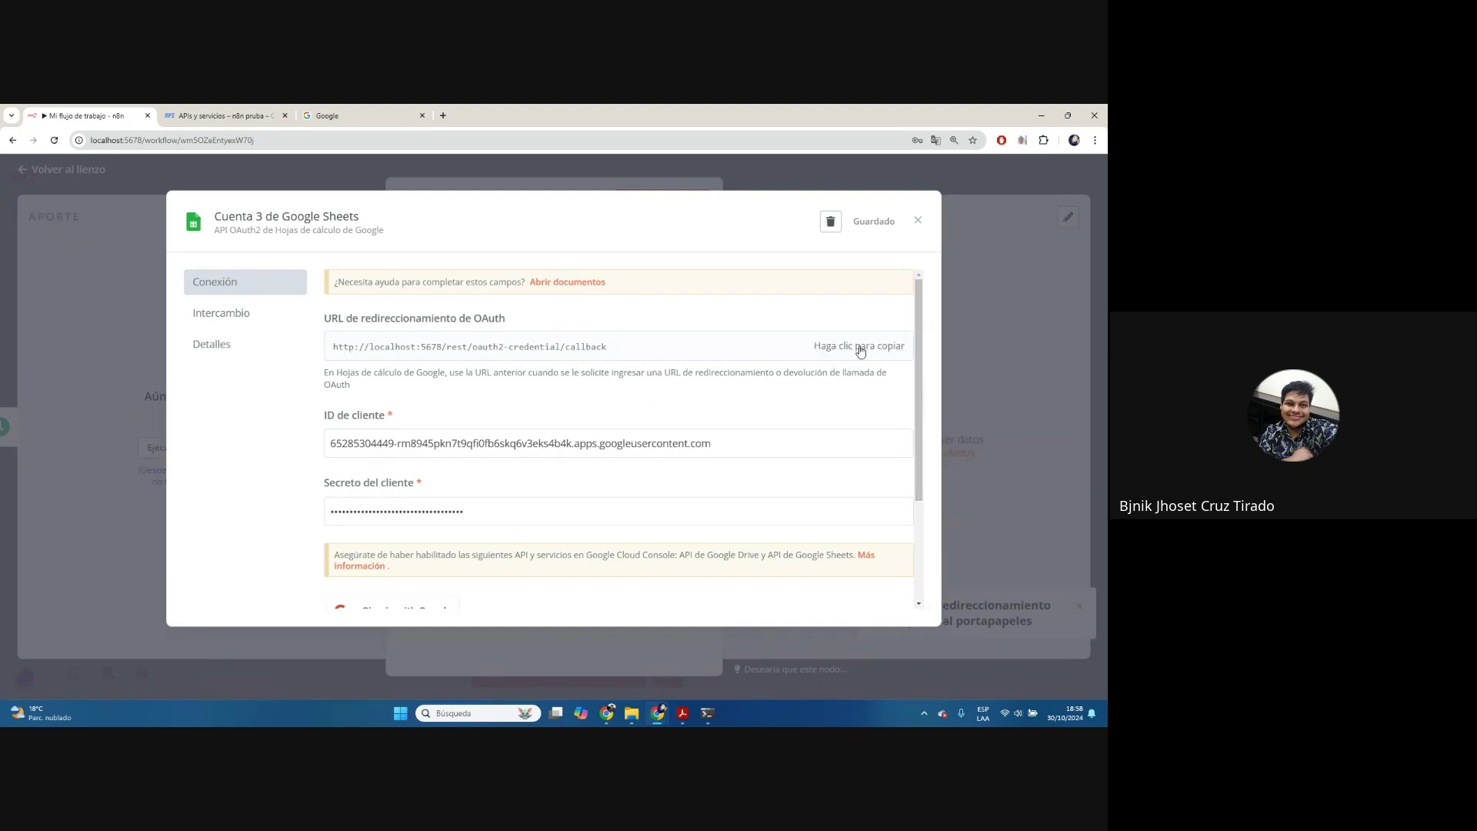
click(230, 115)
scroll(492, 369, down, 3)
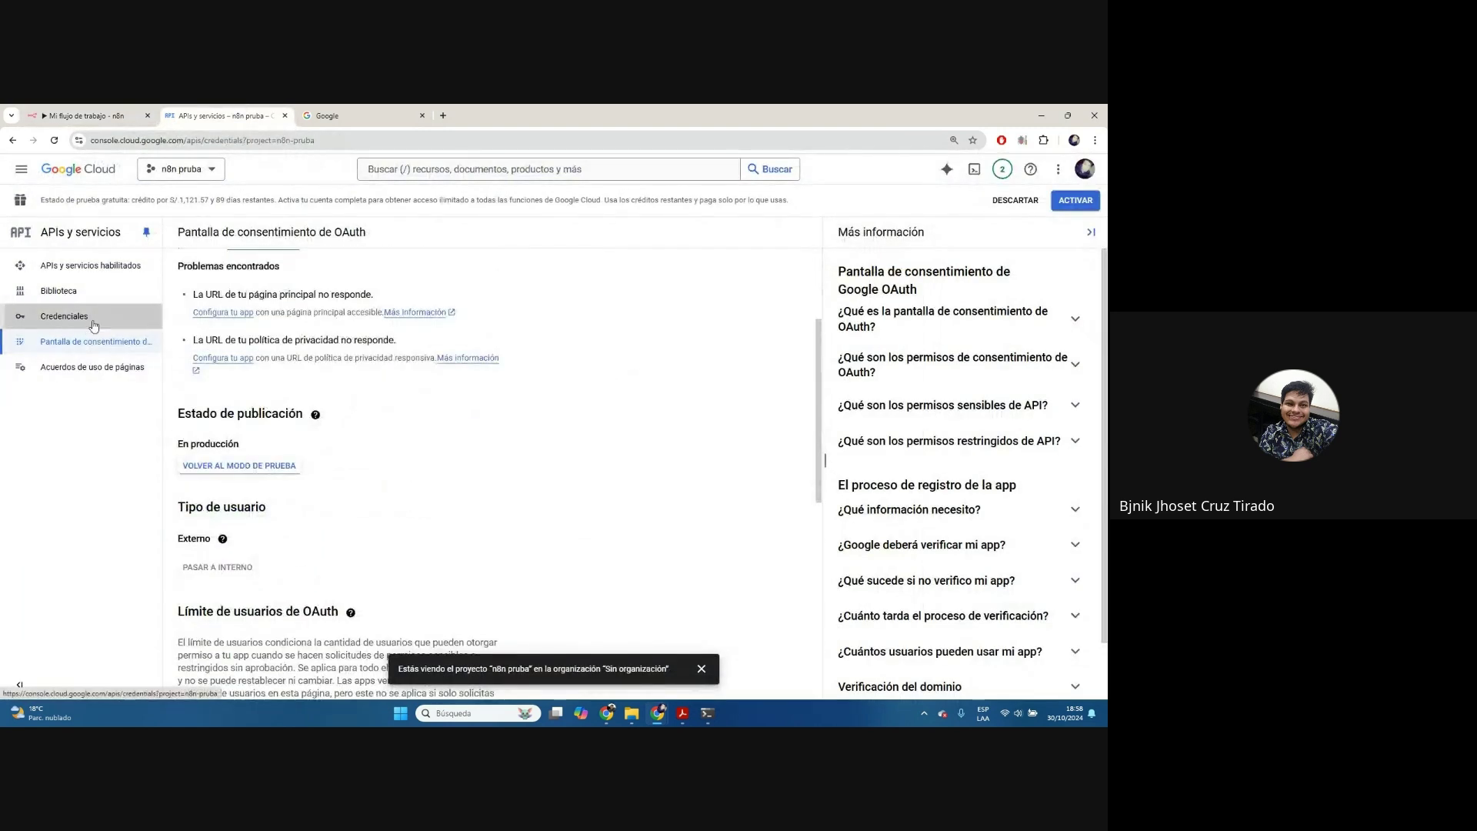
Go to the Credentials page and switch to the n8nClase2 project
click(87, 322)
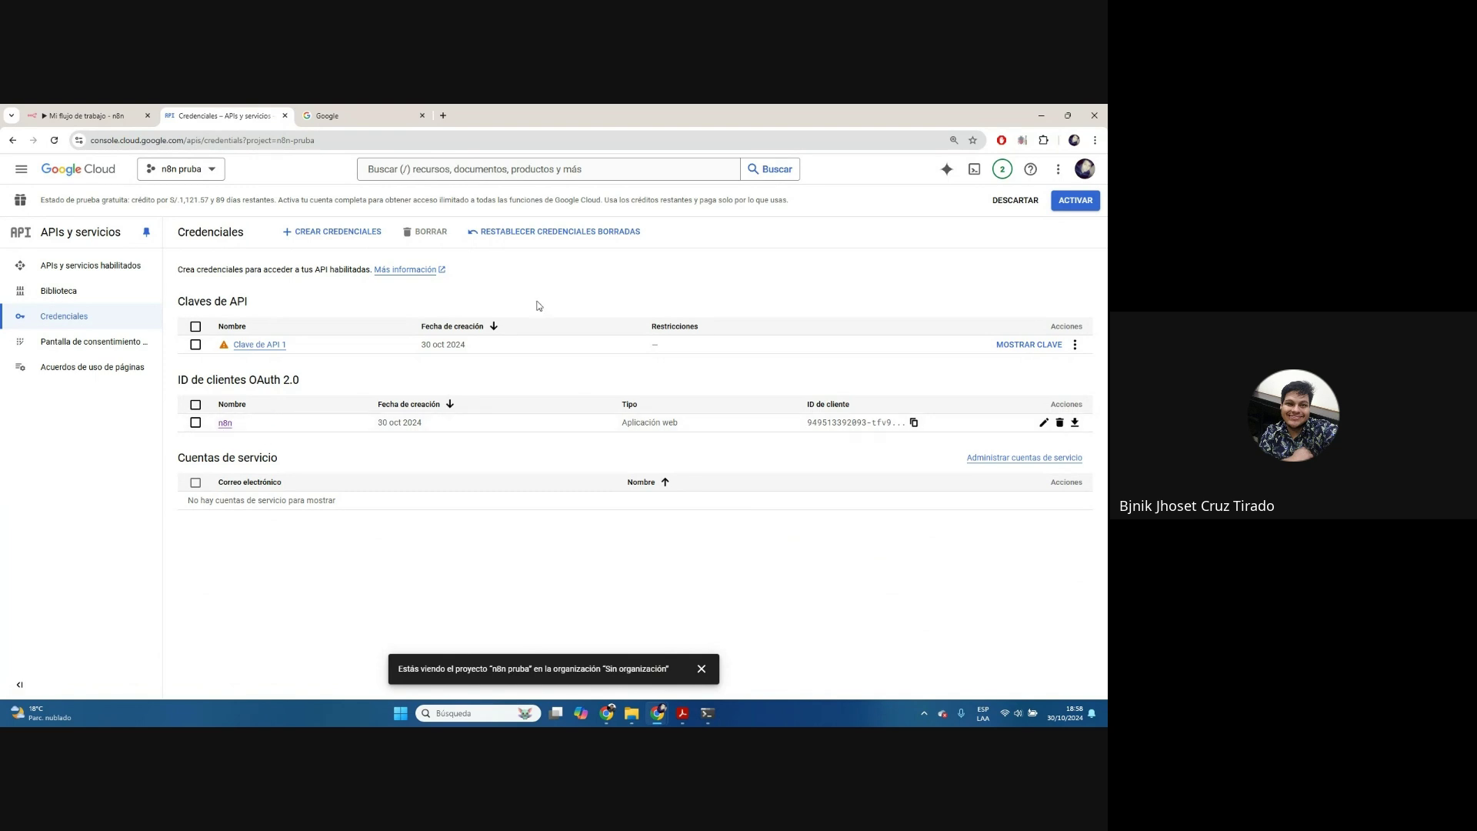
click(180, 168)
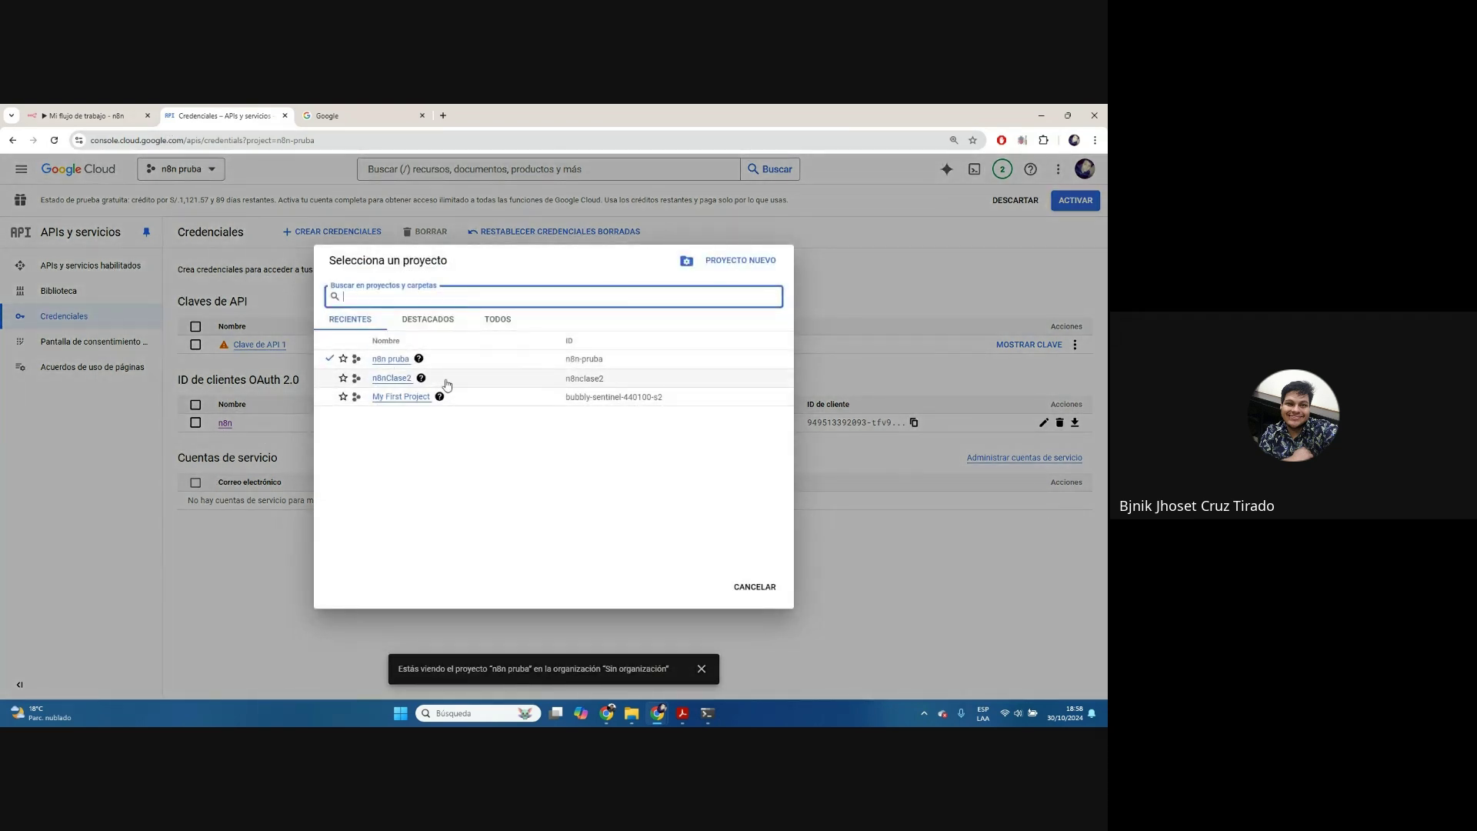
click(399, 378)
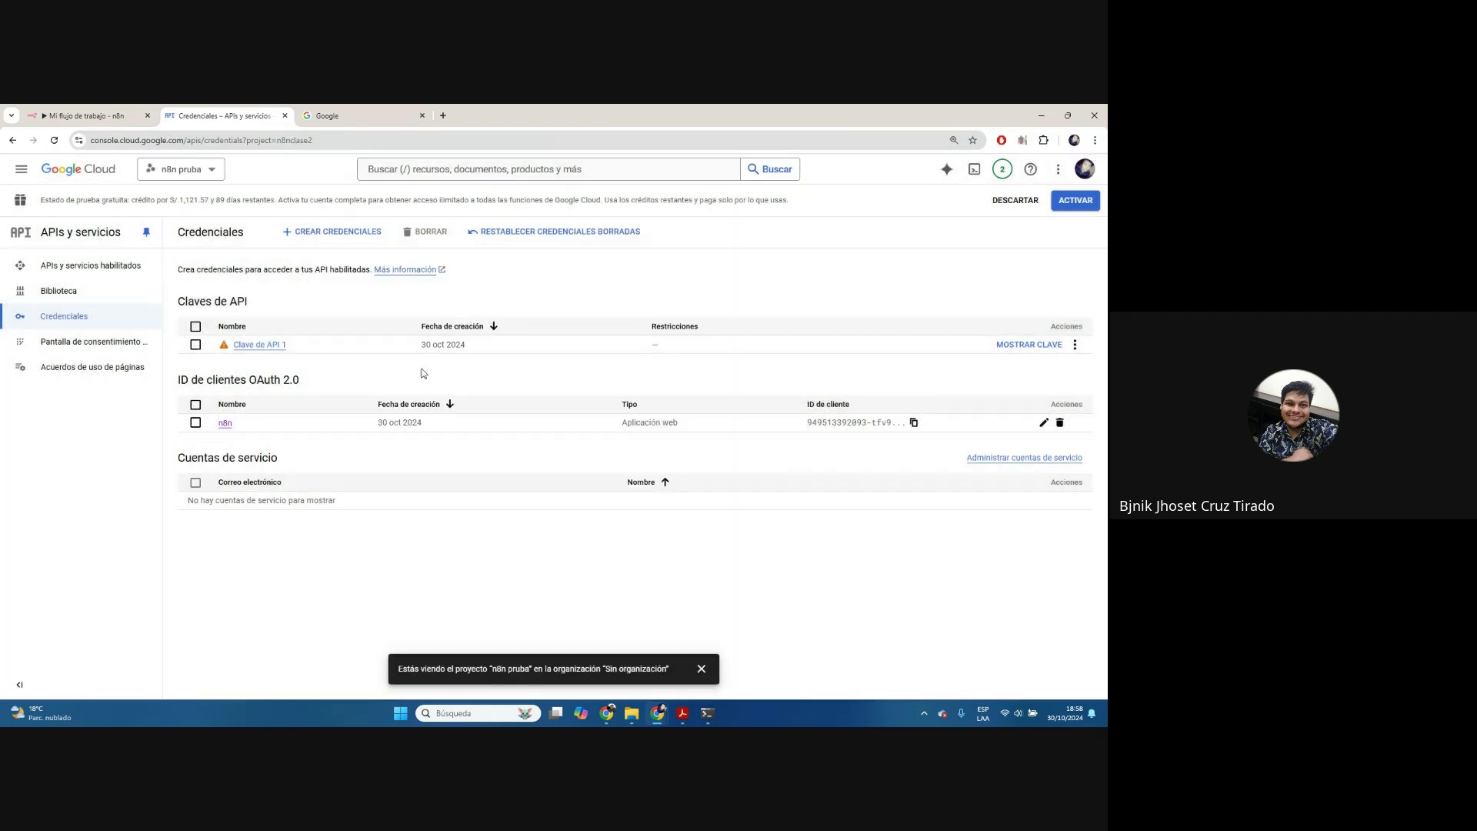
click(1045, 423)
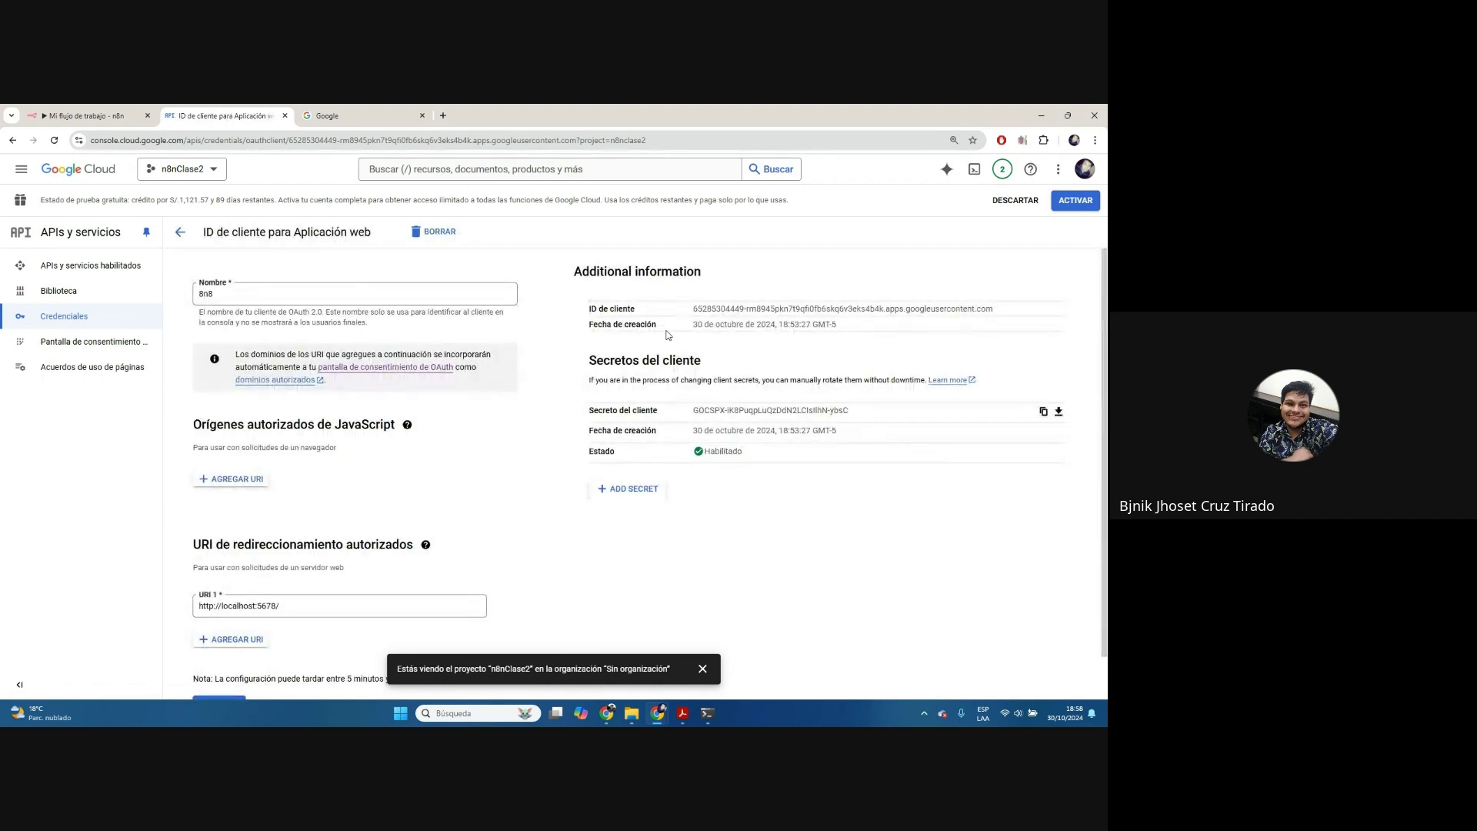
scroll(484, 445, down, 1)
scroll(484, 444, up, 1)
scroll(483, 443, down, 1)
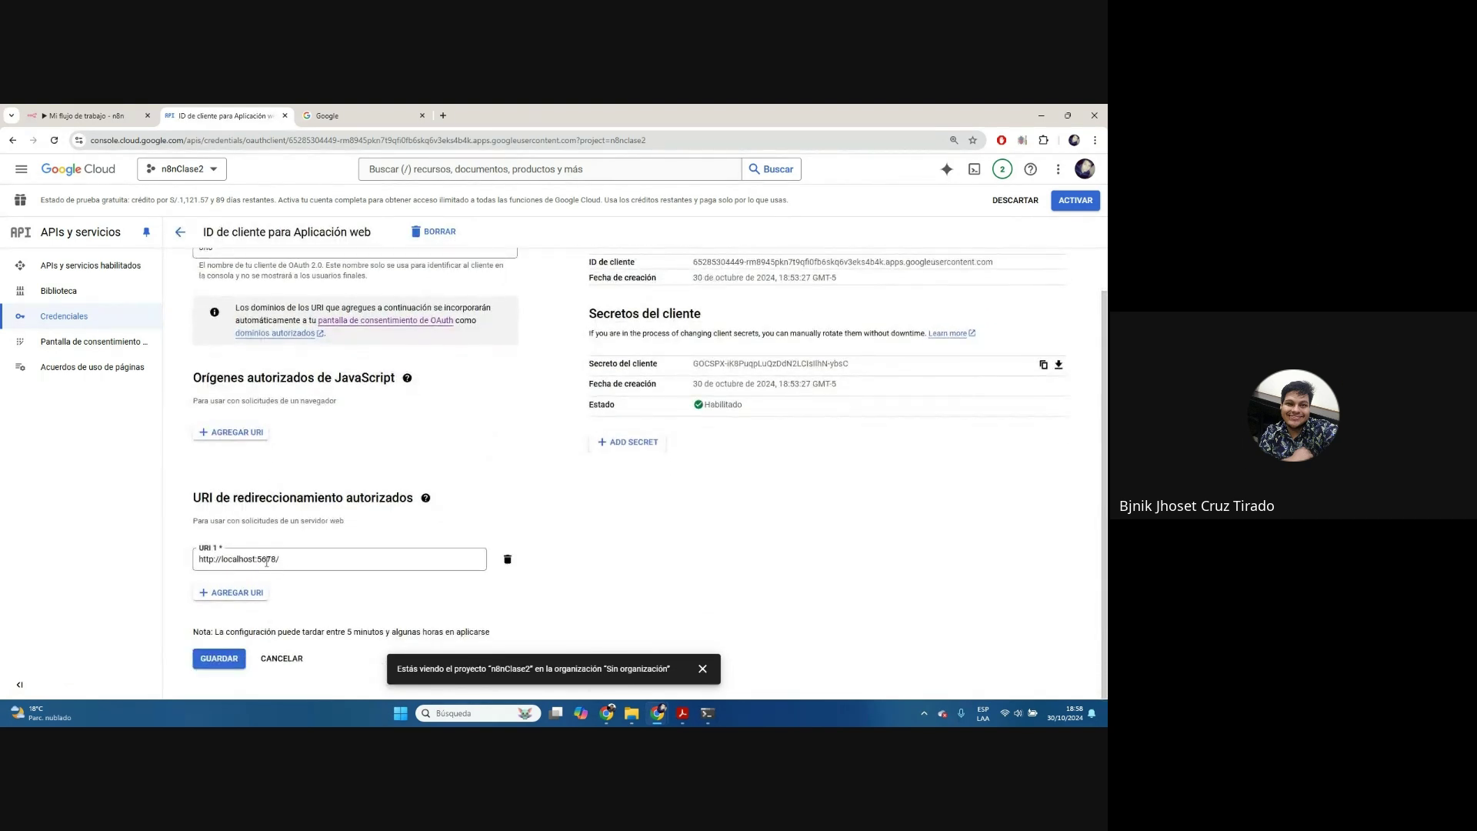
drag(296, 559, 169, 565)
key(ctrl+v)
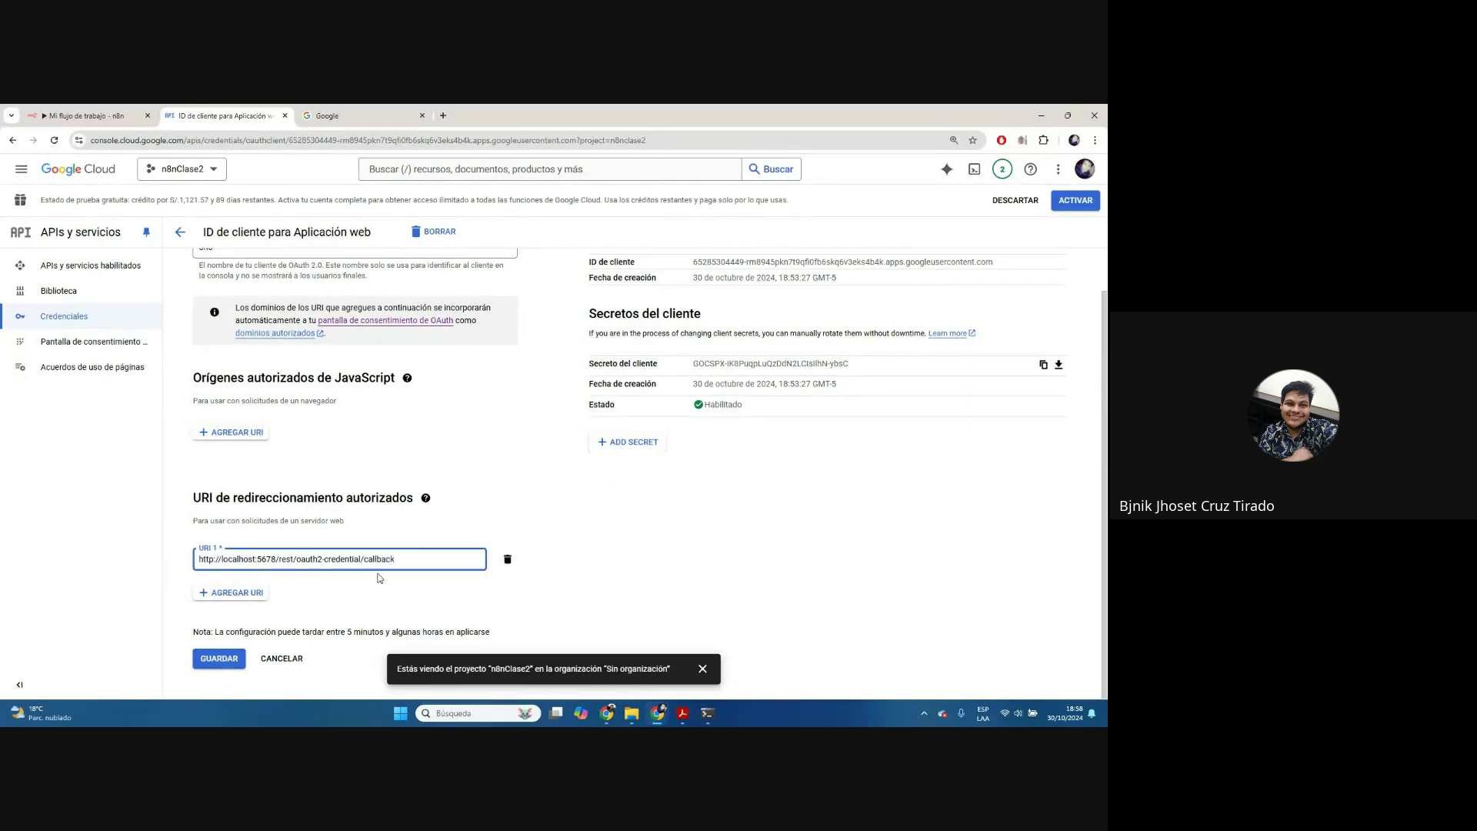
click(220, 664)
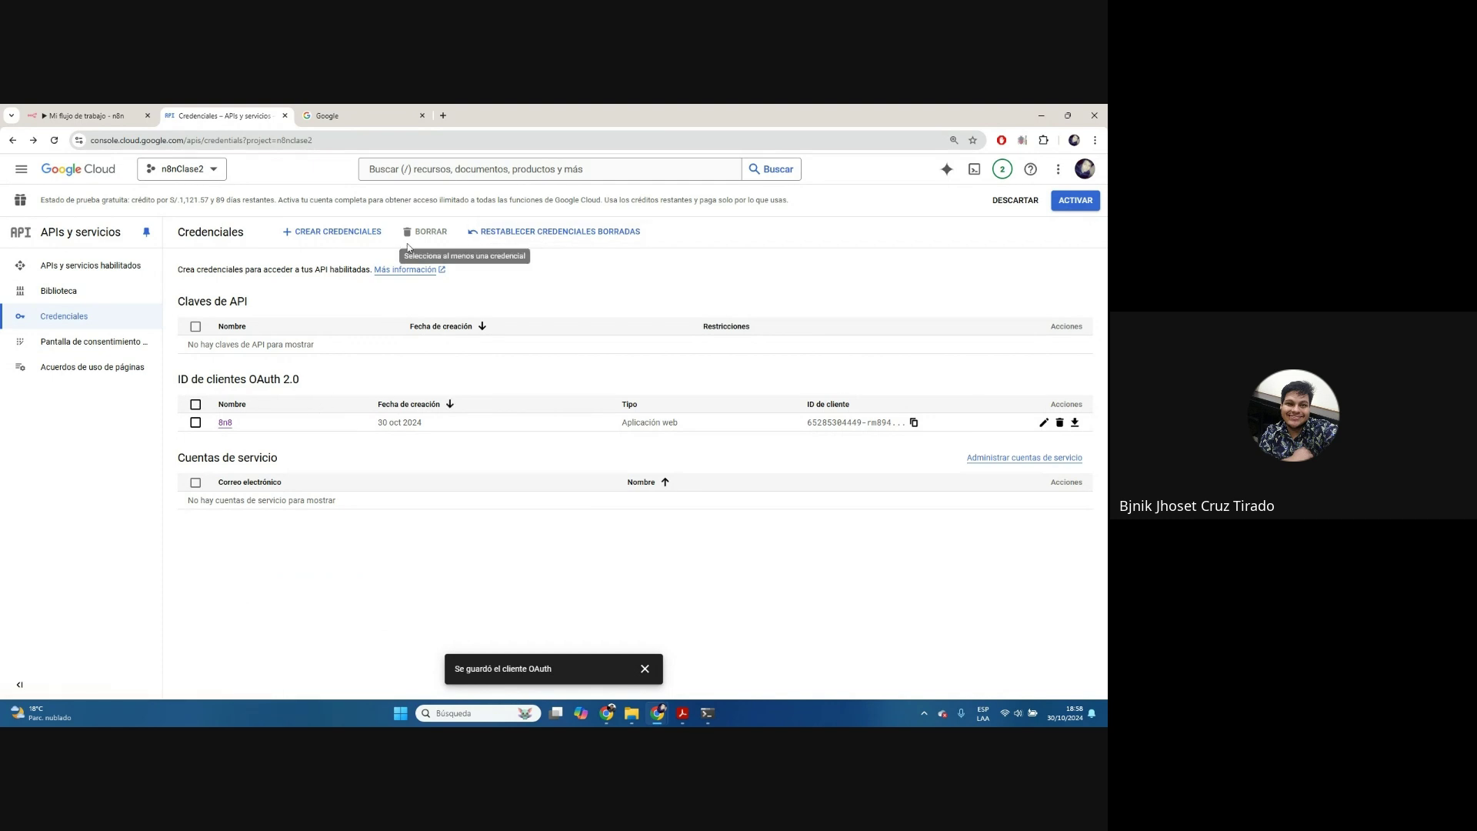
Start a new OAuth client ID of type Web application named n8n2
click(332, 232)
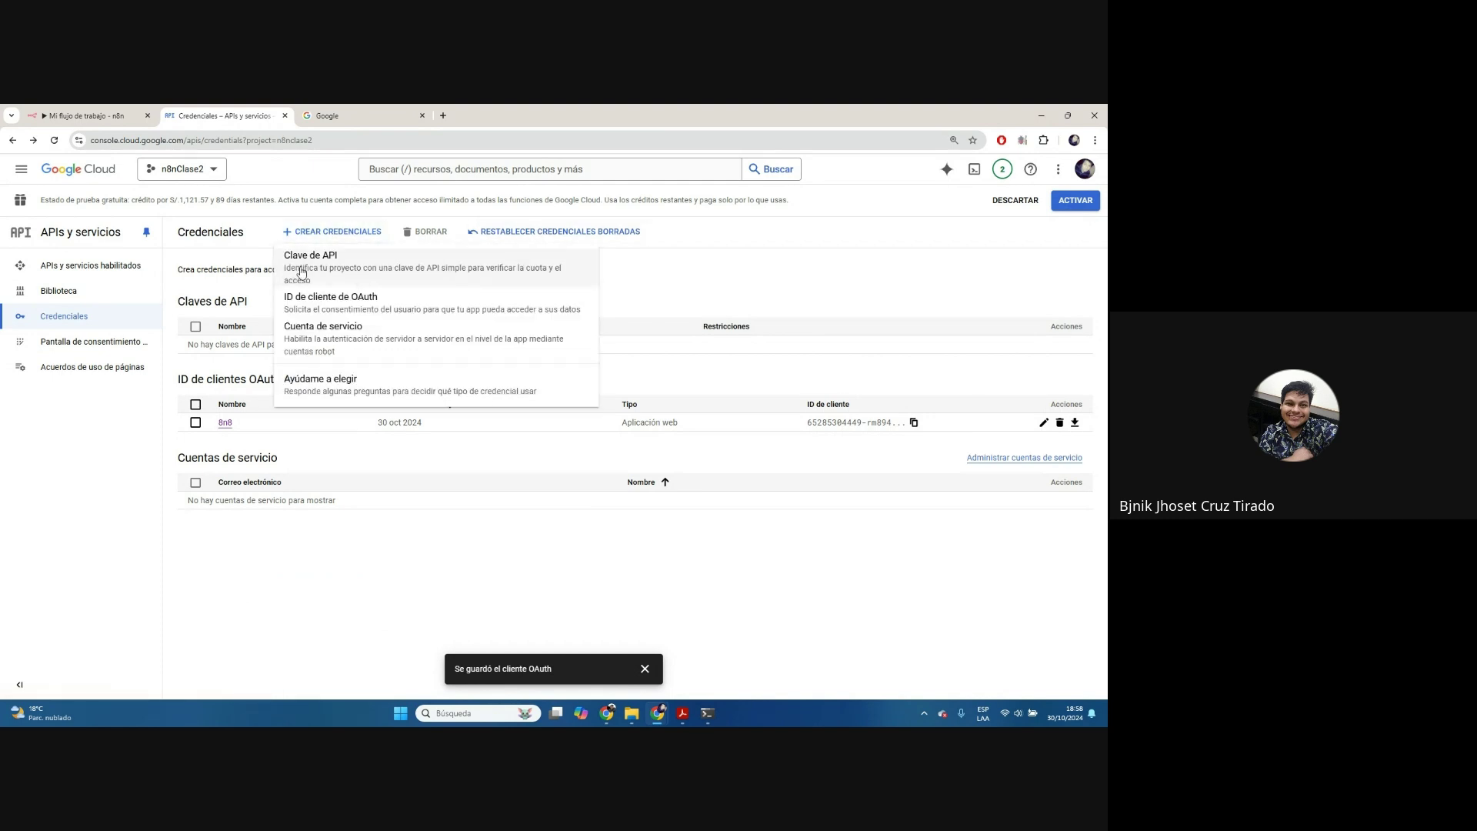
click(326, 307)
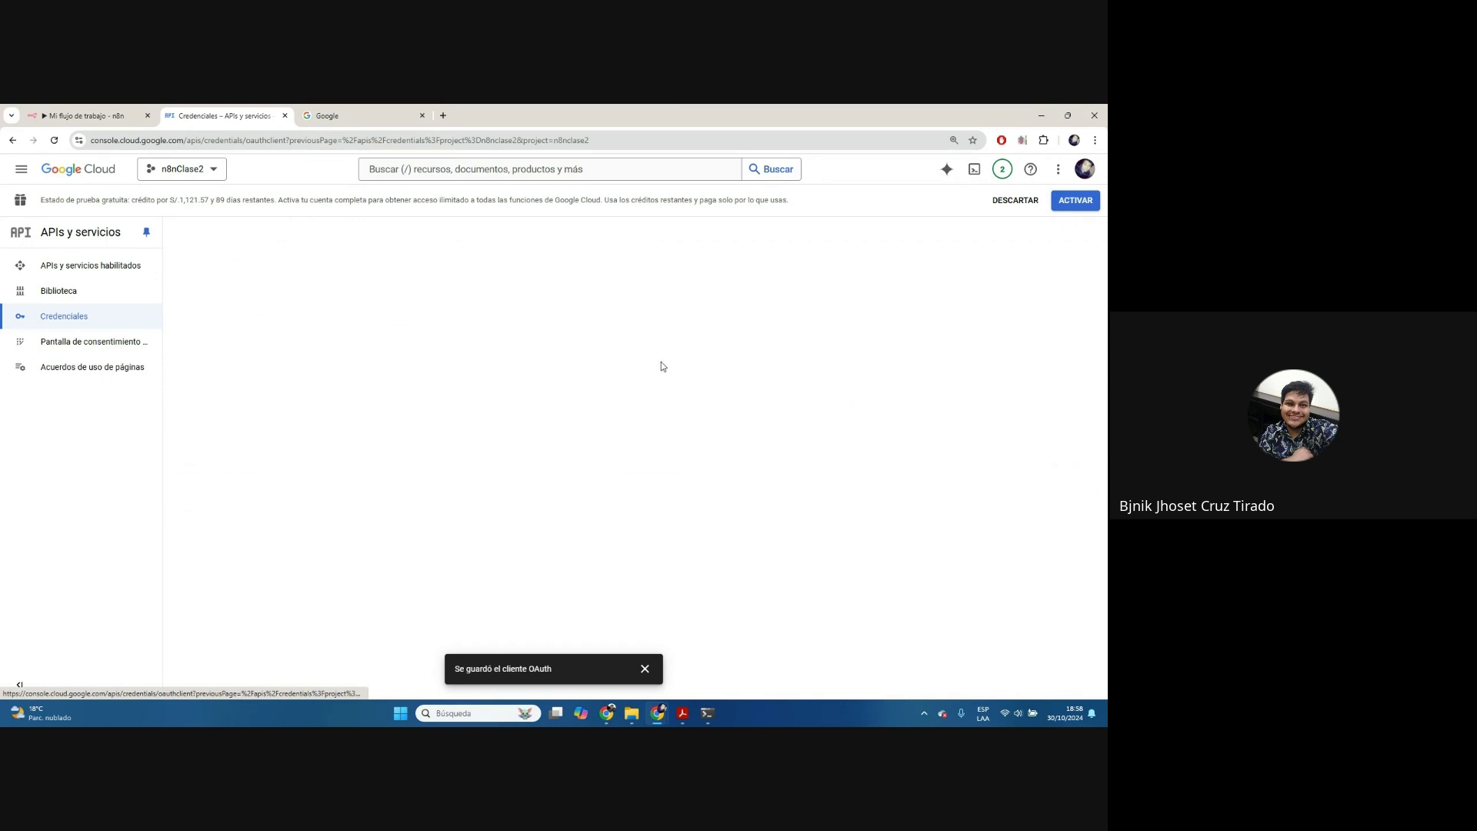
click(372, 337)
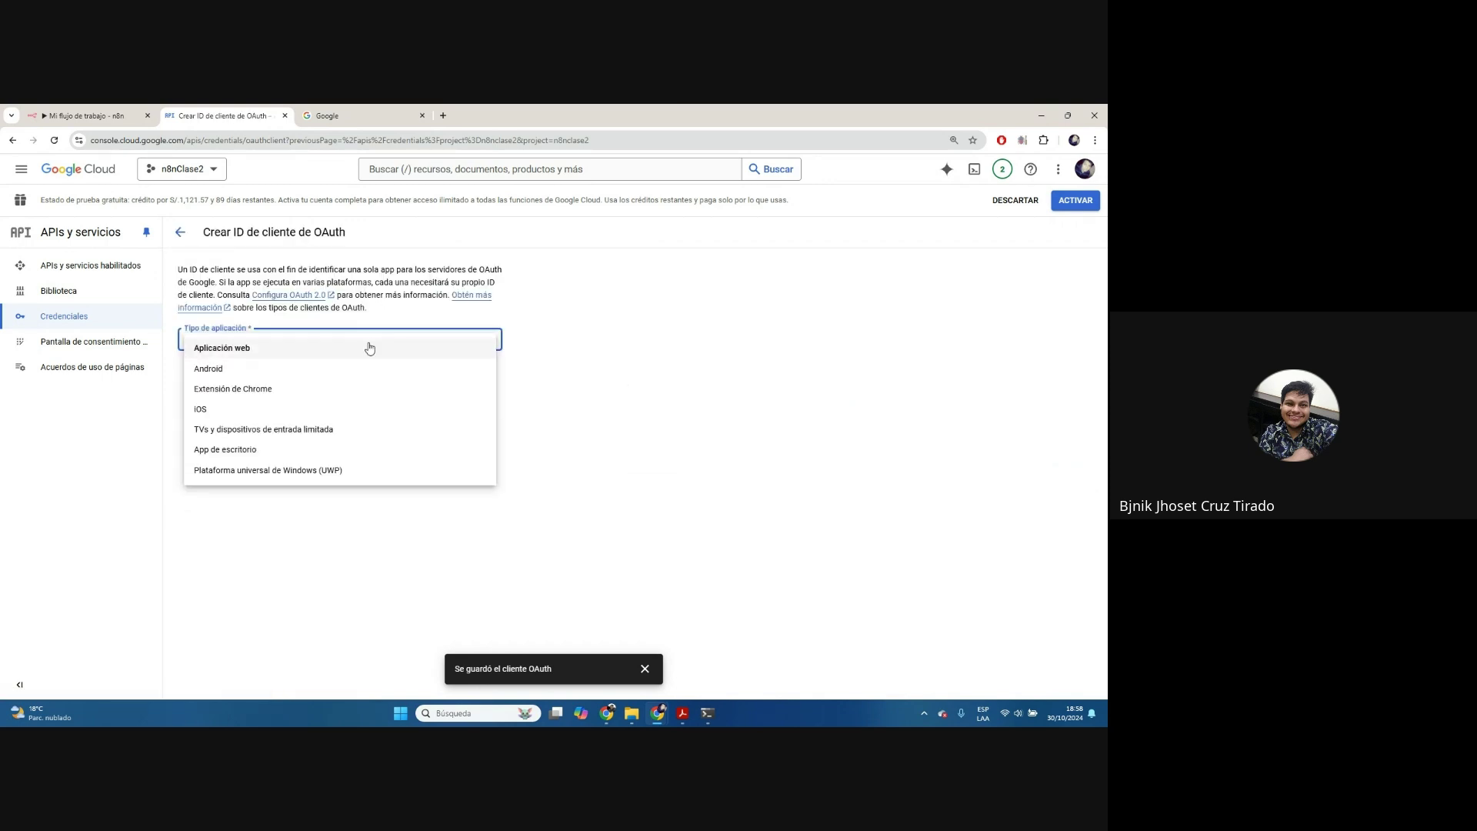
click(370, 352)
triple_click(349, 382)
text(n8n2)
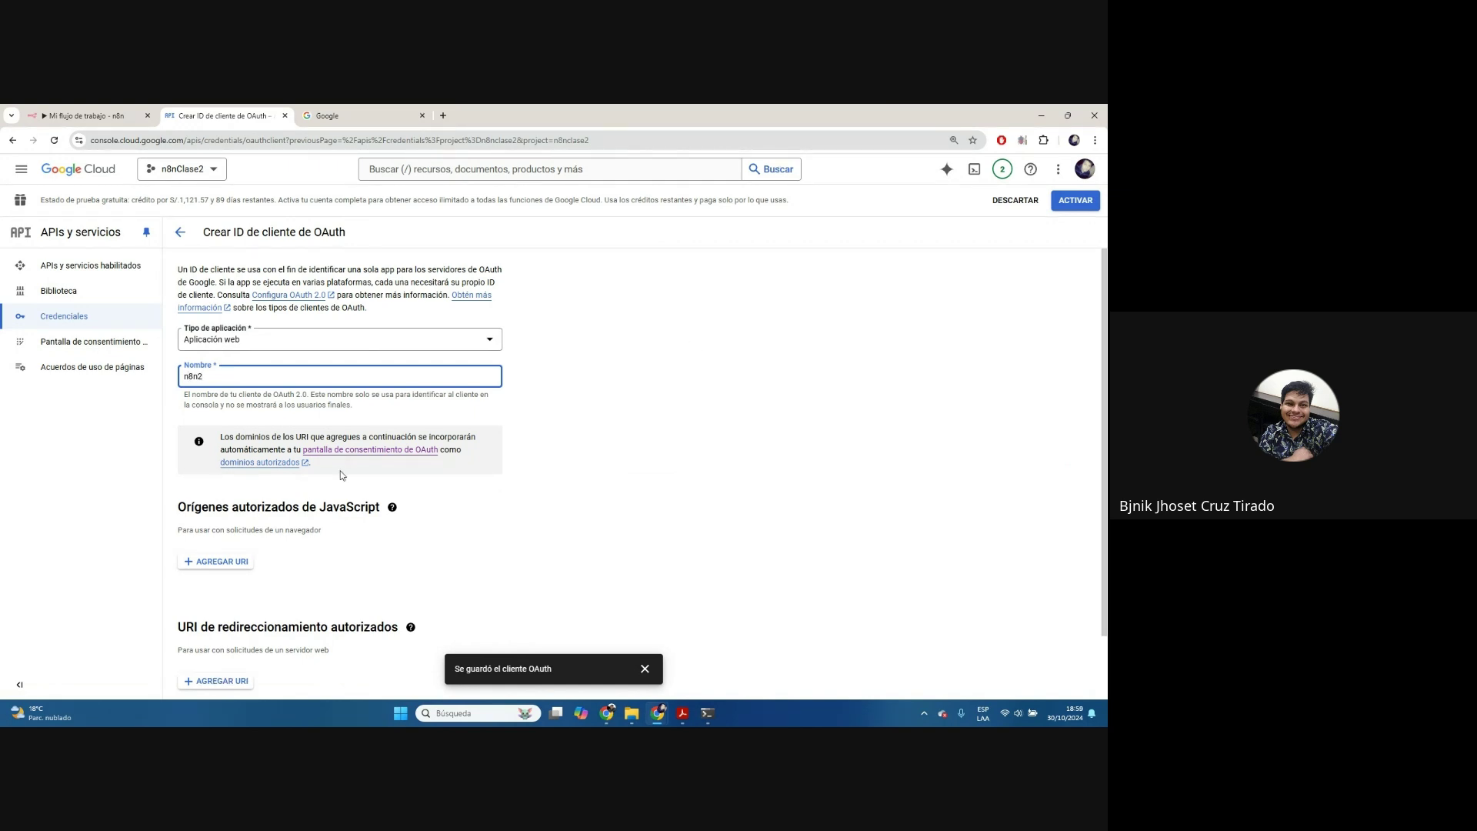
scroll(342, 475, down, 1)
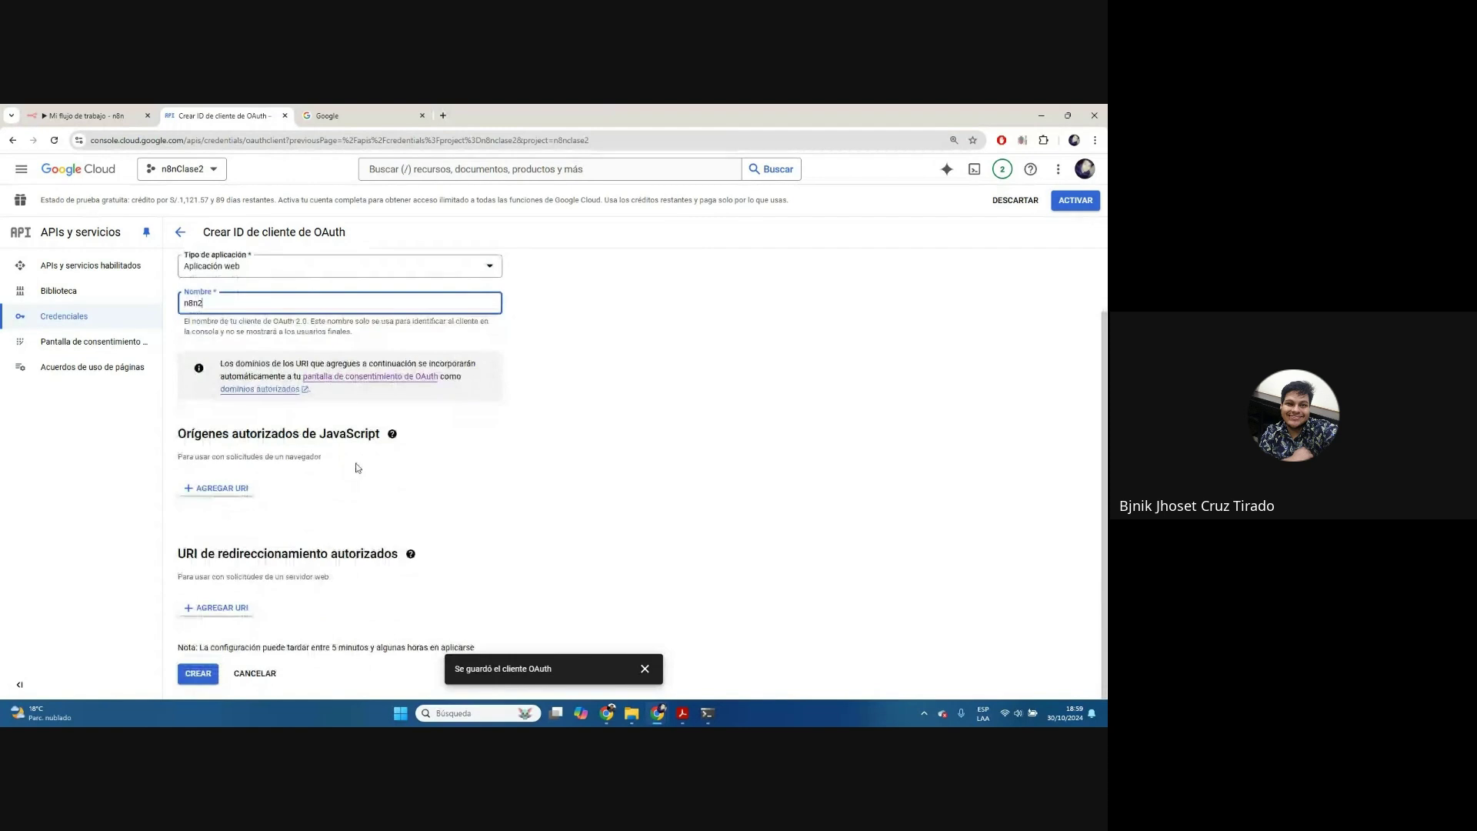
Add a redirect URI and paste the n8n callback URL copied from the n8n credential dialog
click(216, 607)
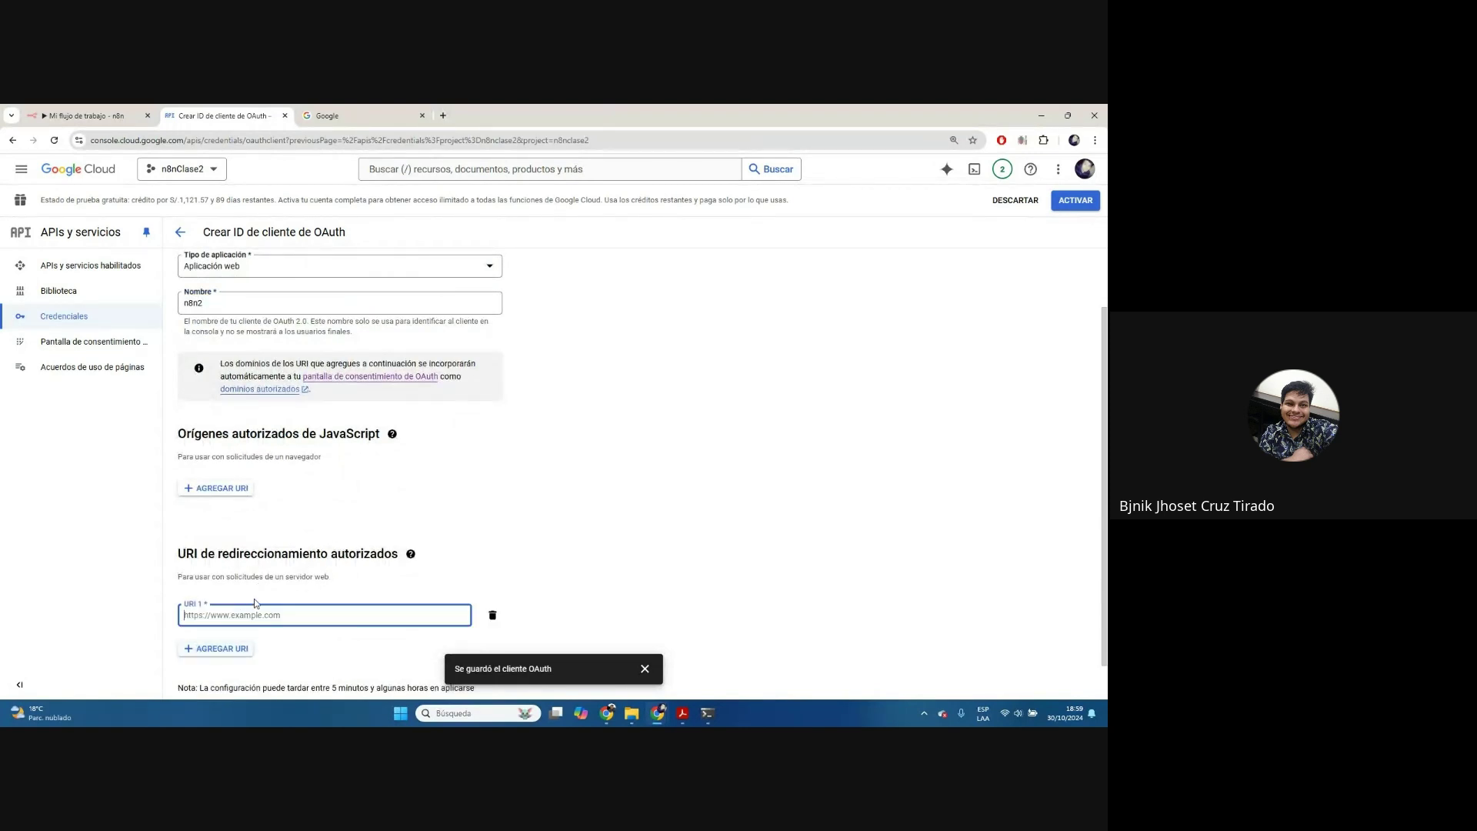
scroll(230, 607, down, 1)
click(84, 115)
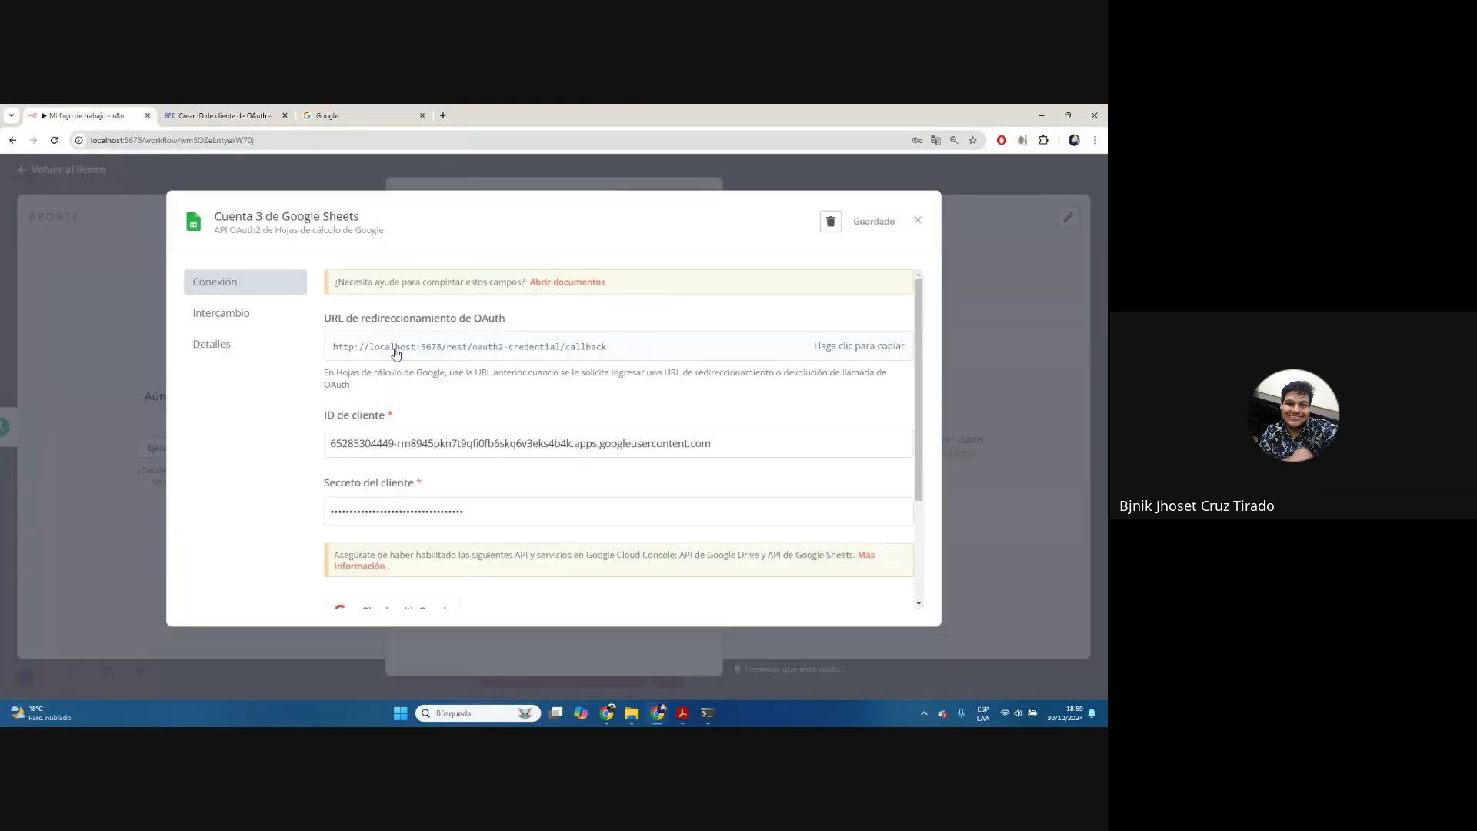
click(848, 356)
click(219, 115)
click(264, 568)
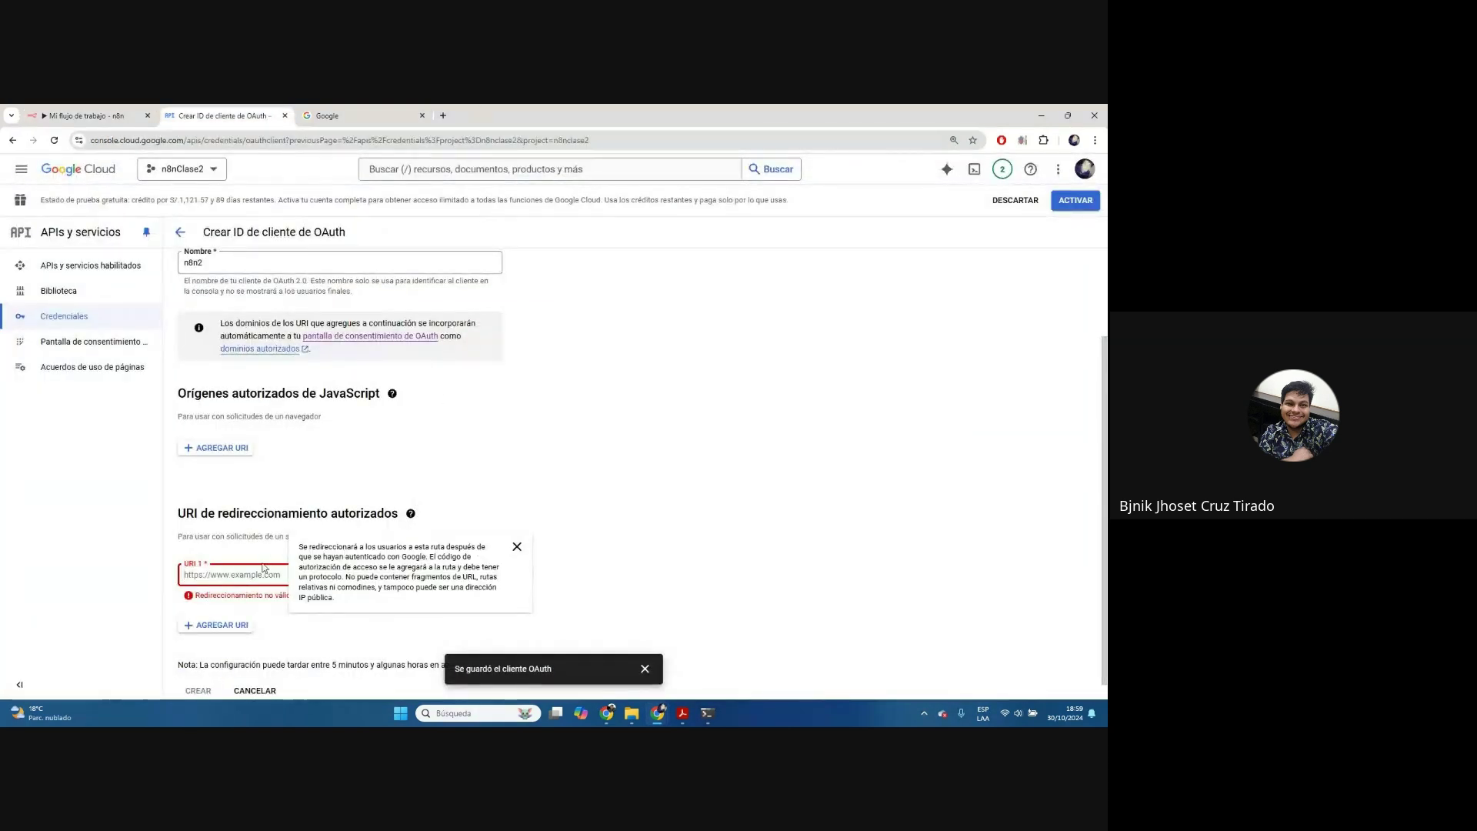
text(http://localhost:5678/rest/oauth2-credential/callback)
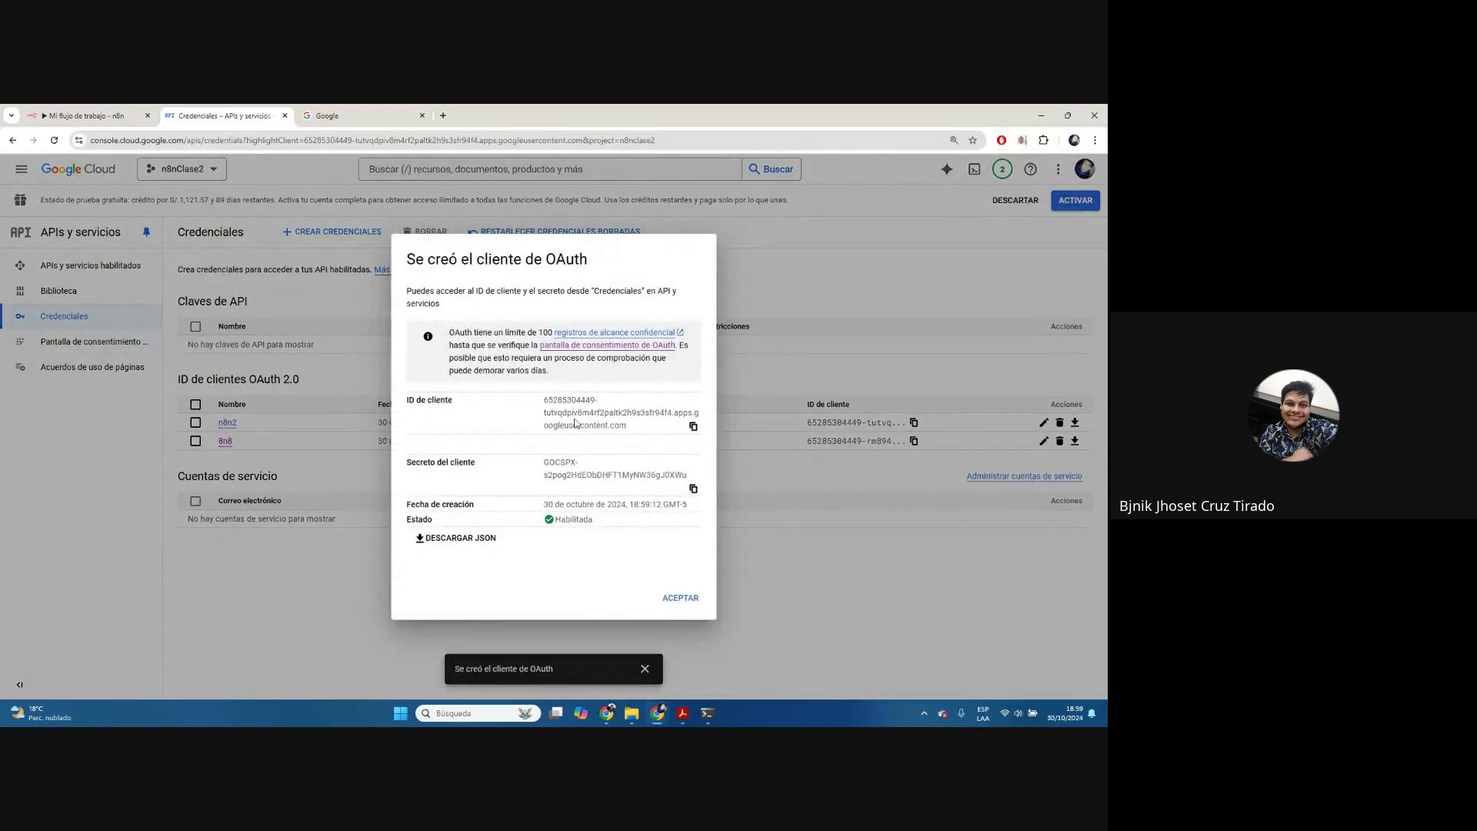
Replace the client ID and client secret in the n8n credential with the new n8n2 values
click(693, 427)
key(ctrl+shift+Tab)
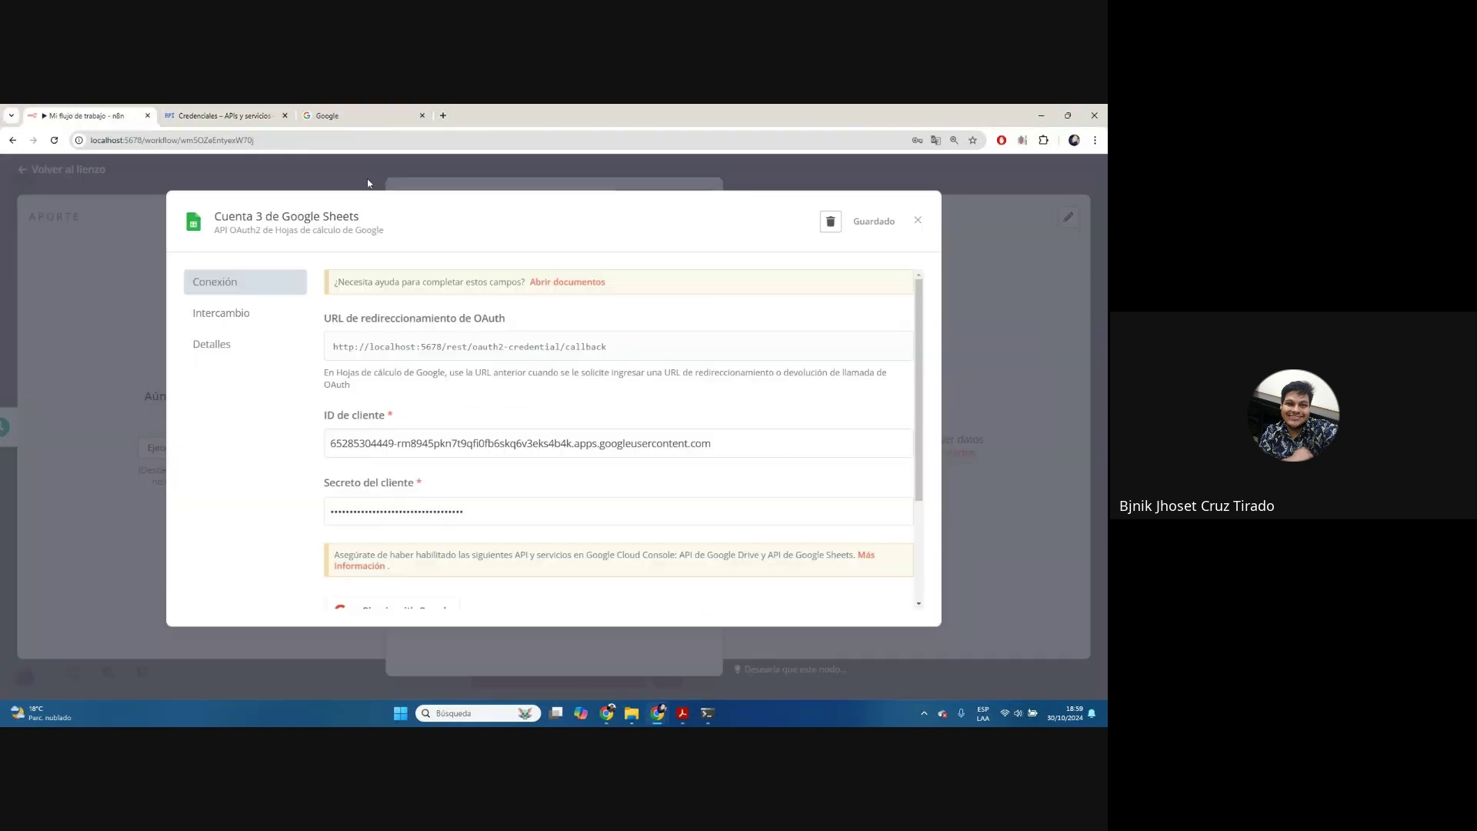
drag(711, 446, 327, 443)
key(ctrl+v)
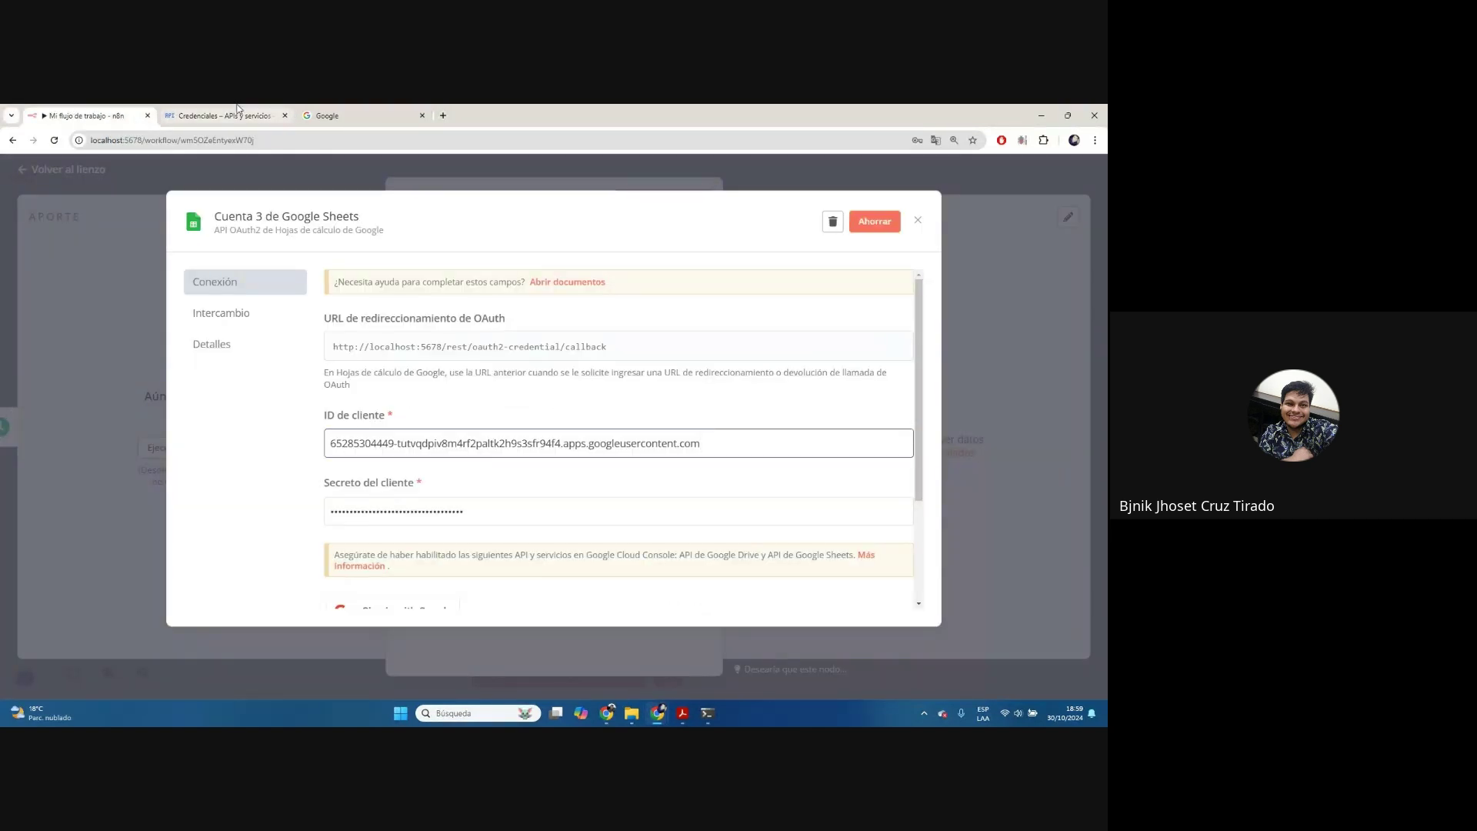
key(ctrl+Tab)
click(693, 488)
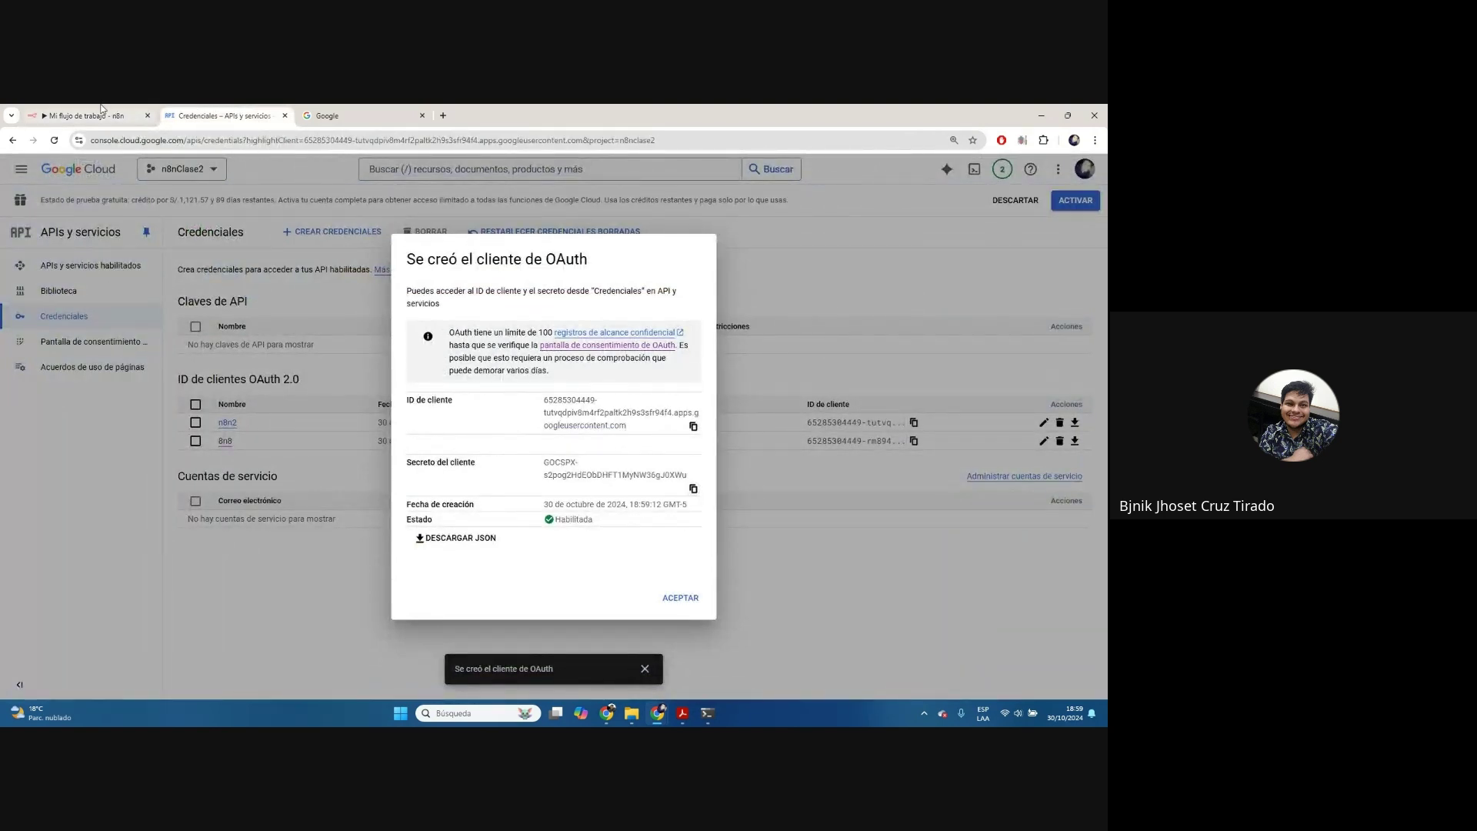
key(ctrl+shift+Tab)
triple_click(614, 498)
key(ctrl+v)
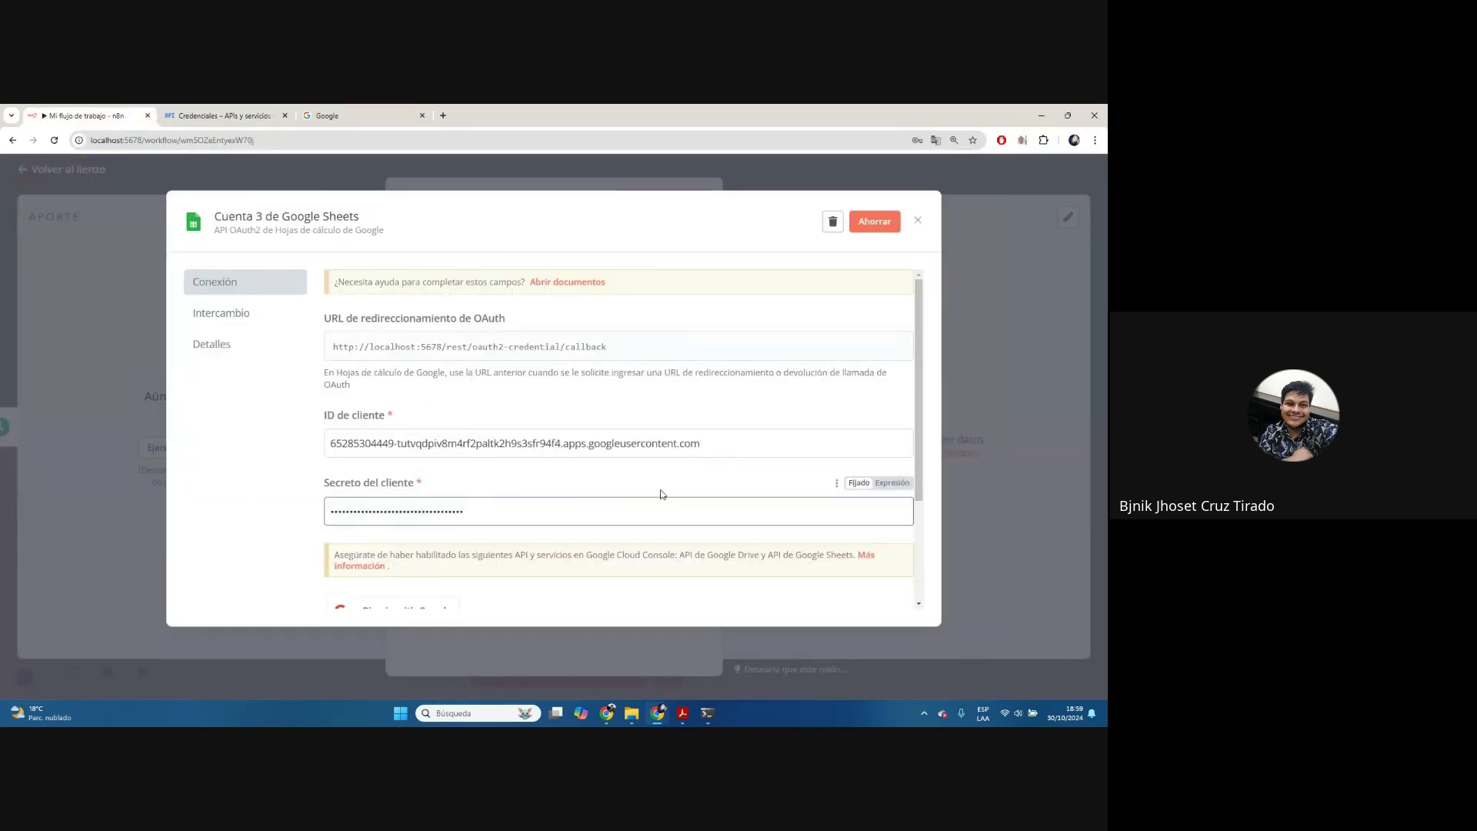
Sign in with Google, proceed past the unverified-app warning, and grant Drive and Sheets access
scroll(809, 491, down, 2)
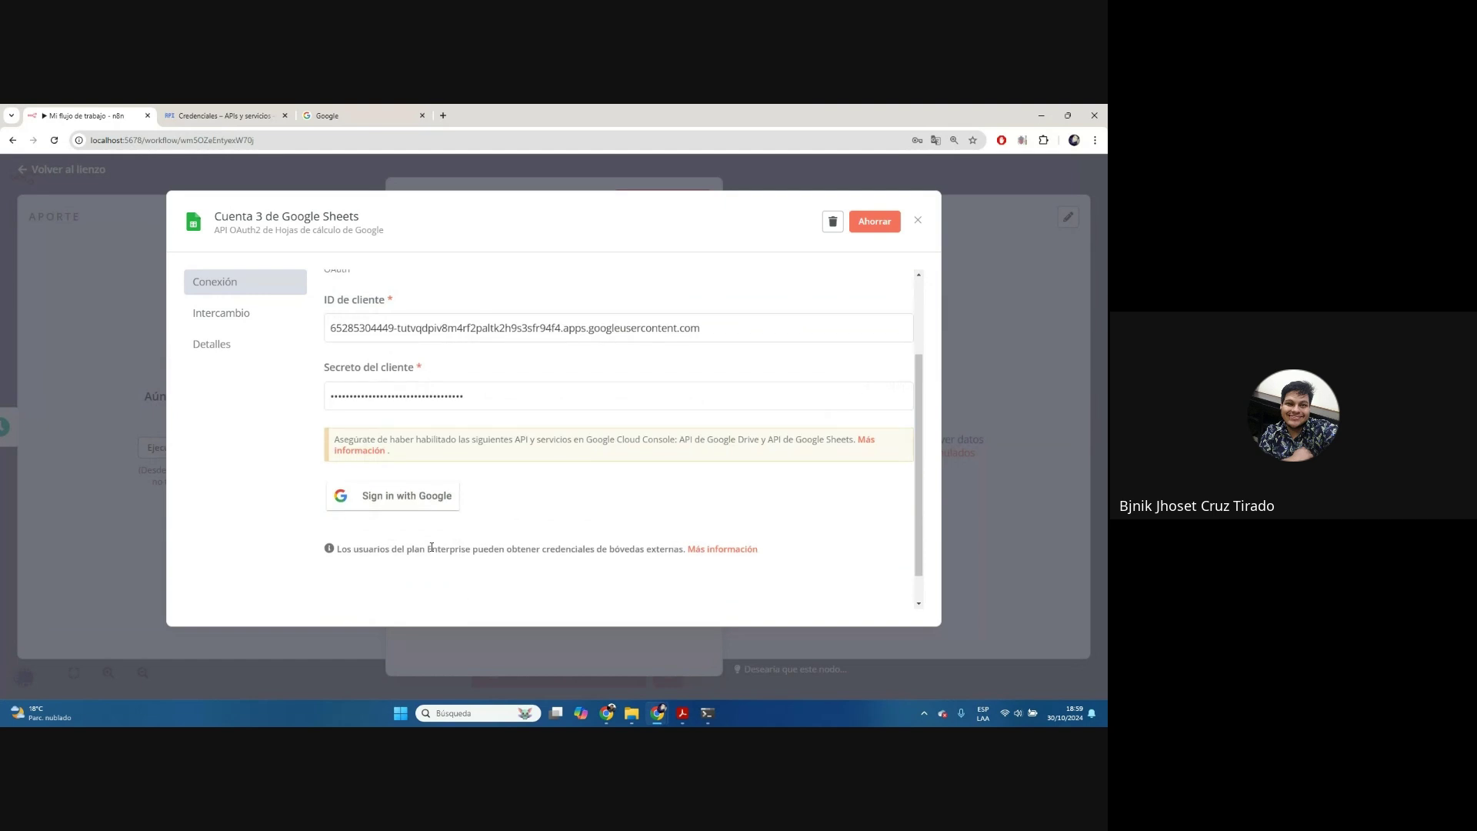
click(436, 502)
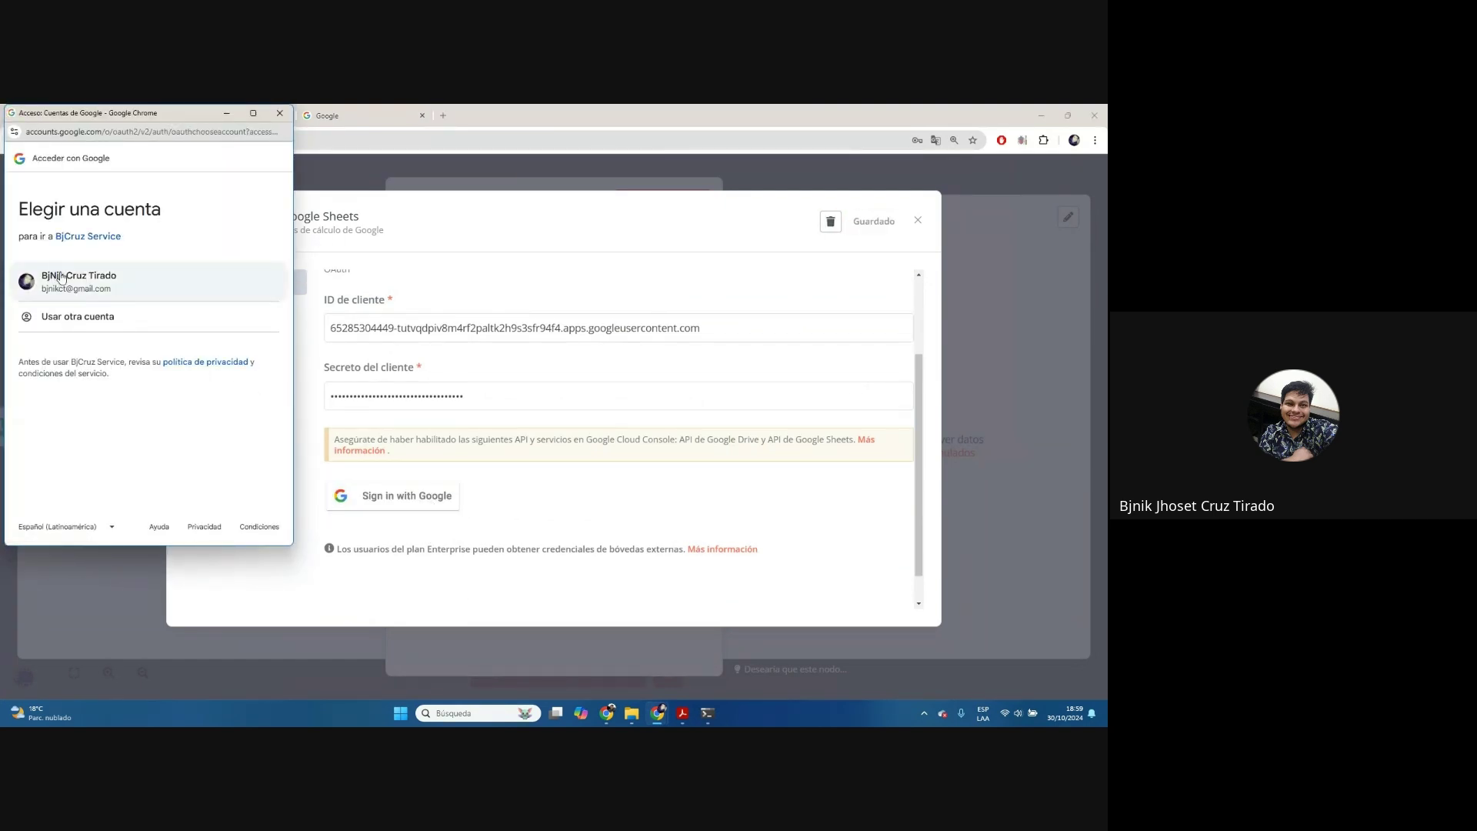
click(72, 284)
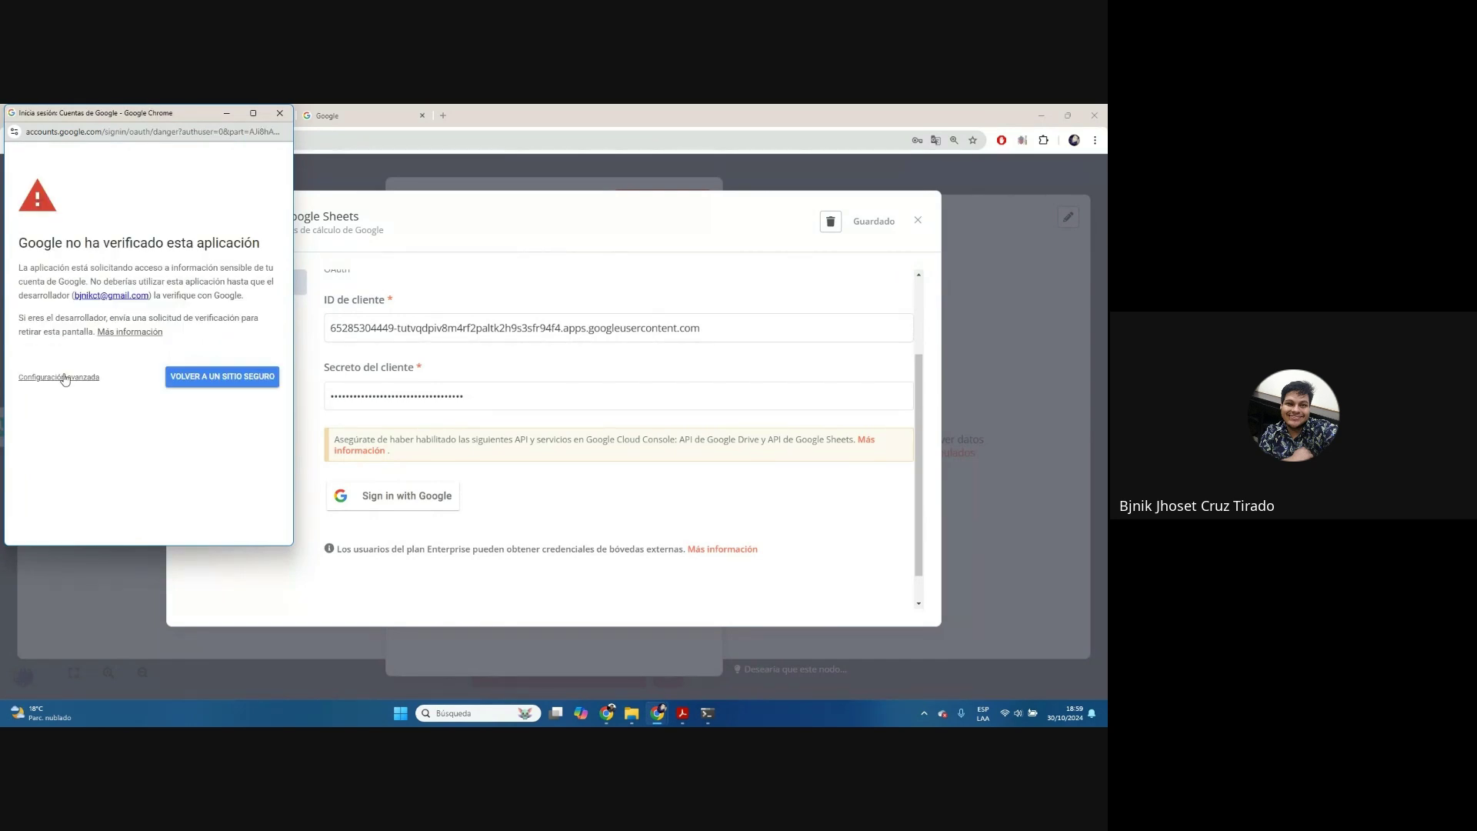
click(65, 378)
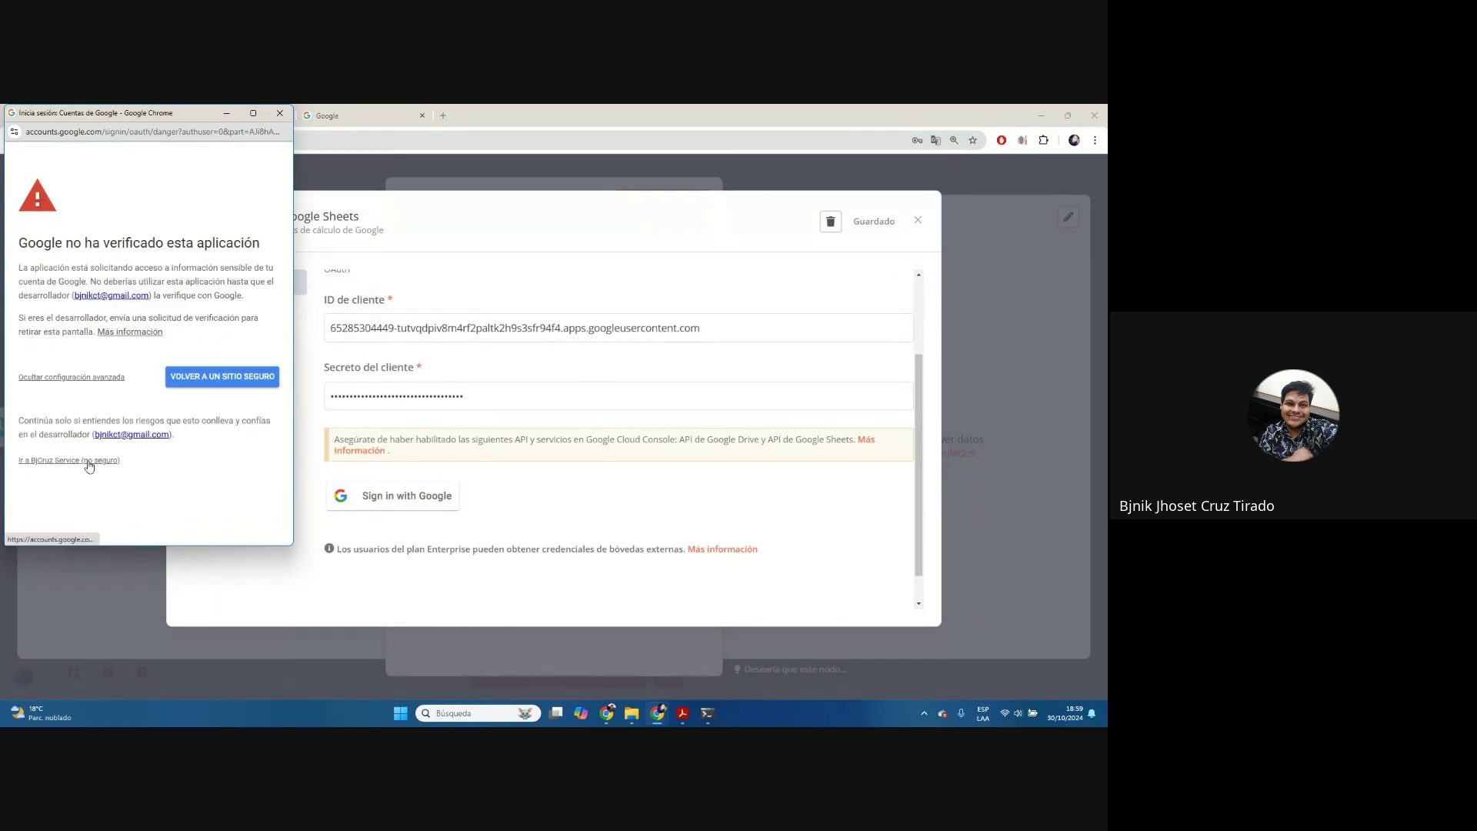
click(43, 461)
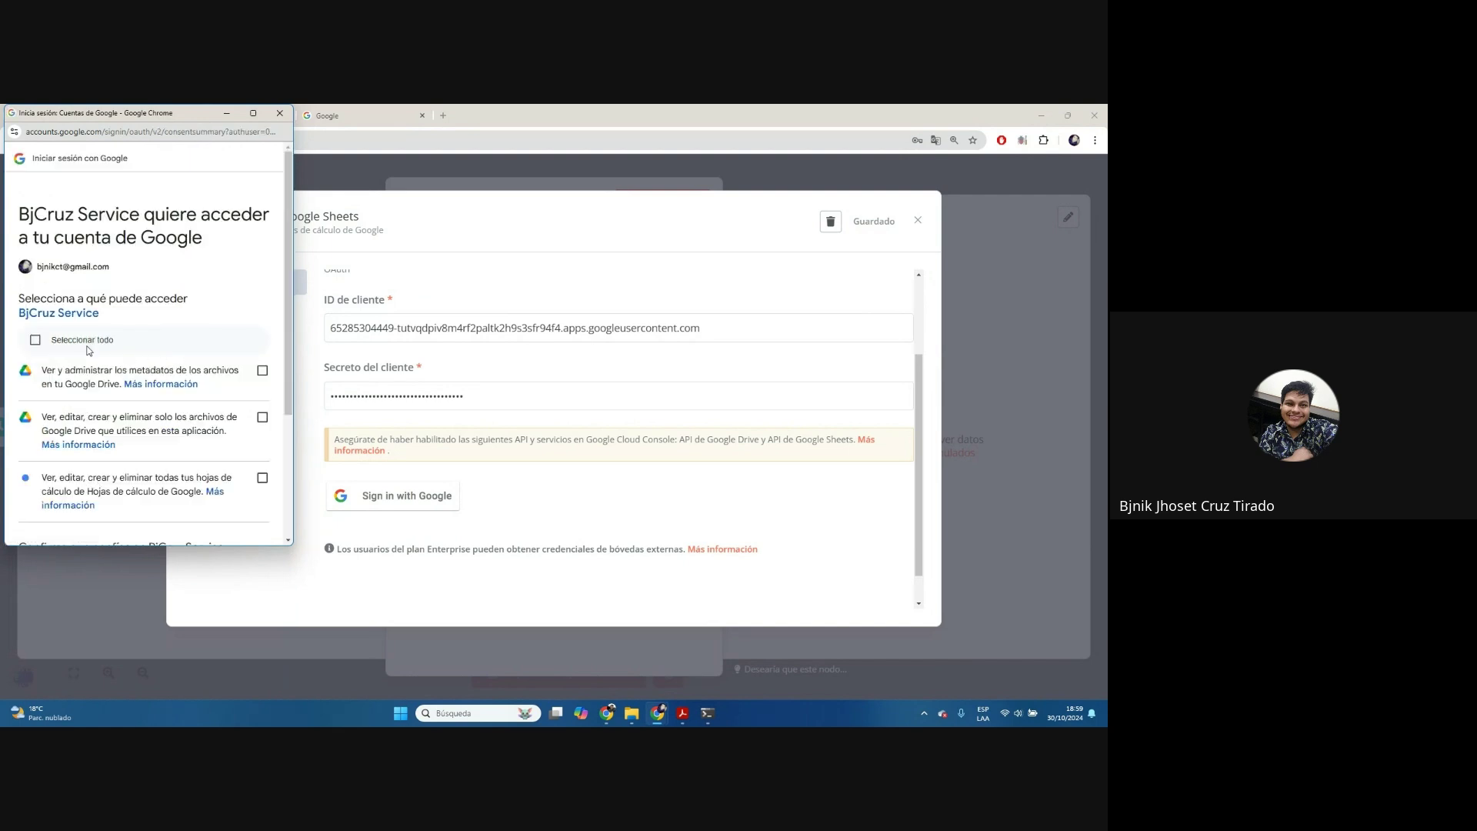
click(82, 346)
scroll(82, 348, down, 3)
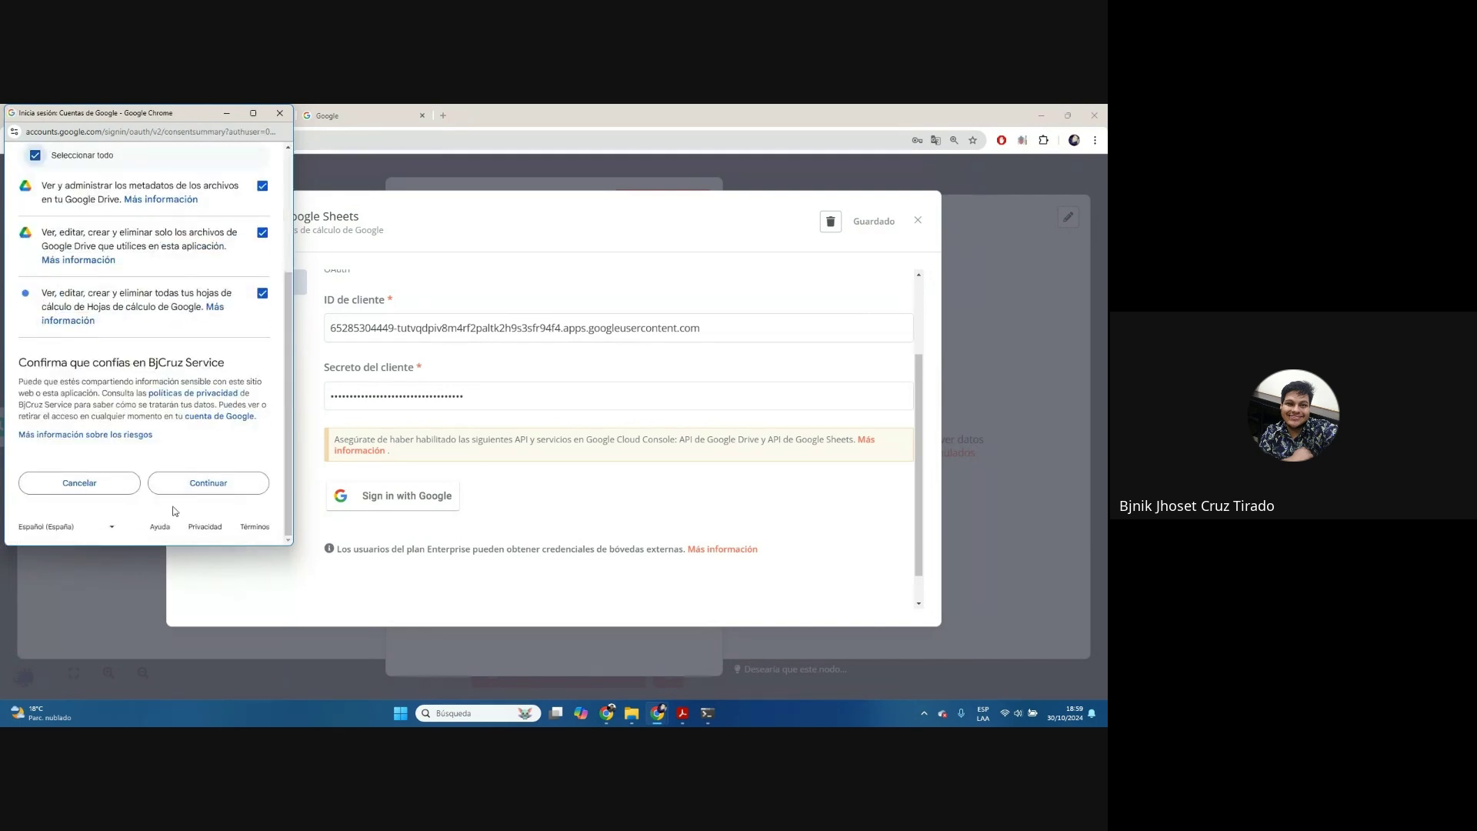
click(198, 497)
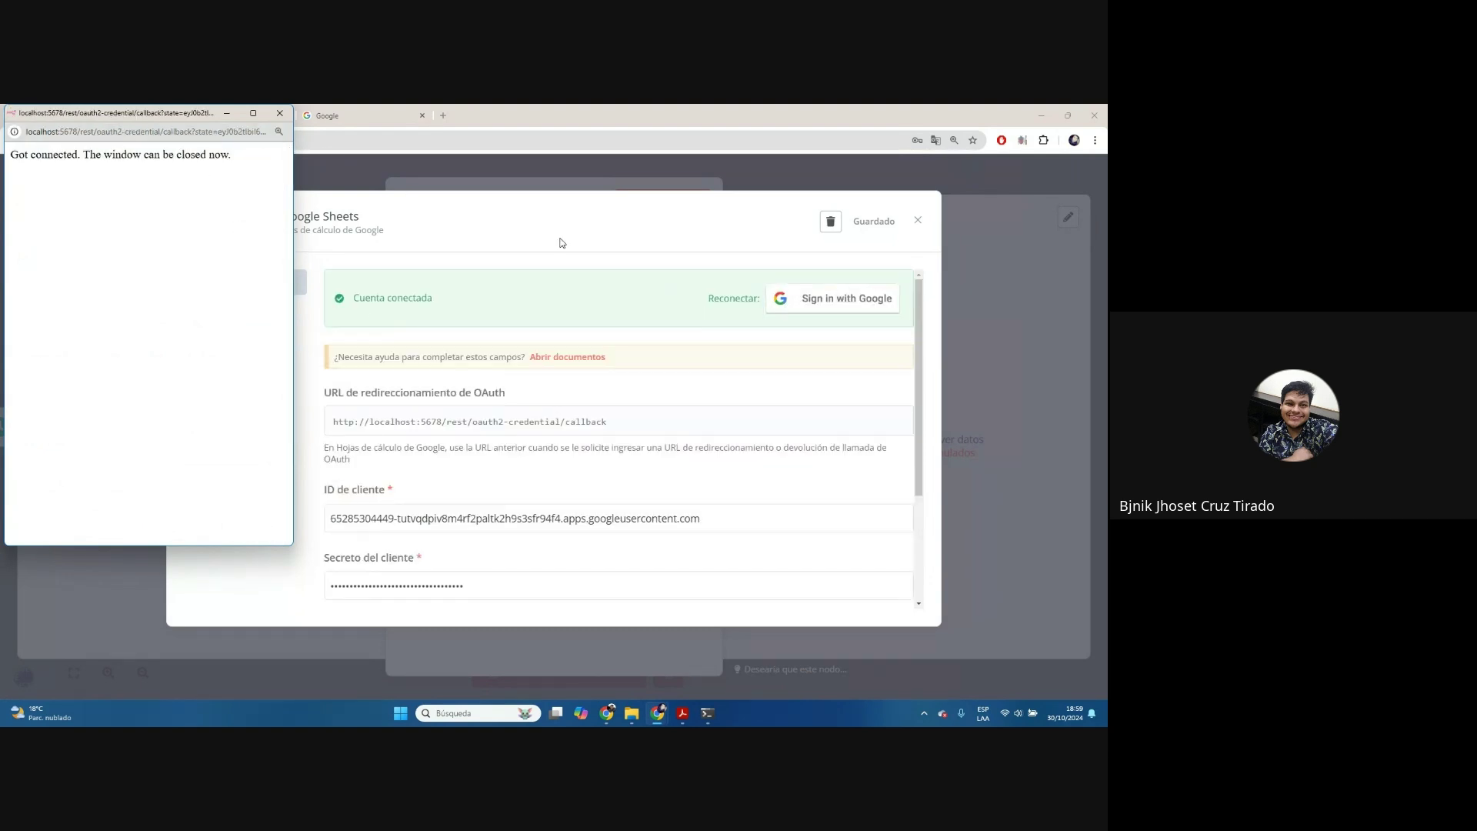
click(280, 113)
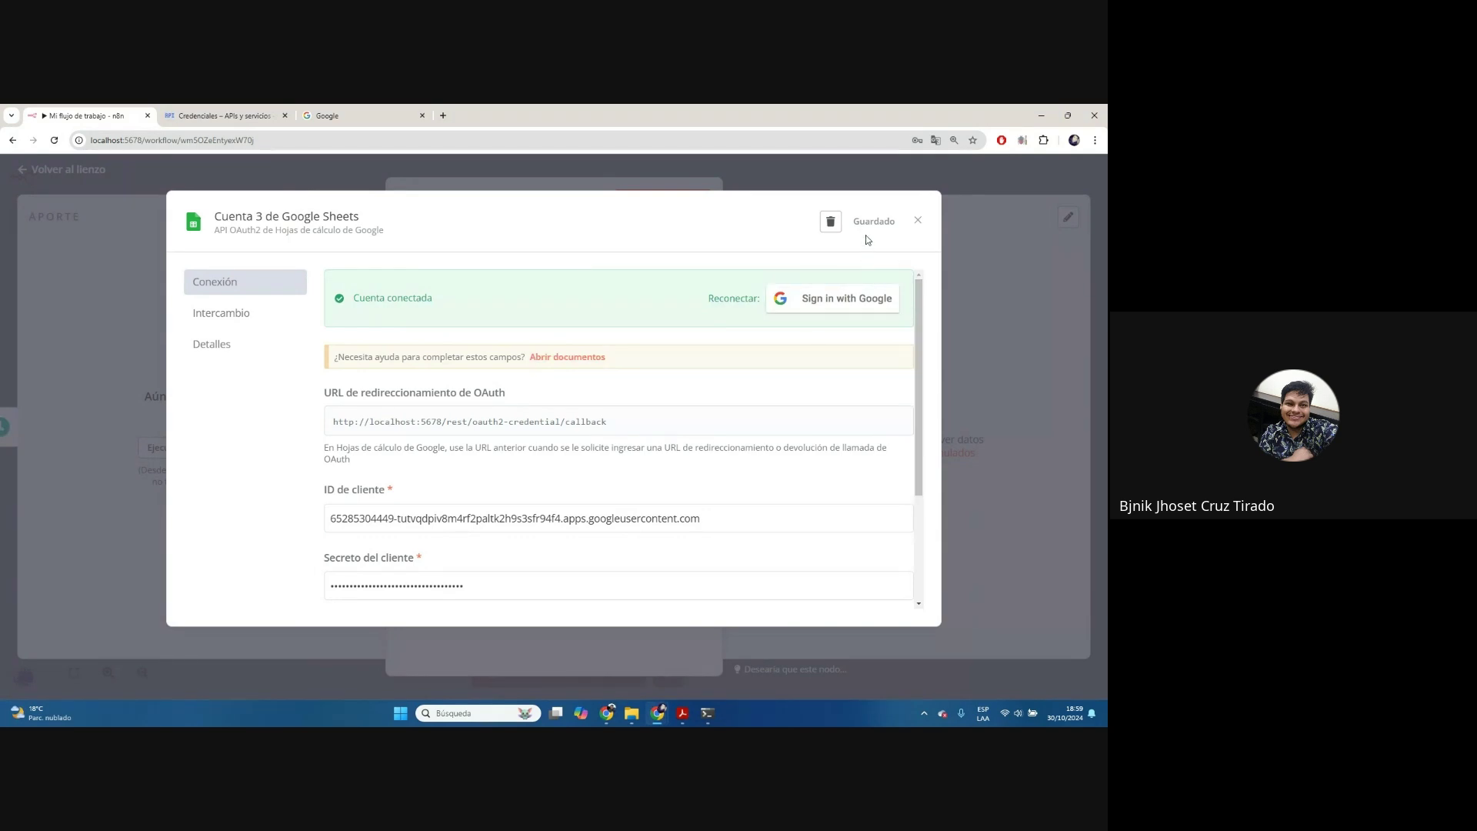
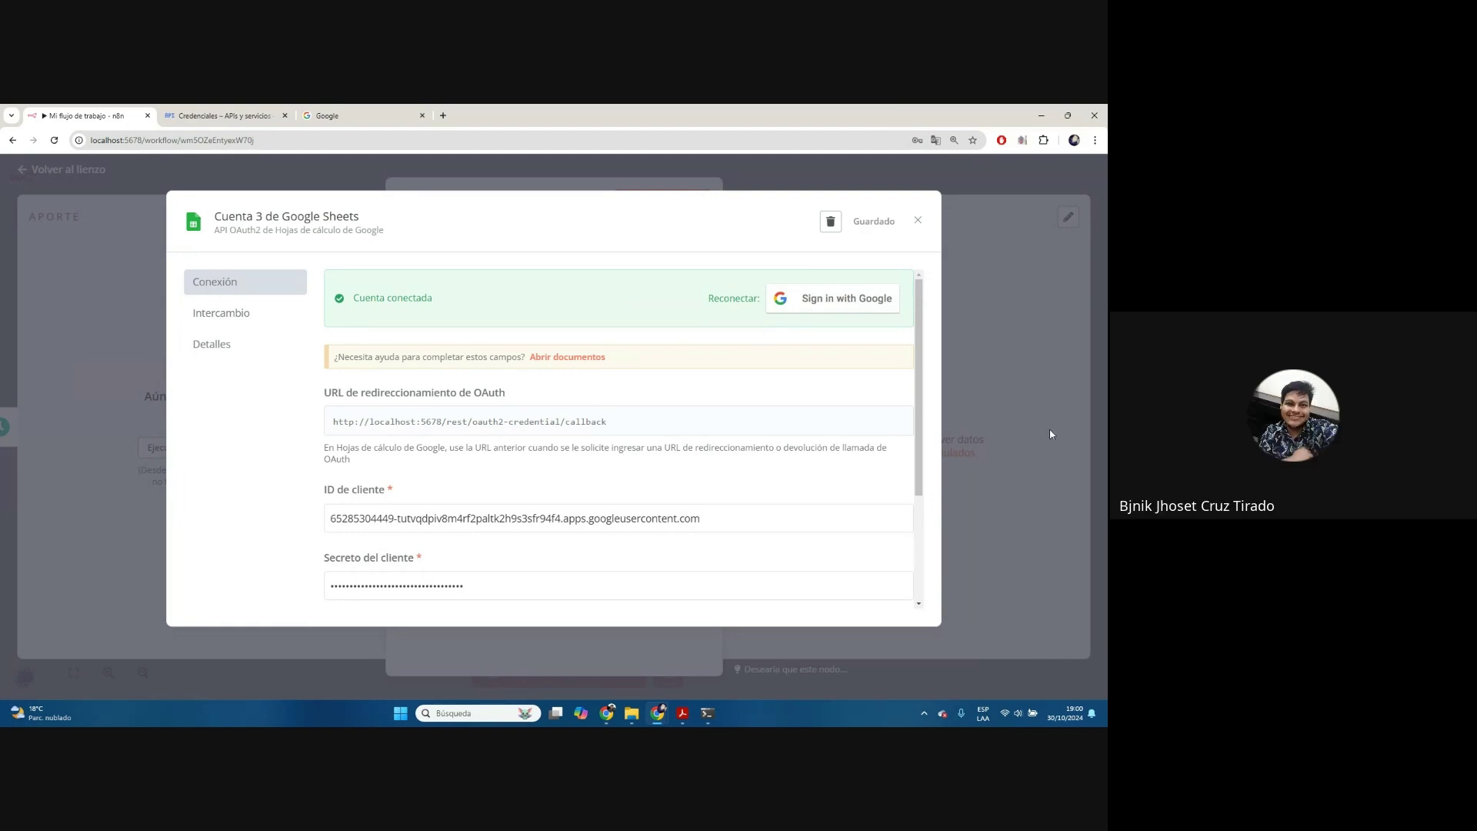
Open the OAuth consent screen settings in Google Cloud Console
click(209, 112)
click(781, 300)
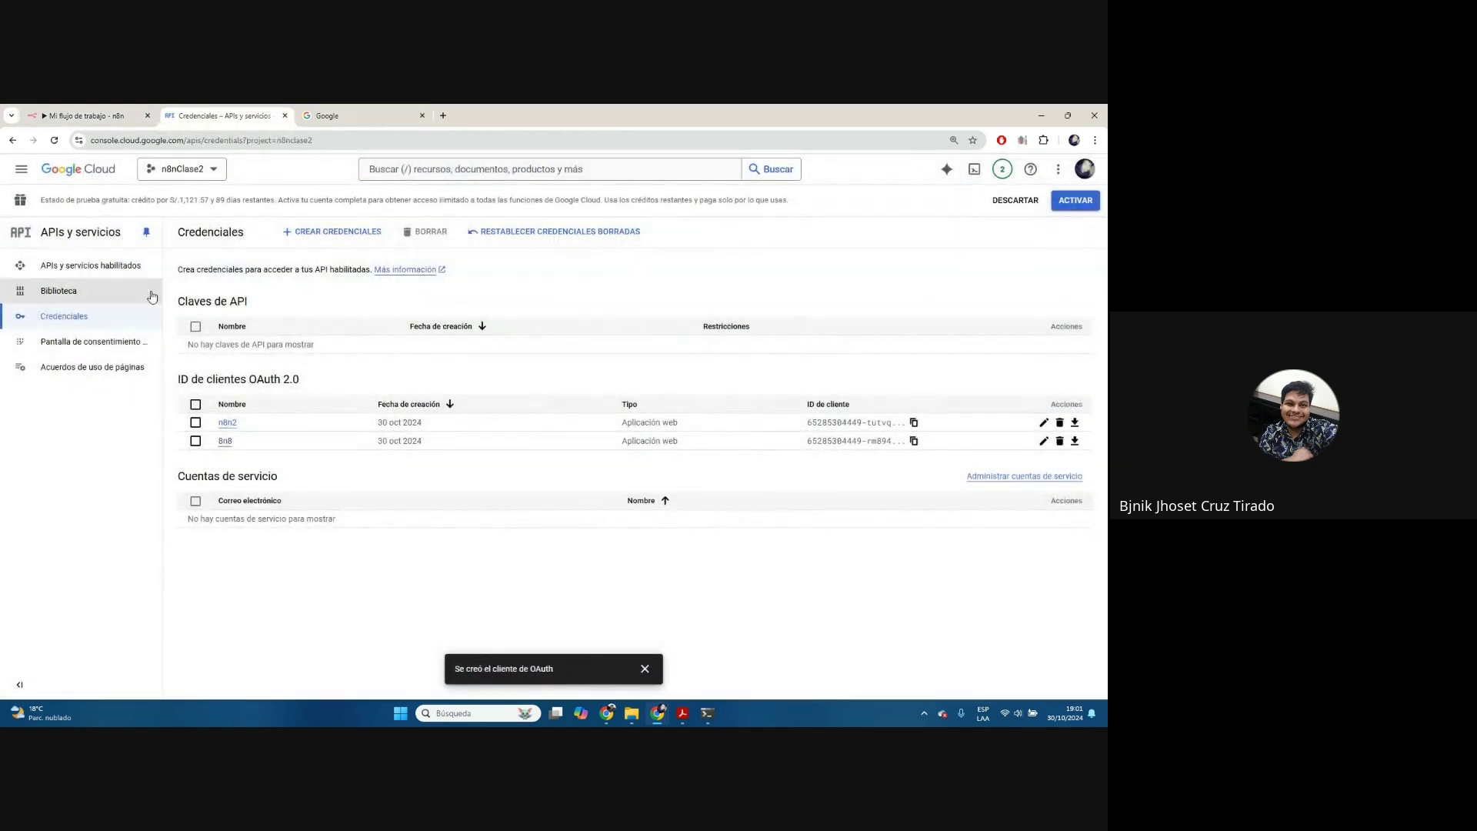
click(88, 341)
scroll(629, 338, down, 6)
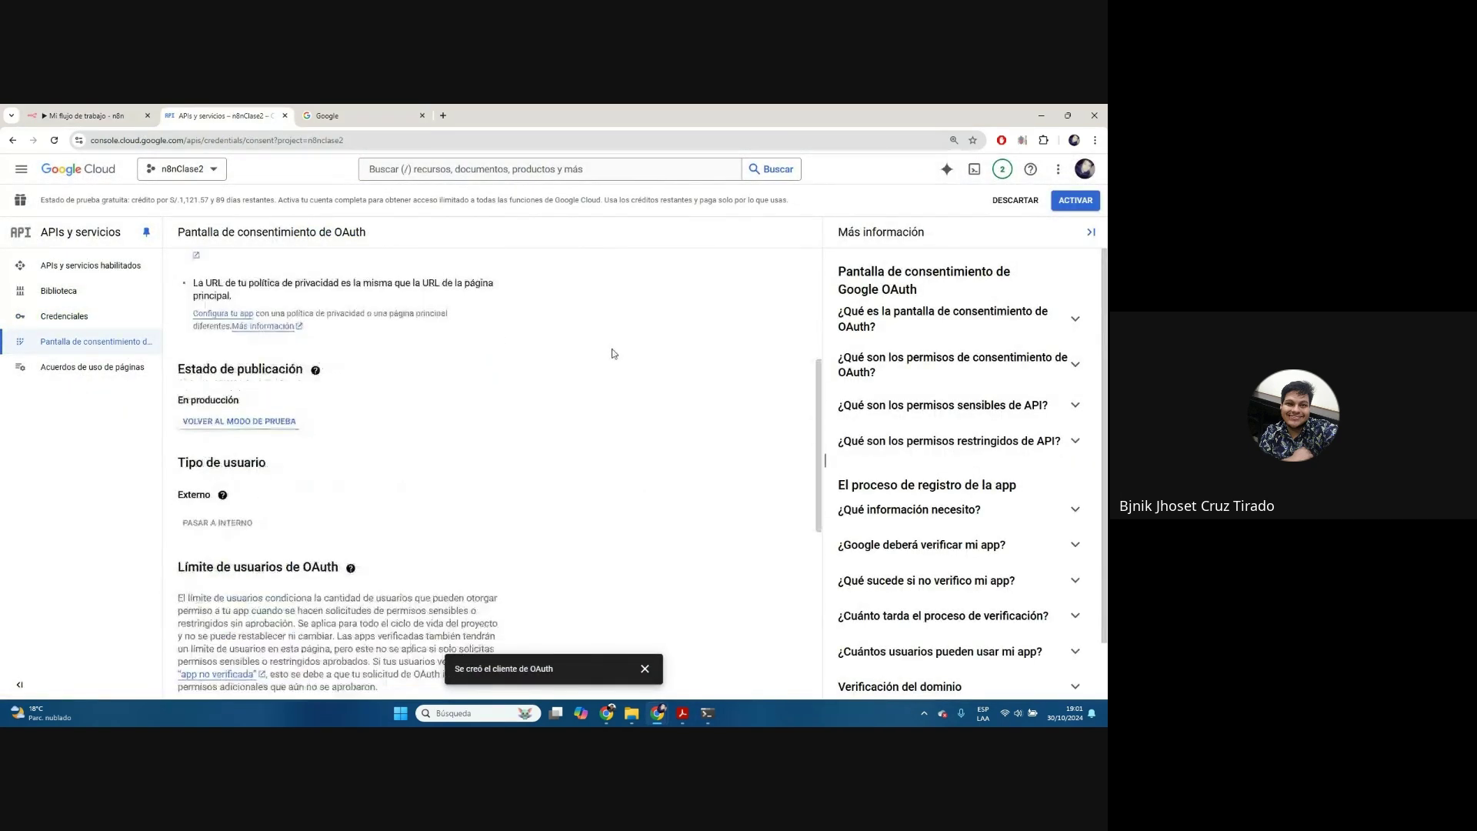
scroll(377, 431, up, 3)
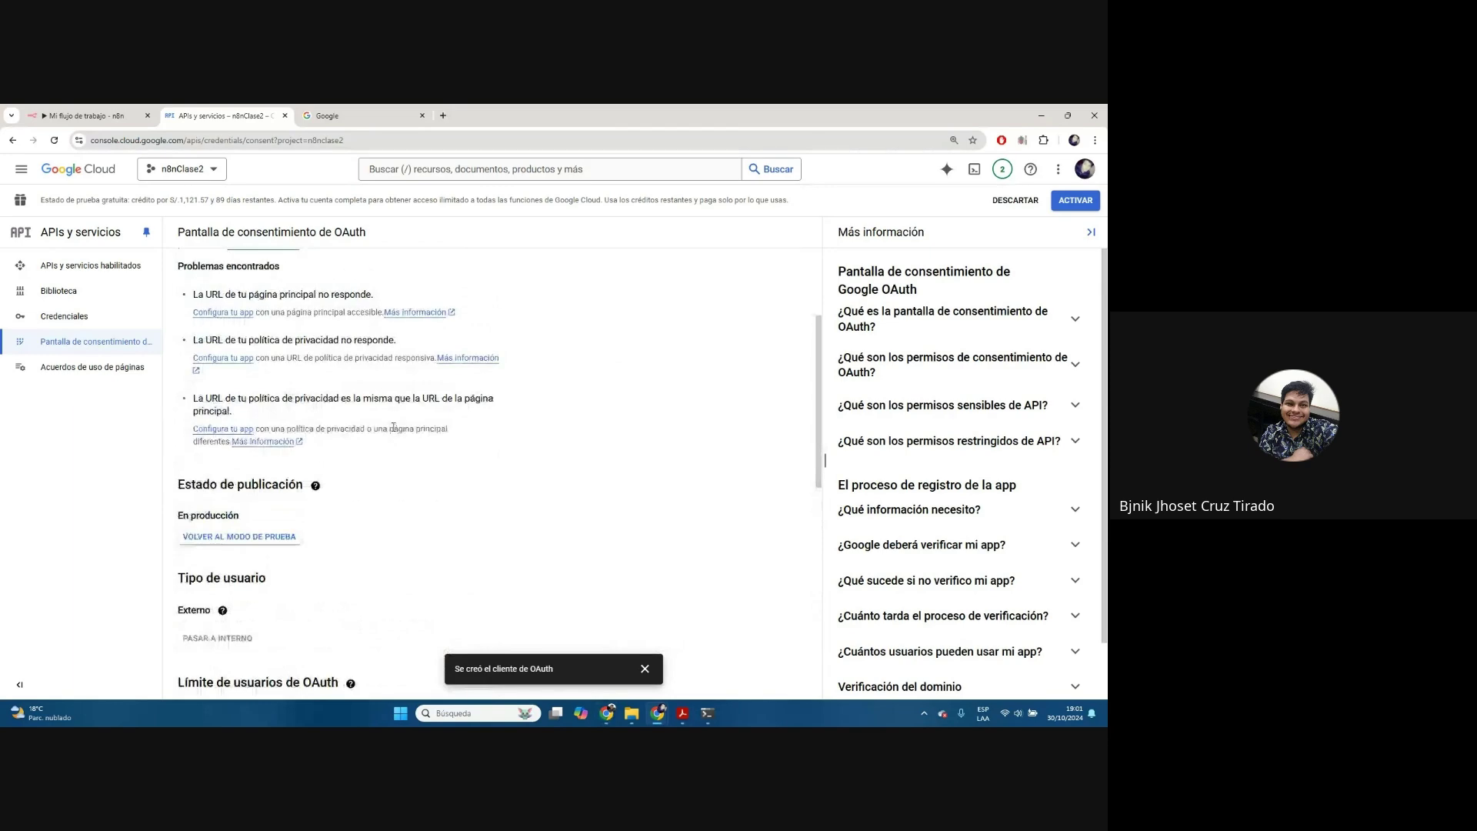
scroll(395, 431, up, 2)
scroll(395, 431, down, 4)
scroll(395, 431, up, 4)
scroll(395, 431, up, 1)
Switch the project to My First Project and choose Externos as the user type
click(211, 166)
click(401, 397)
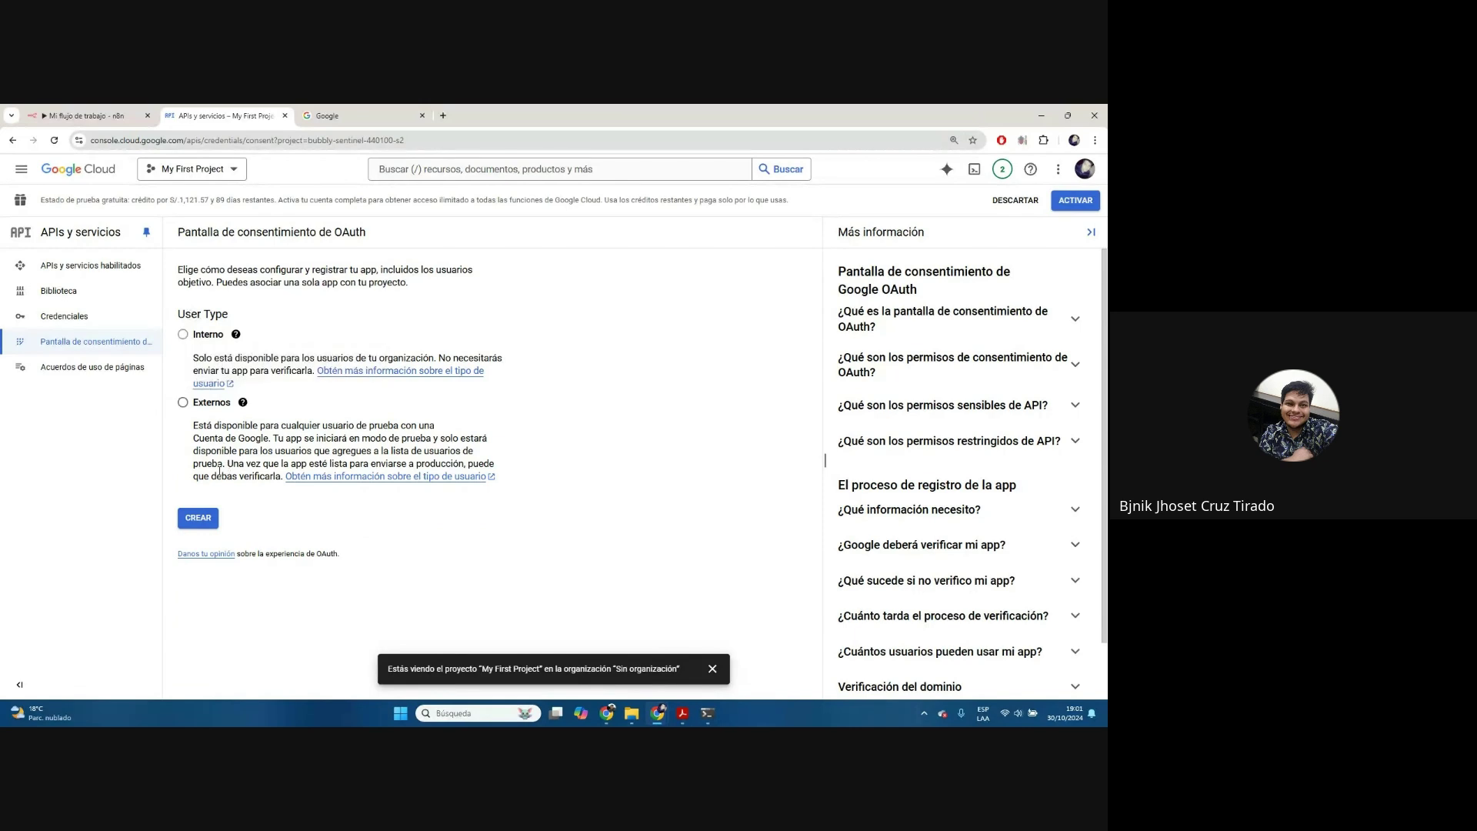
click(190, 408)
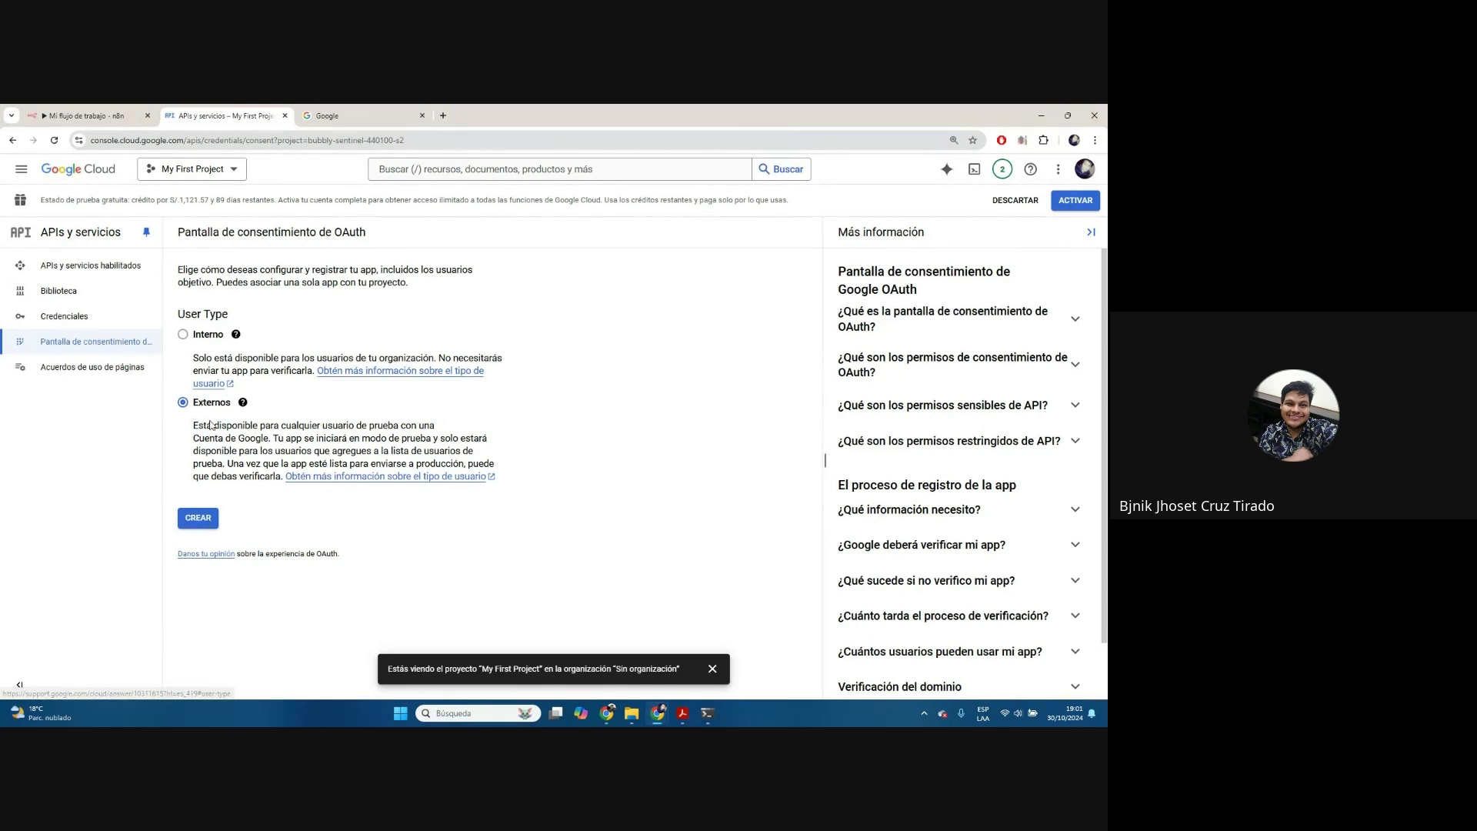
Start the consent screen registration and enter CruzAlva as the app name
click(203, 525)
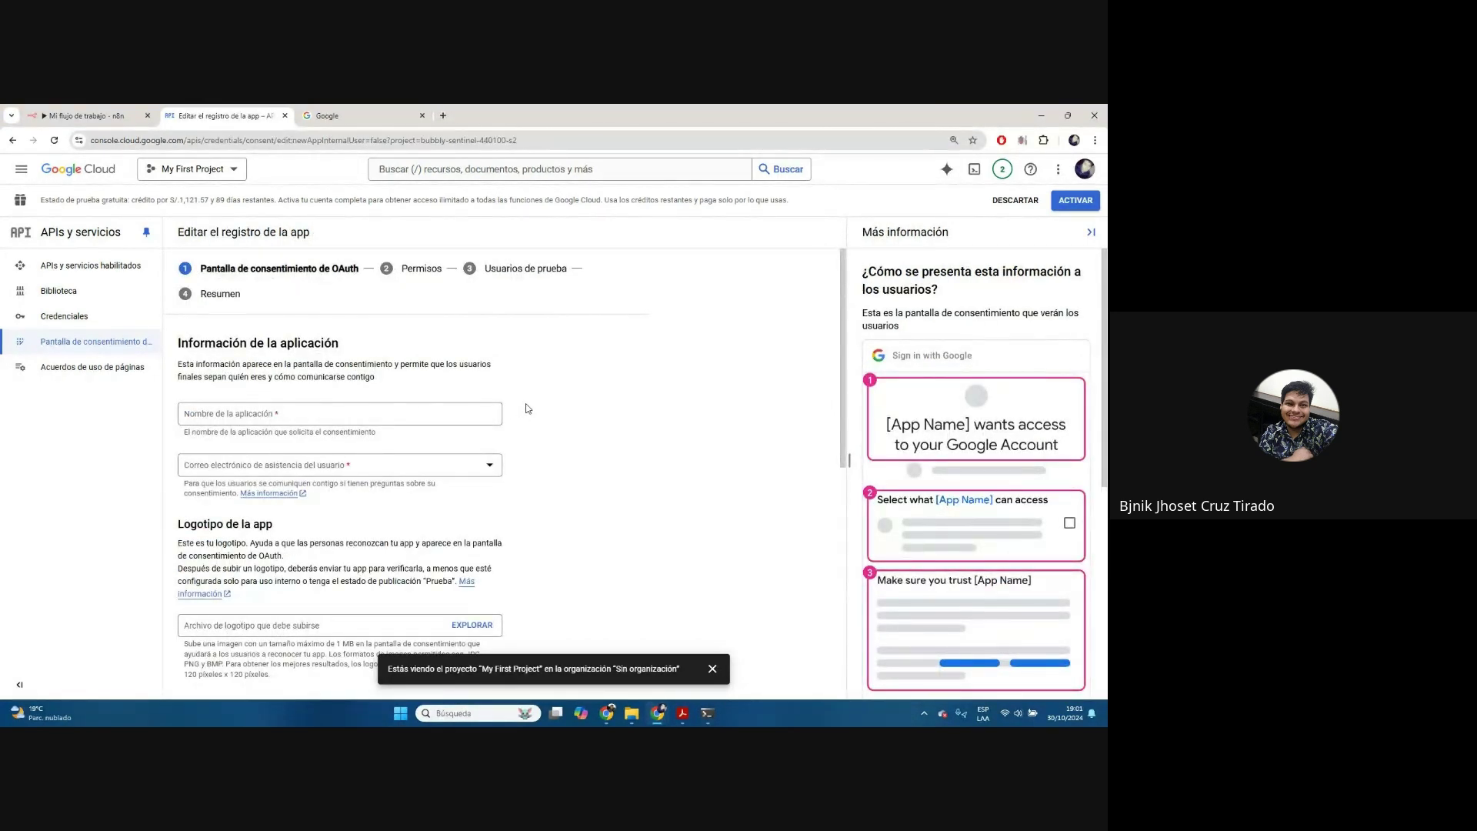
scroll(569, 369, down, 1)
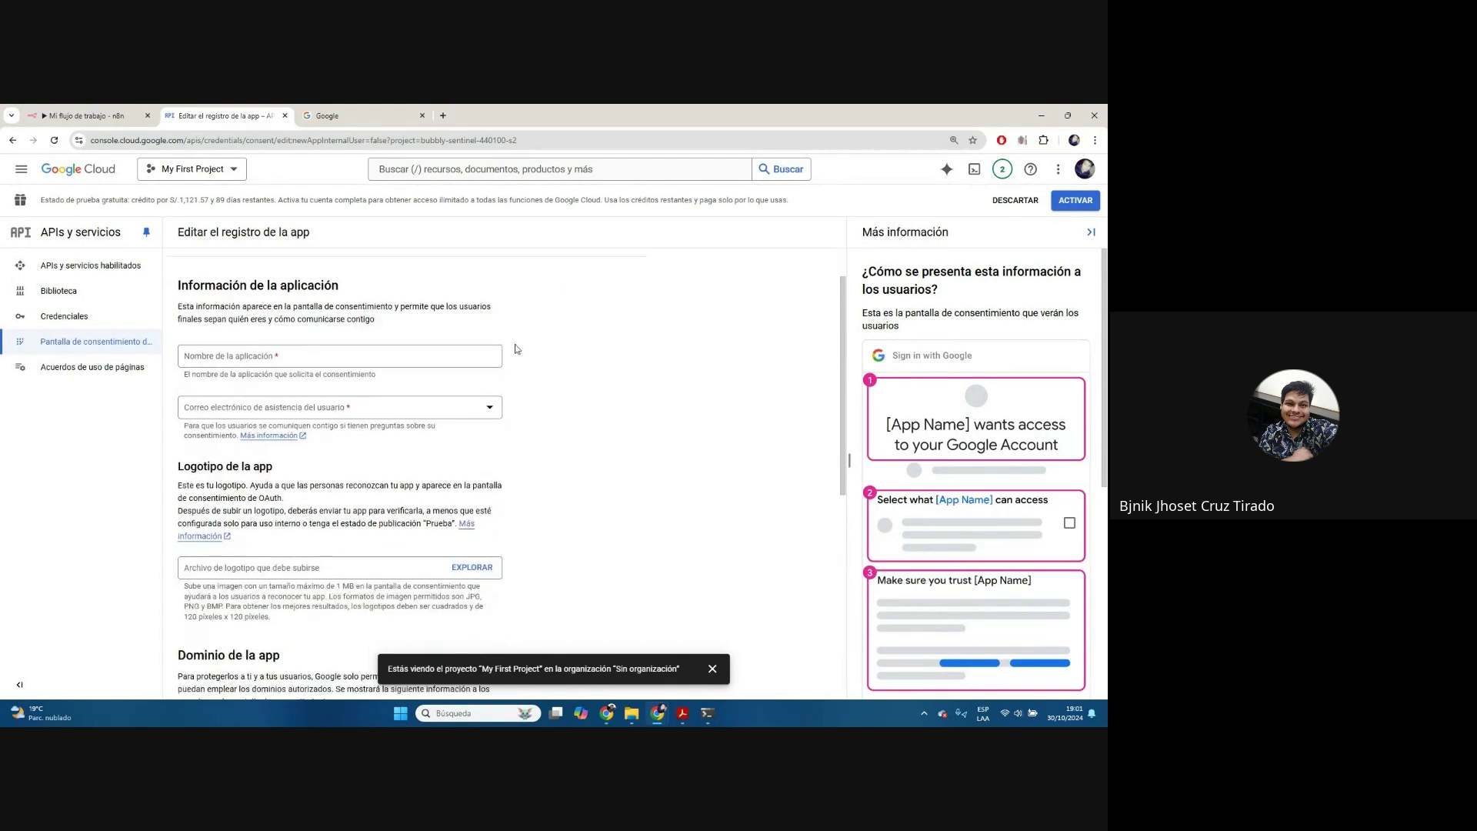
click(297, 356)
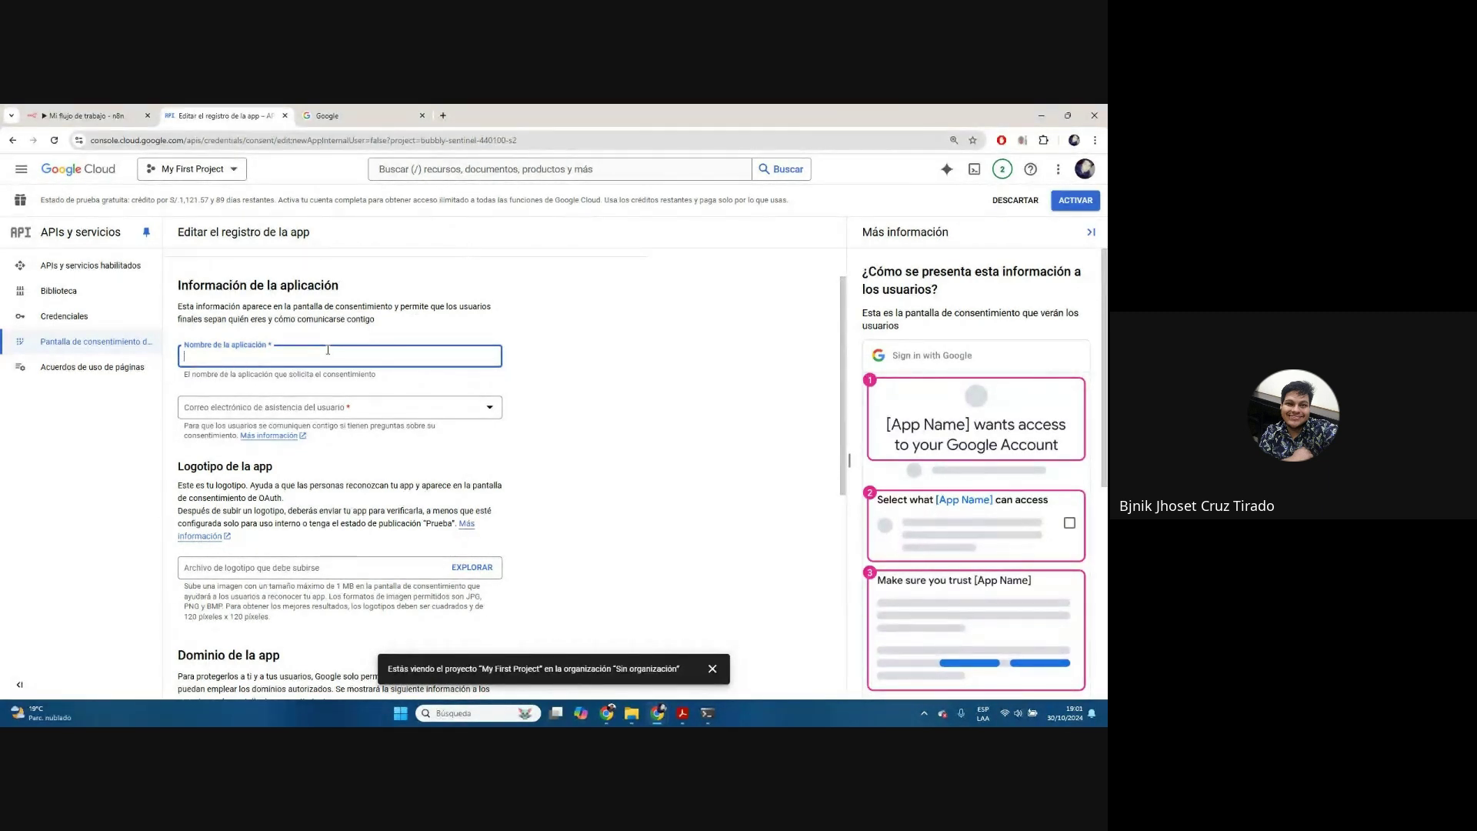
text(CruzAlva)
scroll(327, 350, down, 3)
scroll(317, 325, up, 2)
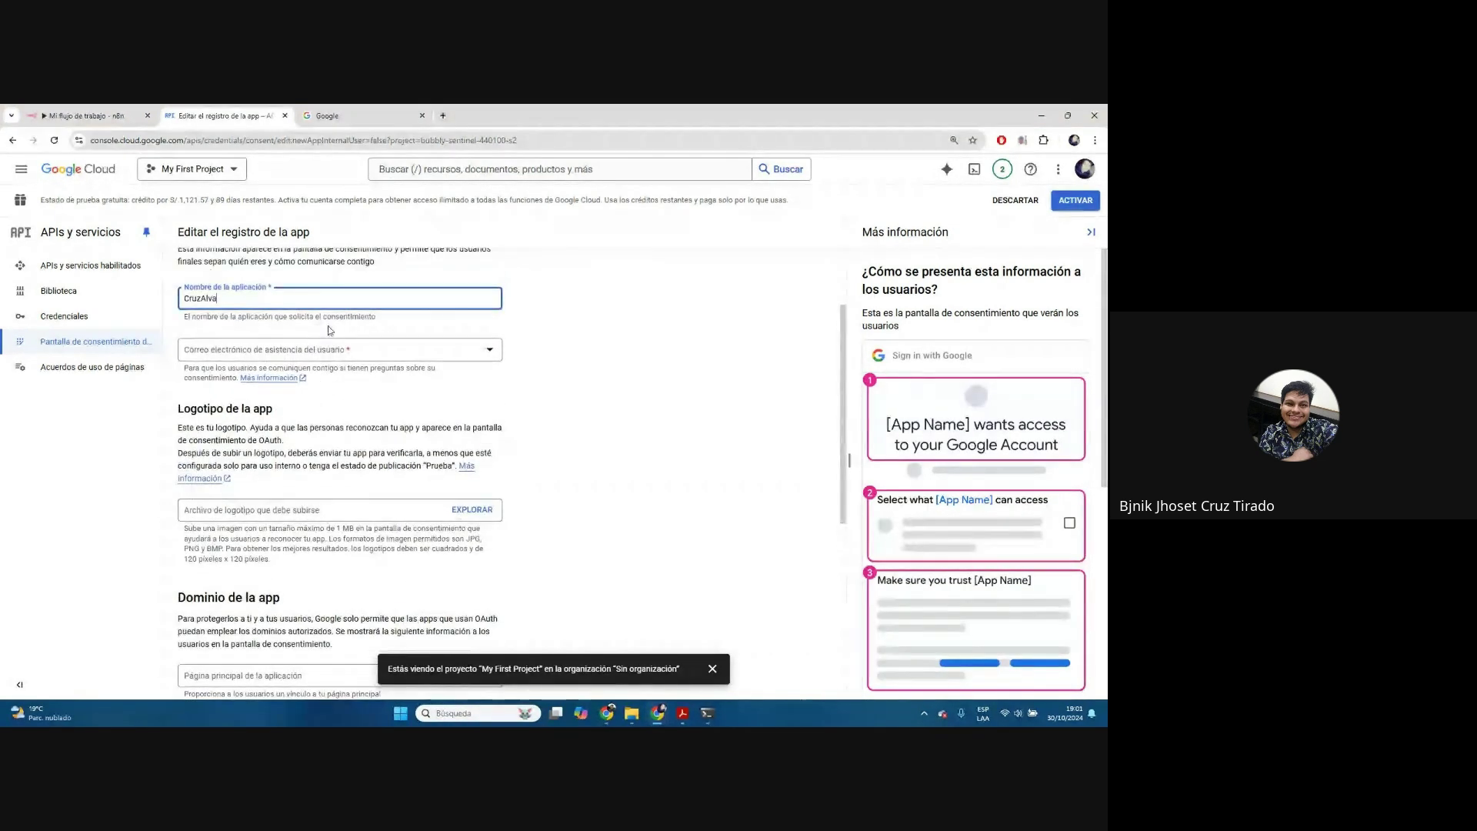
Use the account's address as support email and upload gobernante.png as the logo
click(315, 356)
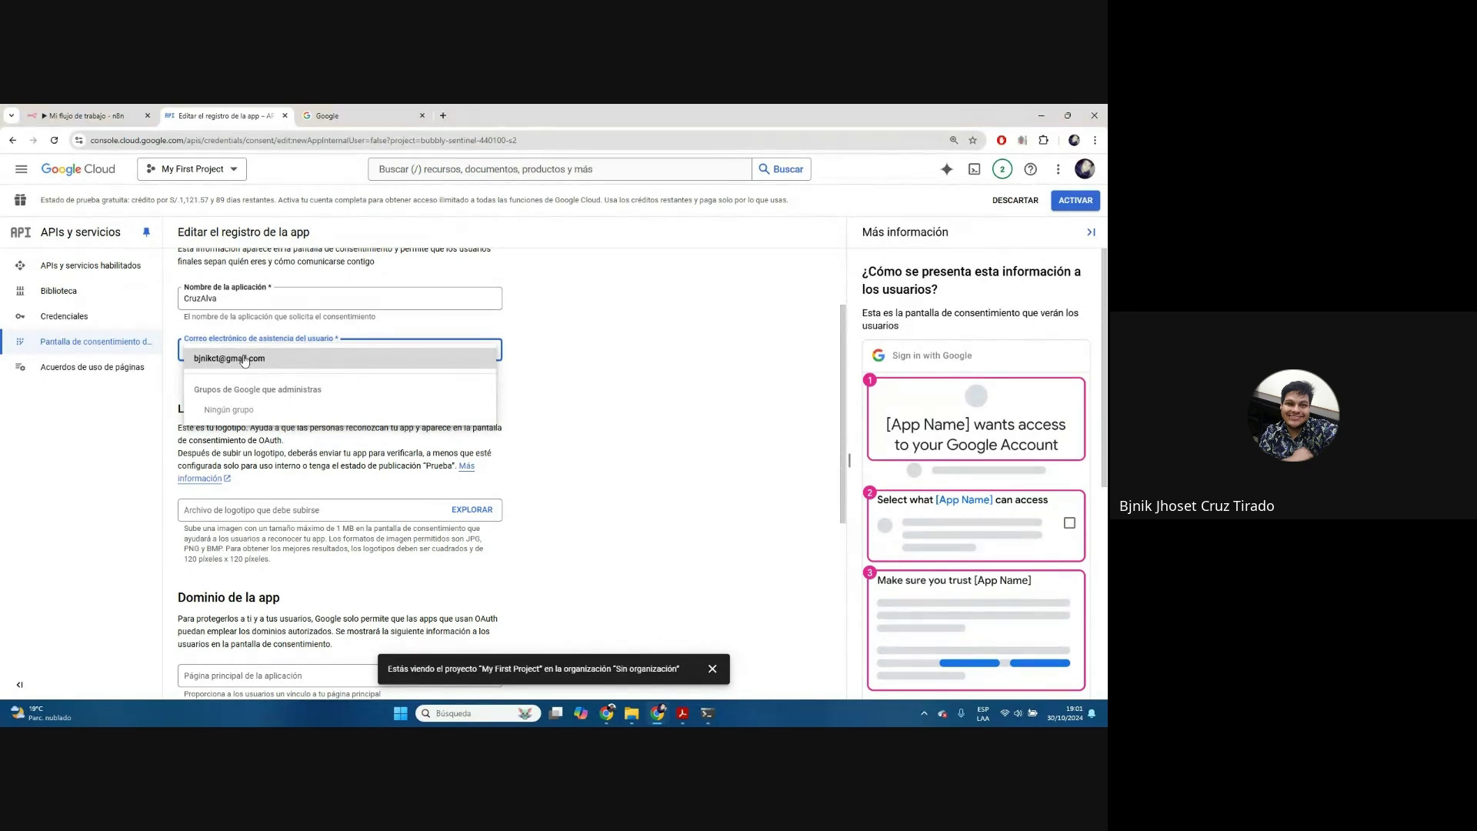
click(244, 359)
scroll(357, 415, down, 2)
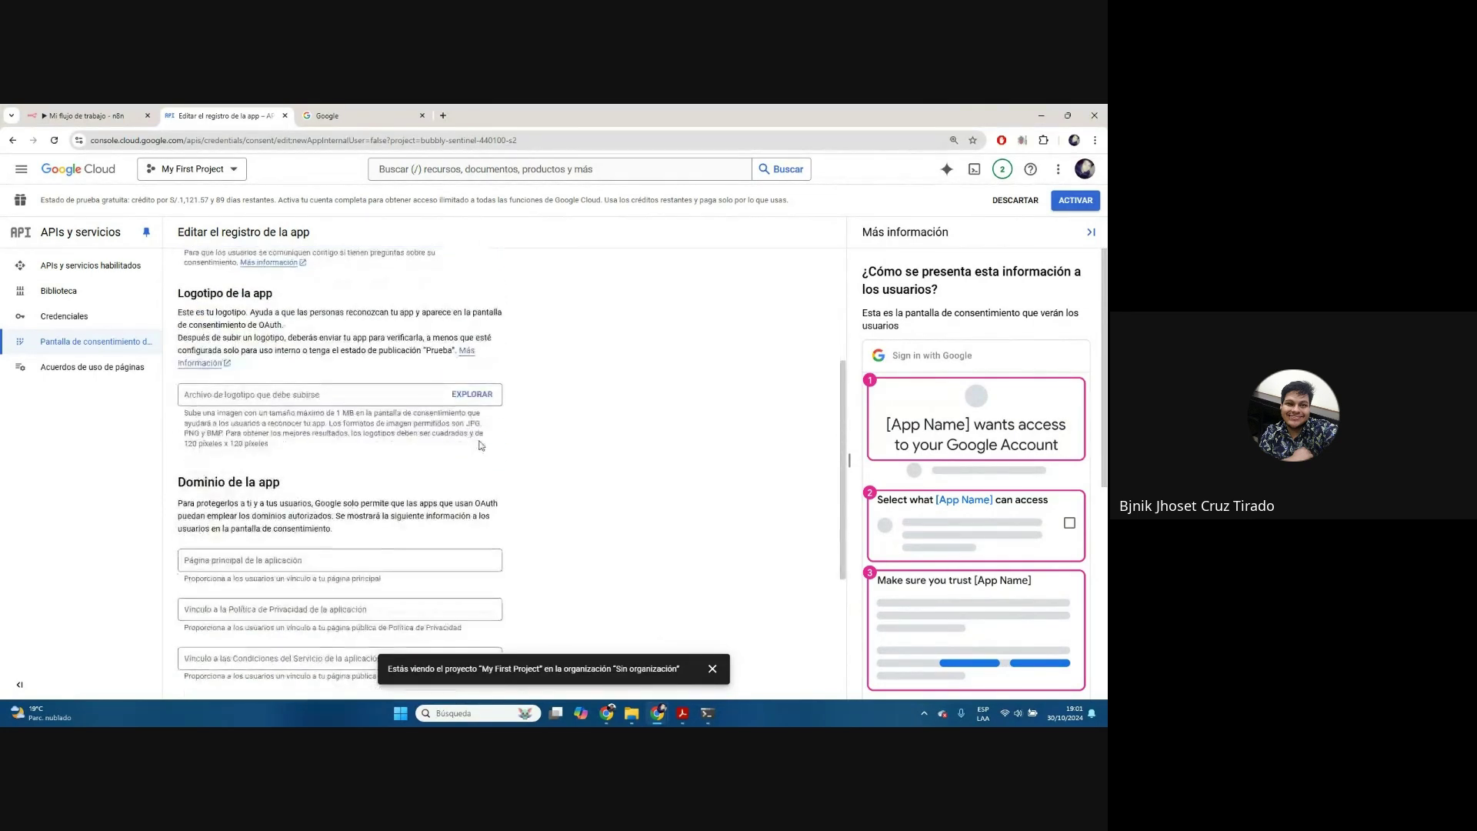
scroll(981, 370, down, 3)
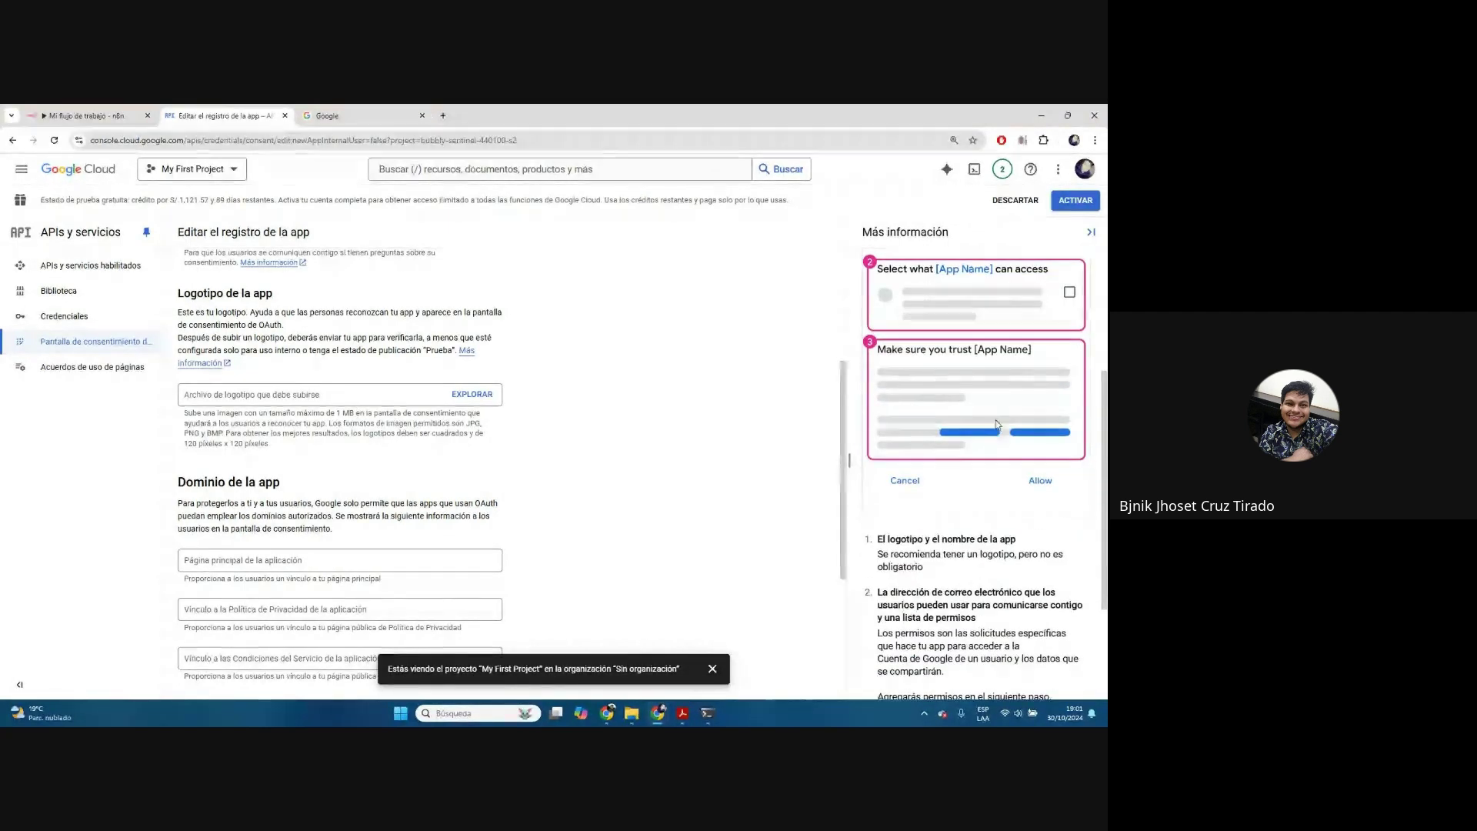
click(471, 394)
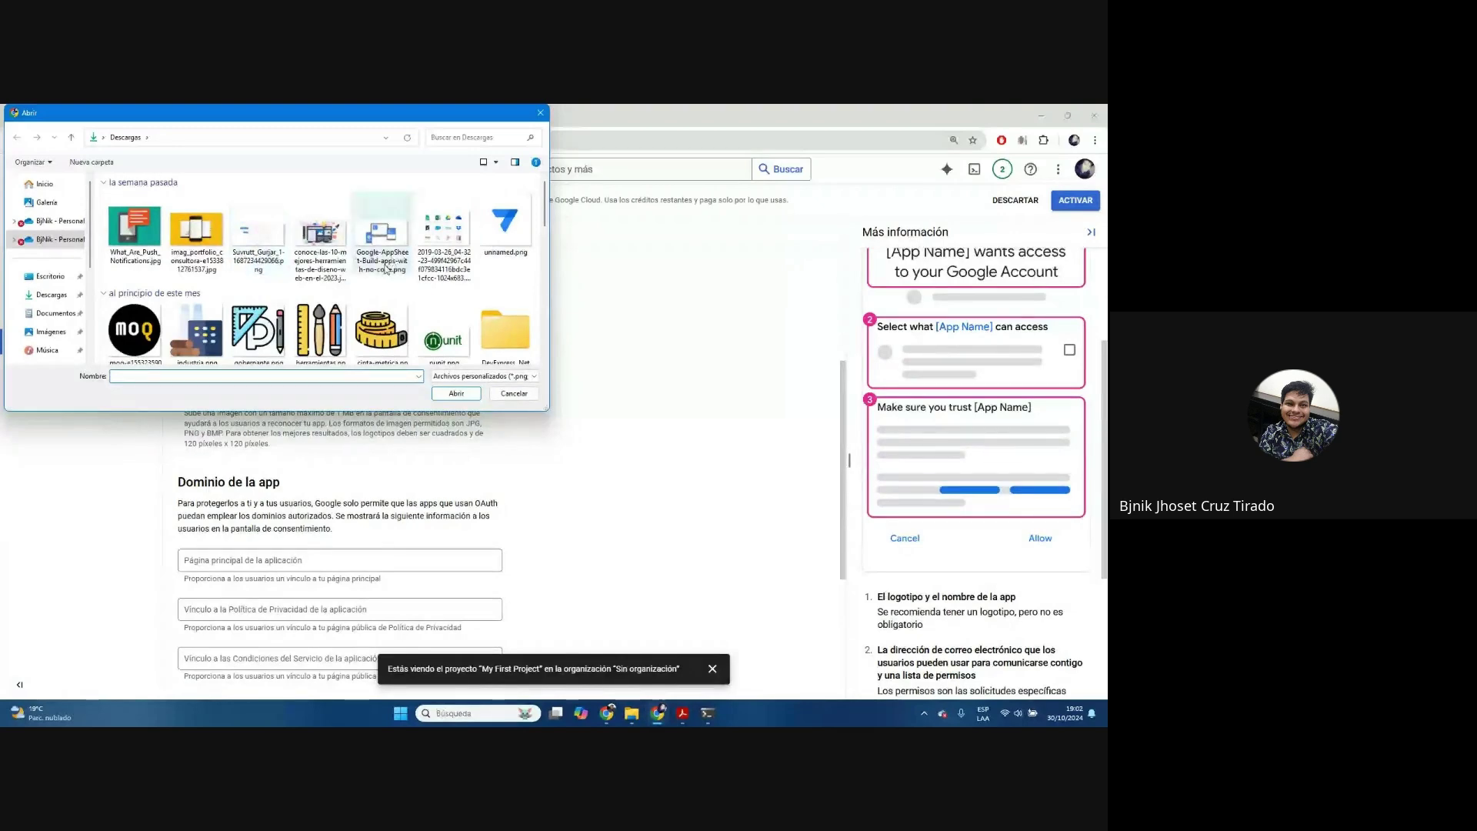
double_click(256, 338)
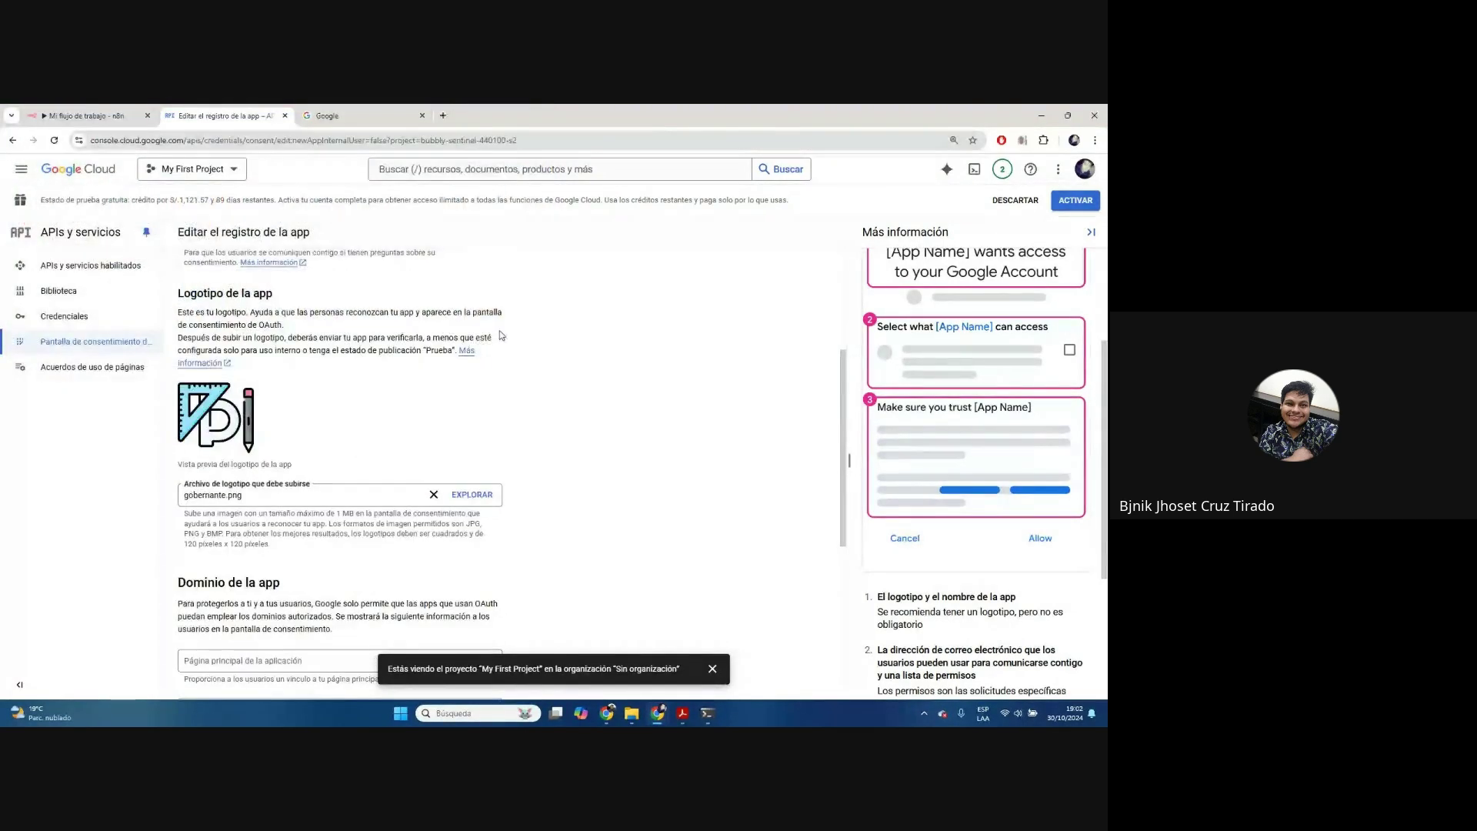
Add the suggested developer contact email and save the app information
scroll(235, 422, down, 5)
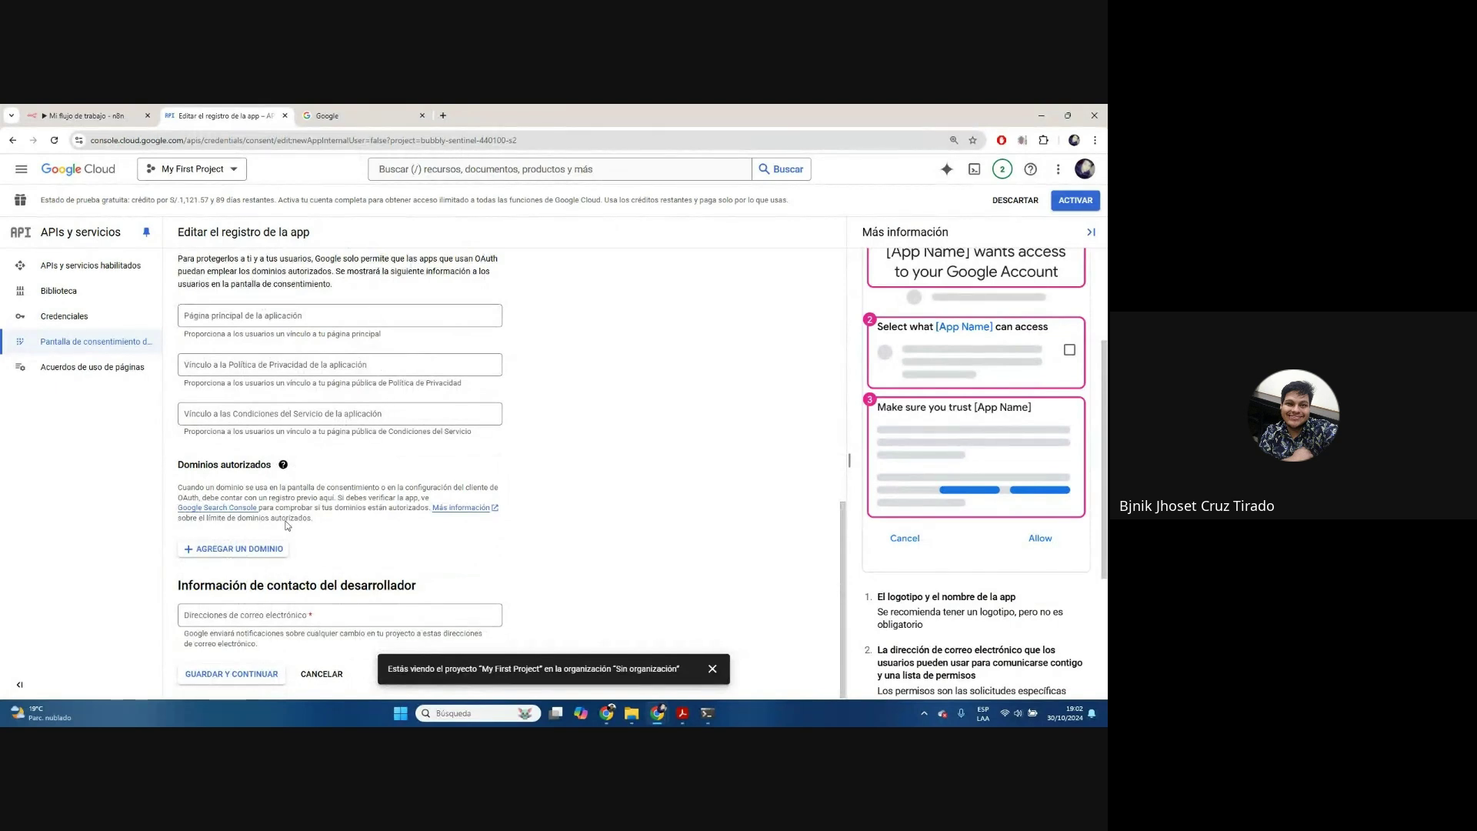
click(295, 616)
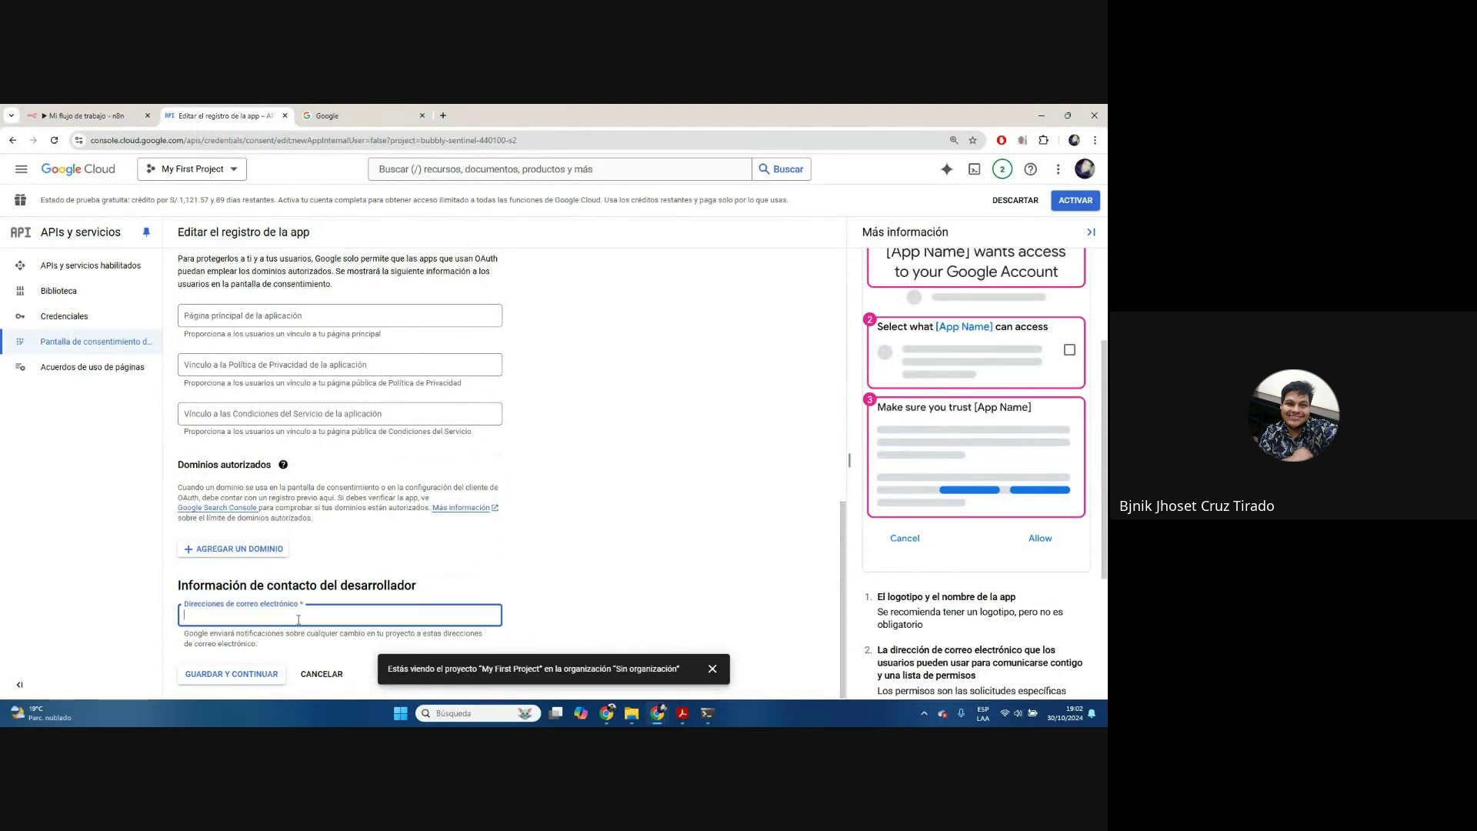
click(298, 643)
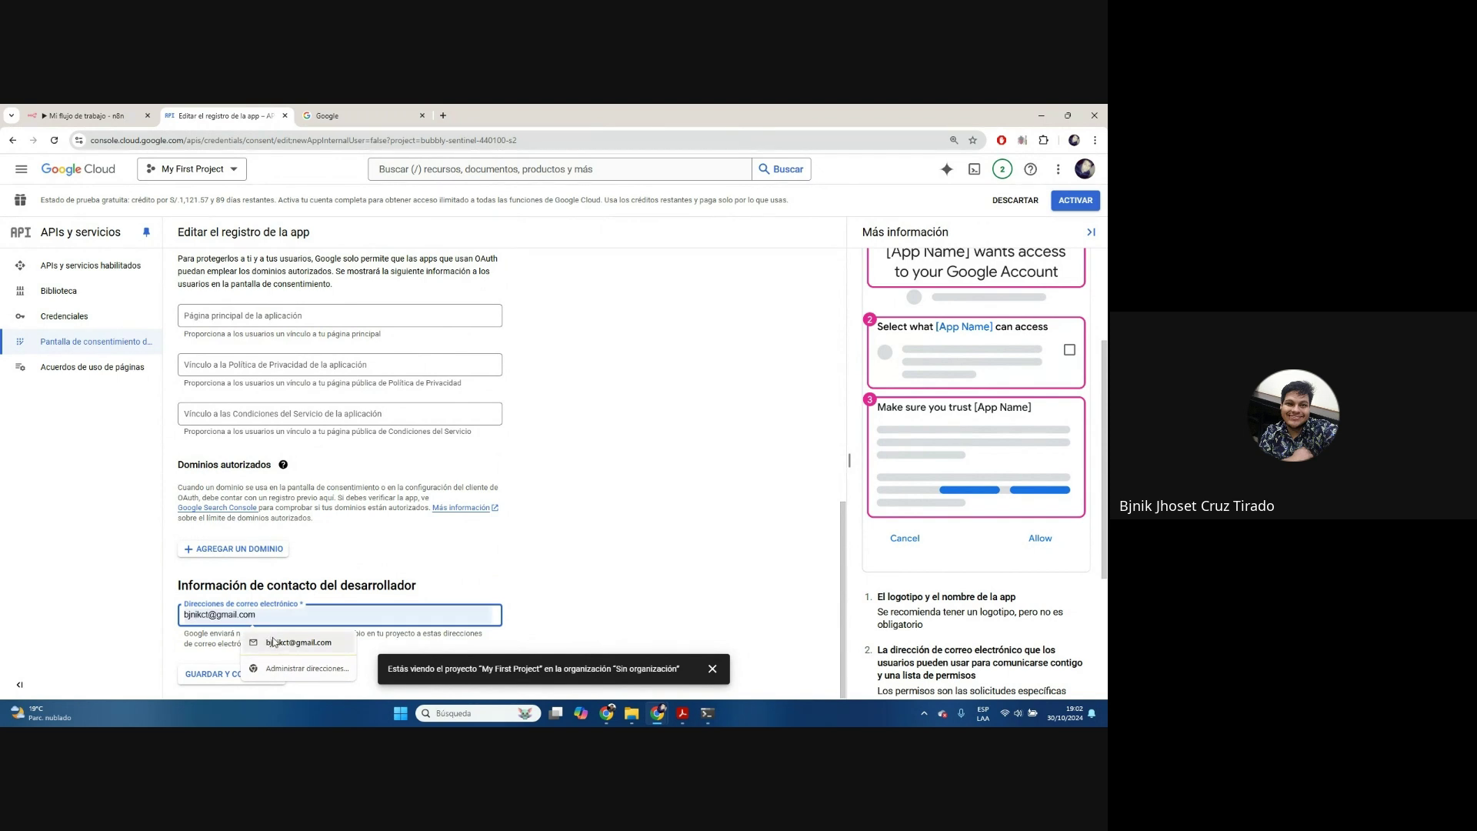
click(581, 574)
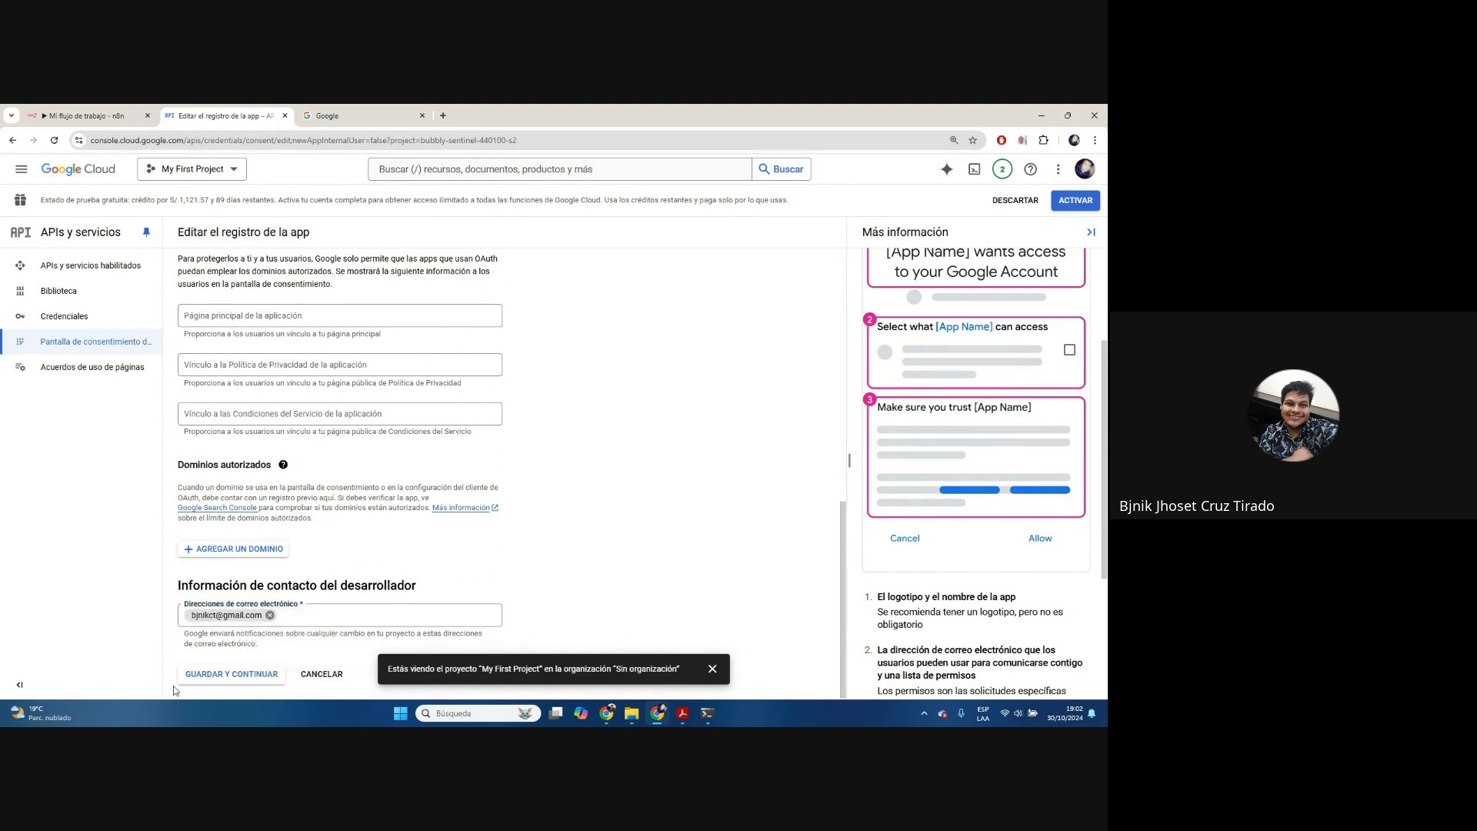
click(219, 677)
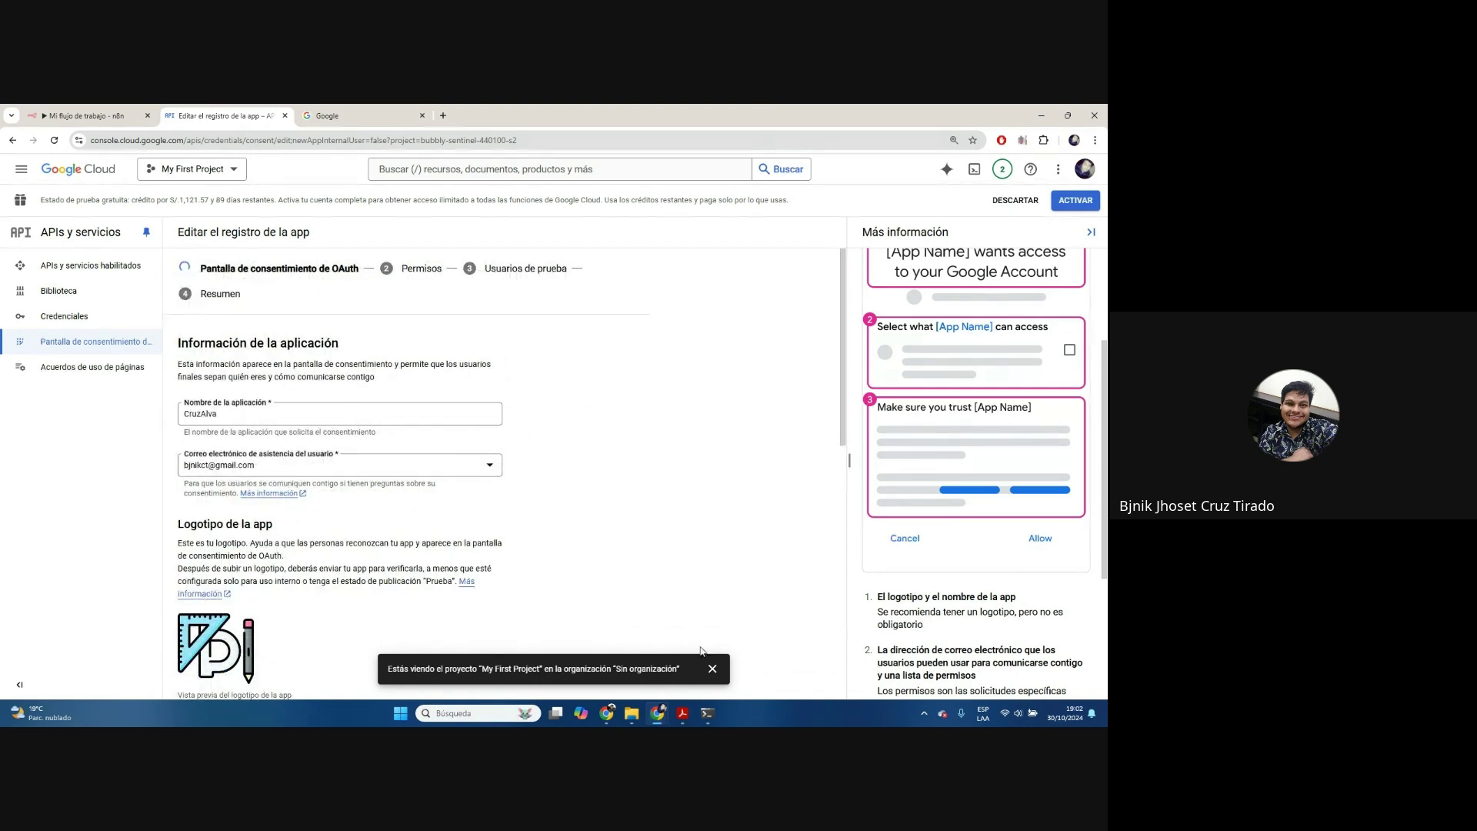
Continue past the scopes and test users steps without adding any
scroll(454, 385, down, 3)
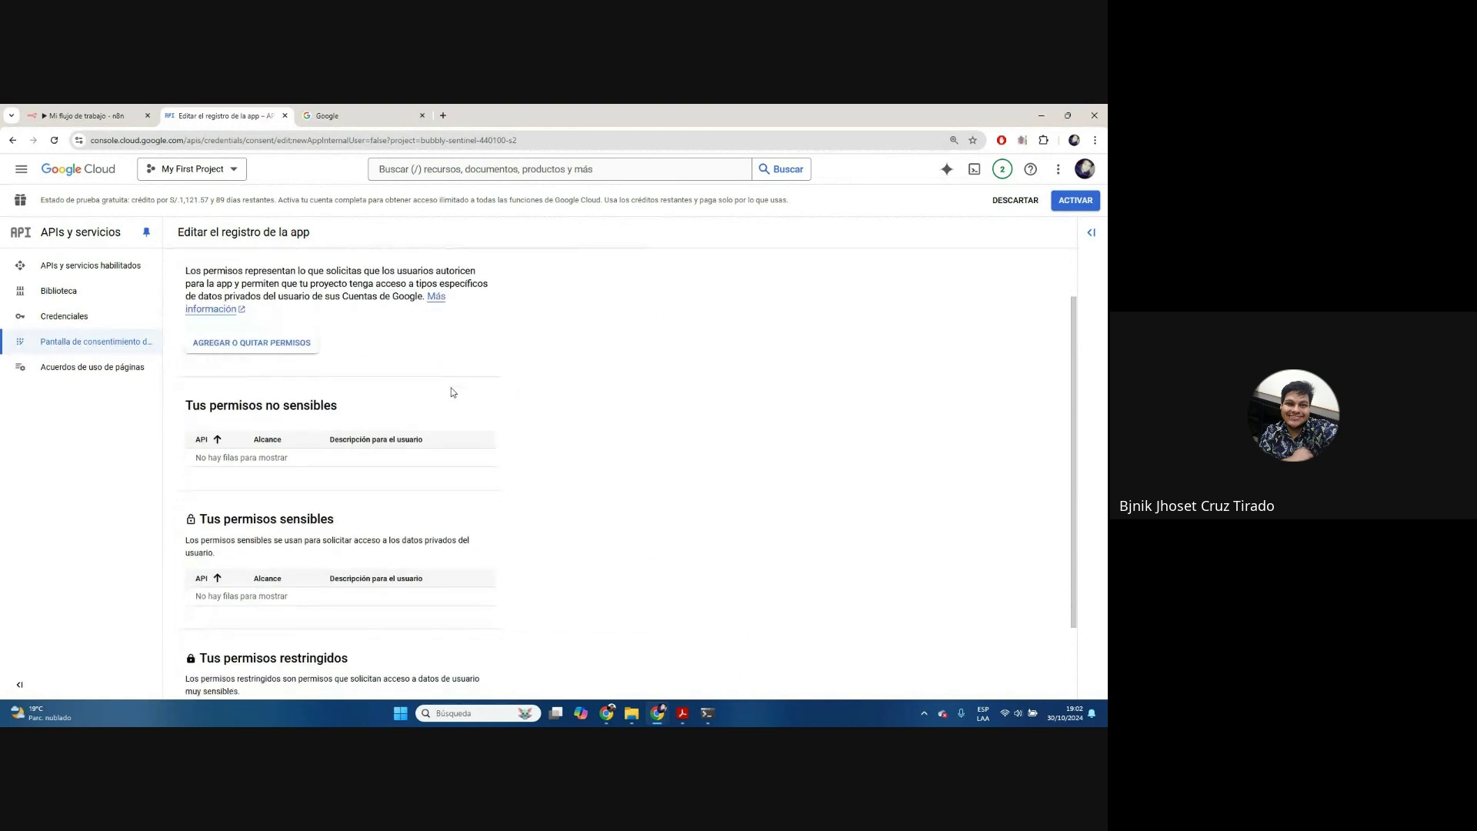
scroll(350, 627, up, 1)
scroll(372, 531, down, 3)
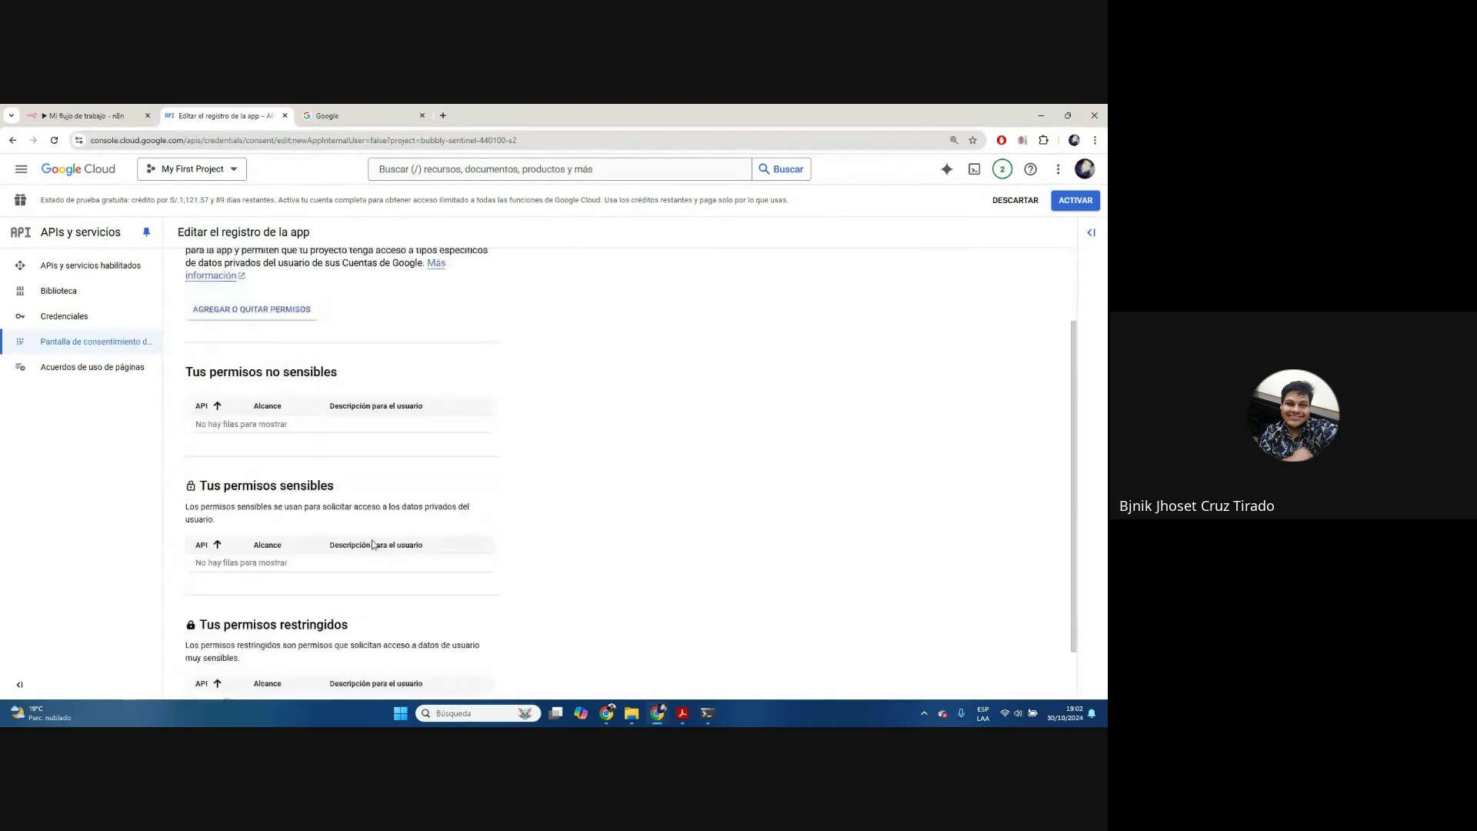
click(250, 679)
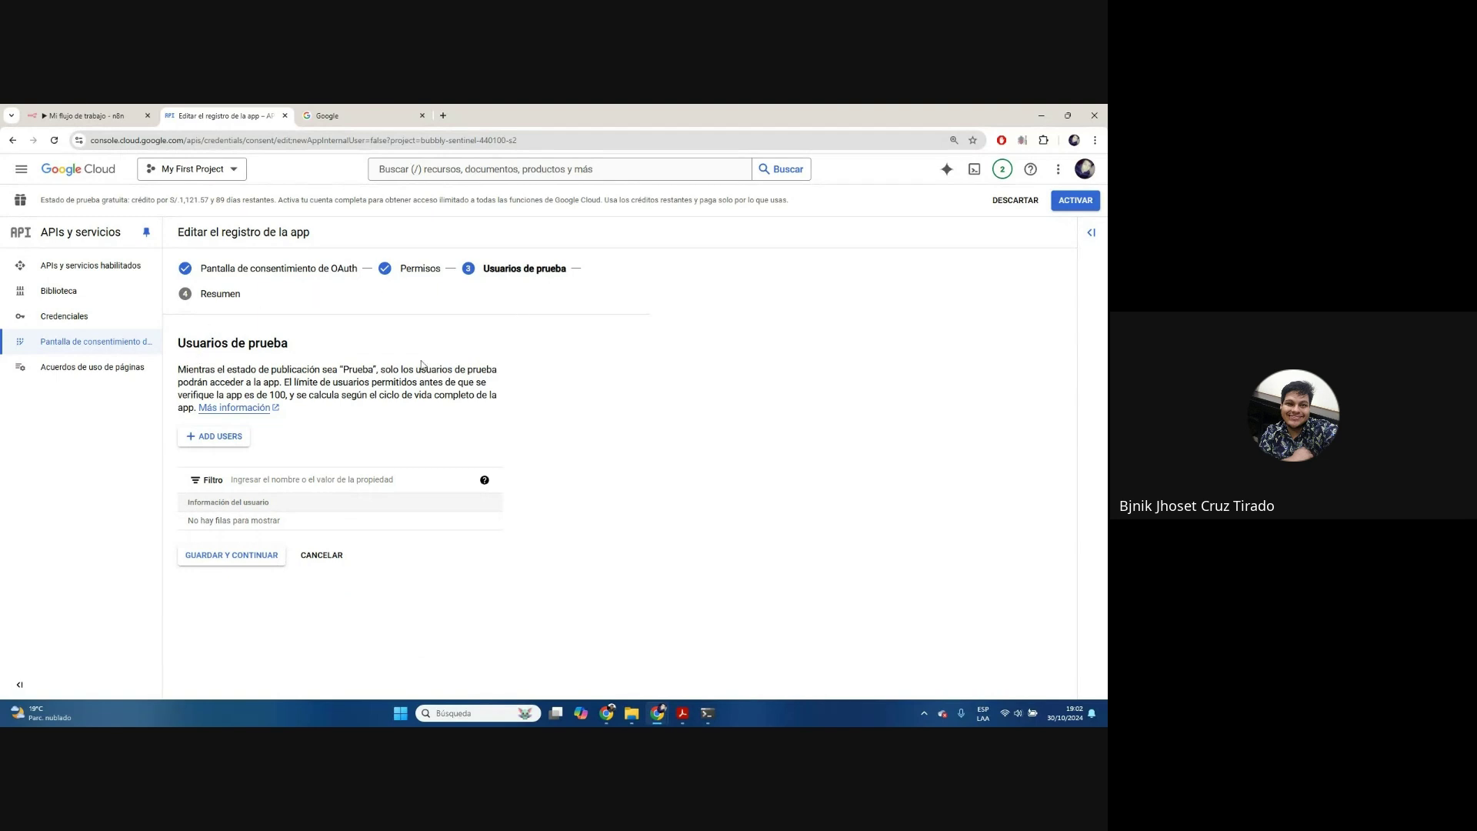
click(262, 564)
Review the summary and go to the Credentials page
scroll(496, 445, down, 5)
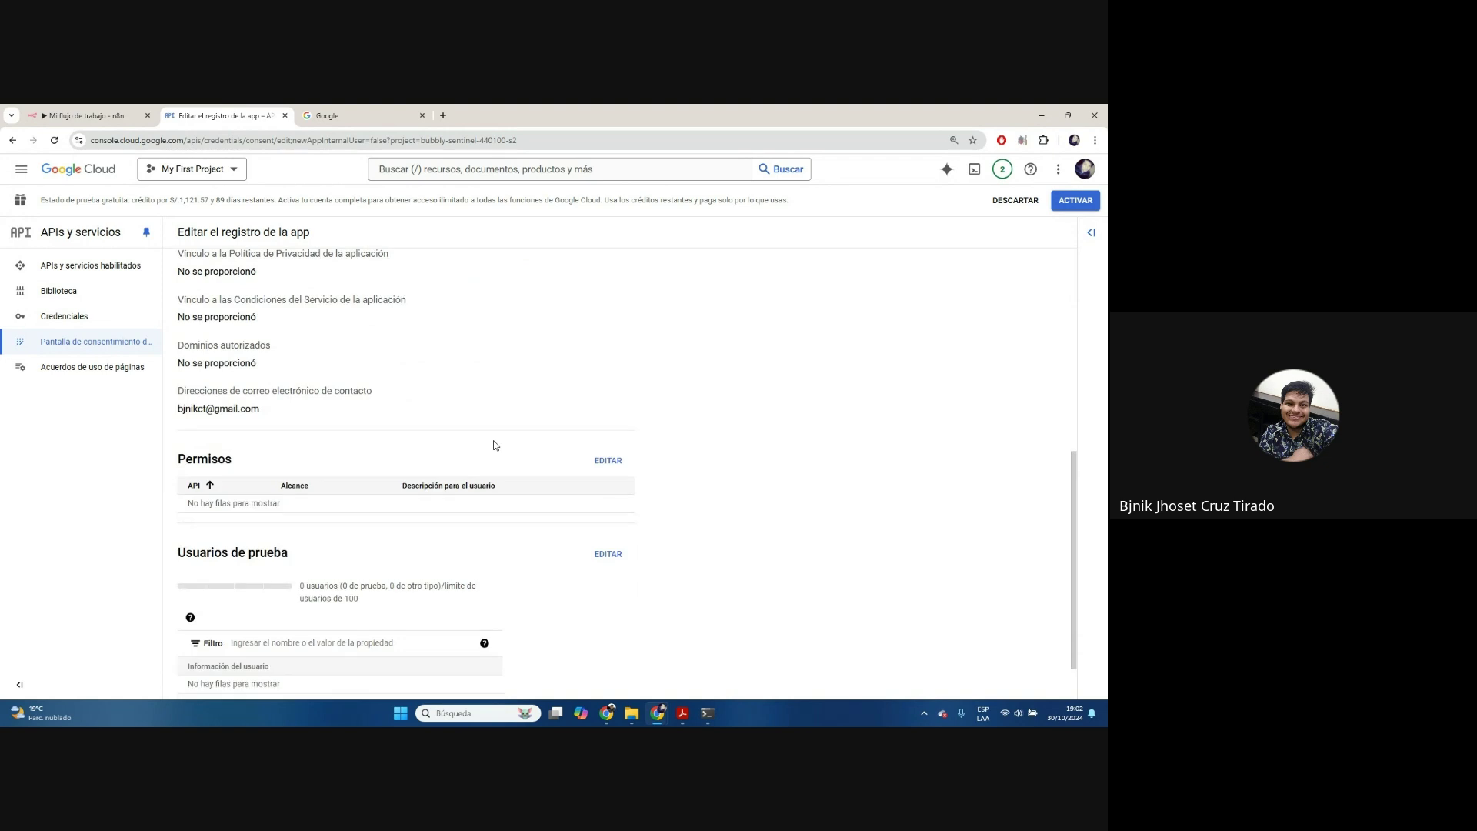
scroll(496, 446, down, 2)
scroll(236, 666, up, 8)
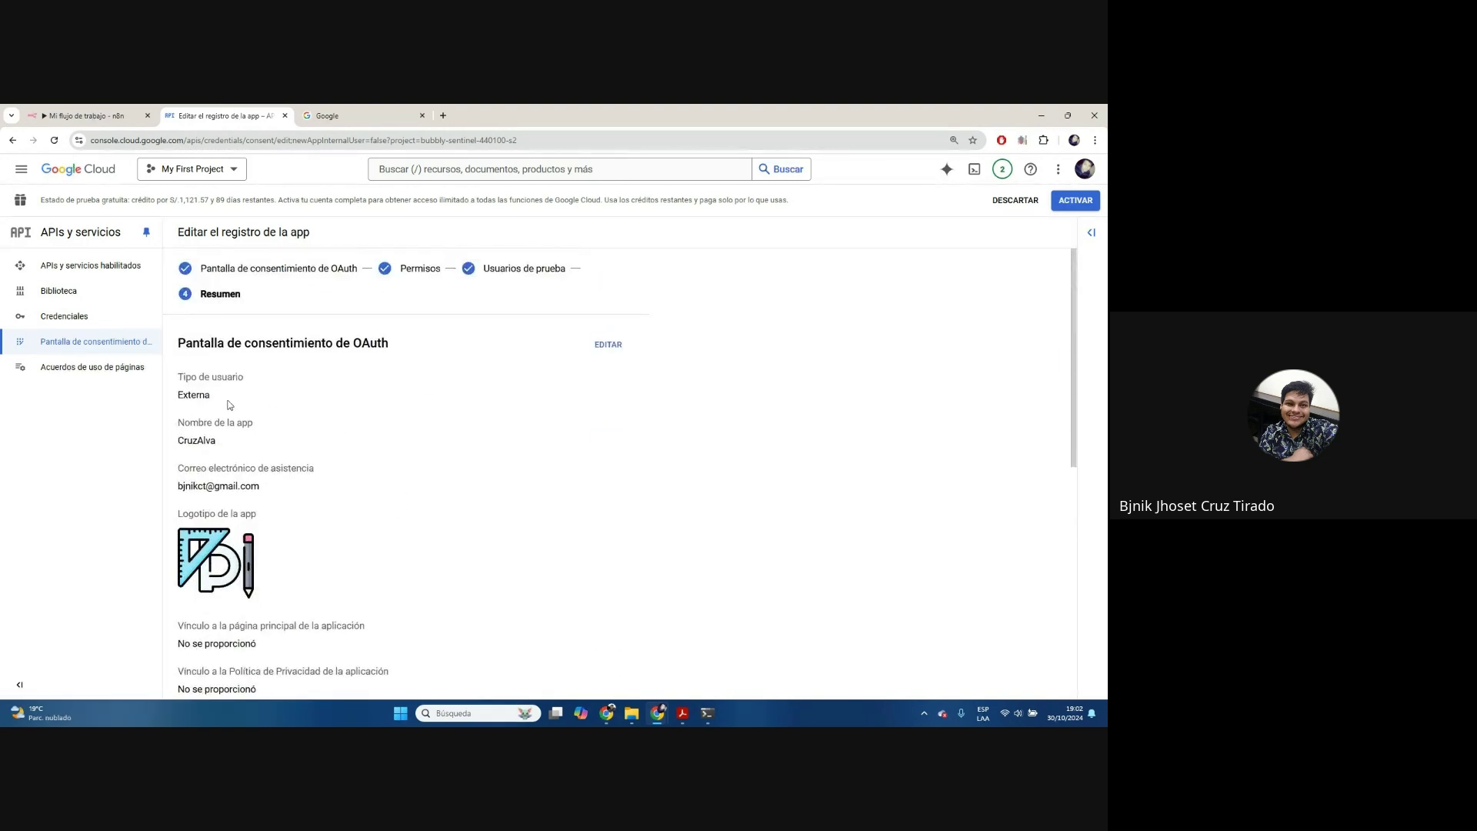
click(95, 324)
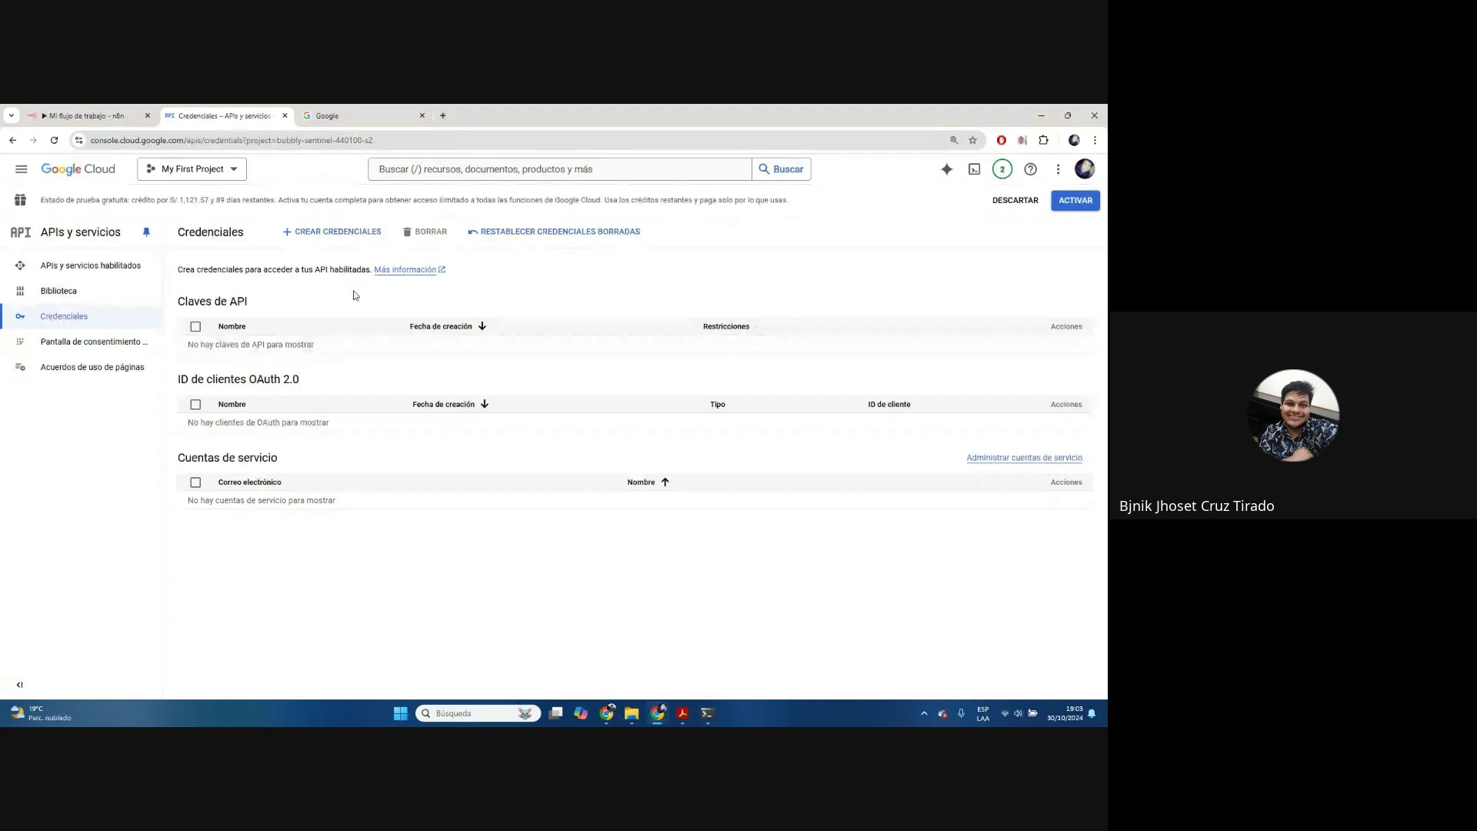
Choose ID de cliente de OAuth from the CREAR CREDENCIALES menu
click(345, 235)
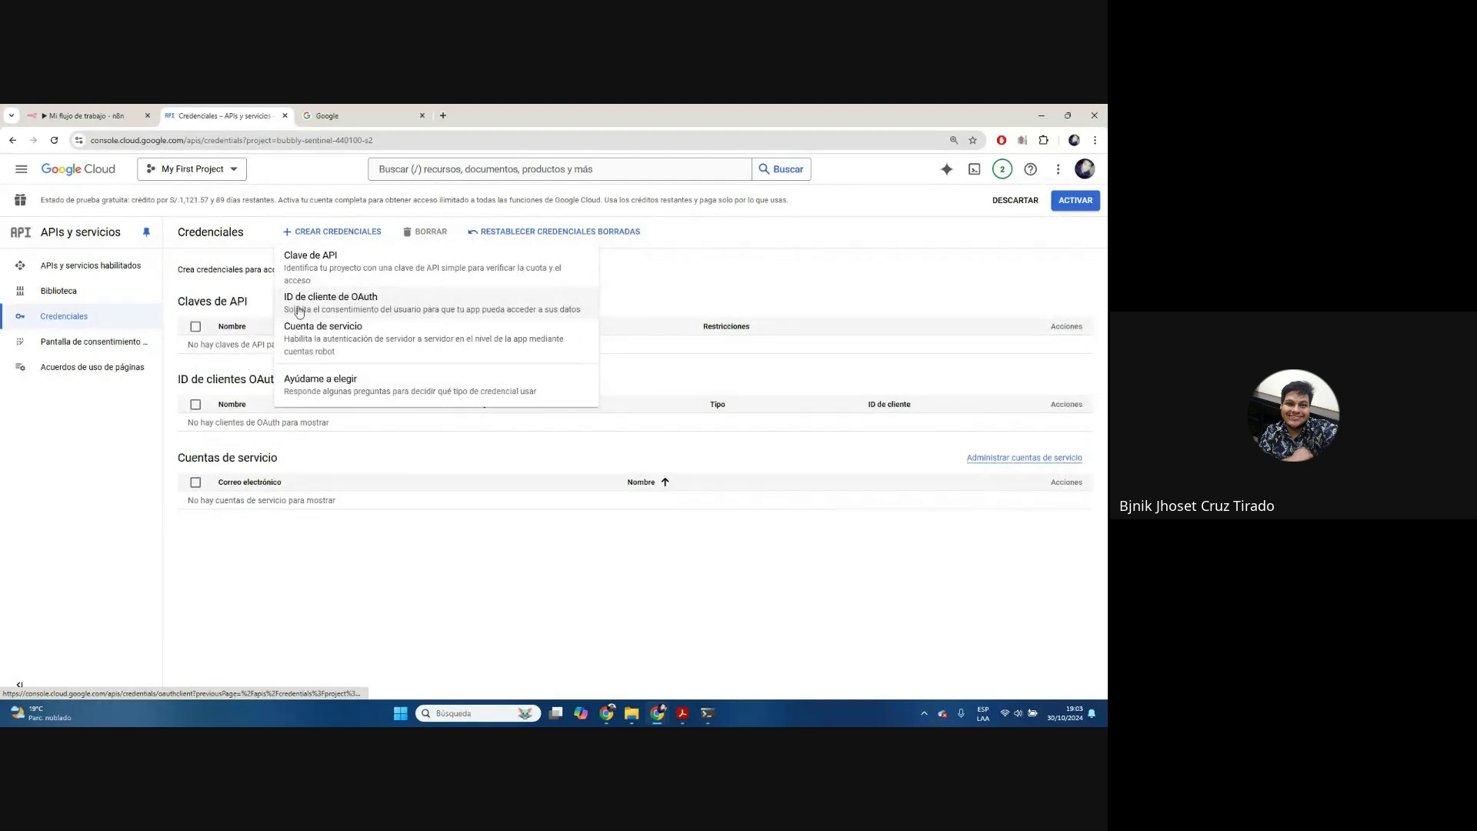
click(378, 311)
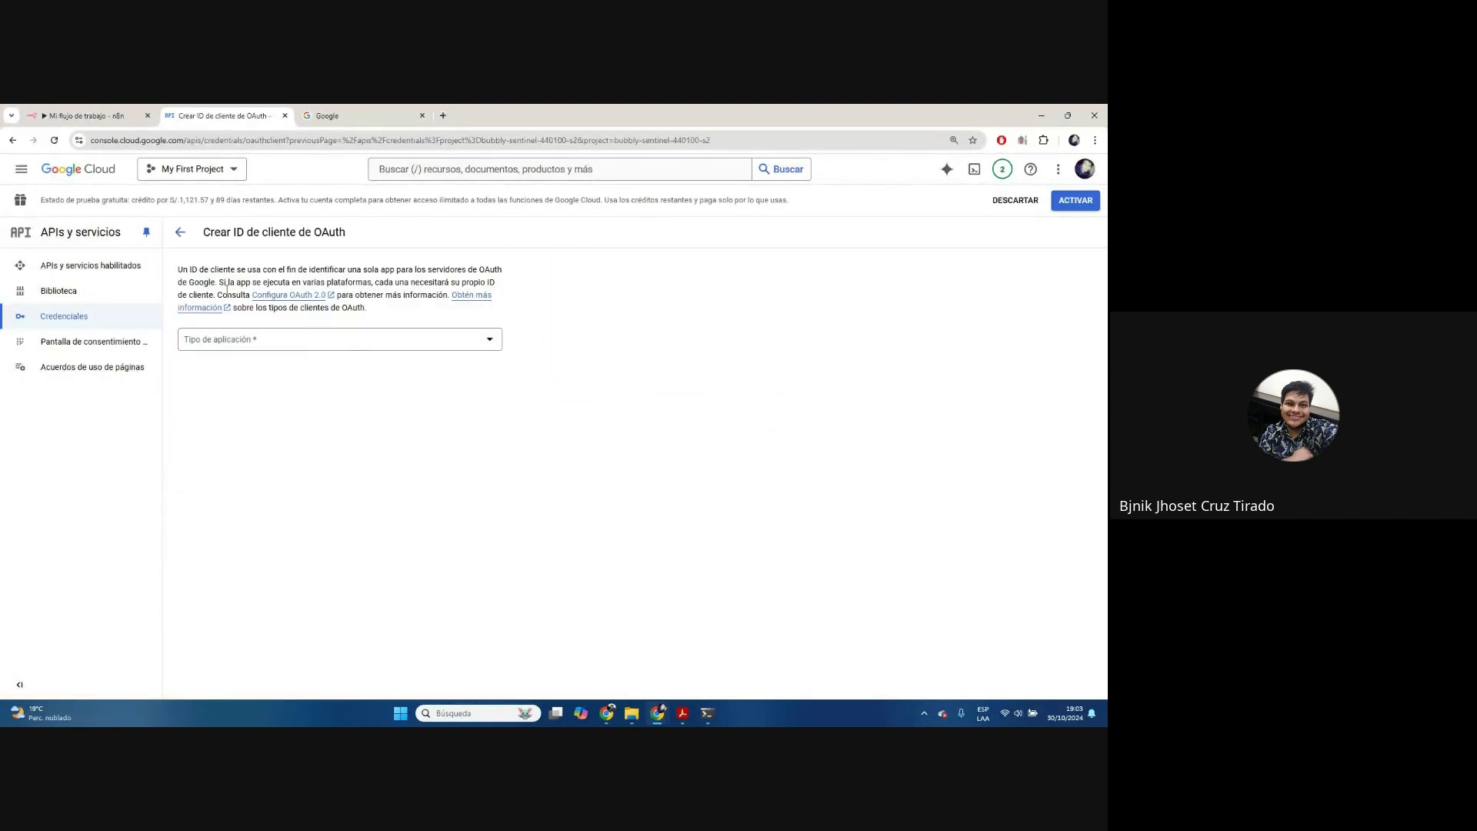
Make the OAuth client a web application and name it n8n
click(286, 348)
click(263, 353)
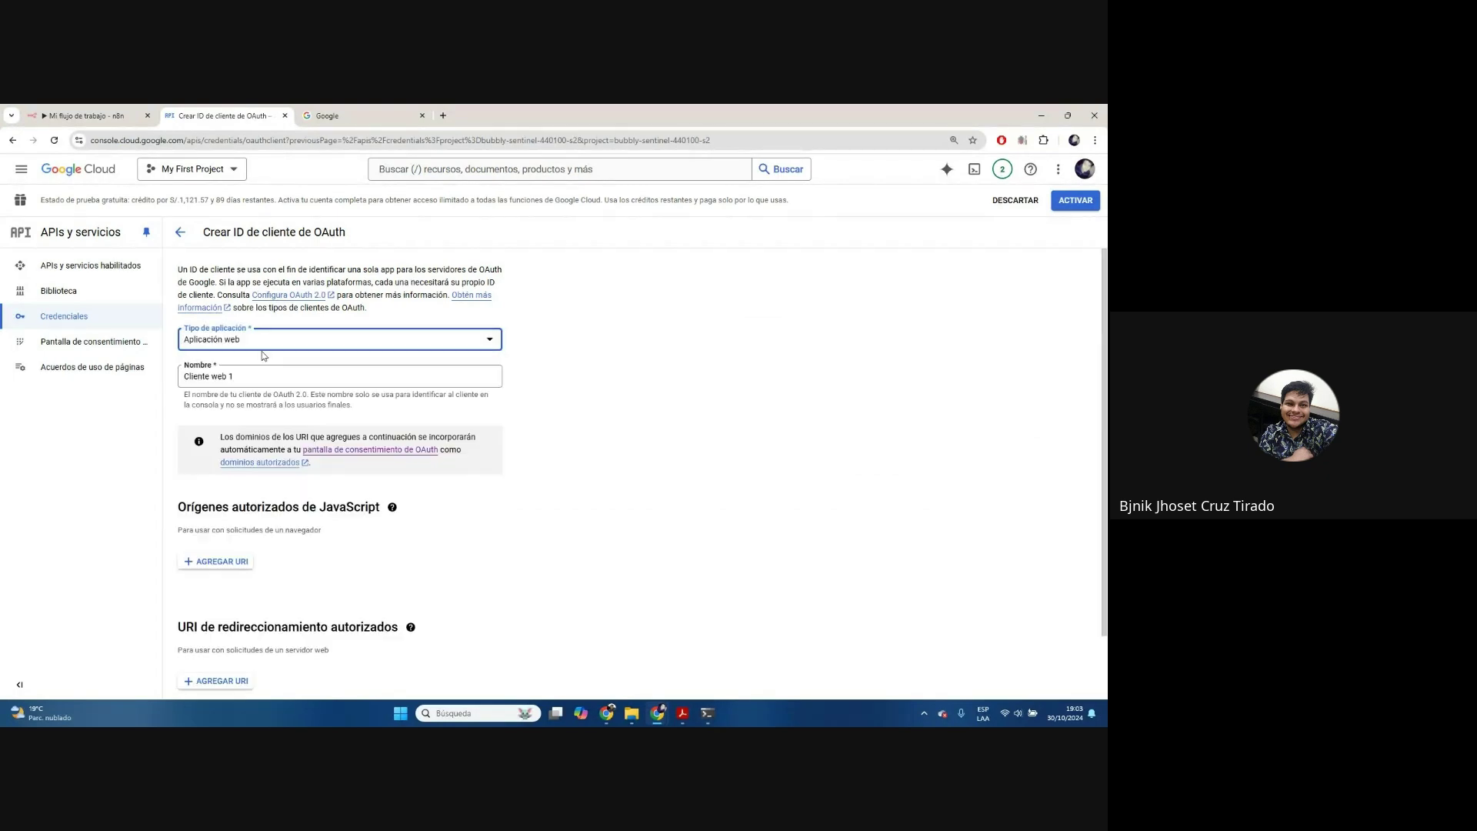
click(405, 373)
triple_click(405, 374)
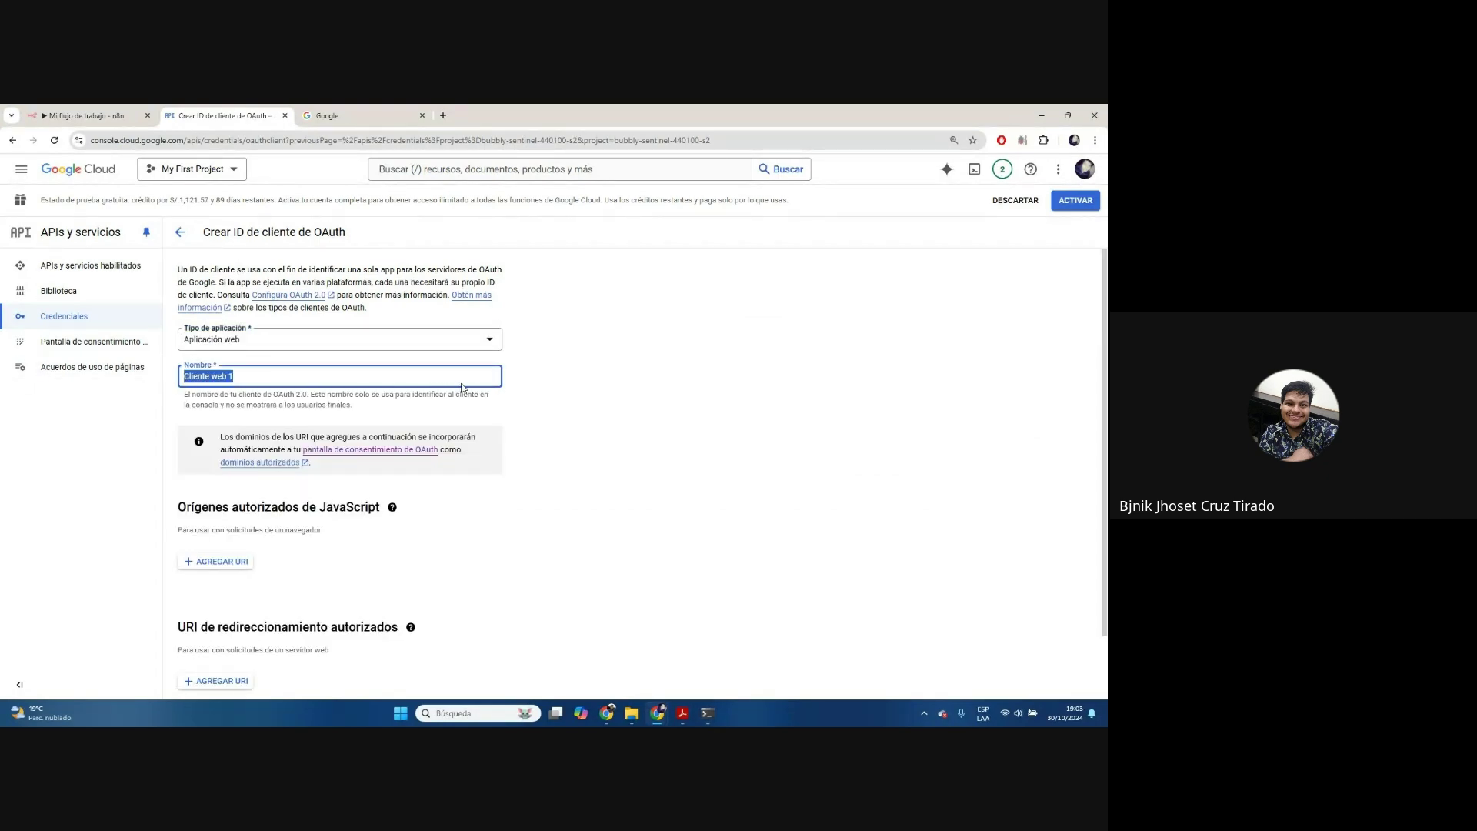
text(n8)
scroll(463, 389, down, 1)
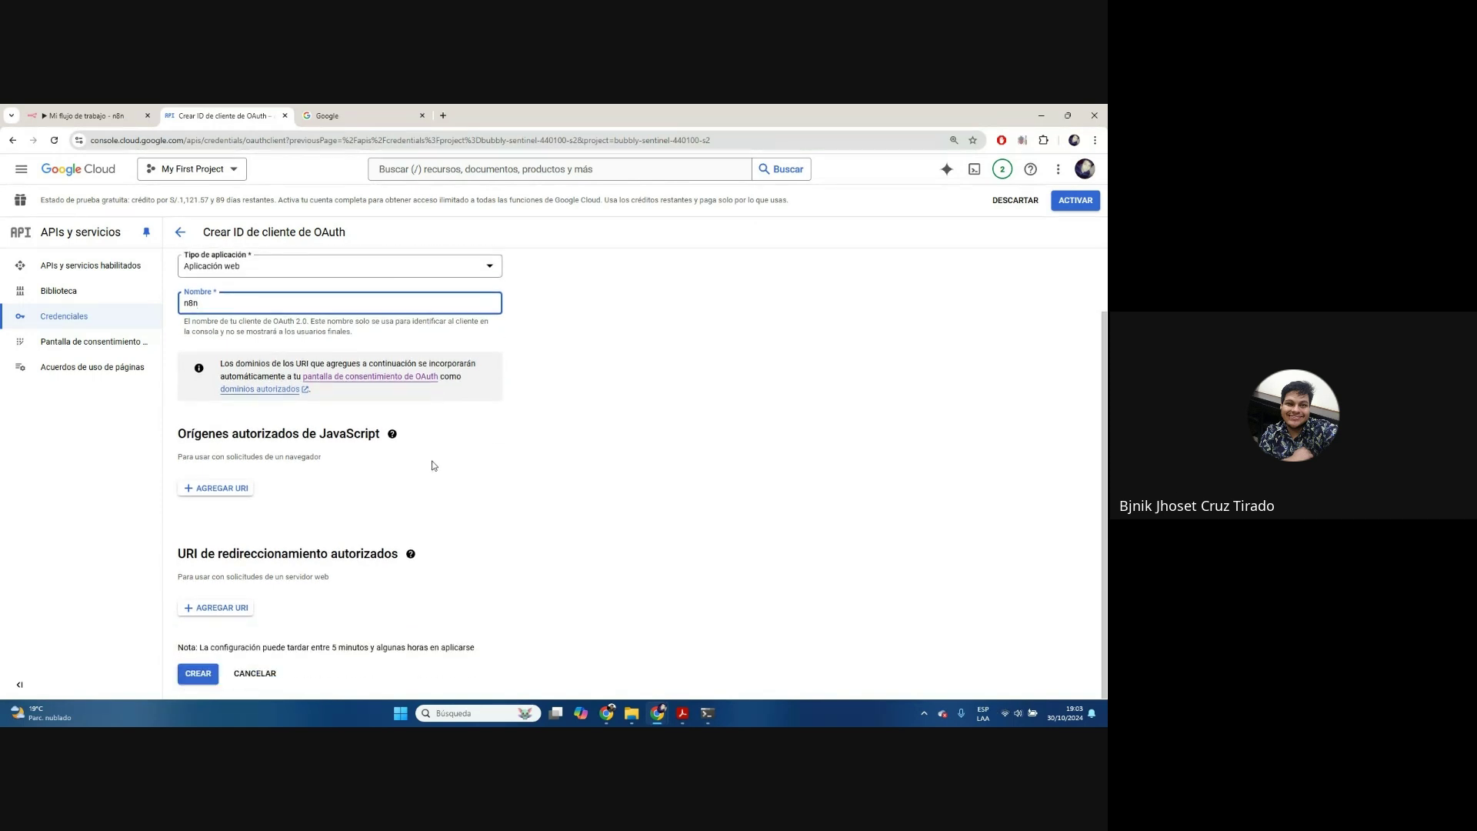
Add n8n's OAuth callback URL as the authorized redirect URI
click(85, 115)
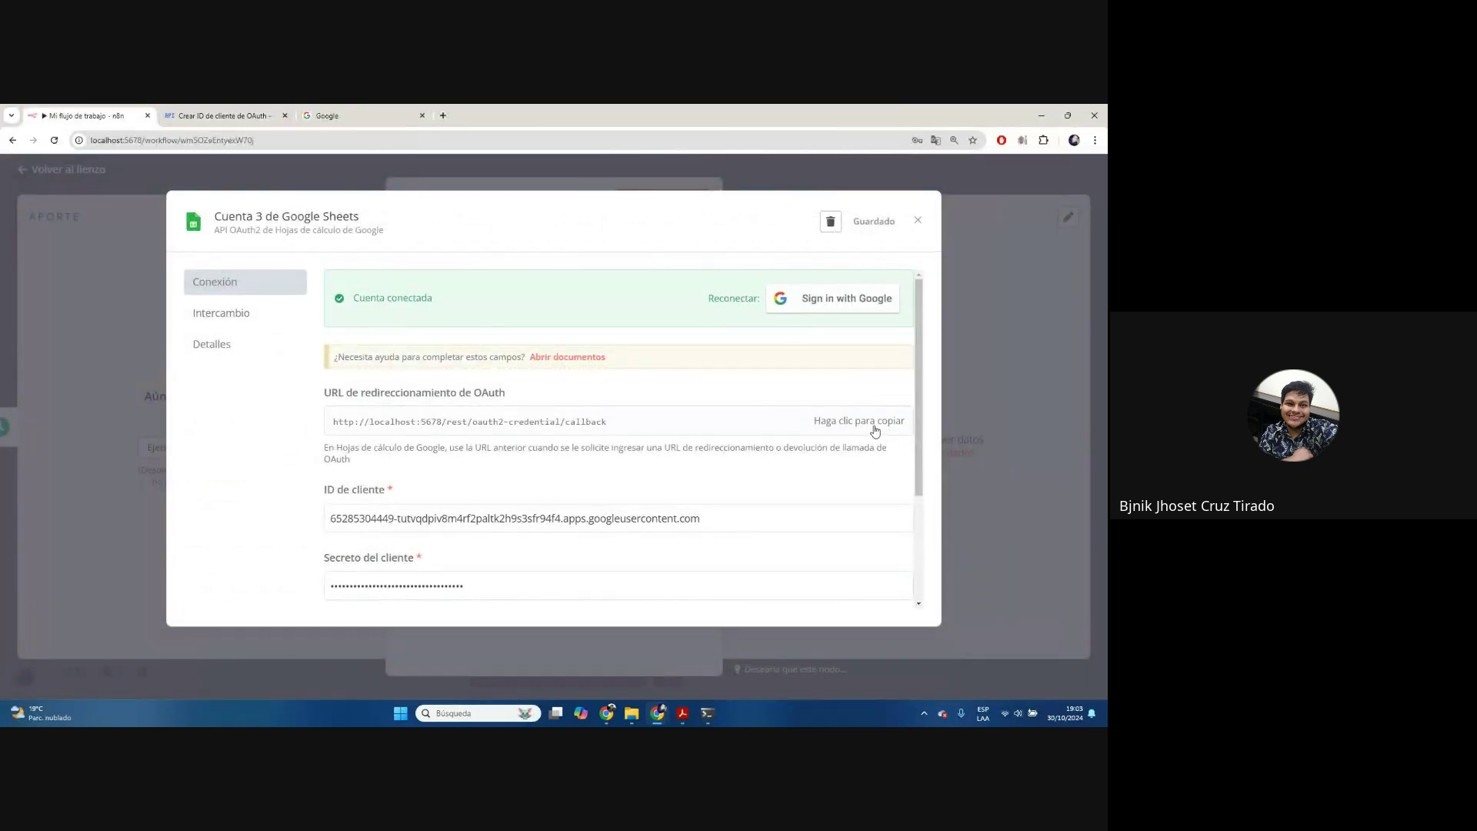
click(867, 425)
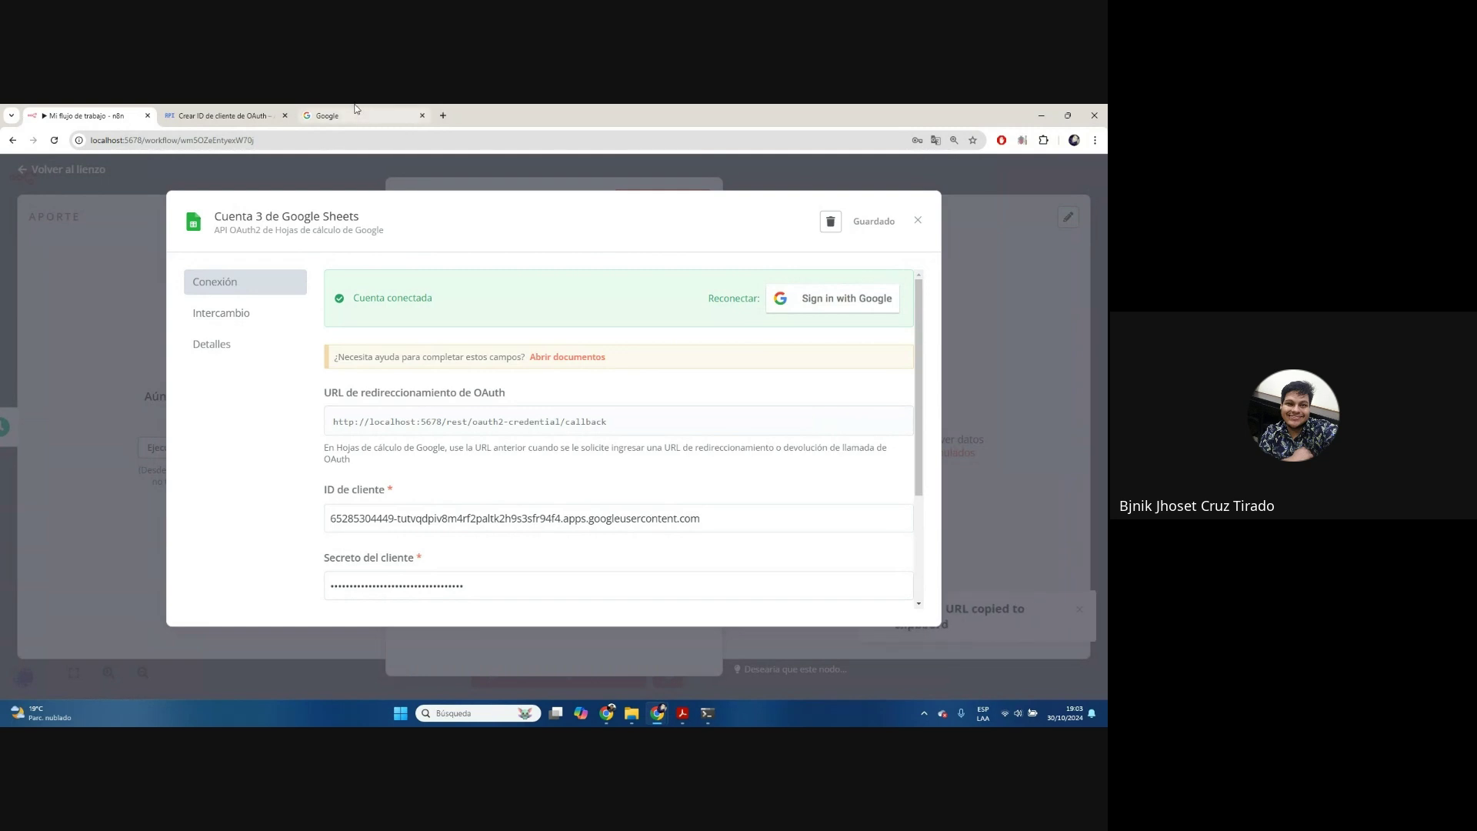
click(219, 115)
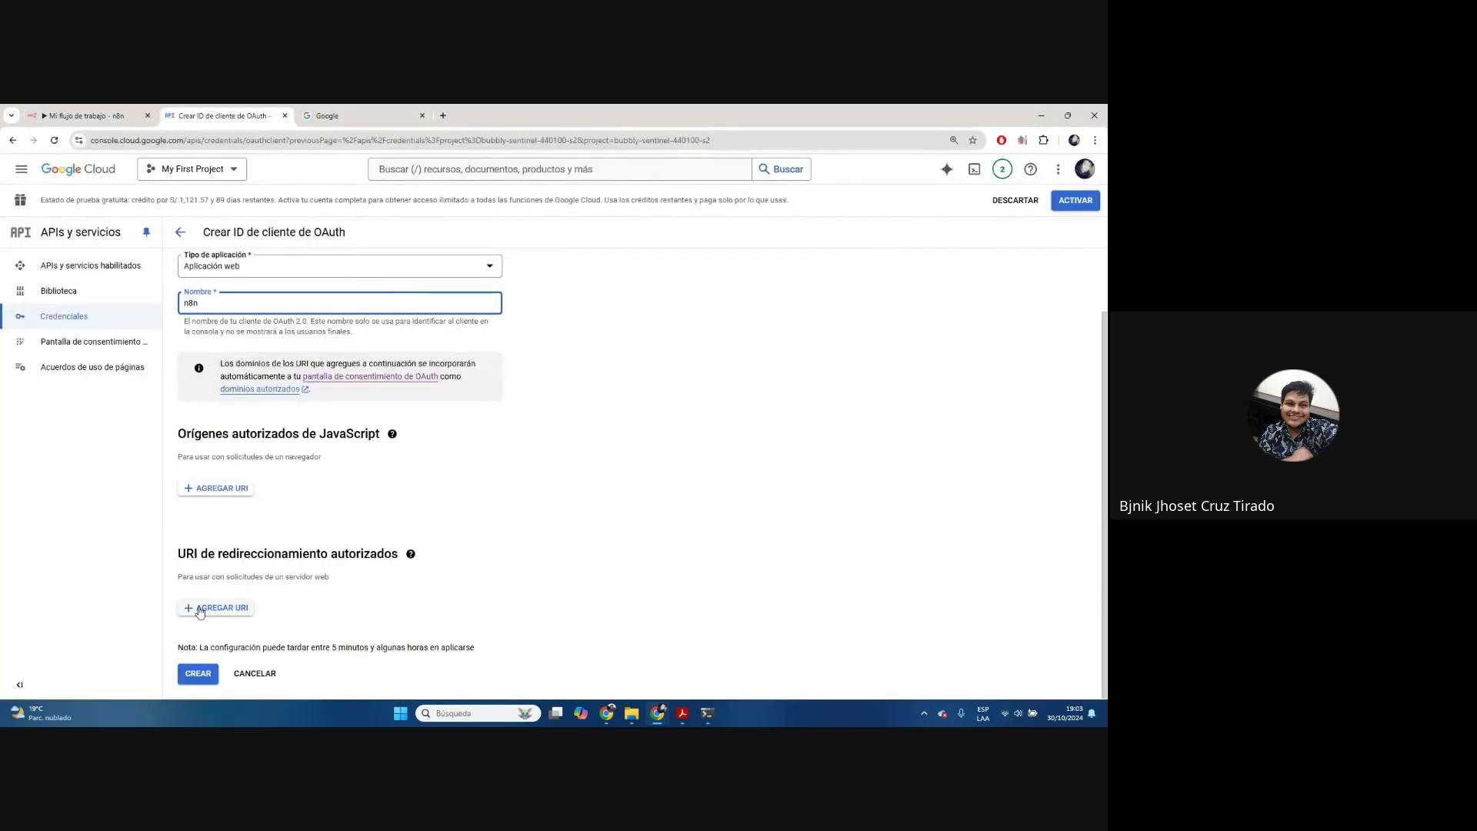
key(ctrl+plus)
key(ctrl+plus)
key(ctrl+plus)
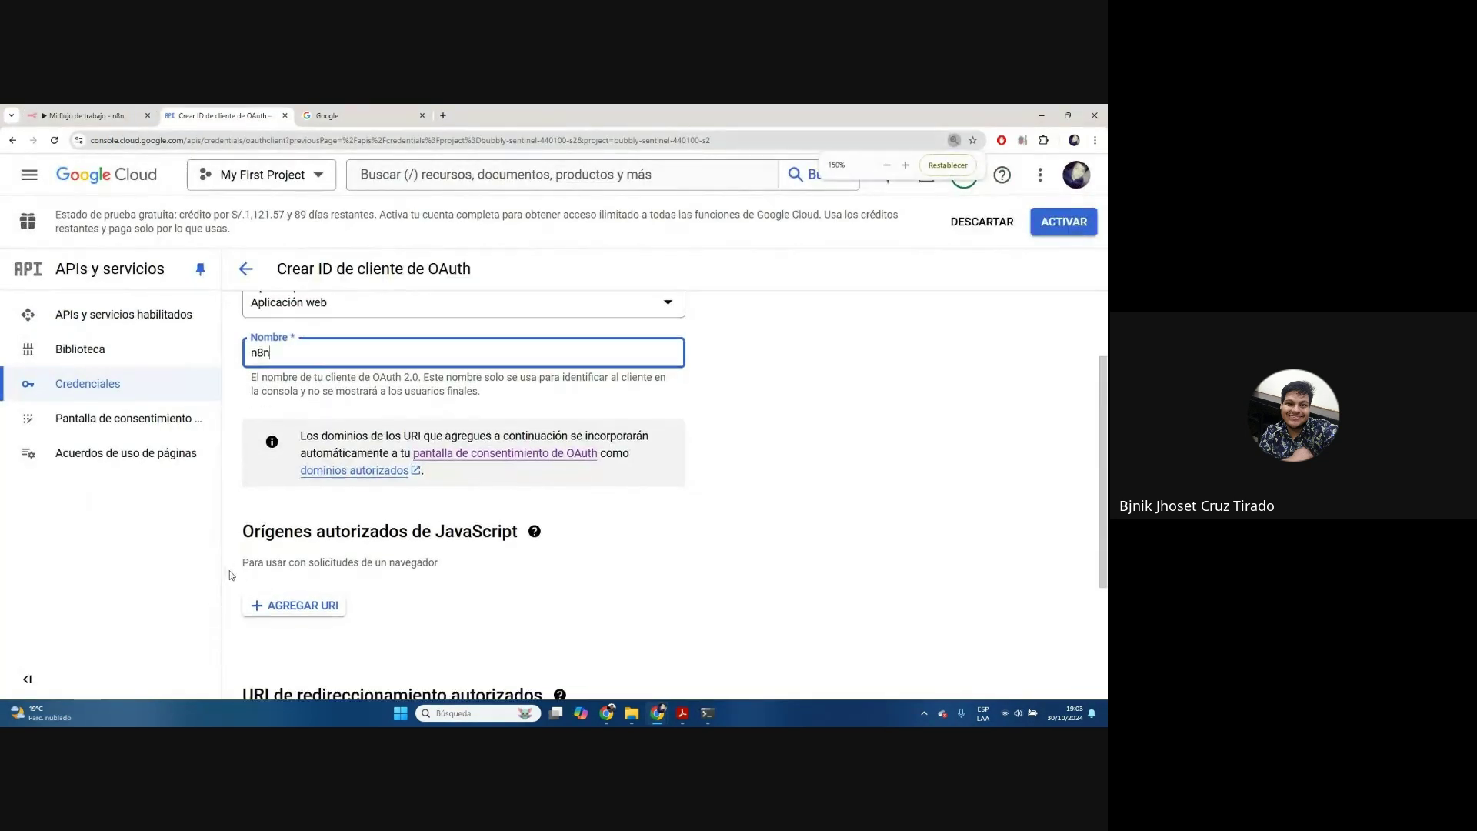
click(327, 579)
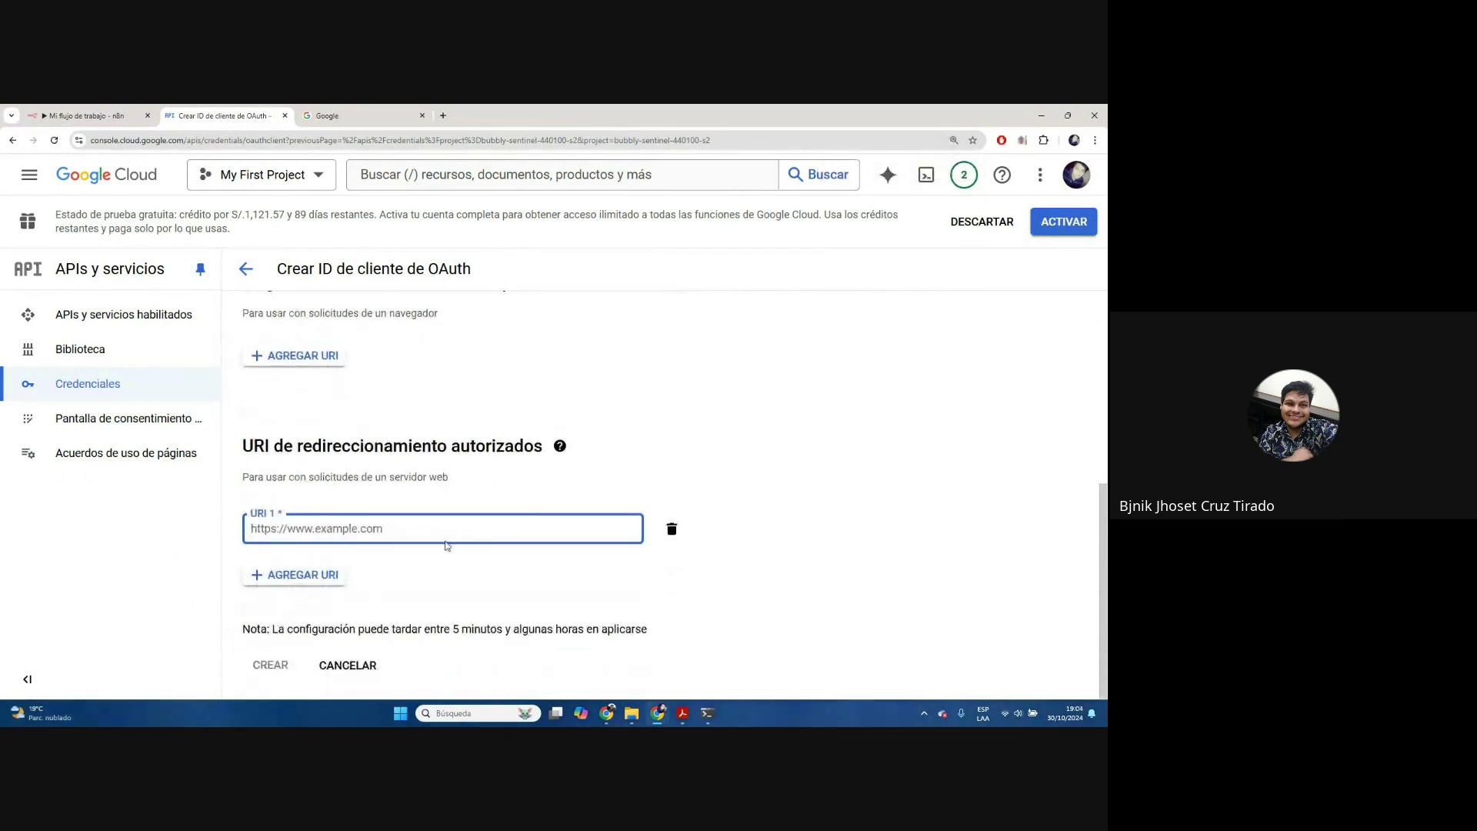
key(ctrl+v)
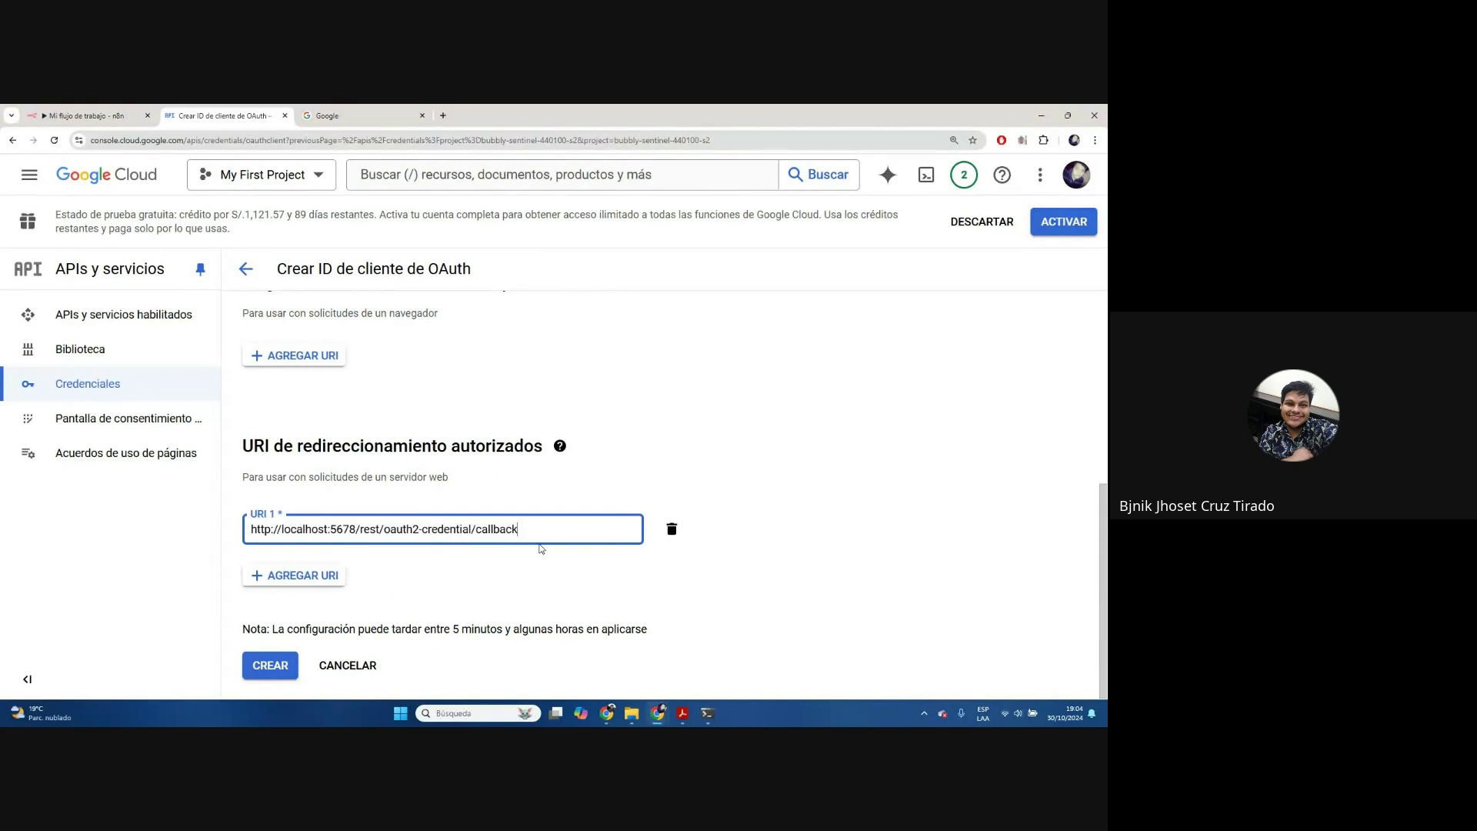
click(450, 580)
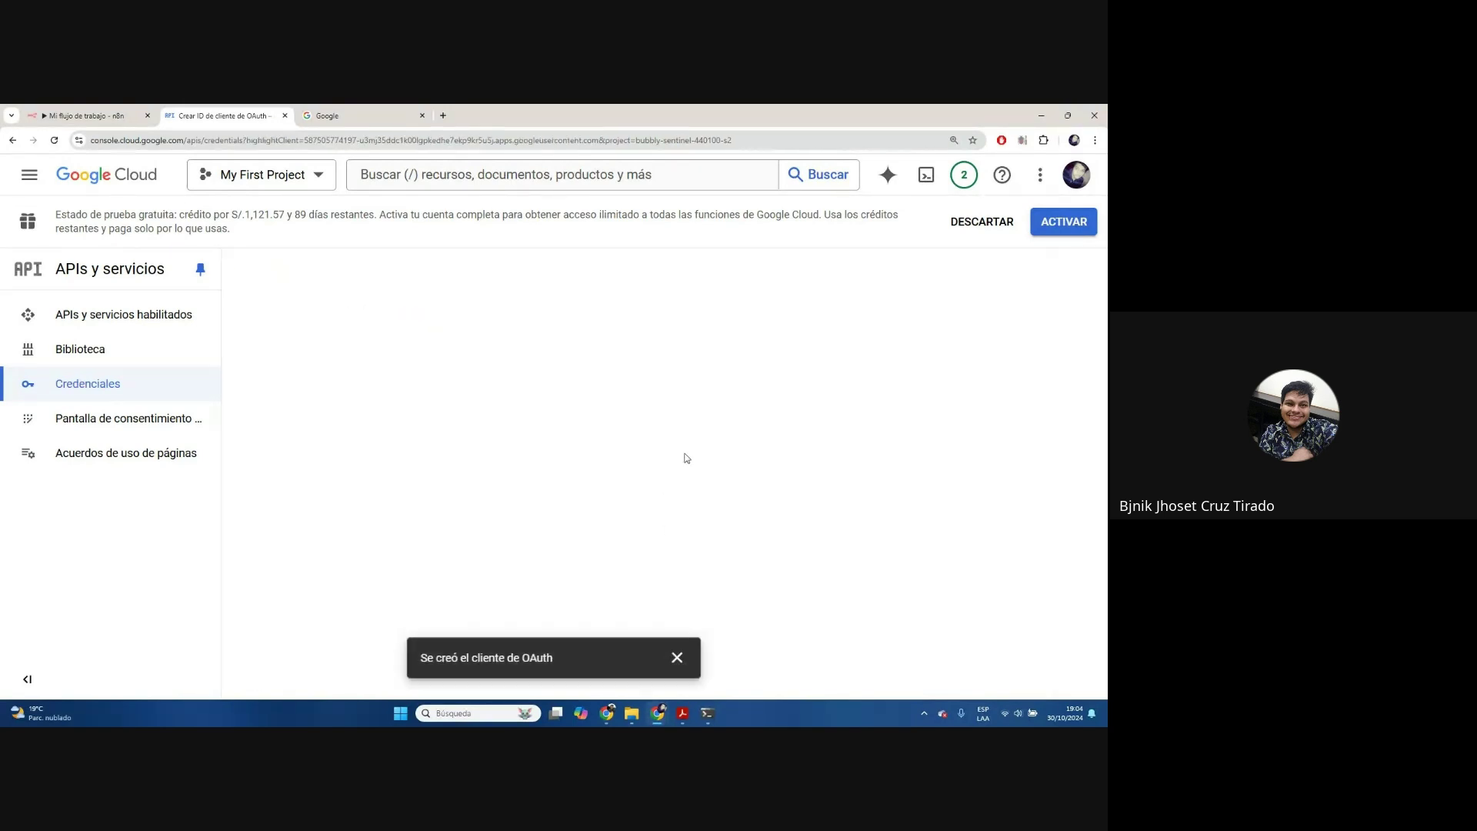
Close the new client summary, then publish the consent-screen app to production
key(ctrl+minus)
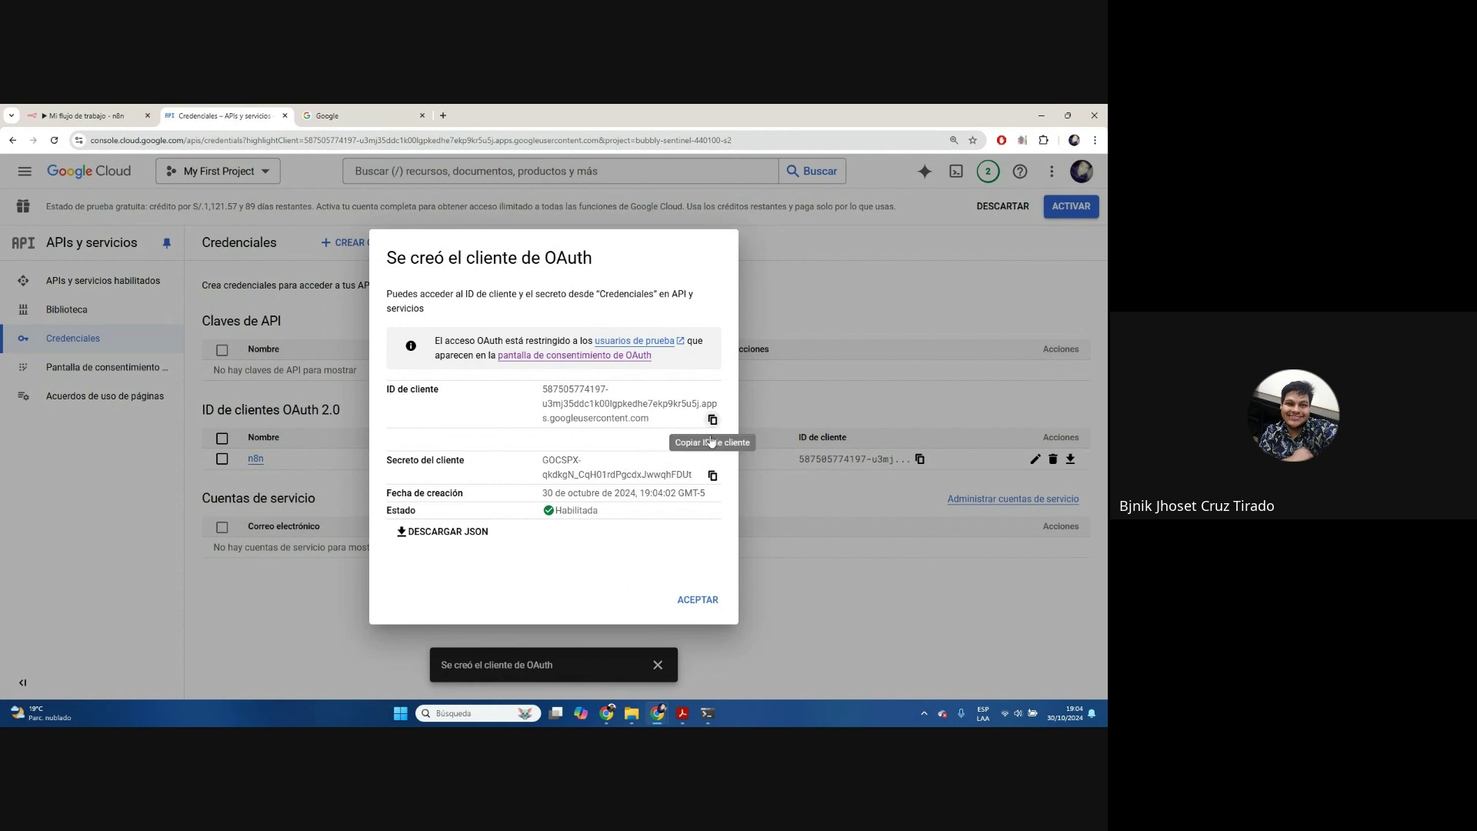
click(723, 608)
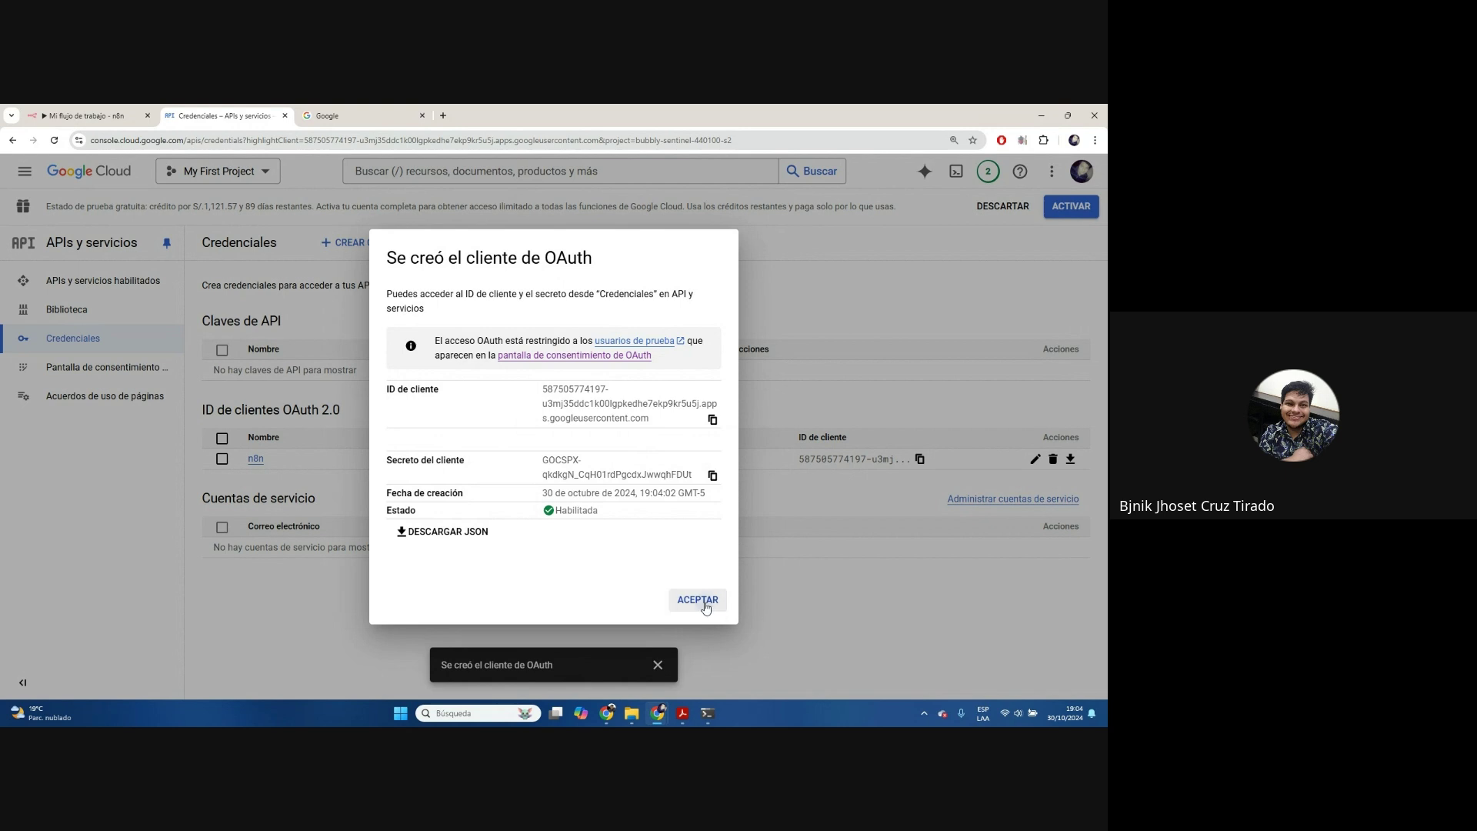
click(144, 370)
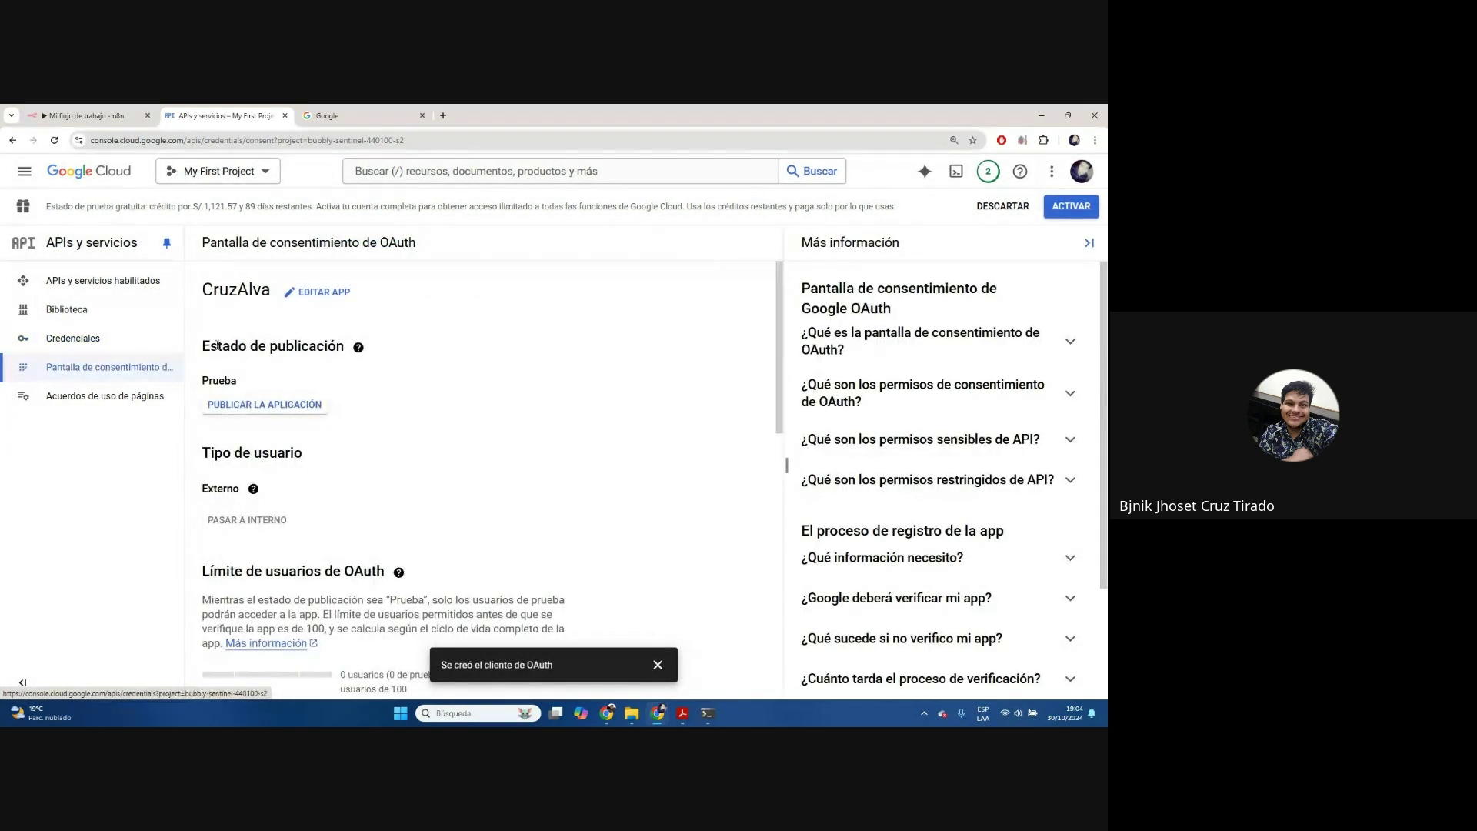
click(279, 414)
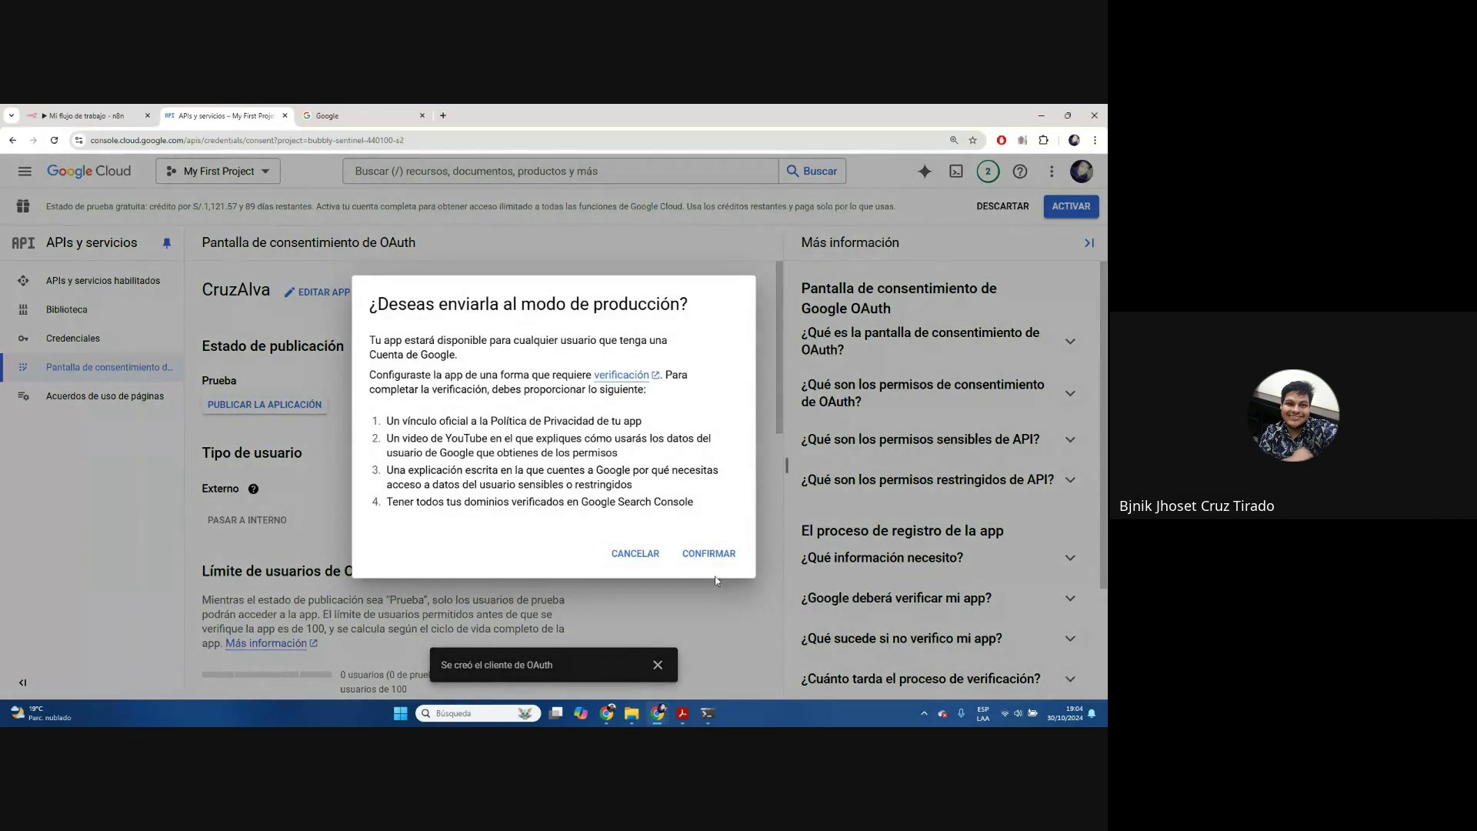
click(710, 556)
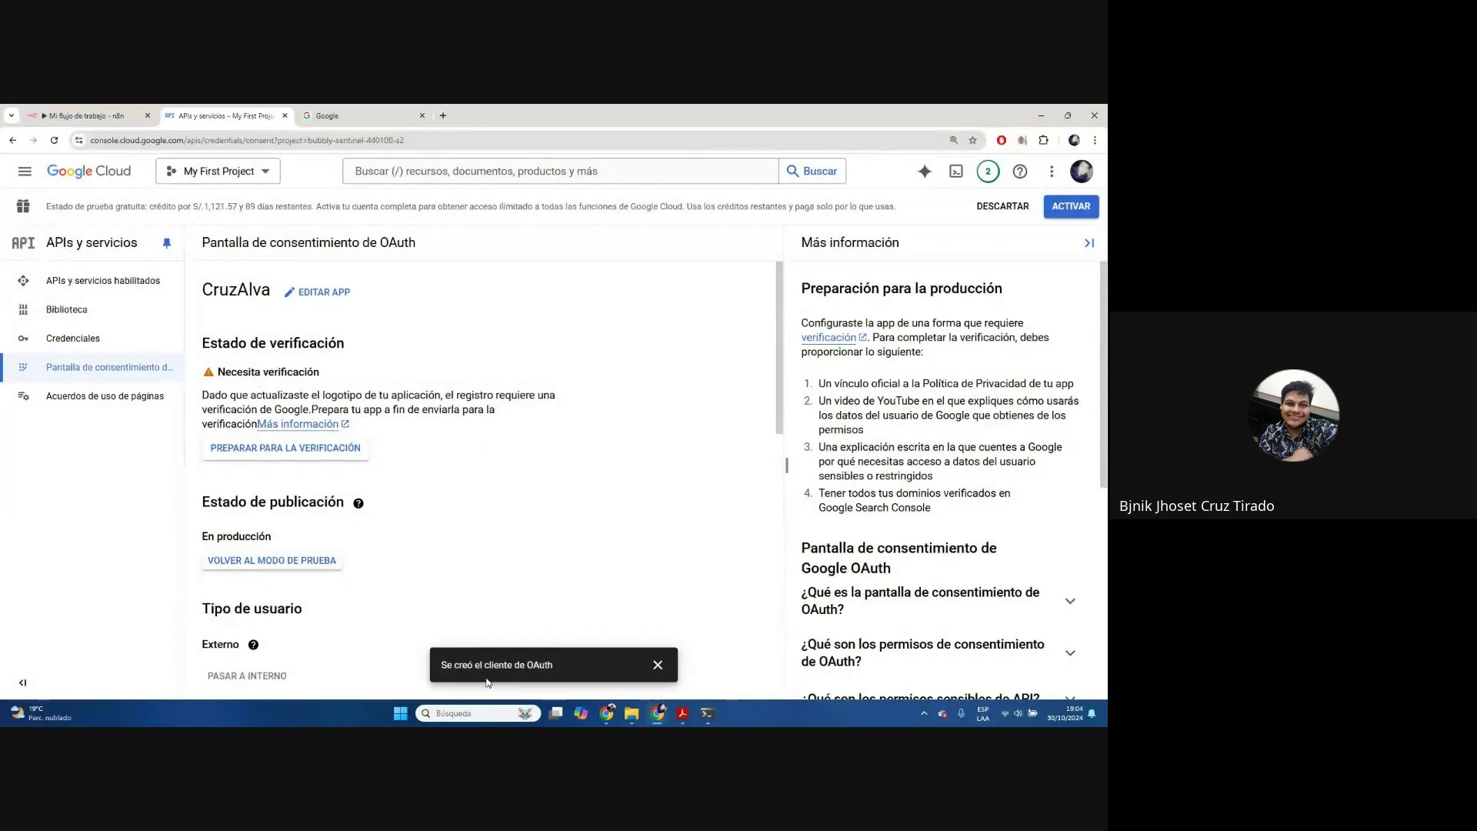
Start verification prep, using the n8n workflow URL as homepage and privacy-policy link
click(316, 450)
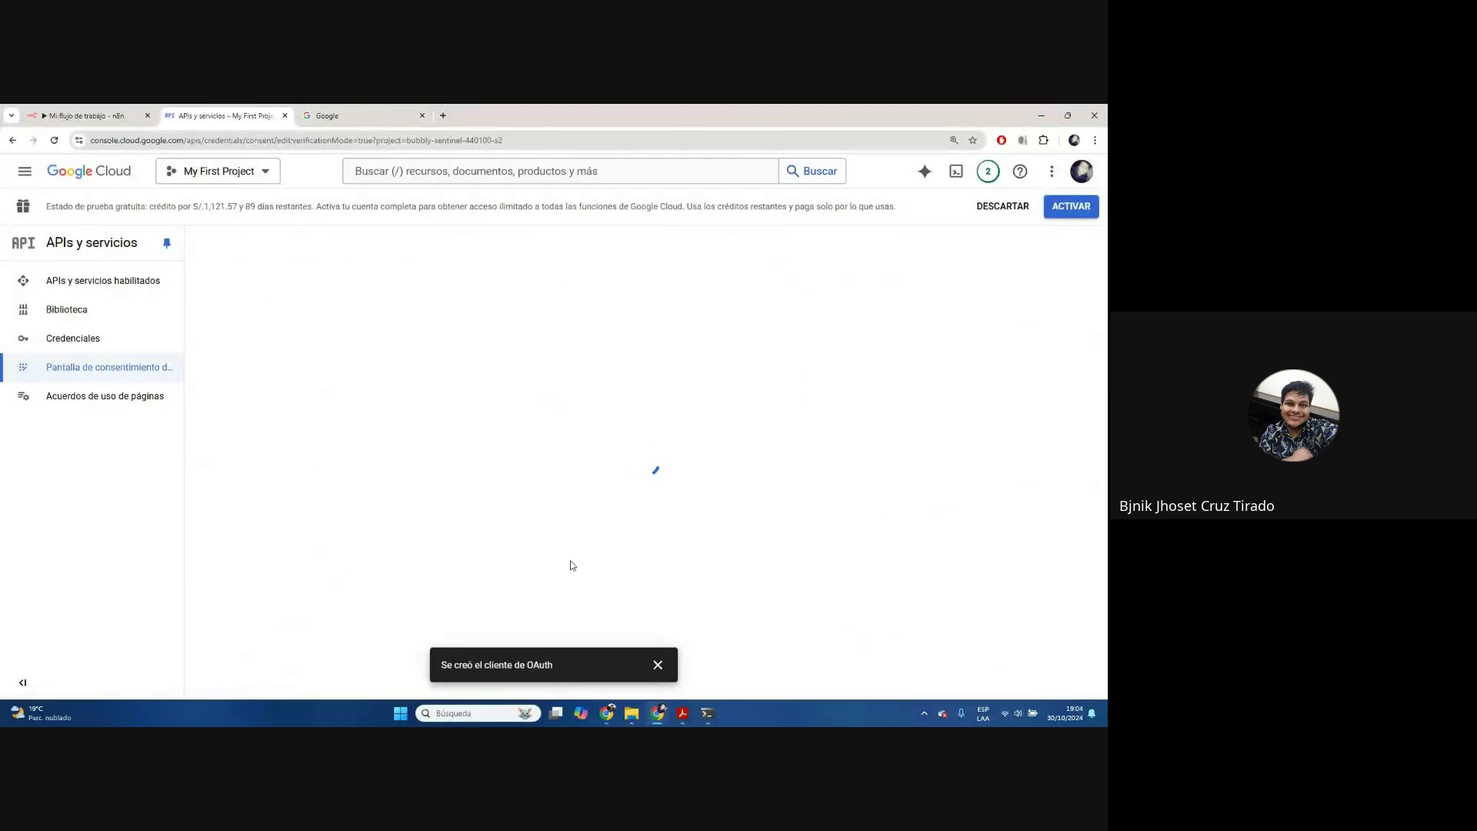
scroll(302, 477, down, 5)
scroll(301, 477, down, 3)
scroll(307, 431, up, 1)
click(322, 389)
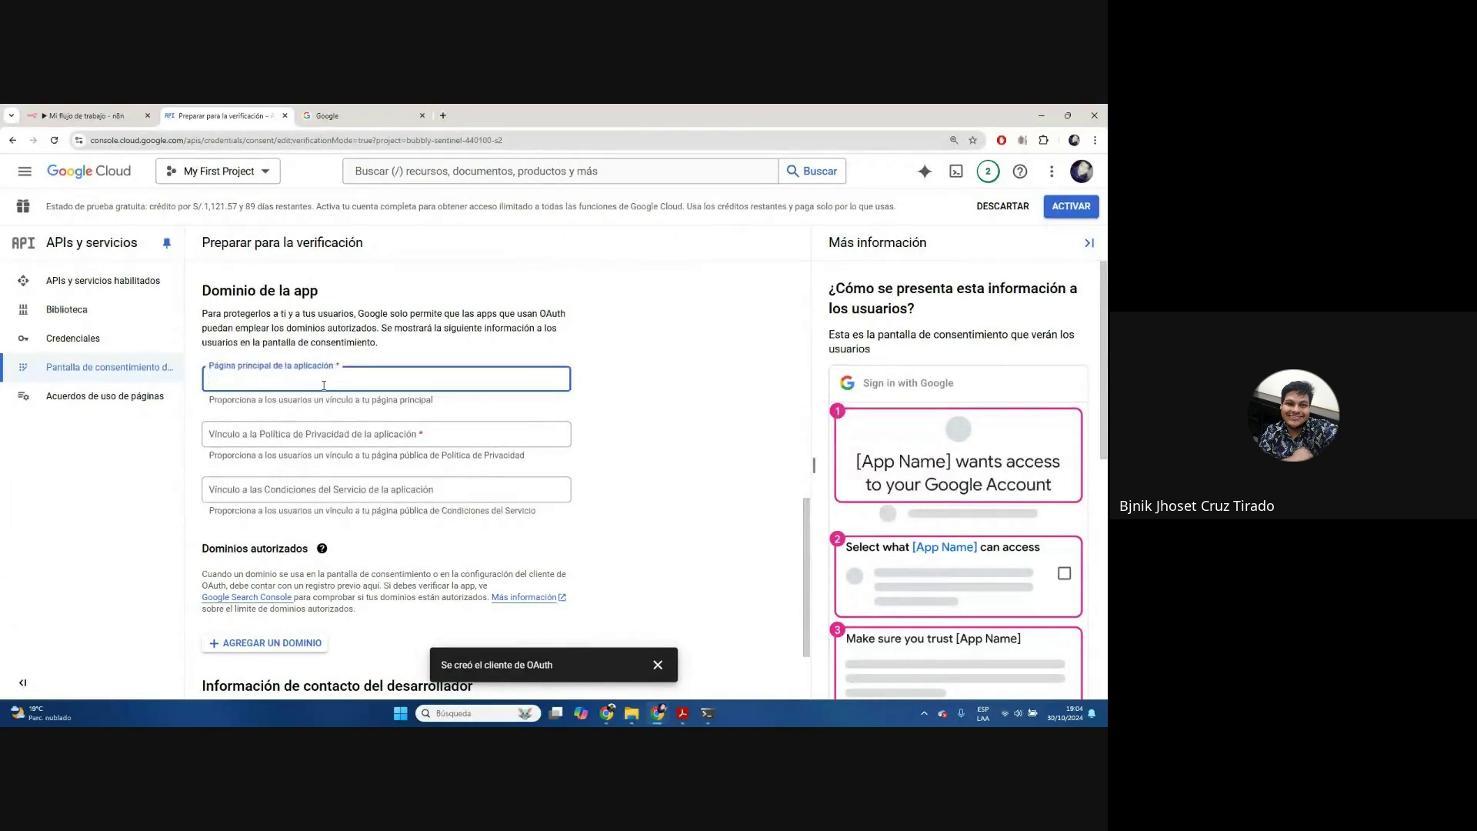
click(84, 115)
click(173, 140)
key(ctrl+c)
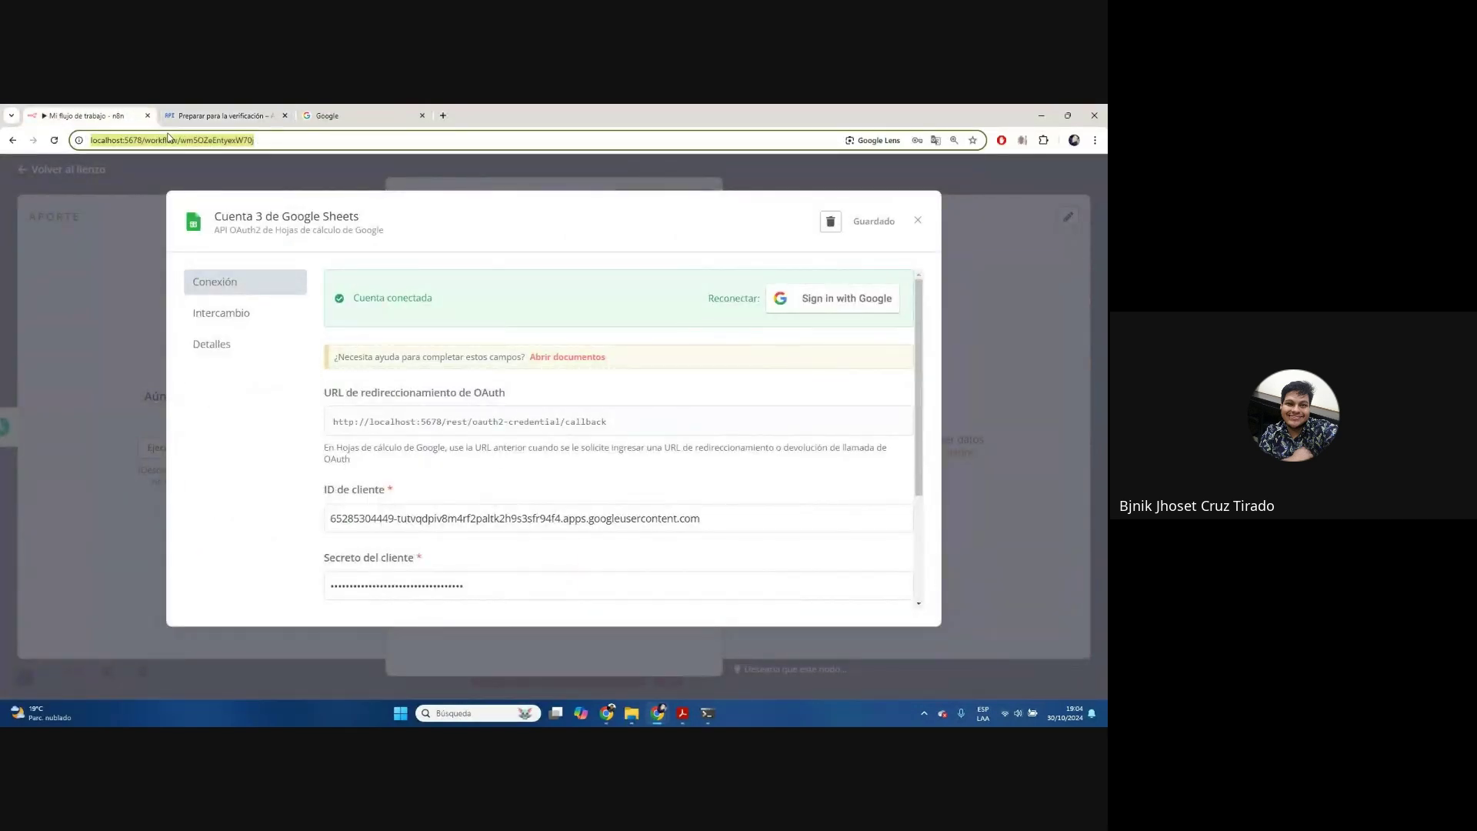
click(192, 113)
key(ctrl+v)
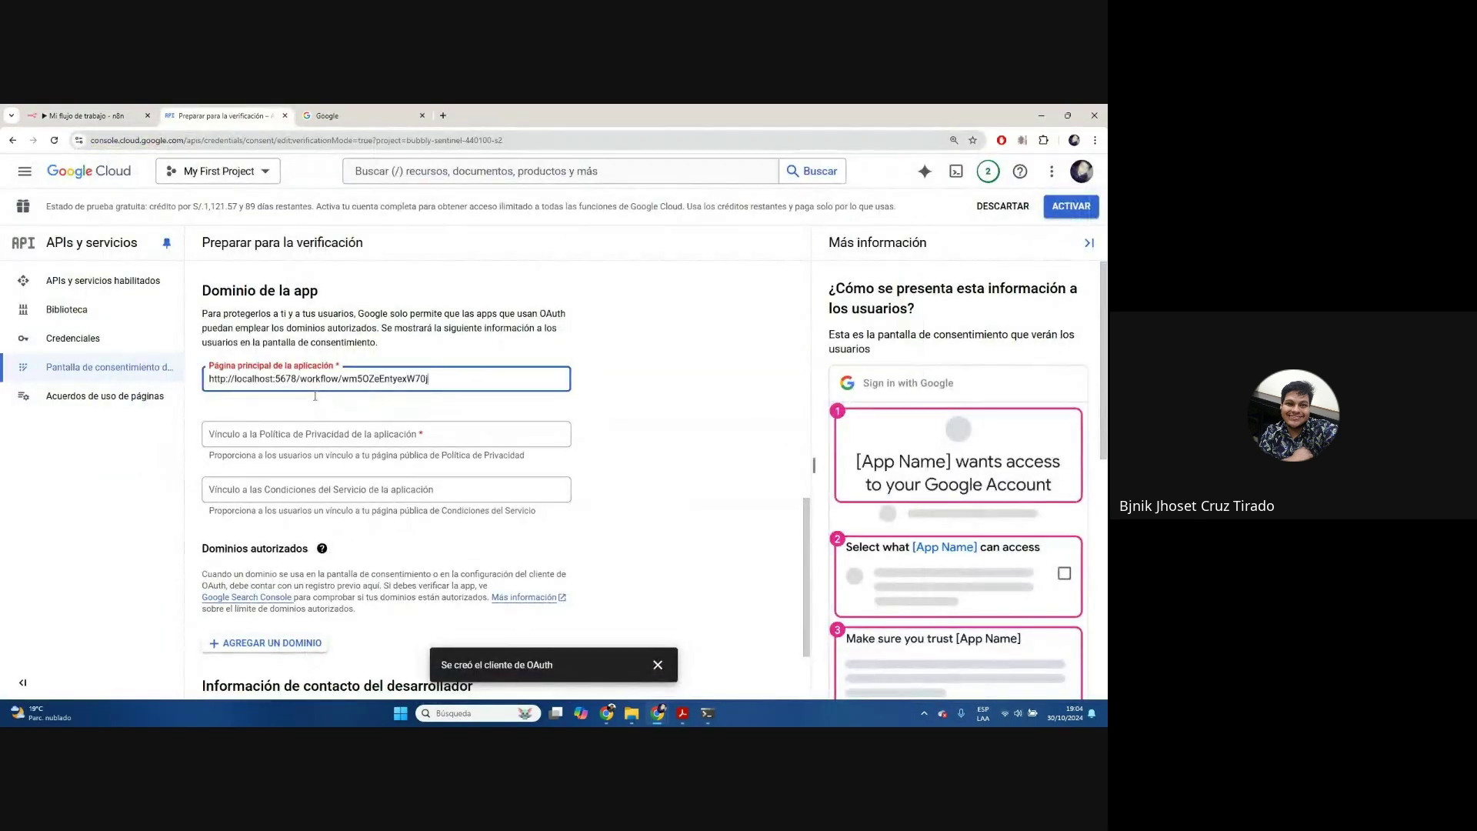
click(327, 440)
key(ctrl+v)
Save and continue through the domain, permissions and optional information steps
scroll(613, 456, down, 2)
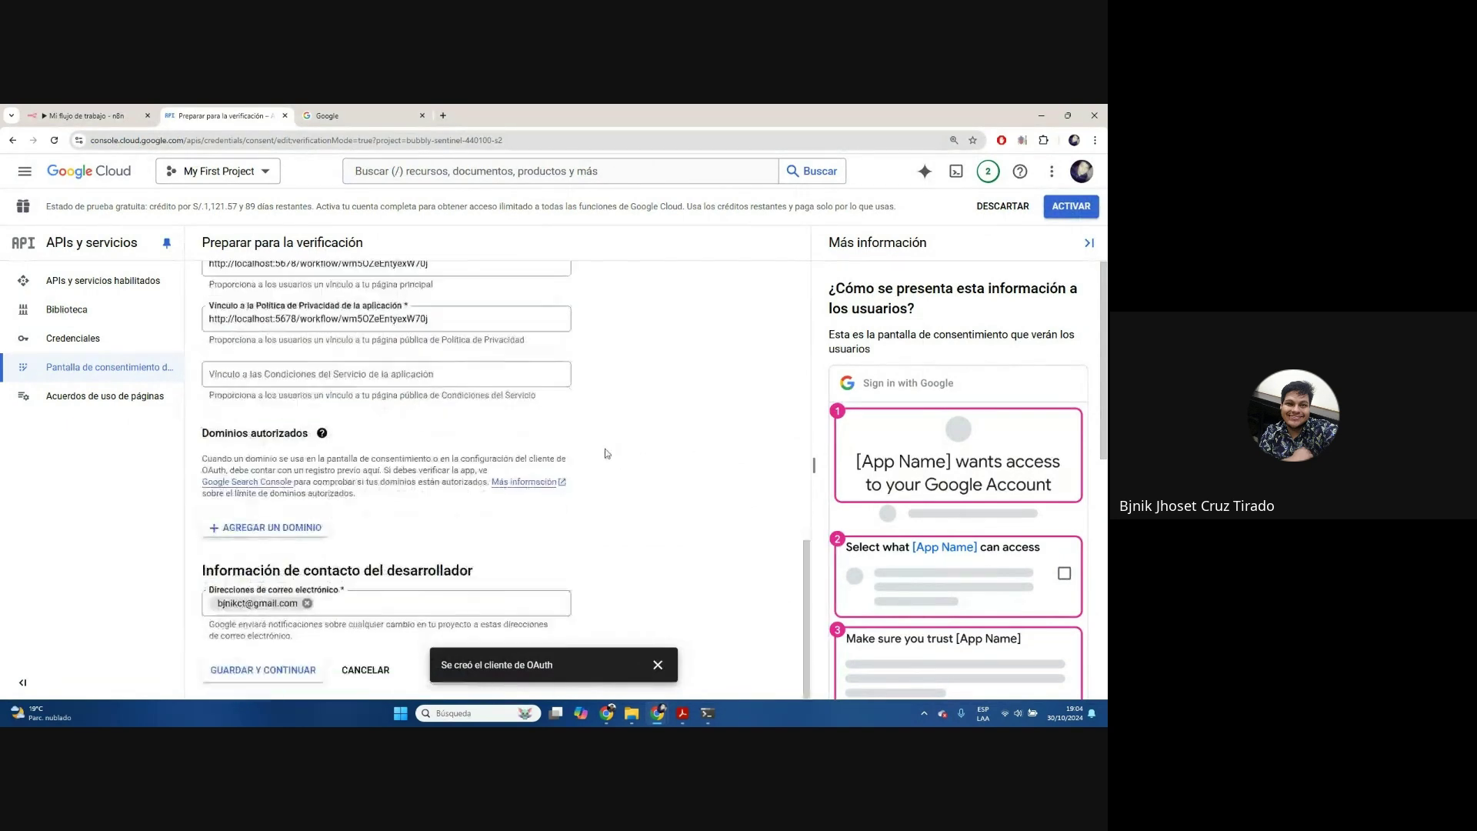
click(289, 672)
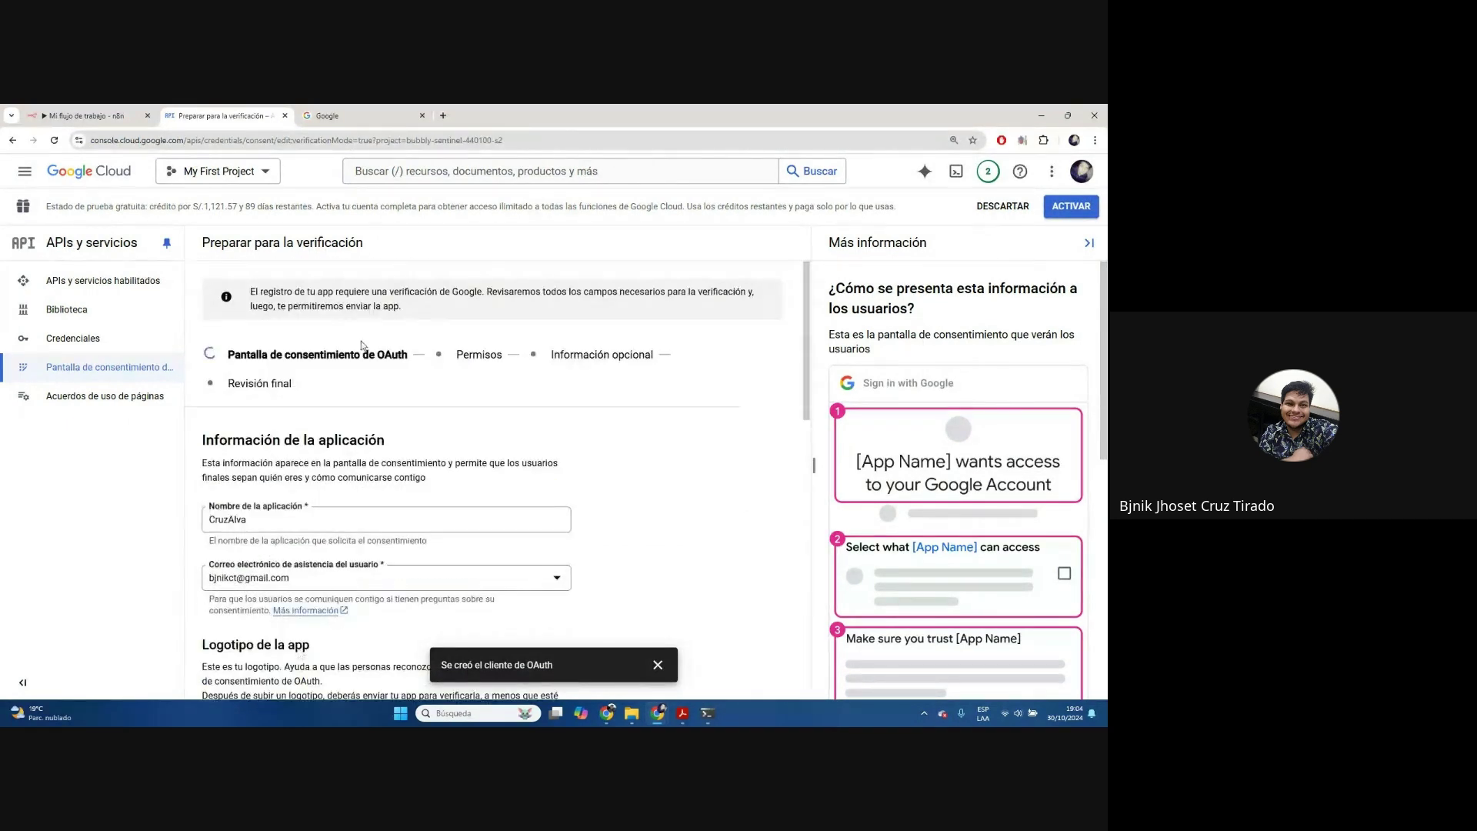
click(437, 359)
scroll(308, 577, down, 5)
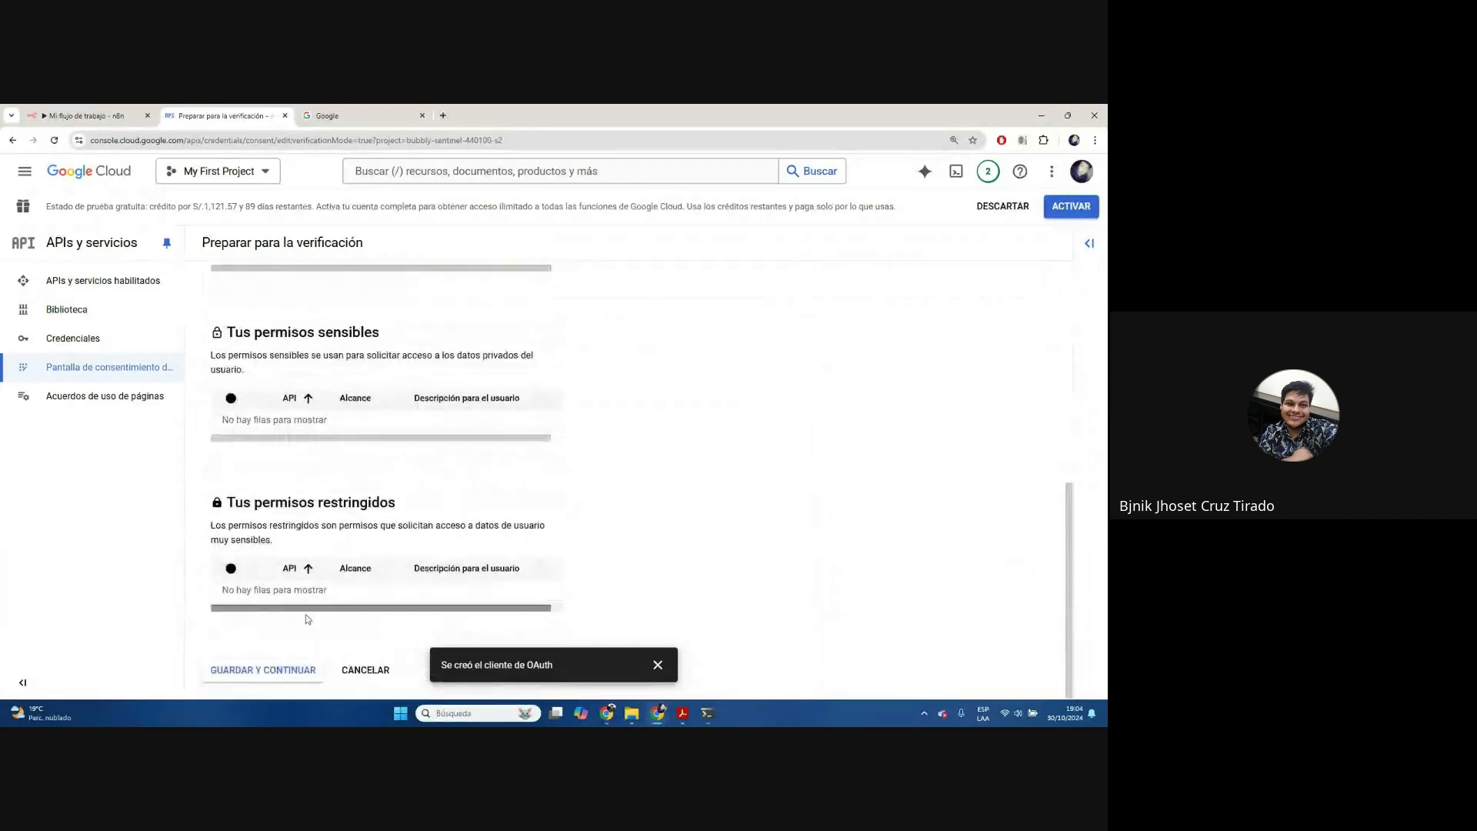
click(282, 670)
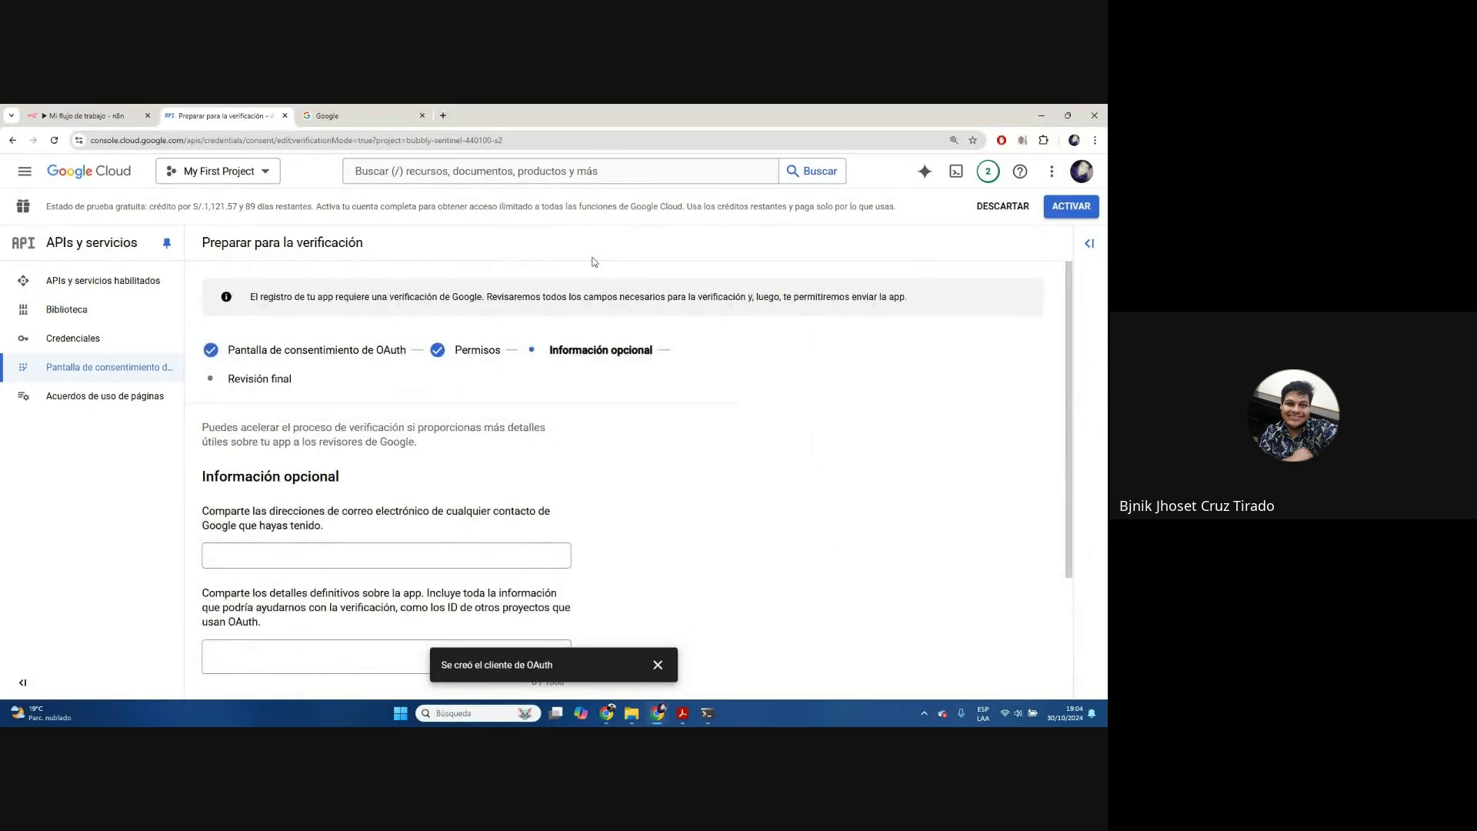
scroll(477, 405, down, 2)
scroll(416, 461, down, 1)
click(261, 670)
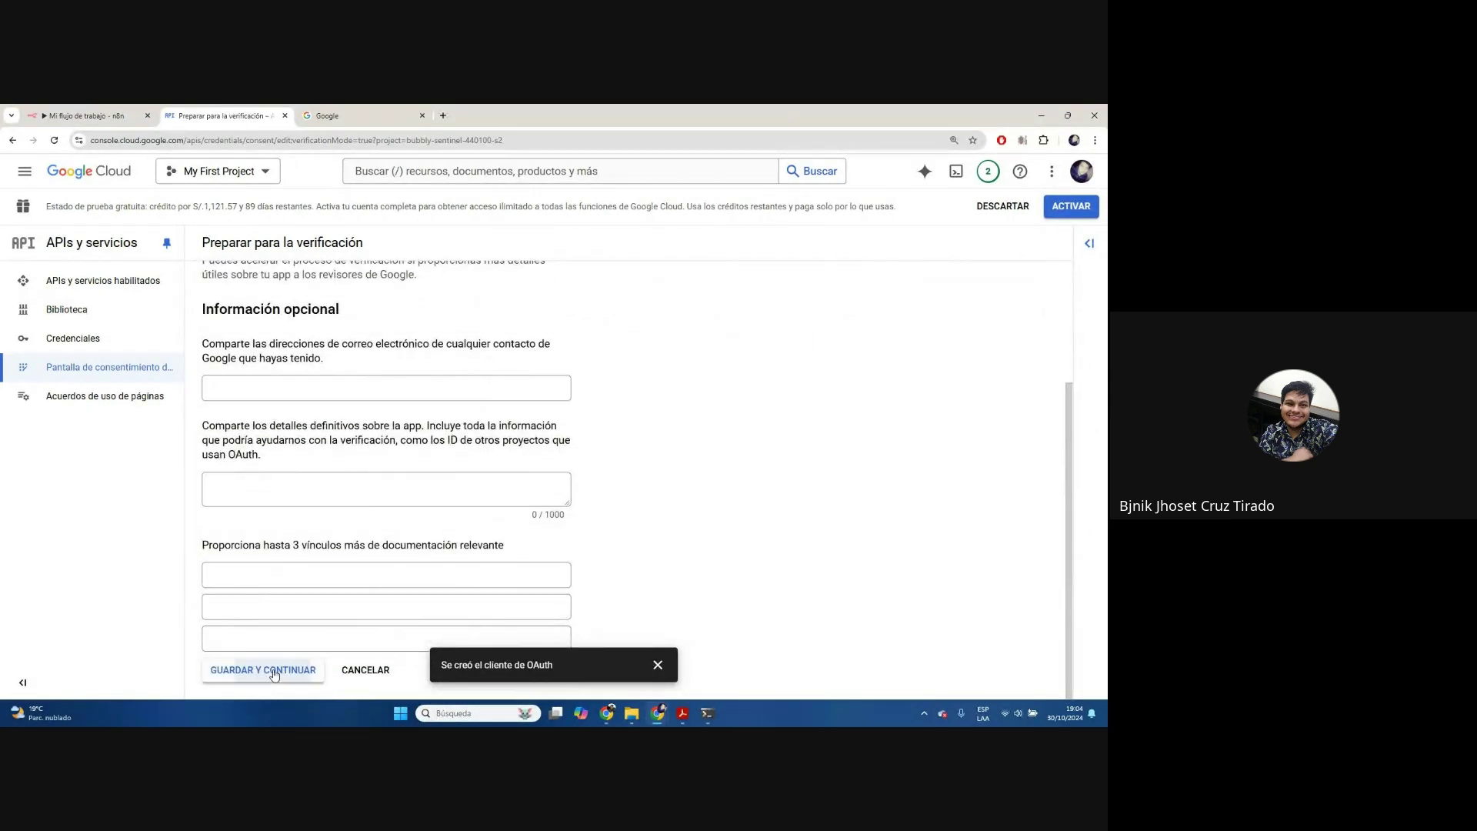
Accept the OAuth user data policy and submit the app for verification
scroll(503, 413, down, 10)
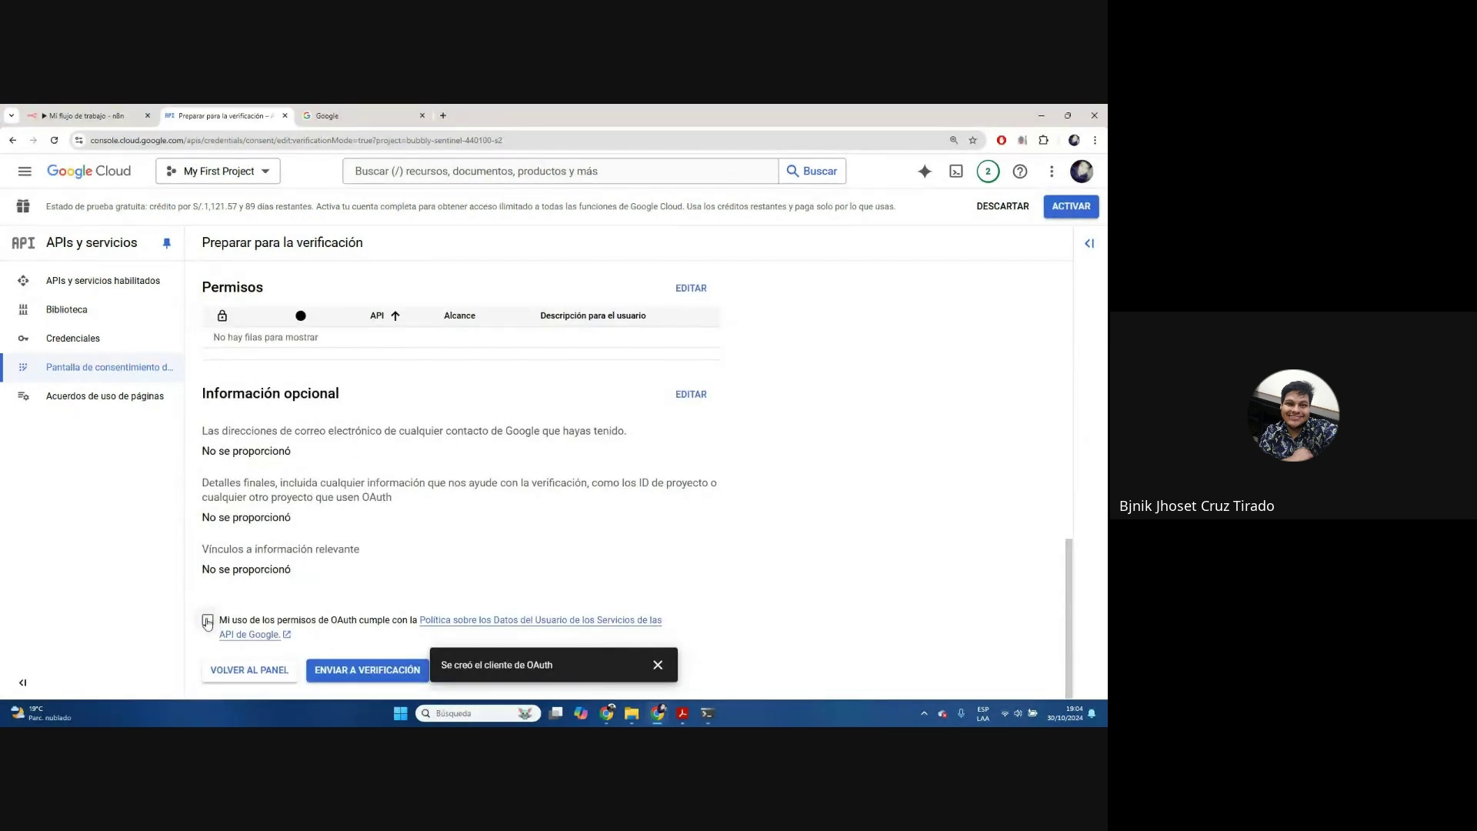
click(207, 621)
click(361, 671)
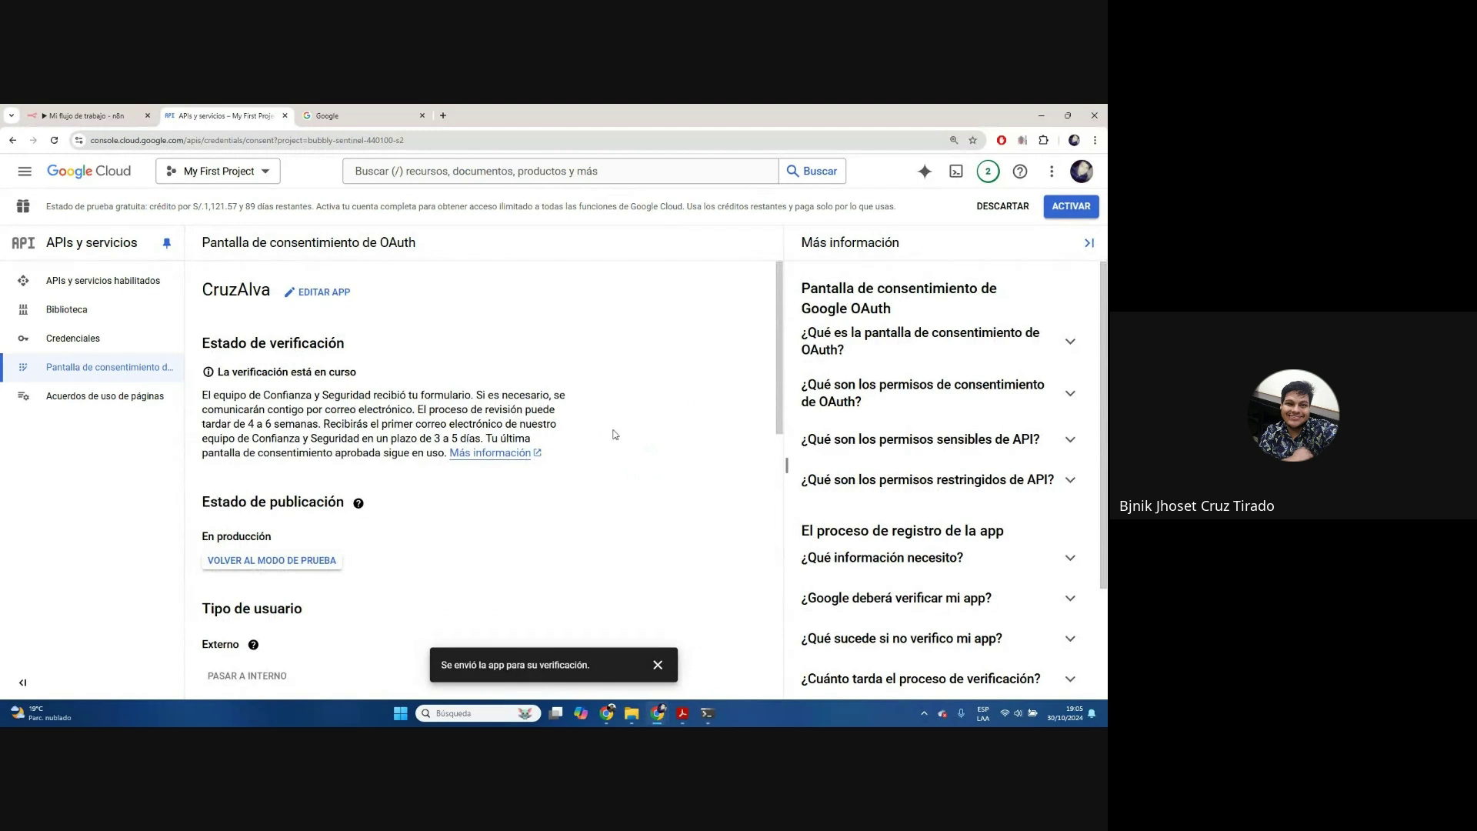
click(657, 665)
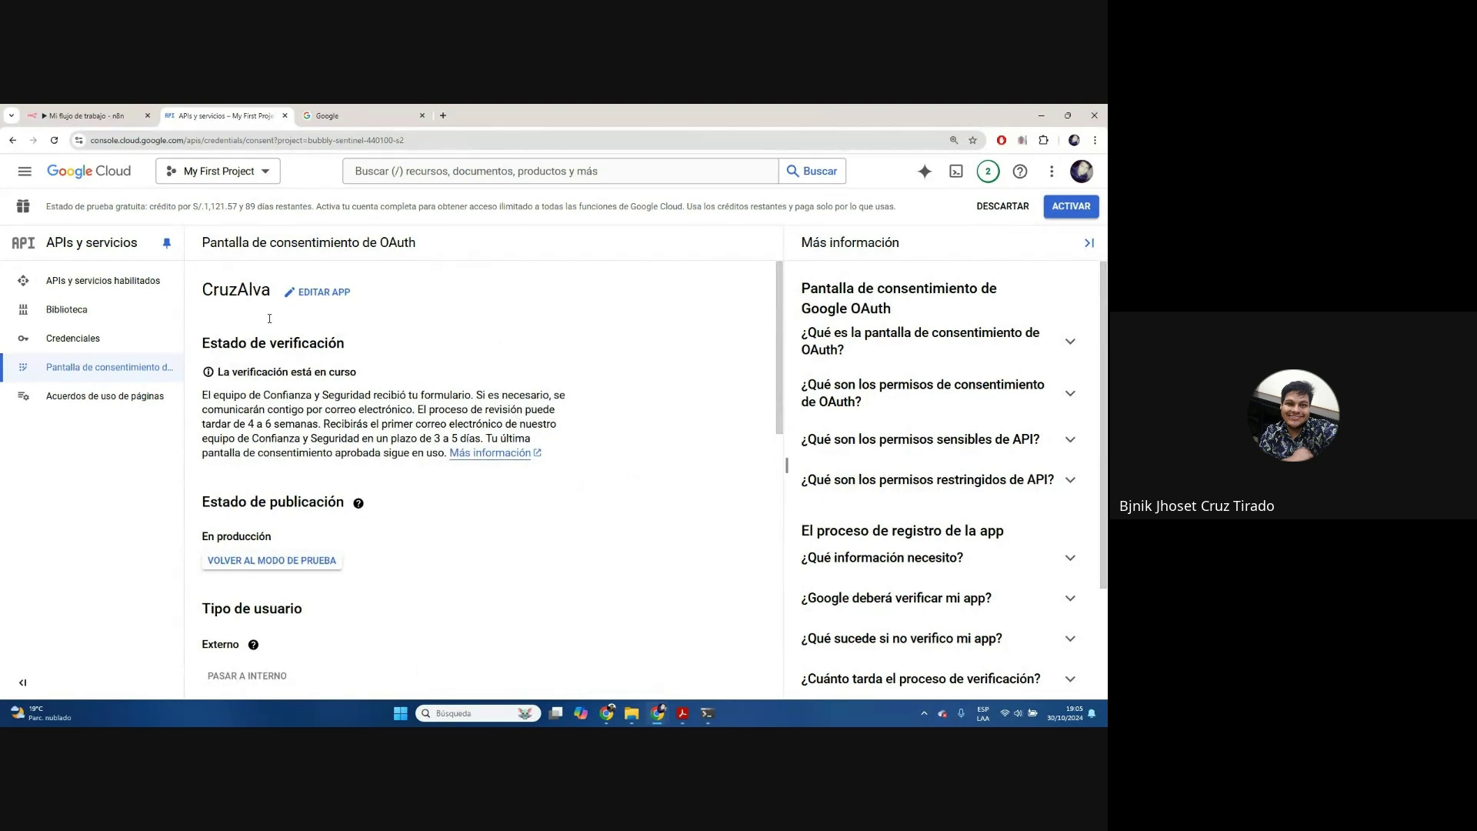
Open the n8n OAuth client's details and copy its client ID
click(122, 110)
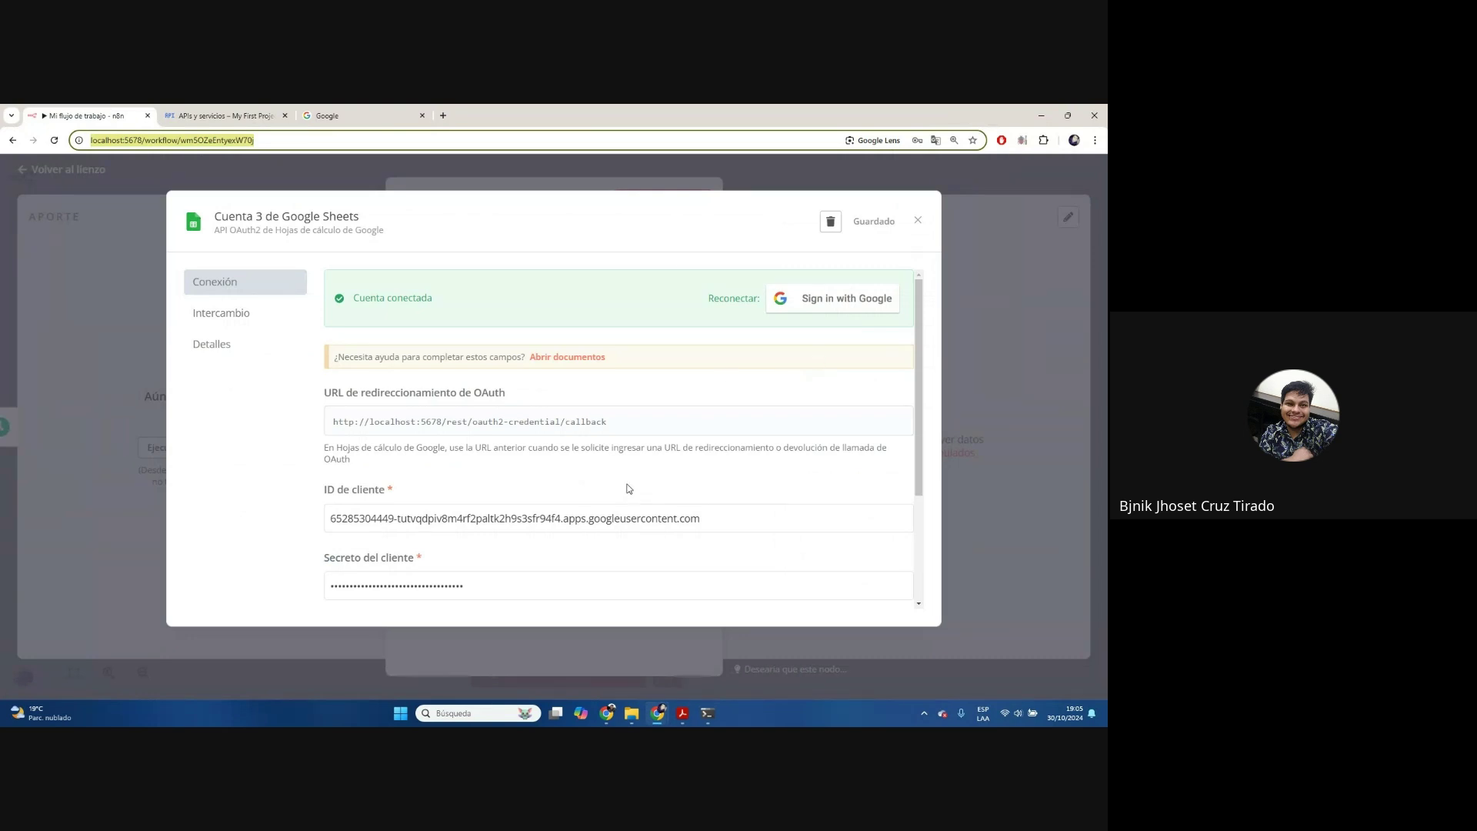
scroll(635, 480, down, 3)
click(224, 115)
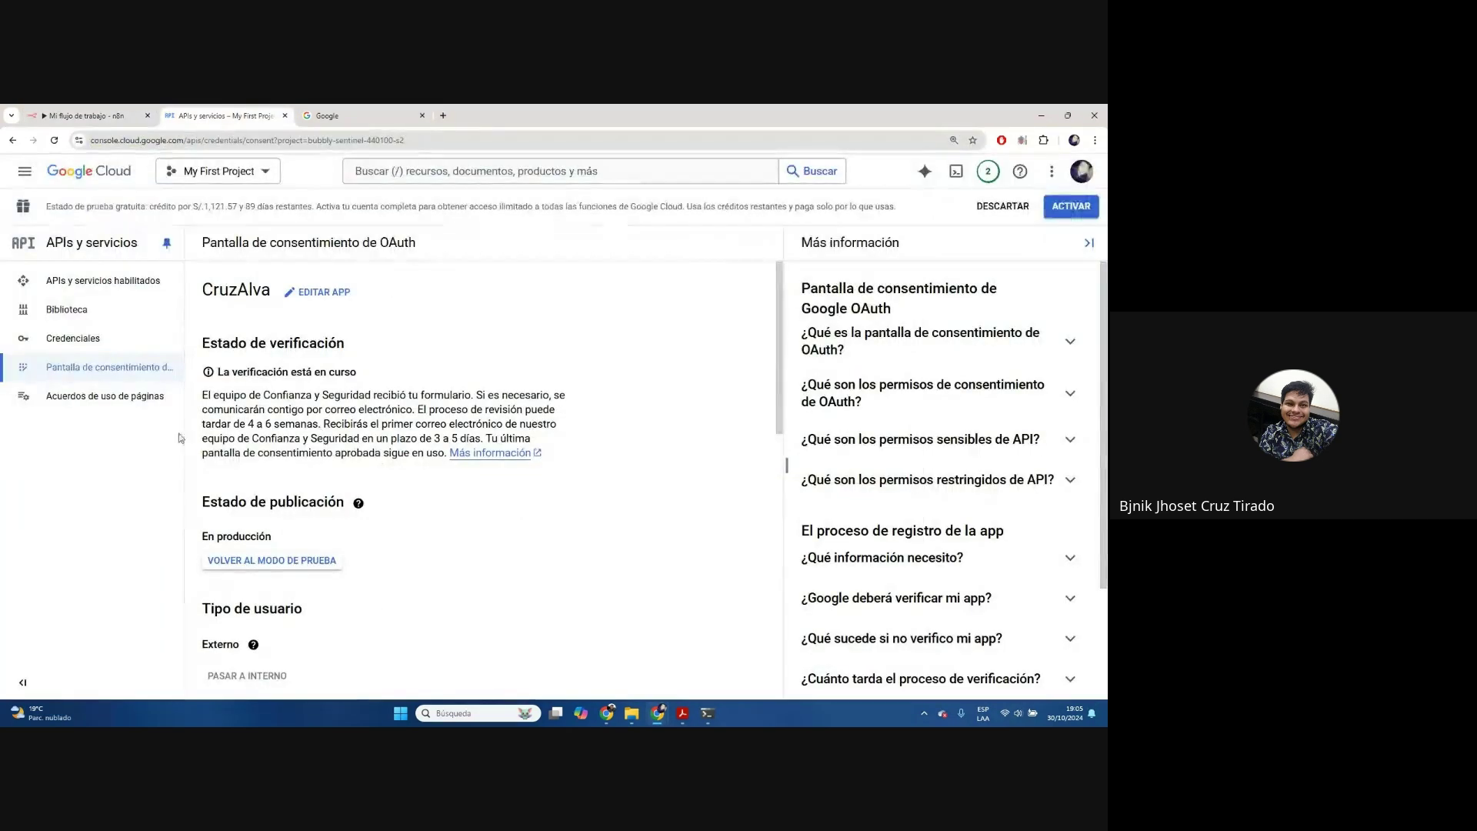
click(74, 337)
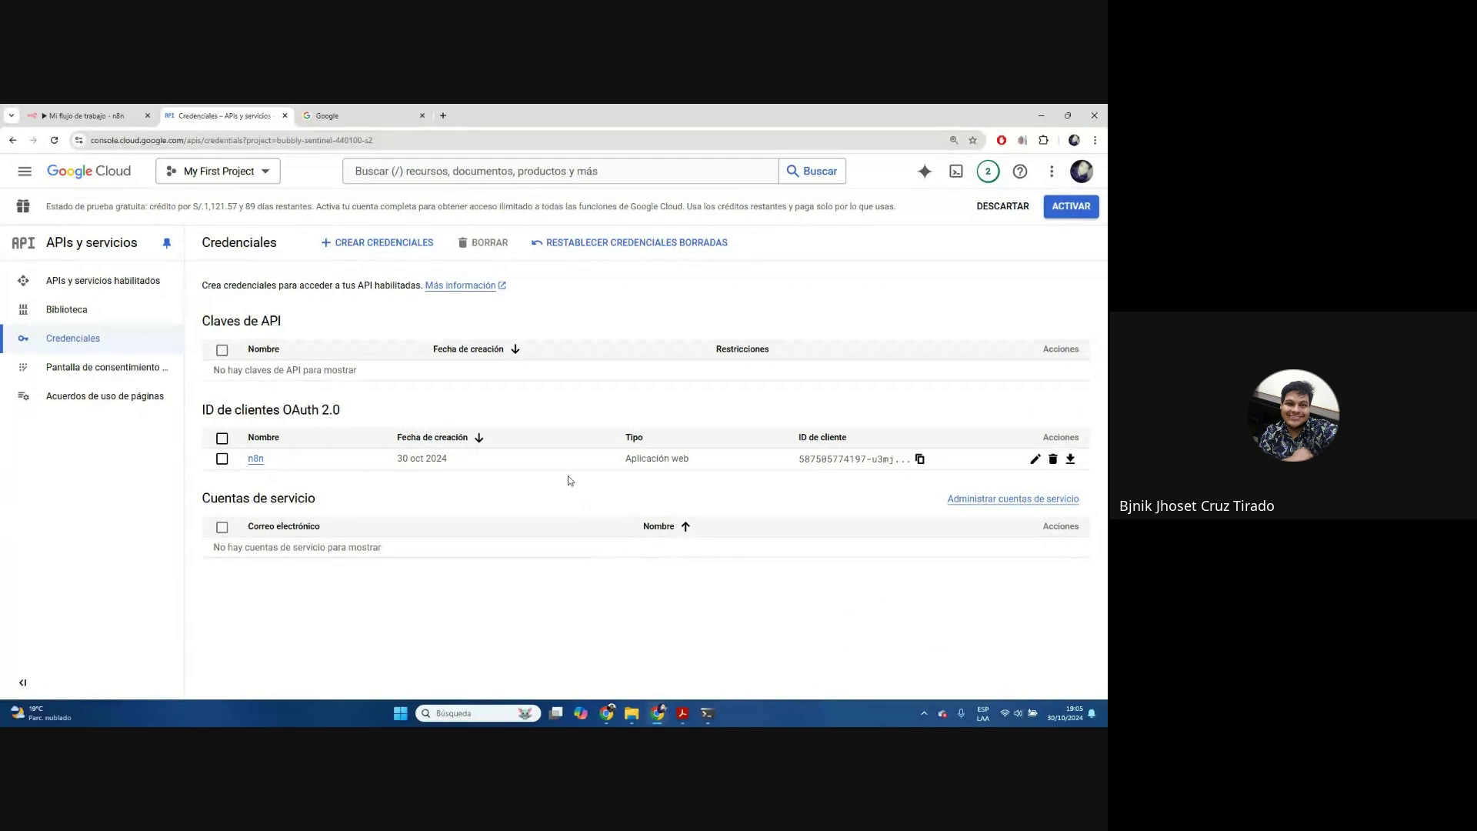
click(1071, 460)
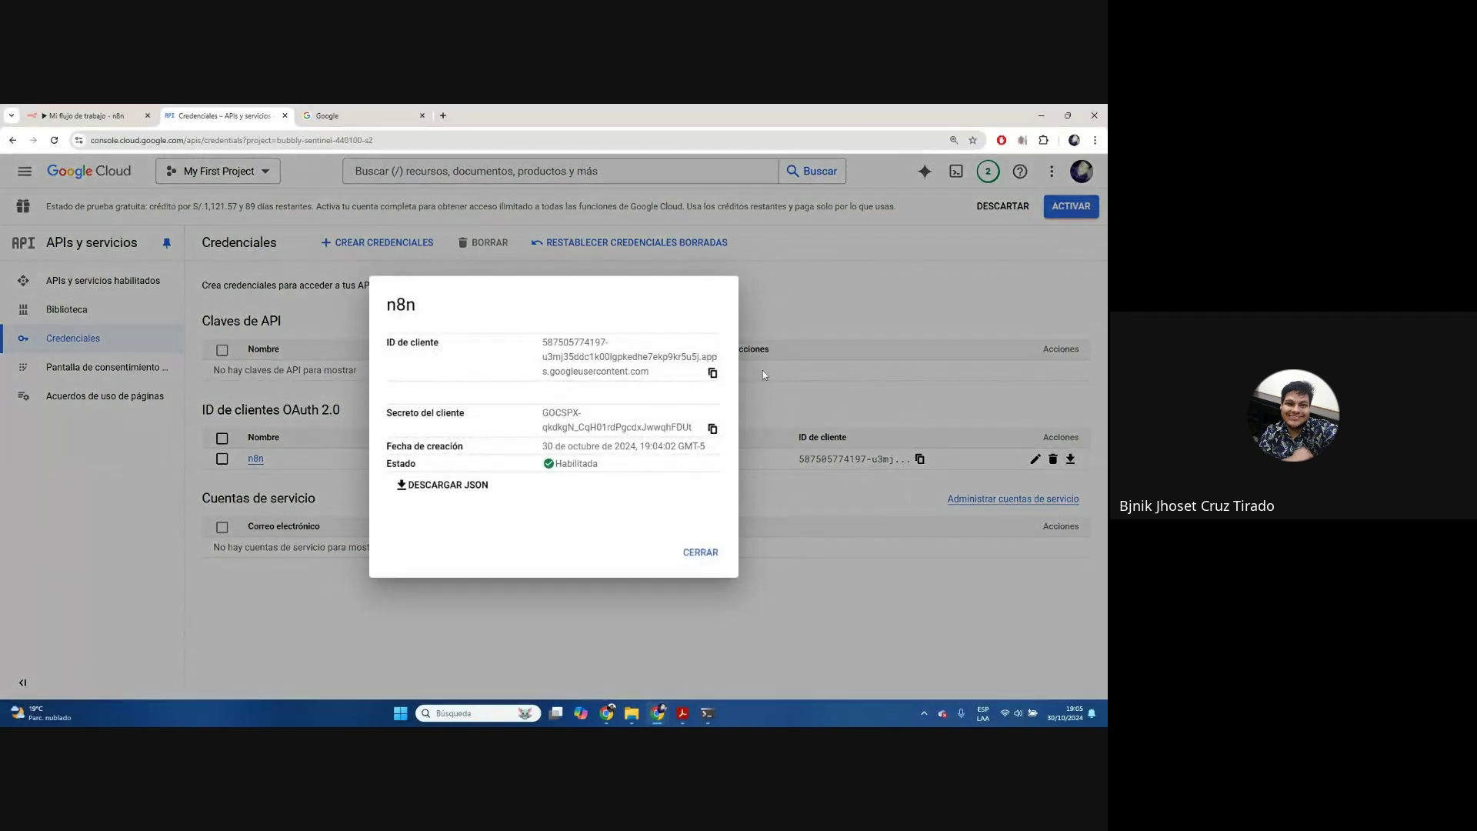
drag(474, 331, 683, 387)
click(712, 374)
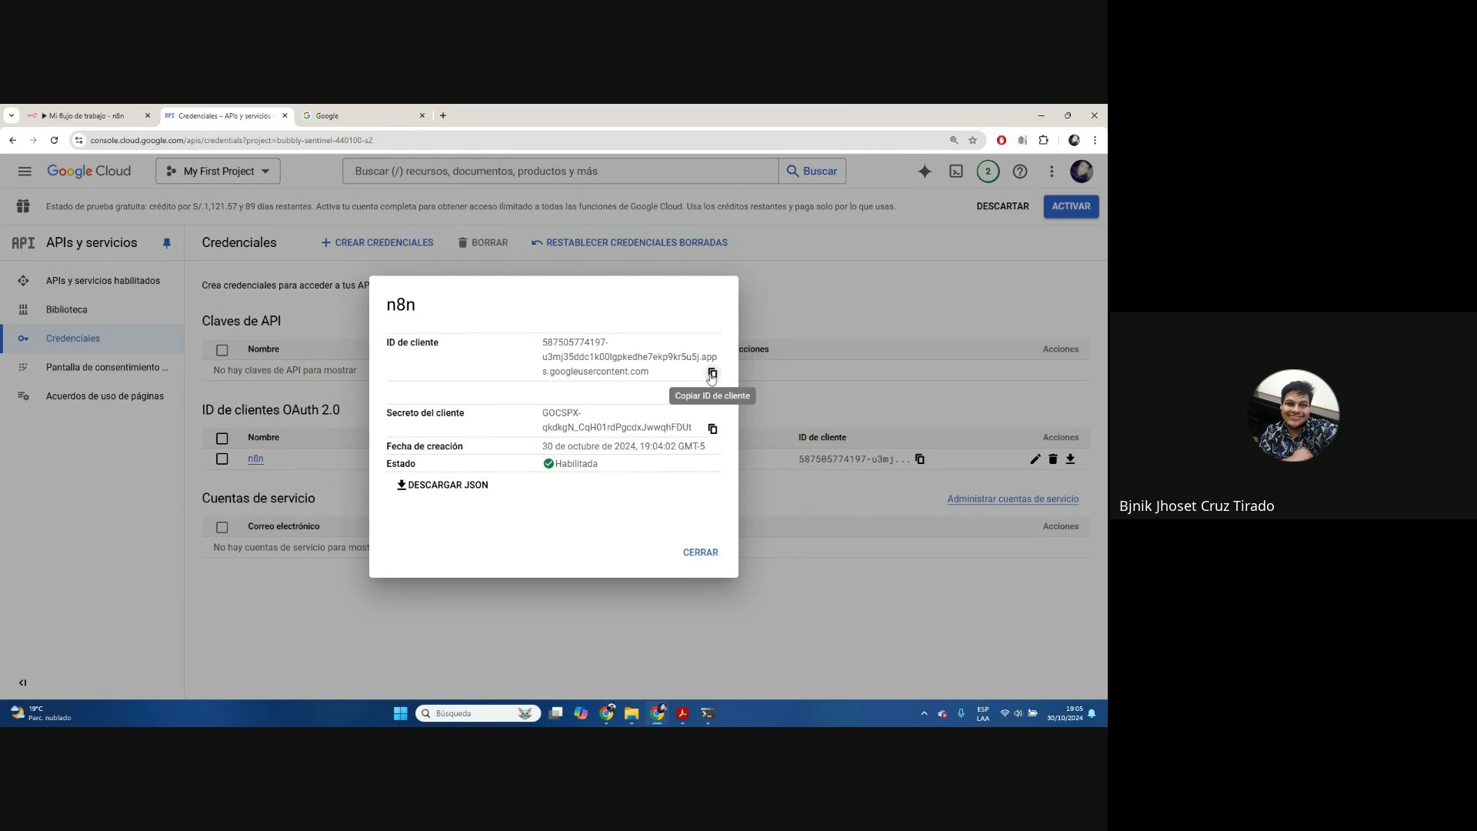
Copy the client secret and return to the Google Sheets node's credential list
click(85, 116)
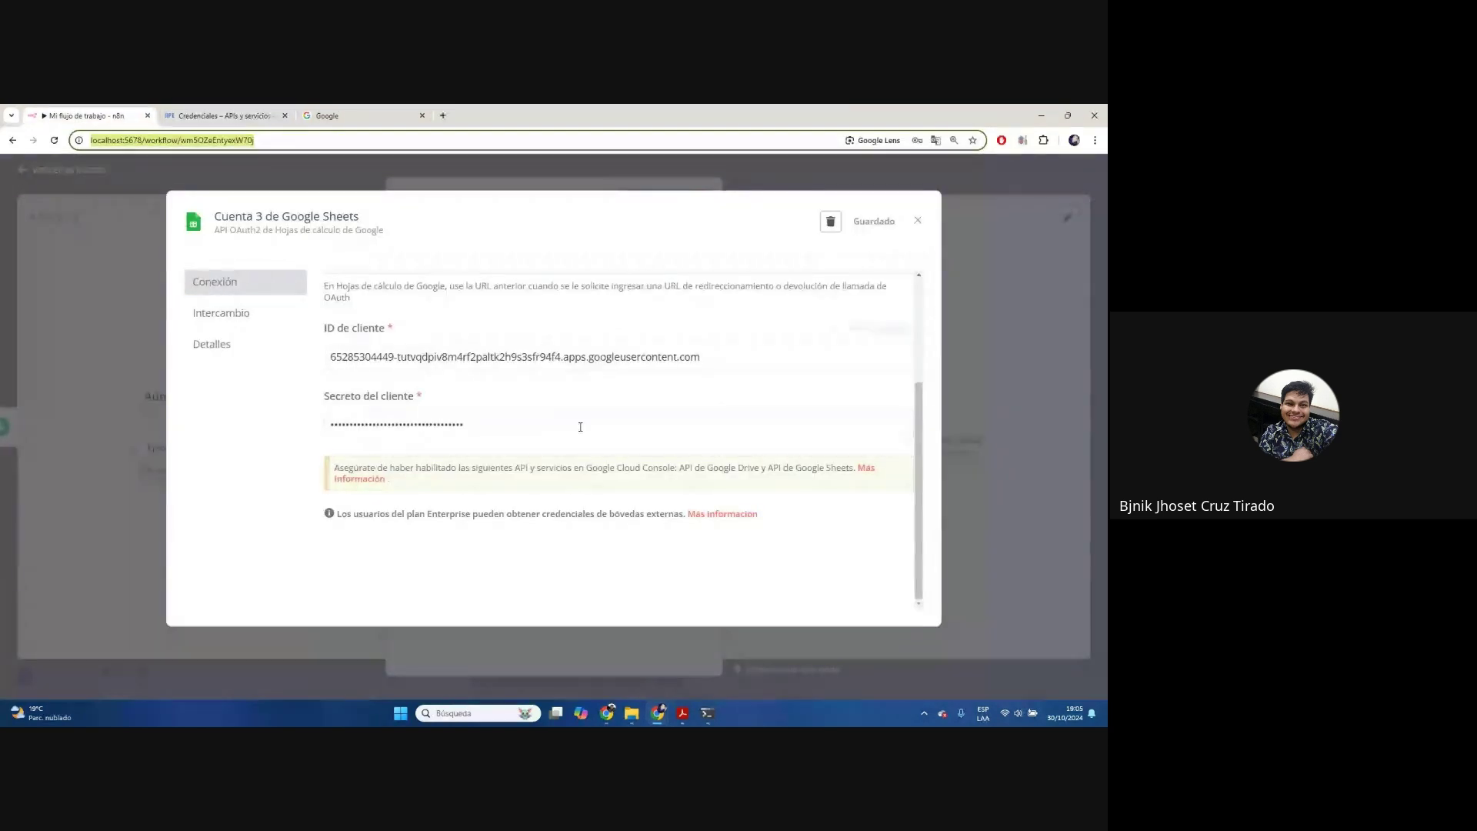
click(230, 111)
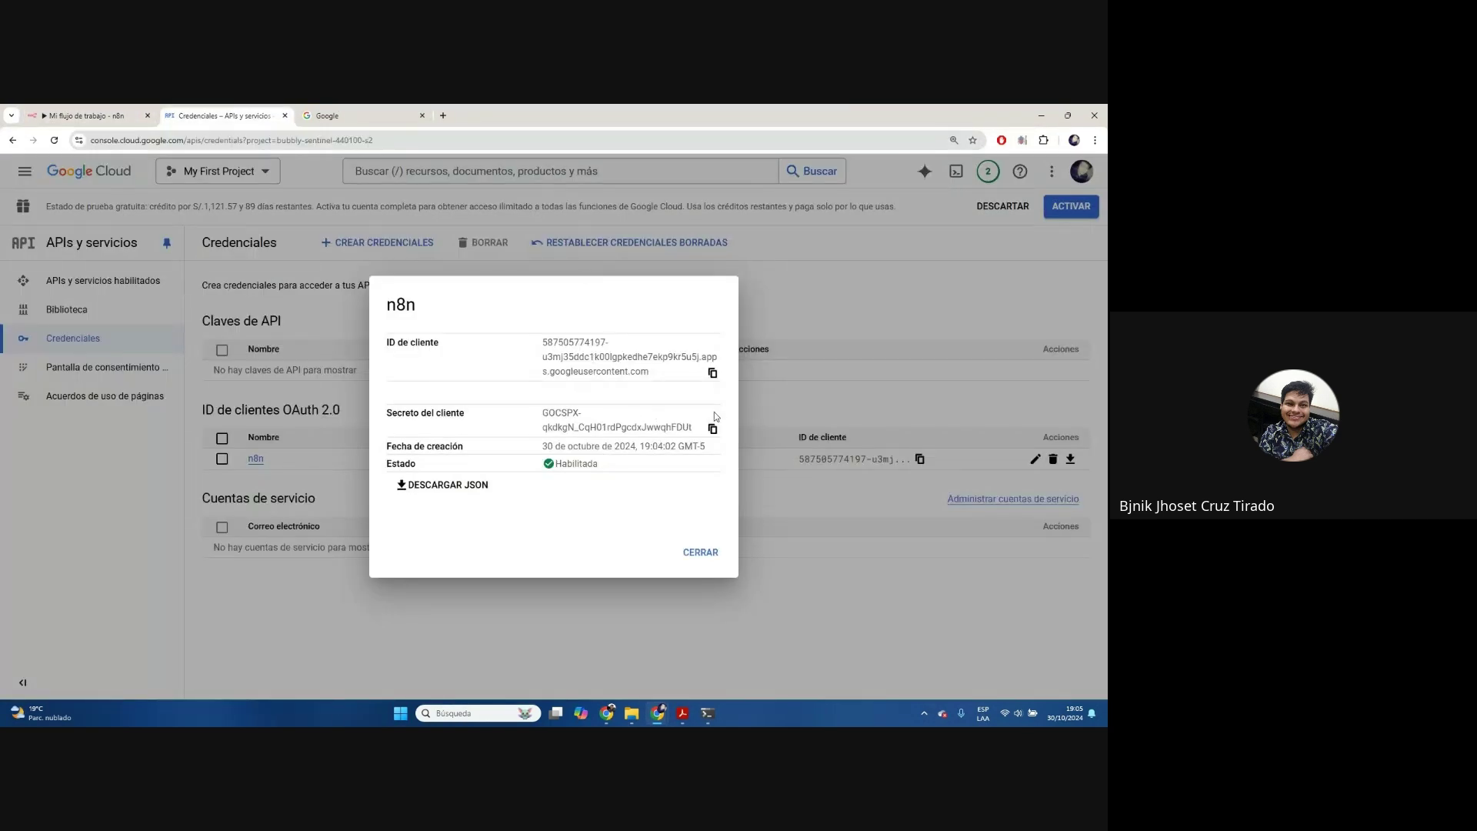
click(713, 428)
click(85, 115)
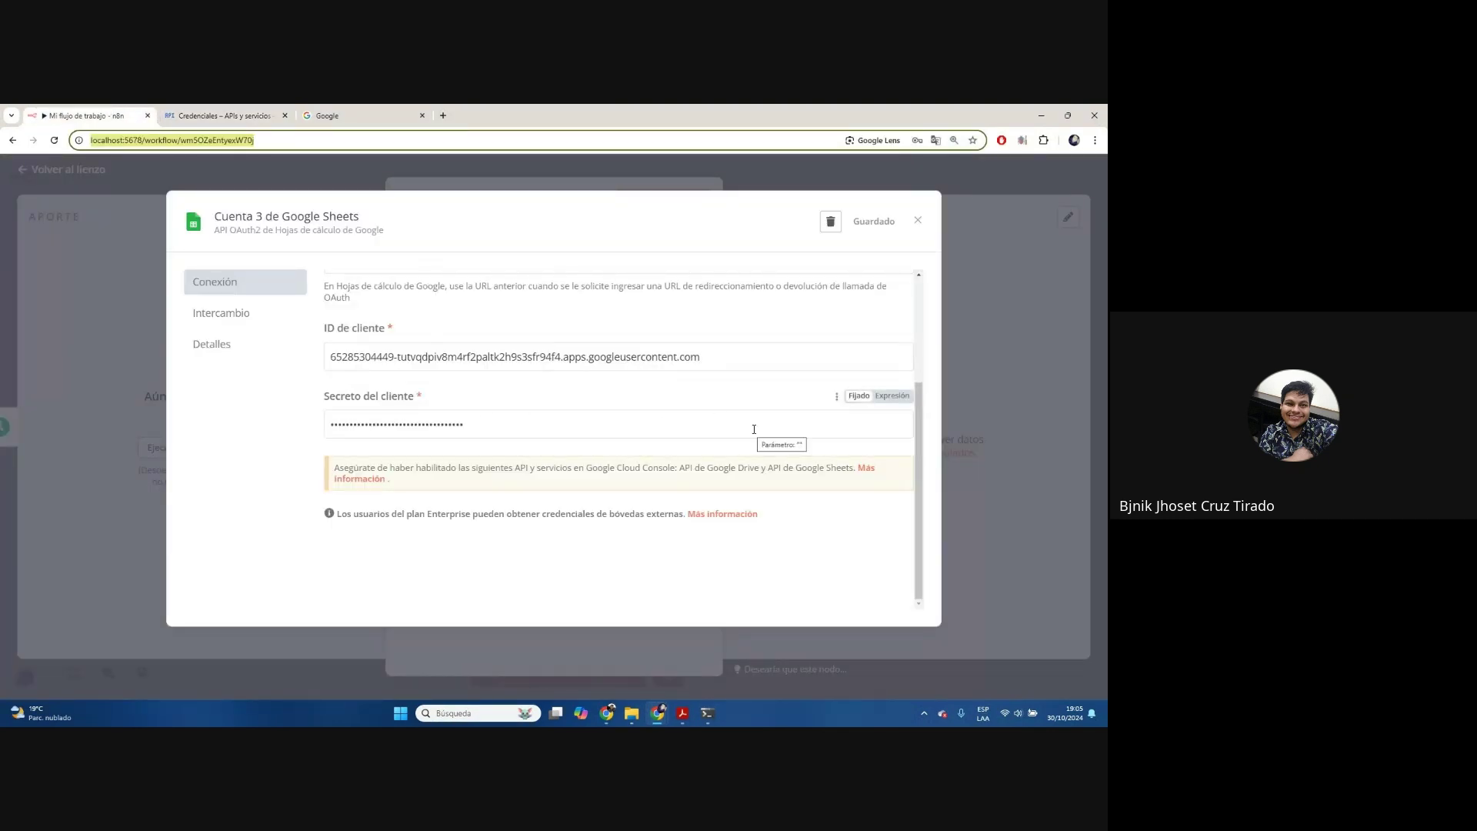
scroll(754, 429, up, 3)
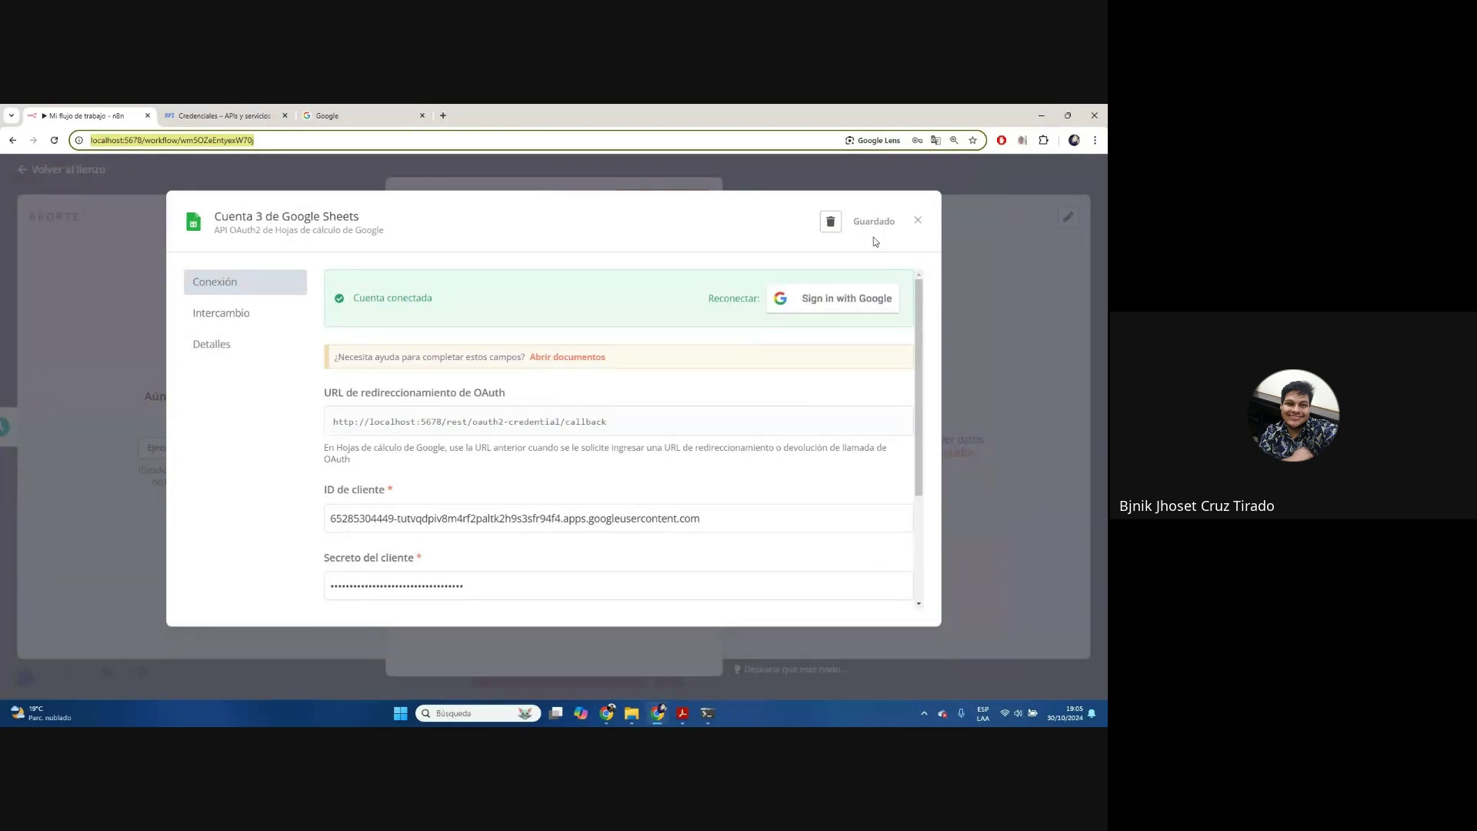
click(919, 219)
click(919, 222)
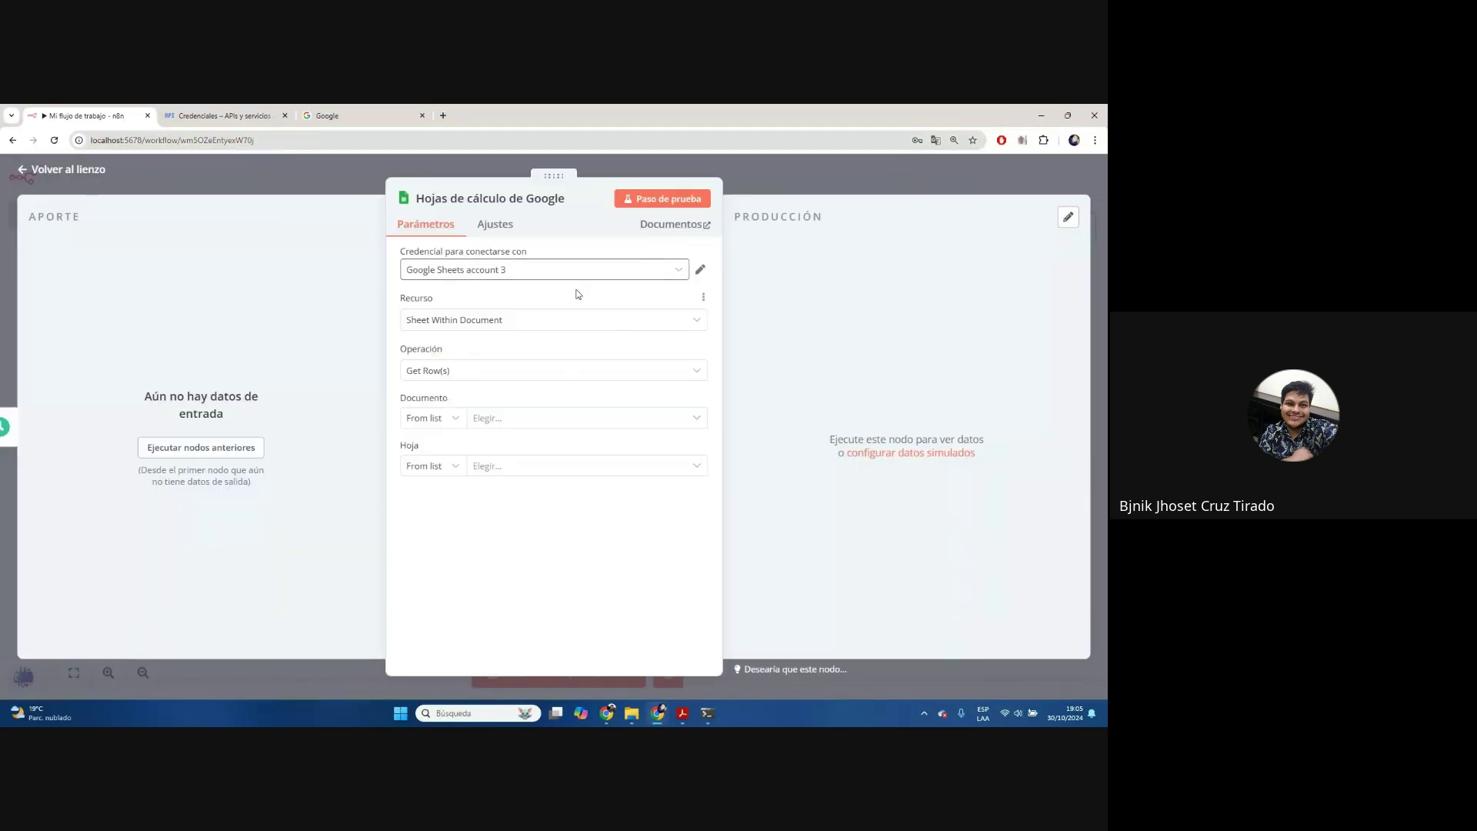
click(584, 271)
Create a new Google Sheets credential named Conexion_GoogleCloud
click(569, 418)
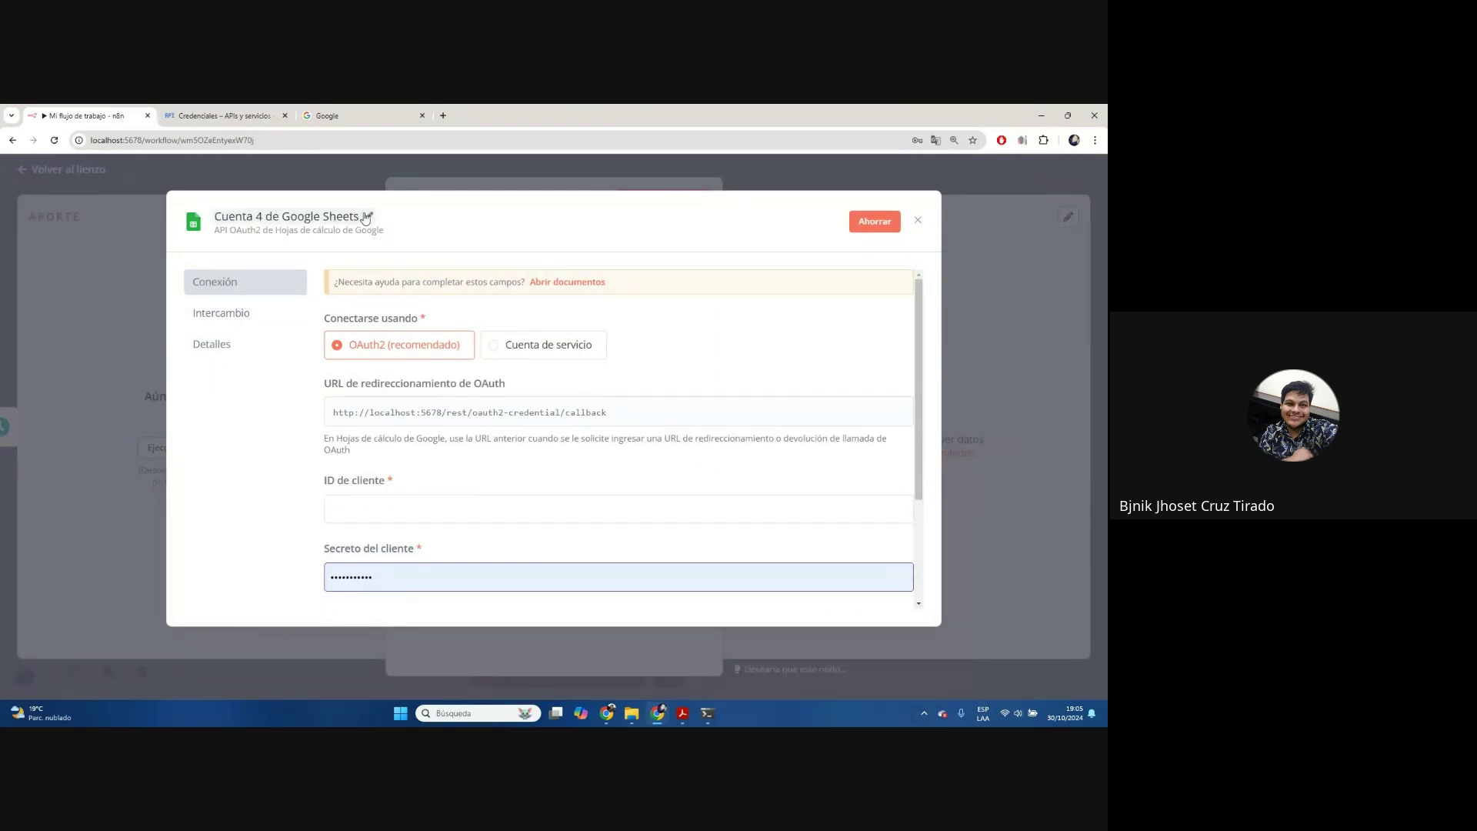
click(369, 216)
drag(293, 241, 151, 239)
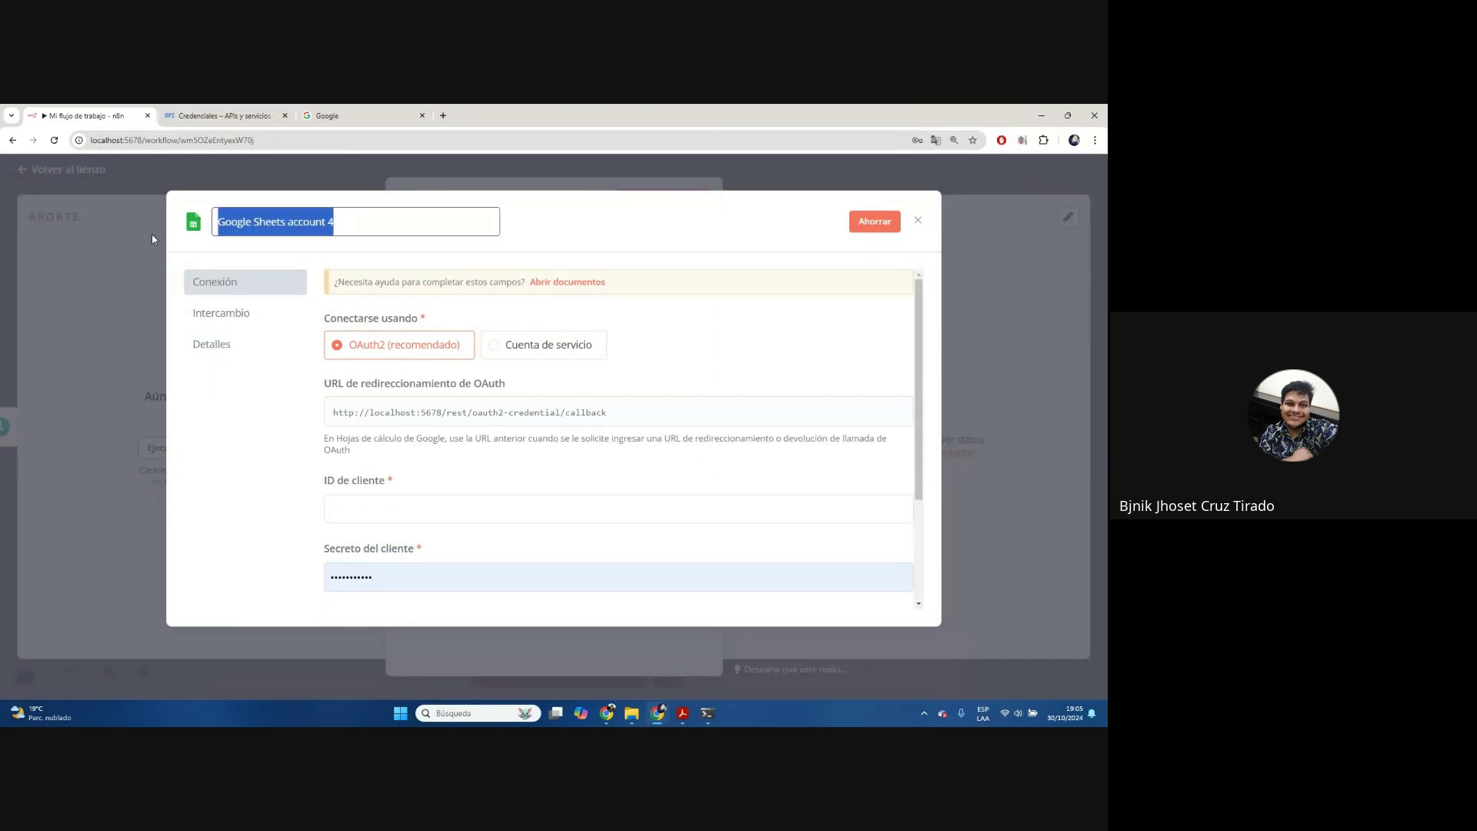
text(Conexion)
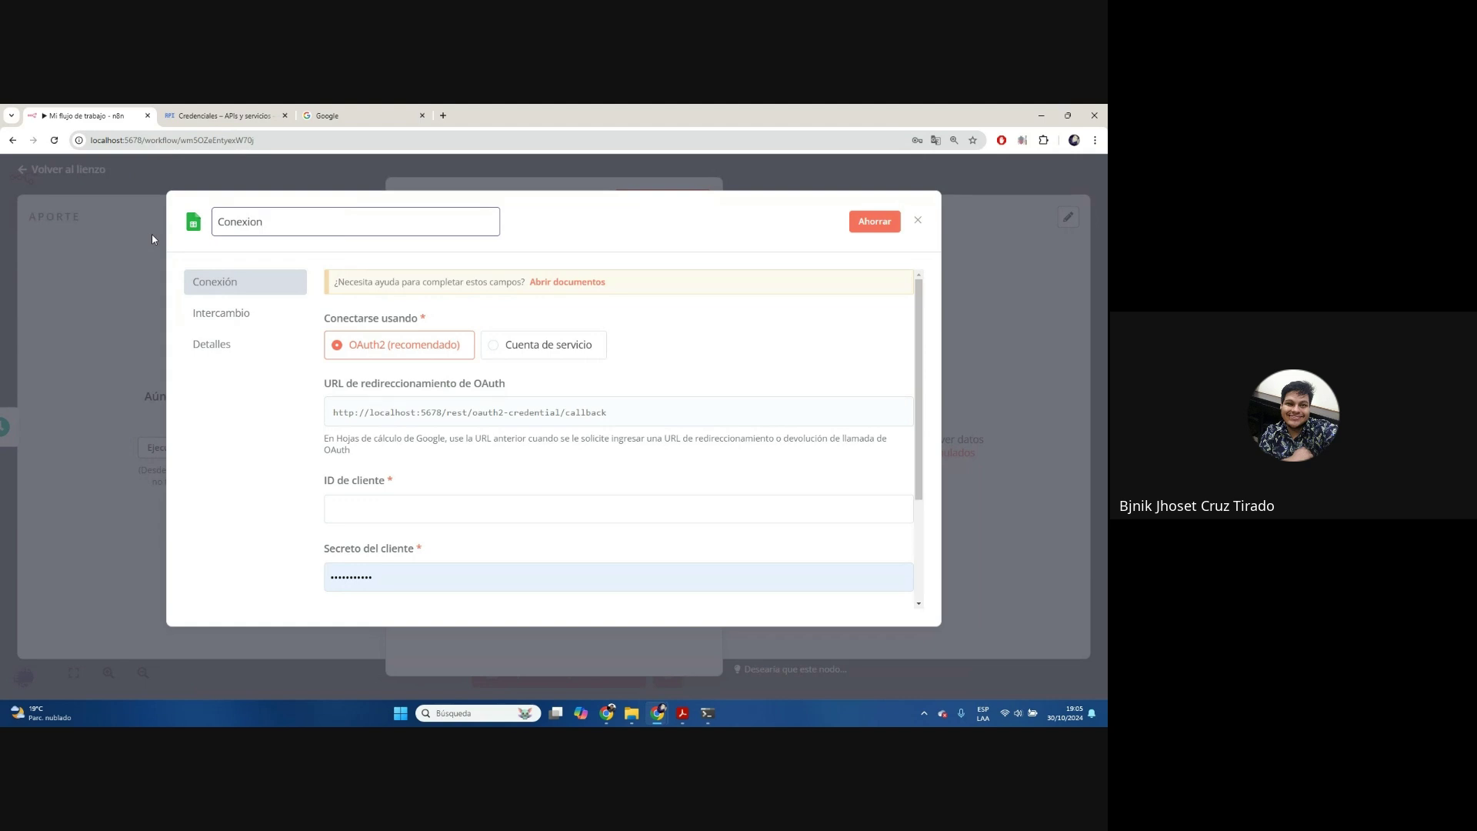
text(_GoogleCLo)
text(i)
key(BackSpace)
key(BackSpace)
key(BackSpace)
text(loi)
text(u)
scroll(815, 410, down, 2)
scroll(815, 411, up, 1)
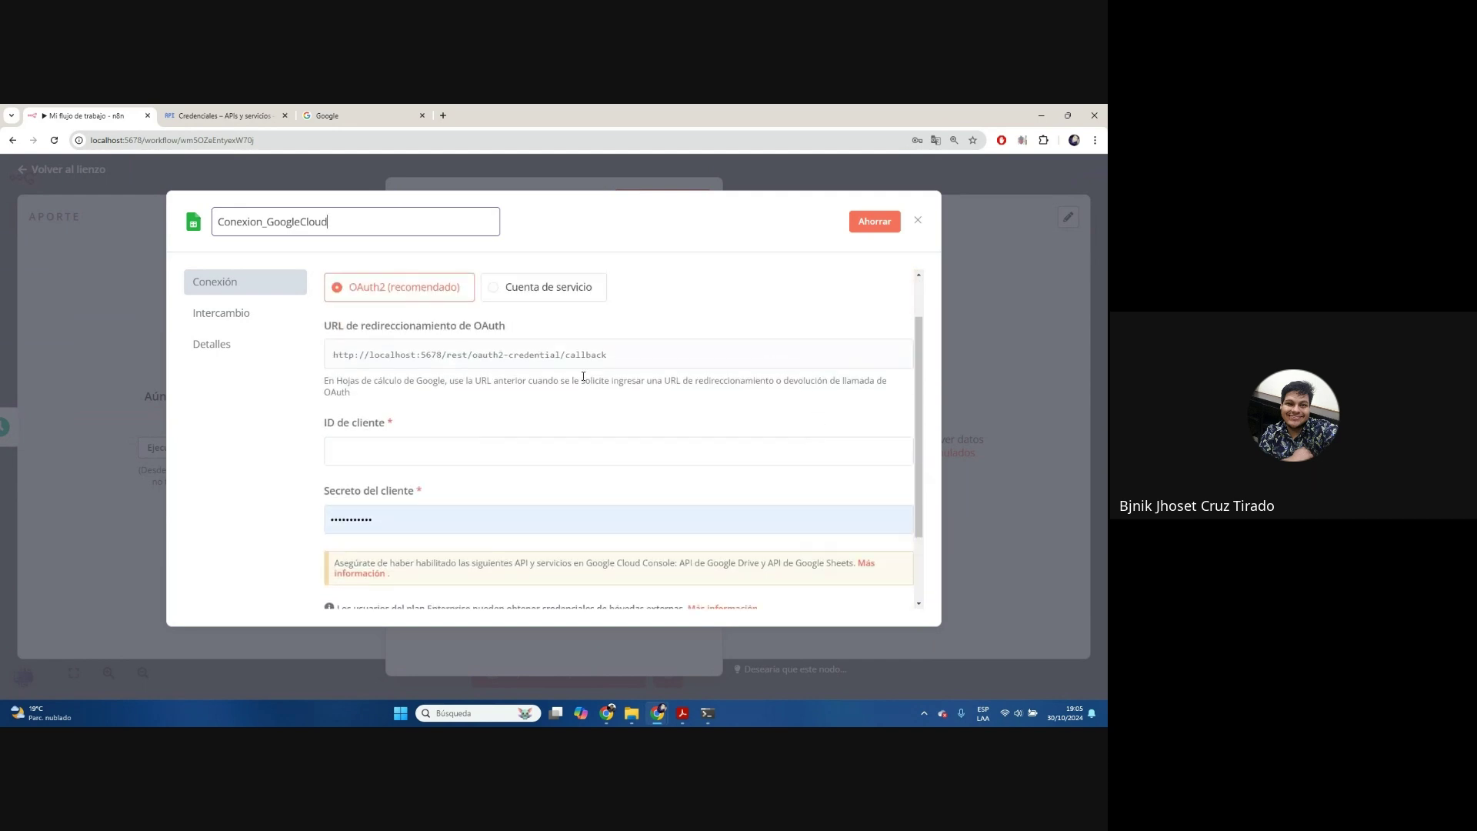
Paste the OAuth client ID from Cloud Console into the credential
click(219, 115)
click(713, 373)
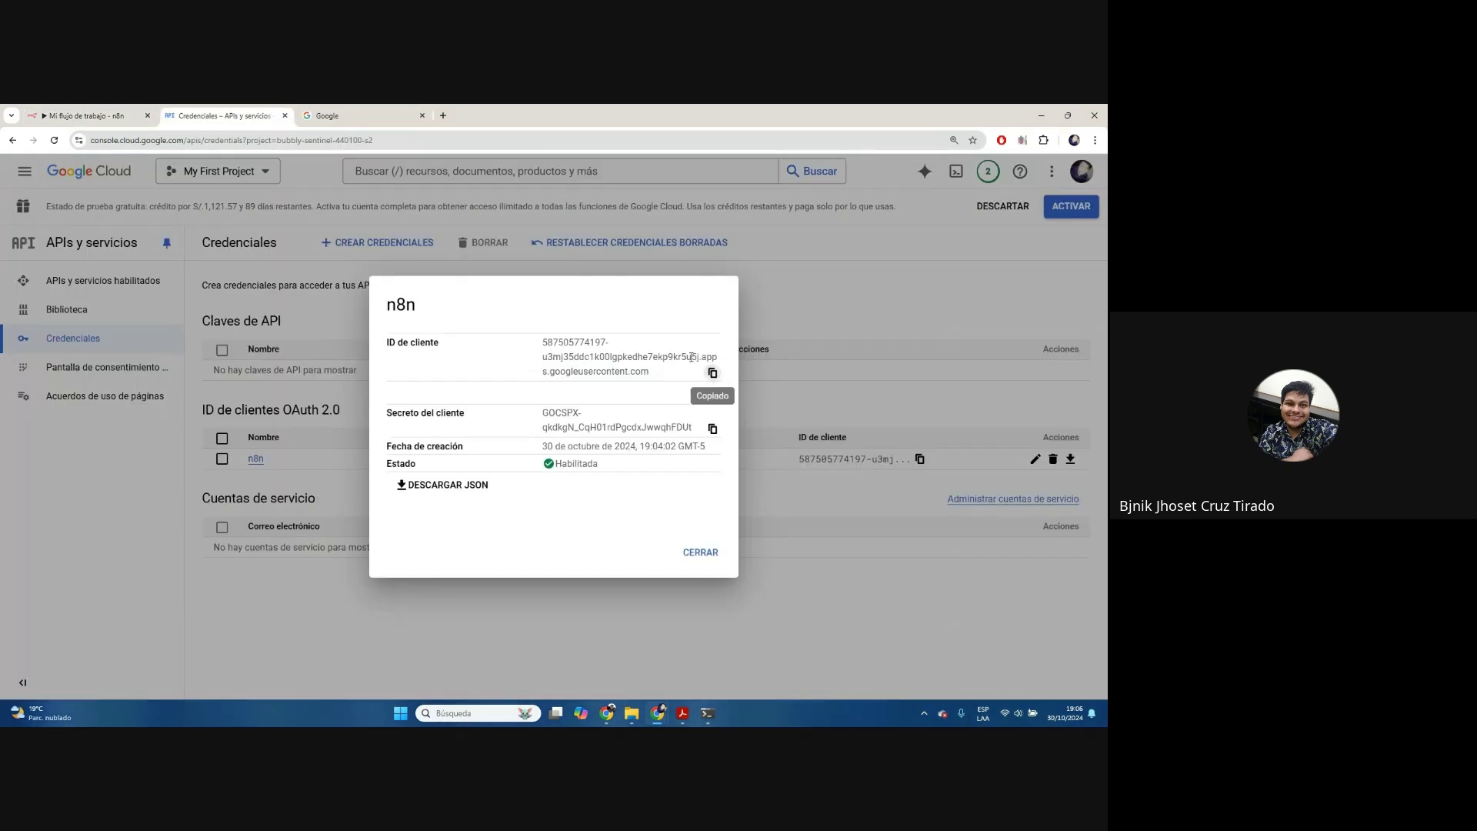
click(85, 116)
click(462, 451)
key(ctrl+v)
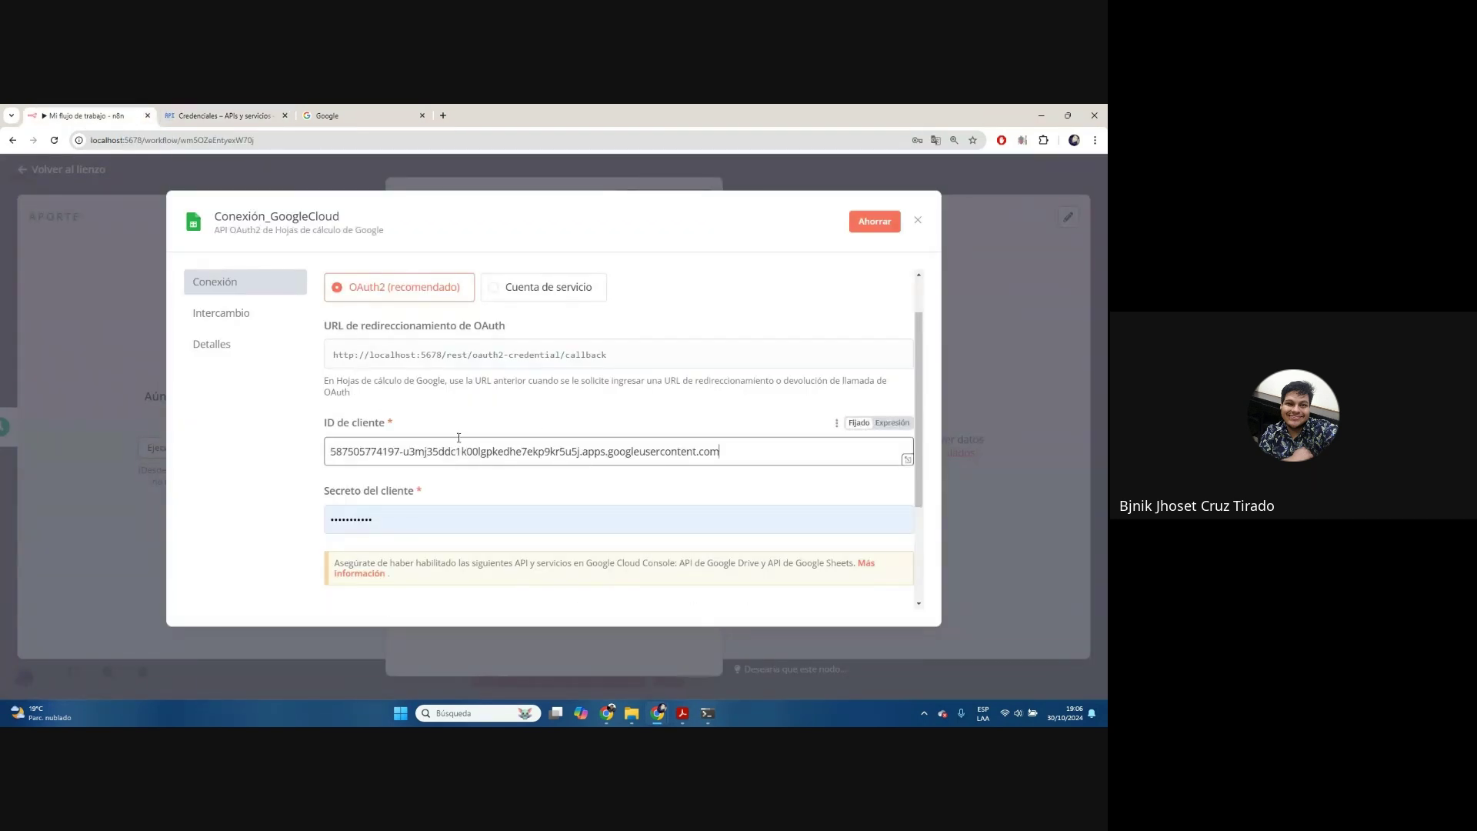
Paste the client secret, then save the credential and start Google sign-in
click(219, 115)
click(713, 428)
click(146, 113)
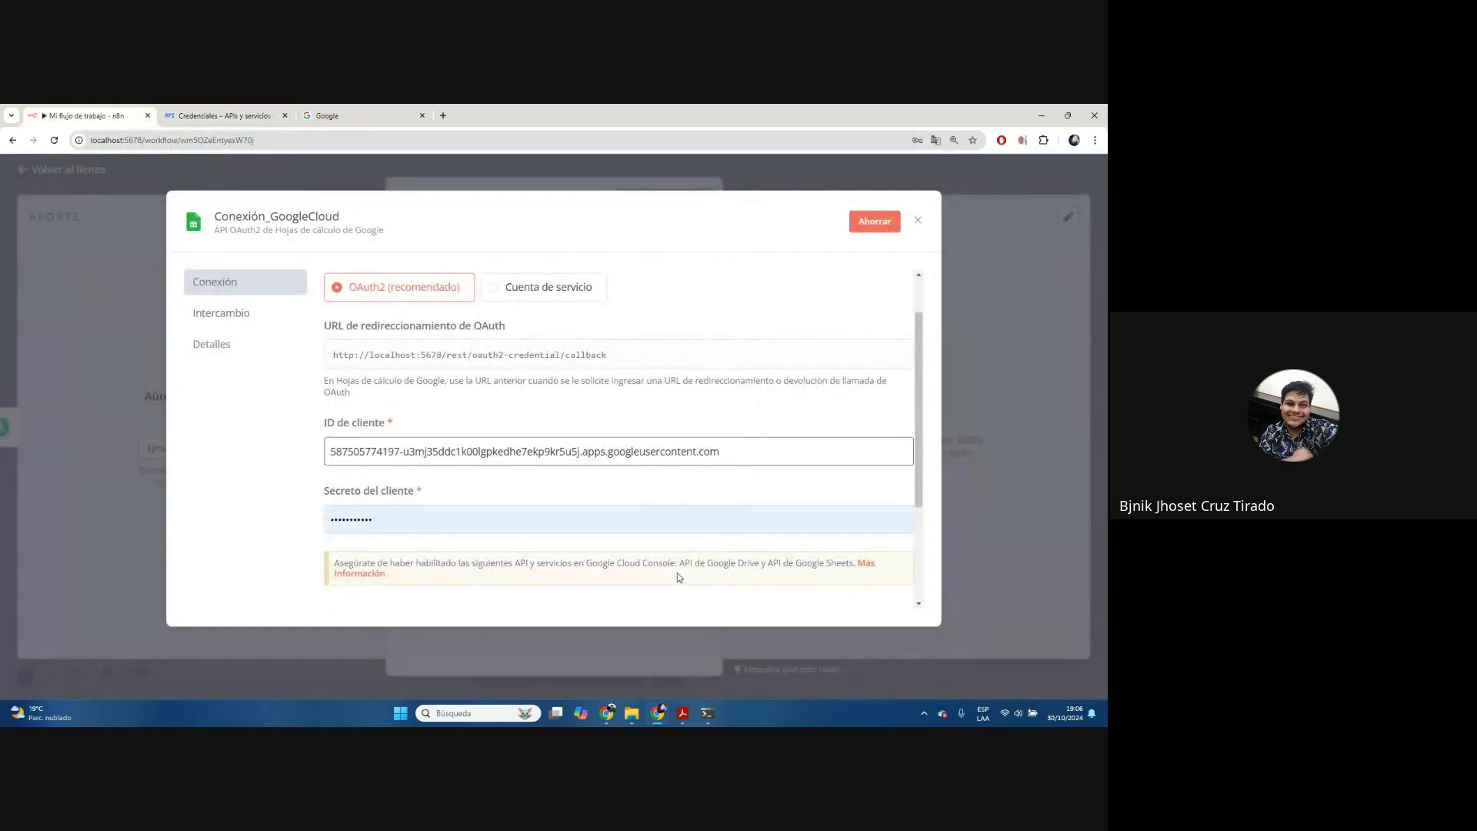
scroll(655, 477, down, 1)
double_click(654, 462)
key(ctrl+v)
click(654, 436)
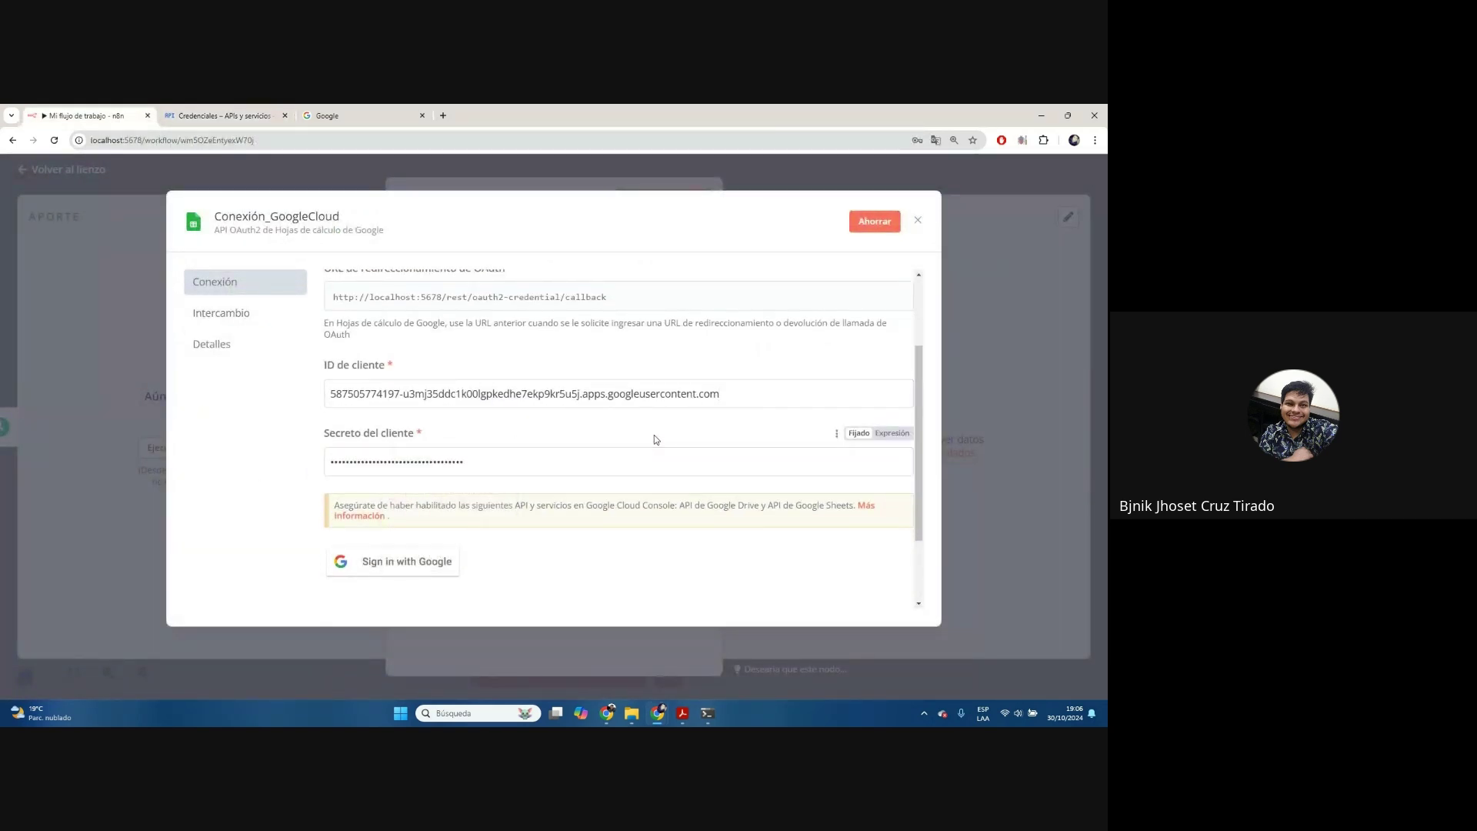
scroll(659, 483, down, 2)
click(409, 461)
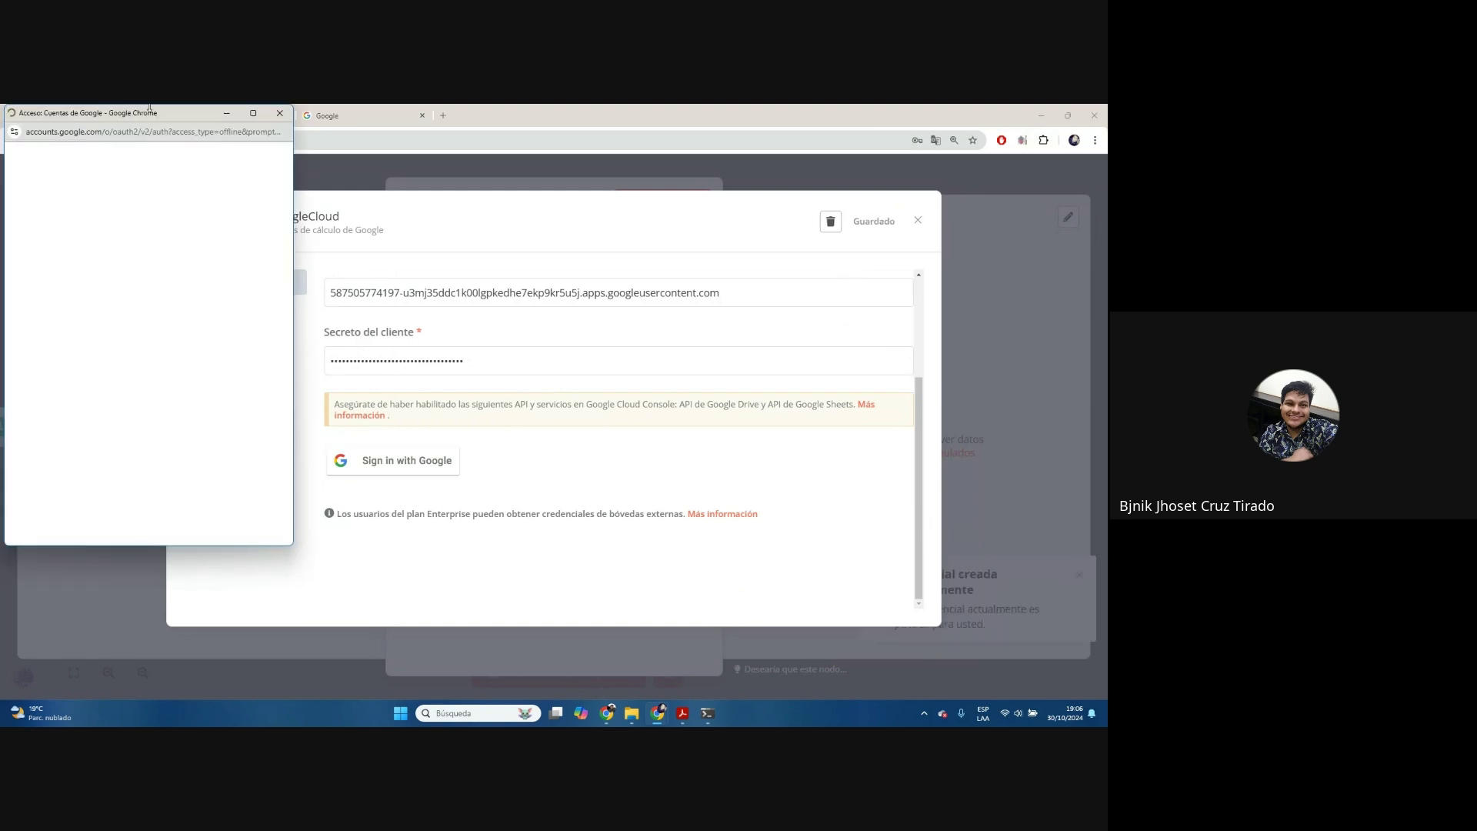
Choose the Google account and proceed past the unverified CruzAlva warning
drag(150, 108, 504, 160)
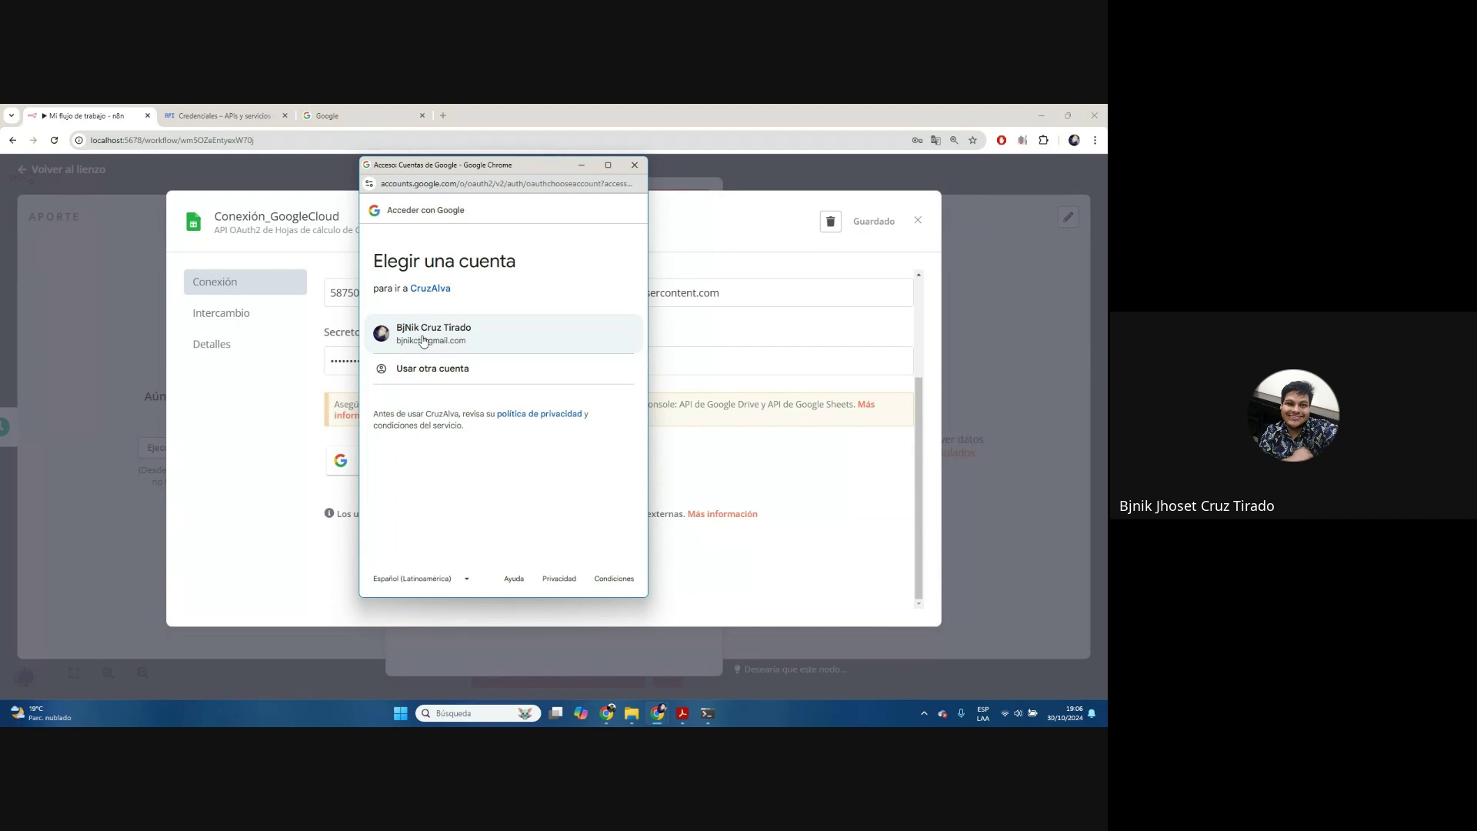
click(425, 338)
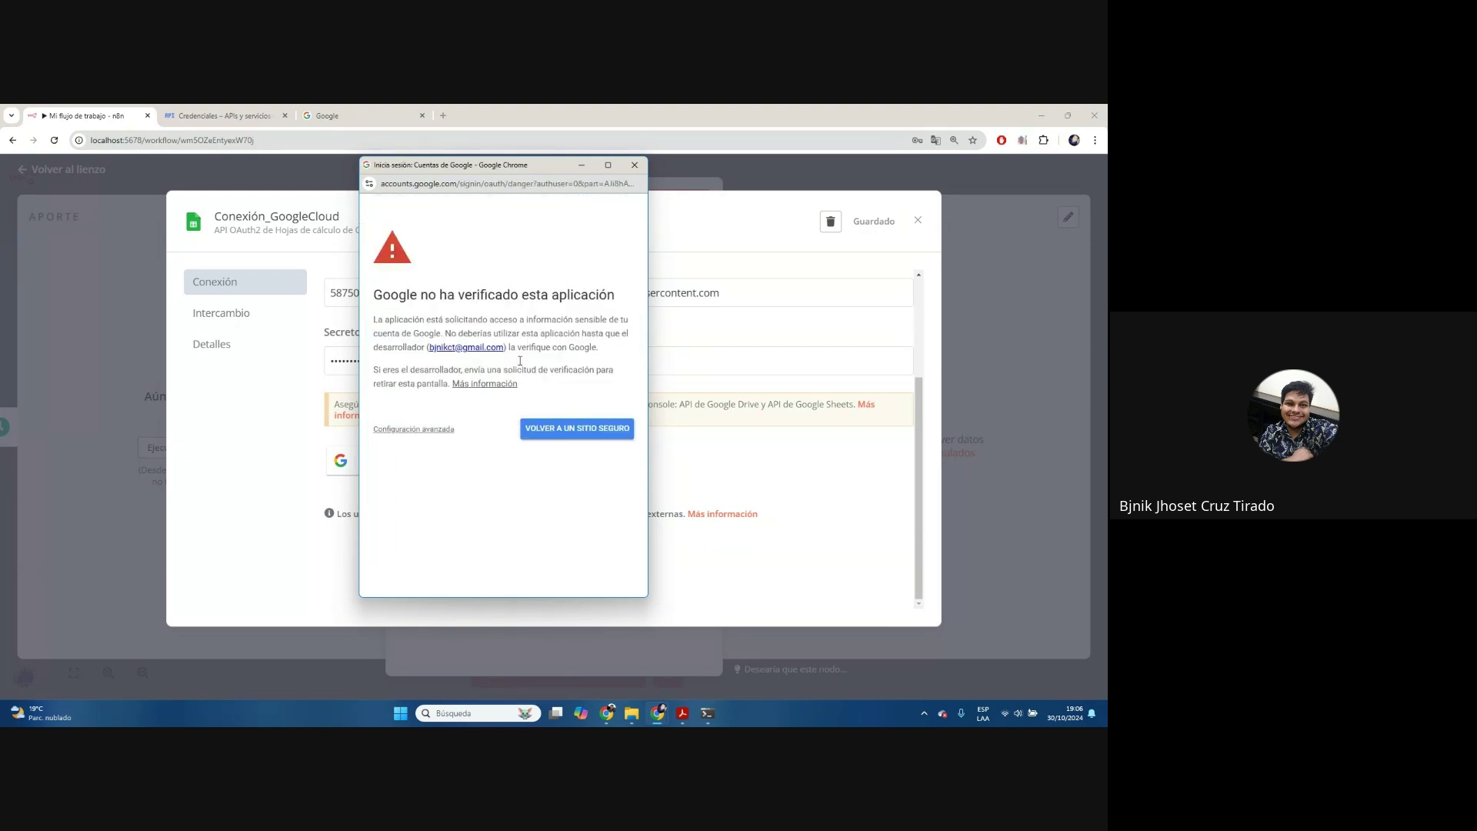
drag(380, 297, 561, 384)
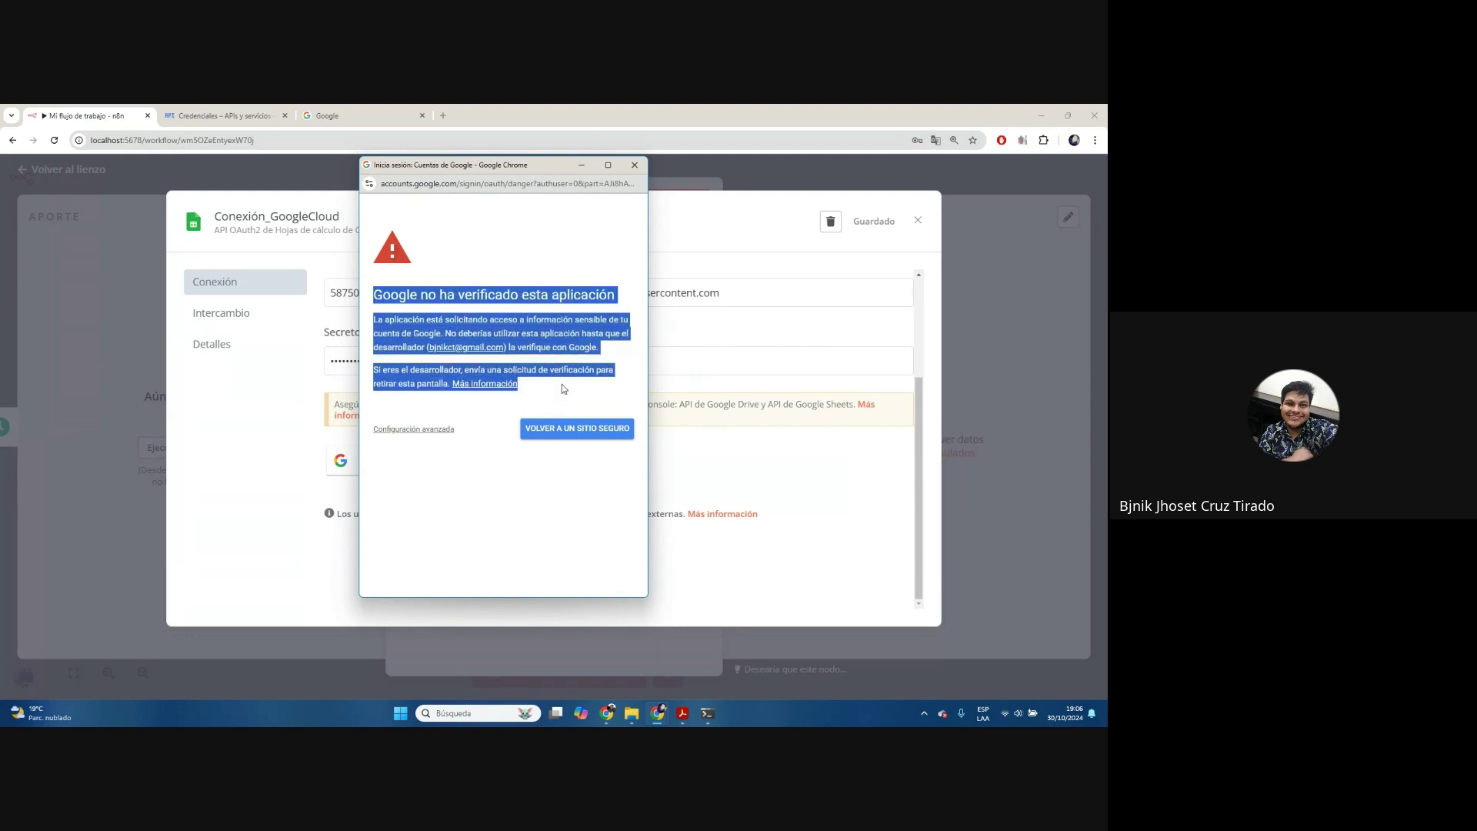
click(562, 384)
click(430, 428)
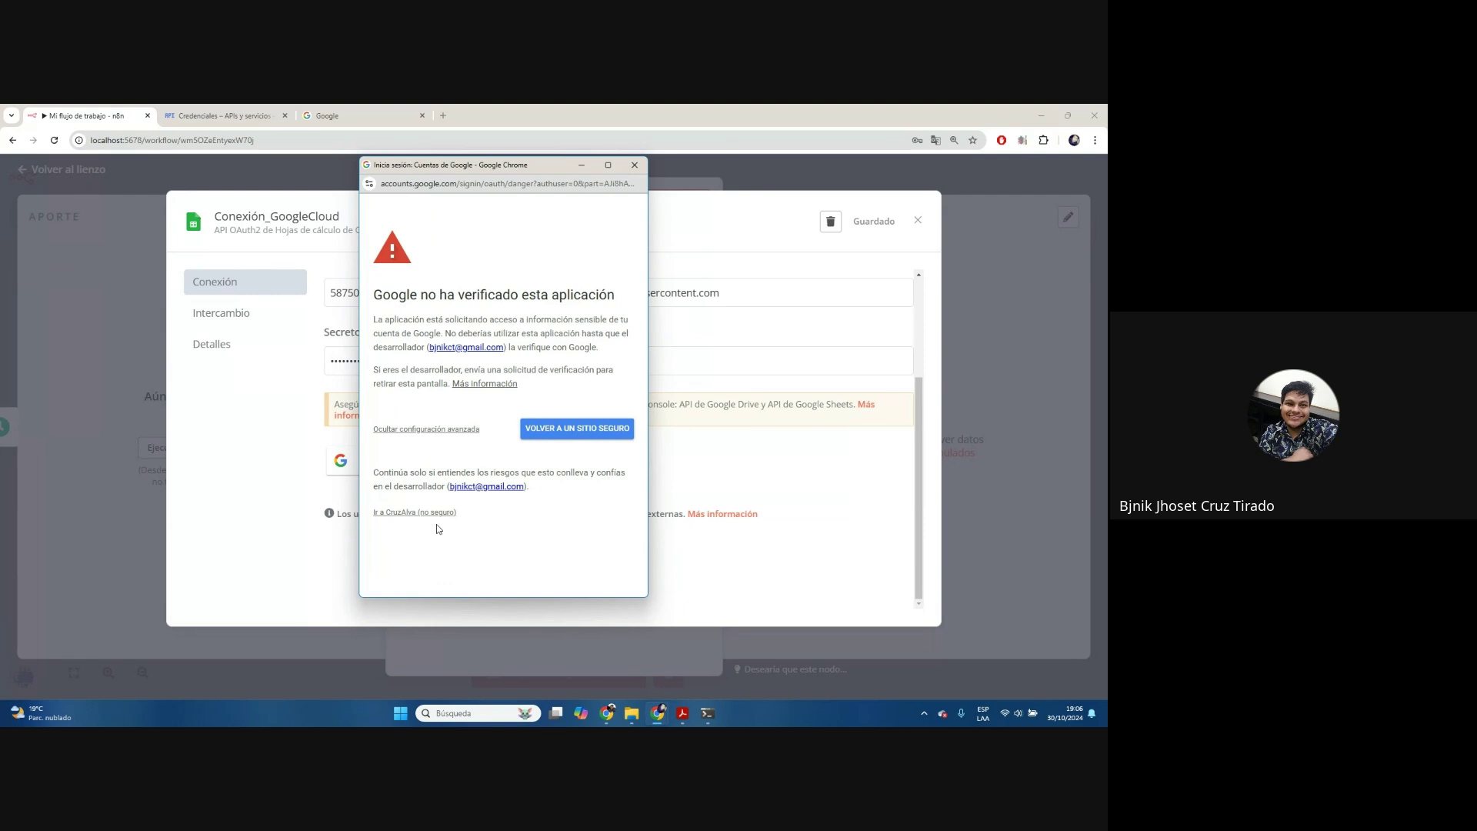
click(394, 513)
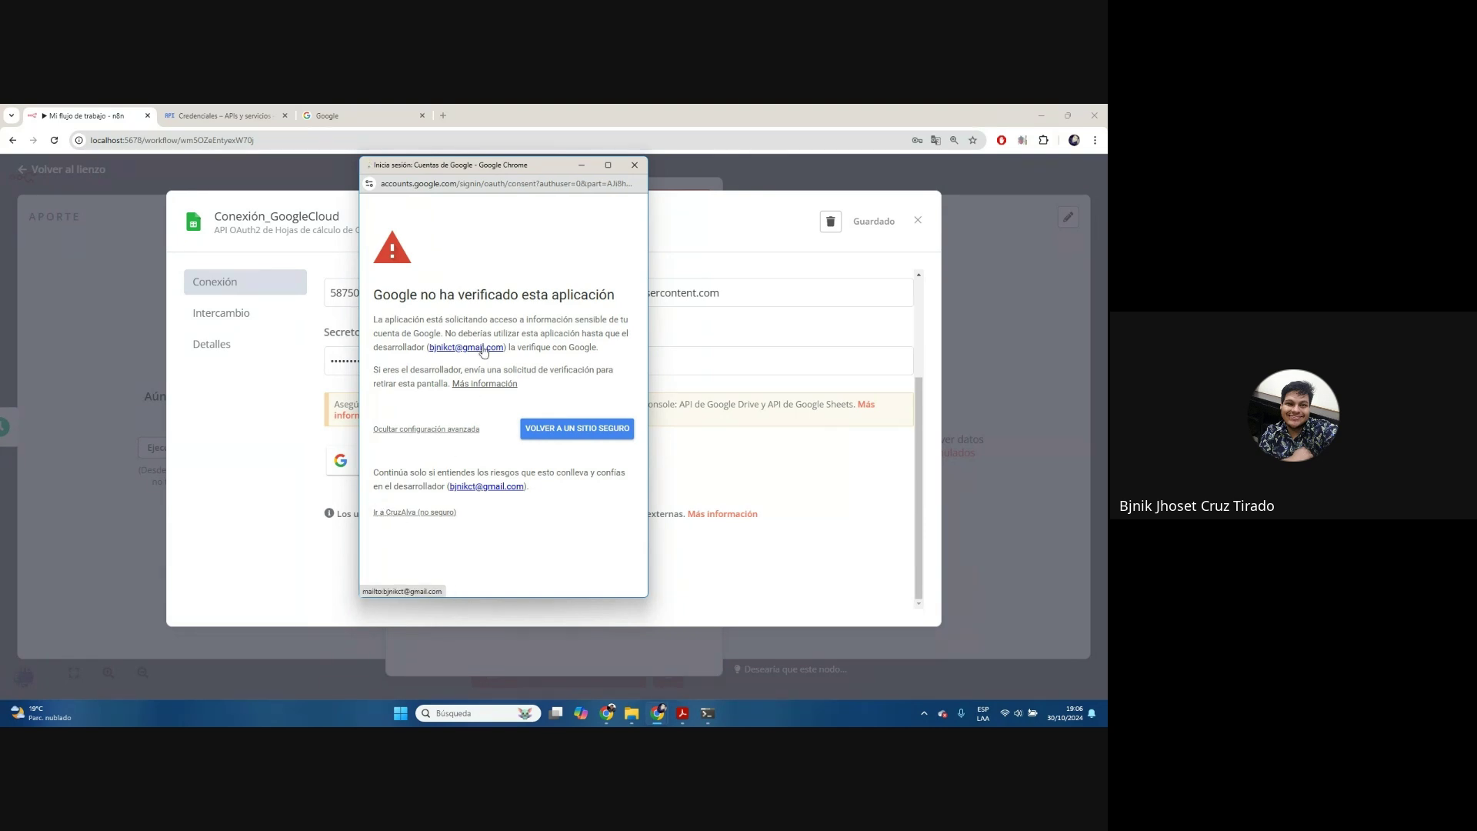
Grant Drive metadata, Drive files and all Sheets access, then confirm authorization
scroll(469, 420, down, 3)
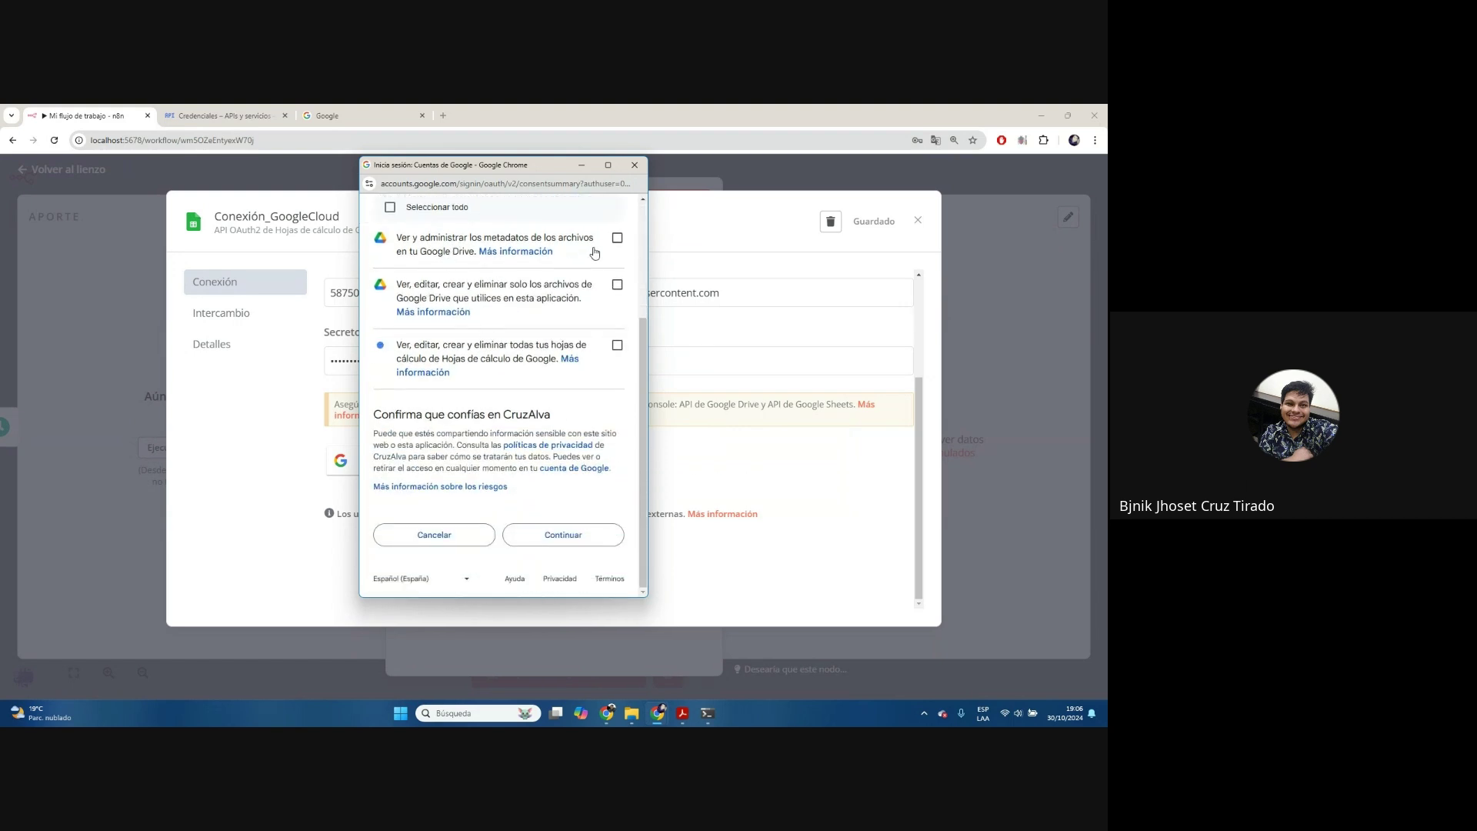
click(615, 238)
click(617, 285)
click(617, 344)
scroll(577, 448, up, 3)
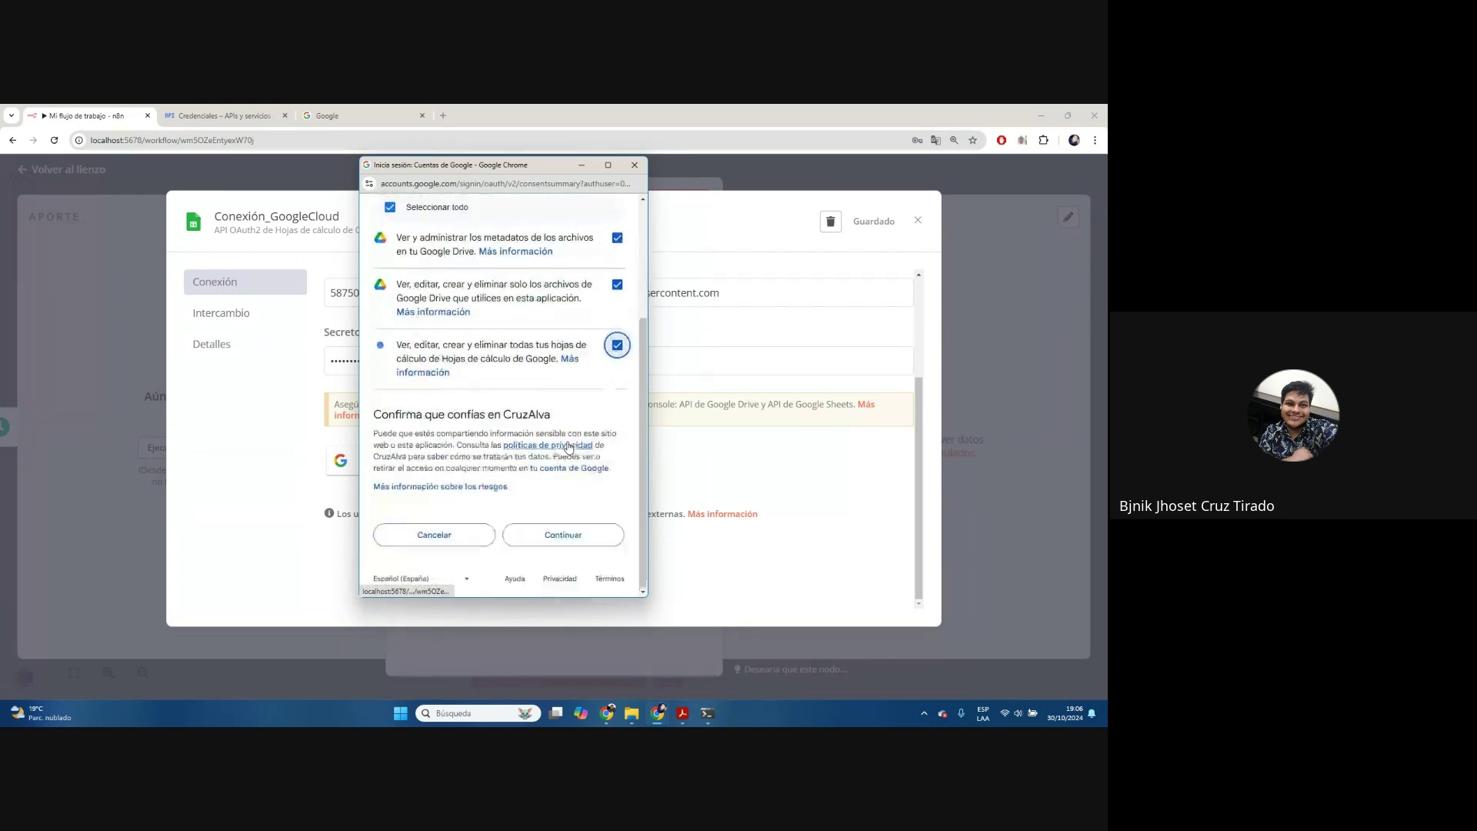
scroll(561, 413, down, 3)
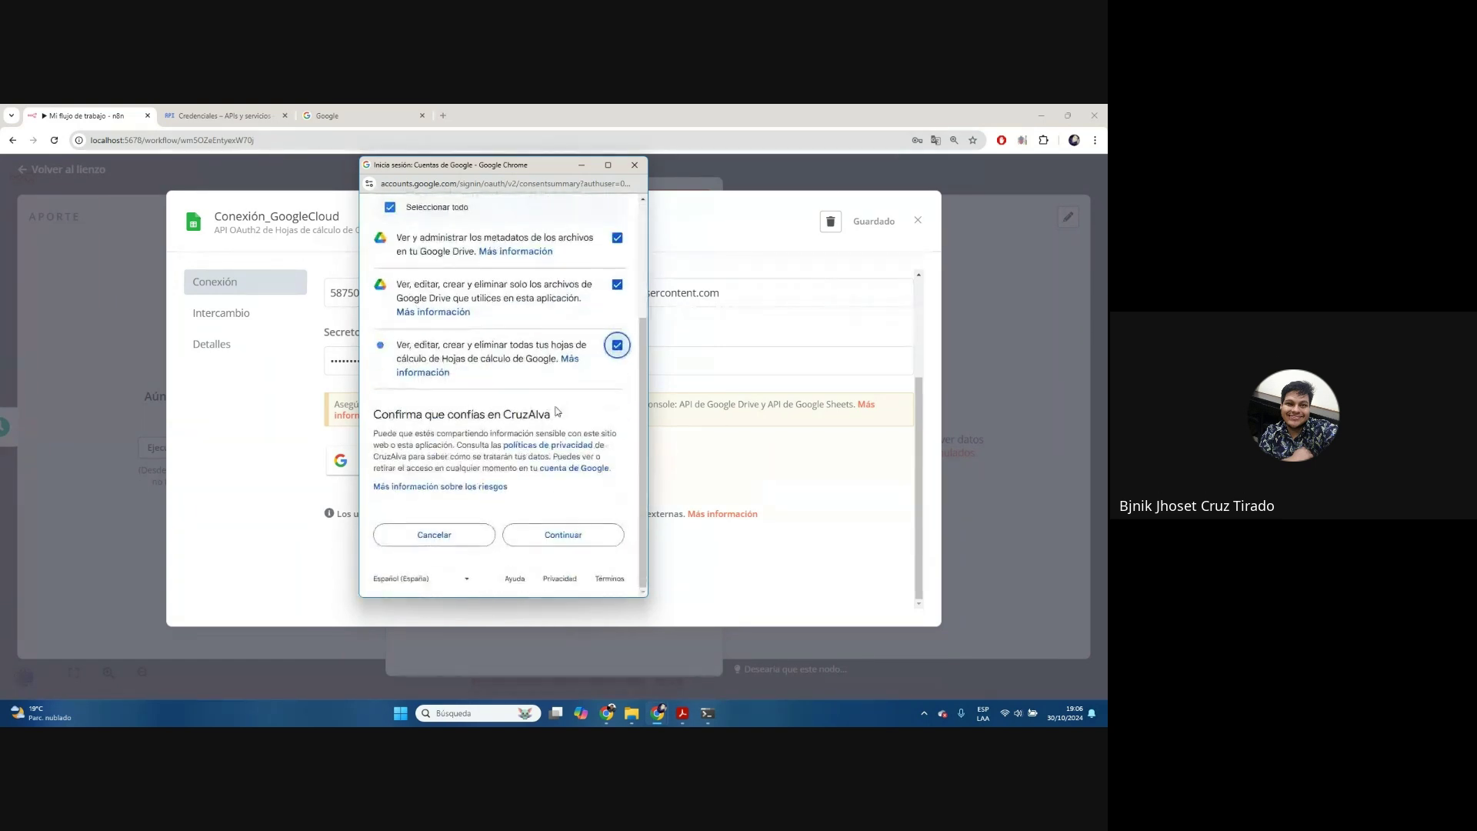
click(563, 539)
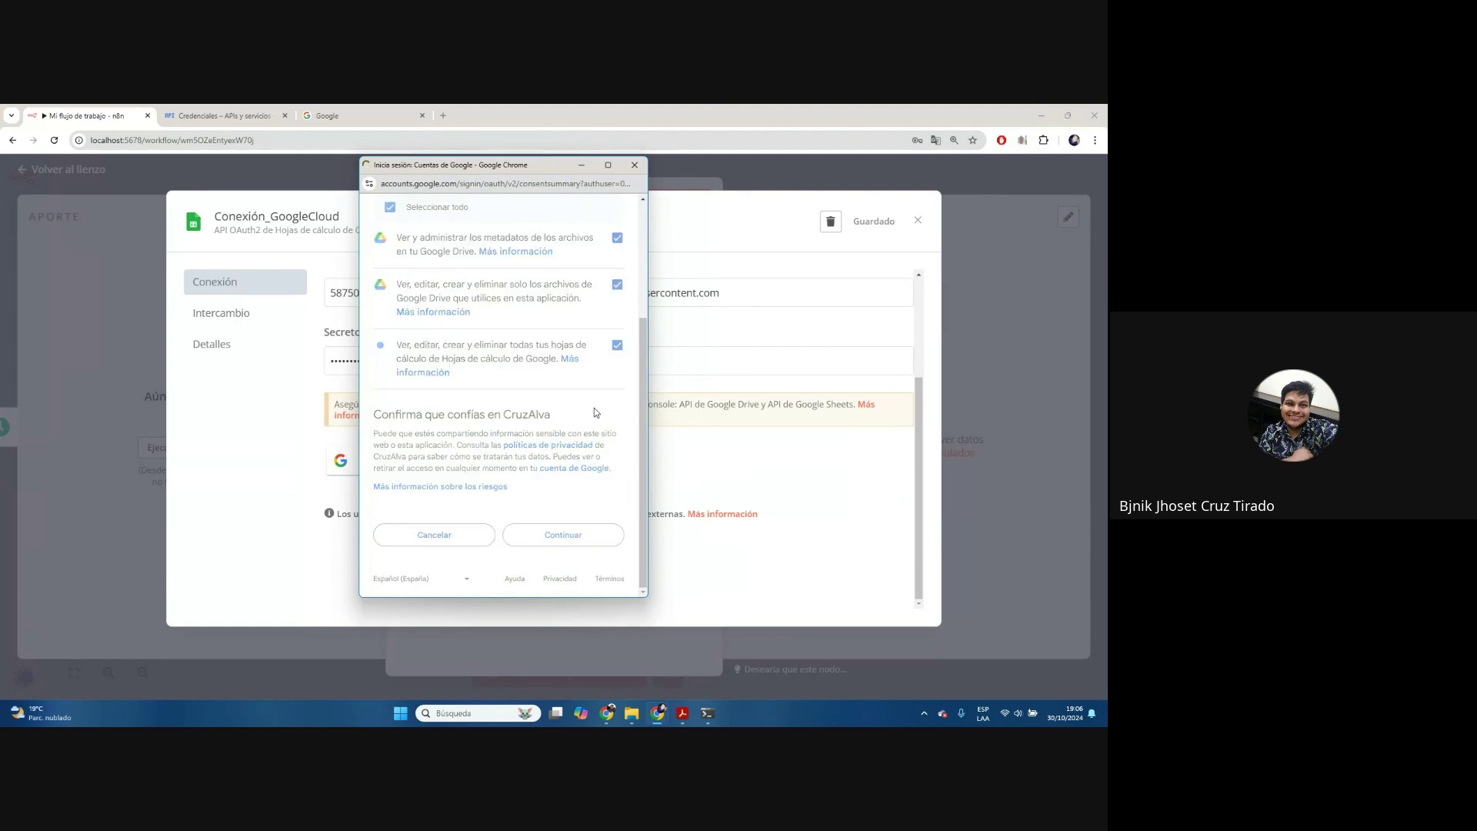
drag(372, 208, 597, 212)
Close the finished sign-in popup and the credential settings to return to the Google Sheets node
click(645, 166)
drag(366, 293, 831, 325)
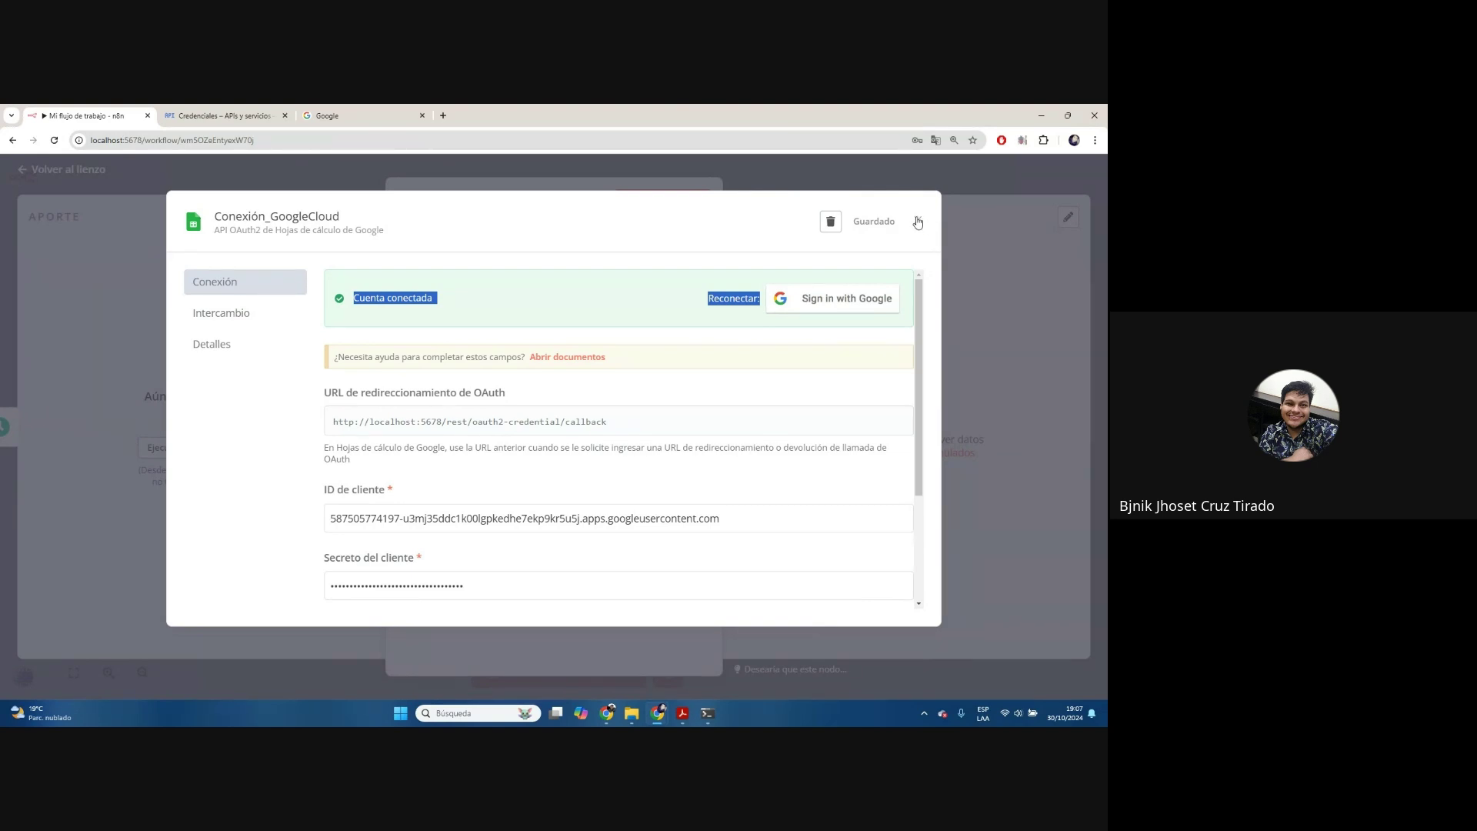
click(918, 225)
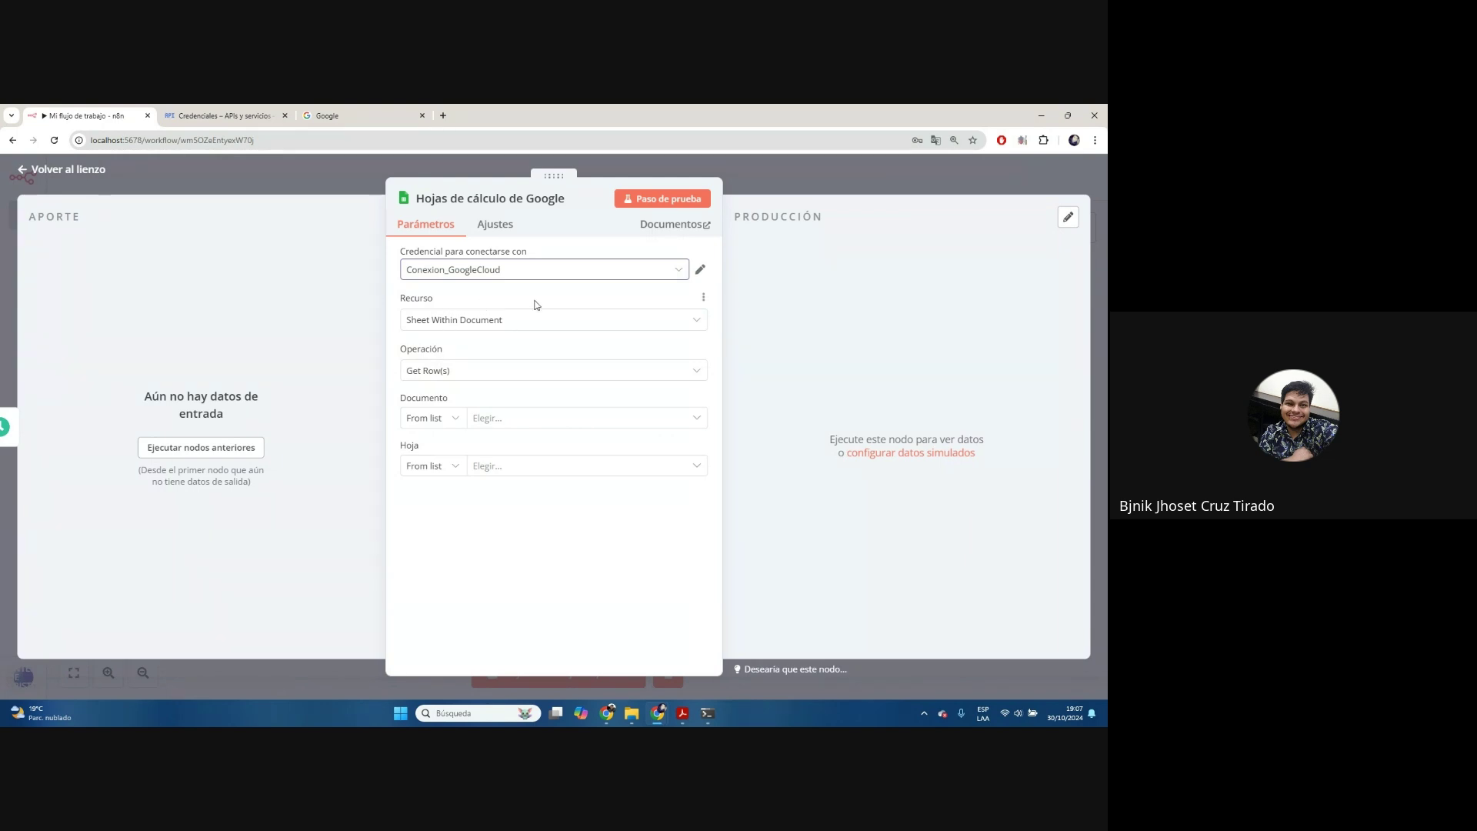
Keep the Sheet Within Document resource and Get Row(s) operation, then try loading the spreadsheet list
click(458, 320)
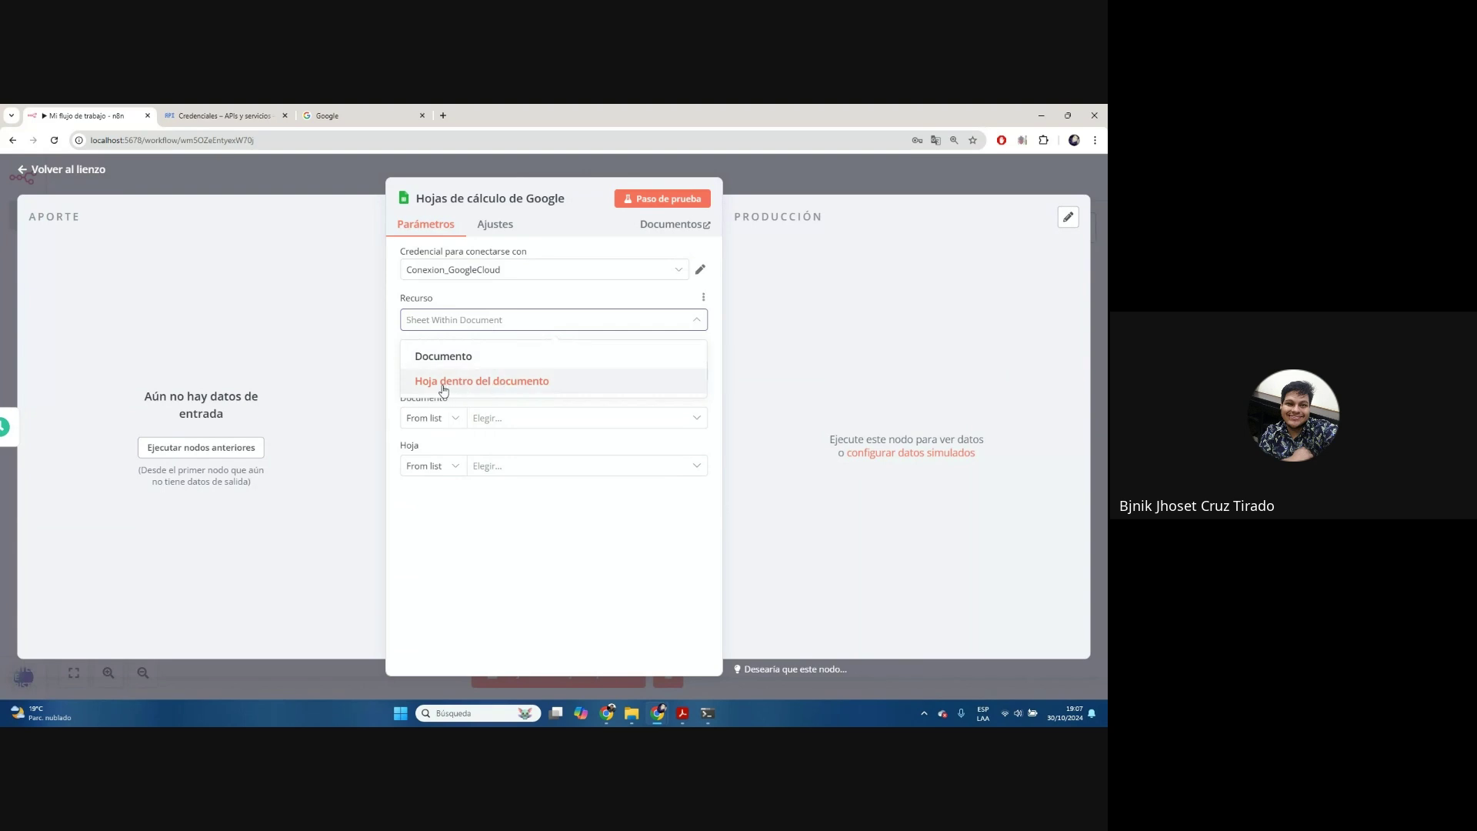
click(507, 301)
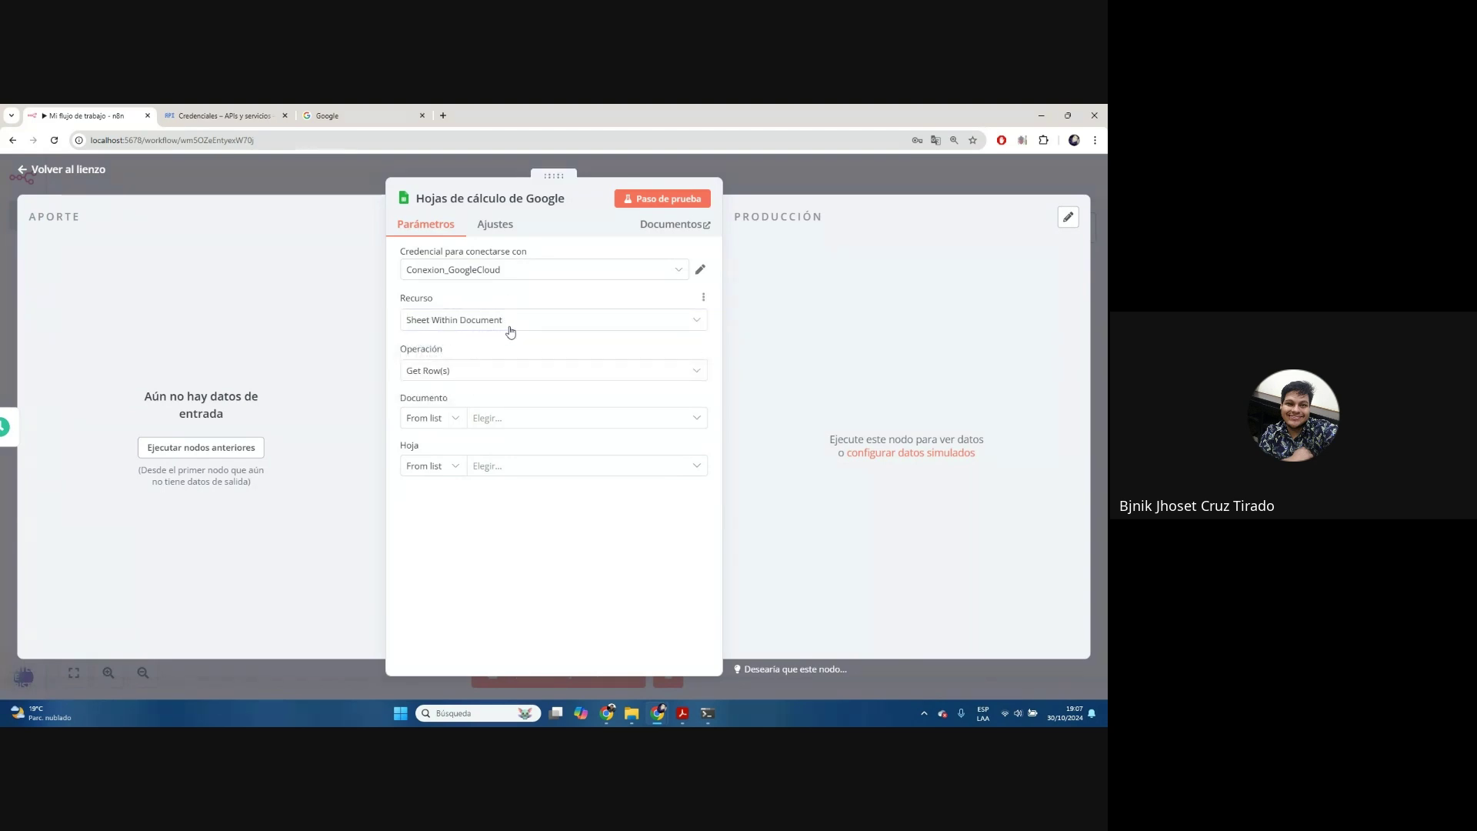
click(433, 378)
click(433, 378)
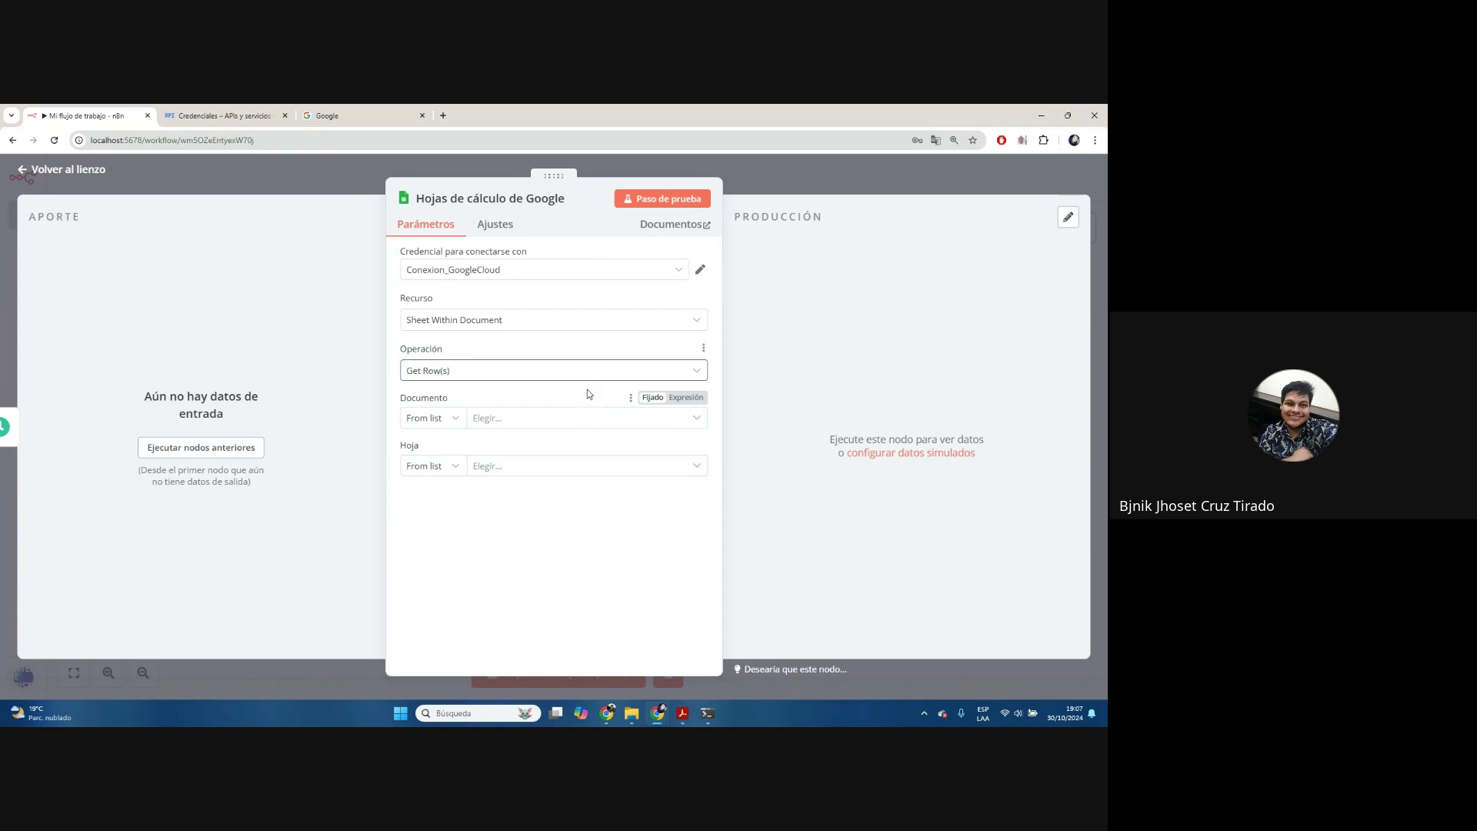
click(521, 416)
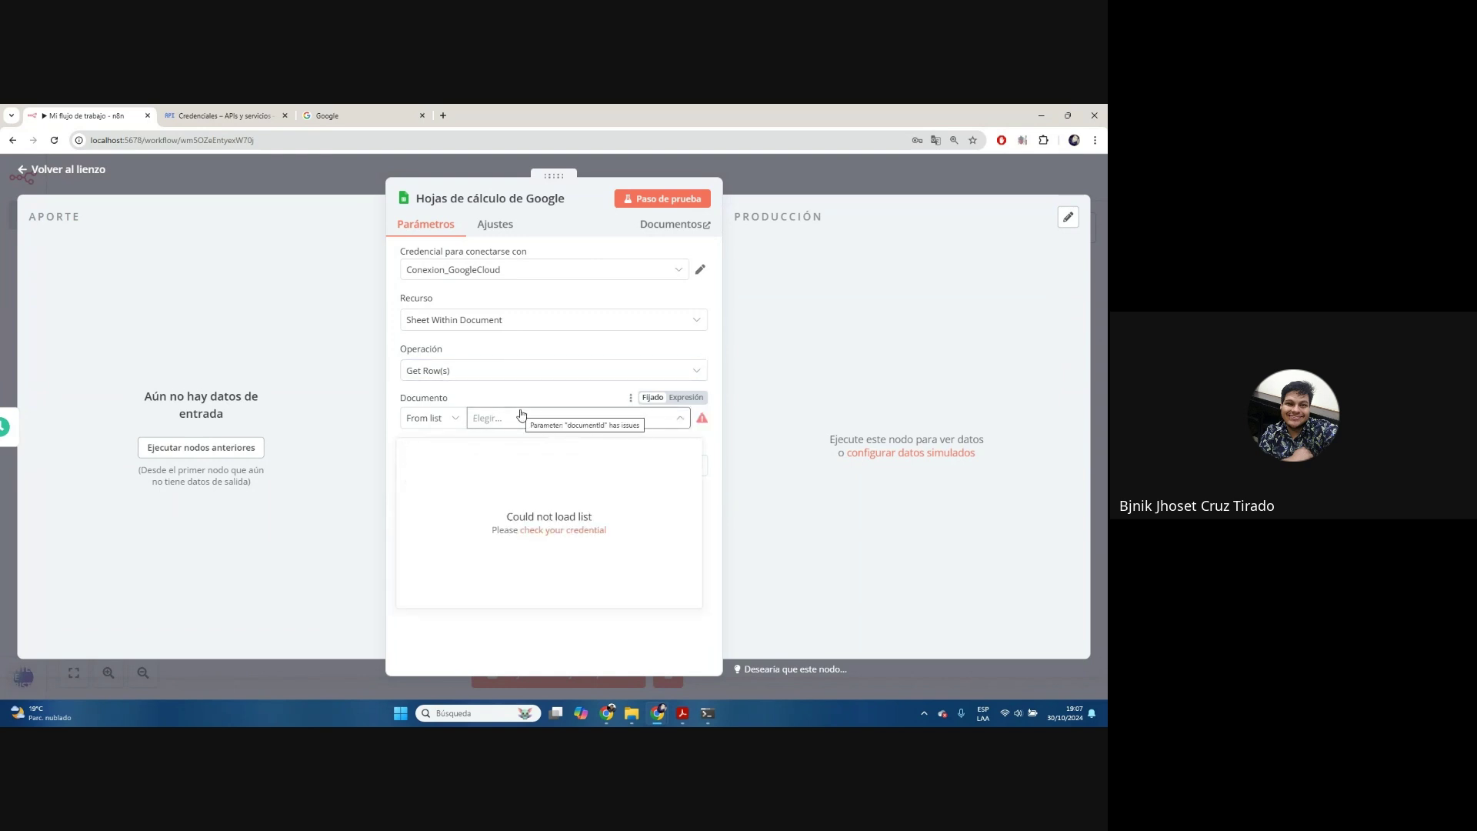
click(544, 397)
click(547, 422)
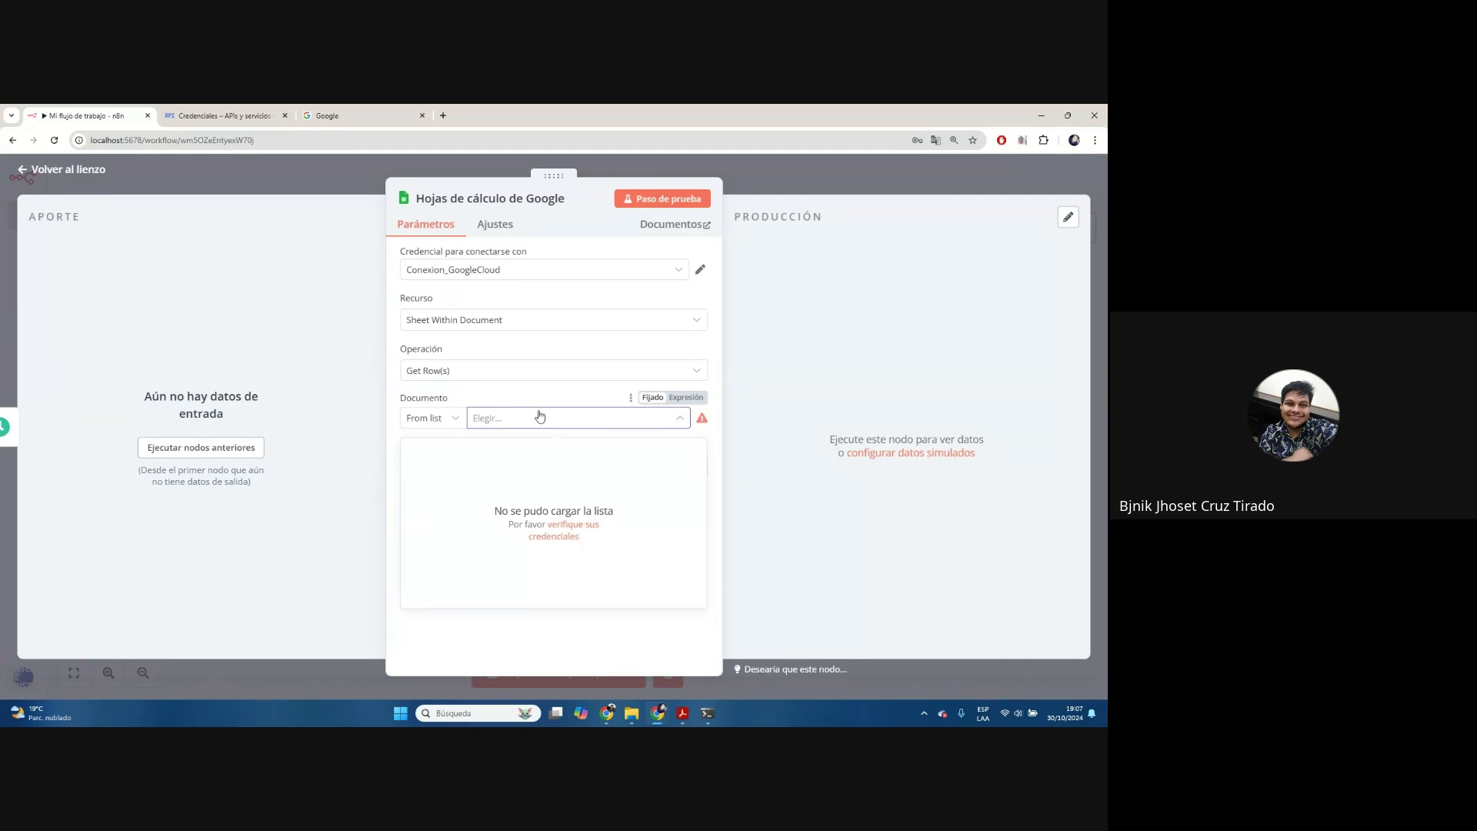
Change the node's credential to Google Sheets account 2, reload the spreadsheets, then go to the Google tab
click(547, 267)
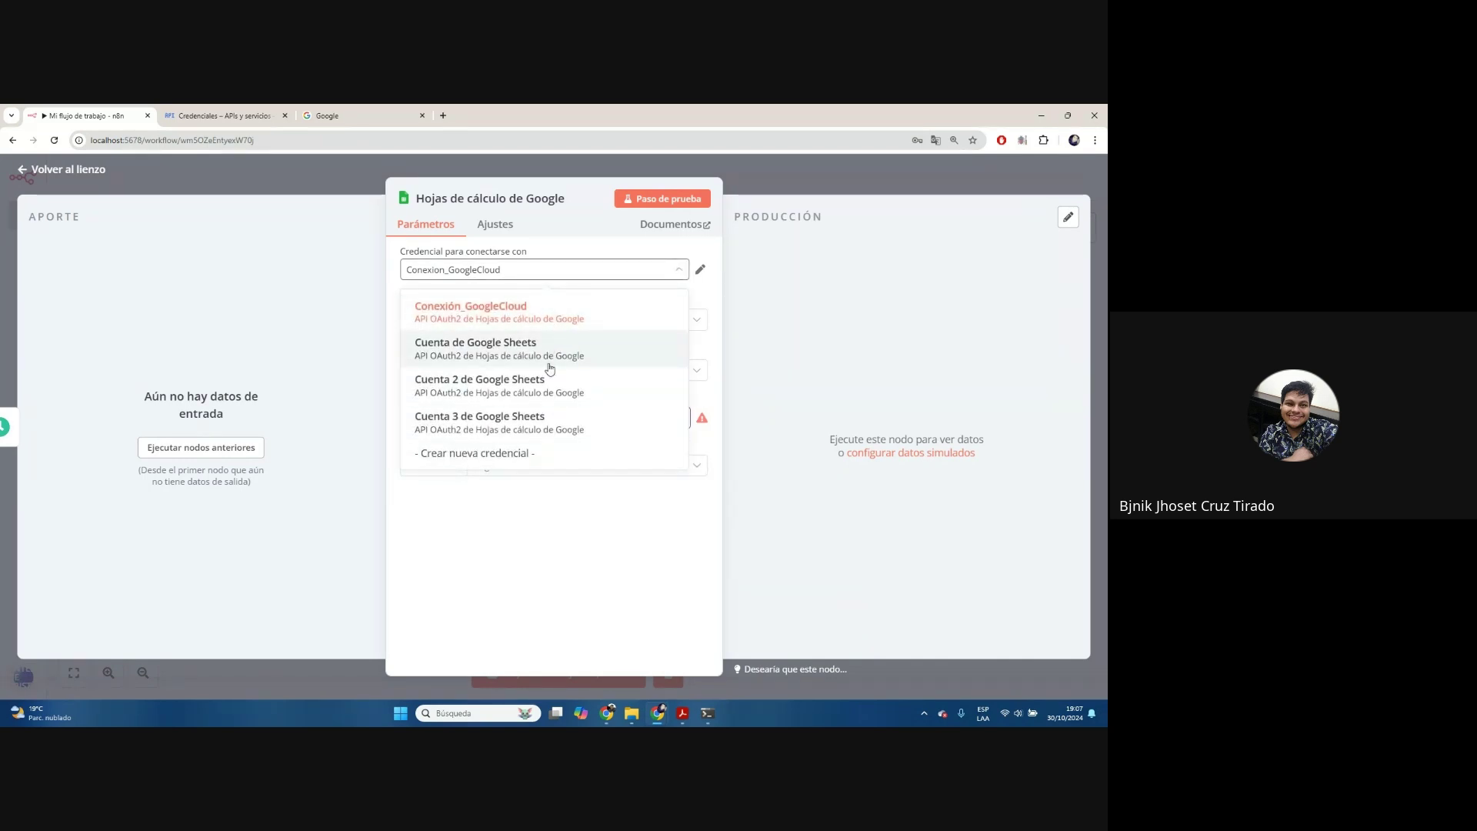
click(548, 357)
click(534, 420)
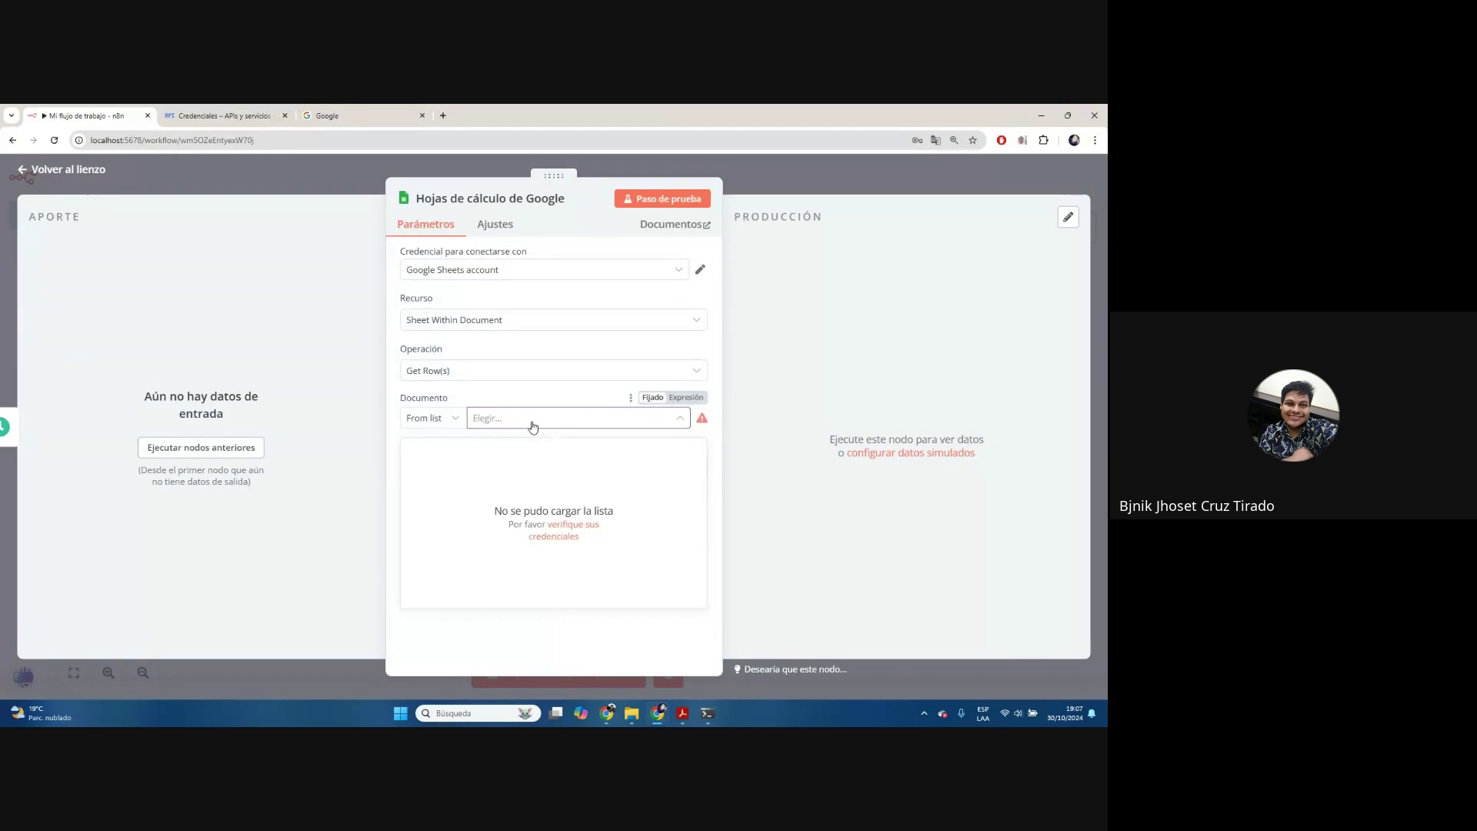
click(681, 418)
click(667, 263)
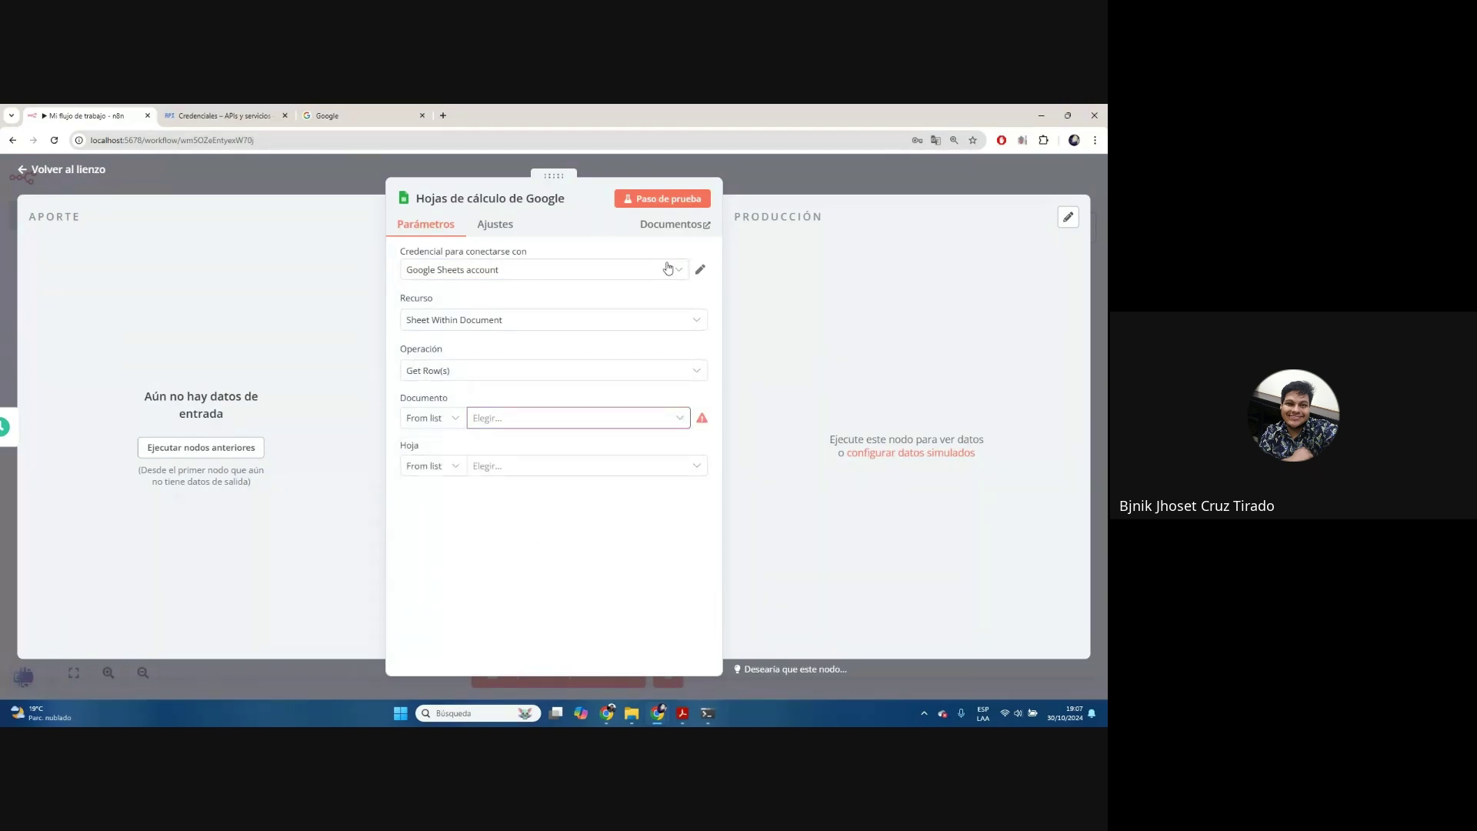
click(668, 265)
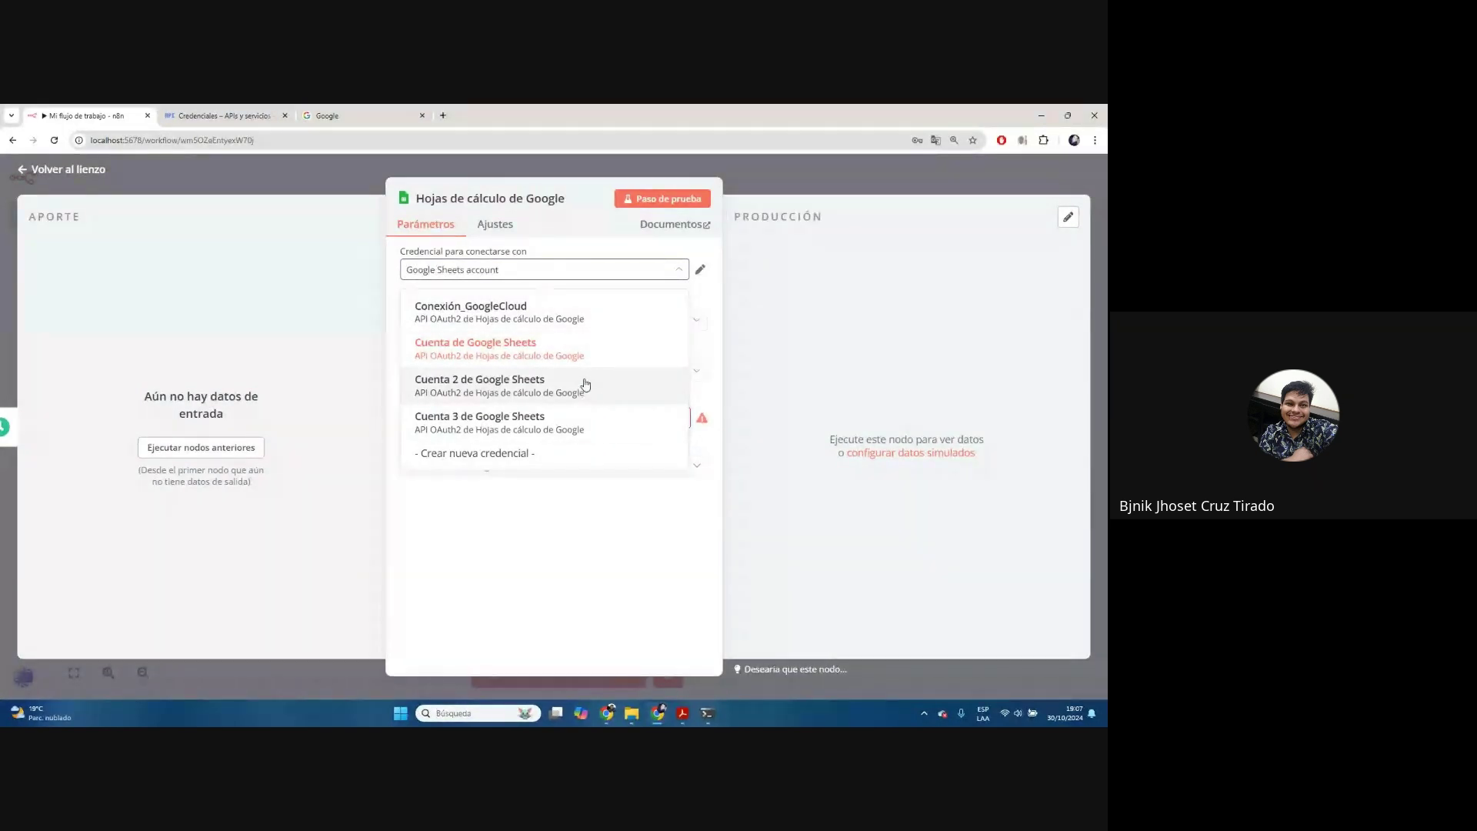
drag(597, 410, 602, 397)
click(602, 397)
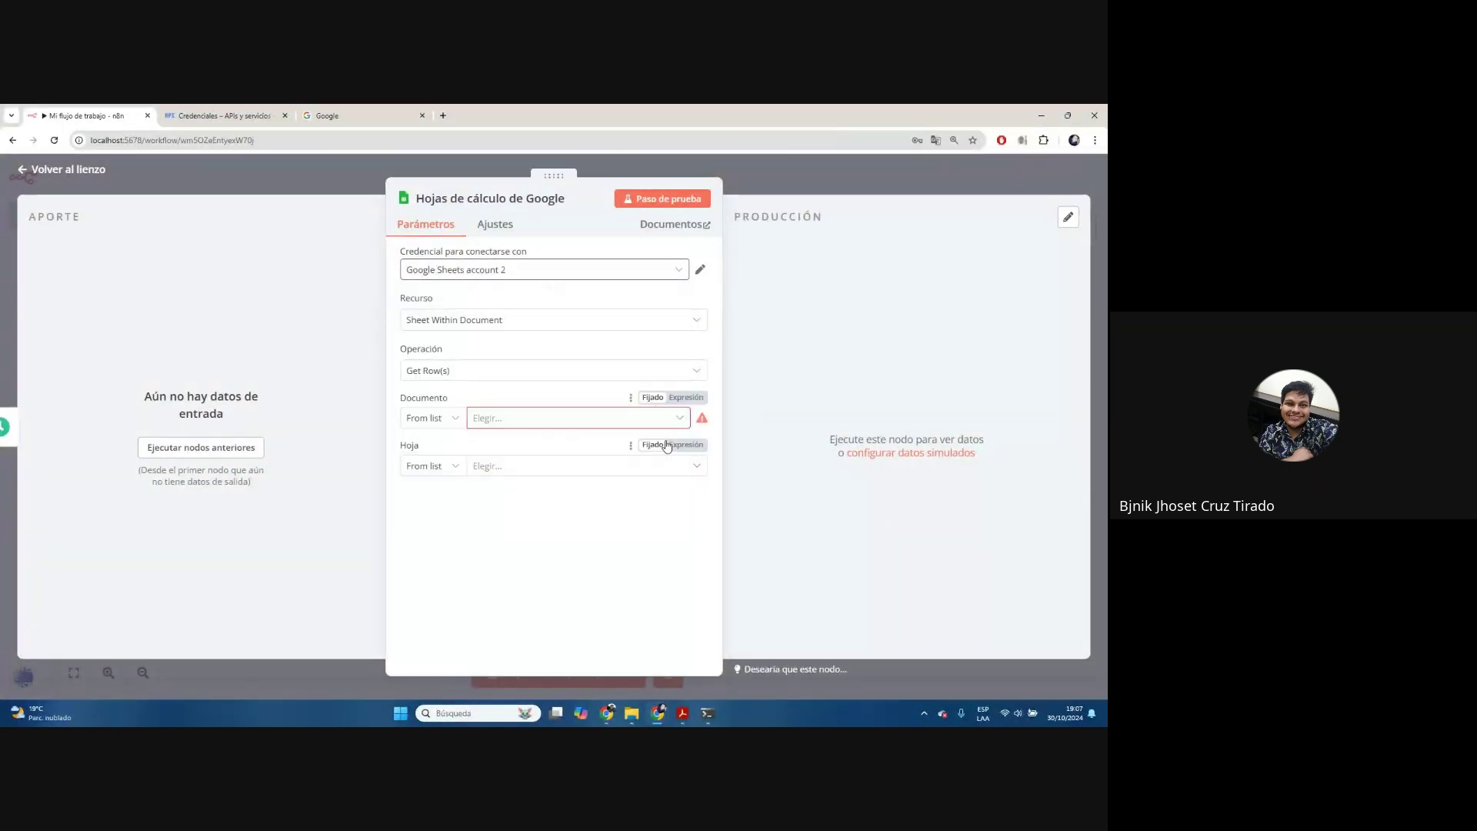
click(680, 420)
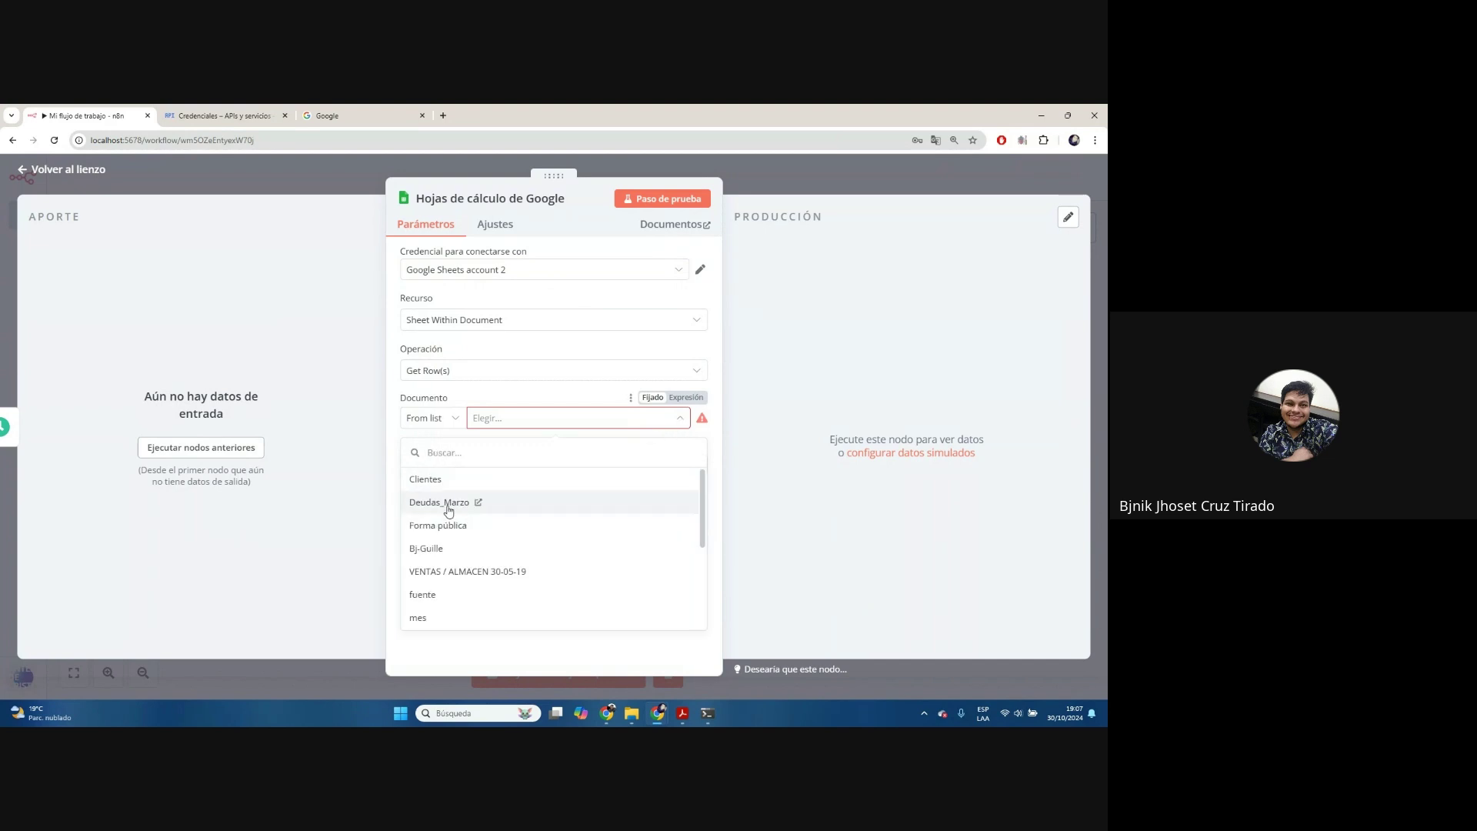
click(362, 116)
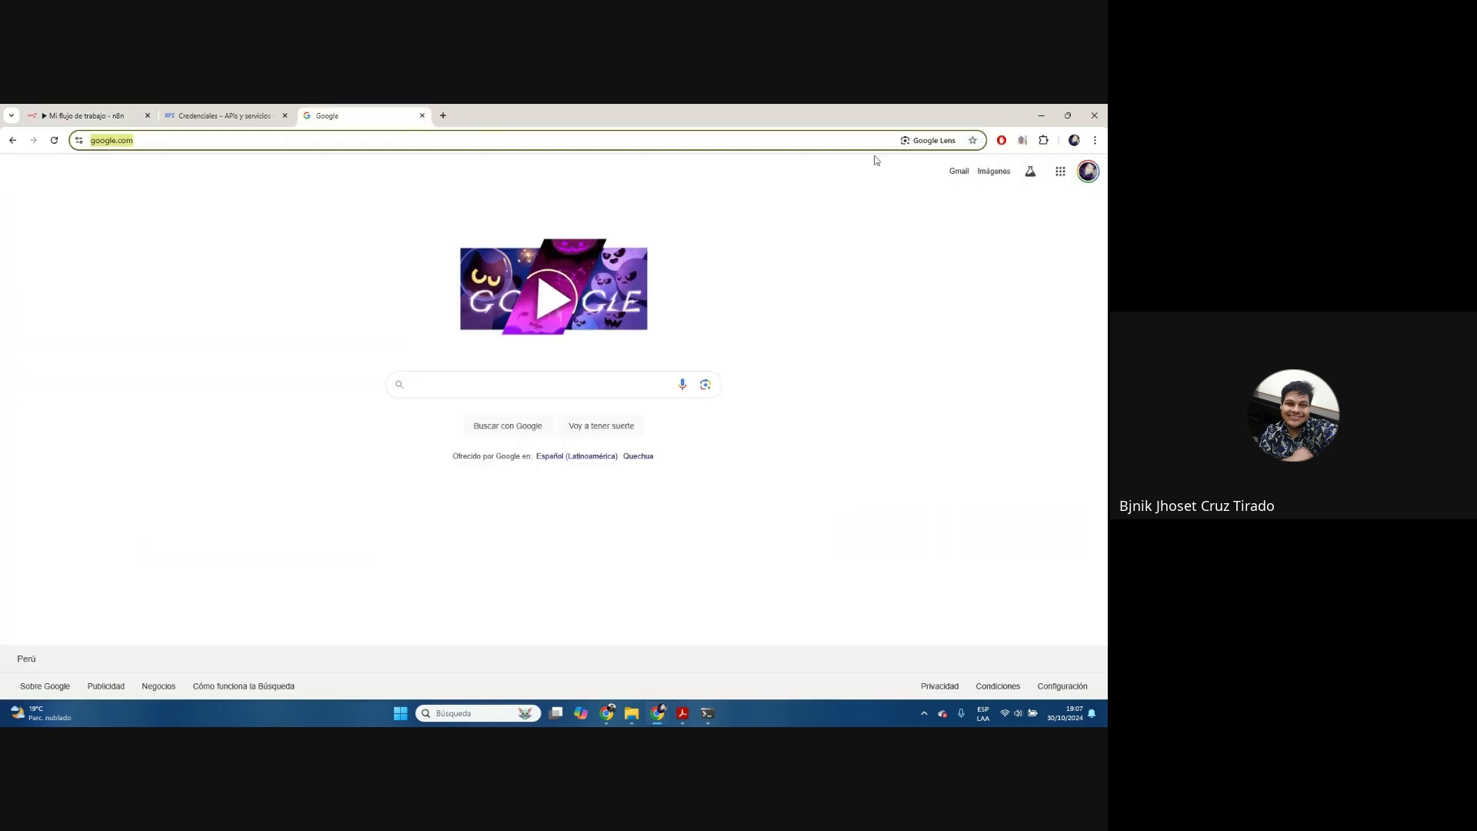
Open Google Sheets from the apps grid and create a blank spreadsheet
click(1061, 177)
scroll(1004, 353, down, 3)
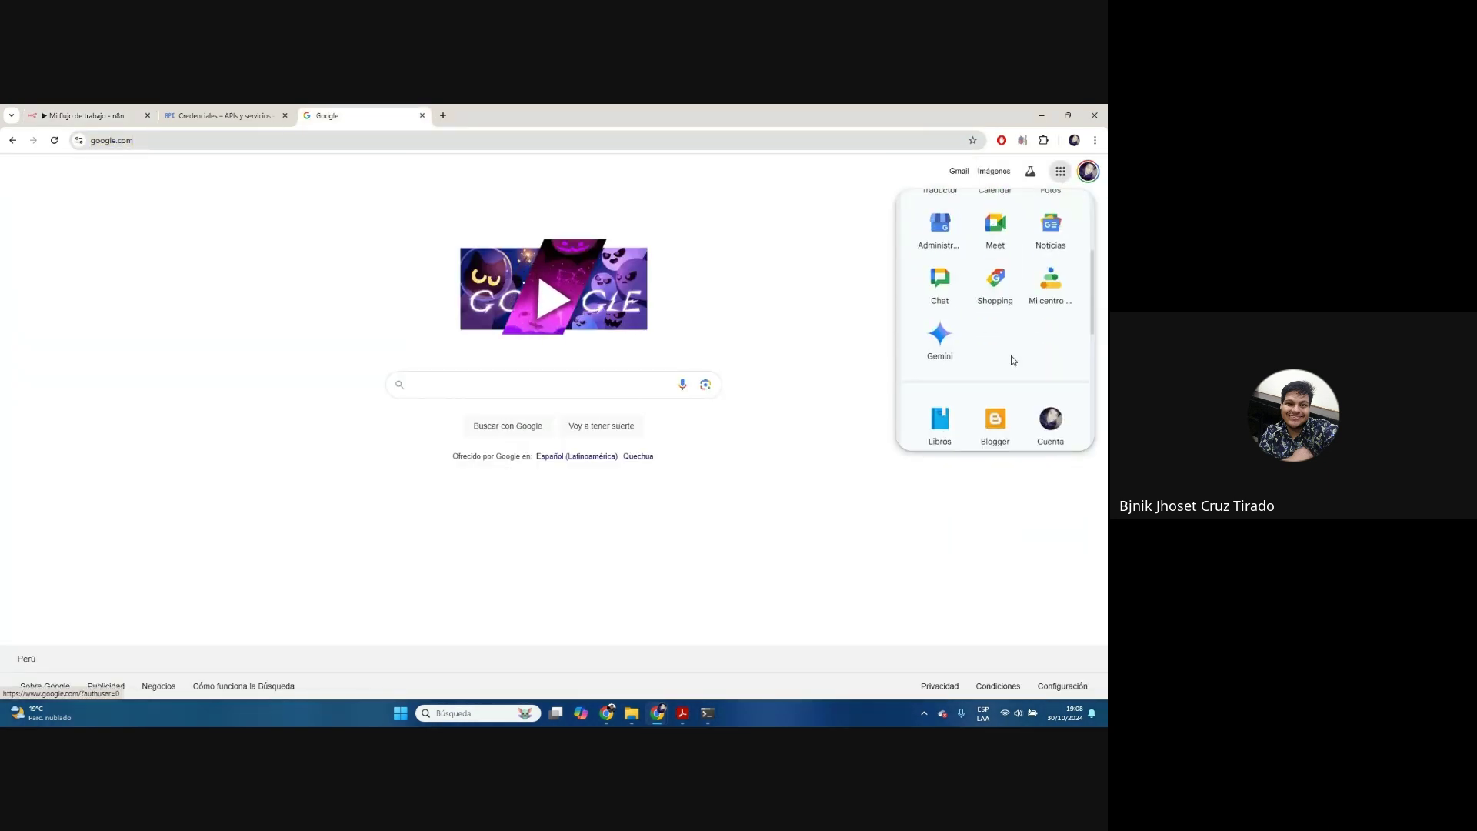
scroll(1008, 354, down, 2)
click(939, 358)
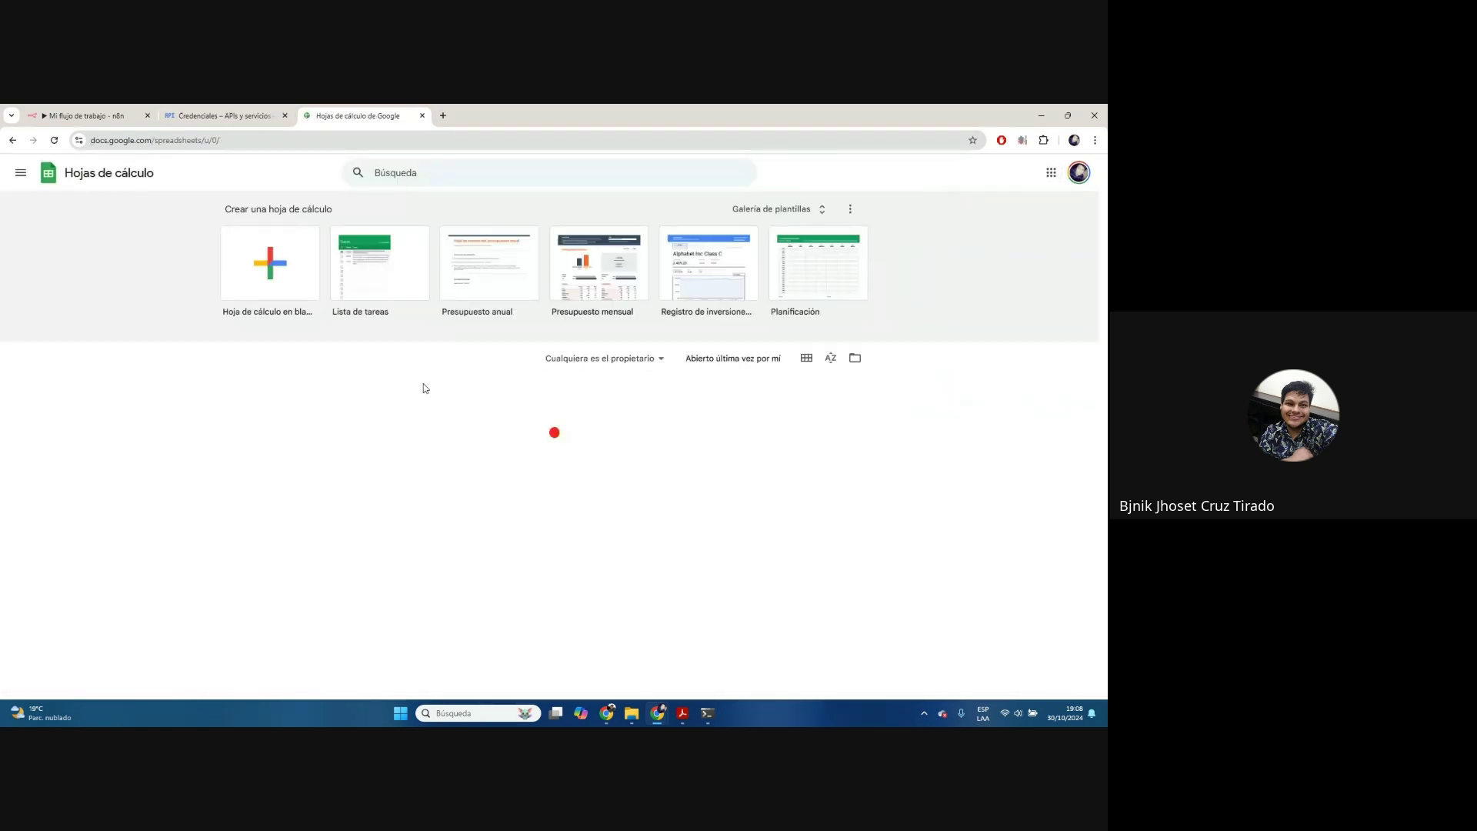
click(290, 274)
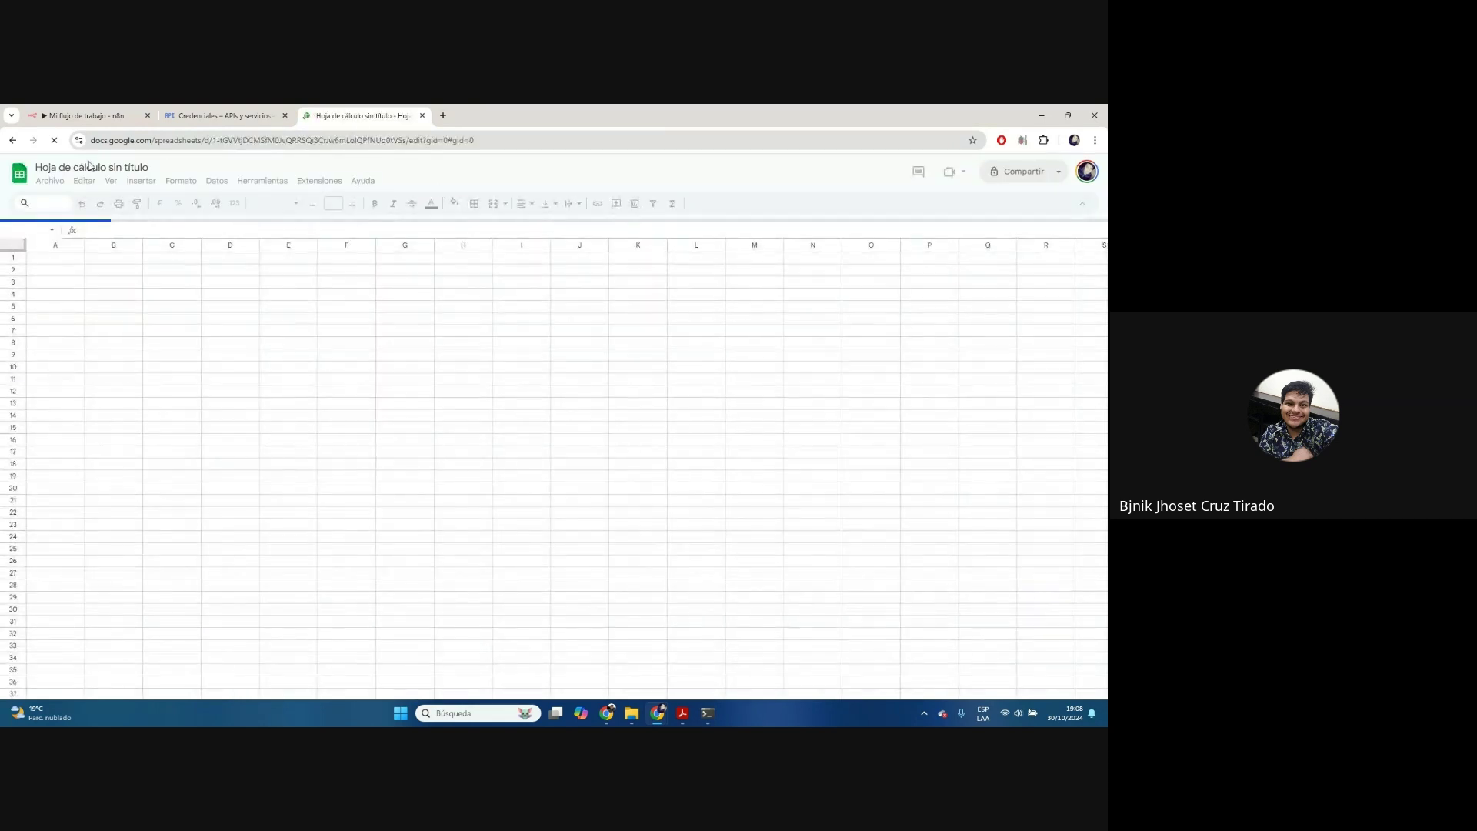
Title the new spreadsheet Deudas_30102024
click(107, 167)
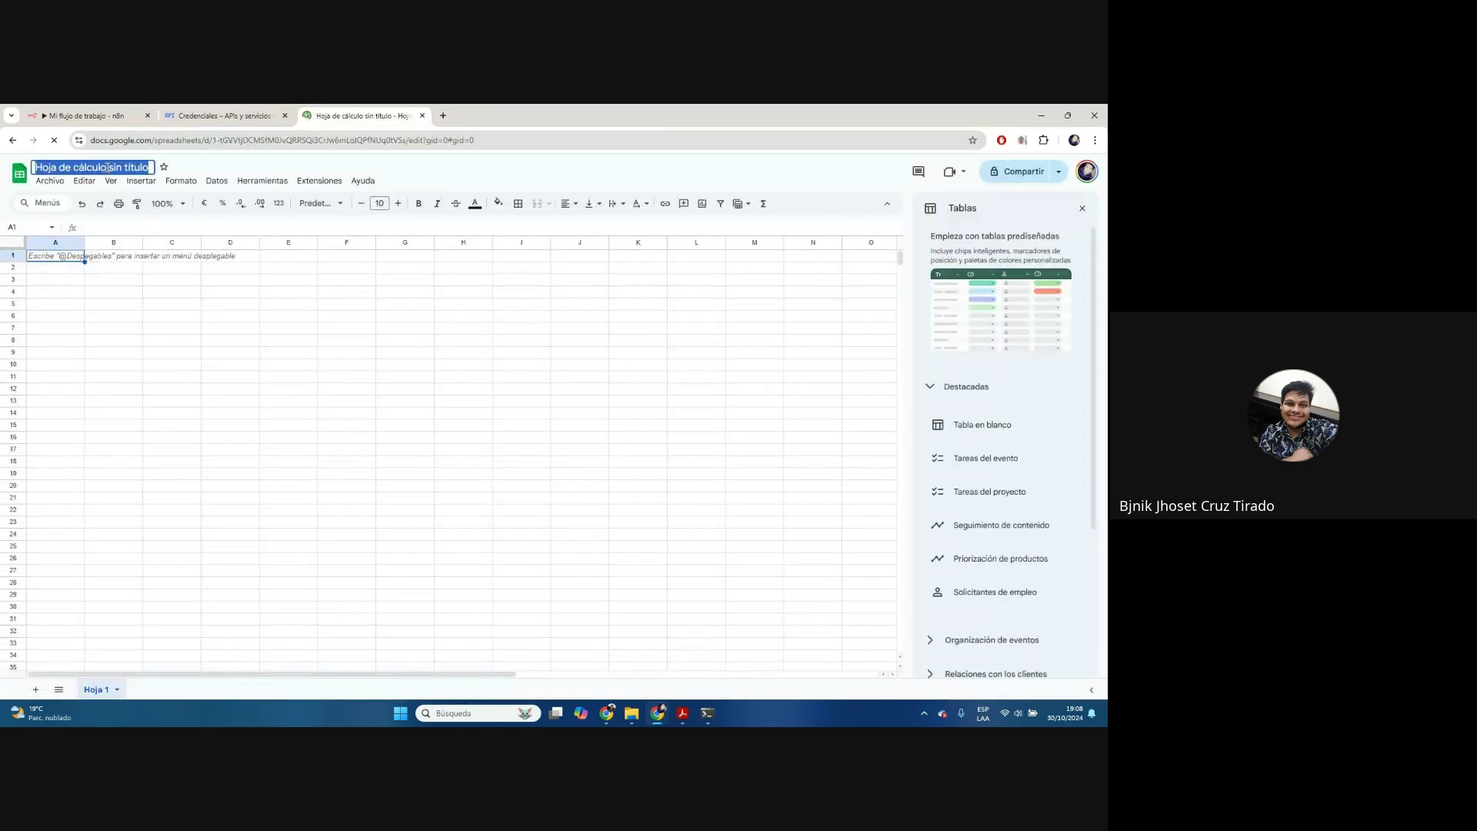
text(Deudas_3.0)
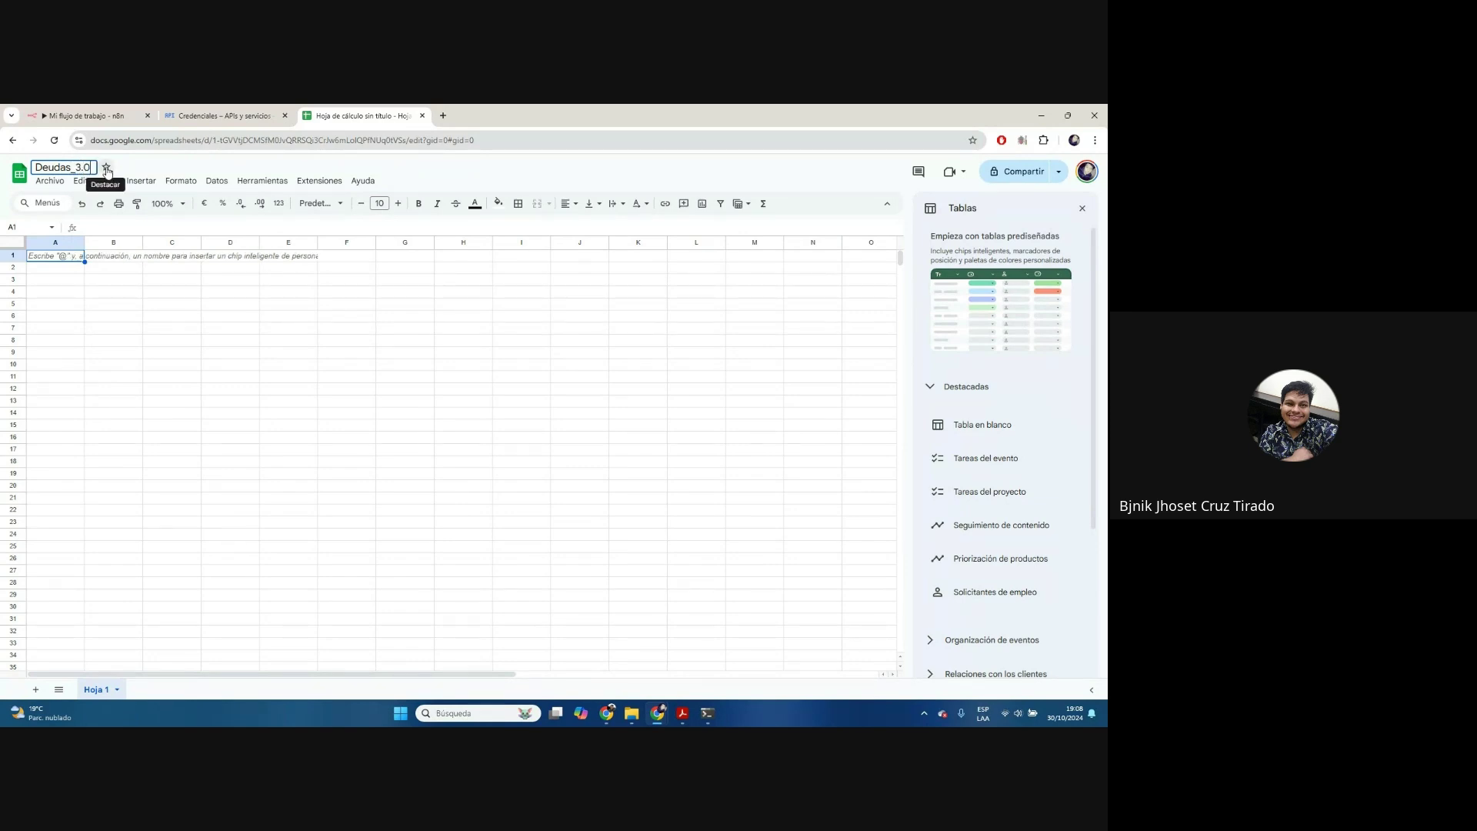
key(BackSpace)
key(BackSpace)
text(0102024)
key(Return)
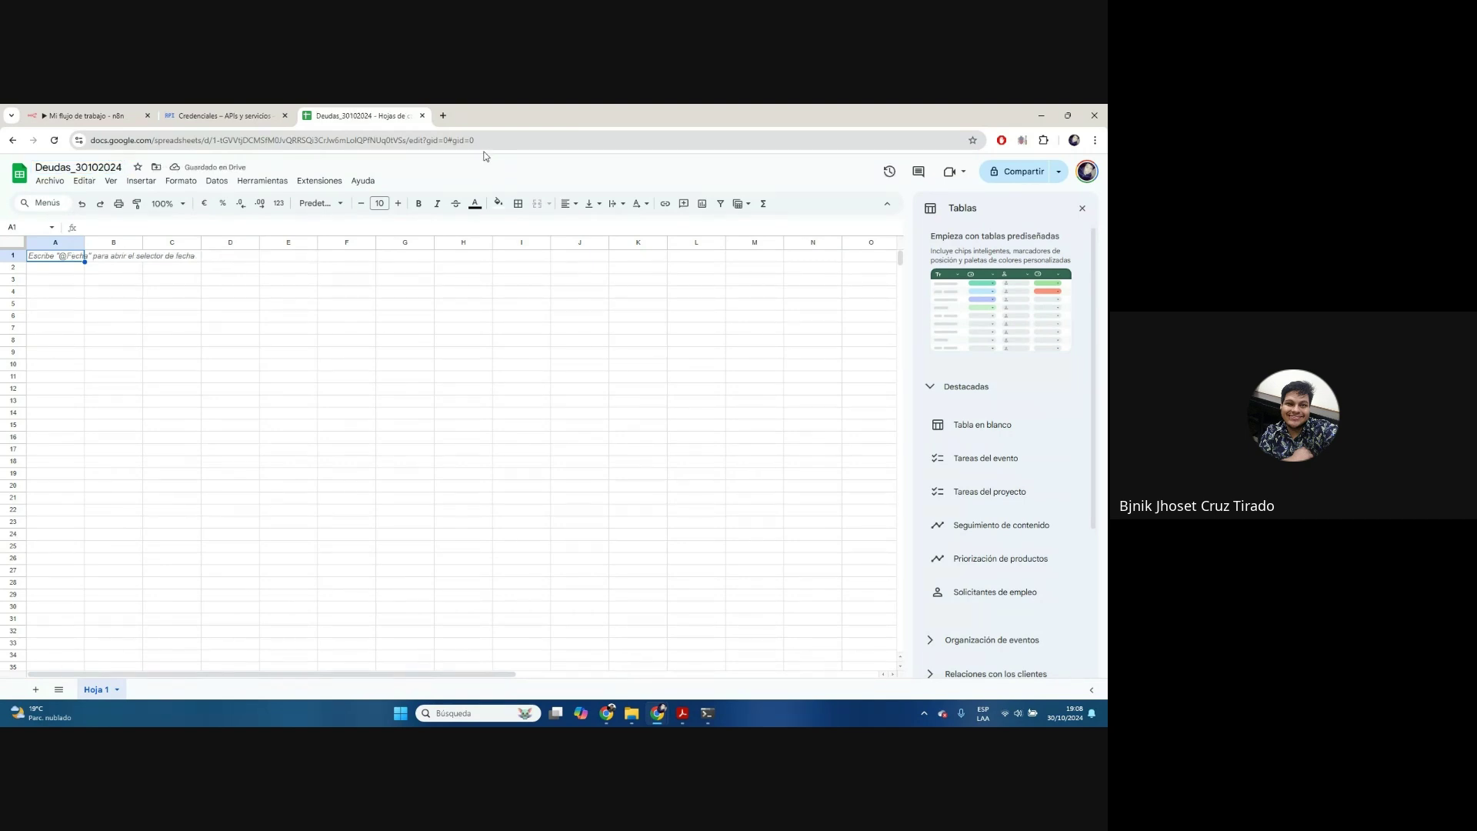
Zoom the page in and close the table templates and companion apps side panels
key(ctrl+plus)
key(ctrl+plus)
key(ctrl+plus)
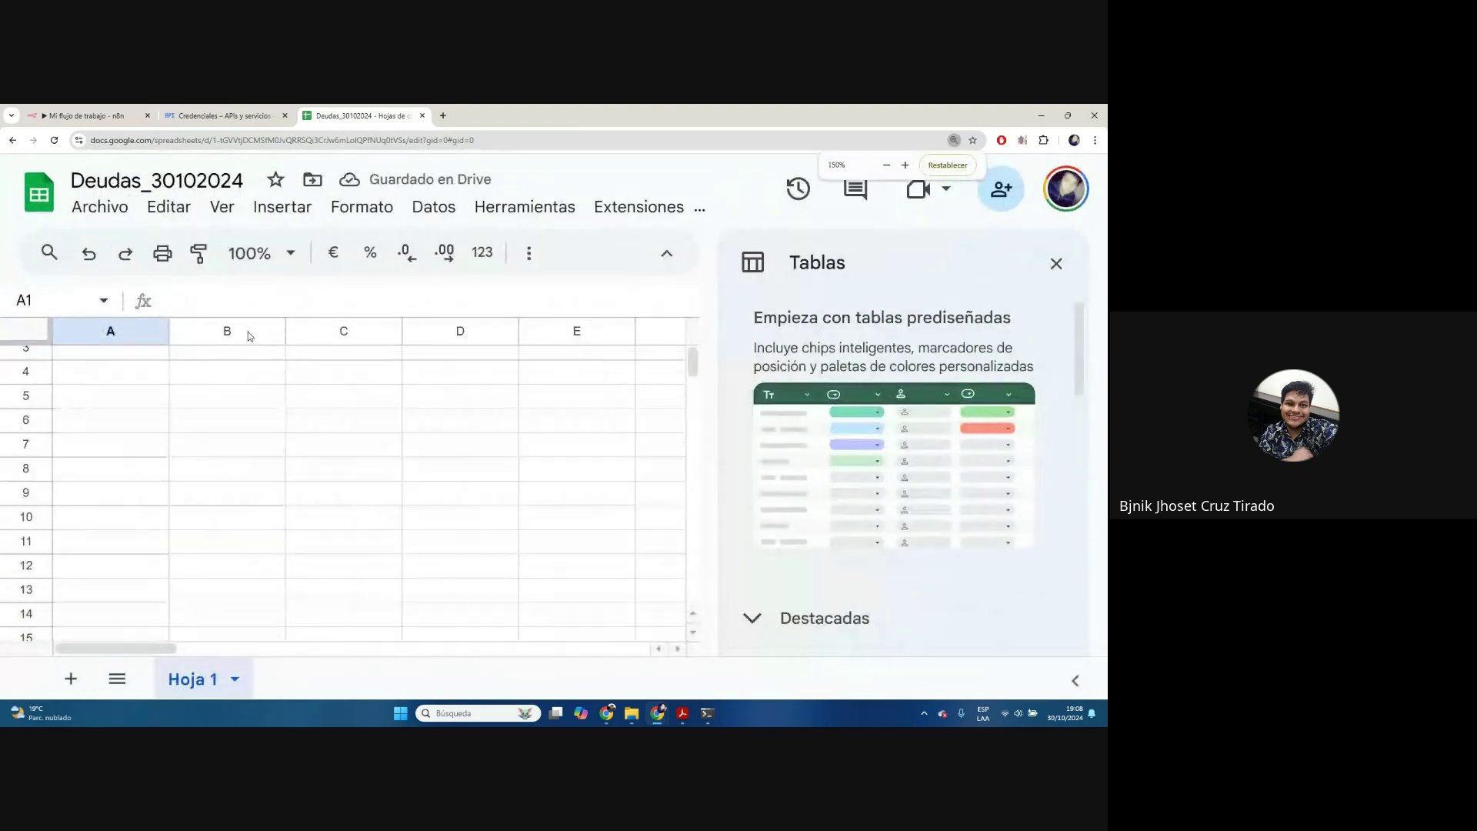
click(1070, 236)
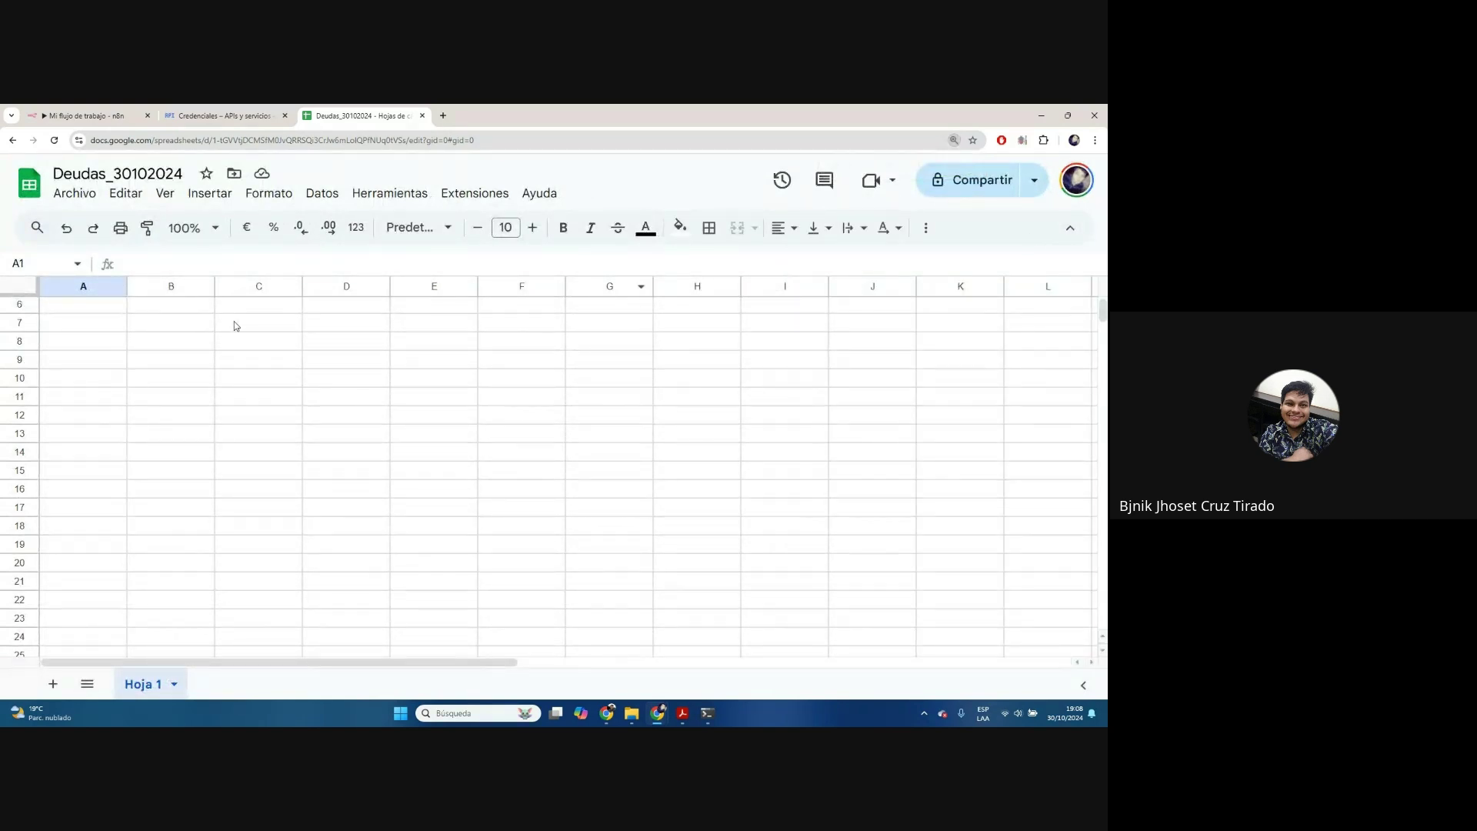
scroll(182, 343, up, 2)
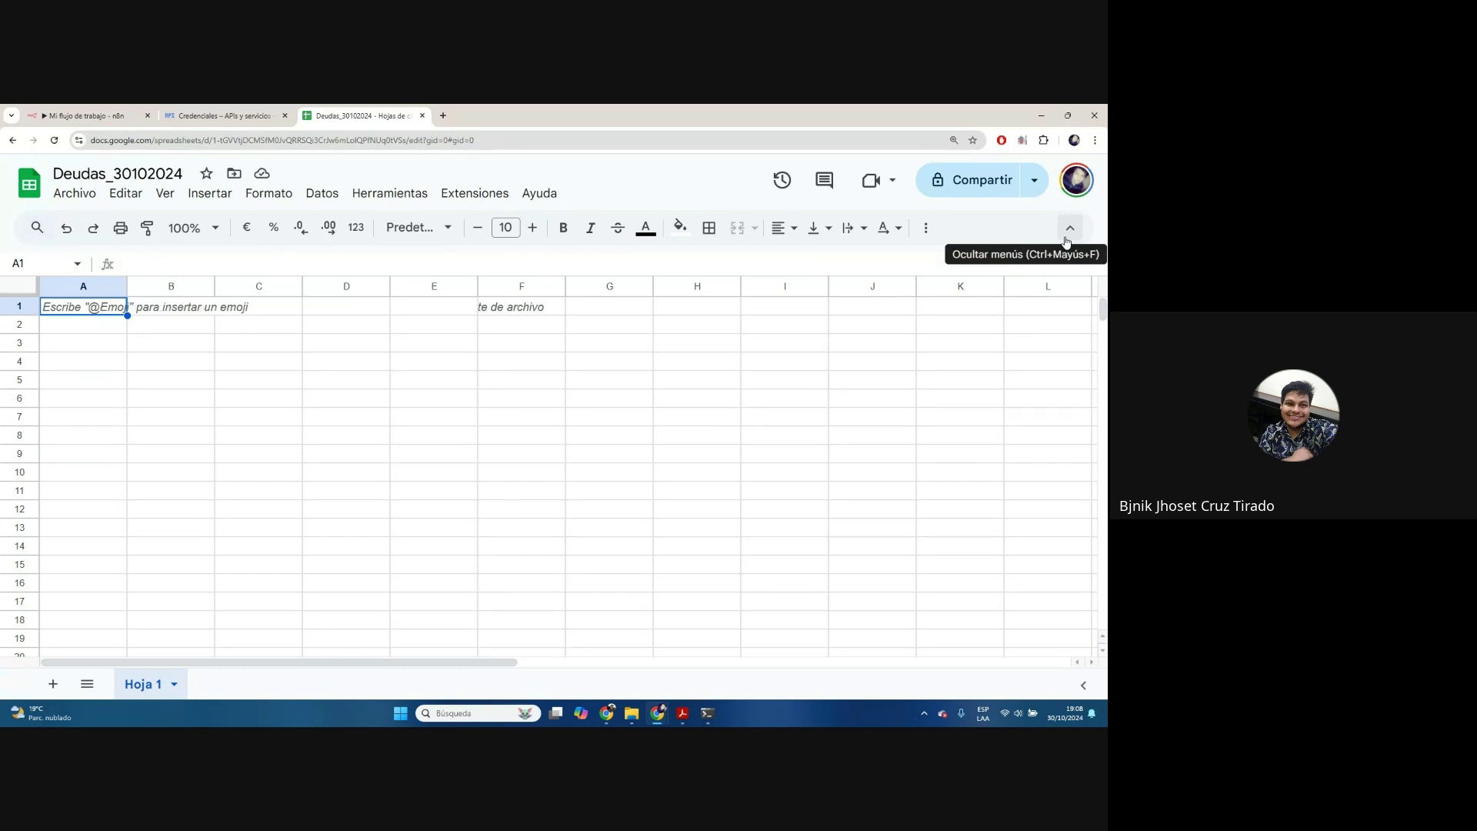
click(1085, 686)
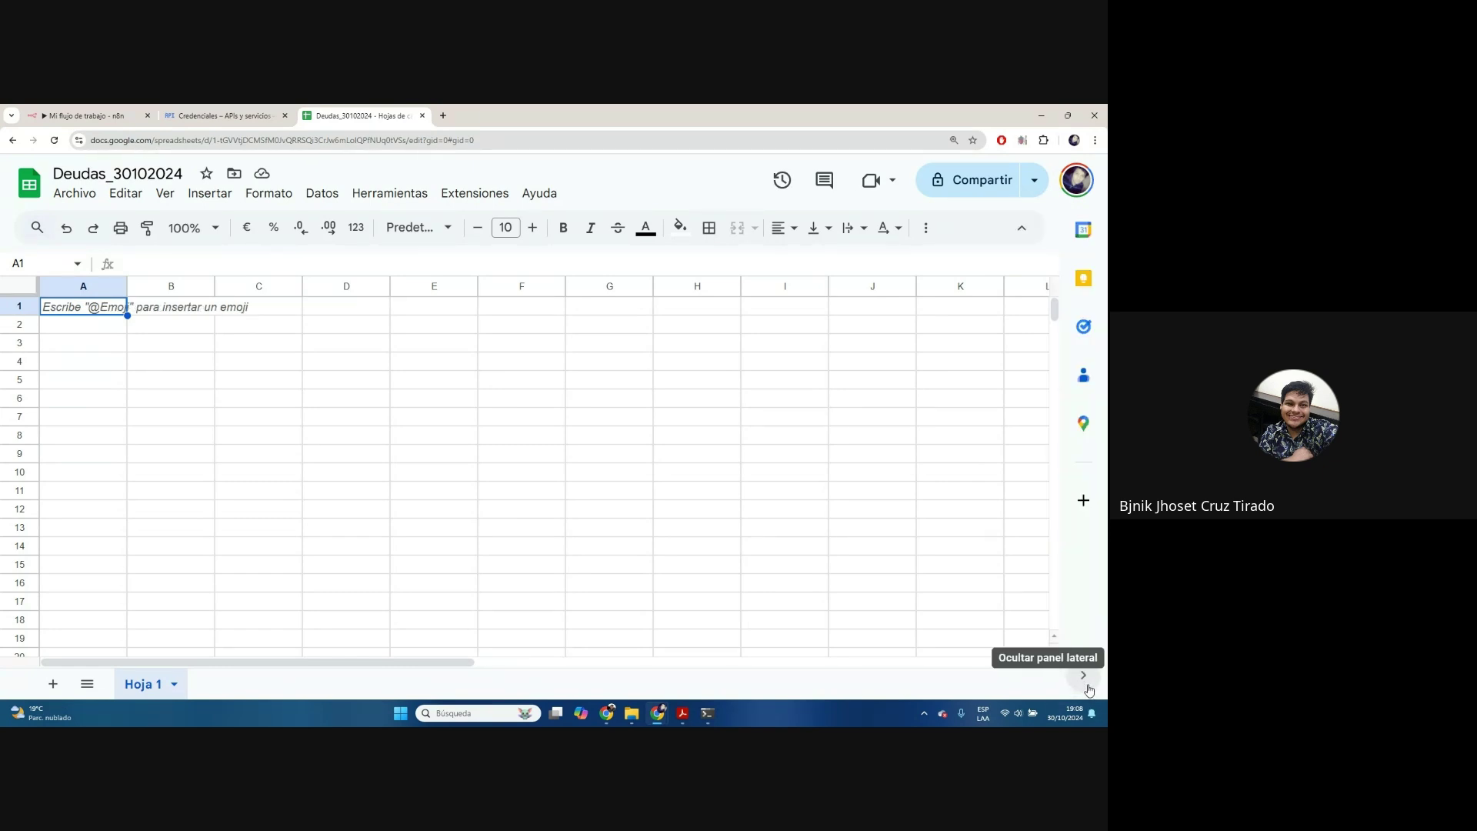
click(1087, 686)
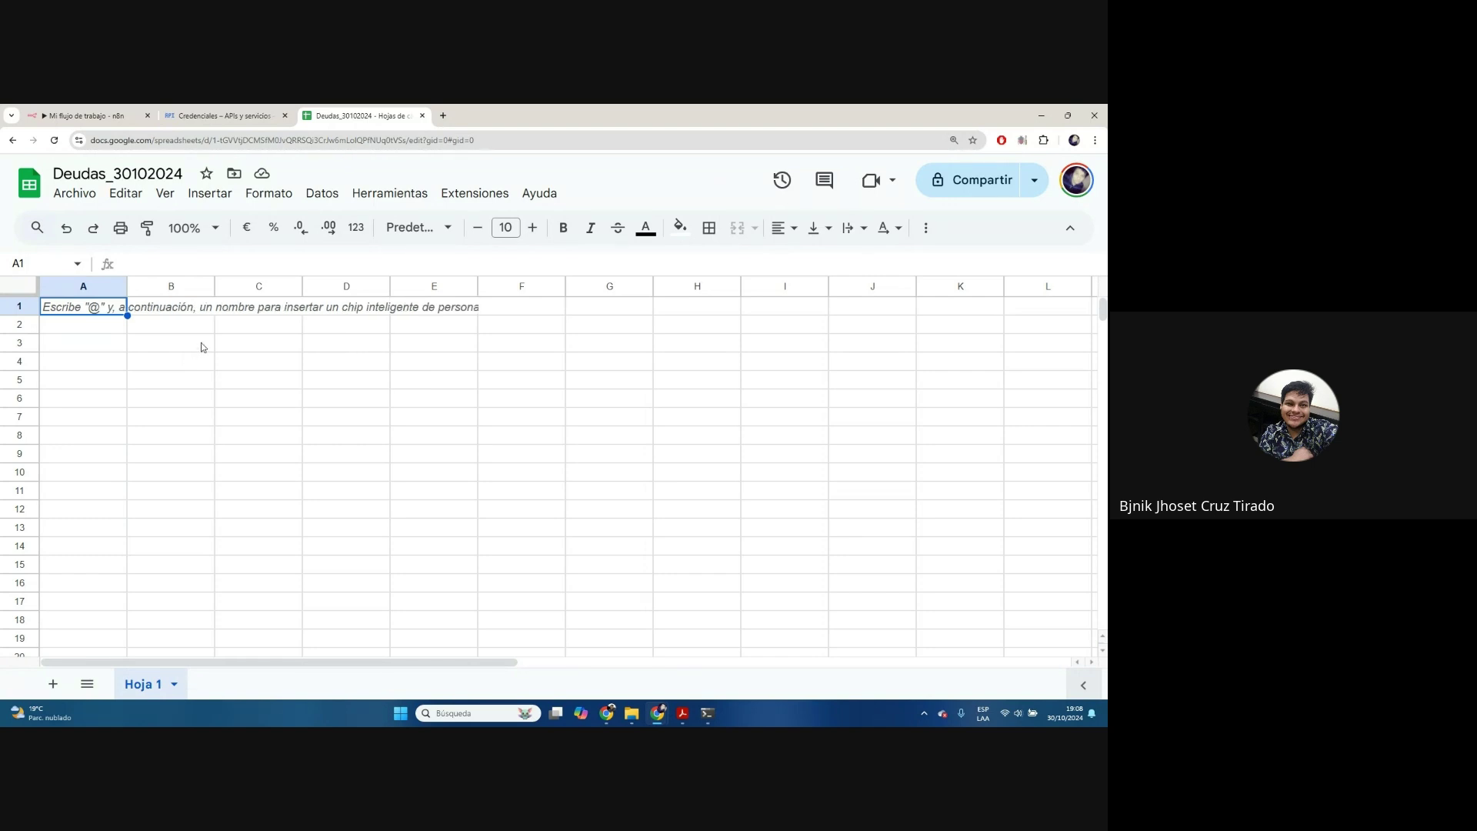
Select cell A1 and open the table templates via Insertar > Tablas
click(208, 195)
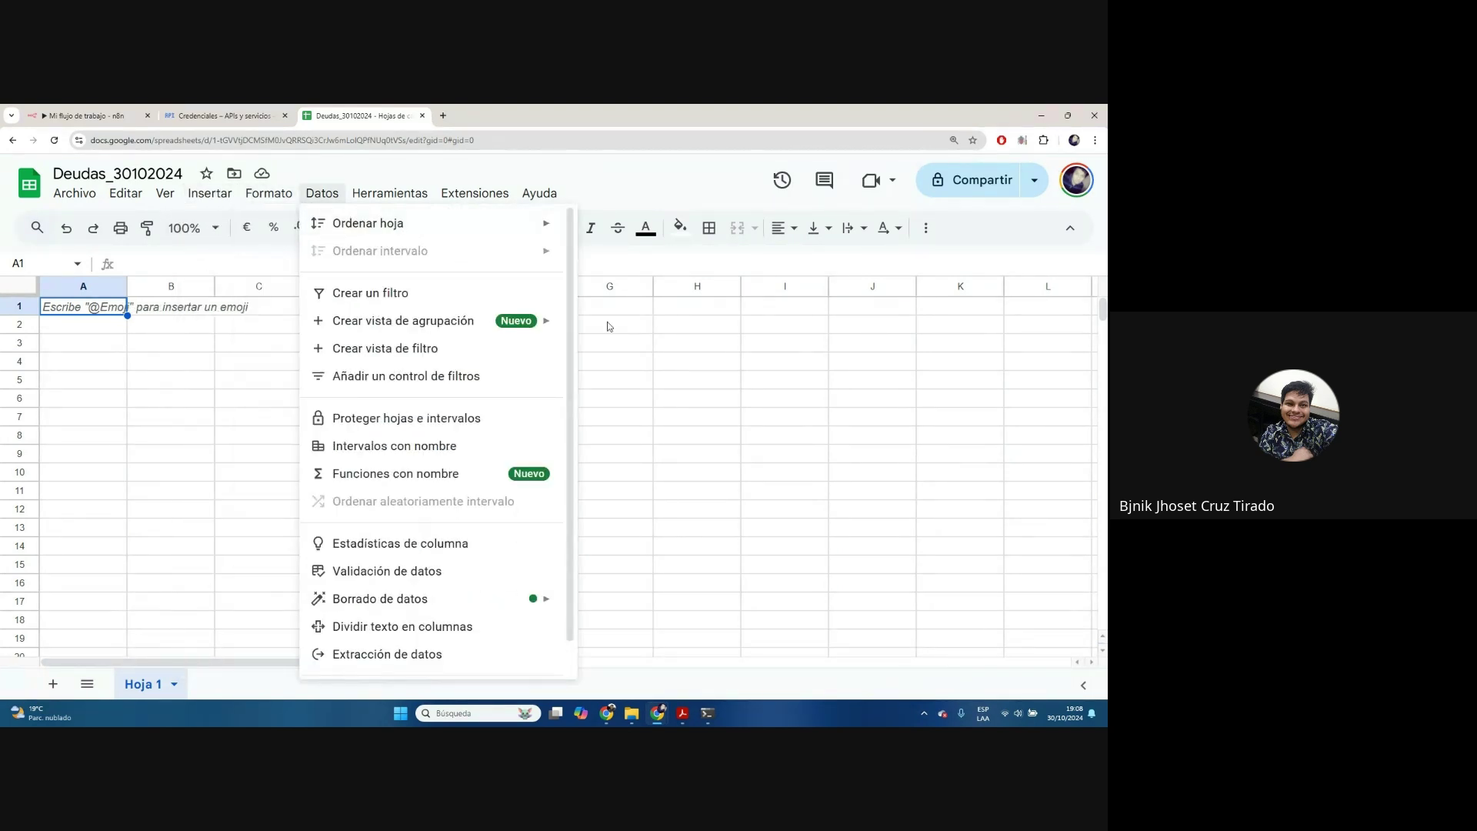
click(773, 402)
click(105, 305)
double_click(105, 305)
click(272, 342)
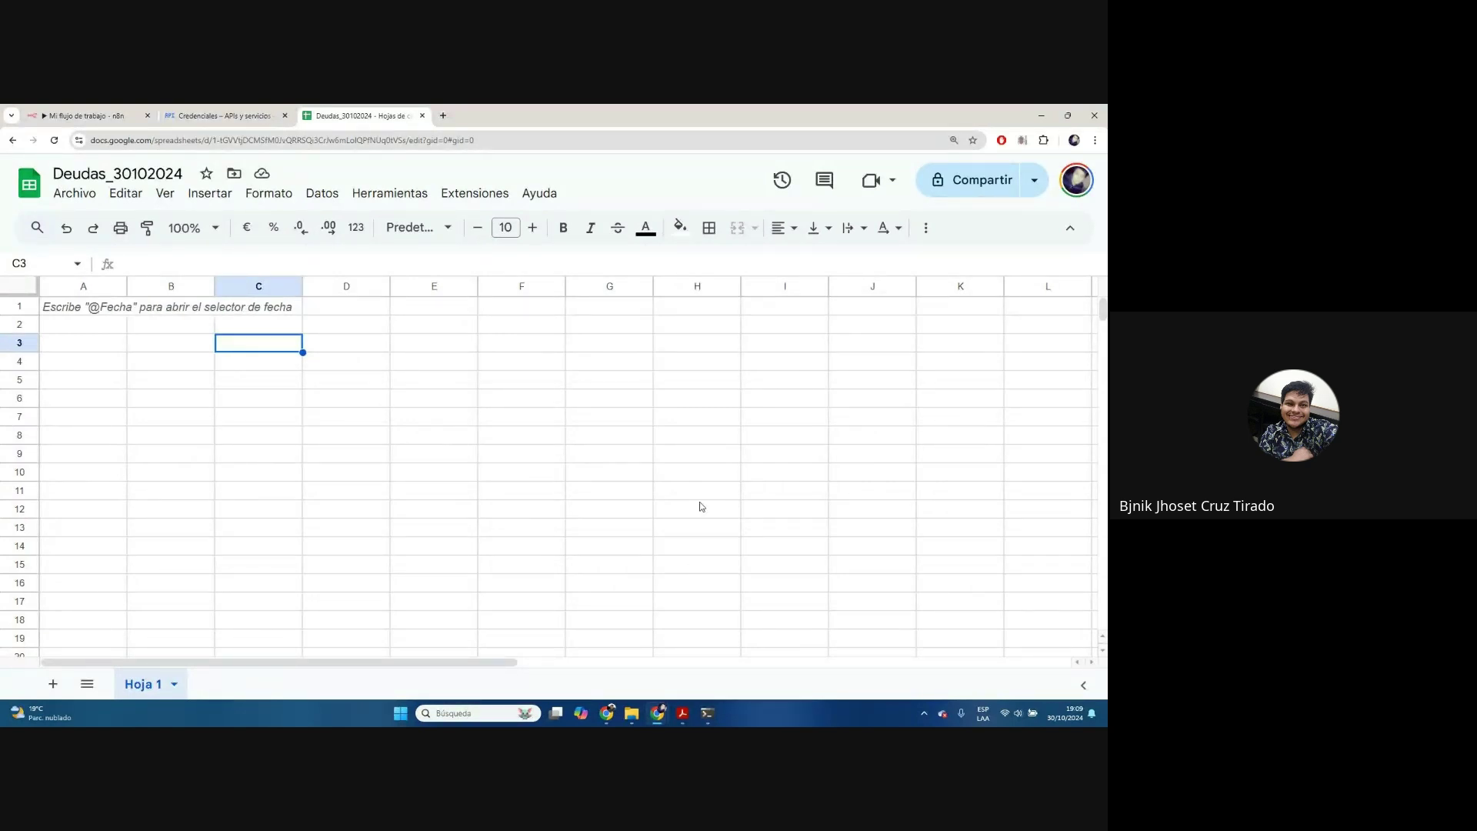
click(101, 324)
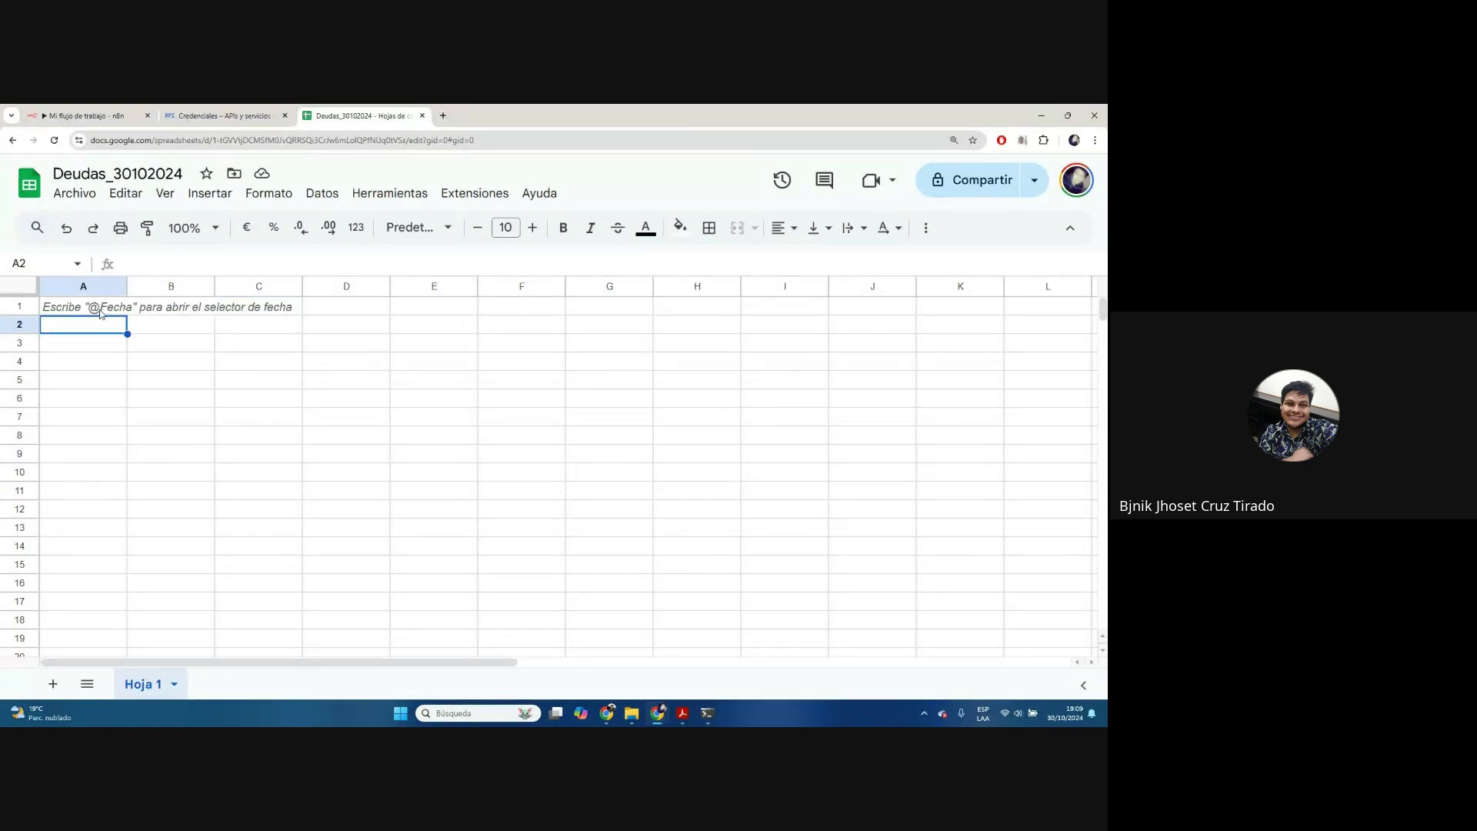
click(149, 330)
click(107, 310)
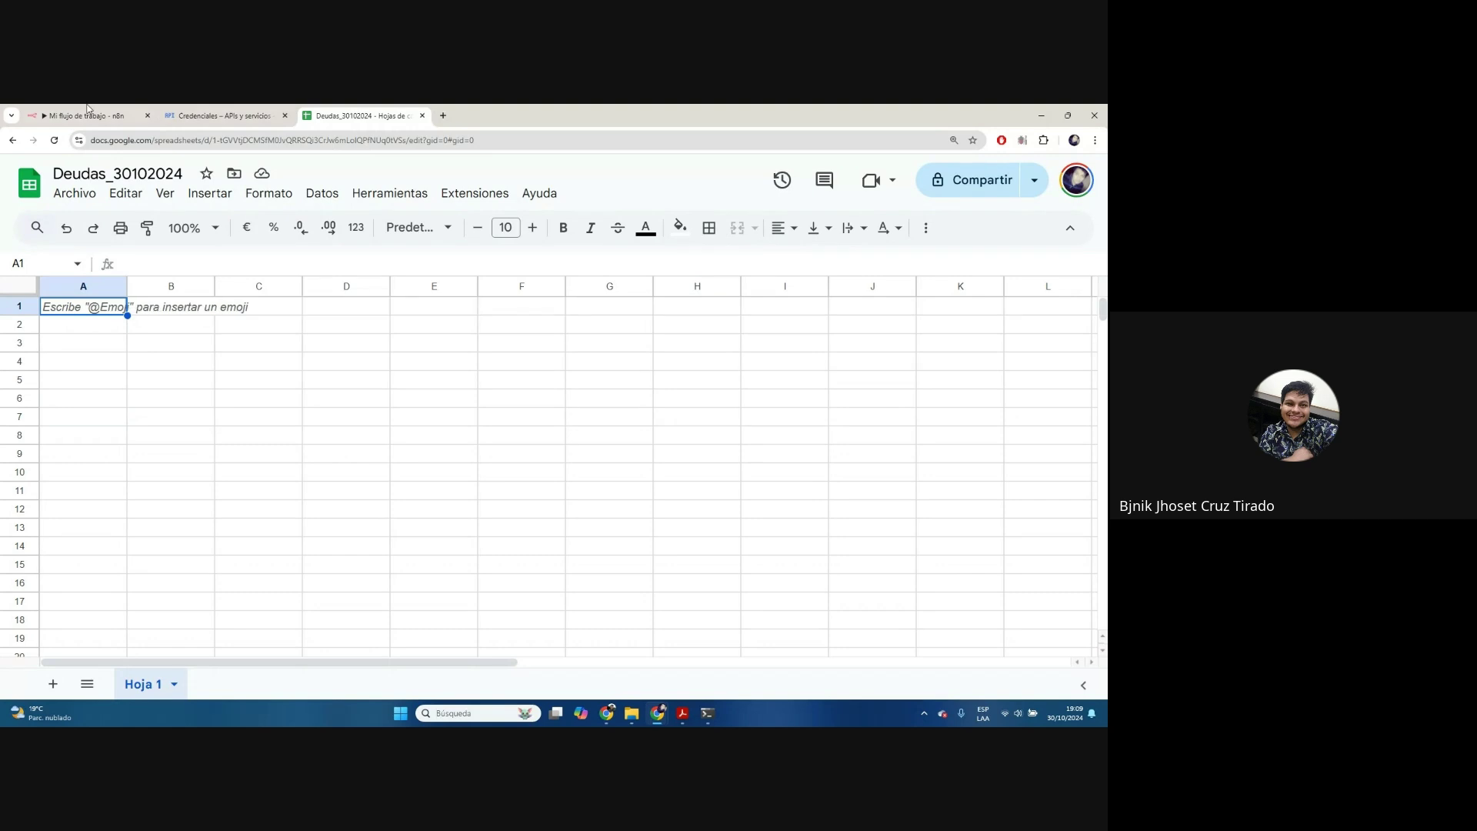
click(206, 195)
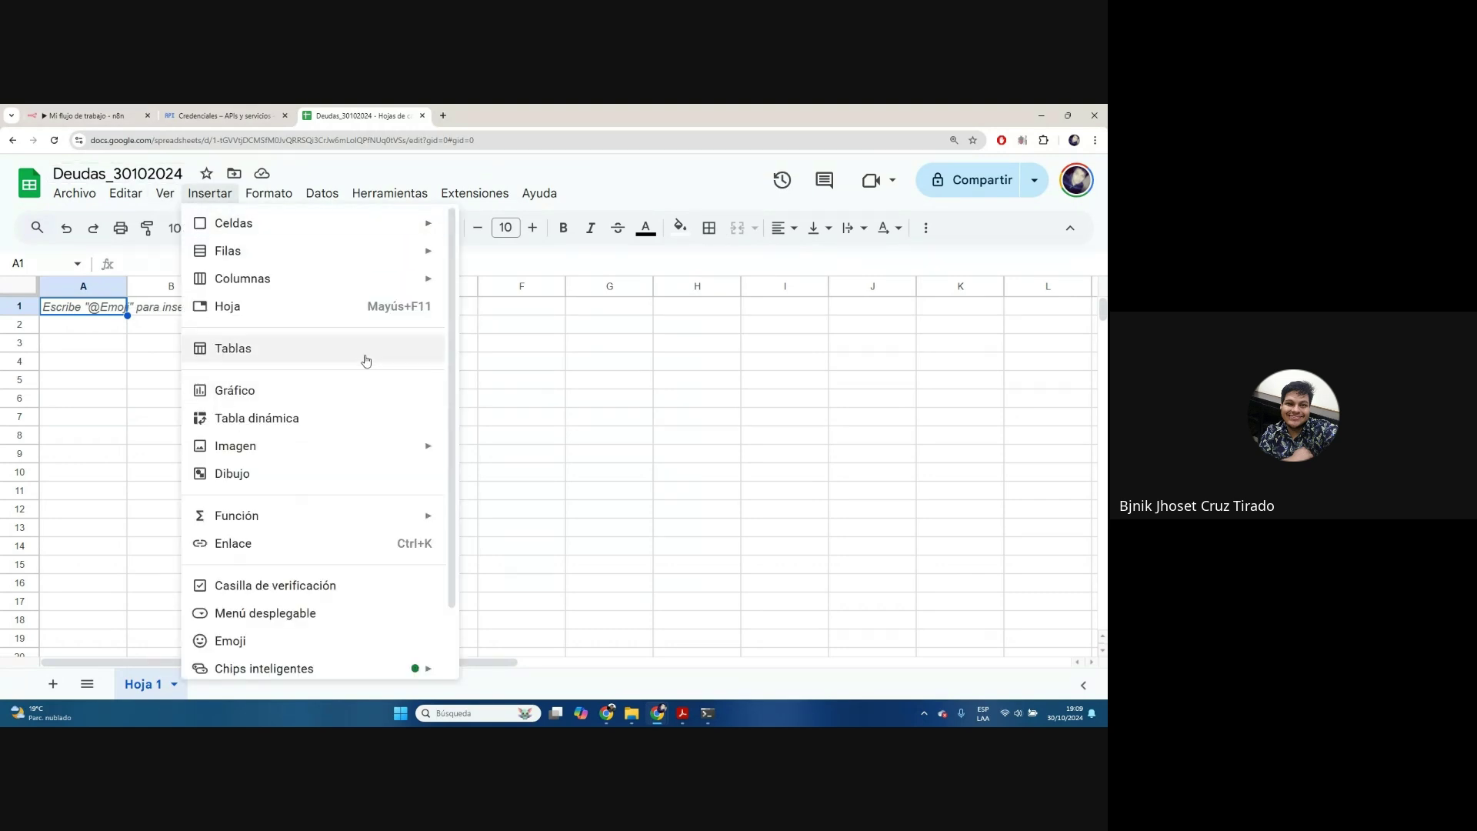
click(264, 349)
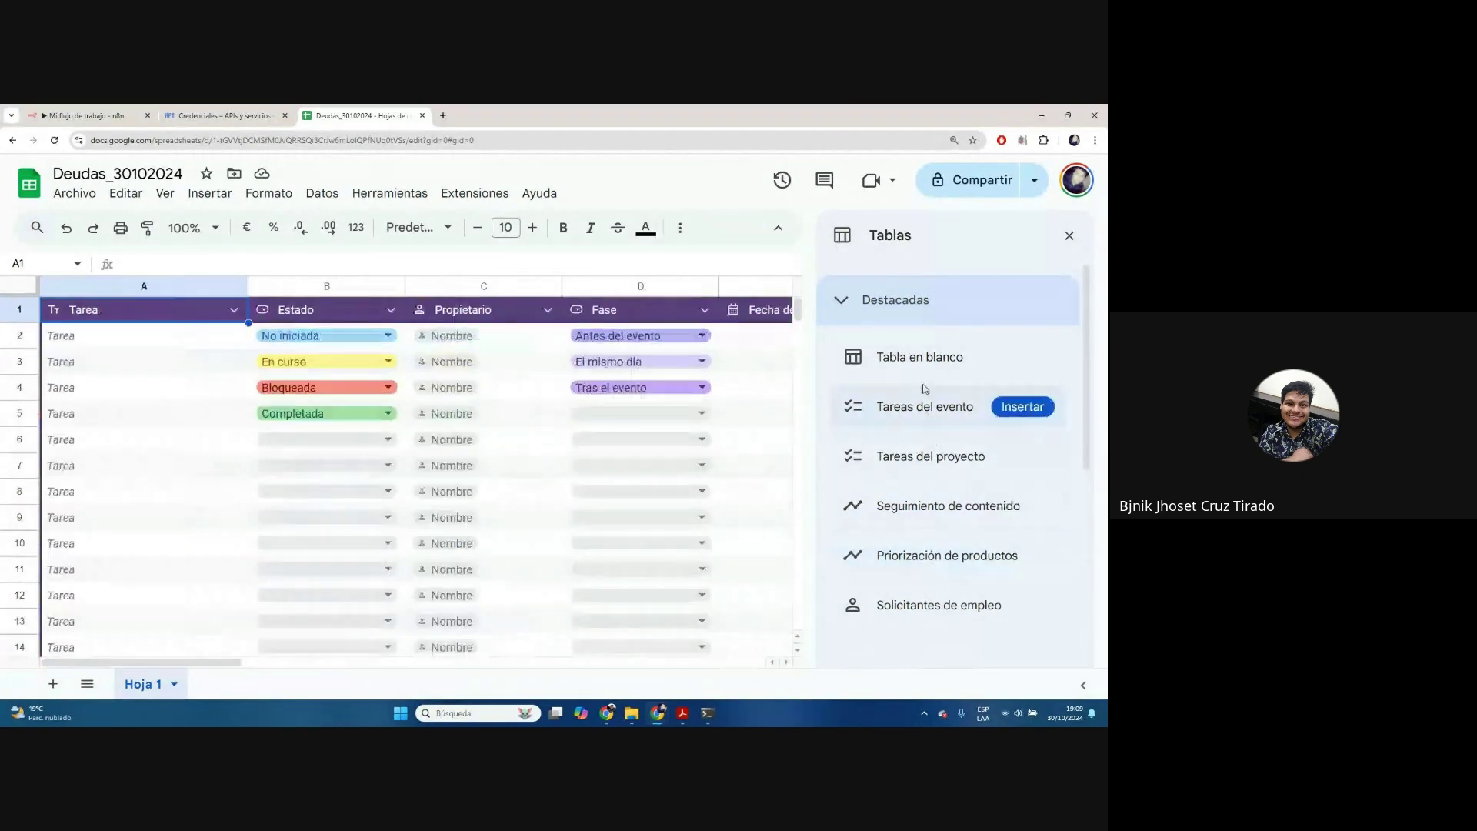
Insert a blank table into the sheet and dismiss the tips and templates panel
click(919, 356)
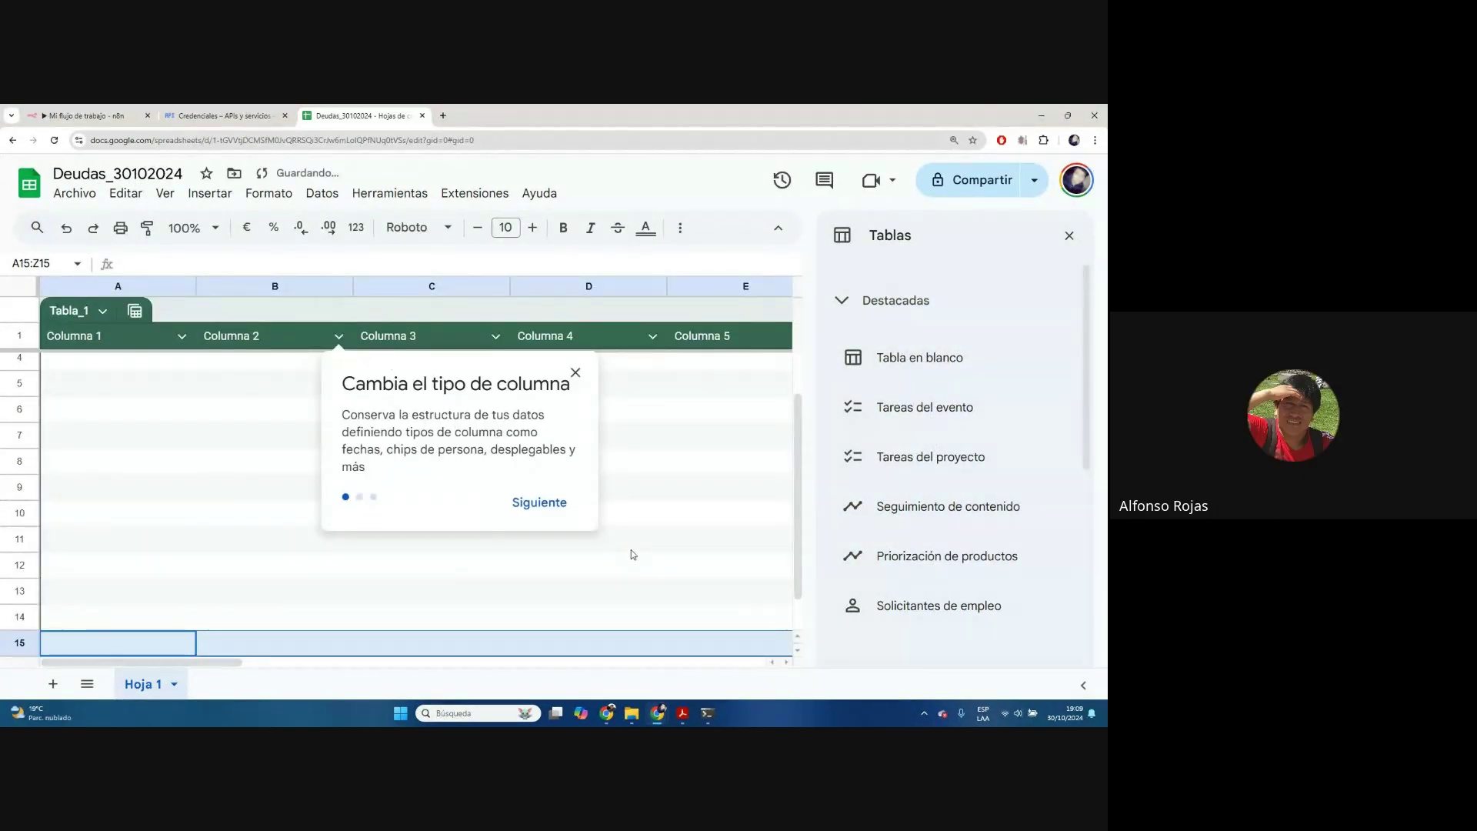
click(539, 502)
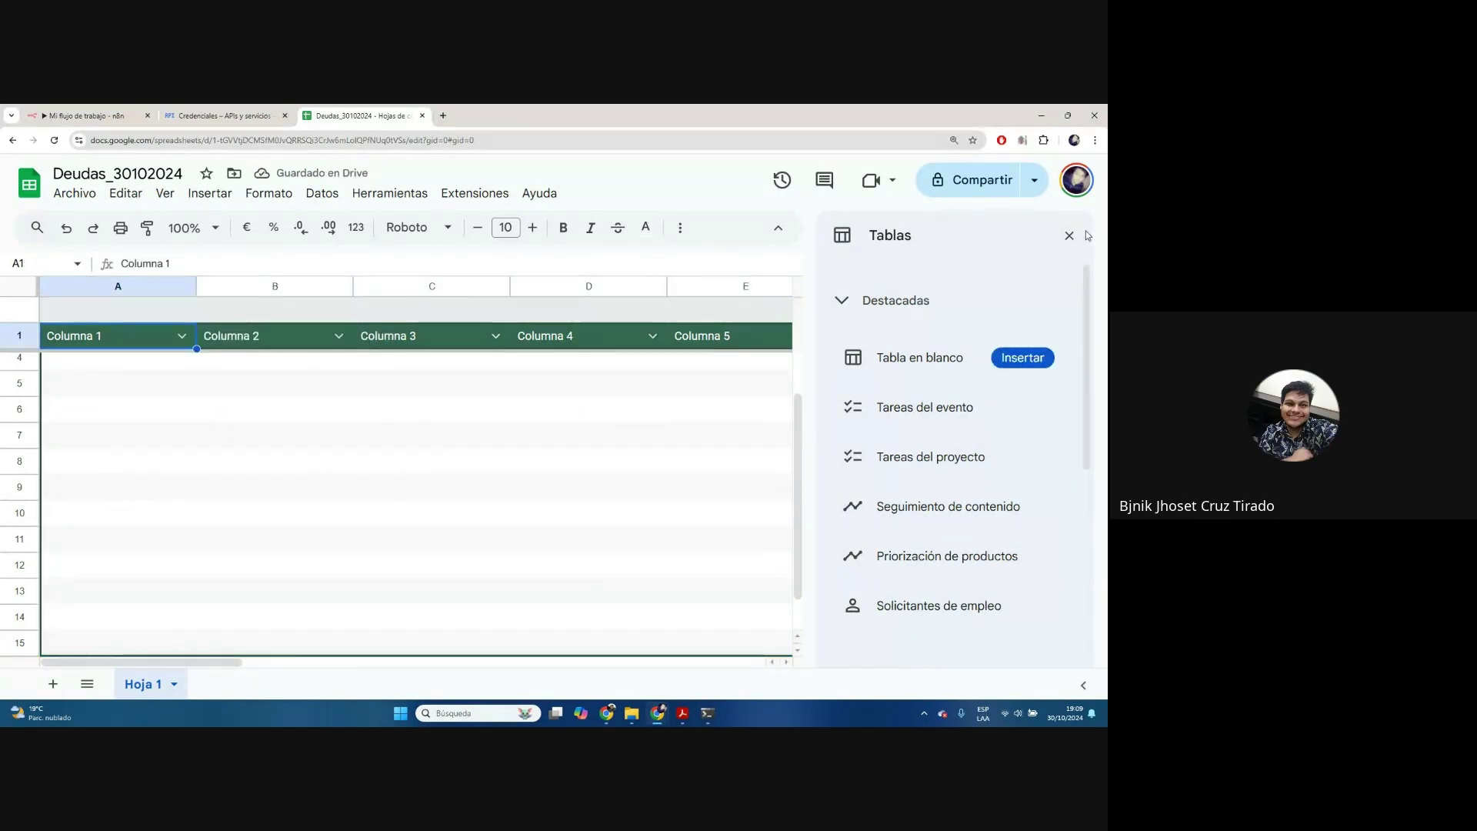
click(1069, 235)
click(346, 383)
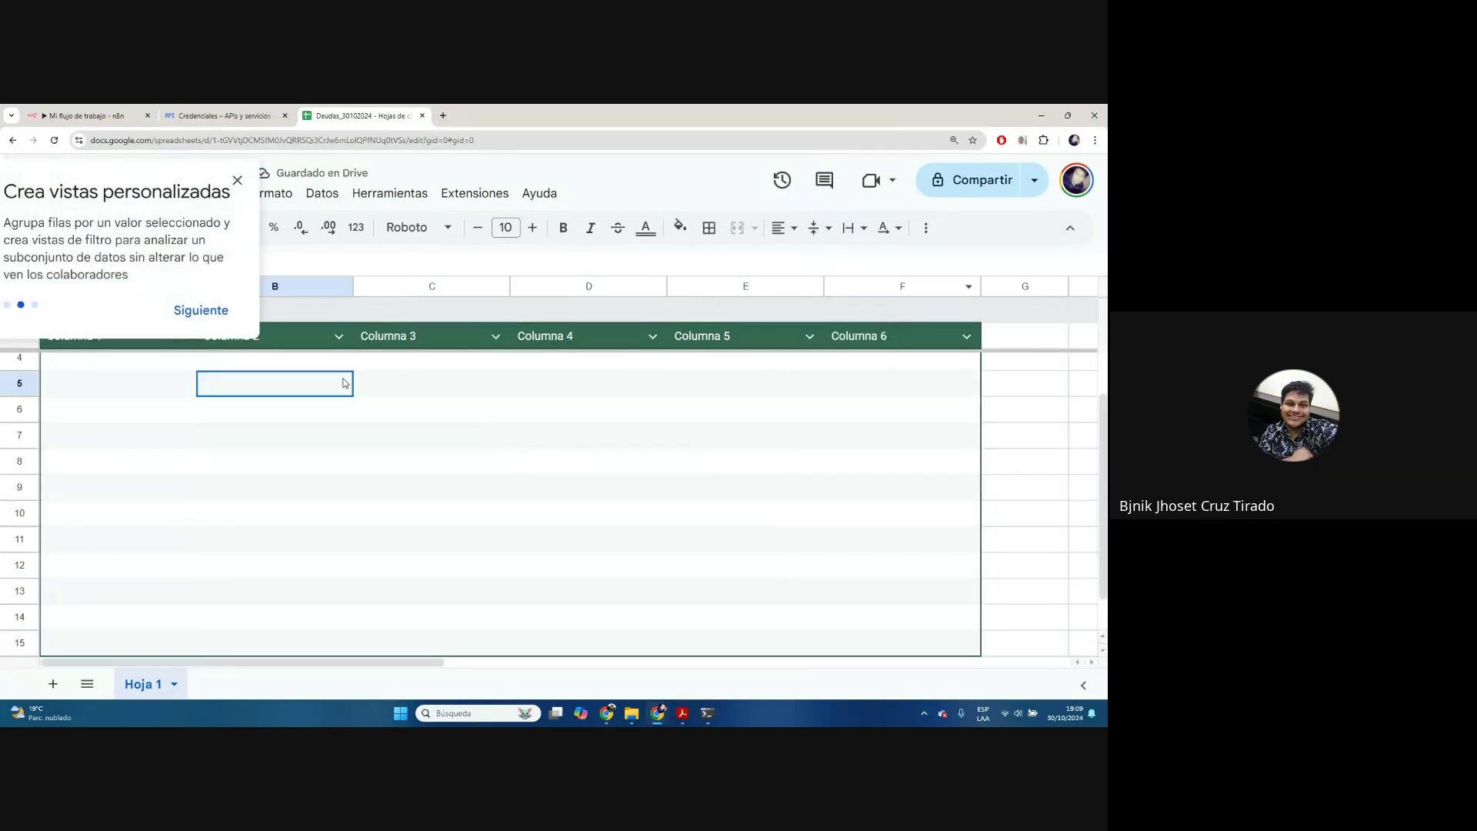
click(238, 180)
Rename the table to Deudas_Computo
click(94, 312)
drag(93, 312, 33, 322)
text(Dedu)
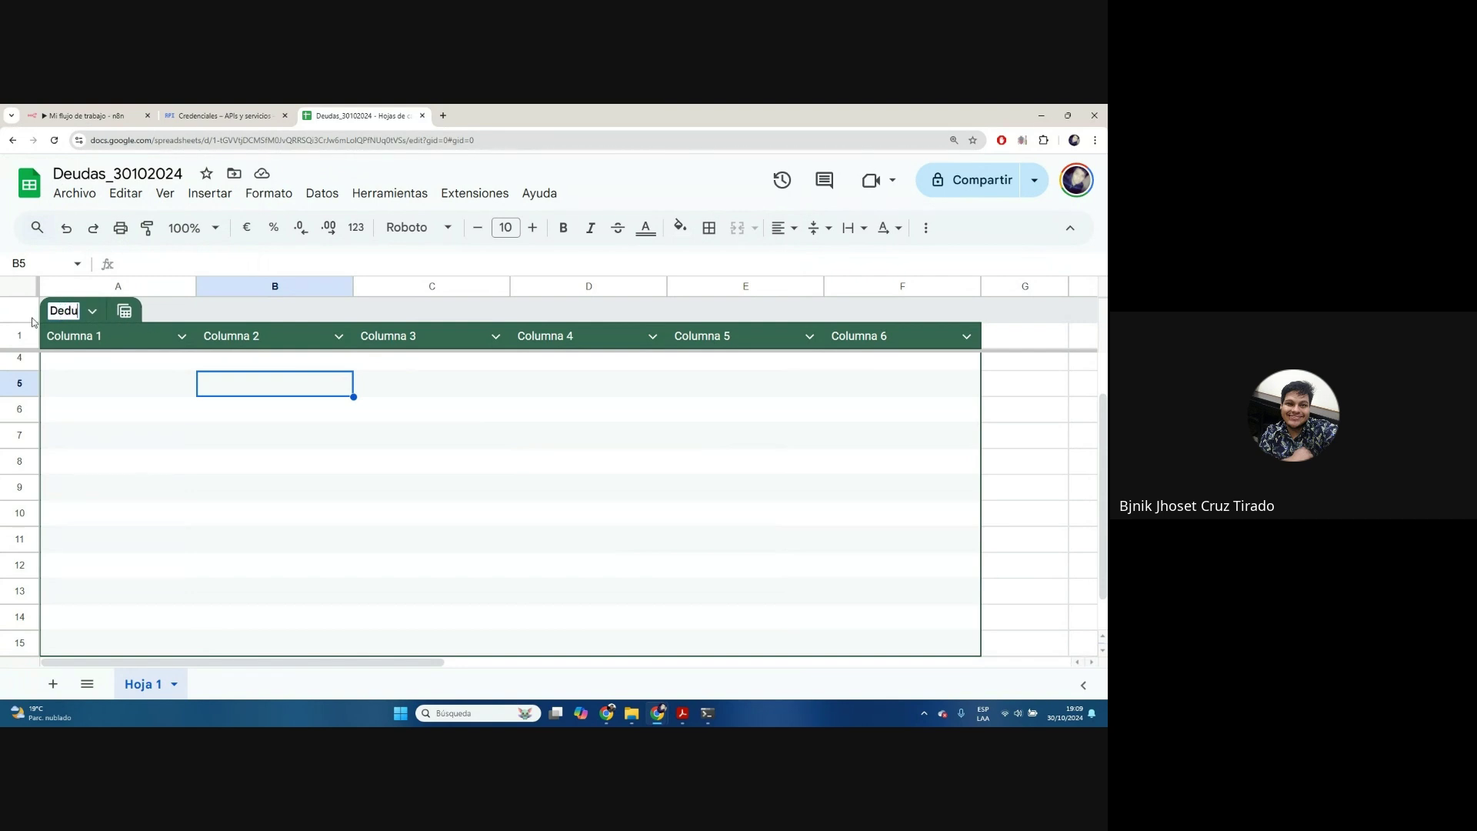
key(BackSpace)
key(BackSpace)
text(udas_)
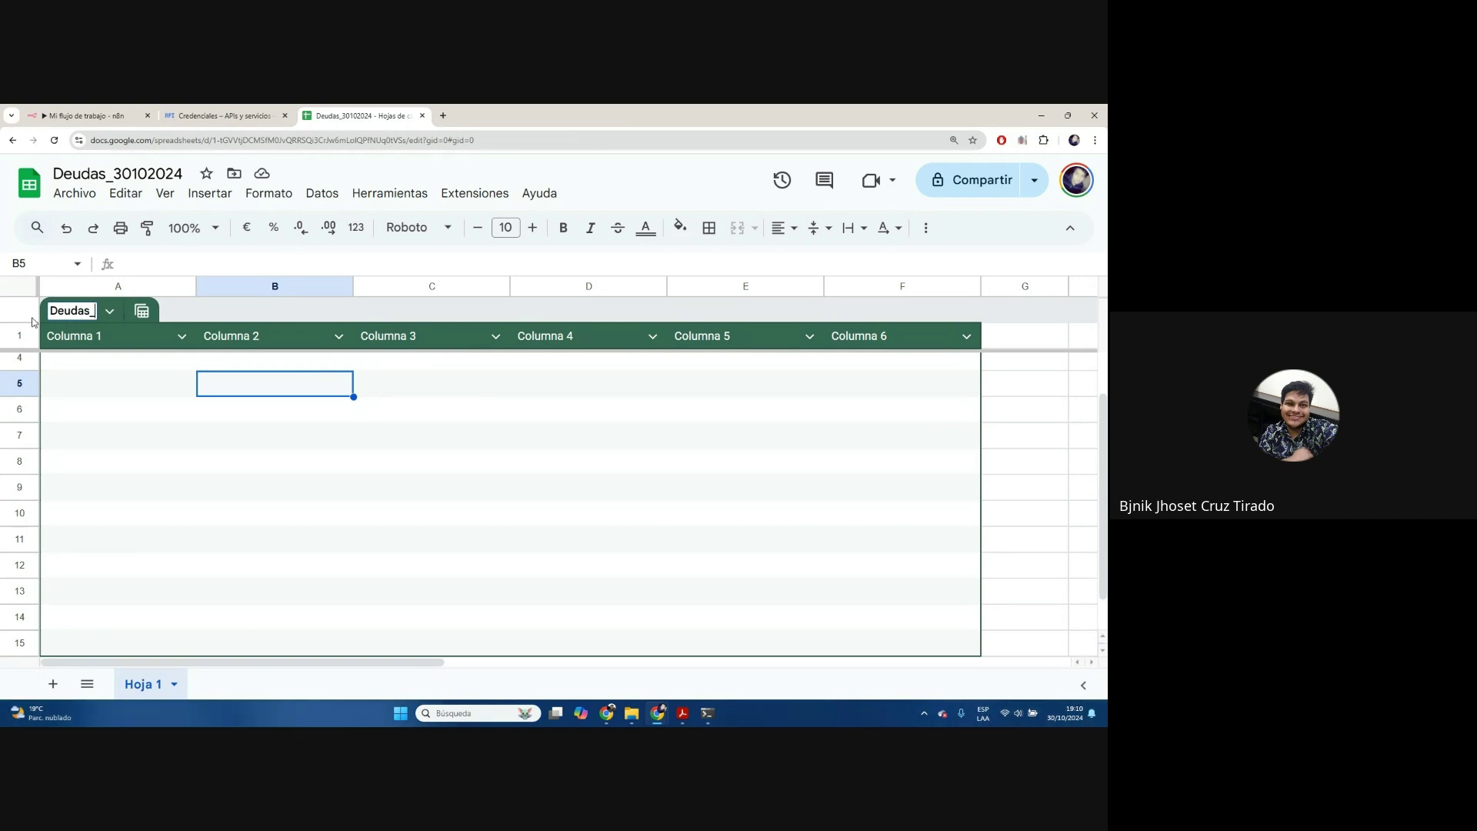
text(Computo)
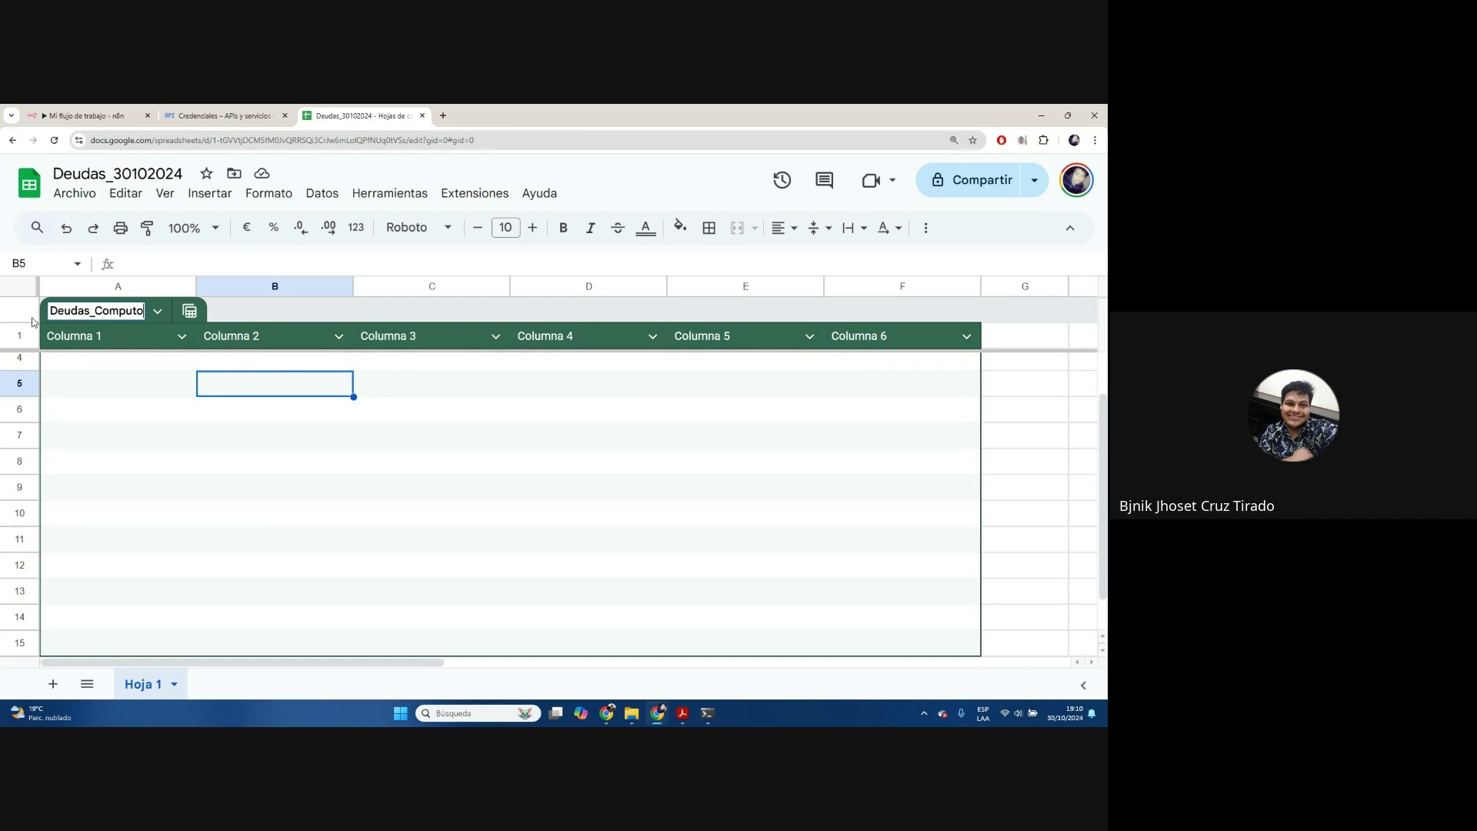
click(105, 330)
Name the first three table headers Correo, Nombres and Nombre Productos
double_click(105, 332)
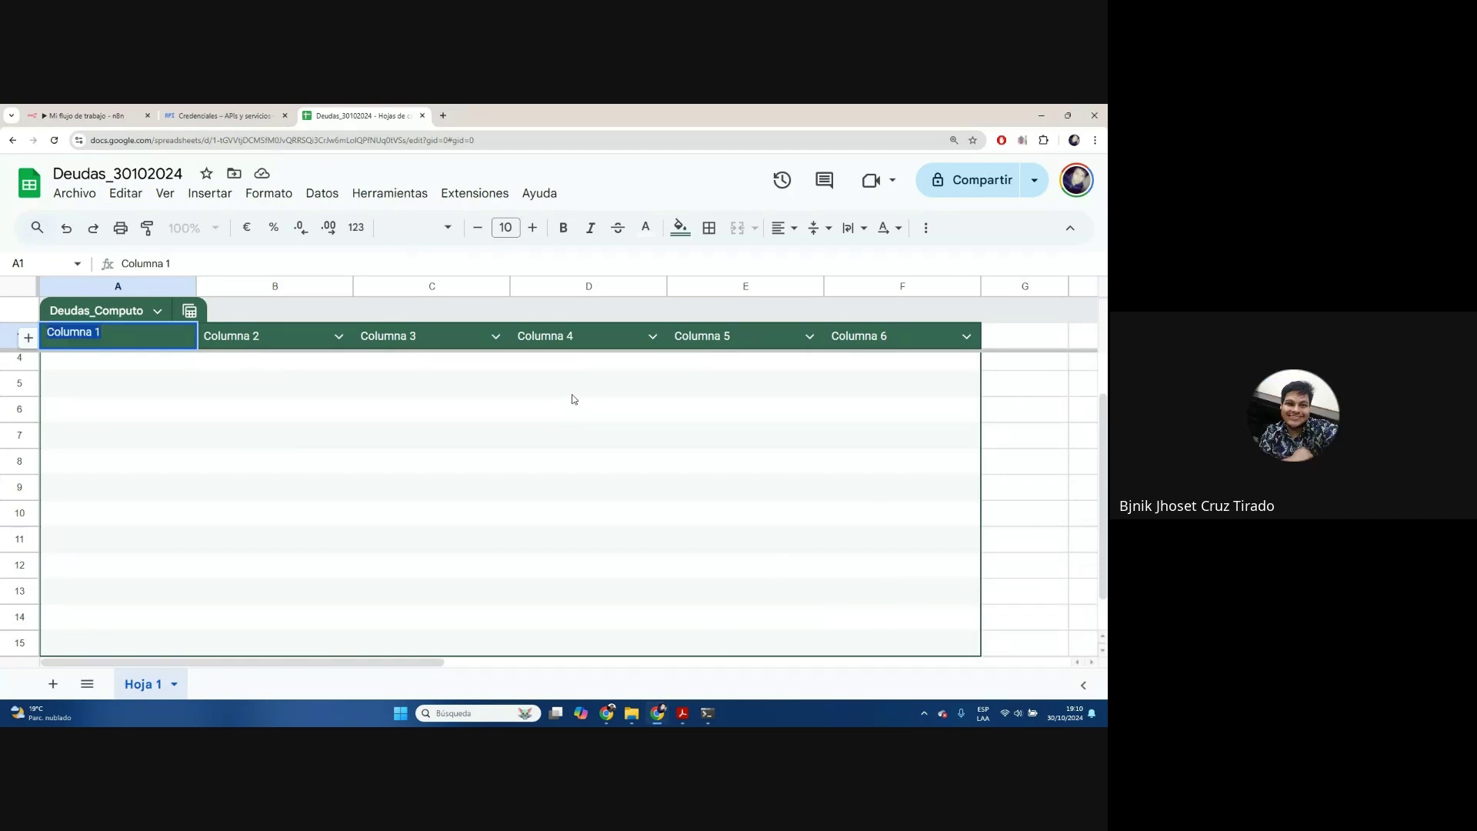
text(Correo)
key(Tab)
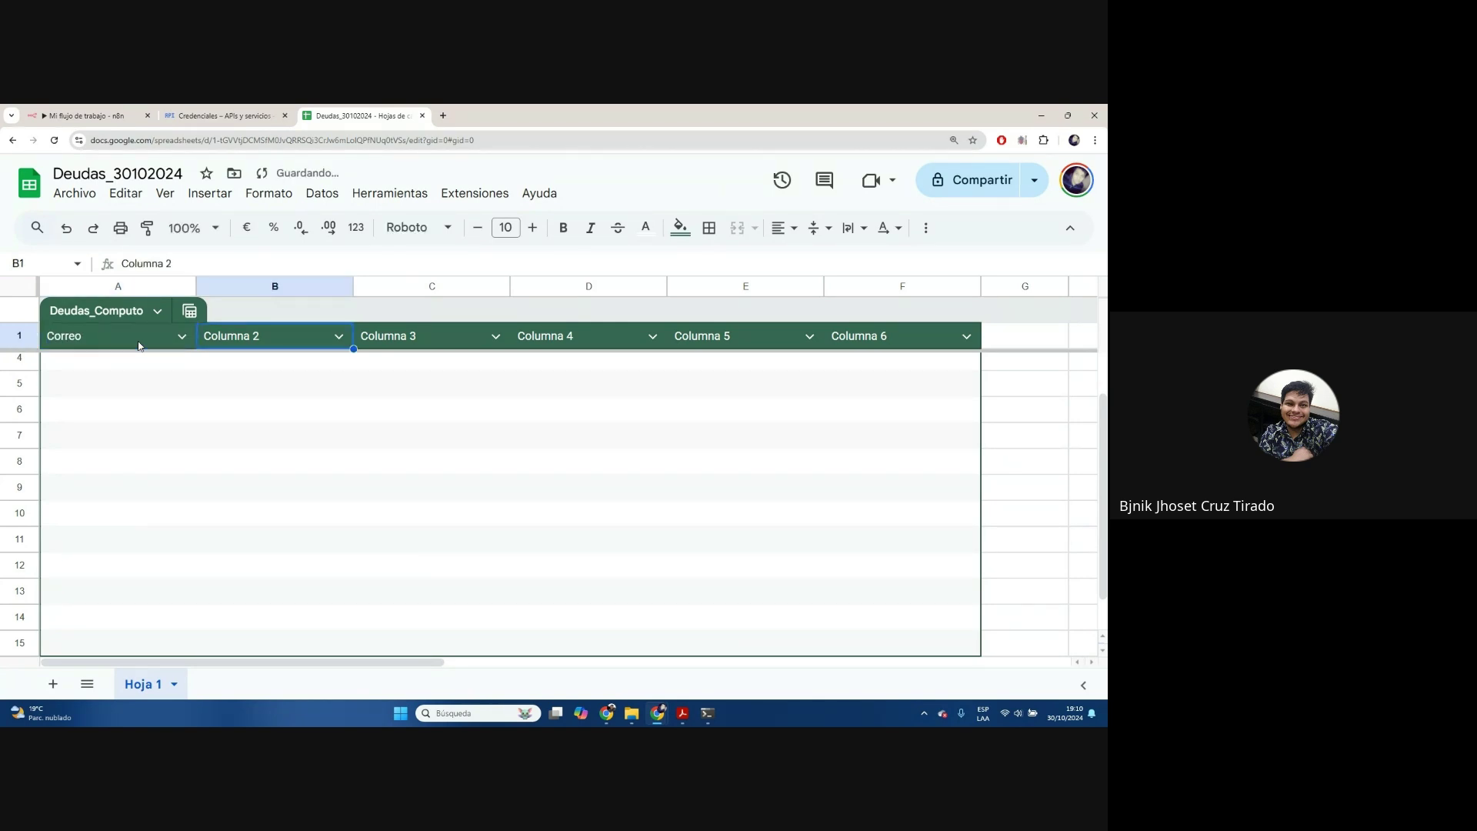
text(Nombres)
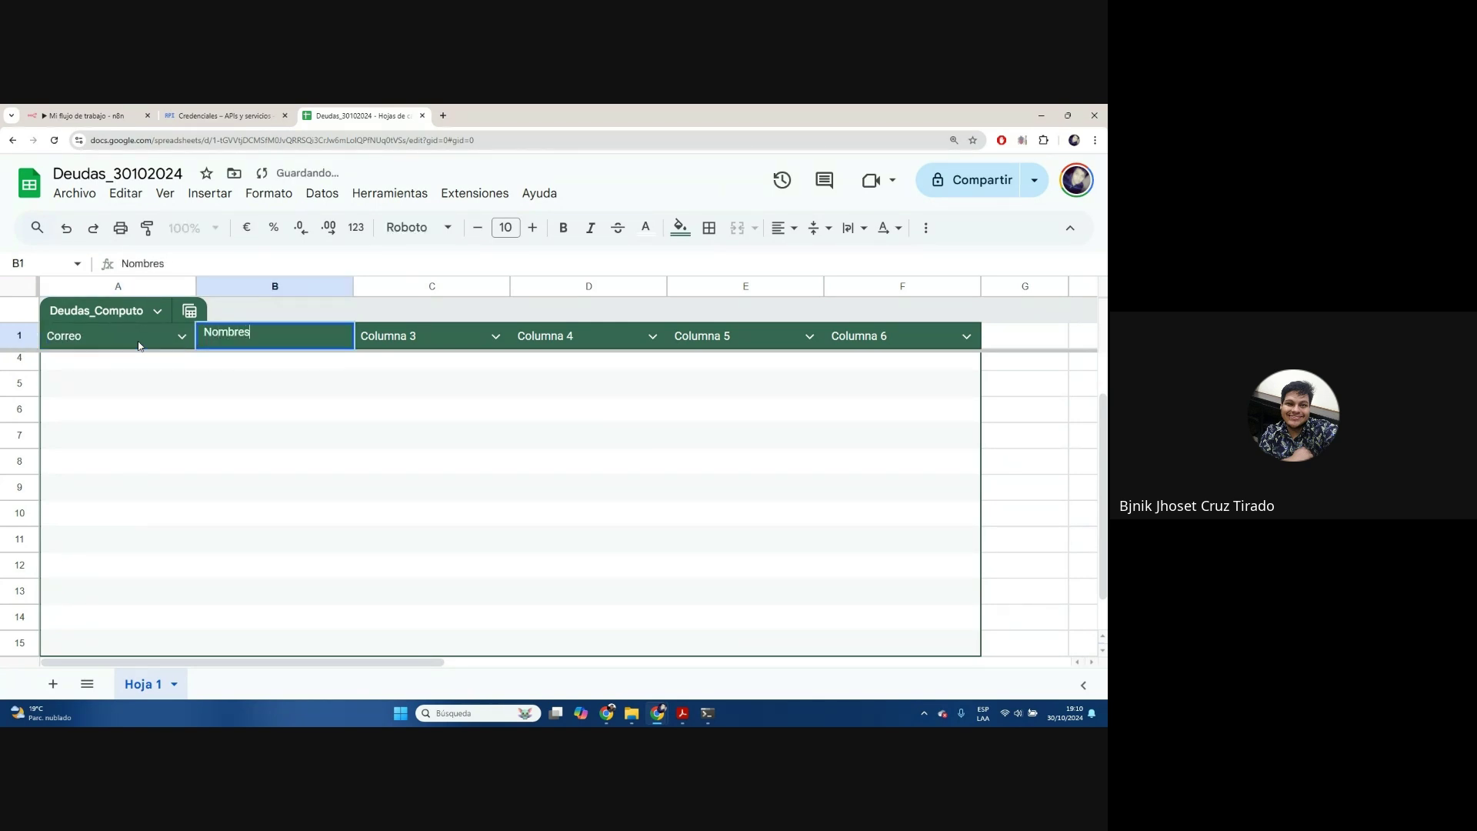
key(Tab)
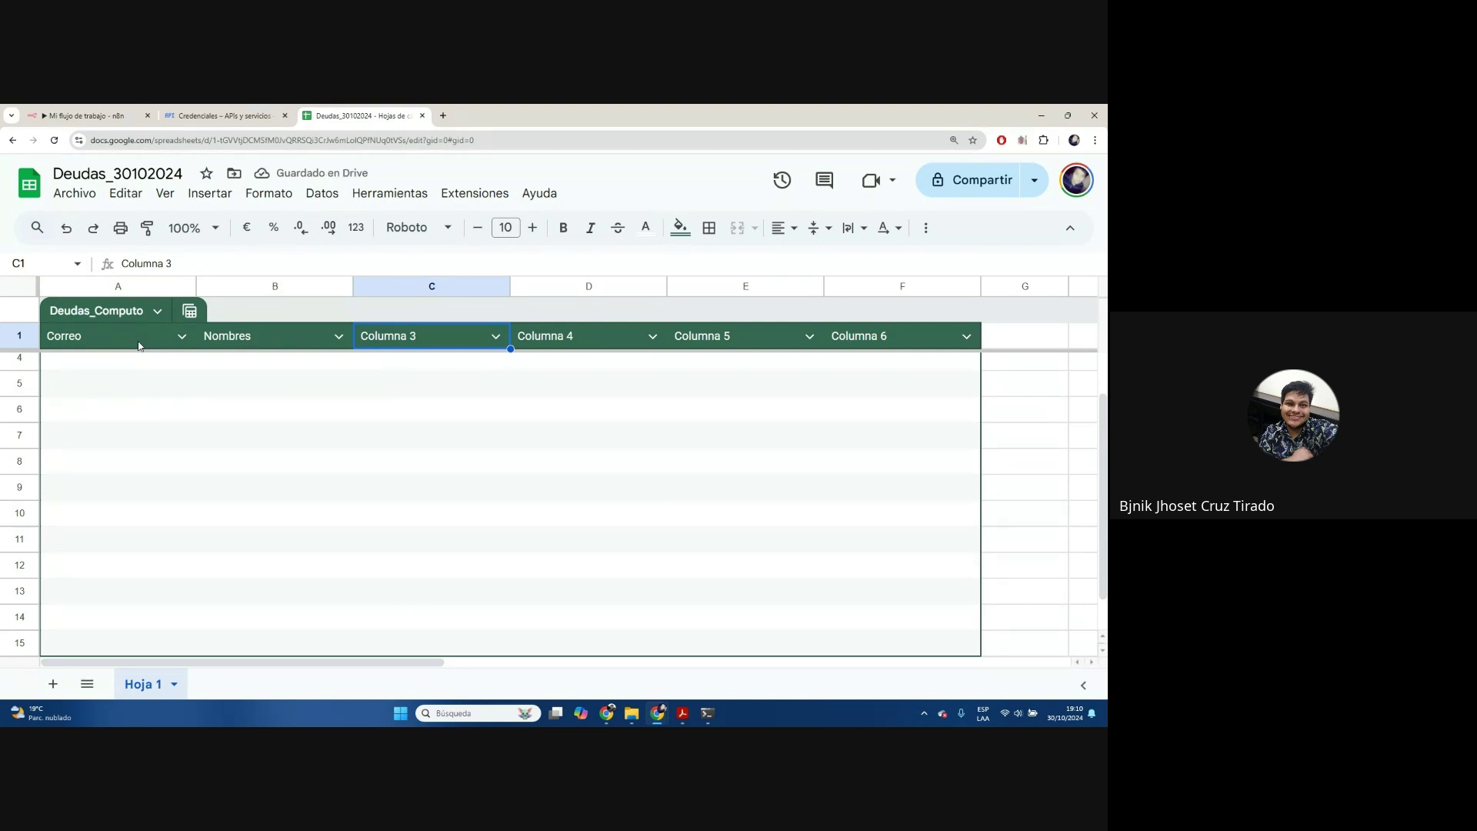
text(Nombre)
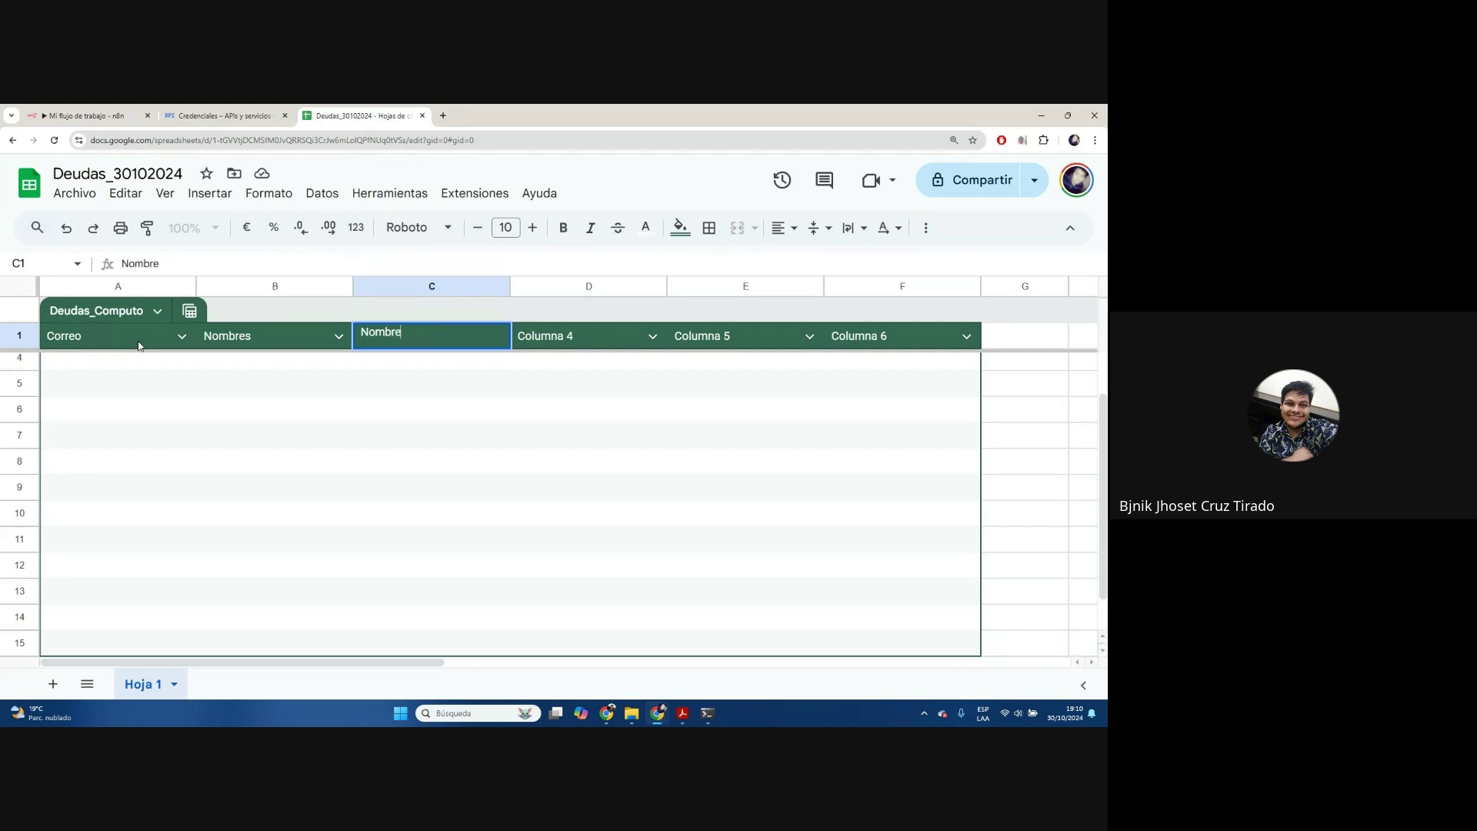
text( Productos)
key(Tab)
Name the remaining headers Fecha Vencimiento, Monto Deuda and Saldo Pendiente
text(Fecha)
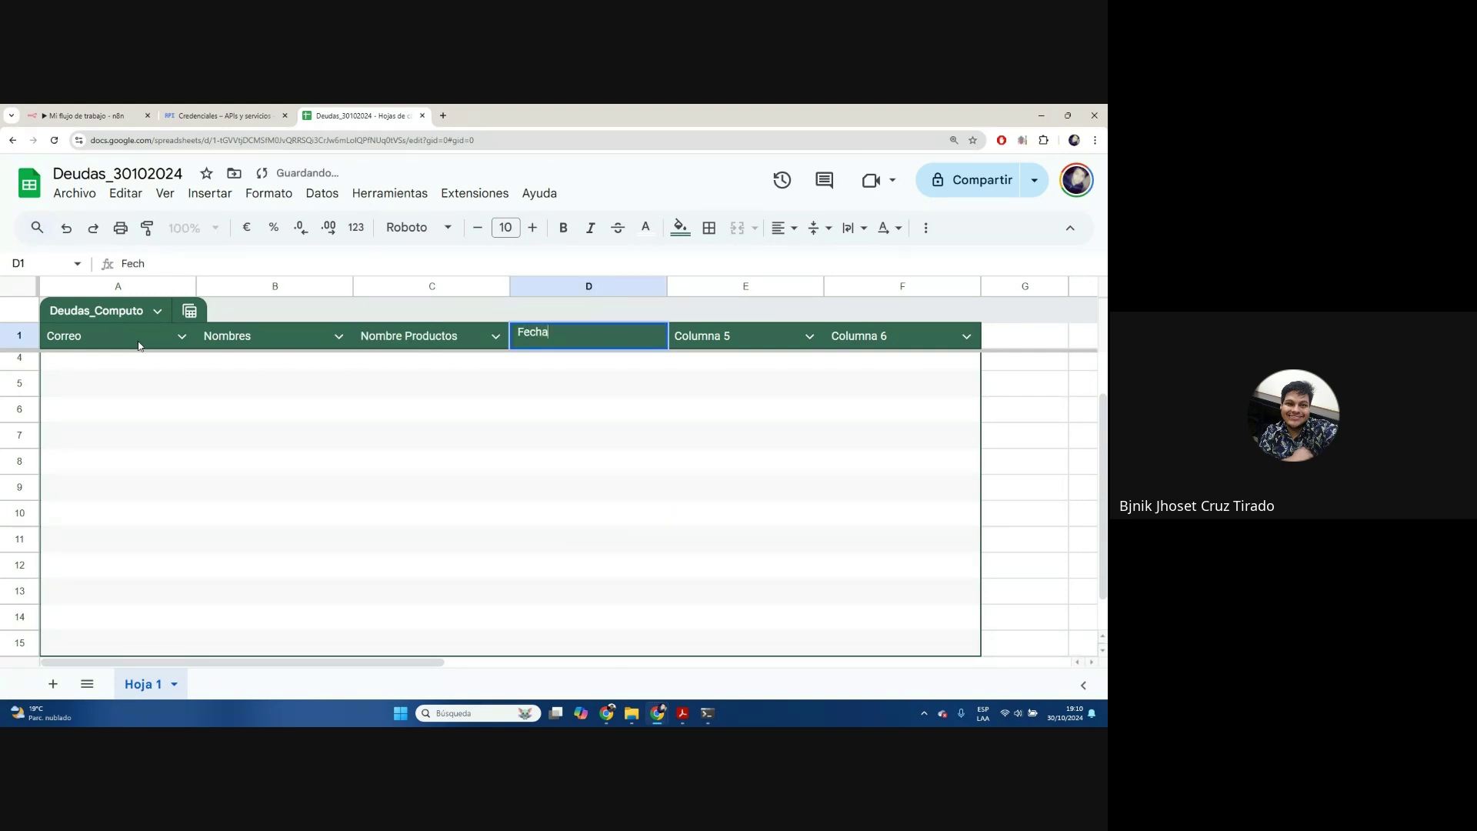
text( Vencimiento)
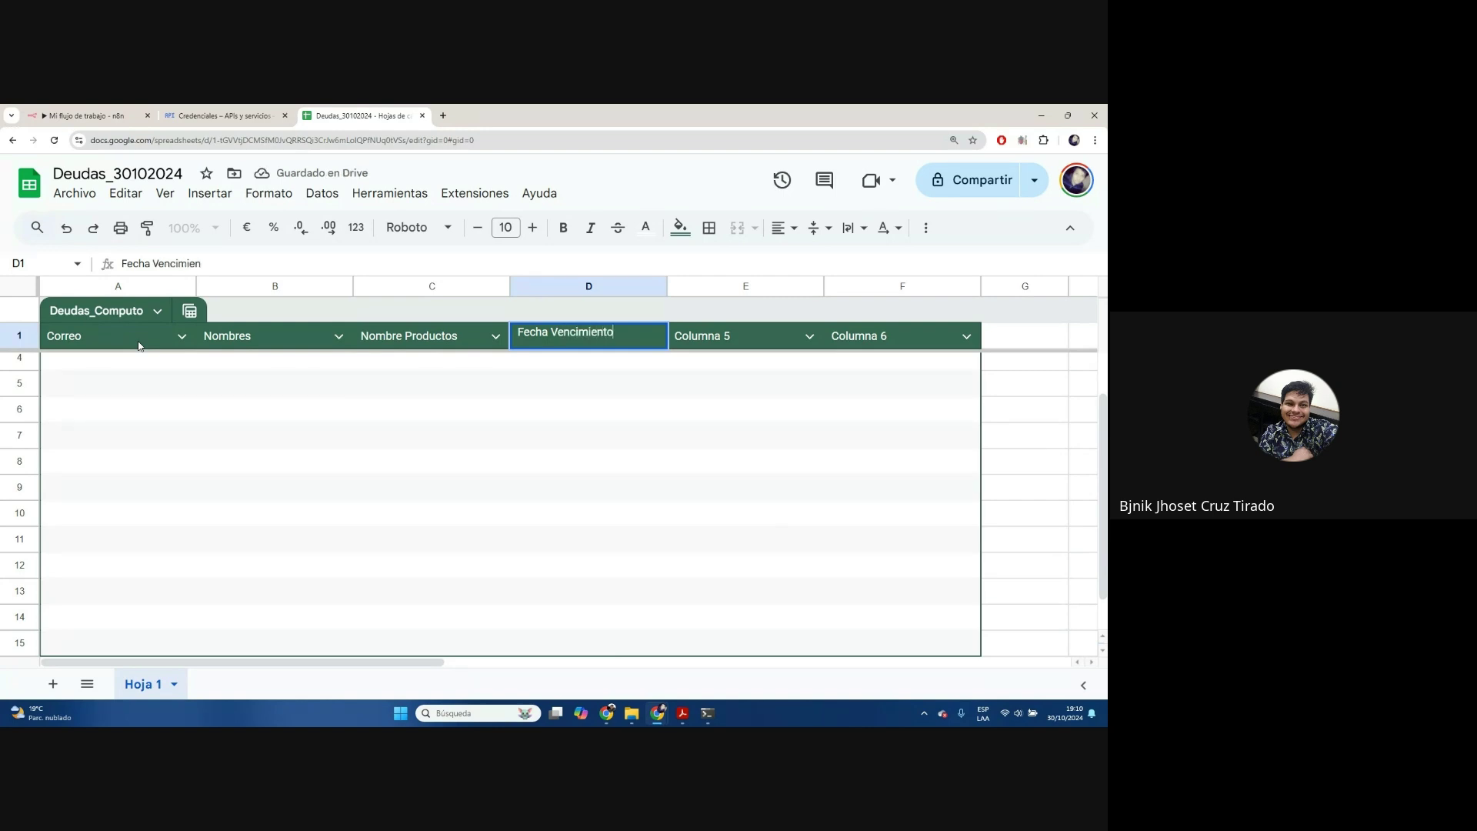
key(Tab)
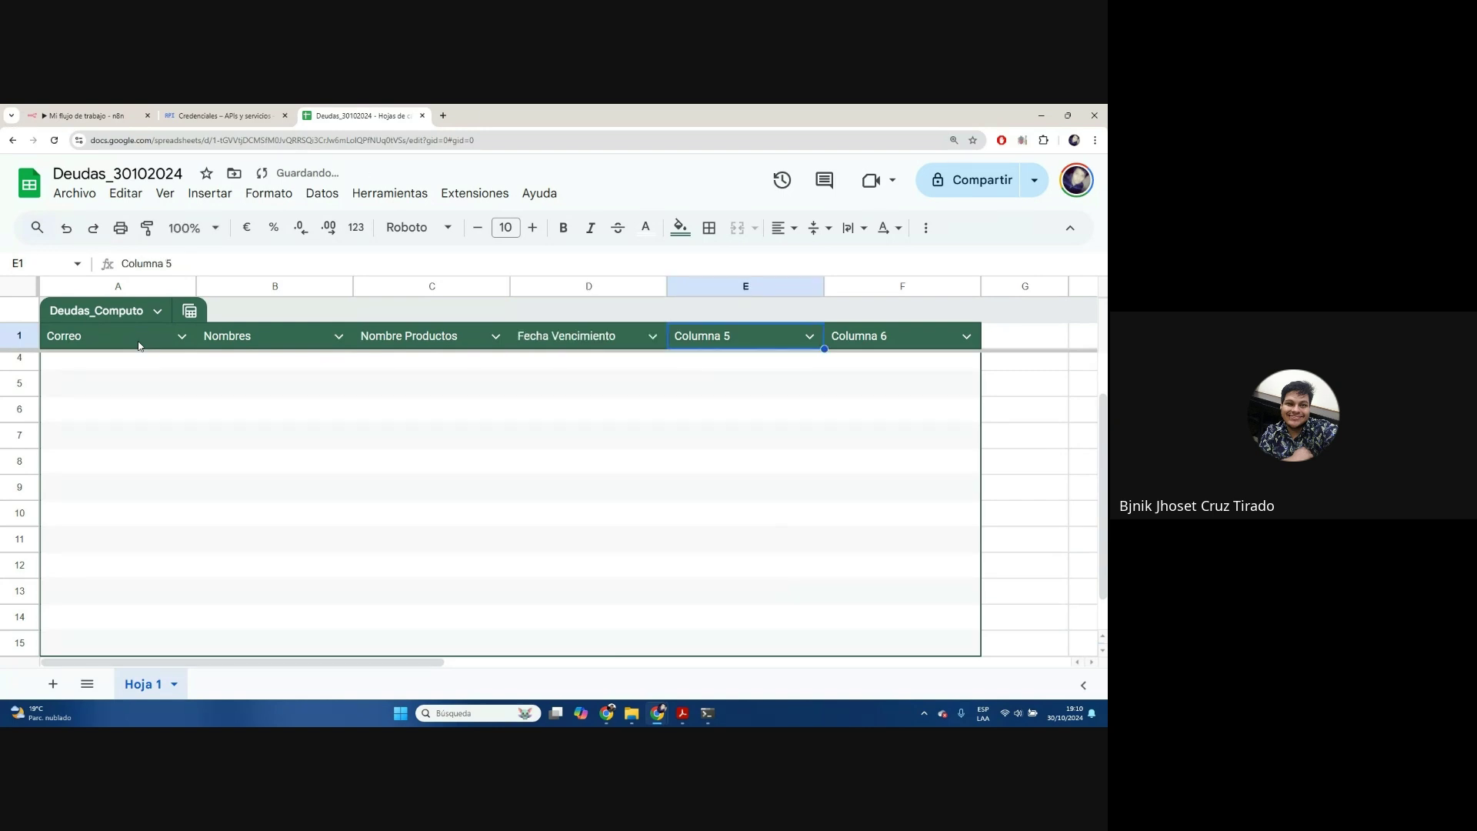
text(Monto Deuda)
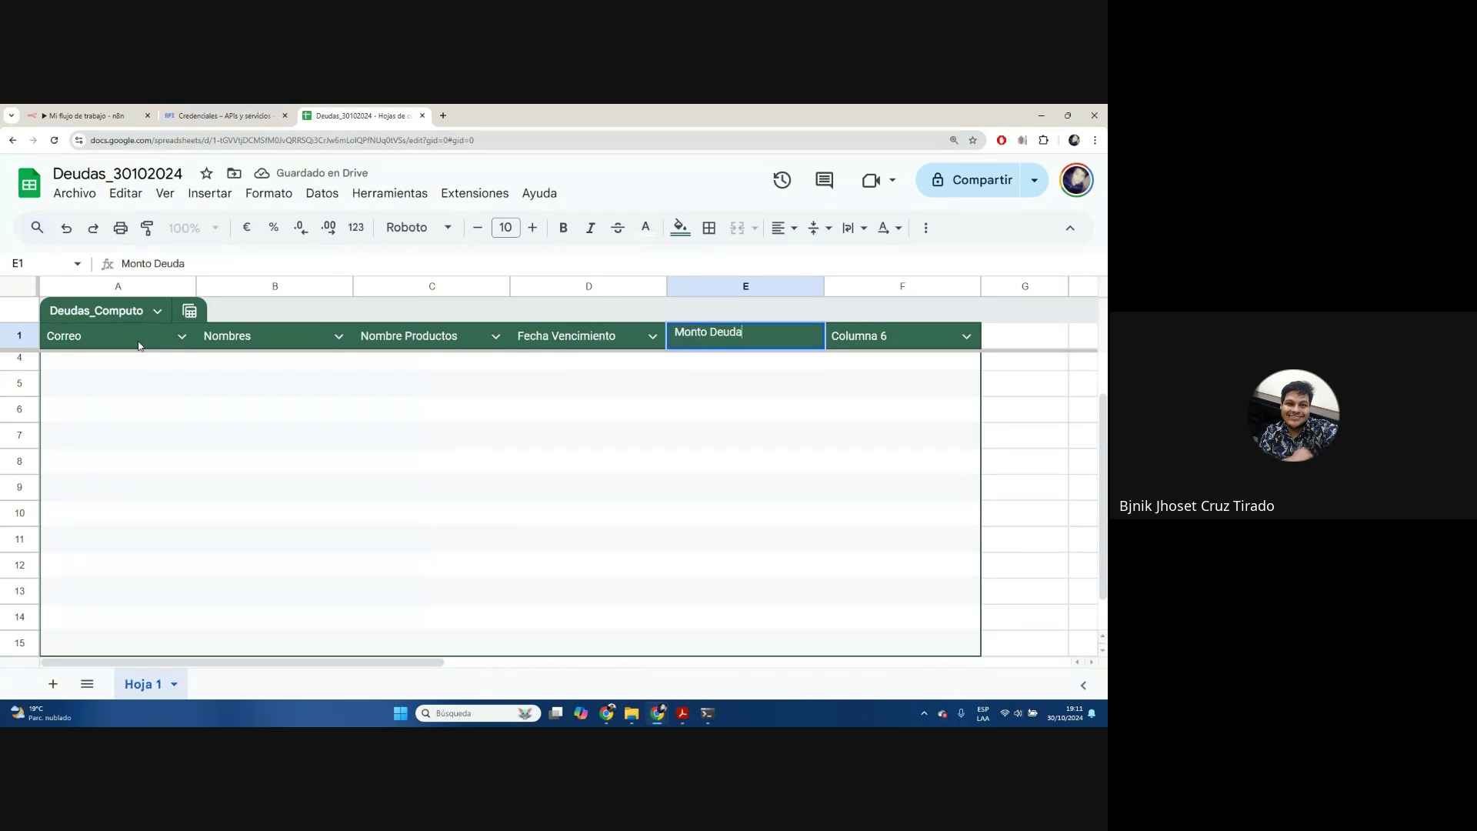
key(Tab)
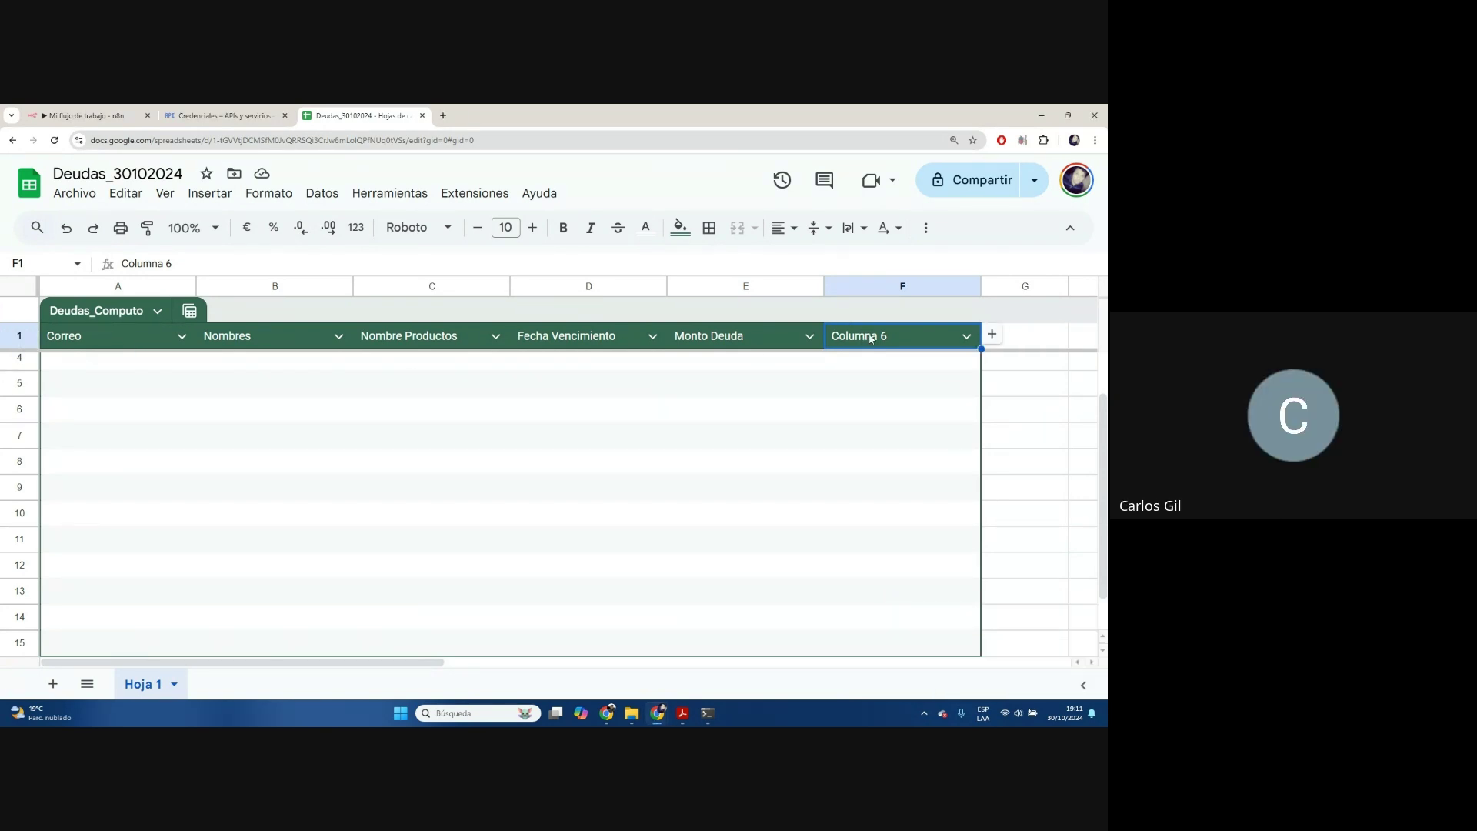
text(Saldo Pendiente)
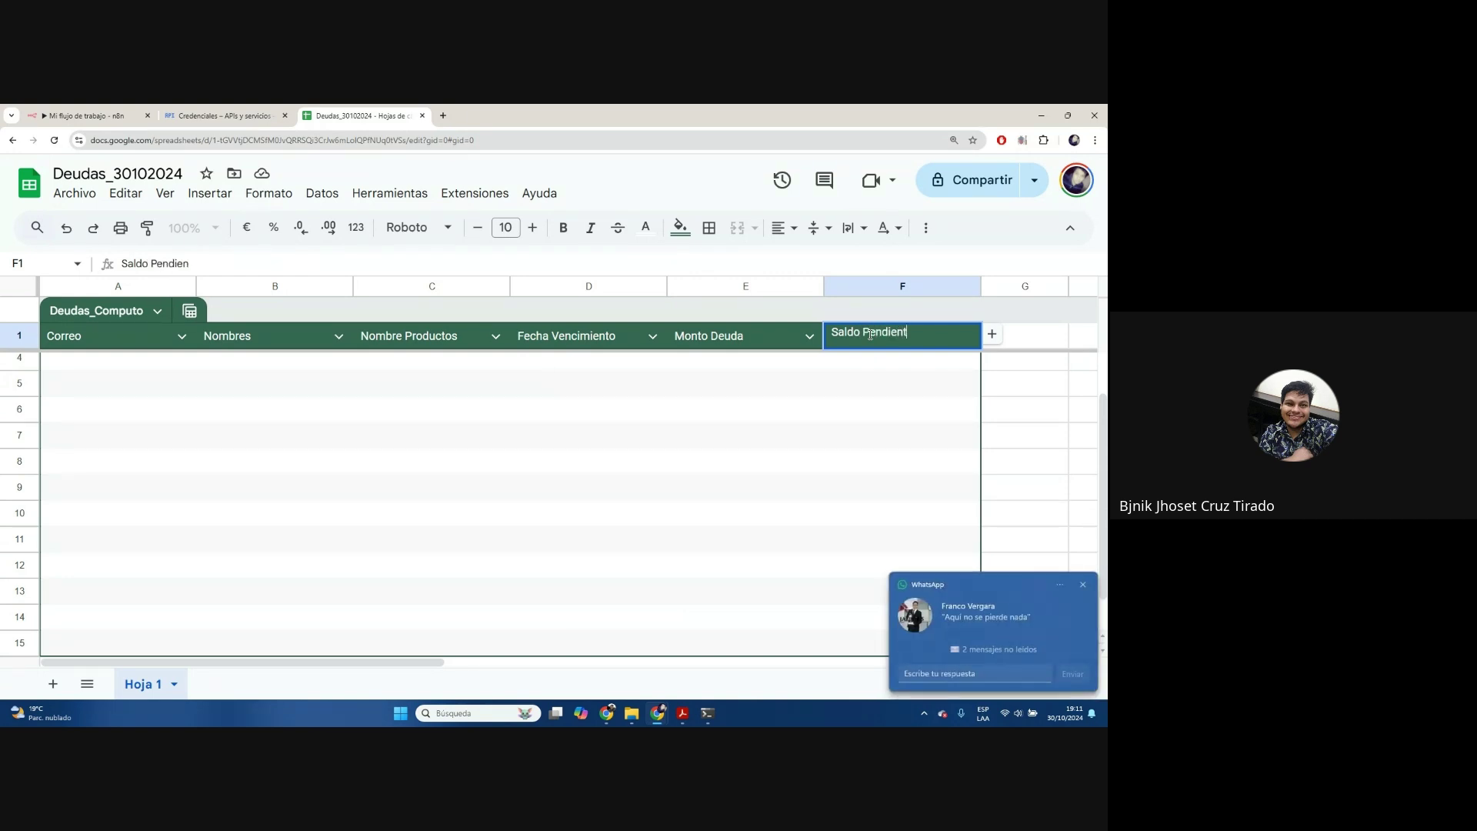
click(1083, 584)
click(432, 435)
click(155, 364)
scroll(158, 401, up, 1)
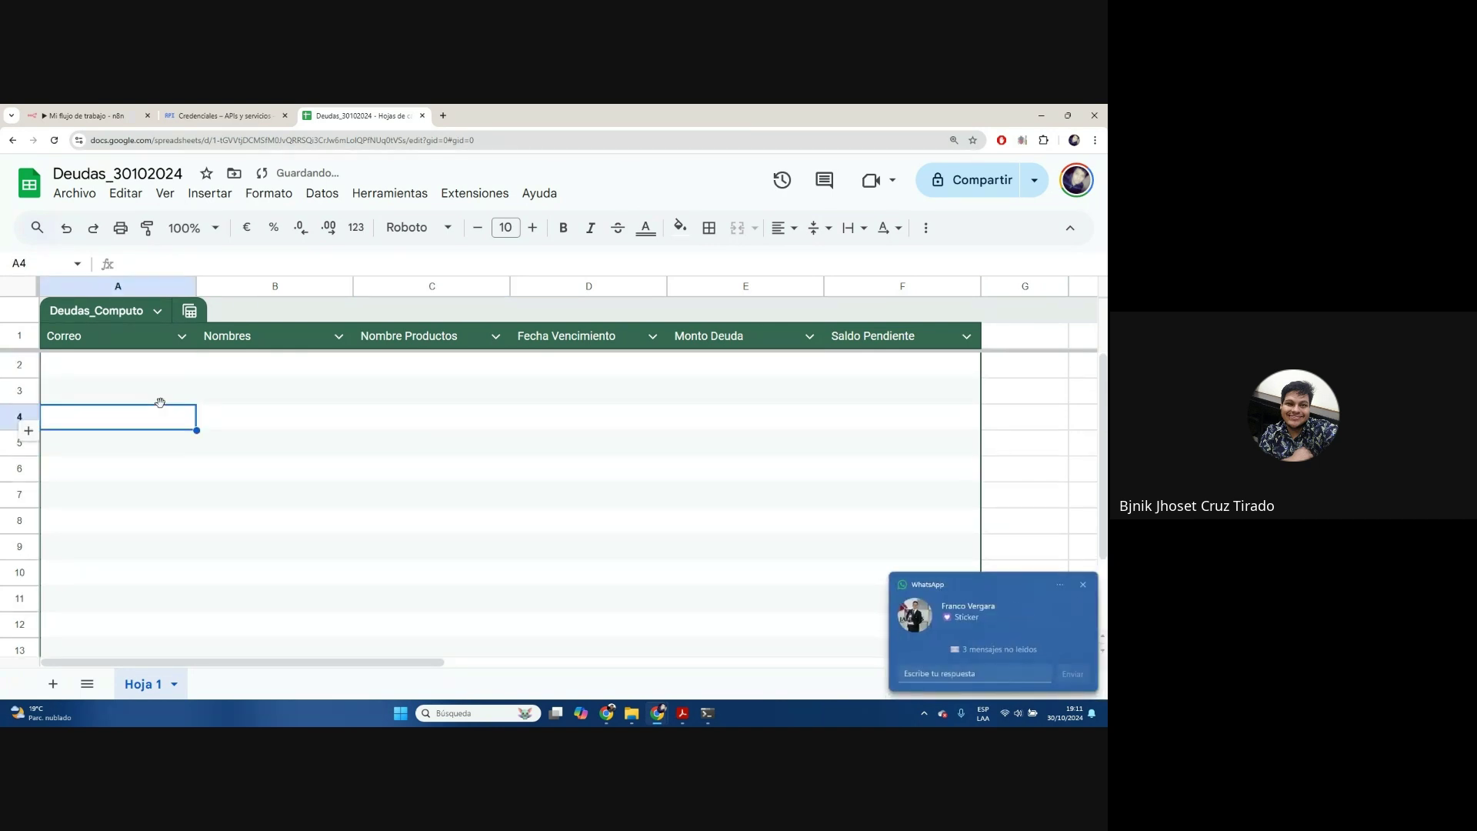
Paste a debtor's full name into B2 and widen column B to fit it
click(1083, 585)
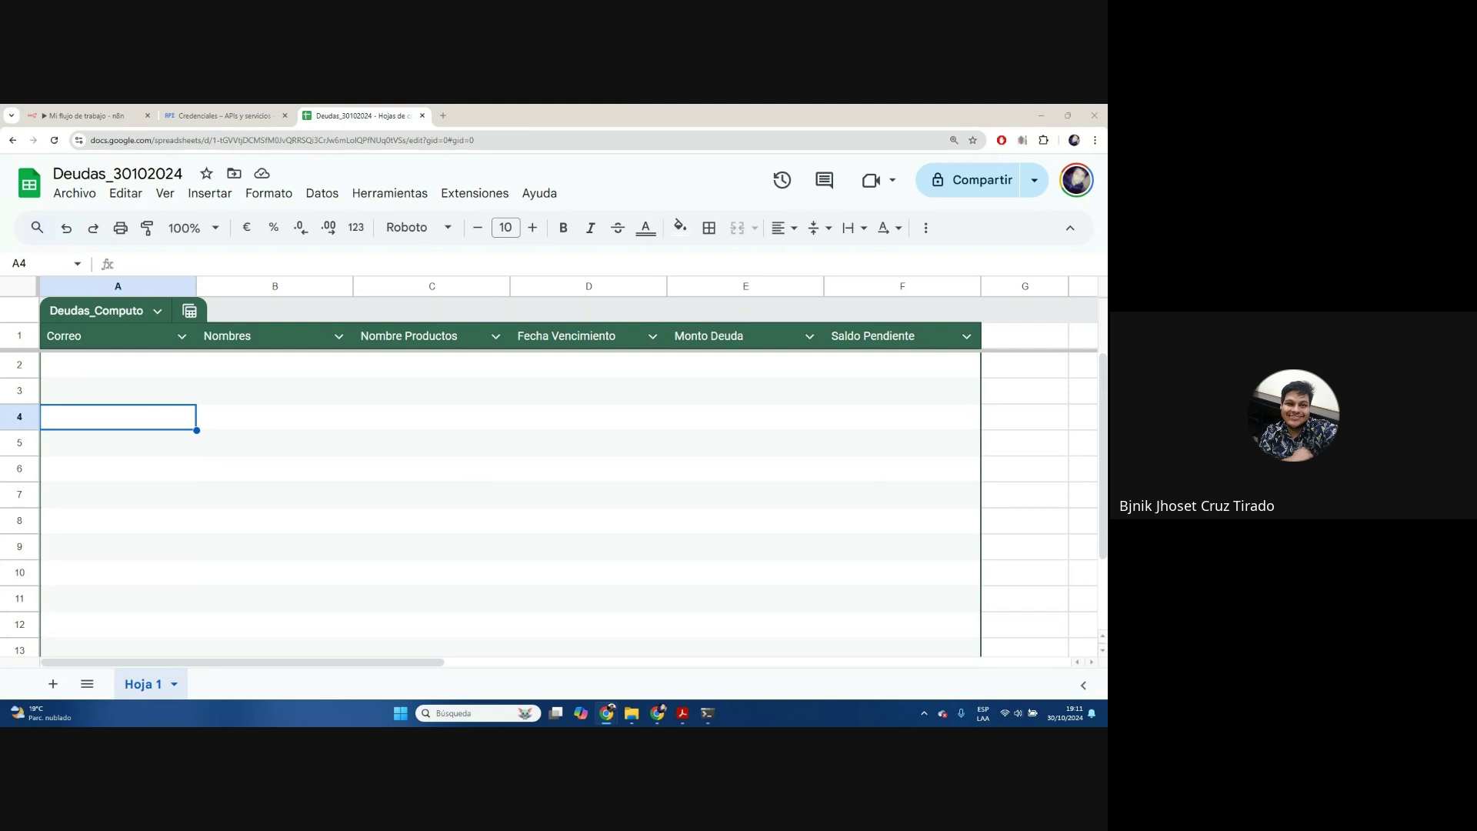
click(269, 374)
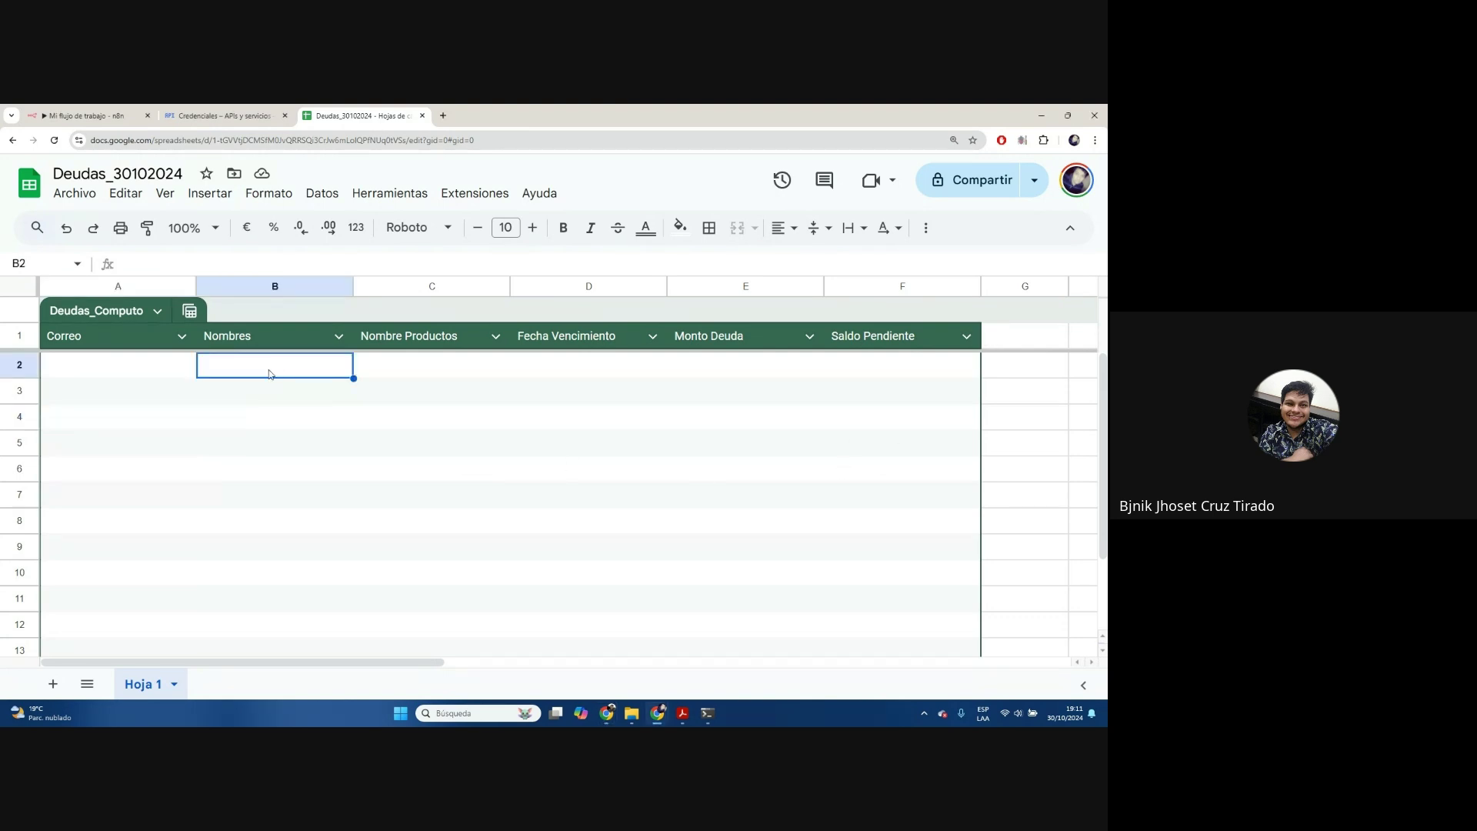
key(Return)
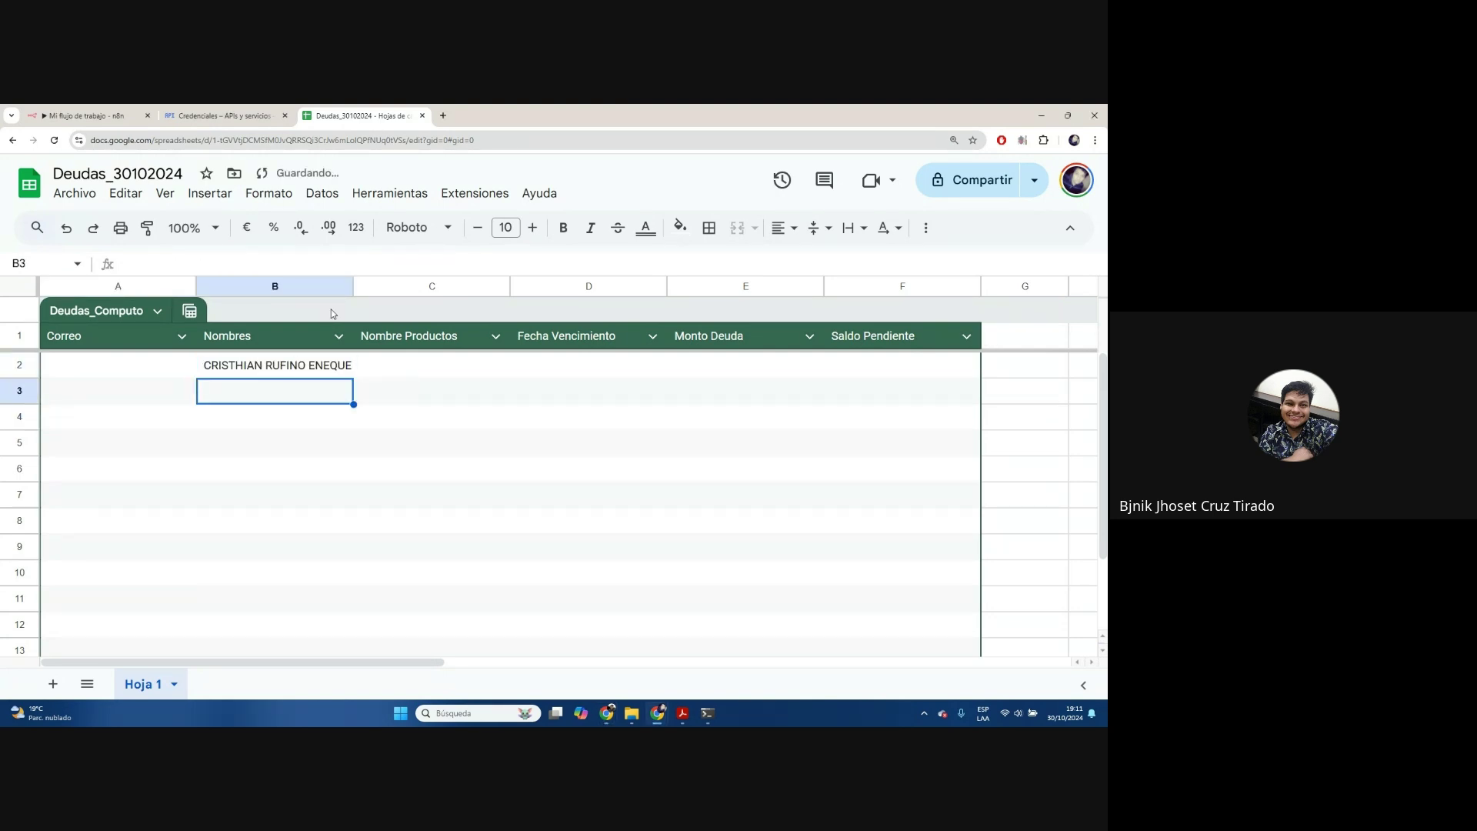
drag(353, 286, 421, 286)
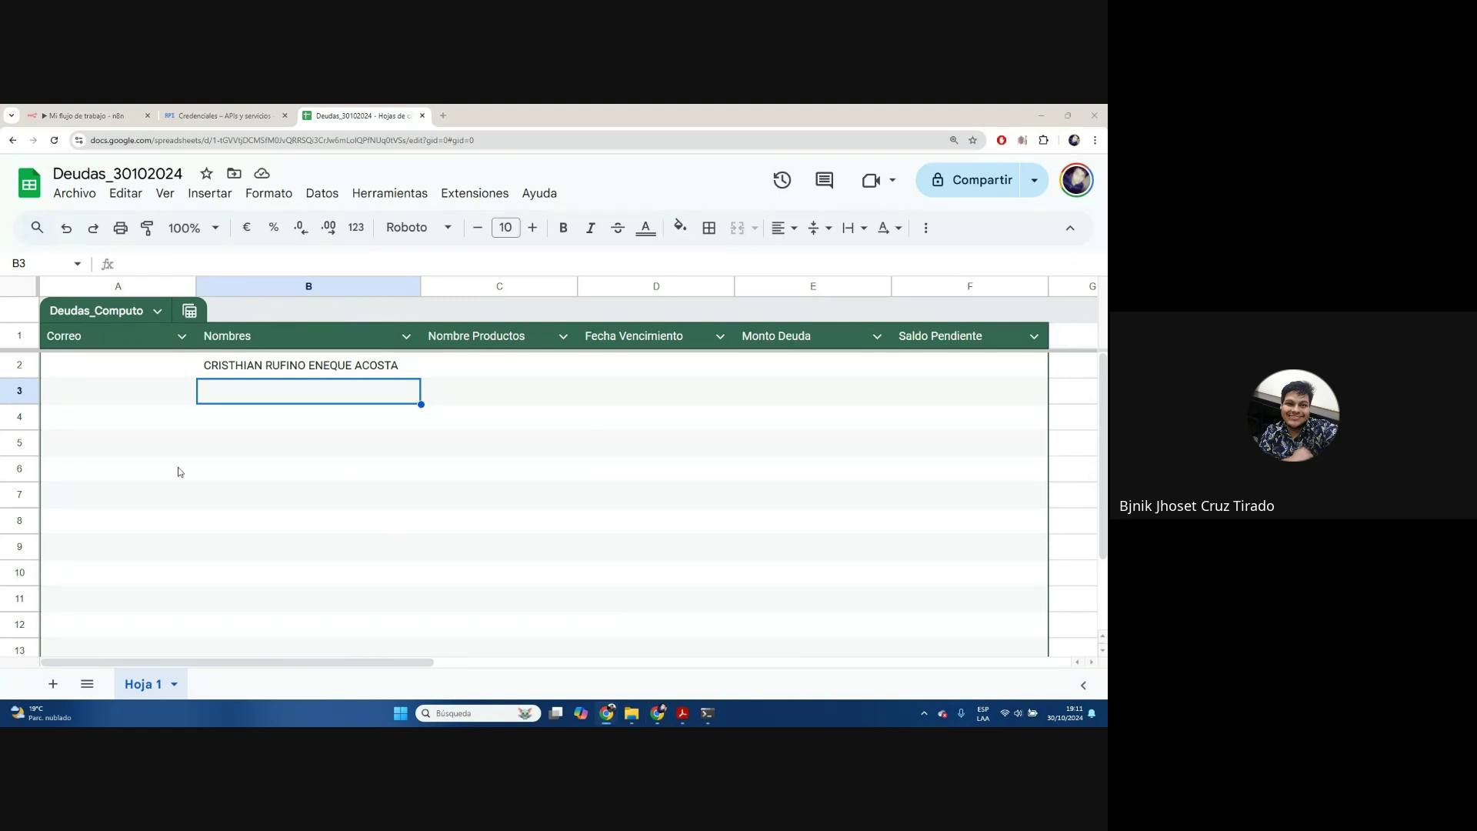
Paste a contact's e-mail into A3 and name into B3, auto-fit column A, and adjust frozen rows
click(108, 394)
key(ctrl+v)
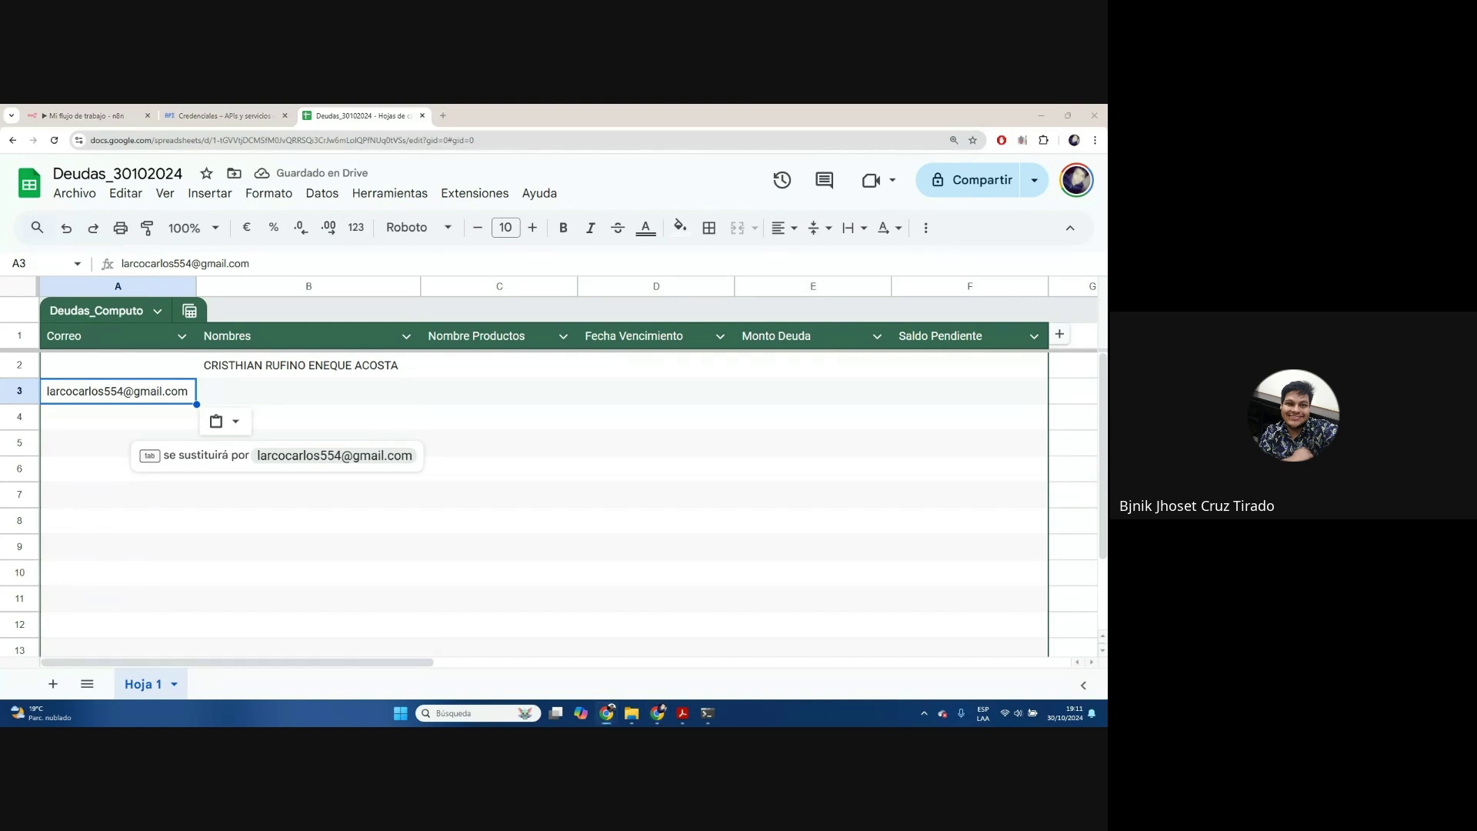
click(264, 389)
double_click(196, 286)
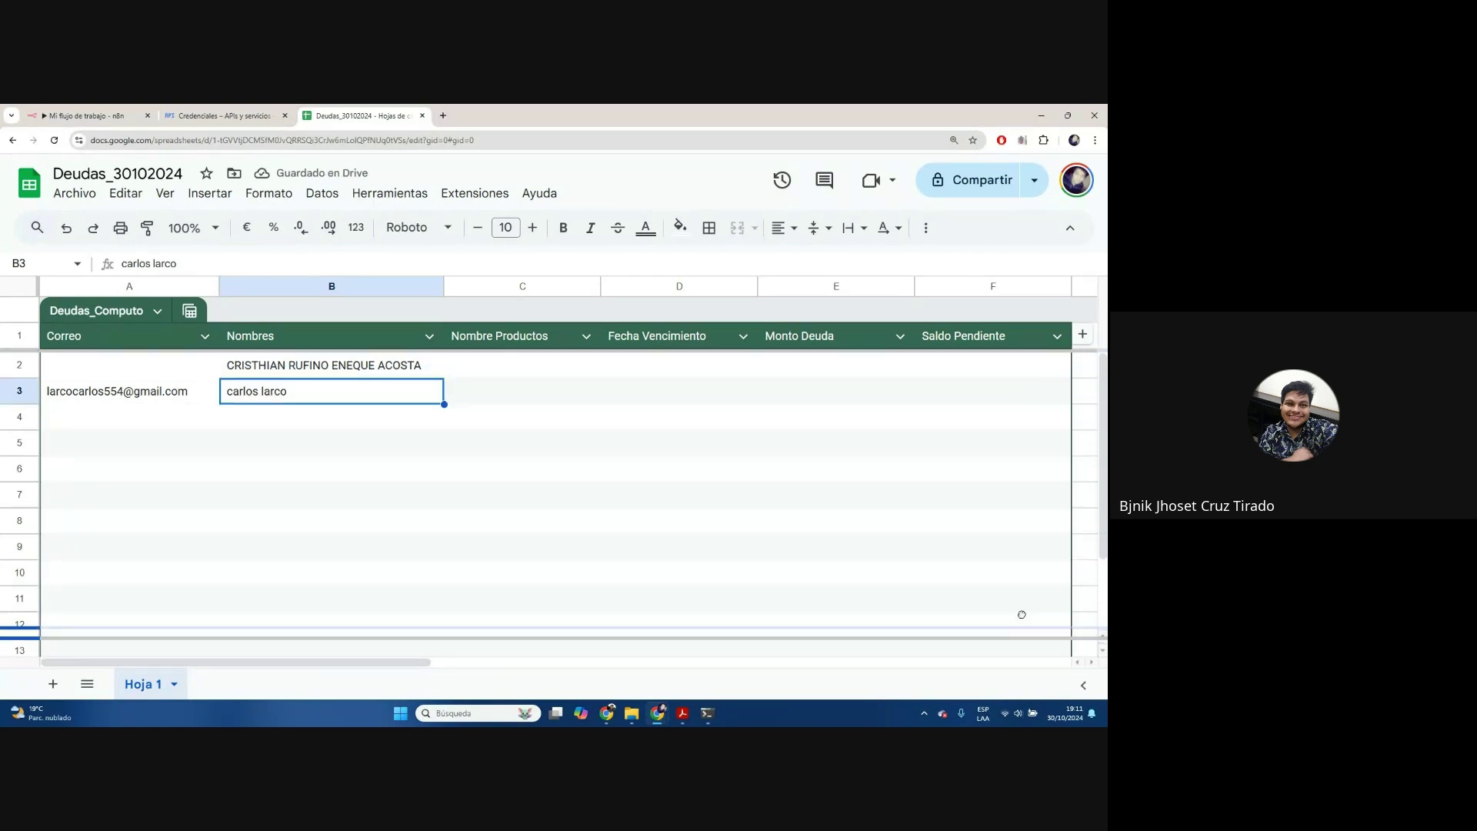
drag(1017, 355, 1016, 351)
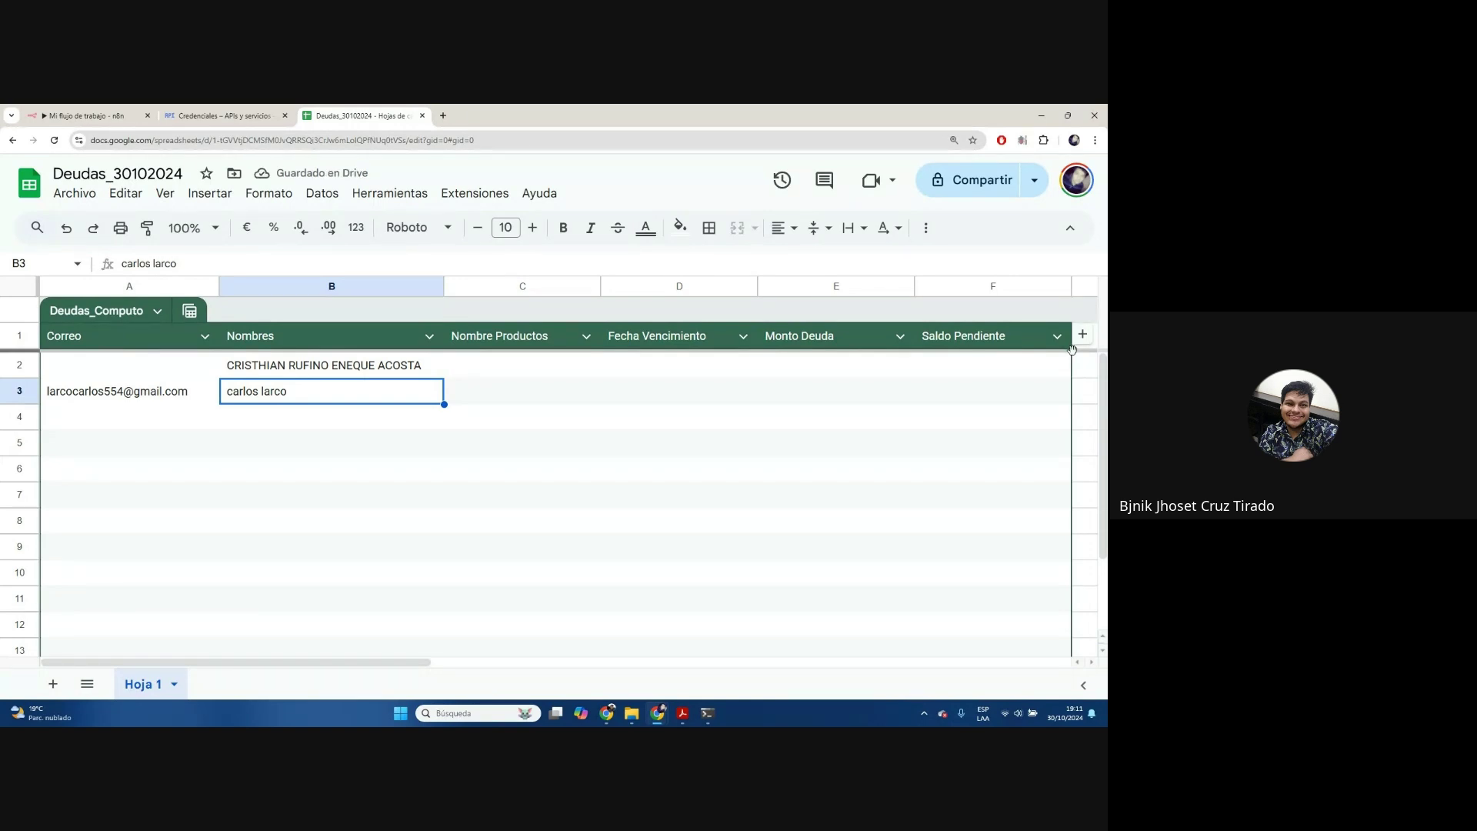
drag(1071, 351, 1065, 663)
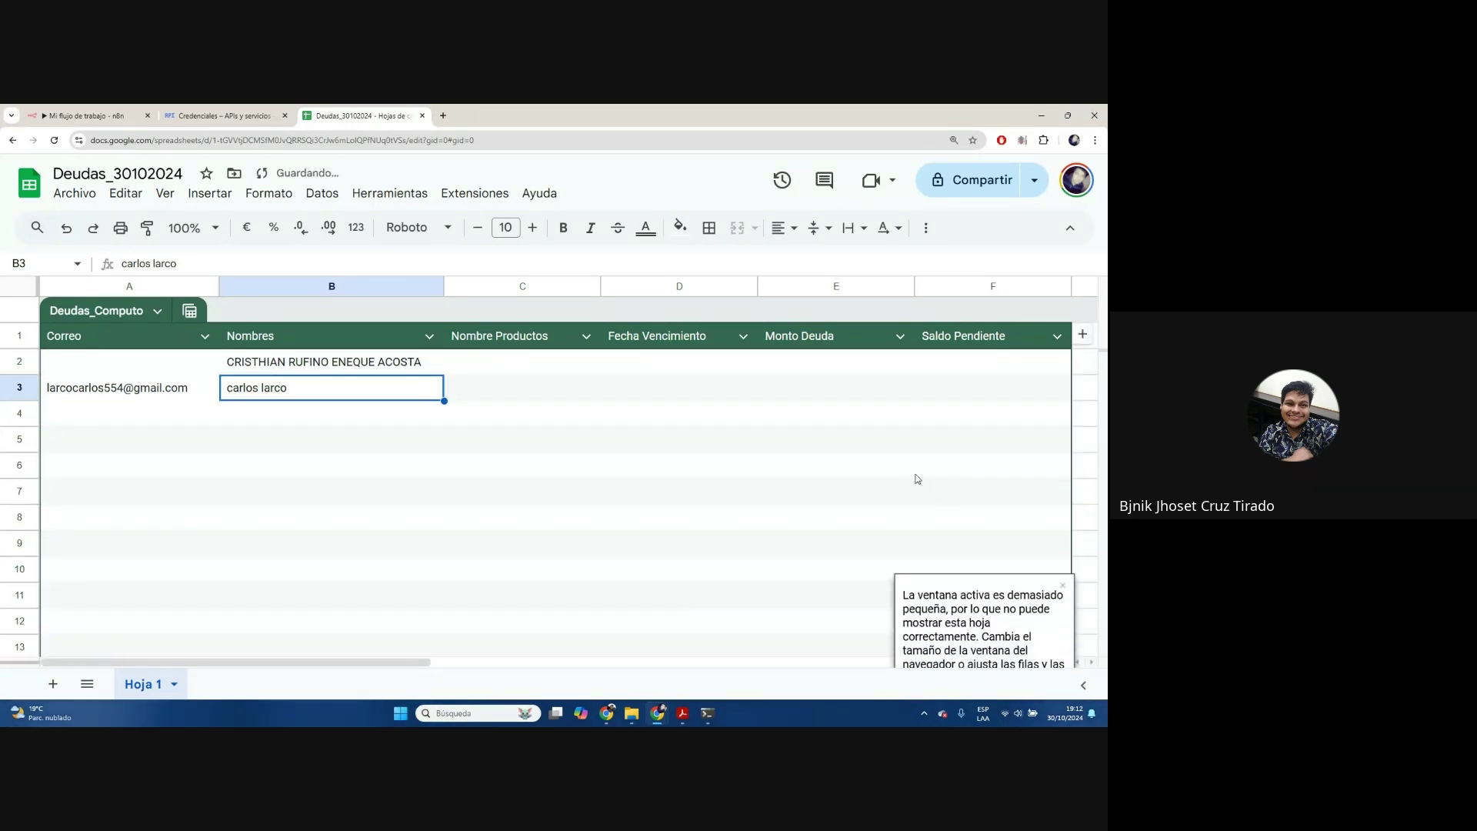
Set page zoom to 125%, add a seventh table column from G14, and freeze rows to row 14
key(ctrl+minus)
key(ctrl+minus)
key(ctrl+minus)
key(ctrl+plus)
key(ctrl+plus)
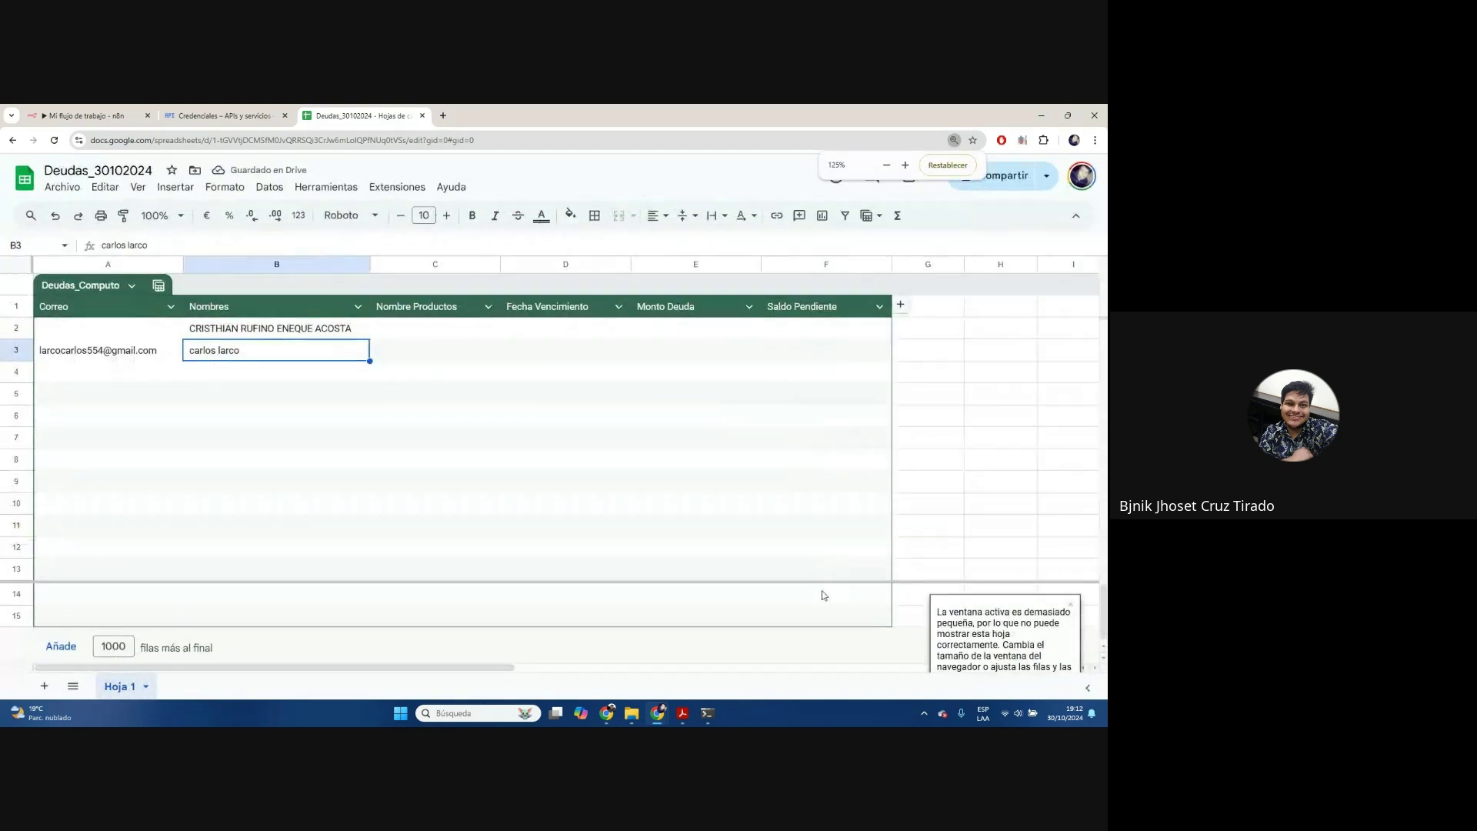
click(923, 594)
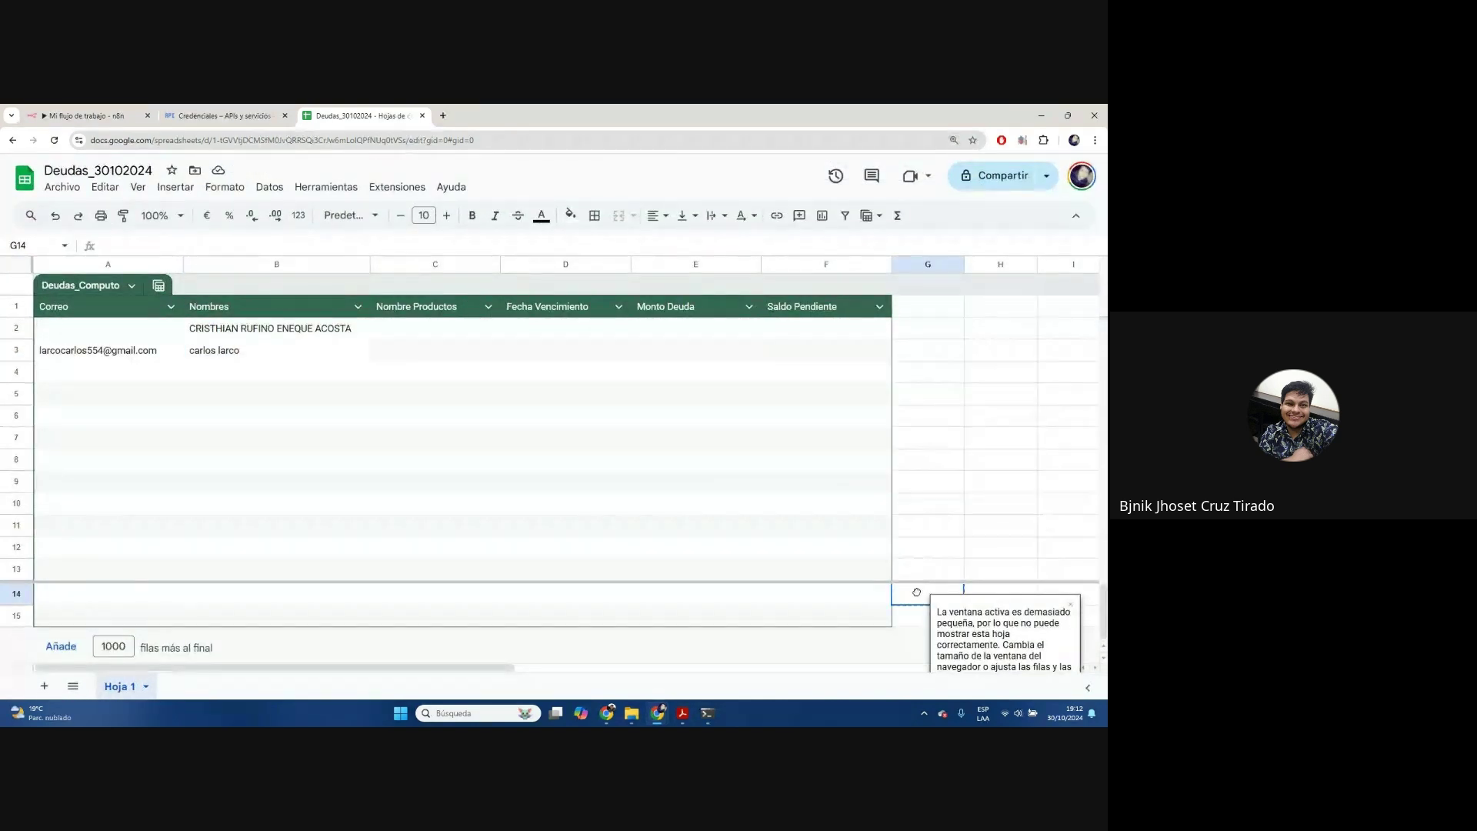
click(919, 617)
drag(857, 585, 865, 633)
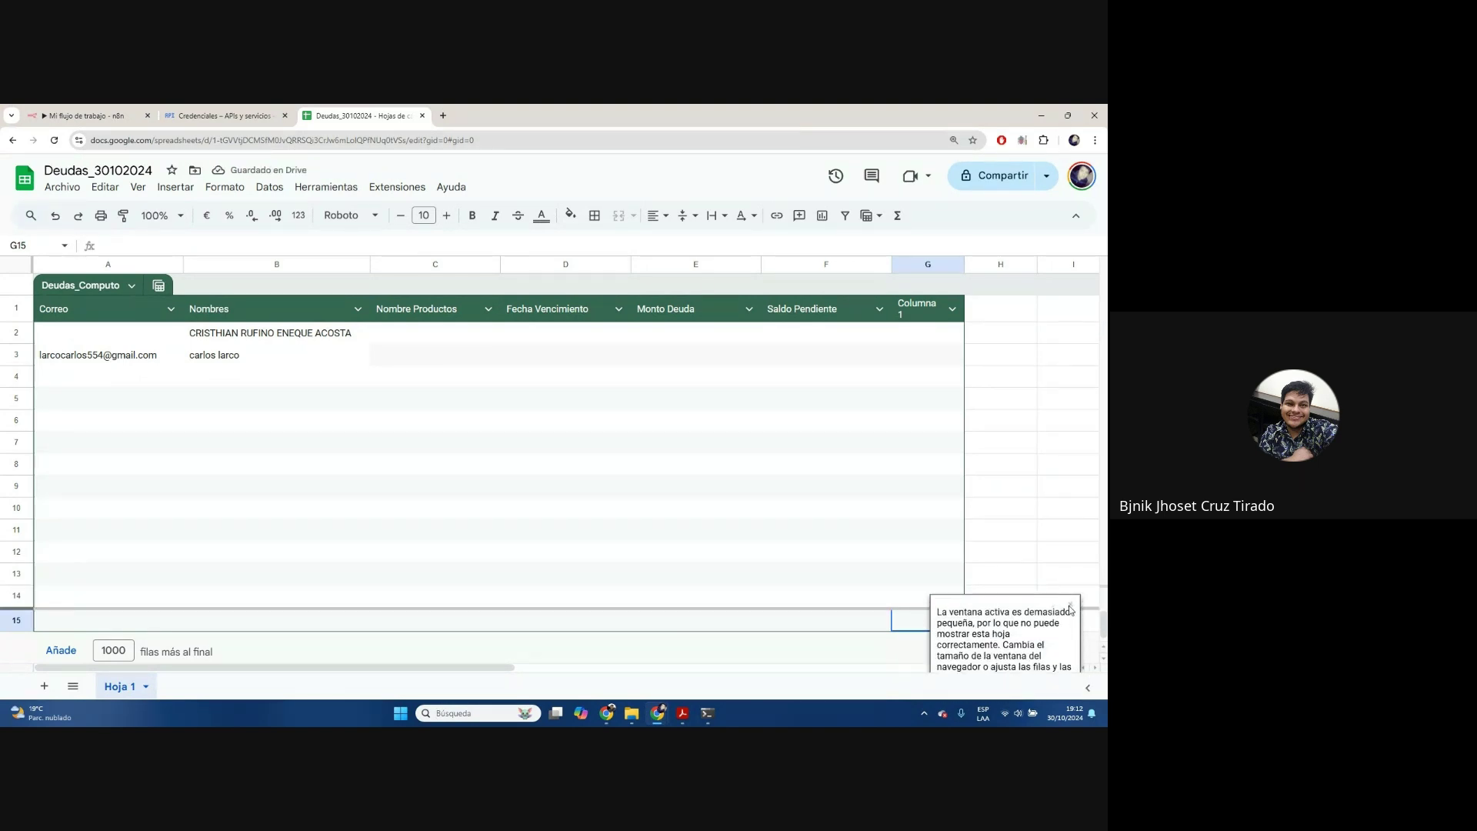
click(1070, 606)
click(246, 355)
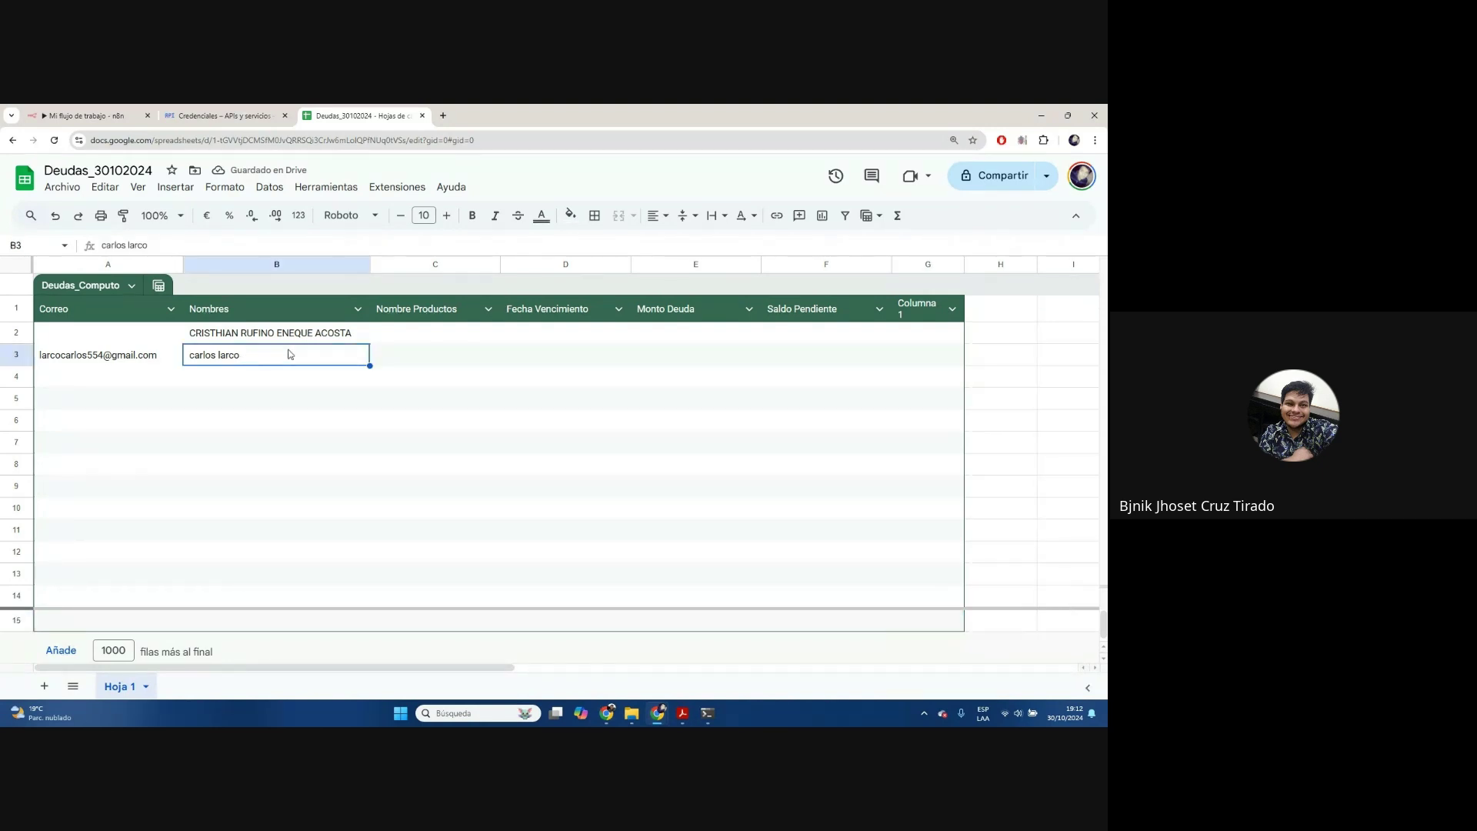
click(394, 357)
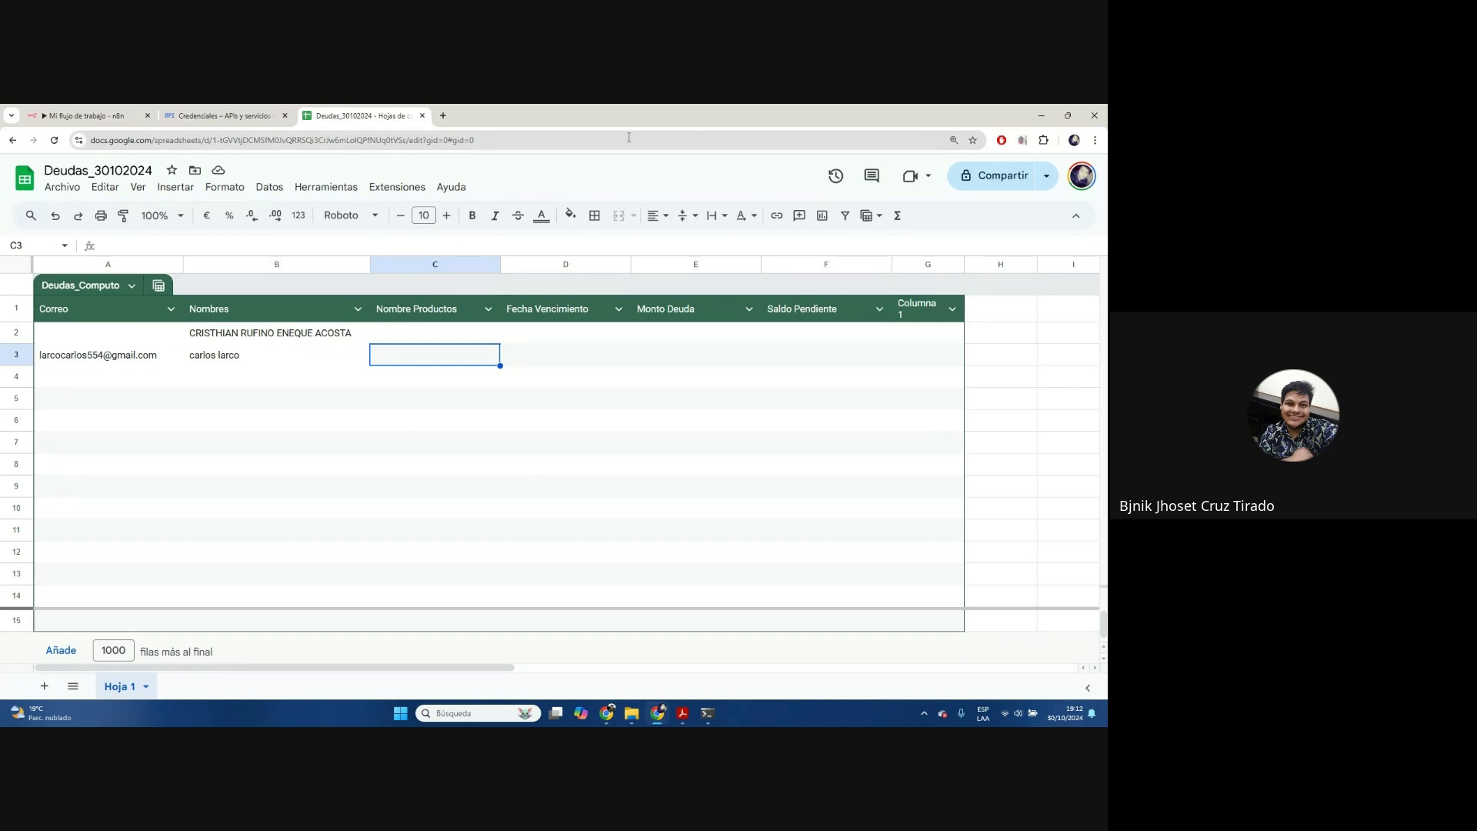
In a new tab, create a blank Google Sheets spreadsheet, then return to Deudas_30102024
click(443, 115)
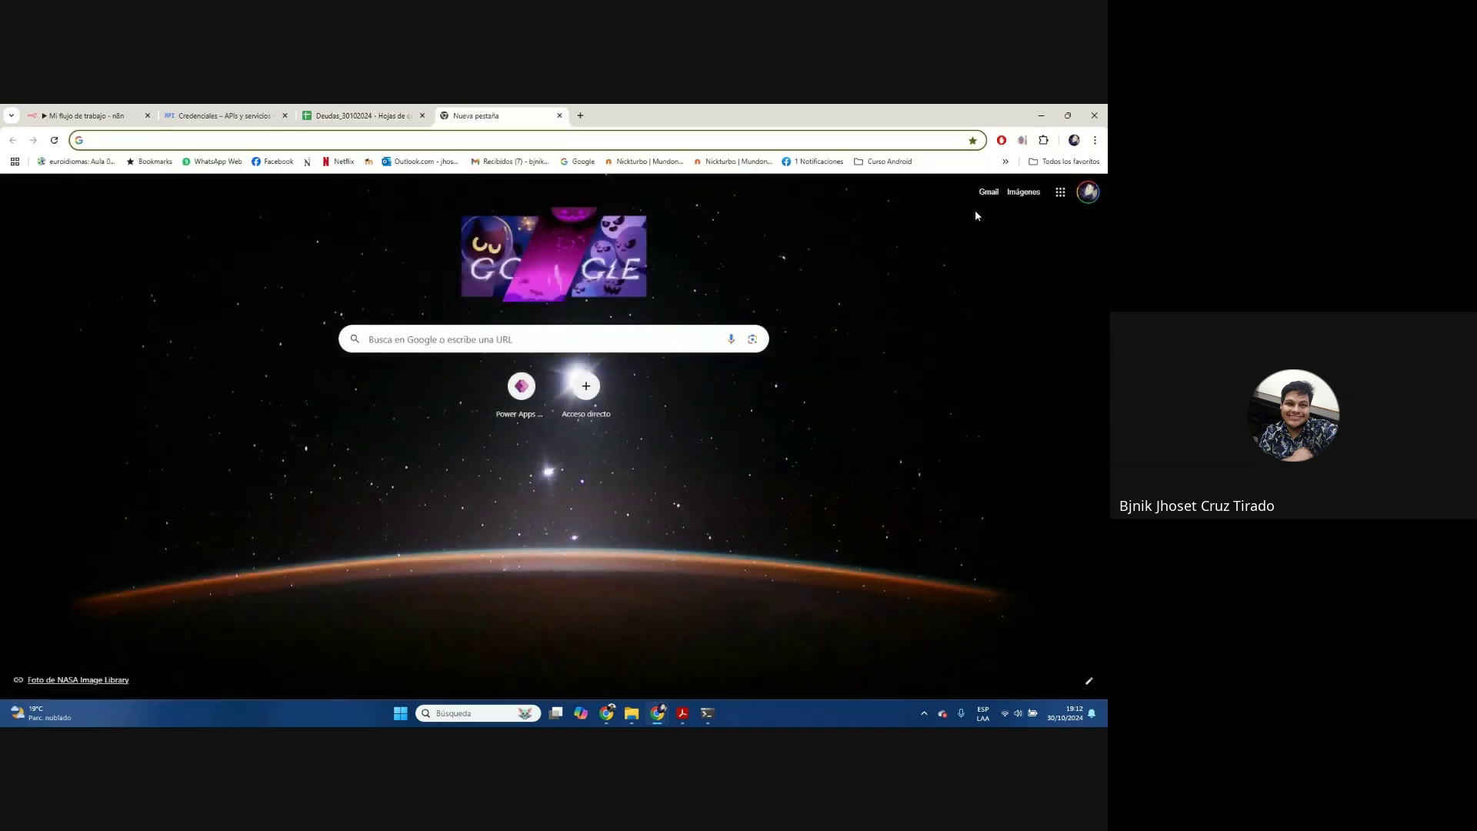
click(1060, 193)
scroll(1019, 410, down, 5)
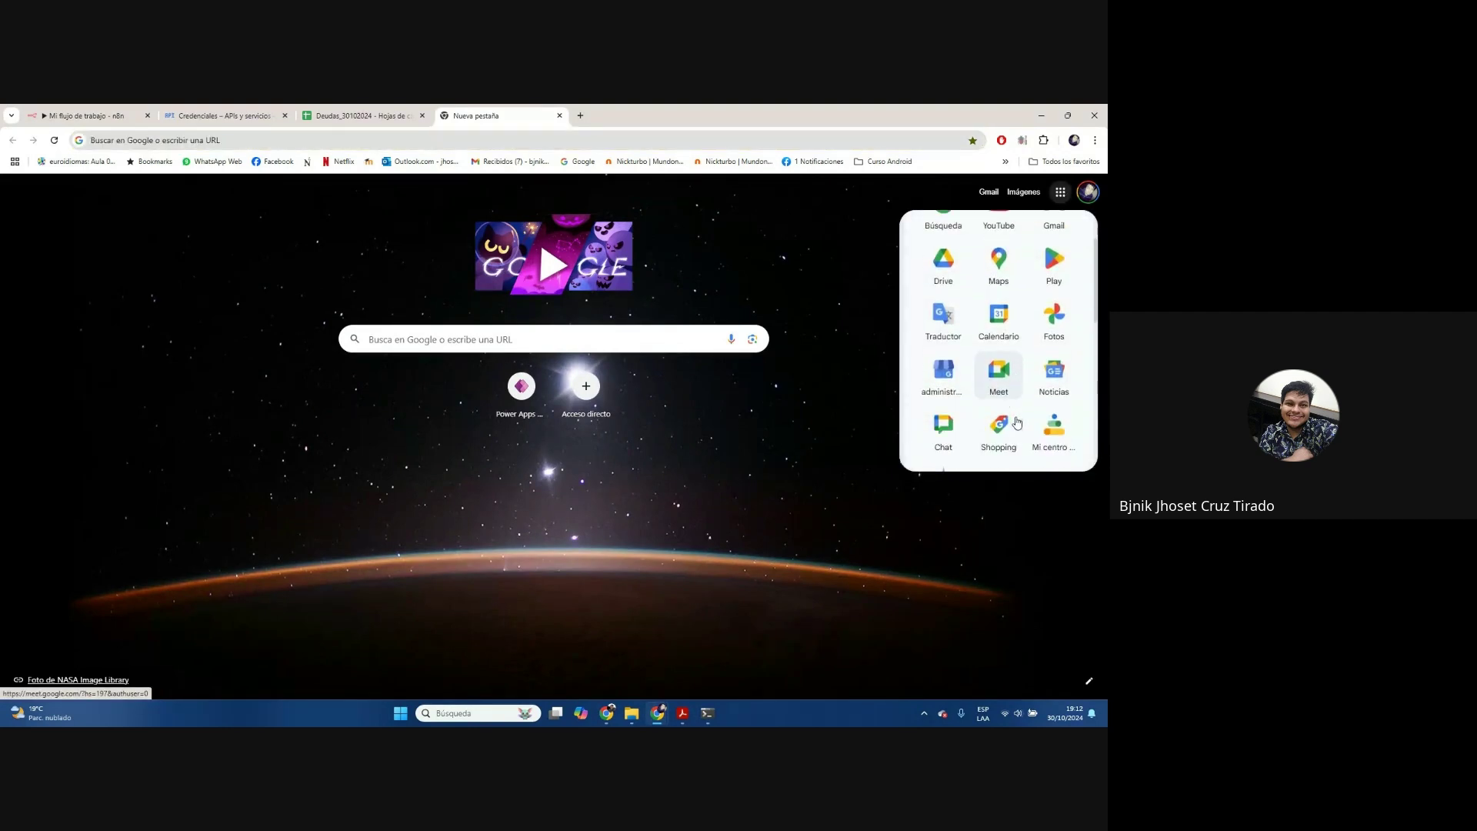
scroll(1019, 410, down, 3)
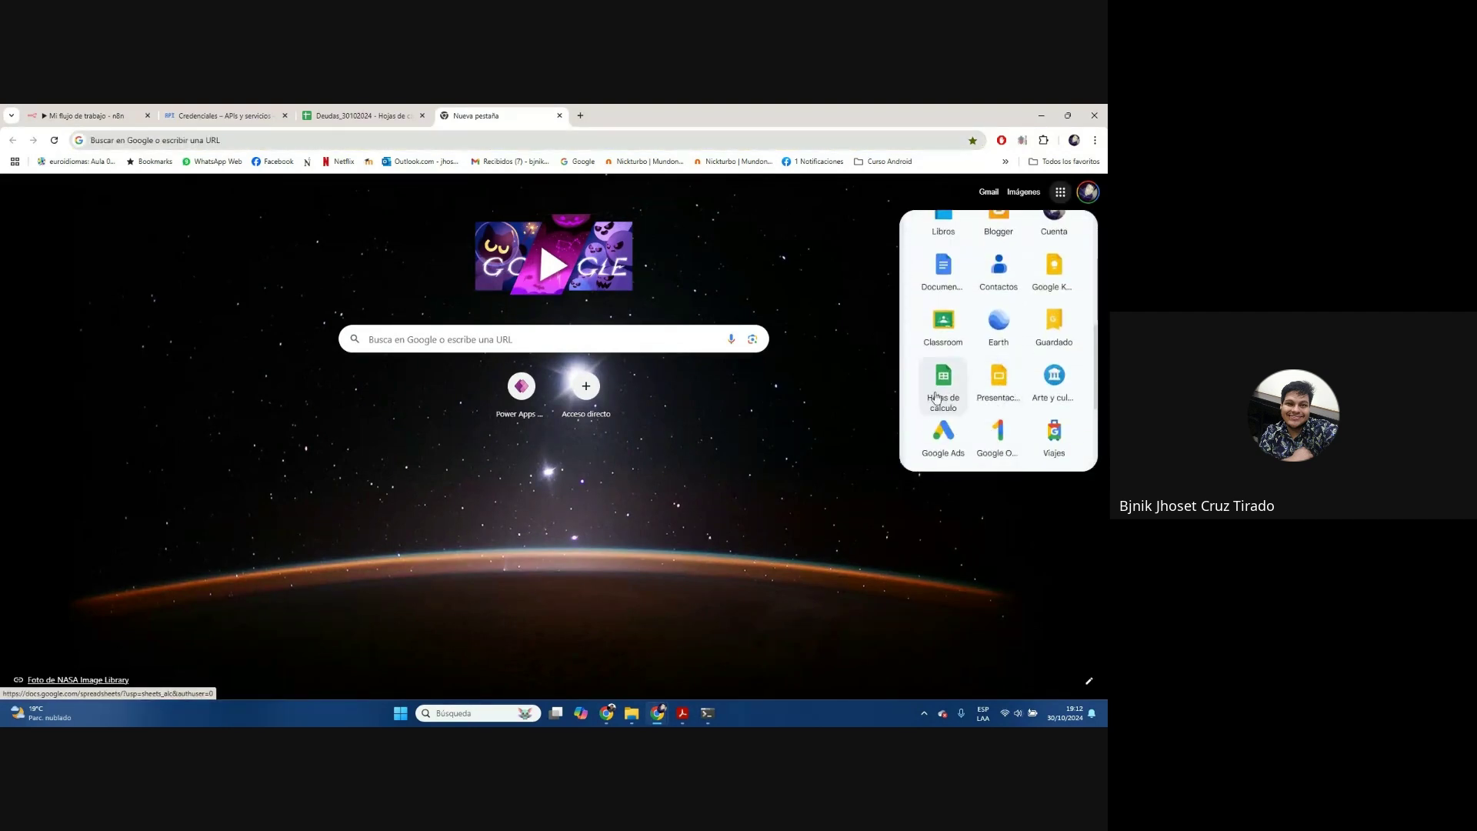
click(941, 398)
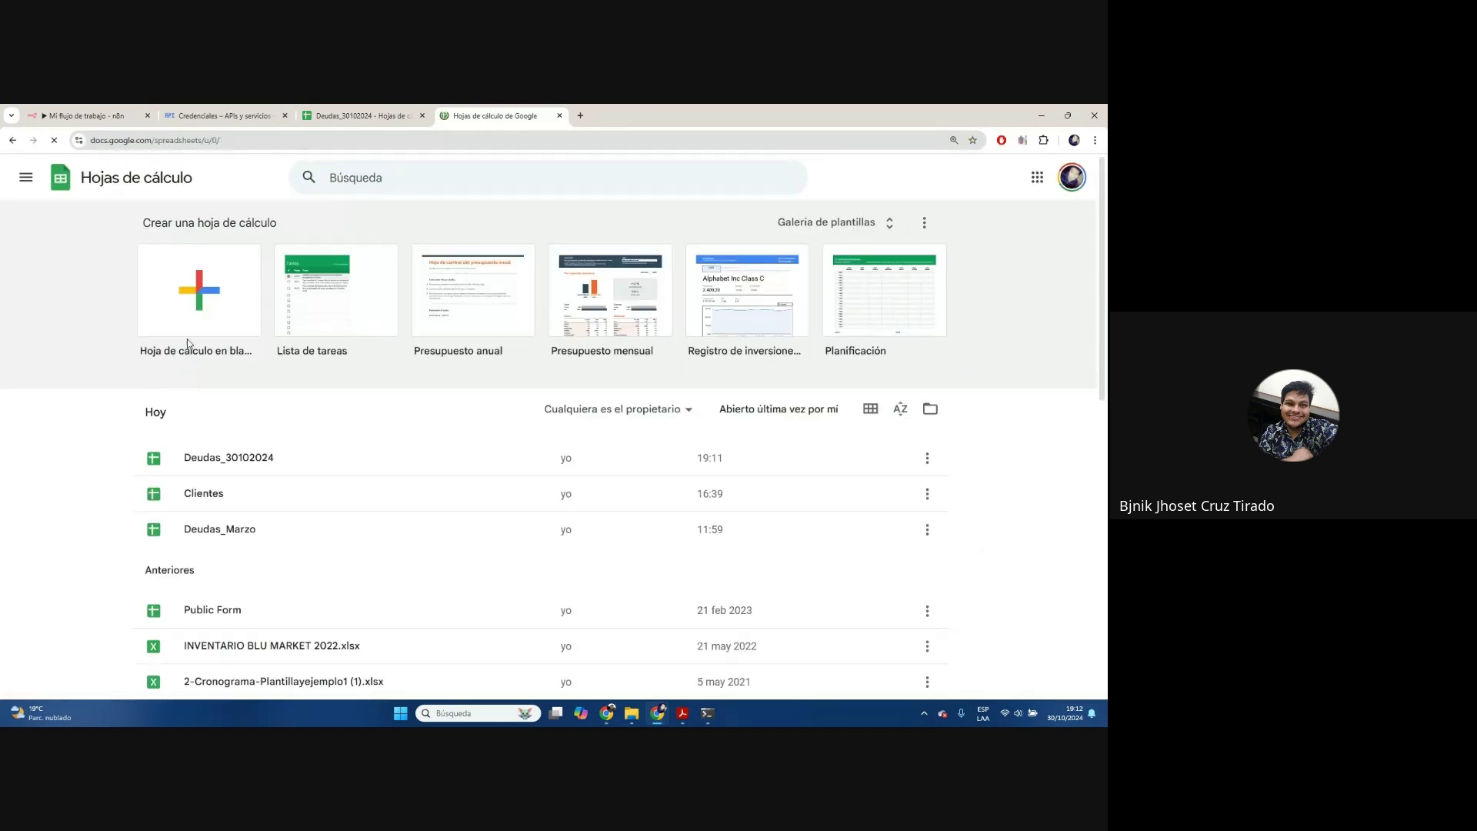
click(187, 340)
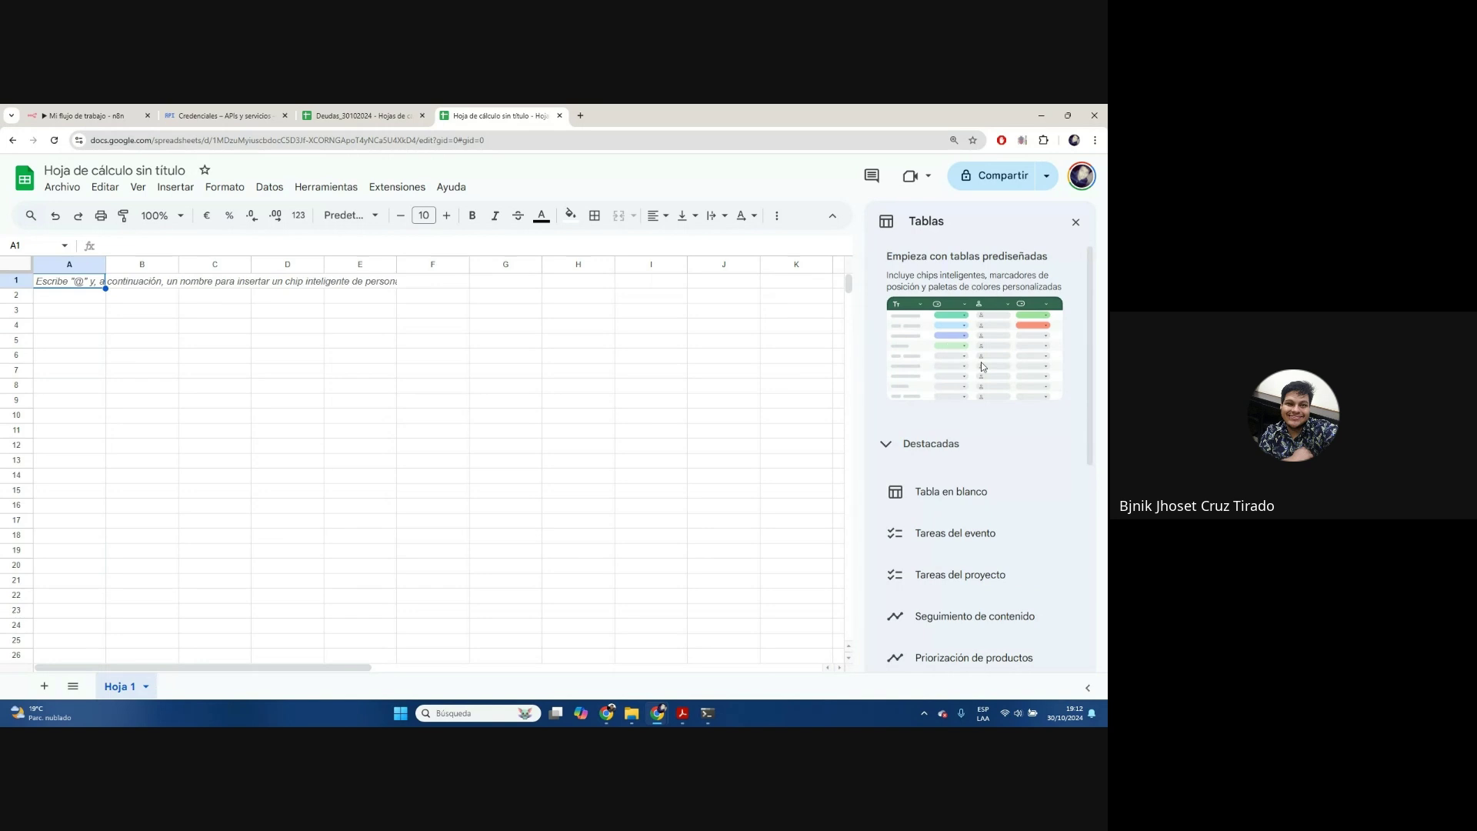
mouse_move(930, 500)
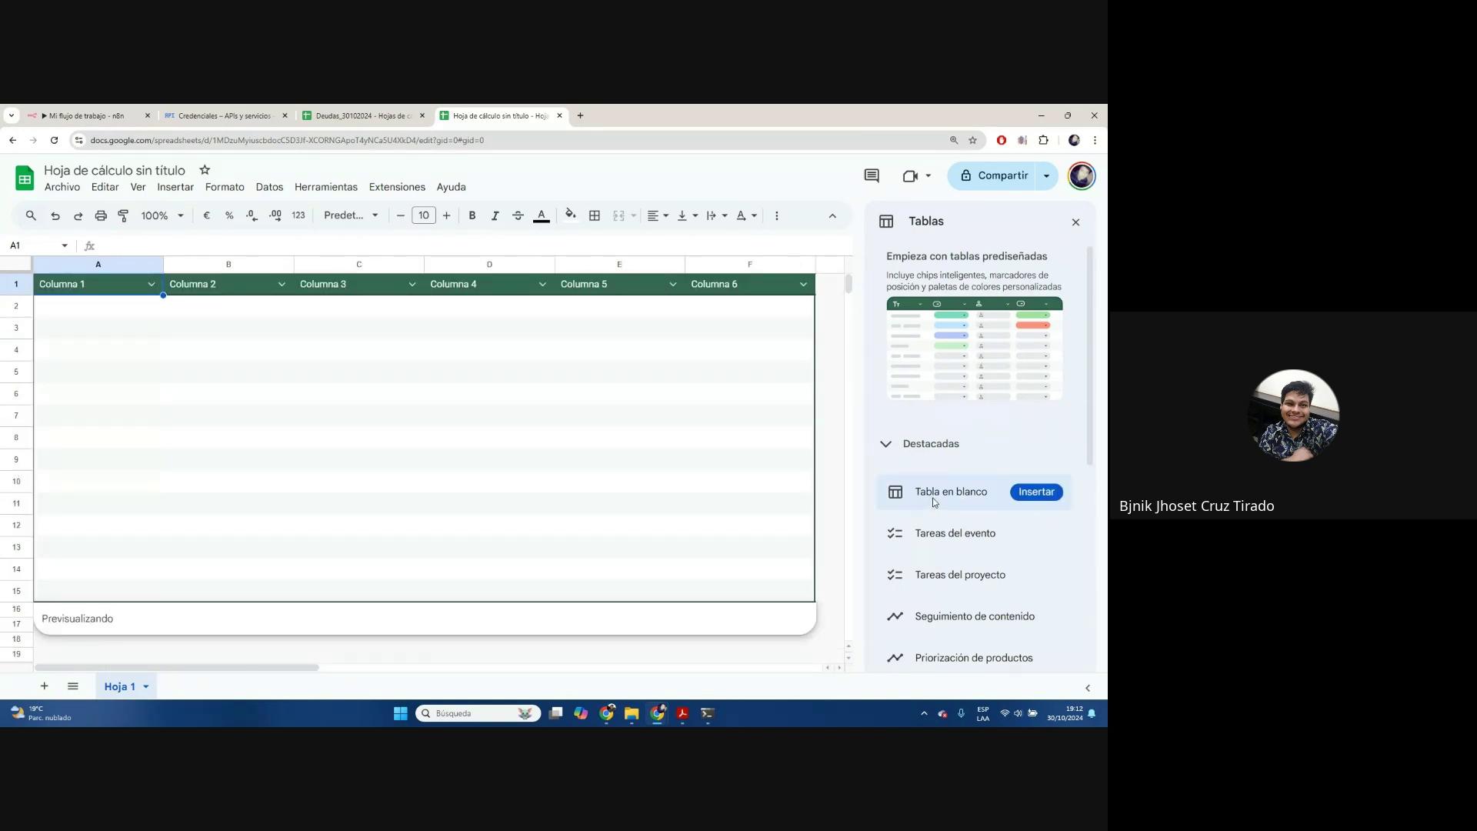
click(362, 112)
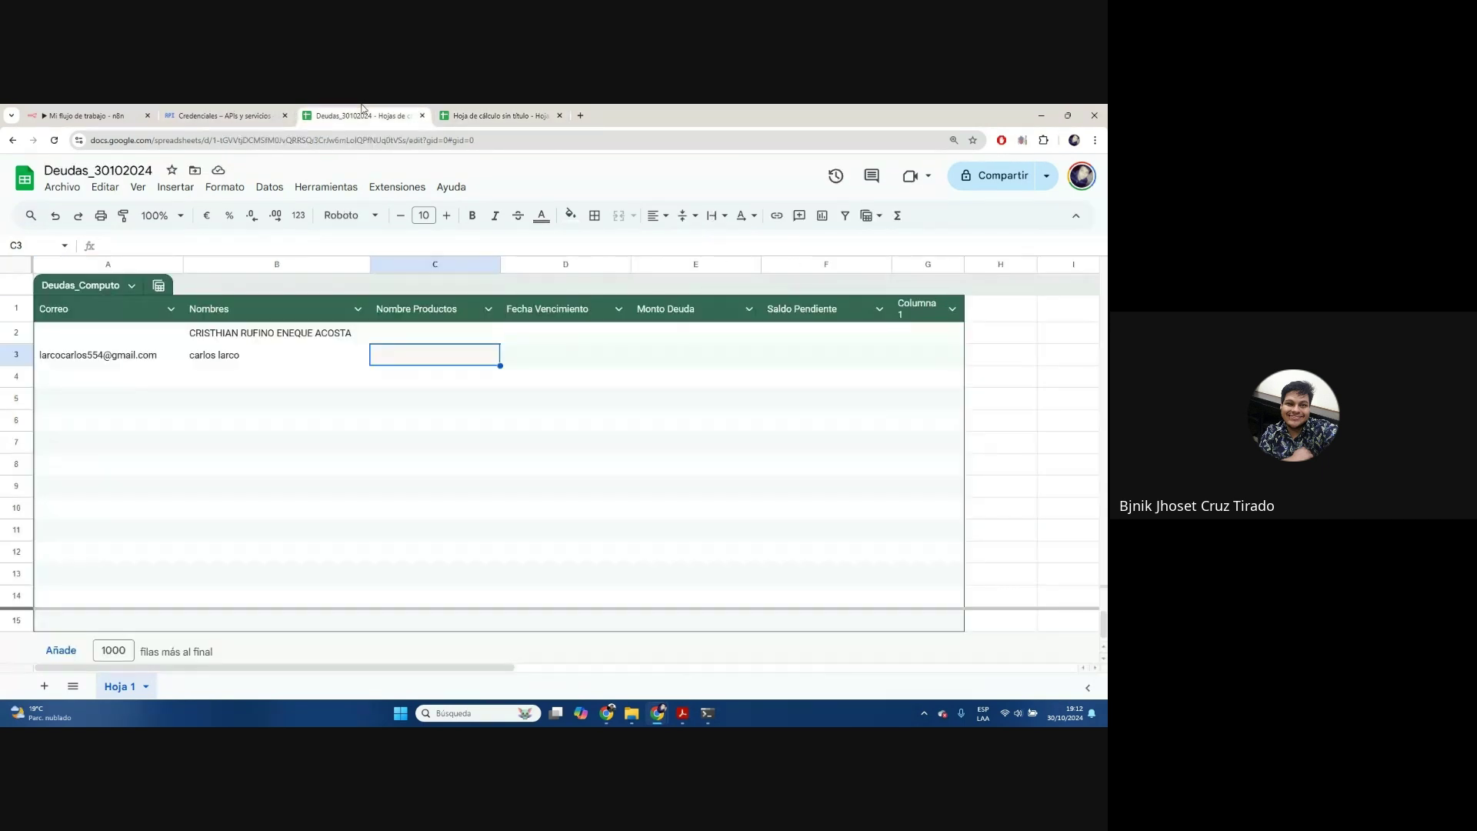
Review the column options for the first headers and make Fecha Vencimiento a date column
click(124, 313)
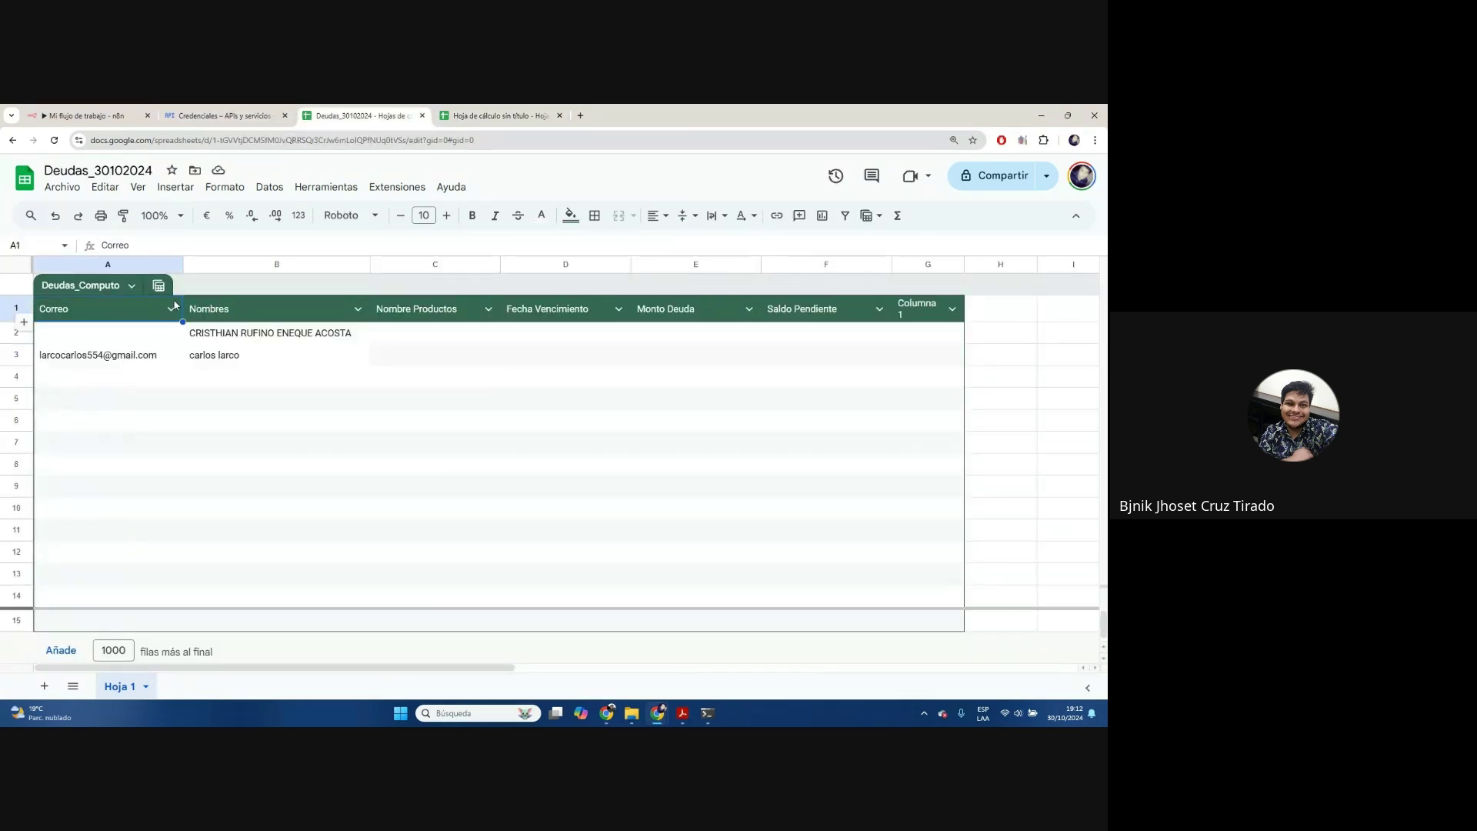
click(172, 308)
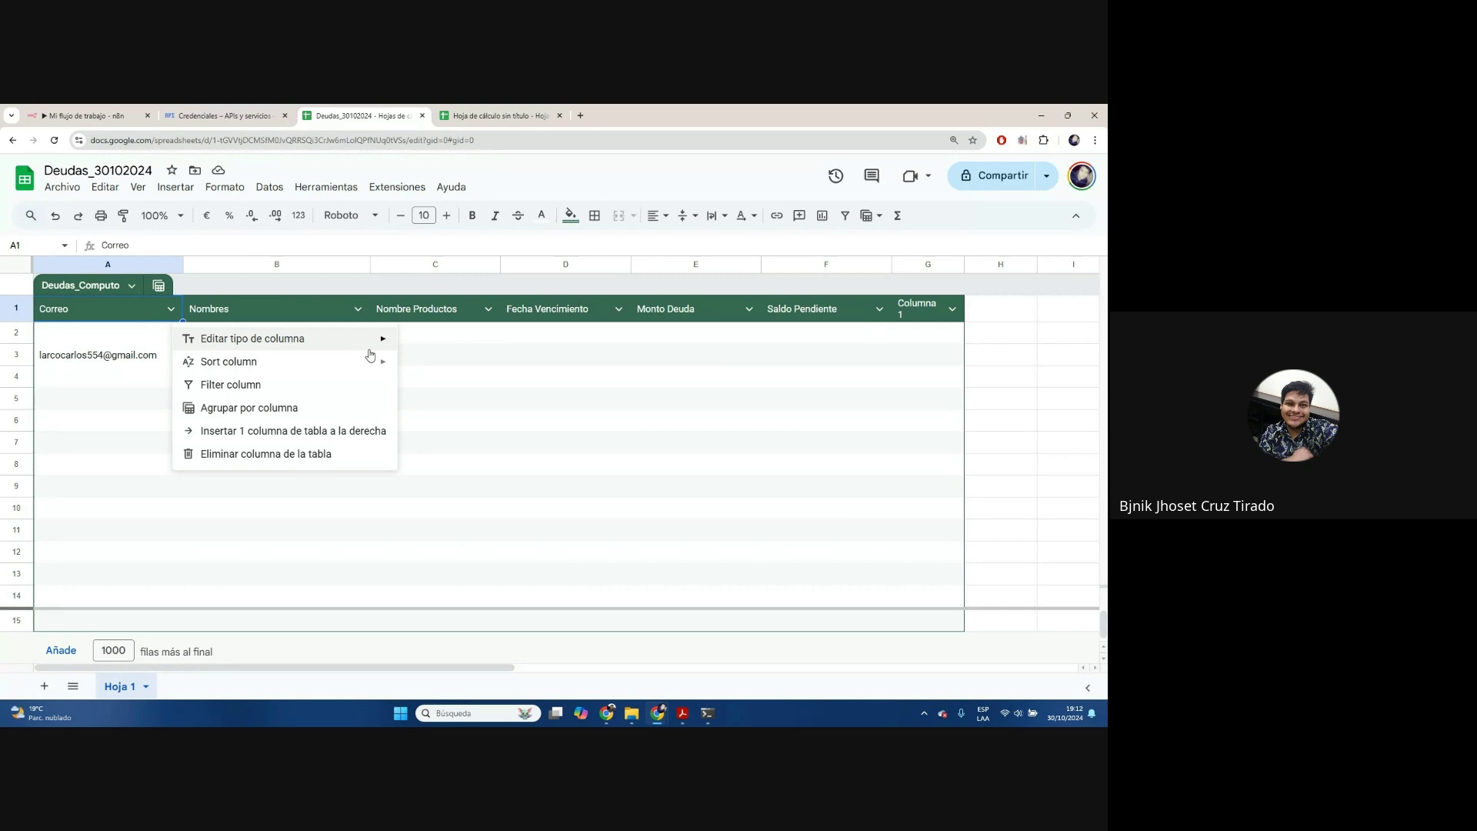
mouse_move(380, 348)
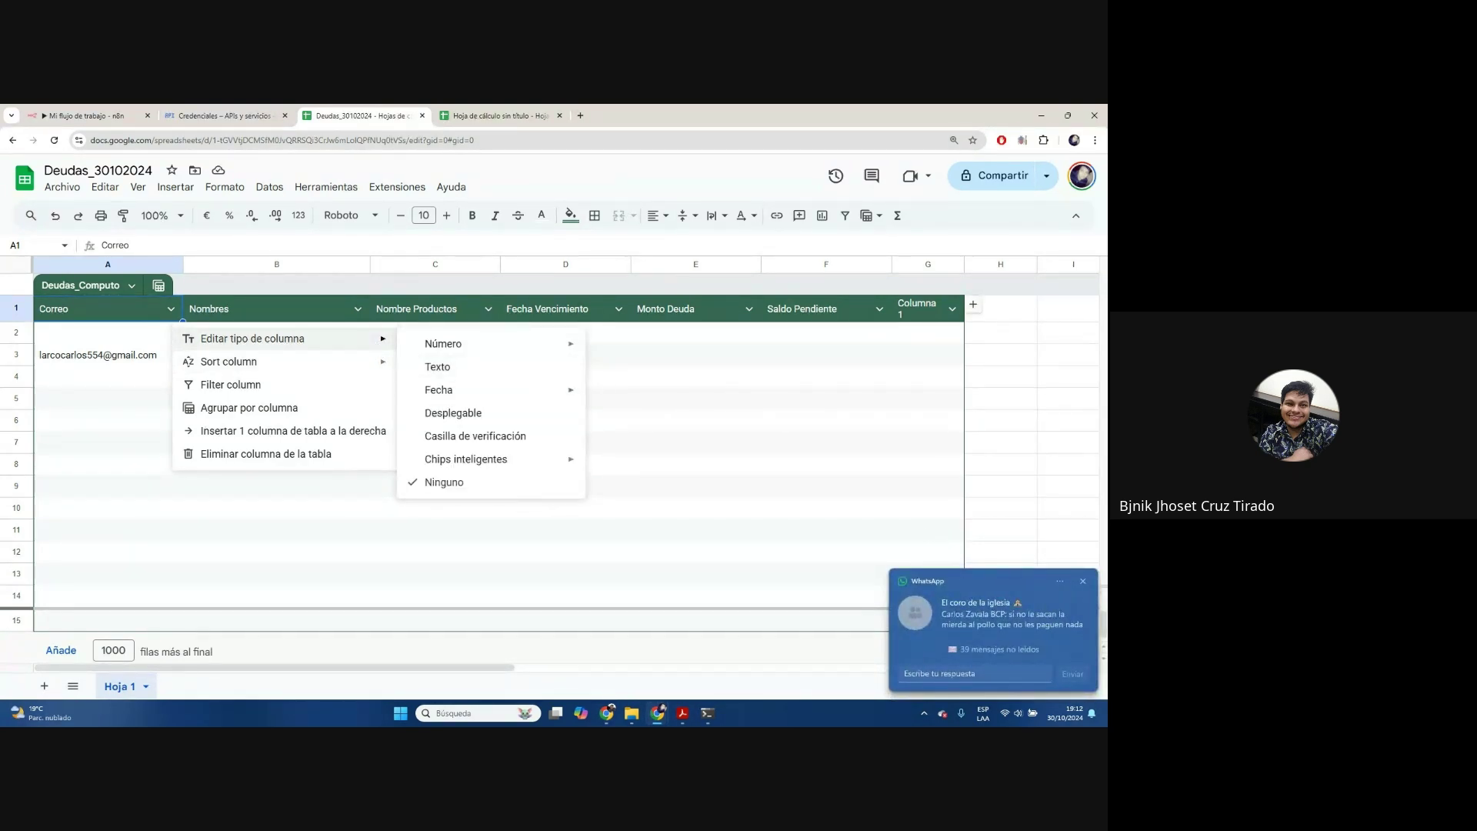
key(Escape)
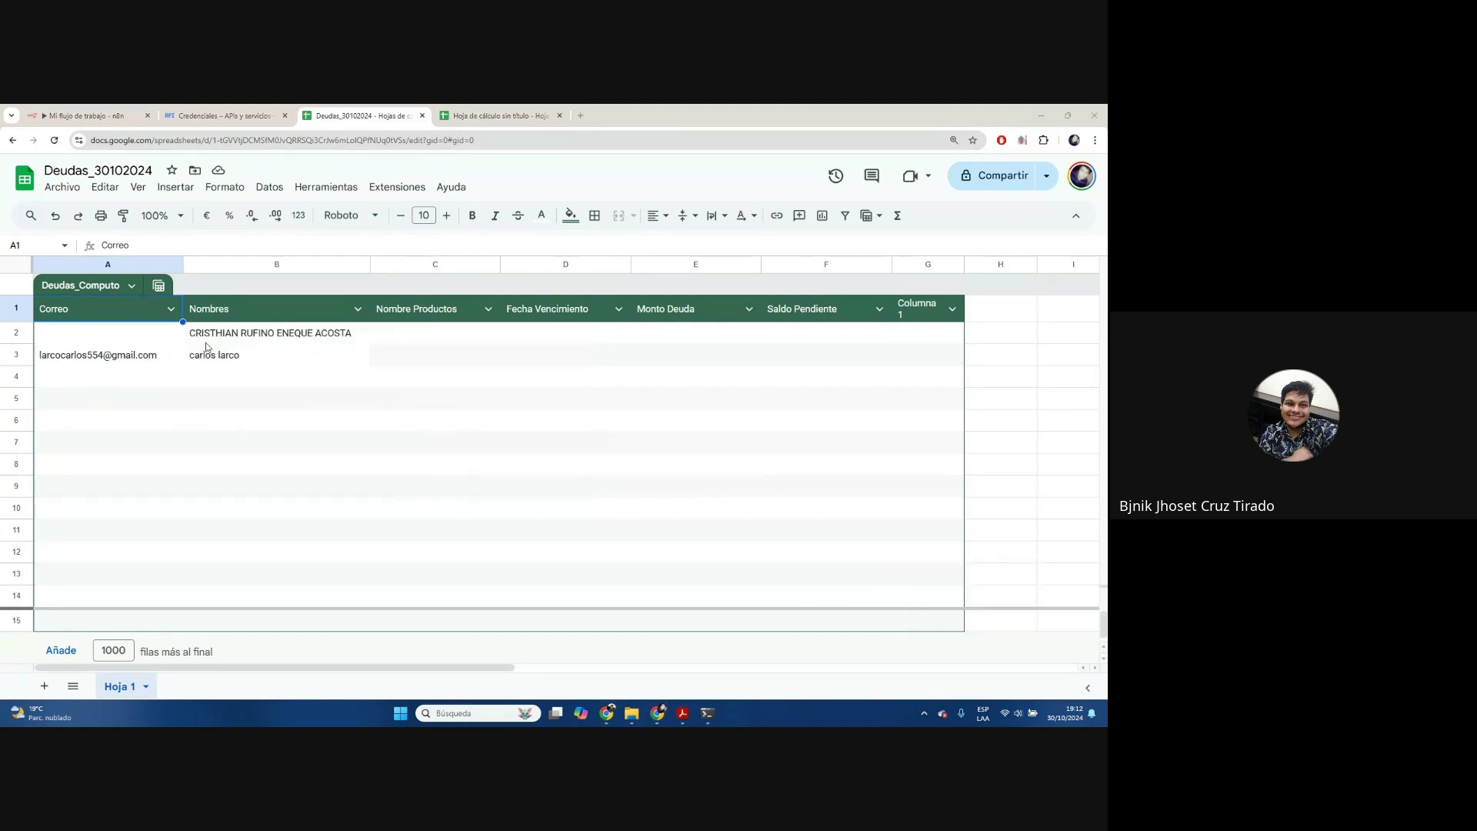
click(358, 307)
click(358, 307)
click(488, 307)
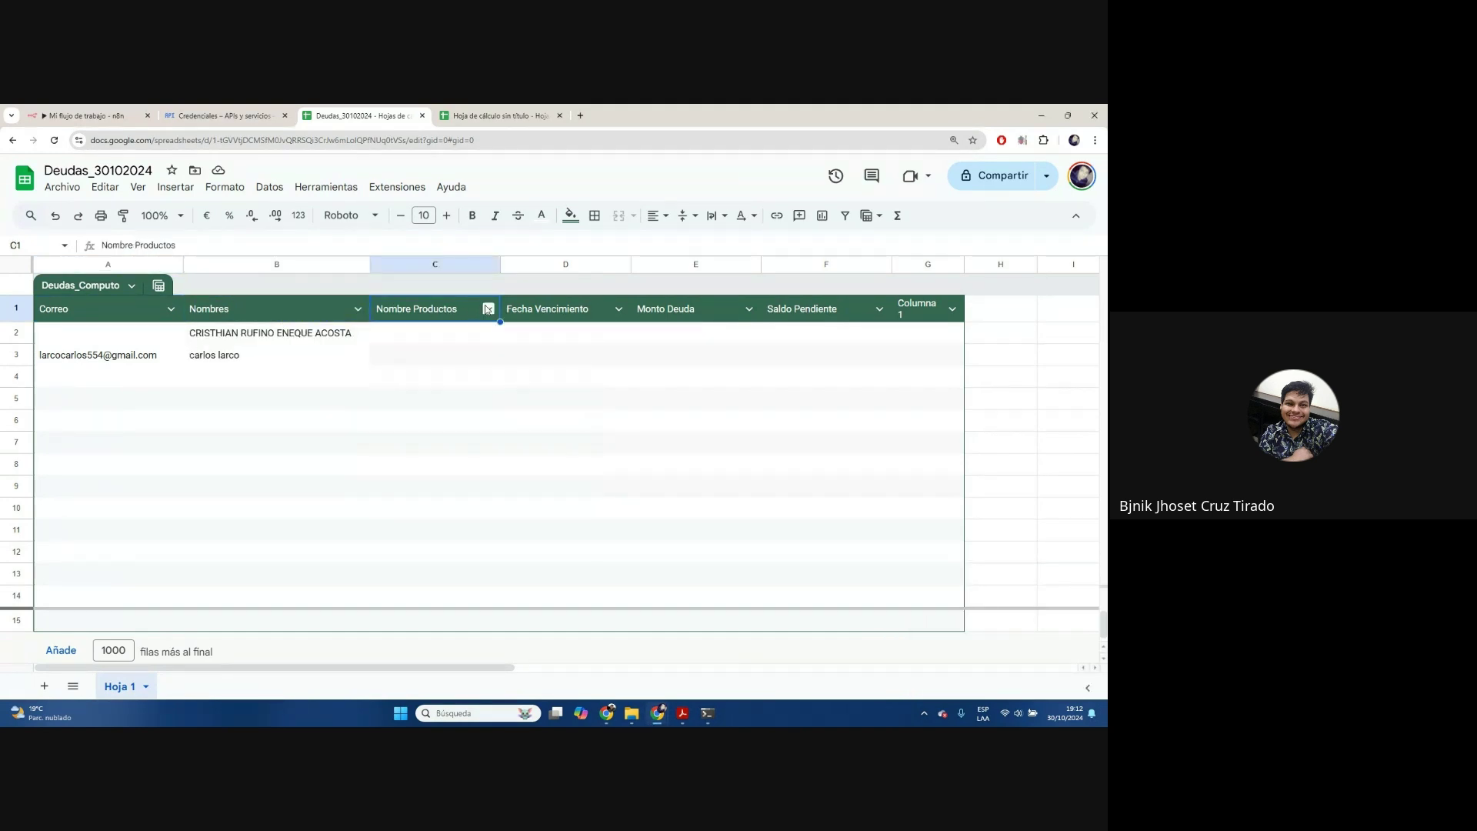
click(488, 308)
click(619, 308)
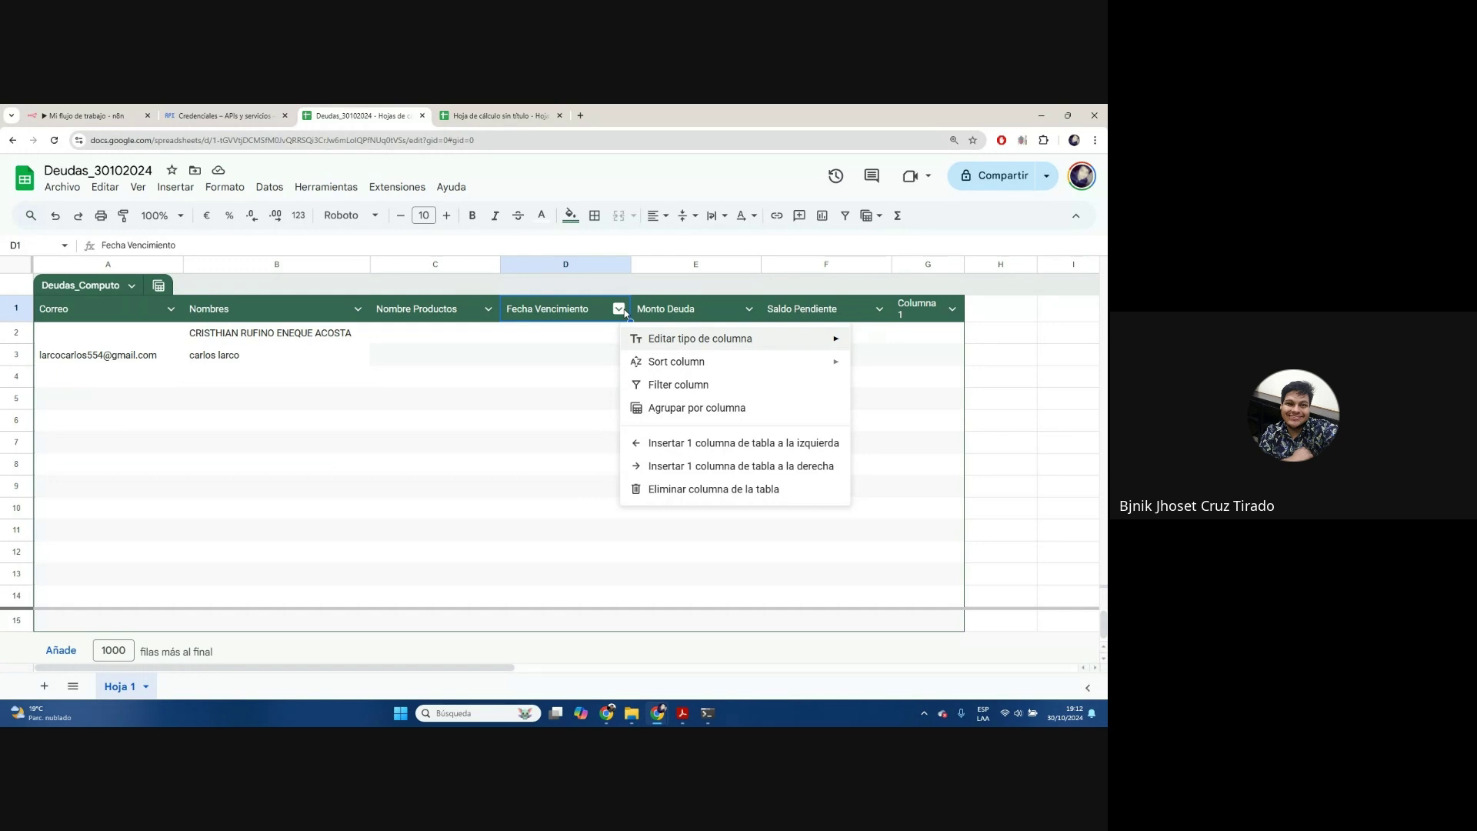
mouse_move(827, 348)
mouse_move(982, 396)
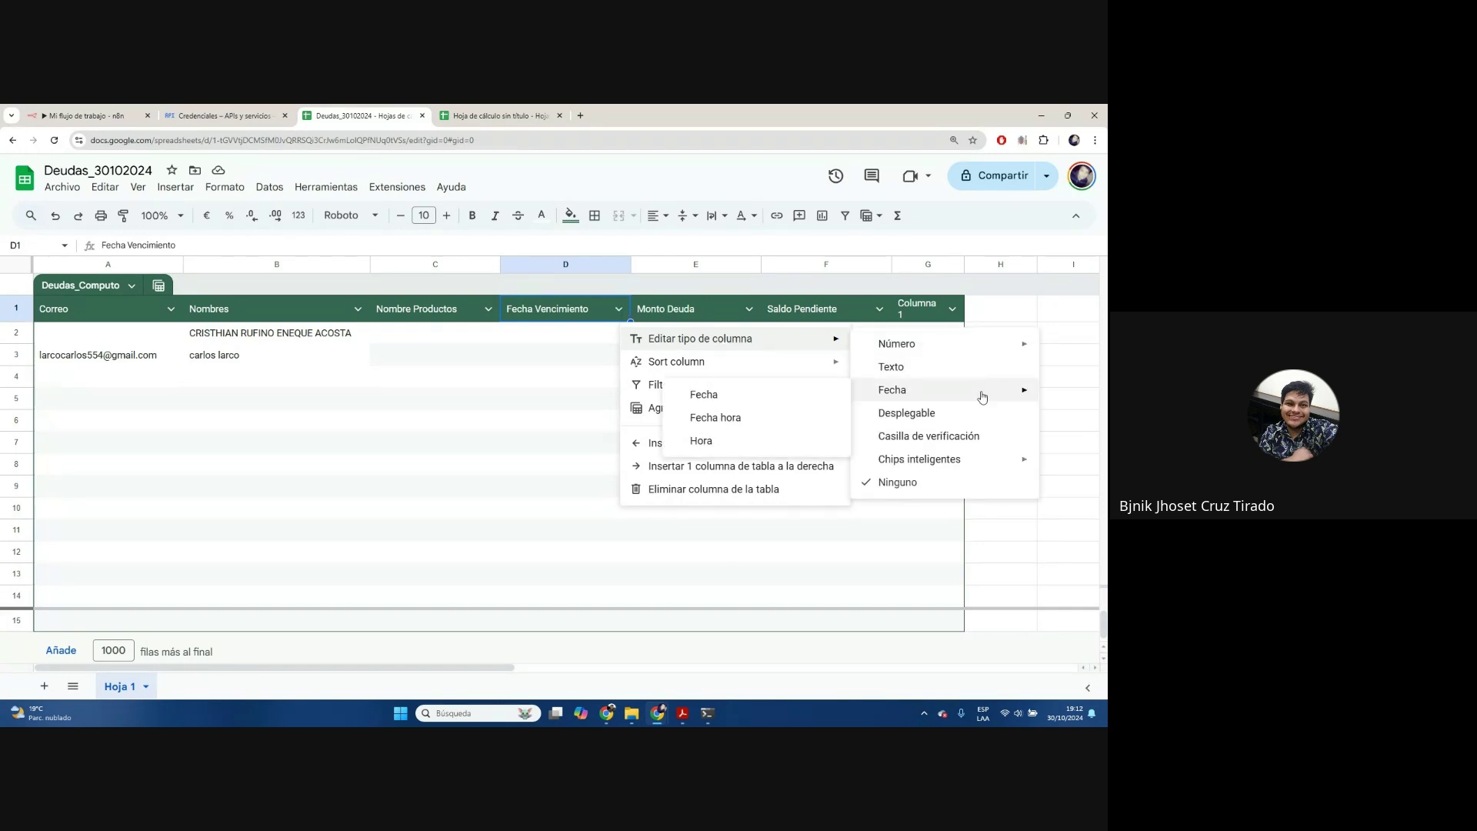
click(711, 396)
Make Monto Deuda and Saldo Pendiente number columns and widen column G
click(750, 308)
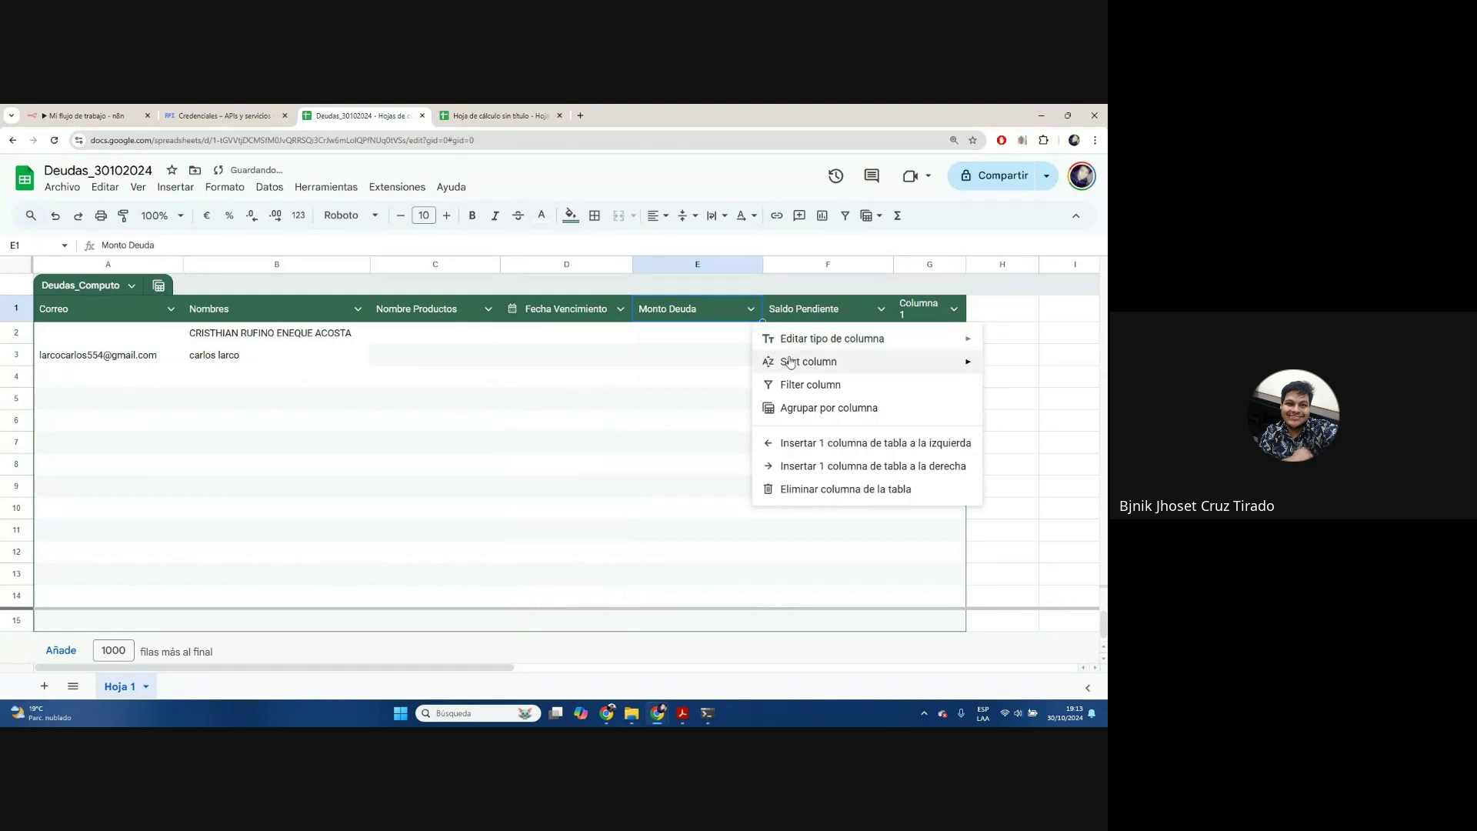
mouse_move(818, 345)
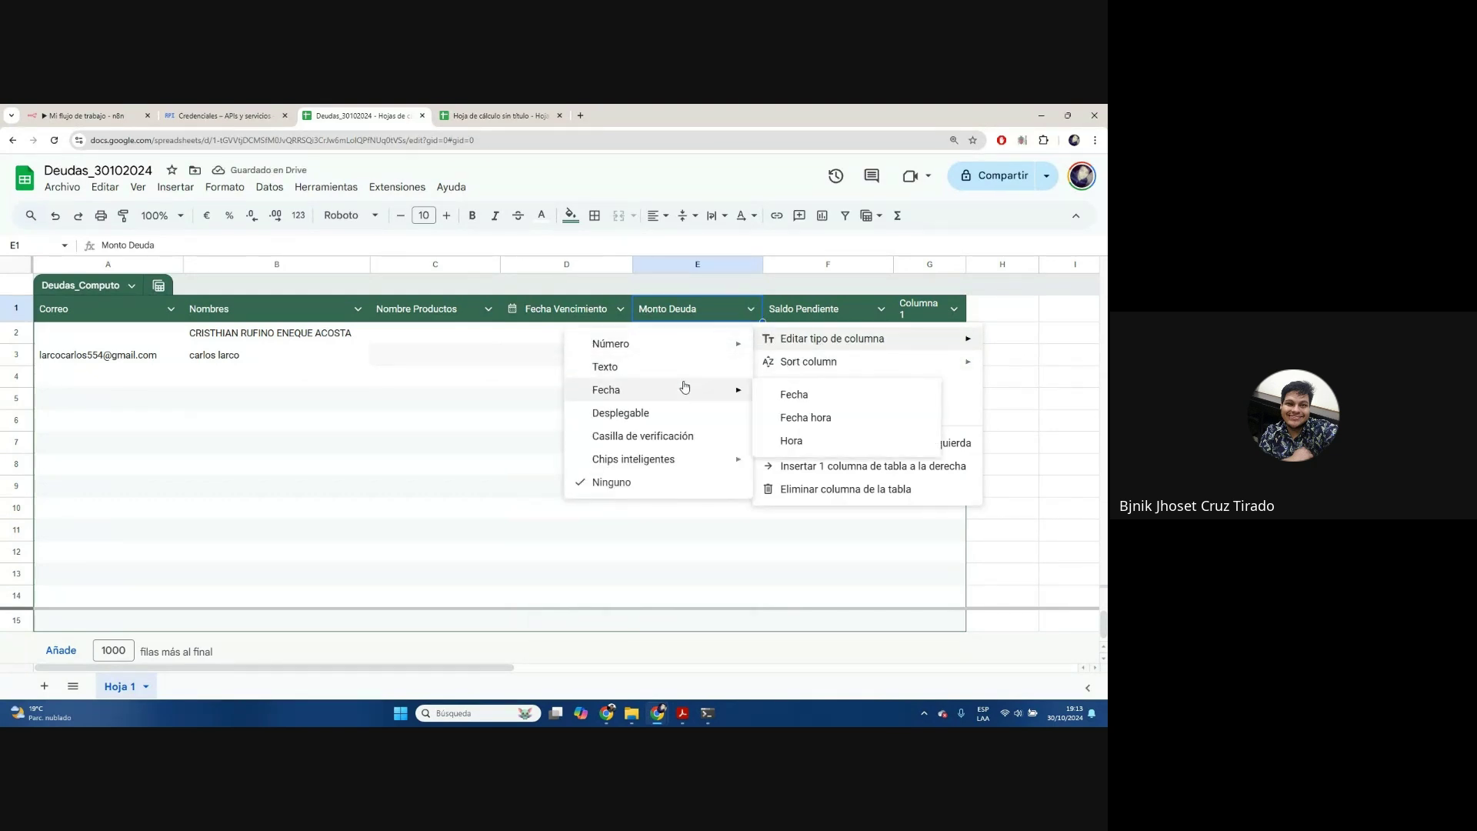
mouse_move(721, 357)
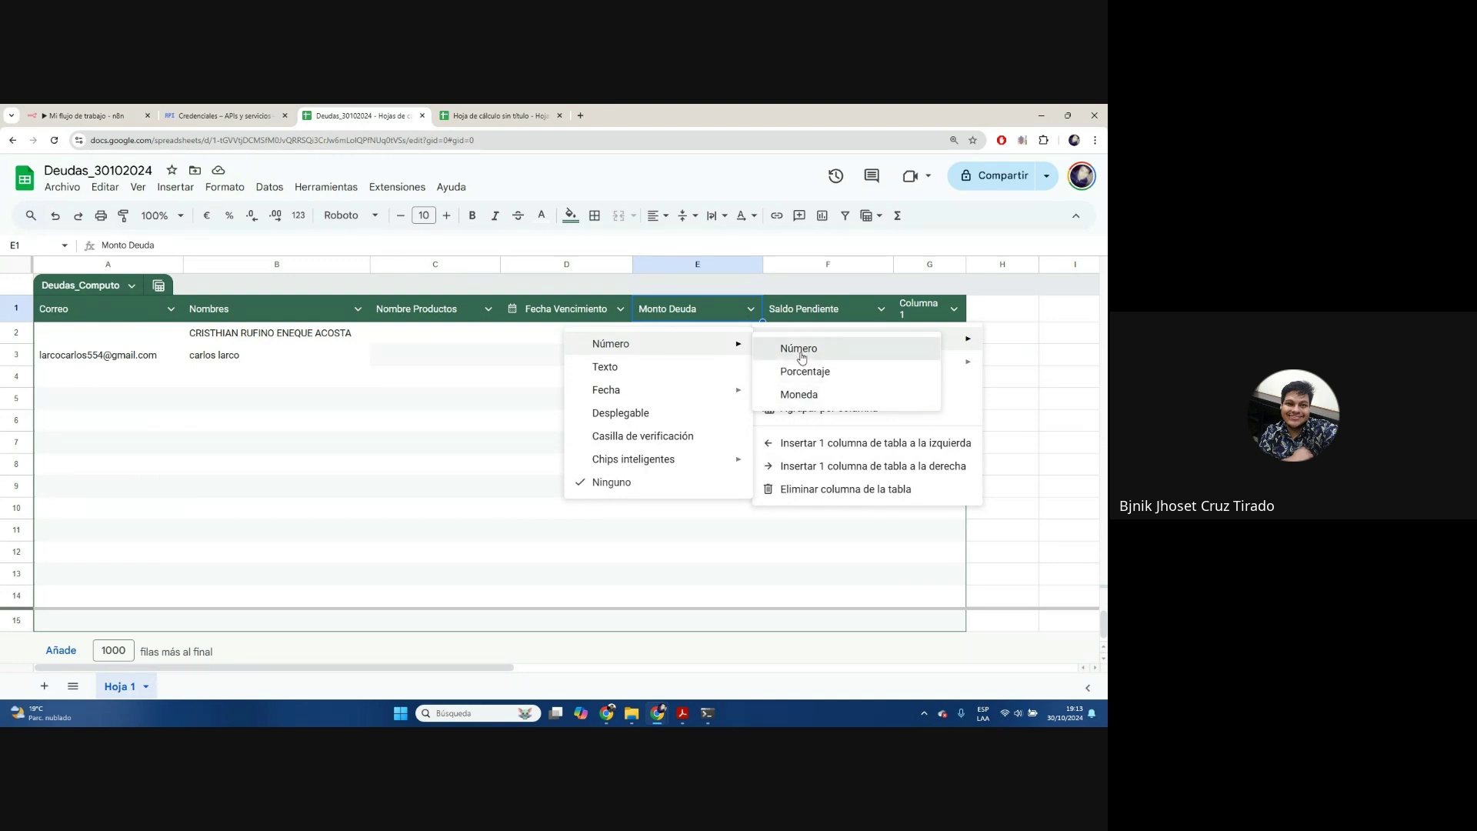
click(801, 356)
click(858, 320)
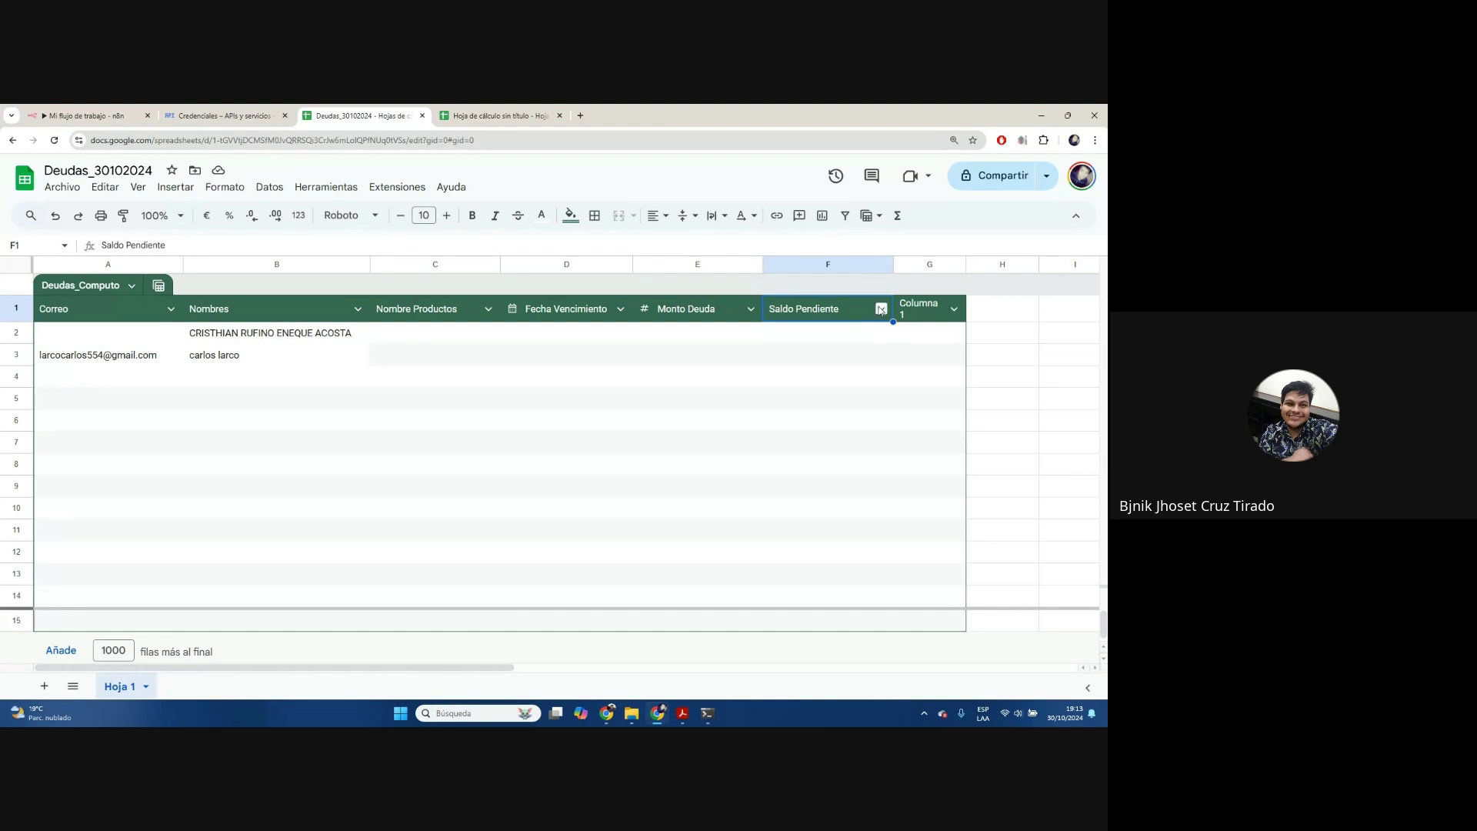
click(881, 310)
mouse_move(863, 339)
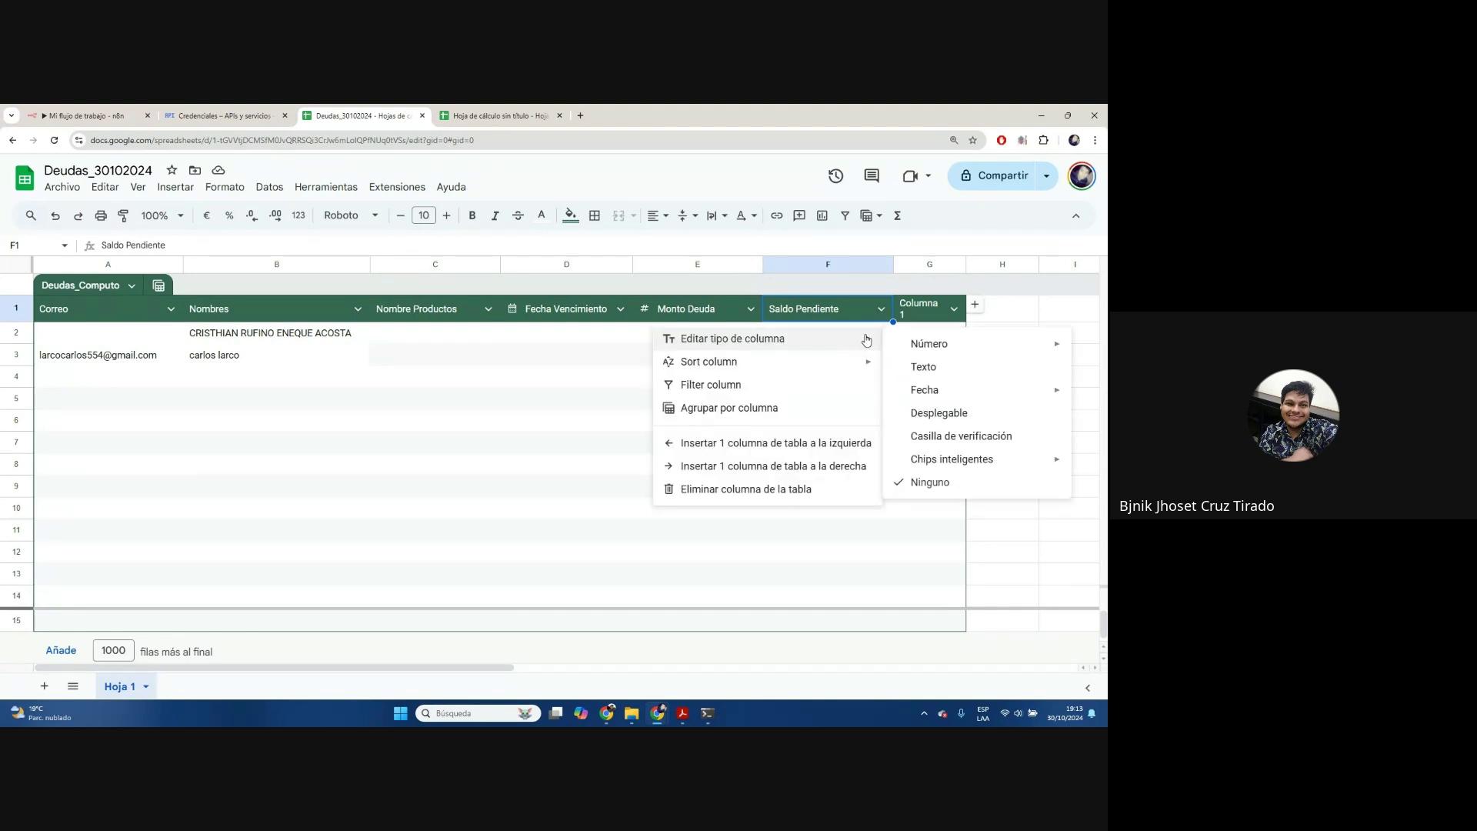
mouse_move(947, 351)
click(786, 350)
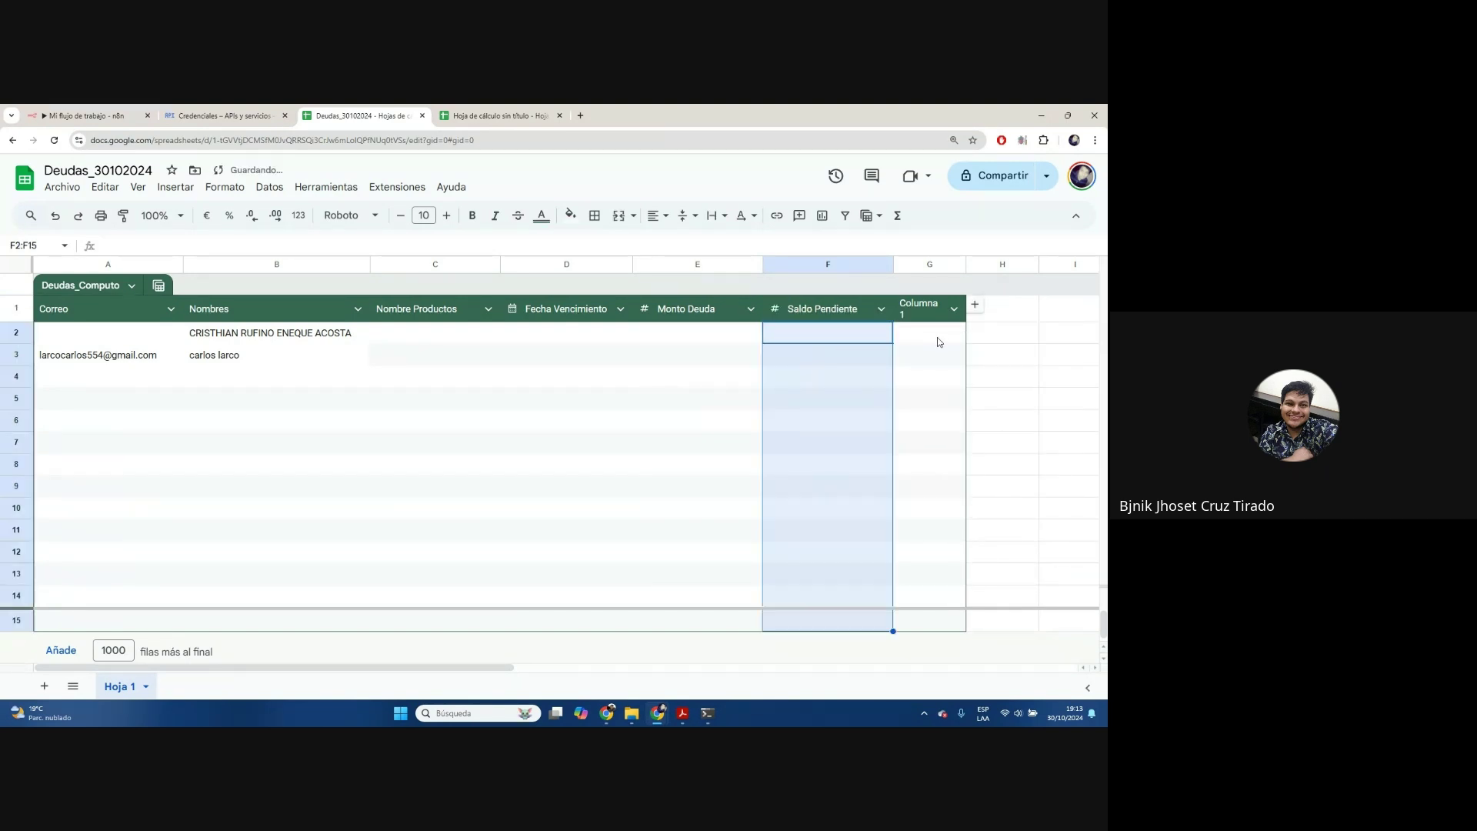
drag(966, 264, 1008, 264)
Delete the unused Columna 1 column (column G) from the table
click(954, 265)
right_click(954, 265)
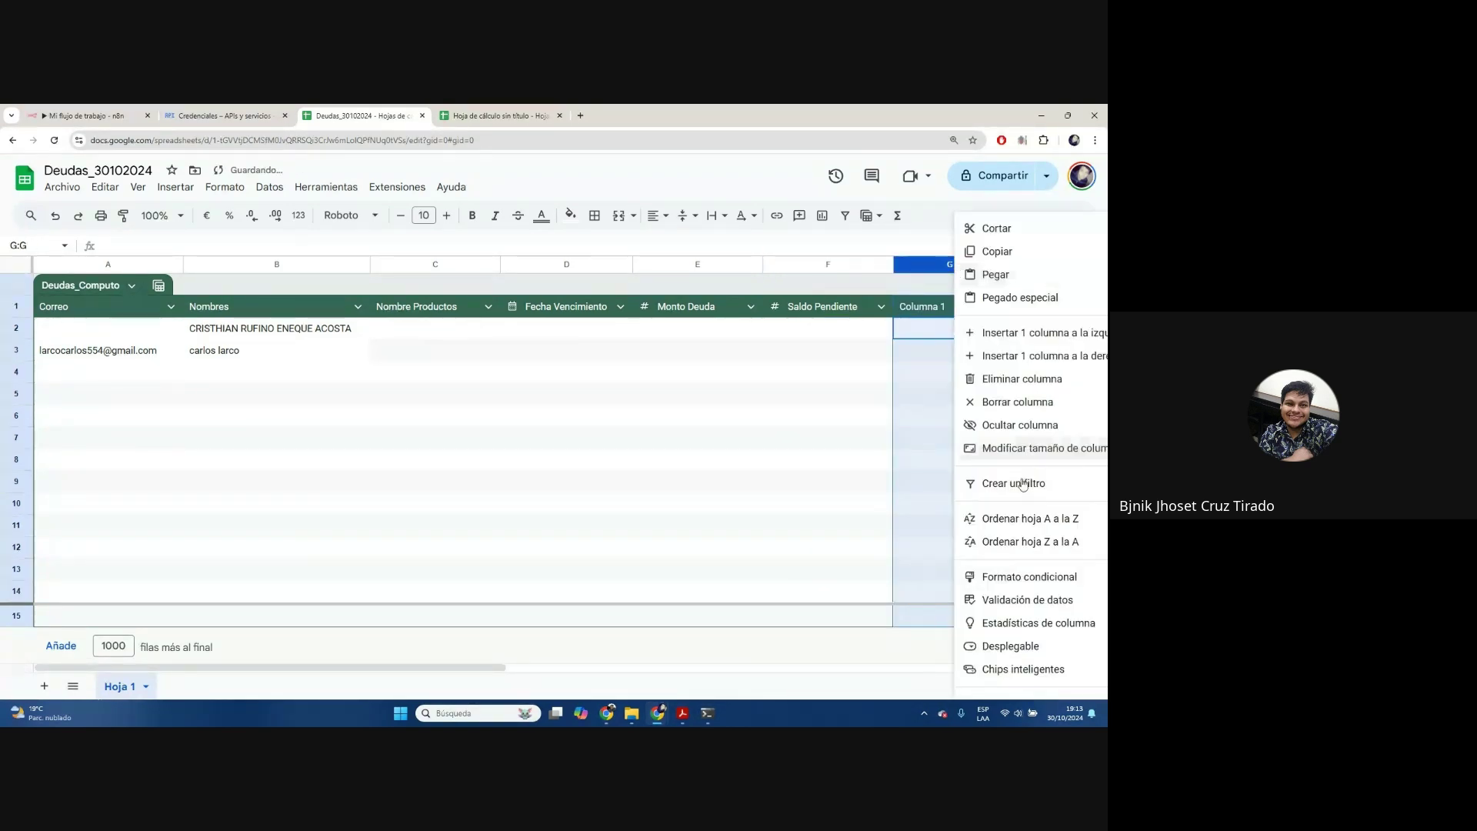
click(974, 382)
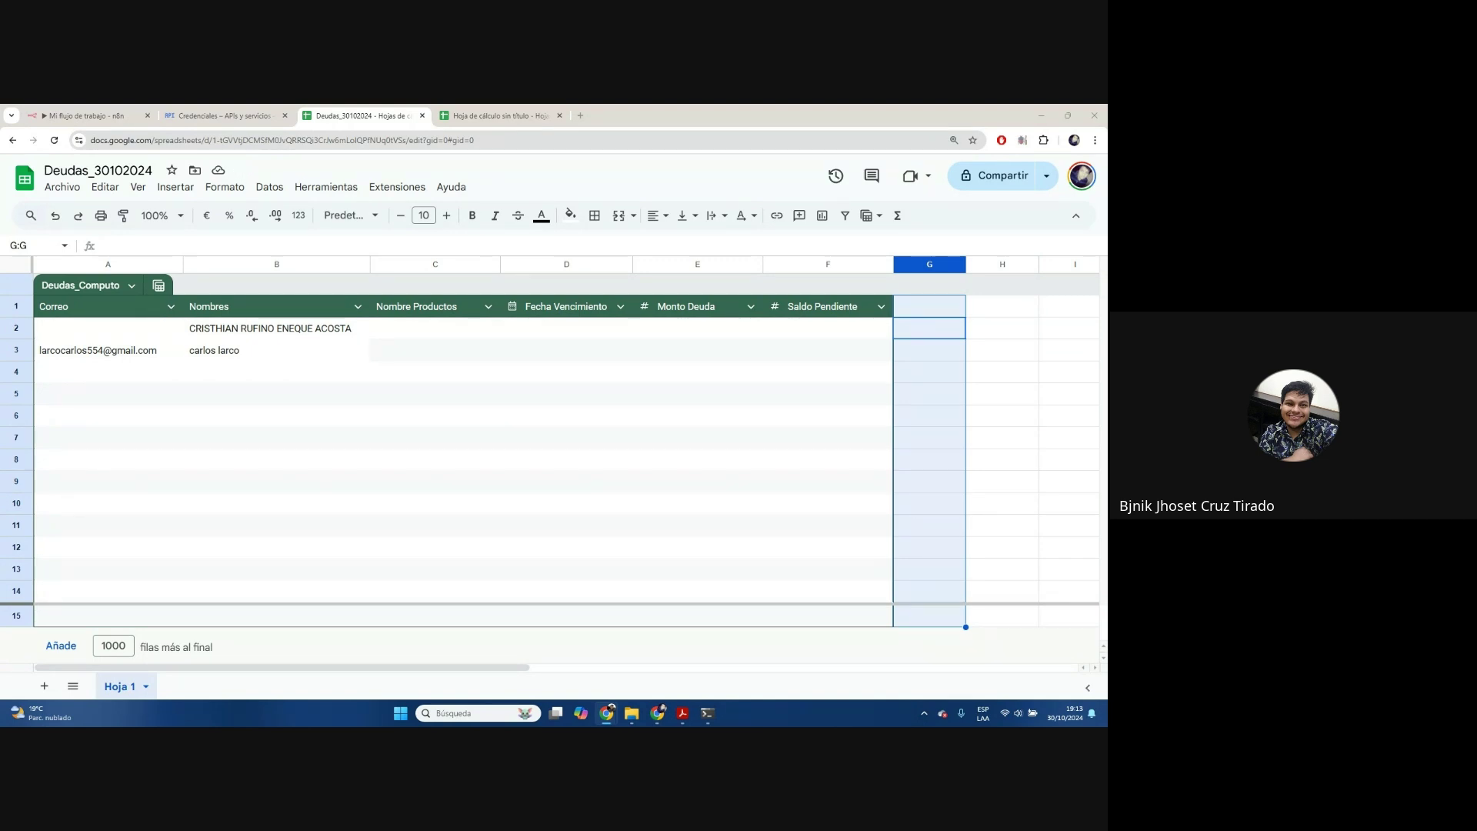
Paste the debtors' e-mails and names into rows 4 and 5 (A4:B5)
click(131, 373)
key(ctrl+v)
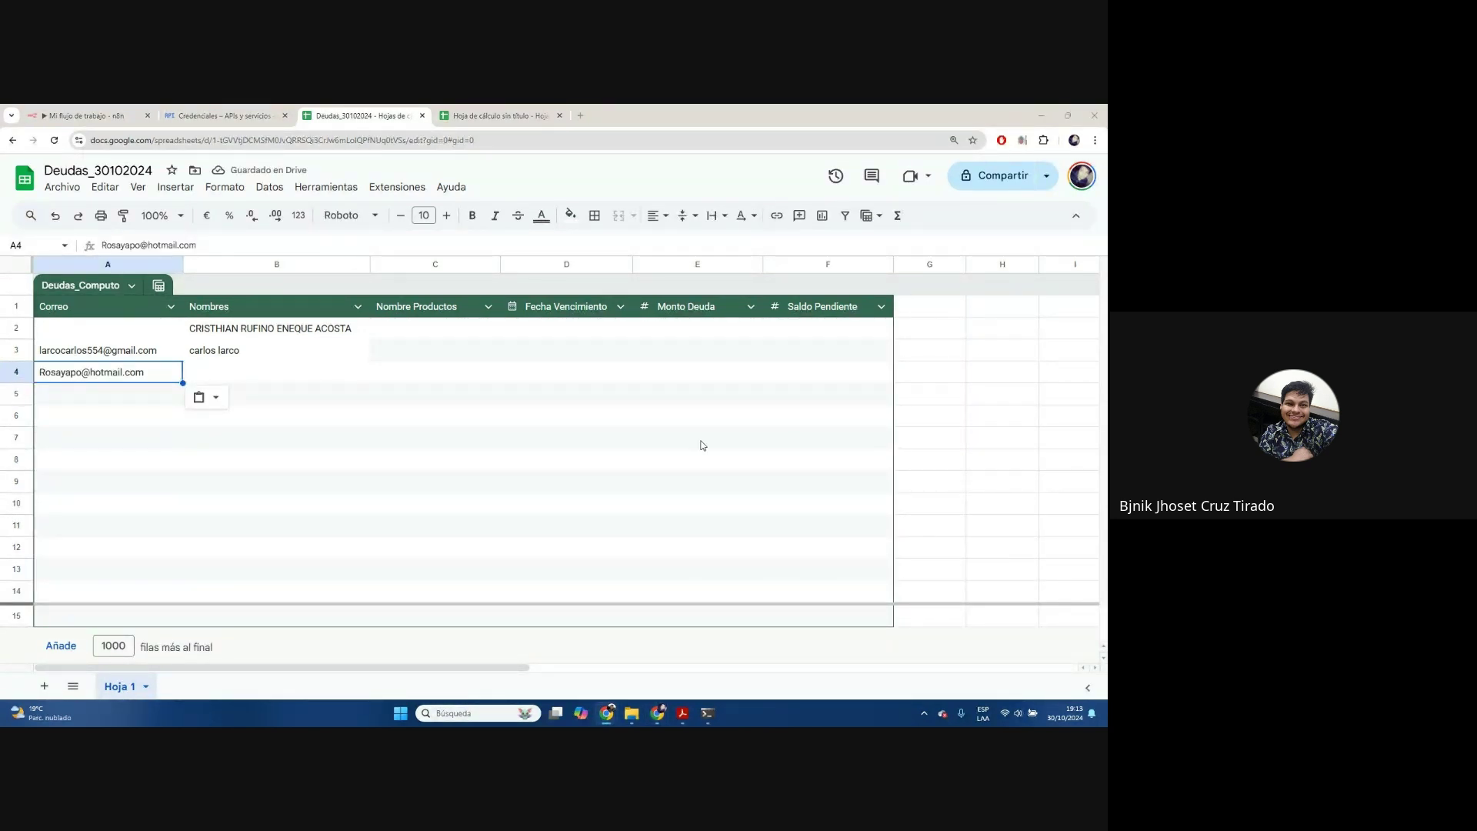
click(280, 372)
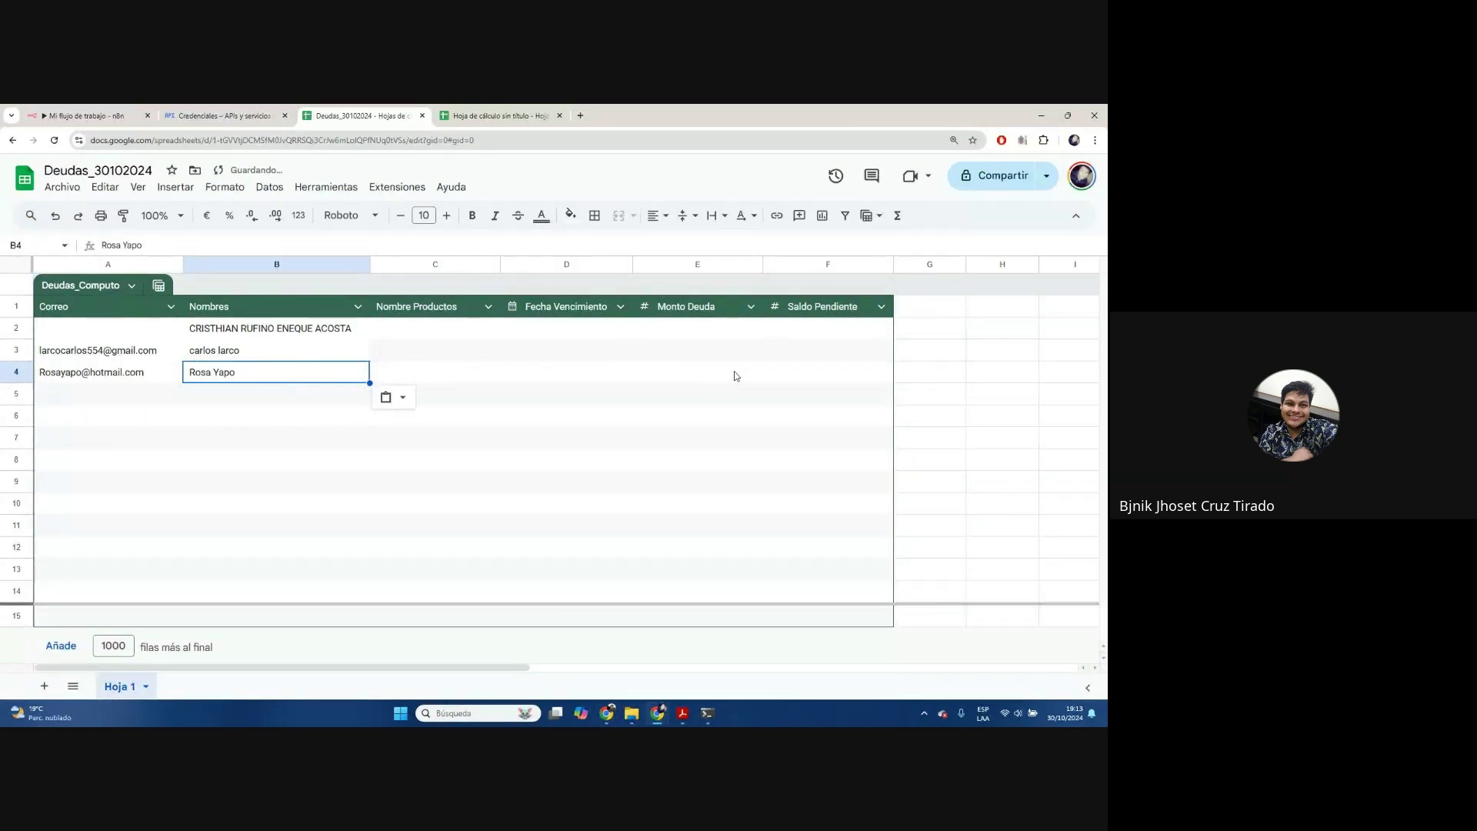
key(alt+Tab)
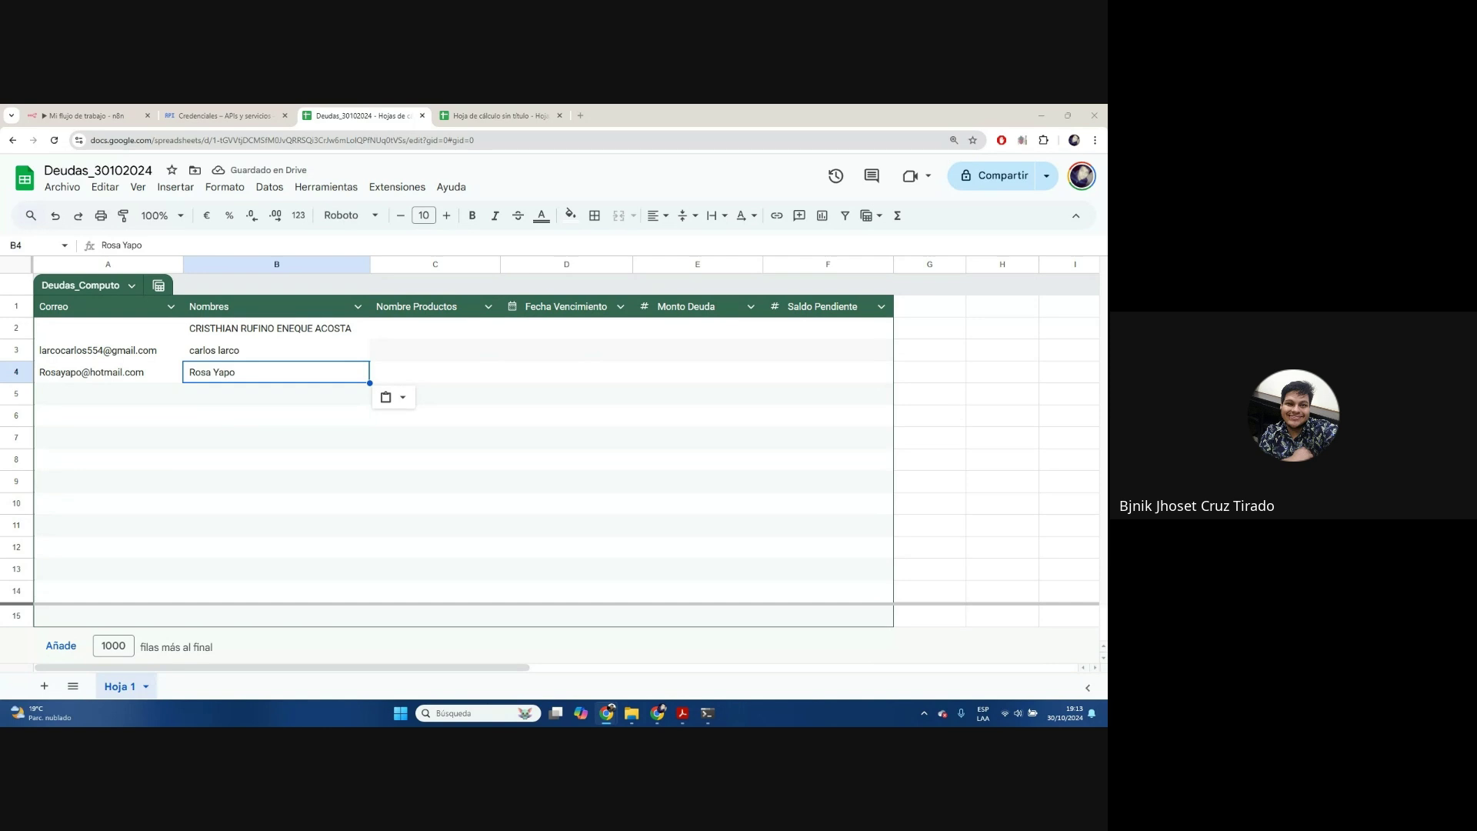
click(146, 396)
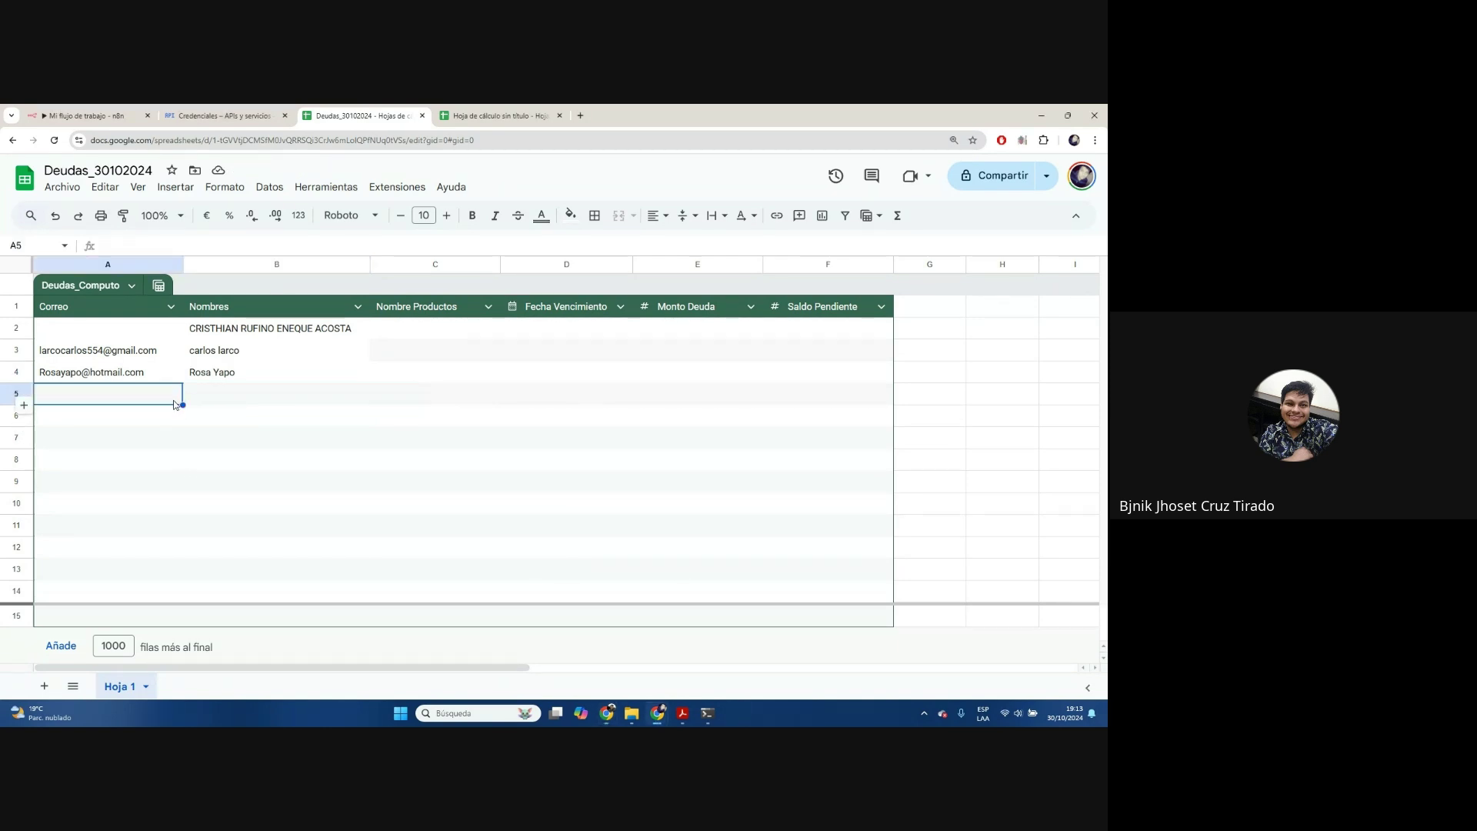
key(ctrl+v)
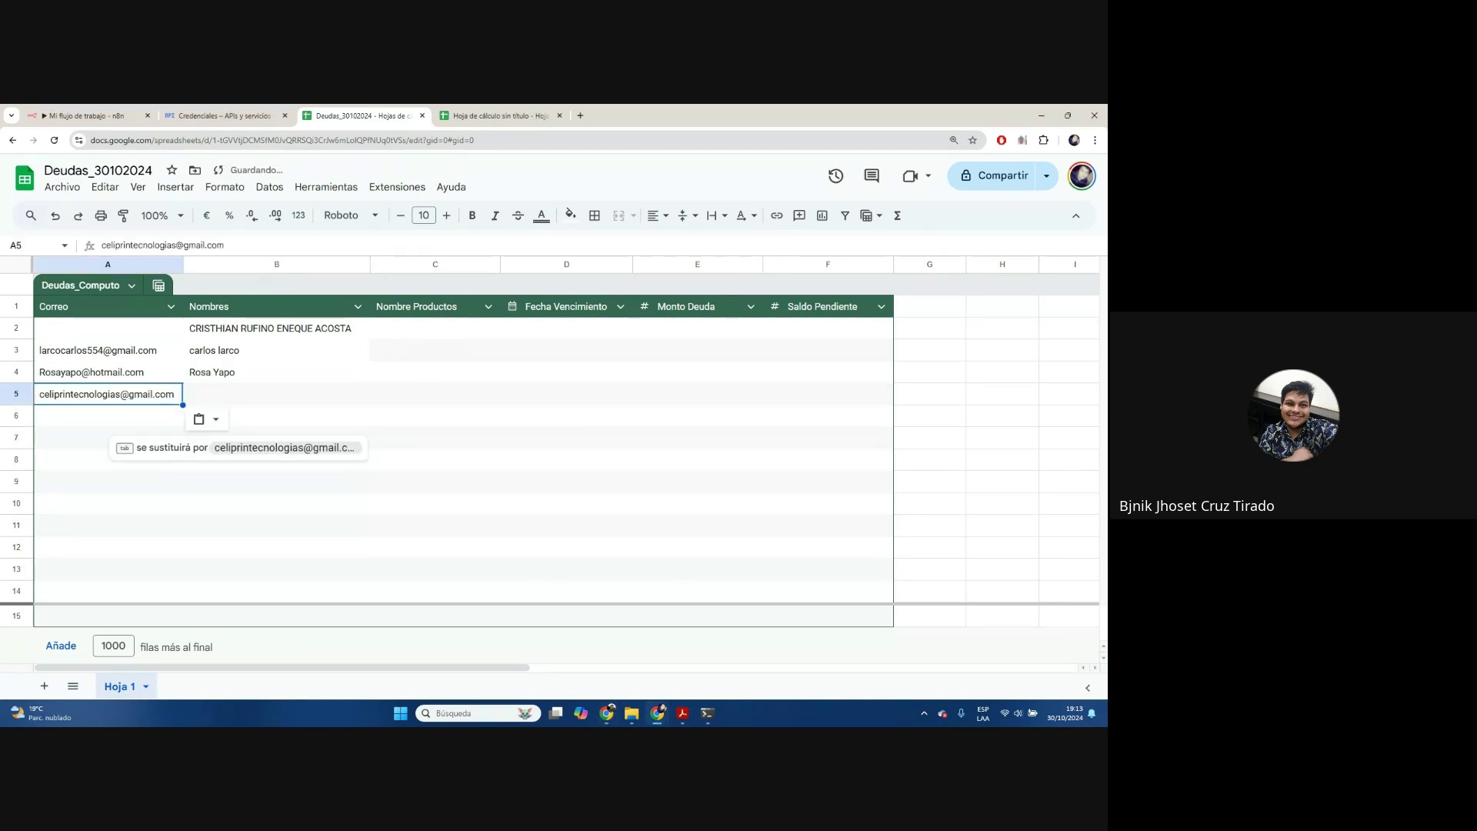
key(alt+Tab)
key(alt+Tab)
key(Tab)
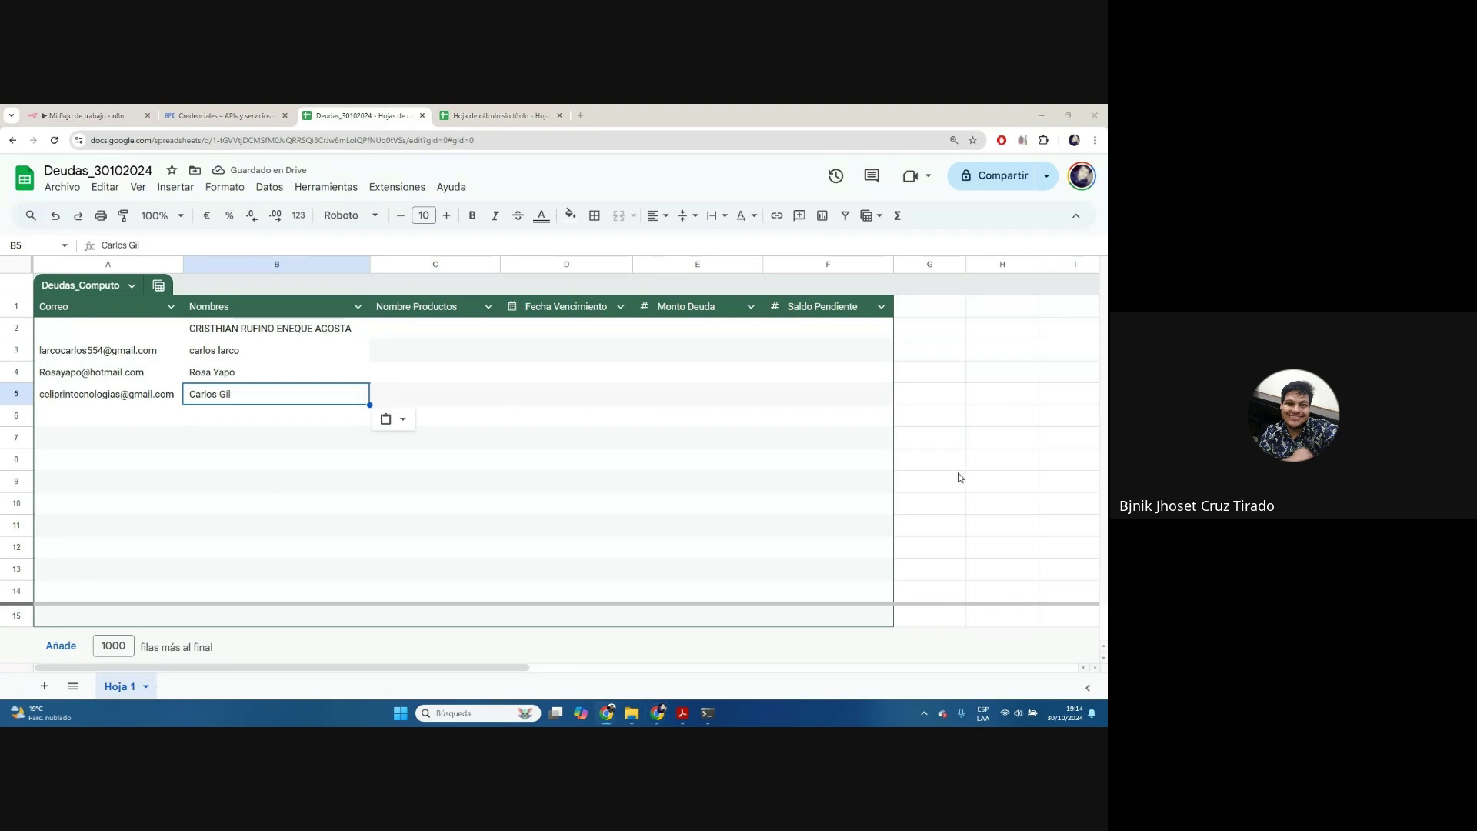
Paste the next debtor's name and e-mail into row 6, and the missing e-mail into A2
click(226, 414)
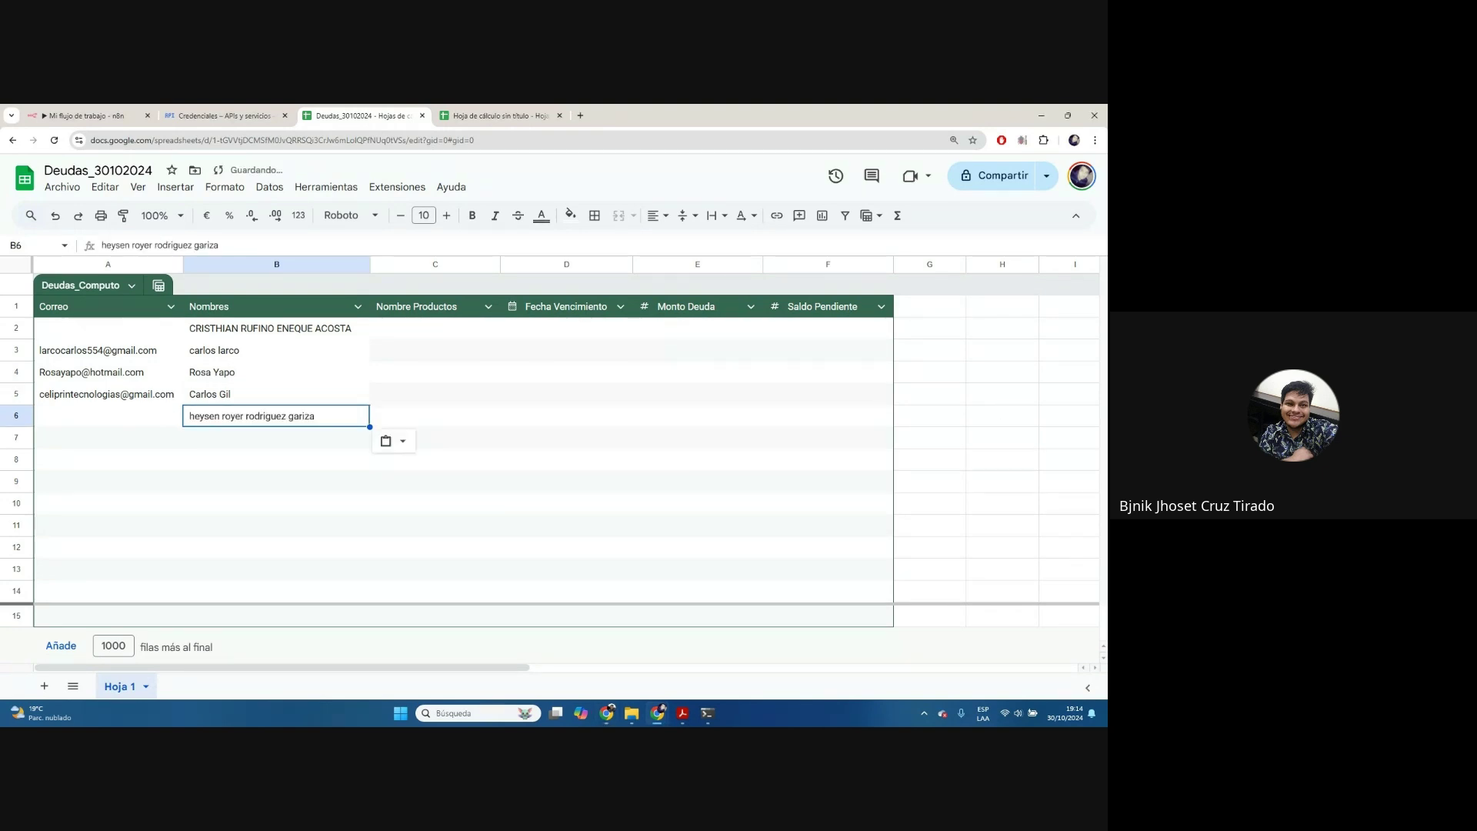
key(alt+Tab)
click(85, 415)
key(ctrl+v)
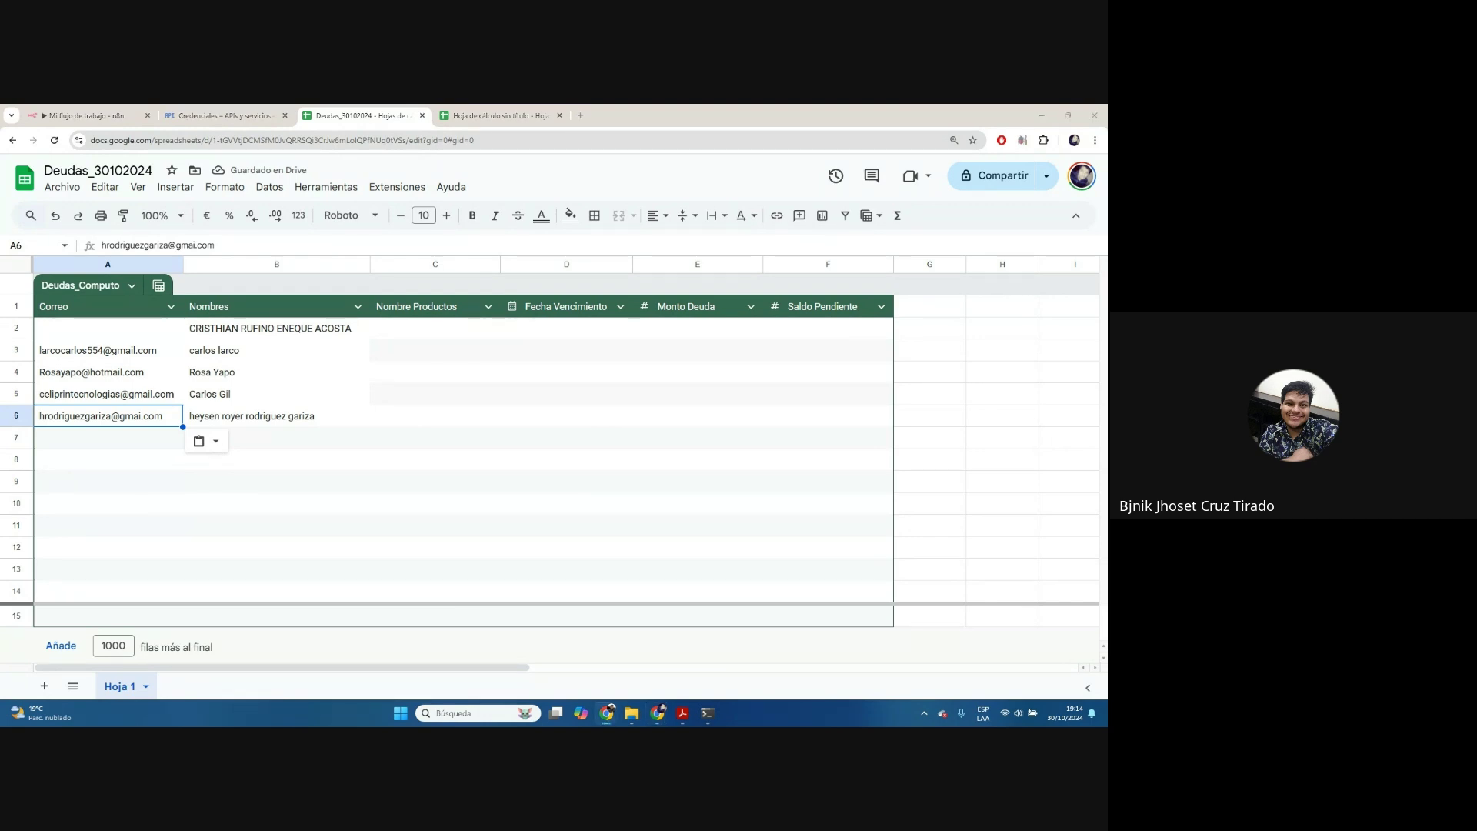
click(127, 331)
key(ctrl+v)
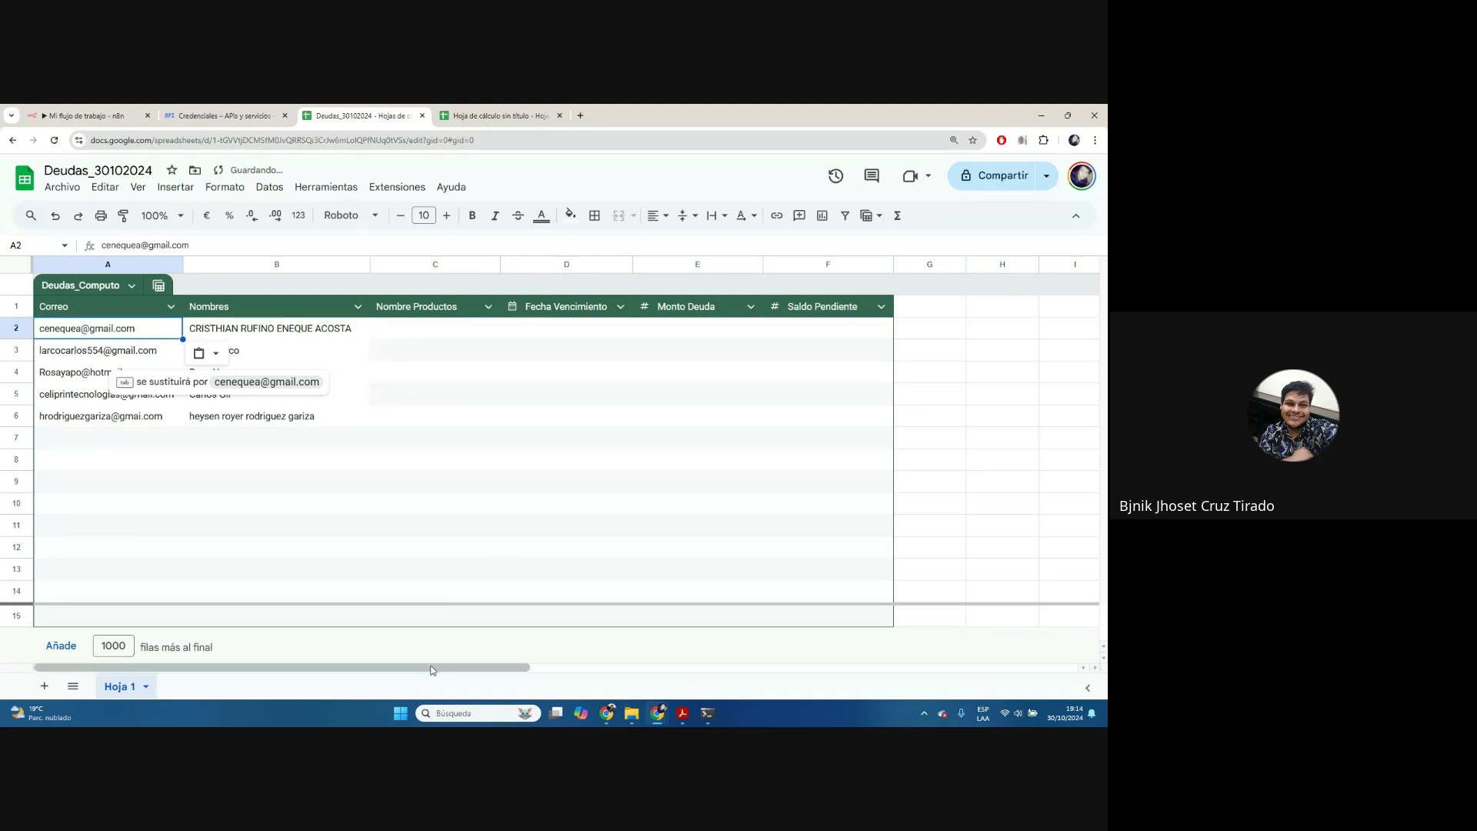
Freeze rows through row 7 and widen the Nombres and Nombre Productos columns
drag(465, 604, 502, 454)
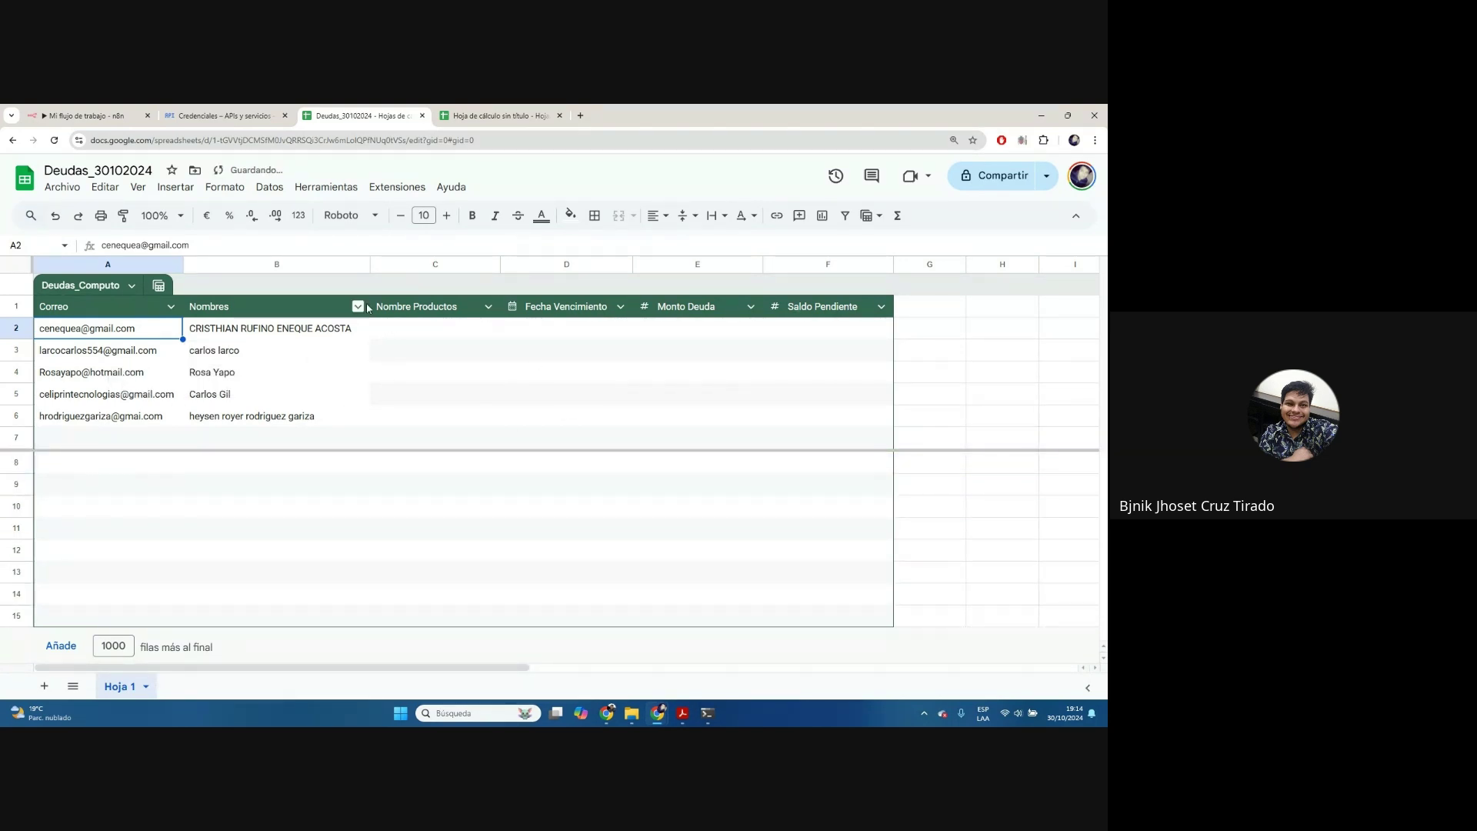
drag(370, 264, 409, 264)
click(458, 333)
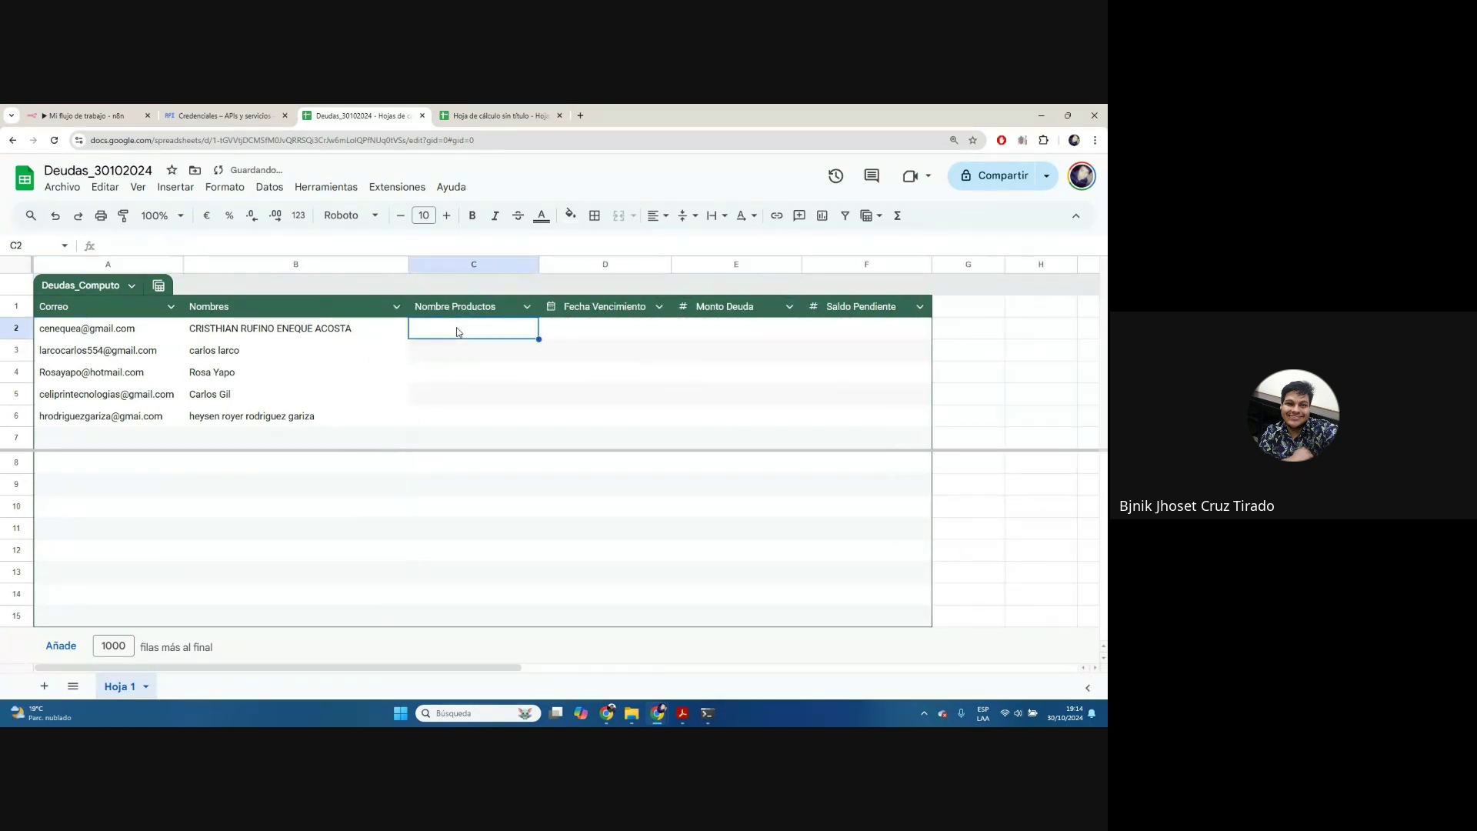
drag(539, 263, 667, 264)
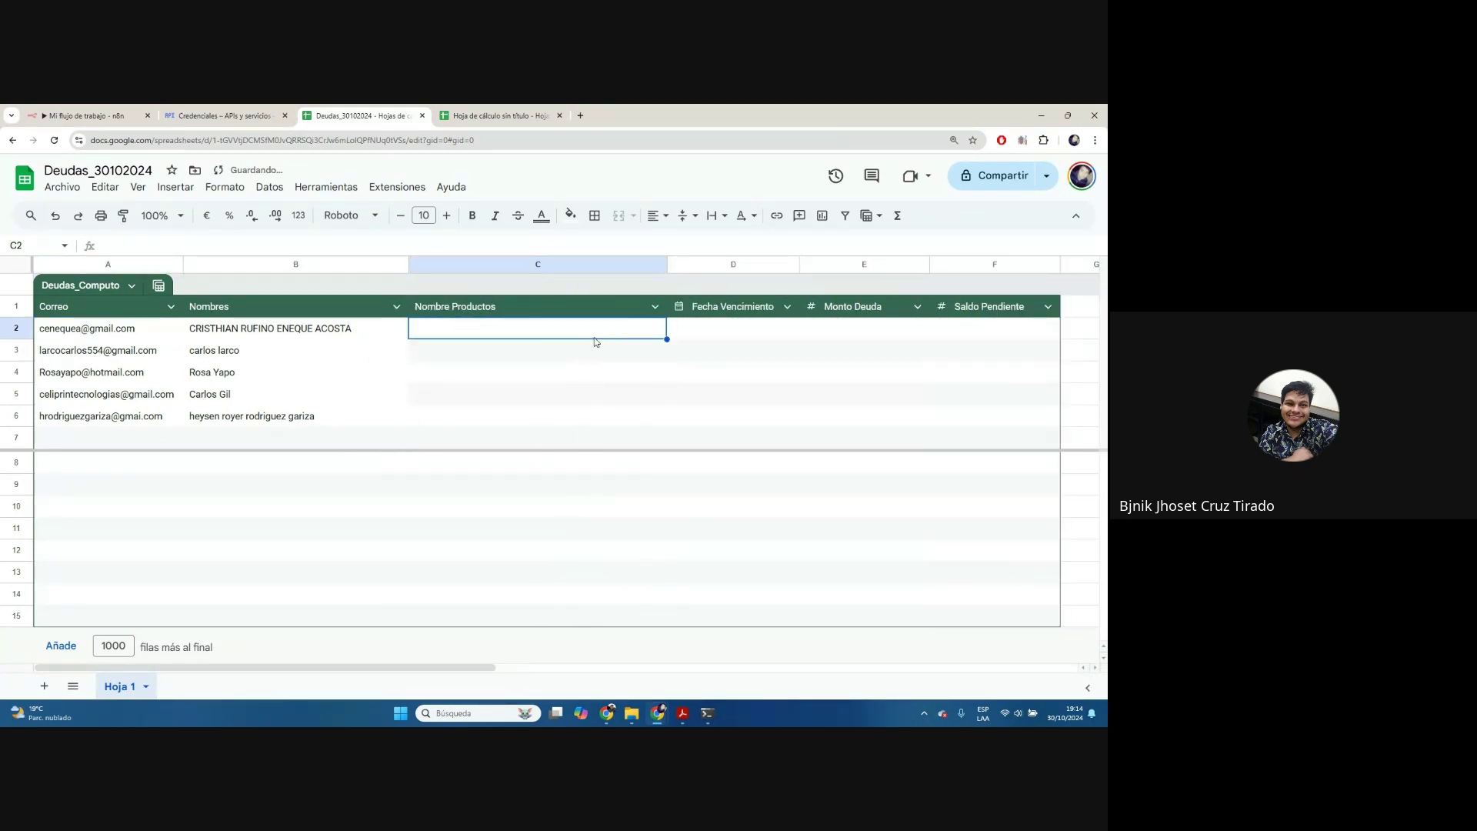
Enter Iphone 16 Pro Max as the first product in C2
text(I)
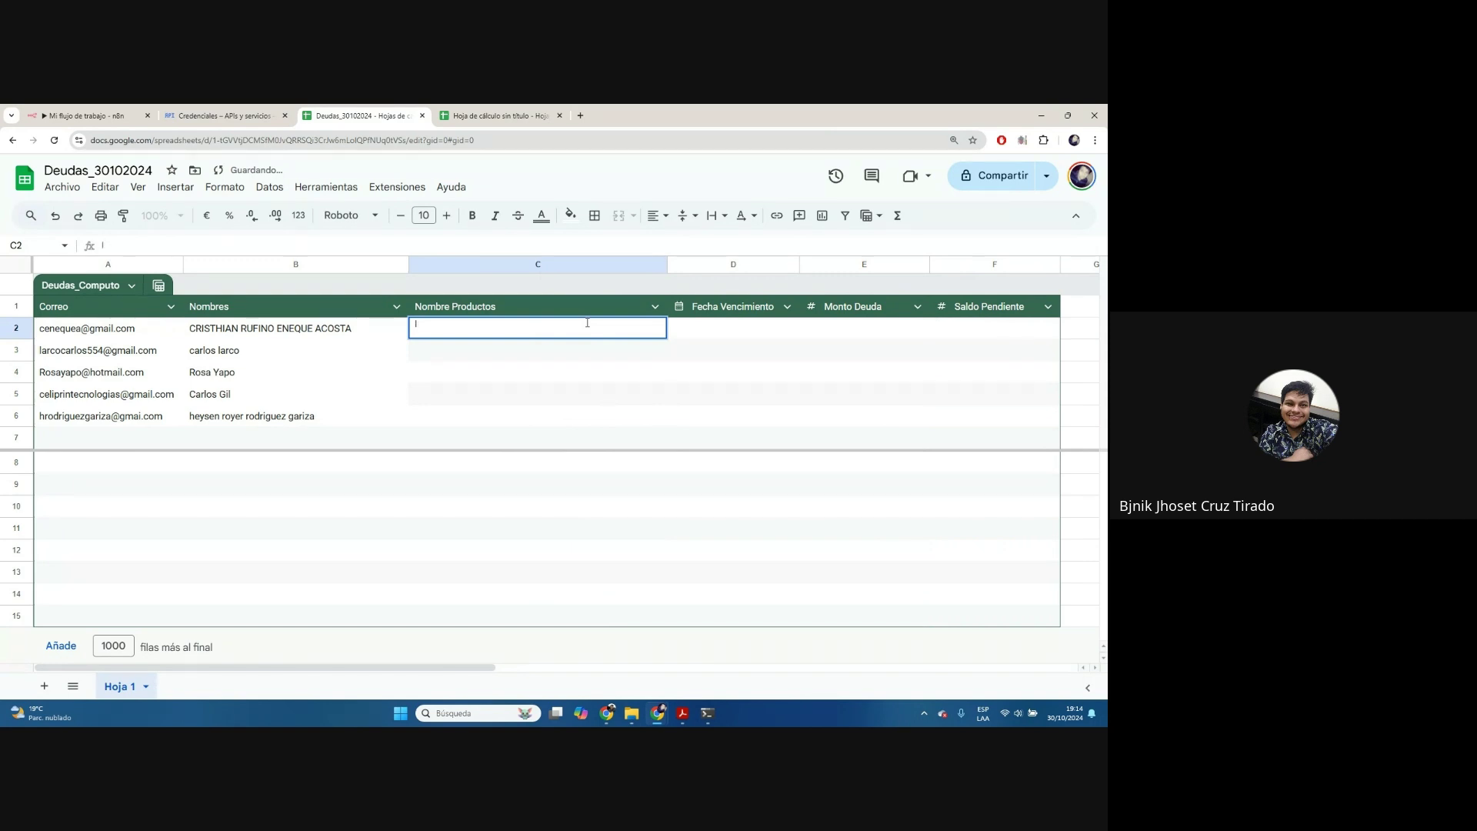
text(phone 16 Pro Max)
key(Tab)
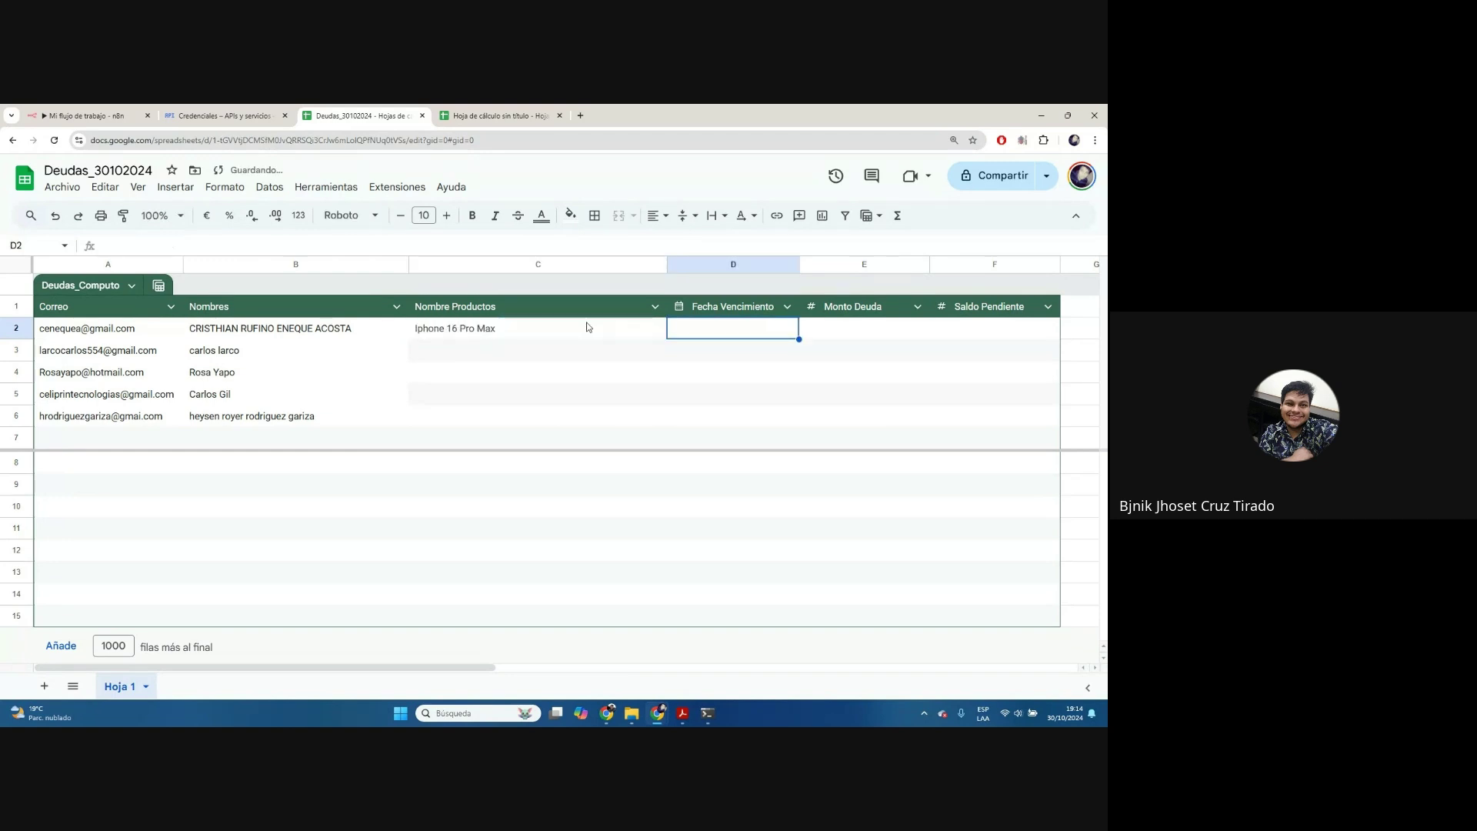
double_click(725, 323)
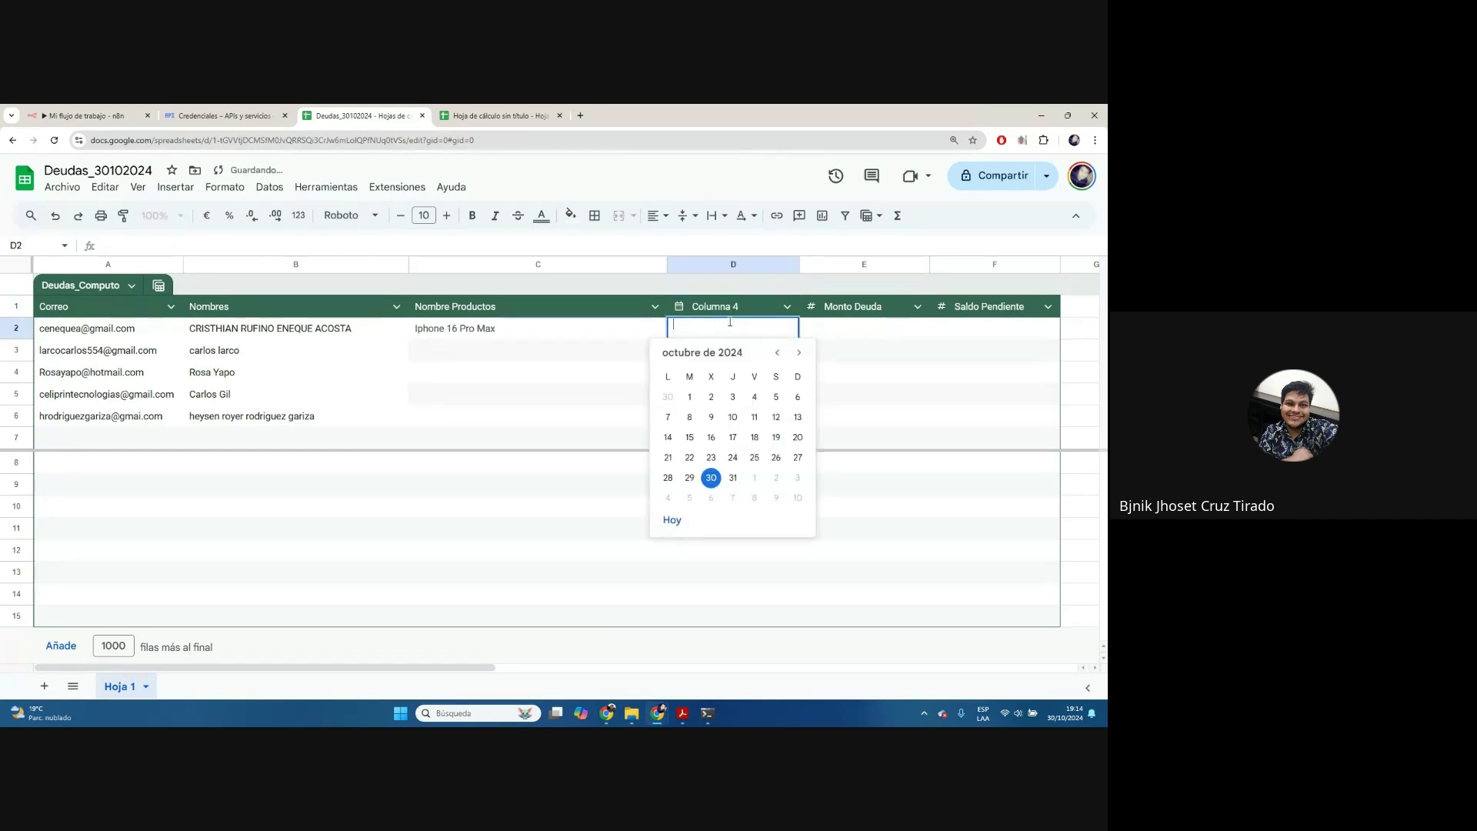
Rename the column D header to Fecha de Vencimiento
click(746, 314)
click(748, 331)
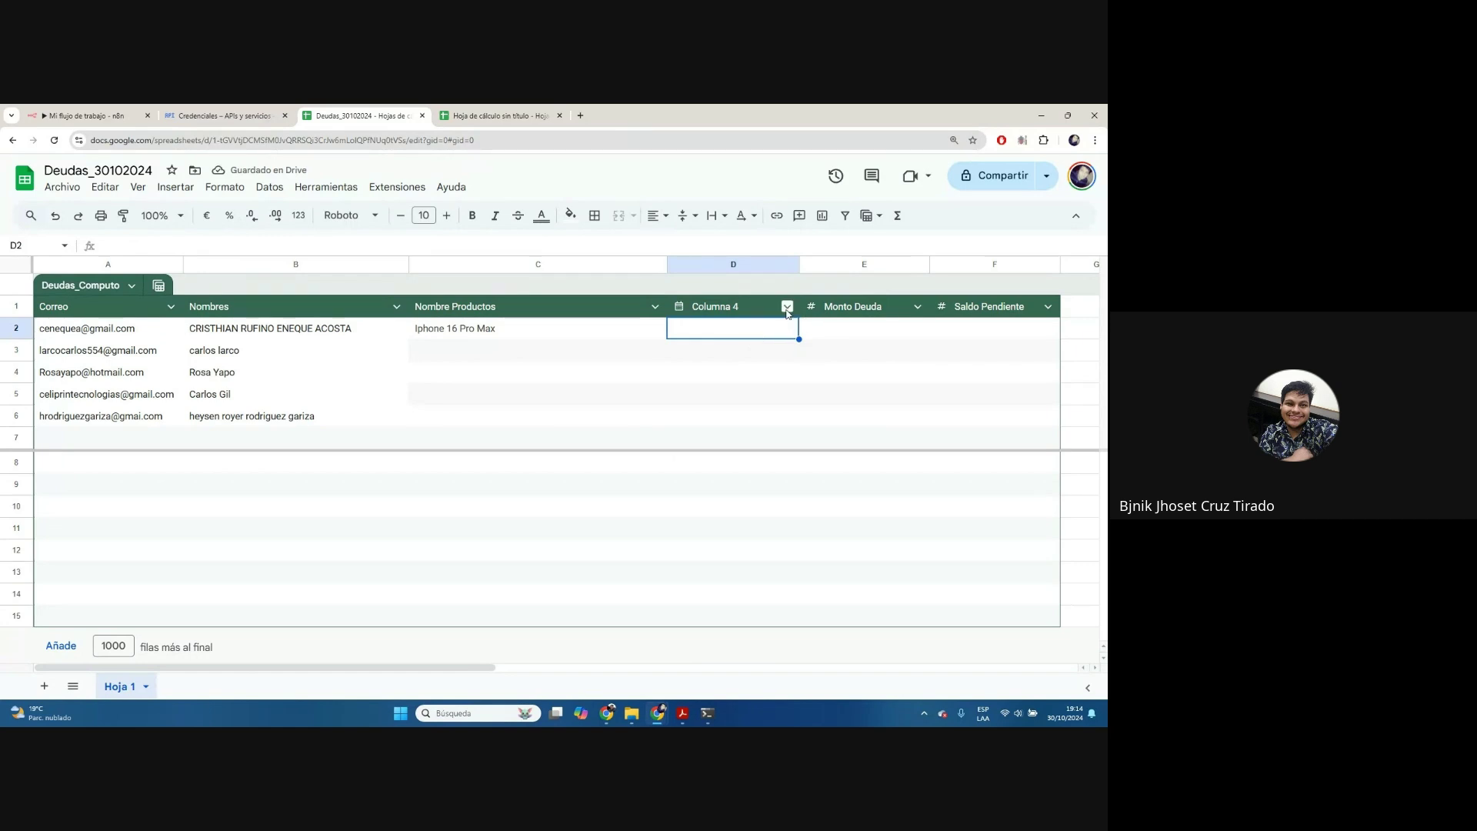
double_click(738, 315)
key(ctrl+BackSpace)
text(Fecha de Vencimiento)
key(Return)
Fill row 2 with due date 28/10/2024, Monto Deuda 800 and Saldo Pendiente 4500
text(1)
key(BackSpace)
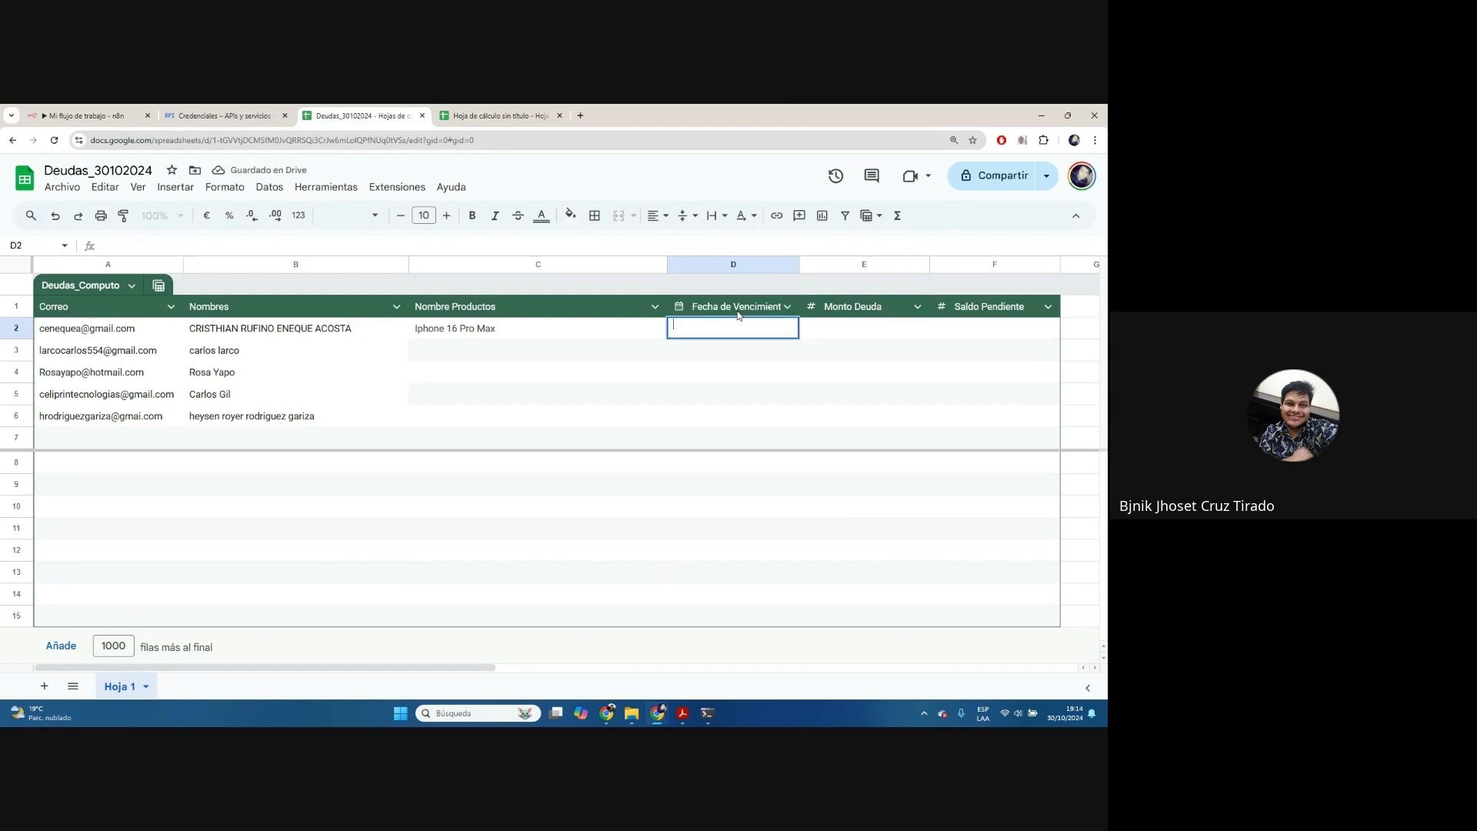
text(28/10/2024)
key(Tab)
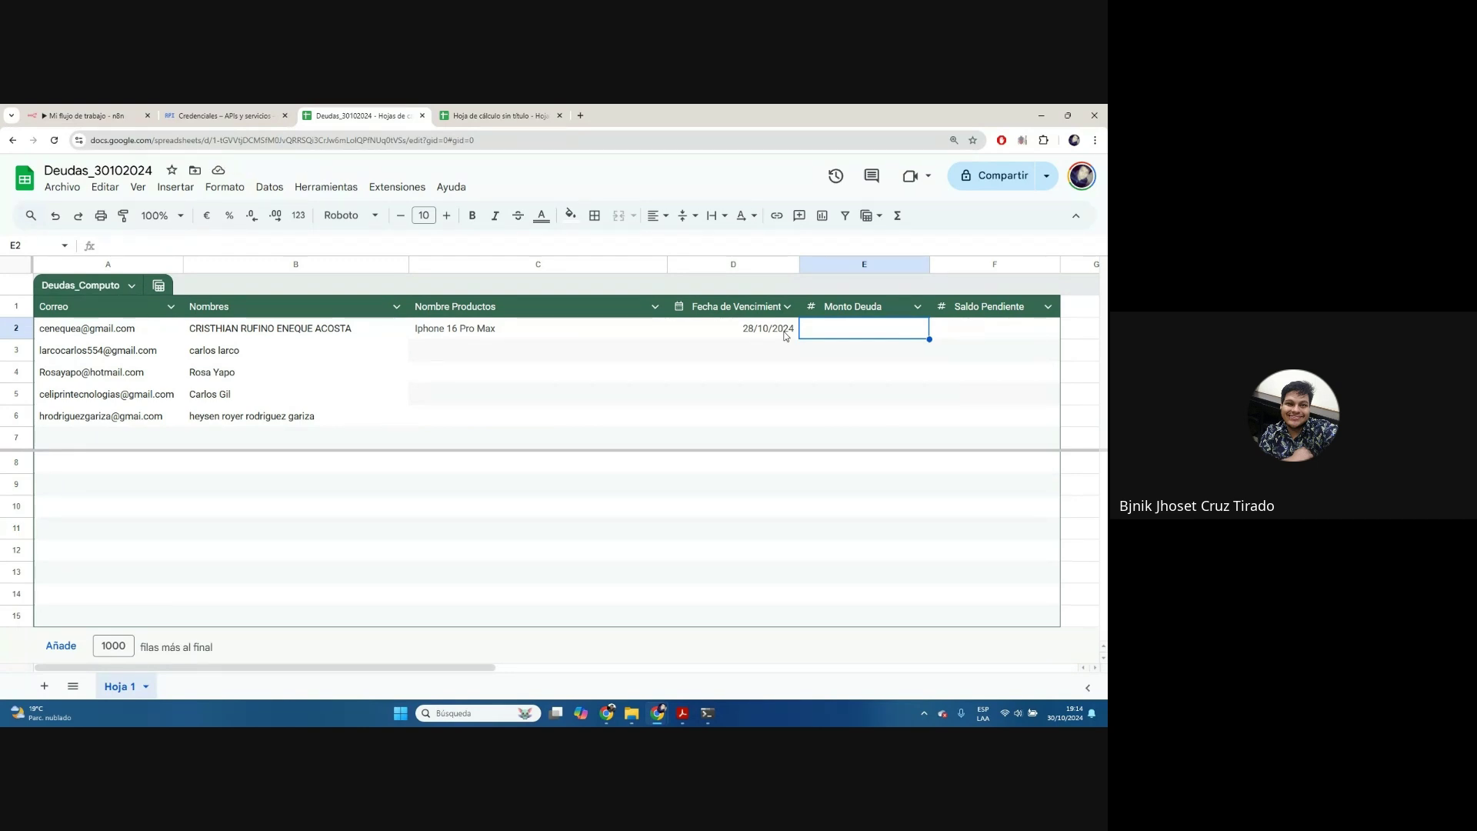
text(800)
key(Tab)
text(4500)
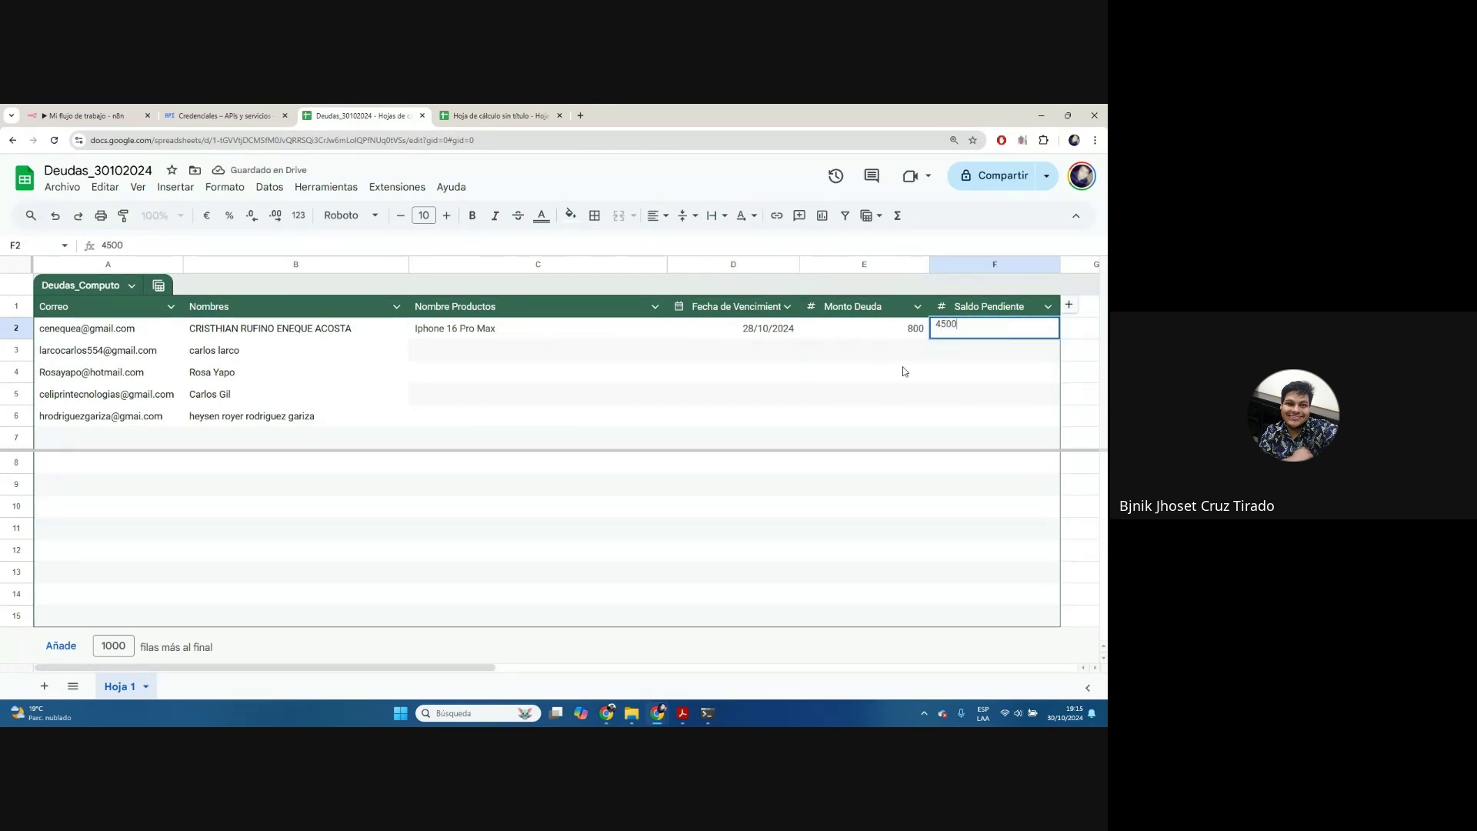
key(Return)
click(536, 351)
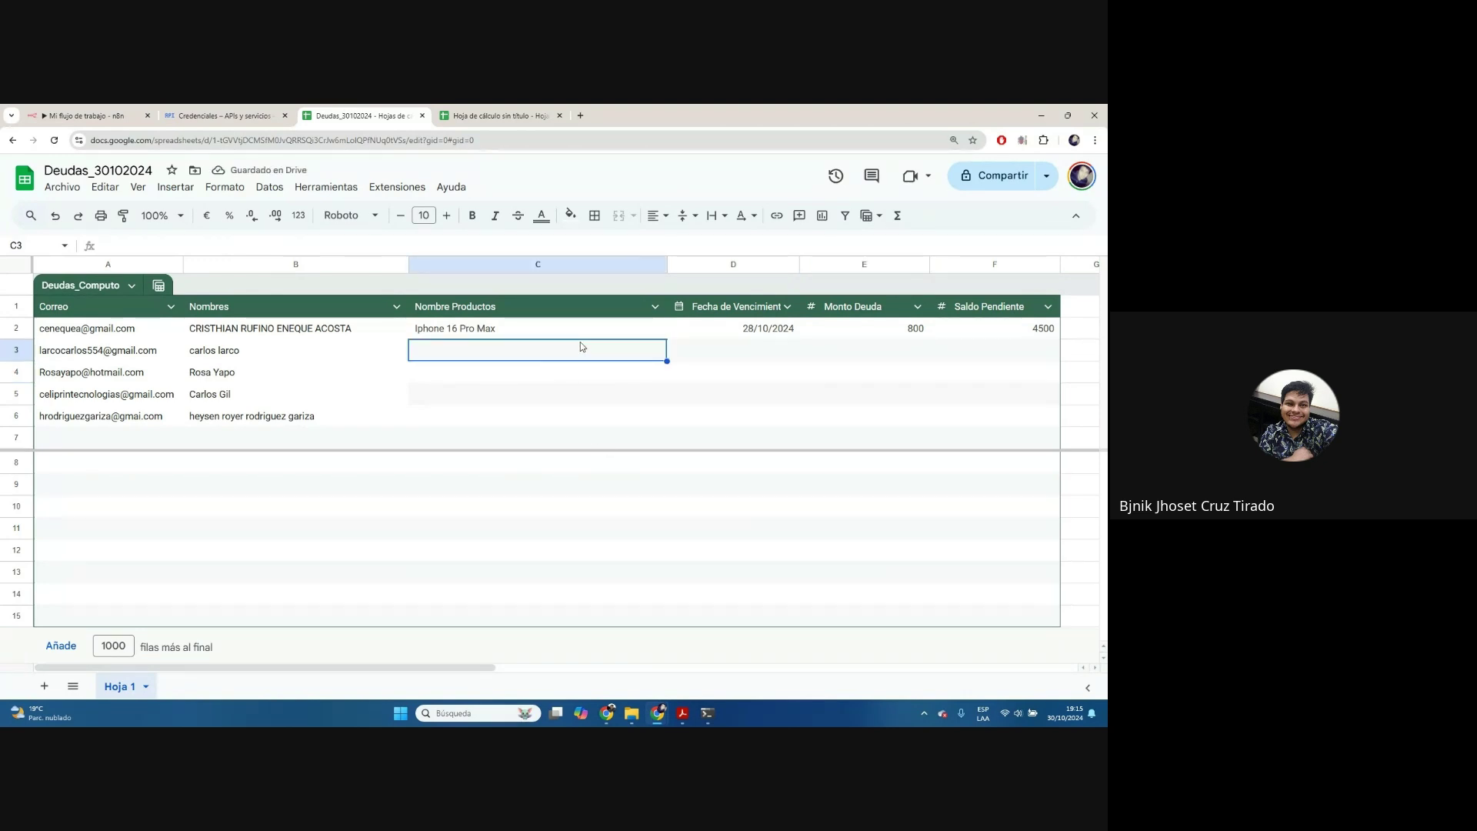
Fill row 3 with Laptop Hp Gamer, 27/10/2024, debt 250 and balance 2500
text(Lapt)
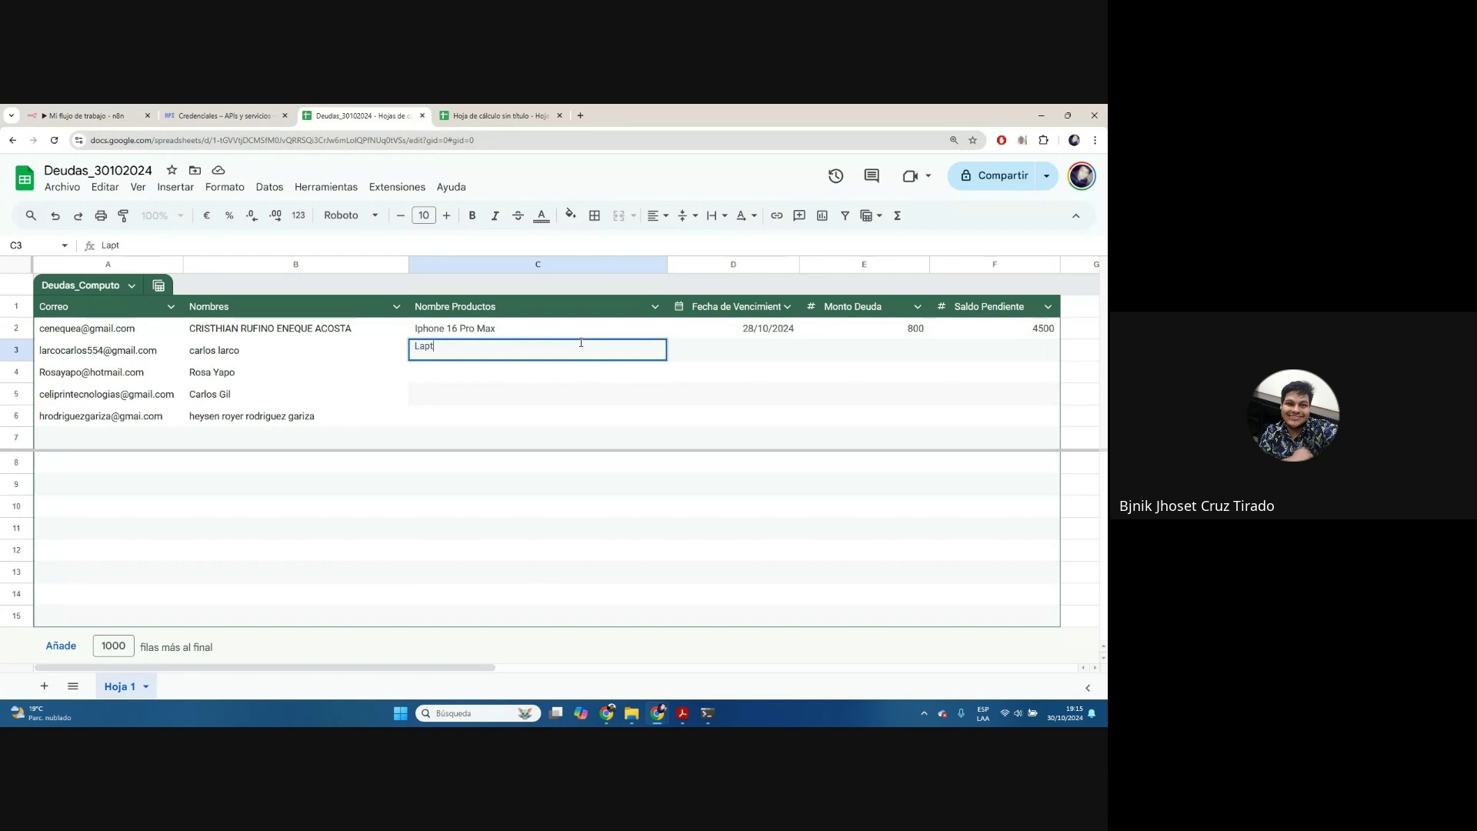
text(op Hp Gamer)
key(Tab)
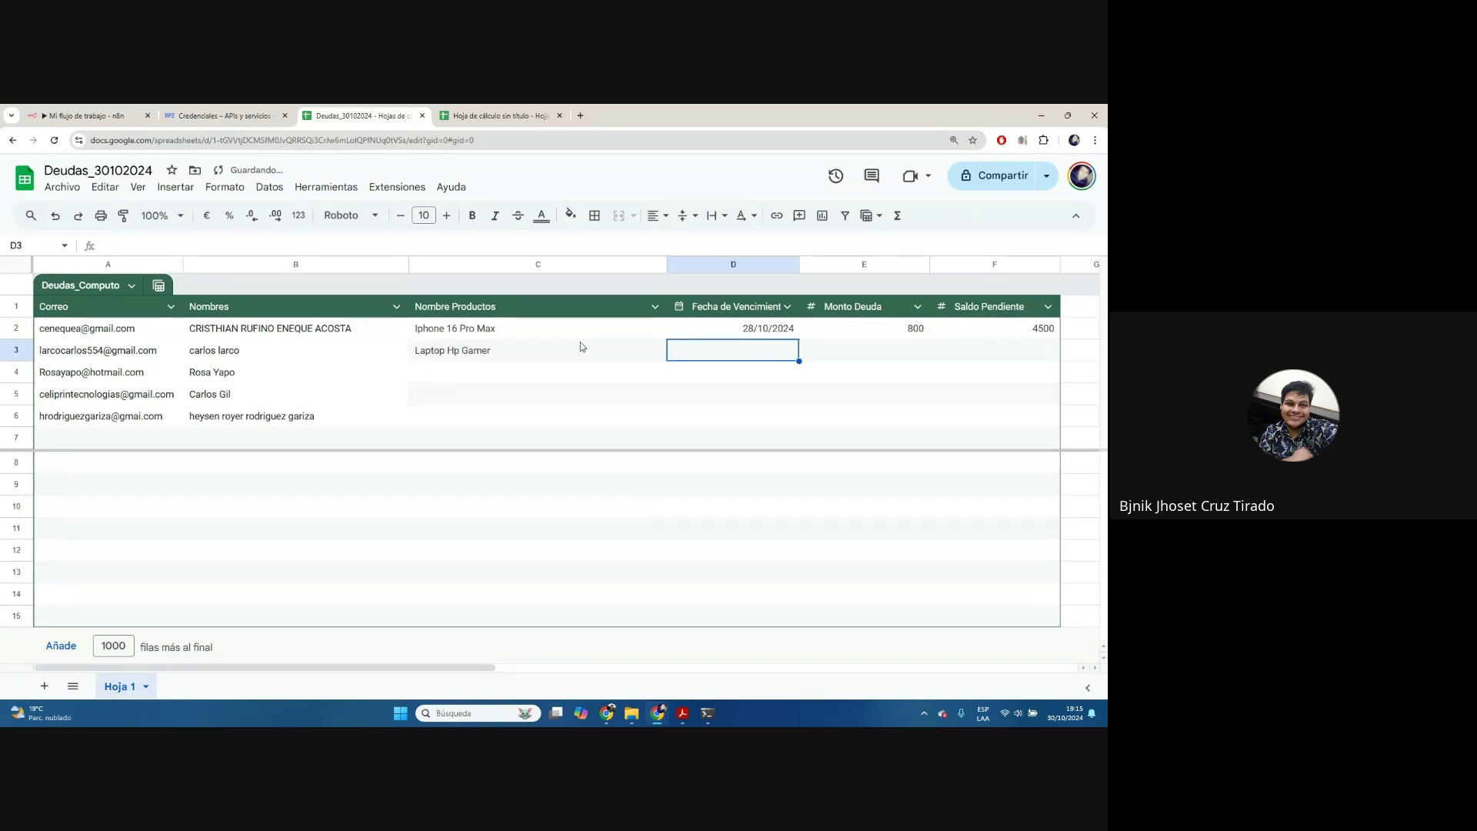
text(27/10/2024)
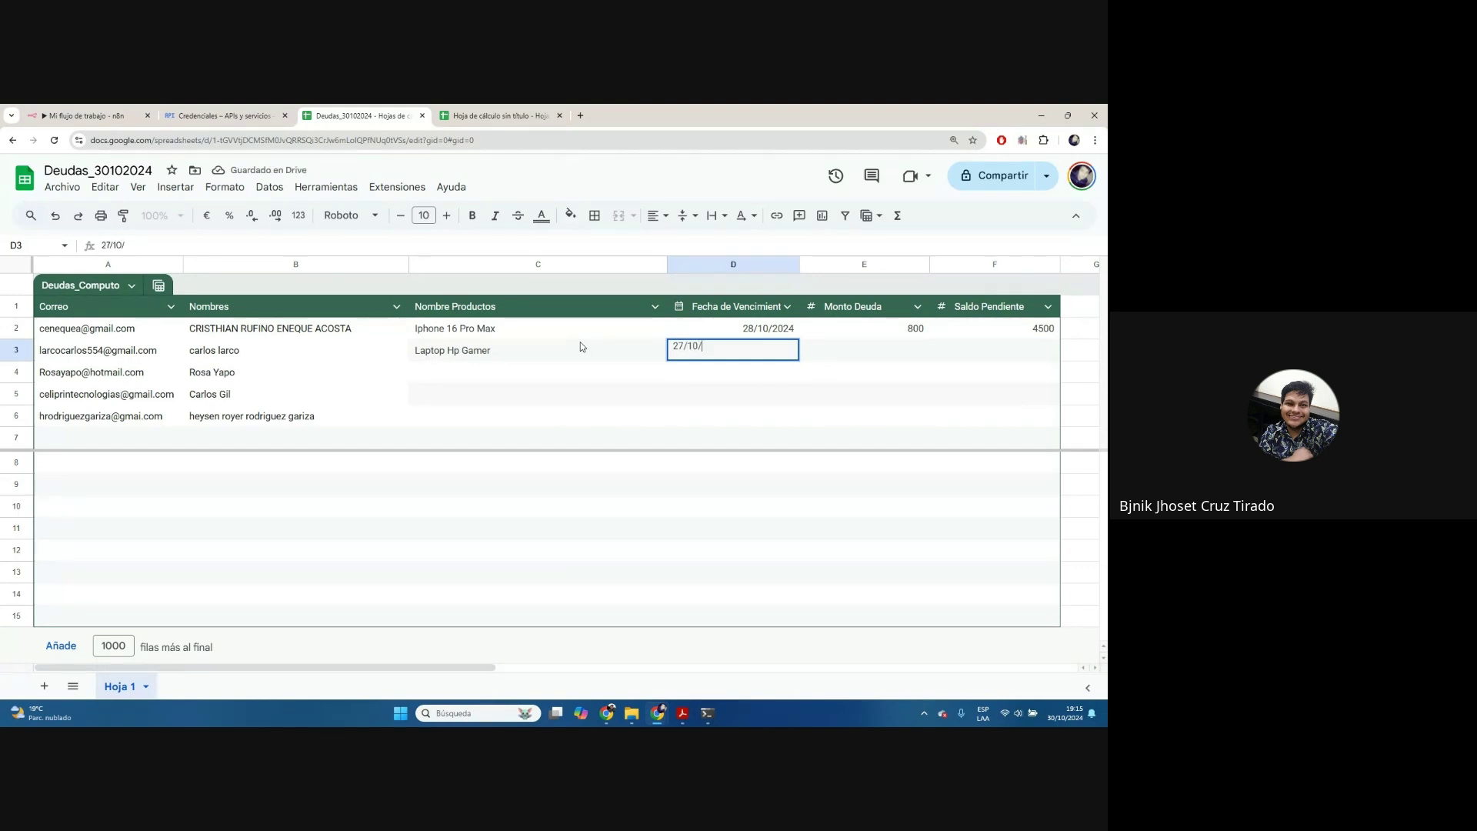
key(Tab)
text(600)
key(Tab)
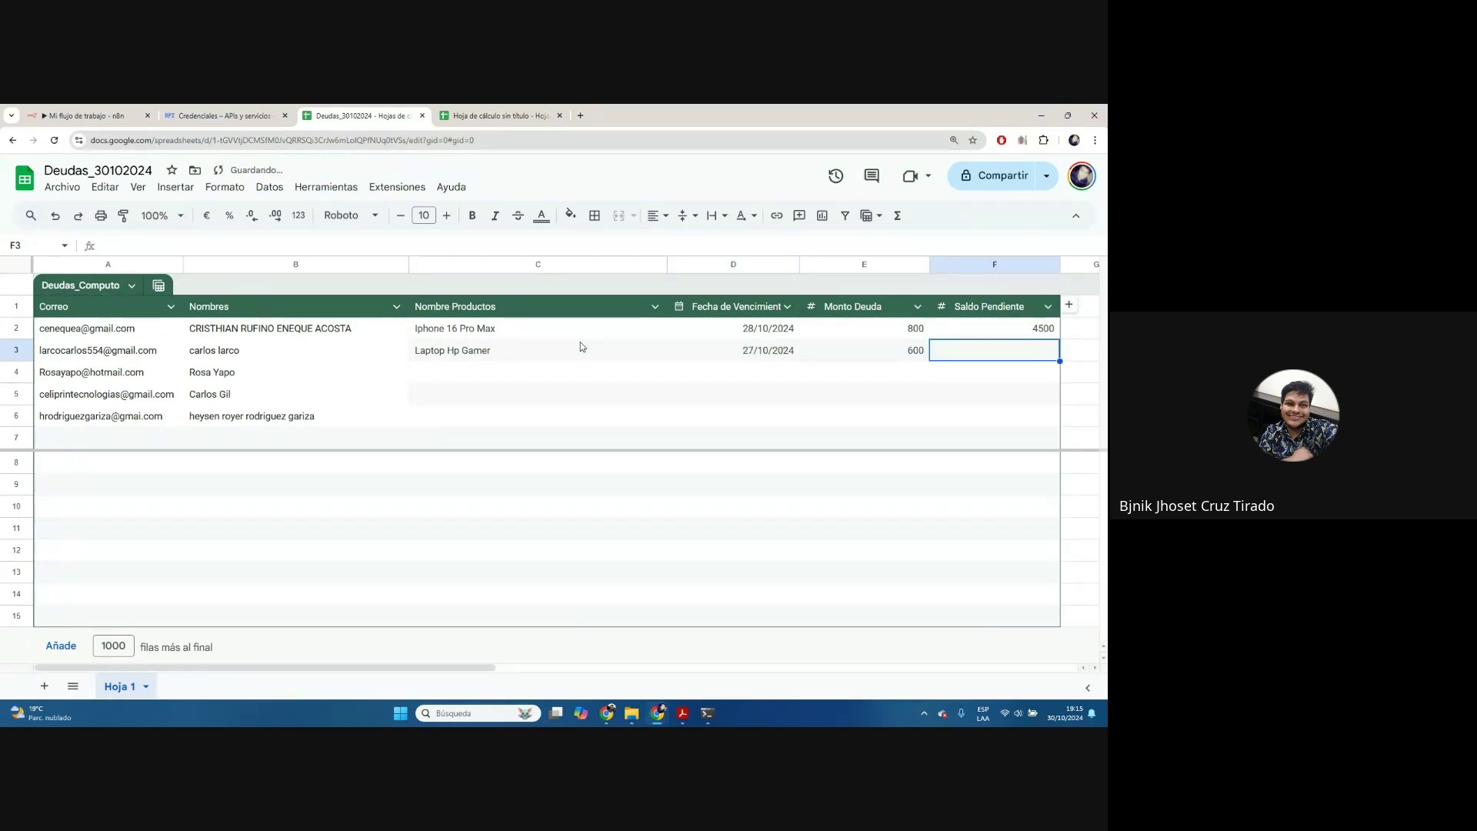
text(2500)
key(Return)
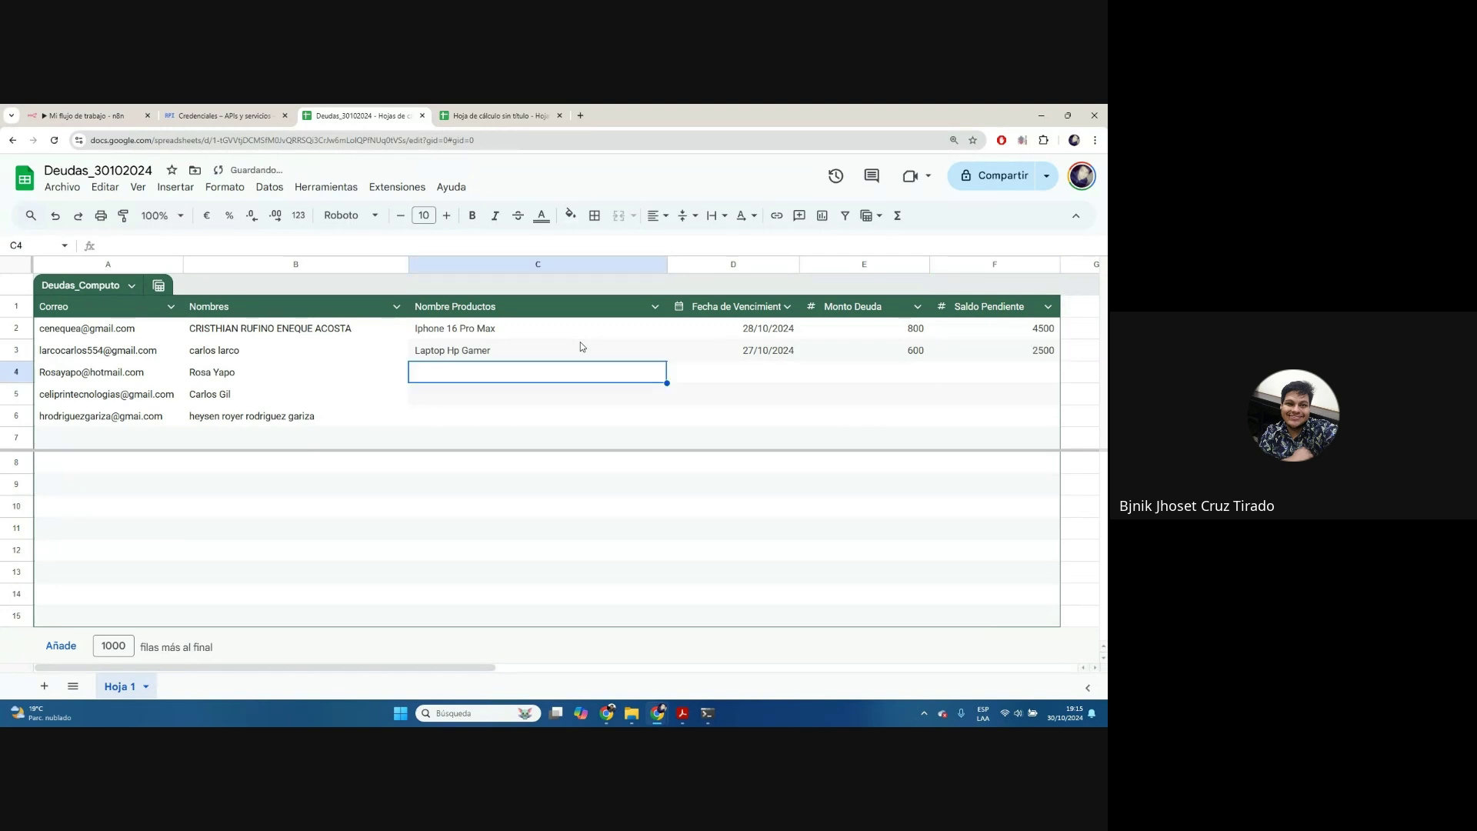
click(916, 351)
text(250)
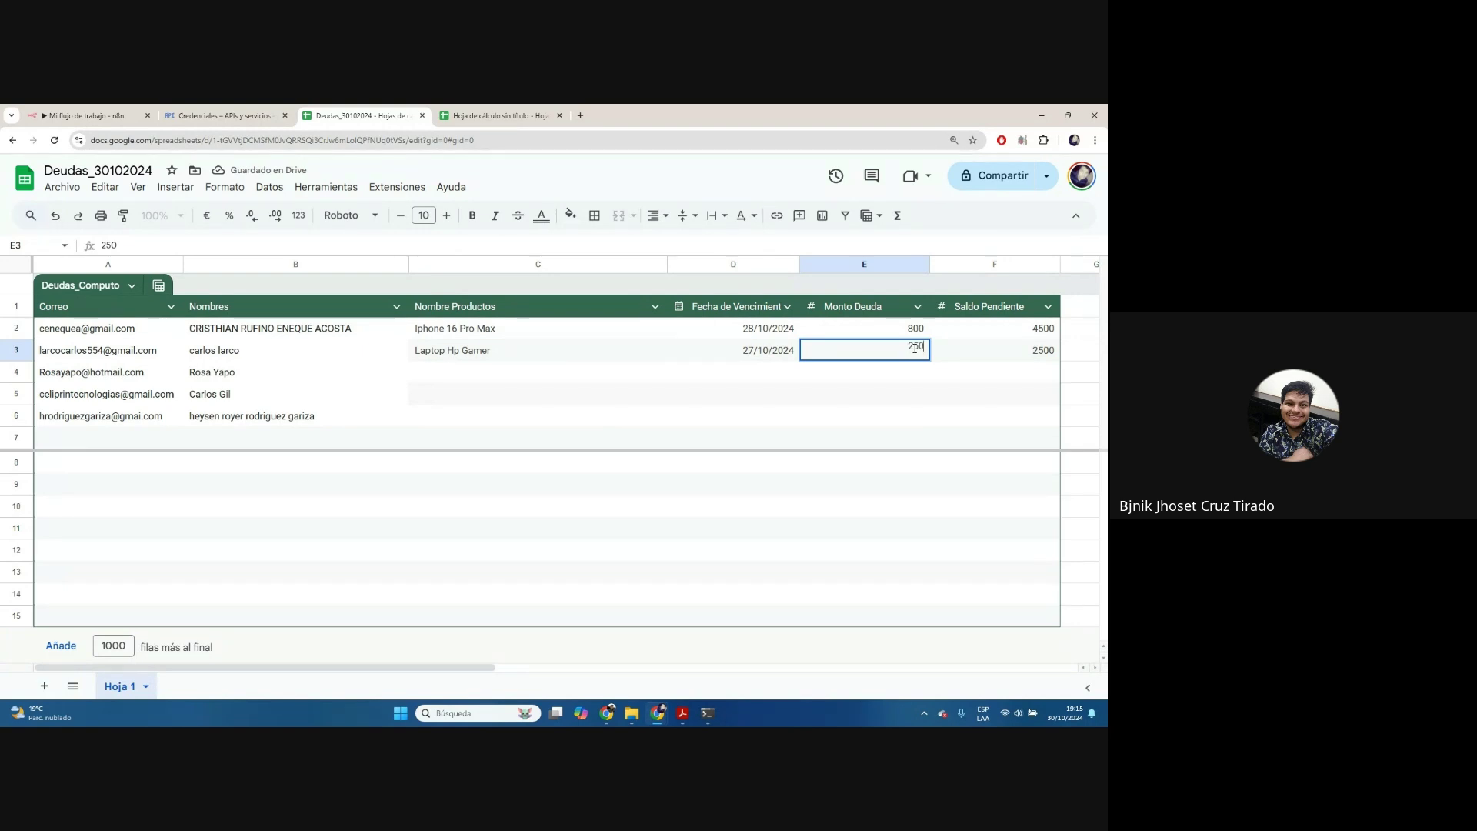
key(Return)
Fill row 4 with Tablet Samsung, 30/10/2024, debt 300 and balance 500
click(500, 374)
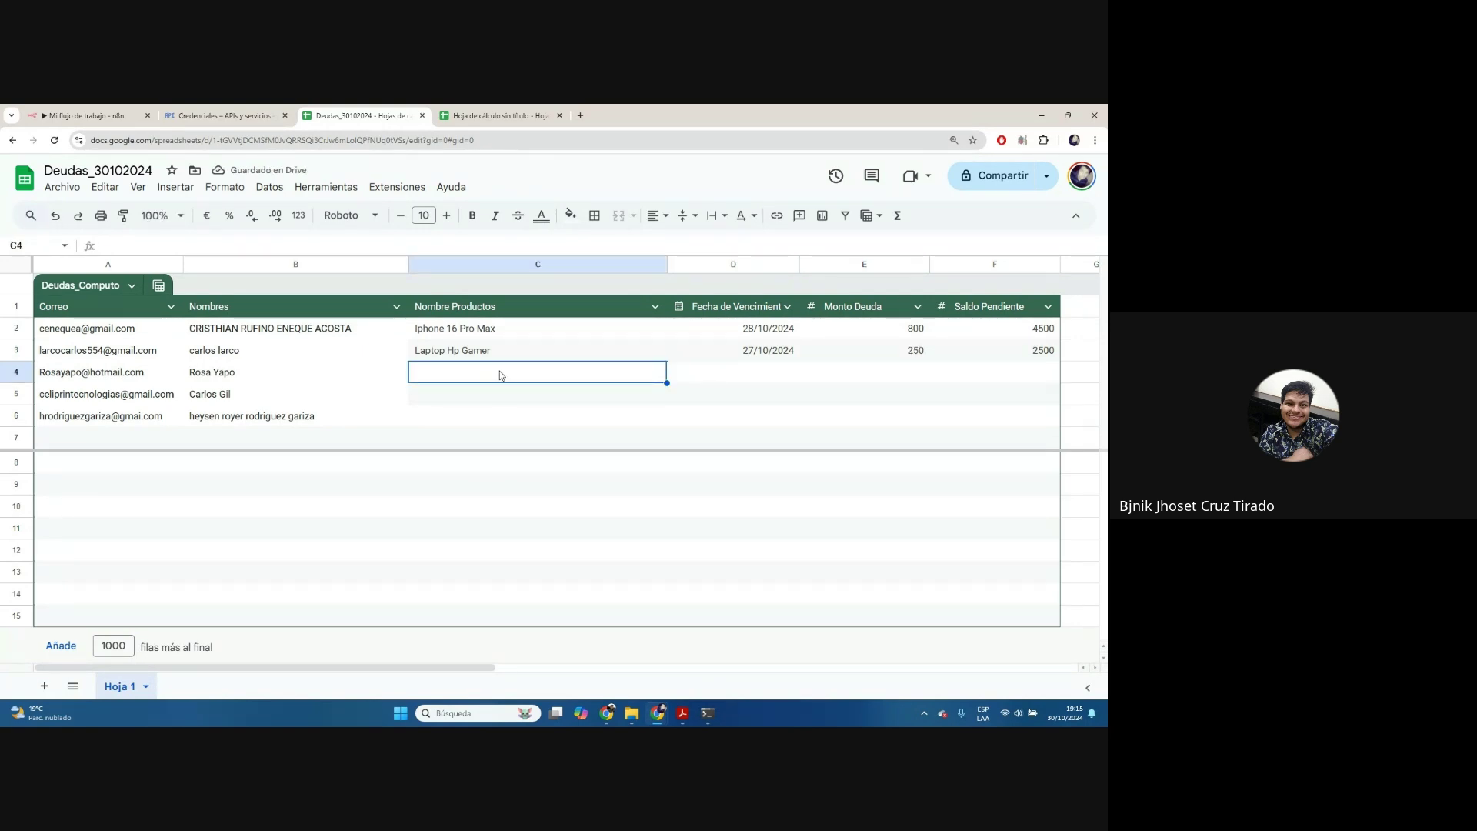
text(Tablet Samsu)
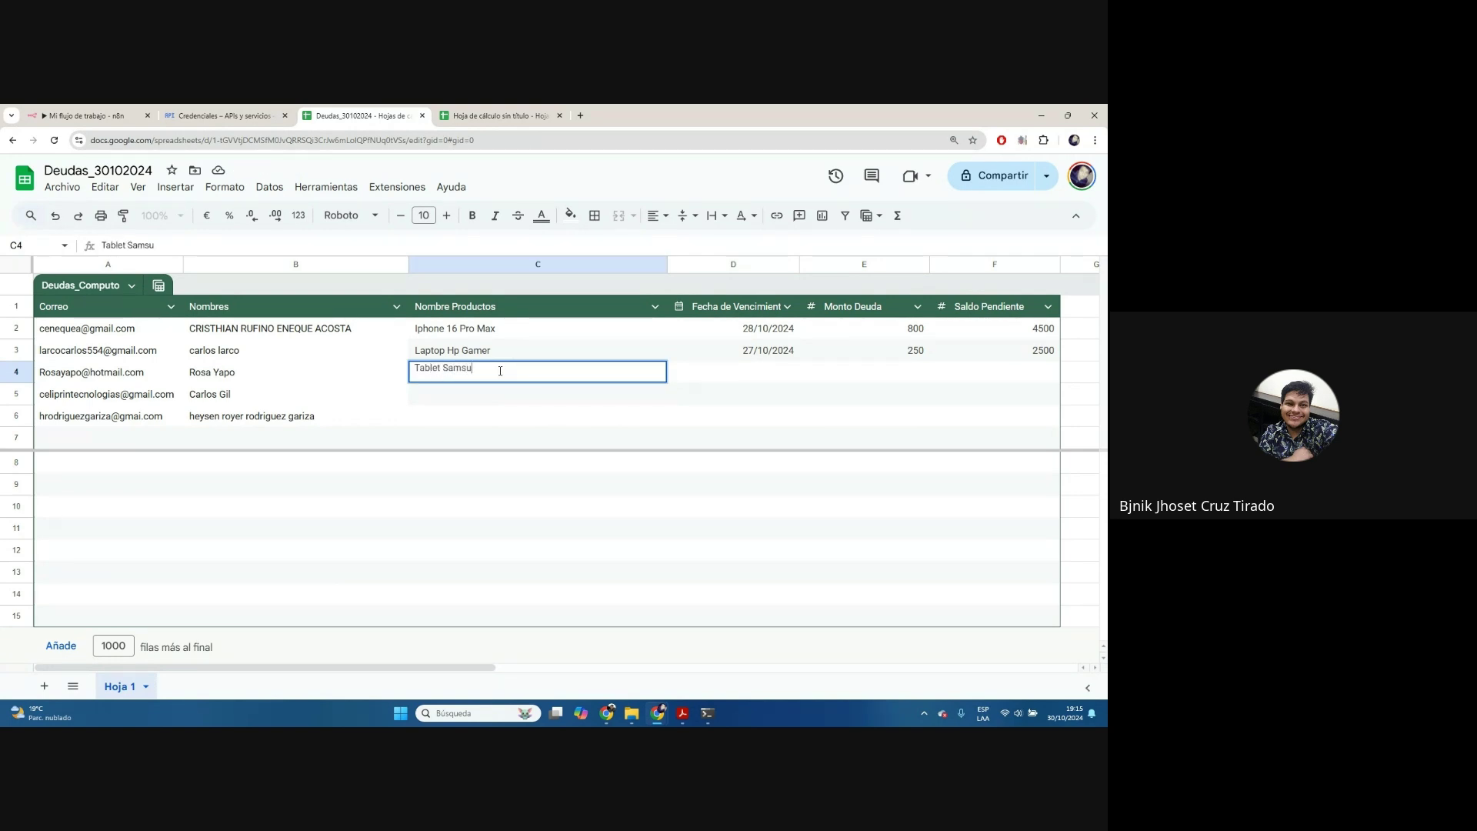
text(ng)
key(Tab)
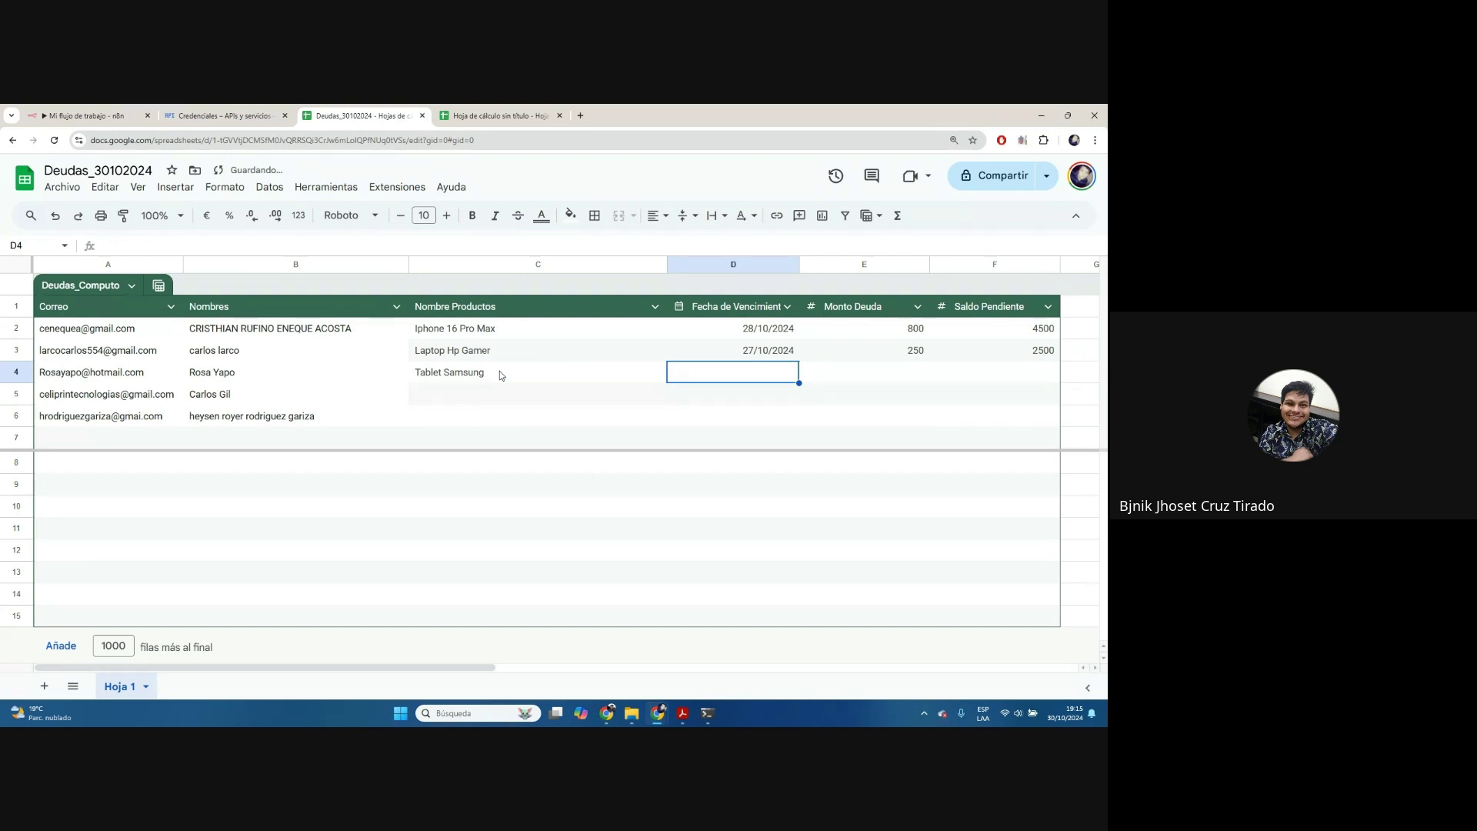
text(30/10/2024)
key(Tab)
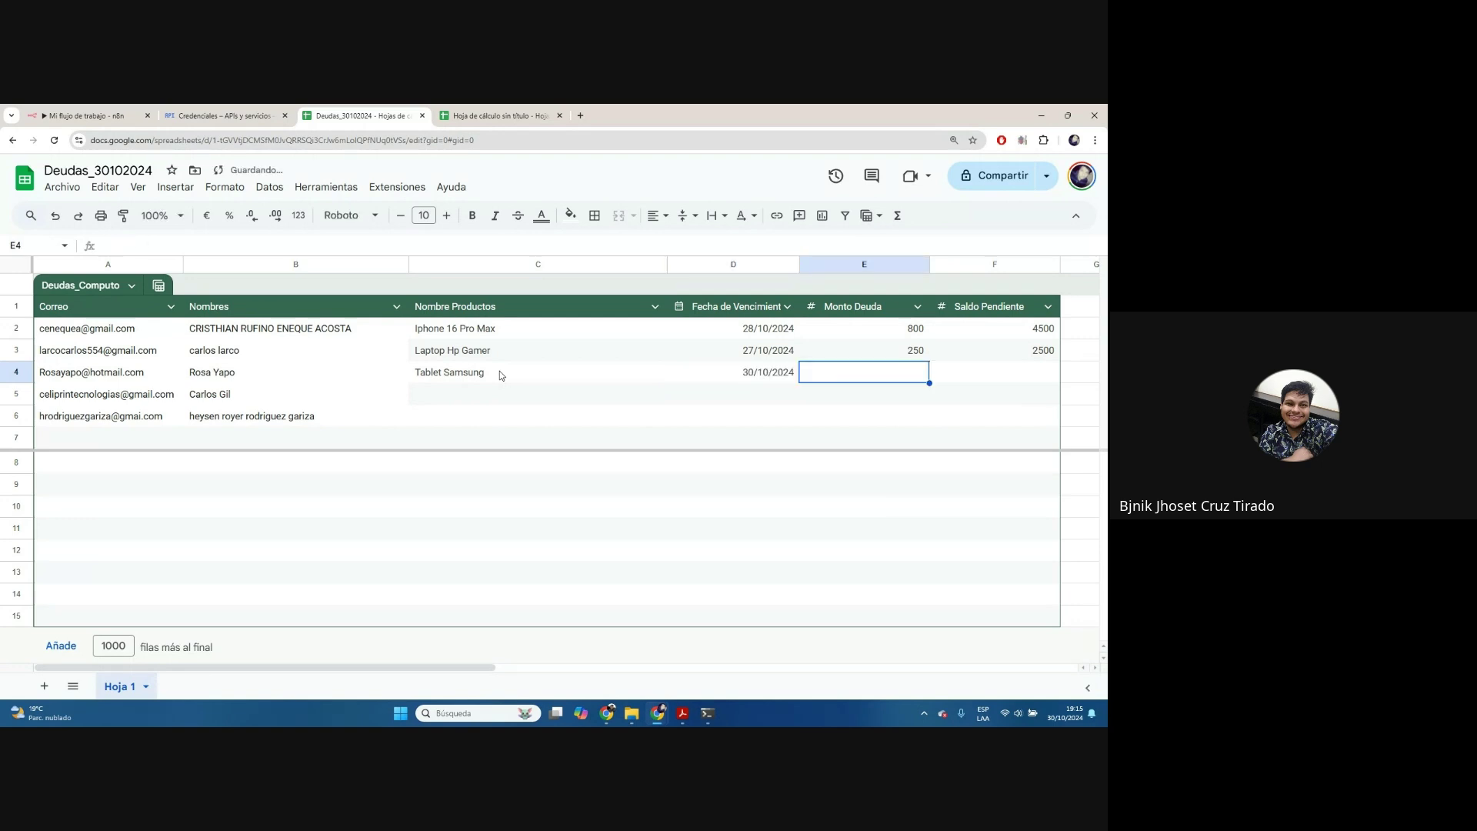
text(300)
key(Tab)
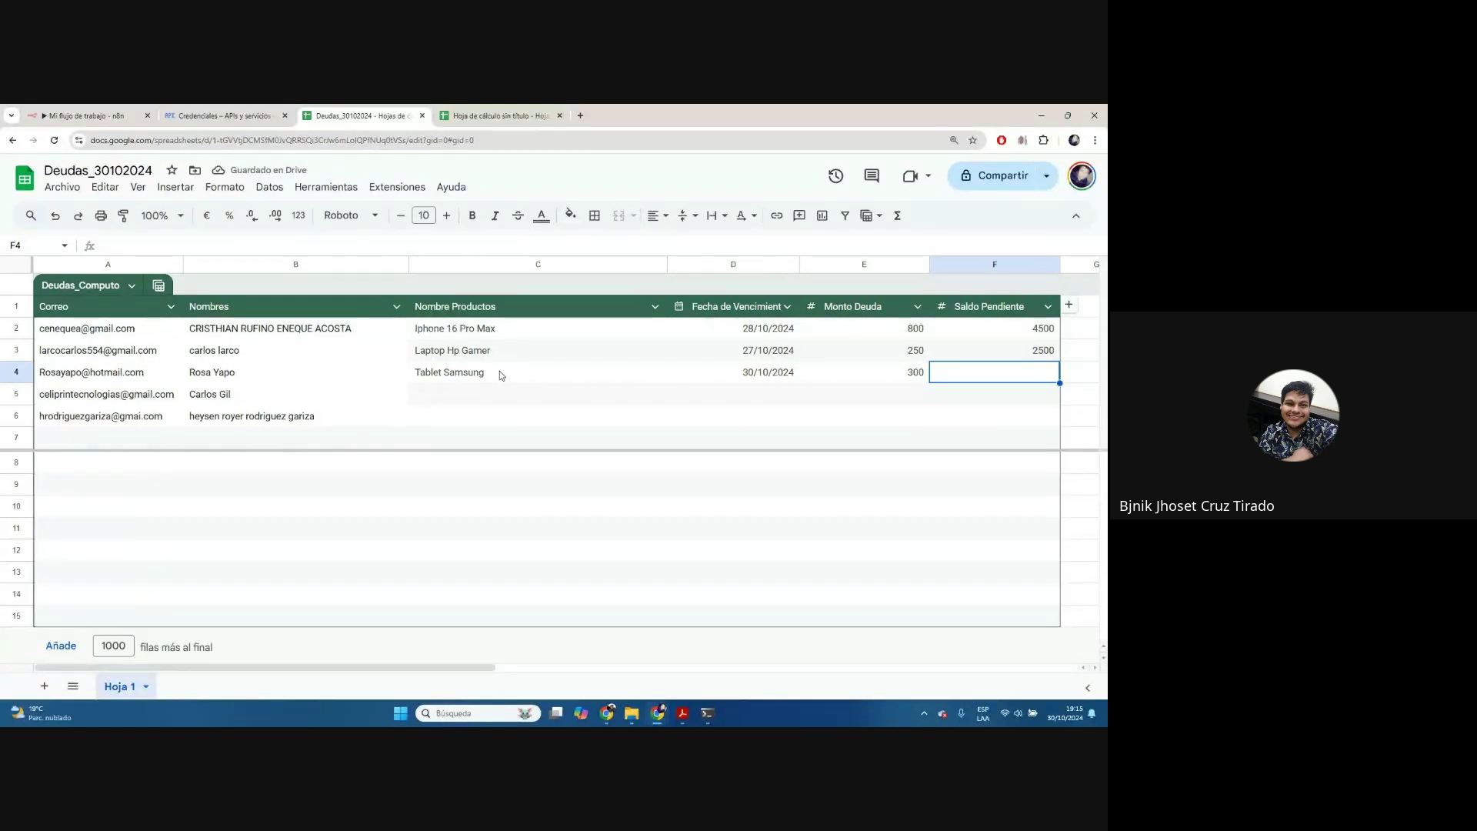
text(500)
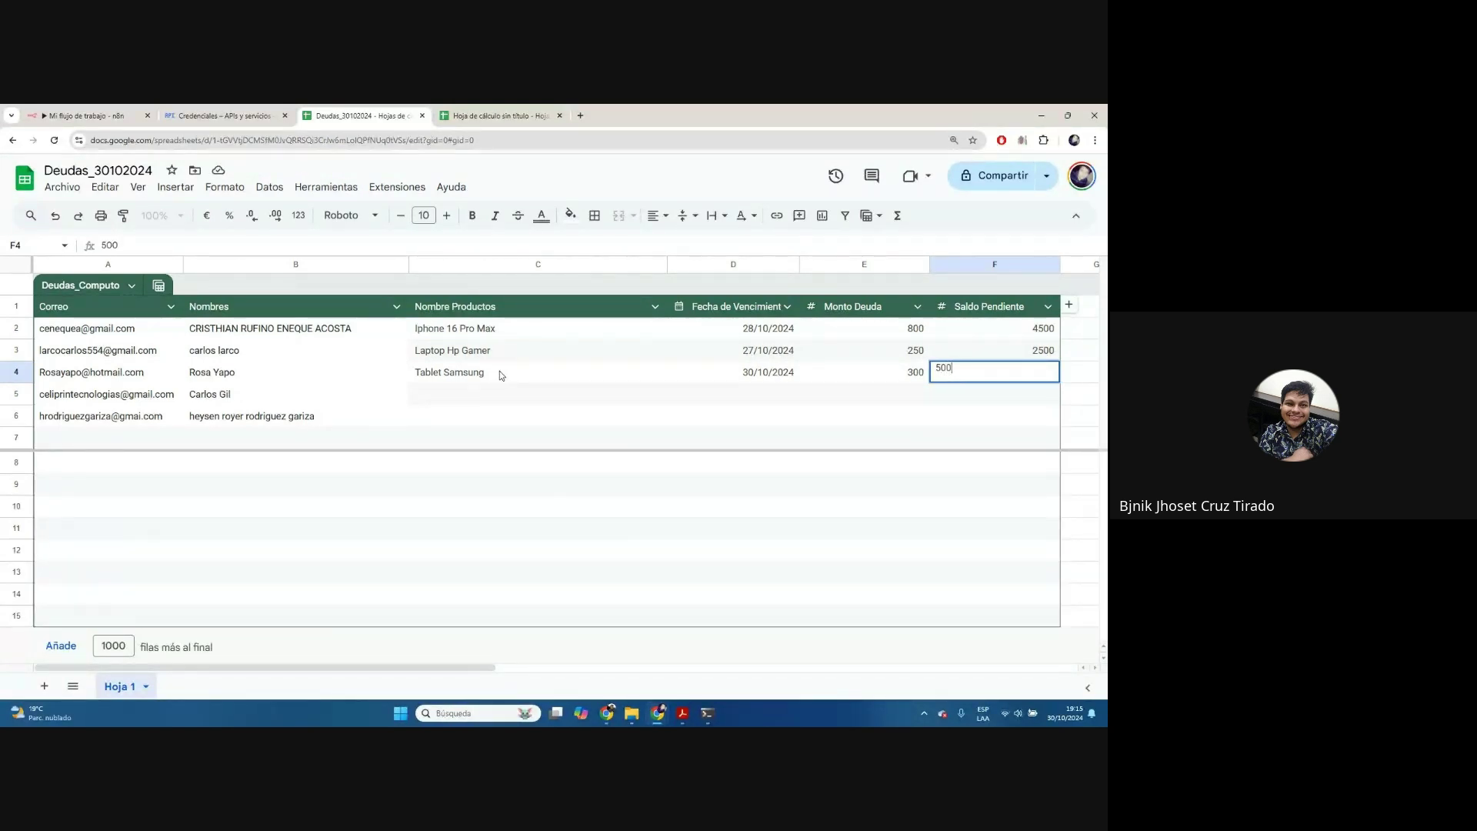
key(Return)
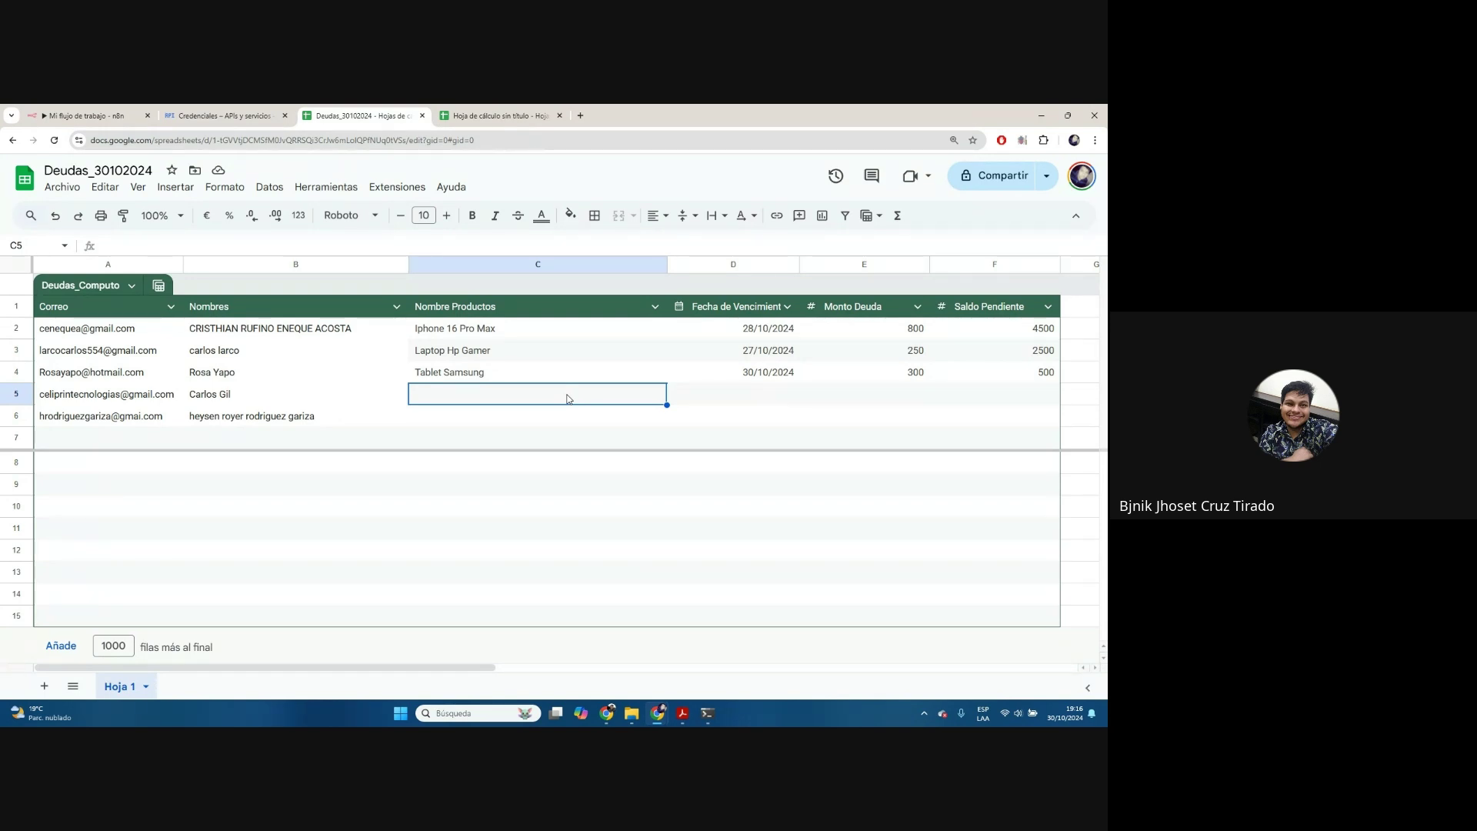
Fill row 5 with SmartWatch, due date 29/10/2024, debt 100 and balance 450
text(smar)
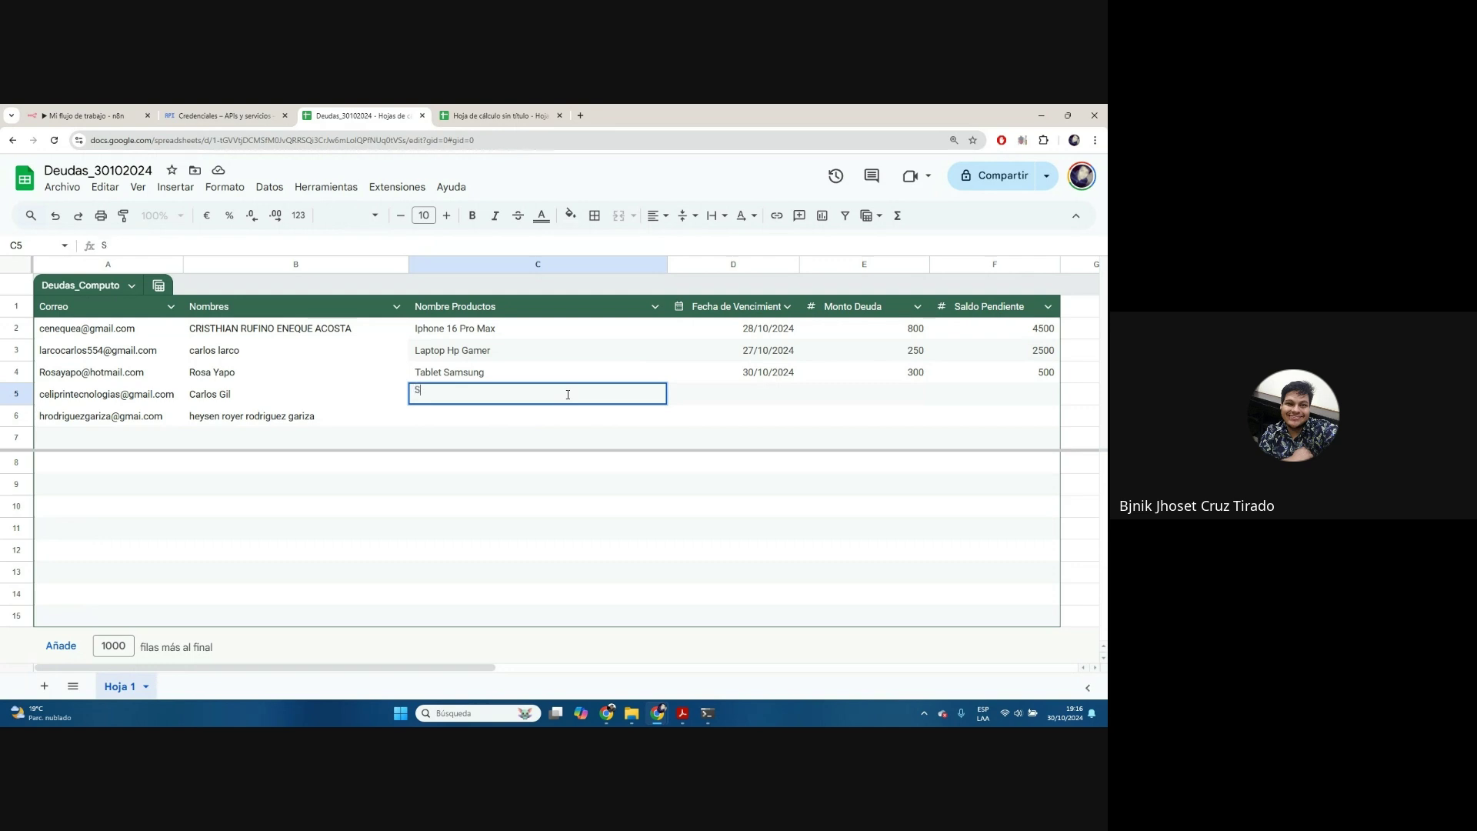
text(tWatch)
key(Tab)
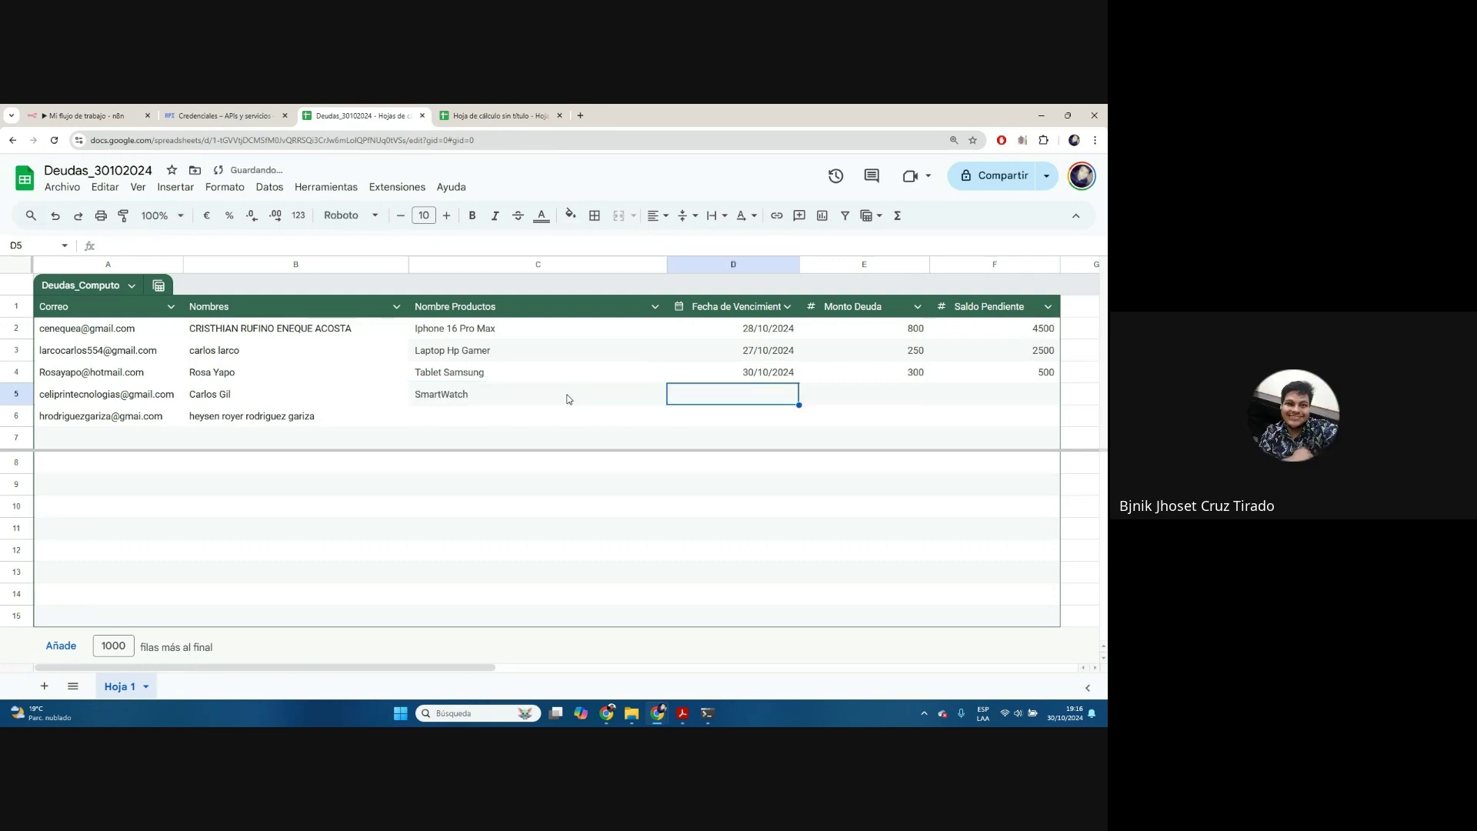
text(311)
key(BackSpace)
key(BackSpace)
text(29/10/2024)
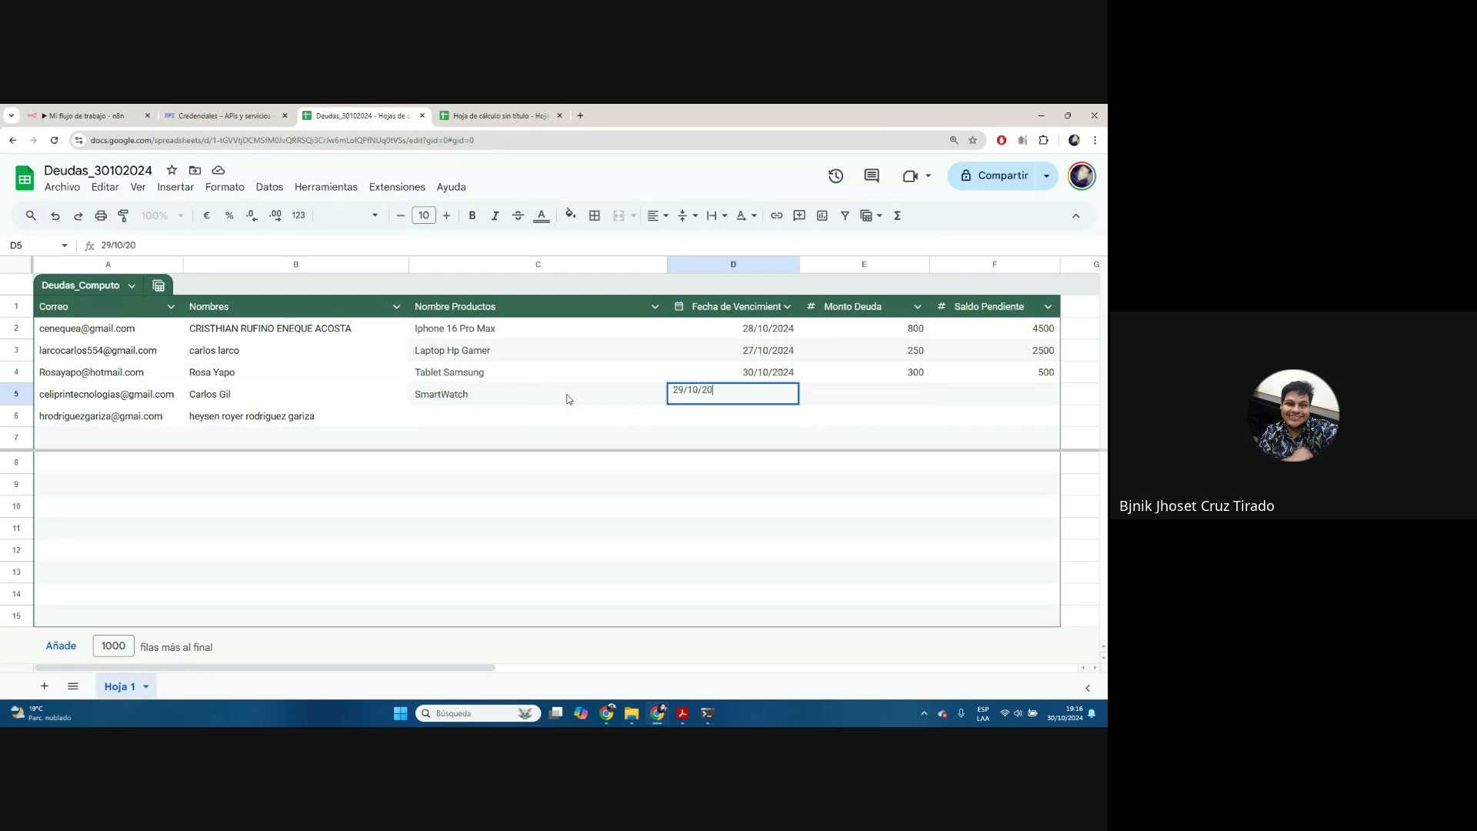
key(Tab)
text(100)
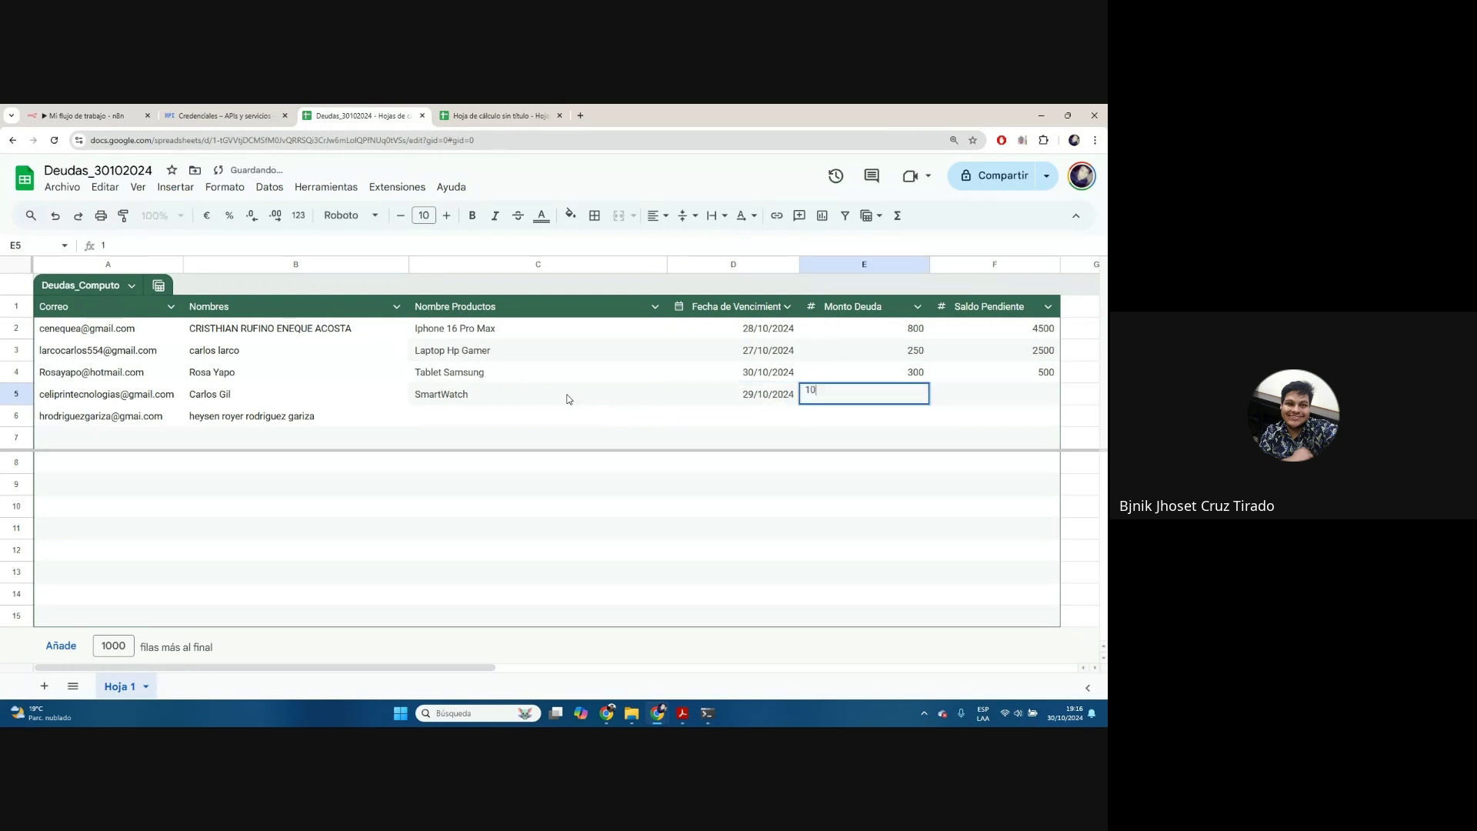
key(Tab)
text(450)
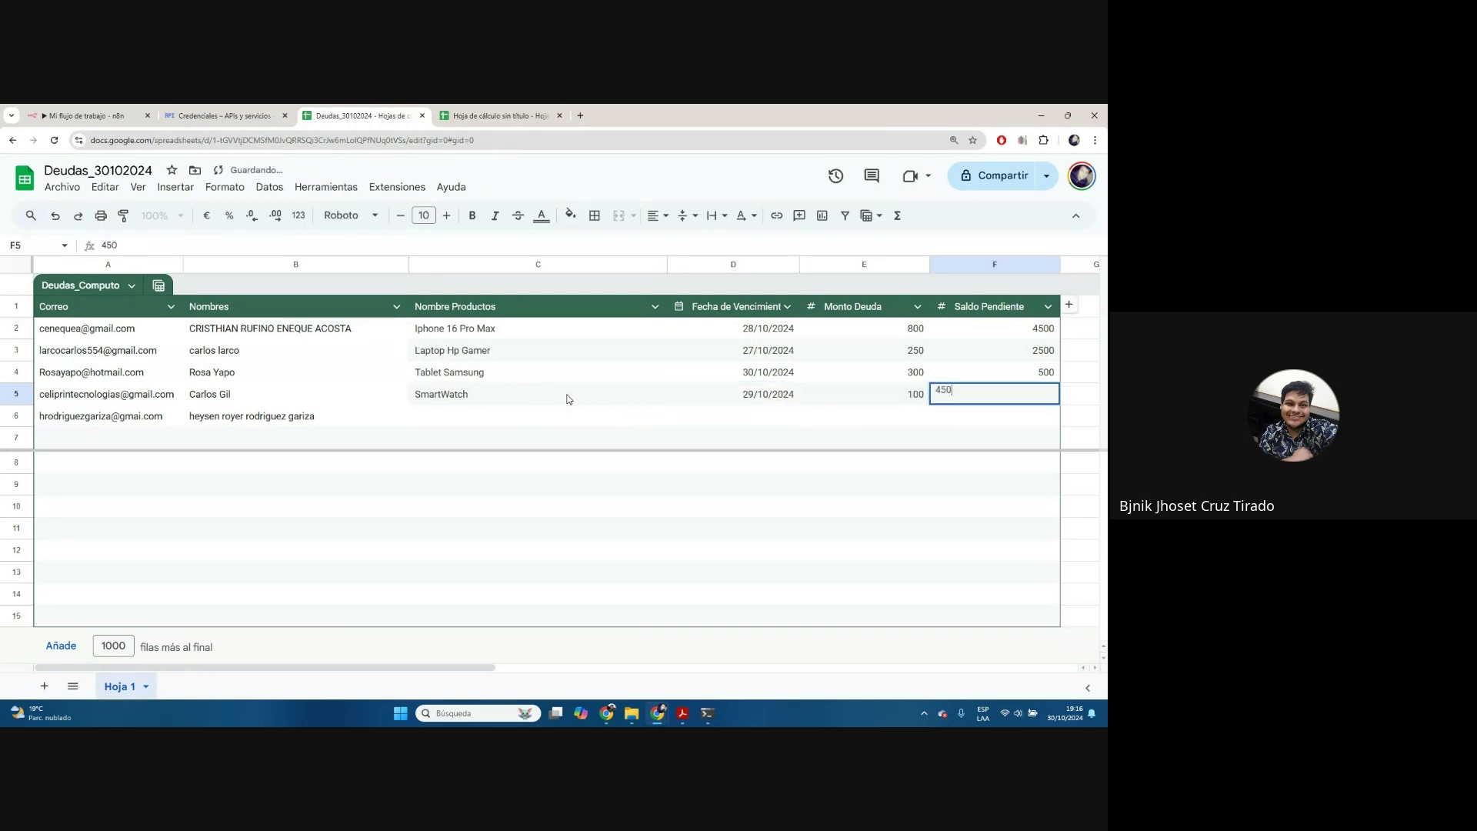
key(Return)
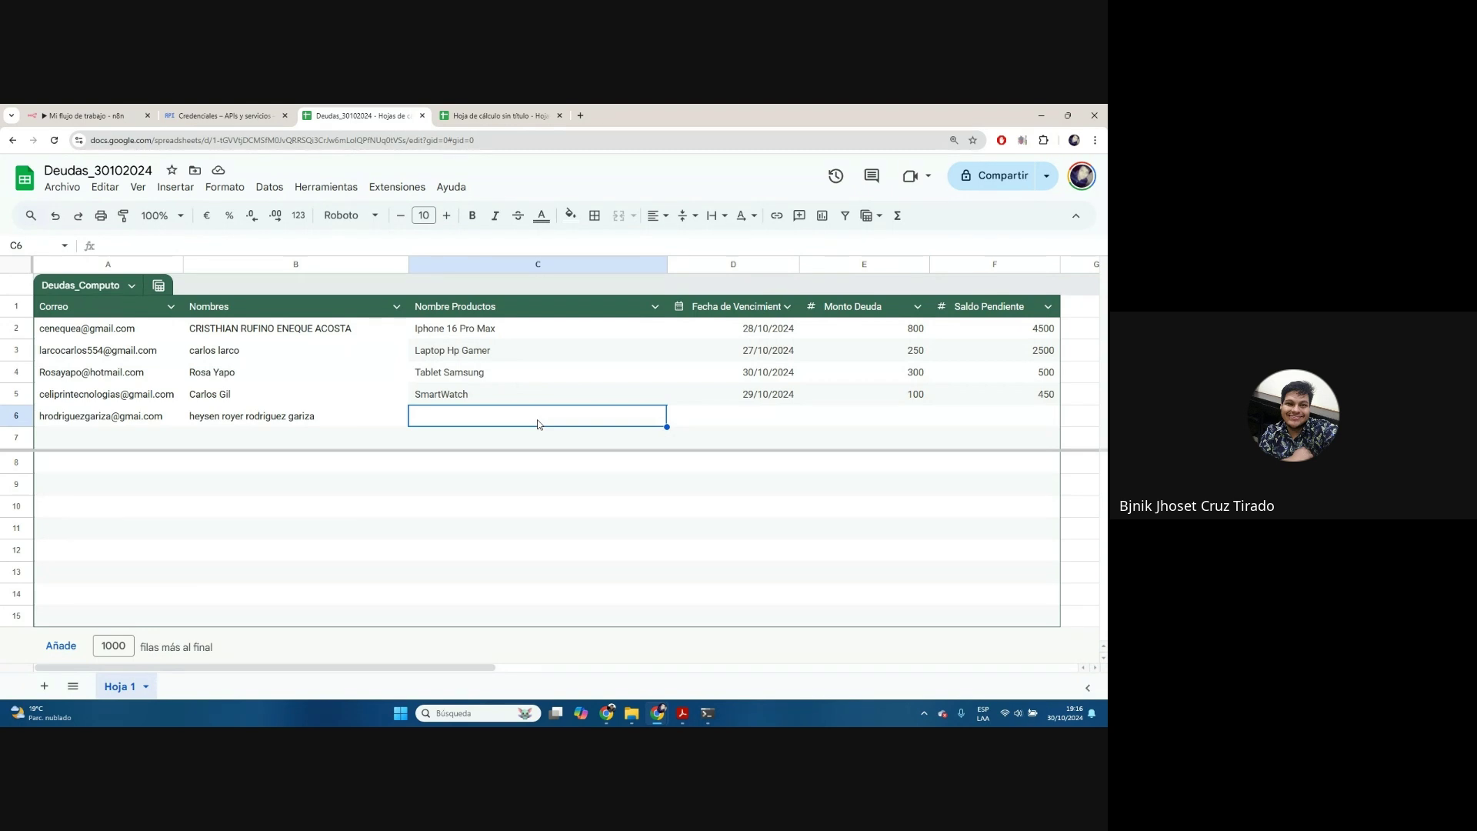
Fill row 6 with Televisor 80" Samsung, 30/10/2024, debt 600 and balance 4500
text(Televidor)
key(BackSpace)
key(BackSpace)
text(sot)
key(BackSpace)
text(r de)
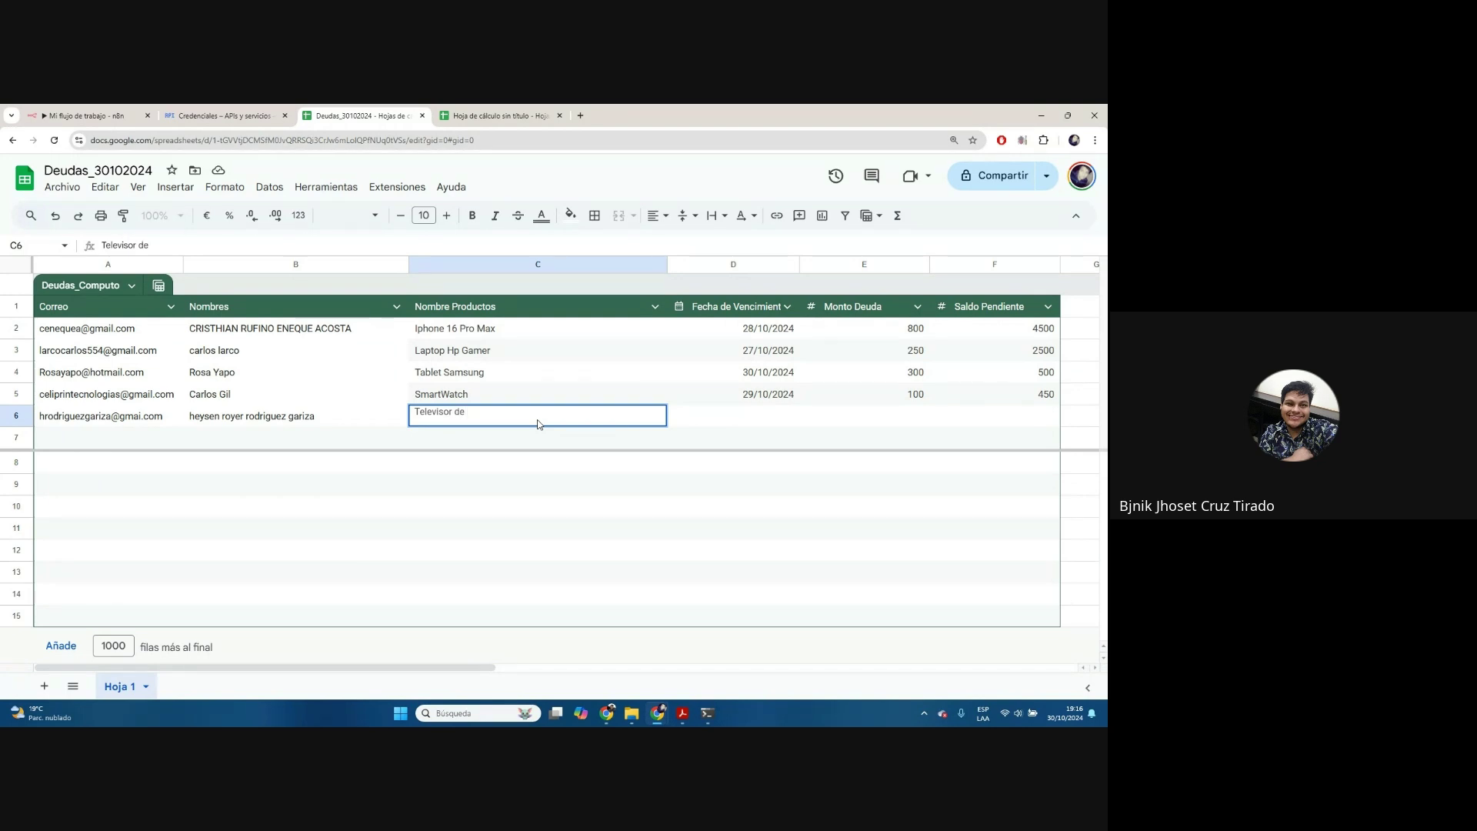
key(BackSpace)
key(BackSpace)
key(BackSpace)
text(80" Samsung)
key(Tab)
text(30/)
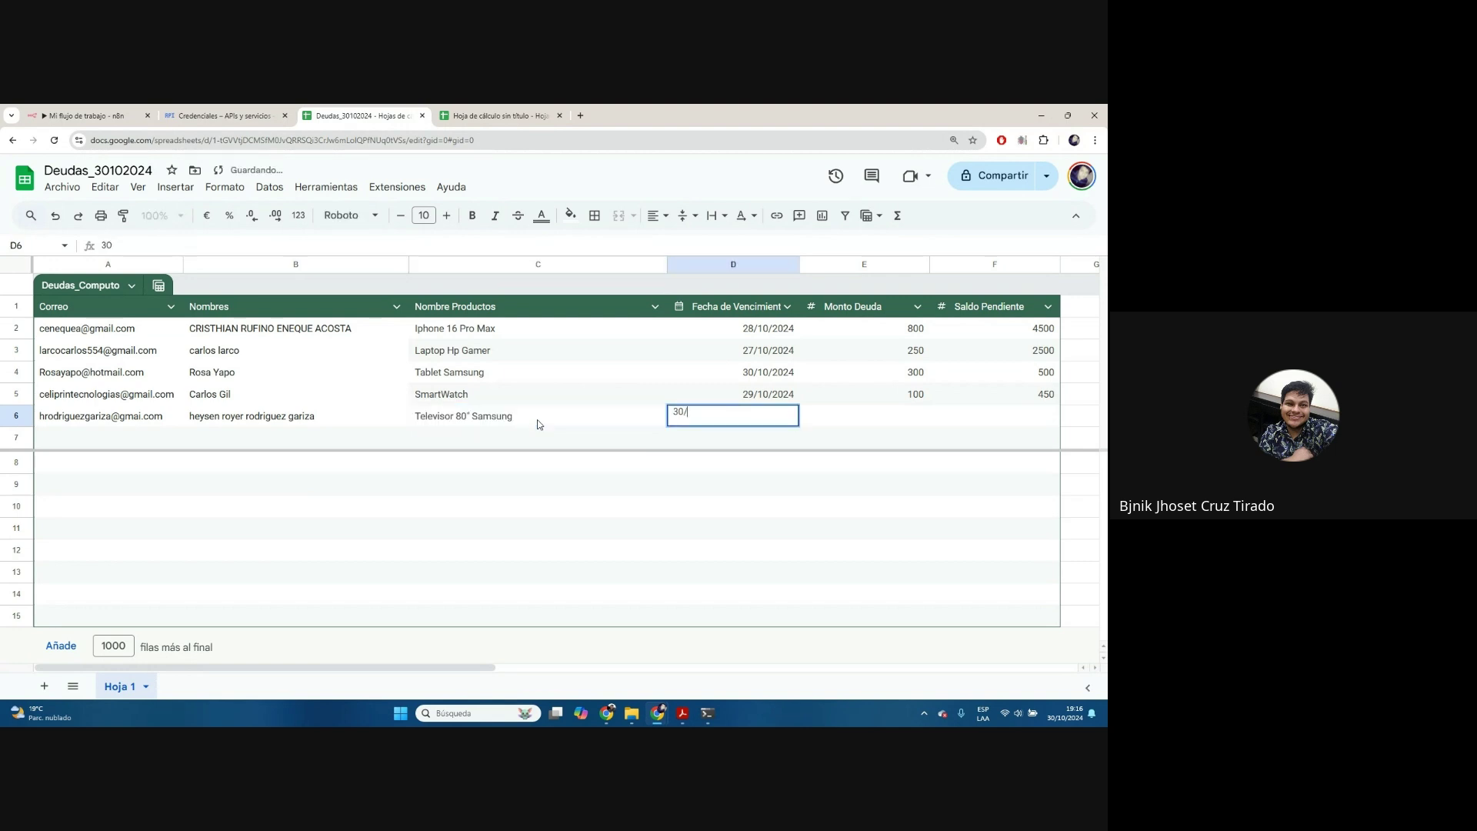
text(10/2024)
key(Tab)
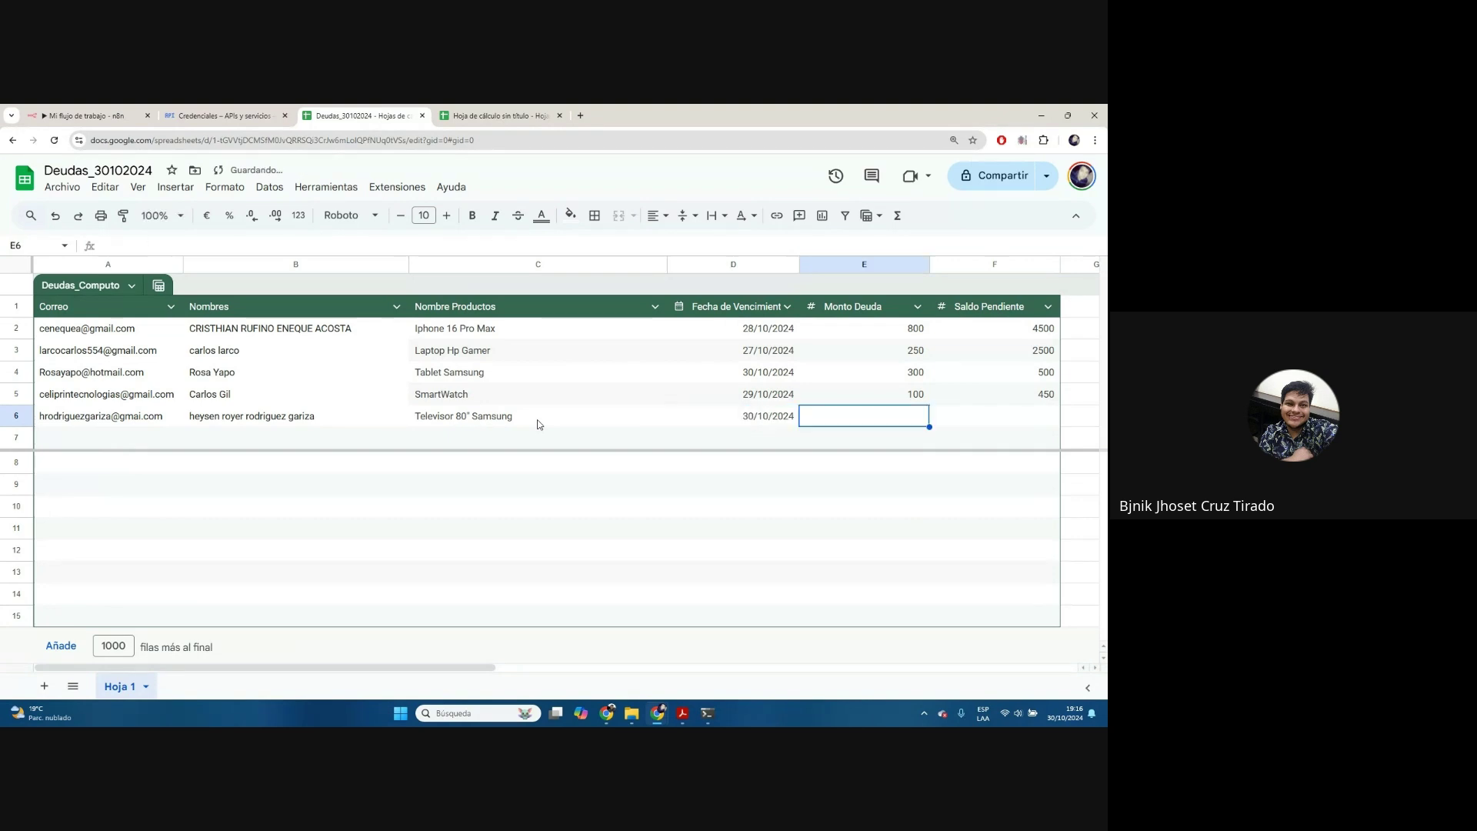
text(600)
key(Tab)
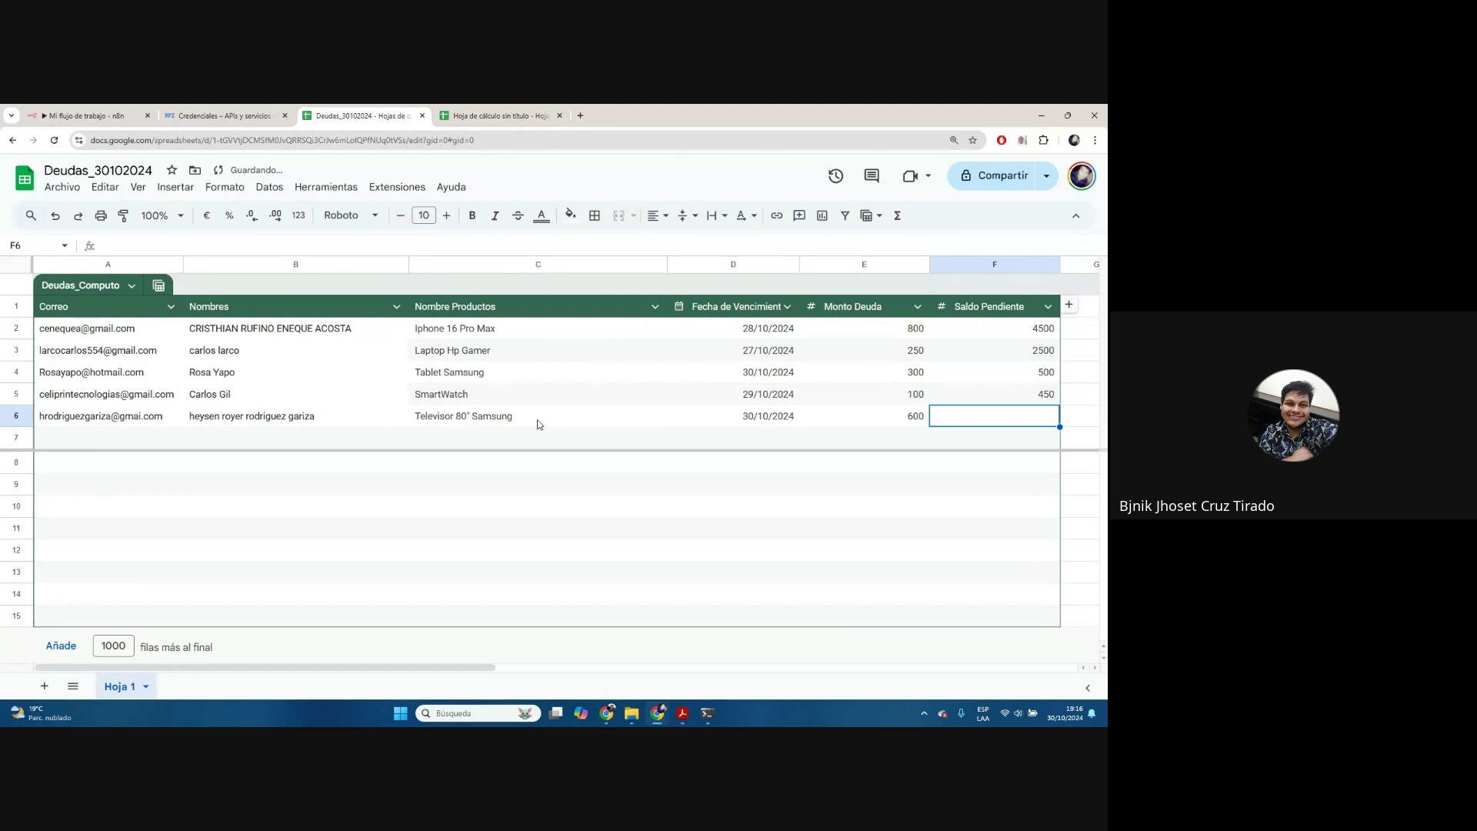
text(4500)
key(Return)
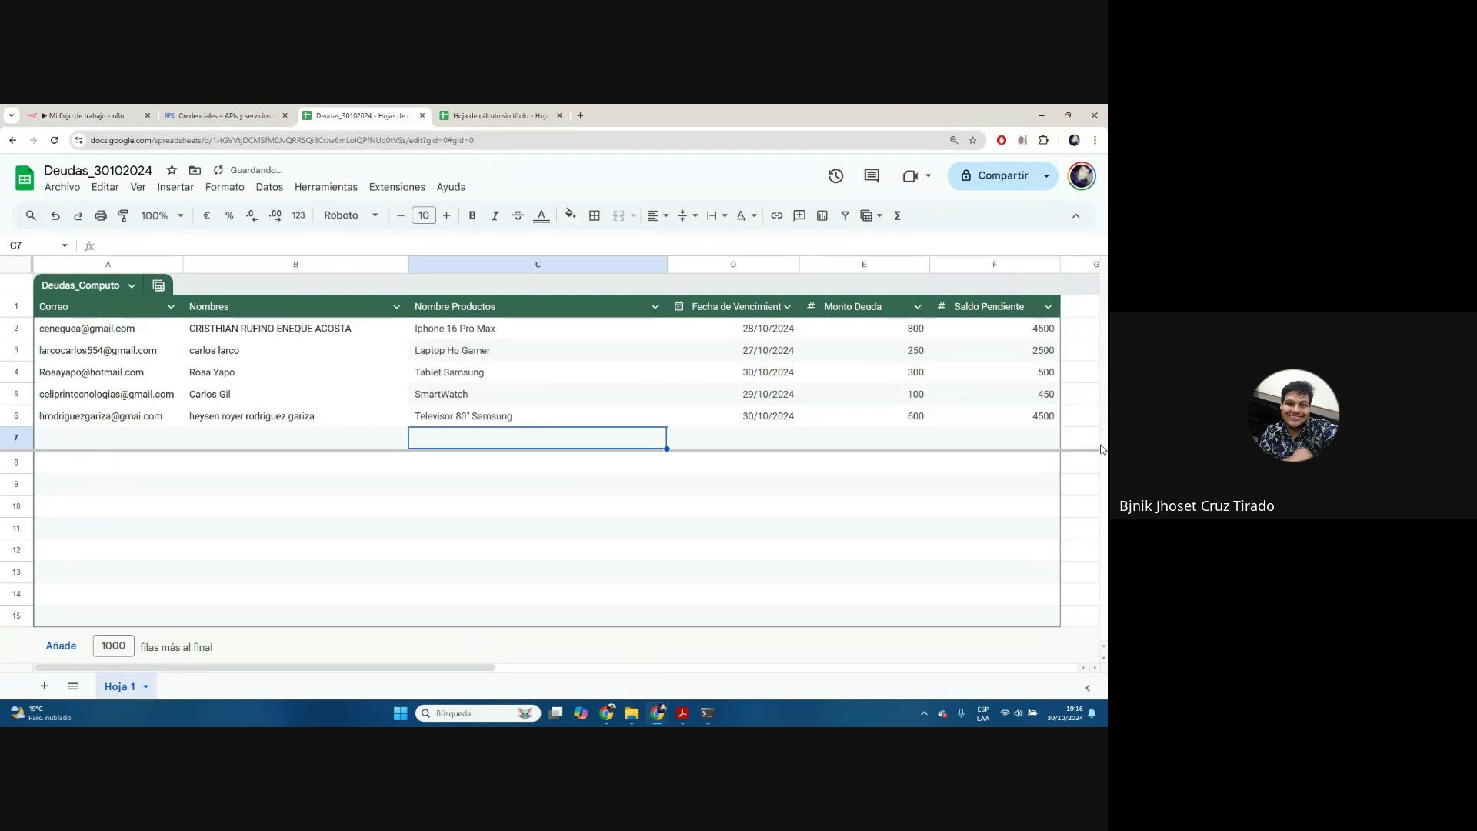
Narrow the Nombre Productos column to fit the product names
click(646, 265)
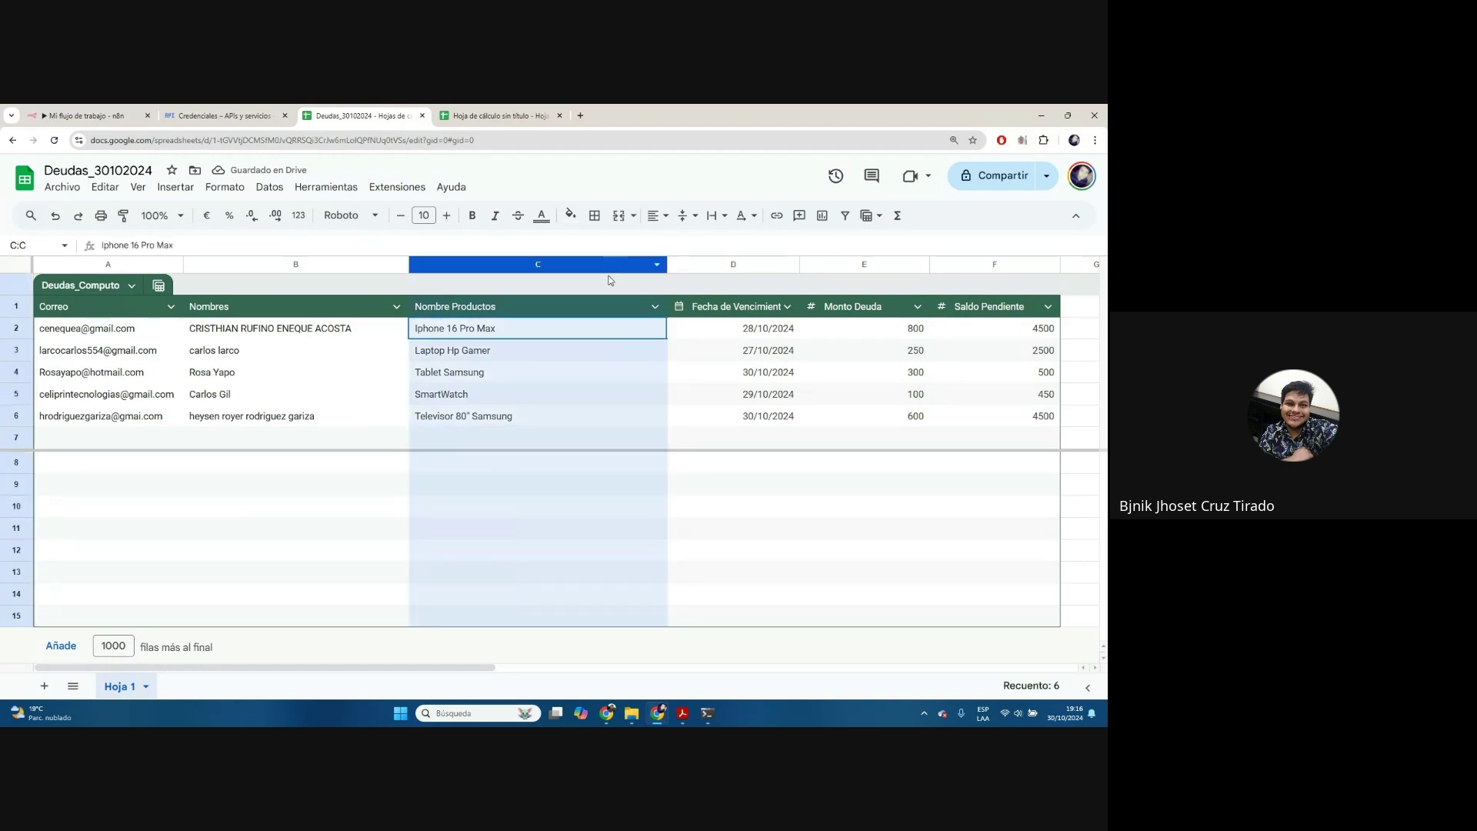
drag(666, 264, 547, 264)
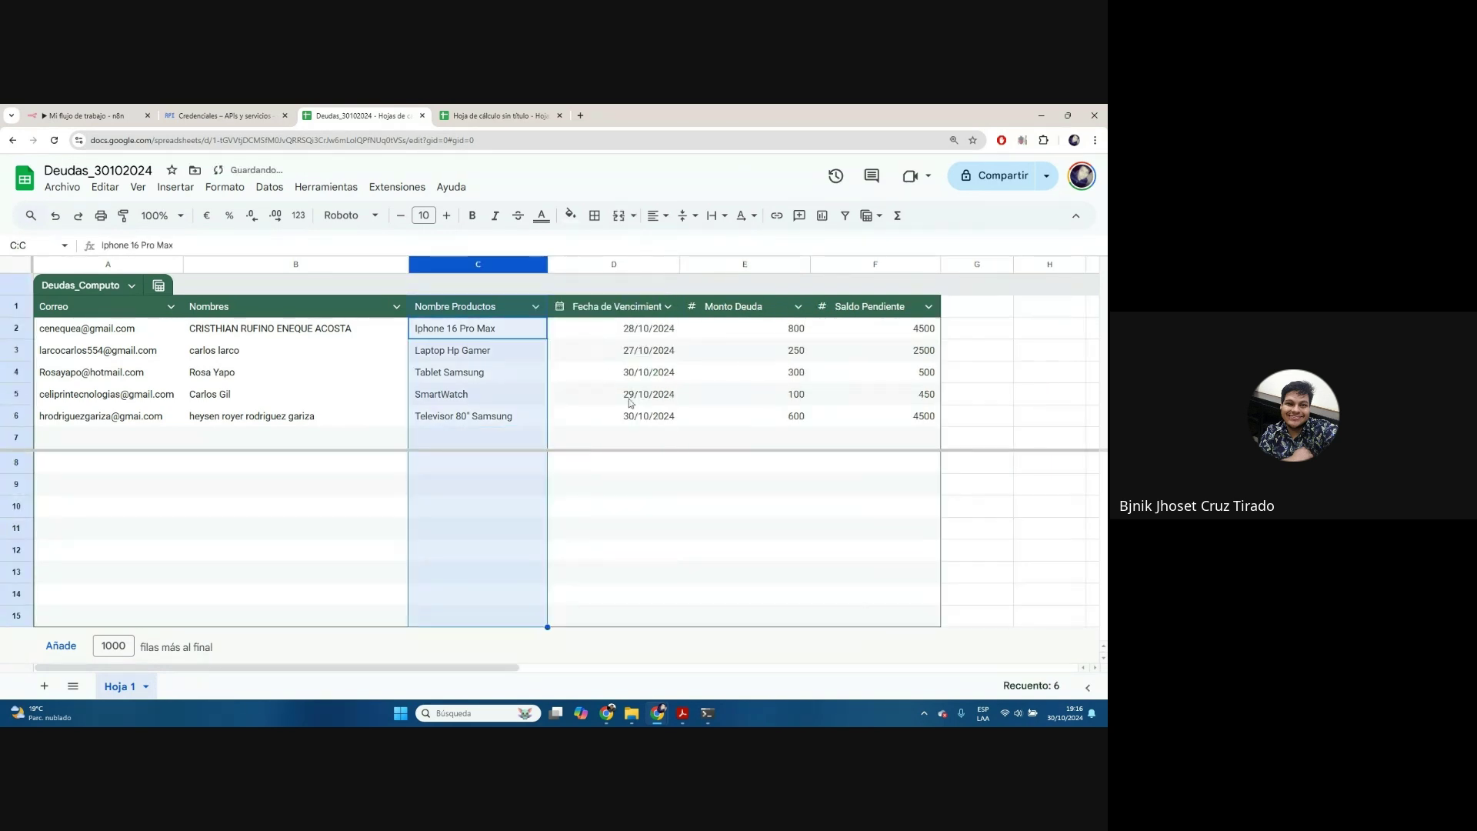
click(720, 465)
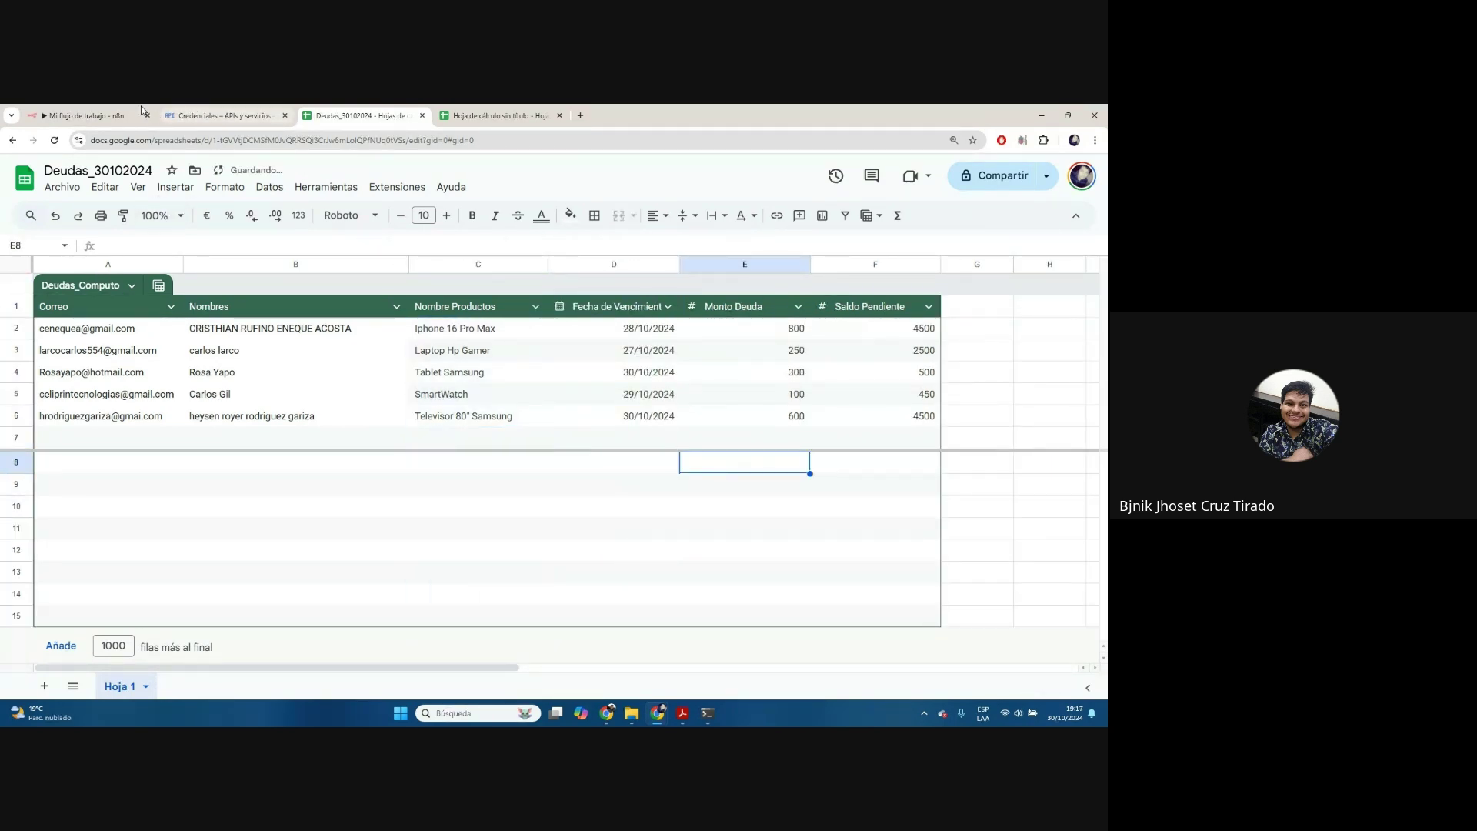
mouse_move(118, 120)
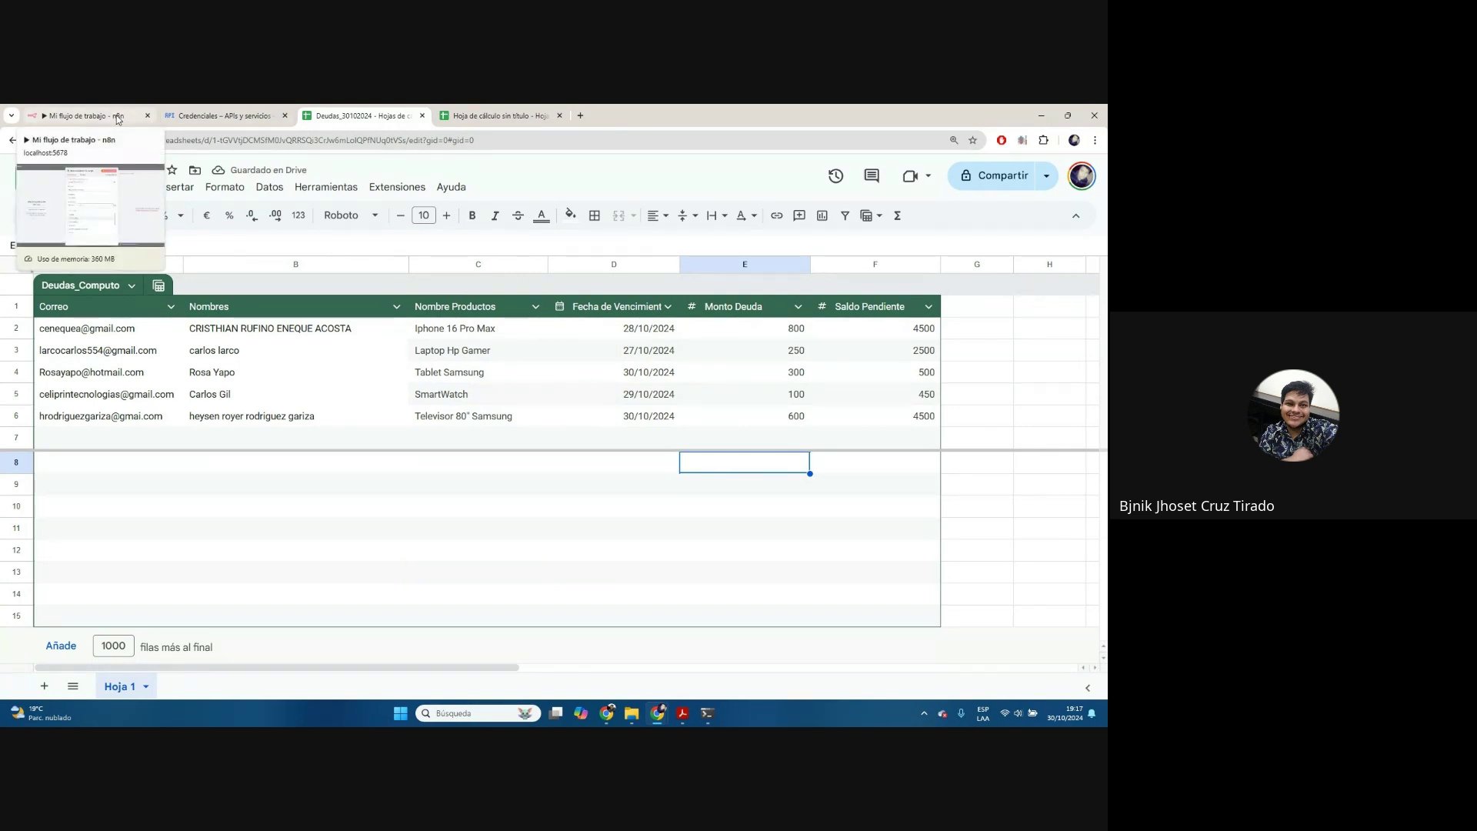
click(73, 110)
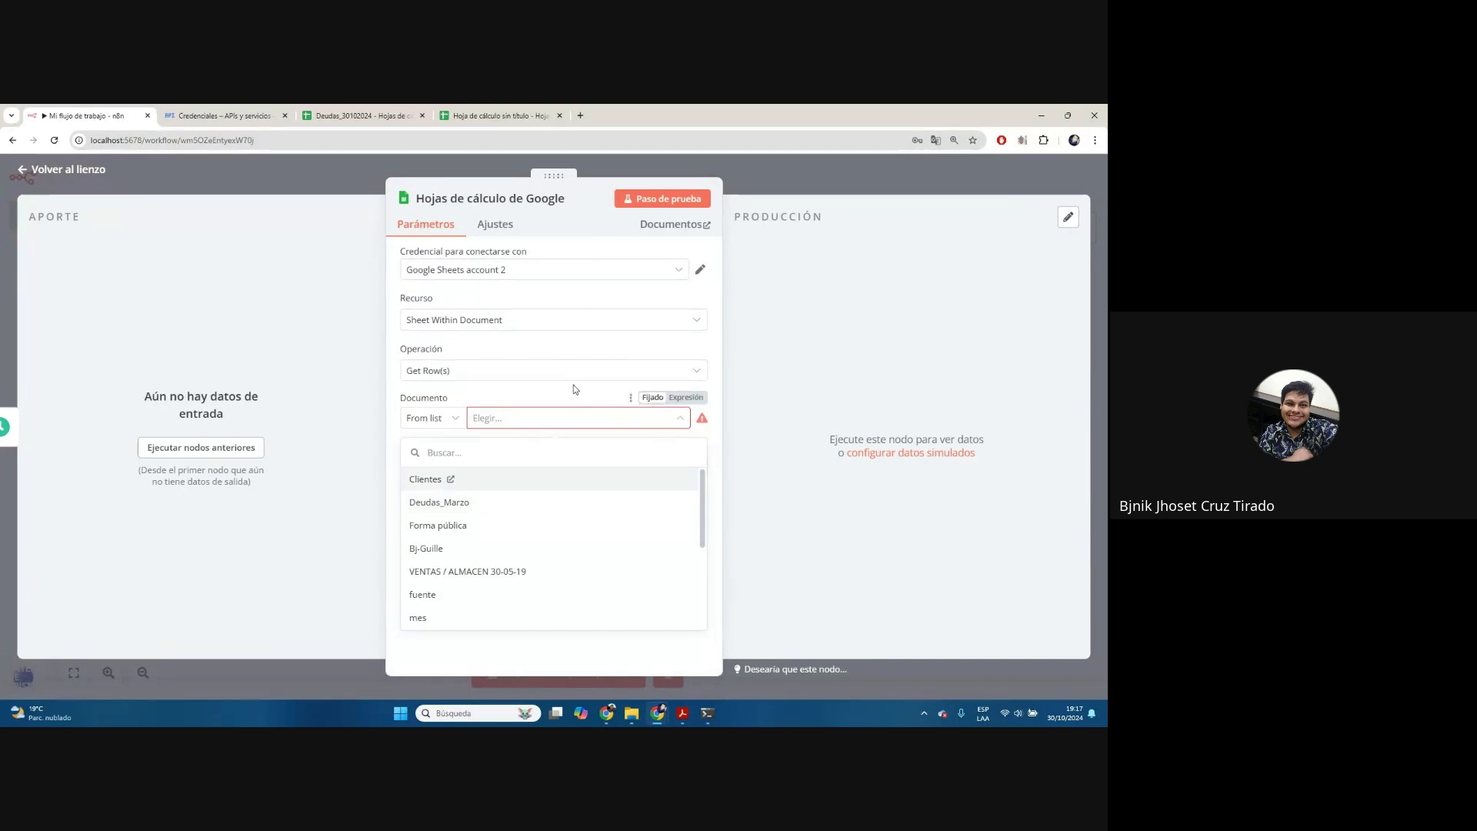
Set the Google Sheets node to read document Deudas_30102024, sheet Hoja 1
click(547, 420)
click(515, 371)
click(518, 370)
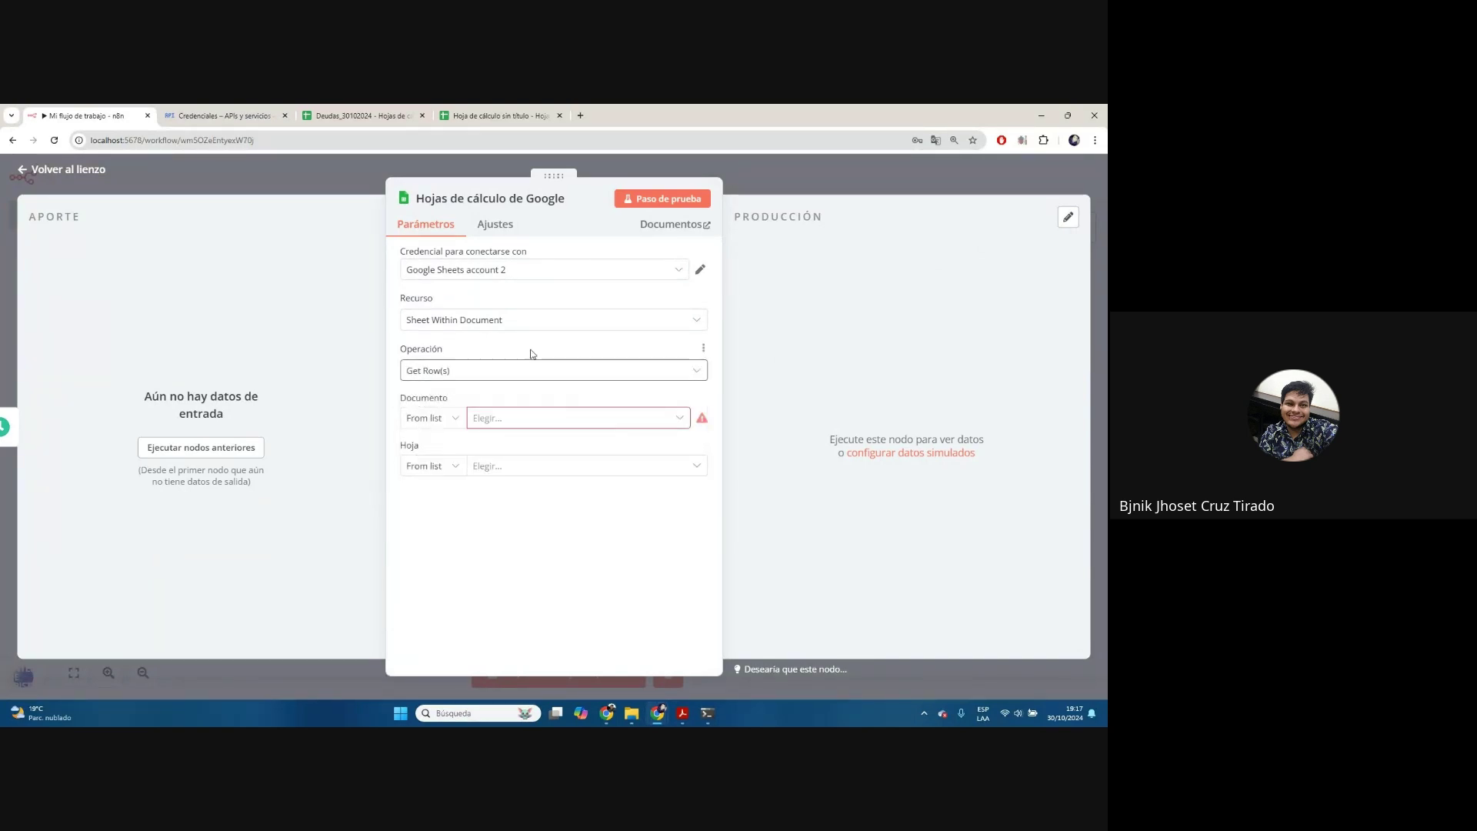
click(528, 463)
click(527, 421)
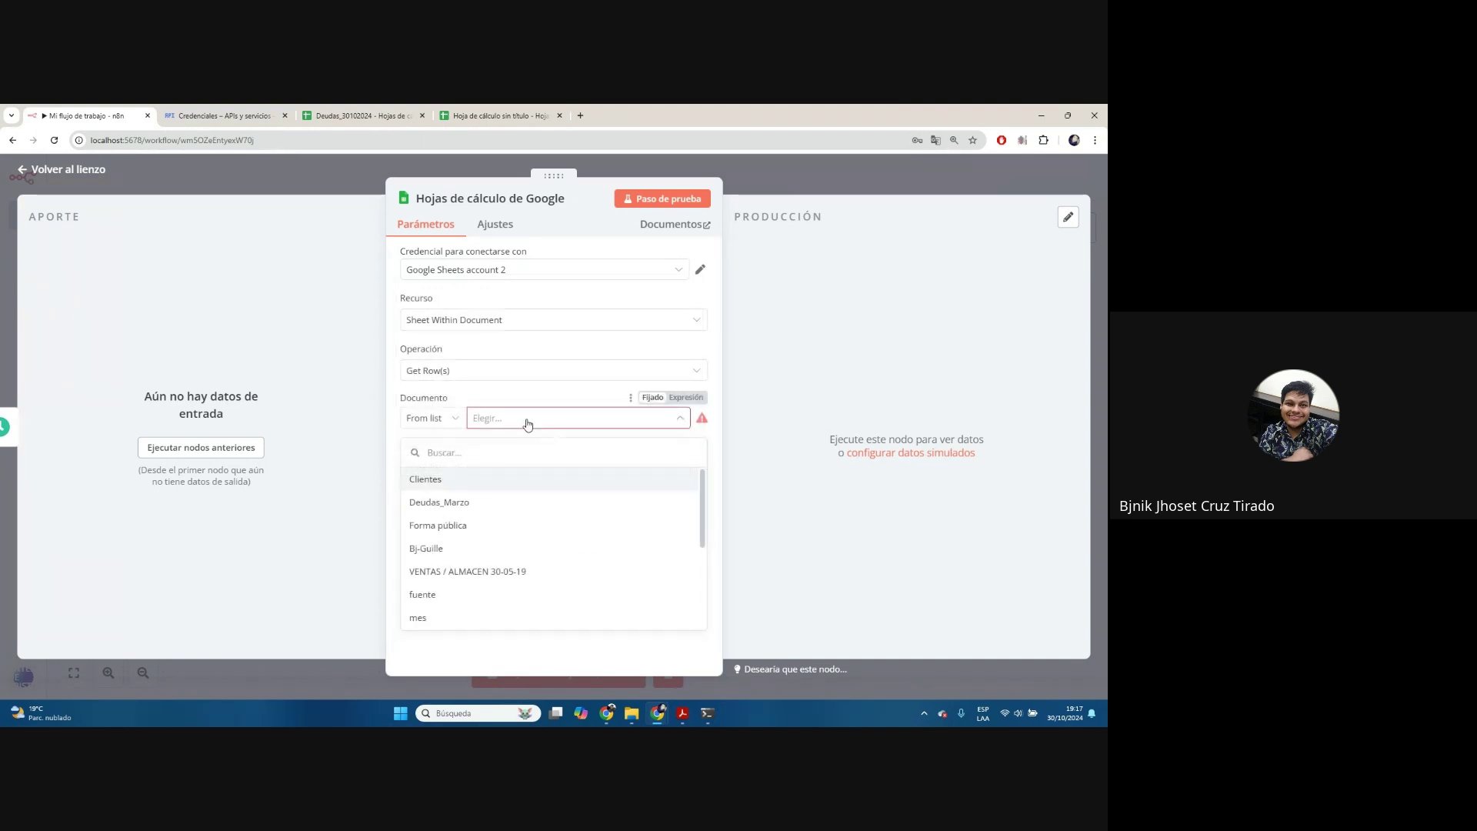
scroll(478, 501, down, 1)
click(389, 116)
click(85, 115)
text(de)
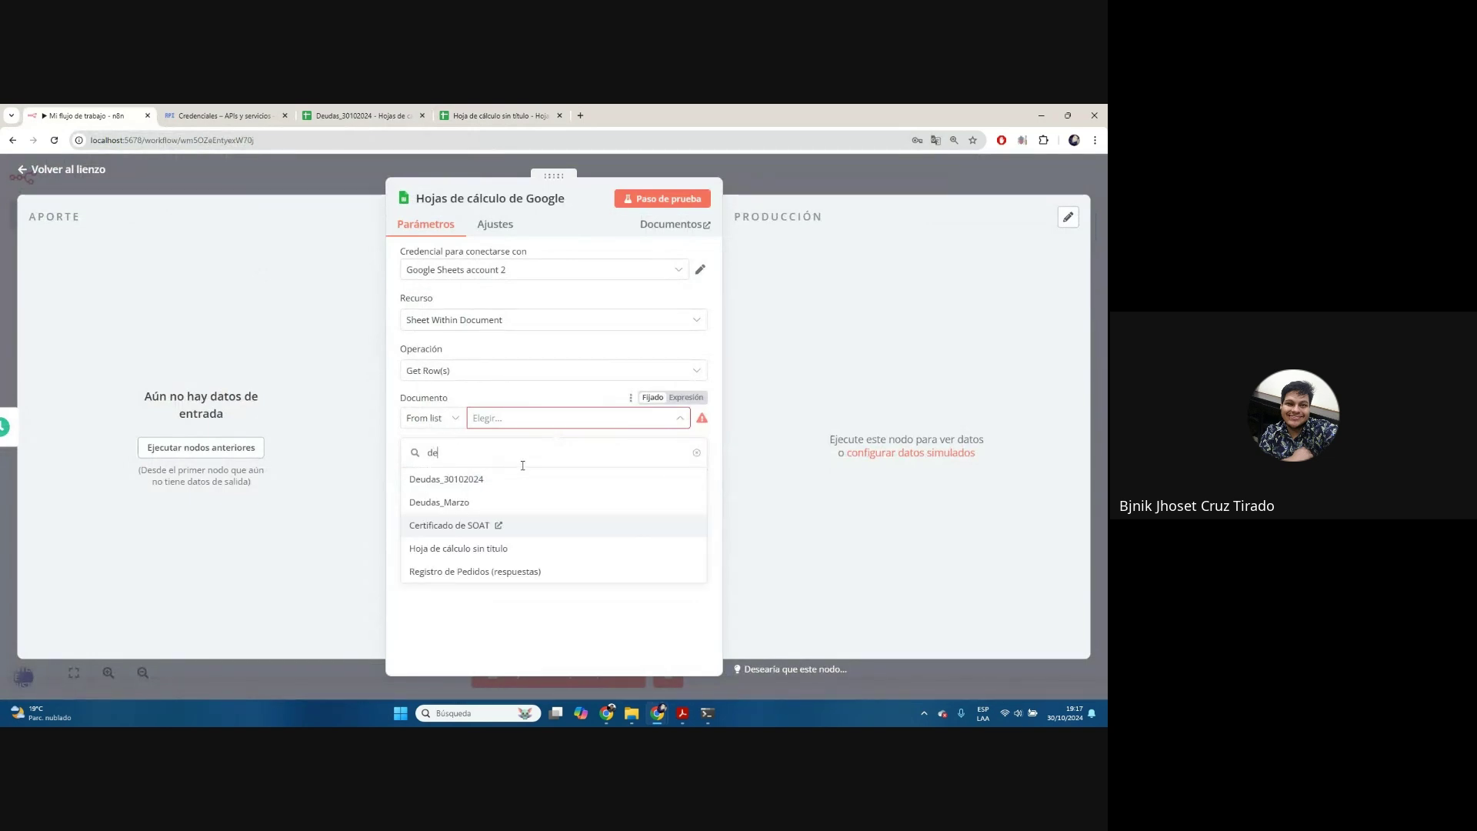
click(448, 480)
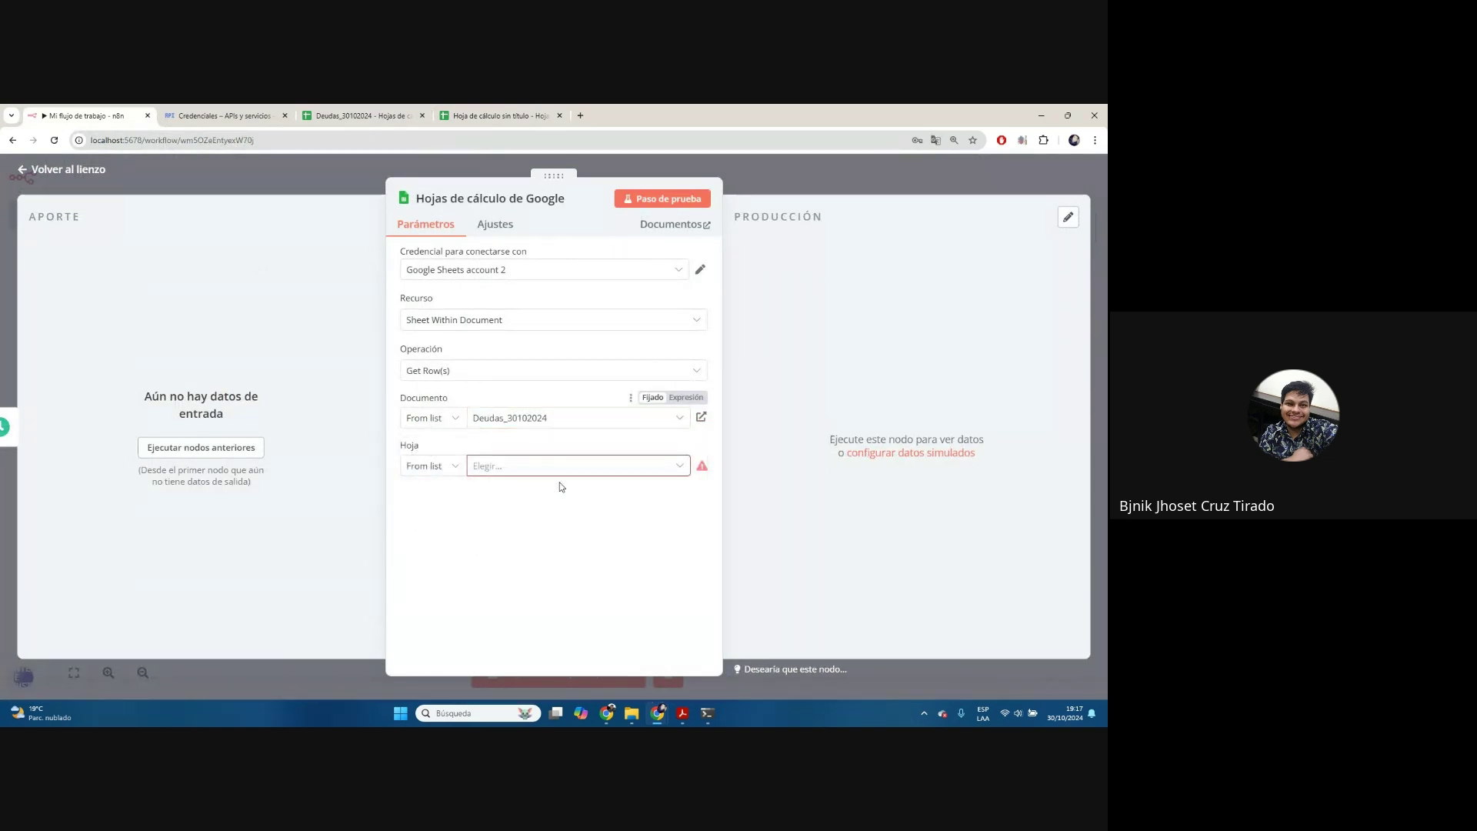
click(612, 468)
click(426, 499)
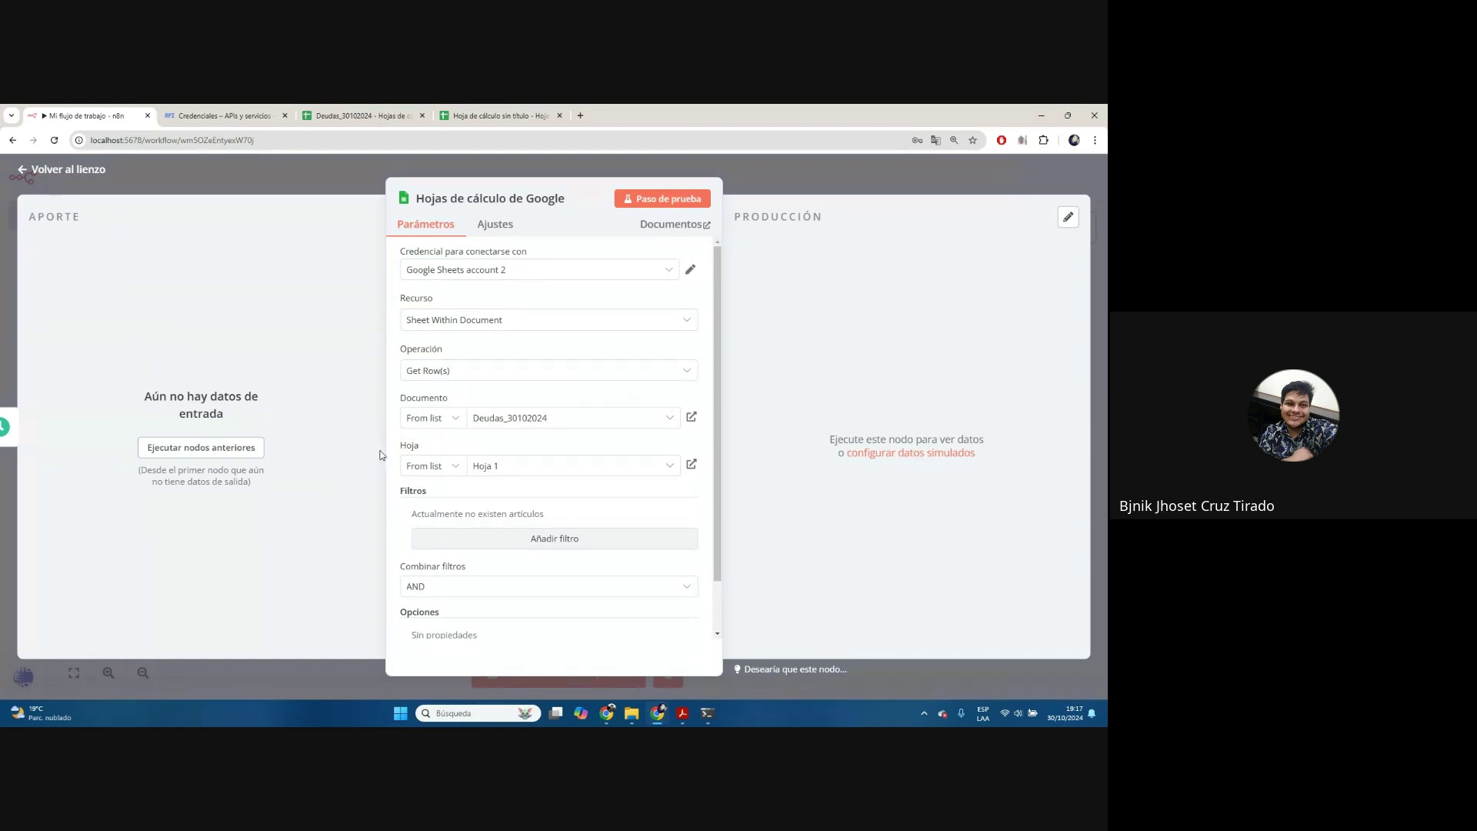
Test the node, confirming it returns 5 rows, and go back to the canvas
scroll(616, 524, up, 2)
click(665, 205)
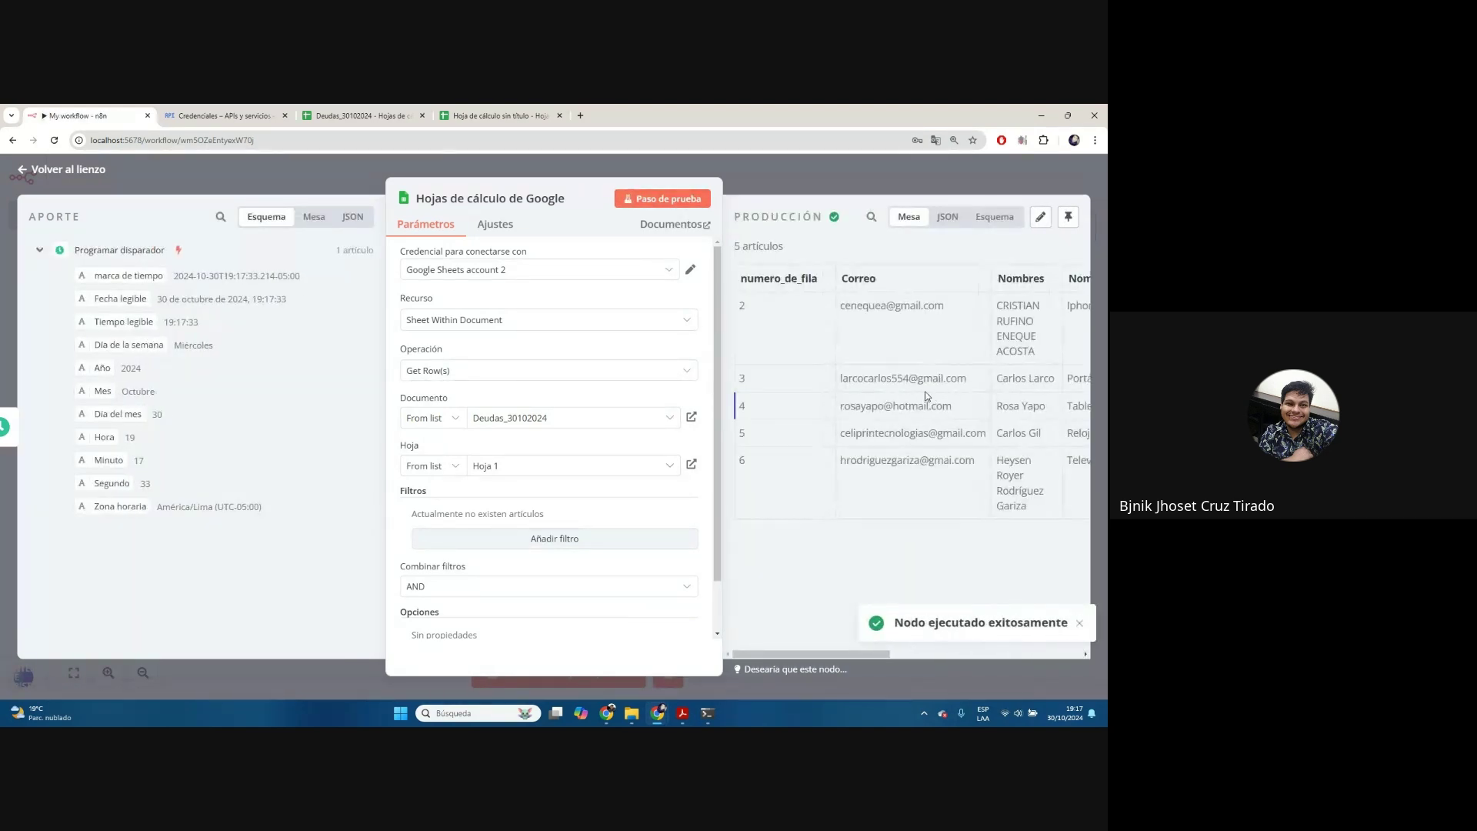
drag(803, 653, 777, 664)
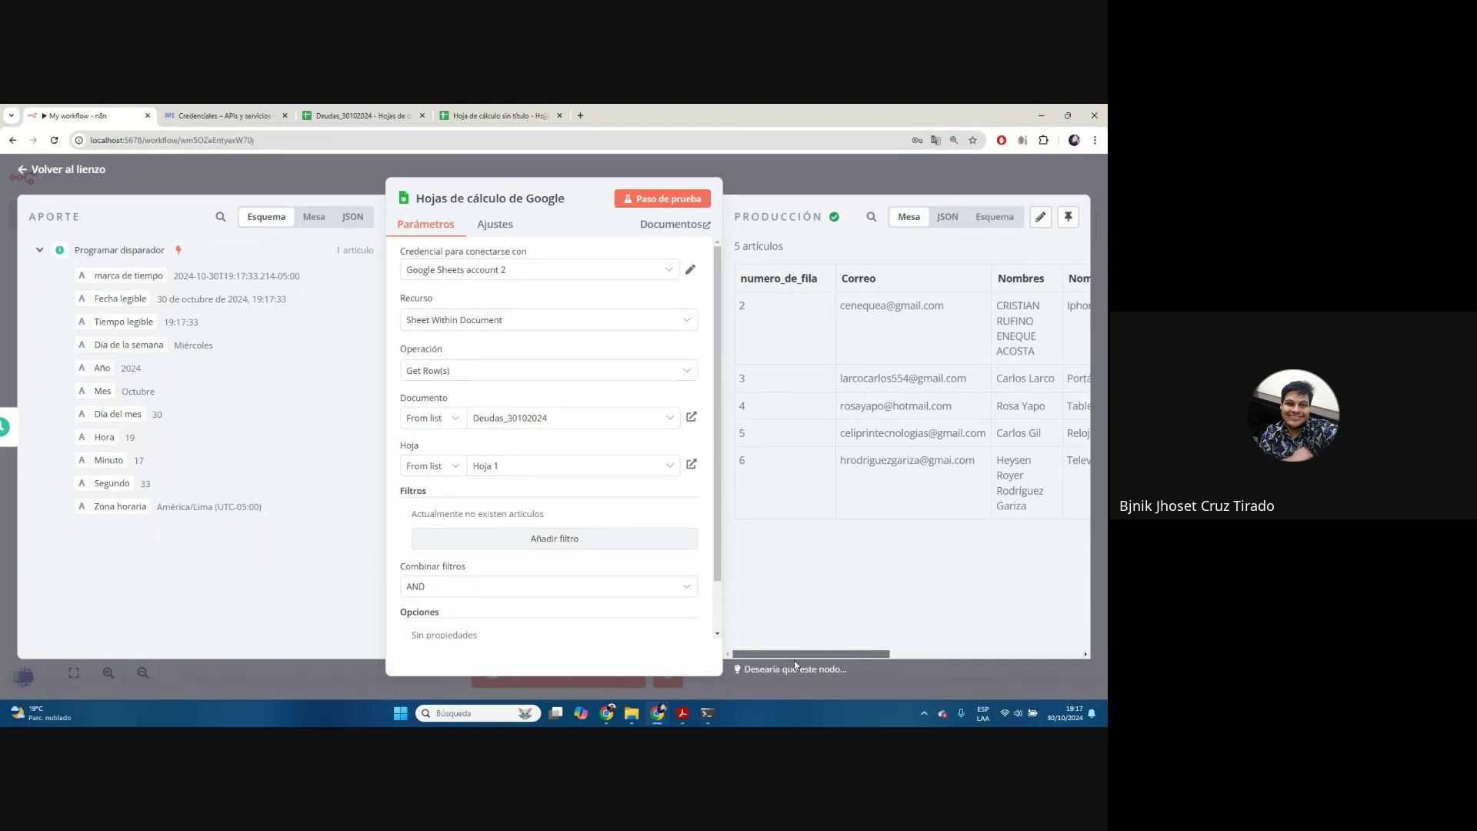
drag(794, 660, 985, 660)
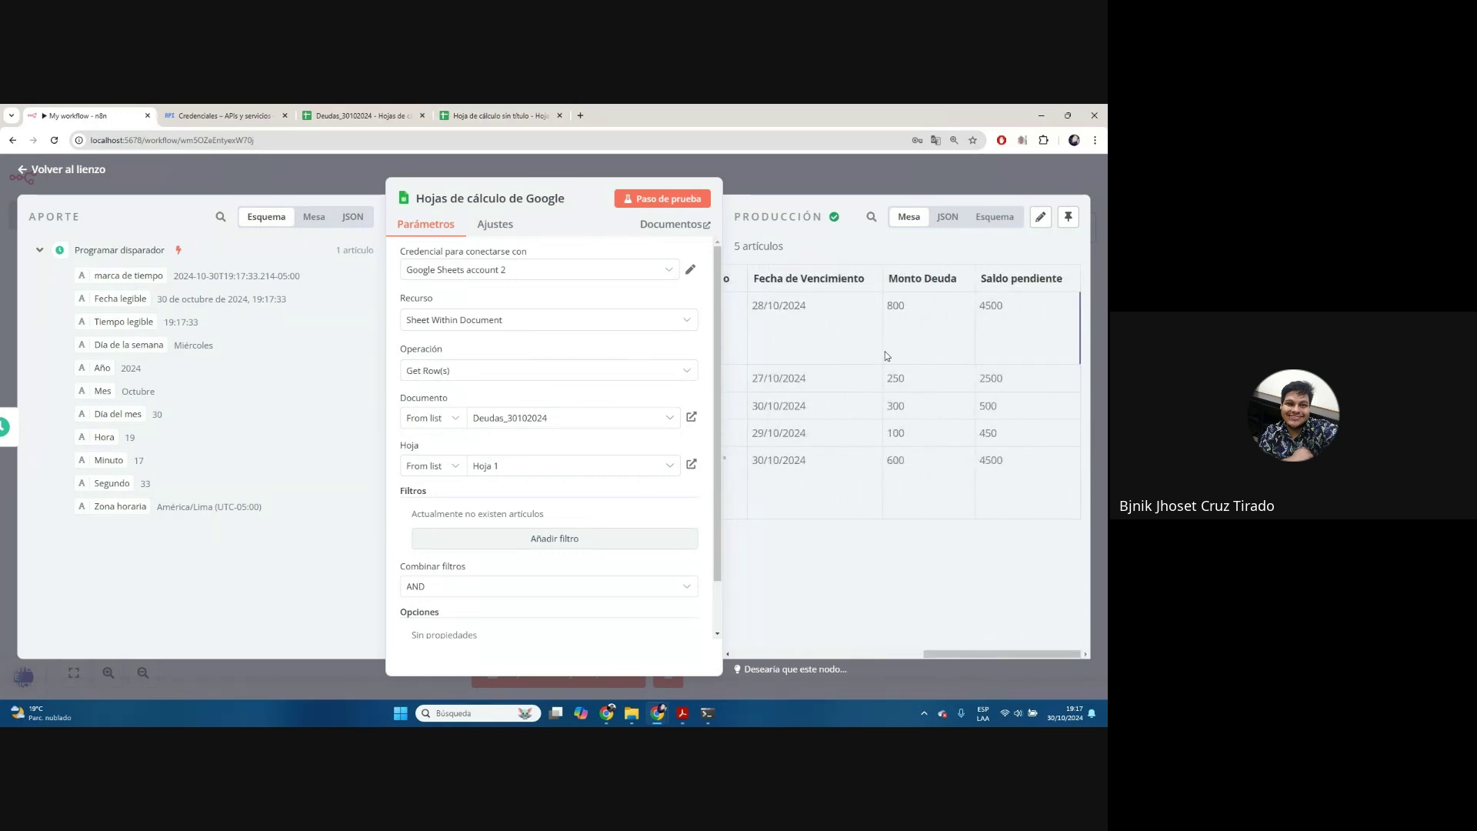
click(924, 190)
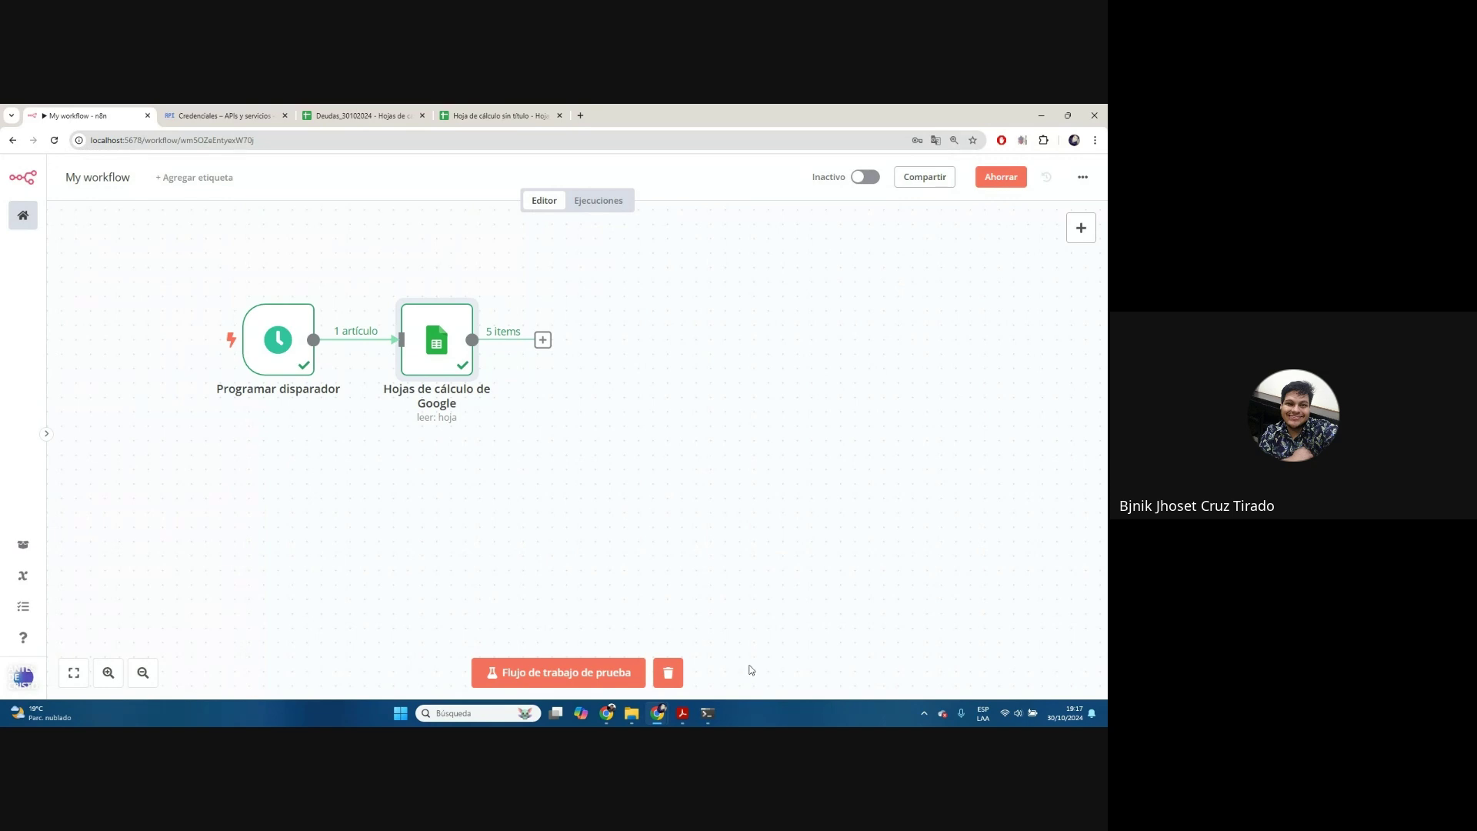
Add a Gmail 'Enviar un mensaje' node after the Google Sheets node
click(672, 674)
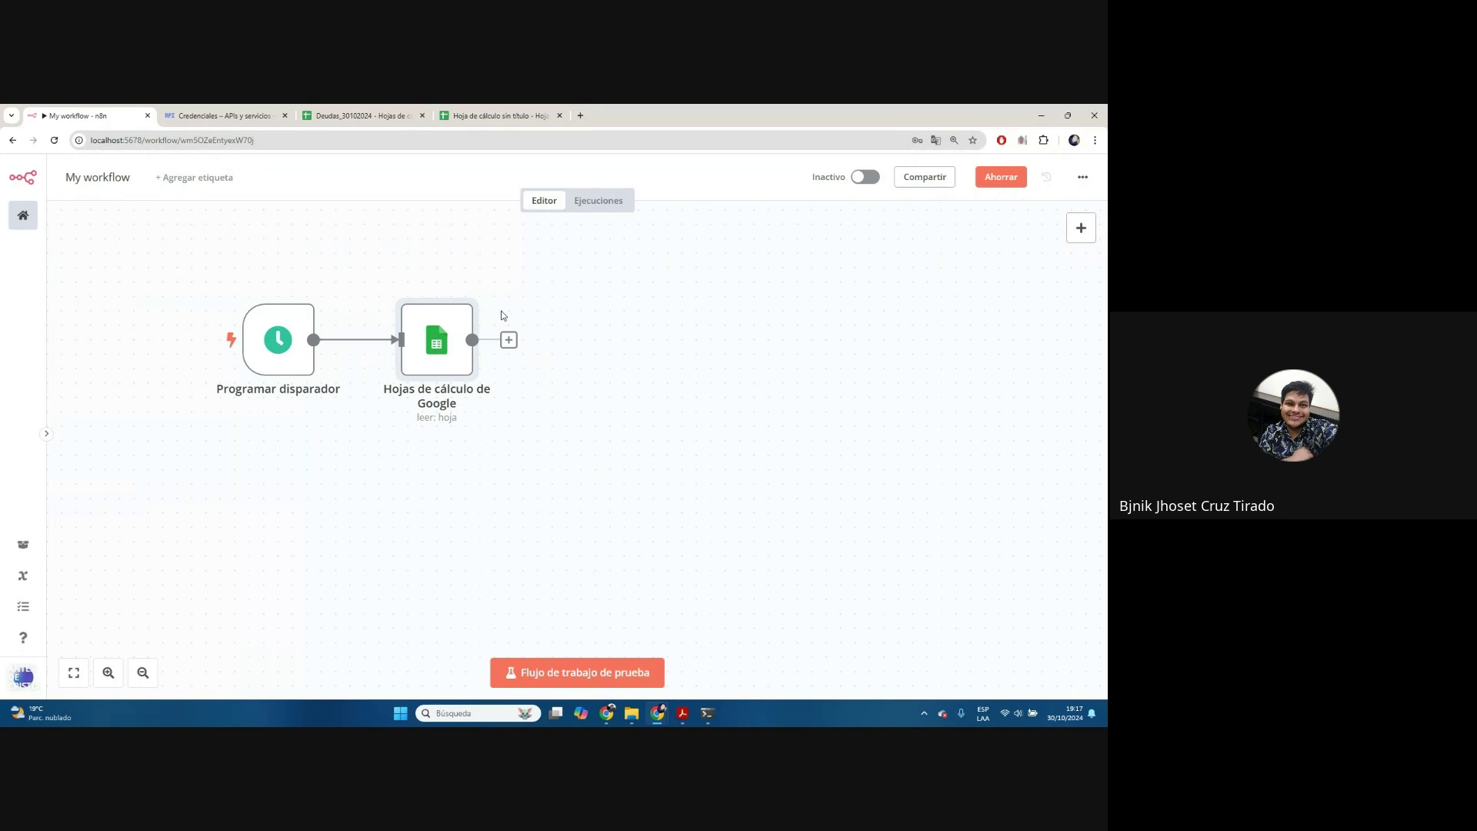
click(508, 339)
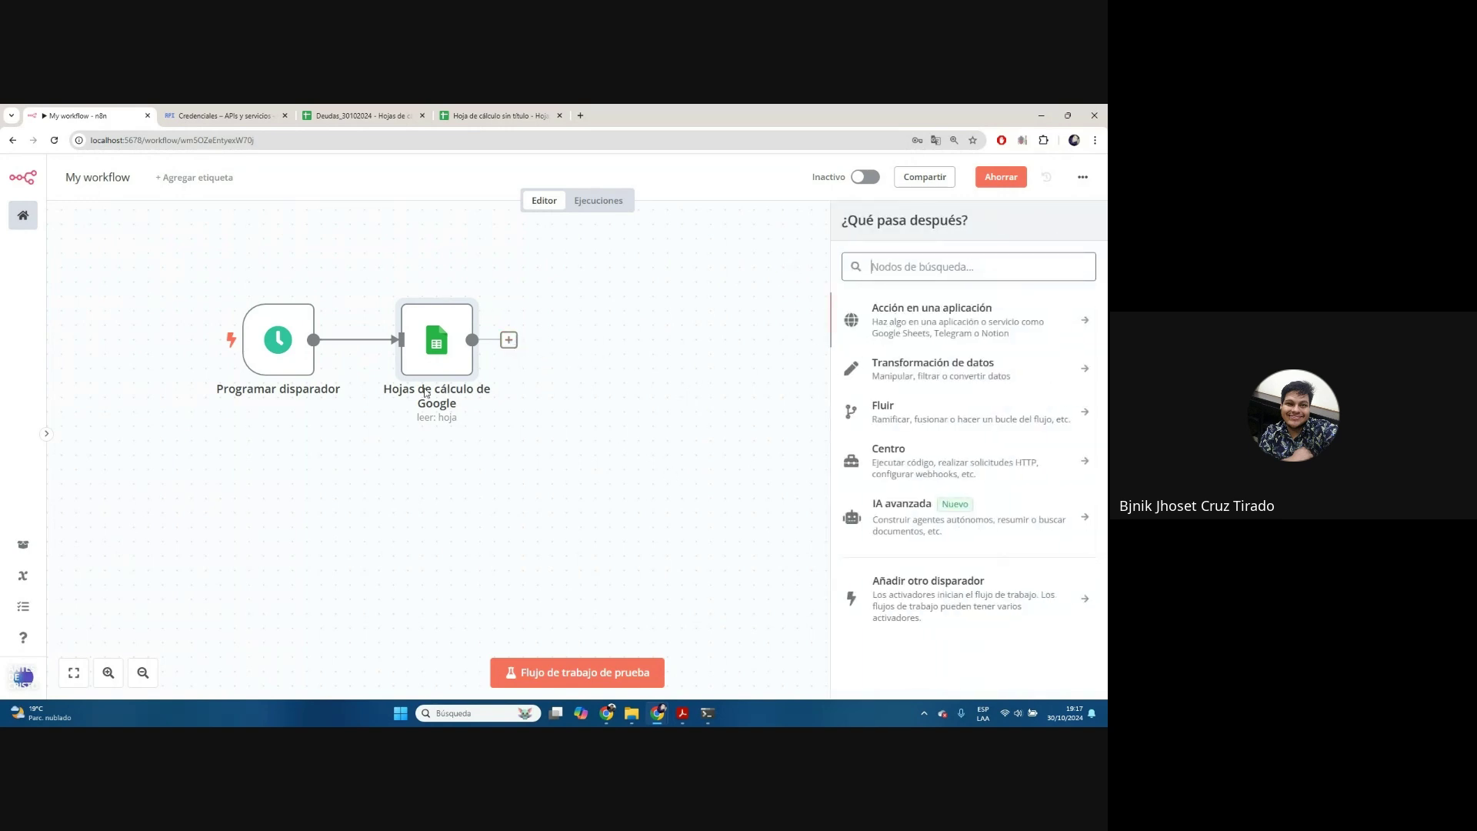
text(gmail)
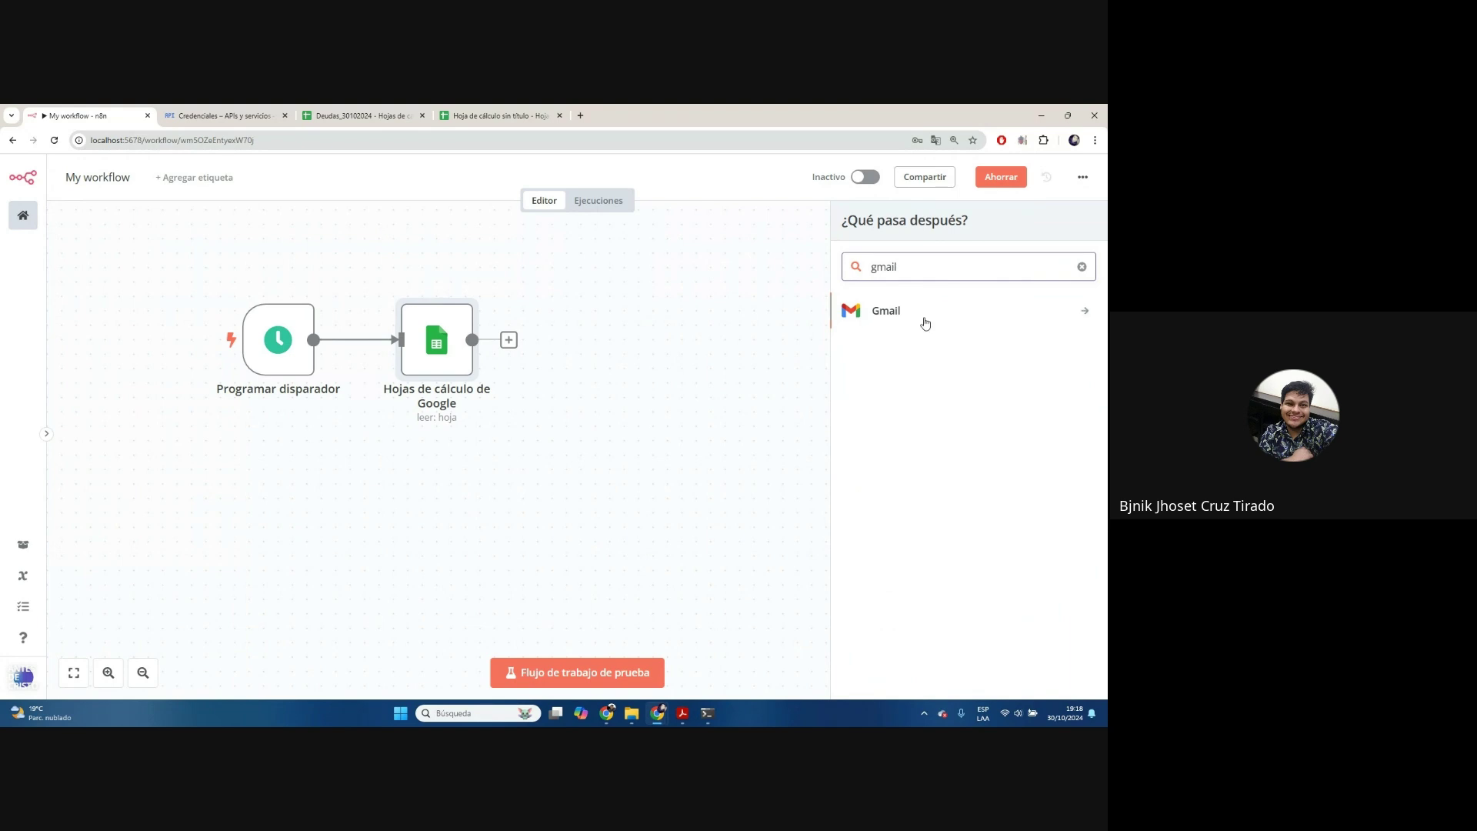
click(926, 321)
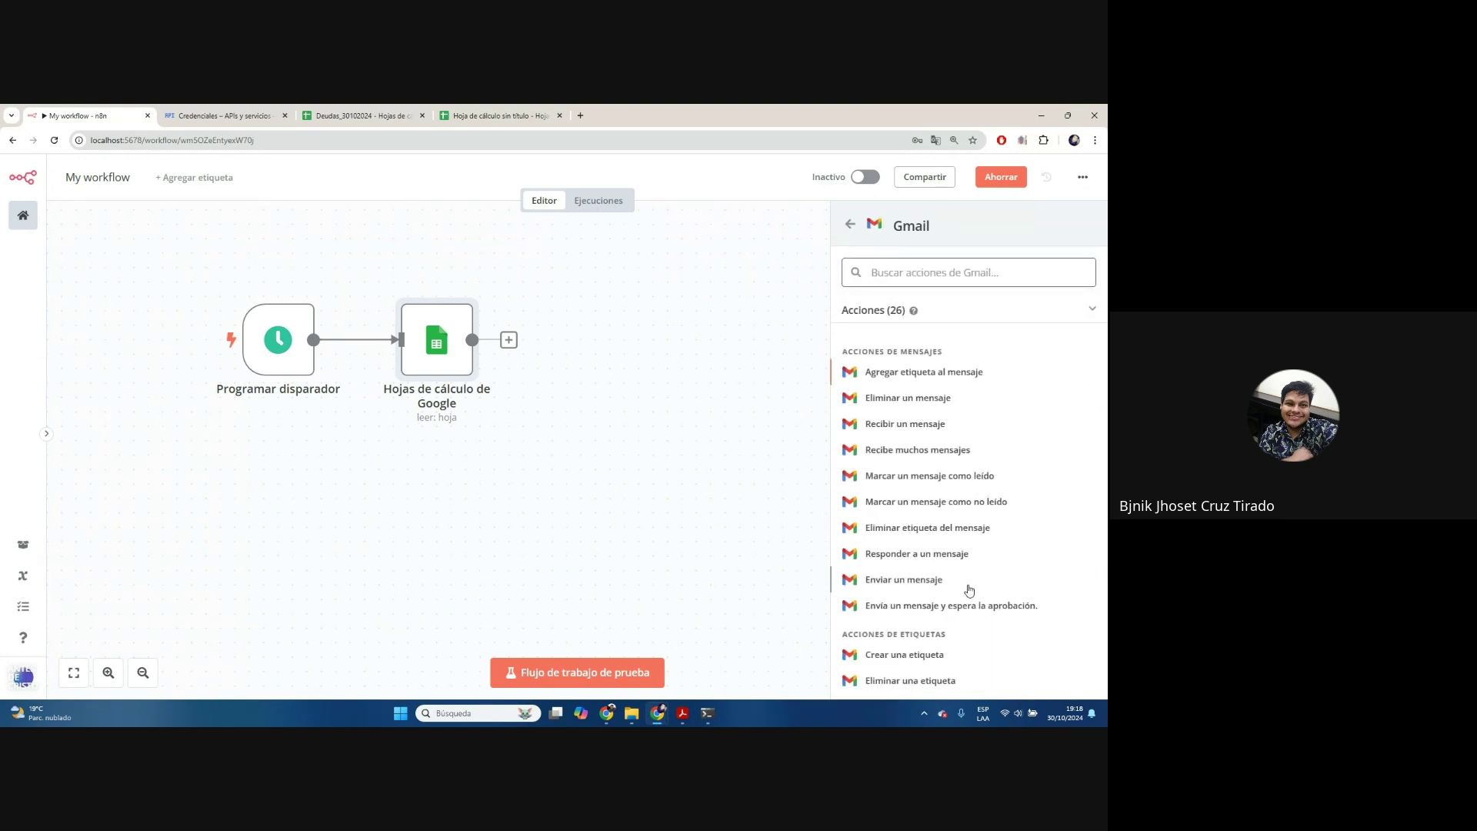
click(908, 583)
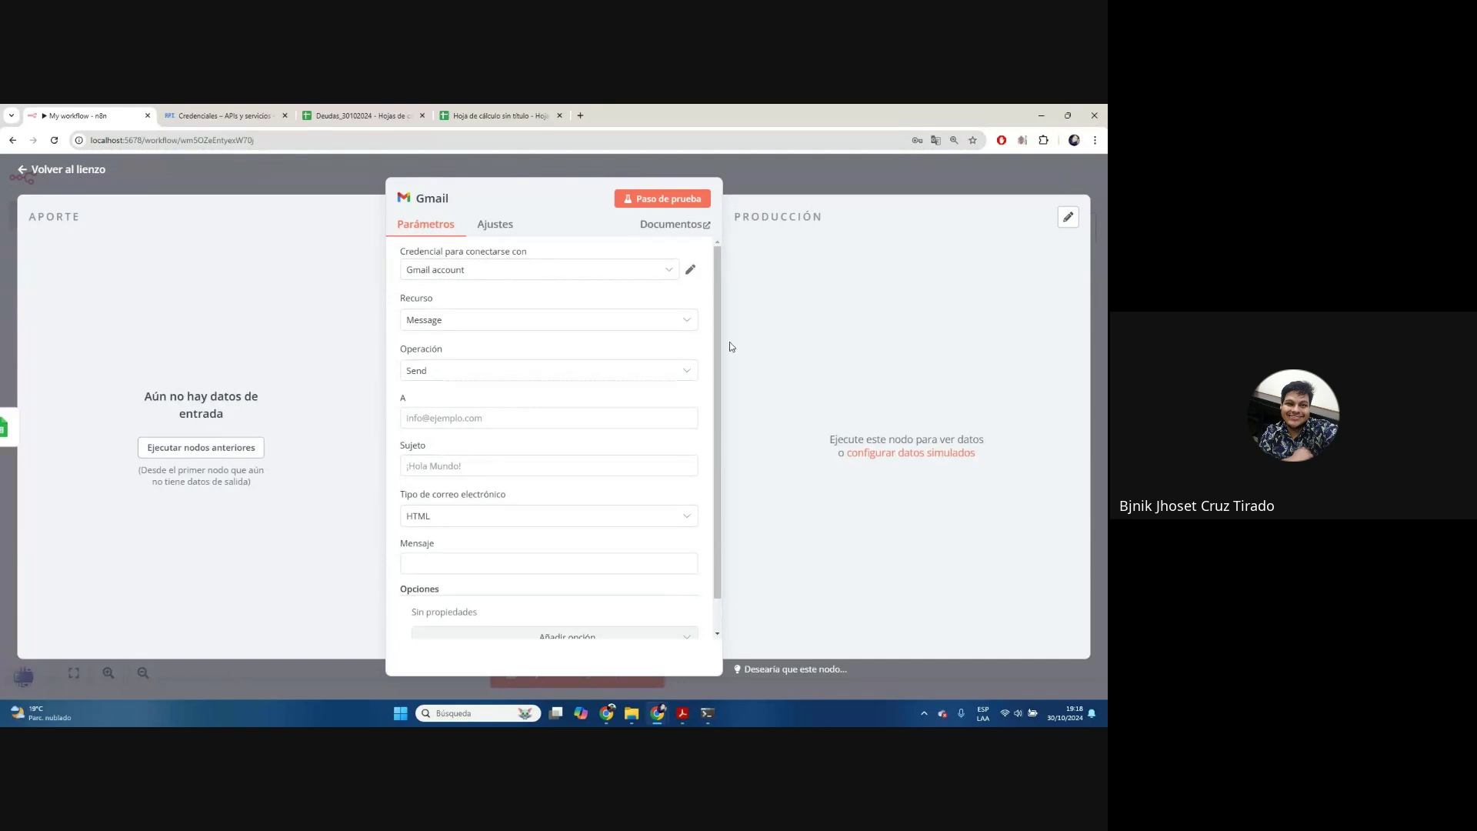
Choose to create a new Gmail credential for the node, keeping resource Message
click(674, 274)
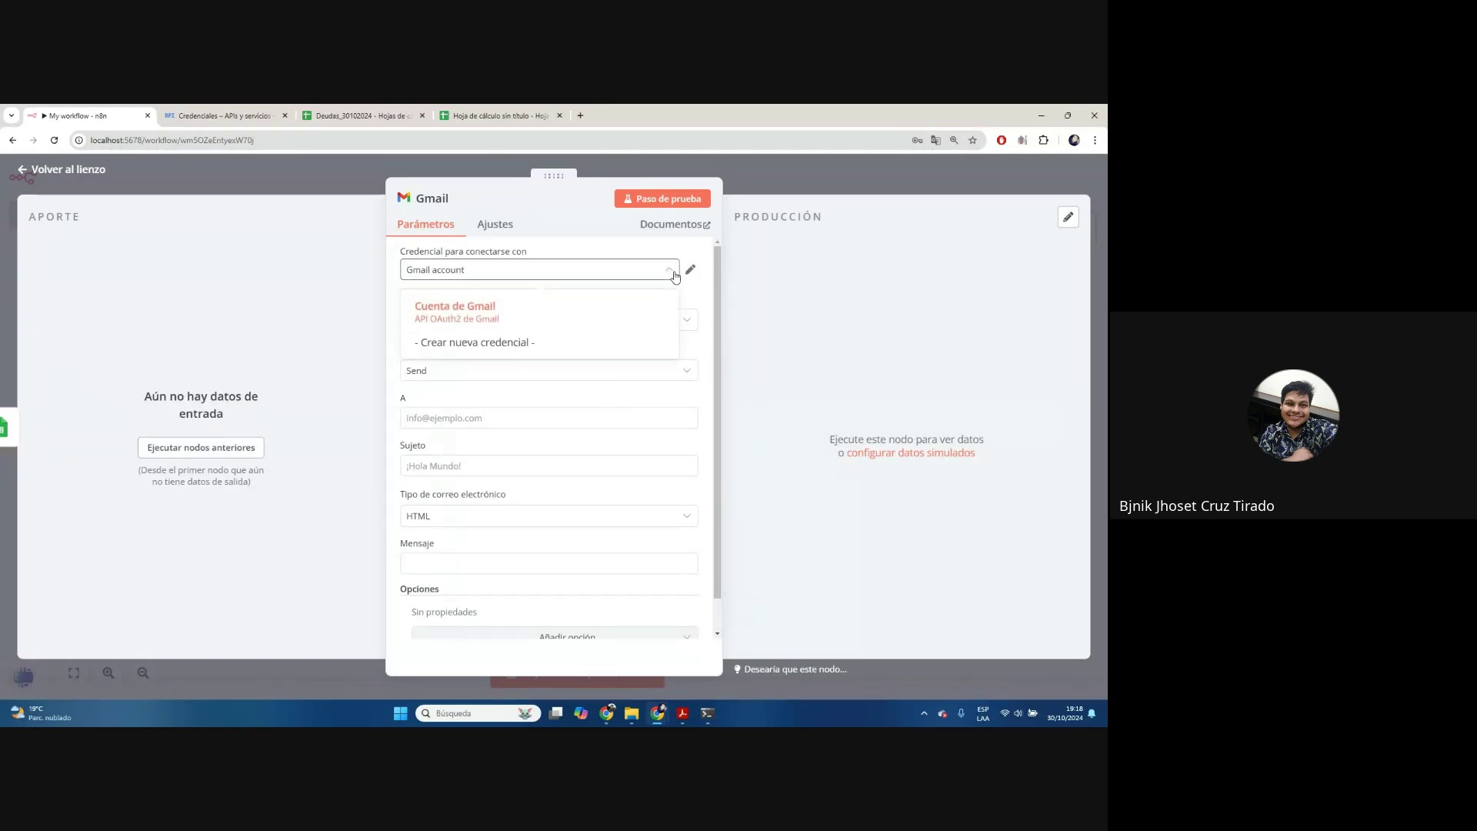
click(427, 324)
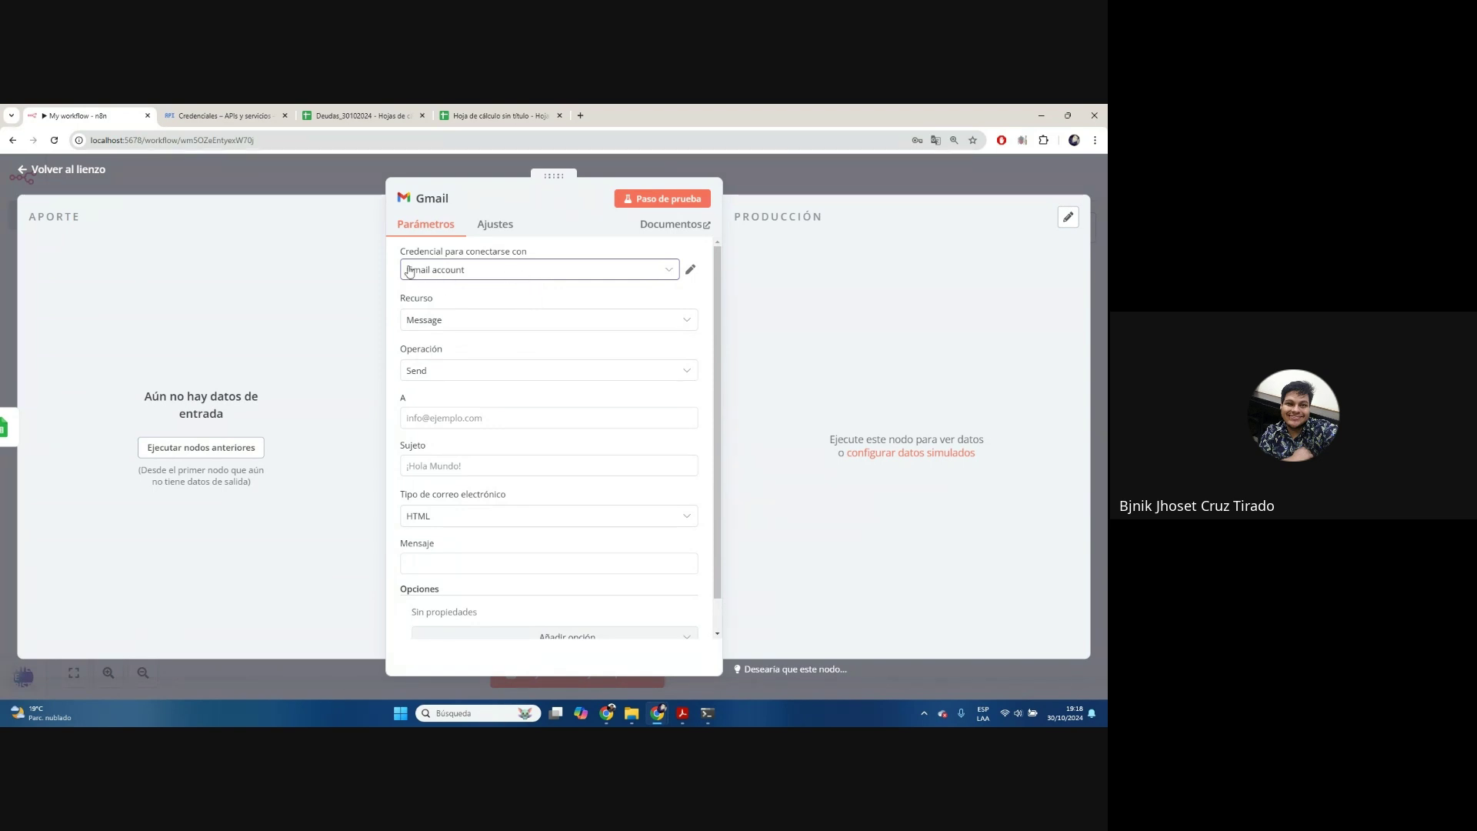
click(459, 269)
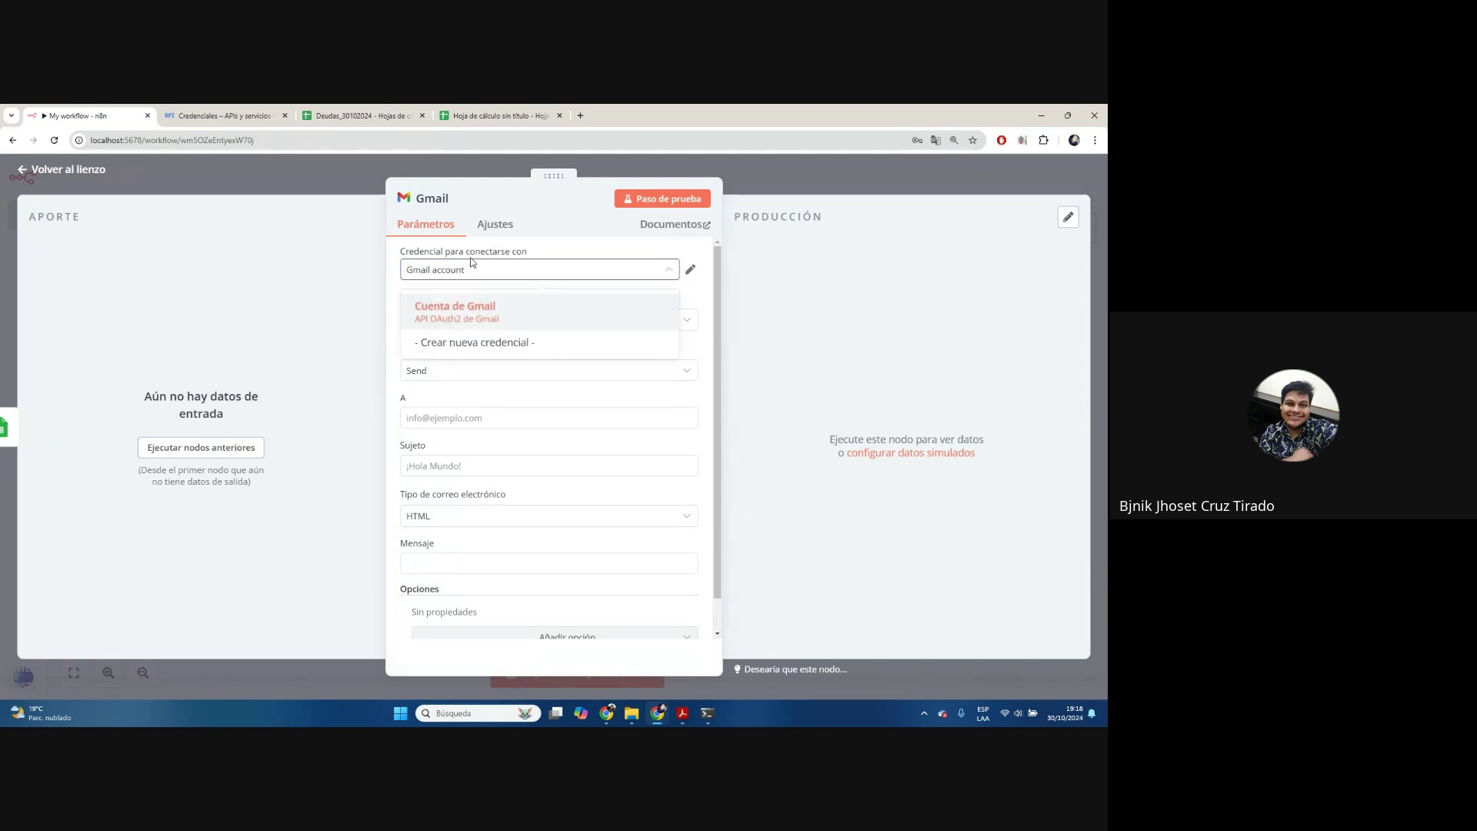
click(560, 257)
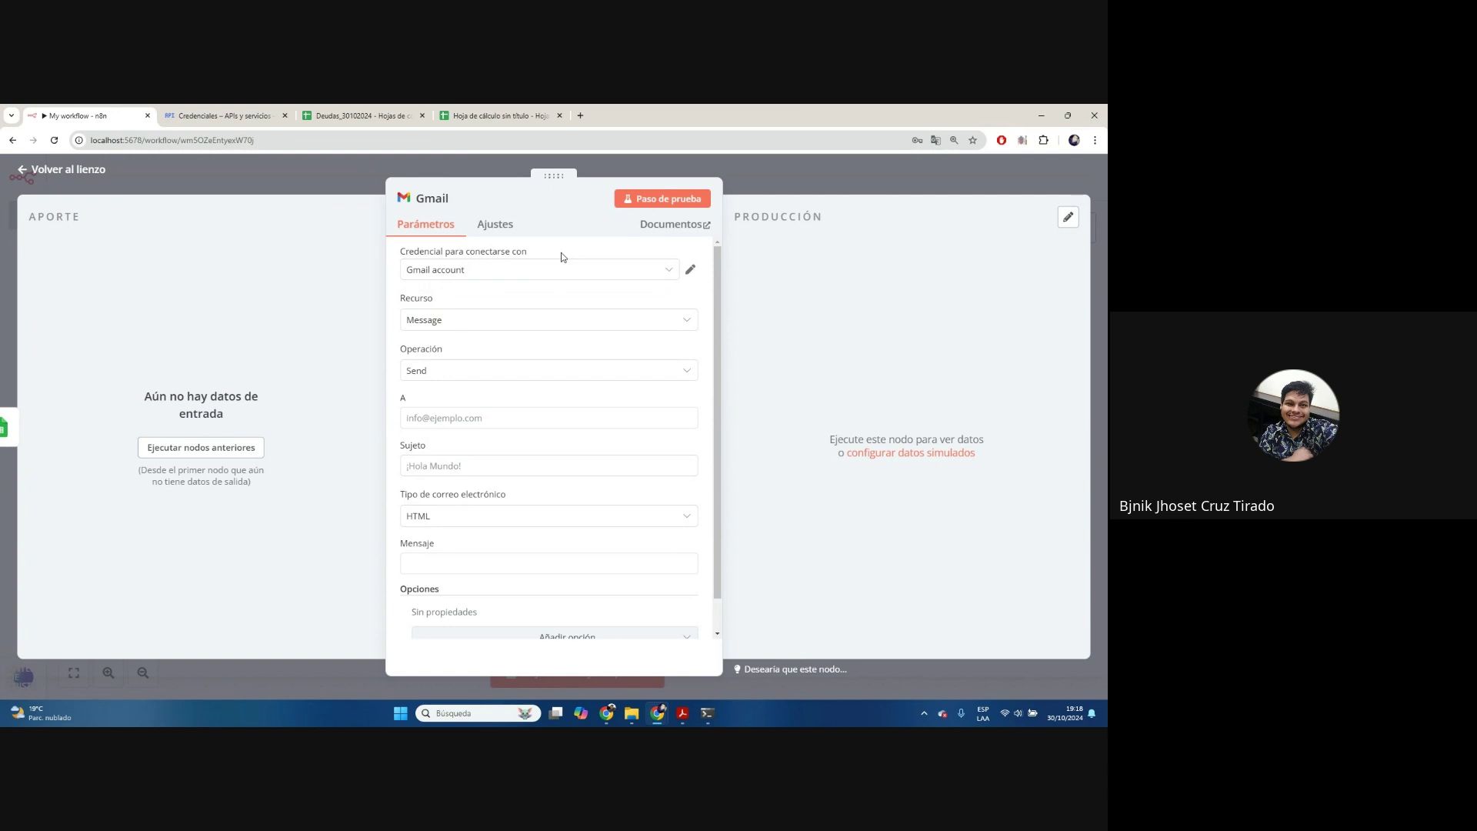
click(535, 321)
click(535, 308)
click(531, 271)
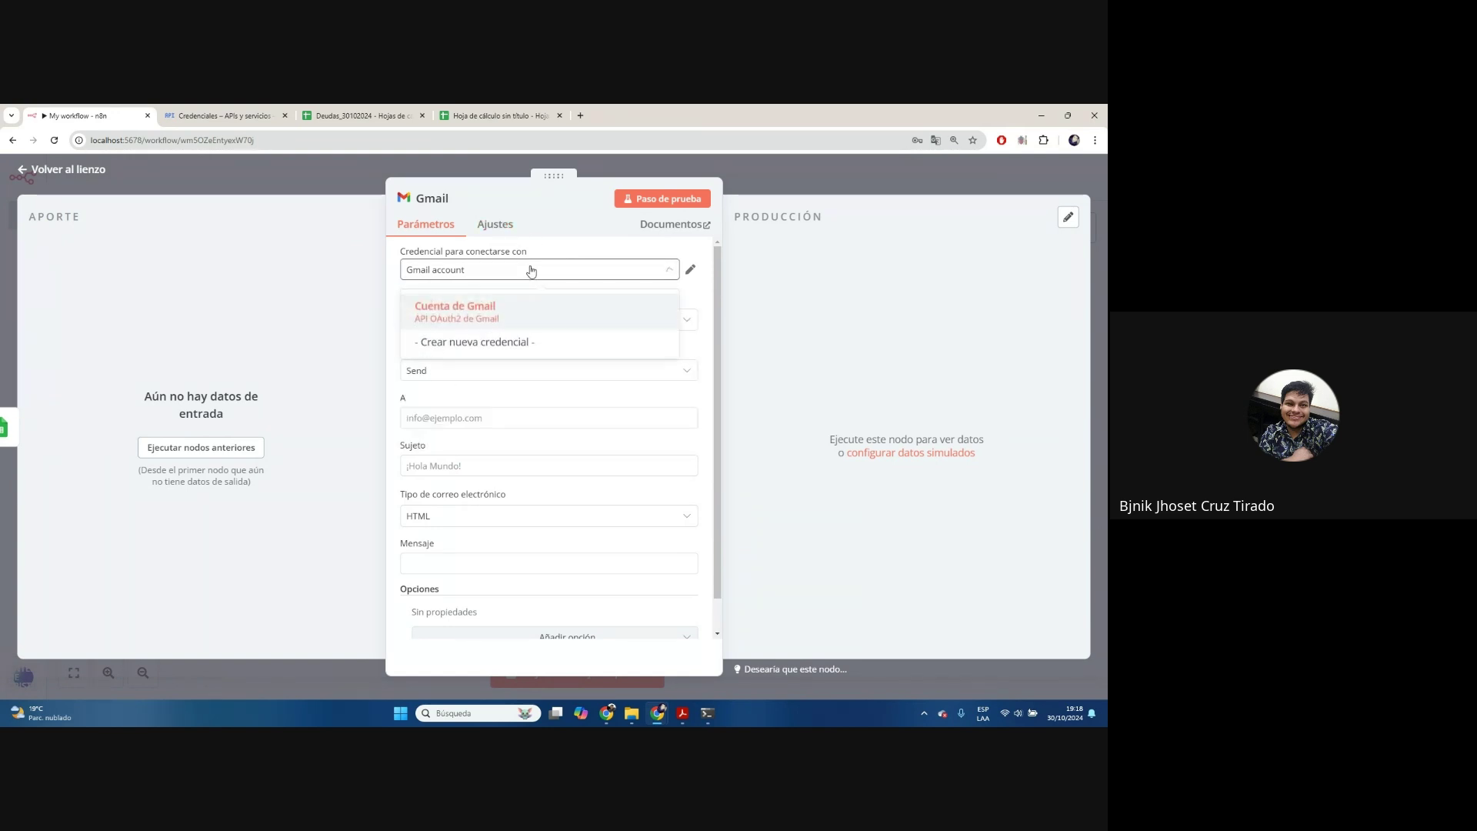
click(509, 348)
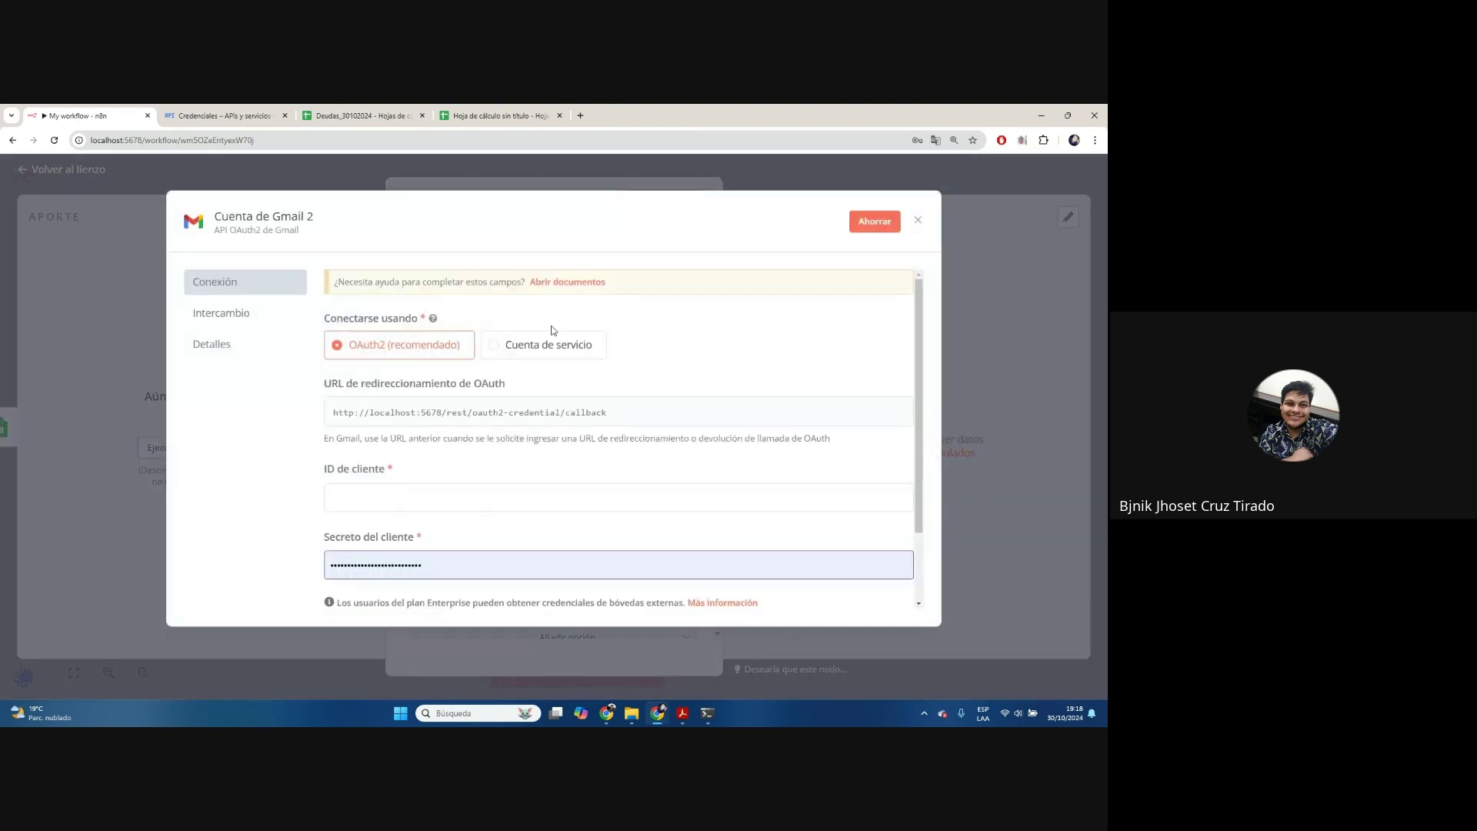
Paste the OAuth client ID from Google Cloud Credenciales into the n8n Gmail credential
scroll(665, 457, down, 1)
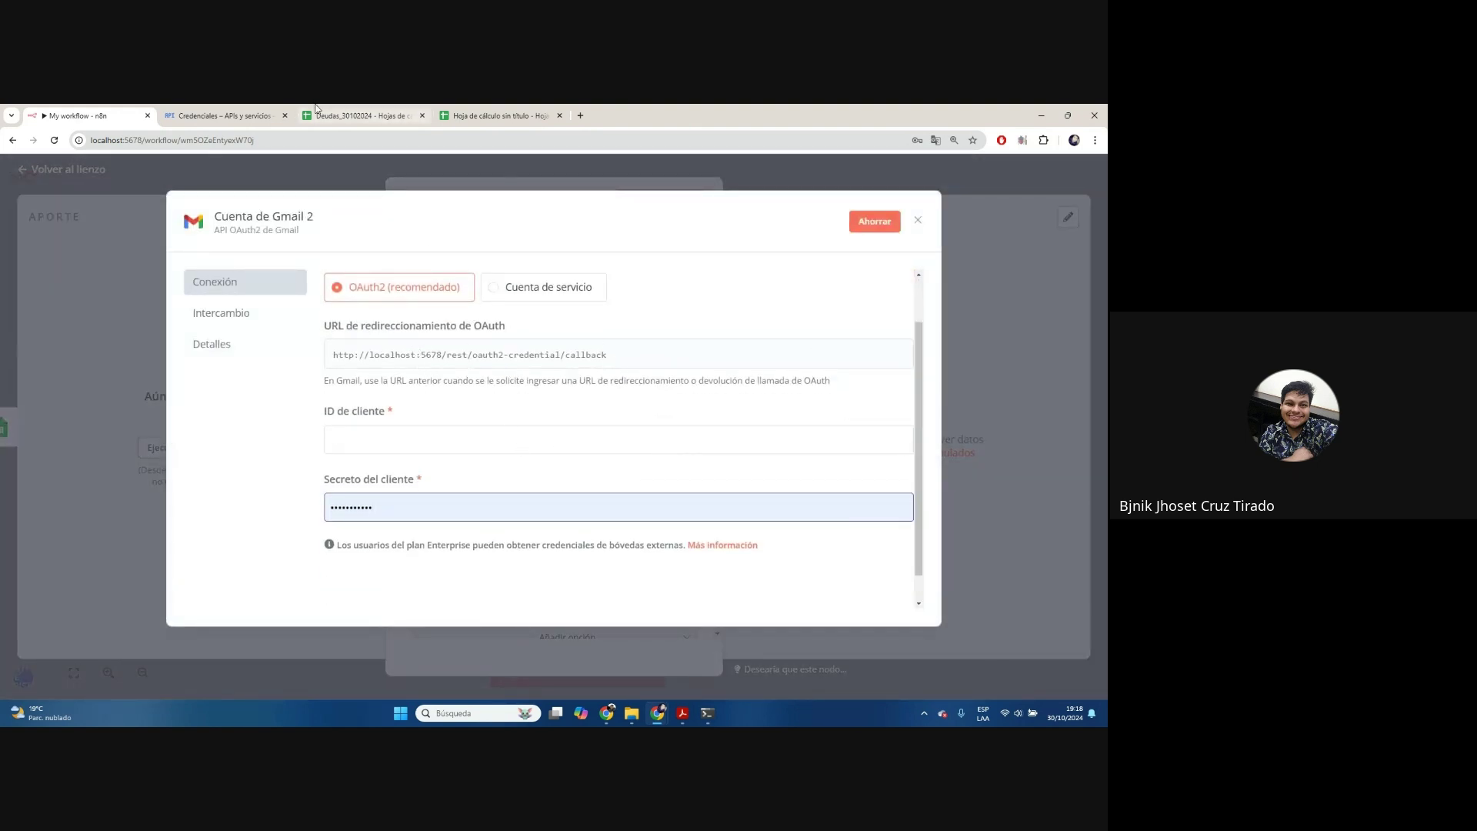
click(219, 116)
click(712, 372)
click(122, 114)
click(462, 440)
key(ctrl+v)
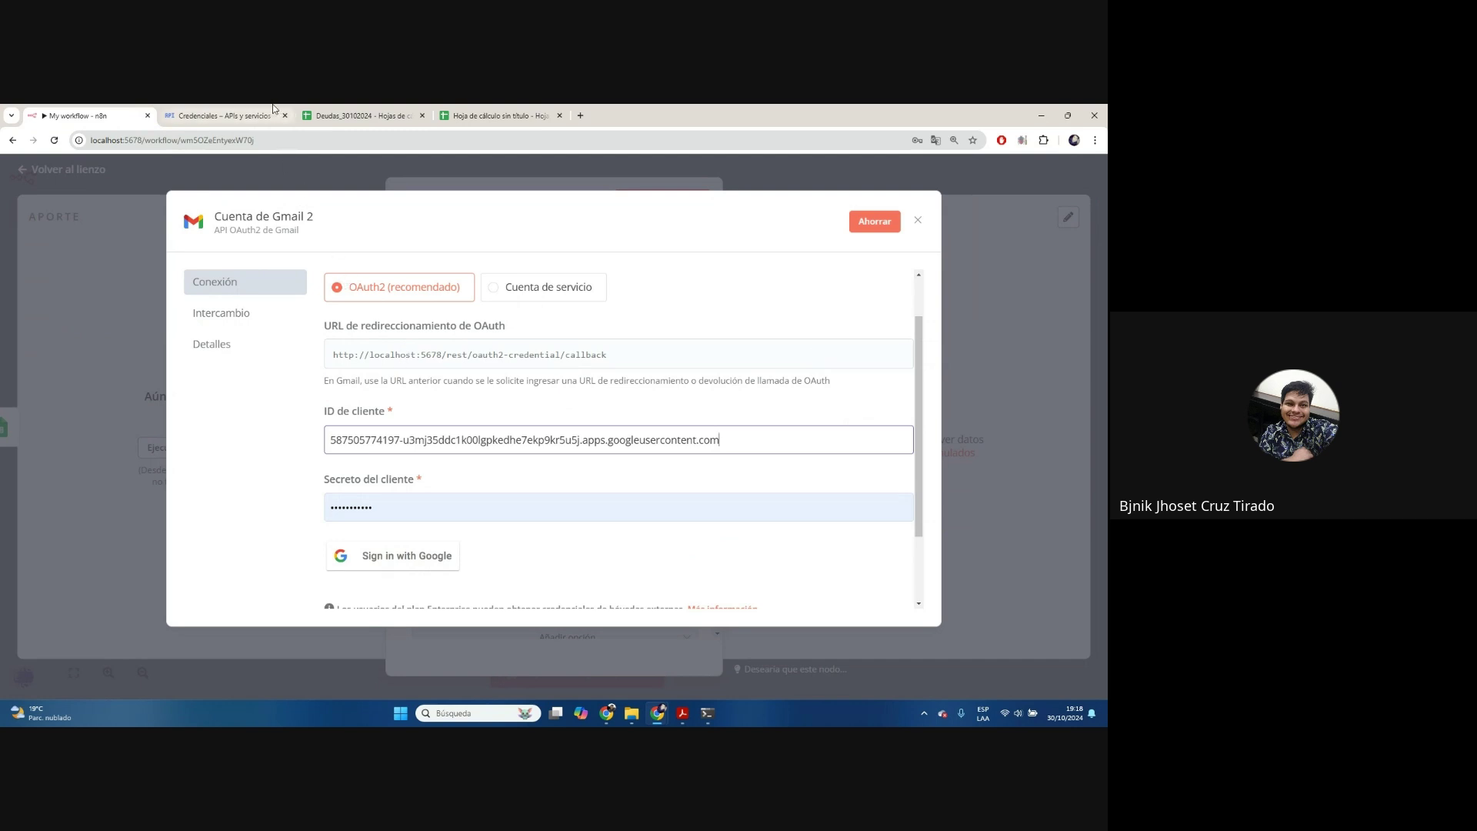
Paste the OAuth client secret from Google Cloud into the credential's client secret field
click(220, 115)
click(712, 428)
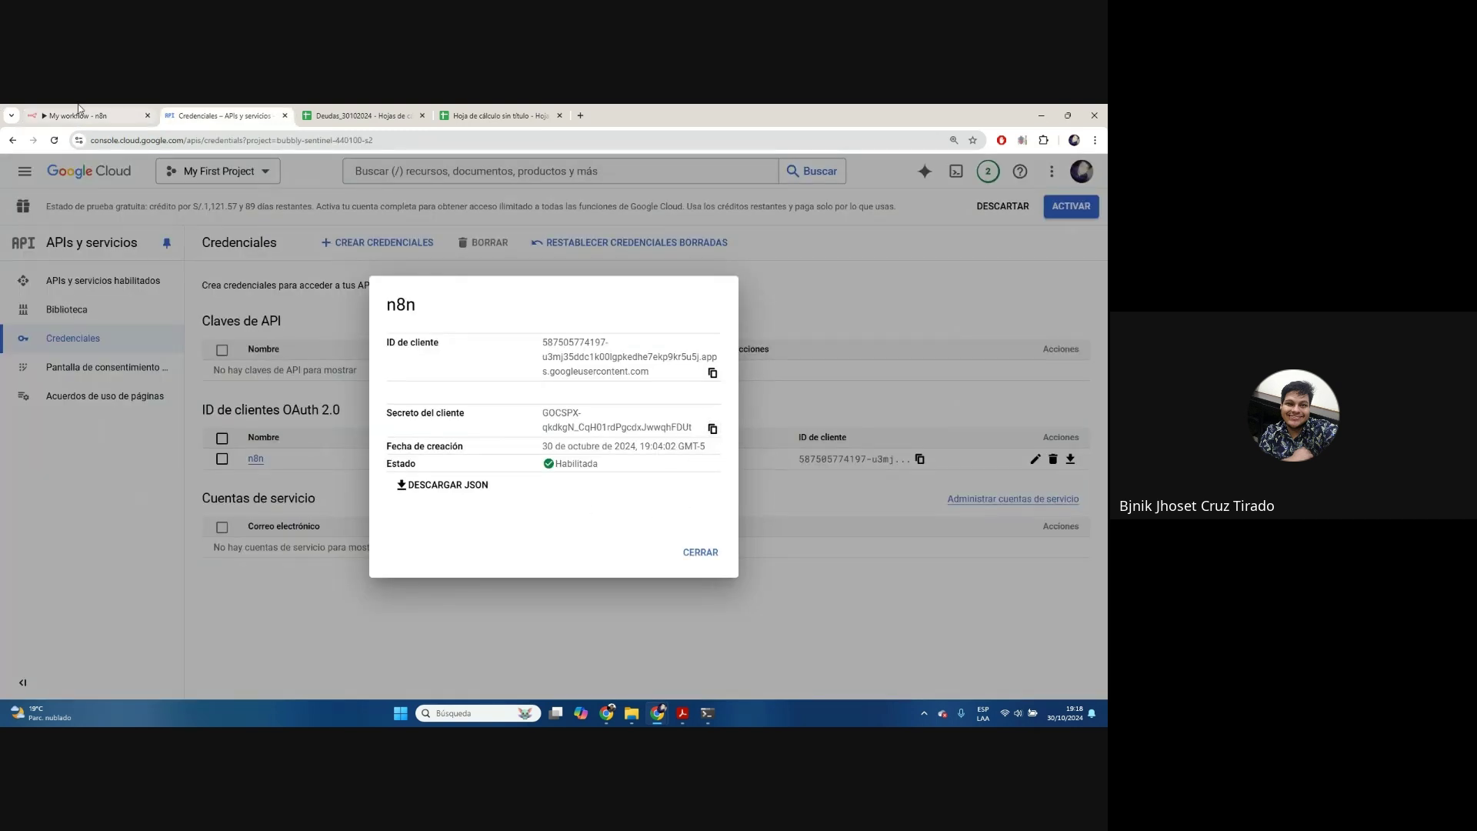
click(84, 115)
click(485, 507)
key(ctrl+v)
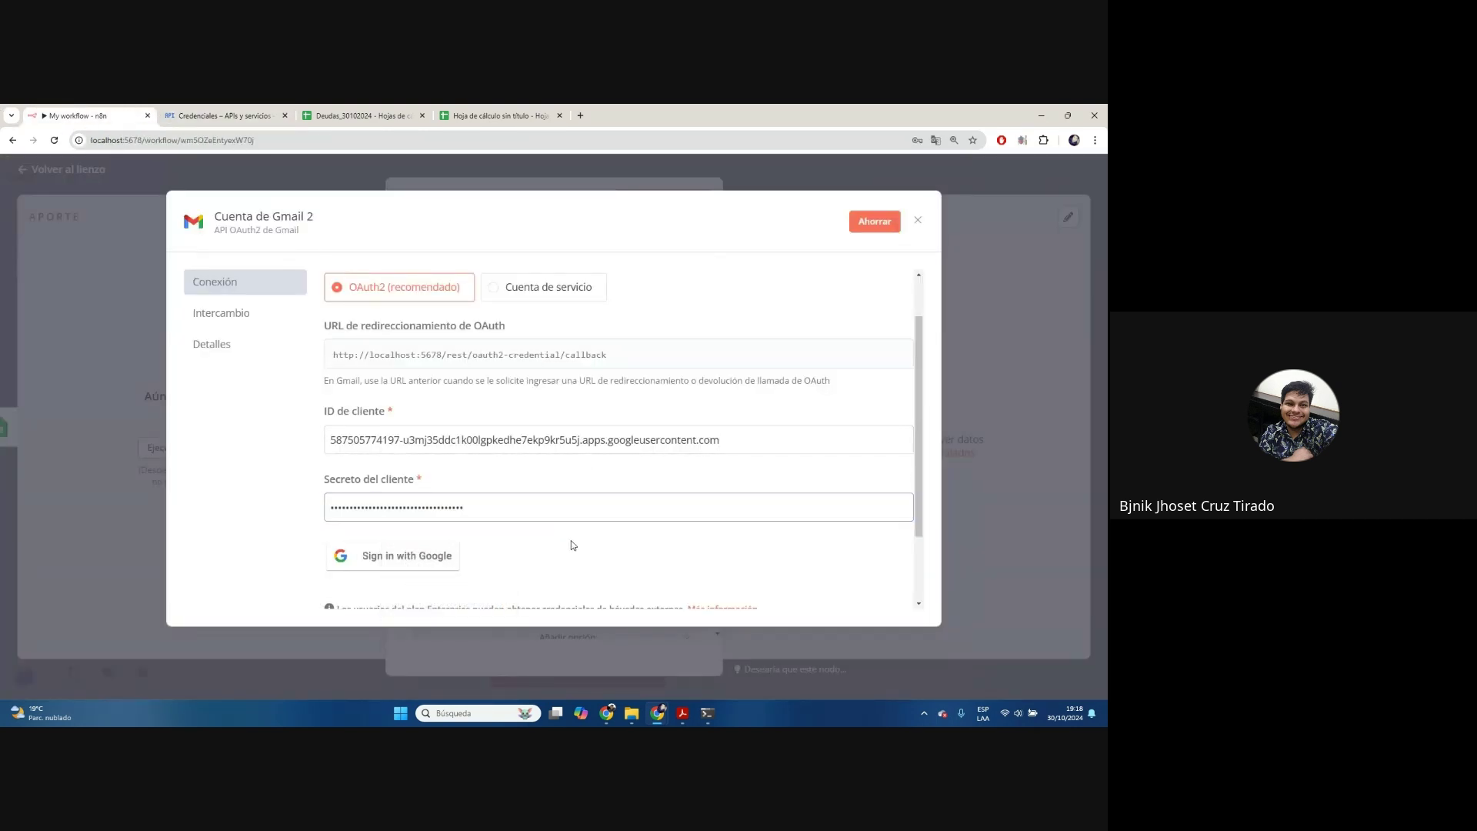
Sign in with Google and proceed past the unverified-app warning
click(408, 554)
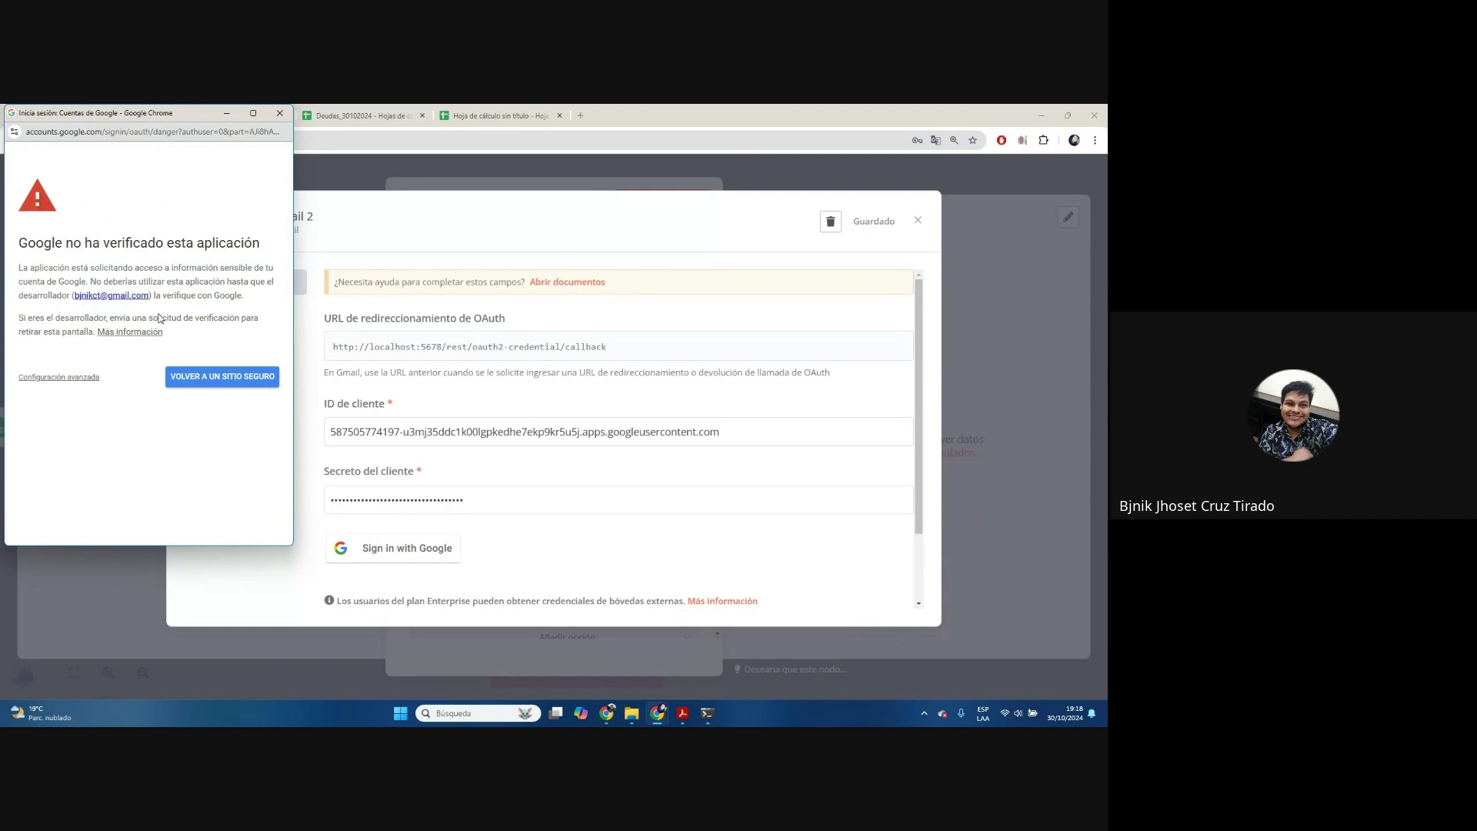
click(57, 377)
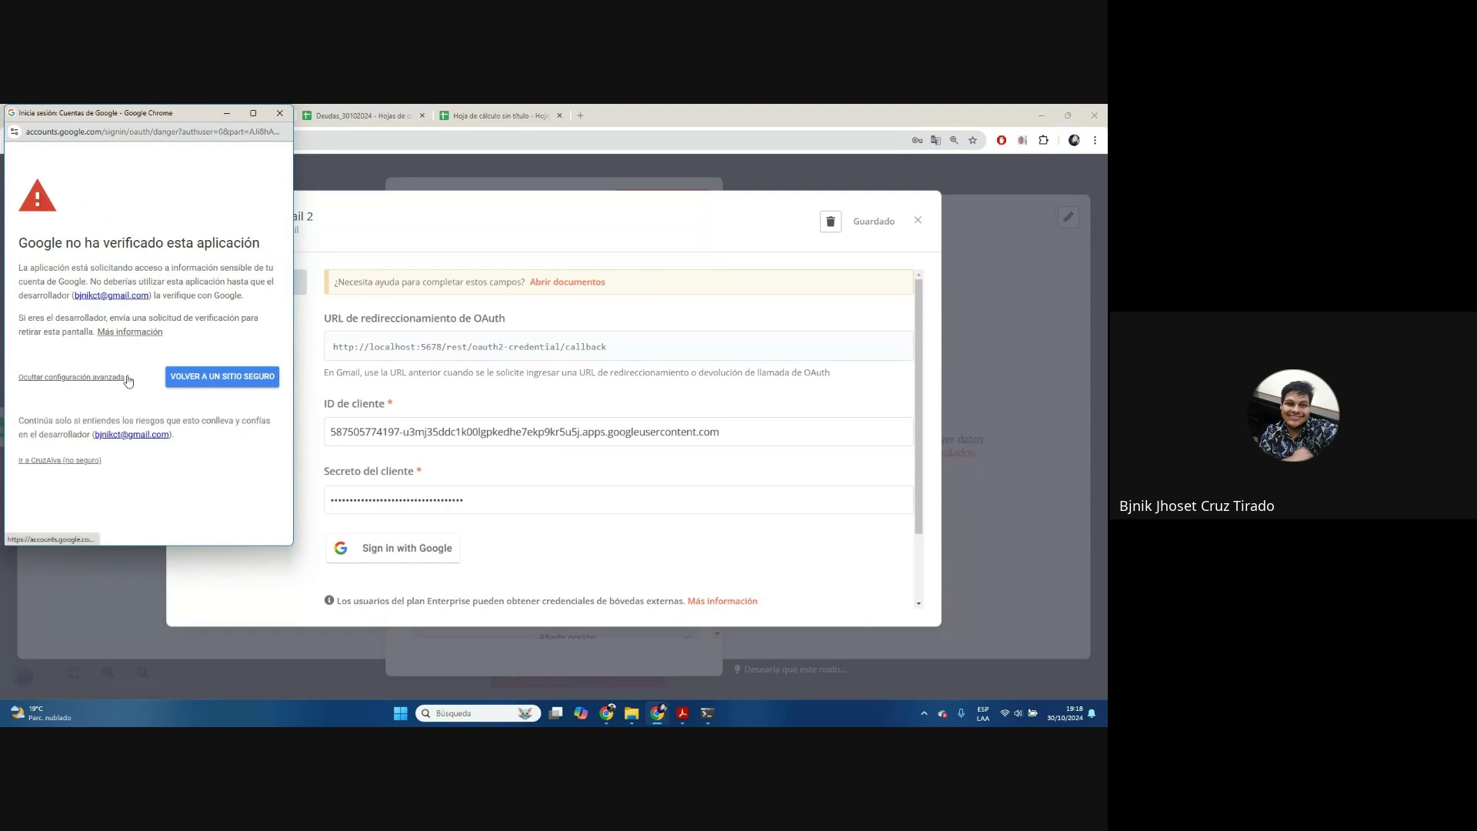
click(71, 462)
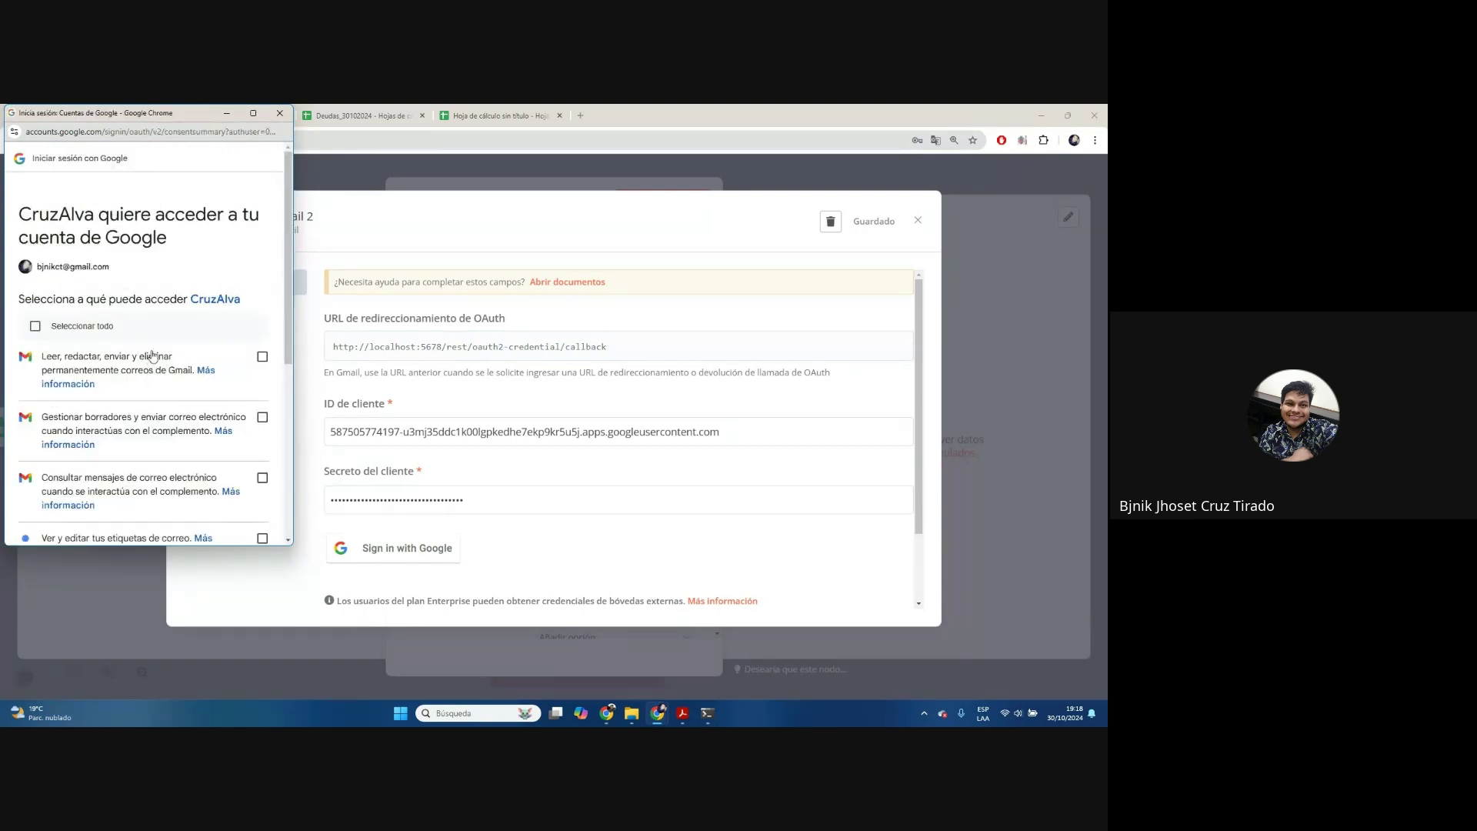
drag(160, 115, 672, 201)
scroll(648, 493, down, 3)
scroll(648, 493, up, 2)
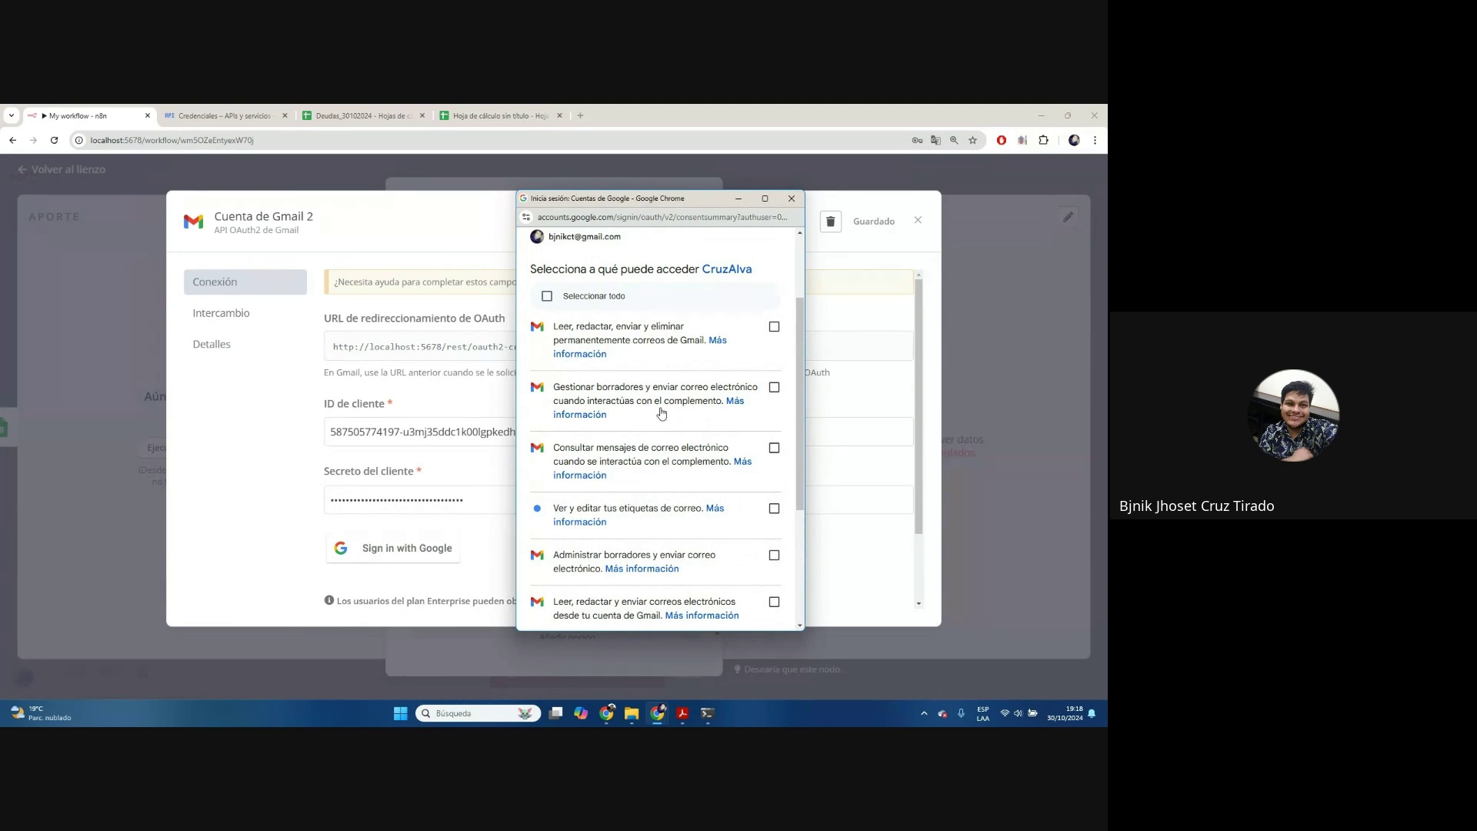
scroll(649, 419, down, 3)
scroll(648, 435, up, 3)
Grant all requested Gmail permissions, then close the authorization popup and credential dialog
click(547, 296)
scroll(705, 488, down, 3)
scroll(704, 488, down, 1)
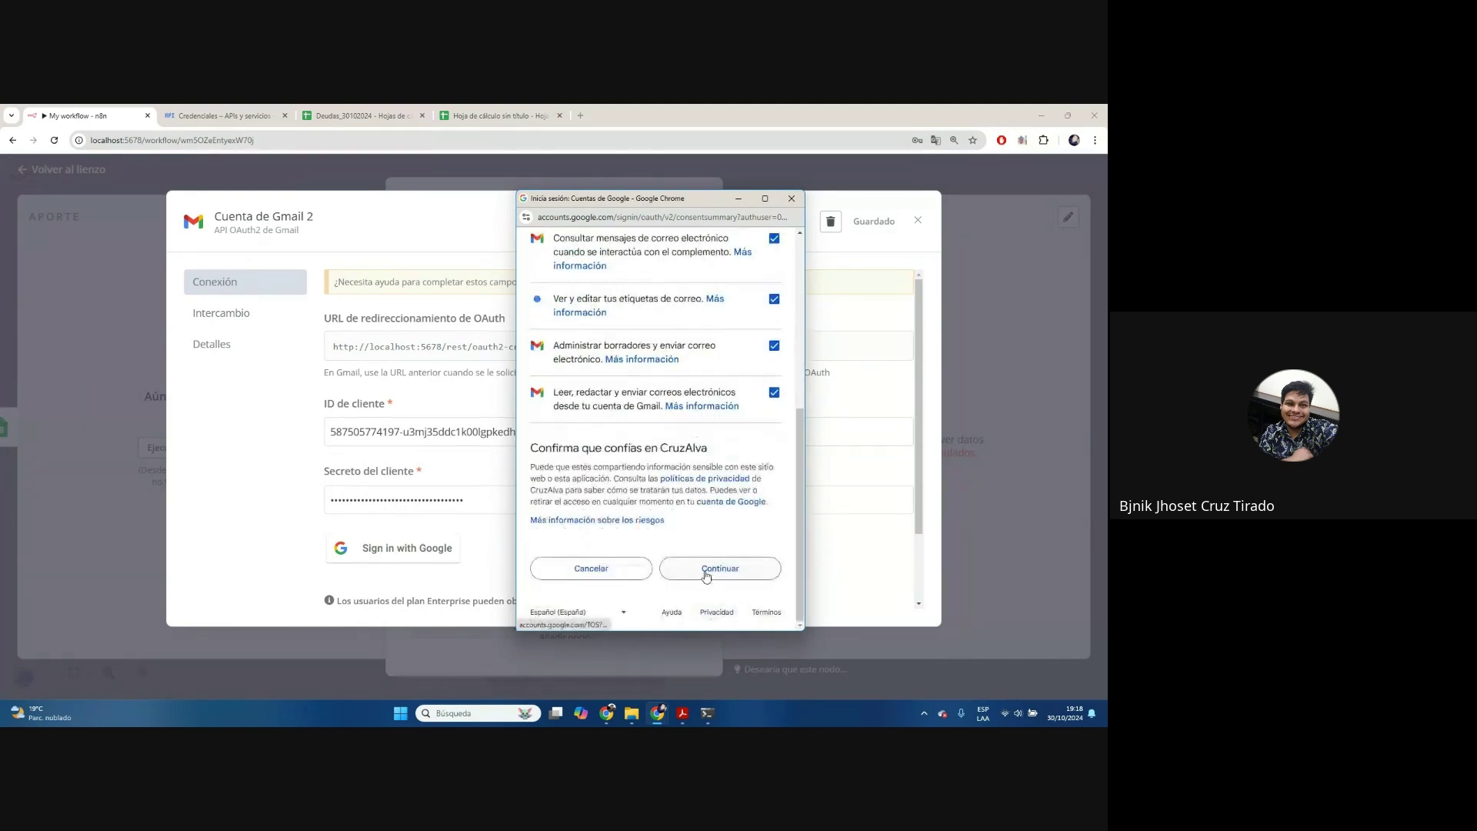
click(713, 568)
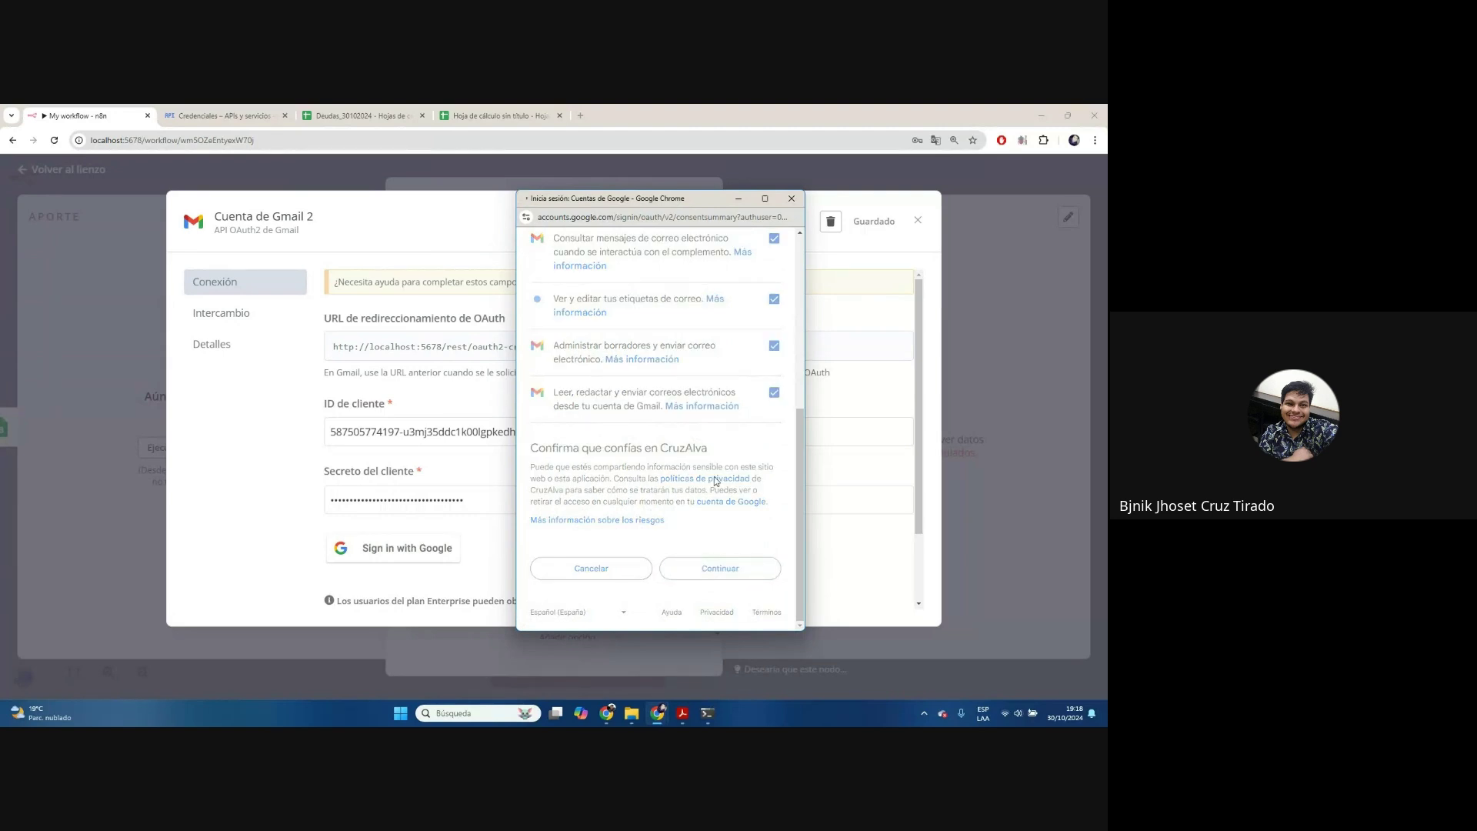
click(793, 204)
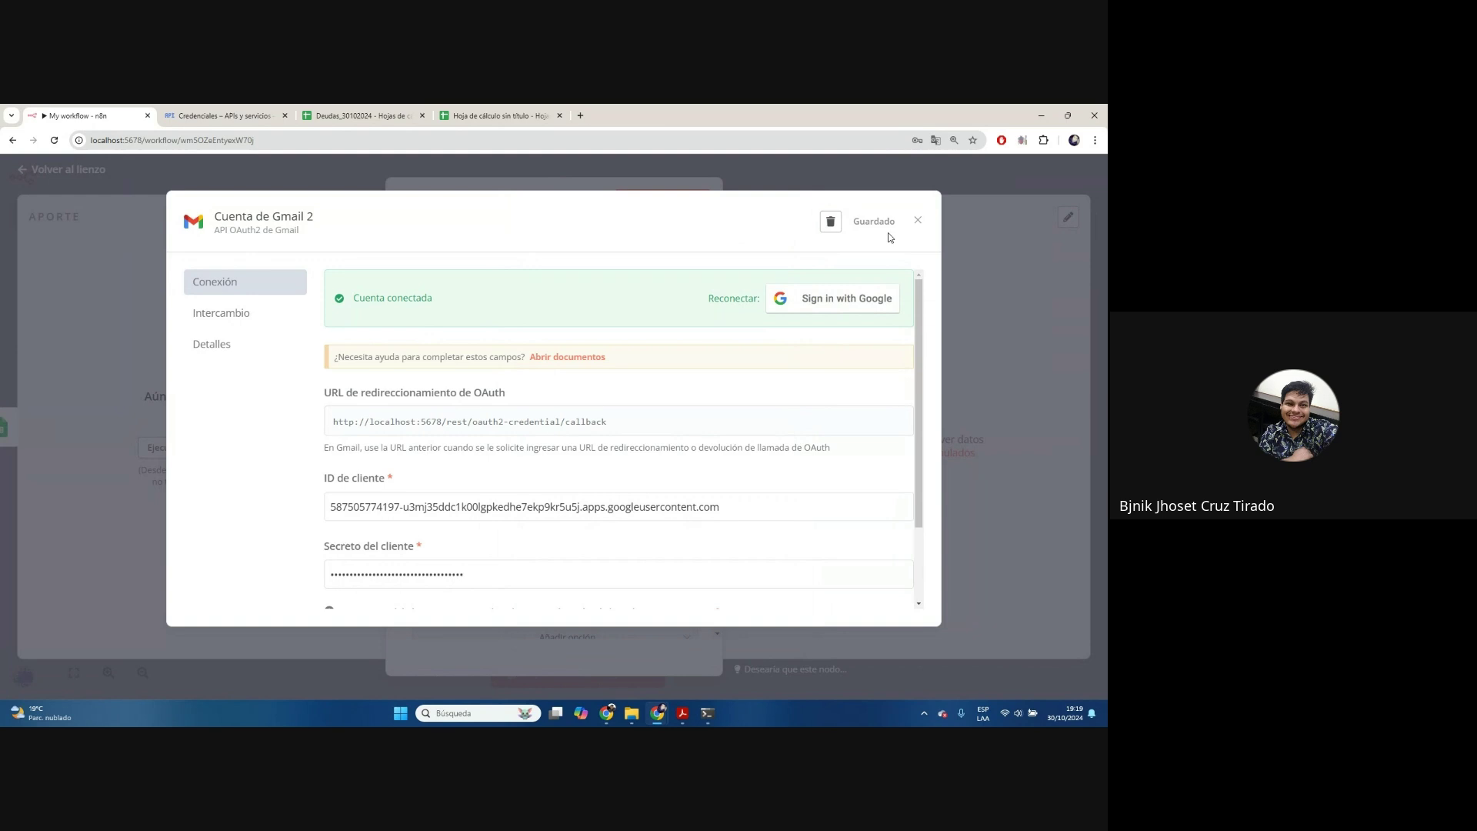
click(918, 220)
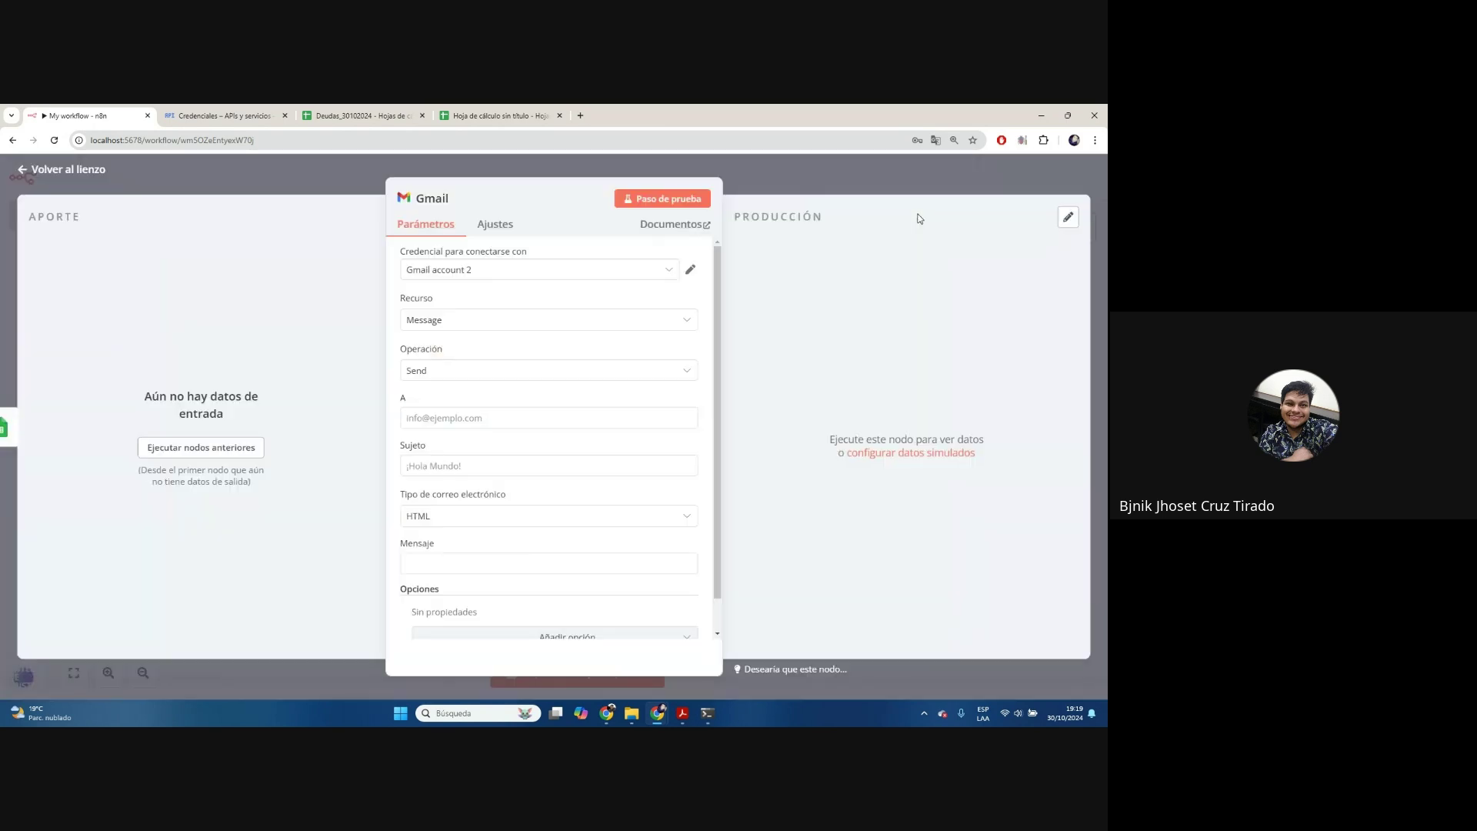
Keep Gmail account 2 as the node's credential and focus the recipient field
click(470, 271)
click(499, 342)
scroll(644, 348, down, 1)
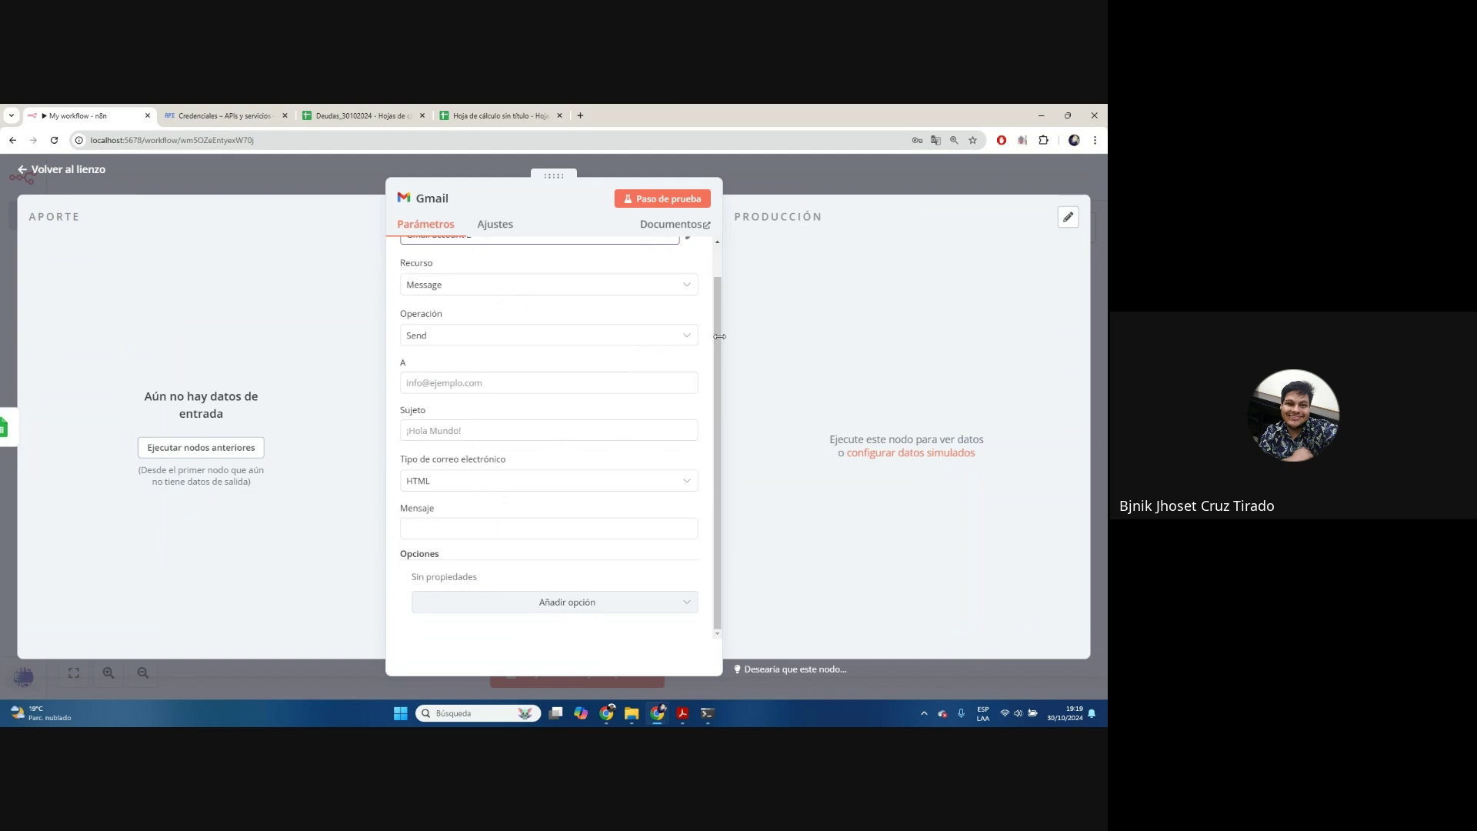
scroll(507, 377, up, 1)
click(460, 416)
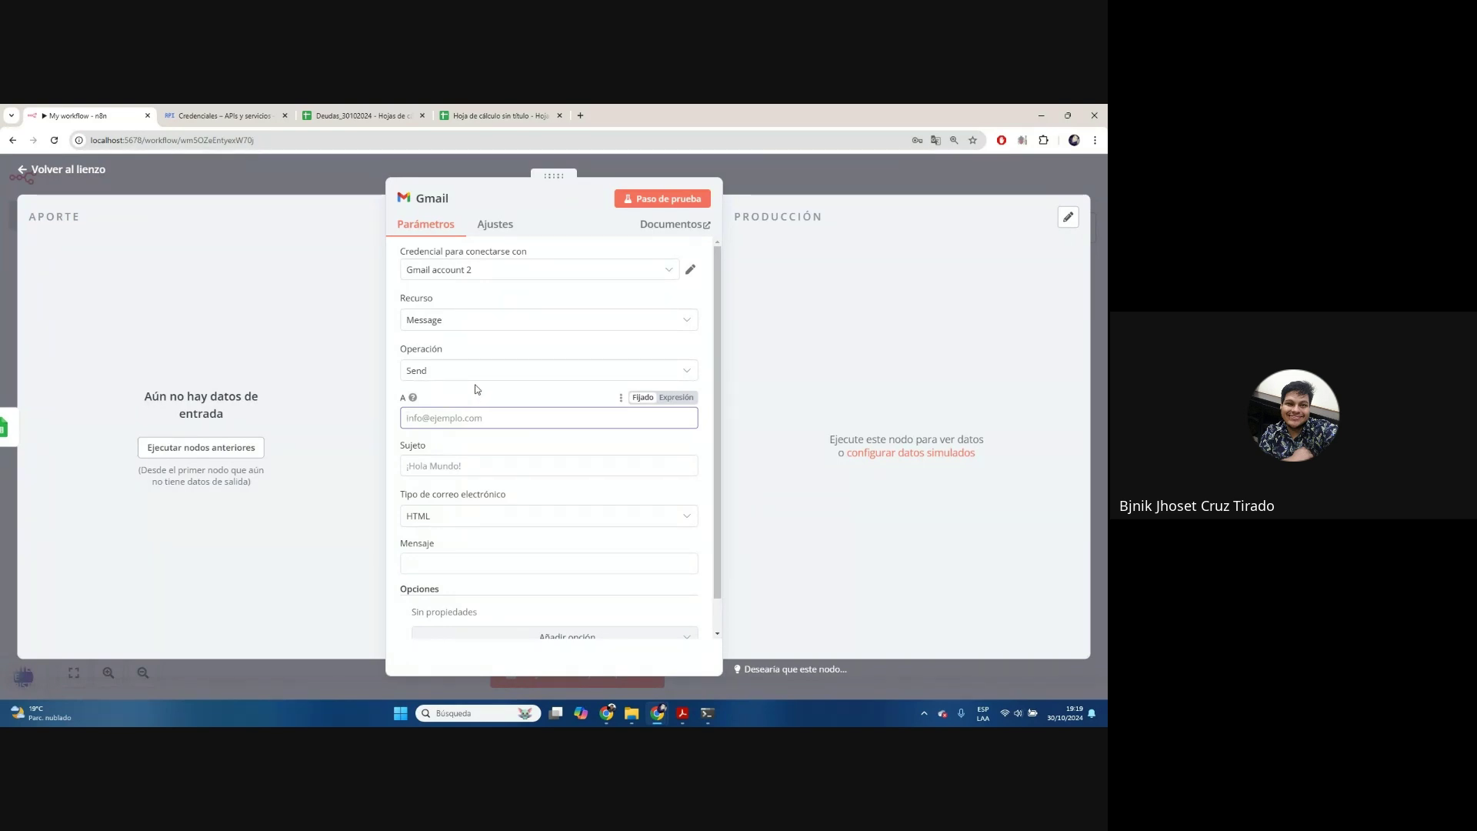
Execute the previous nodes to load the Deudas_30102024 rows, checking the spreadsheet
click(197, 451)
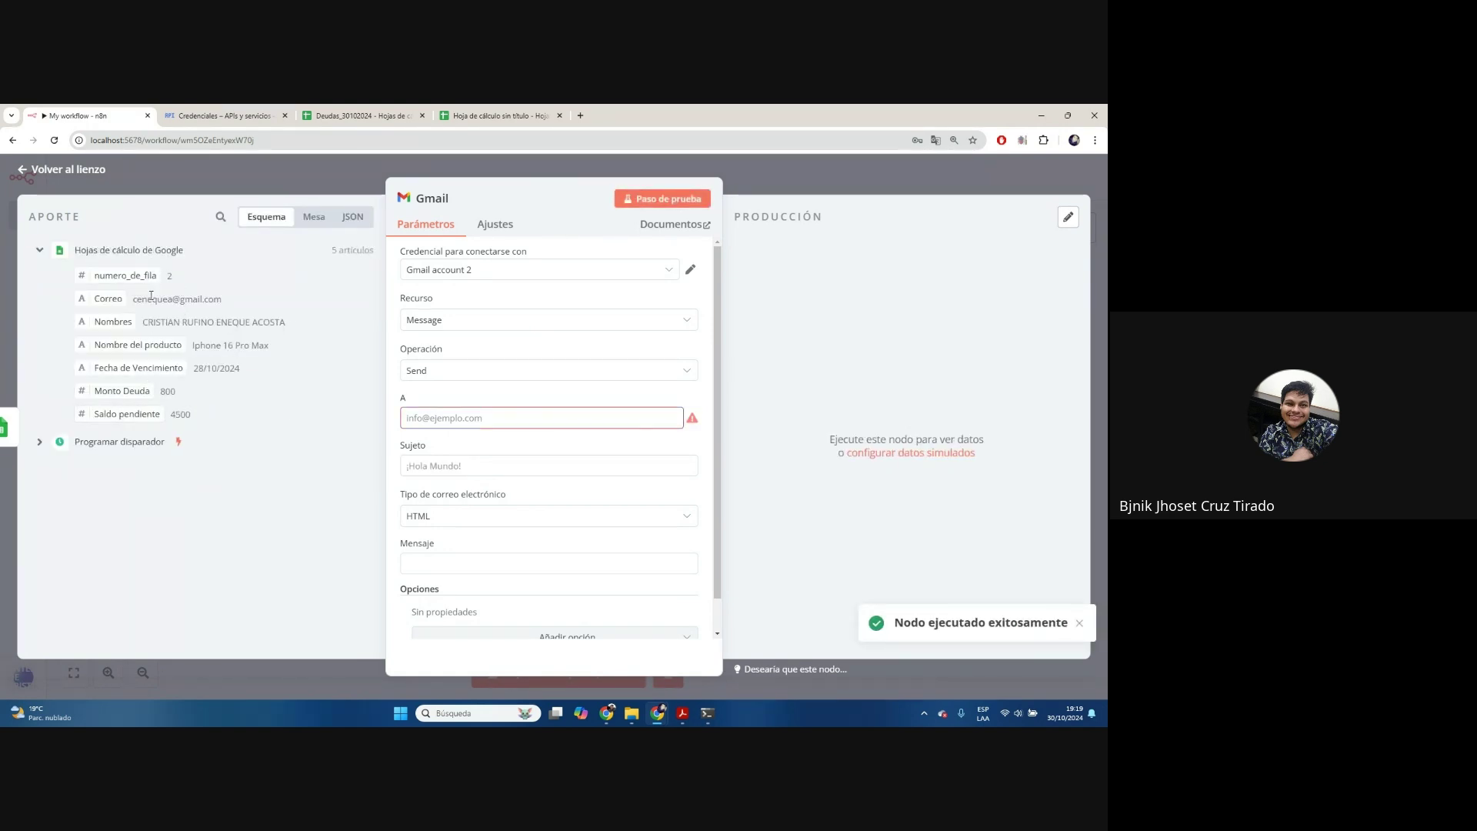
click(362, 116)
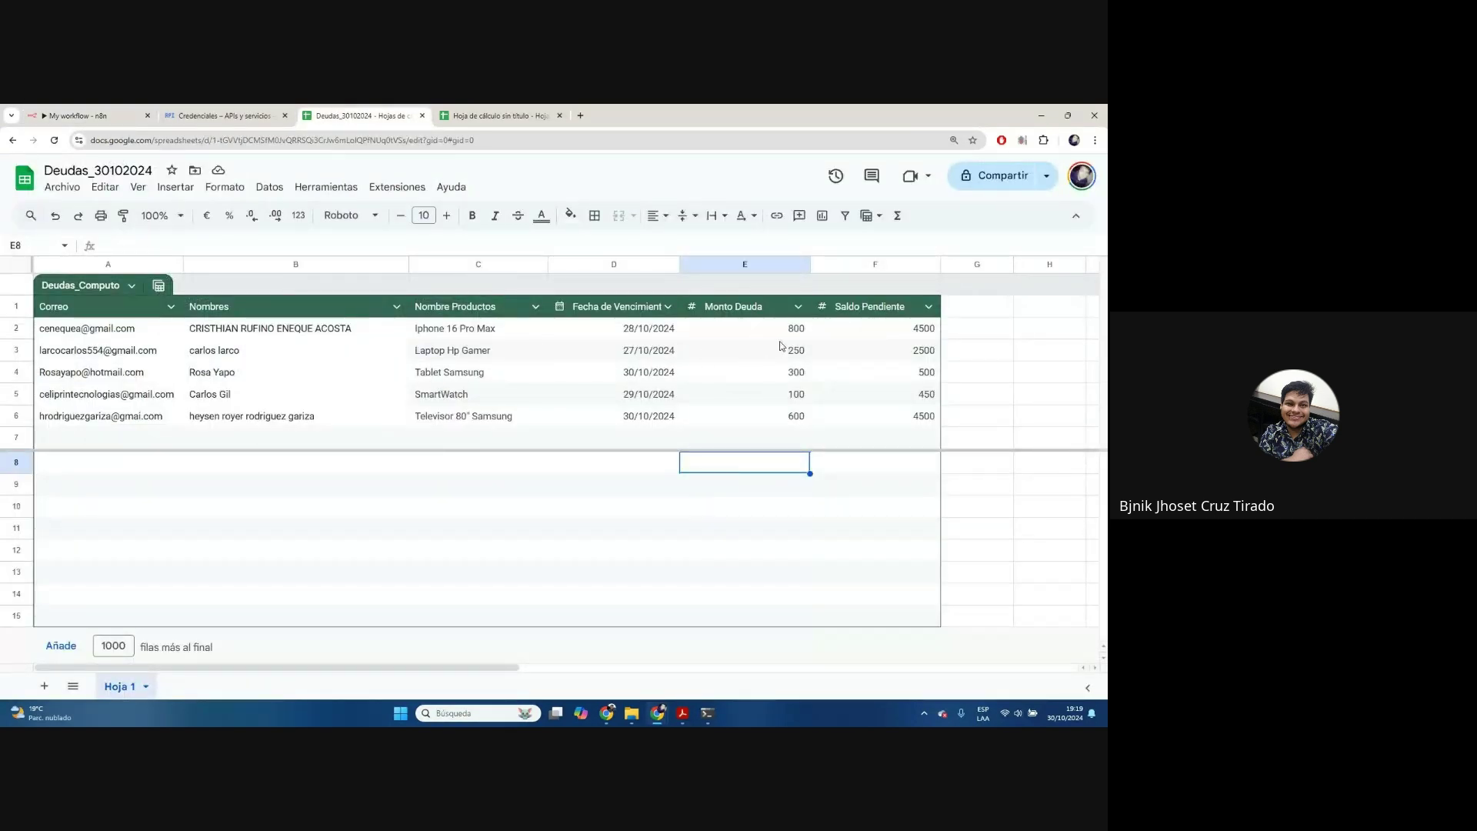
click(121, 110)
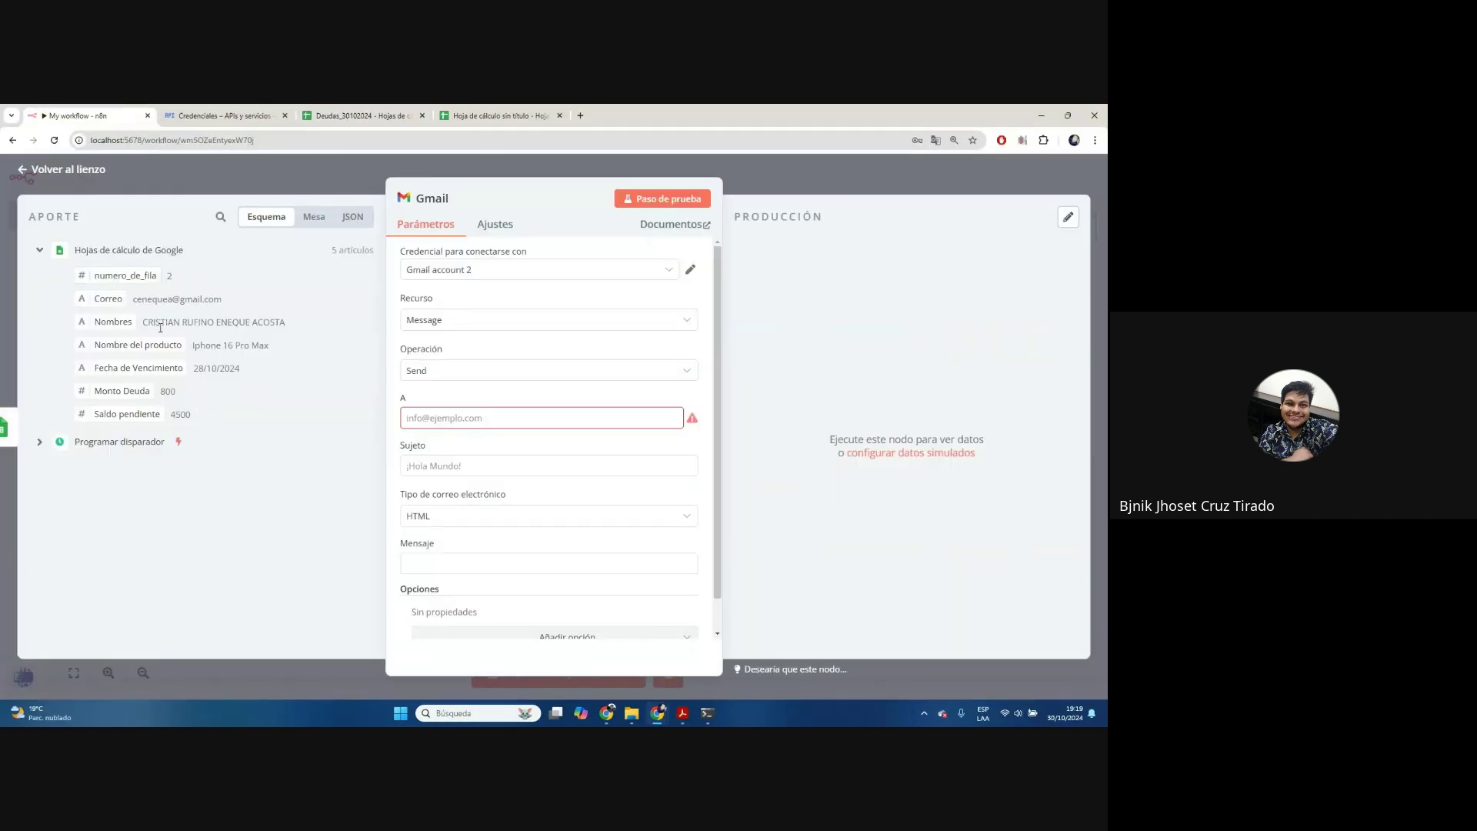
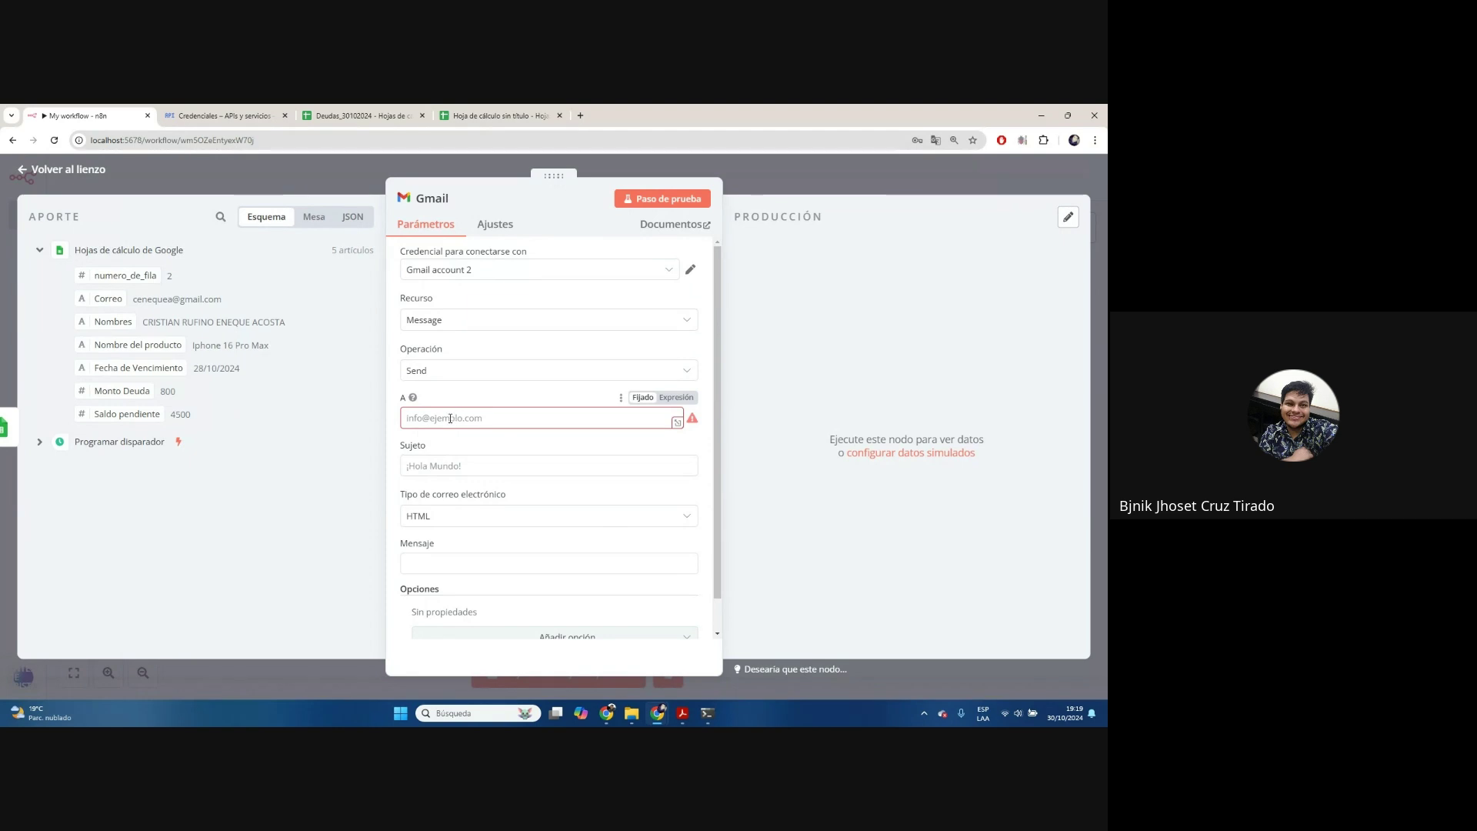
Map the recipient to {{ $json.Correo }} and set the subject to 'Recordatorio de Deuda!'
drag(103, 299, 435, 417)
click(351, 460)
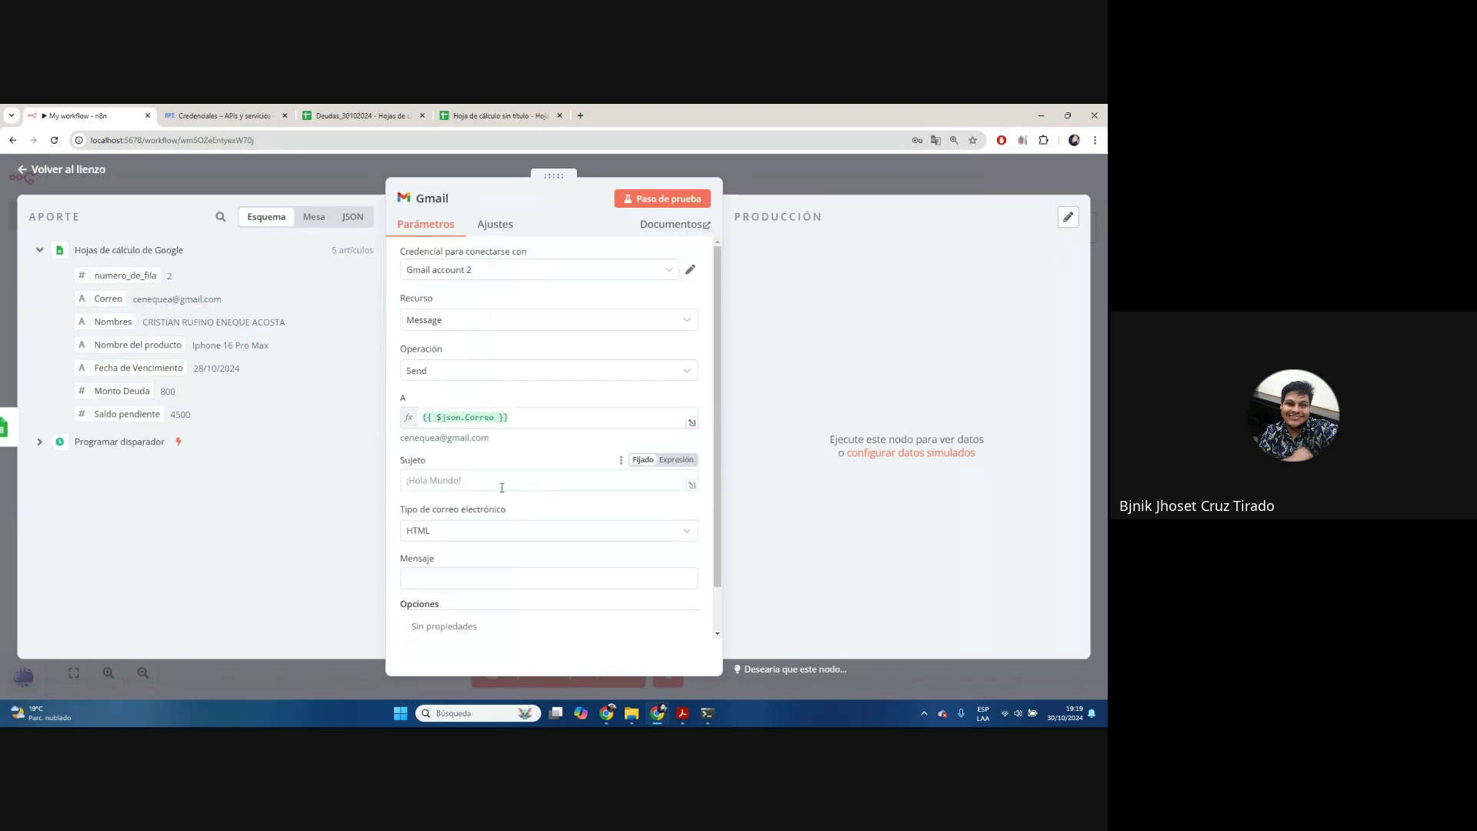
scroll(423, 472, down, 1)
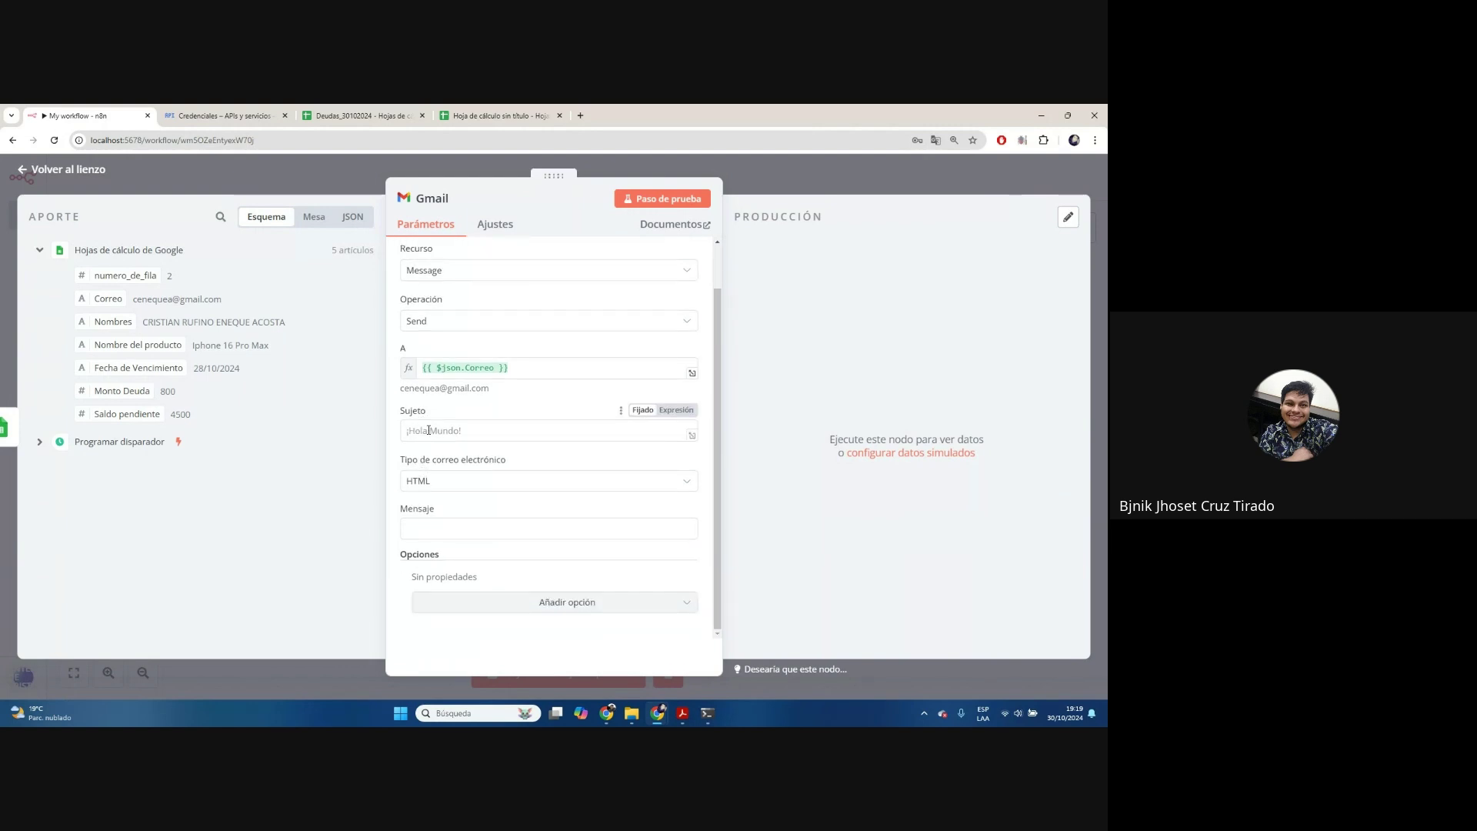
click(428, 430)
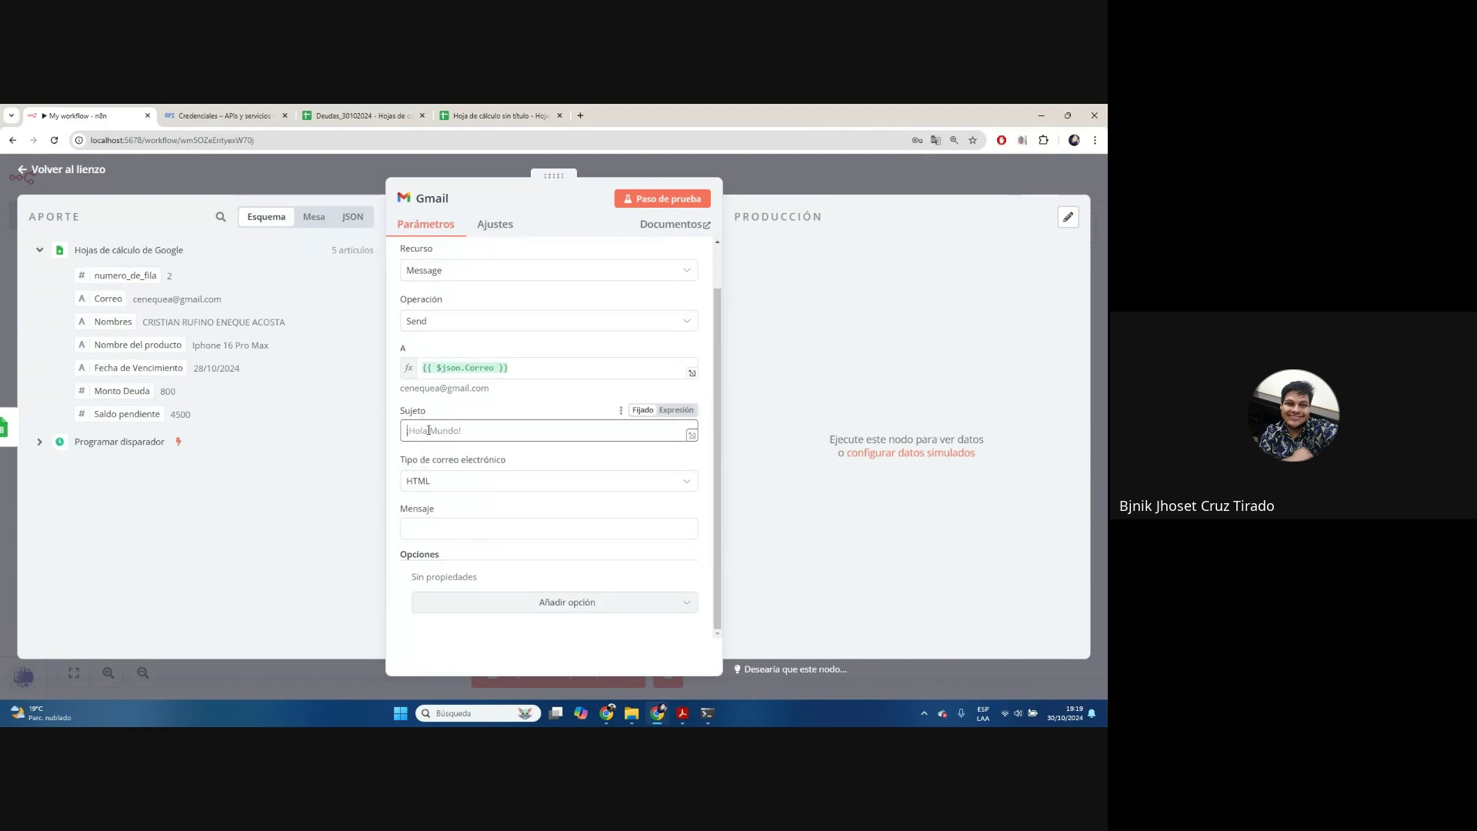
text(Recordatorio de Deuda)
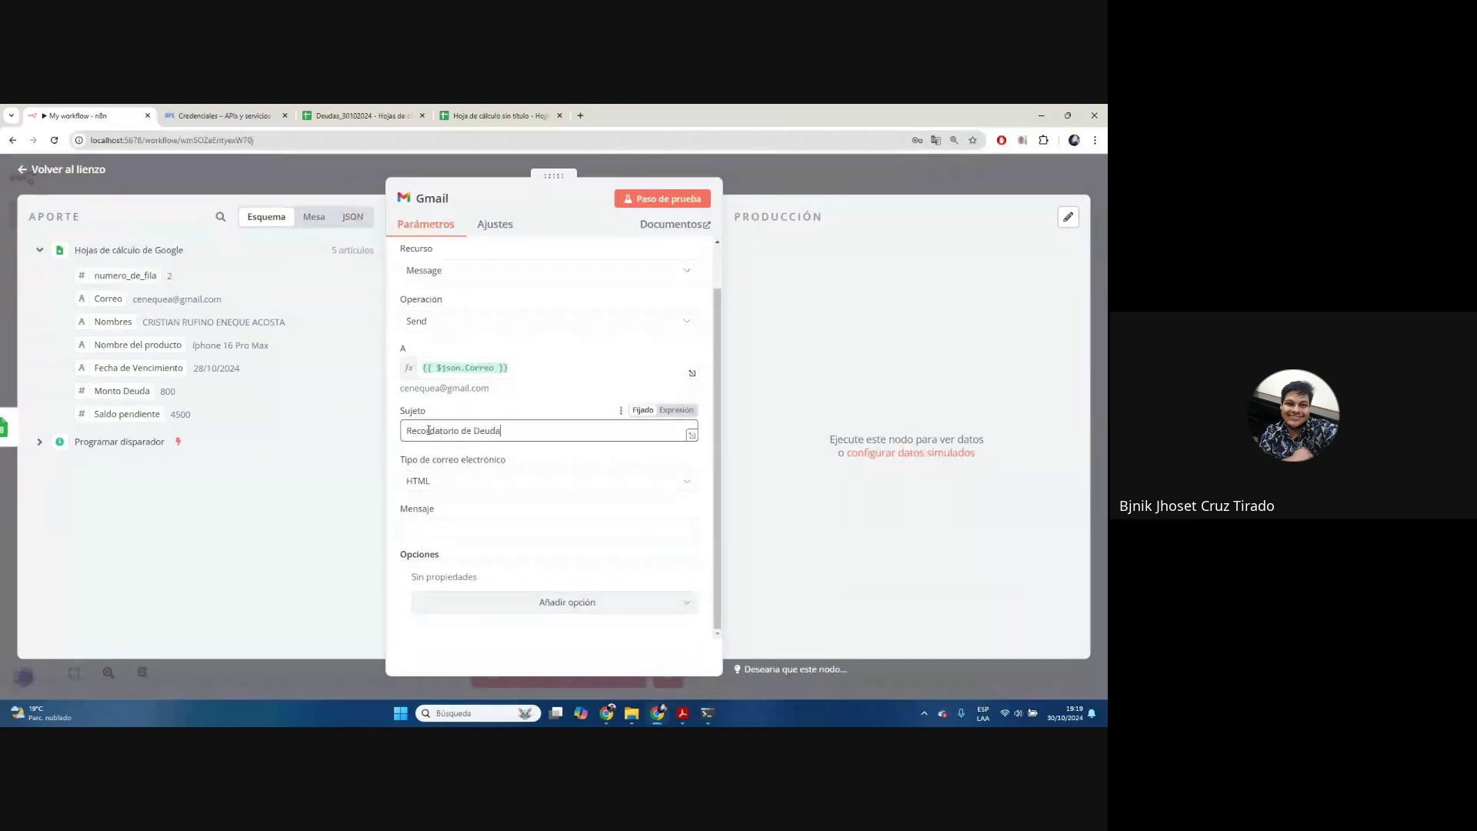
text(!)
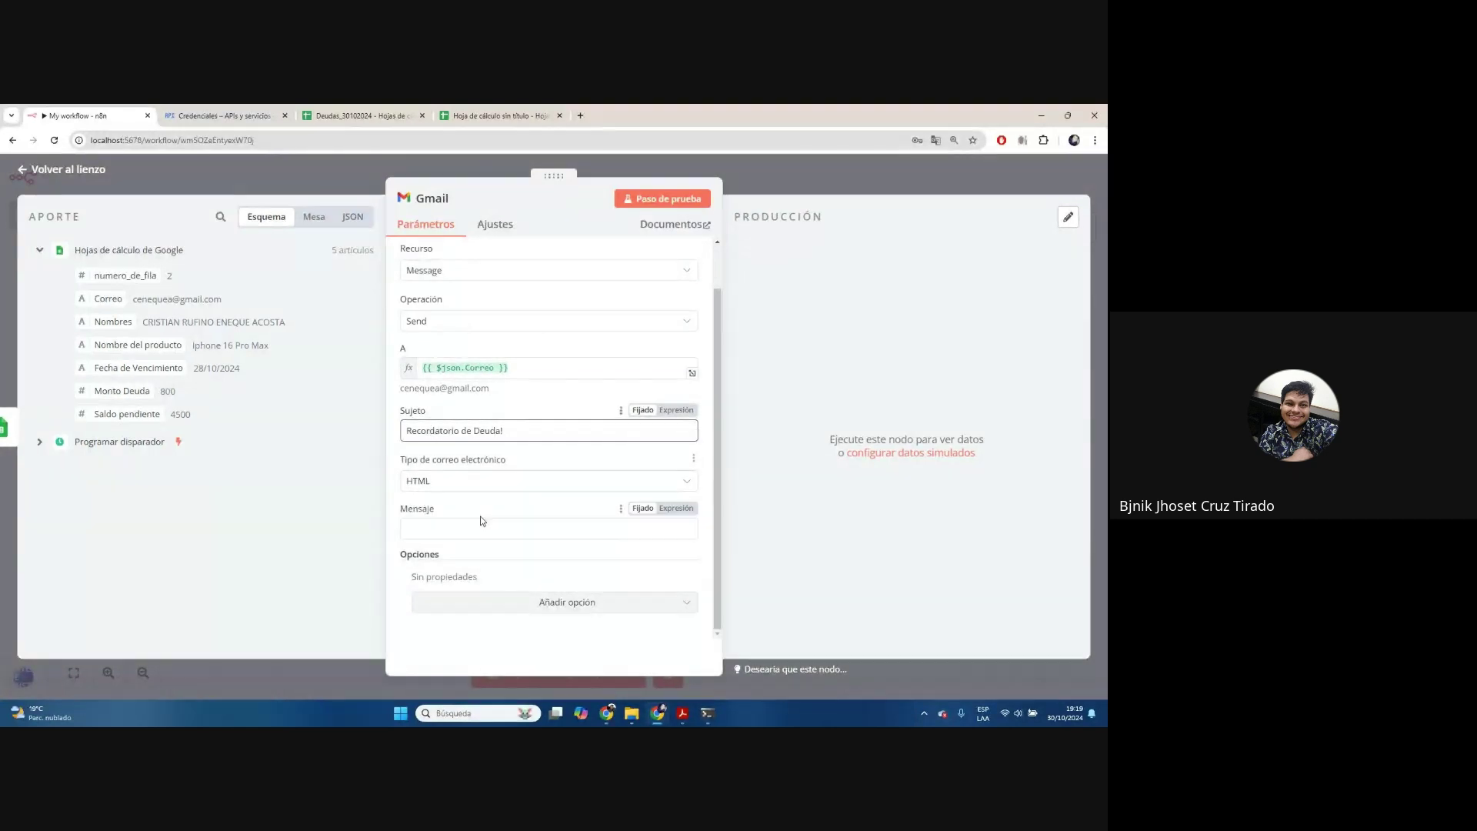
Start the message body with an <h1>Alerta monto atrasado heading and a <p> 'Hola estimado' line
click(517, 523)
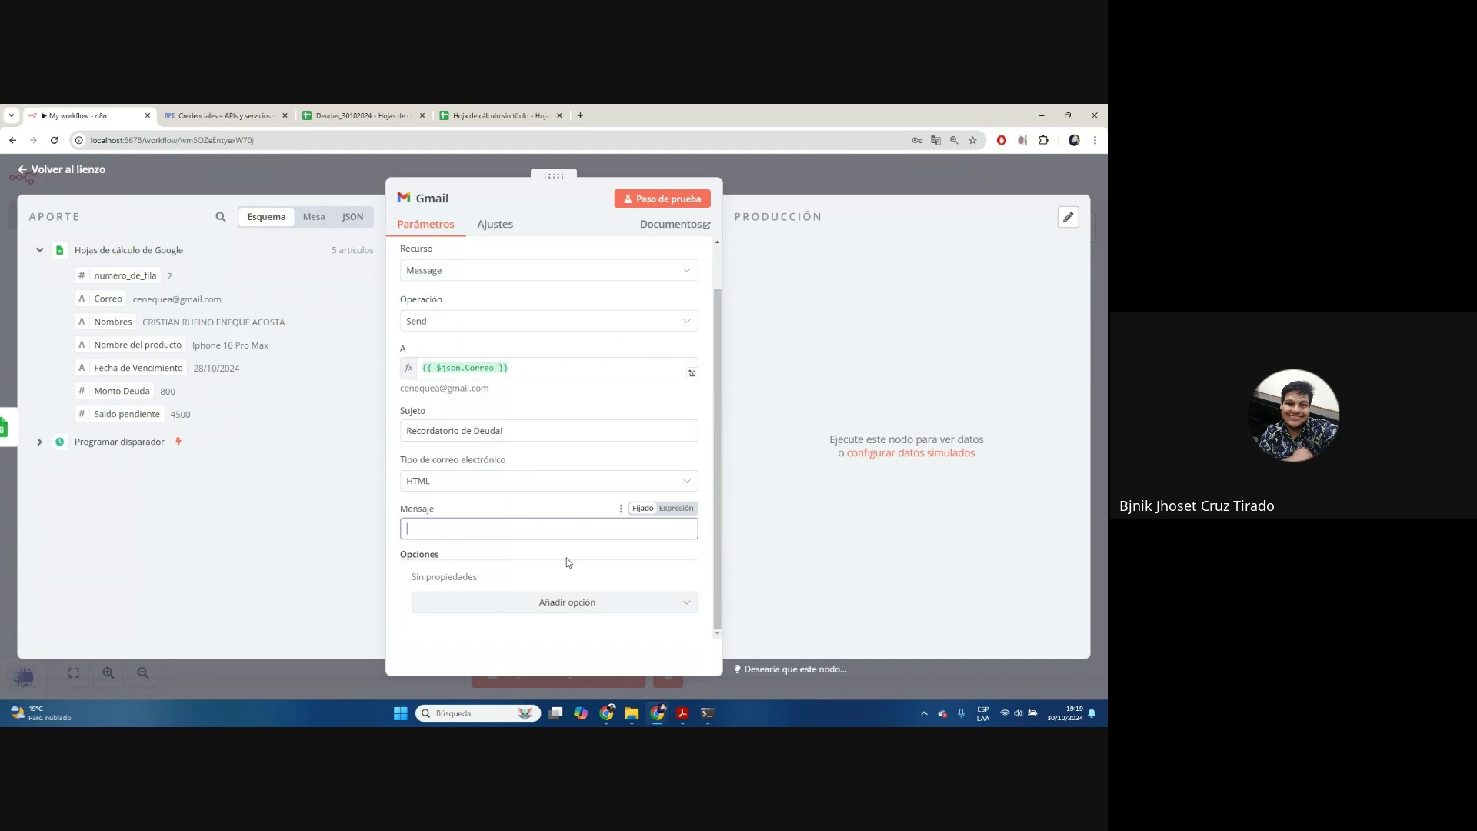
text(<h1>)
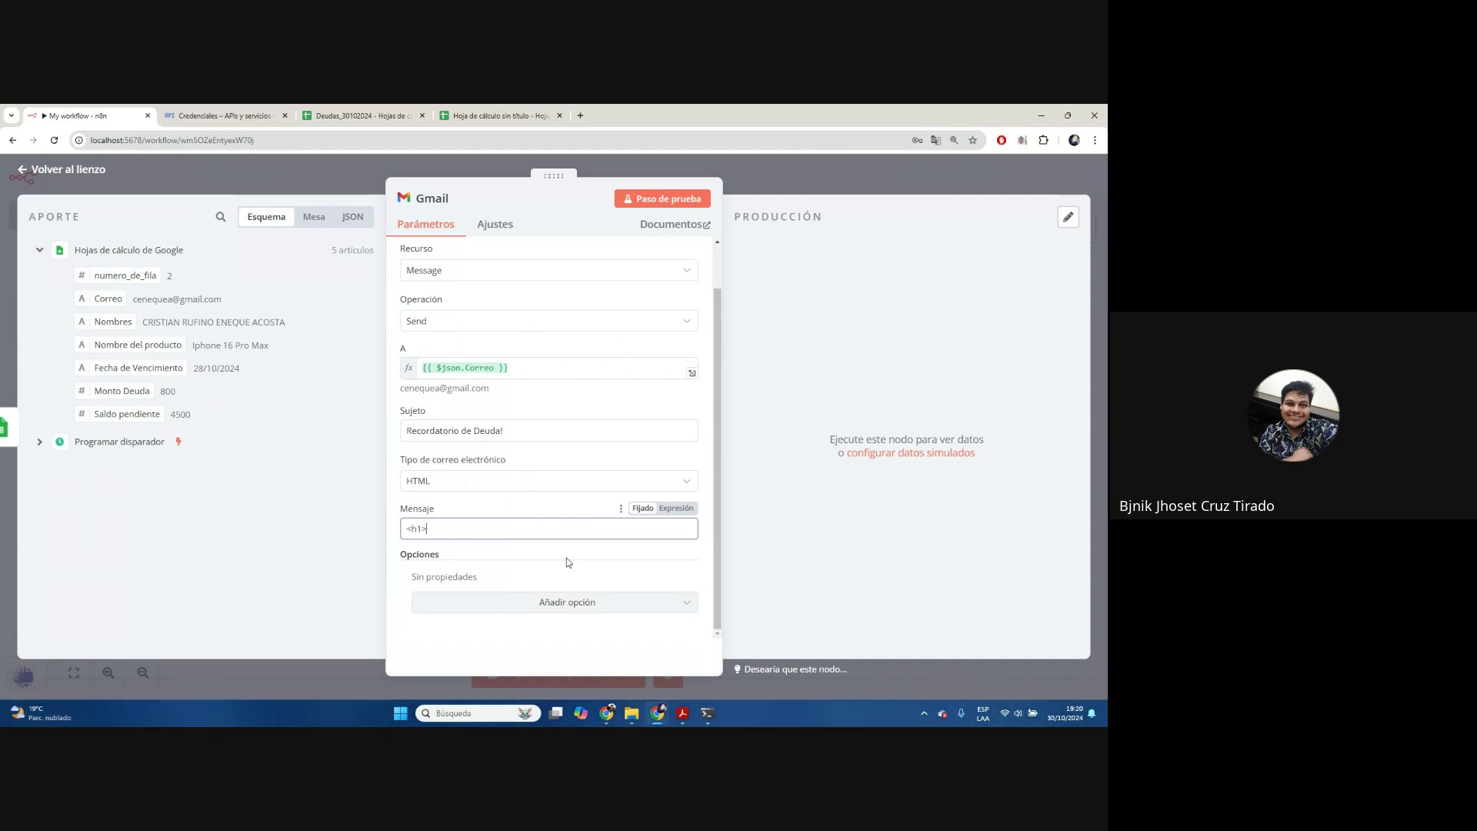
text(Alerta monto atrasado</h1>)
click(670, 509)
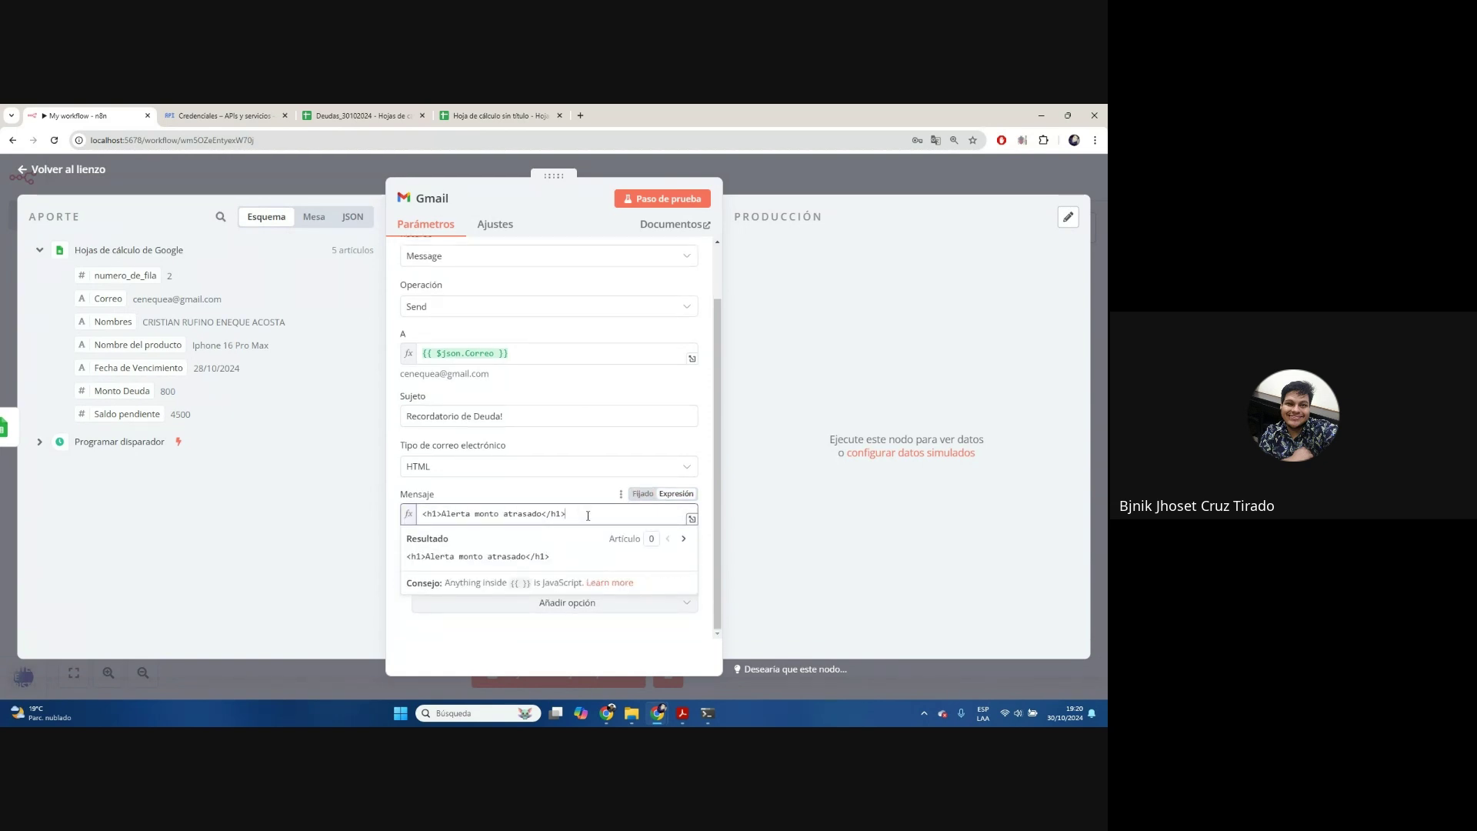
click(643, 493)
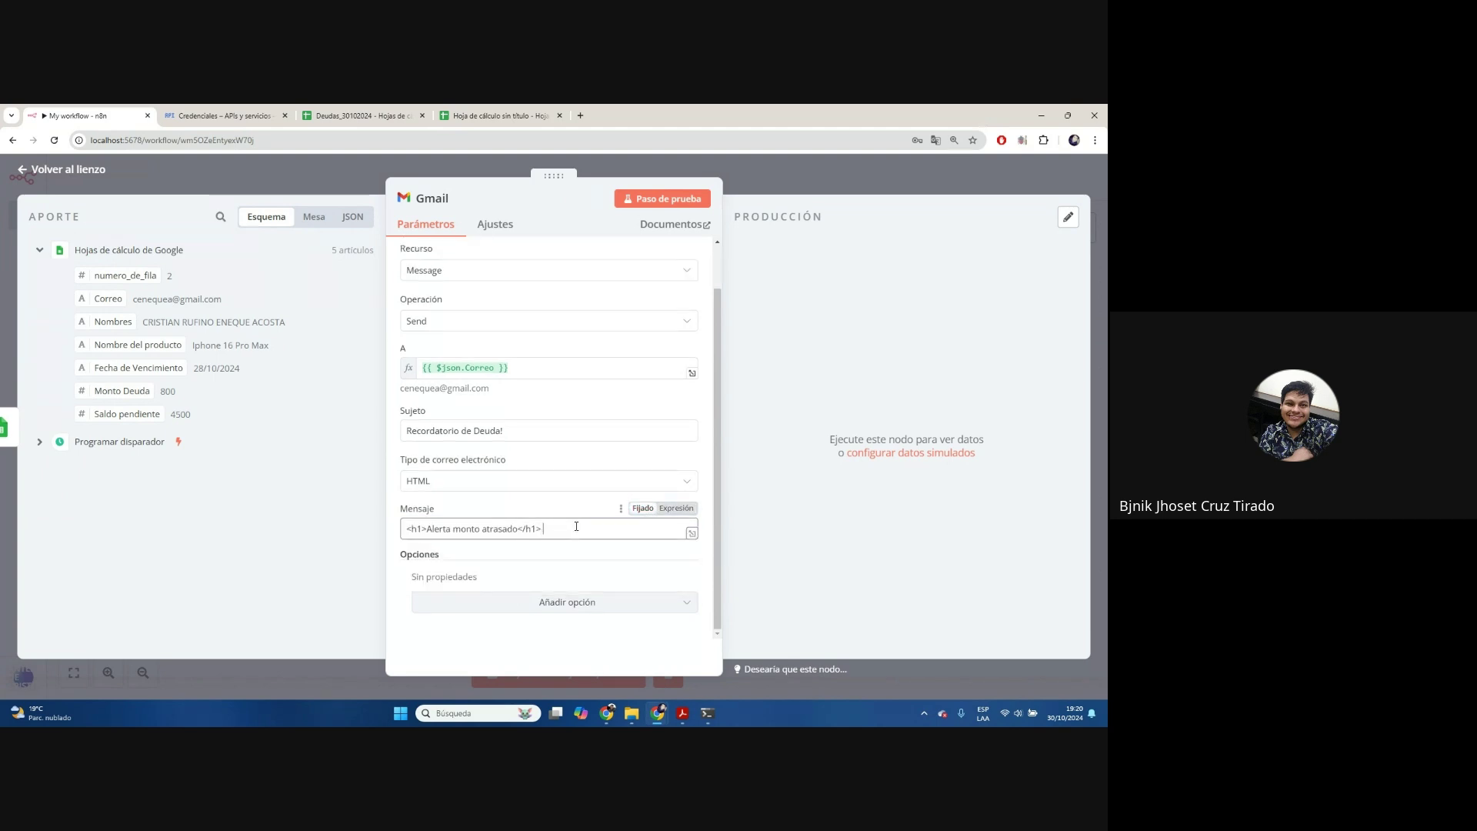
text(<)
text(p>>)
text(/)
text(Hola estim)
text(ado </p>)
Insert the Nombres field after 'Hola estimado' and continue the greeting up to 'recordarle que el día'
drag(113, 321, 620, 530)
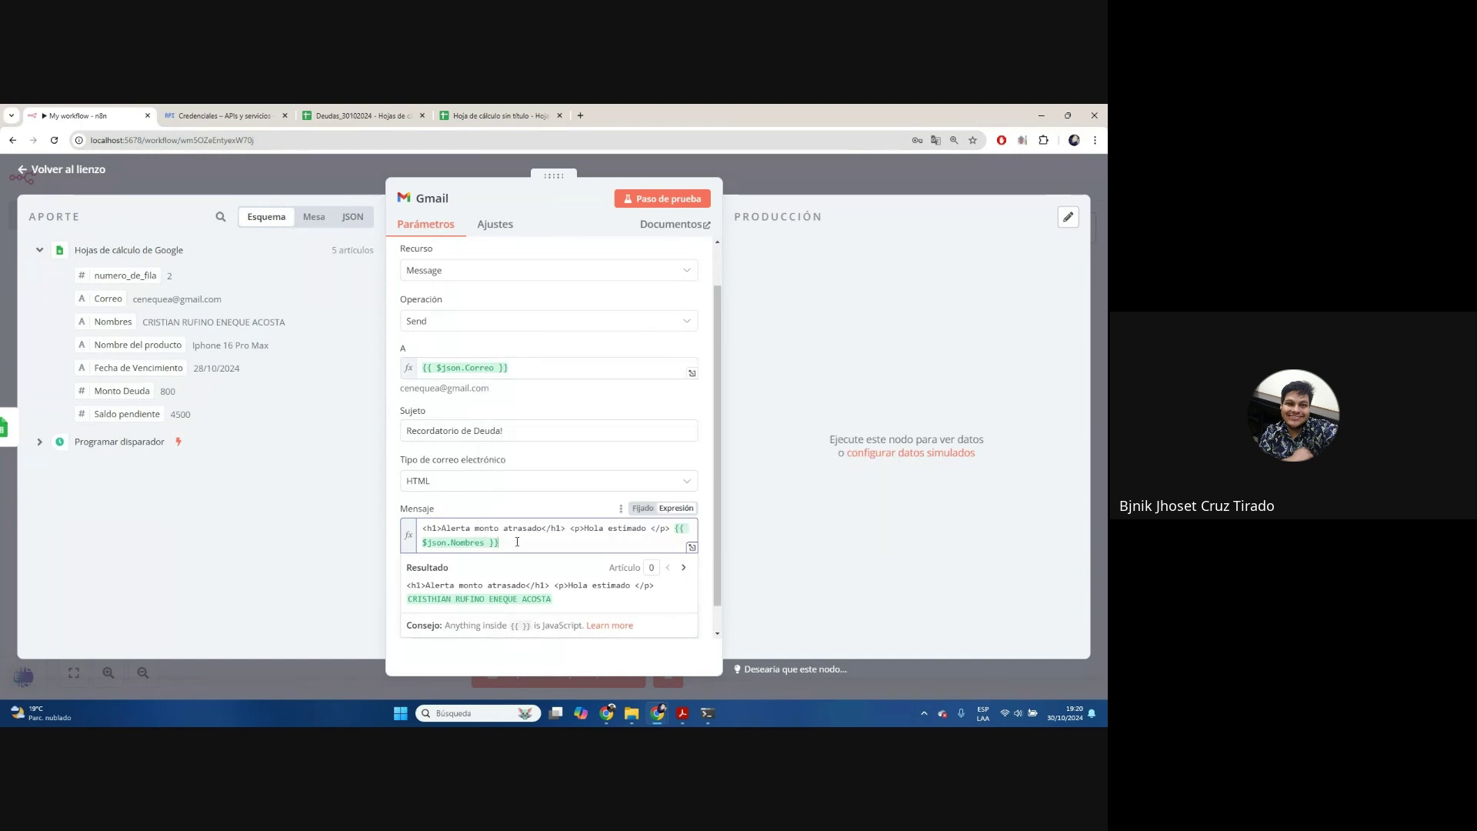
drag(673, 530, 650, 533)
key(BackSpace)
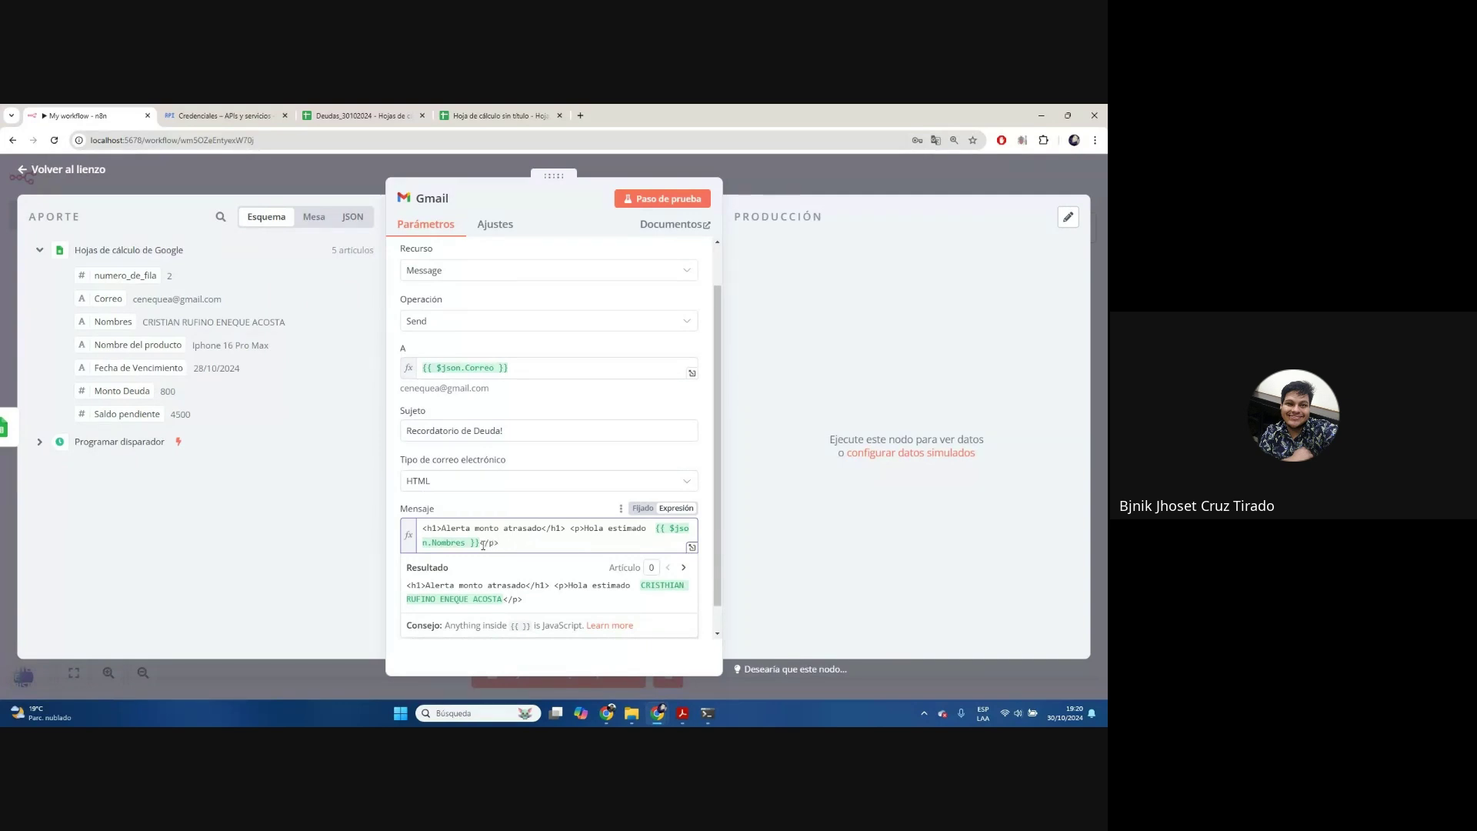
text(, nos es gra)
text(to )
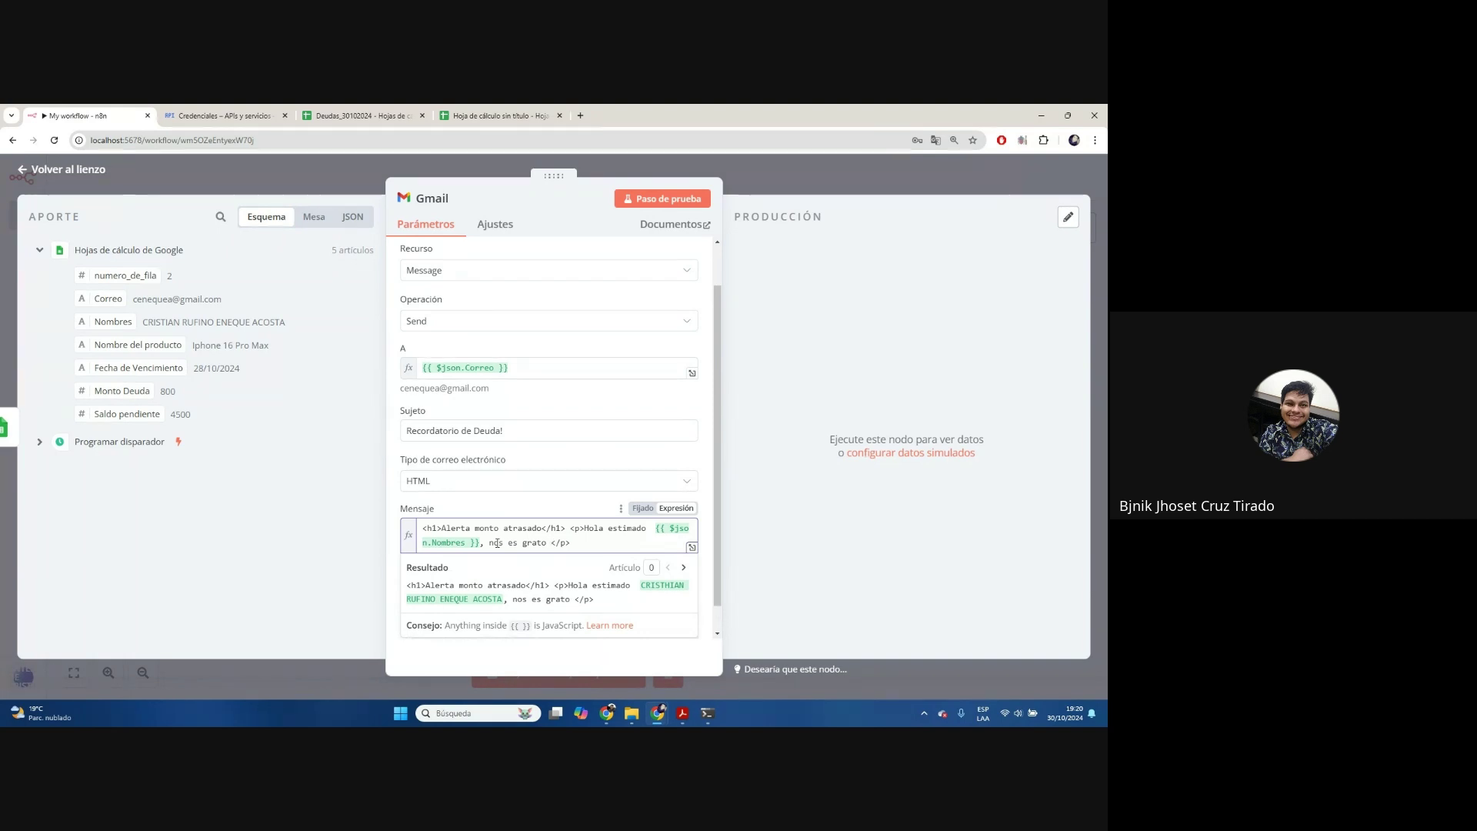
text(saludarlo y )
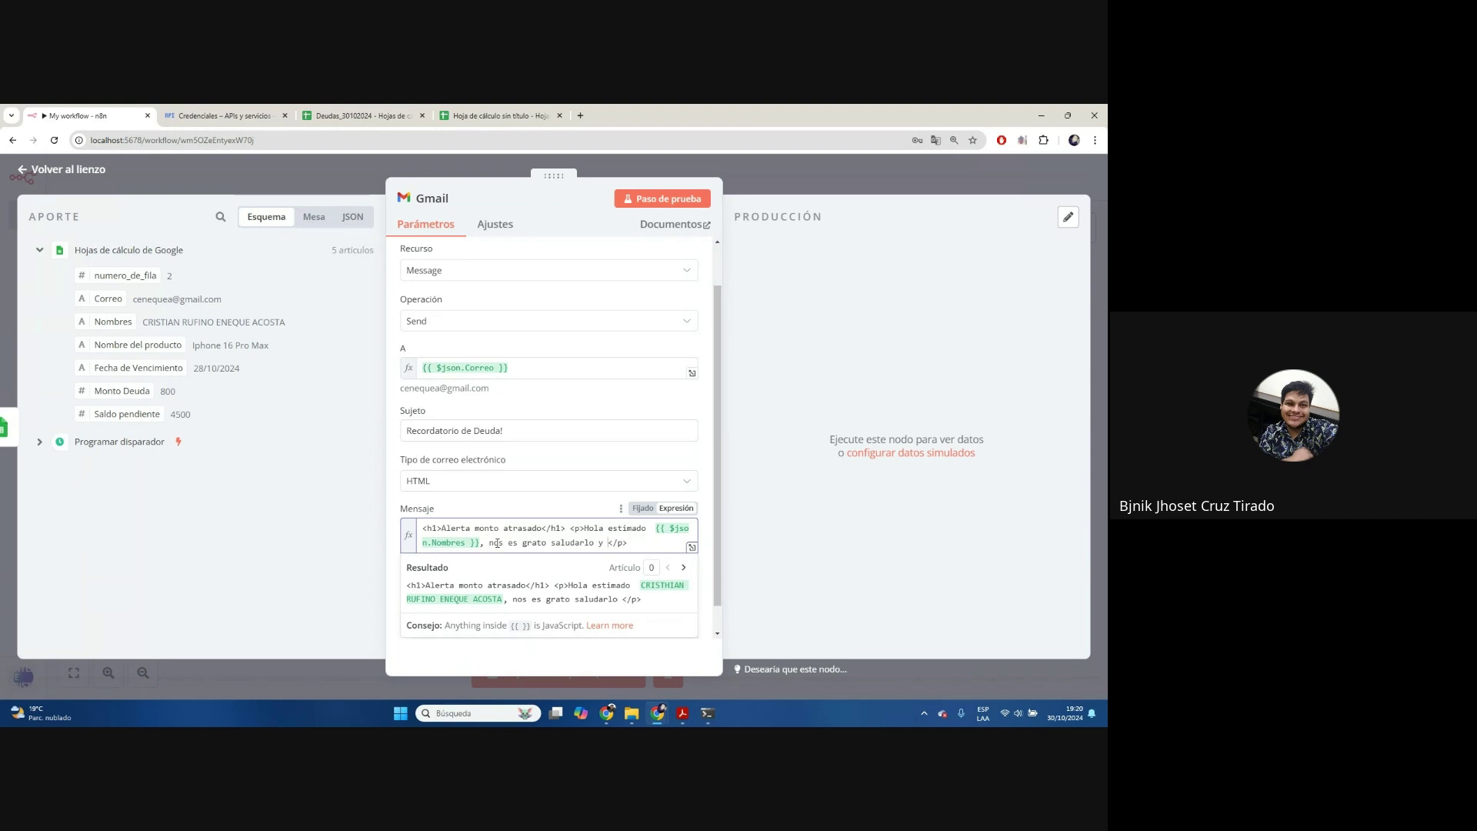
text(mediante la presente )
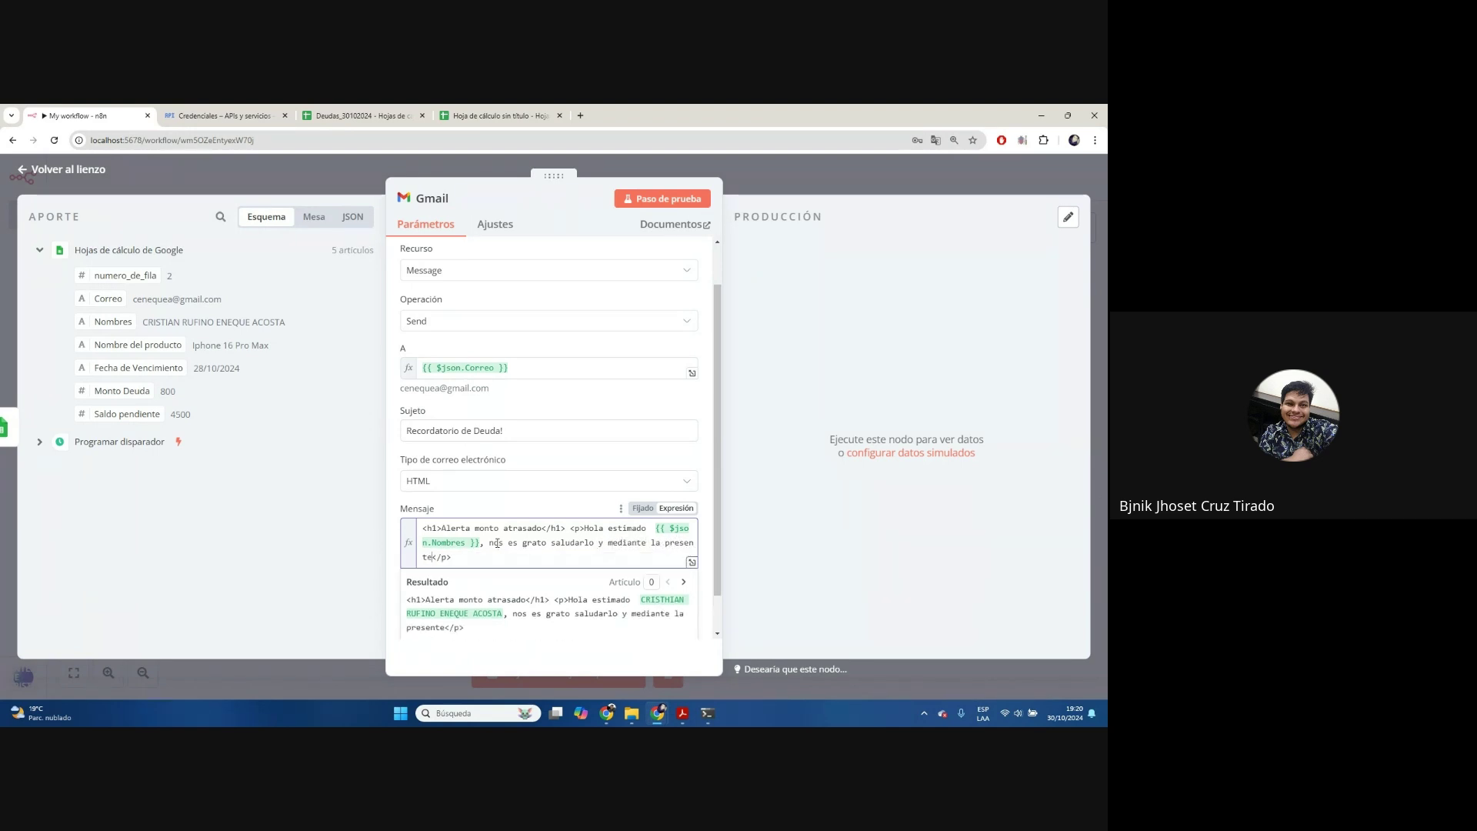
text(recordat)
key(BackSpace)
text(rle que el dp)
key(BackSpace)
text(ía)
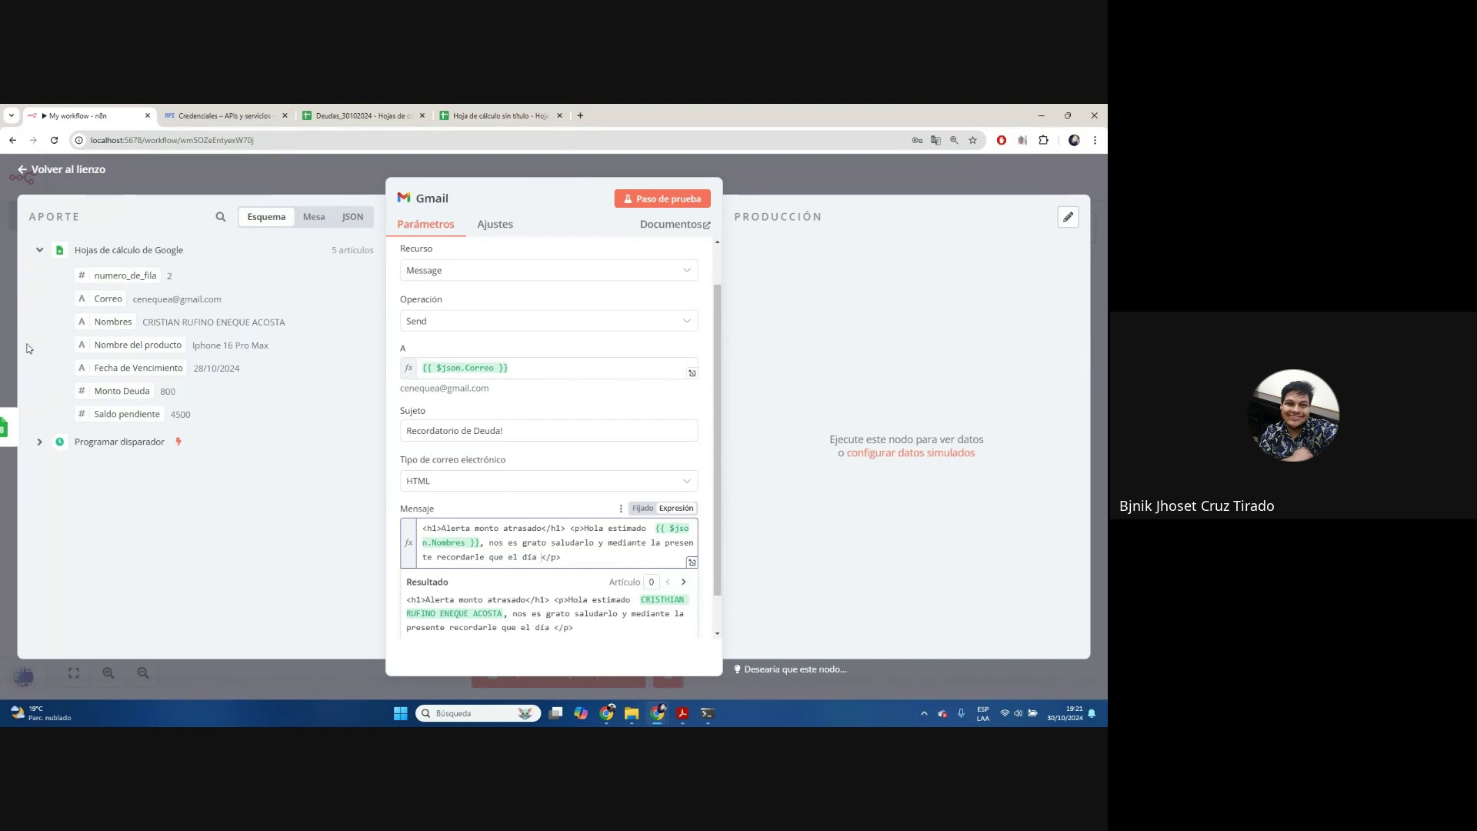
Insert Fecha de Vencimiento, 'vencio su cuota', the Monto Deuda amount and ', del producto'
drag(129, 368, 540, 557)
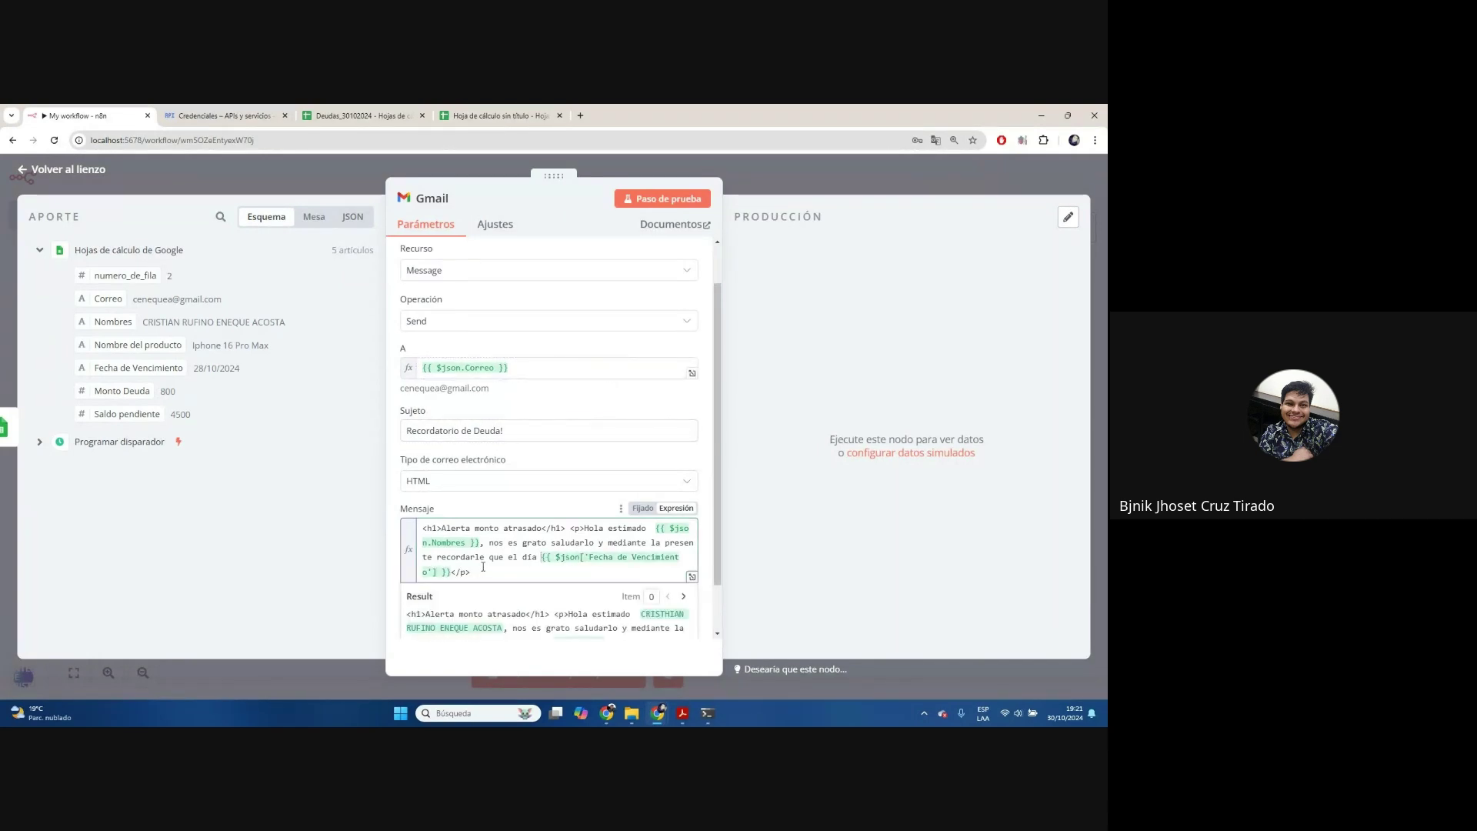
text(vencio su cuota de)
drag(134, 389, 546, 572)
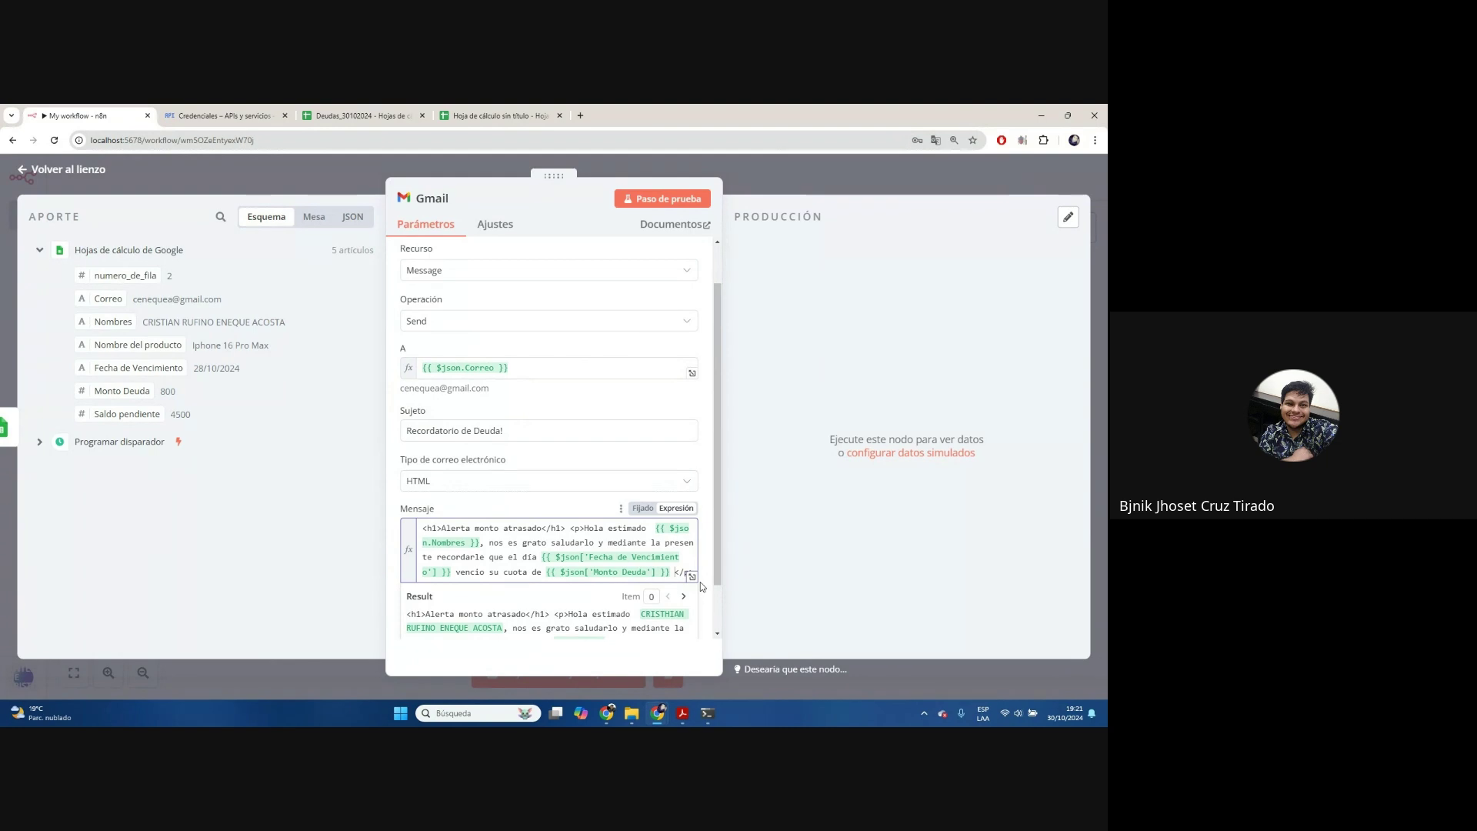
text(, del producto)
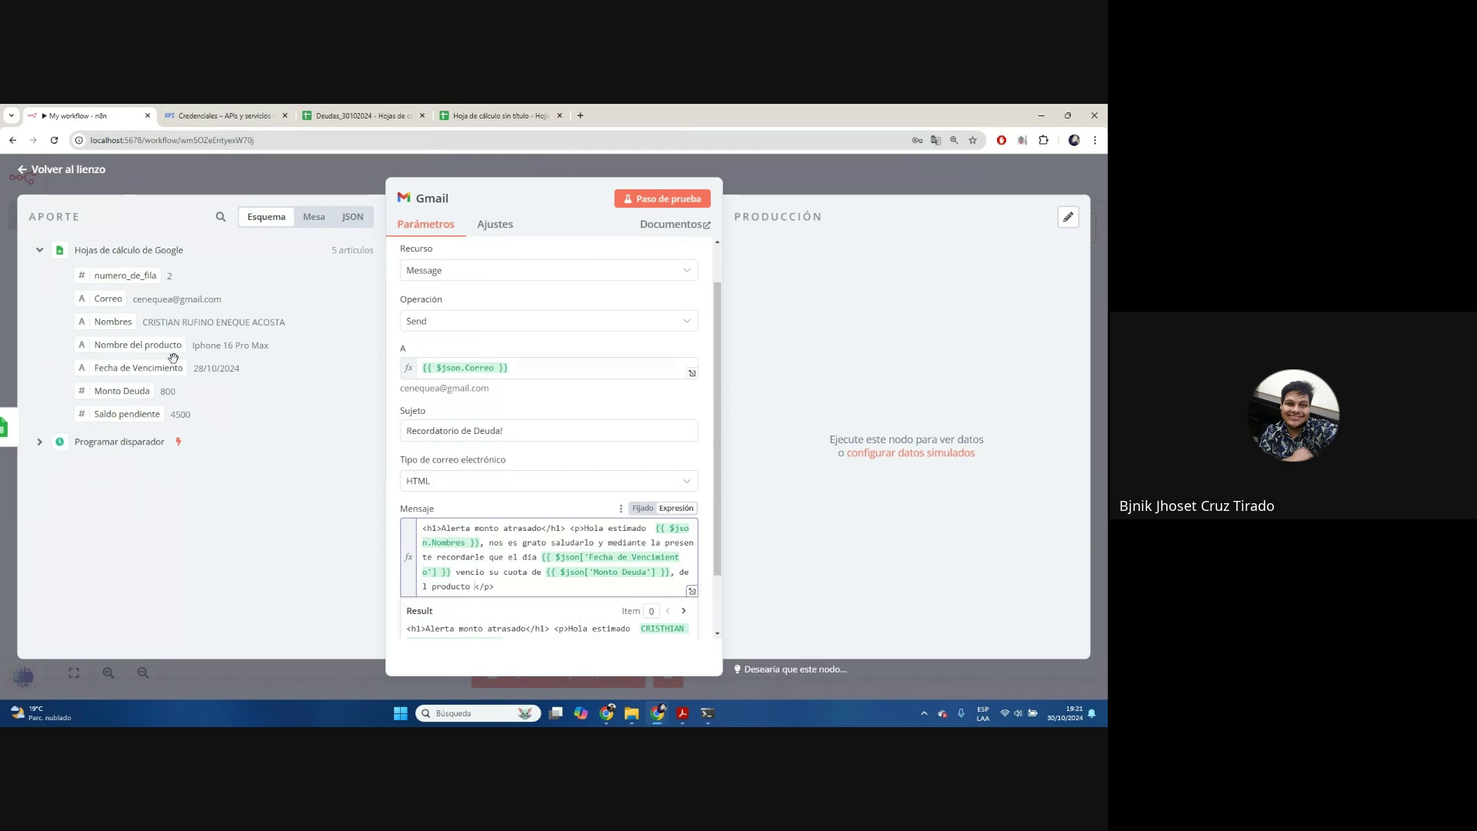
Add the product name, the Saldo pendiente balance and the closing 'Agradeceremos ponerse al día… Gracias.'
drag(161, 347, 477, 588)
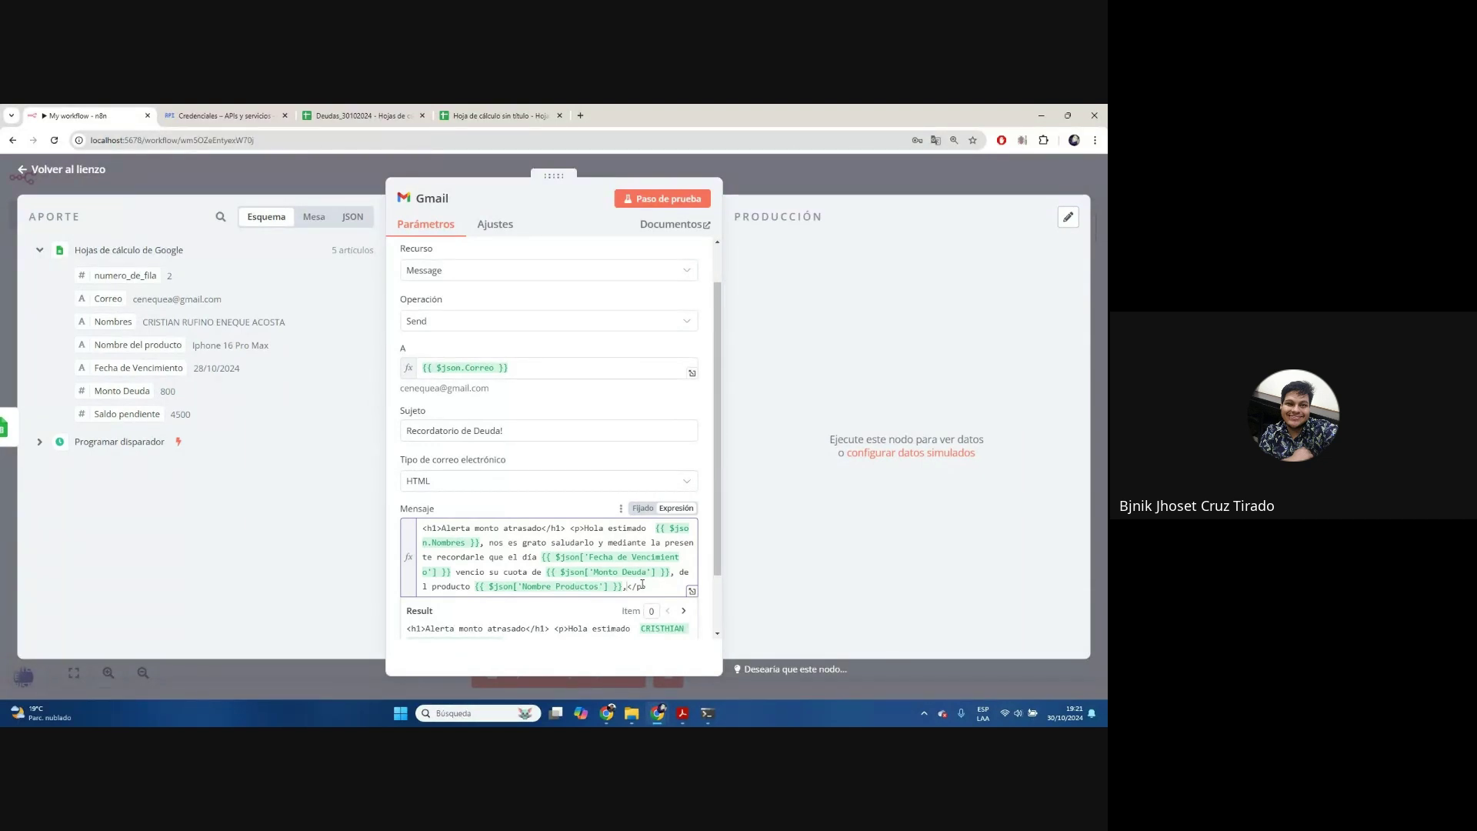
text(quedan u)
key(BackSpace)
text(pendiente )
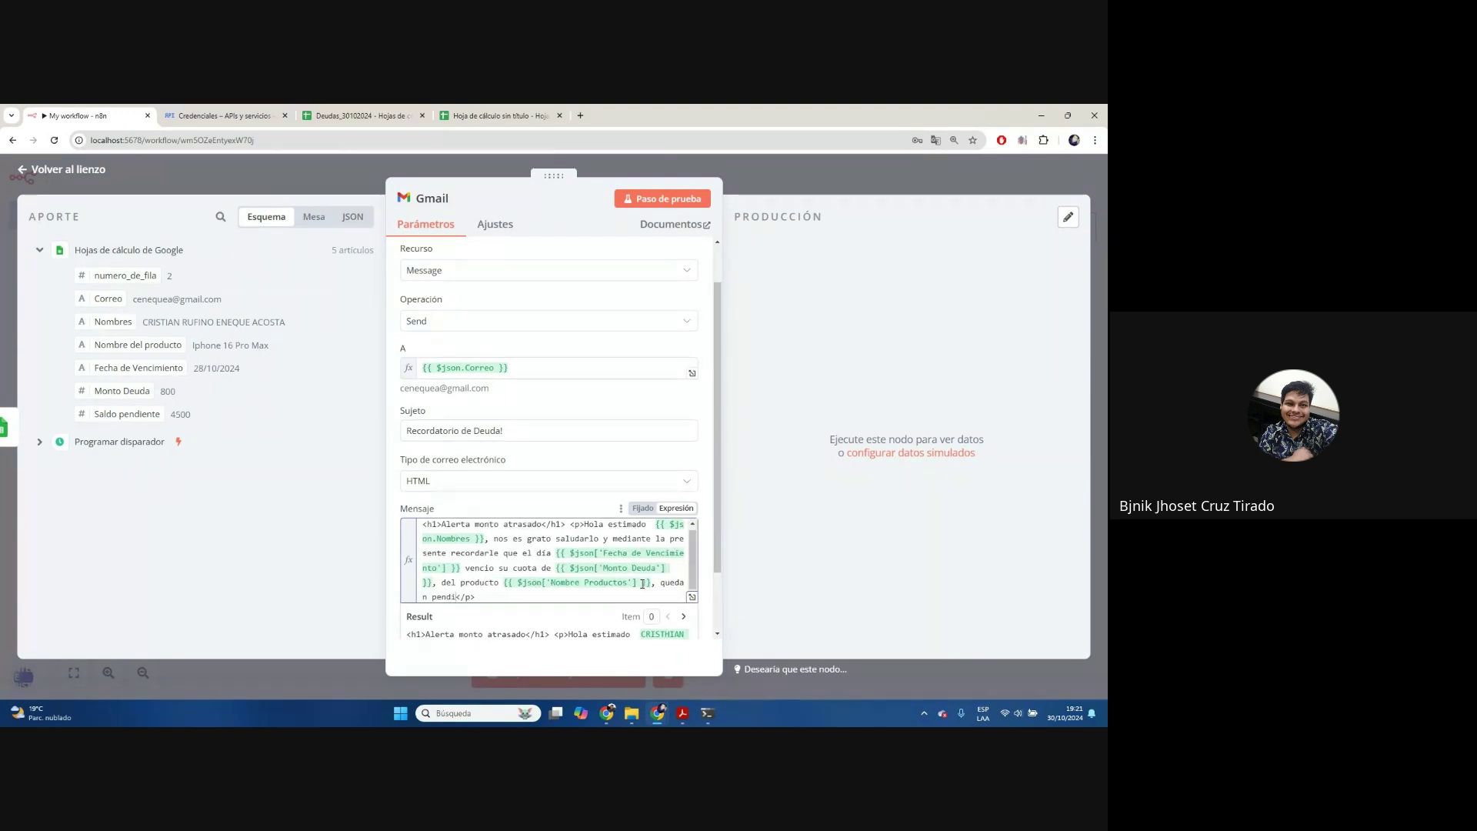
text(un saldo de)
drag(126, 414, 573, 597)
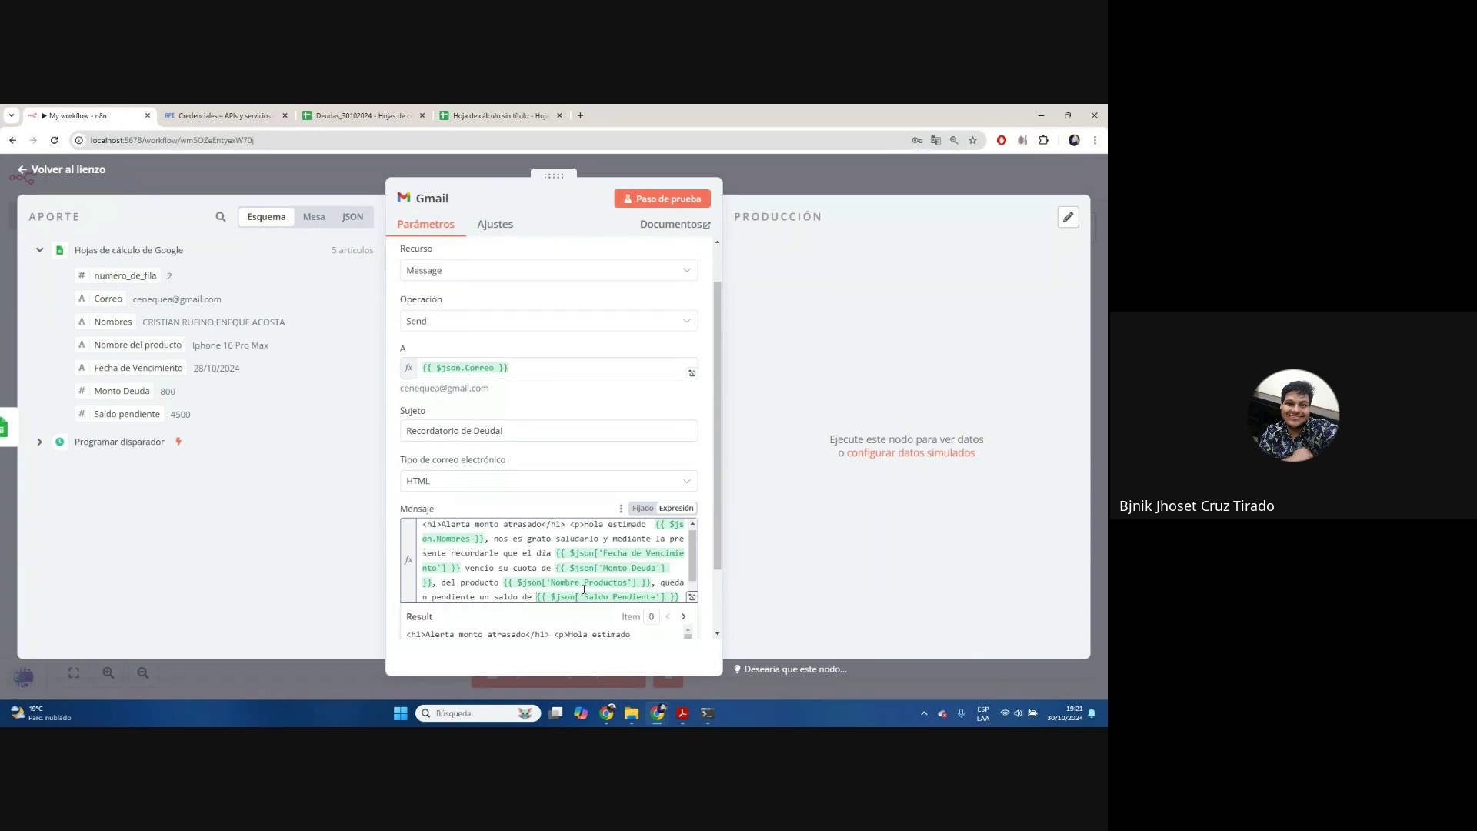
scroll(677, 539, down, 2)
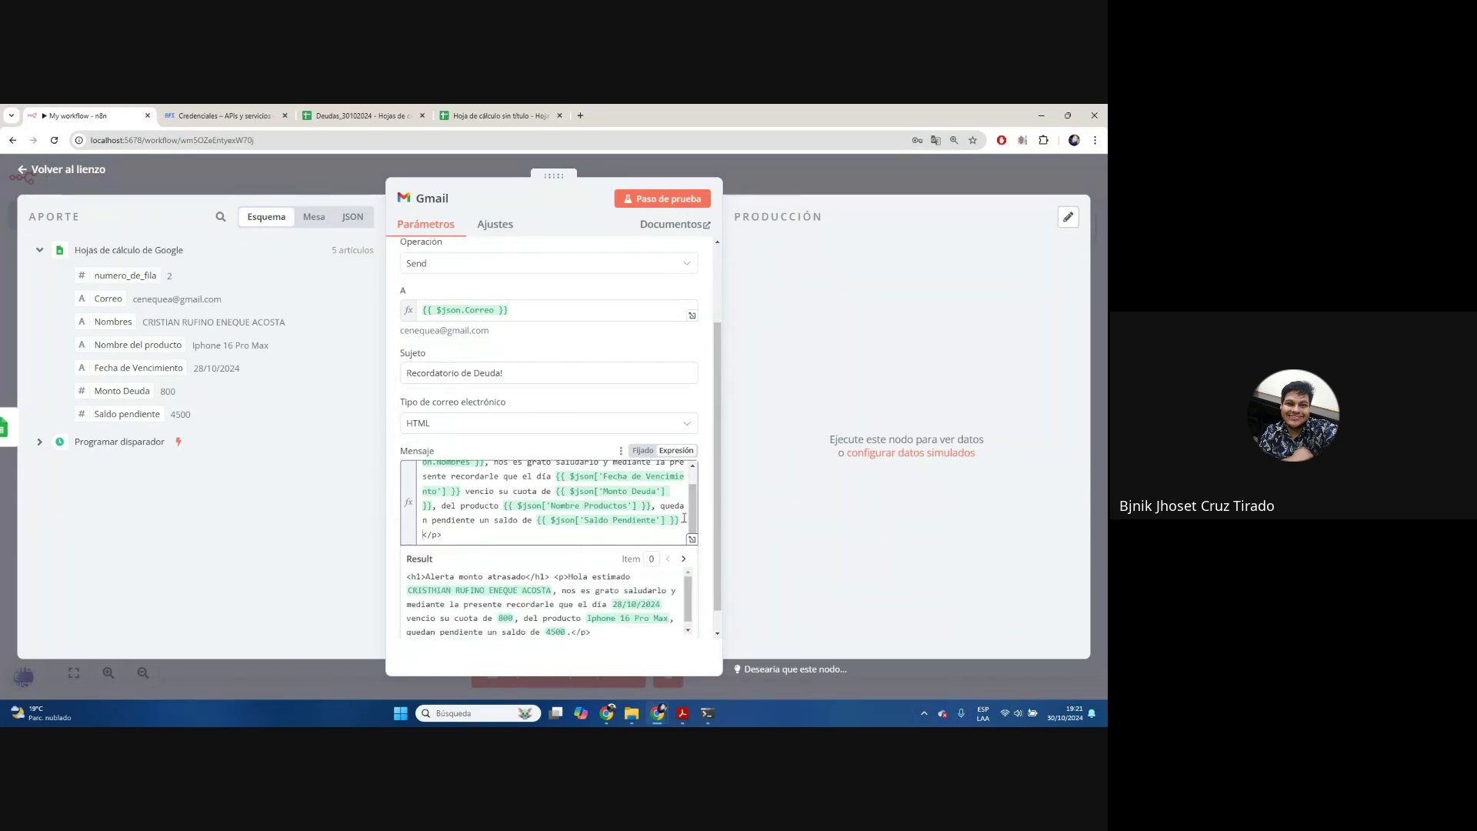
text(Agrade)
text(ceremos p)
text(onerse al )
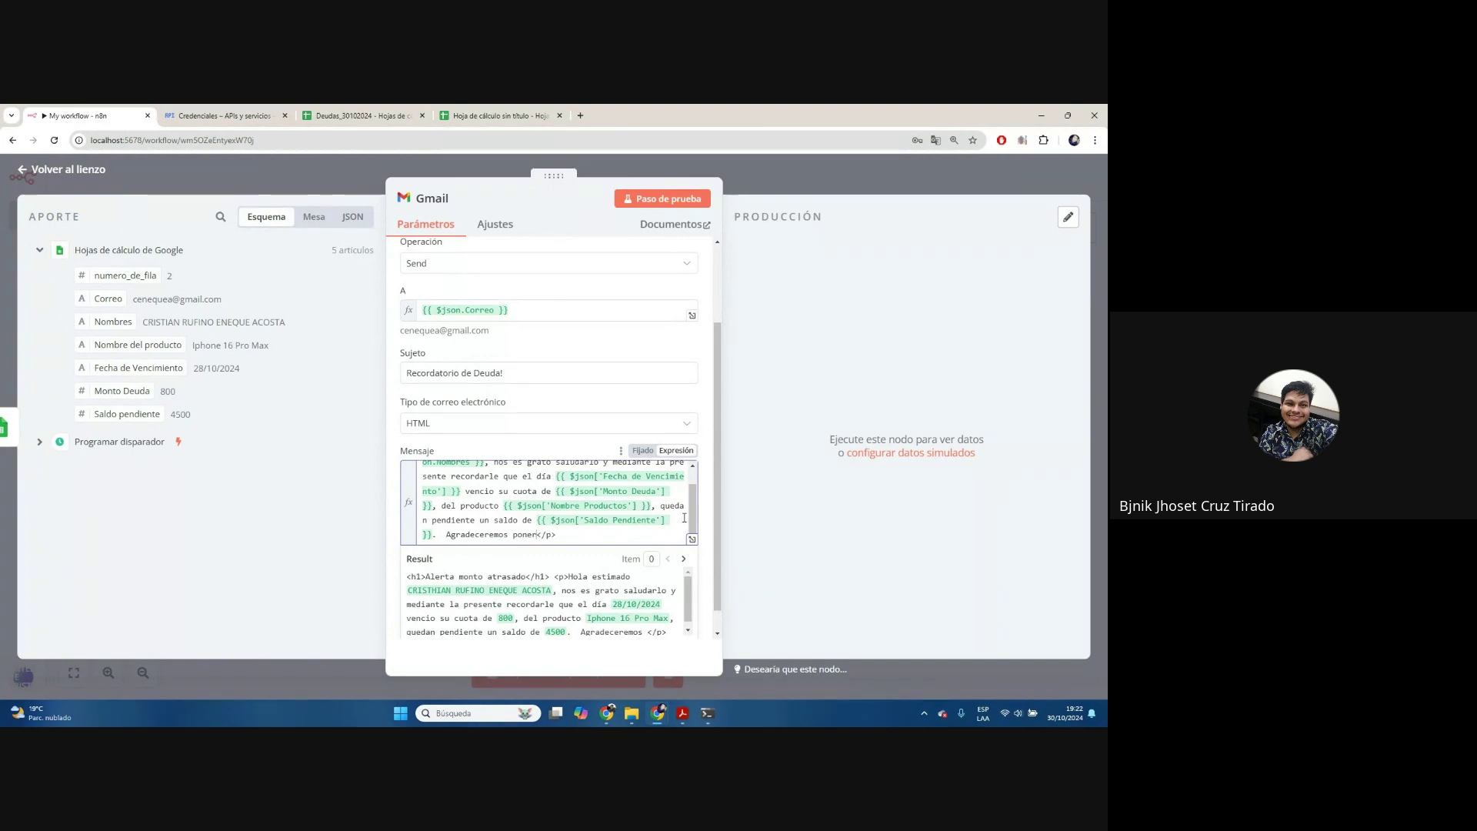
text(d)
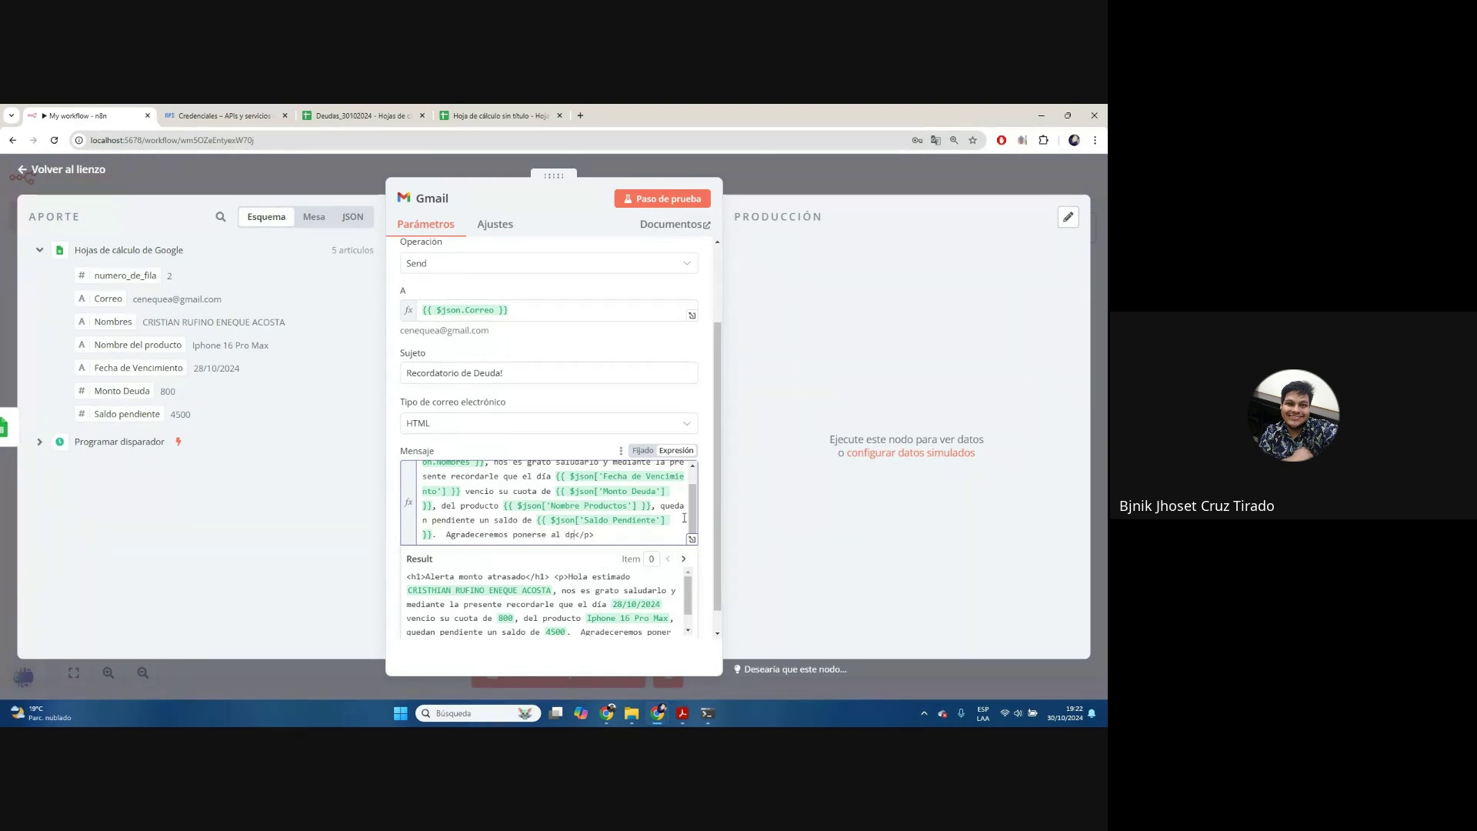
text(ía lo mas antes posible. Gracias.)
scroll(628, 574, down, 1)
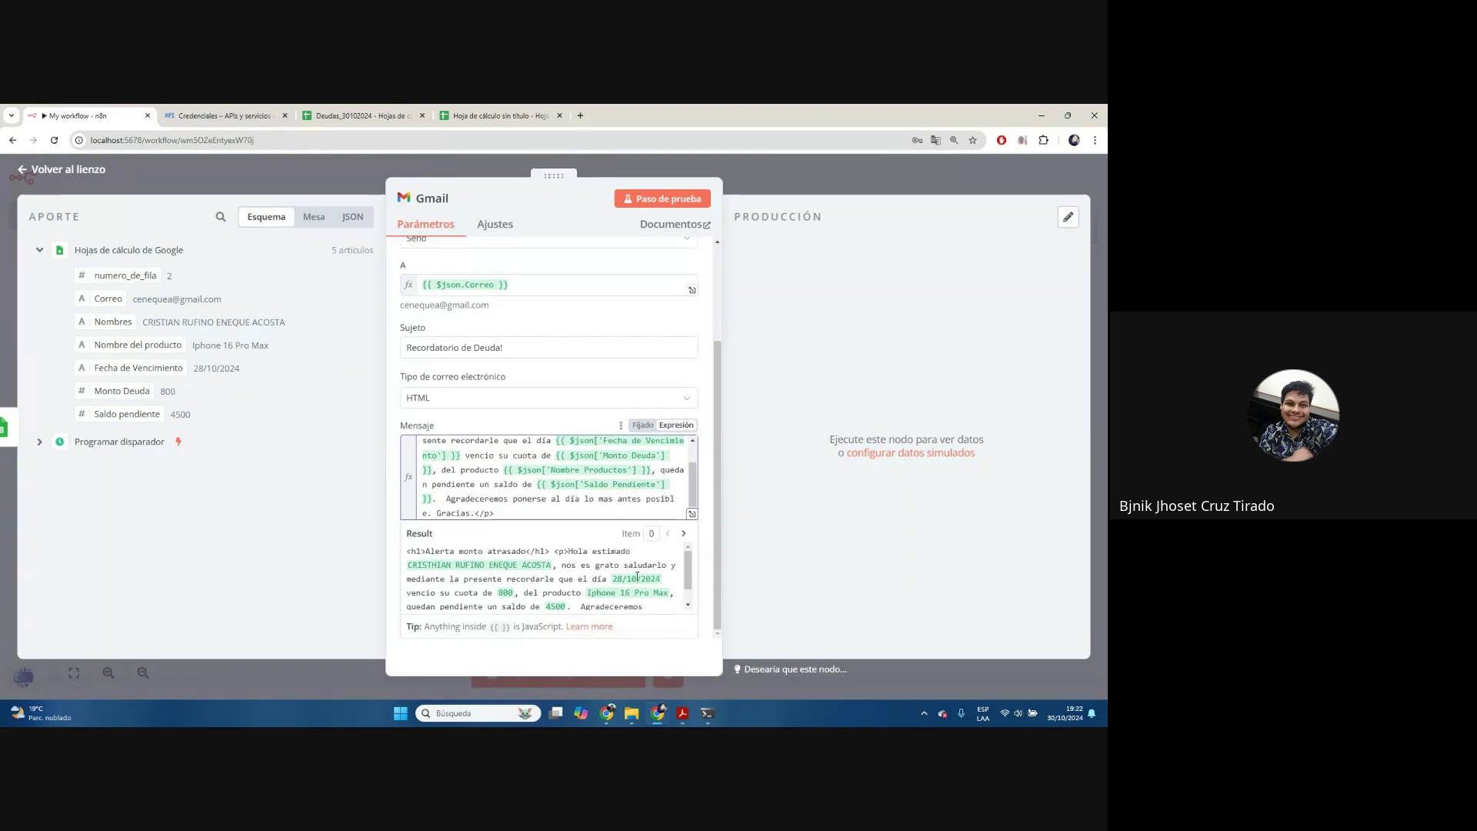
scroll(653, 596, down, 1)
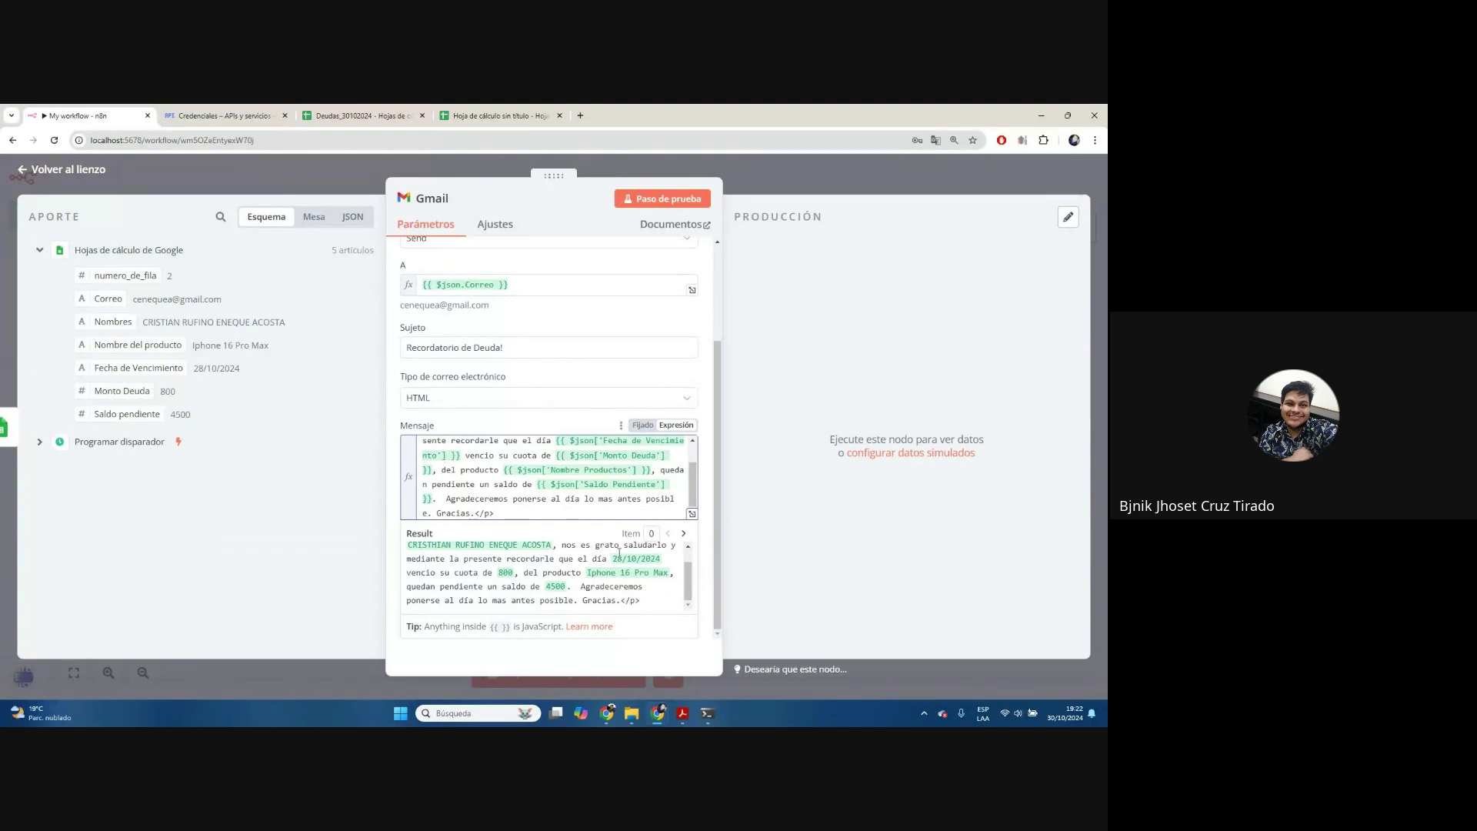
scroll(627, 551, up, 2)
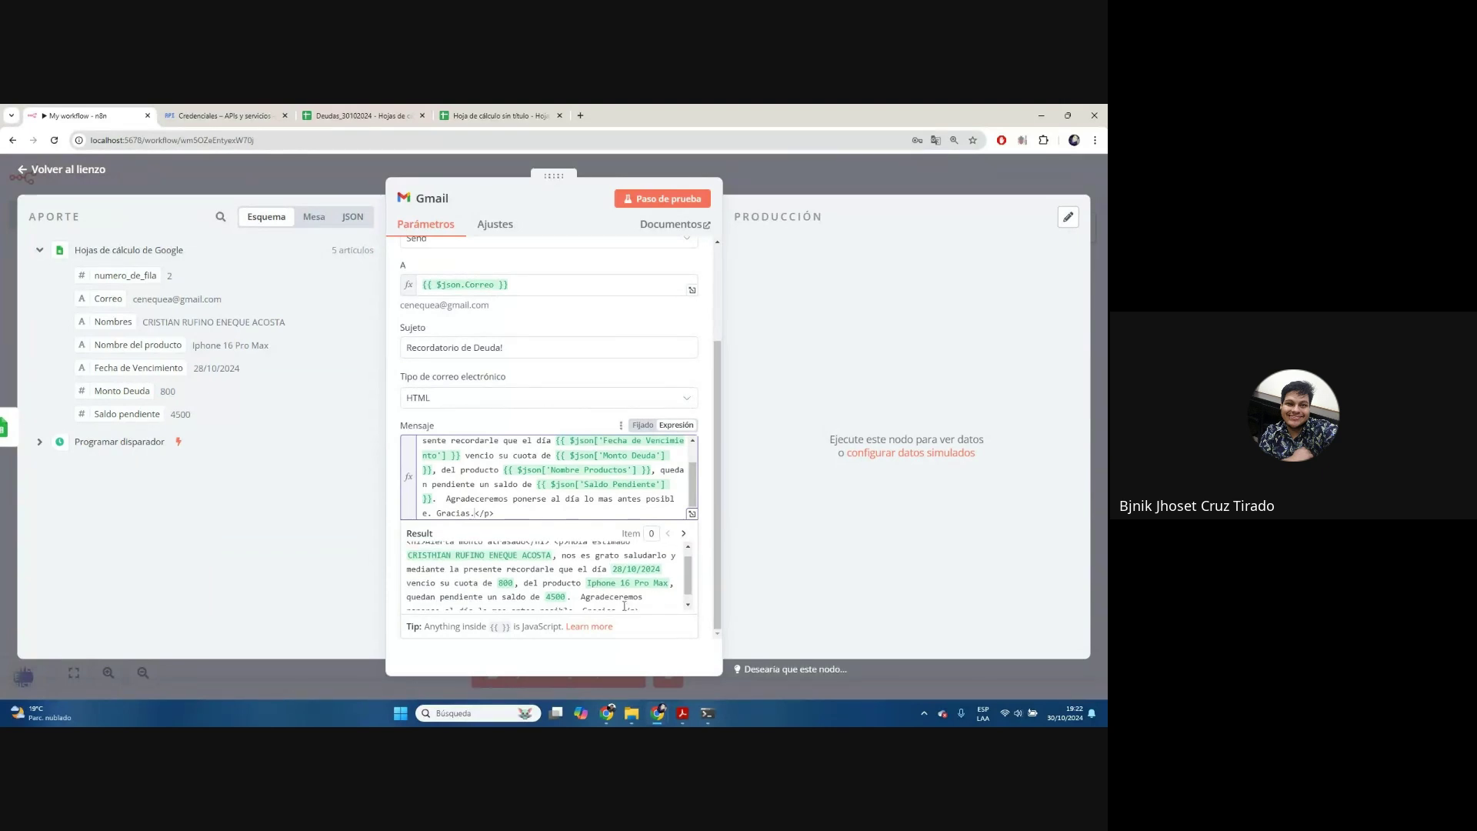
click(683, 534)
click(682, 533)
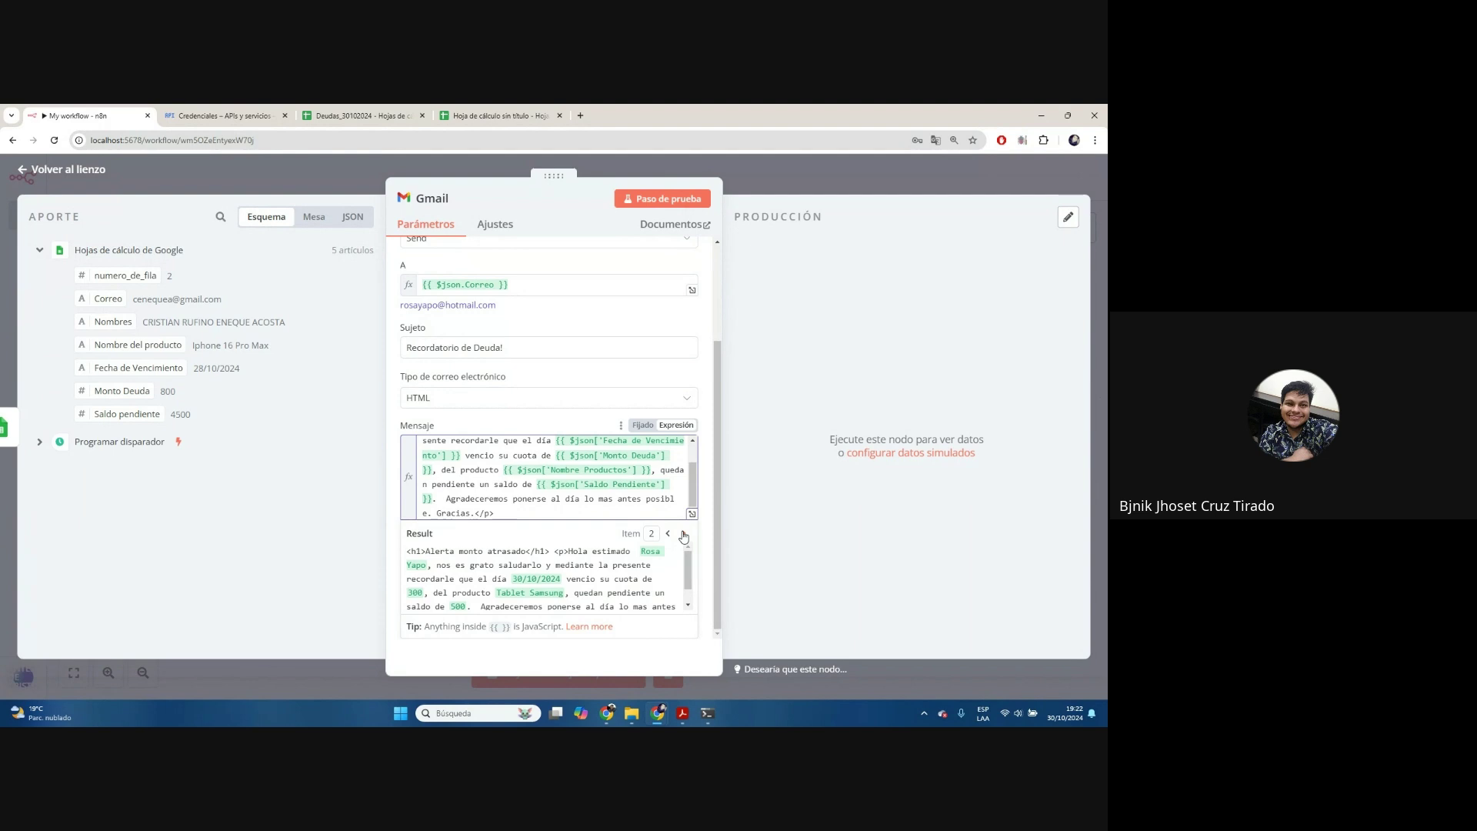
scroll(674, 546, down, 2)
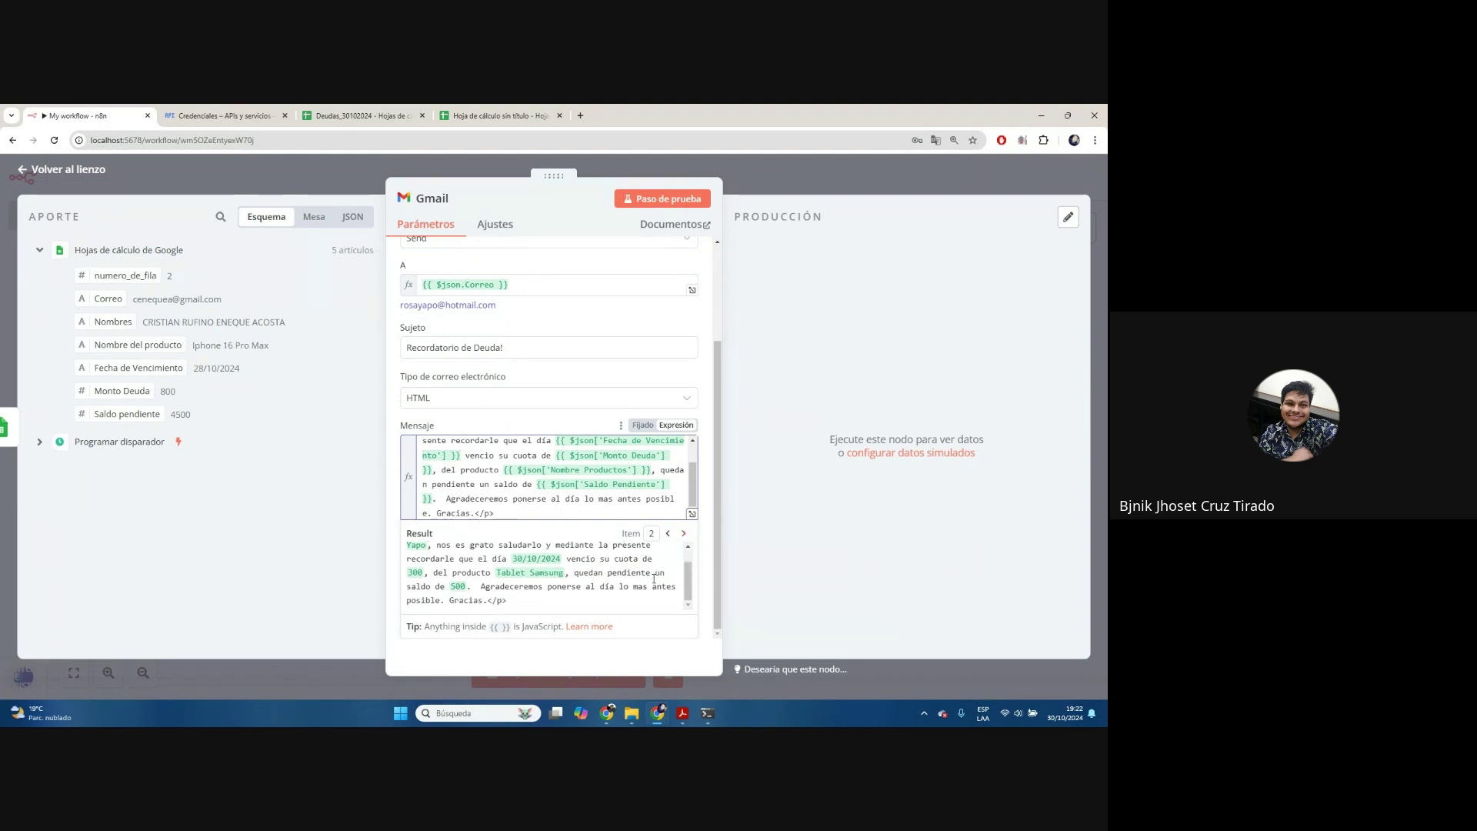
scroll(654, 579, up, 2)
scroll(654, 580, up, 1)
scroll(656, 582, down, 1)
click(560, 397)
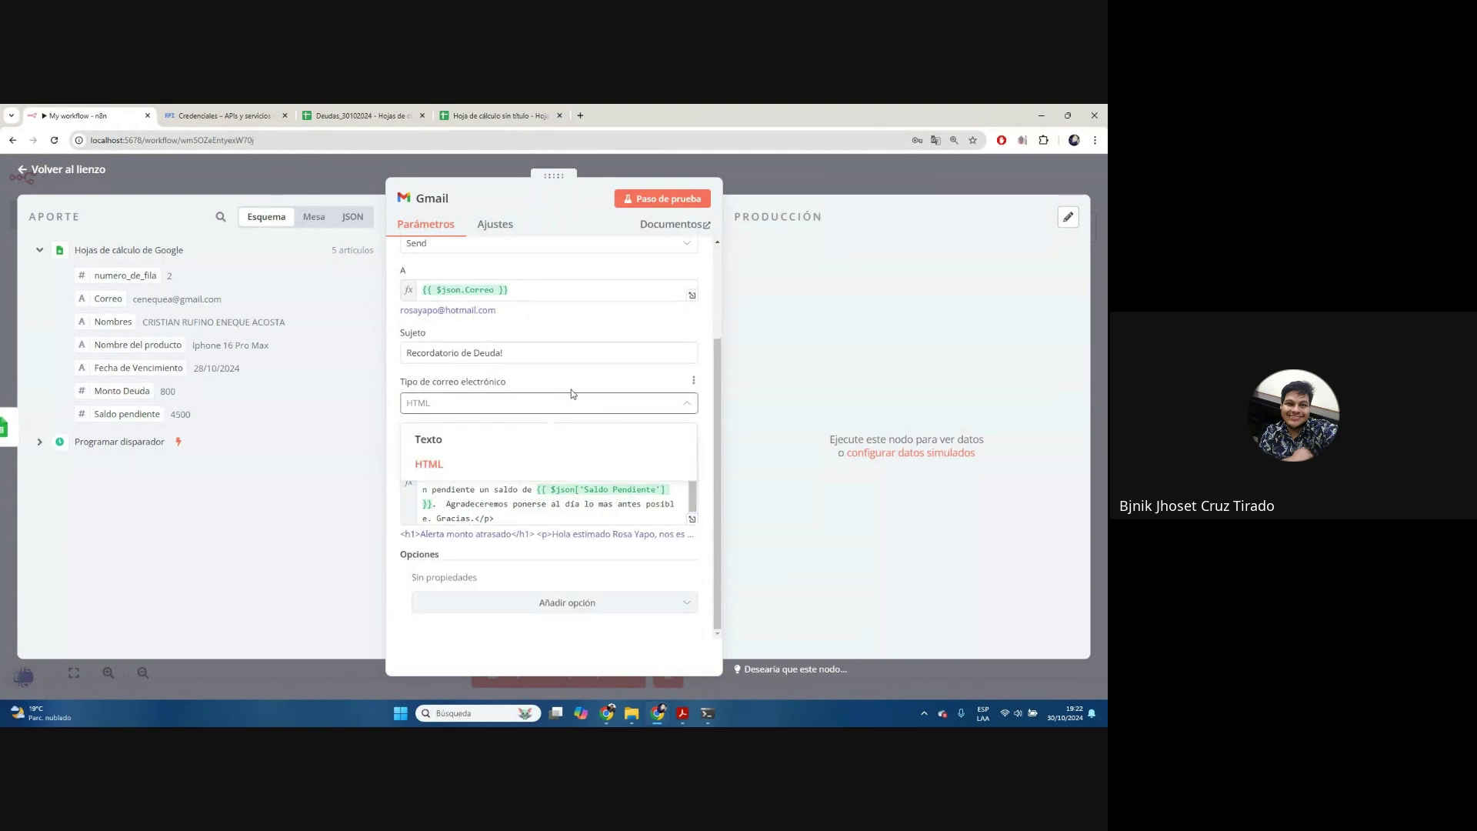
click(463, 427)
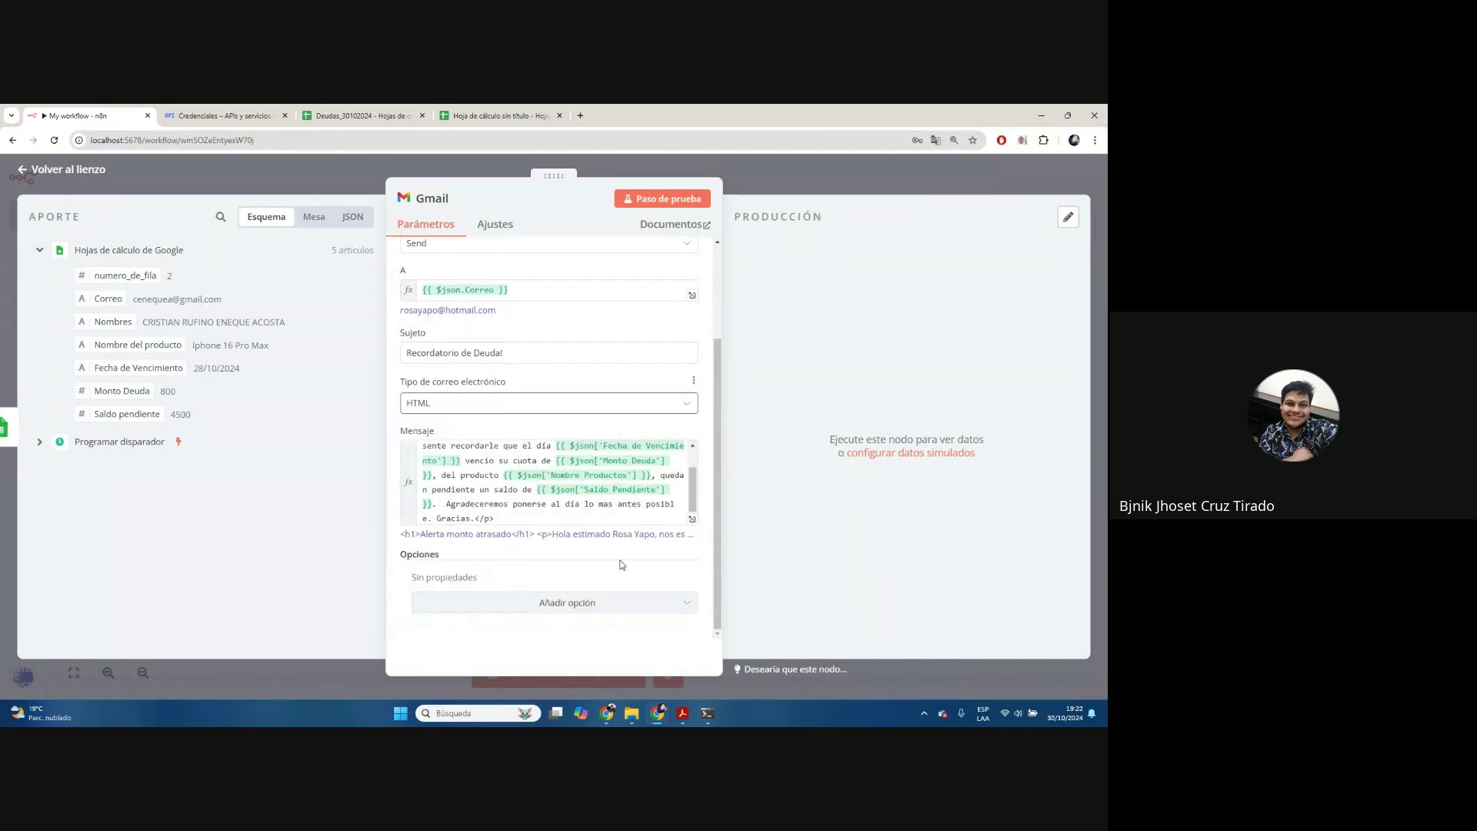
scroll(638, 556, up, 3)
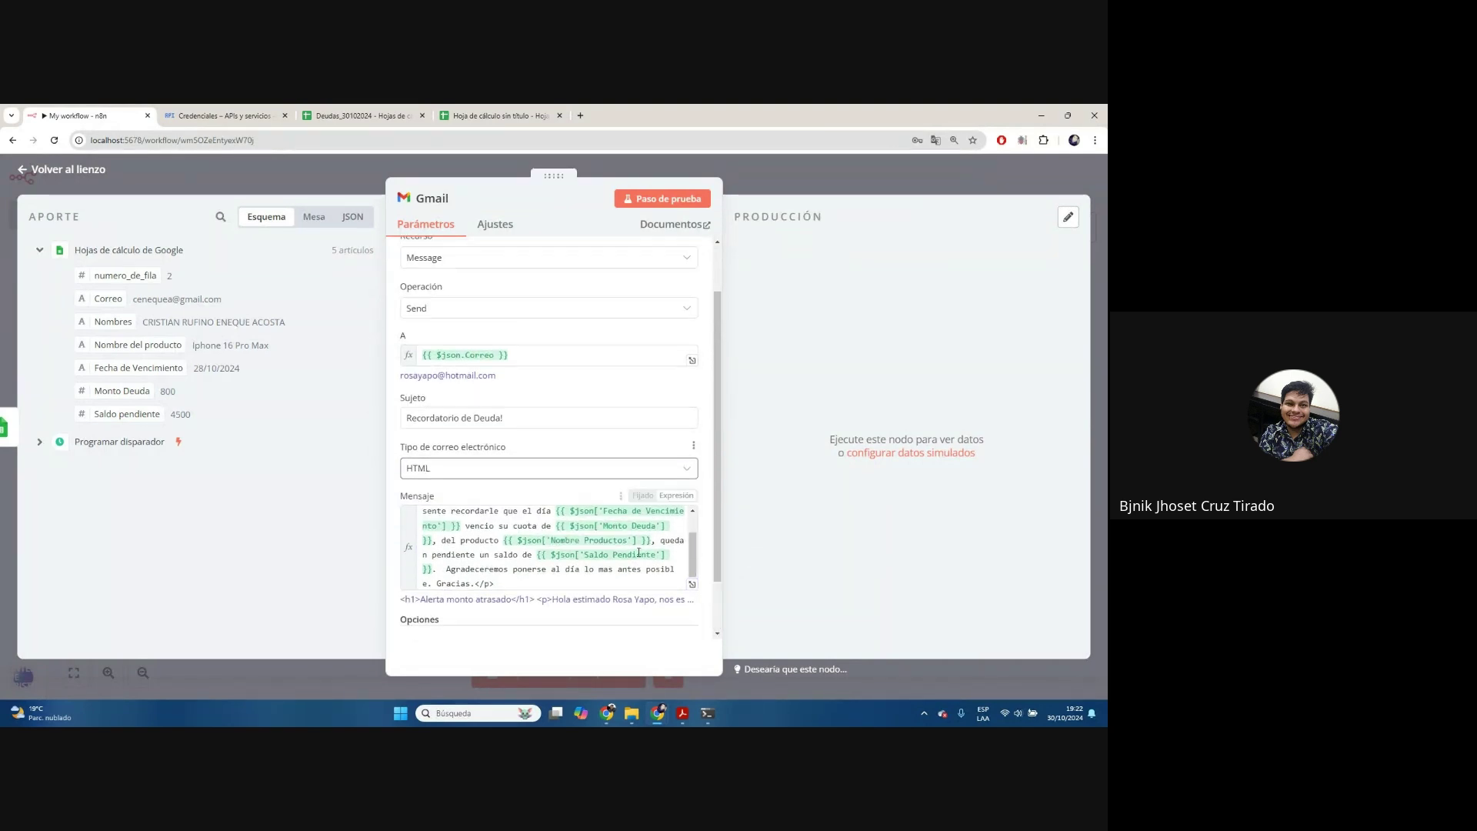
After the Prohibido error, switch the credential to Gmail account and rerun, sending 5 emails
click(668, 200)
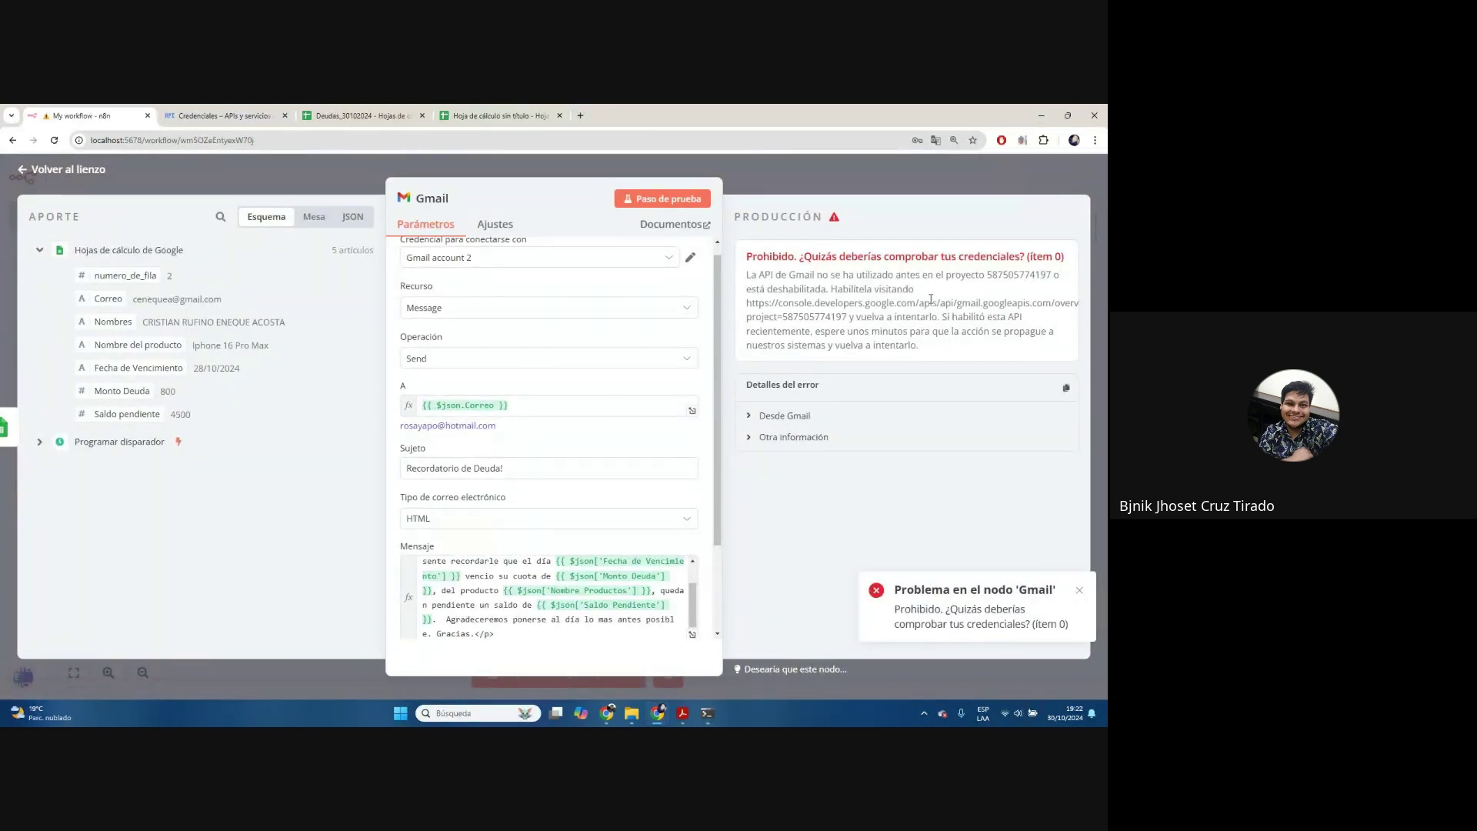
scroll(677, 308, up, 1)
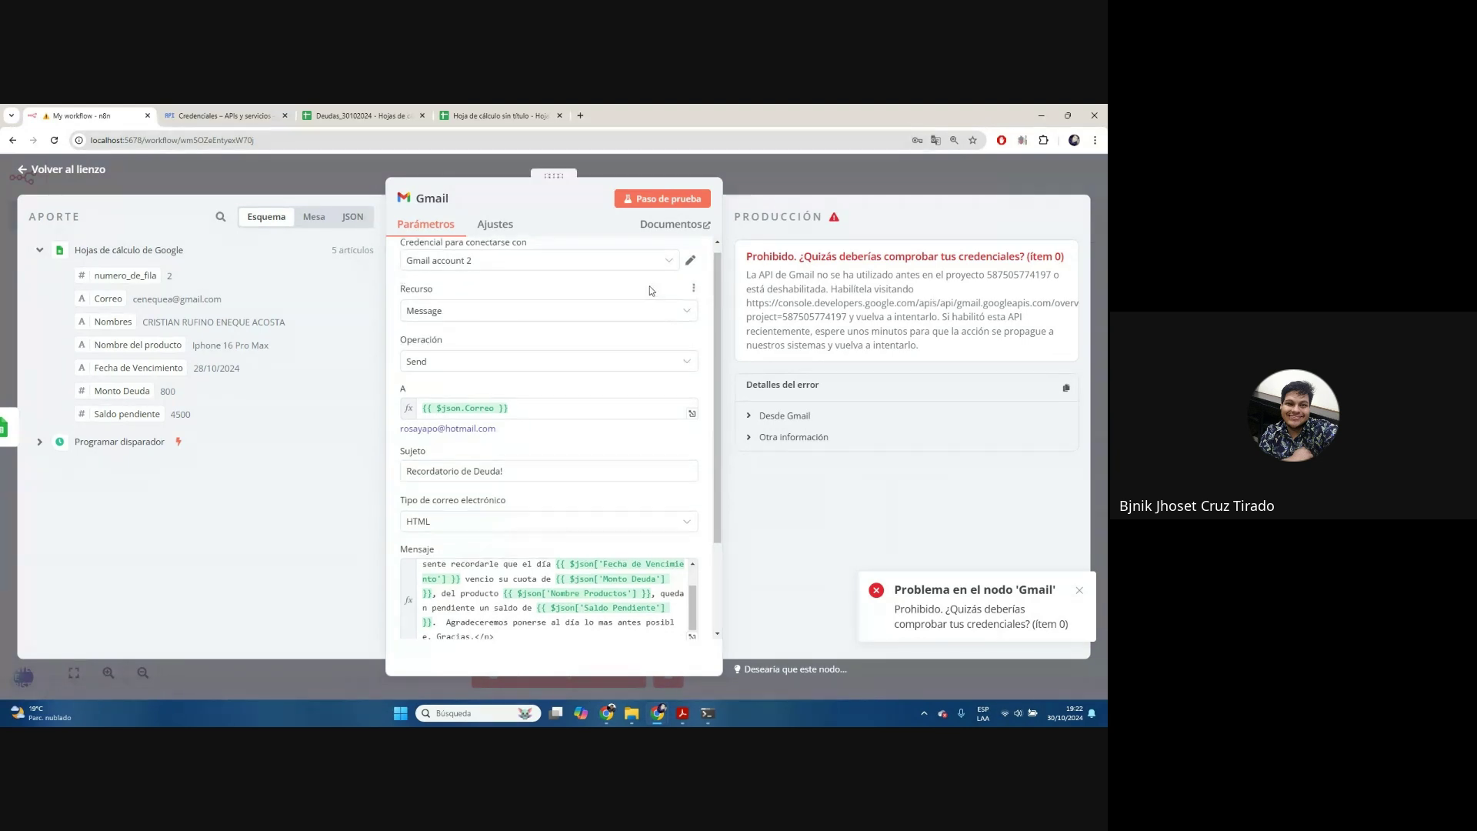
click(667, 271)
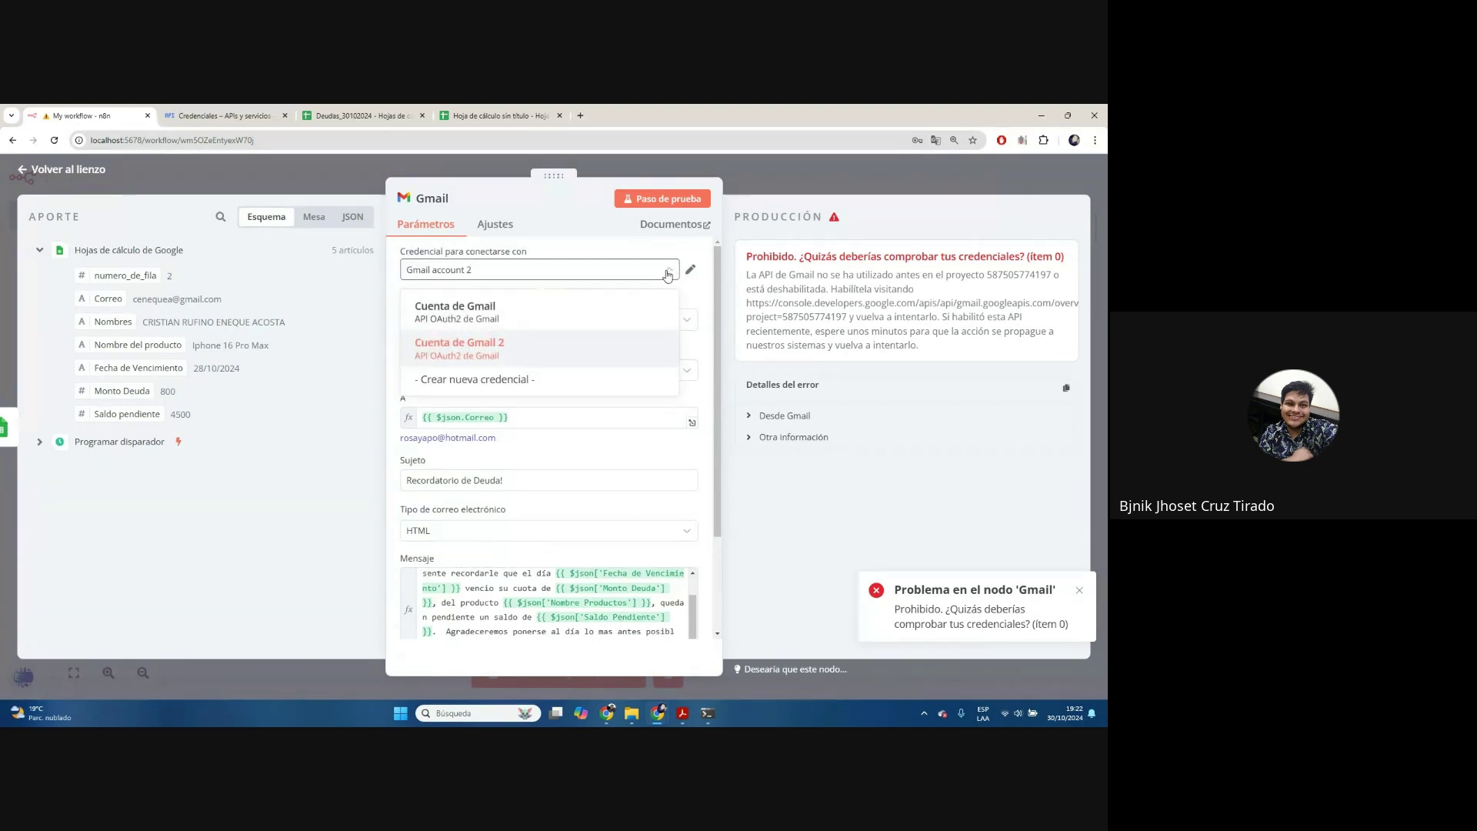
click(543, 315)
click(690, 199)
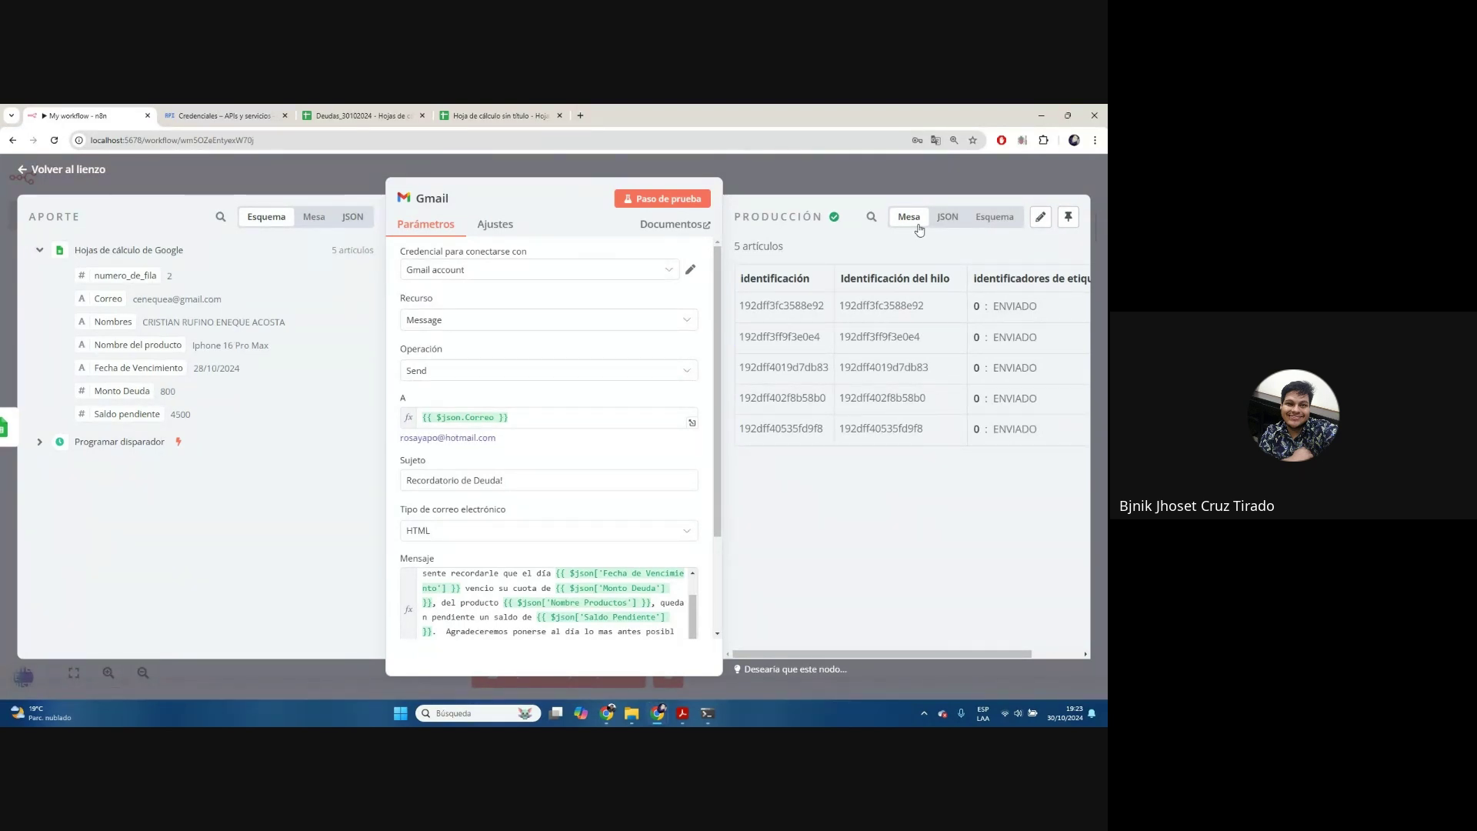
Return to the canvas and switch to the Deudas_30102024 spreadsheet tab
click(891, 178)
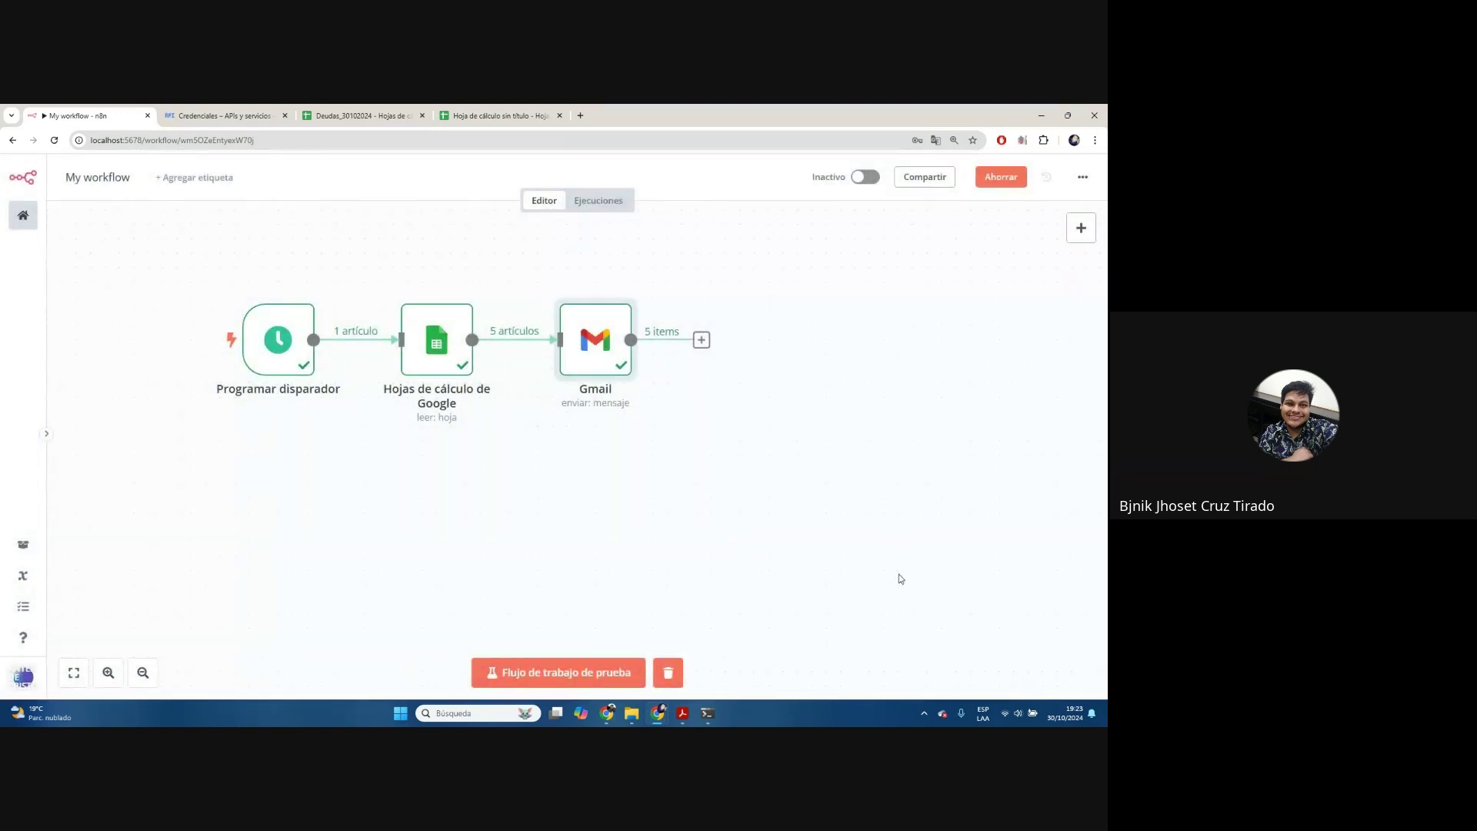
drag(647, 603, 703, 589)
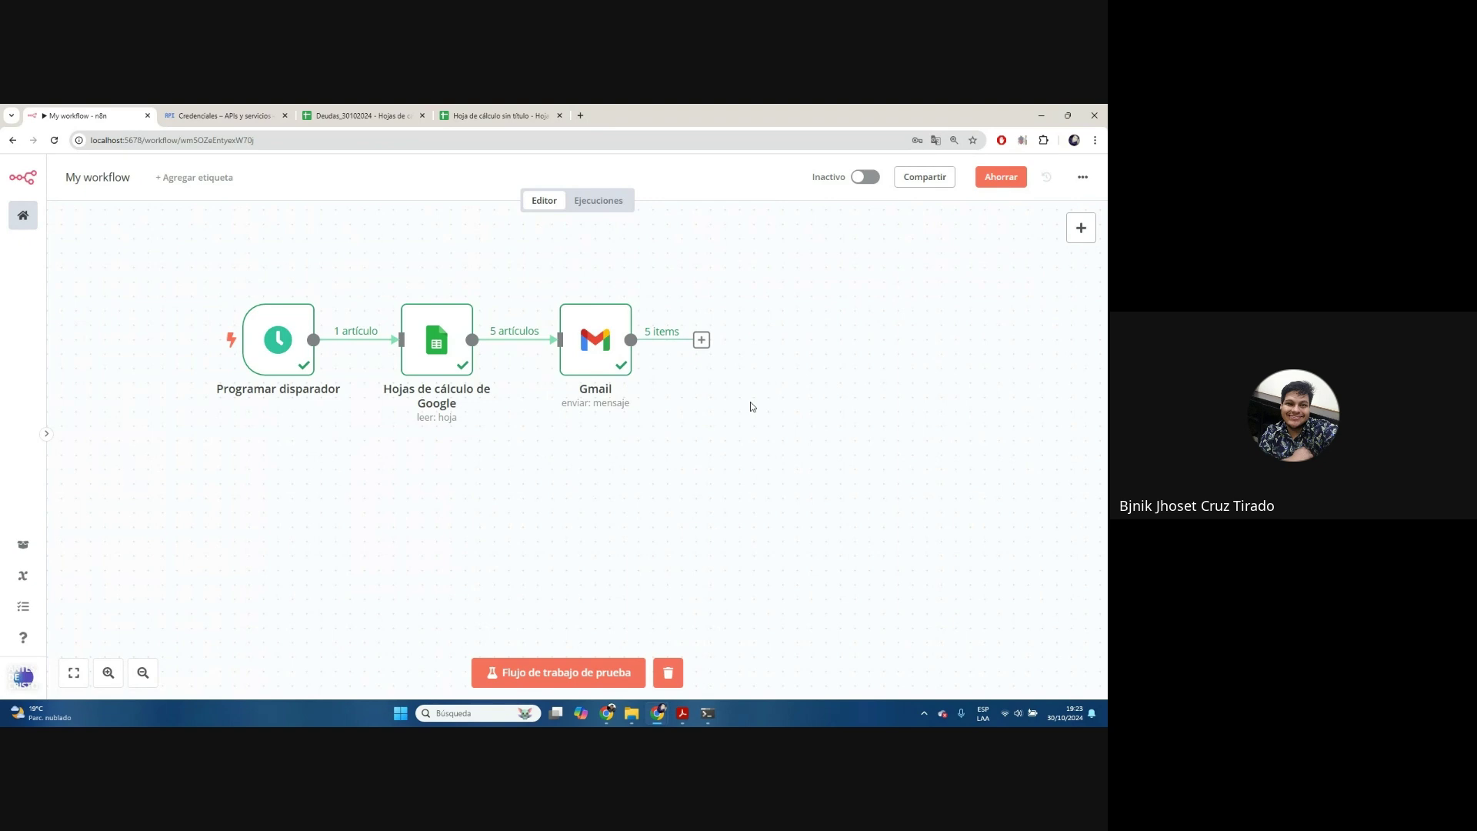
click(372, 113)
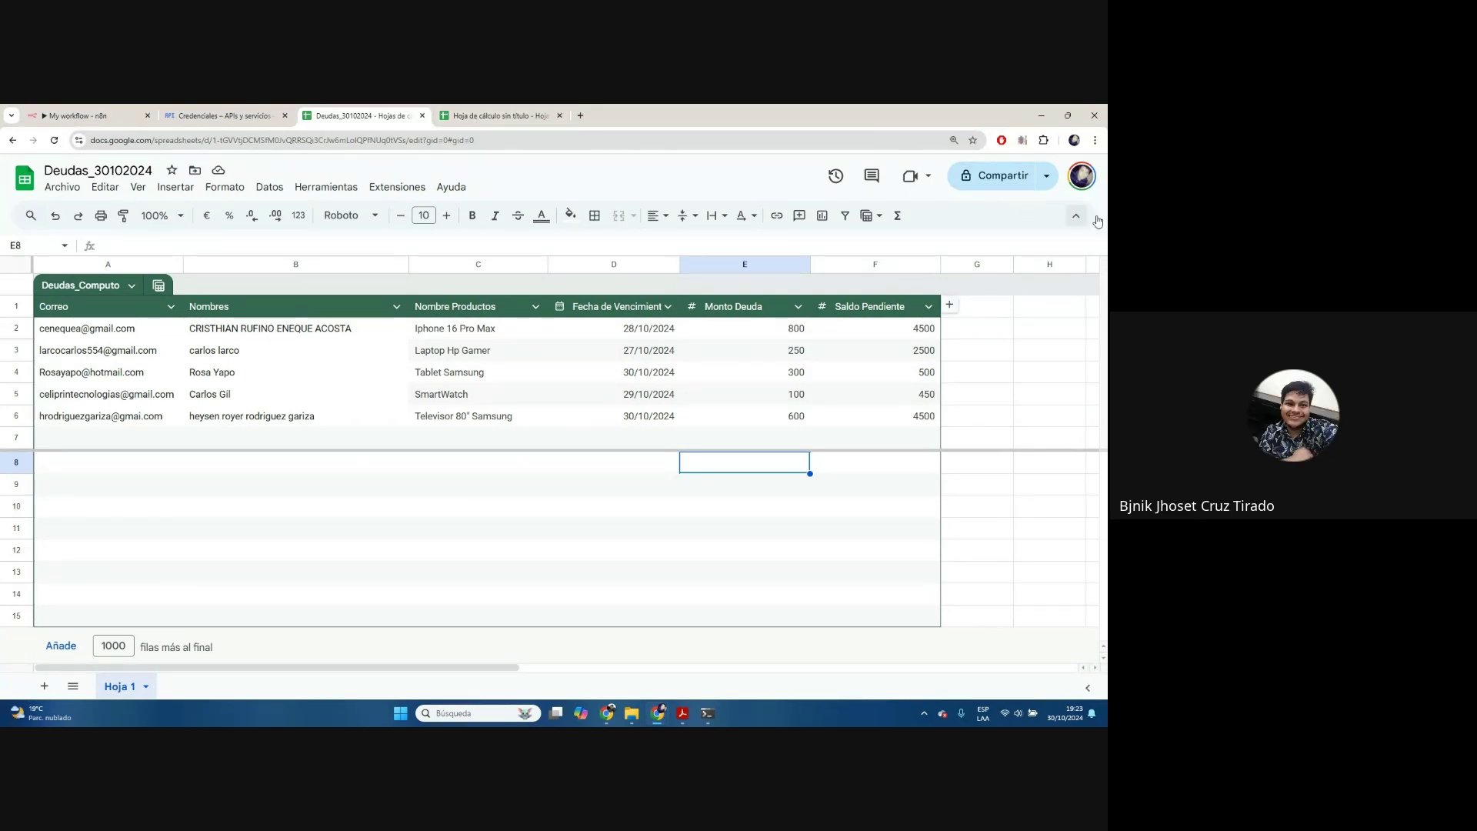
Open a new browser tab and go to the Gmail inbox
click(1084, 184)
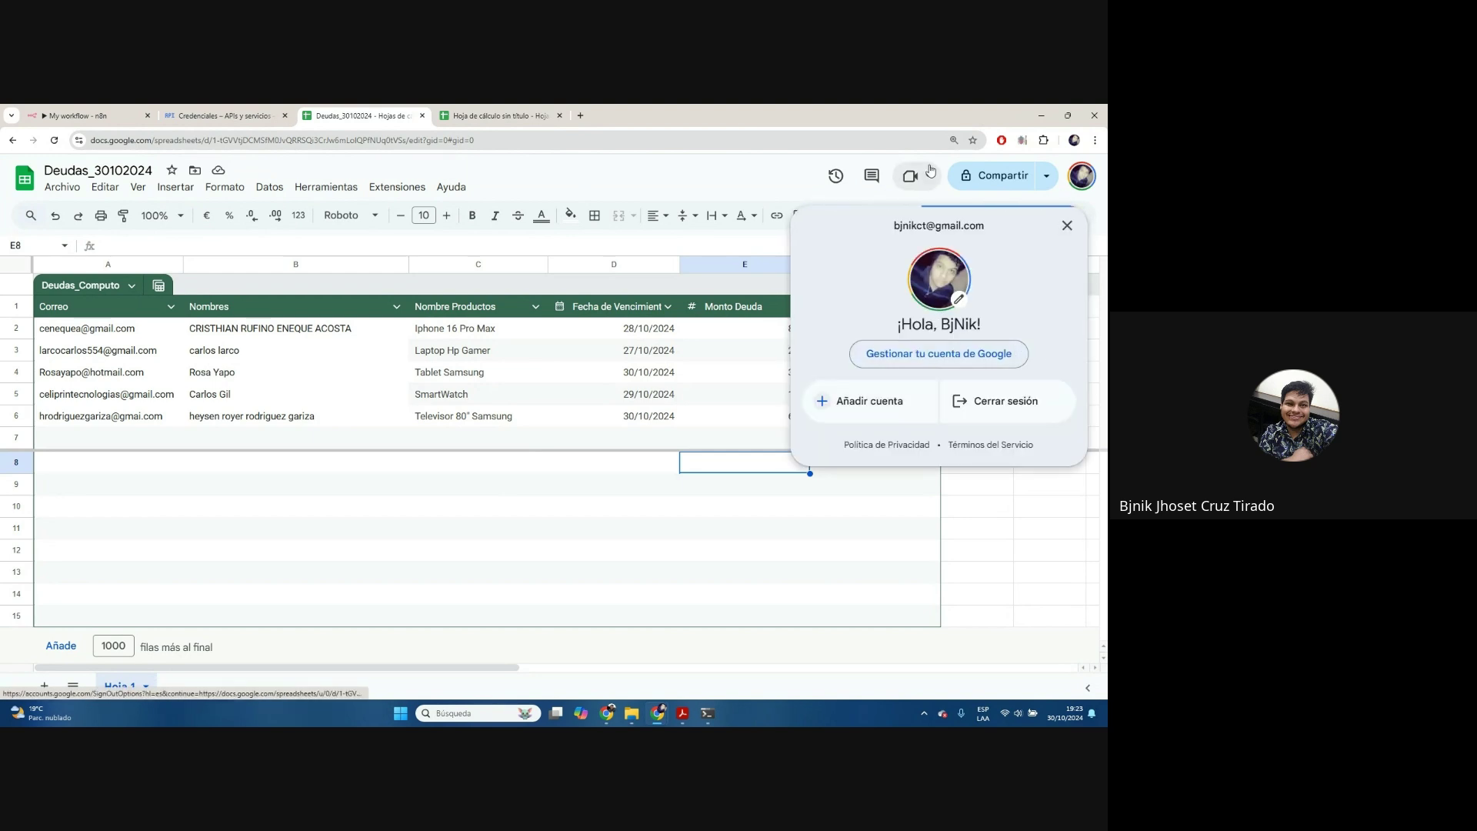
click(806, 201)
click(580, 115)
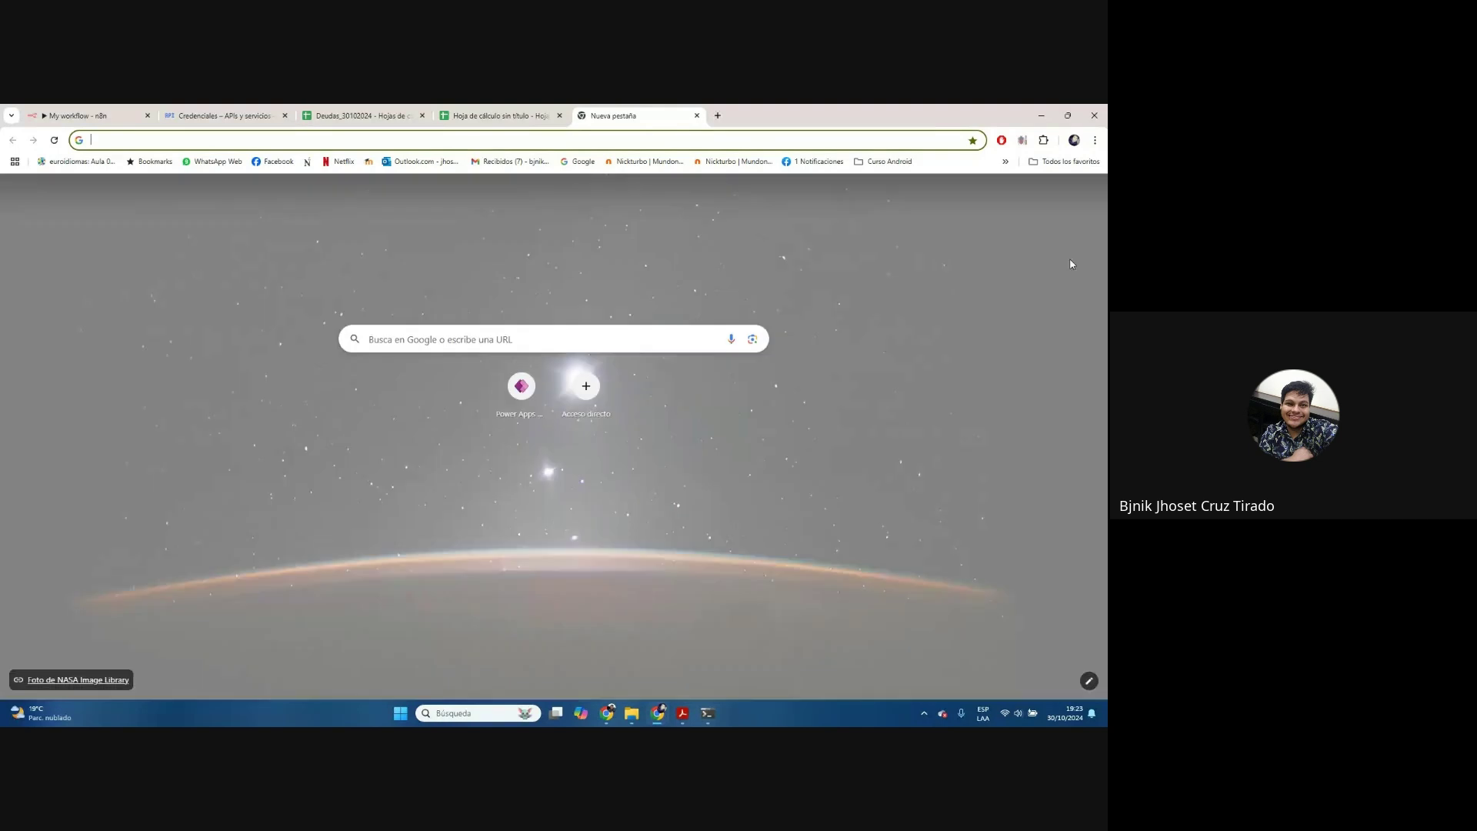
click(987, 198)
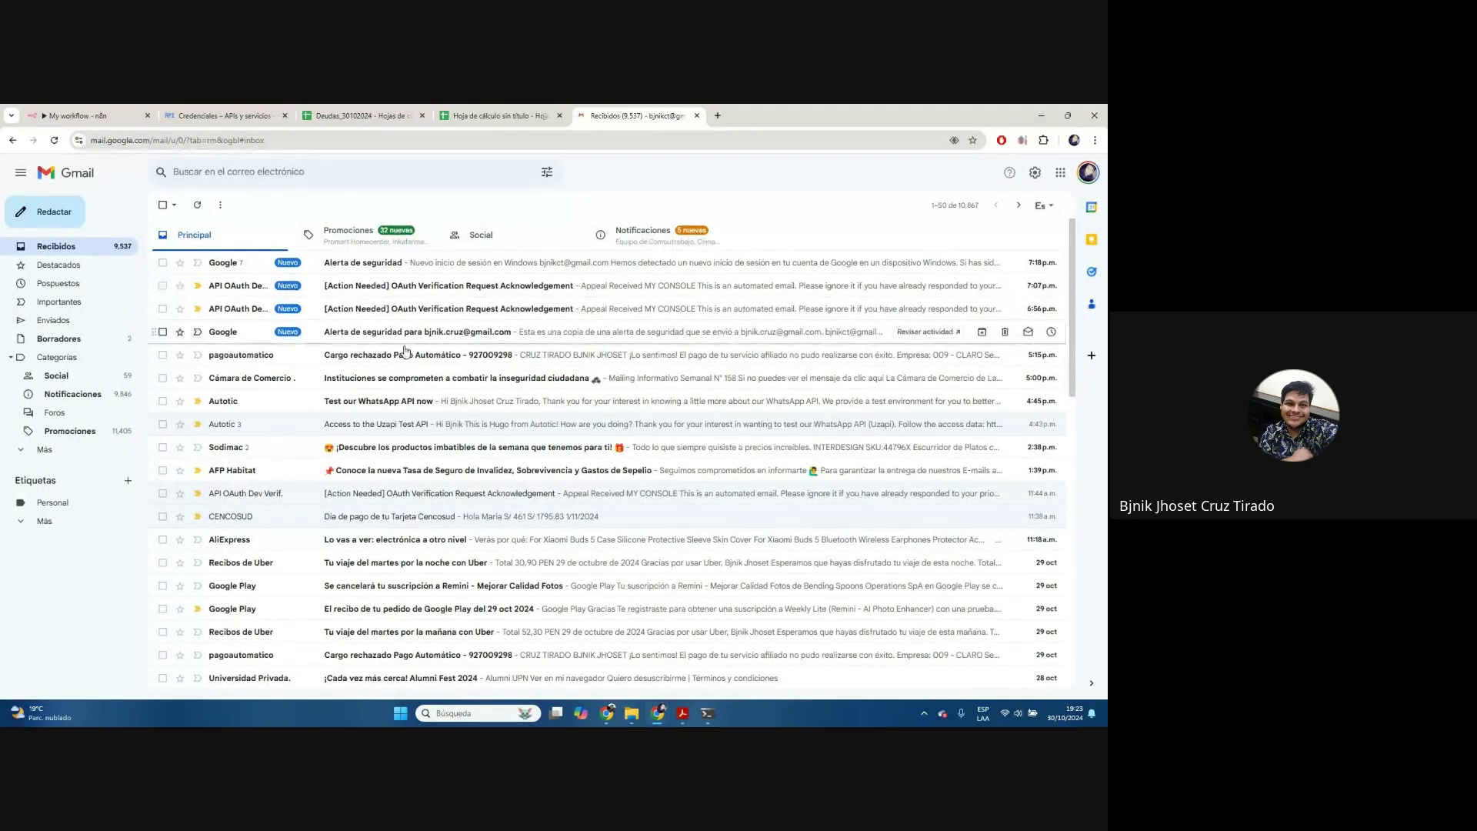
Open the first sent 'Recordatorio de Deuda!' email at 125% zoom to check its Iphone 16 Pro Max wording
click(71, 322)
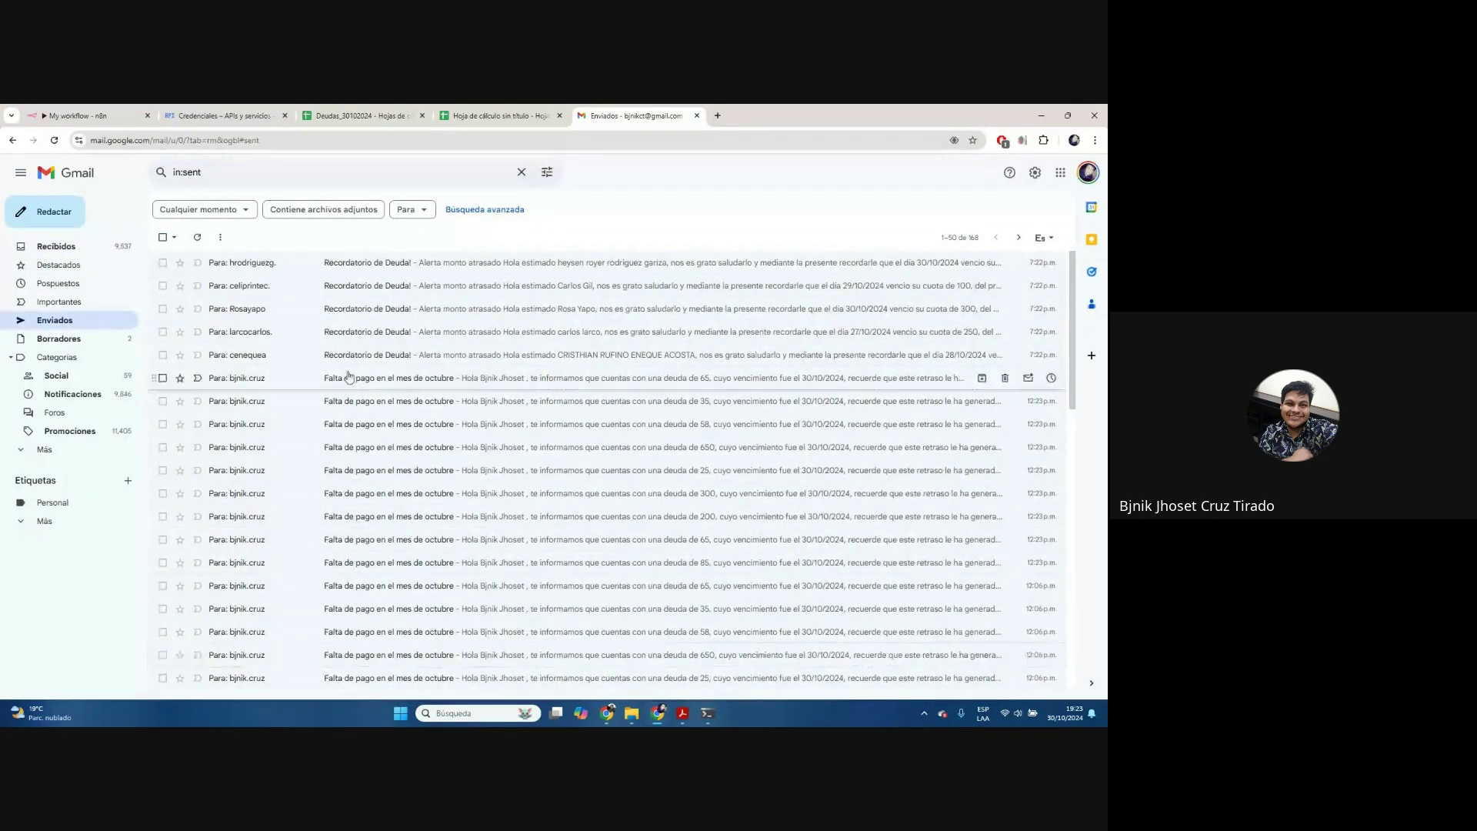
click(456, 355)
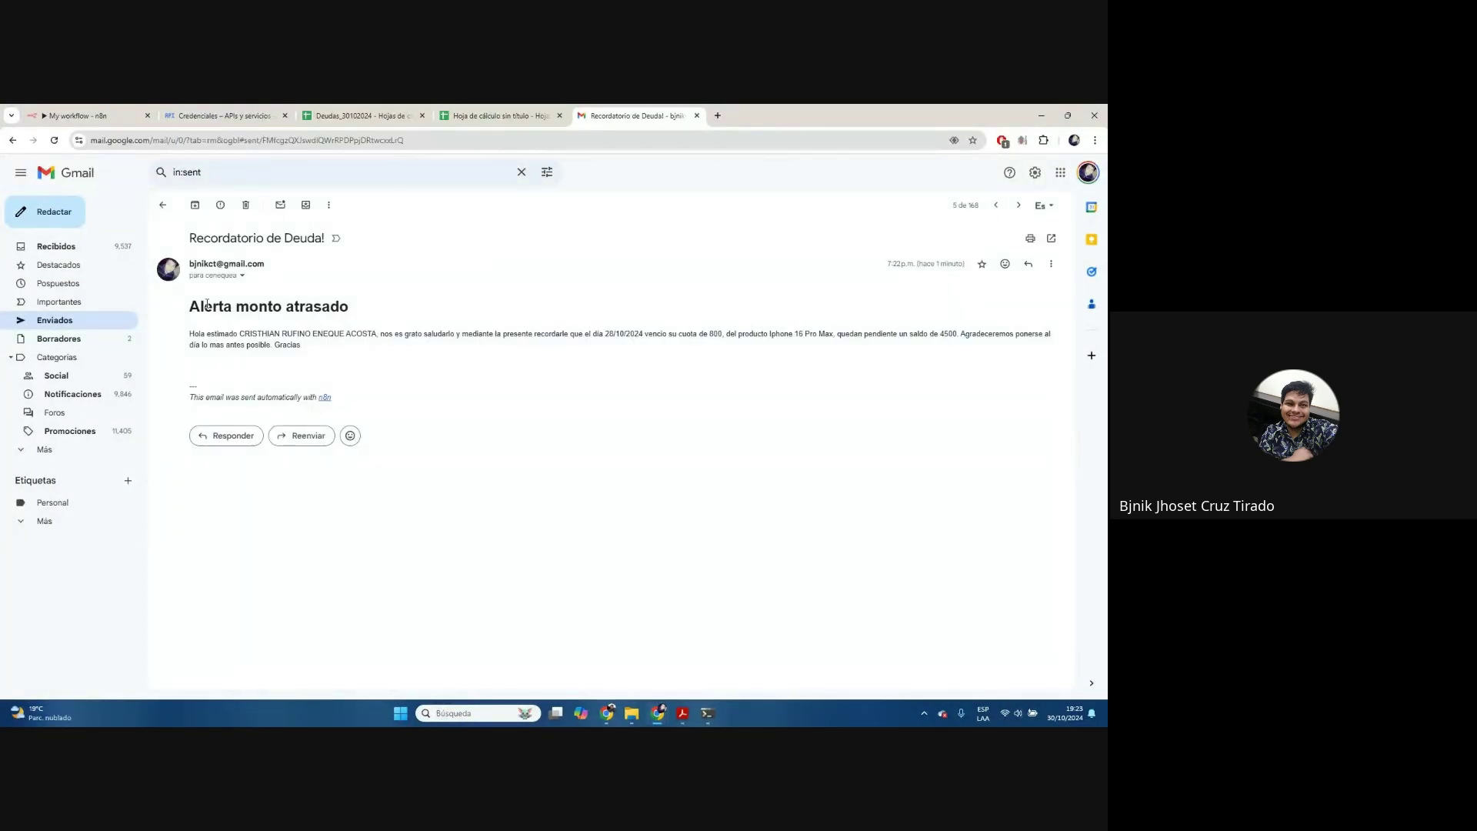
key(ctrl+plus)
key(ctrl+plus)
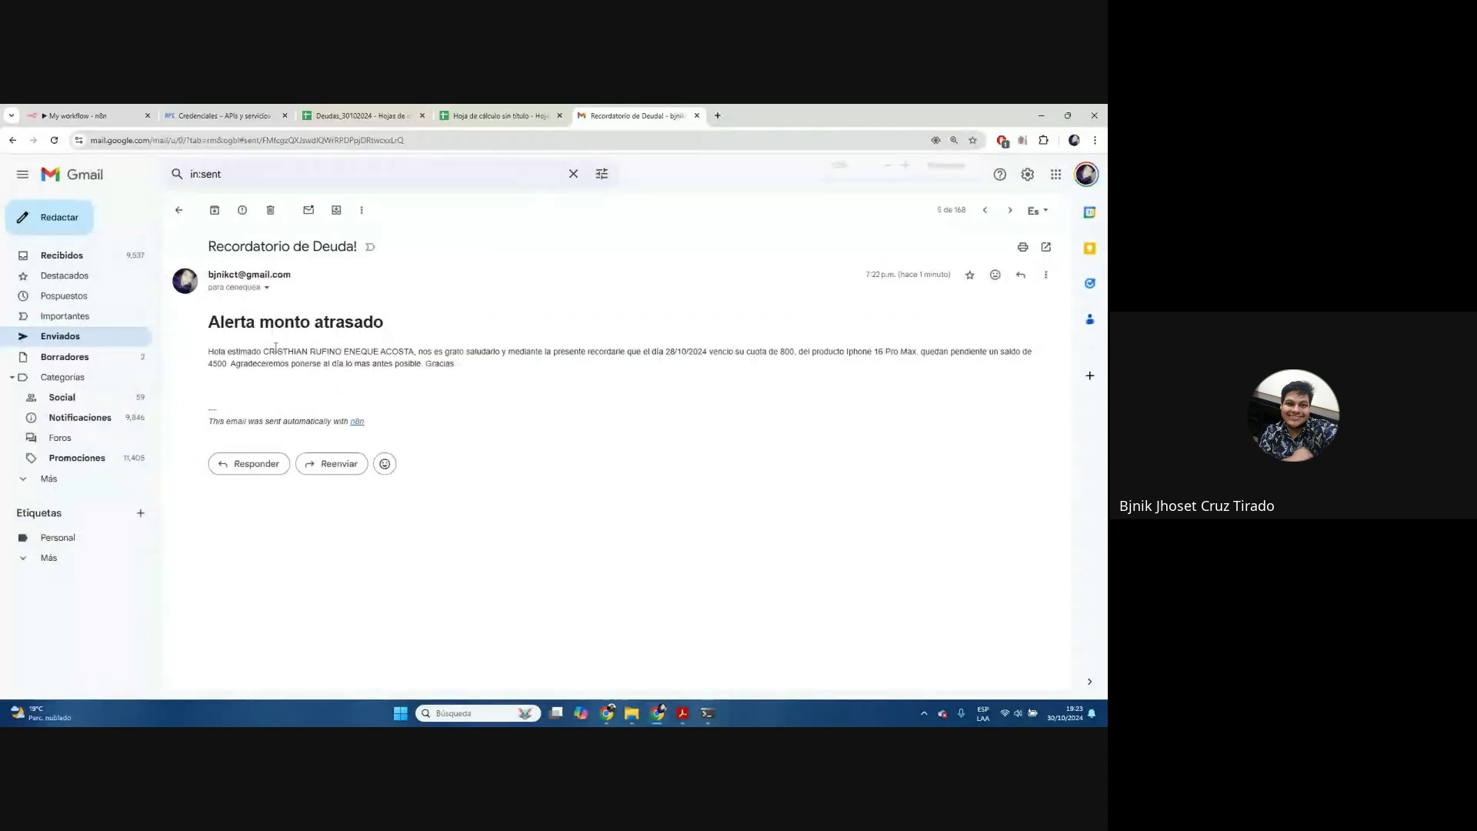
drag(315, 380, 770, 379)
triple_click(773, 381)
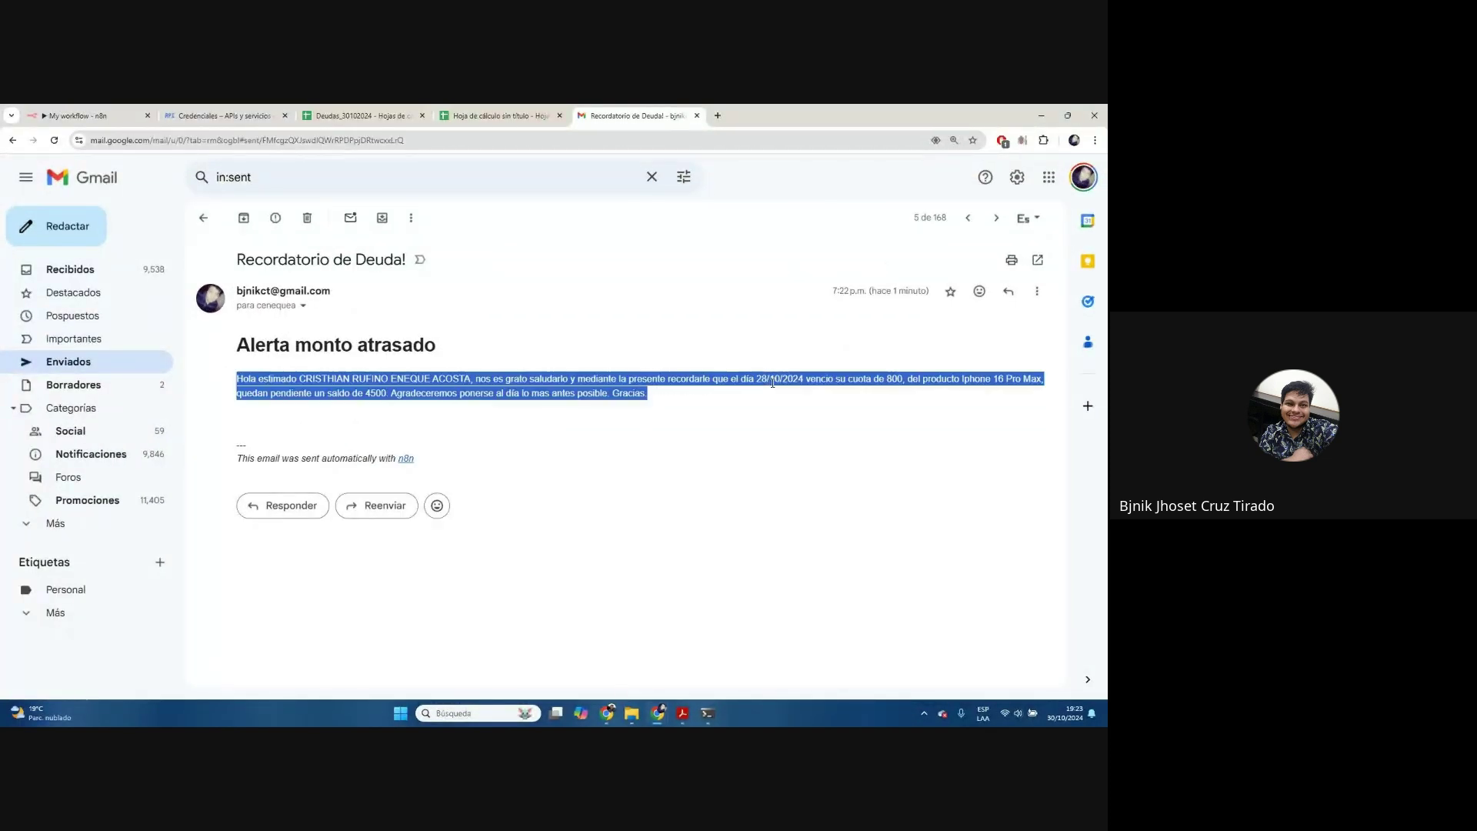
click(674, 399)
key(ctrl+minus)
key(ctrl+plus)
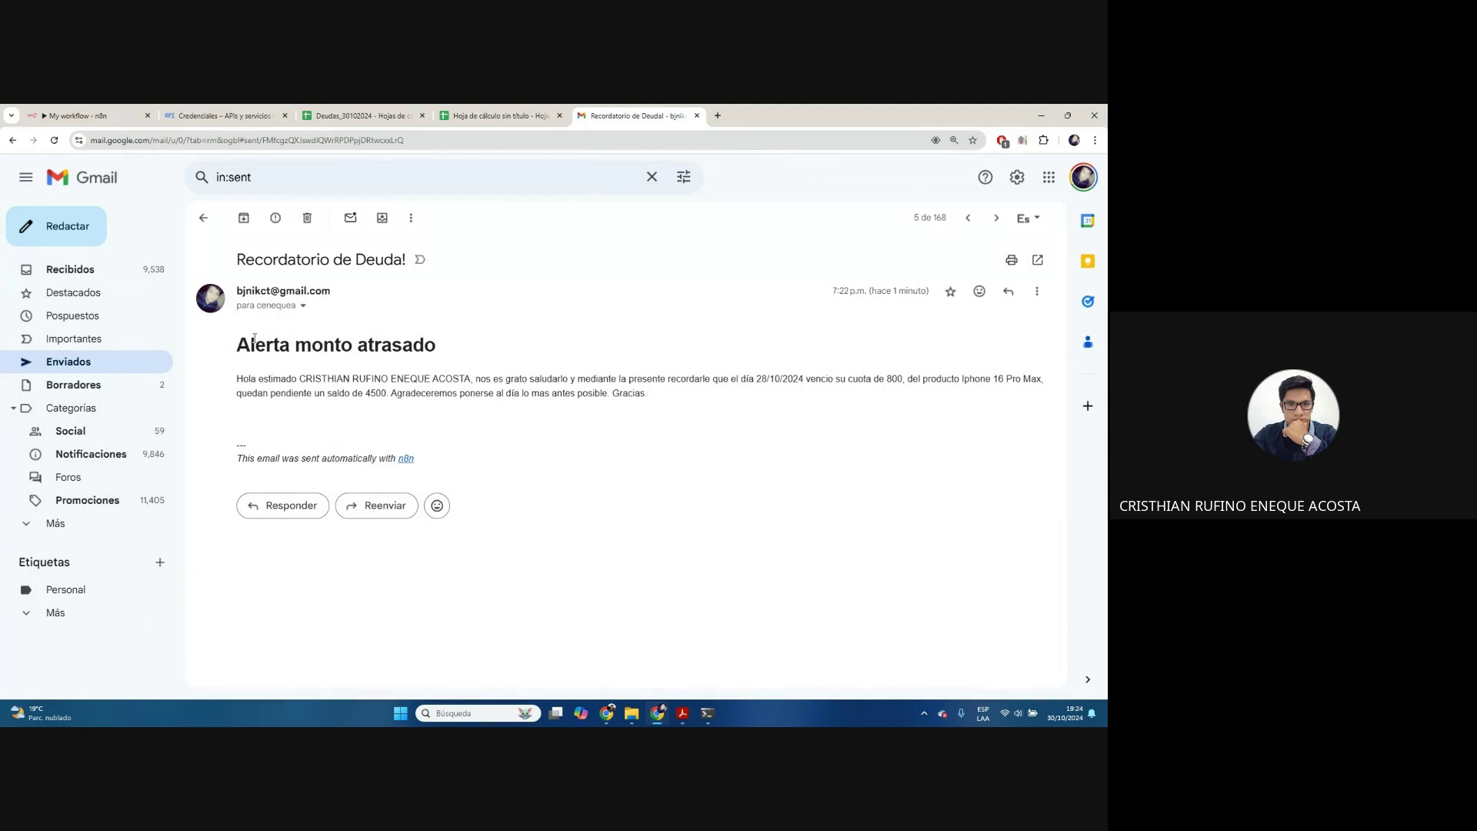
mouse_move(264, 308)
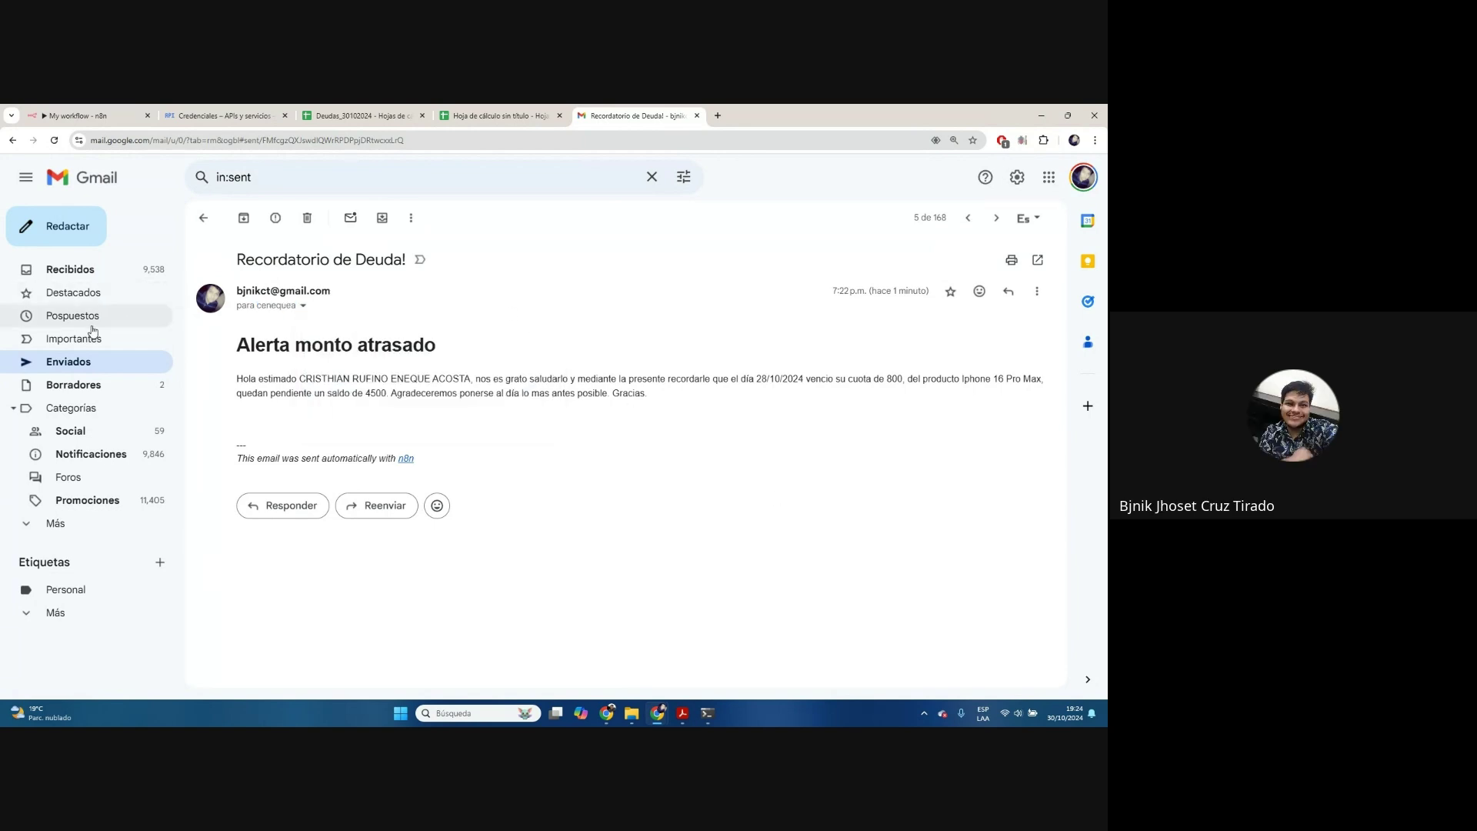
Read the reminder conversation that received a reply, then return to the Sent list
click(210, 224)
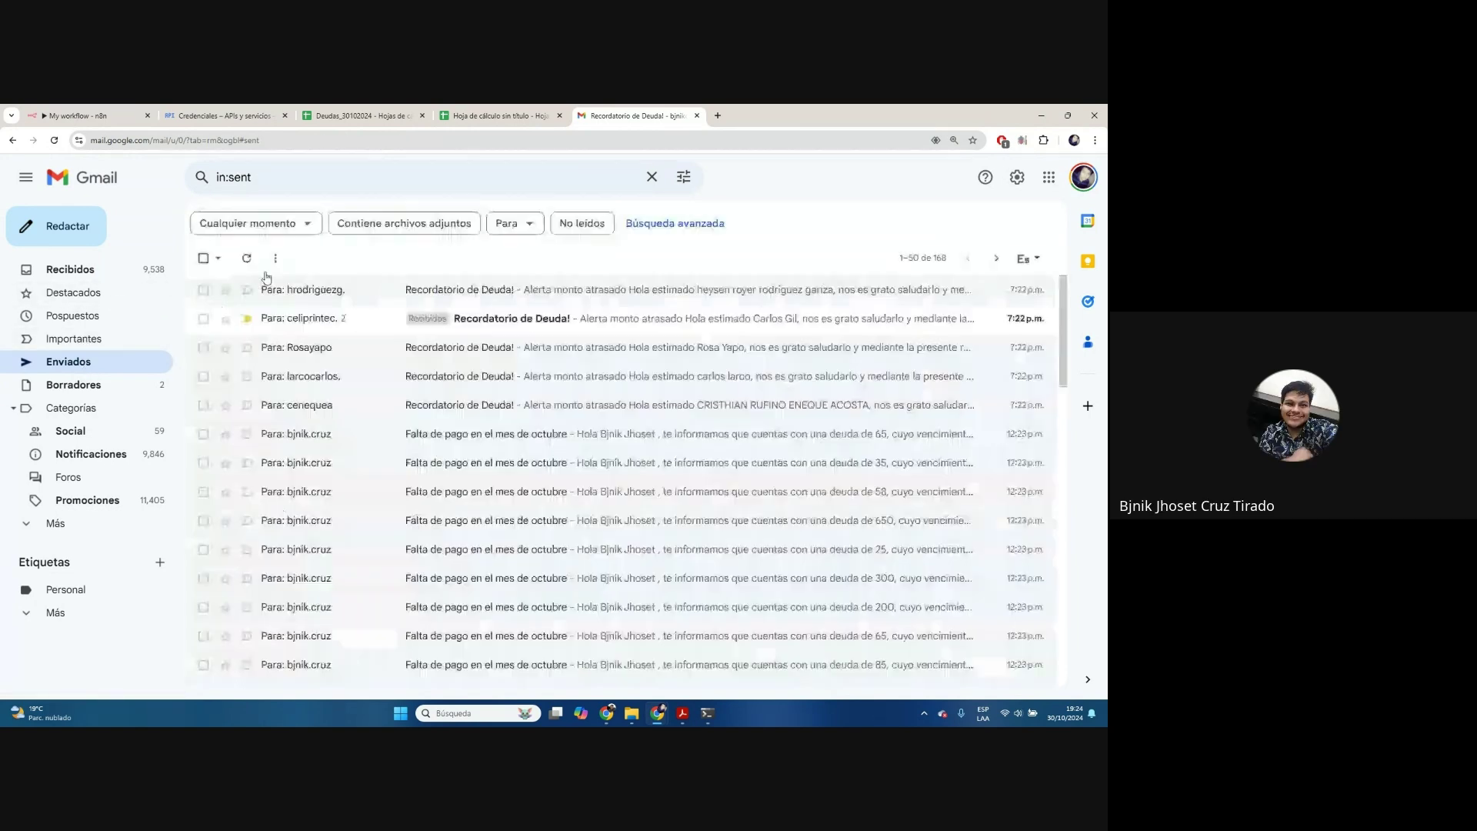
click(363, 329)
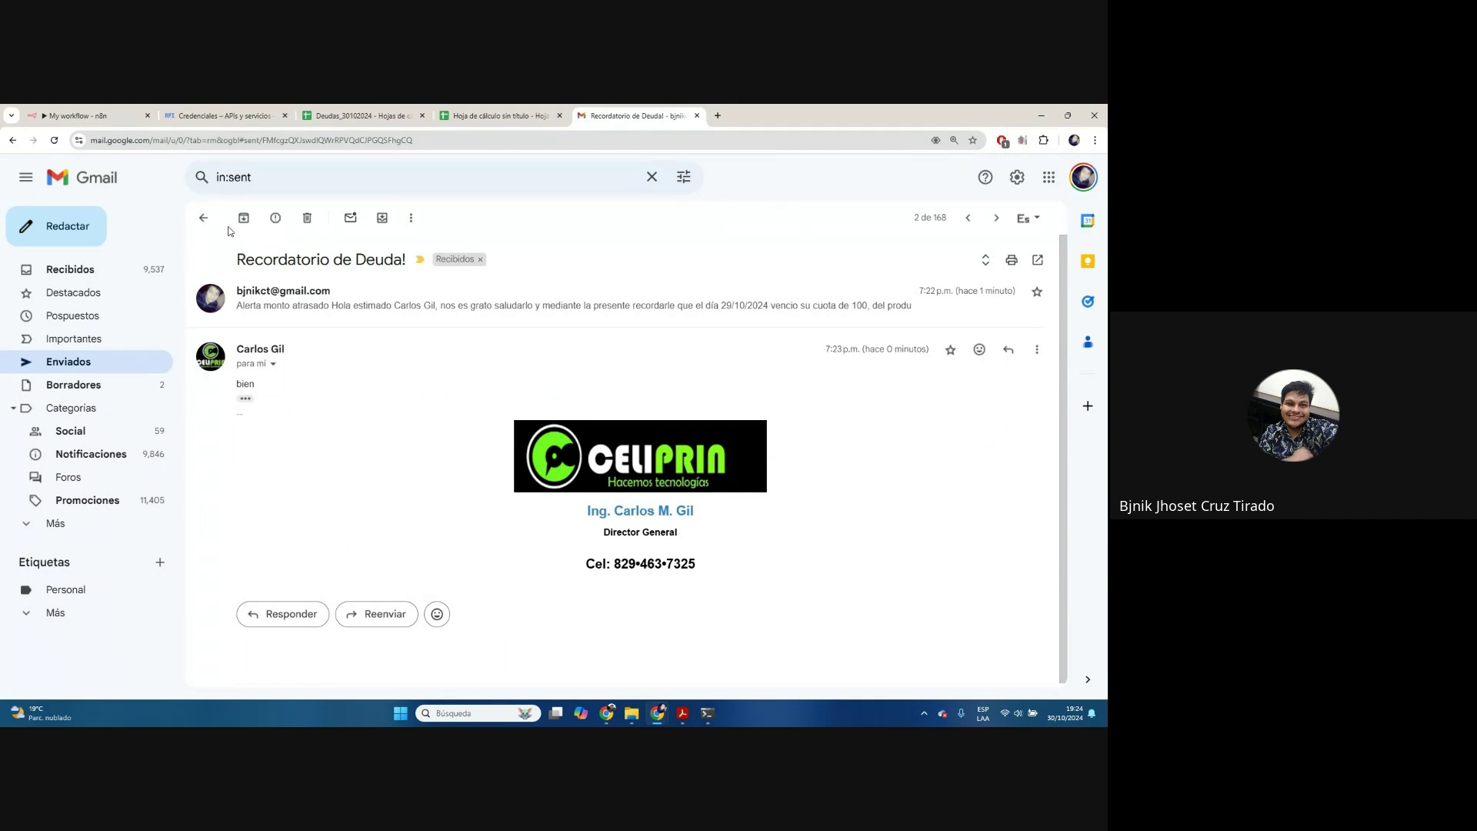
click(203, 217)
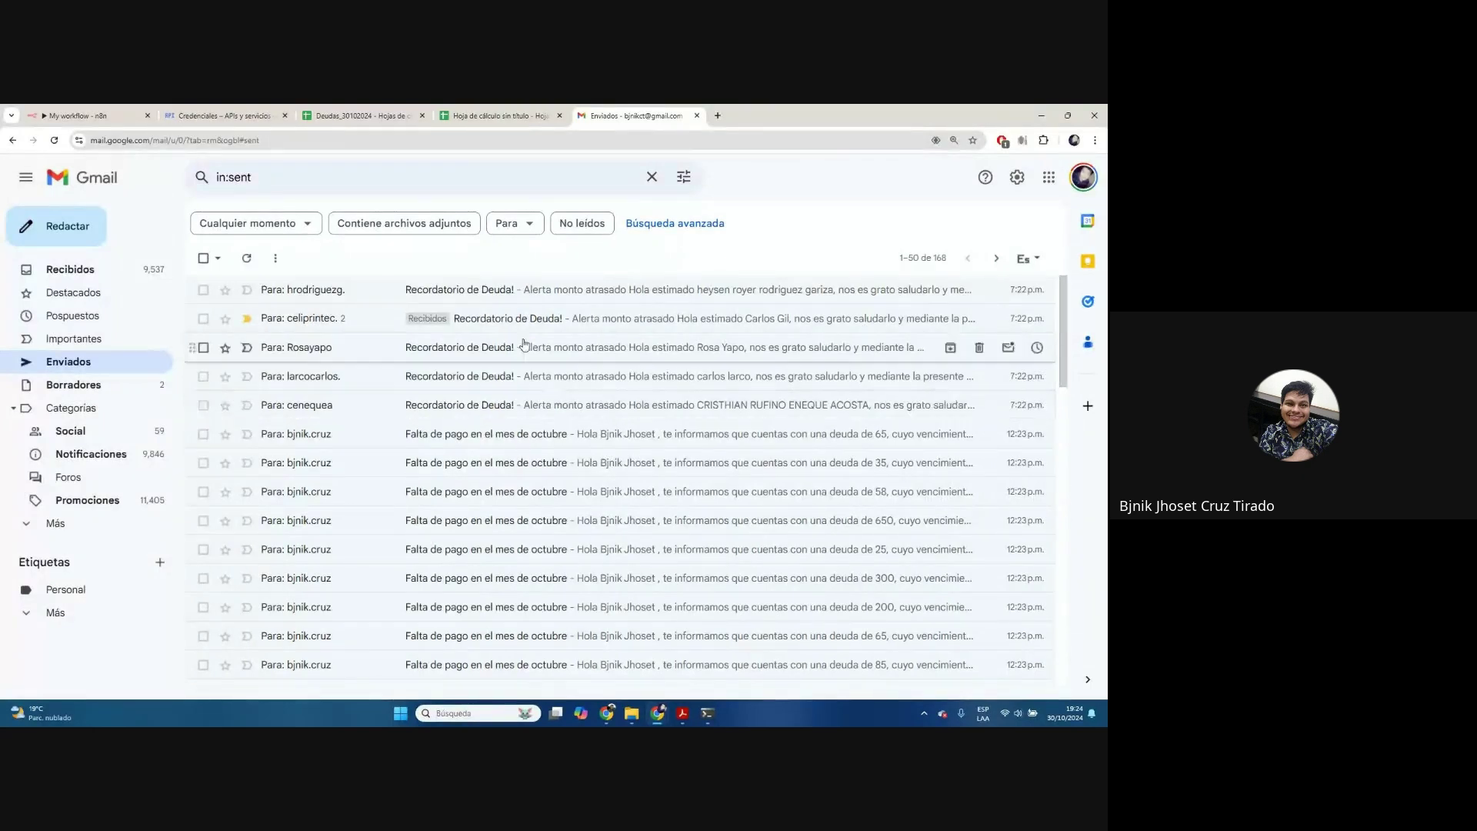
Switch back to the My workflow - n8n tab and select its three nodes
click(77, 116)
drag(972, 534, 170, 258)
drag(485, 467, 582, 508)
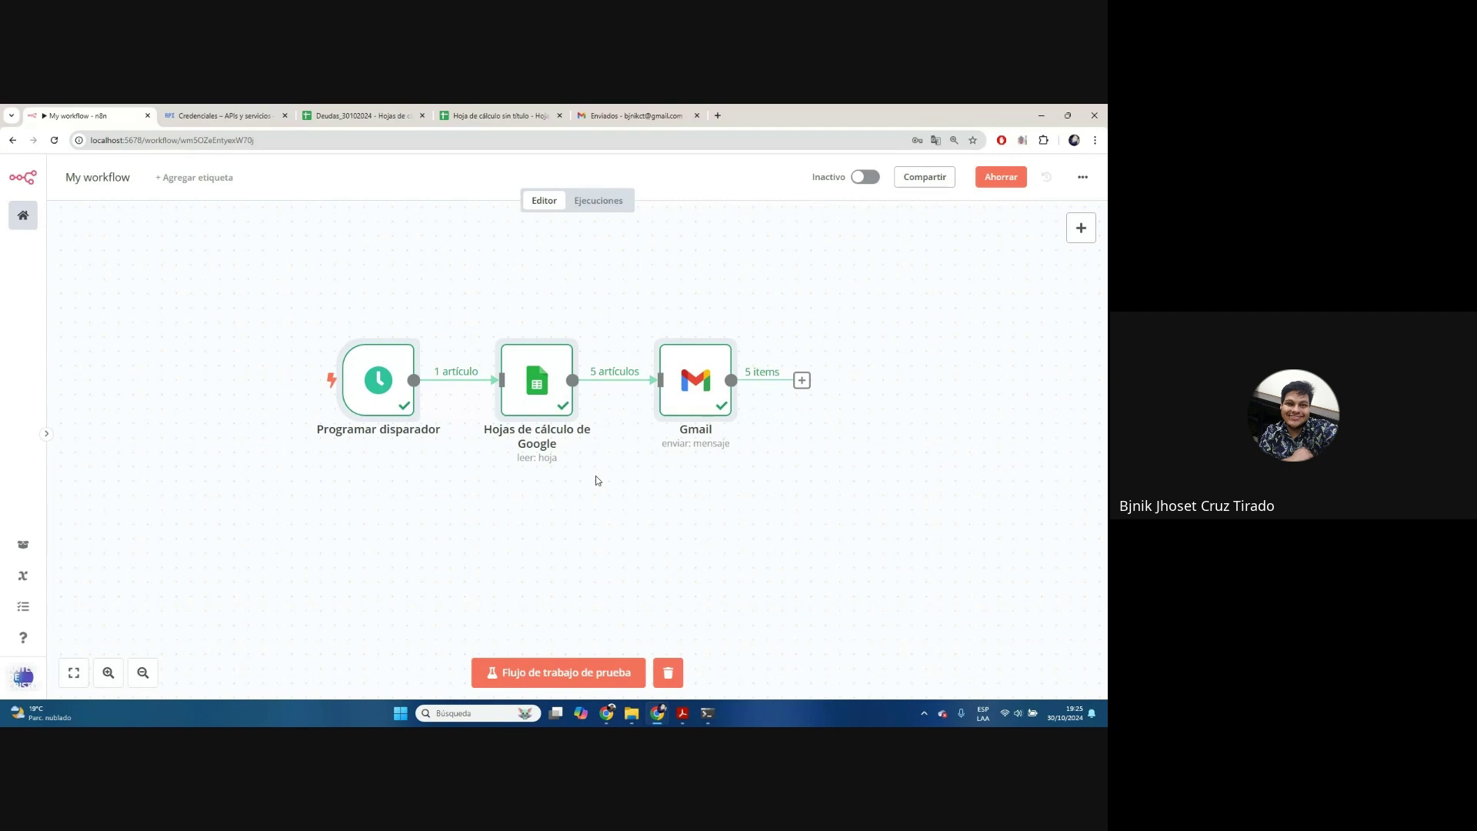
Clear the previous execution results from the workflow canvas
click(411, 557)
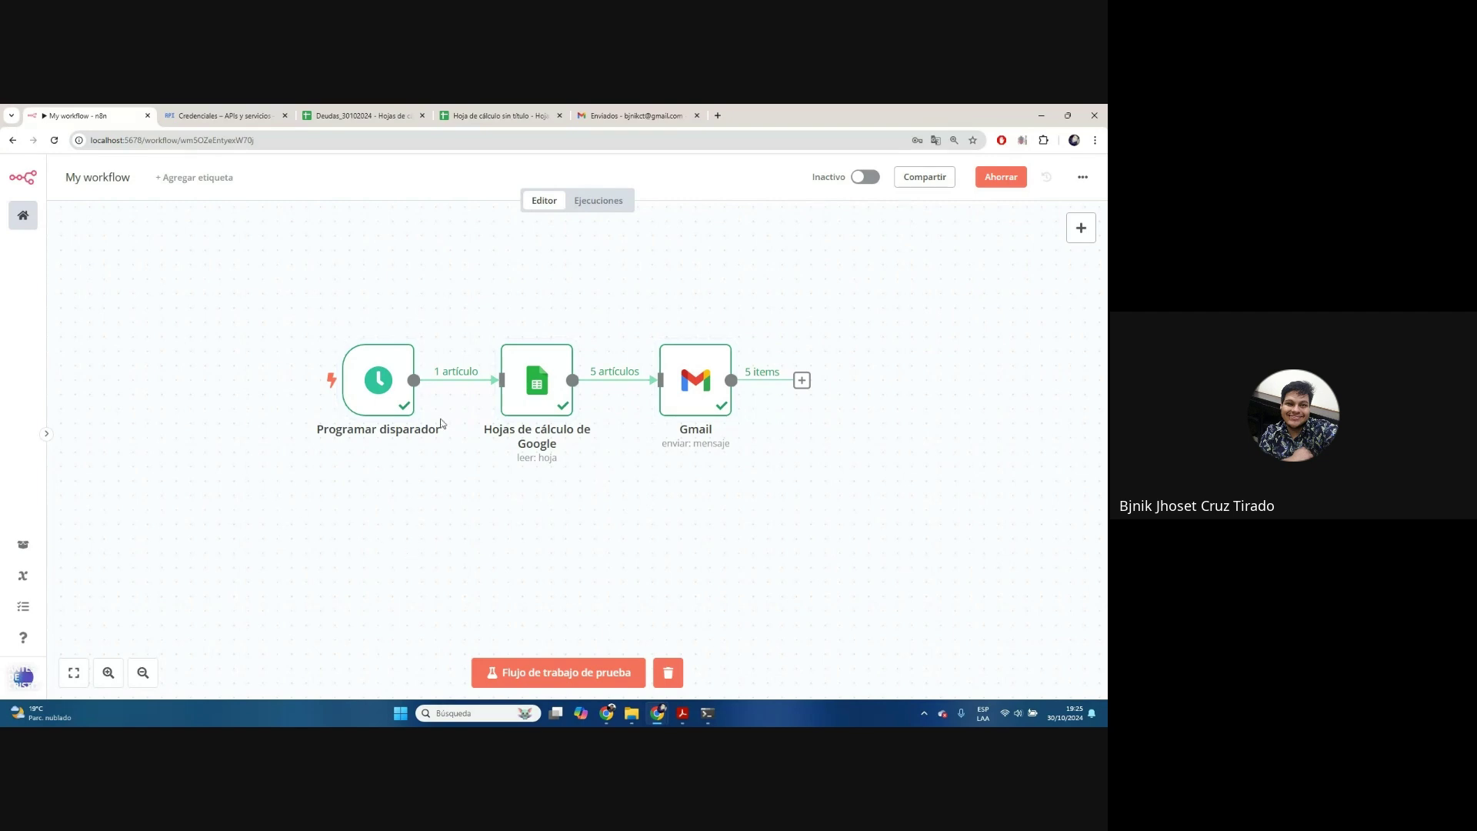
mouse_move(525, 413)
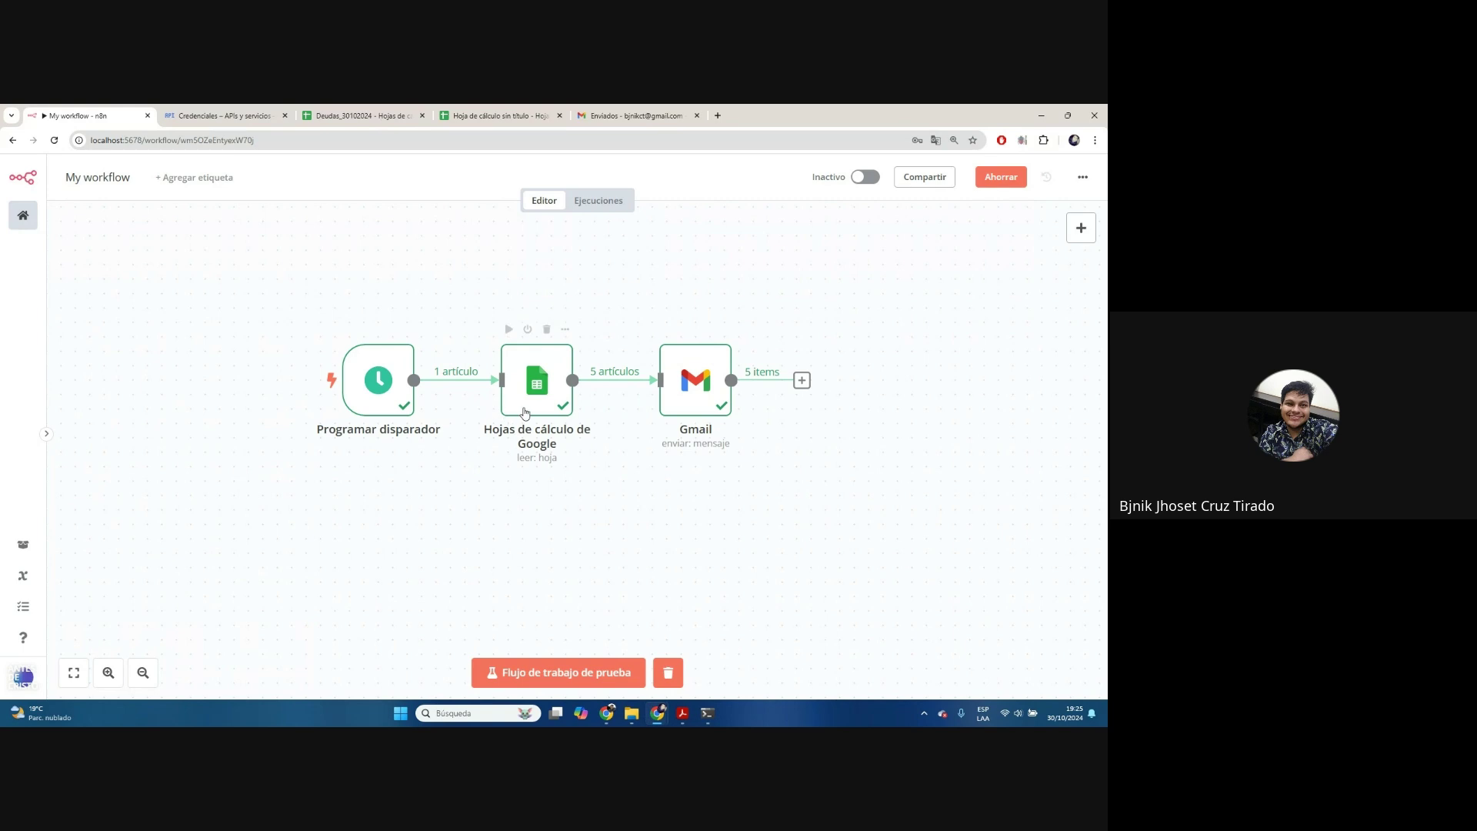
click(667, 674)
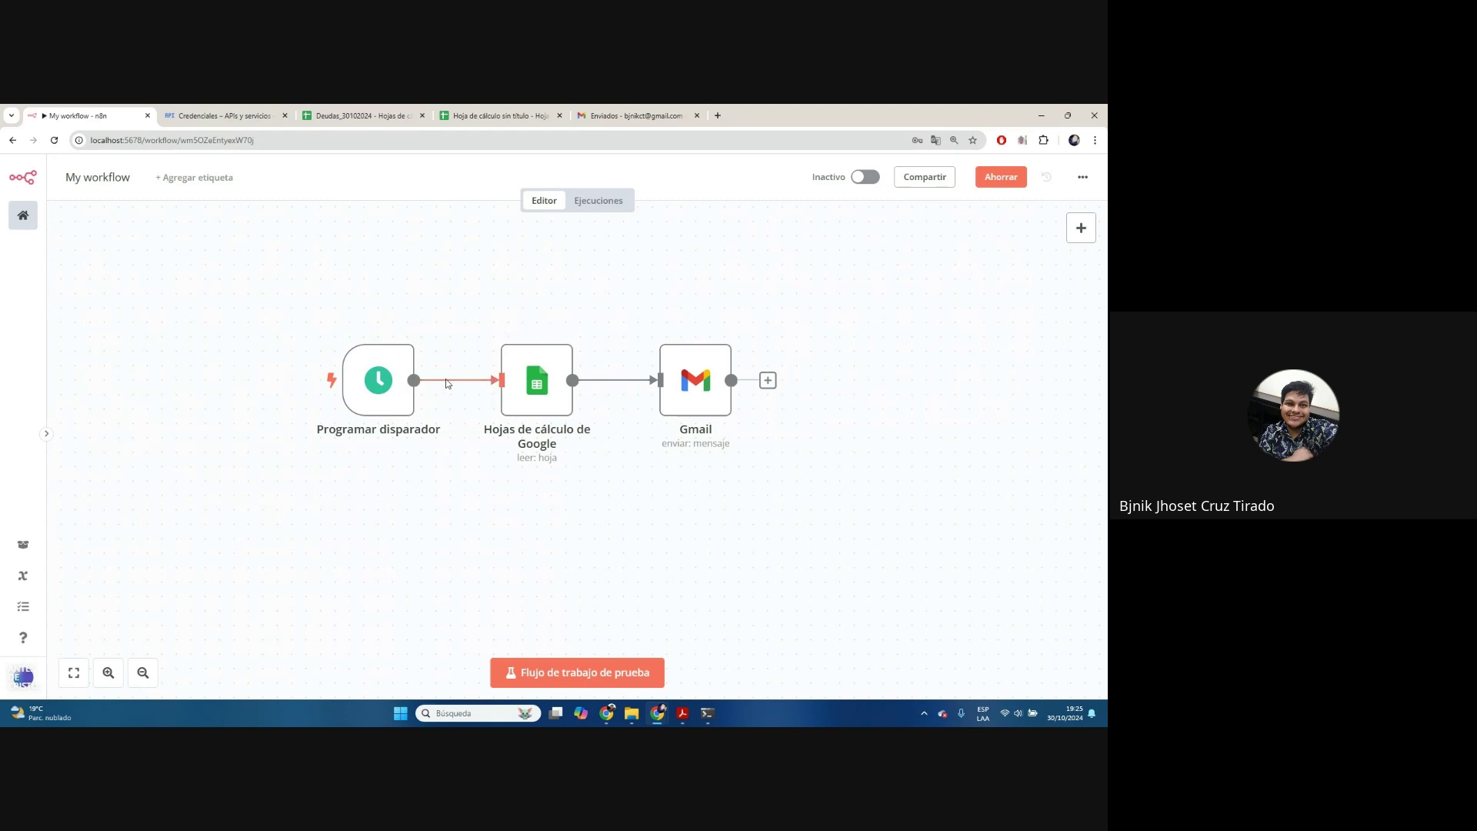
Set the schedule trigger to fire daily at 7pm, minute 29
double_click(350, 392)
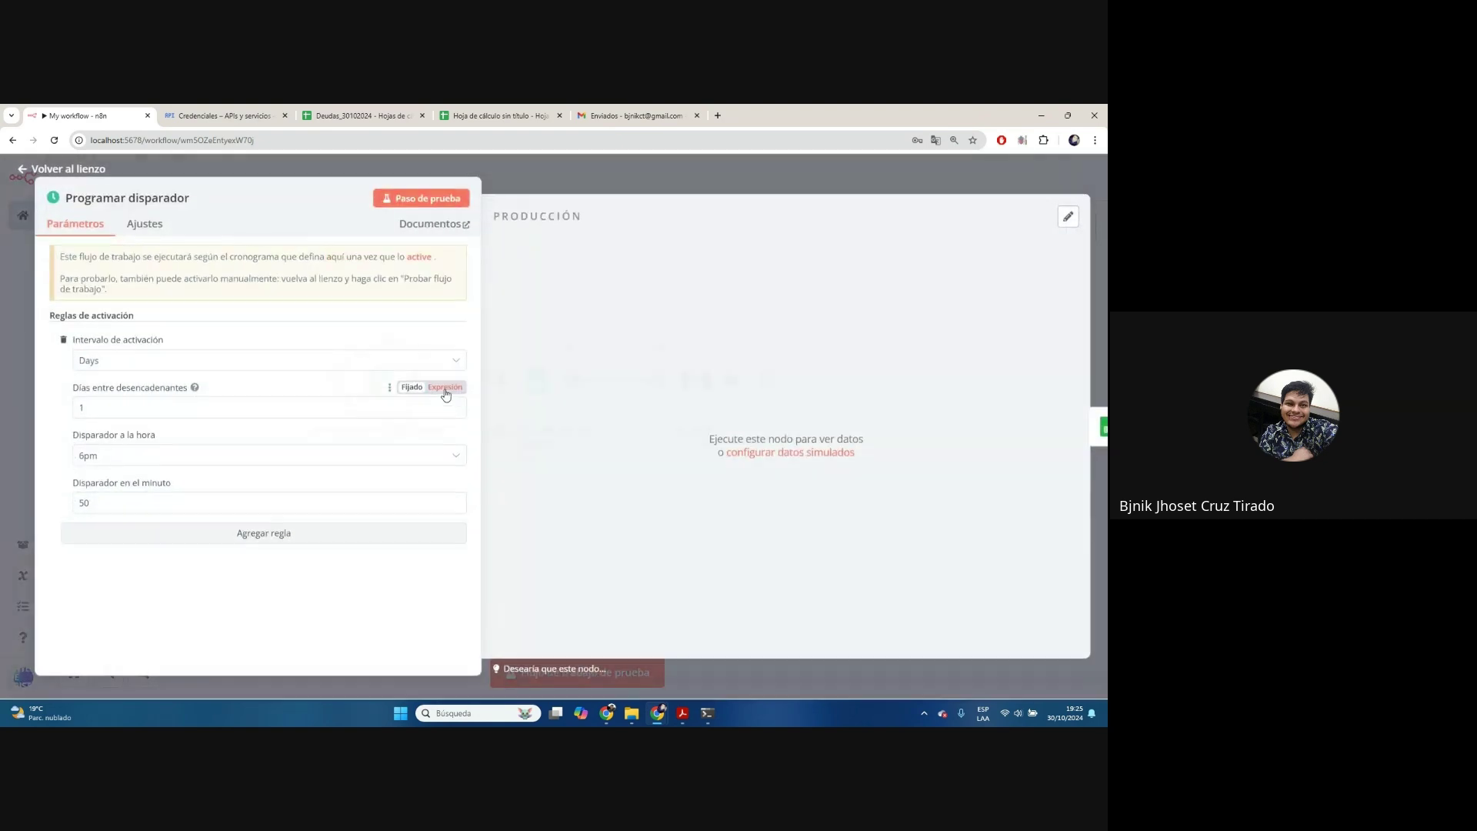
click(130, 462)
scroll(123, 615, down, 5)
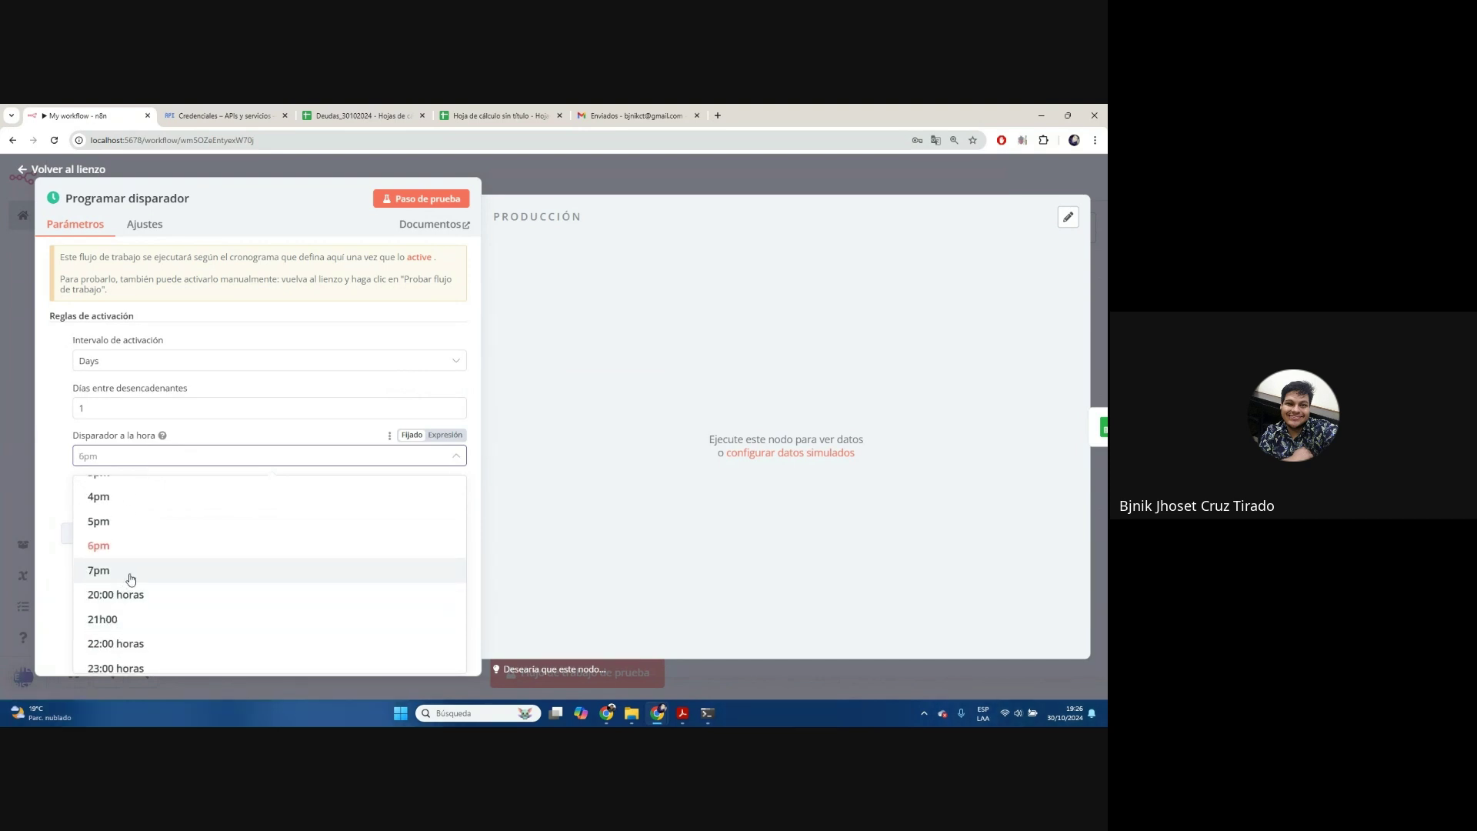
click(122, 573)
double_click(131, 503)
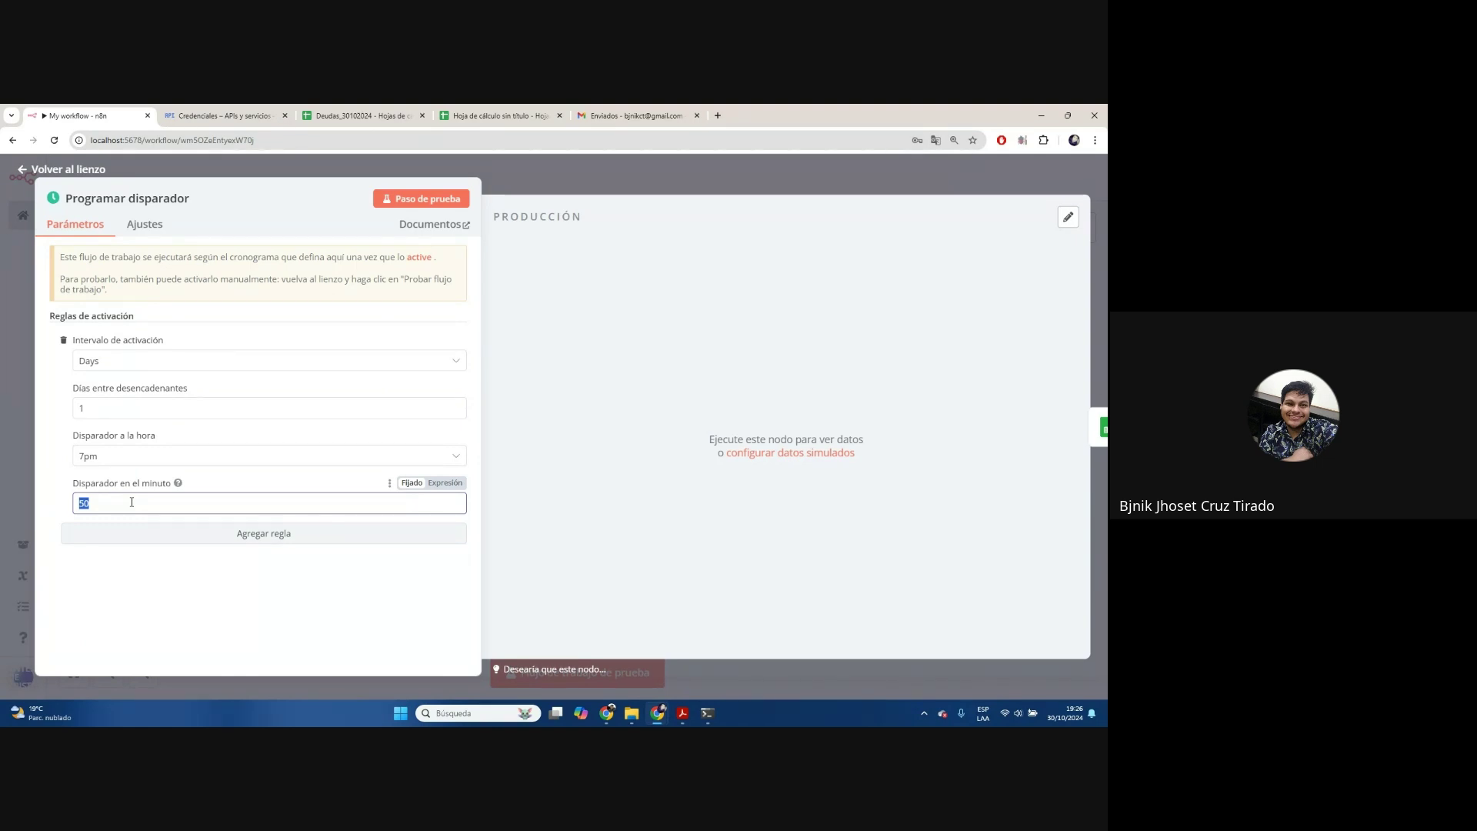
text(29)
click(511, 191)
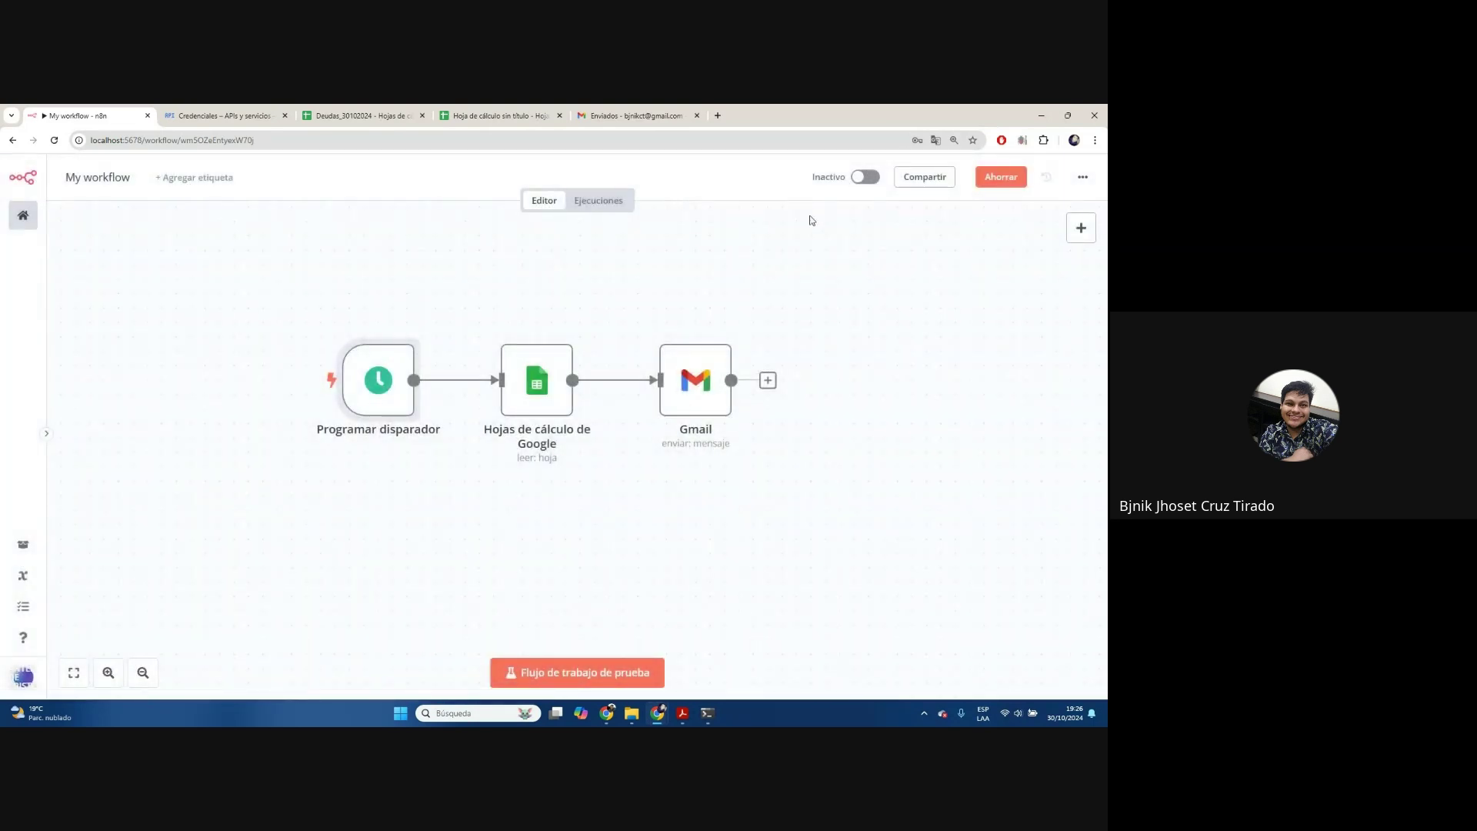
Toggle the workflow from Inactivo to Activo, then open a new browser tab
click(867, 178)
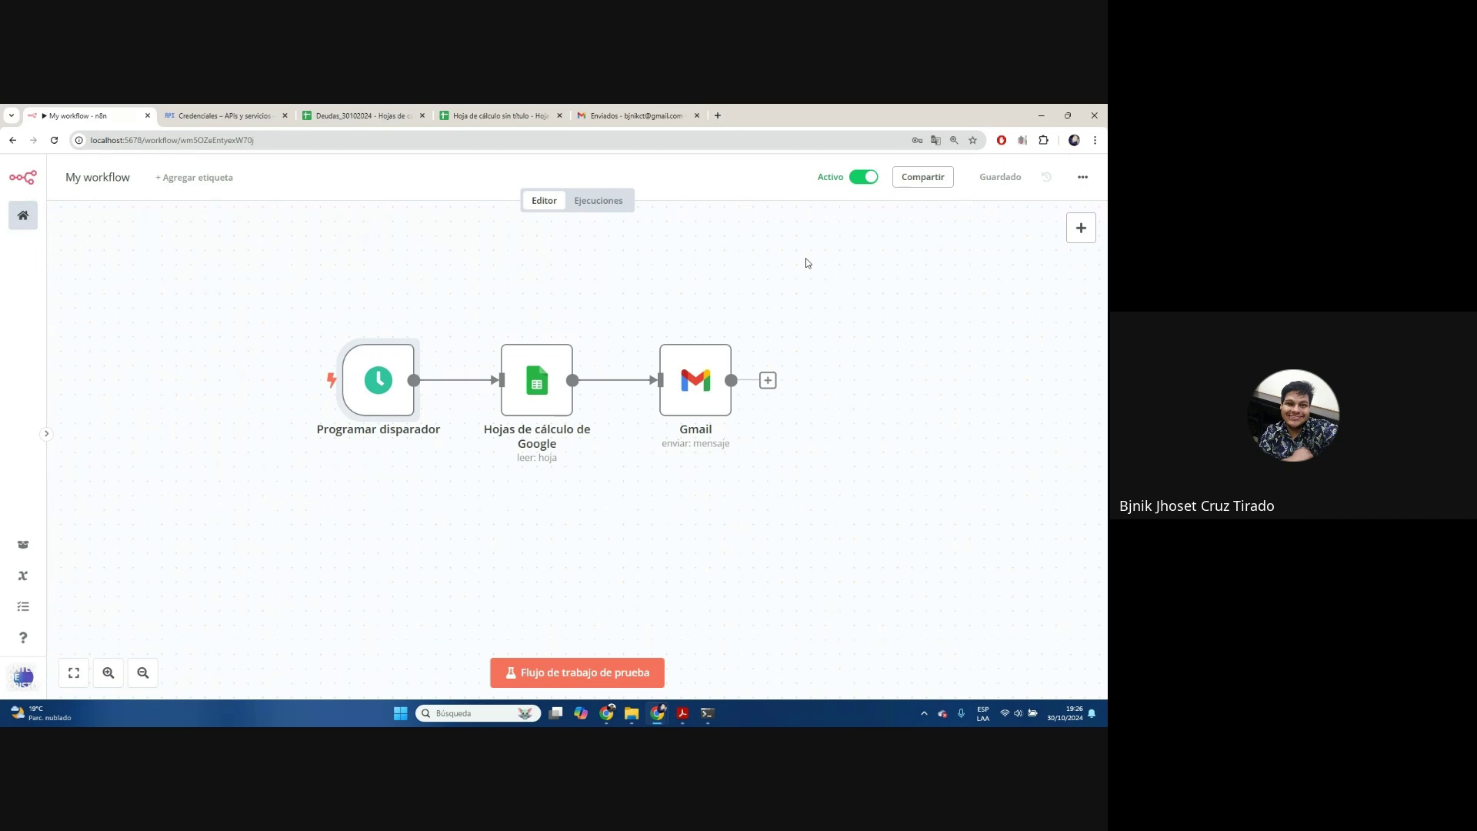
click(718, 116)
Search Google for gemini, open the Gemini chat site and dismiss the Imagen 3 announcement
text(gemini)
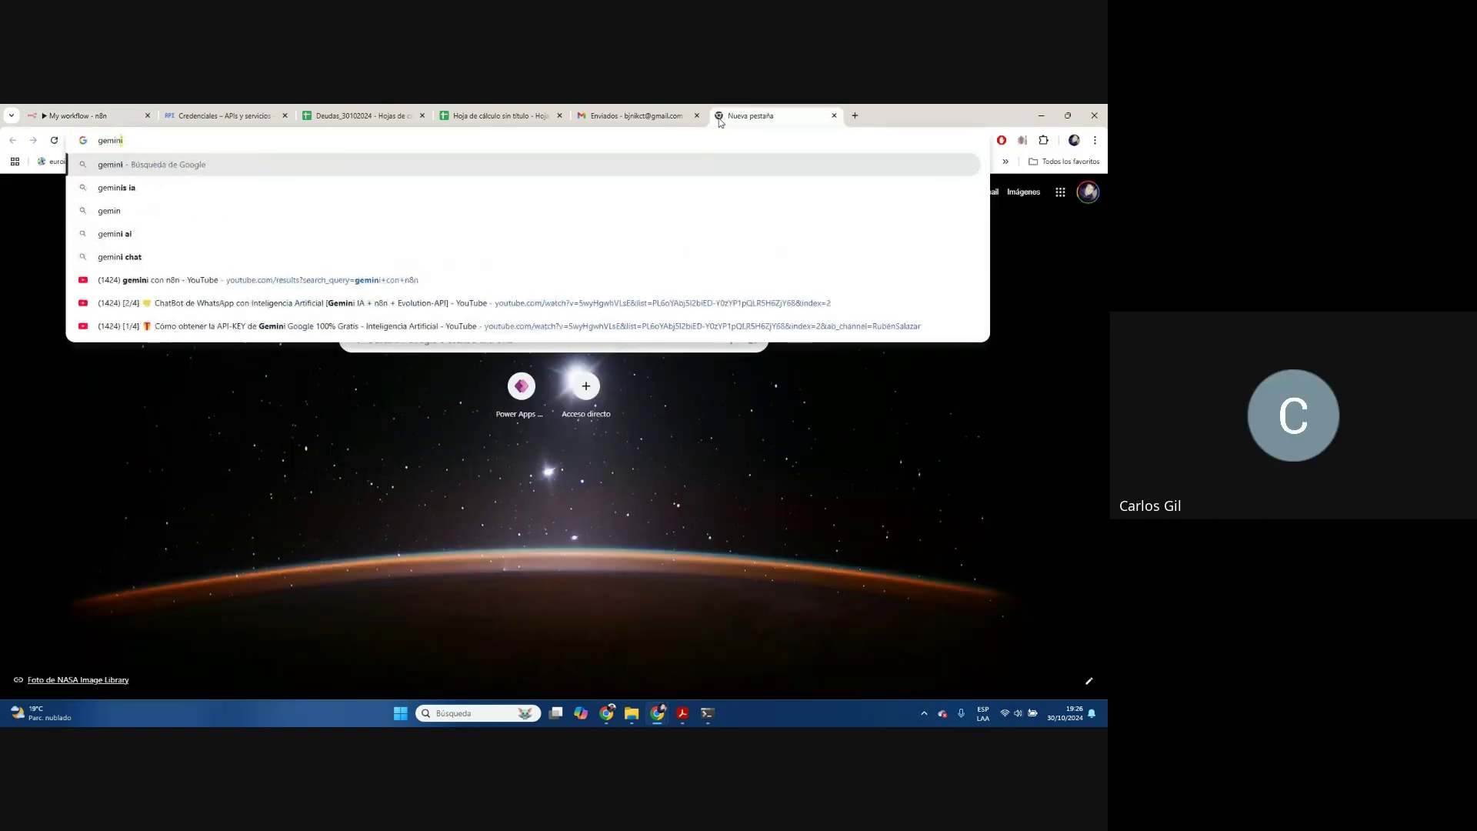
key(Return)
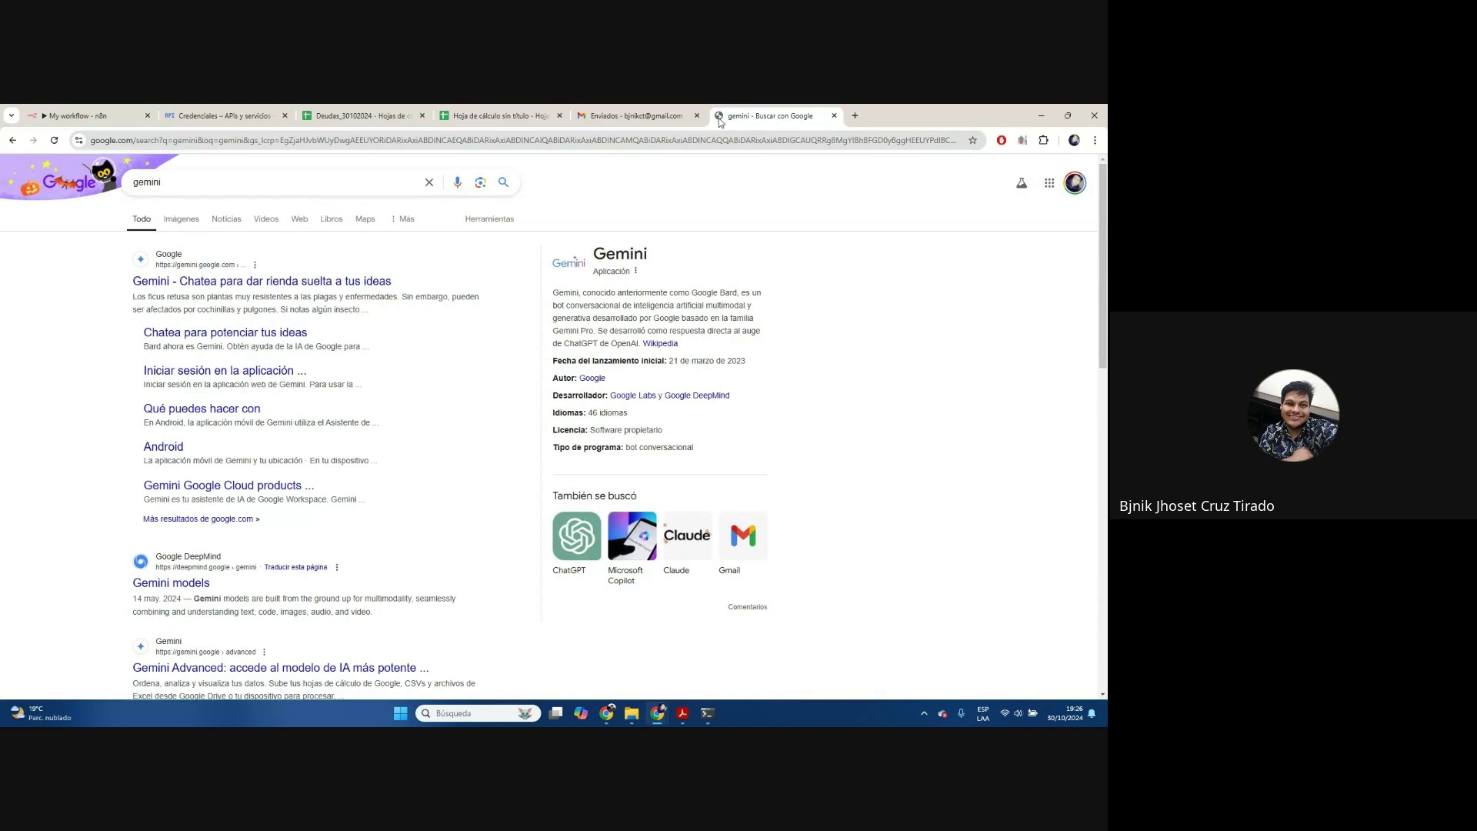
click(312, 282)
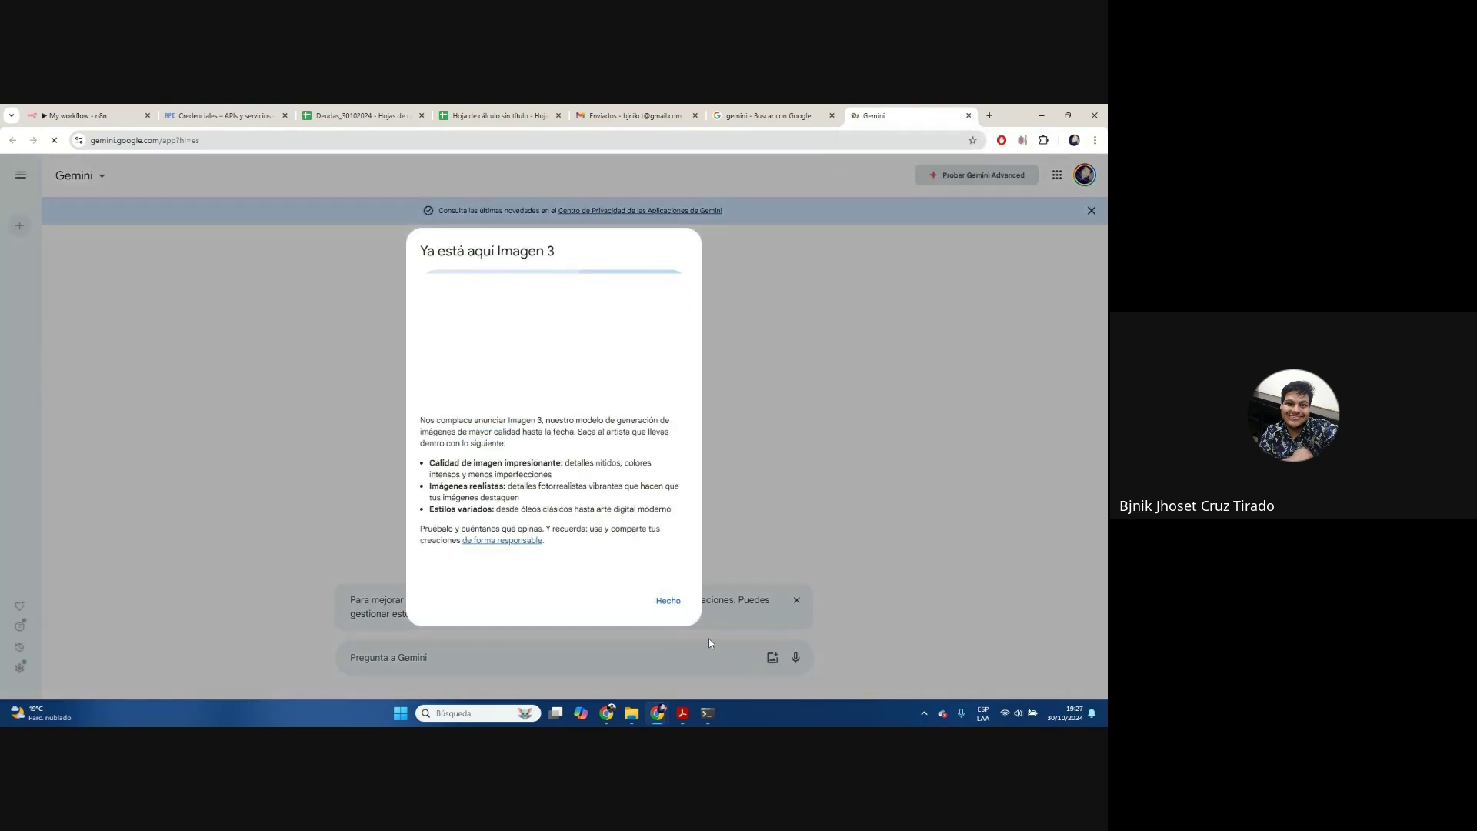
click(666, 600)
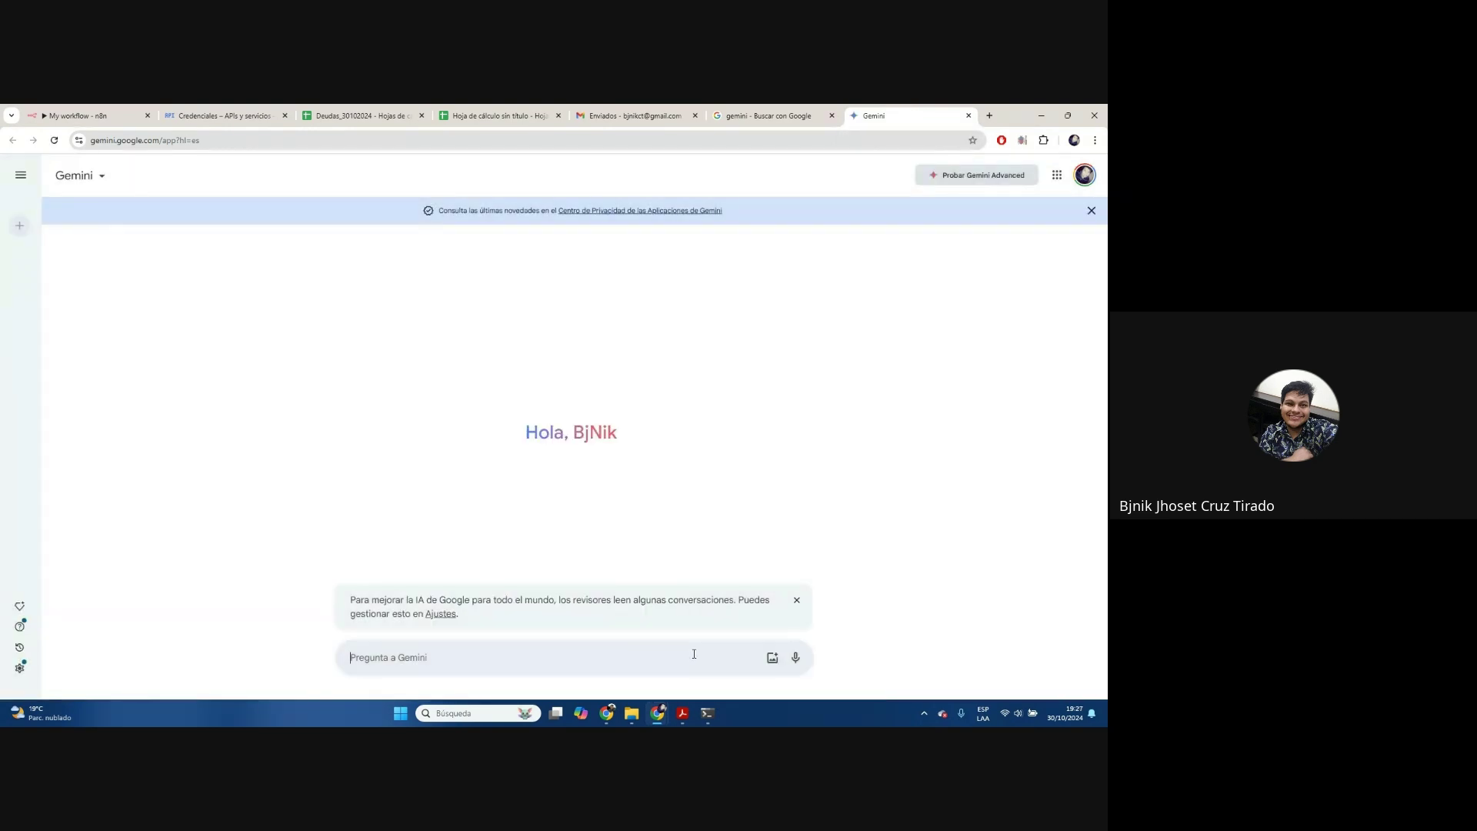
Ask Gemini which country is the largest in the world (Russia), then return to Cloud credentials
text(Hola me dices cual es pais mas gra)
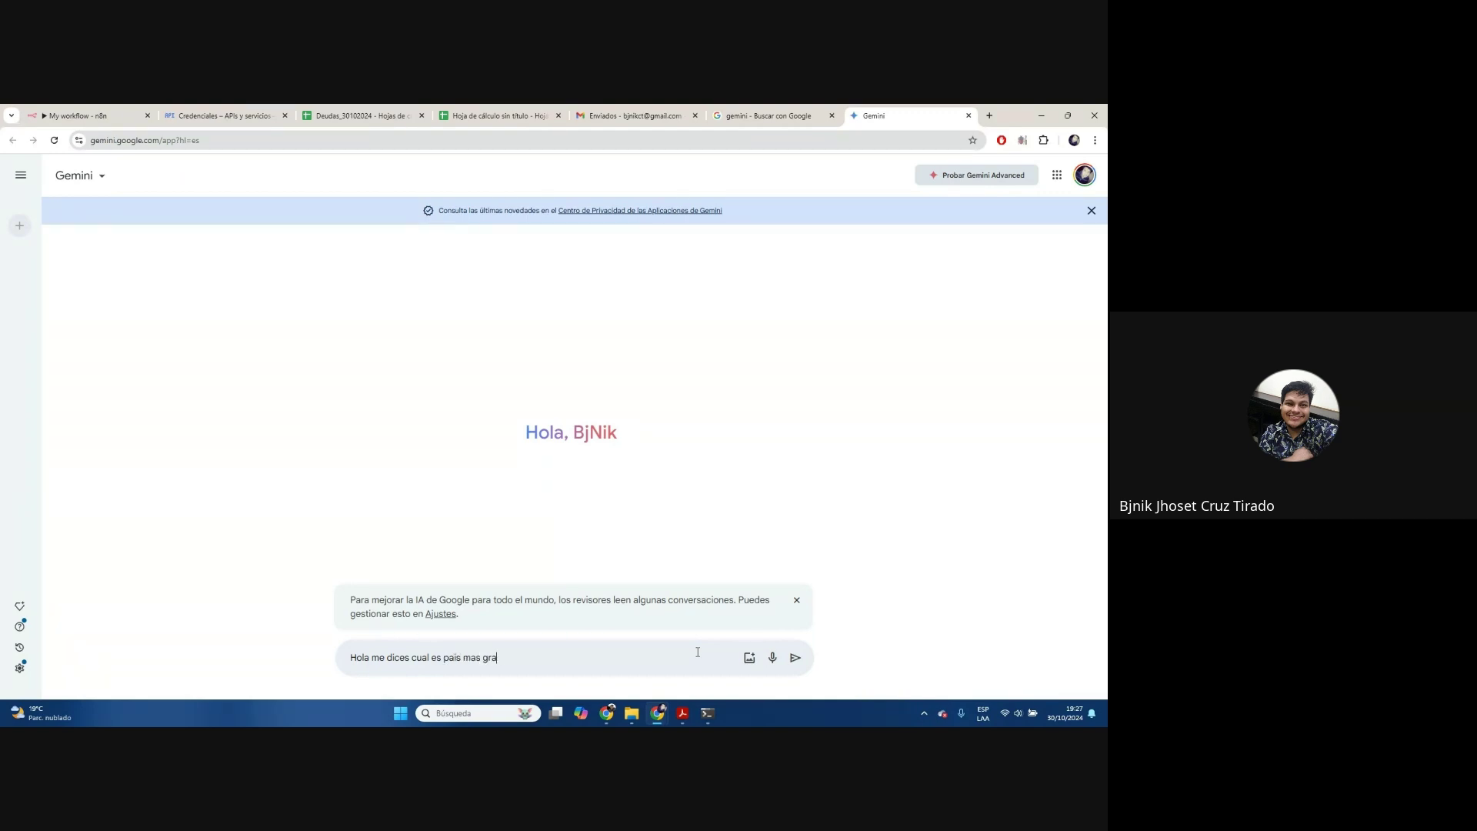
text(nde mundo)
key(Return)
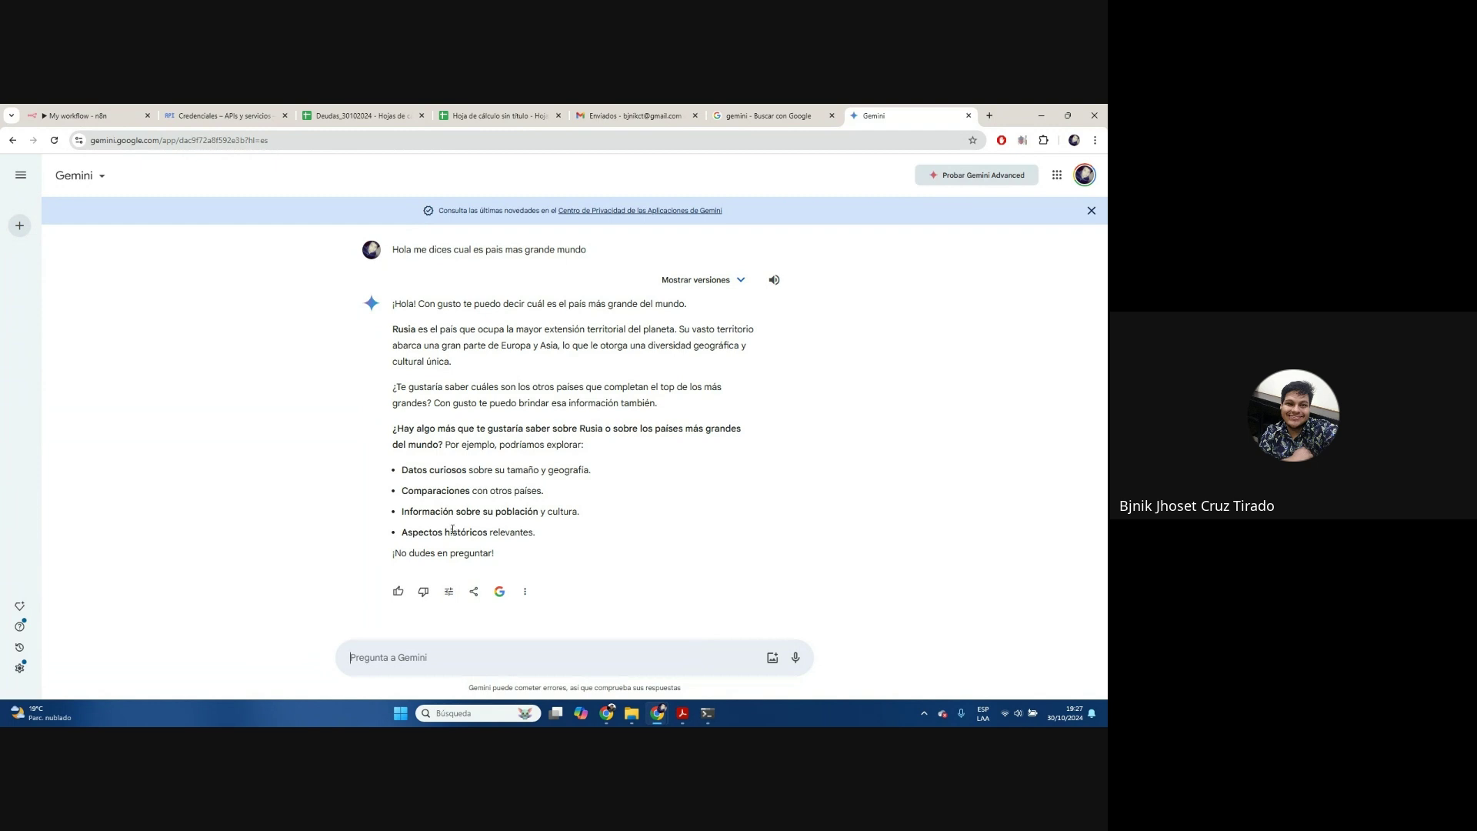
click(223, 115)
click(699, 551)
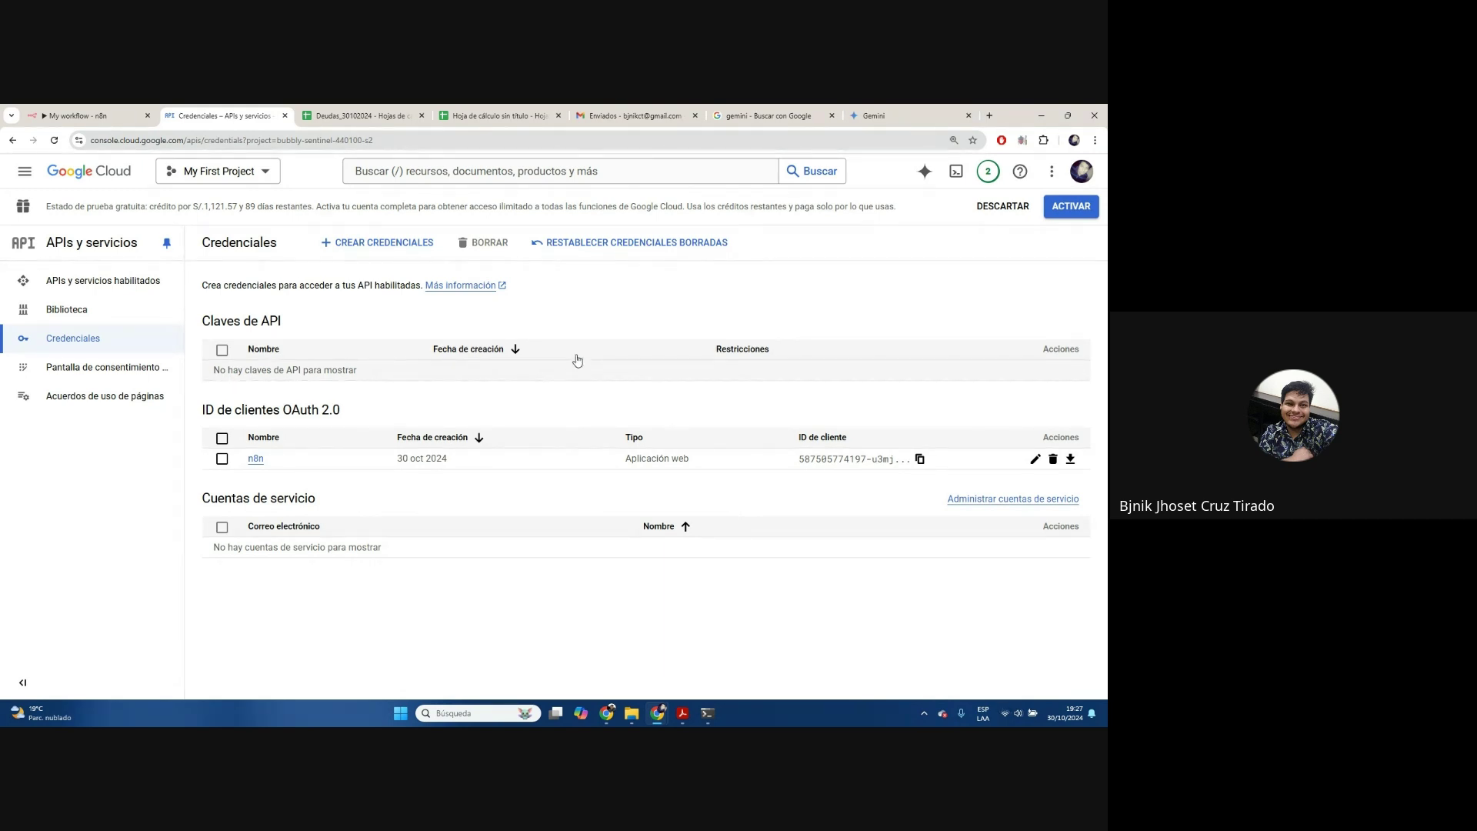
Switch to the n8n pruba project, then back to My First Project and open its enabled APIs dashboard
click(231, 169)
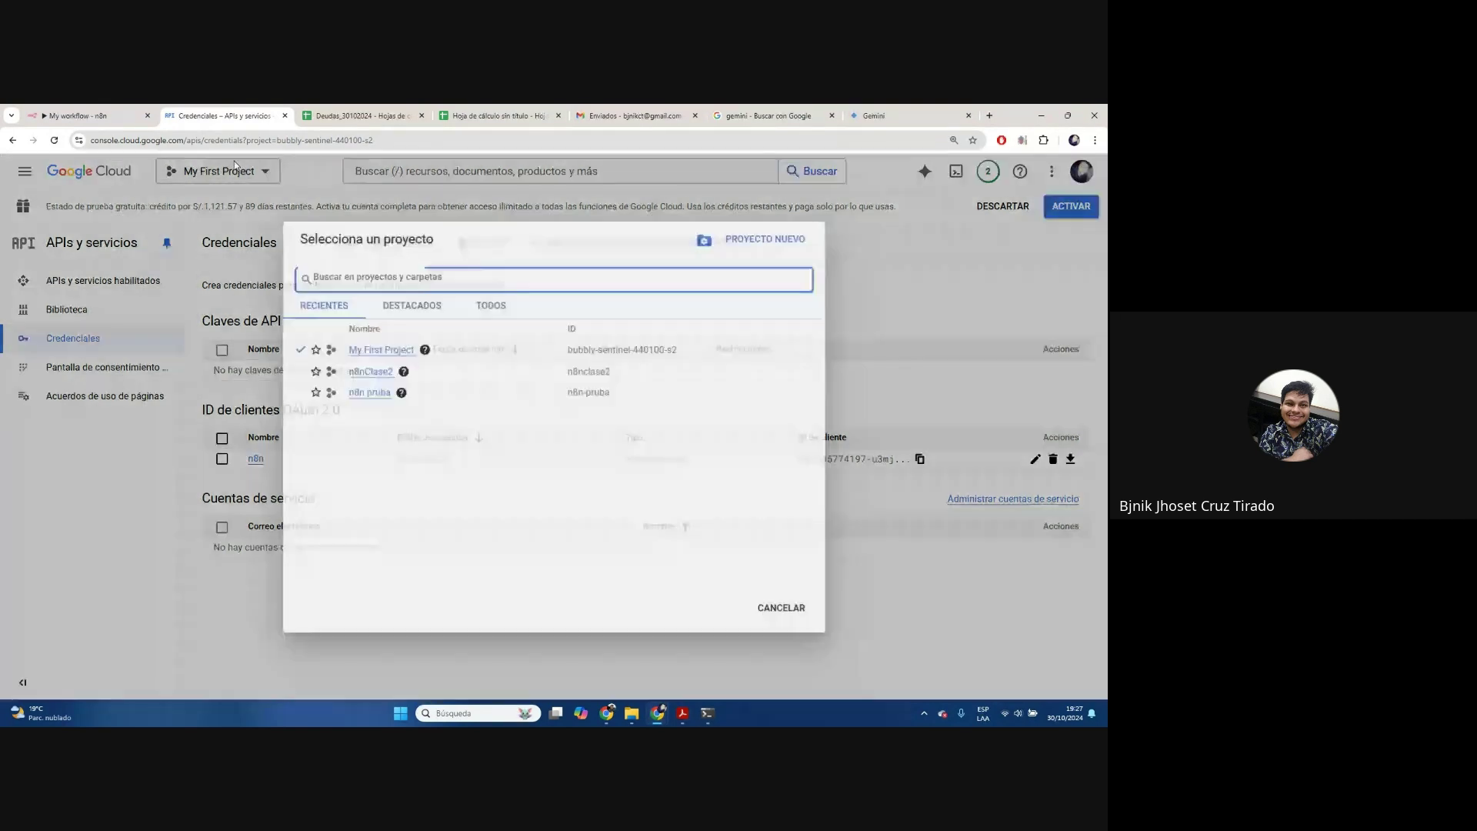
click(428, 393)
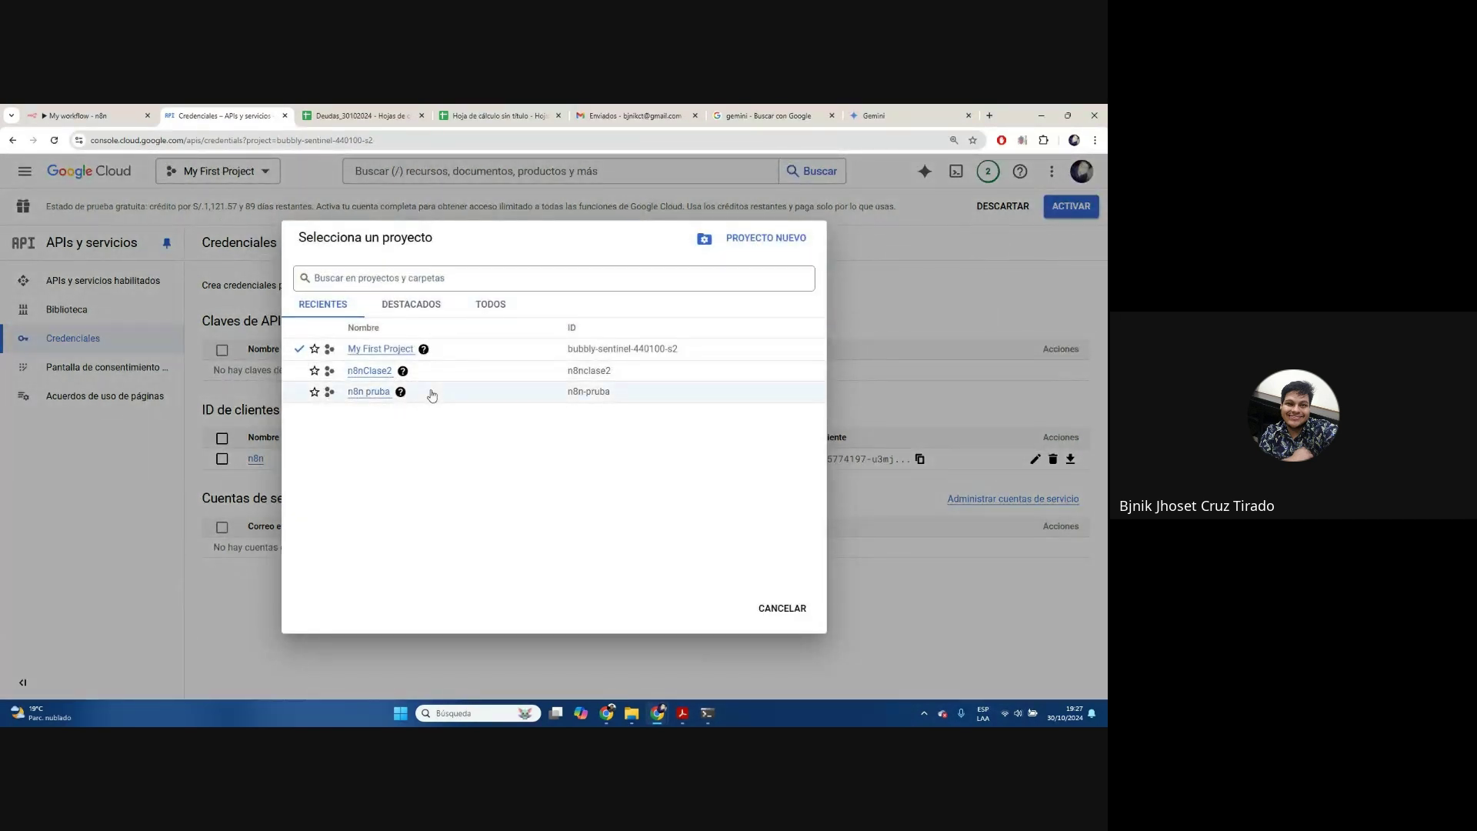
click(358, 394)
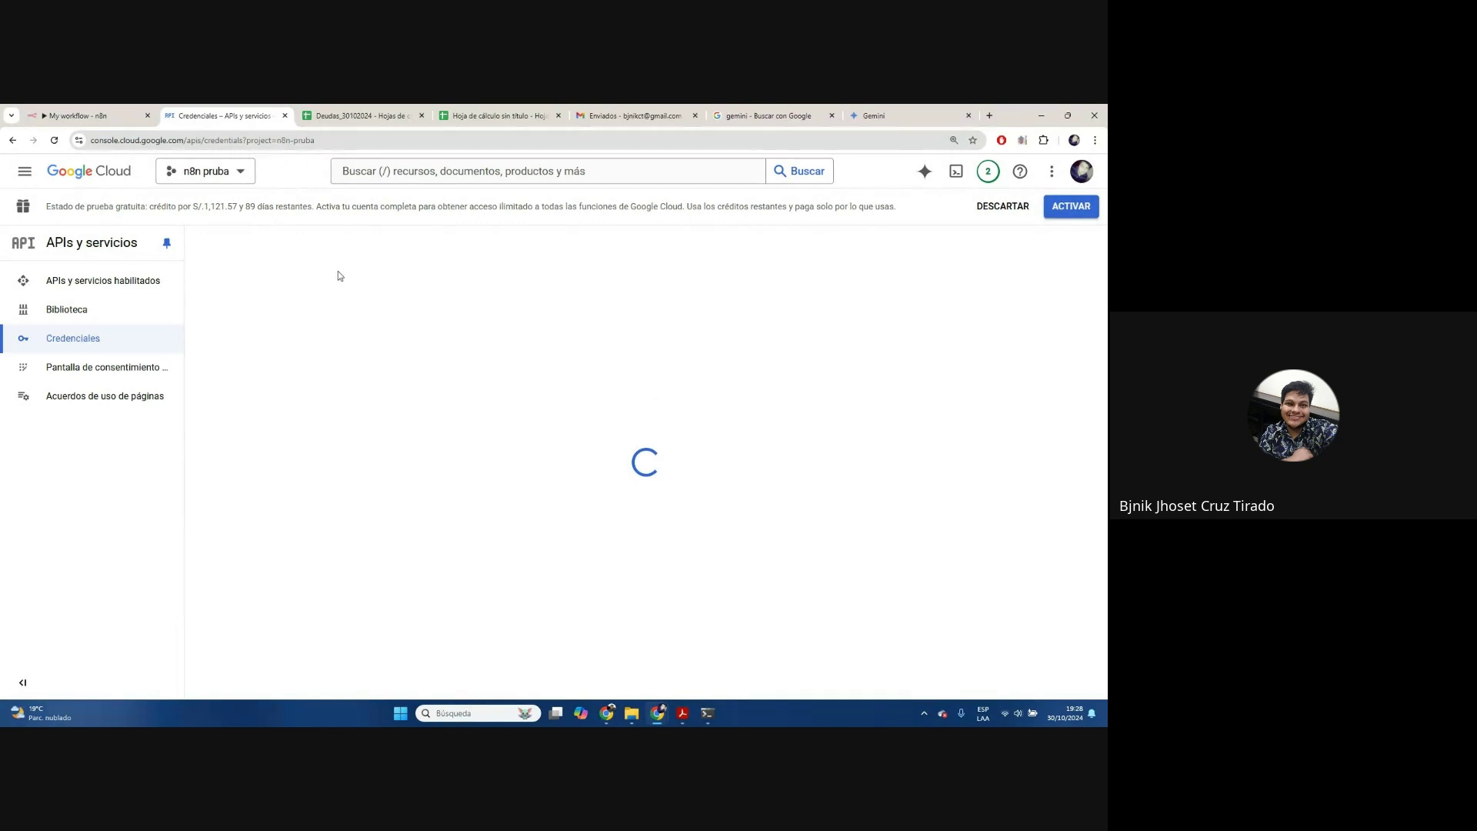
click(218, 181)
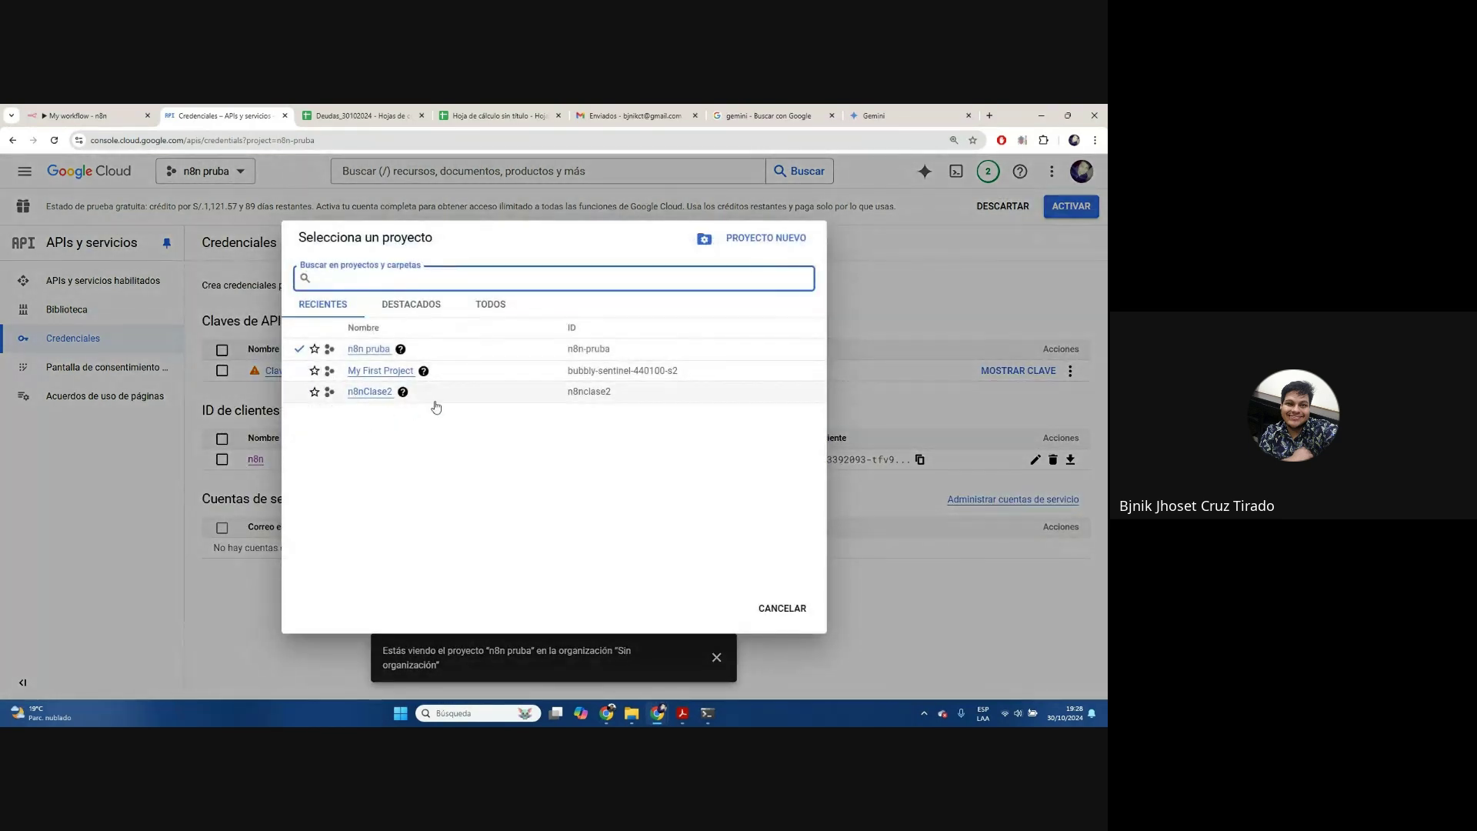
click(442, 380)
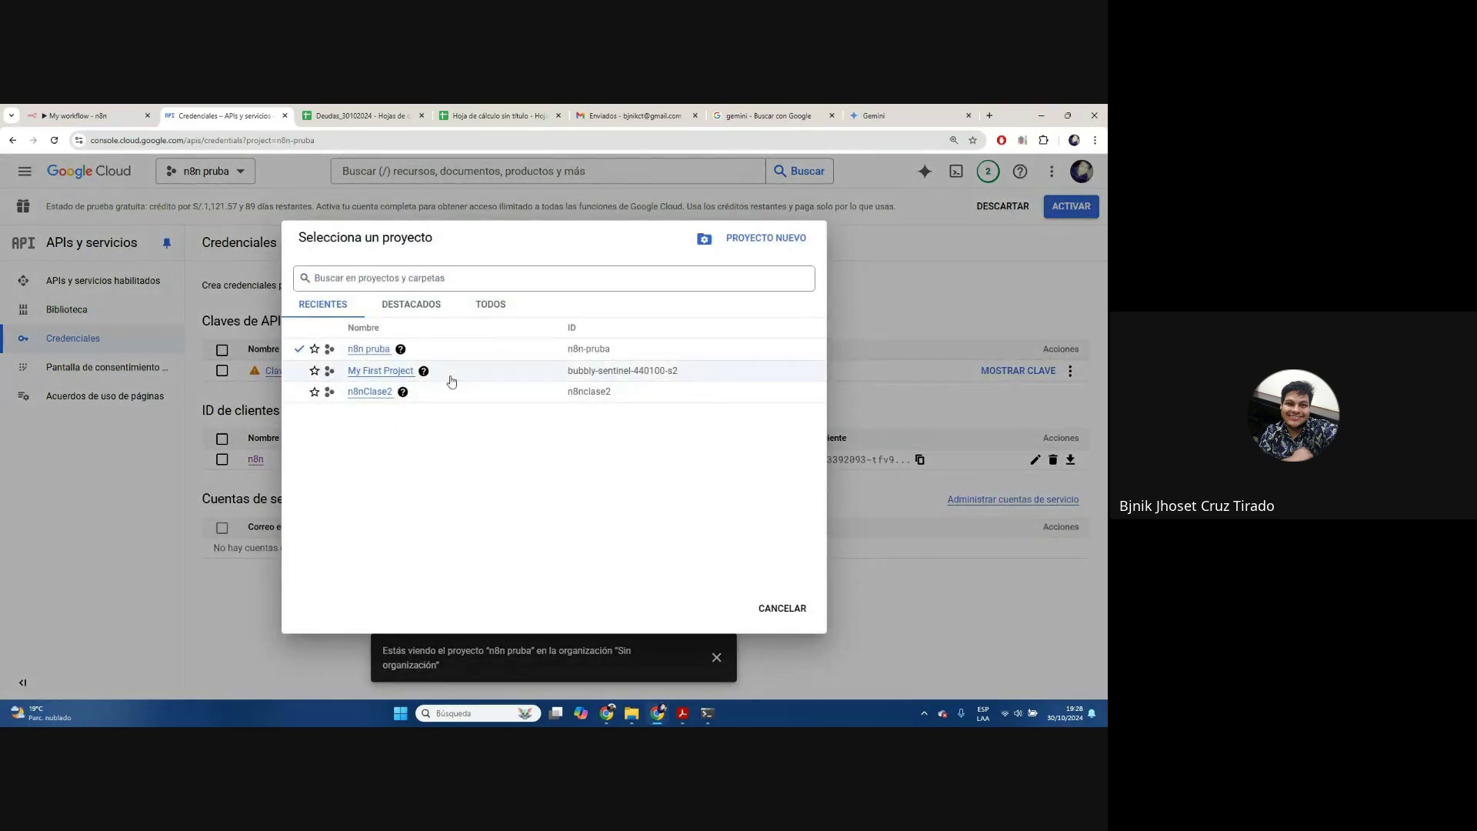
click(406, 372)
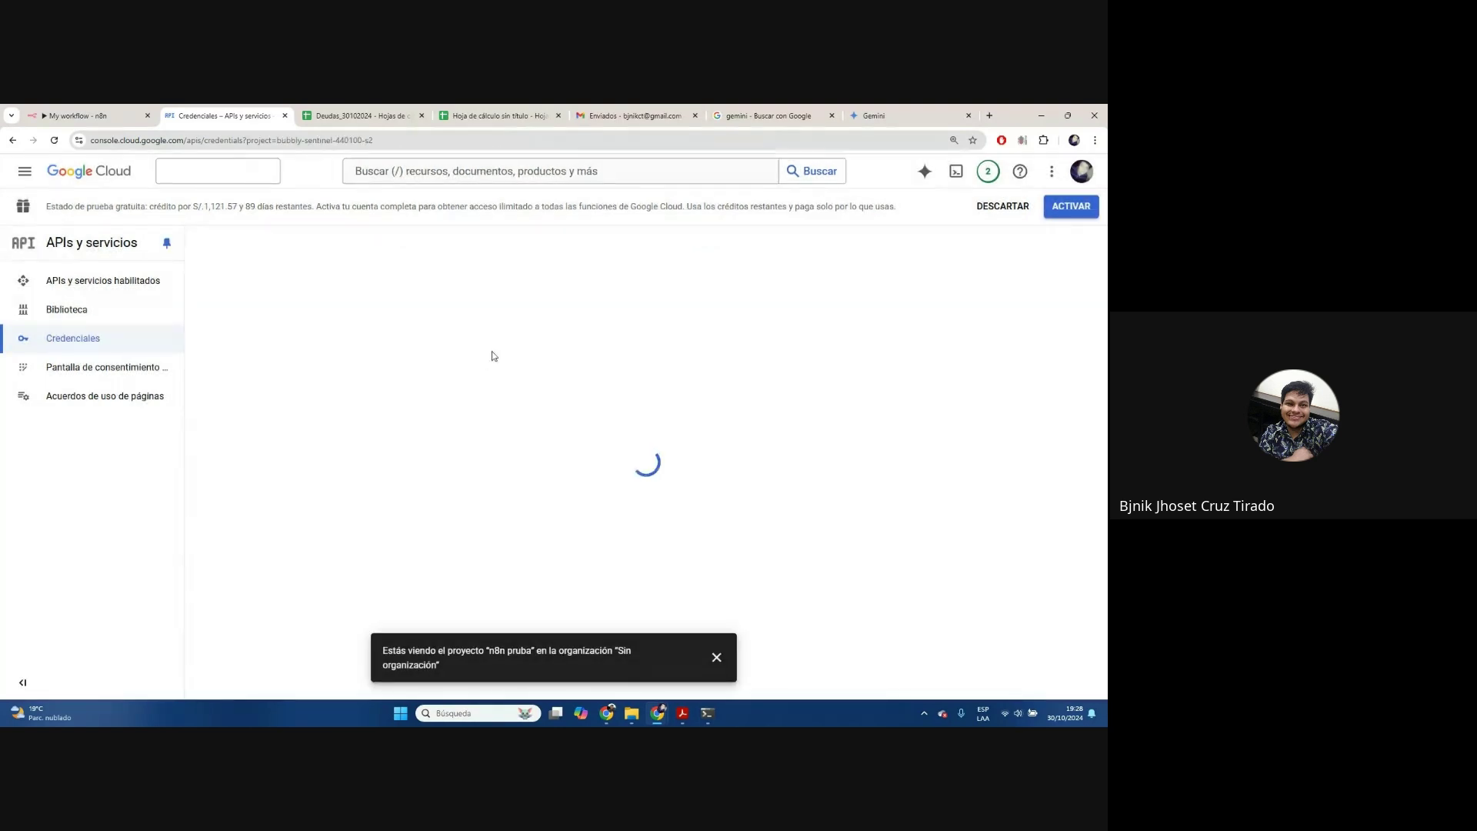
click(114, 281)
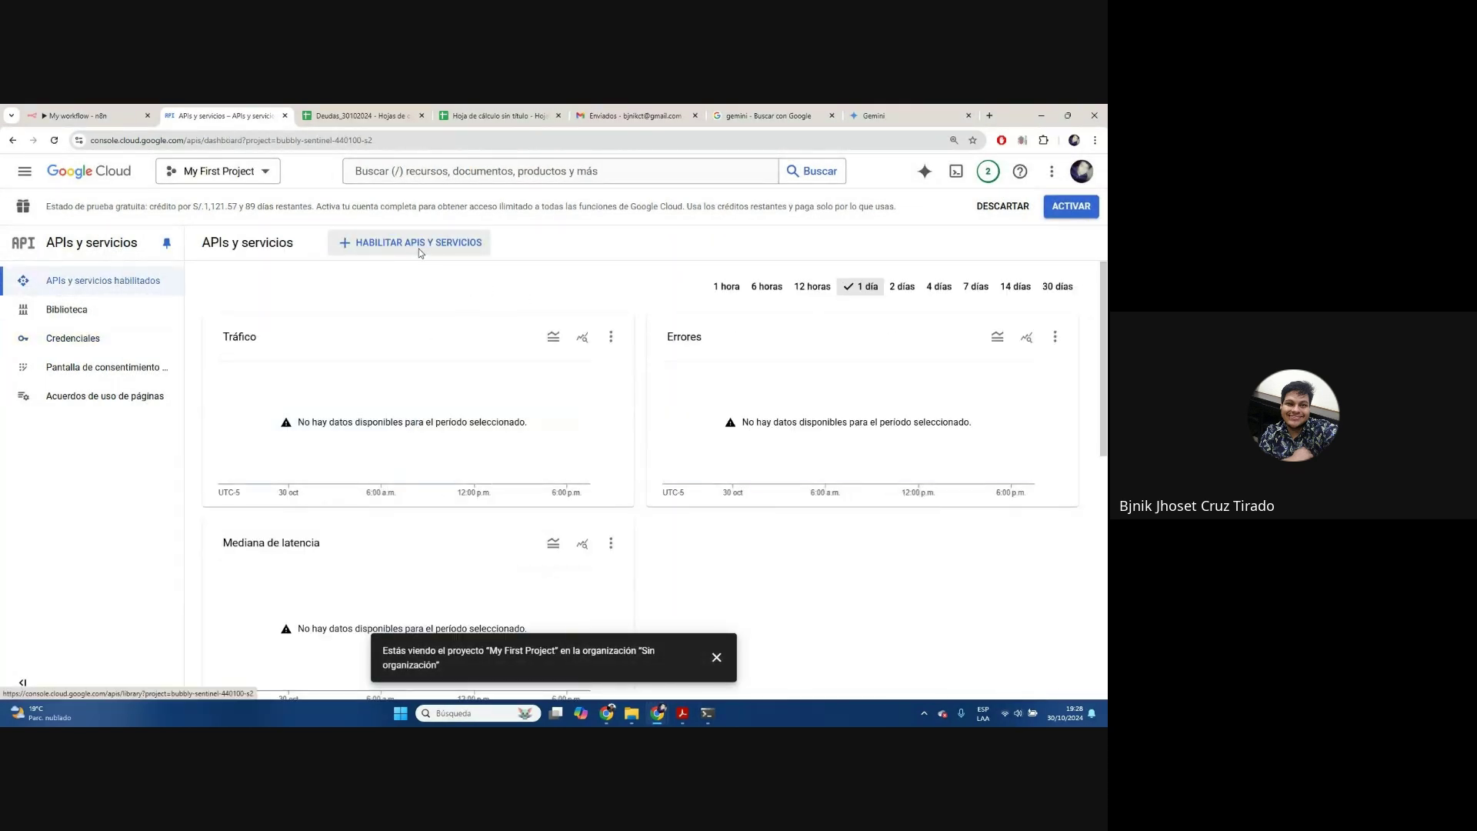
Search the API library for gemini and enable the Gemini API for My First Project
click(419, 249)
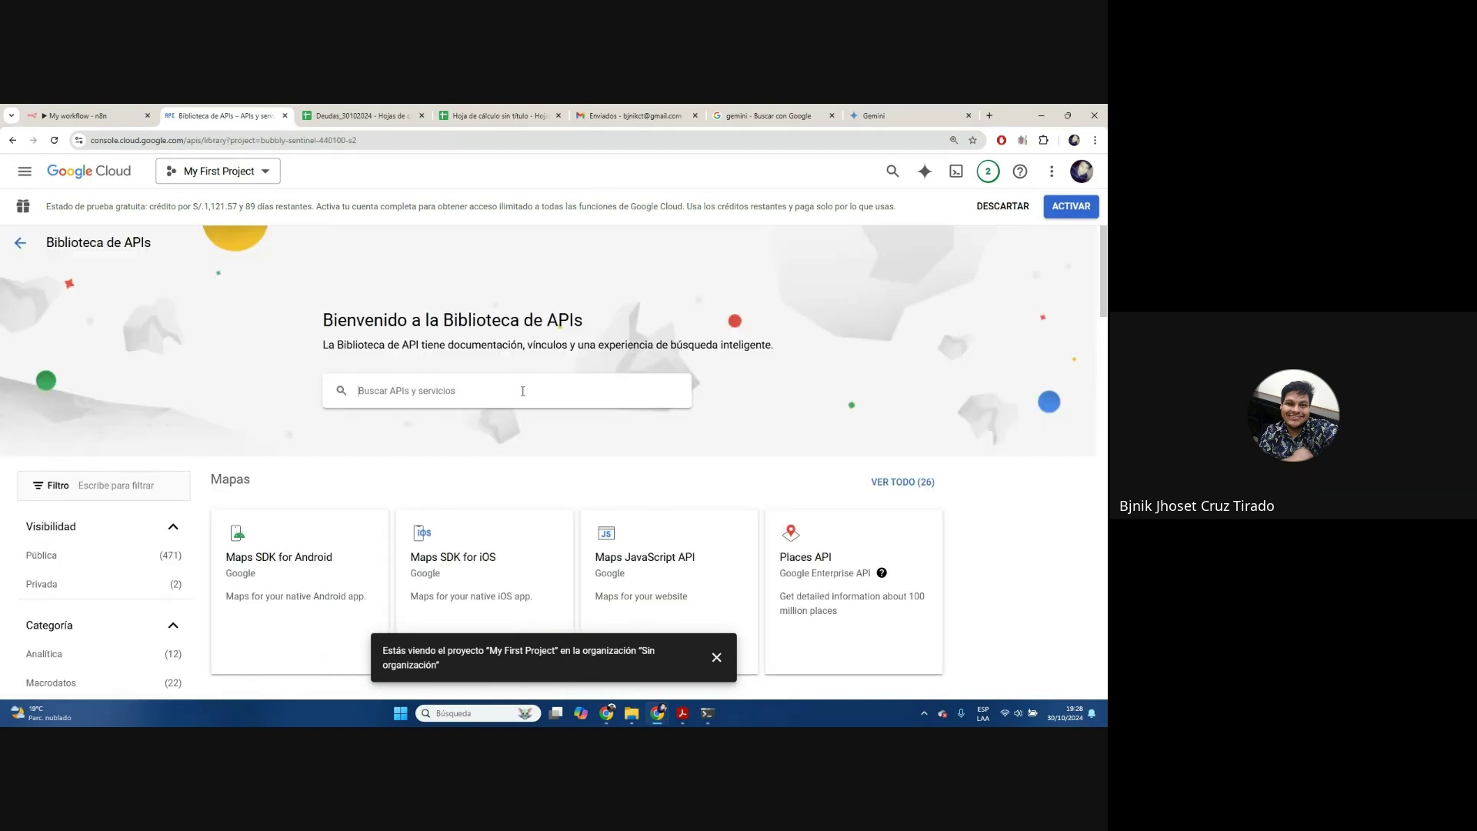
click(523, 391)
text(gemini)
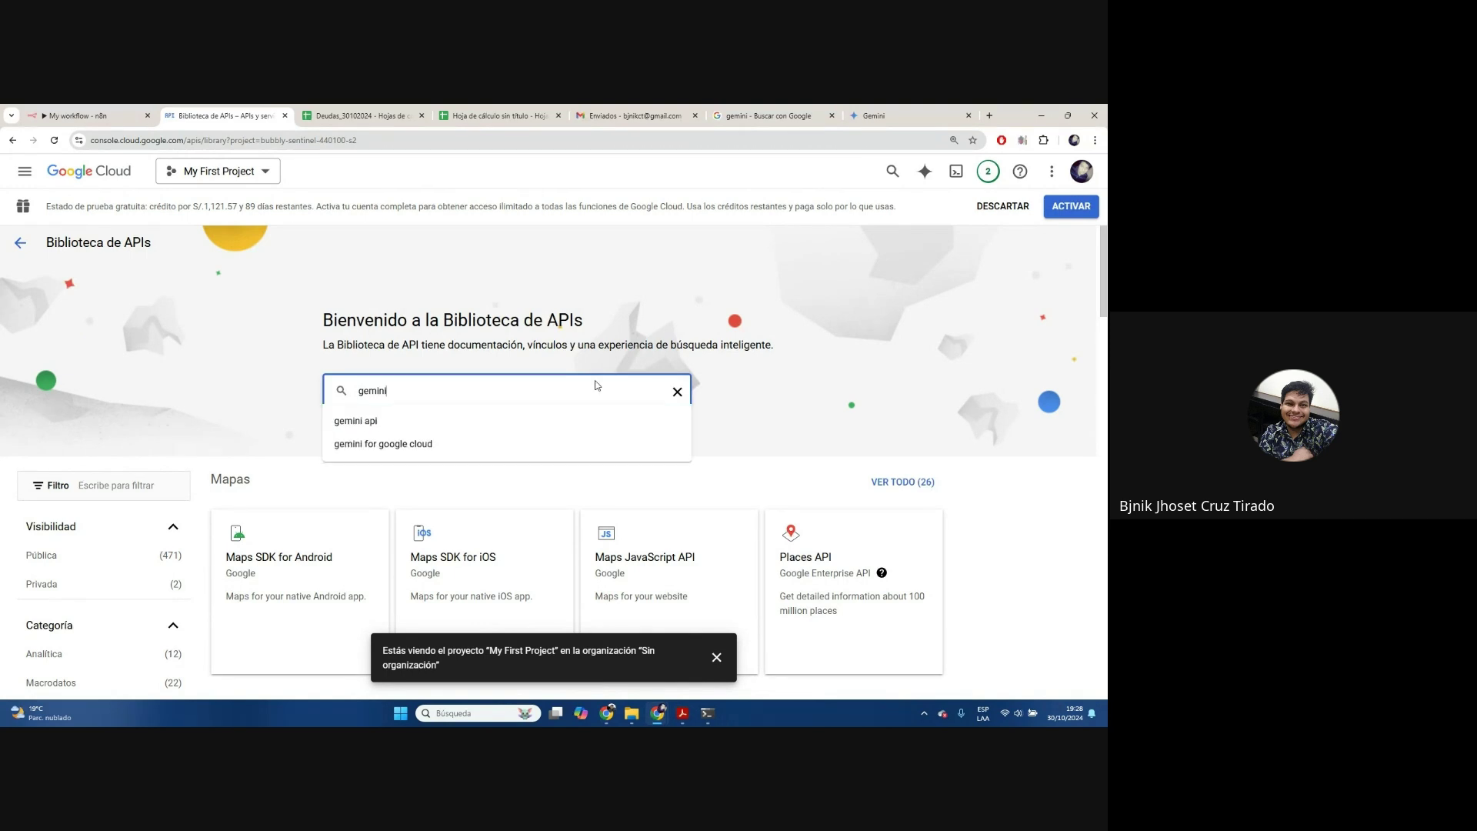
click(380, 422)
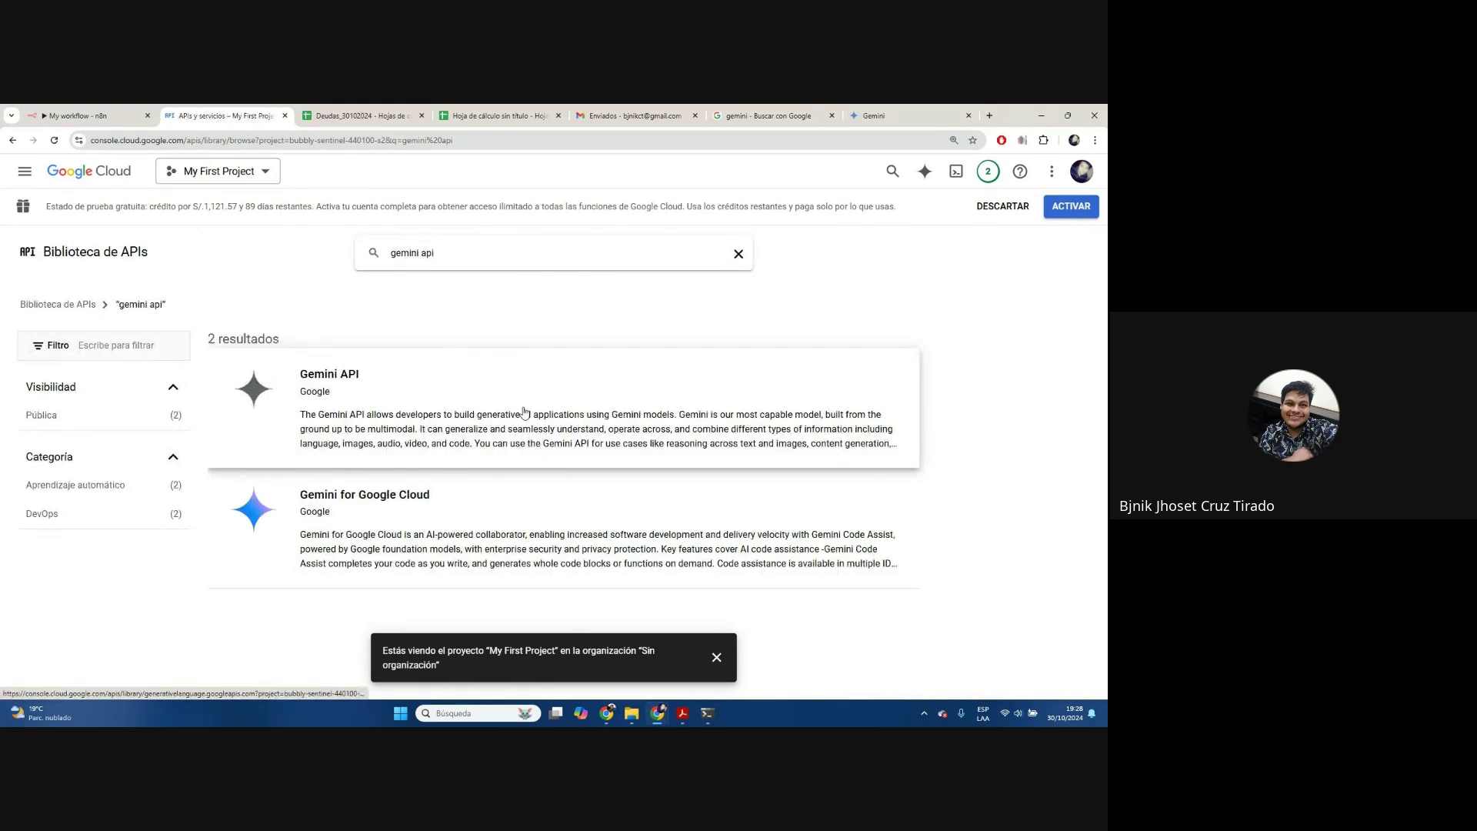
click(329, 382)
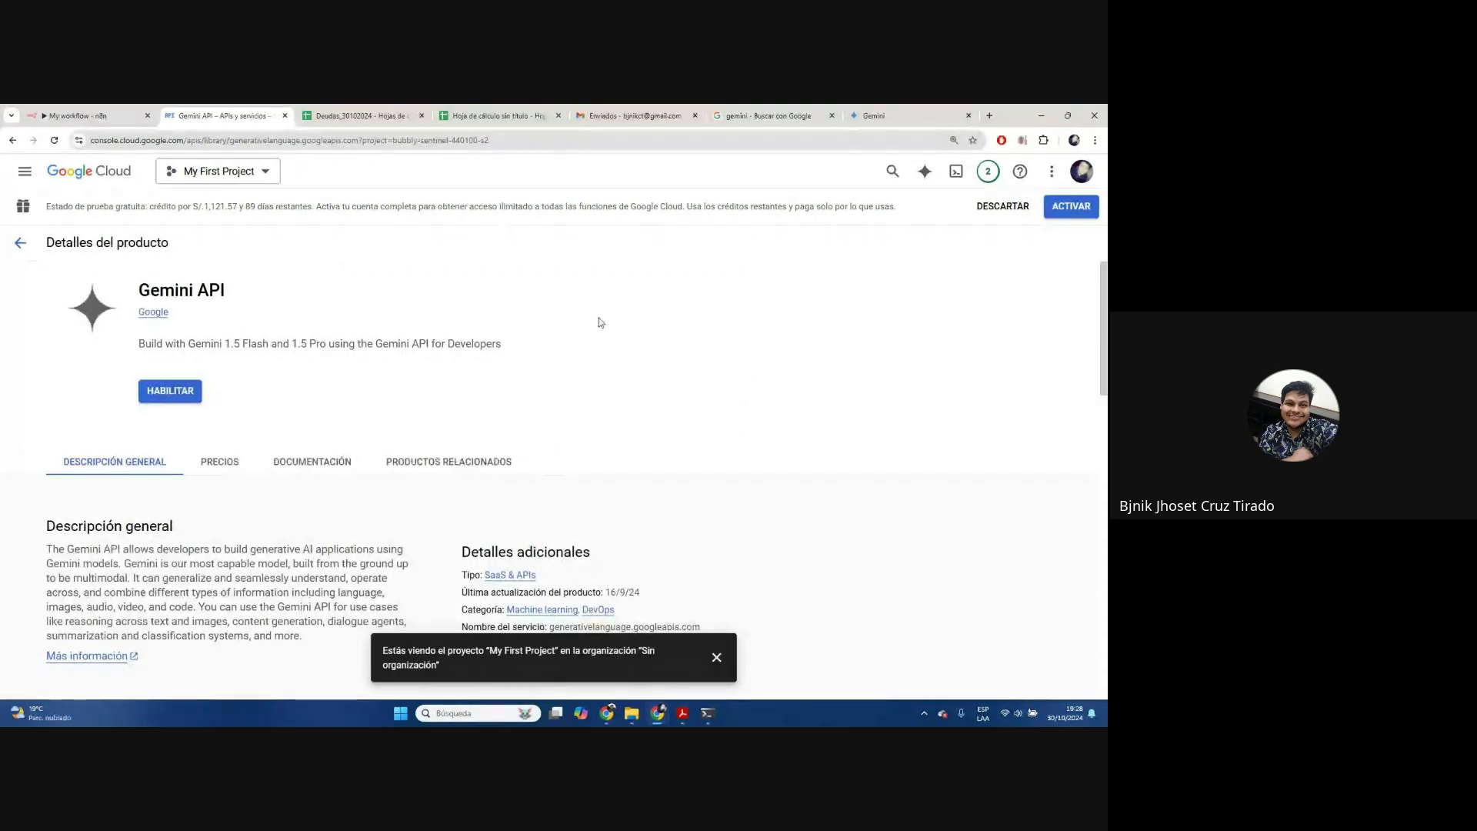
click(170, 392)
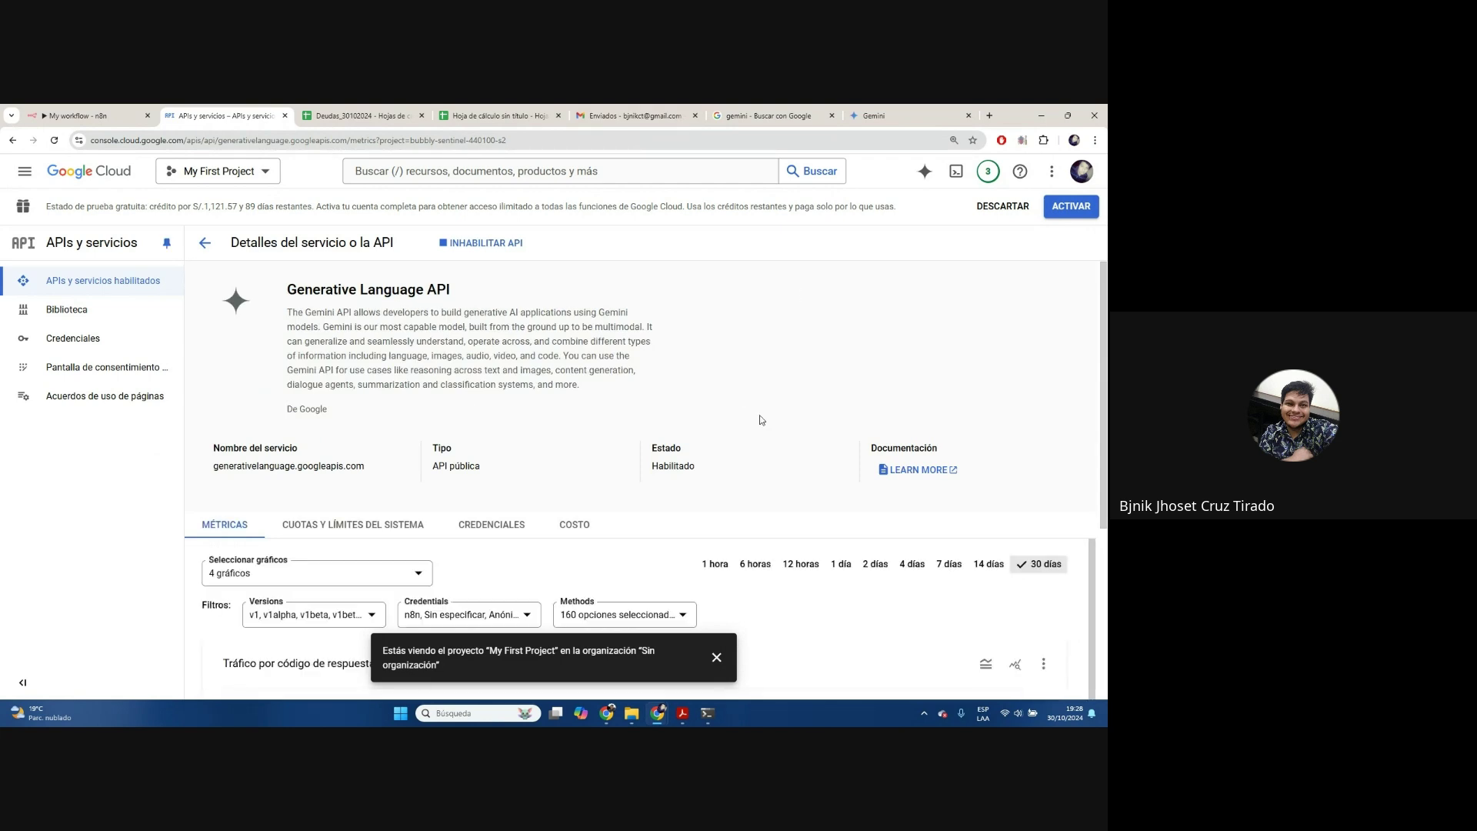
Go to My First Project's Credentials page and bring up the CREAR CREDENCIALES type list
drag(461, 294, 271, 293)
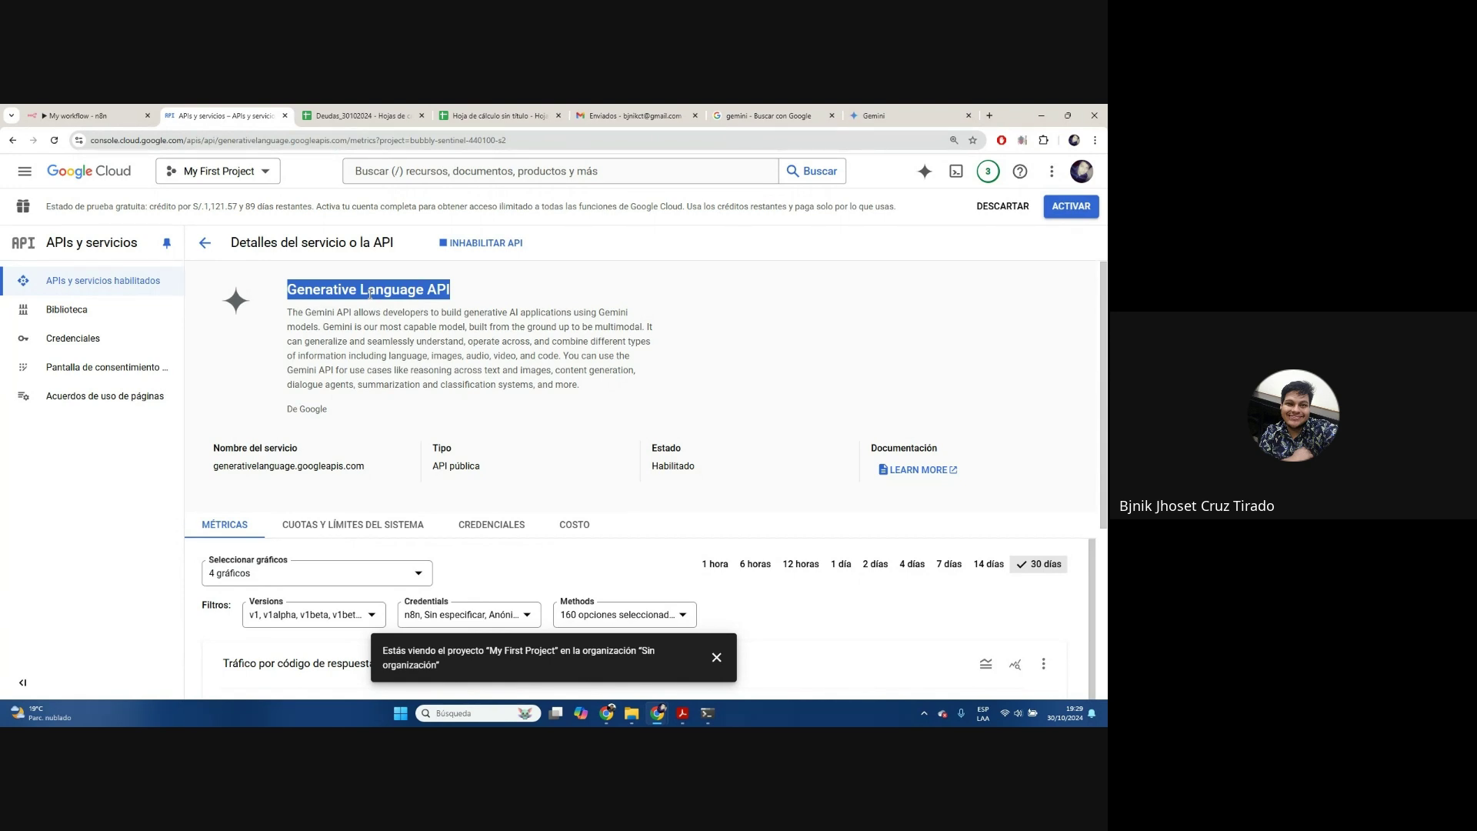
click(73, 338)
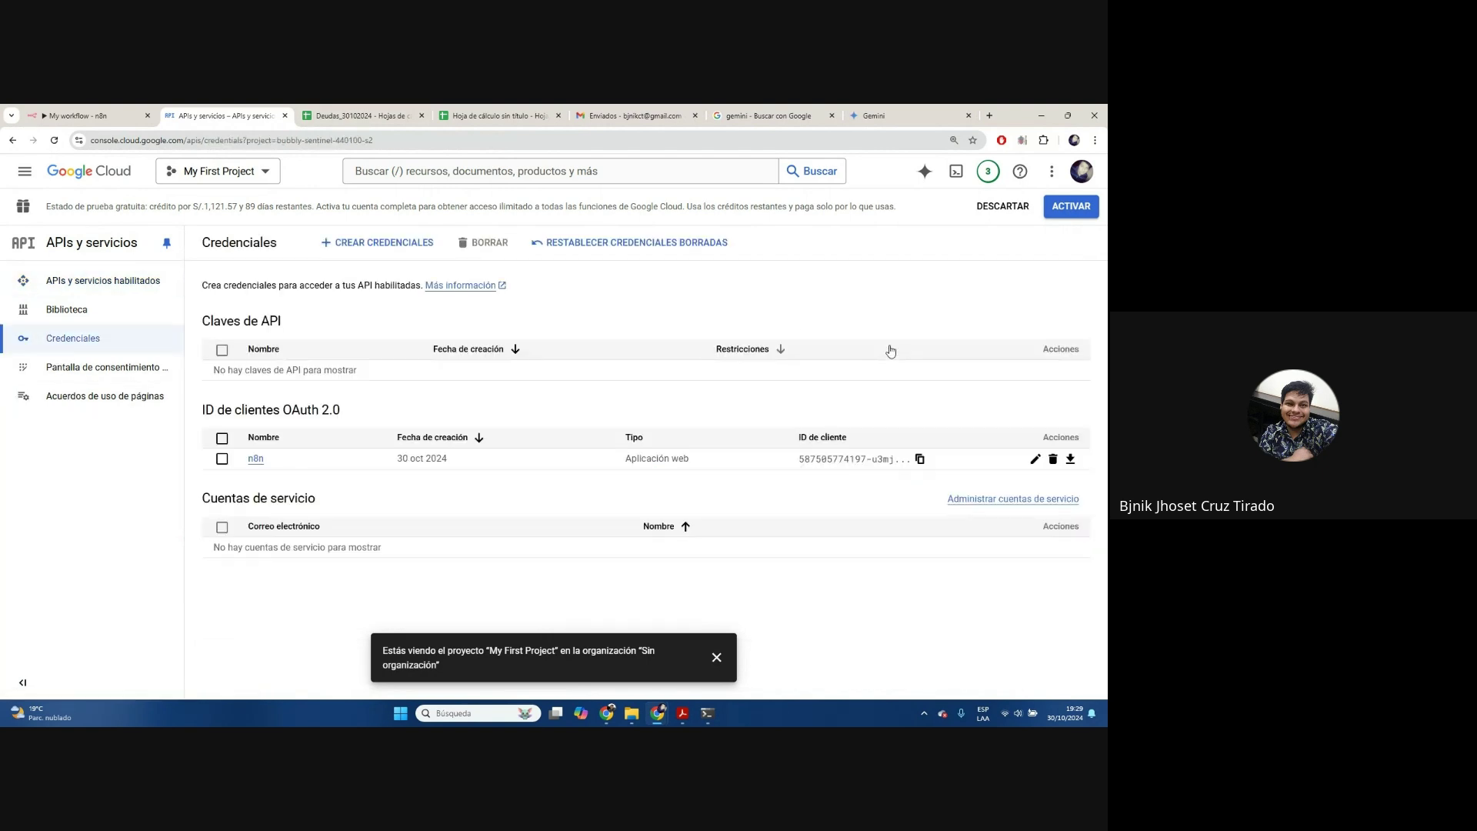
drag(202, 409, 348, 410)
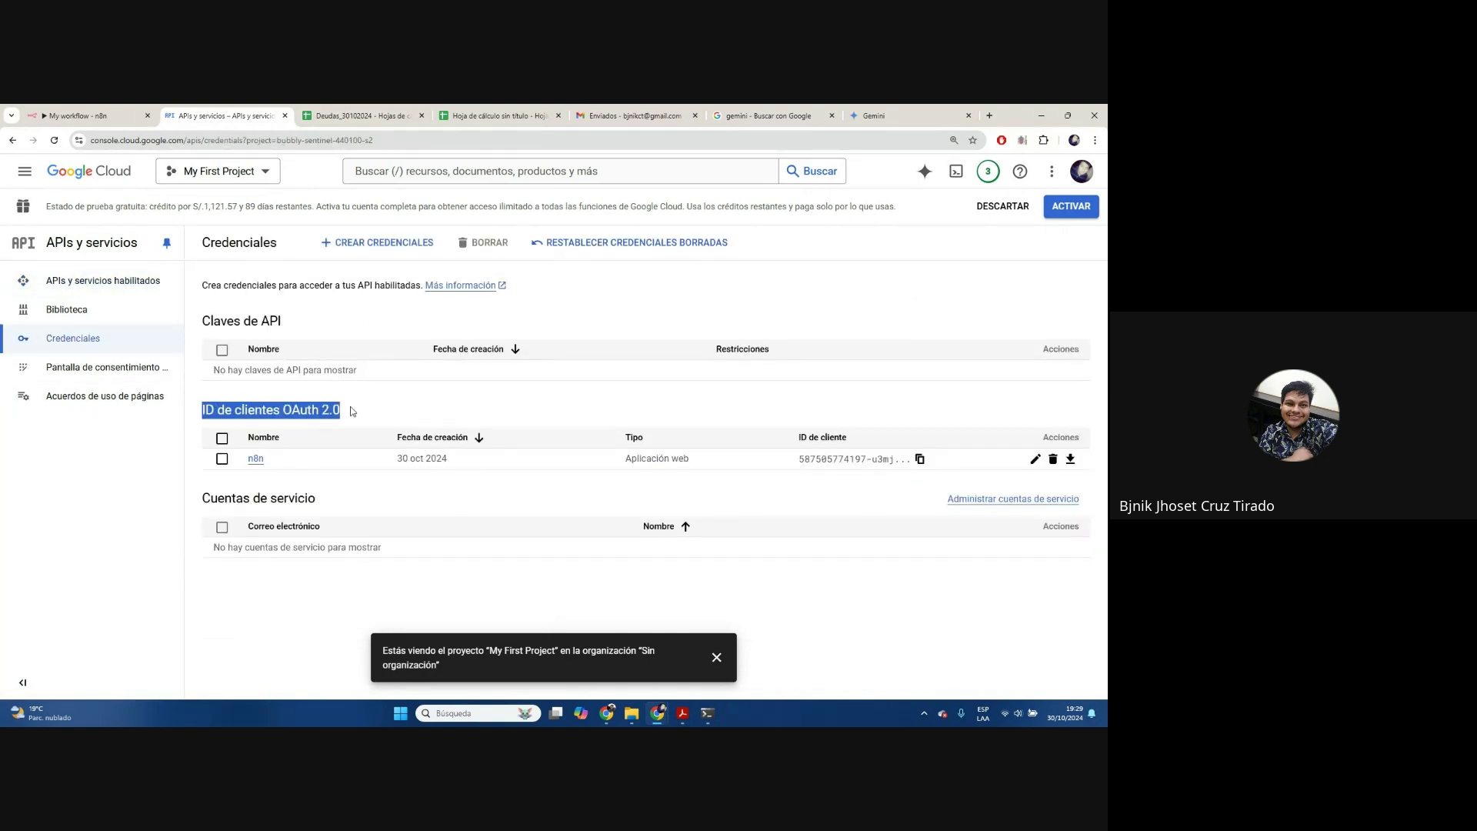
drag(339, 321, 201, 322)
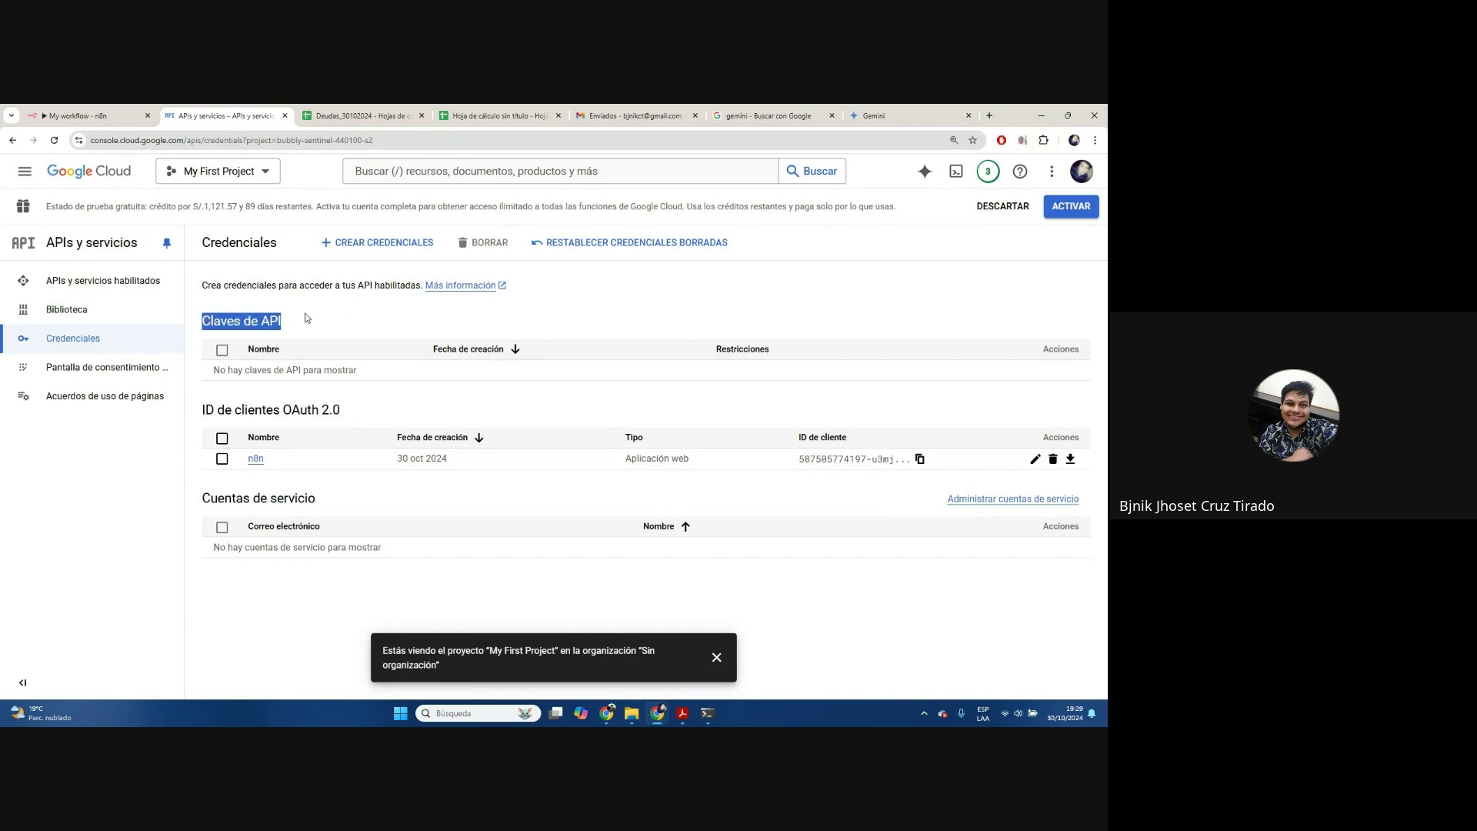
click(339, 317)
click(431, 248)
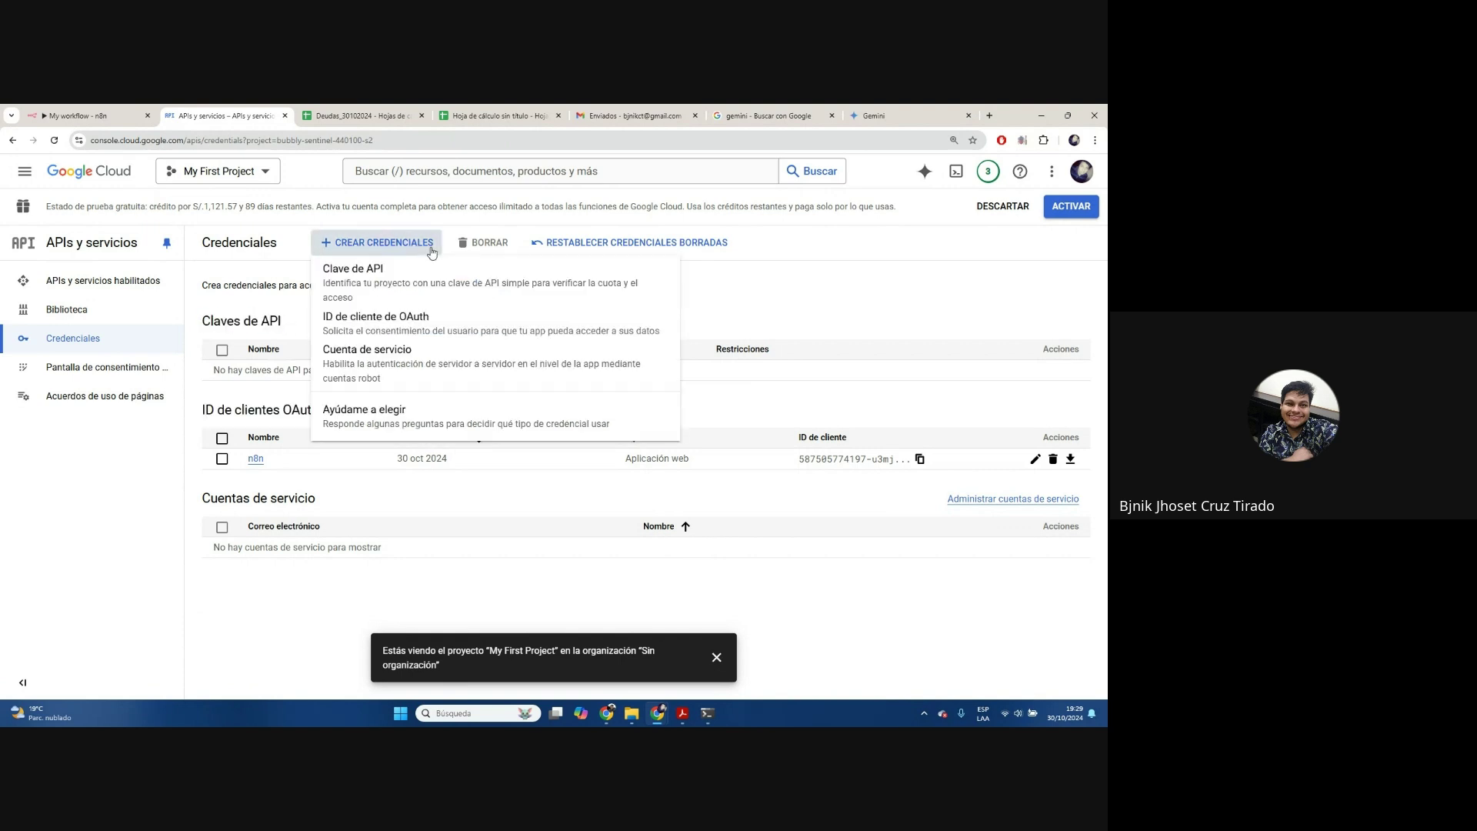
Create the API key 'Clave de API 1', close its dialog, and return to the n8n workflow
click(381, 274)
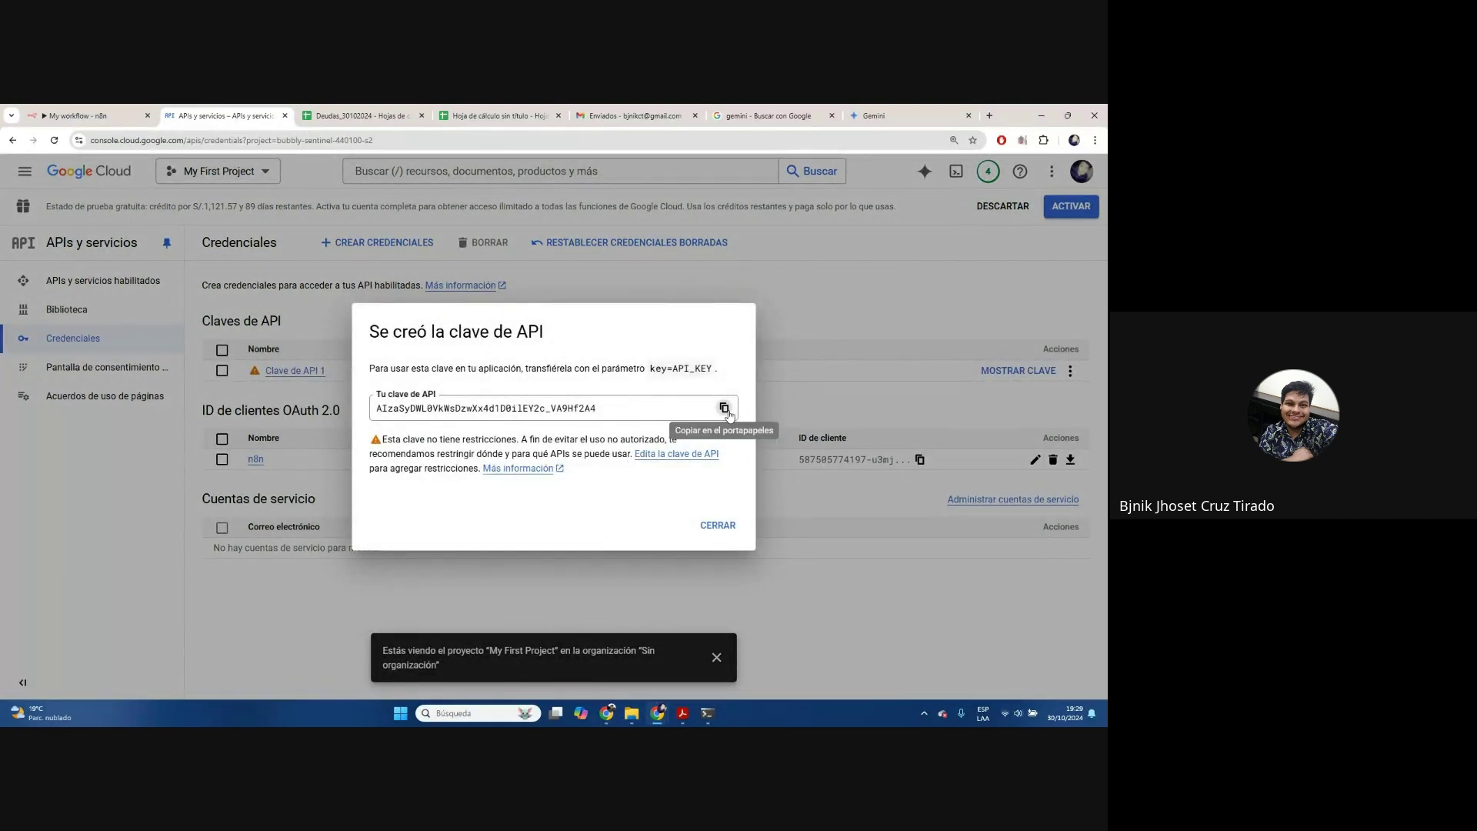
click(720, 527)
click(77, 115)
mouse_move(697, 365)
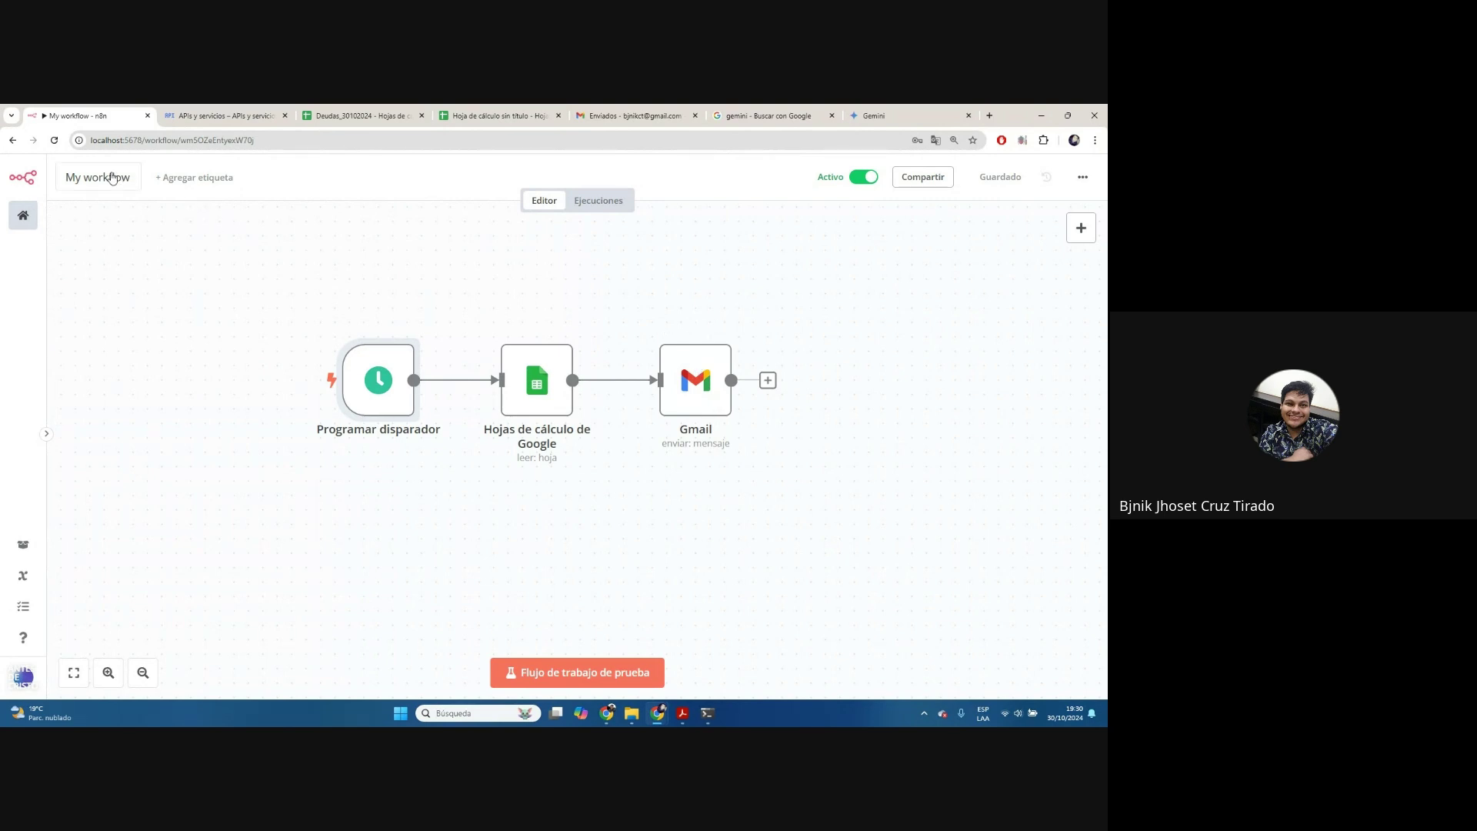
Replace the 'My workflow' title with 'Envio Deudas Octubre del 24'
click(89, 185)
drag(140, 179, 2, 185)
text(Envio)
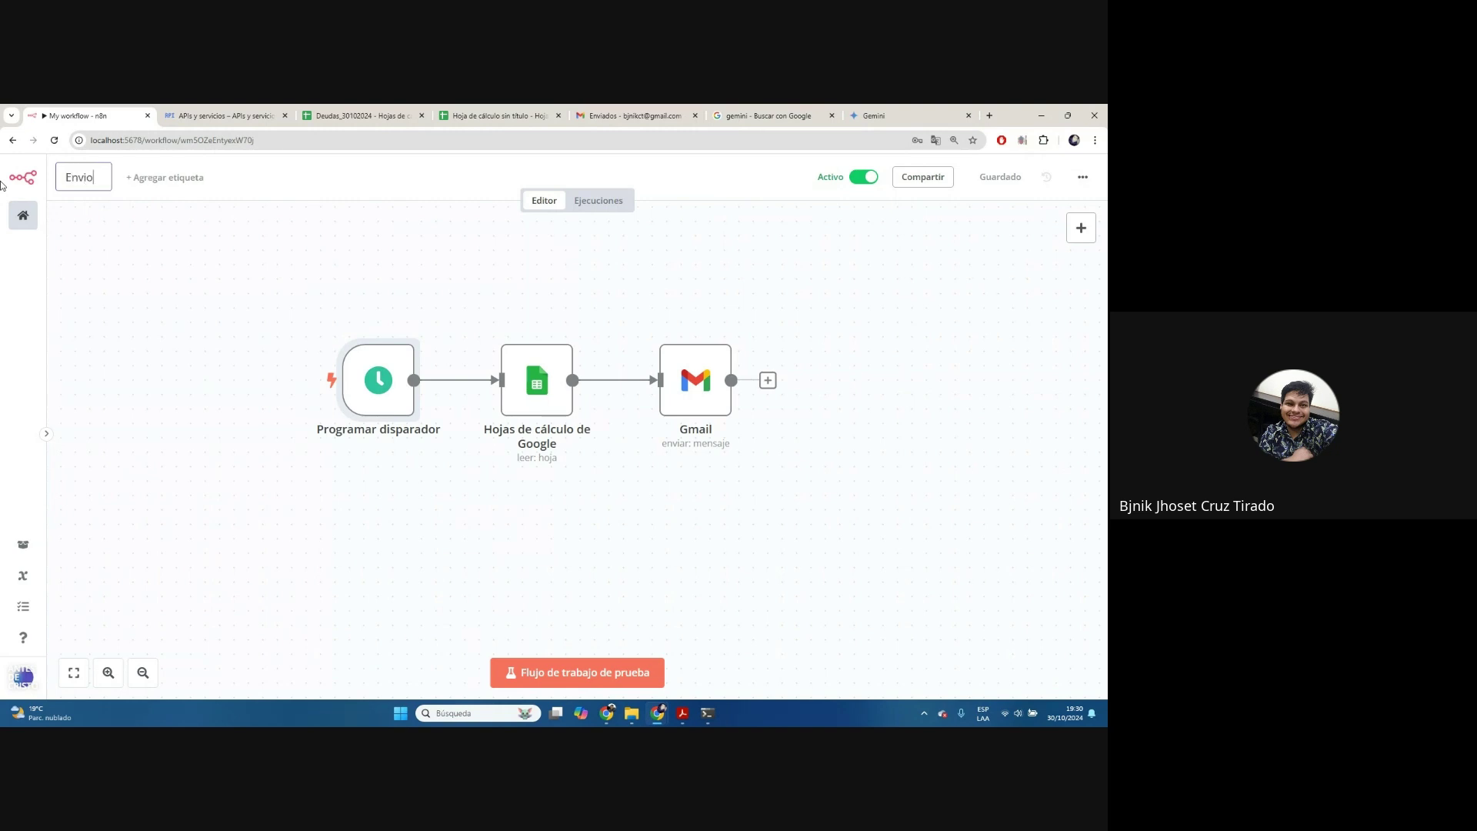
text( Deudas)
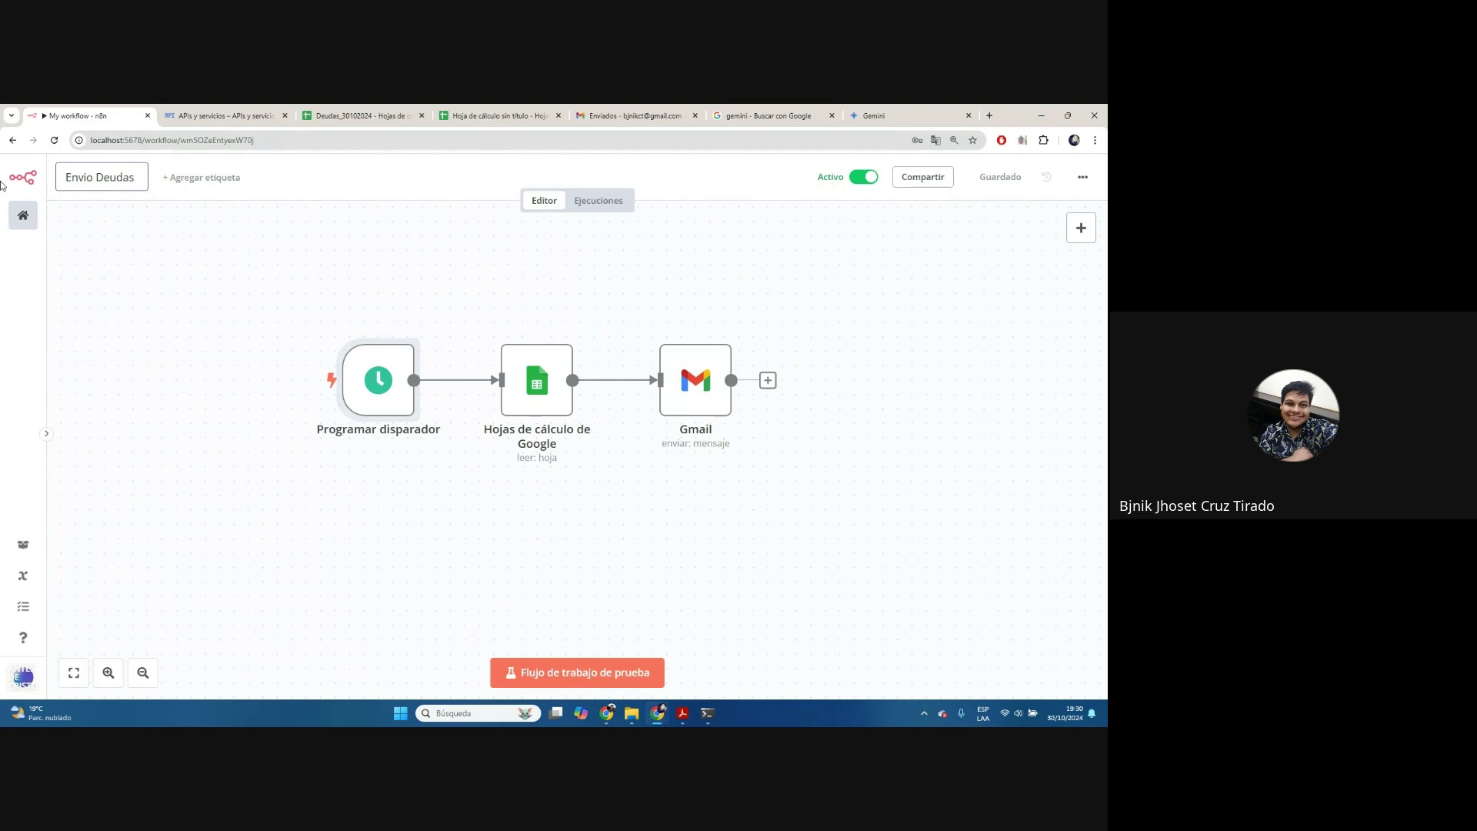
text( Octubre del )
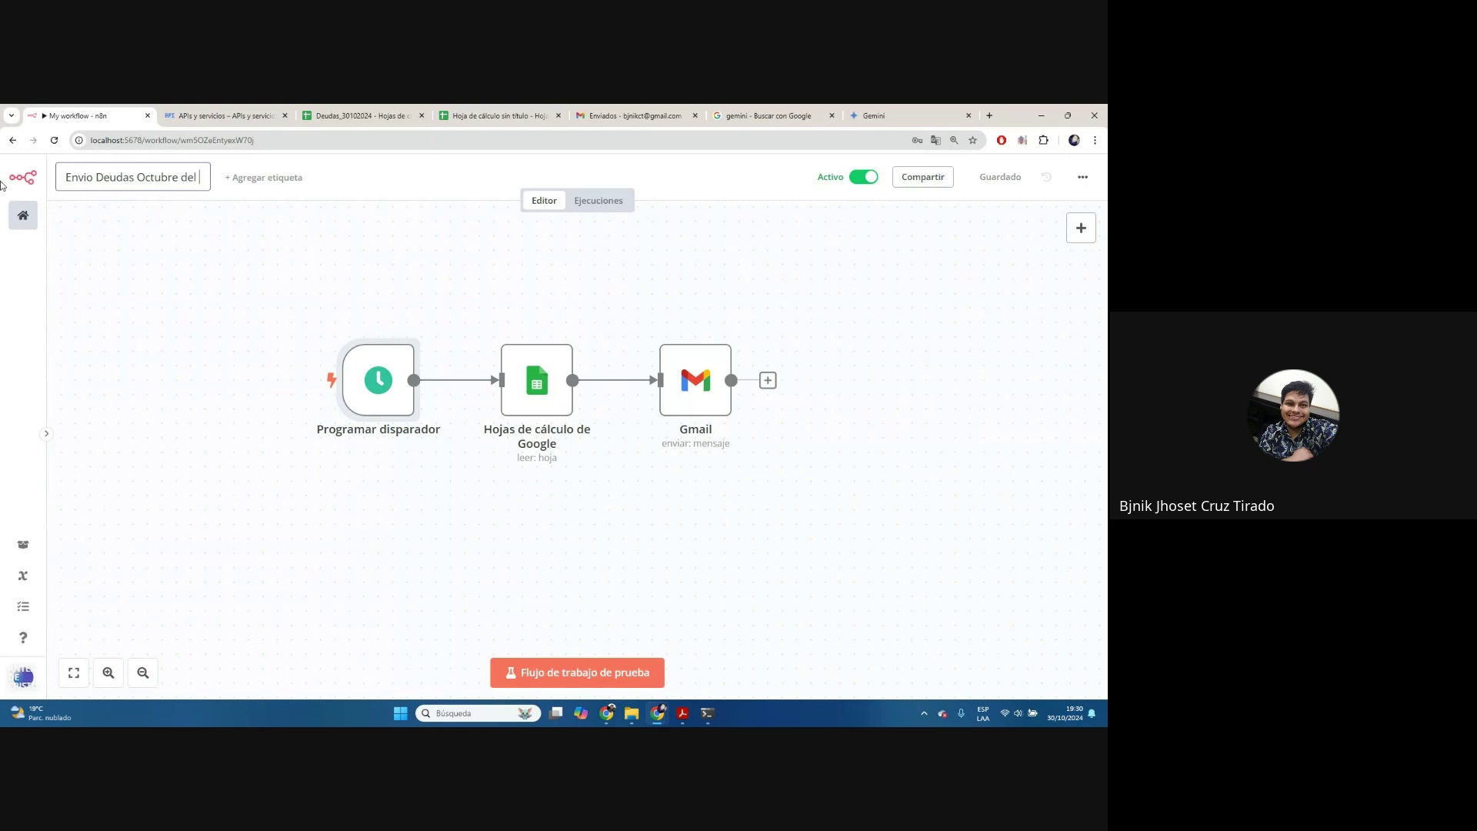
text(24)
click(206, 272)
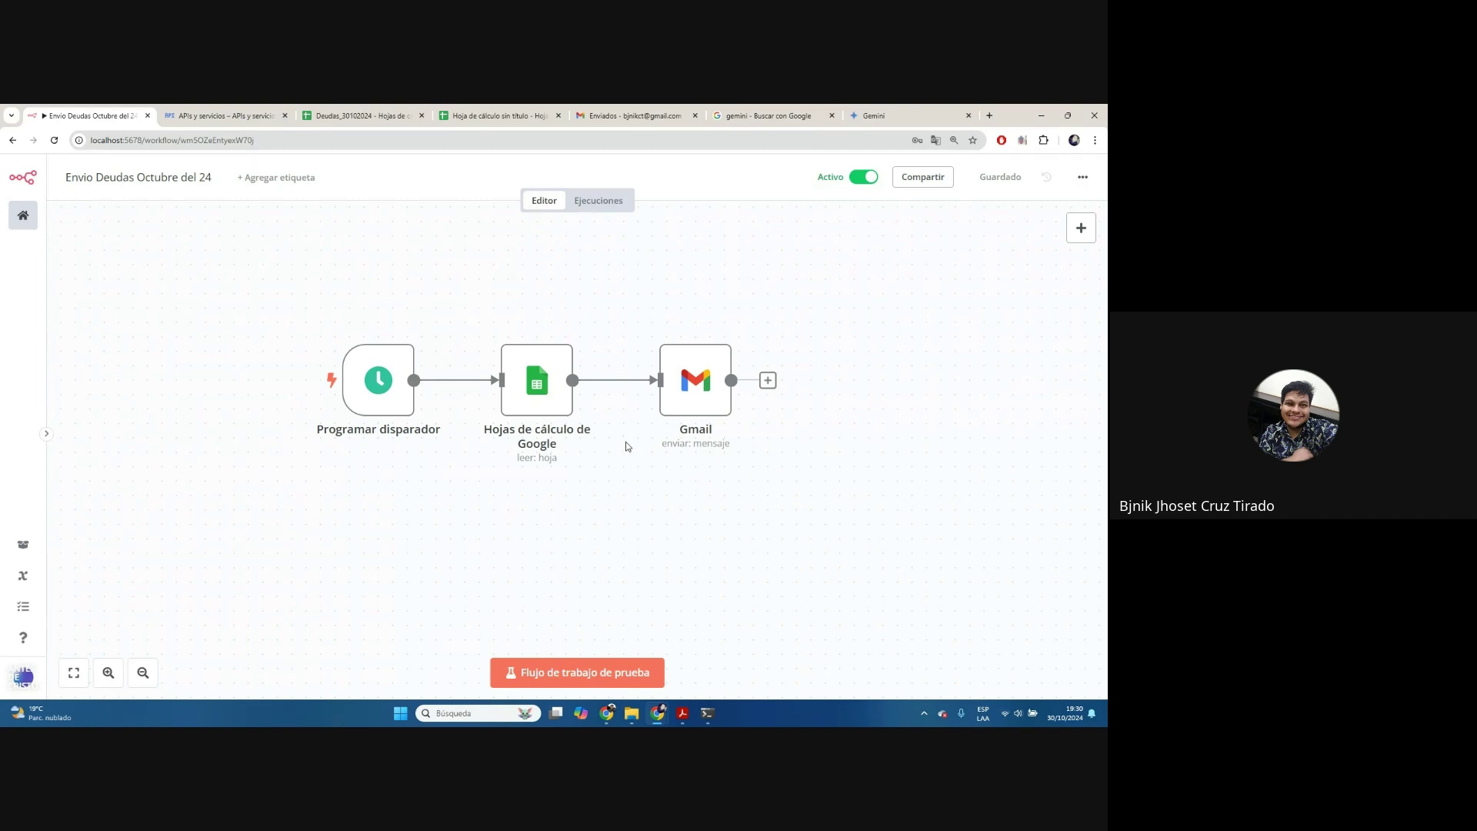
mouse_move(528, 395)
In Deudas_30102024, start row 7 with the debtor's e-mail address and name
click(404, 114)
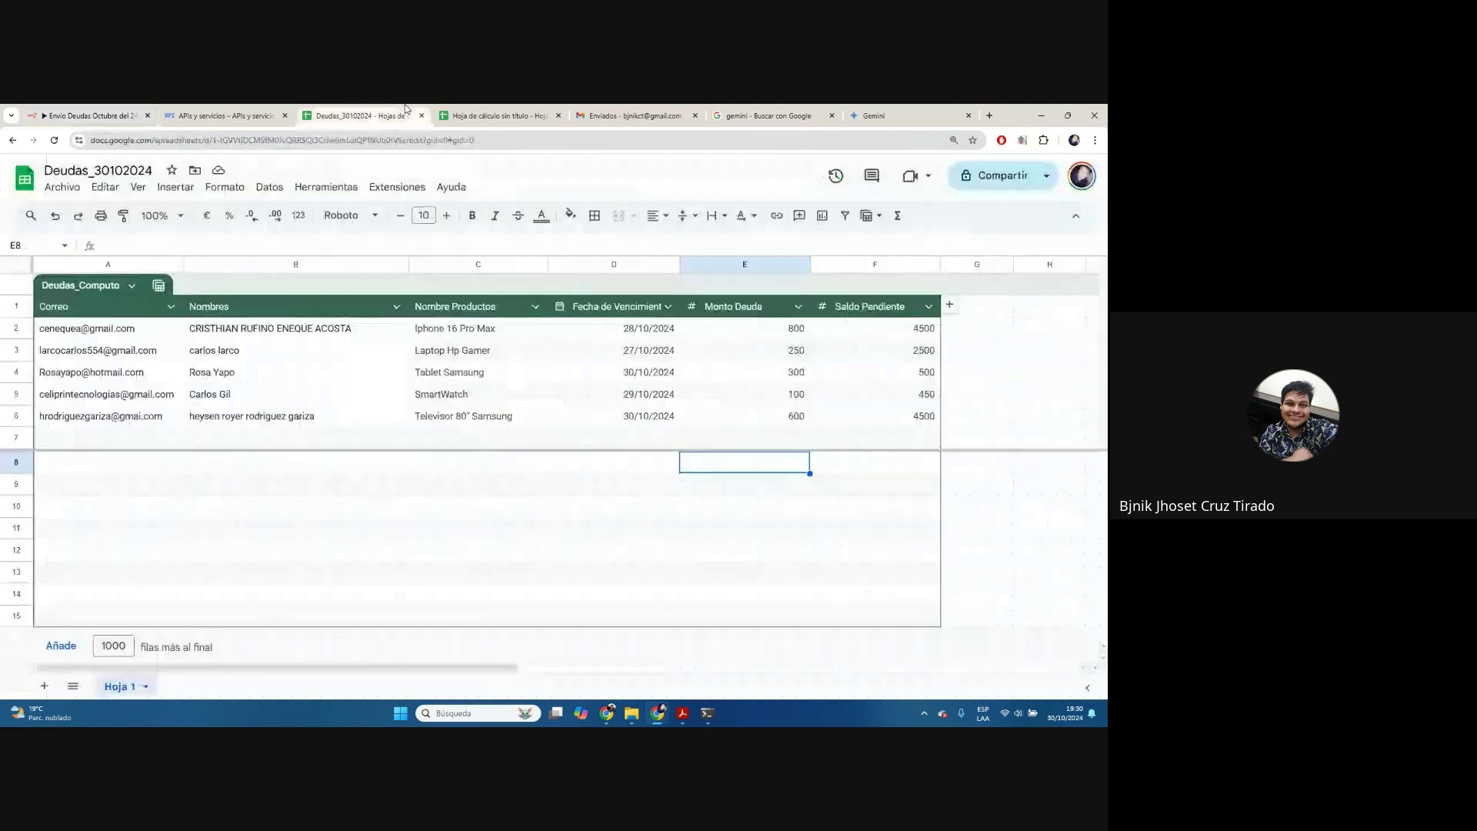
click(145, 445)
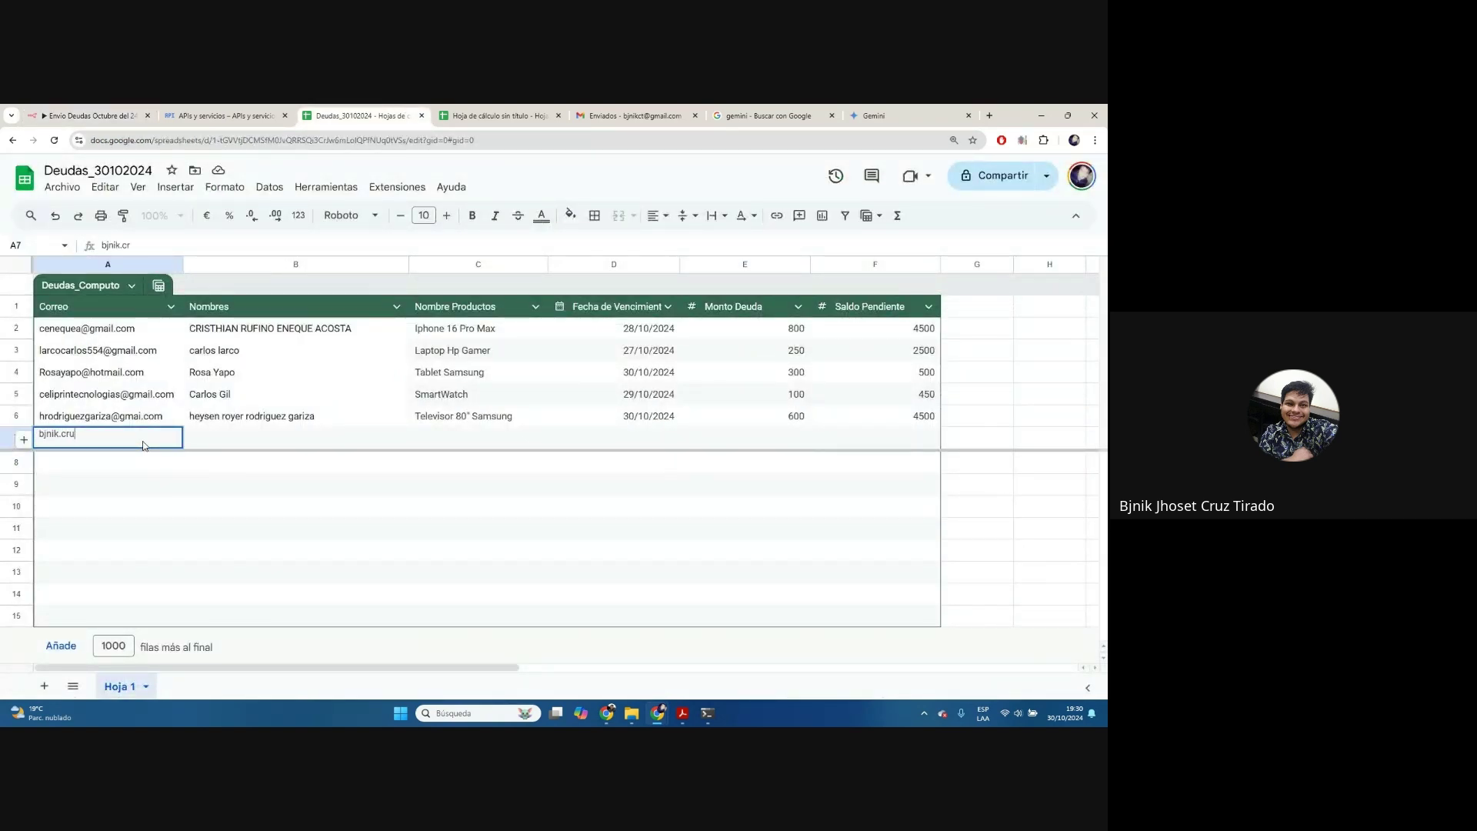
key(Tab)
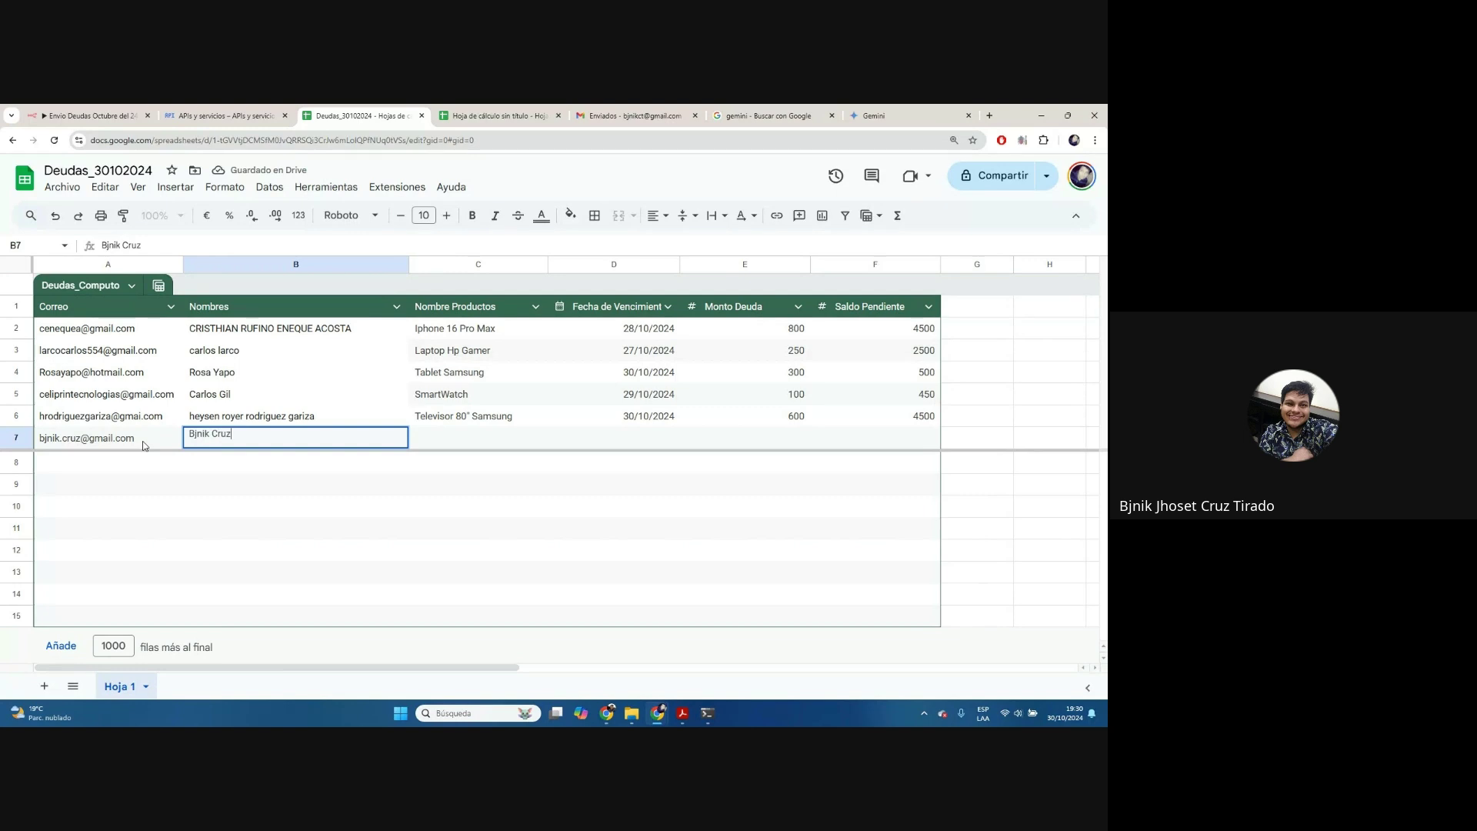
key(Tab)
Complete row 7 with Ipad Pro, 30/10/2024, 300 and 2500, then return to n8n
text(Tel)
key(BackSpace)
key(BackSpace)
key(BackSpace)
text(Ipad Pr)
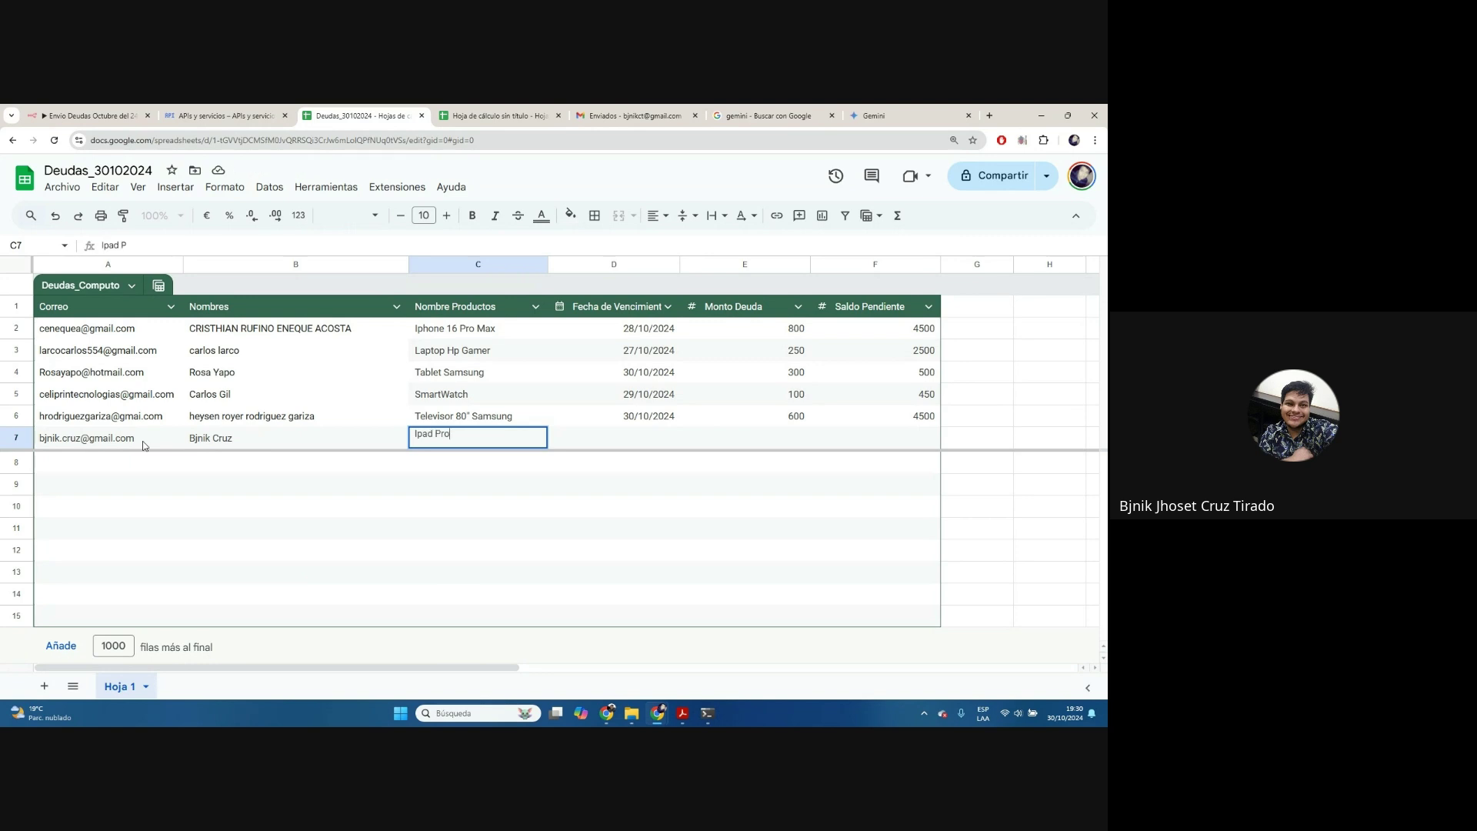
text(o)
key(Tab)
text(30)
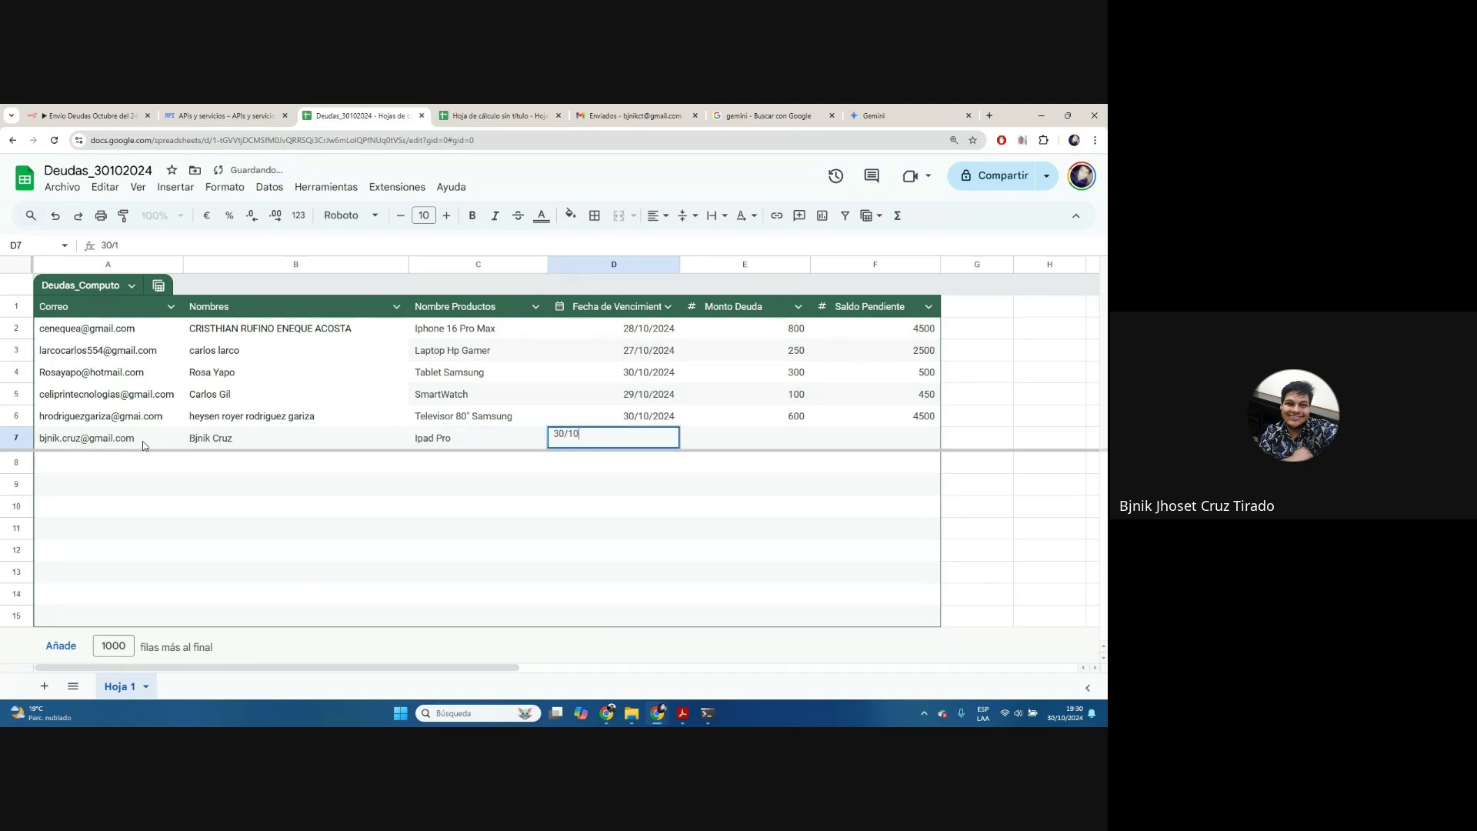
text(/10/2024)
key(Tab)
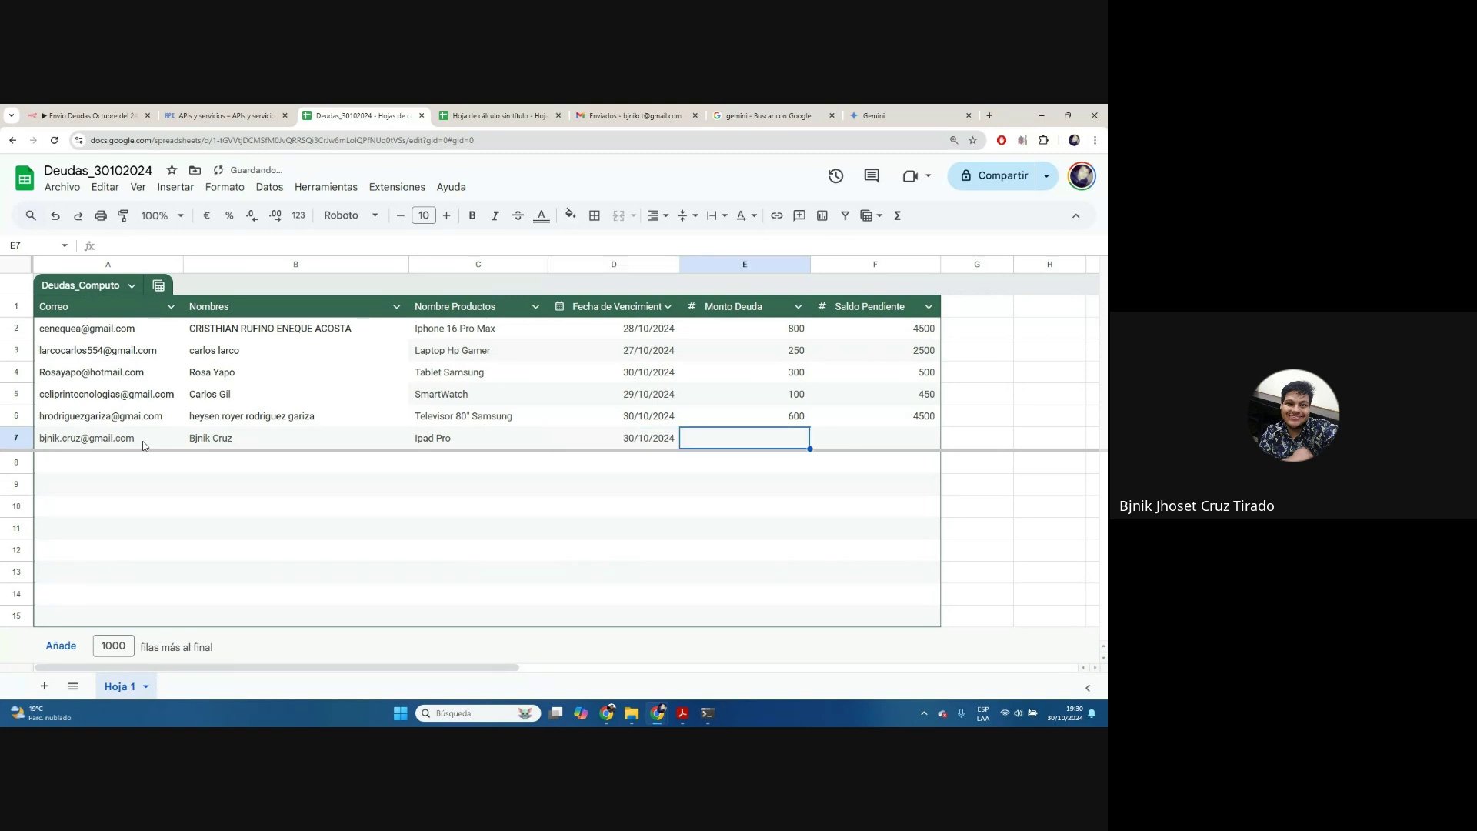
text(300)
key(Tab)
text(2500)
key(Return)
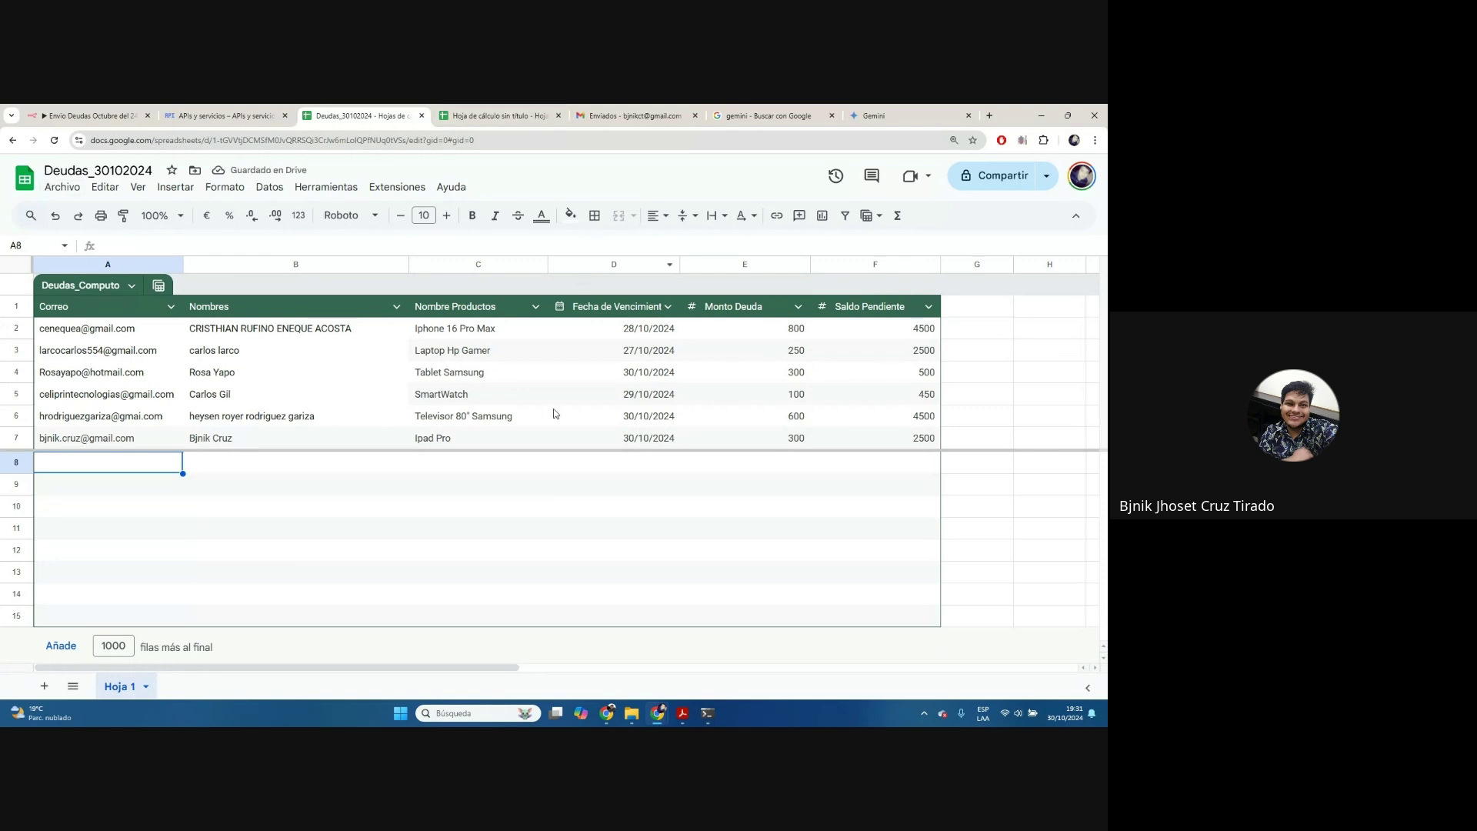
click(496, 444)
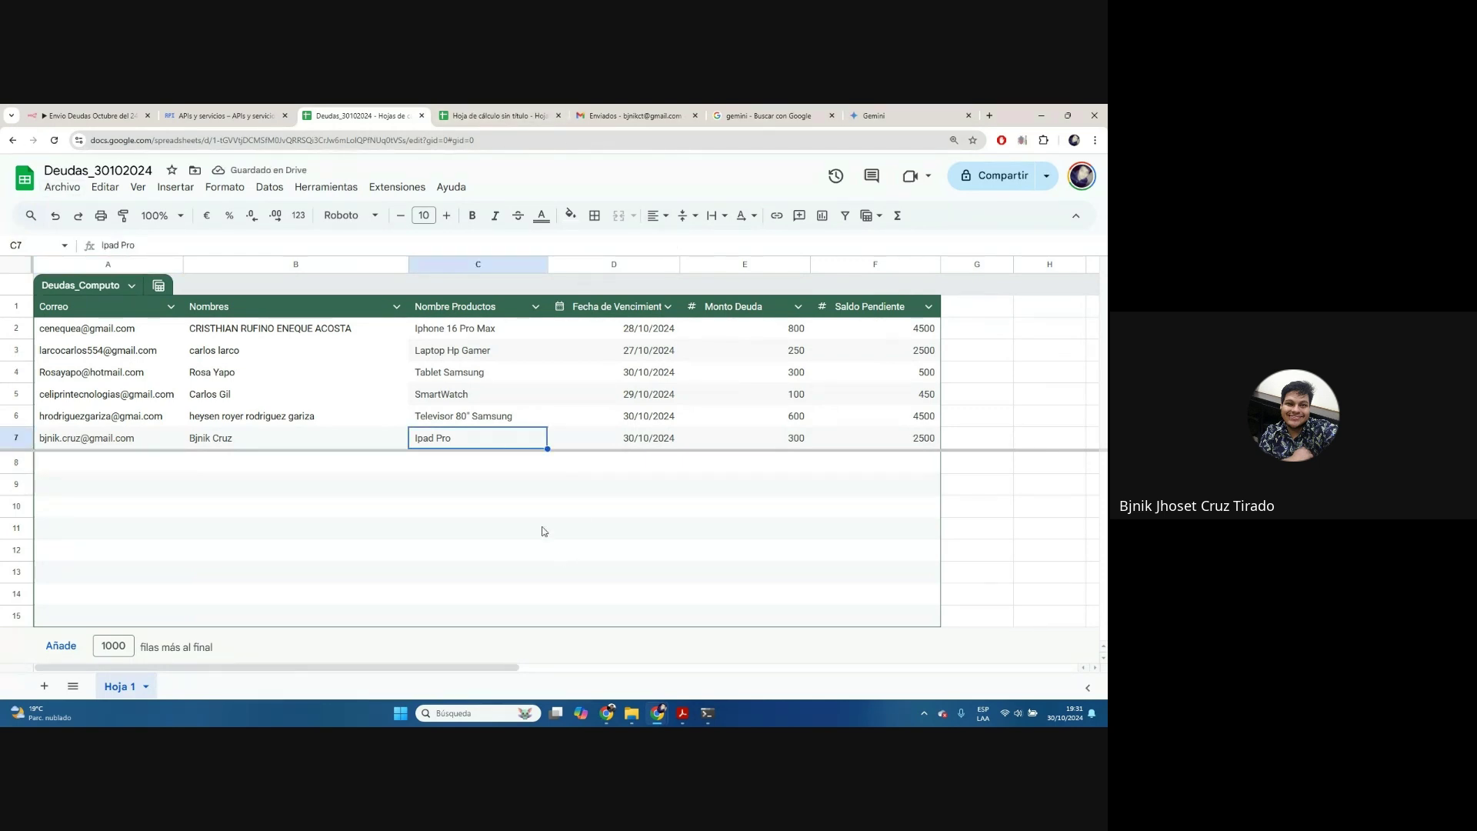
click(87, 110)
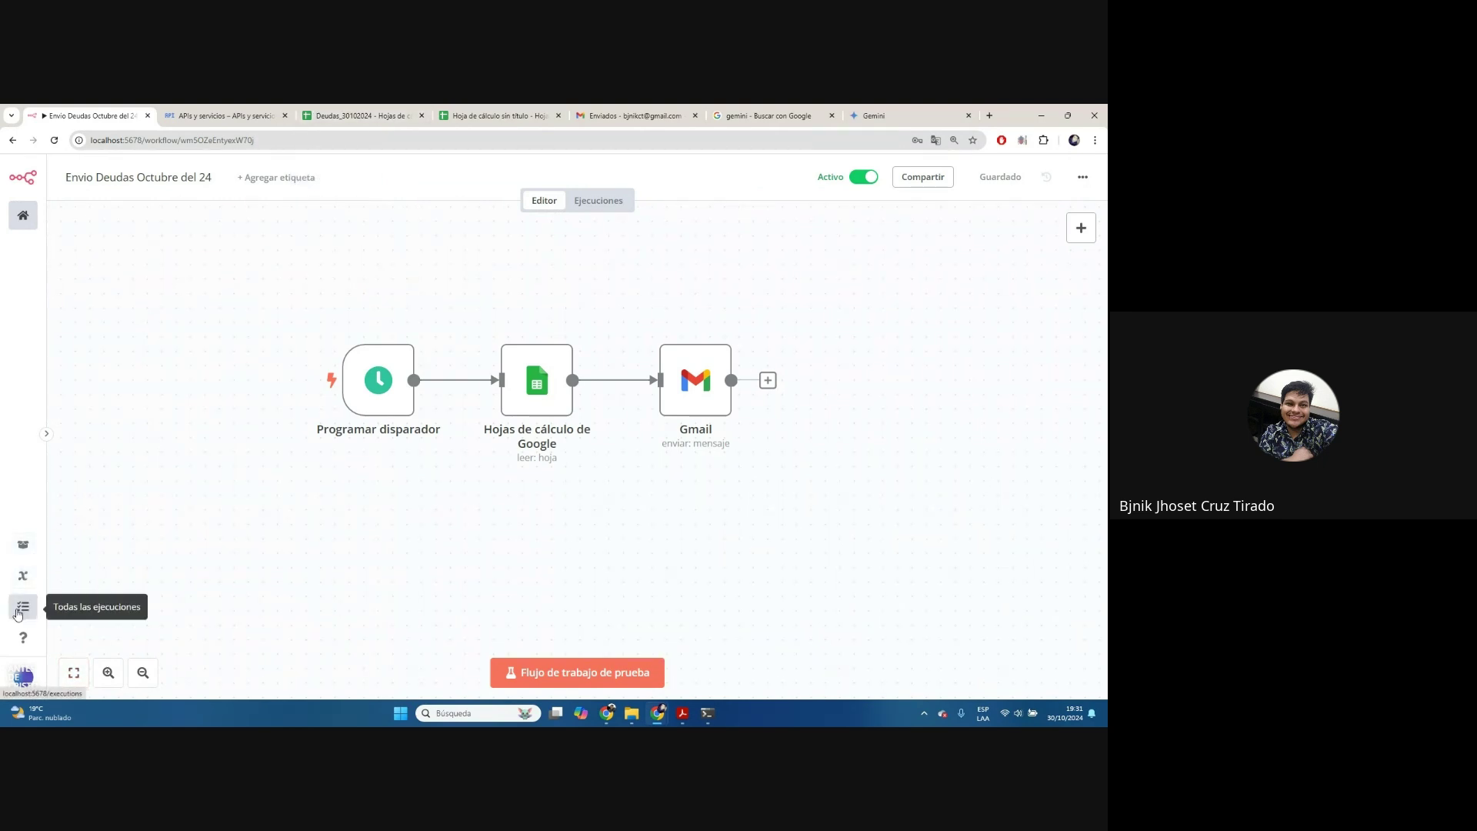
Open All executions, view the details of execution #53, then return to the workflows list
click(46, 433)
click(113, 619)
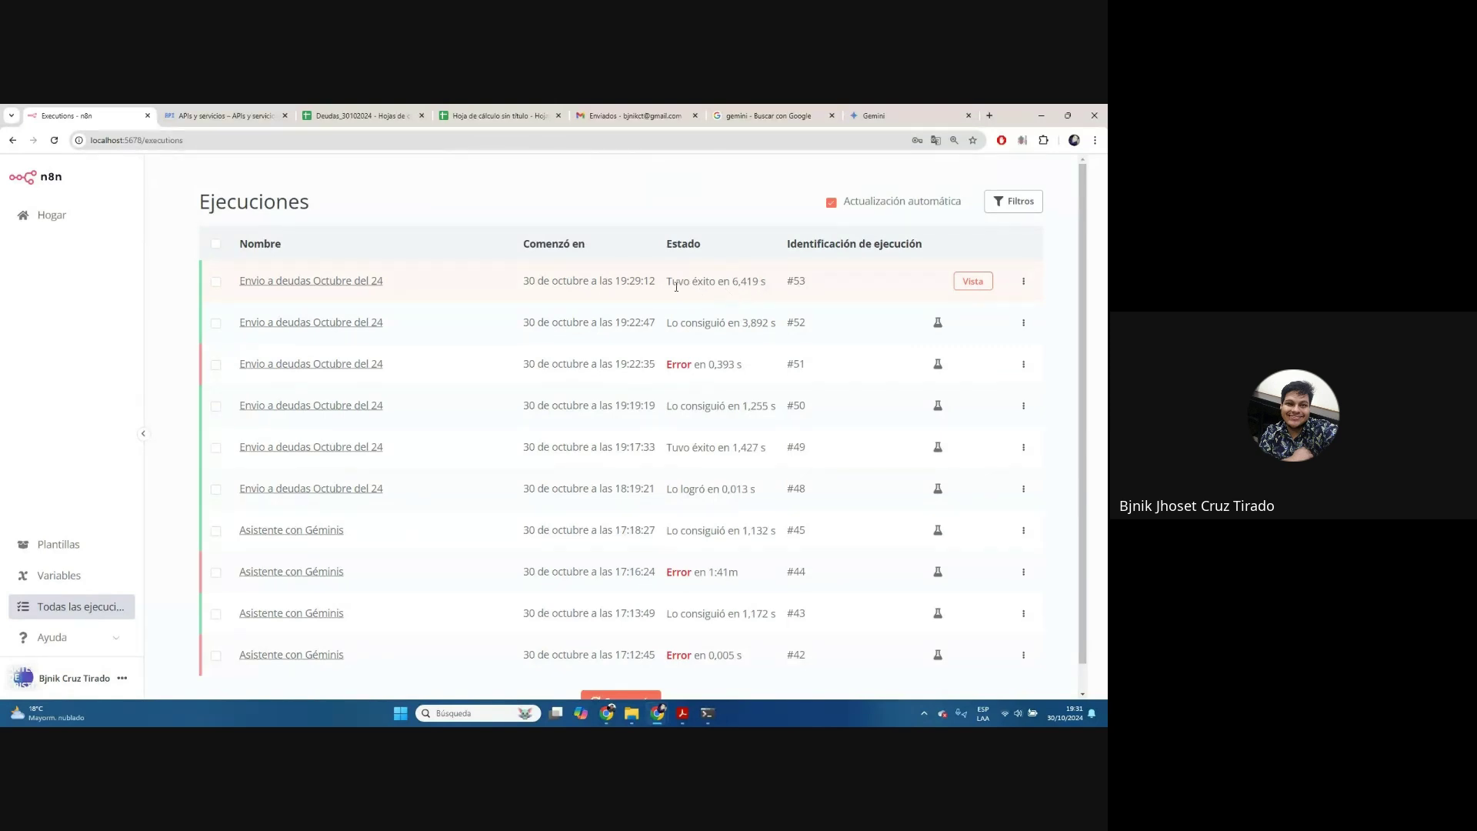
drag(625, 278, 660, 281)
click(974, 285)
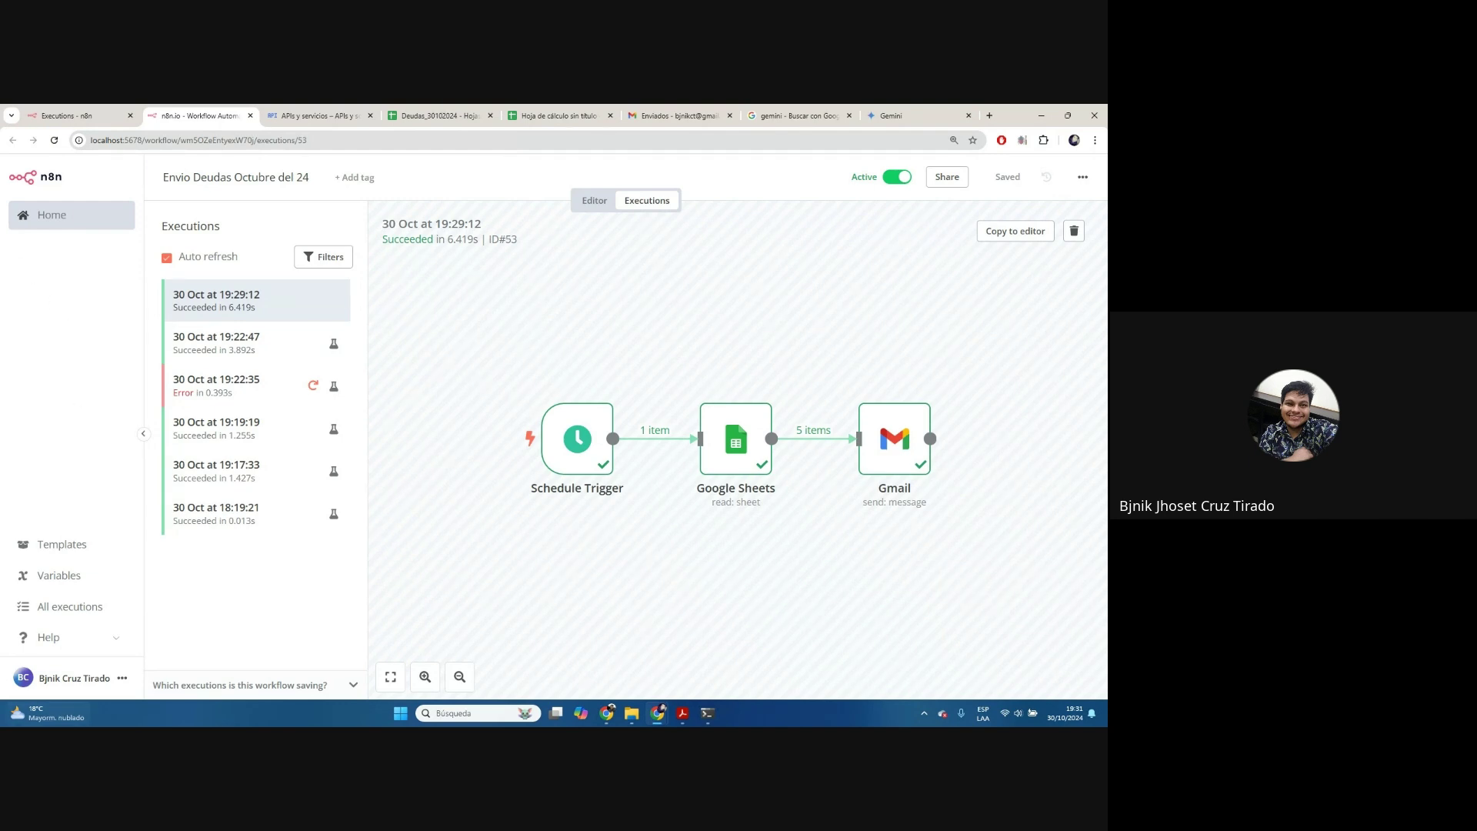
click(68, 219)
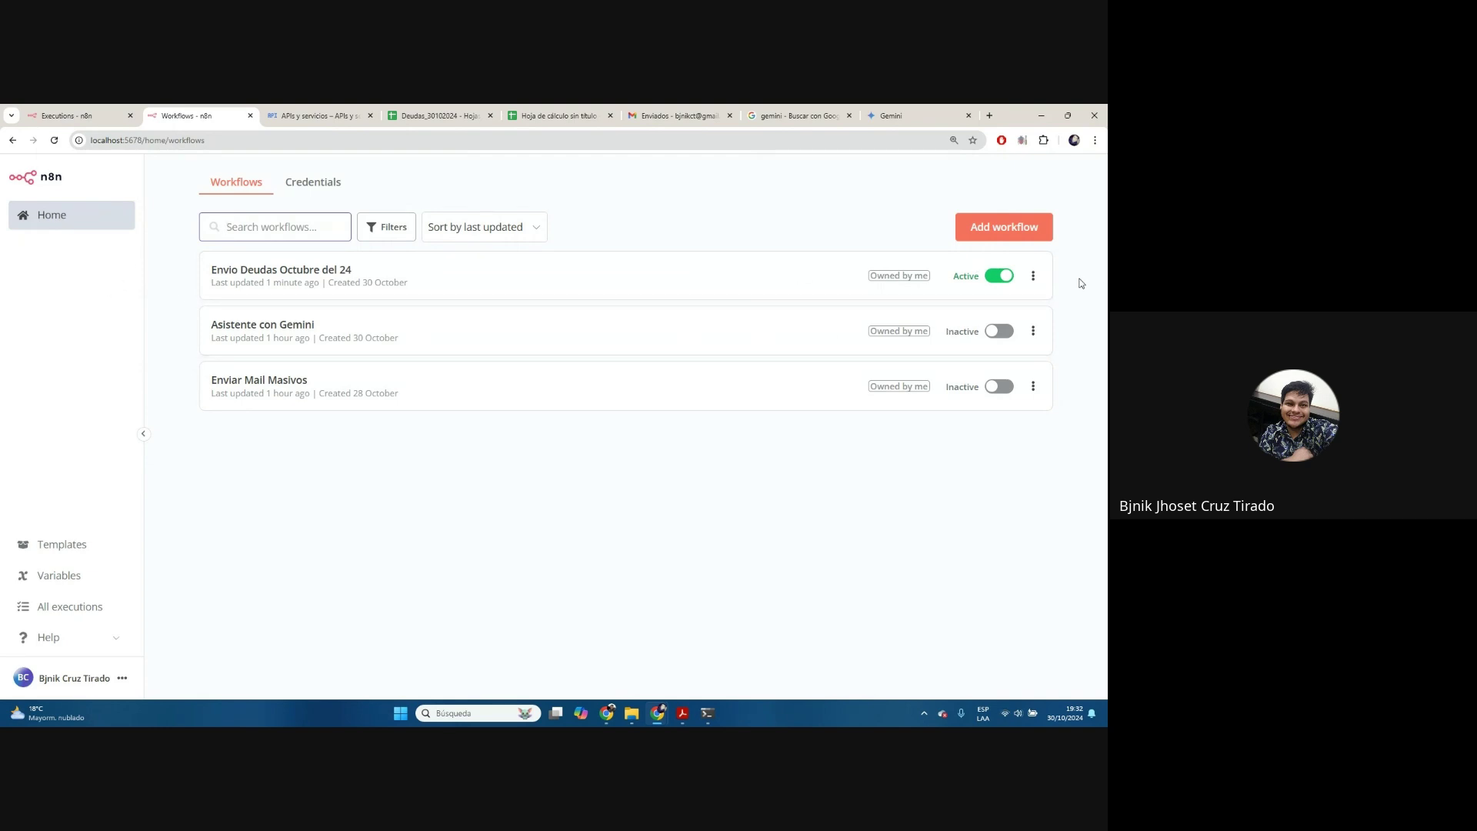
Open 'Envio Deudas Octubre del 24' and run Schedule Trigger, Google Sheets and Gmail nodes in turn
click(1037, 285)
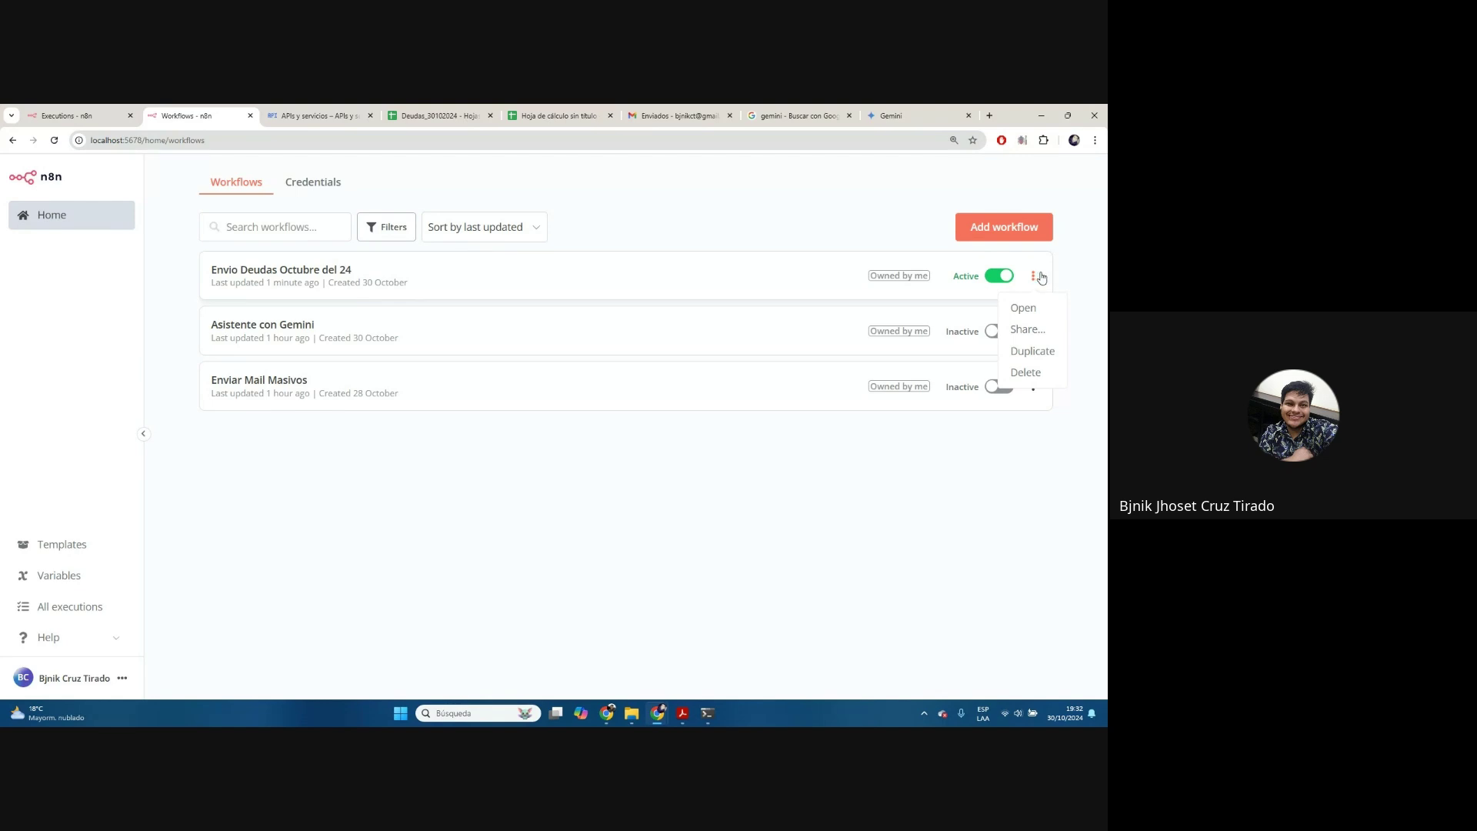
click(281, 270)
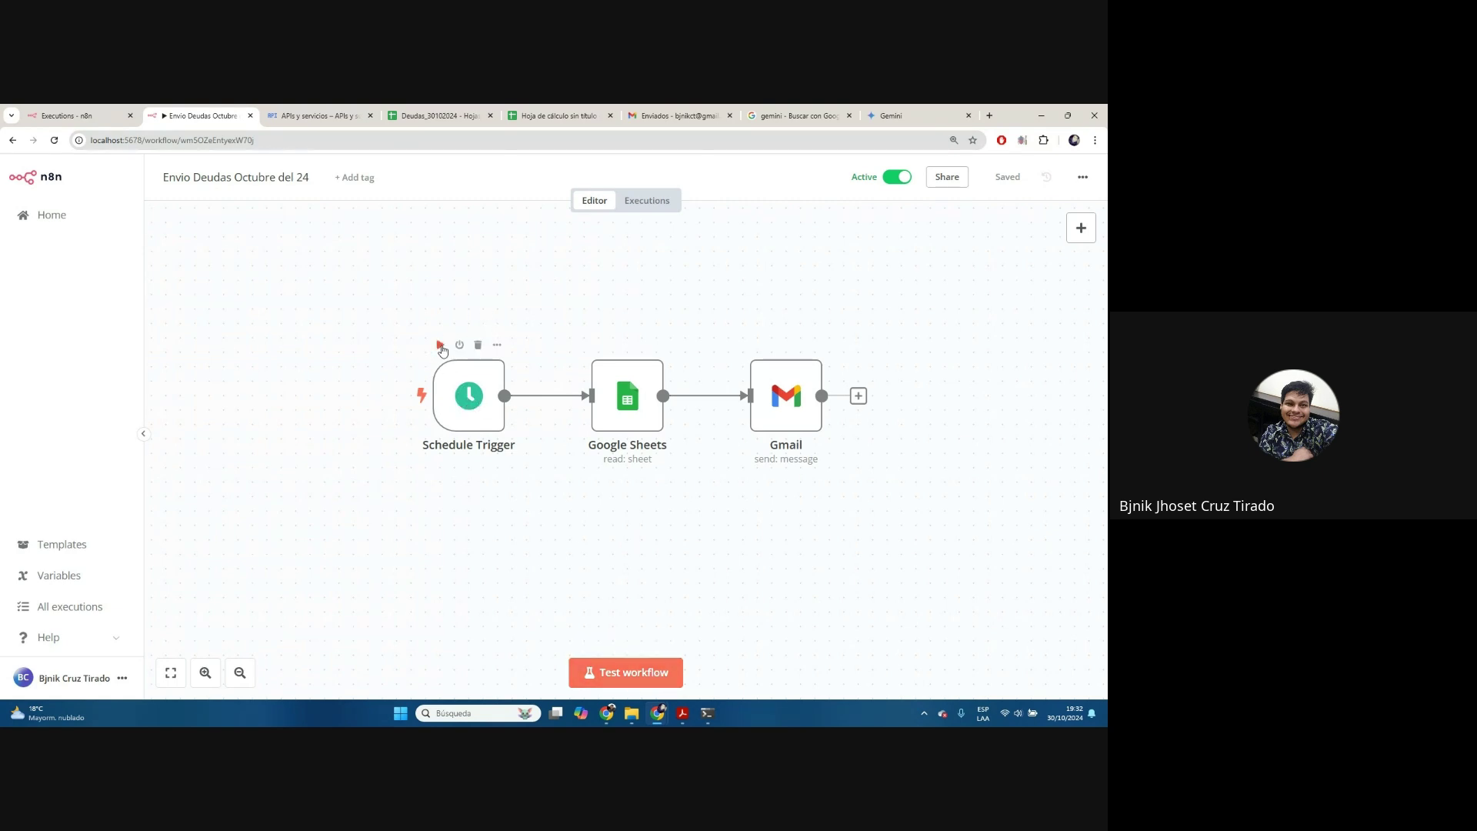
click(441, 345)
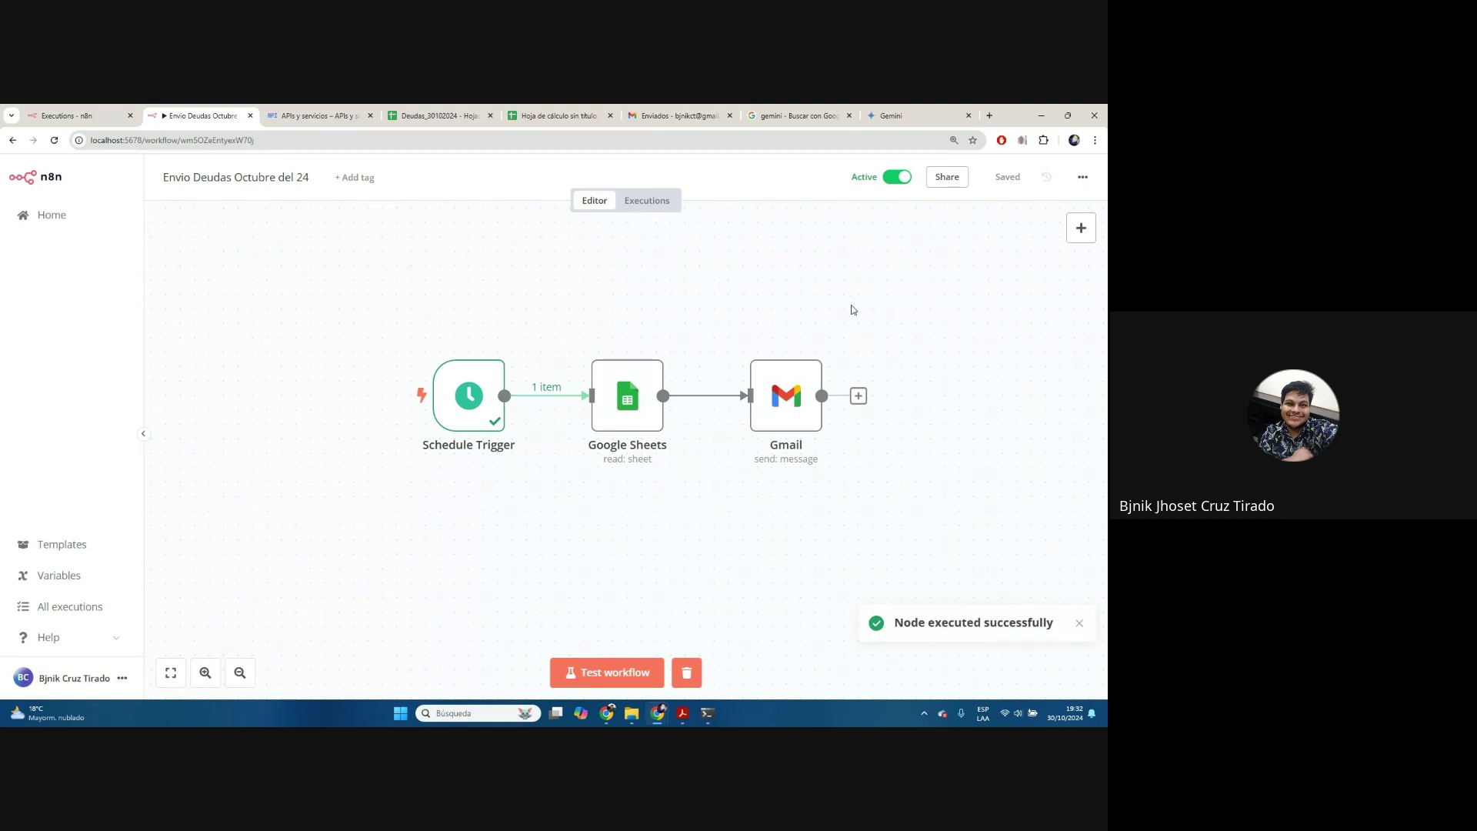
click(599, 344)
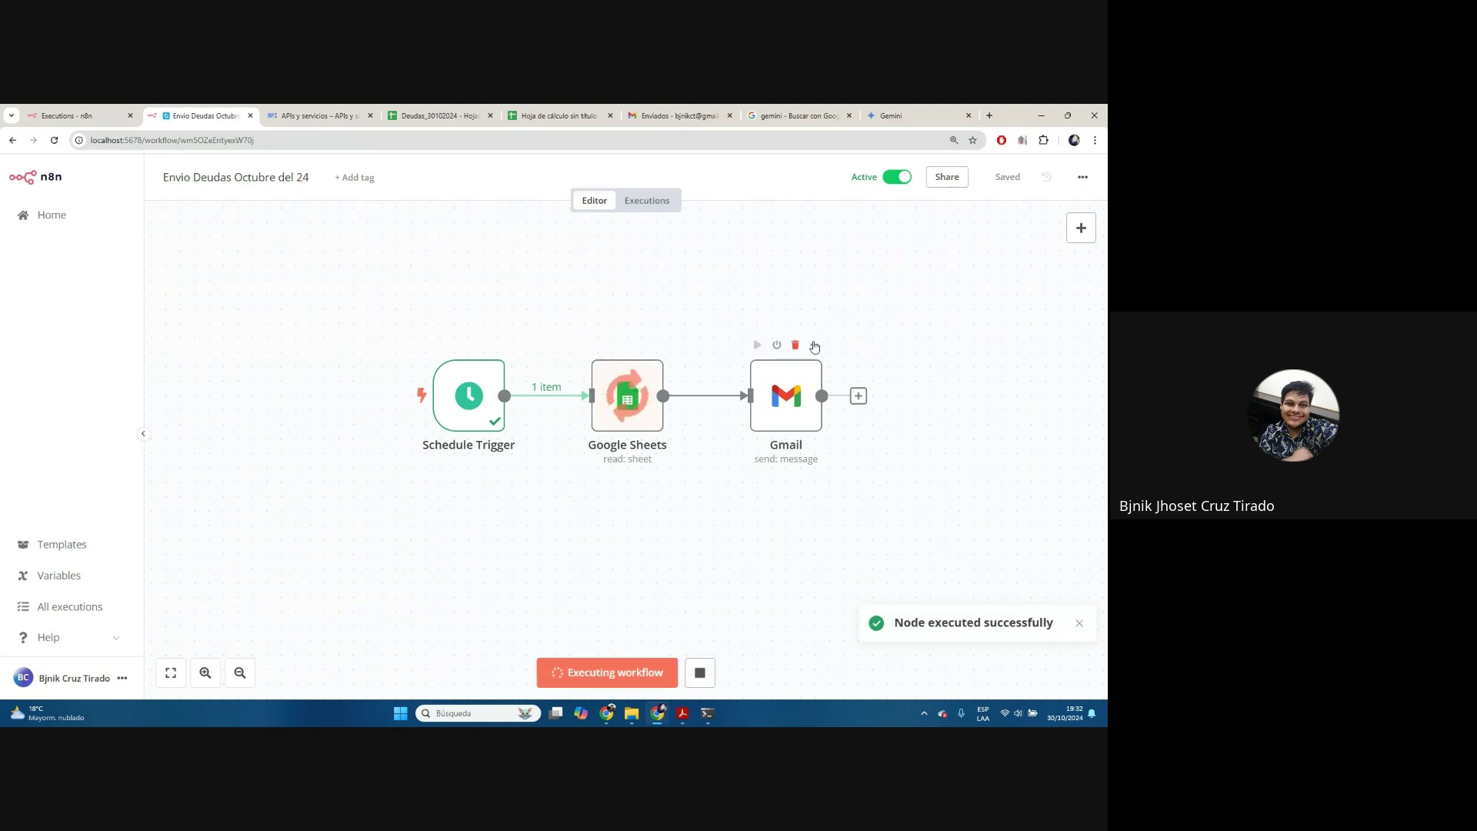
click(757, 344)
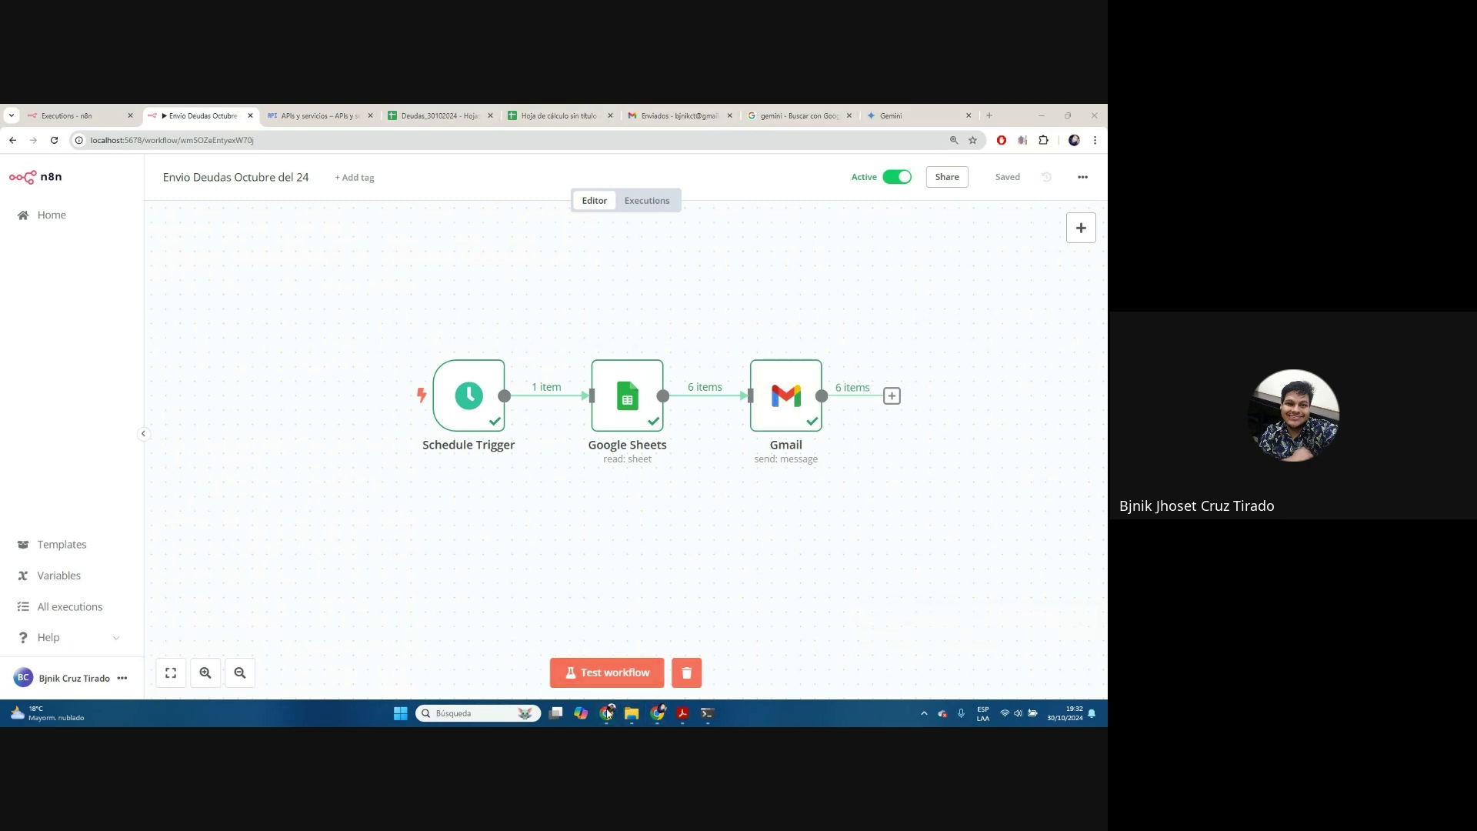
Check the Recordatorio de Deuda! email in Gmail, then go back to the n8n workflows list
mouse_move(607, 713)
click(589, 660)
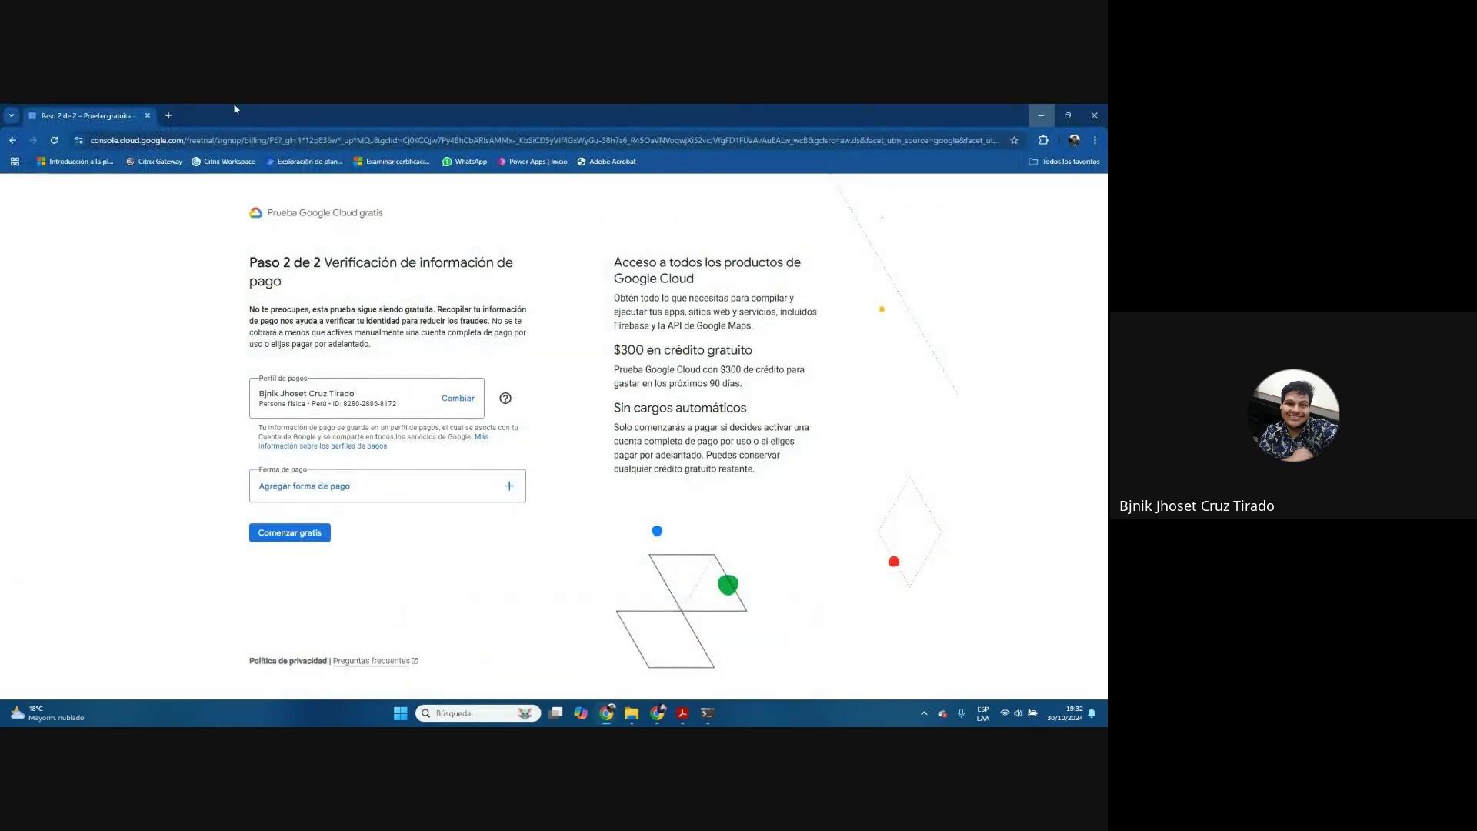
click(169, 116)
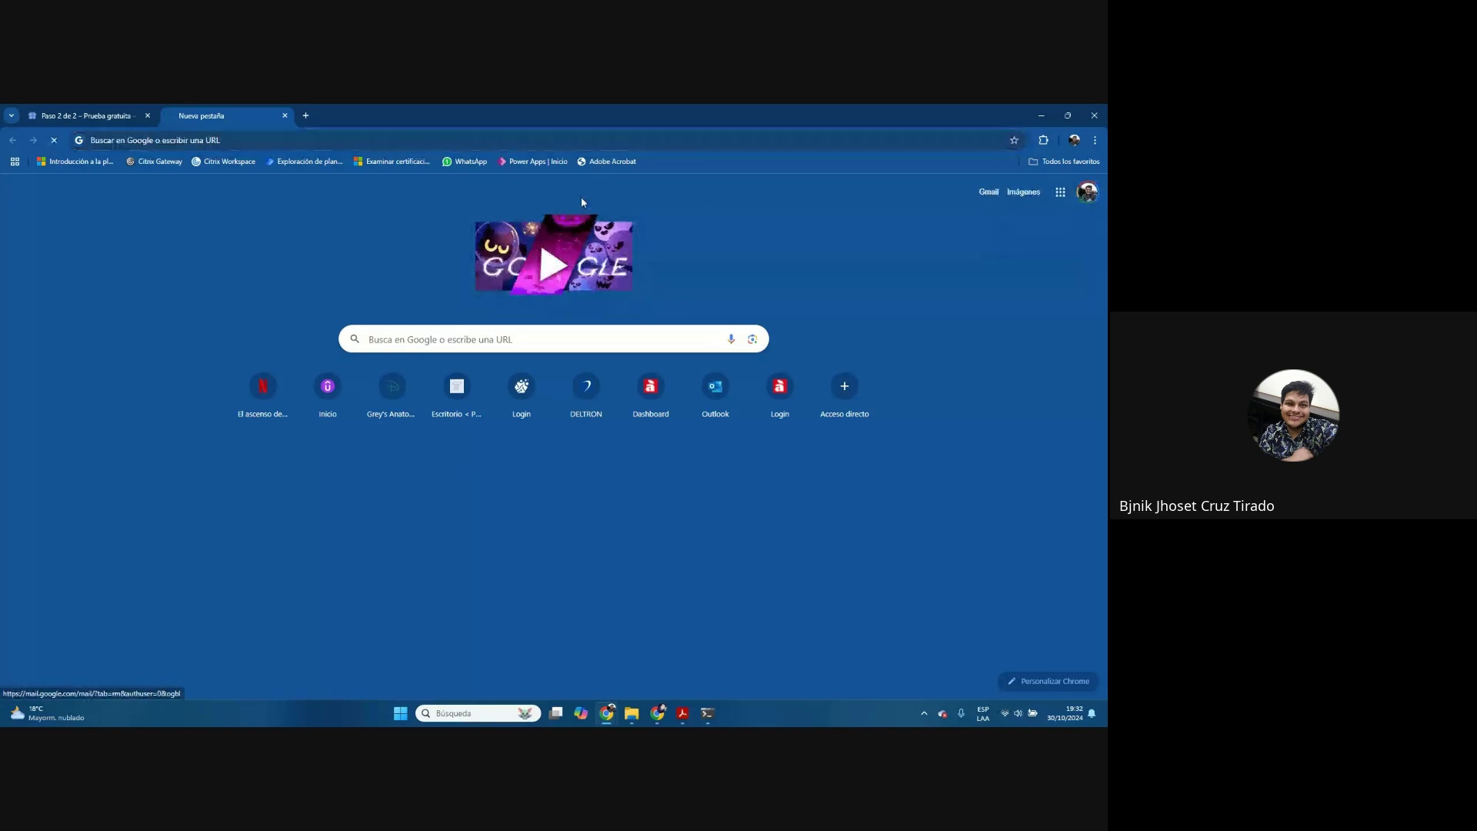
click(988, 191)
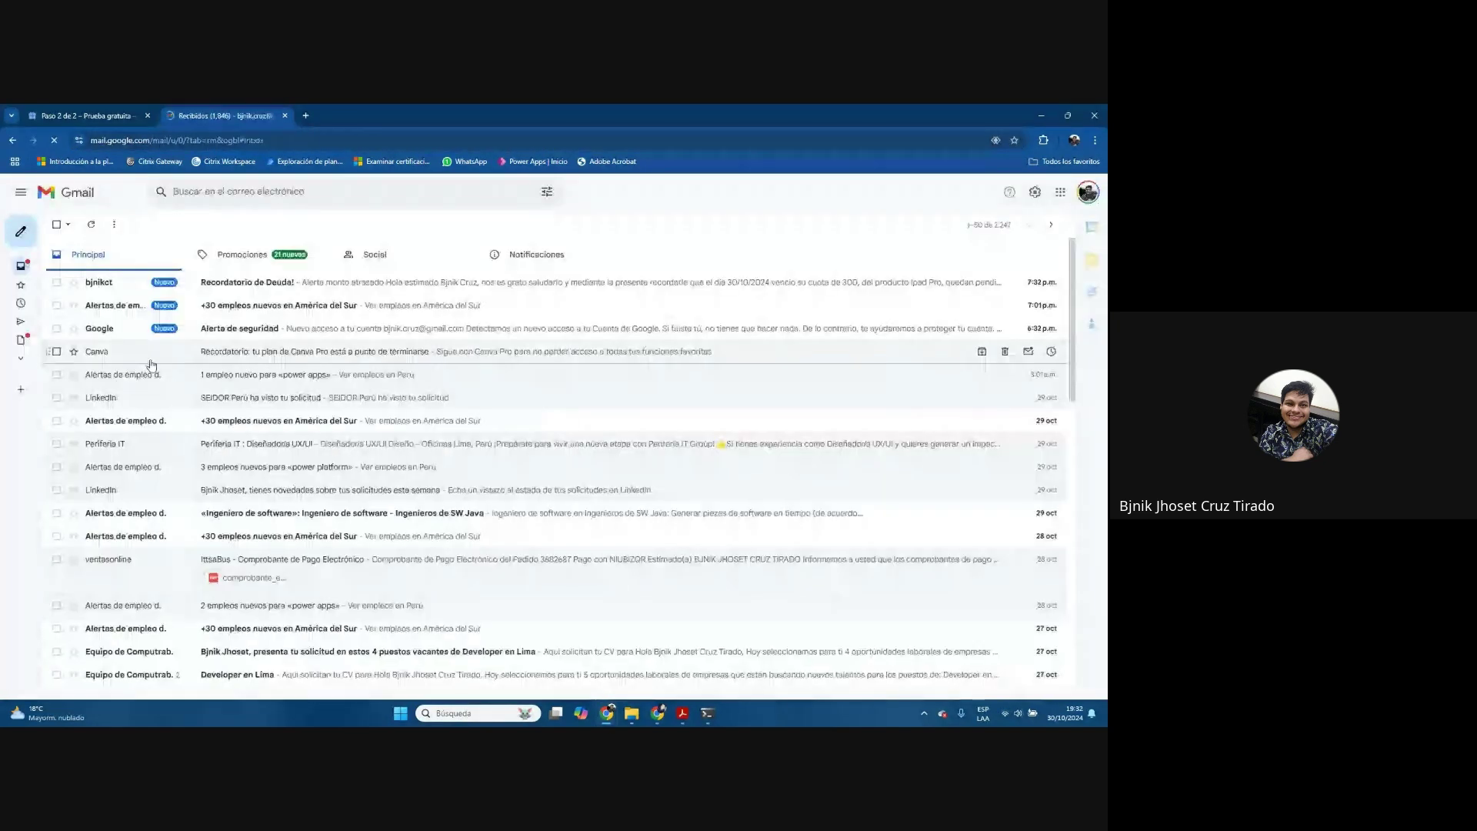
click(185, 282)
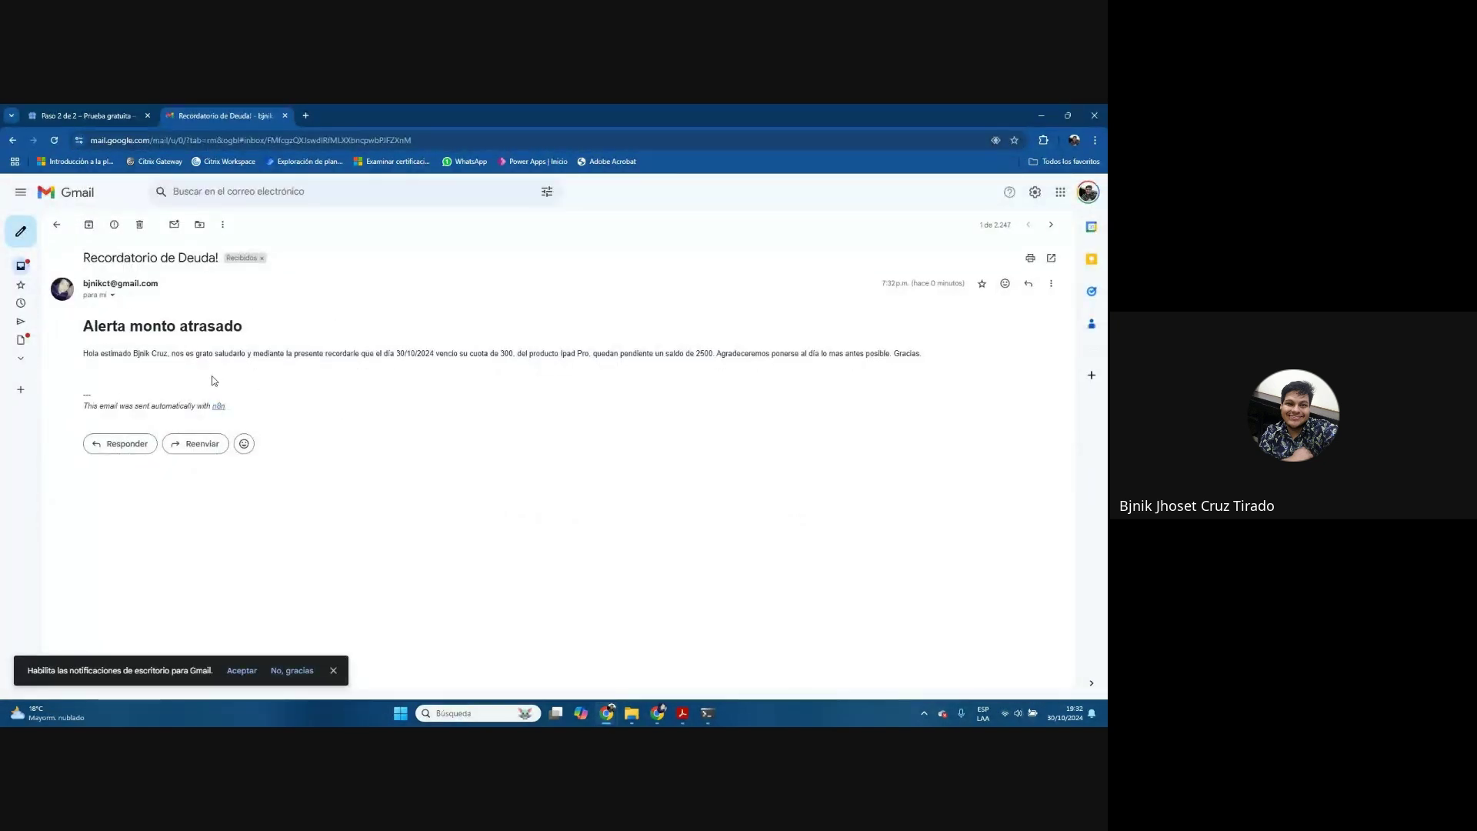
click(1041, 115)
click(108, 215)
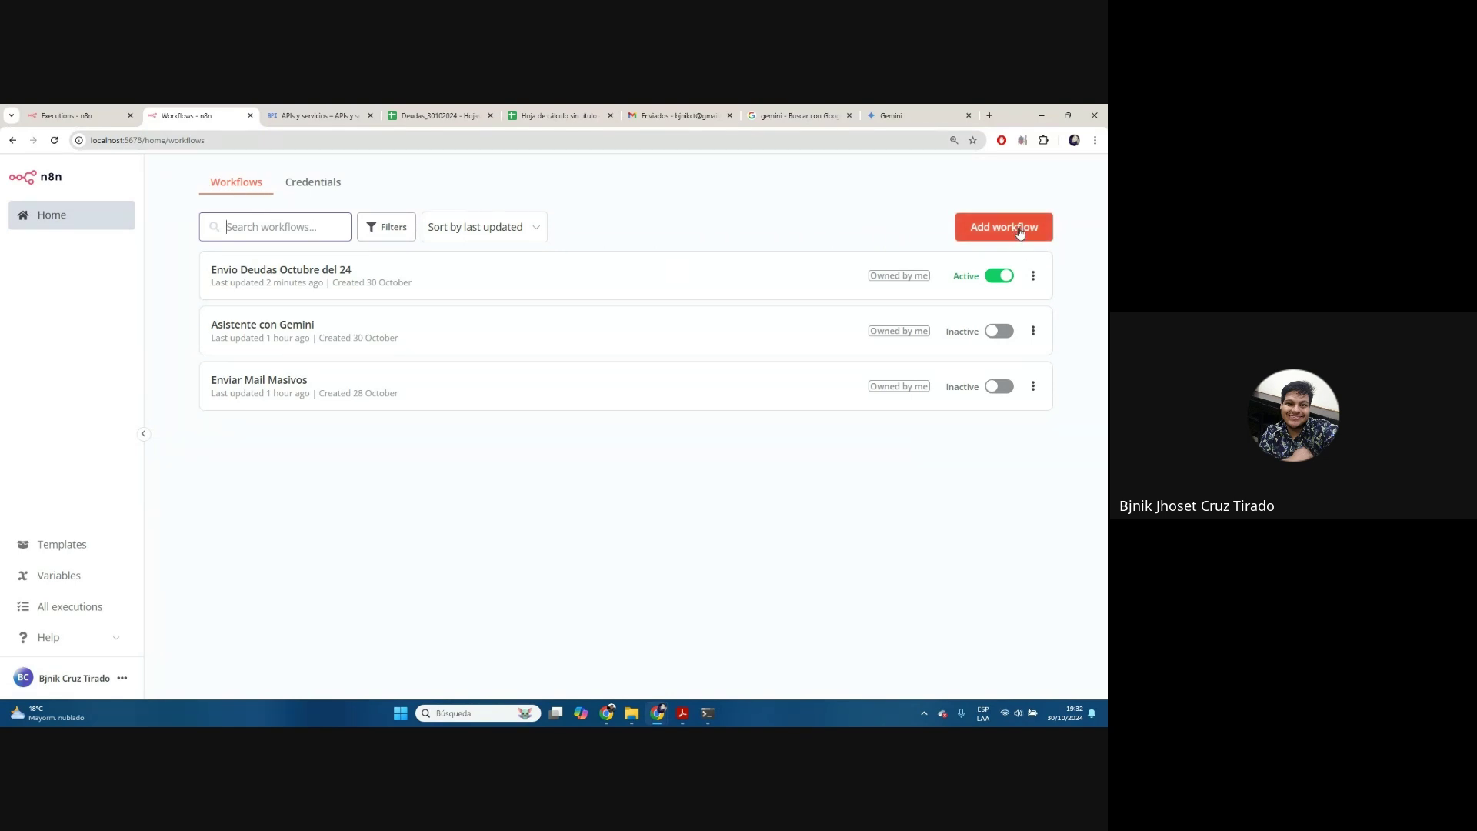
Create a new workflow and open the next-node choices on its manual trigger
click(1019, 233)
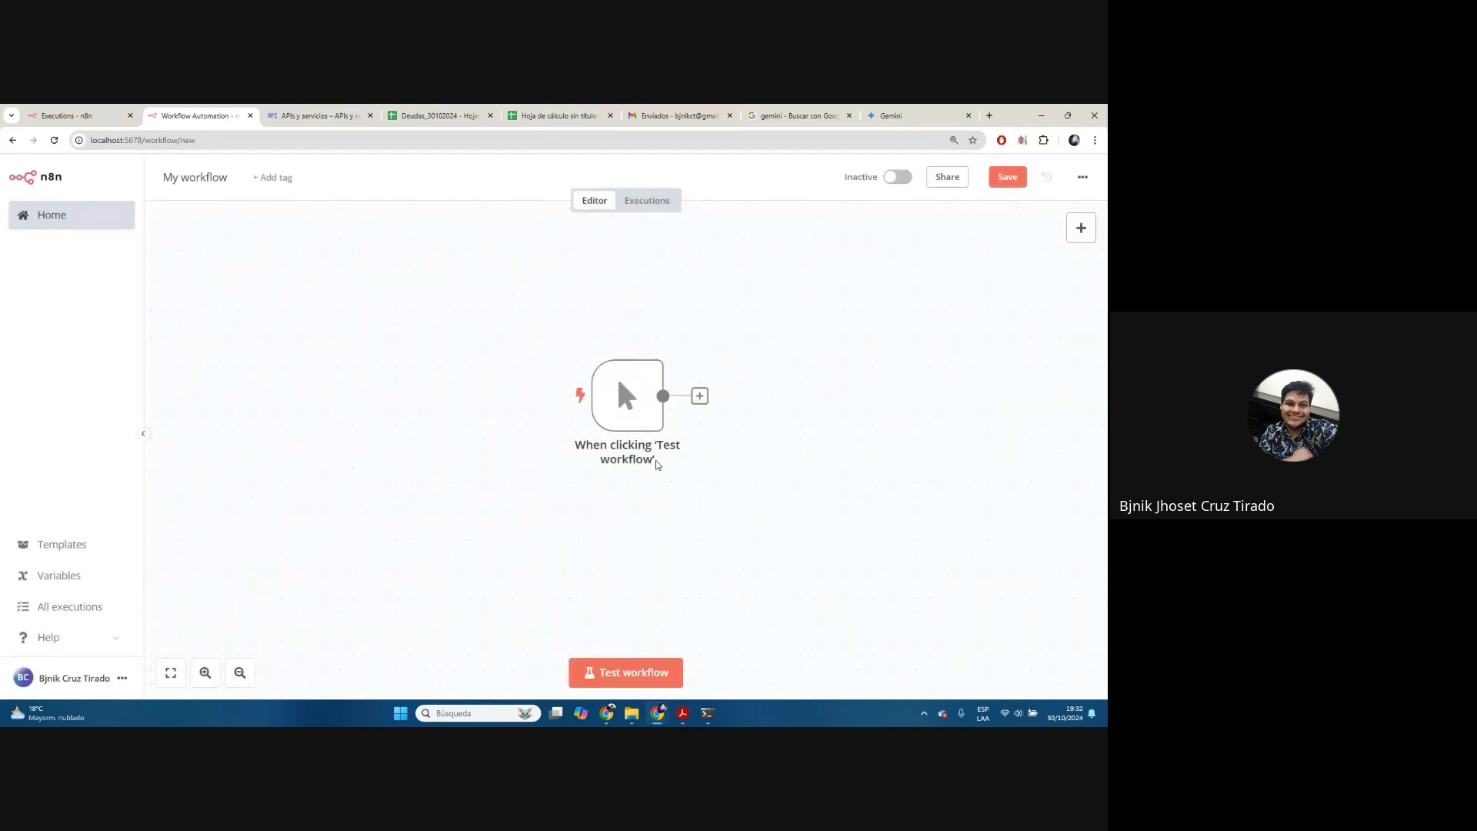
drag(757, 495, 539, 433)
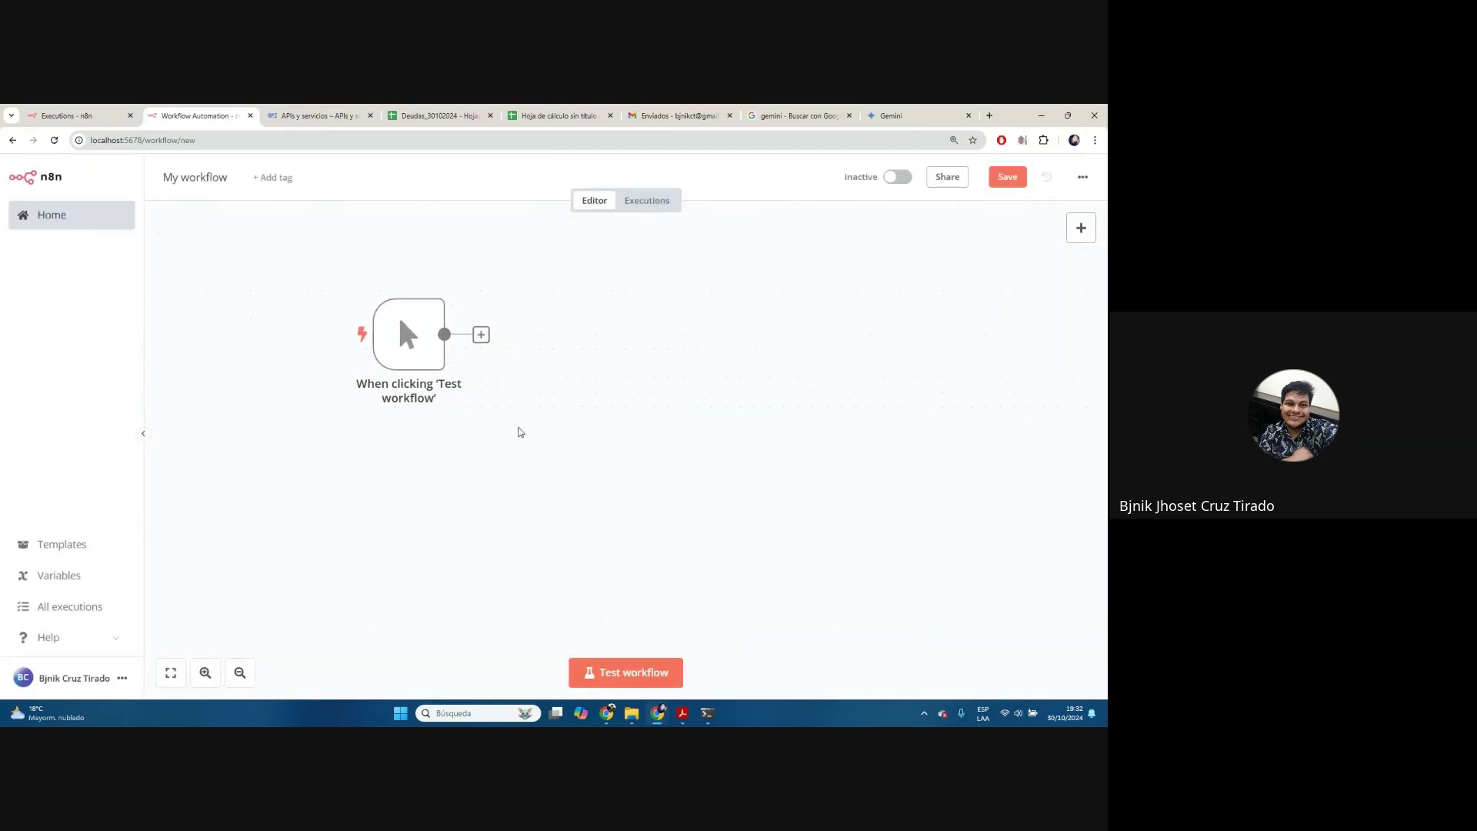
click(485, 337)
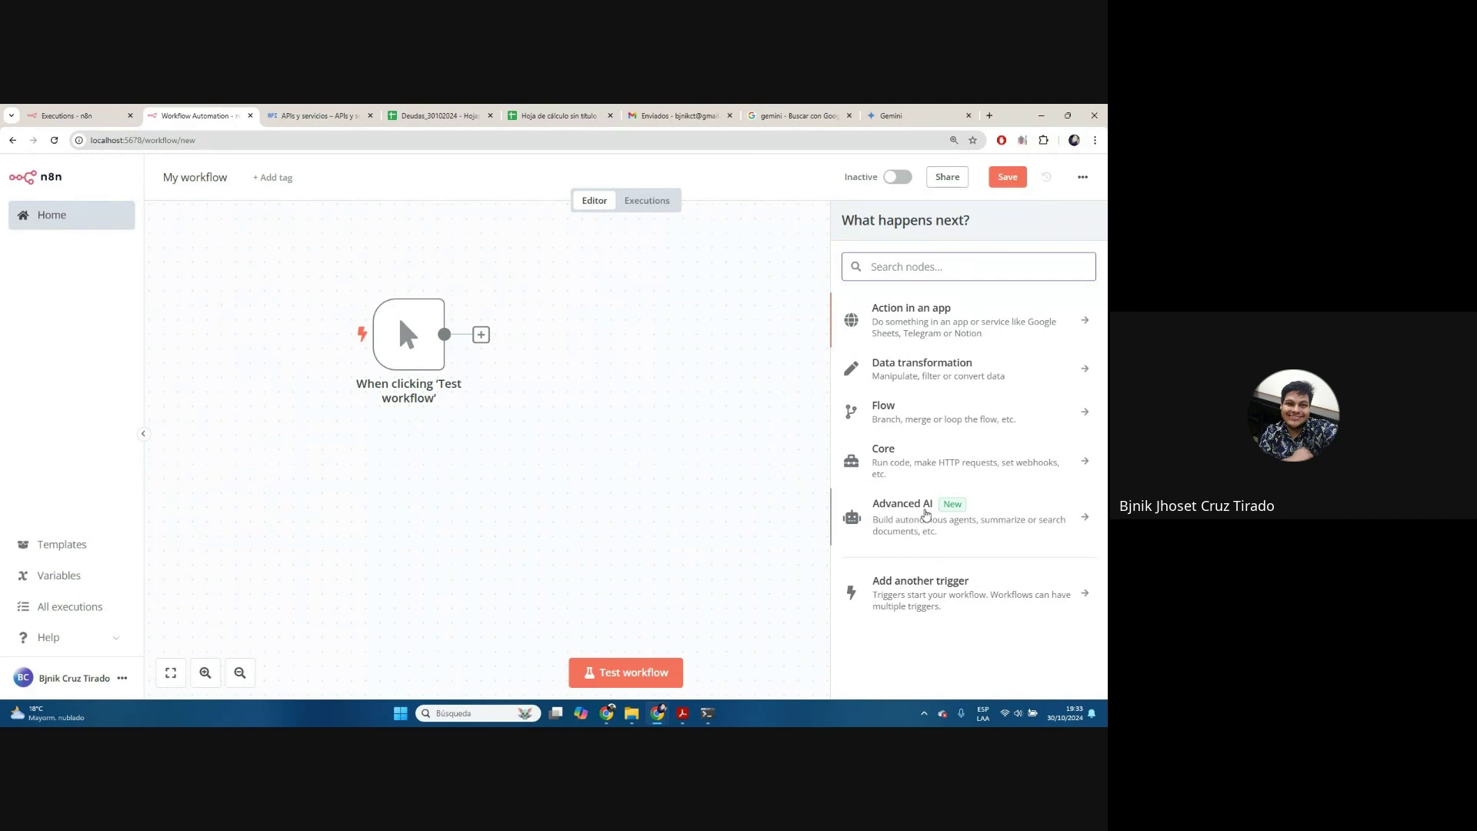
Place an AI Agent node from the Advanced AI category on the canvas
click(925, 514)
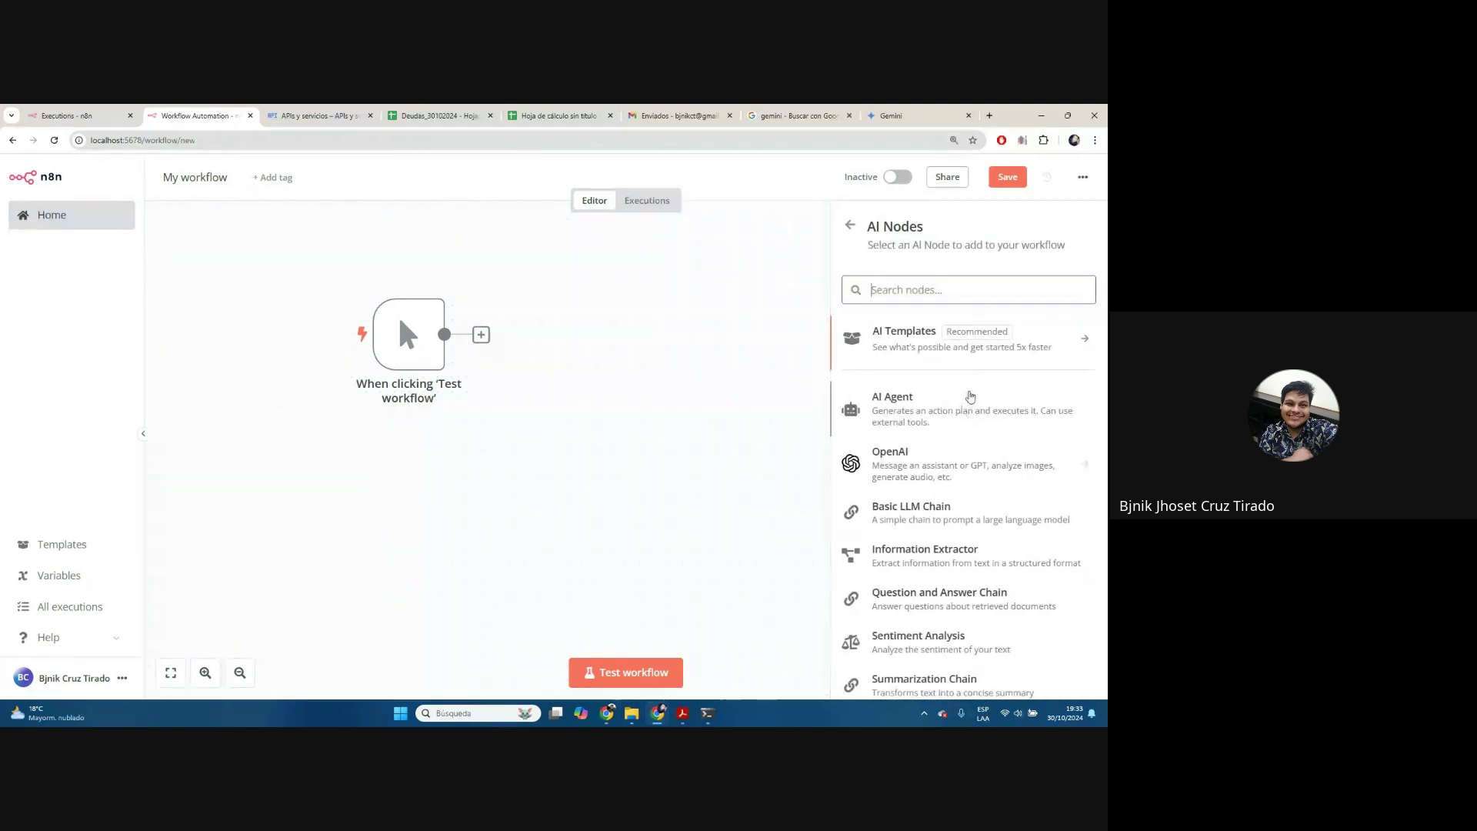
scroll(968, 394, down, 3)
scroll(968, 393, up, 3)
drag(956, 409, 481, 354)
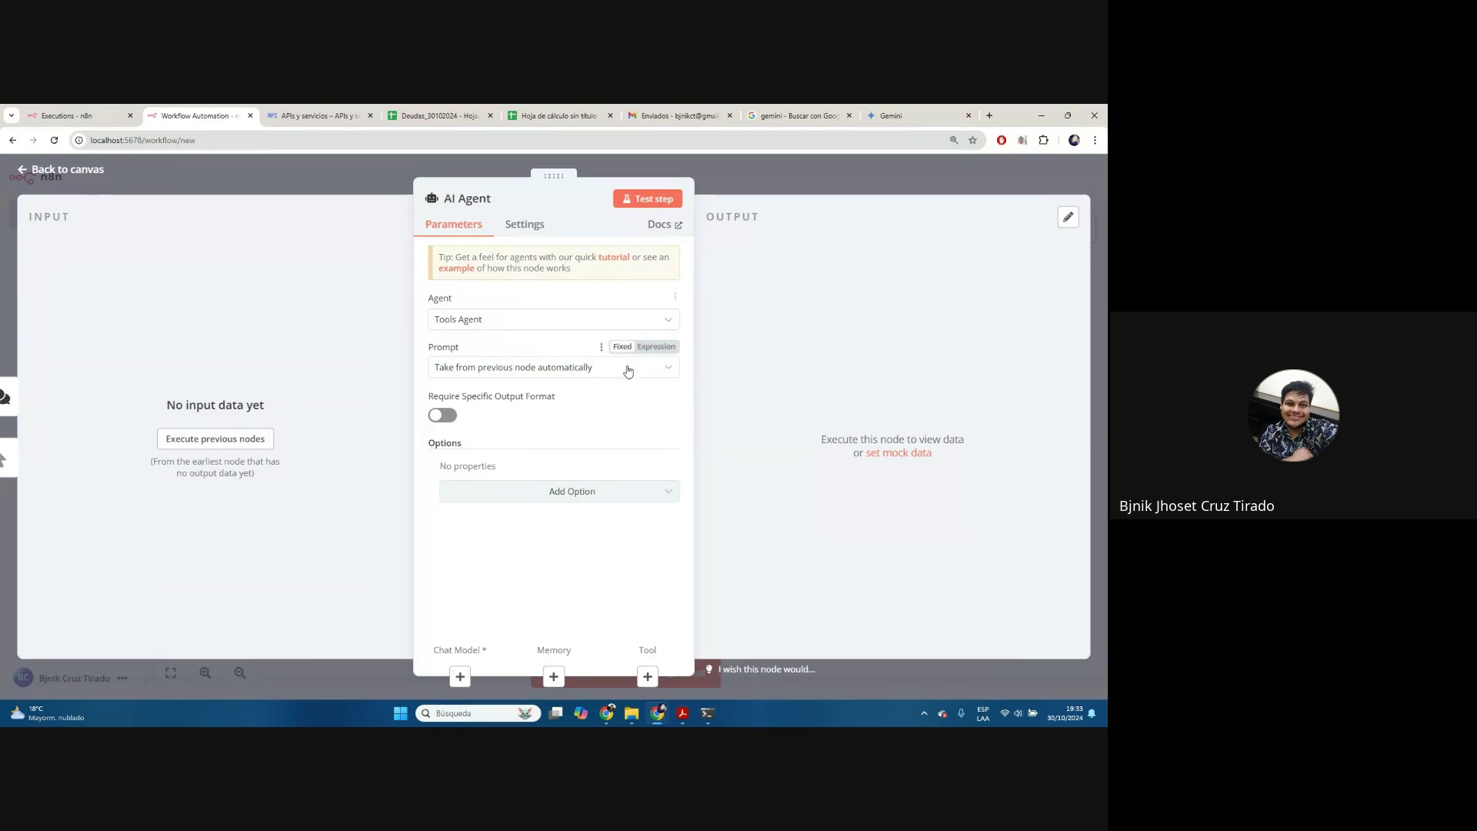
click(775, 186)
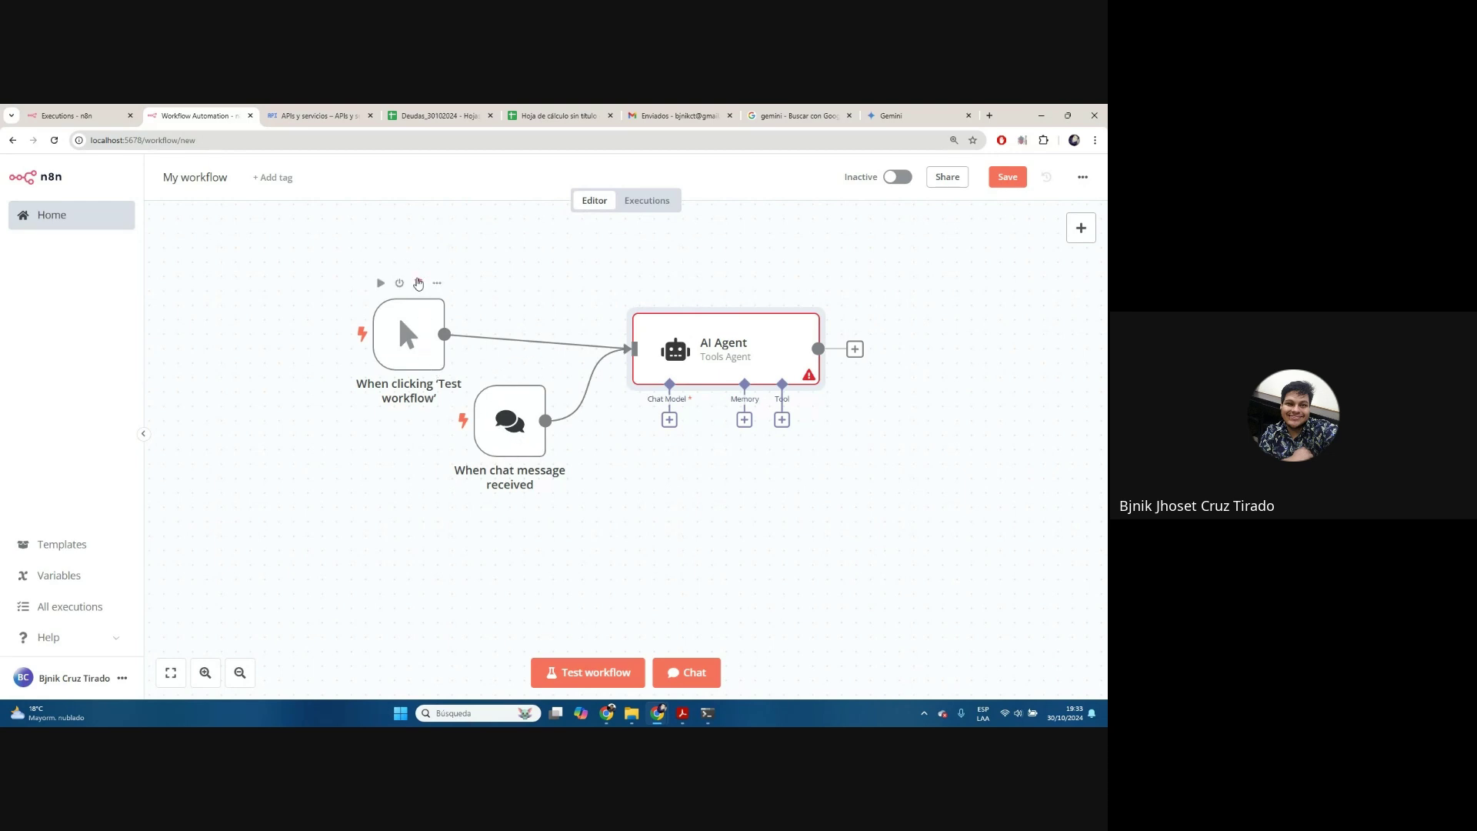
Delete the manual trigger and line up the chat trigger beside the AI Agent
click(418, 283)
drag(520, 412, 507, 339)
drag(763, 352, 733, 351)
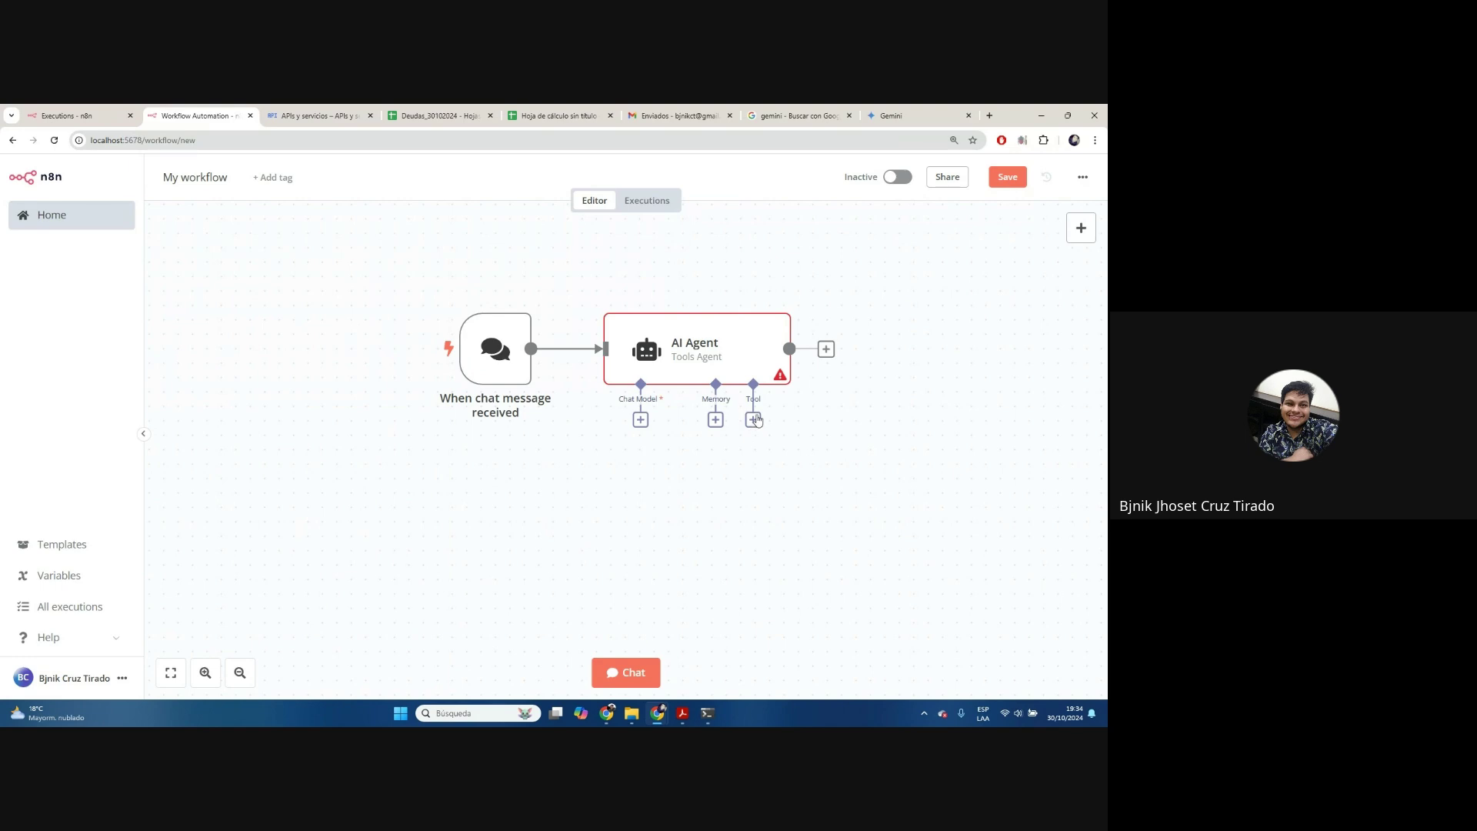
Attach a Google Gemini Chat Model to the AI Agent and start a new Gemini API credential
mouse_move(709, 309)
click(640, 419)
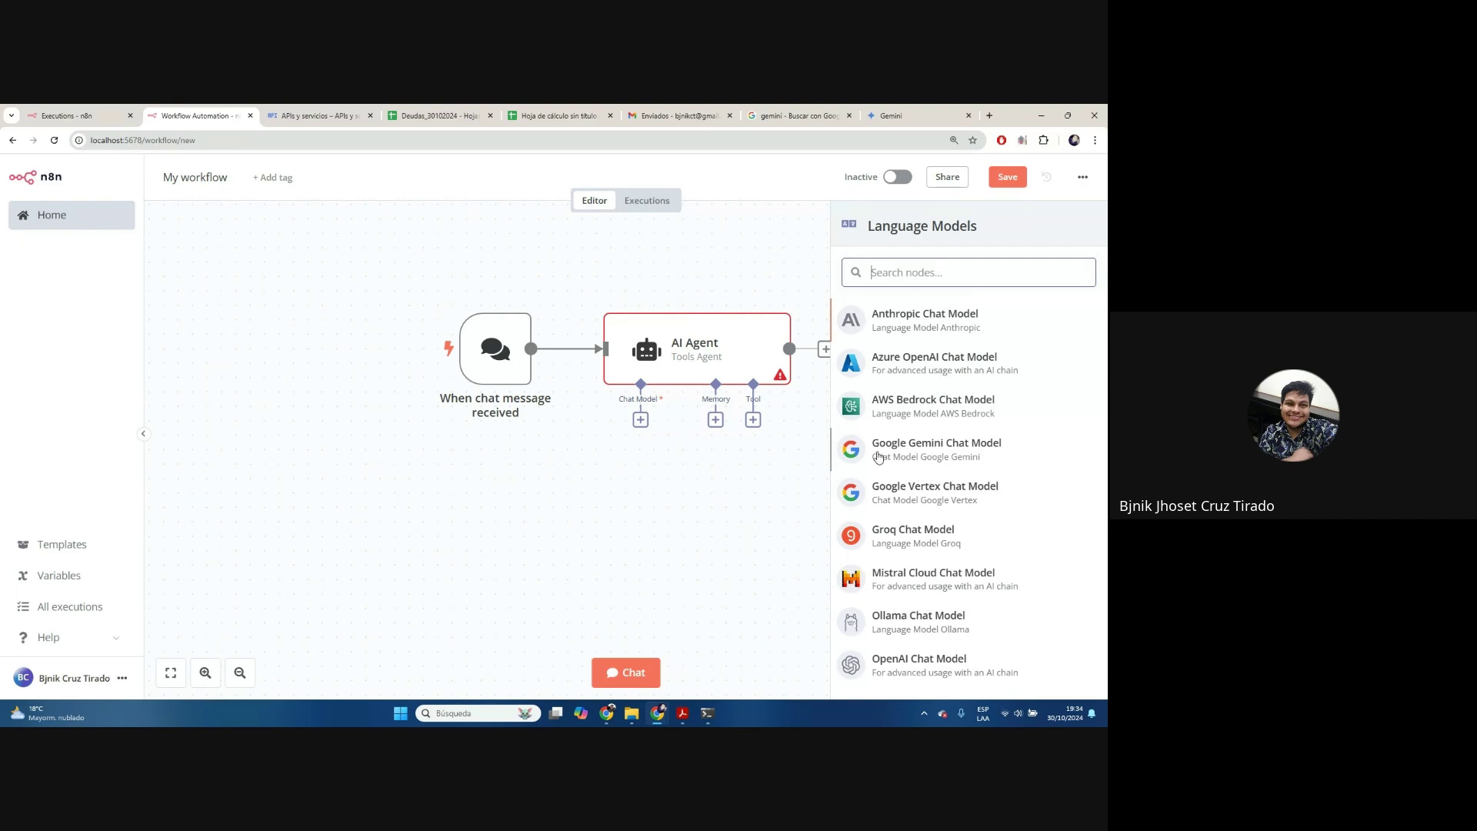
click(916, 462)
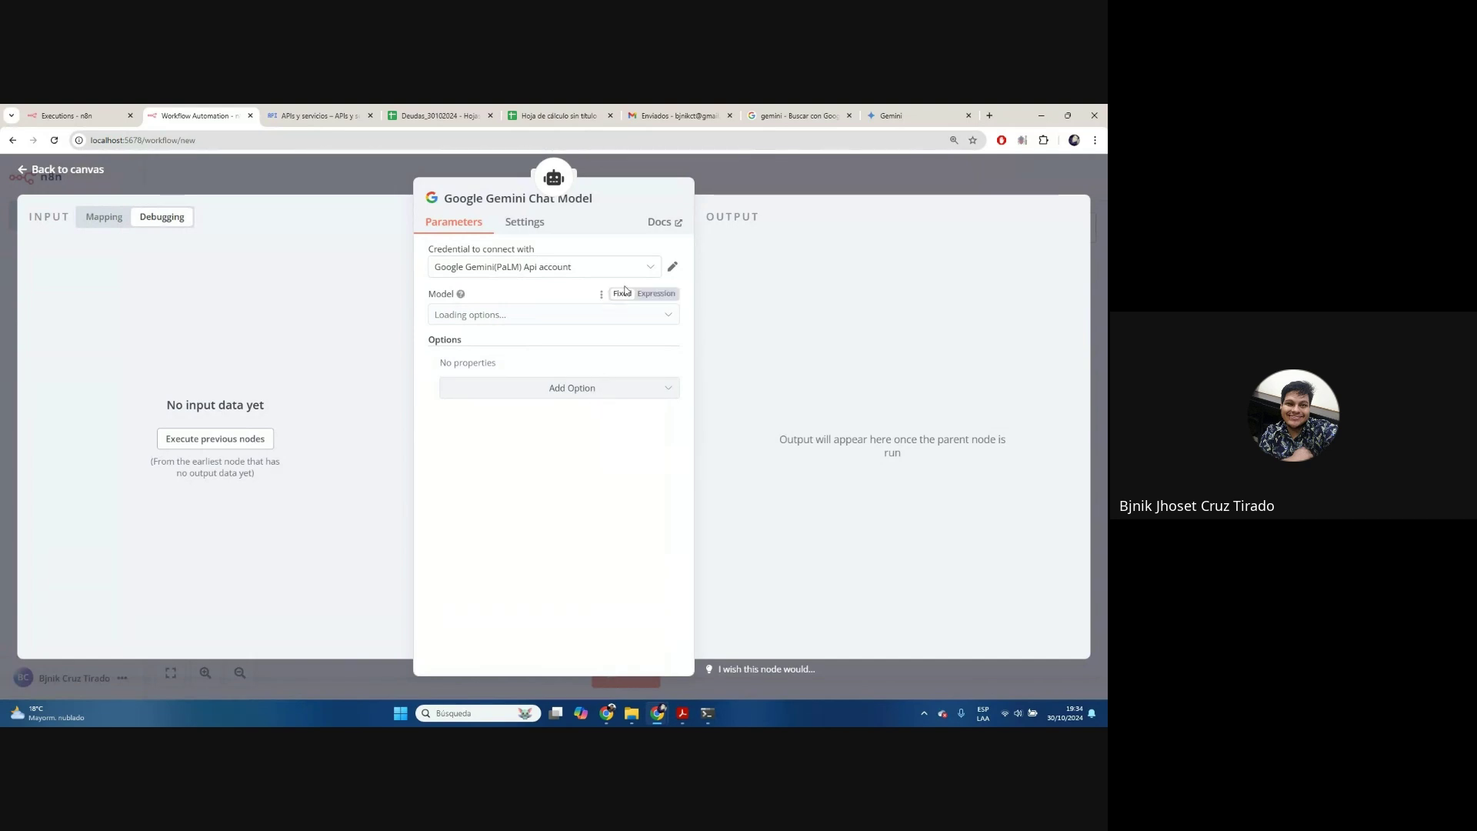
click(577, 274)
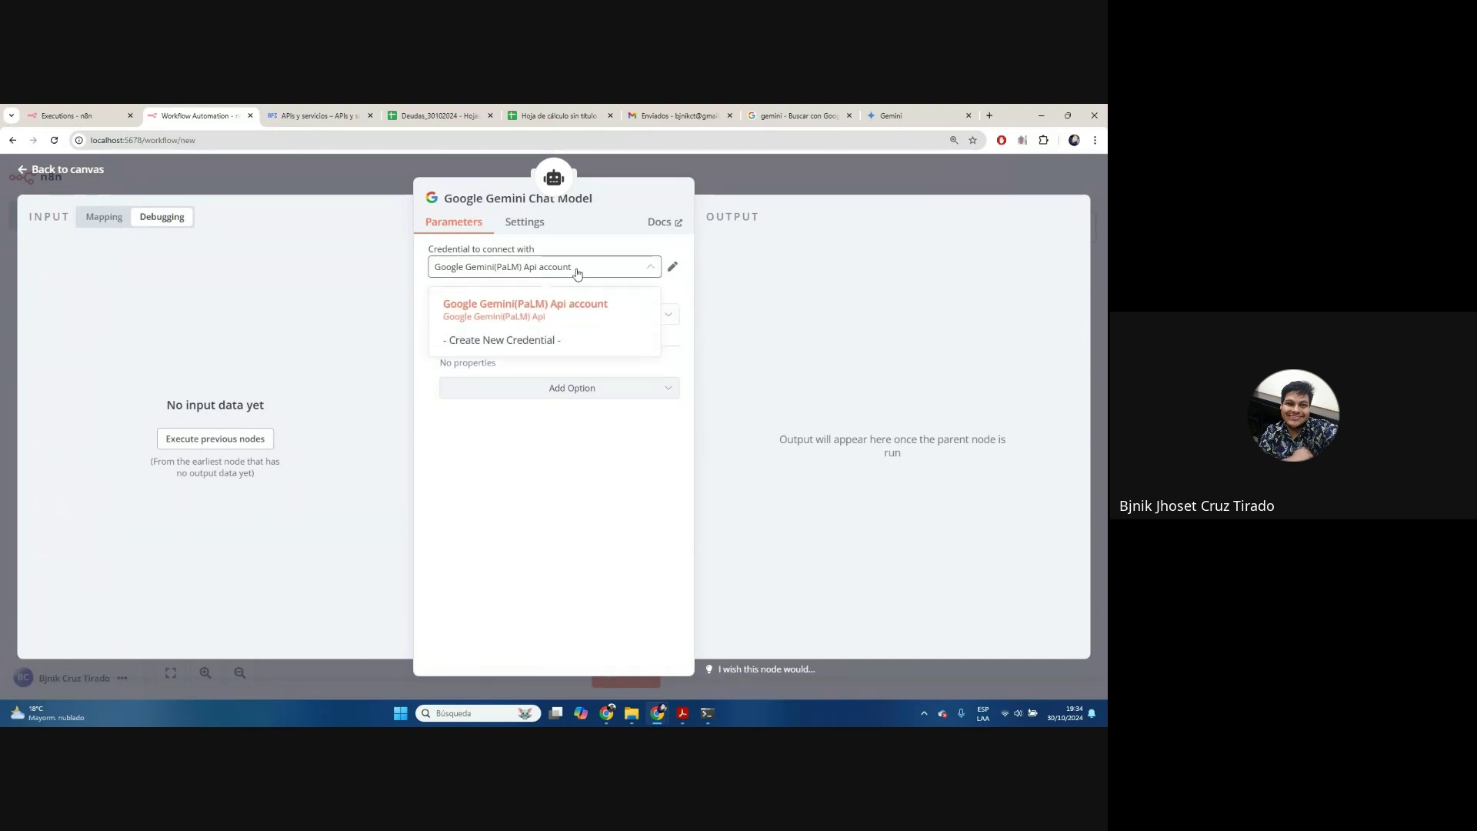
click(512, 350)
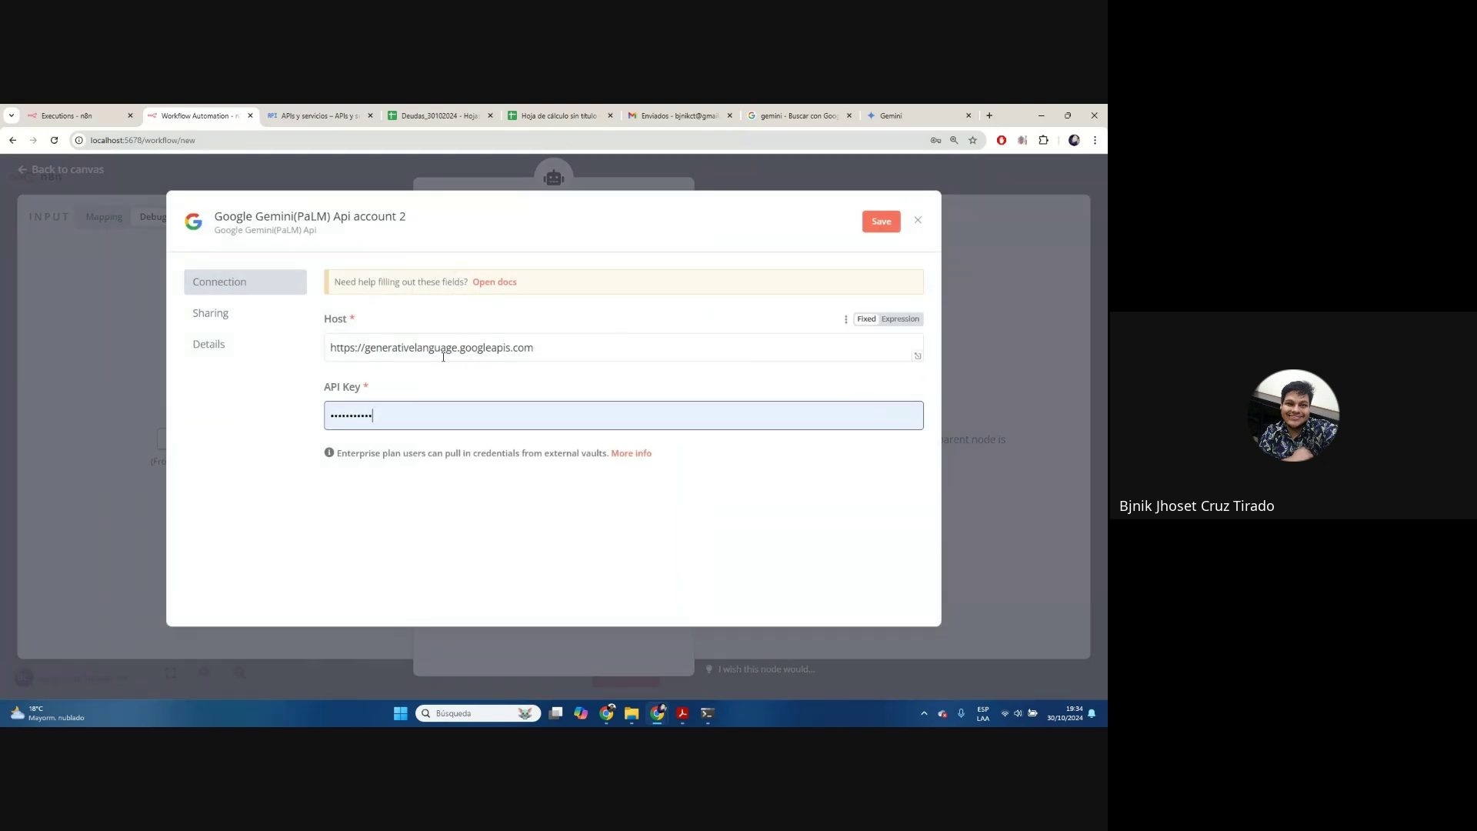
Copy the Gemini API key from the Google Cloud credentials page
click(292, 114)
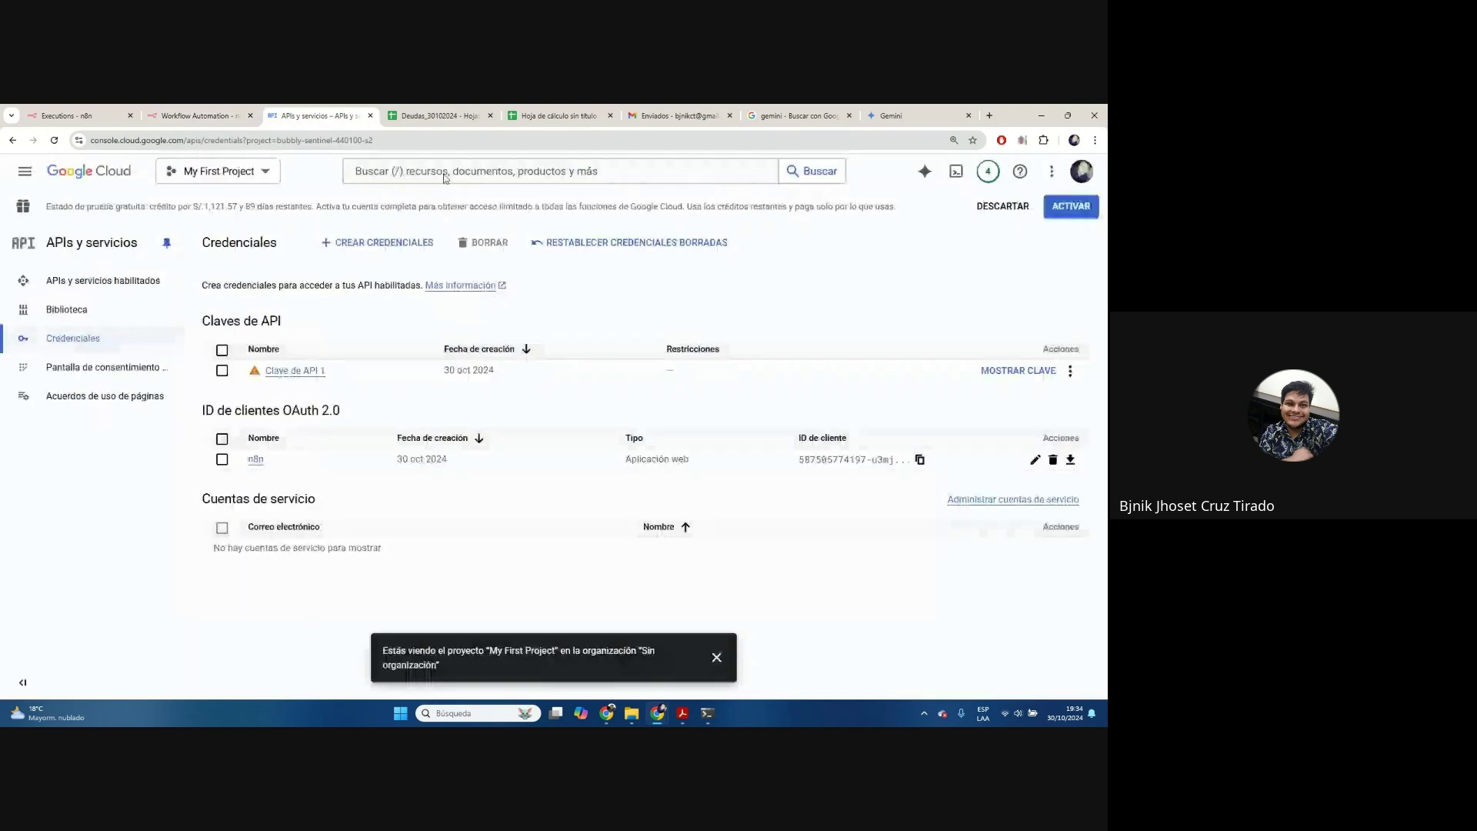
click(1004, 373)
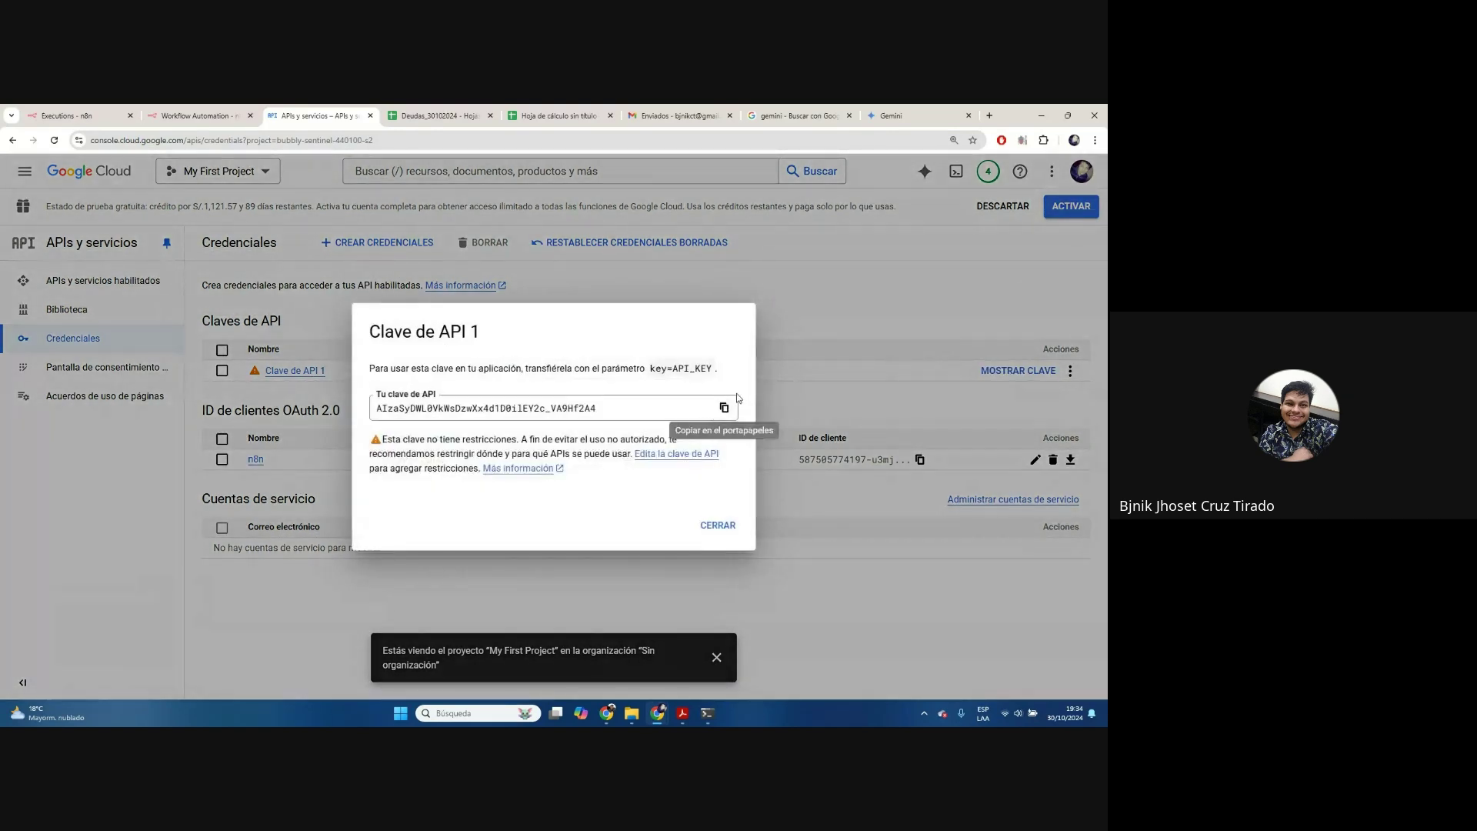
click(728, 407)
click(718, 524)
click(196, 115)
Paste the copied key into the credential's API Key field and save it
click(381, 412)
key(ctrl+v)
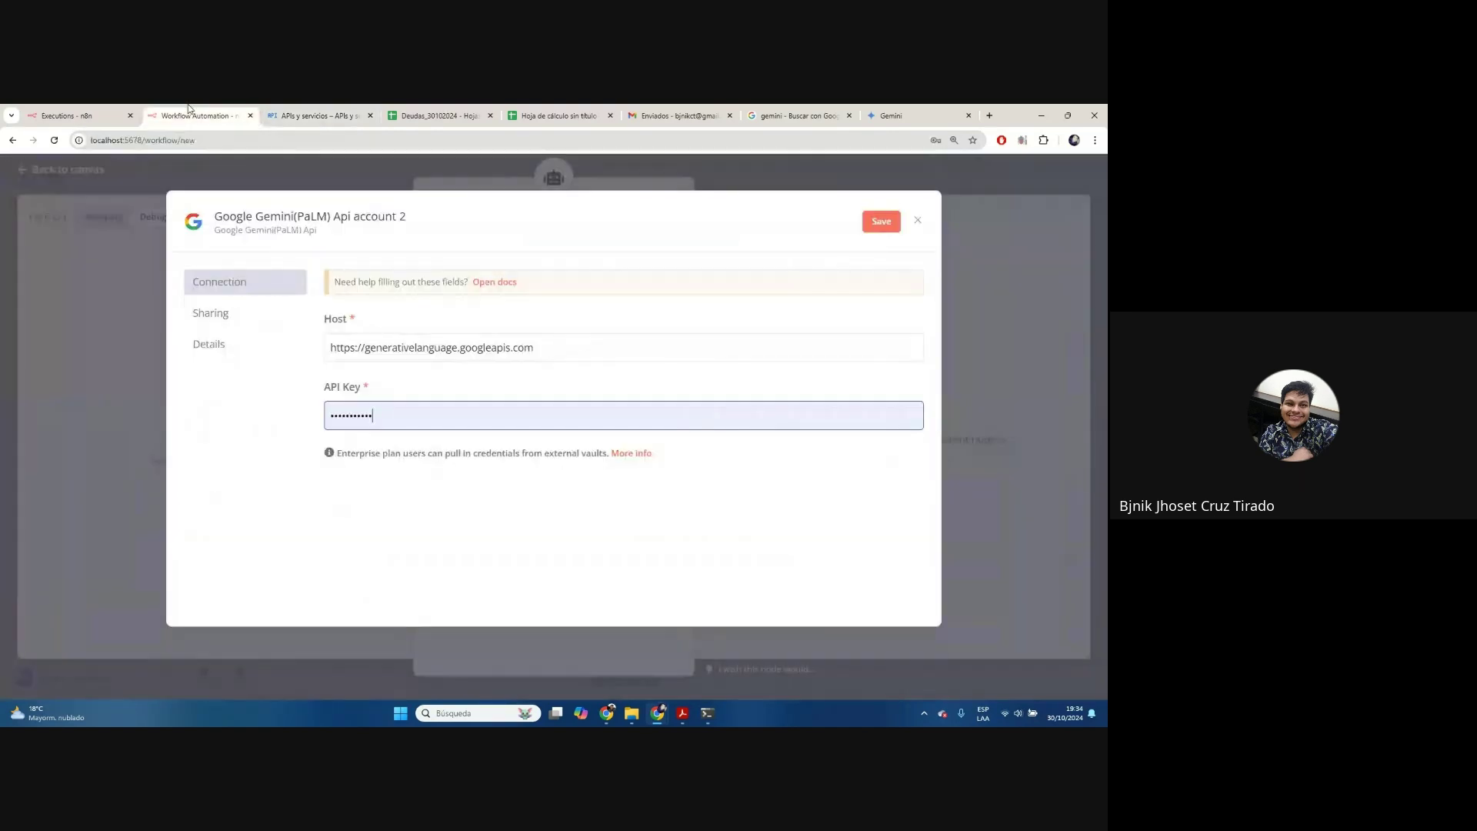
key(ctrl+a)
key(ctrl+v)
click(511, 385)
click(880, 221)
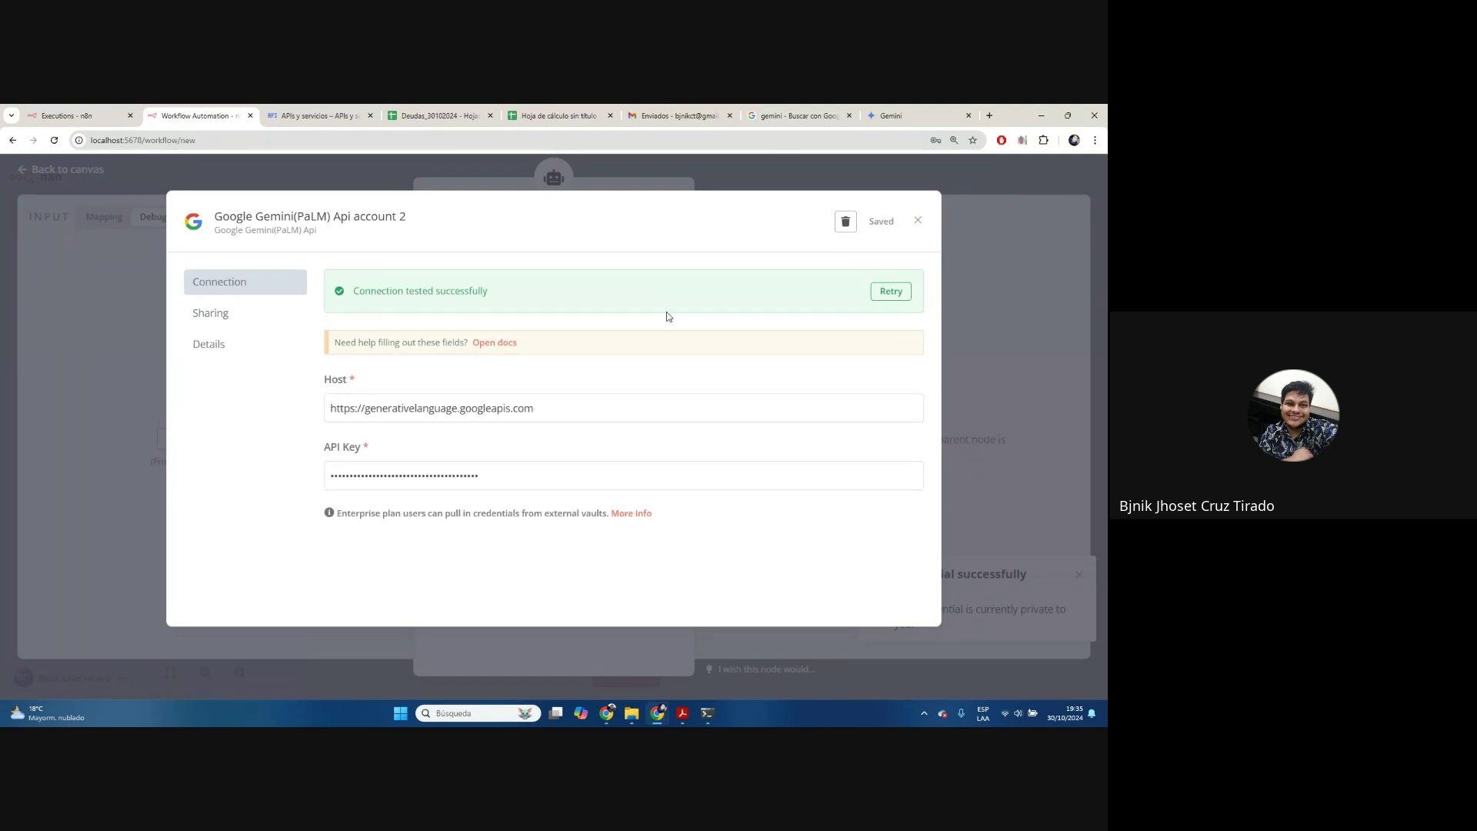
click(916, 224)
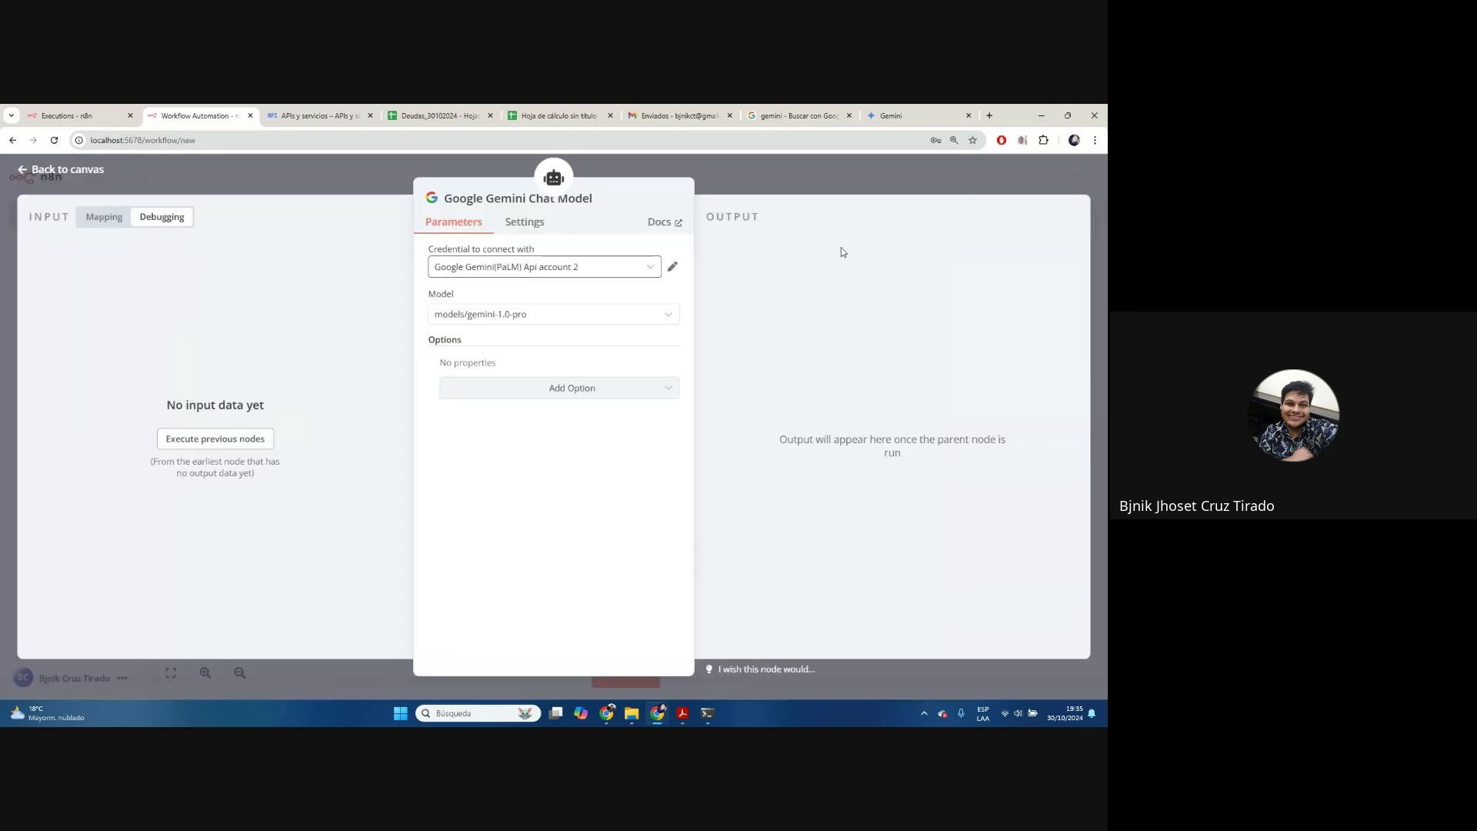
Set the Gemini node's model to models/gemini-1.5-flash
click(528, 316)
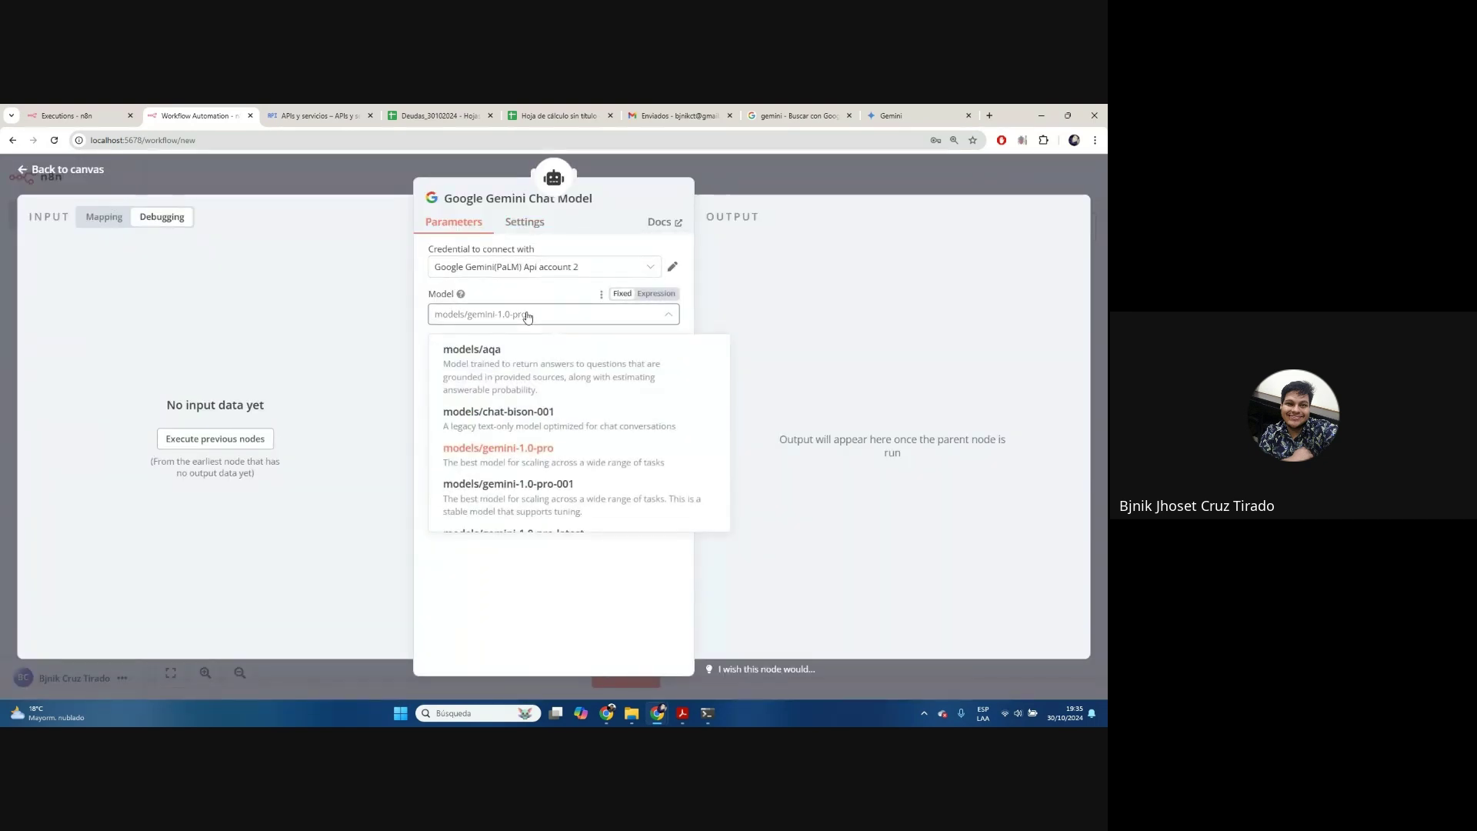
scroll(630, 430, down, 5)
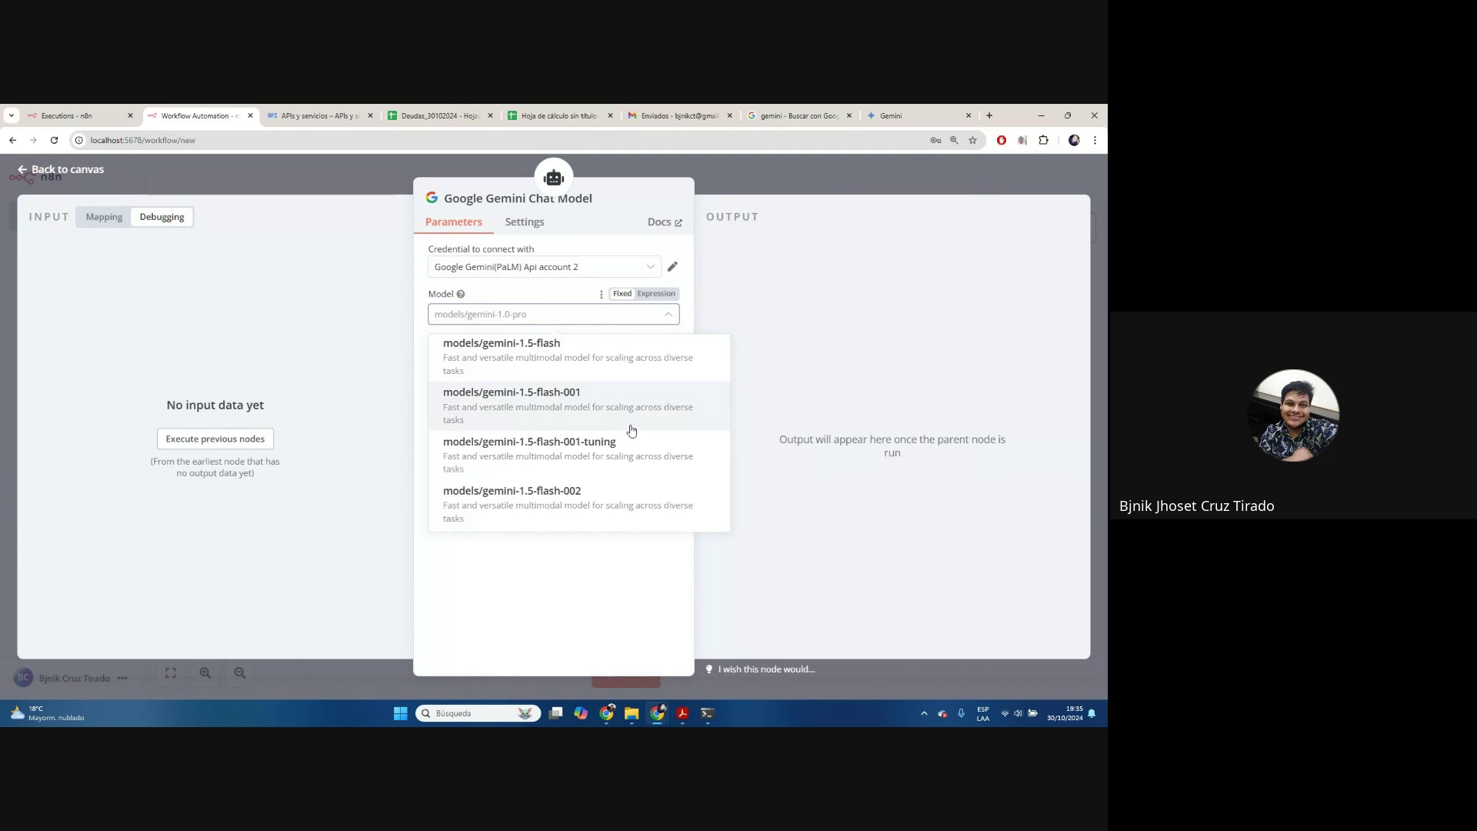
scroll(624, 425, up, 1)
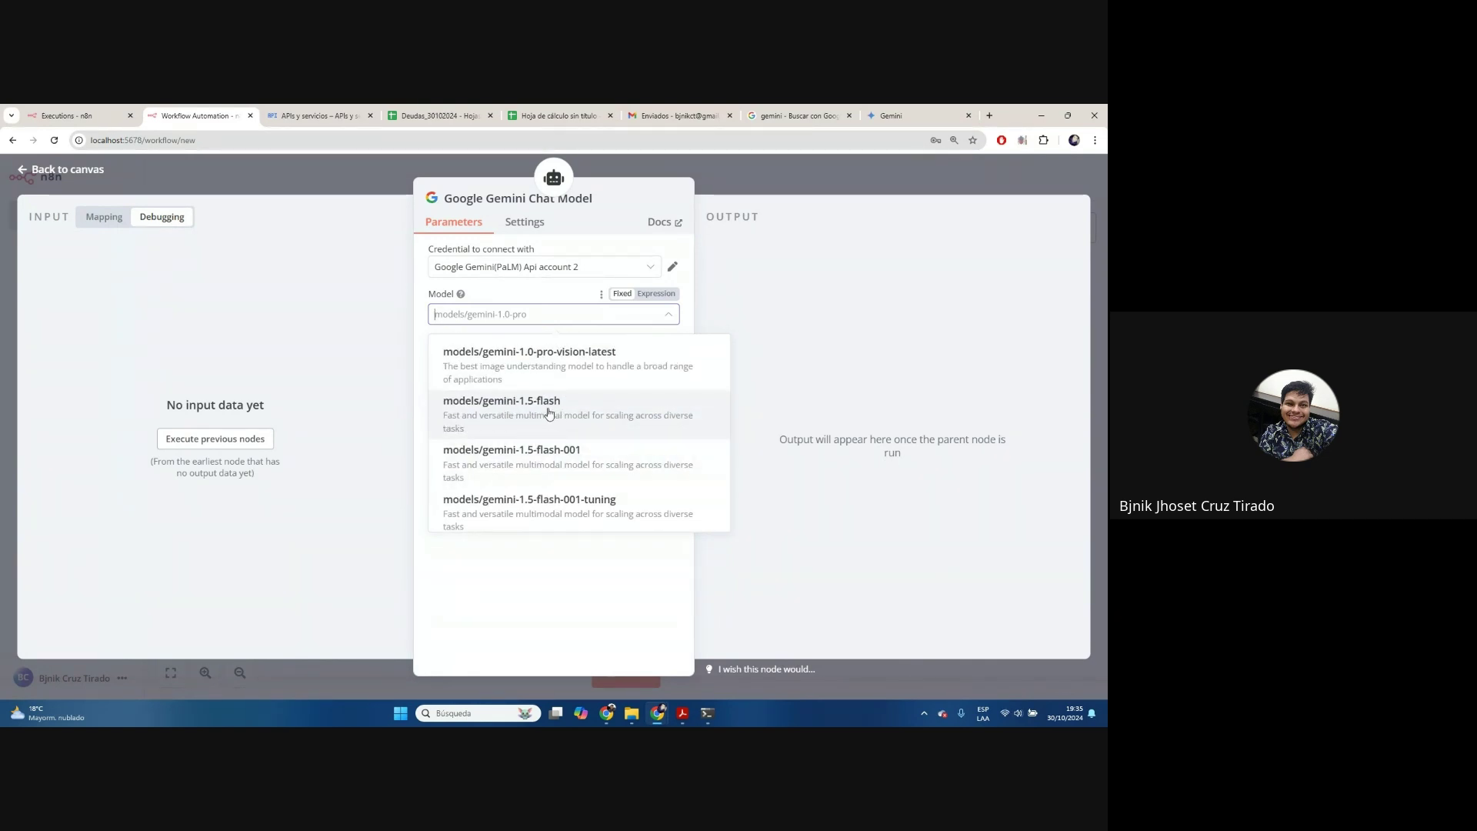
click(550, 415)
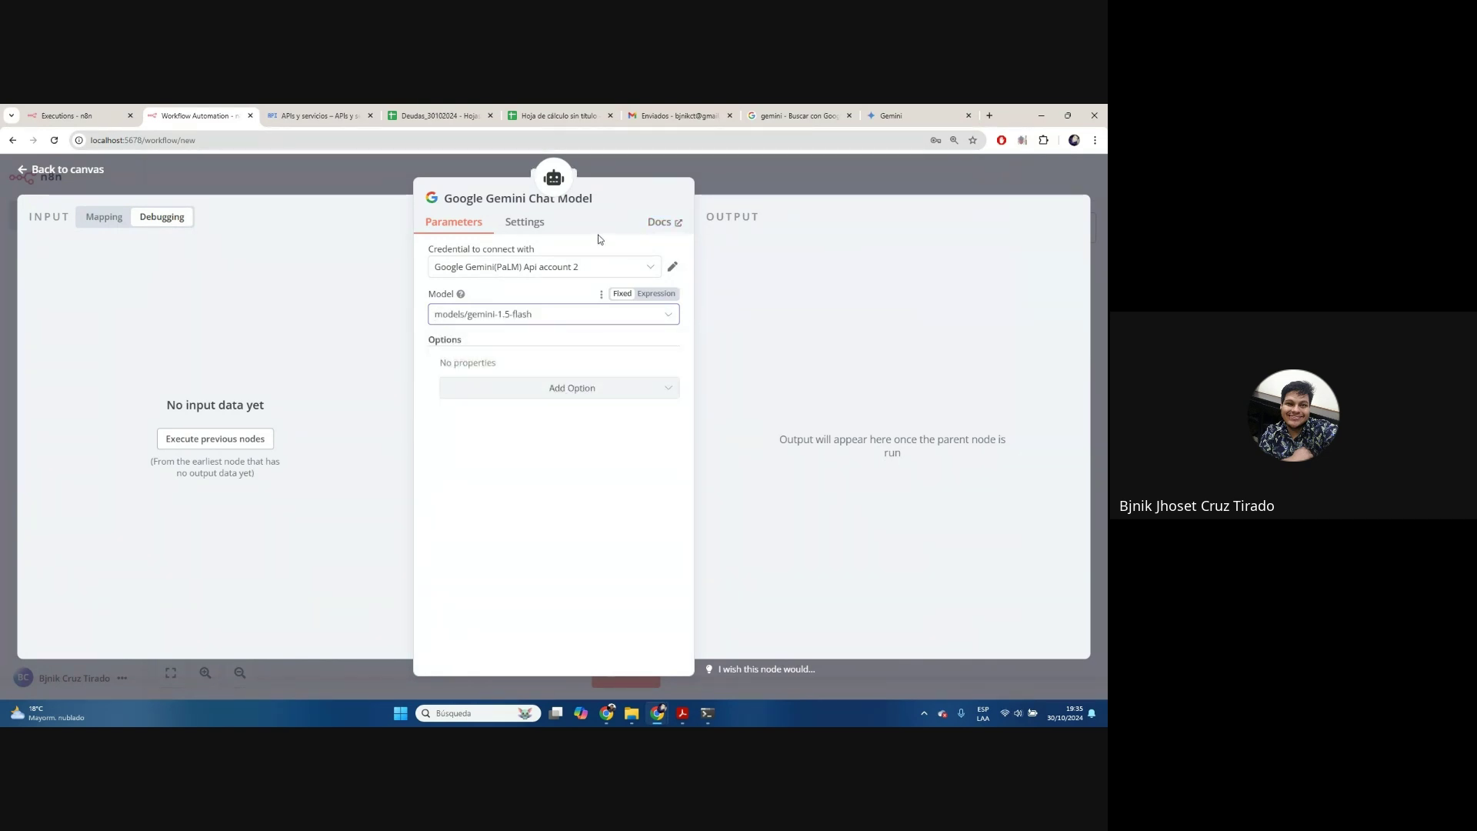
click(562, 314)
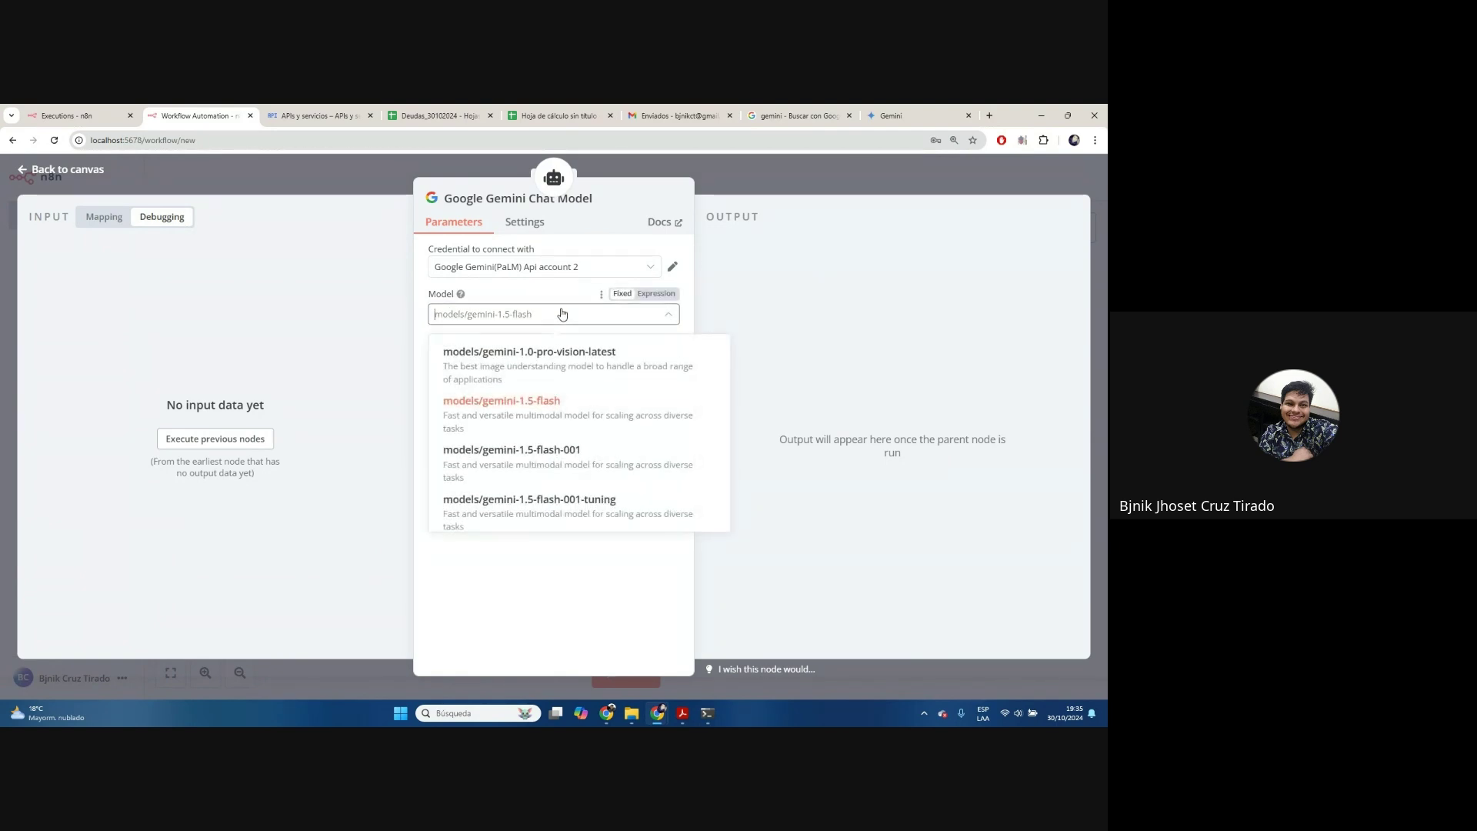
click(565, 295)
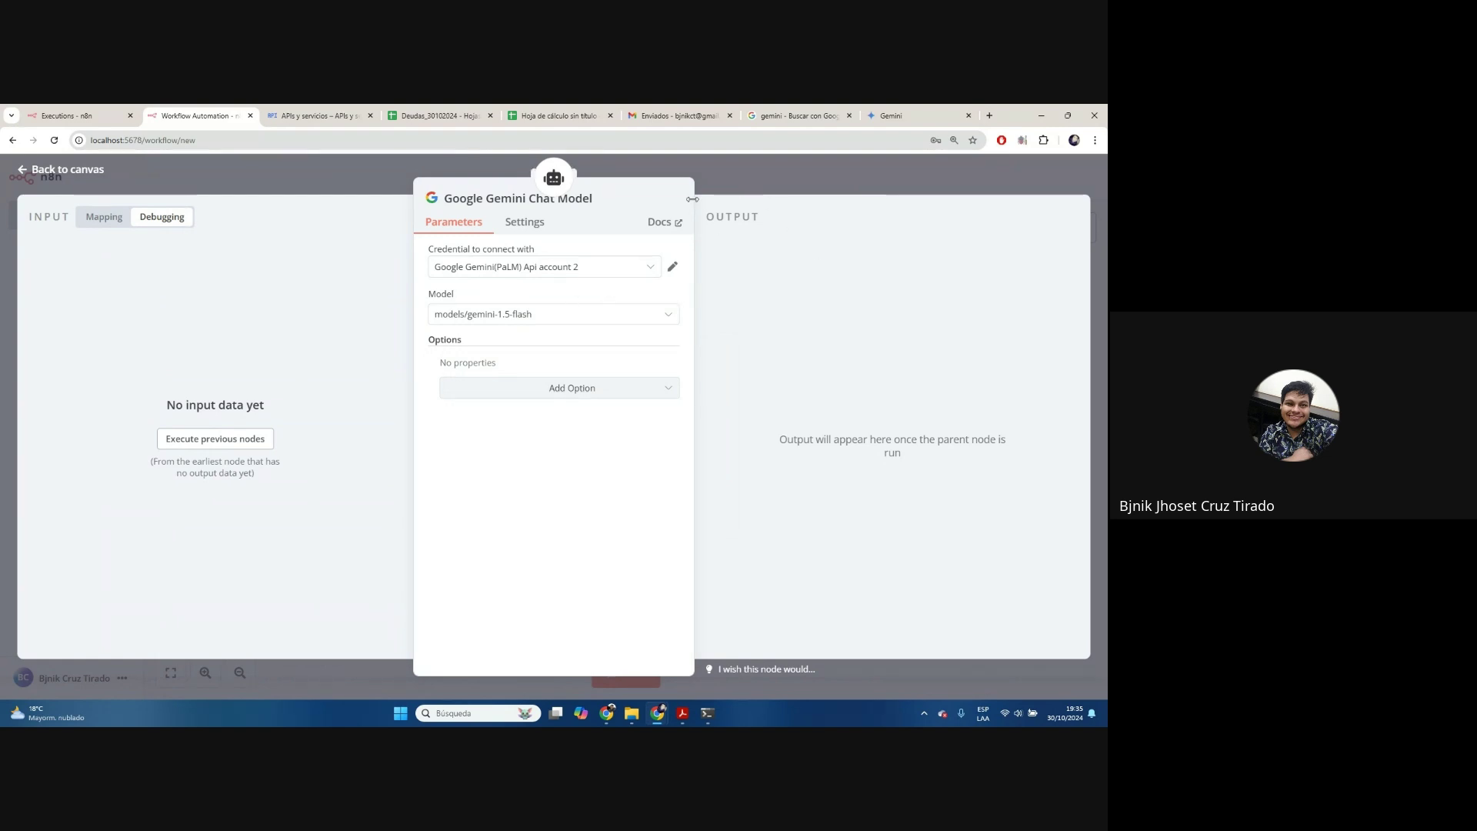
Give the AI Agent a Window Buffer Memory node
click(788, 184)
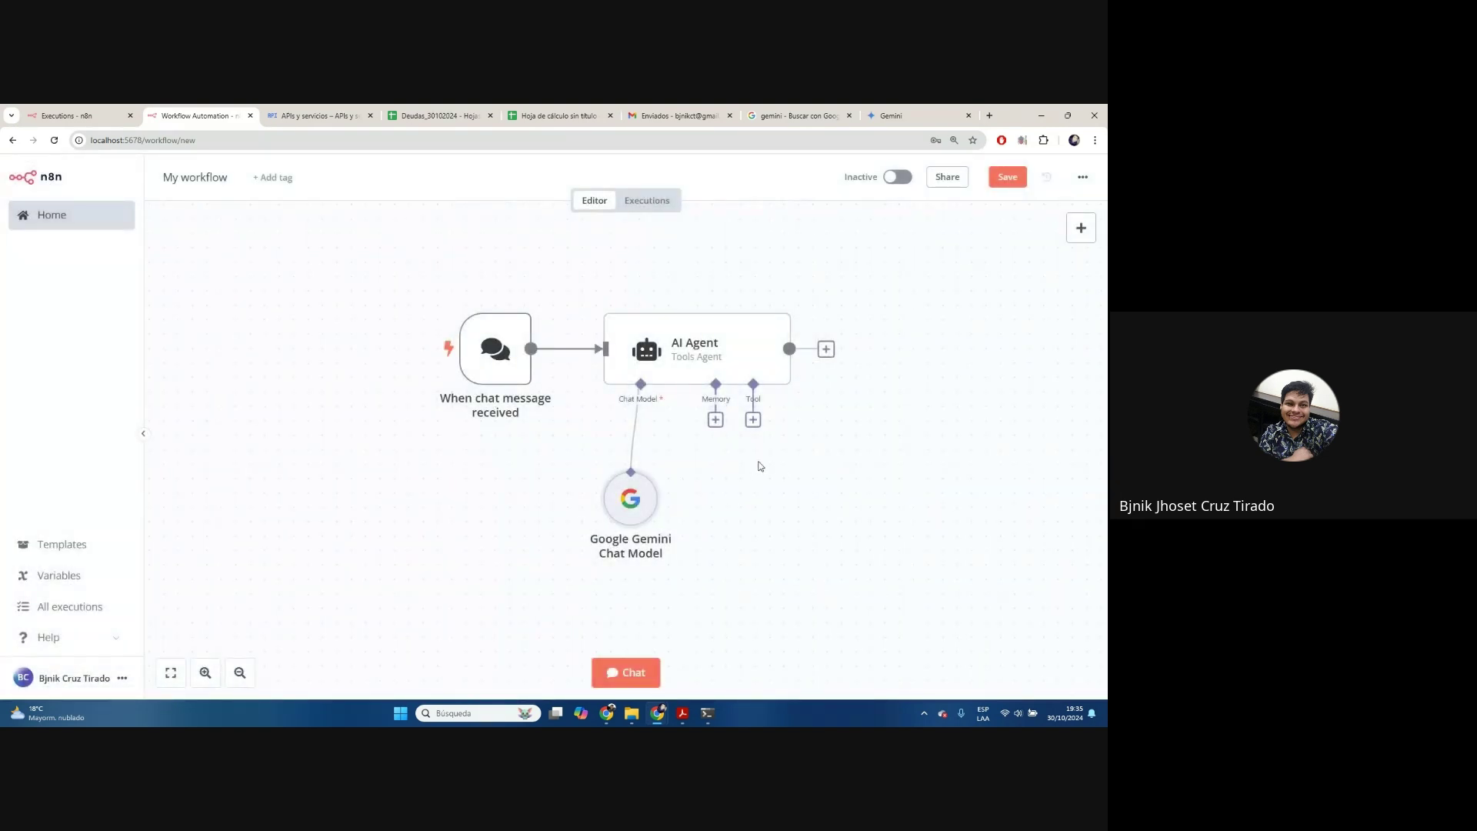
drag(621, 486, 622, 501)
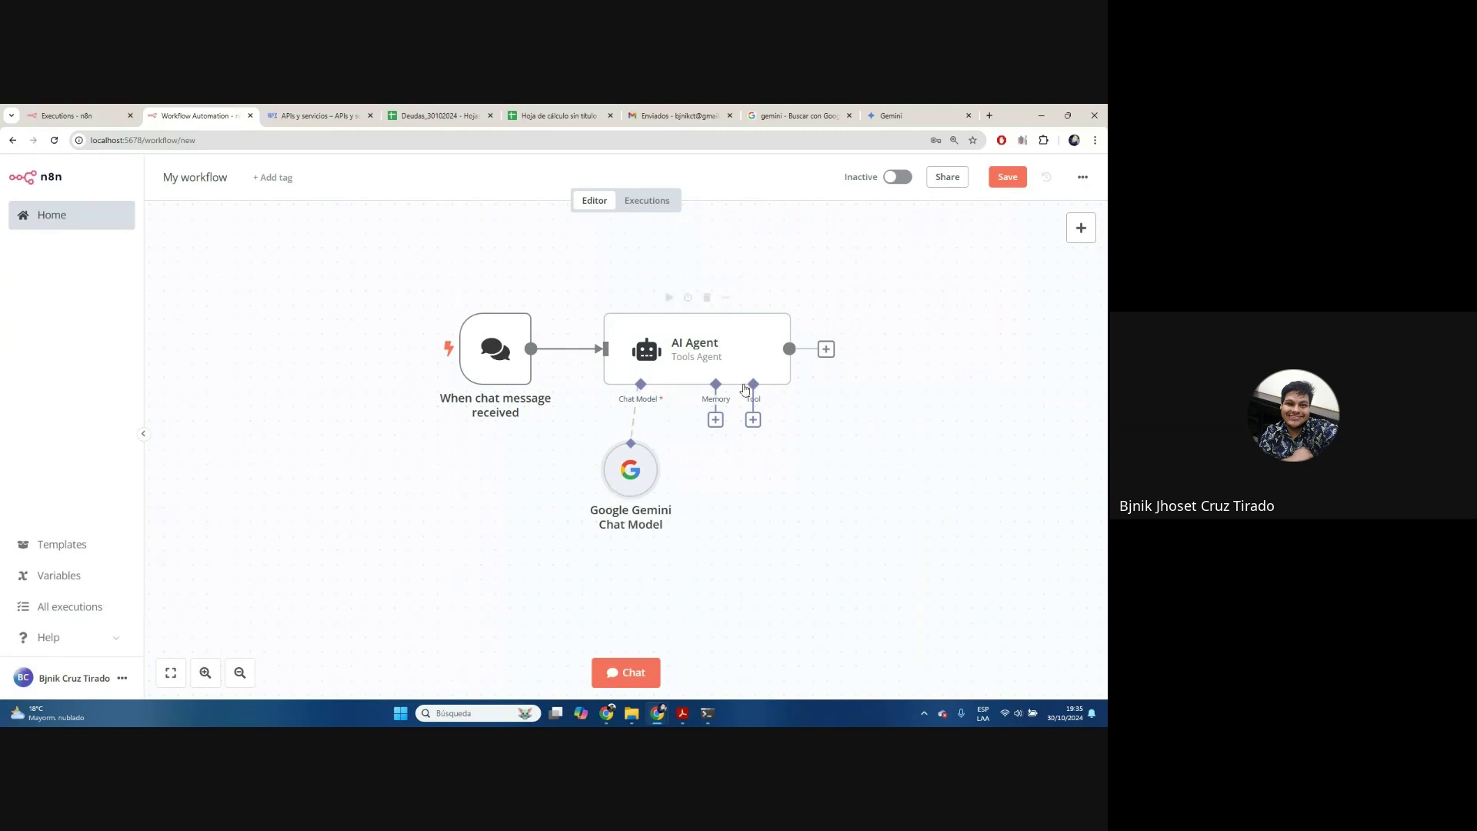
click(716, 419)
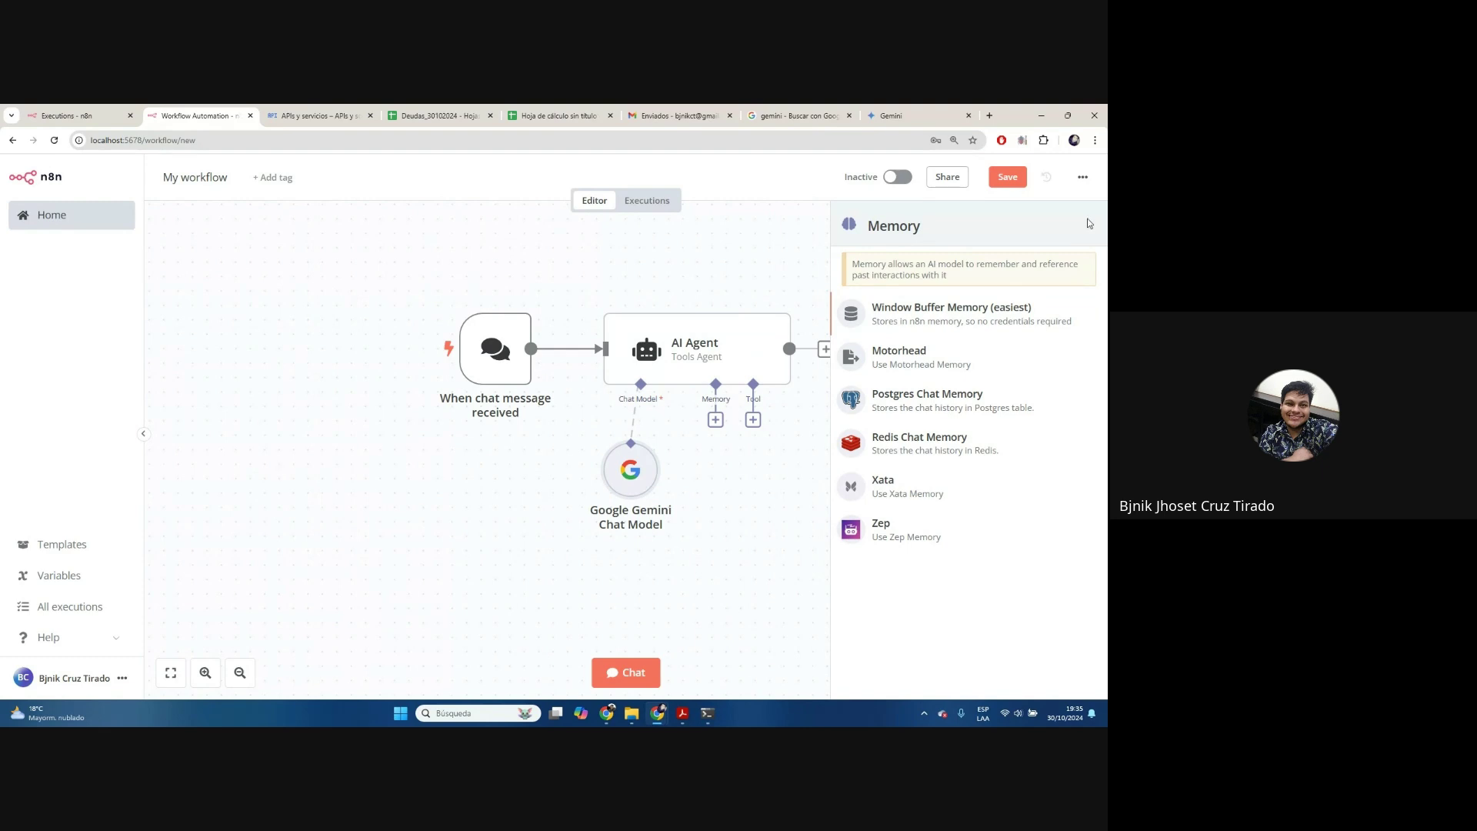
click(964, 314)
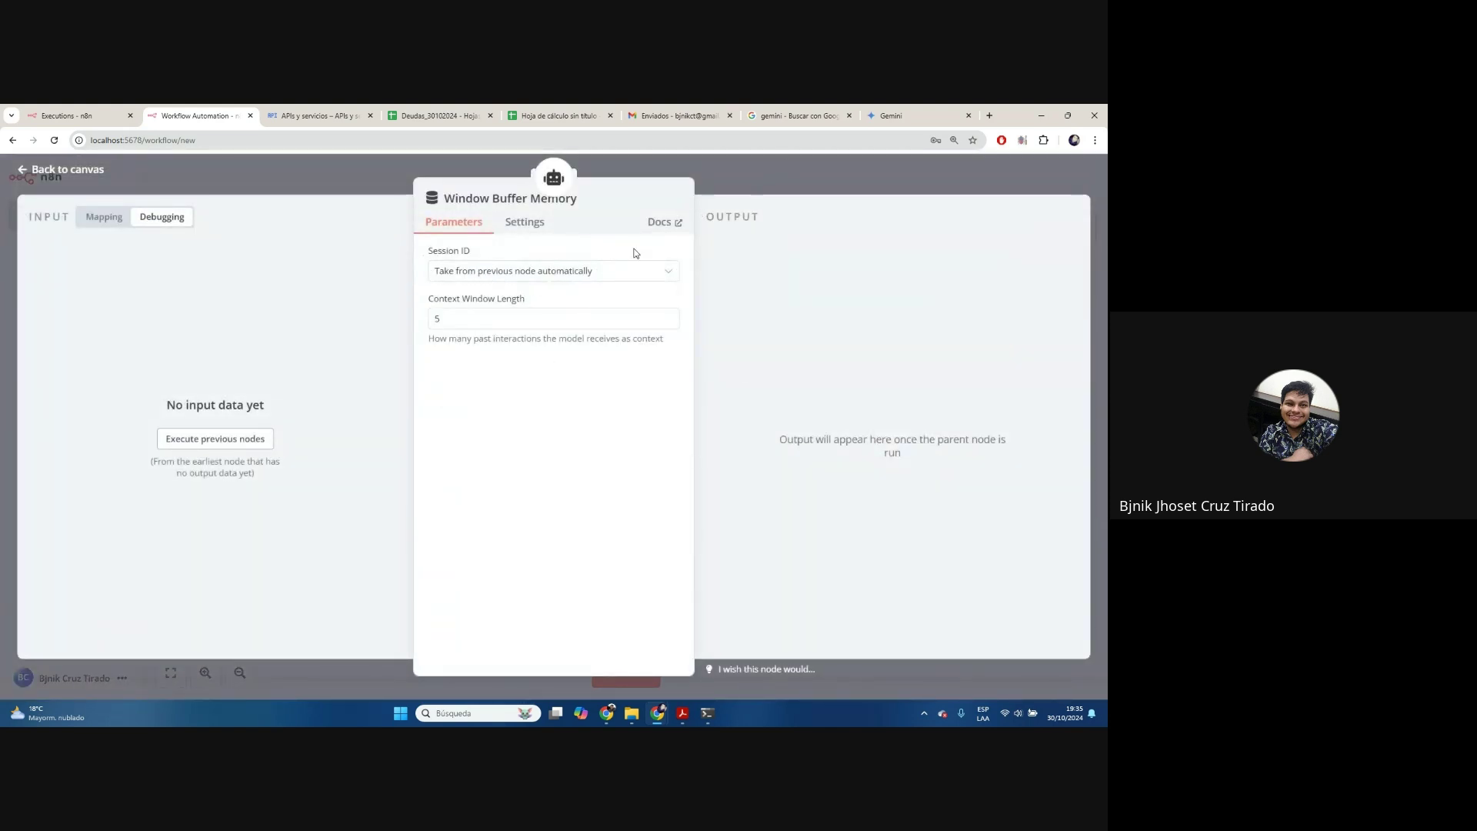
click(726, 170)
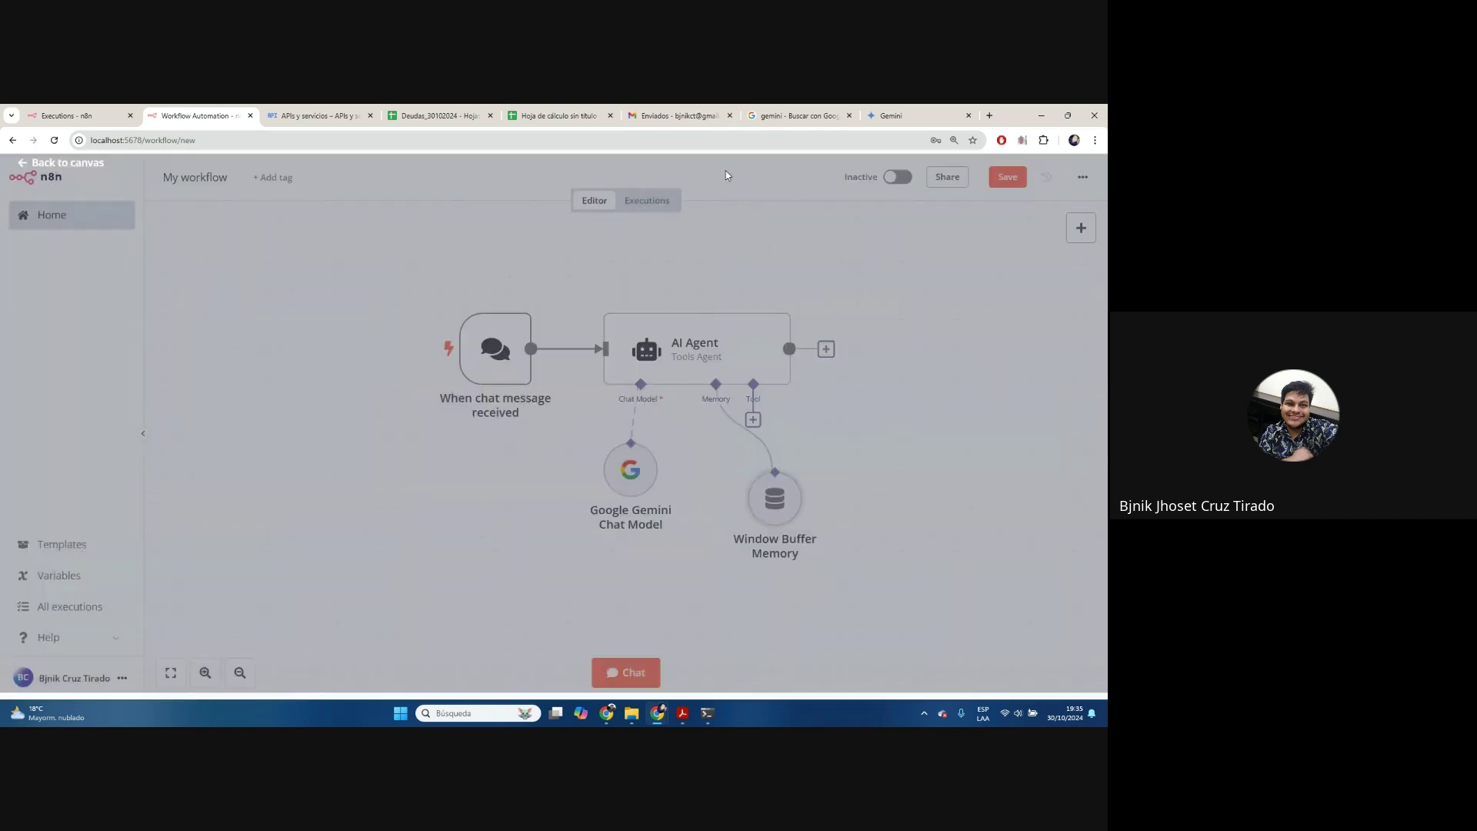
drag(799, 479, 756, 493)
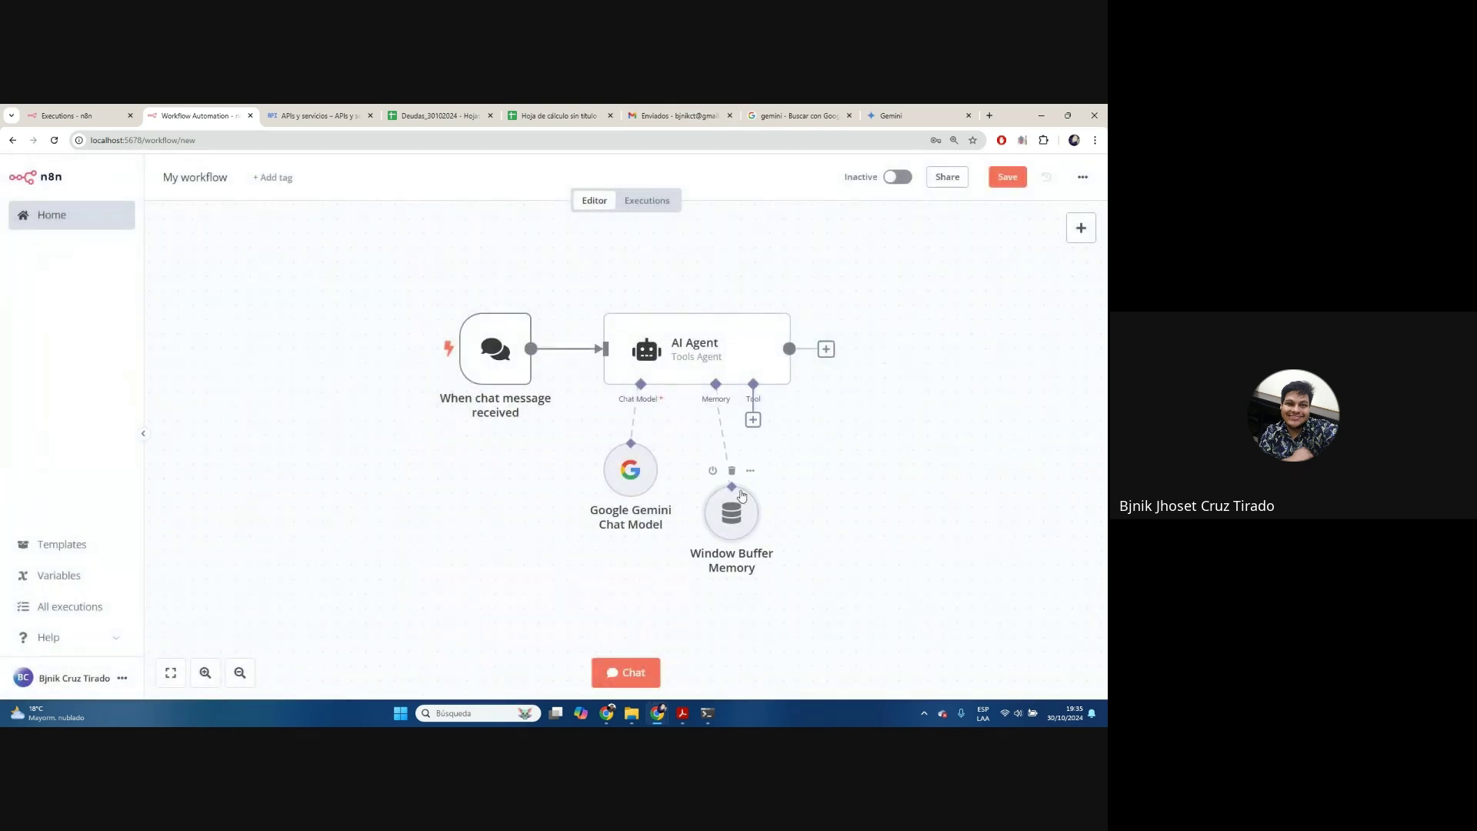
Add the Calculator tool and, via a 'wik' search, the Wikipedia tool to the agent
click(754, 419)
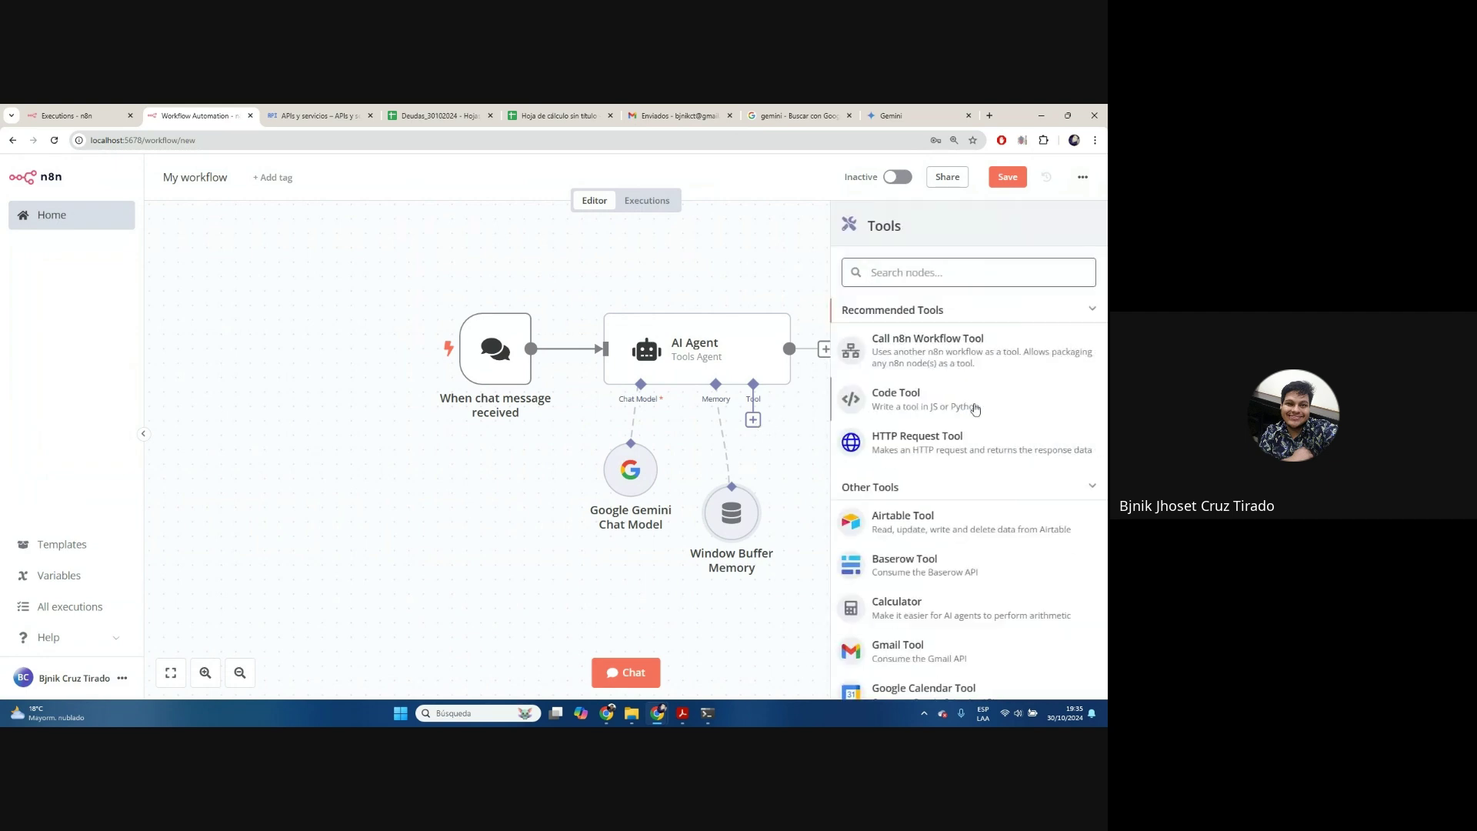
scroll(975, 409, down, 3)
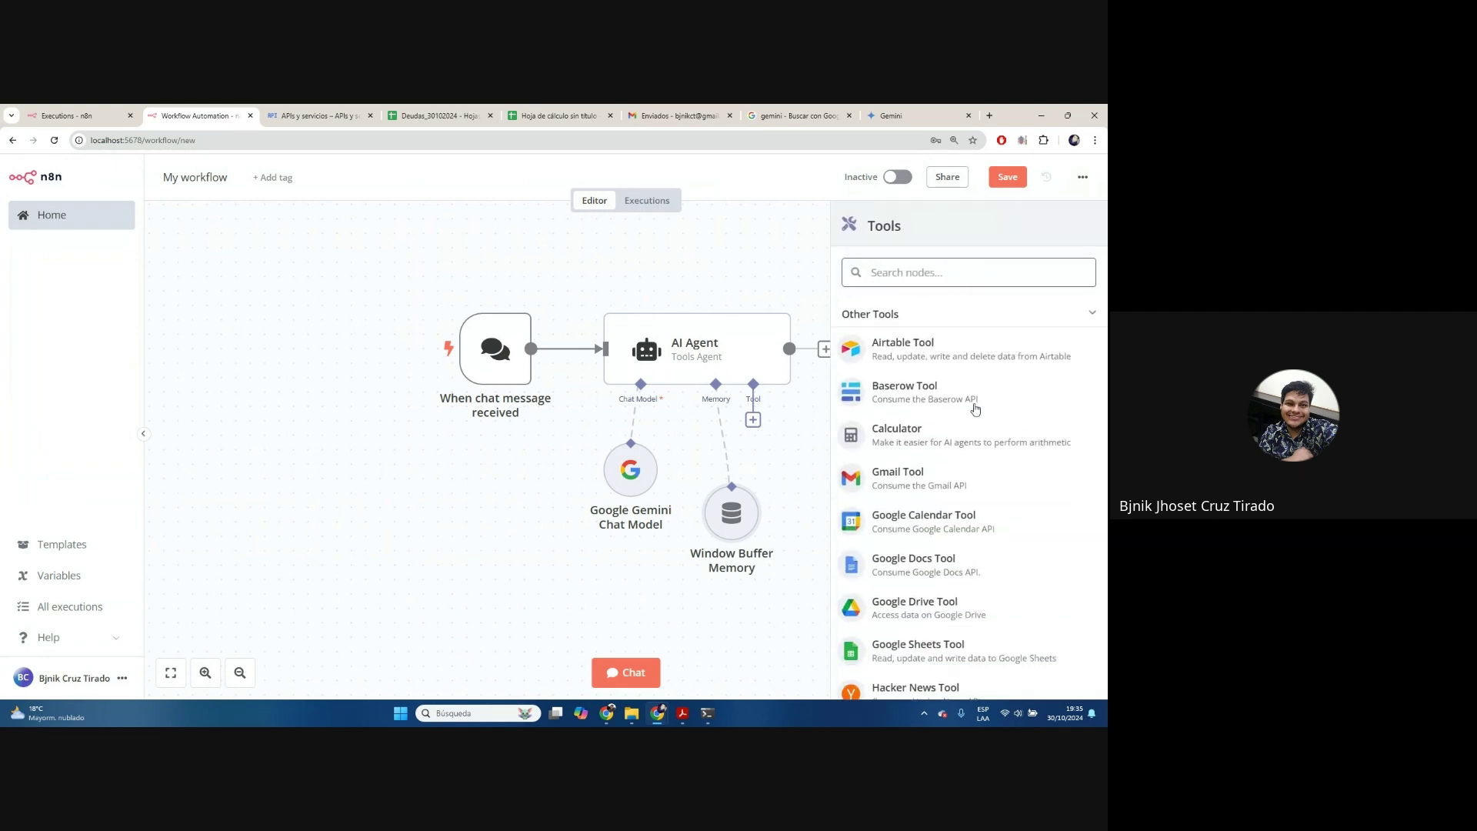
click(924, 437)
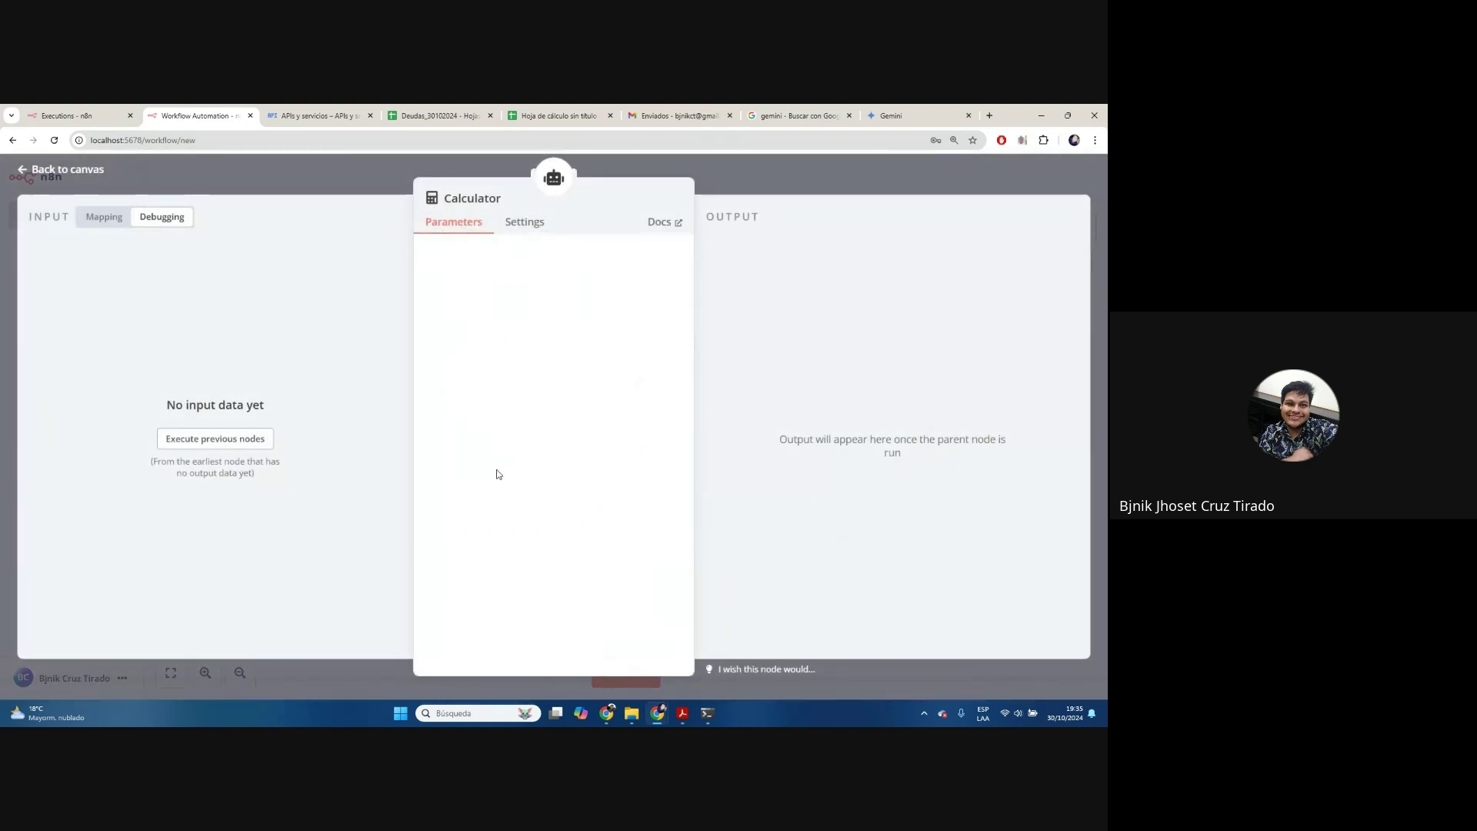
click(705, 159)
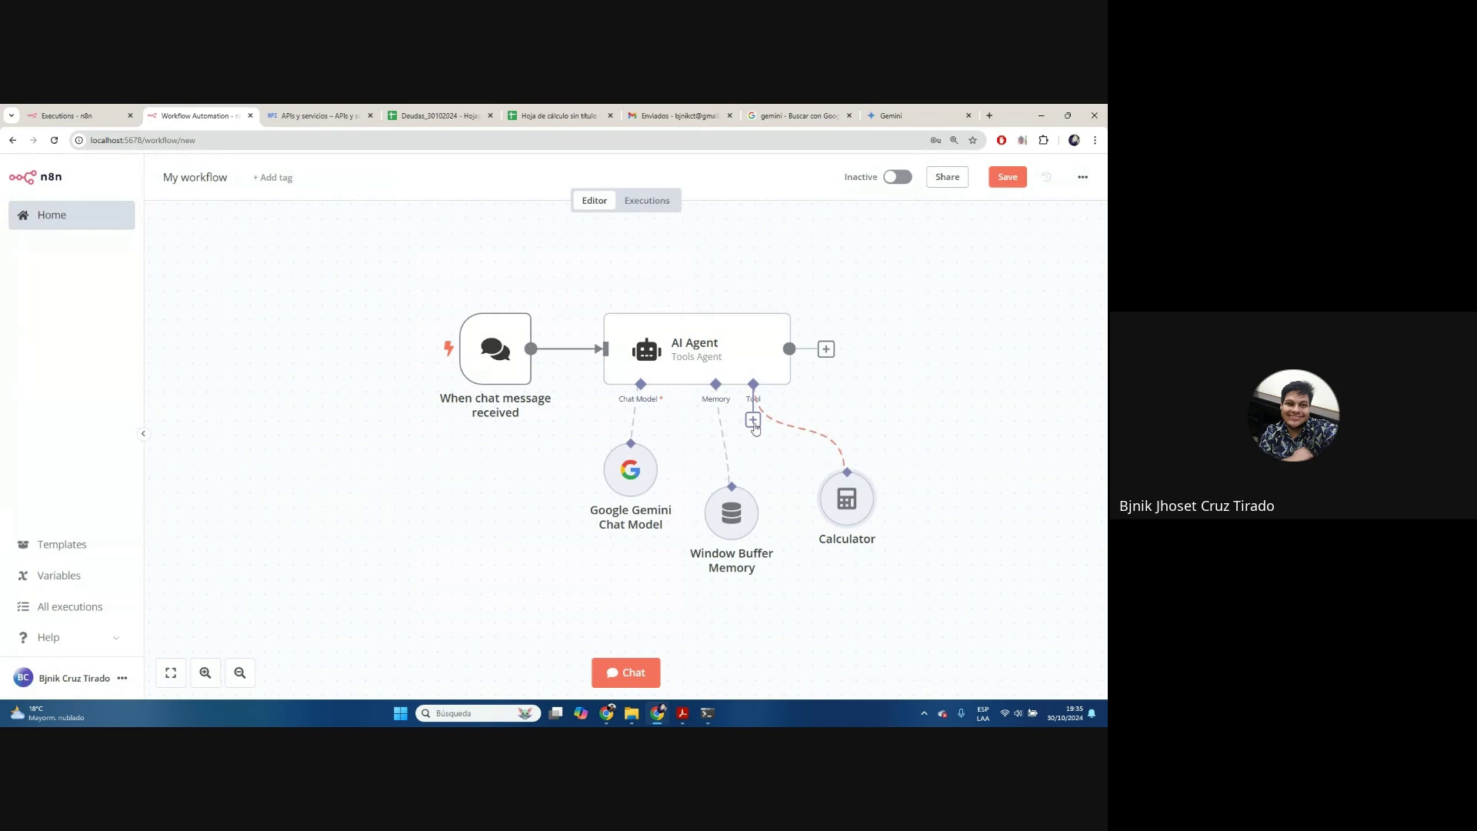
click(753, 420)
scroll(951, 415, down, 5)
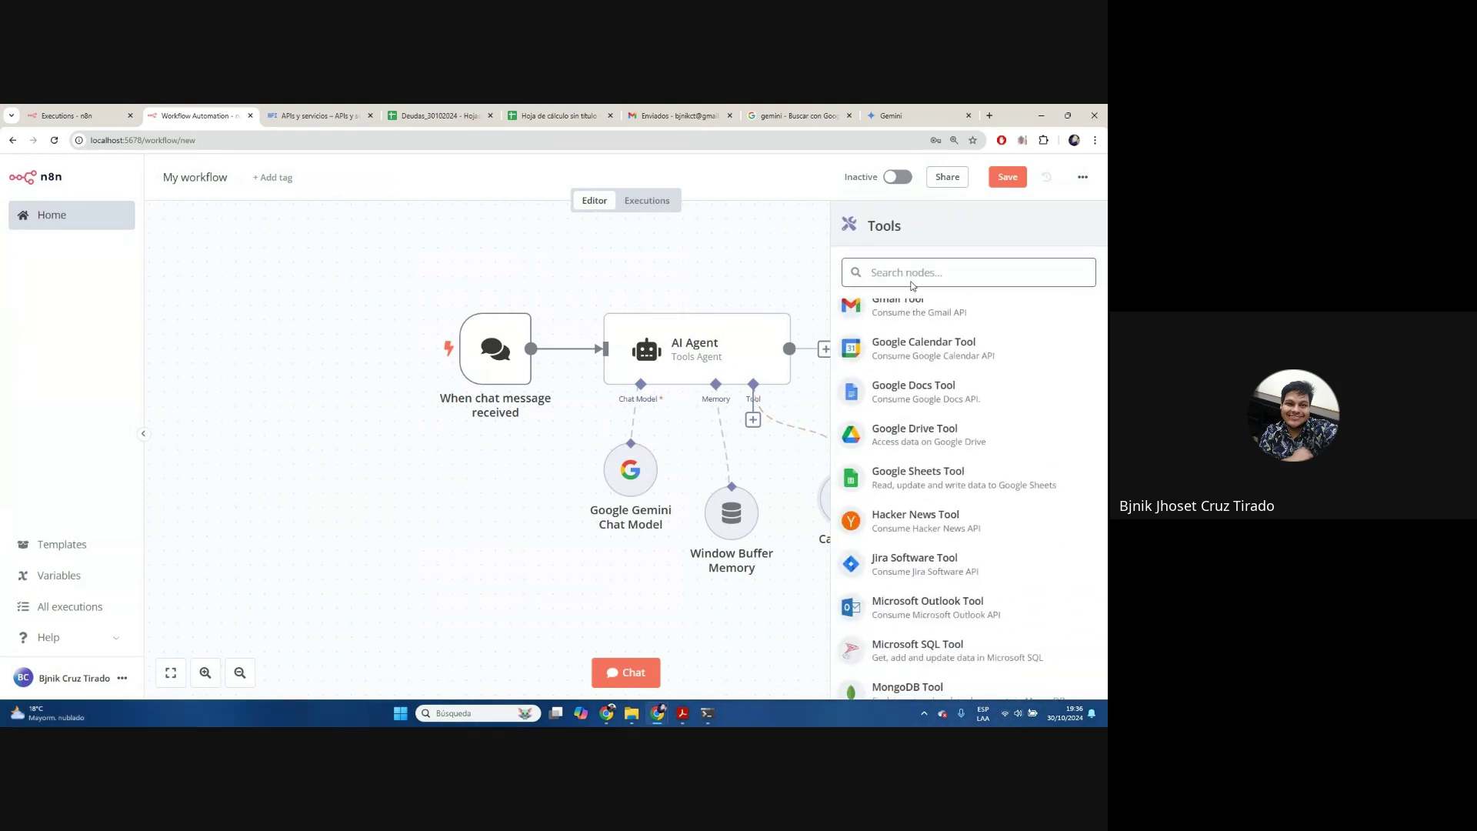
text(wik)
click(916, 320)
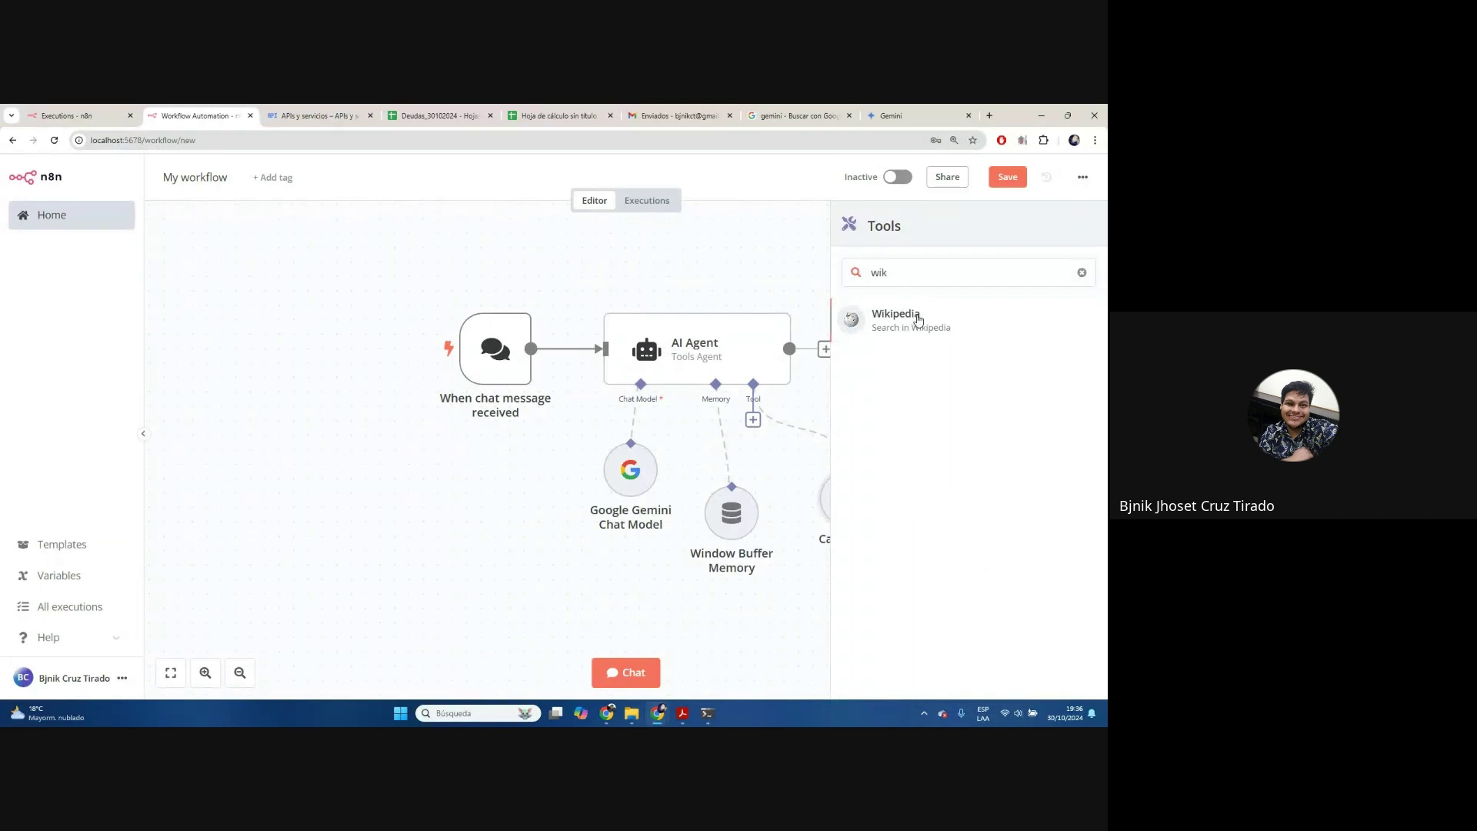
click(750, 185)
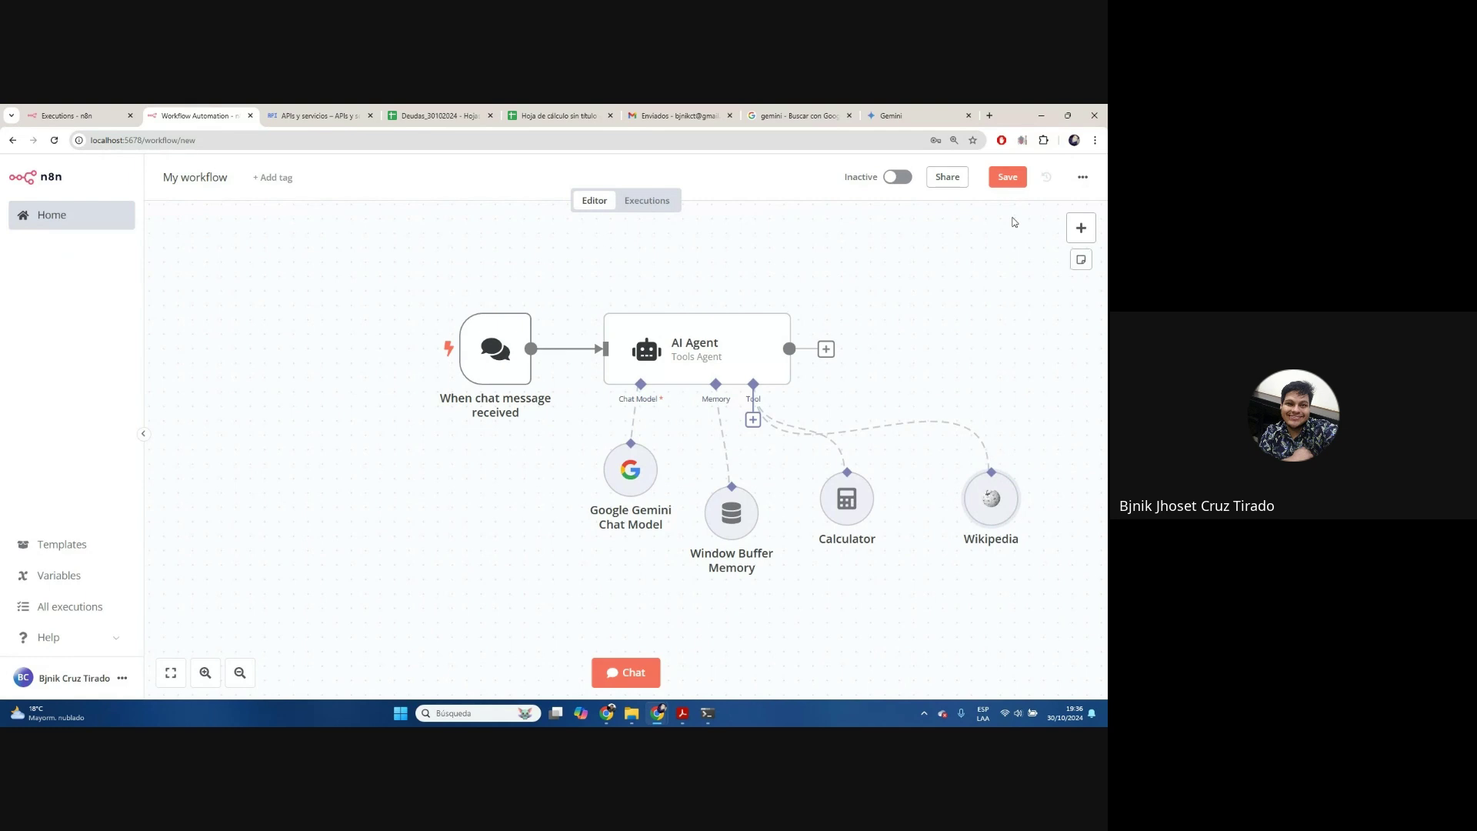
click(211, 180)
Rename the workflow to 'IA Gemini'
key(BackSpace)
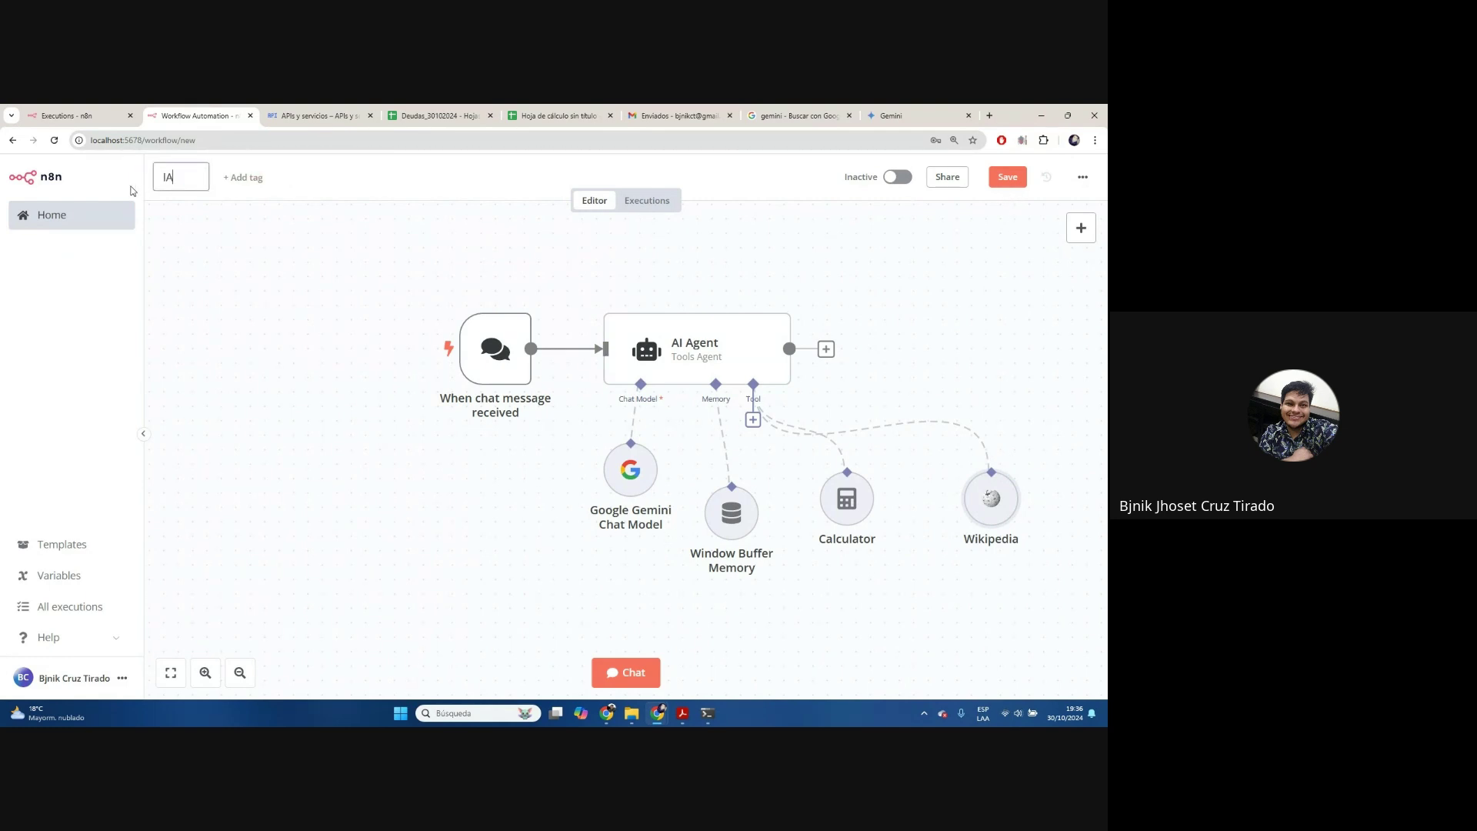
text(IA Gemini)
key(Return)
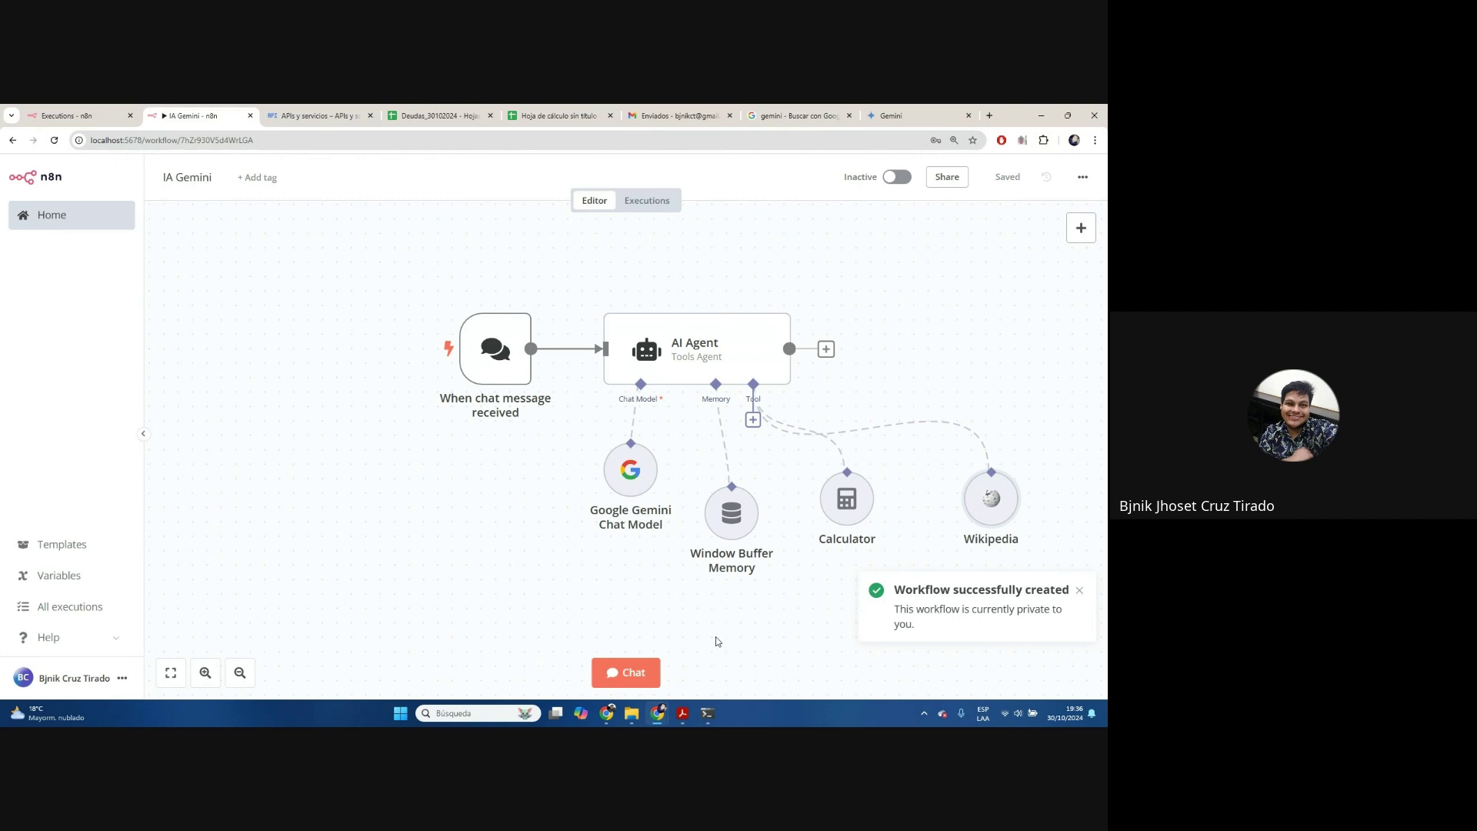
Send 'hola' in the test chat and close it after the agent replies
click(625, 673)
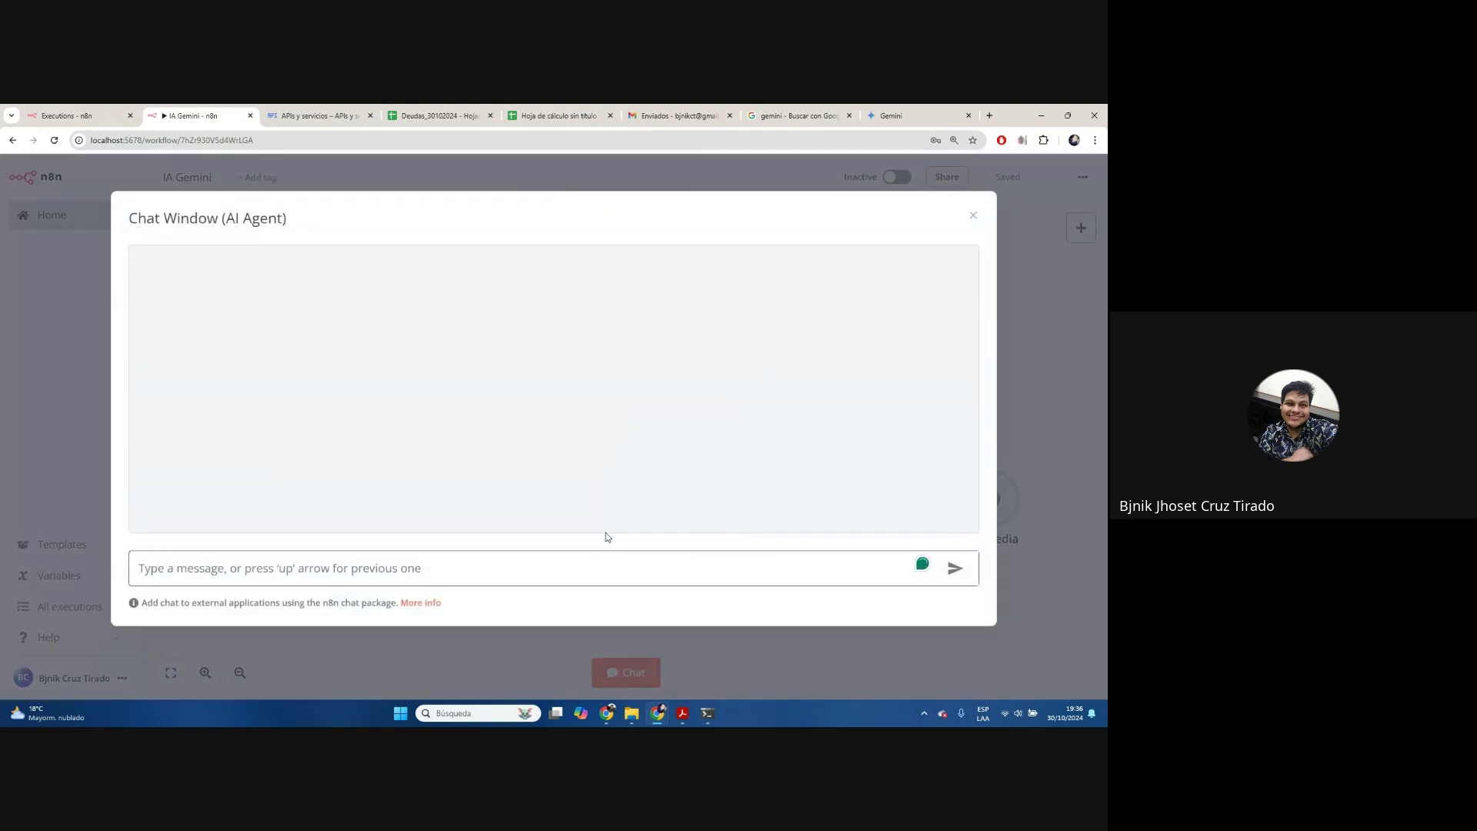
text(hola)
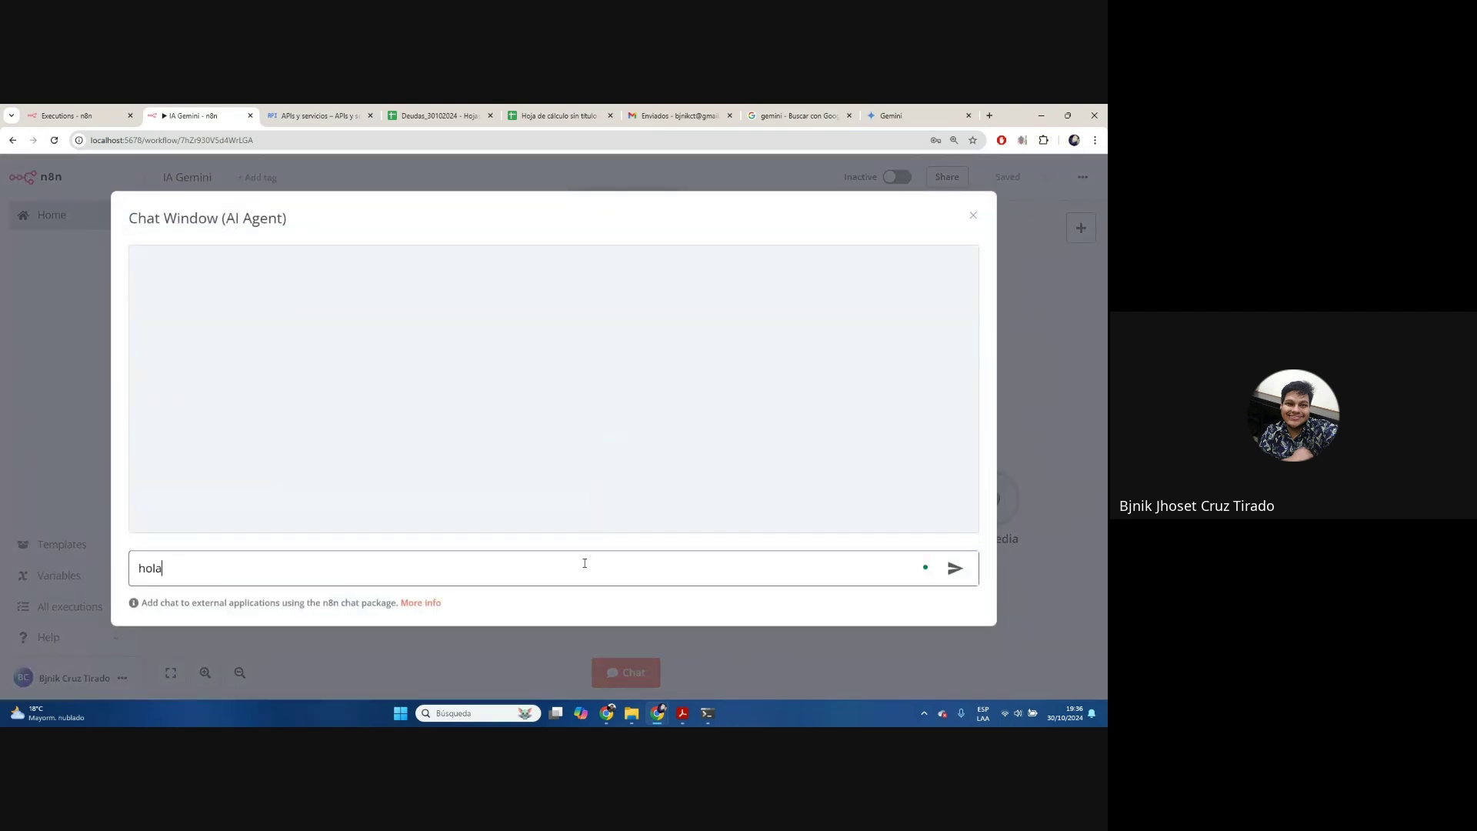
key(Return)
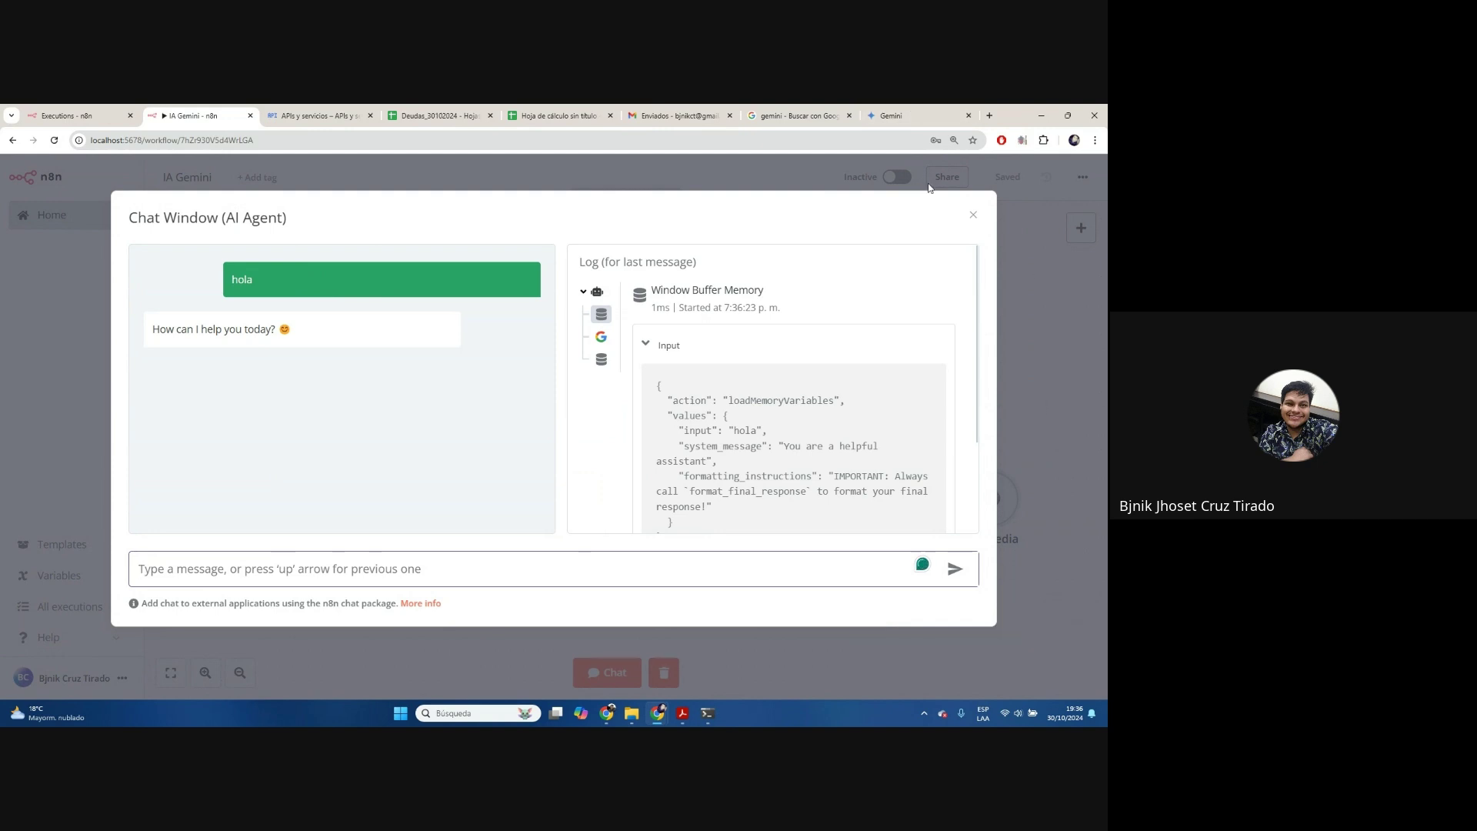
click(974, 216)
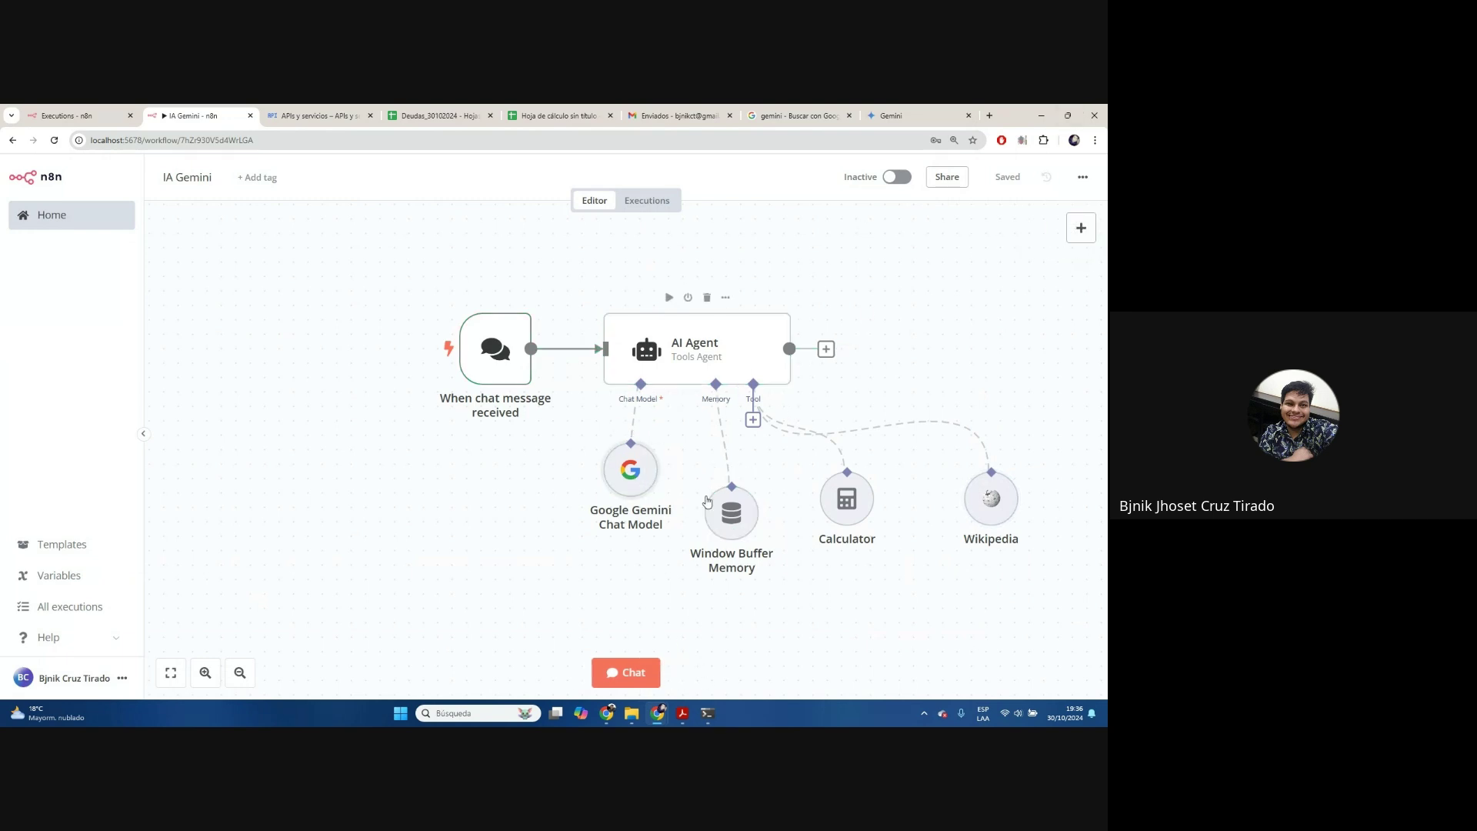
Change the Gemini Chat Model to models/gemini-1.5-pro
double_click(631, 471)
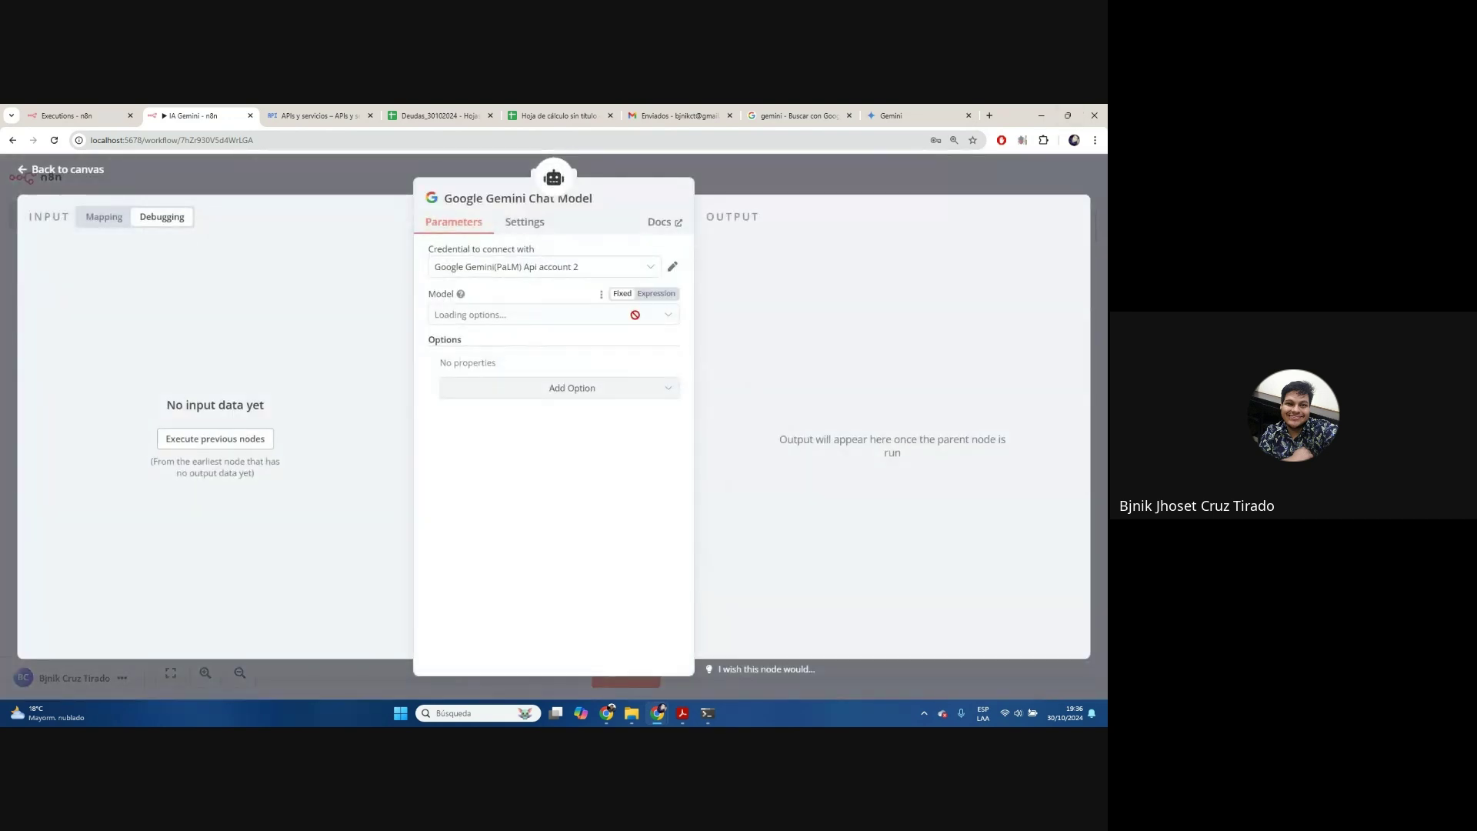
click(665, 317)
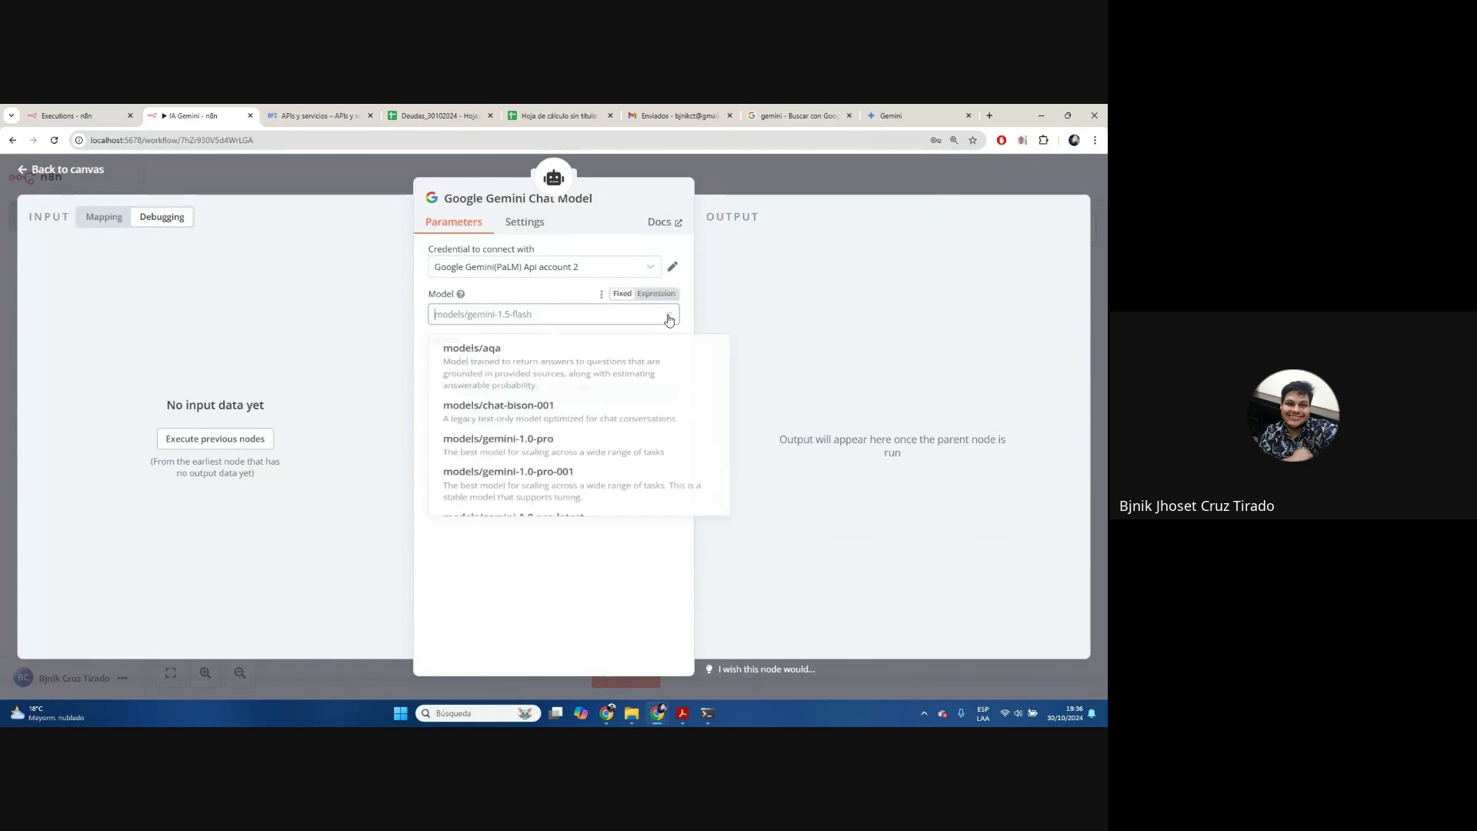
scroll(651, 437, down, 5)
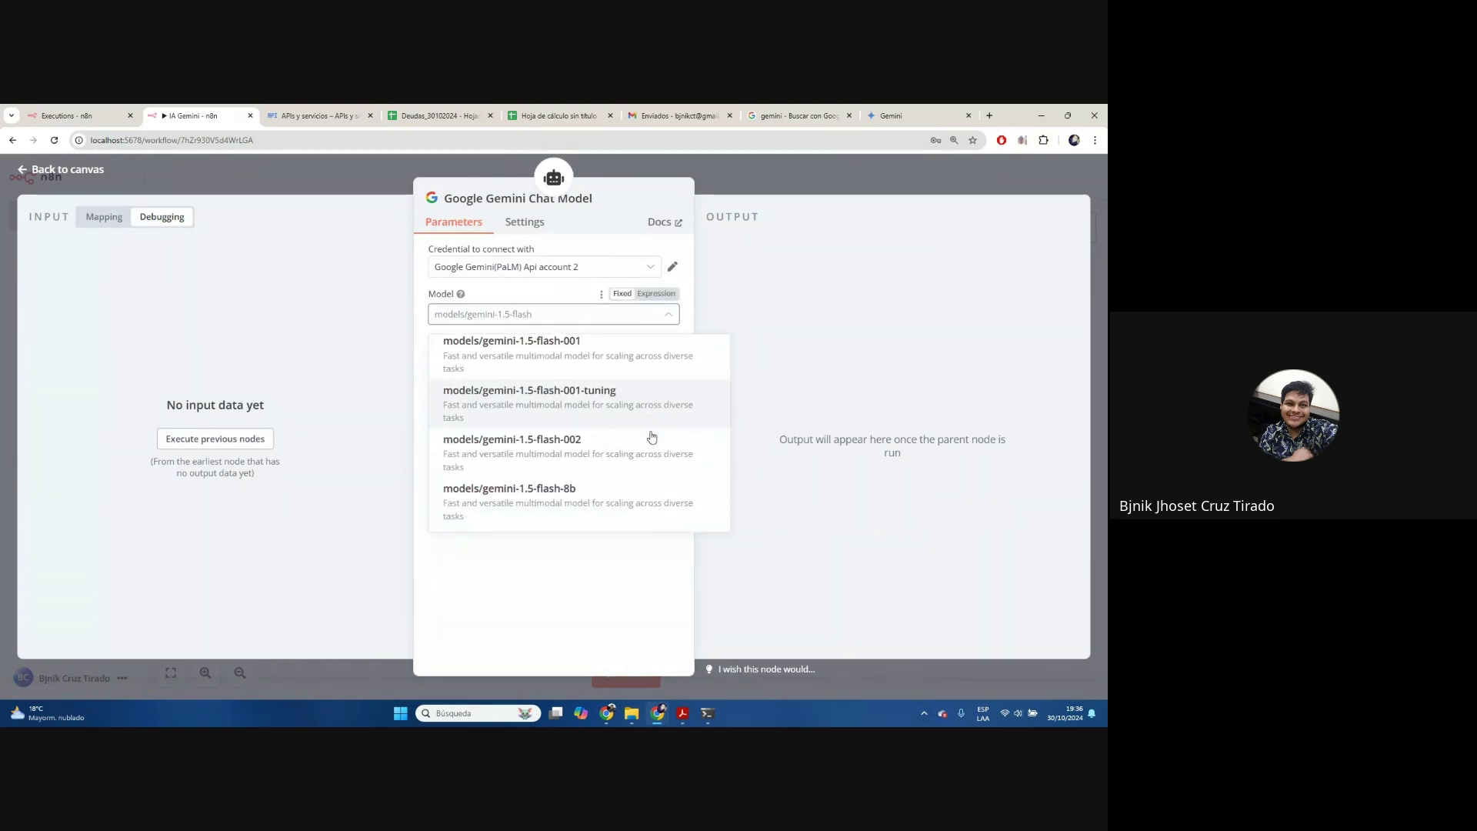
scroll(650, 438, down, 3)
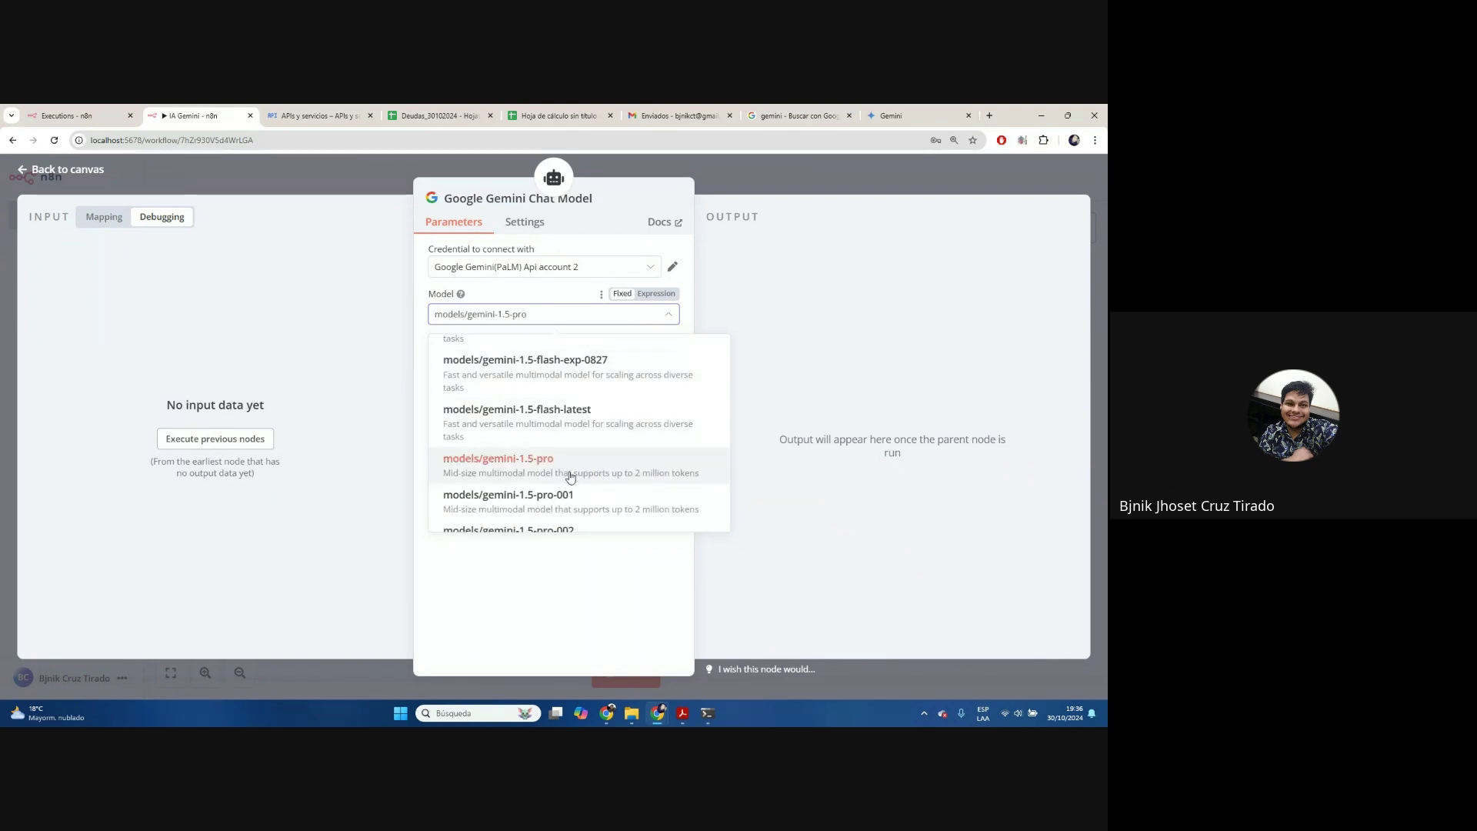
click(570, 465)
click(775, 186)
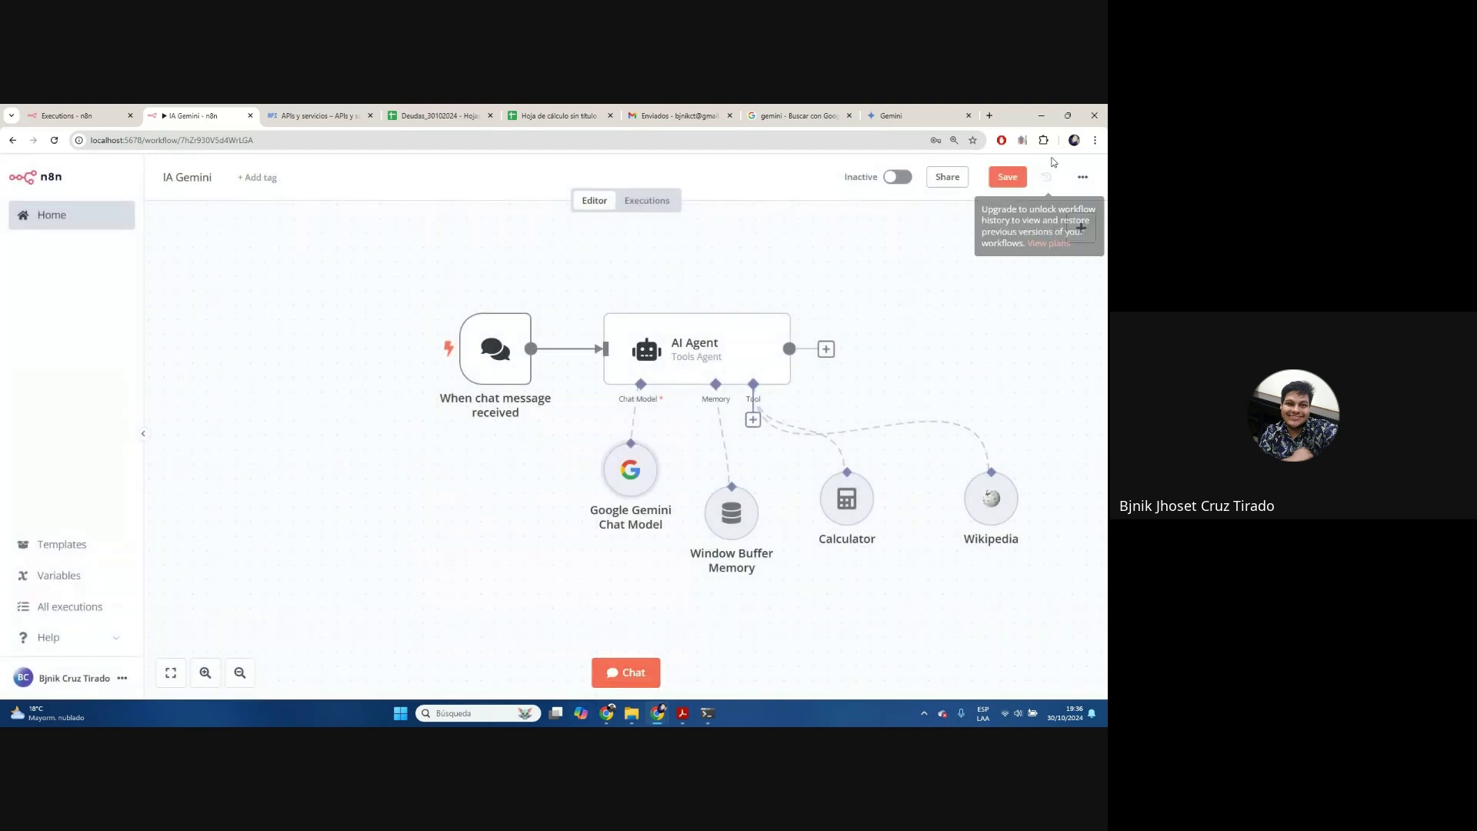
Test the agent with 'hola' in chat, check past executions, then close the chat
click(625, 673)
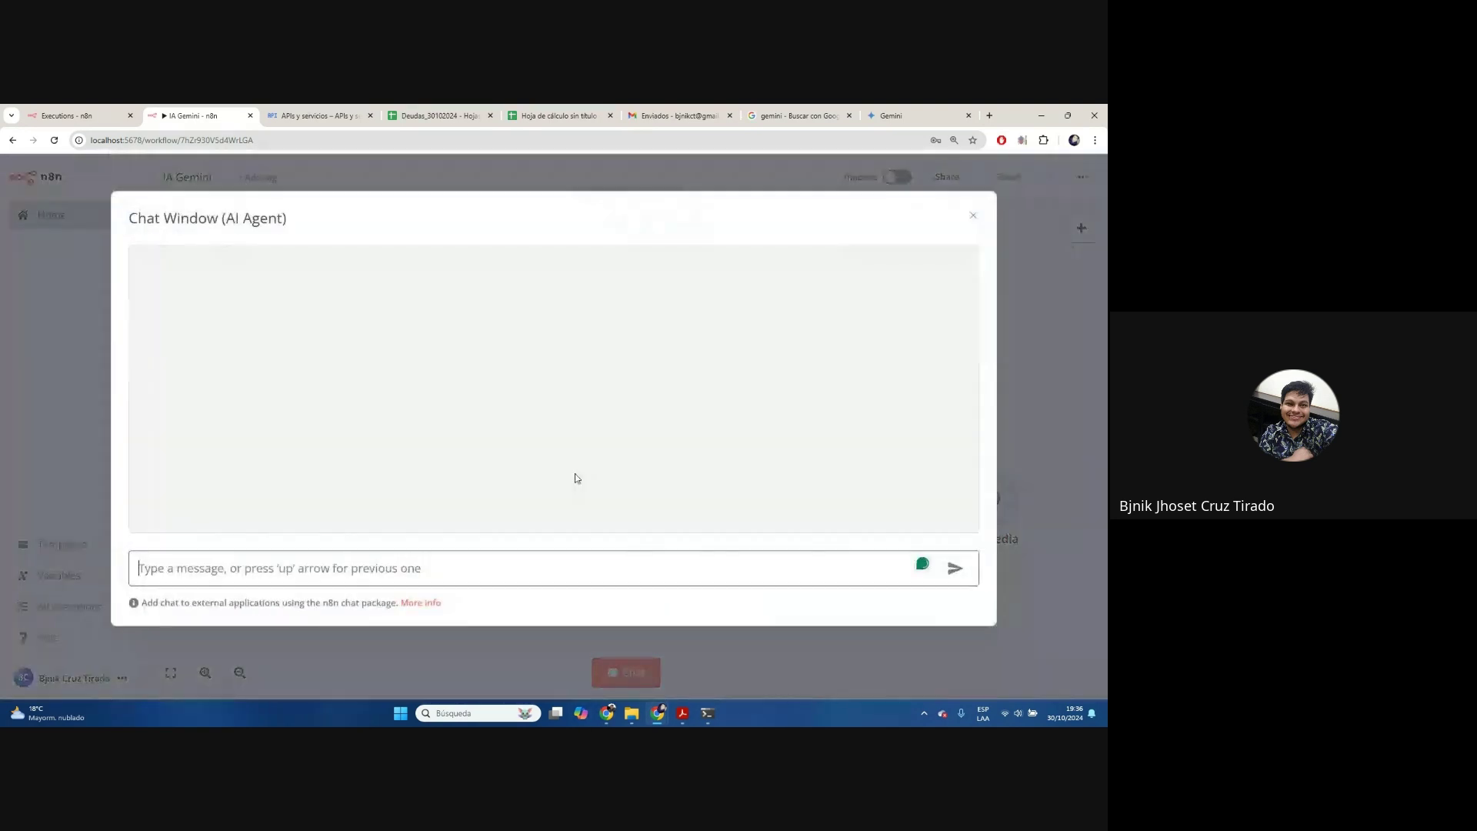
text(hola)
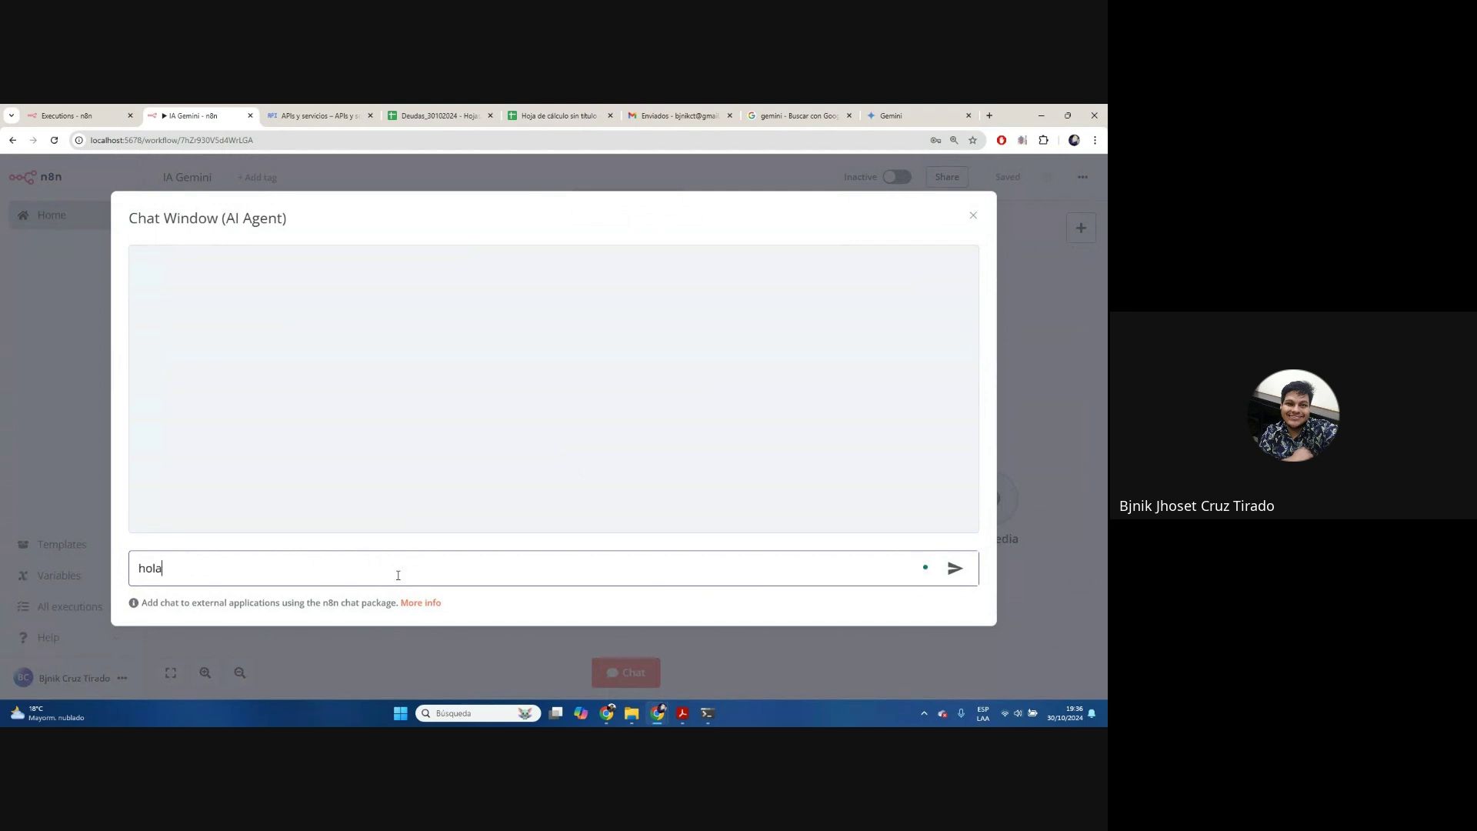
key(Return)
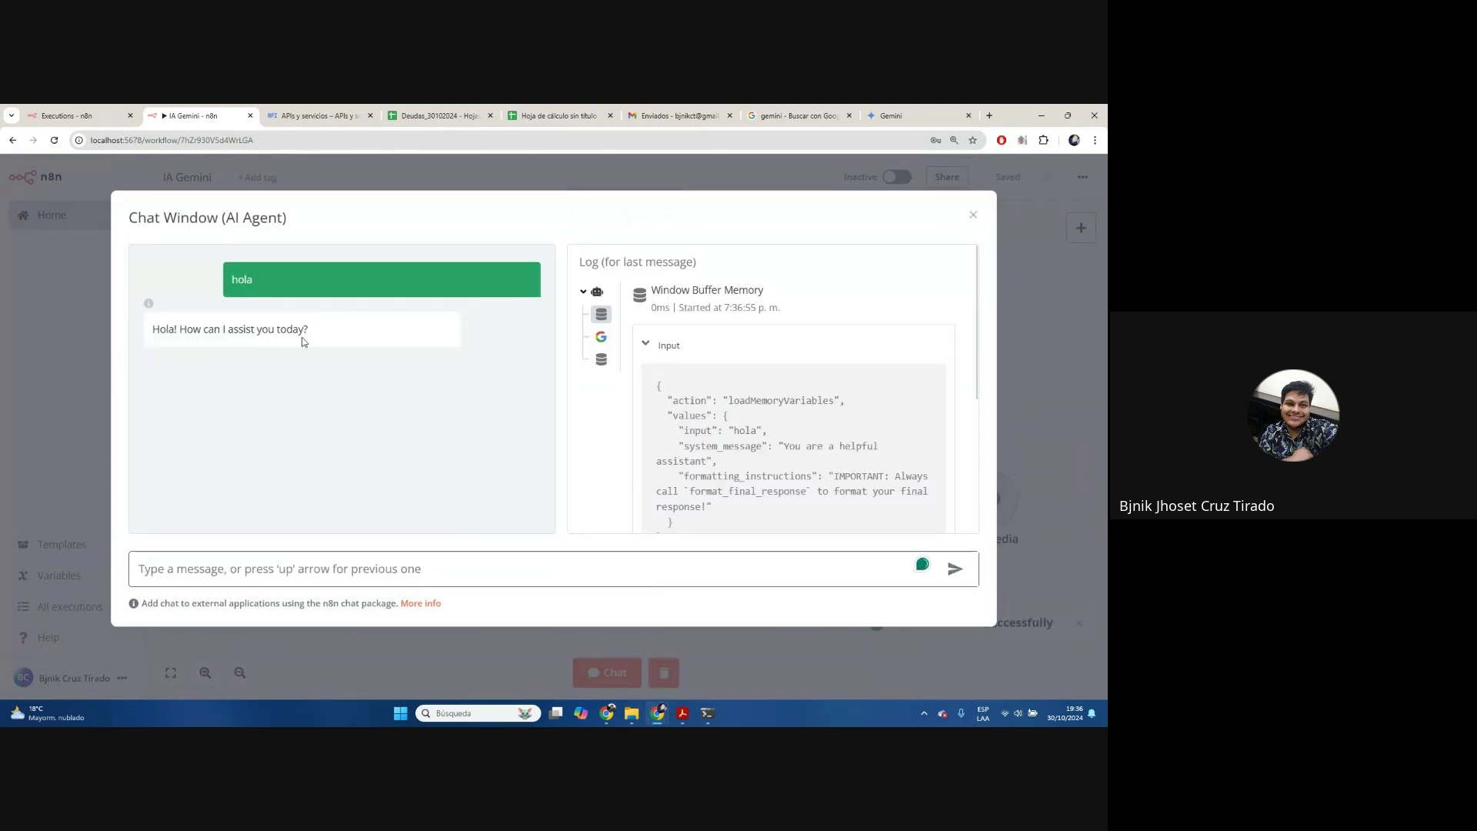
click(121, 122)
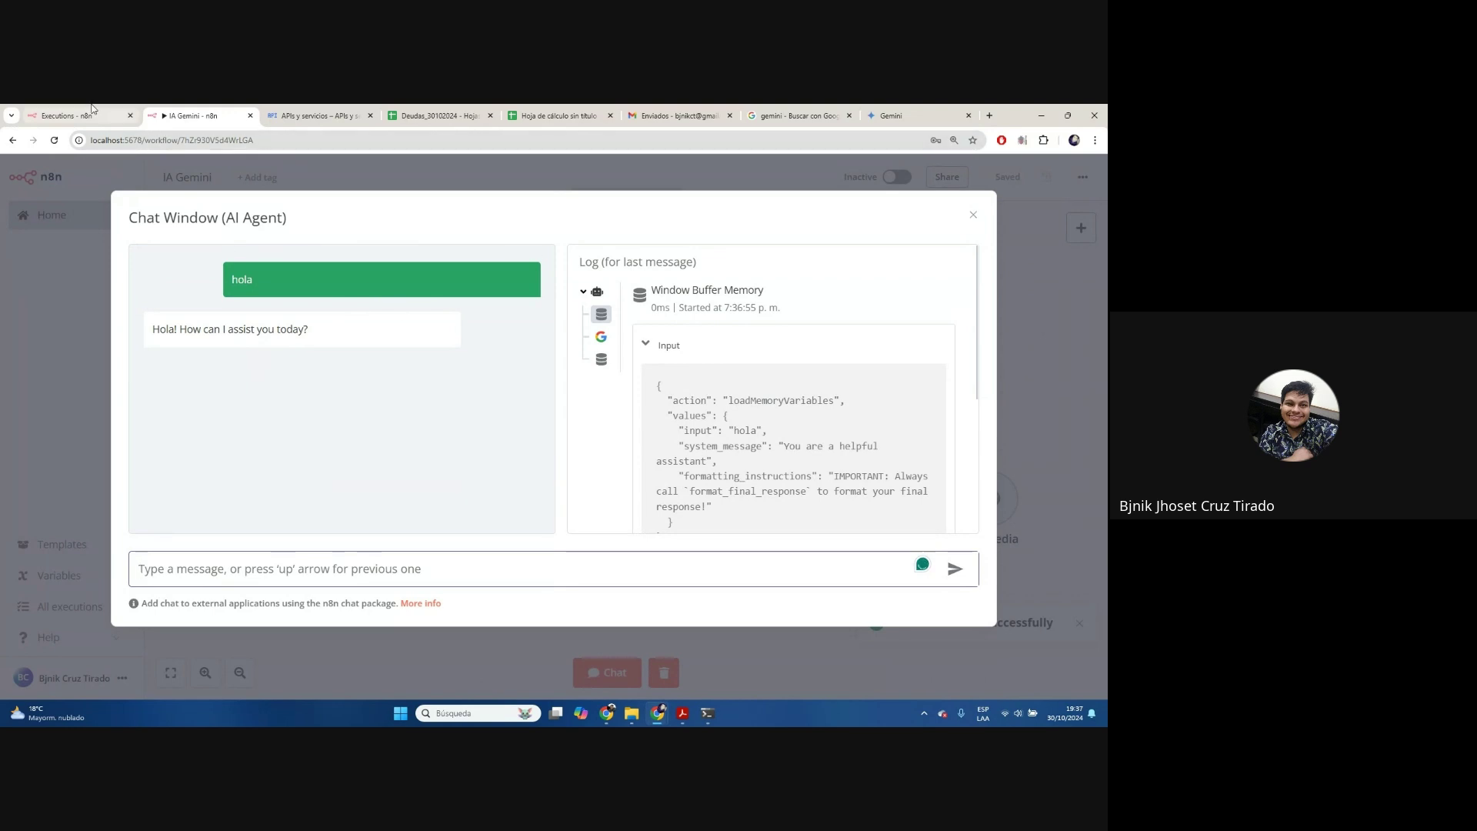
click(155, 139)
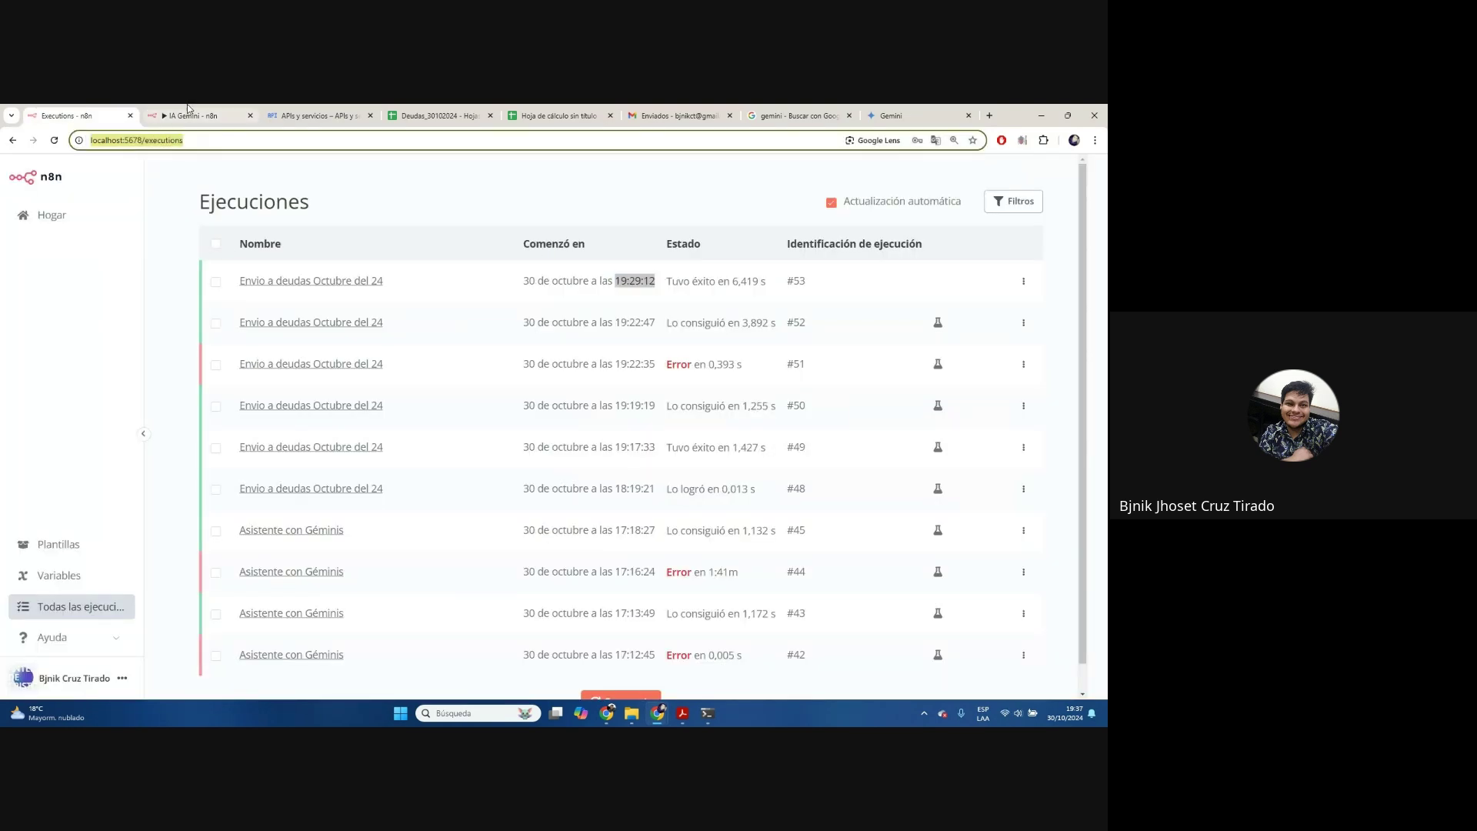
click(183, 109)
key(alt+Tab)
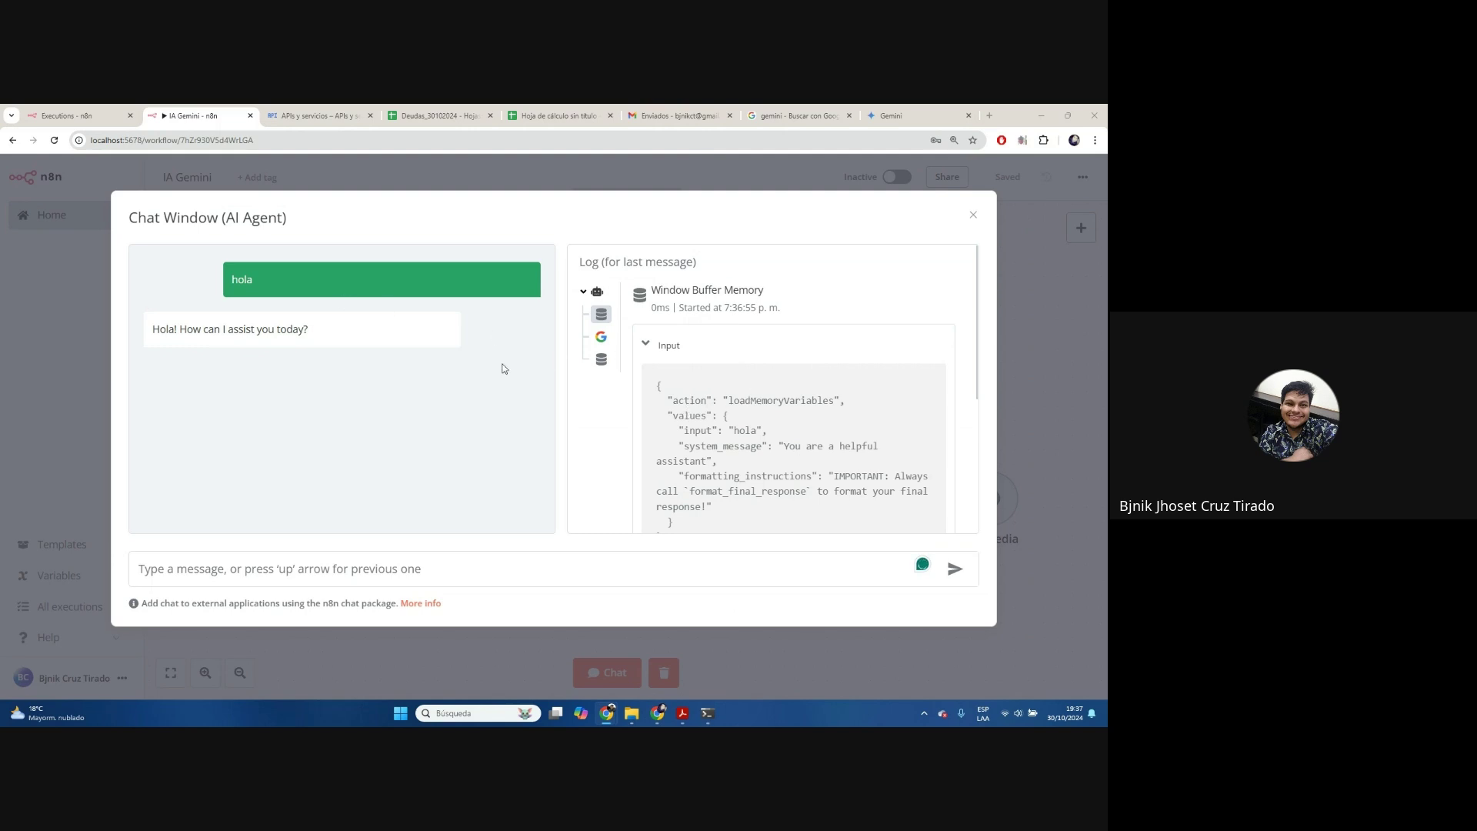
click(974, 215)
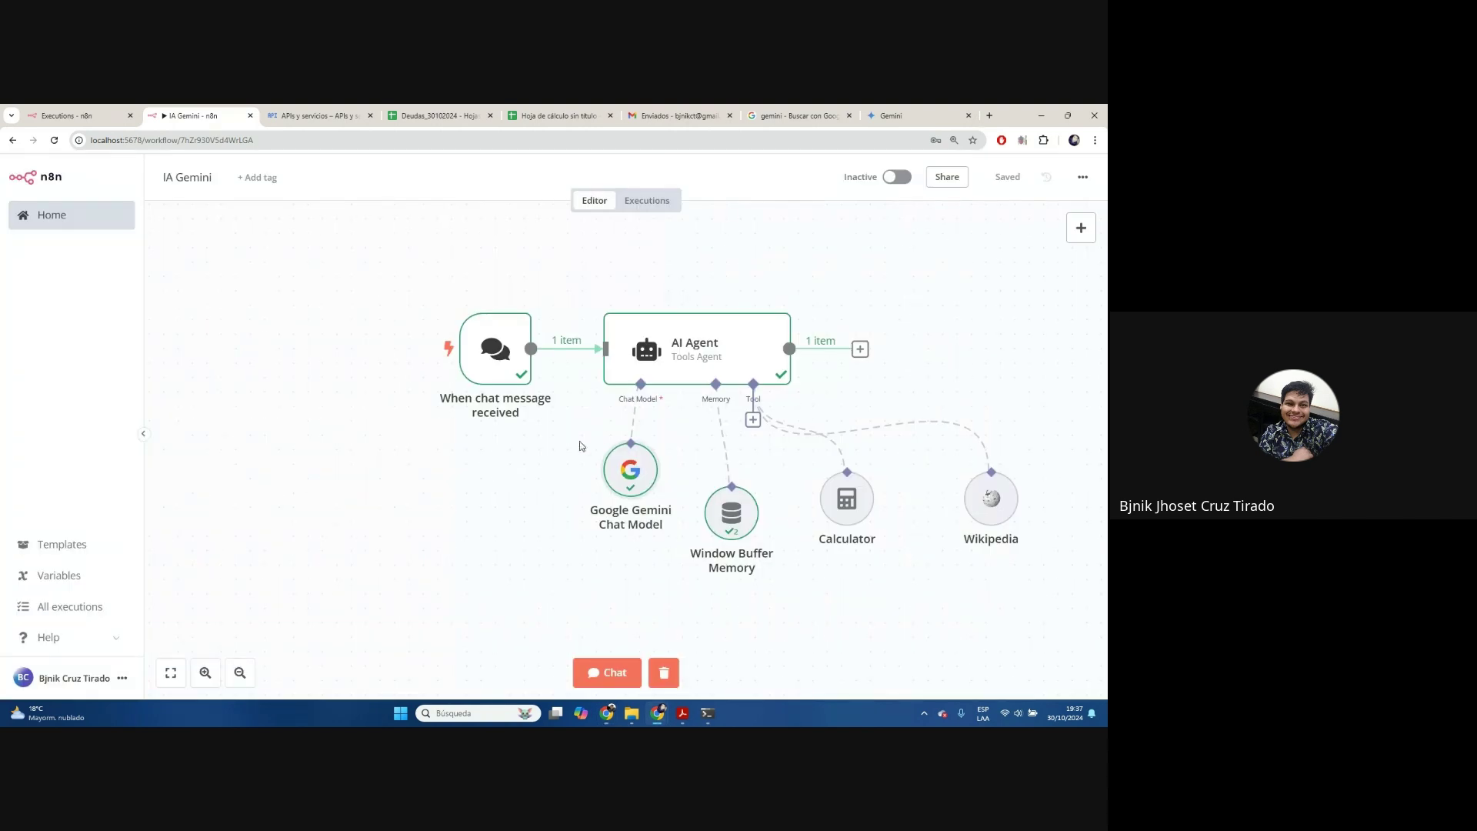
Switch the model back to models/gemini-1.5-flash and clear the previous execution data
double_click(631, 481)
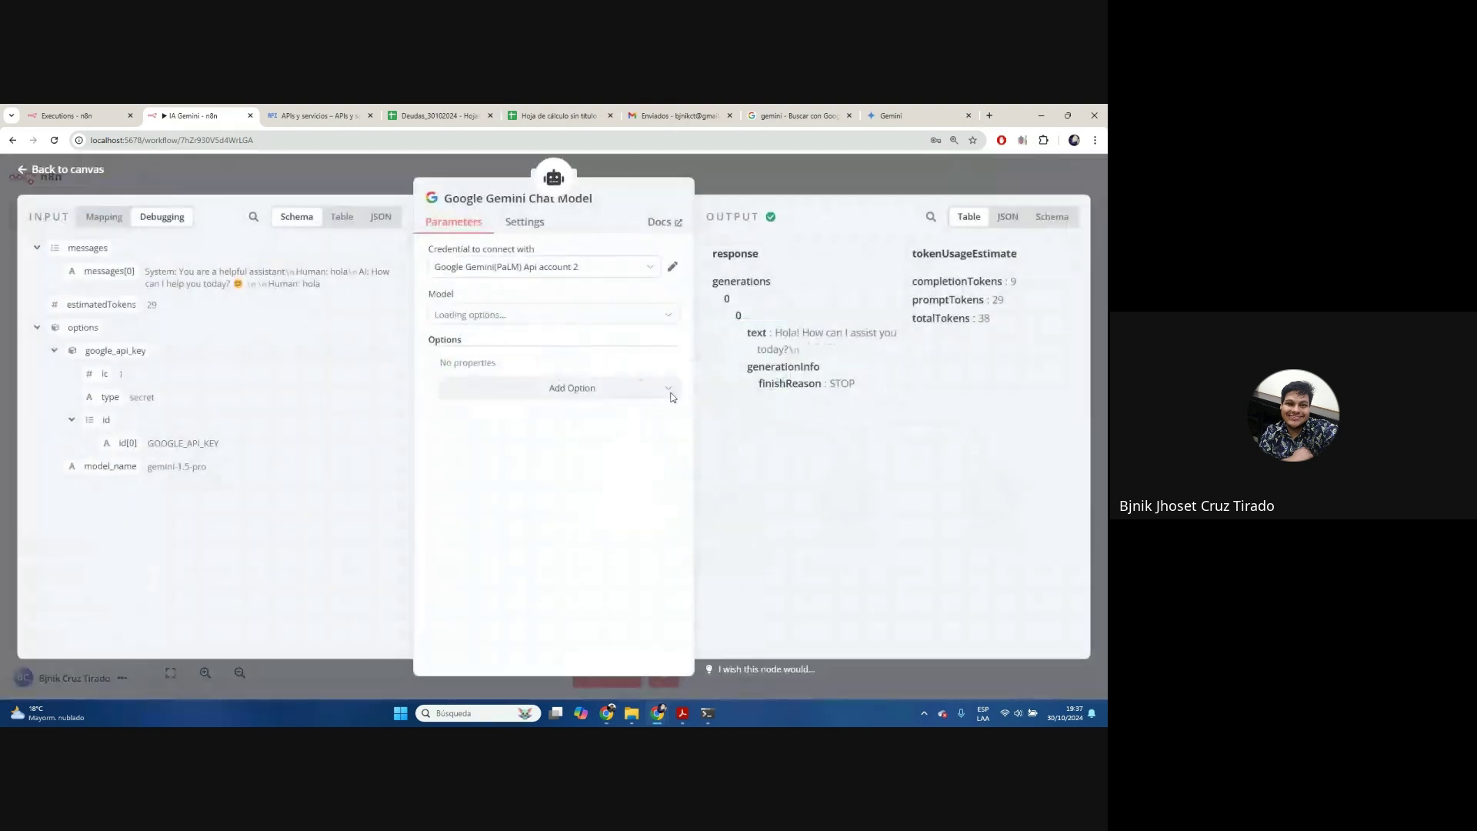
click(608, 269)
click(619, 266)
click(610, 315)
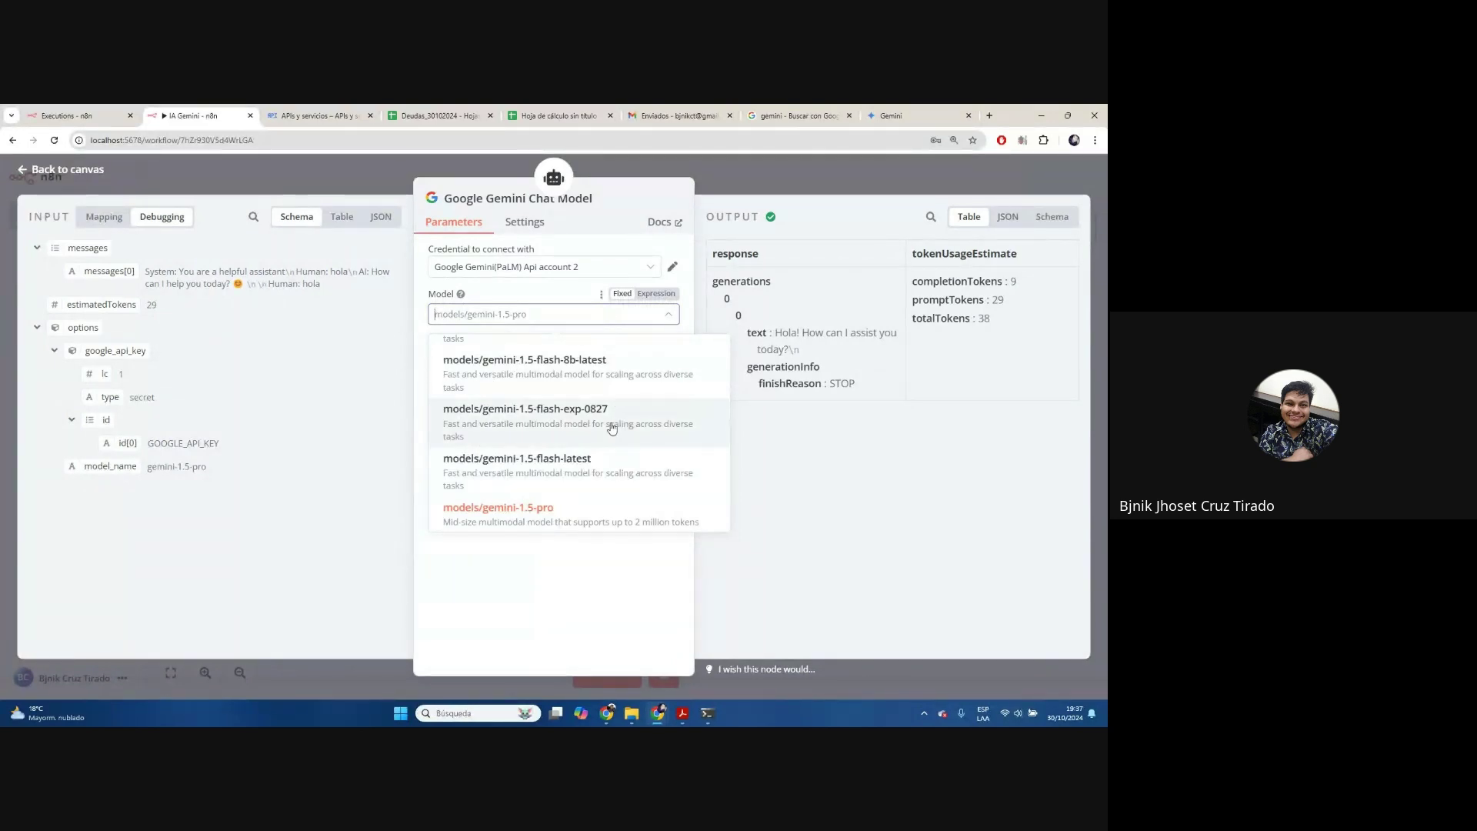
scroll(611, 423, up, 3)
scroll(612, 428, down, 1)
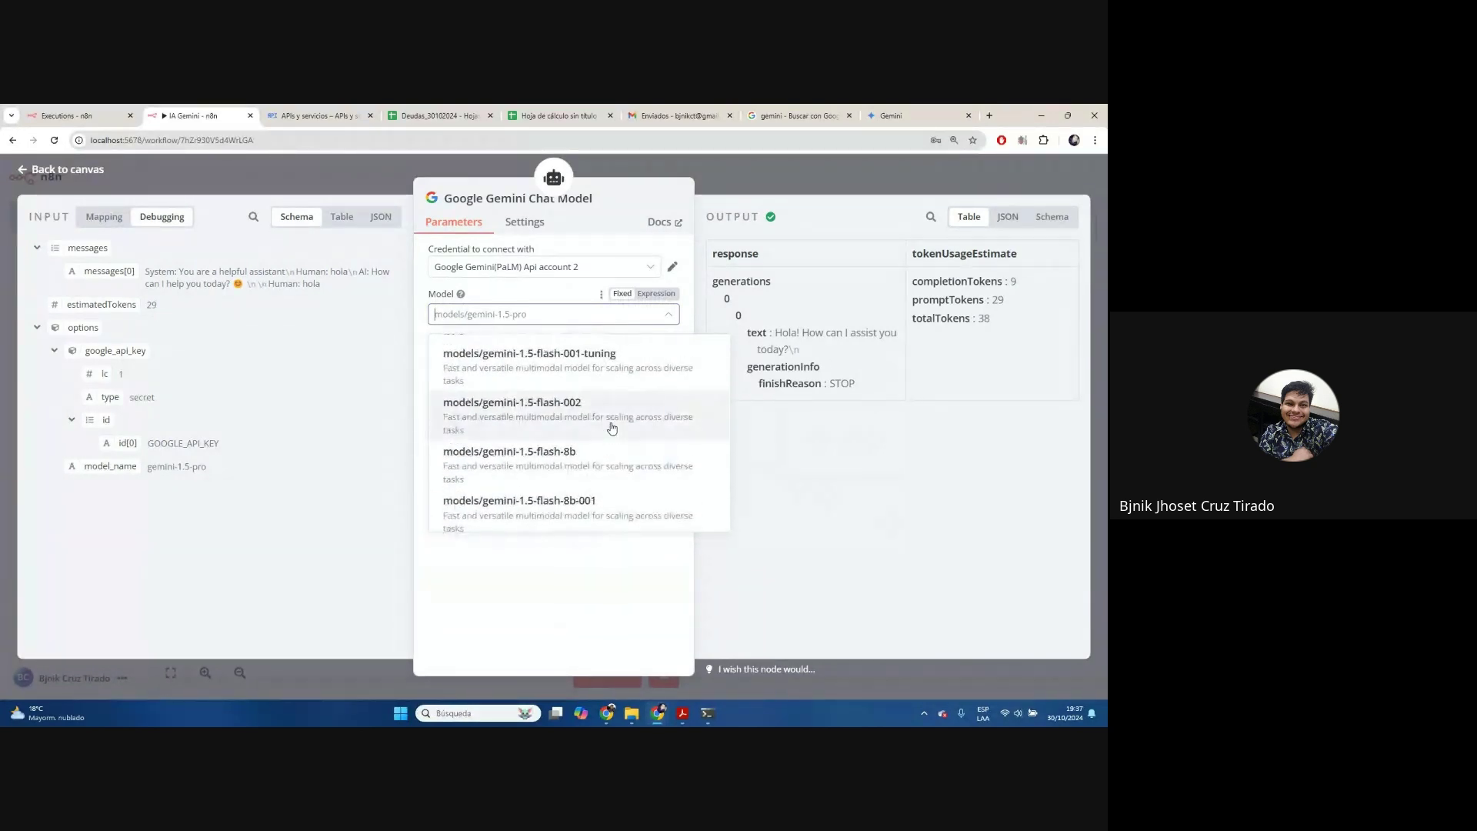
scroll(612, 428, up, 5)
scroll(611, 429, up, 1)
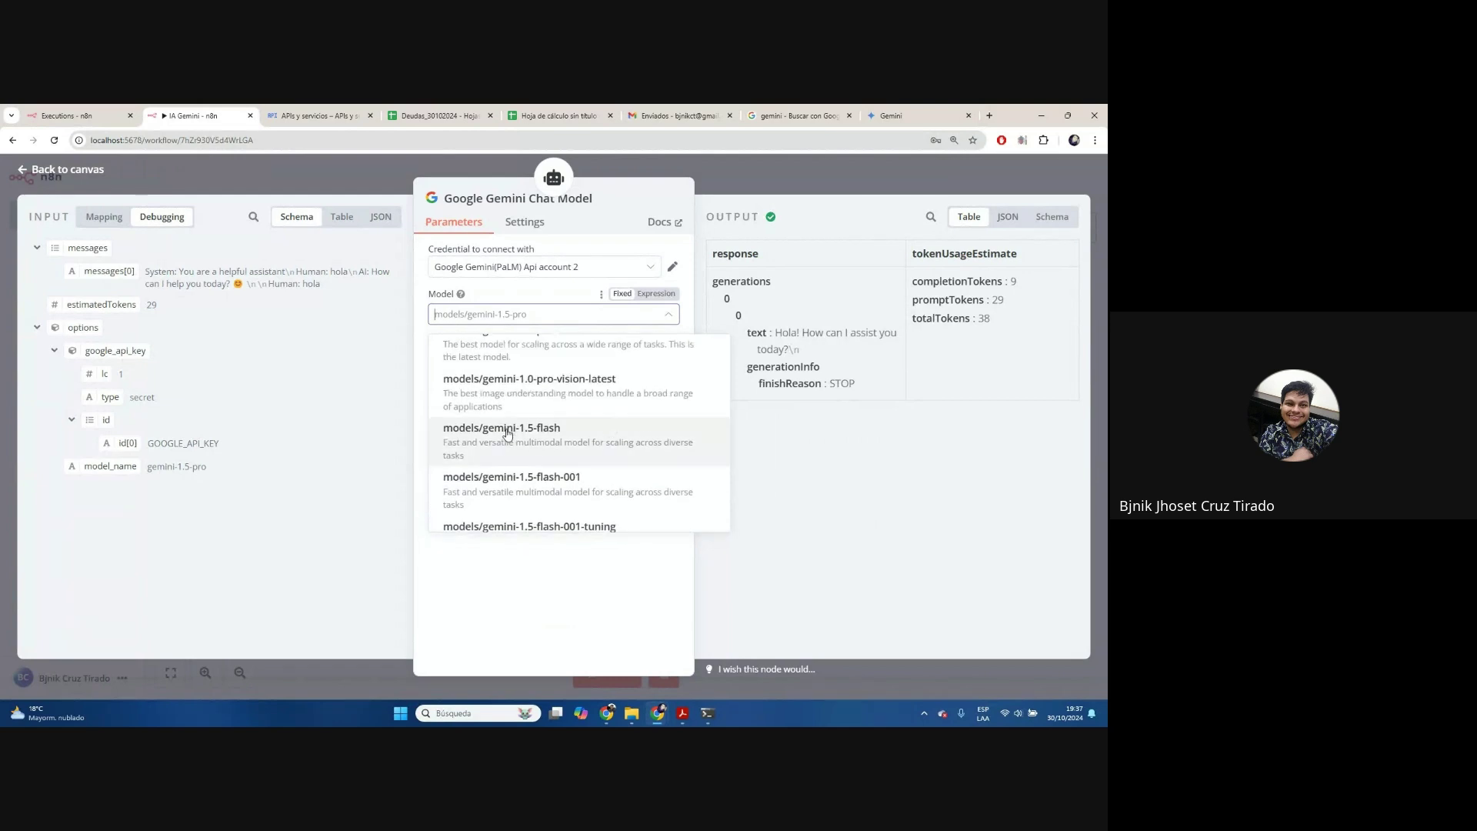
click(612, 427)
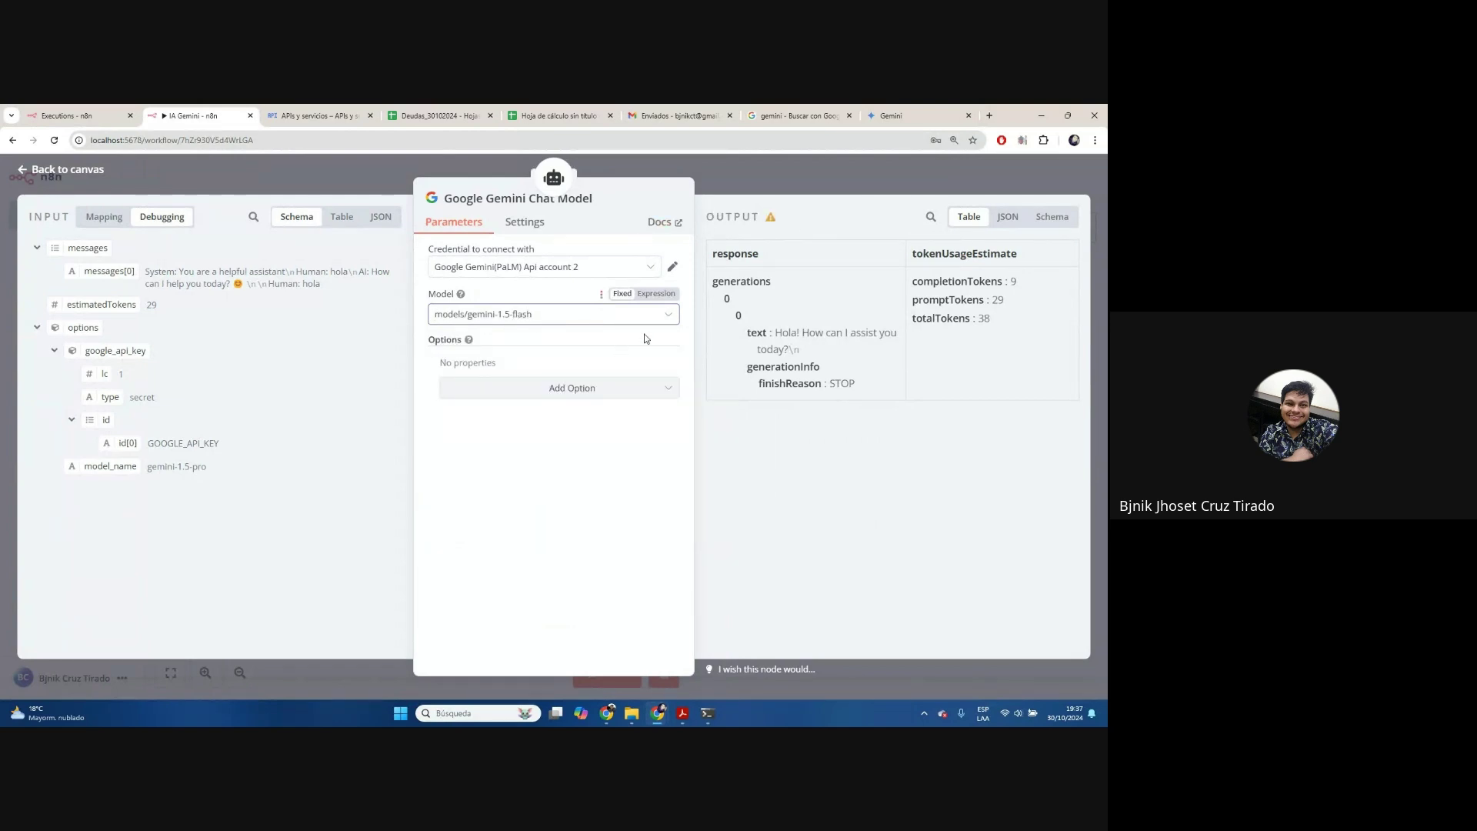
click(764, 183)
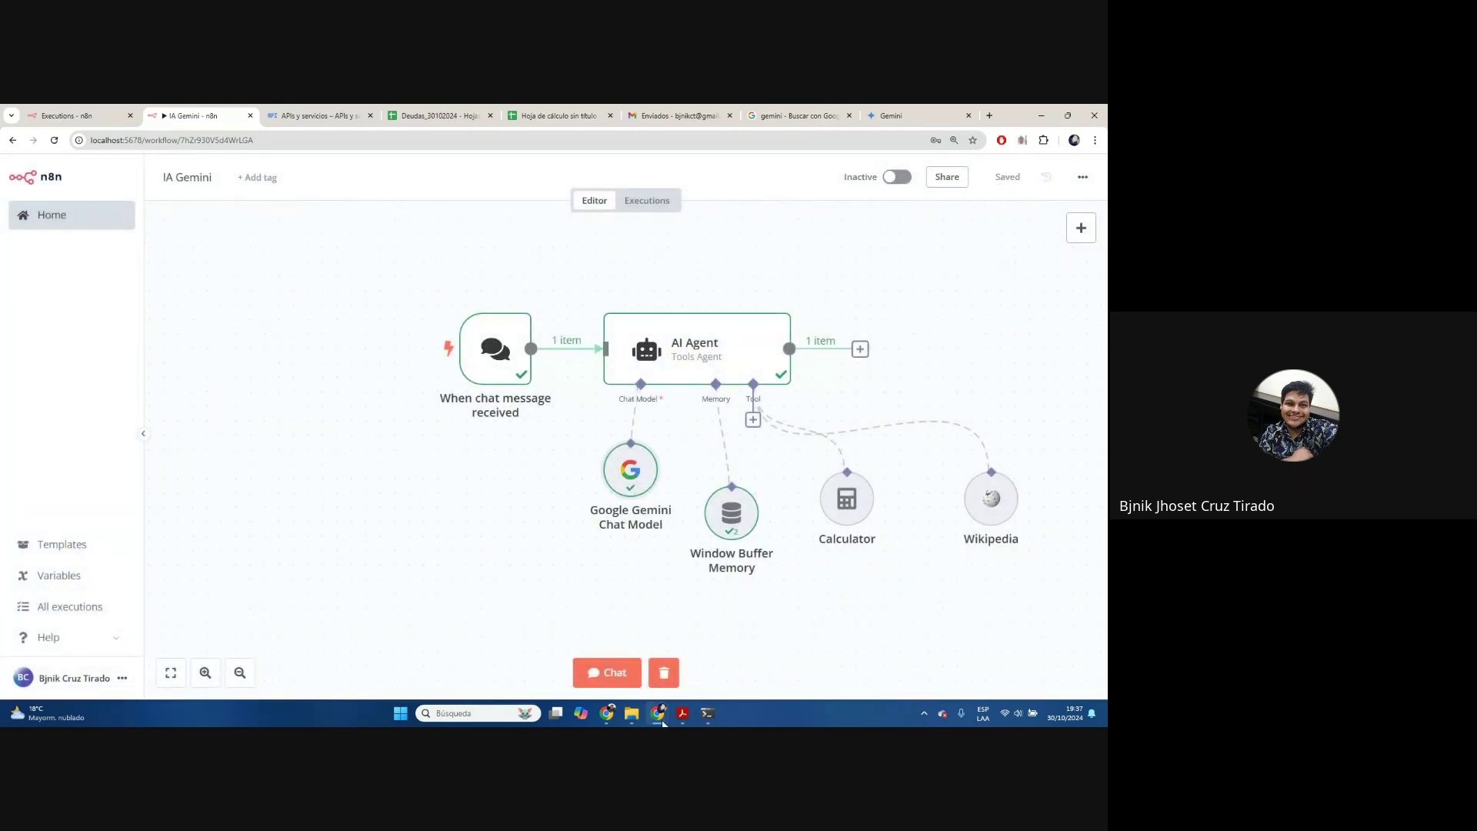
click(664, 673)
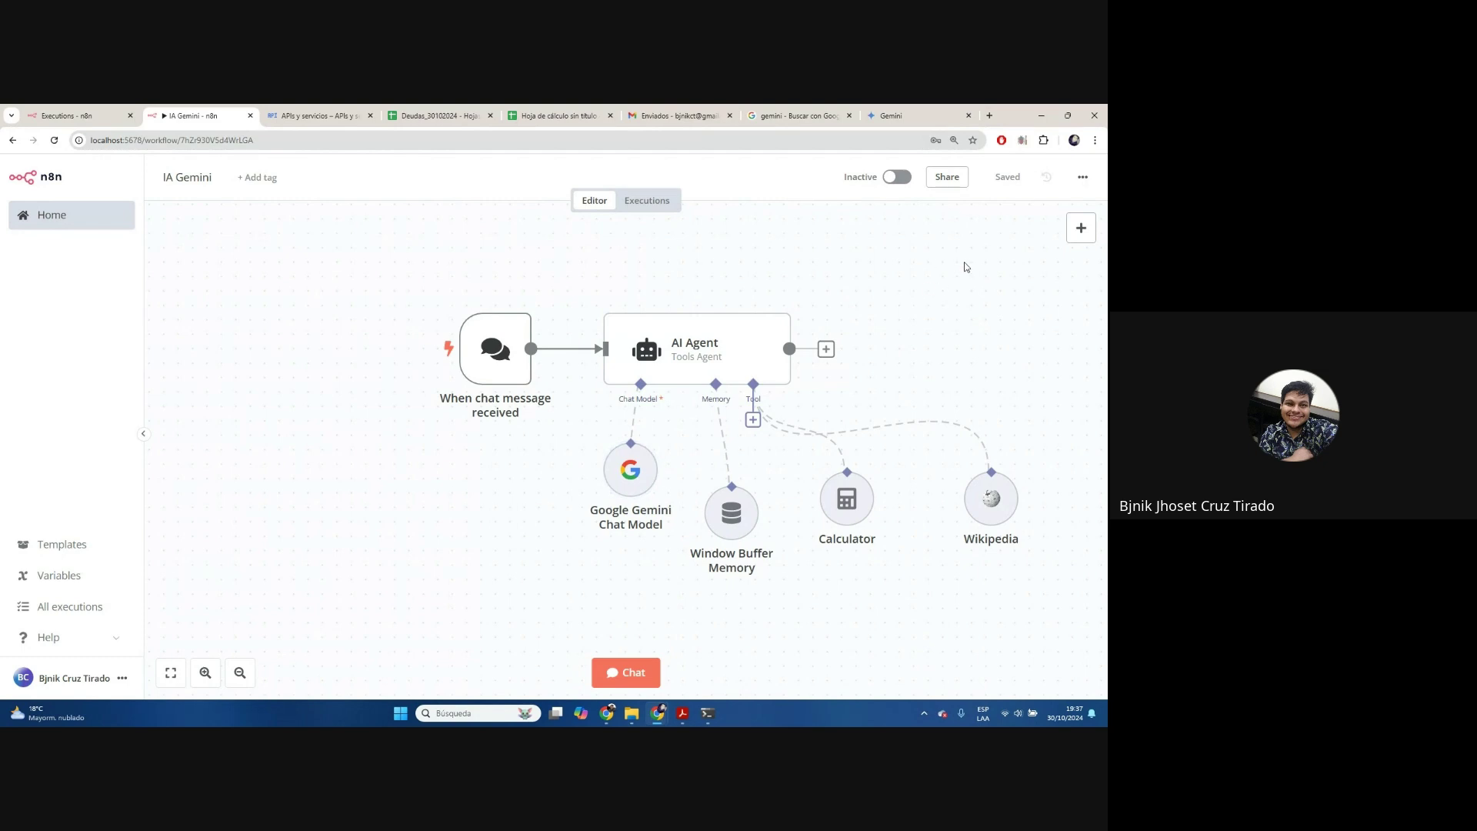
Send a greeting and '5+5' to the agent in the test chat
click(626, 673)
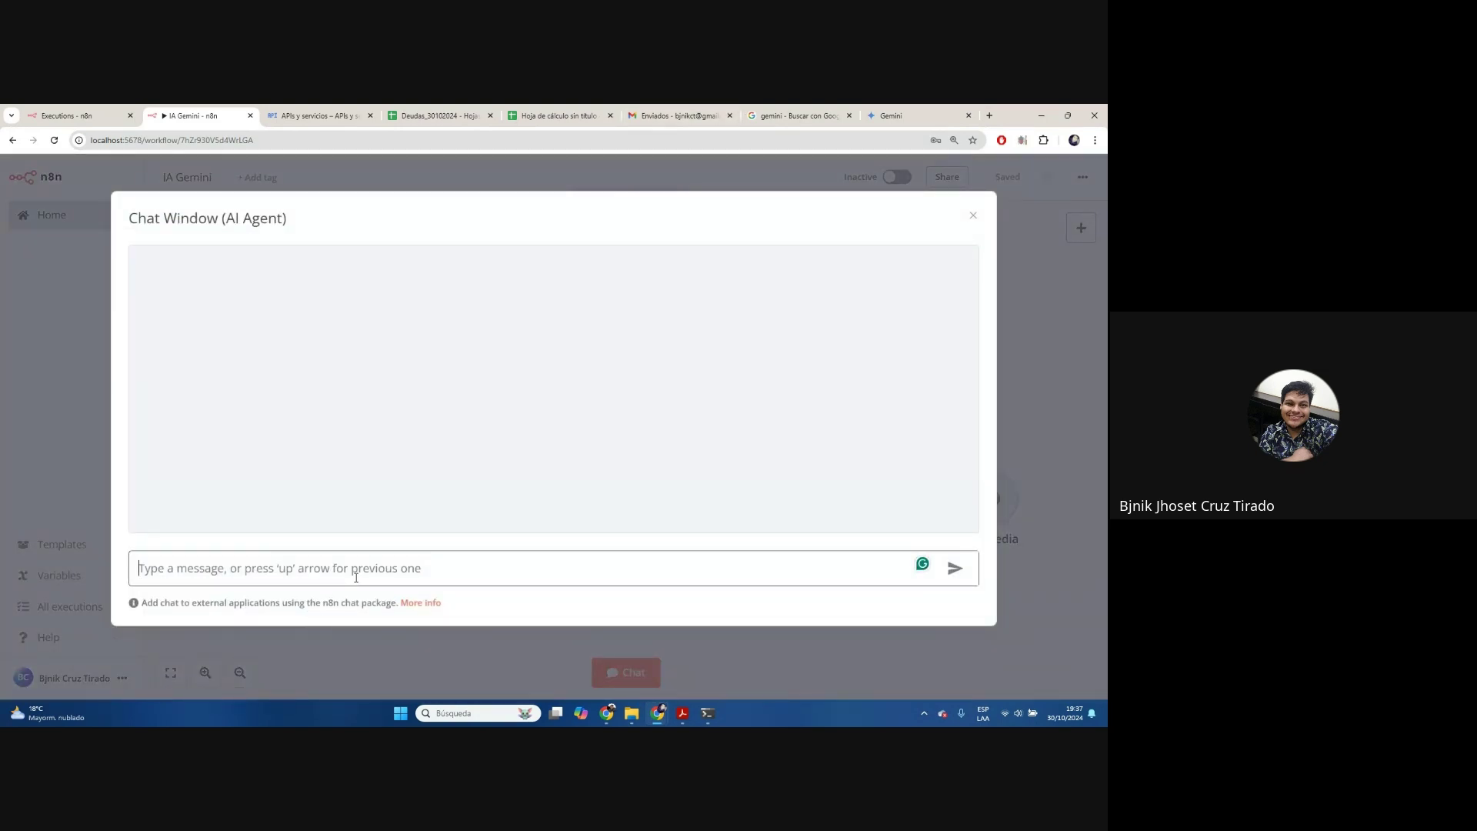
text(Hola)
key(Return)
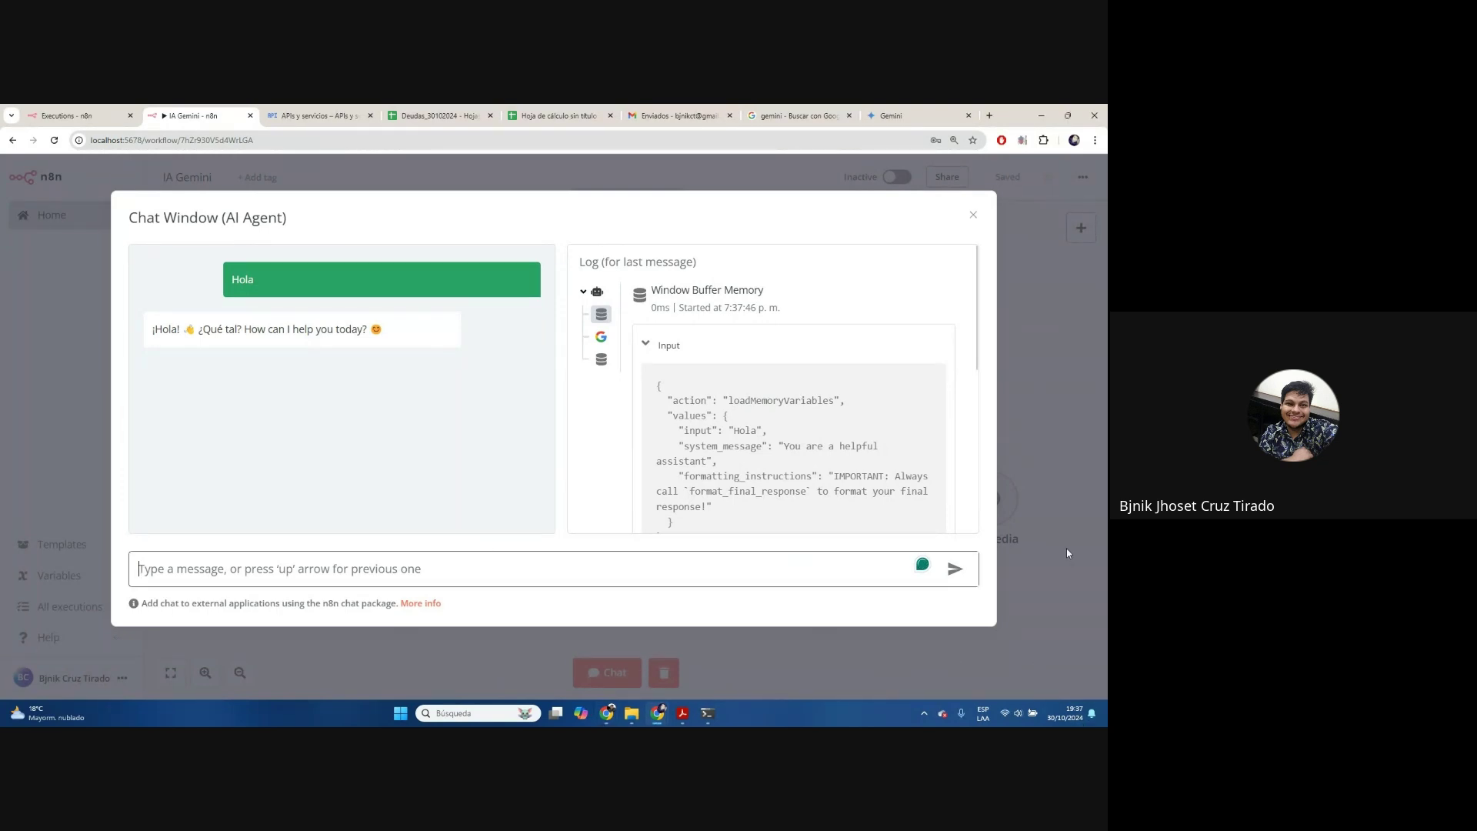
text(5+5)
key(Return)
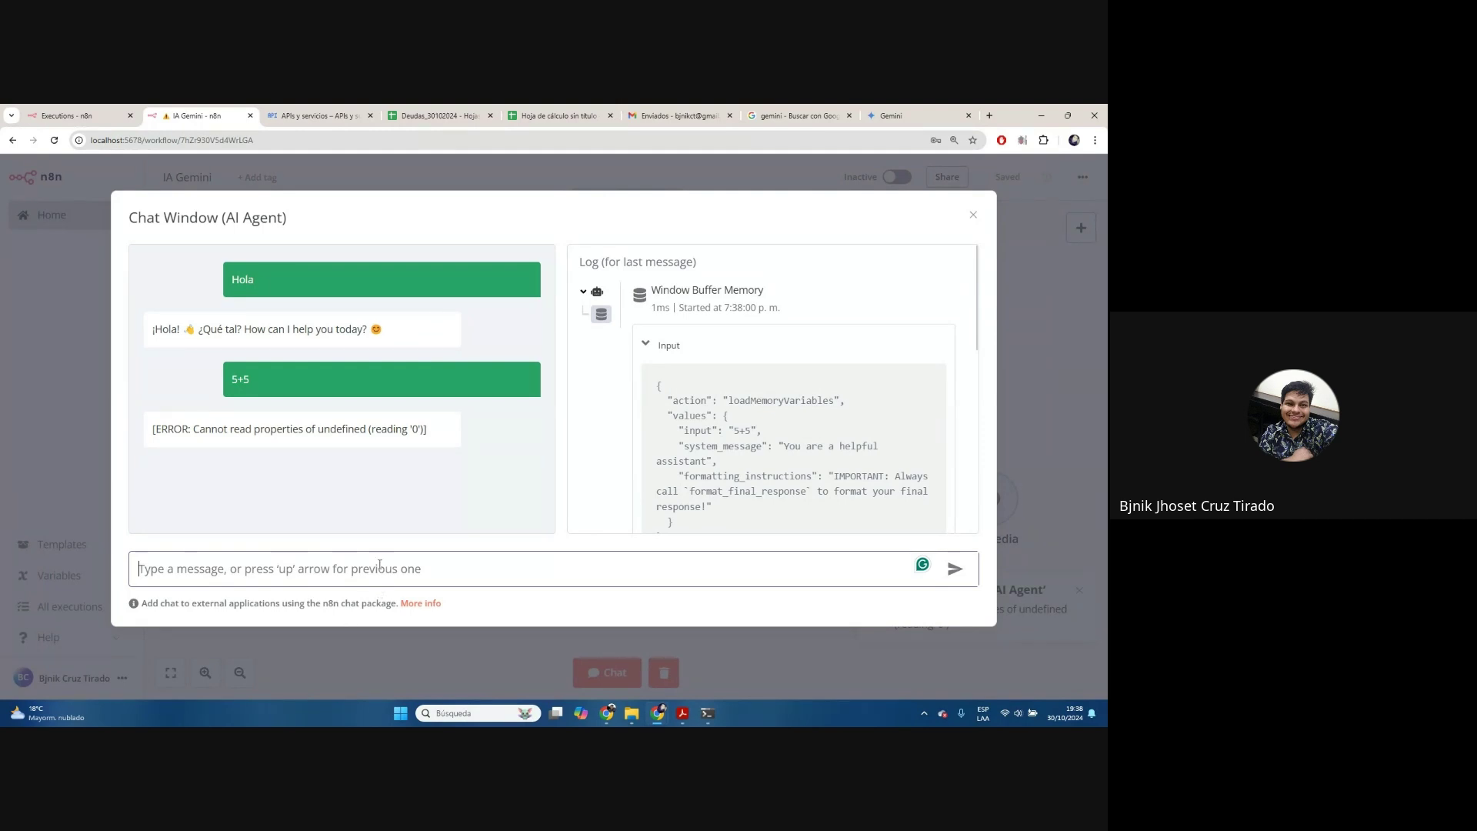
Ask 'Cual es el pais mas grande del mundo', reply 'Si', review answers, close chat
text(Cual es e)
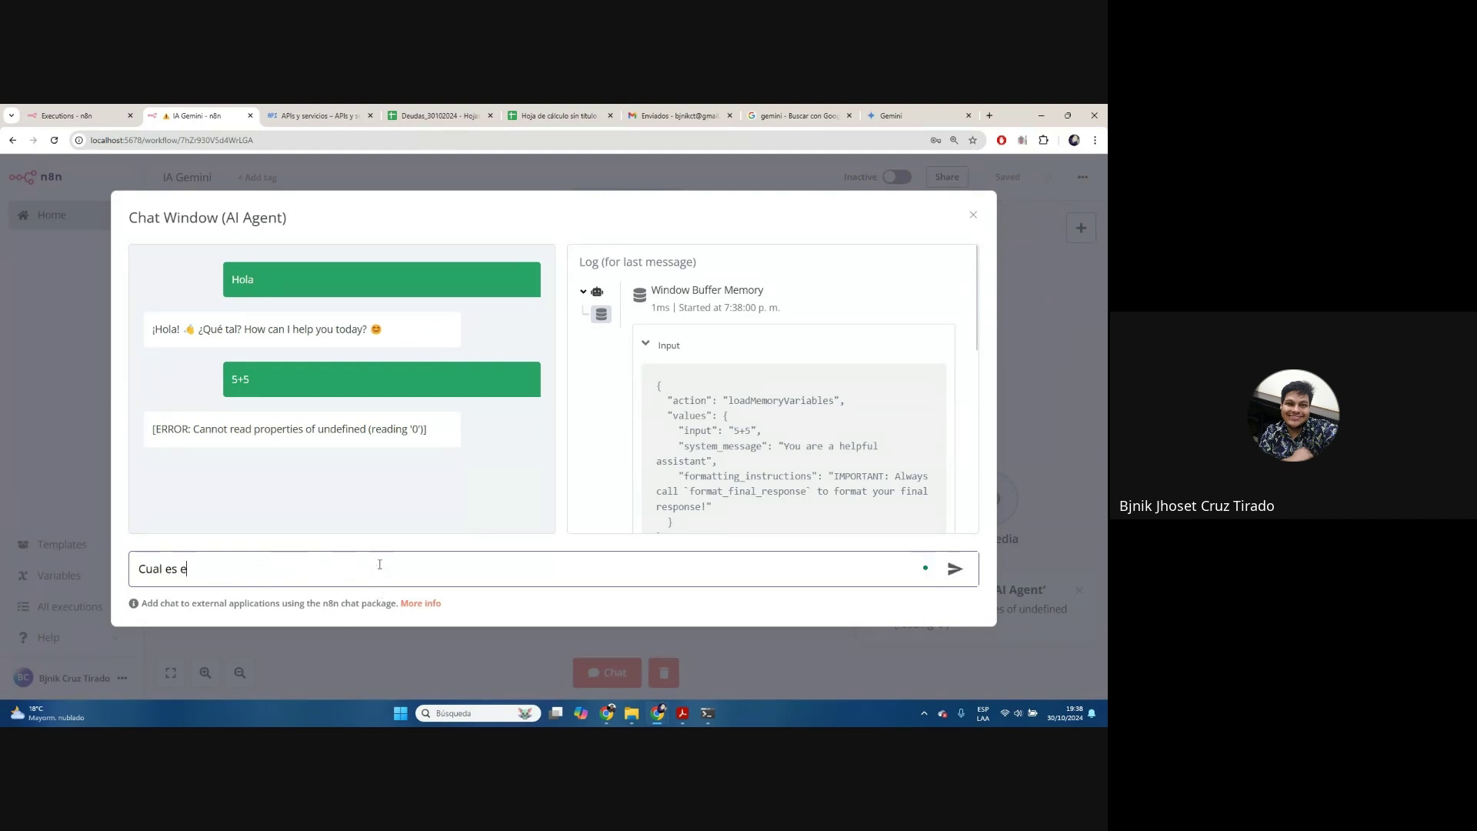
text(l pais mas grande del mun)
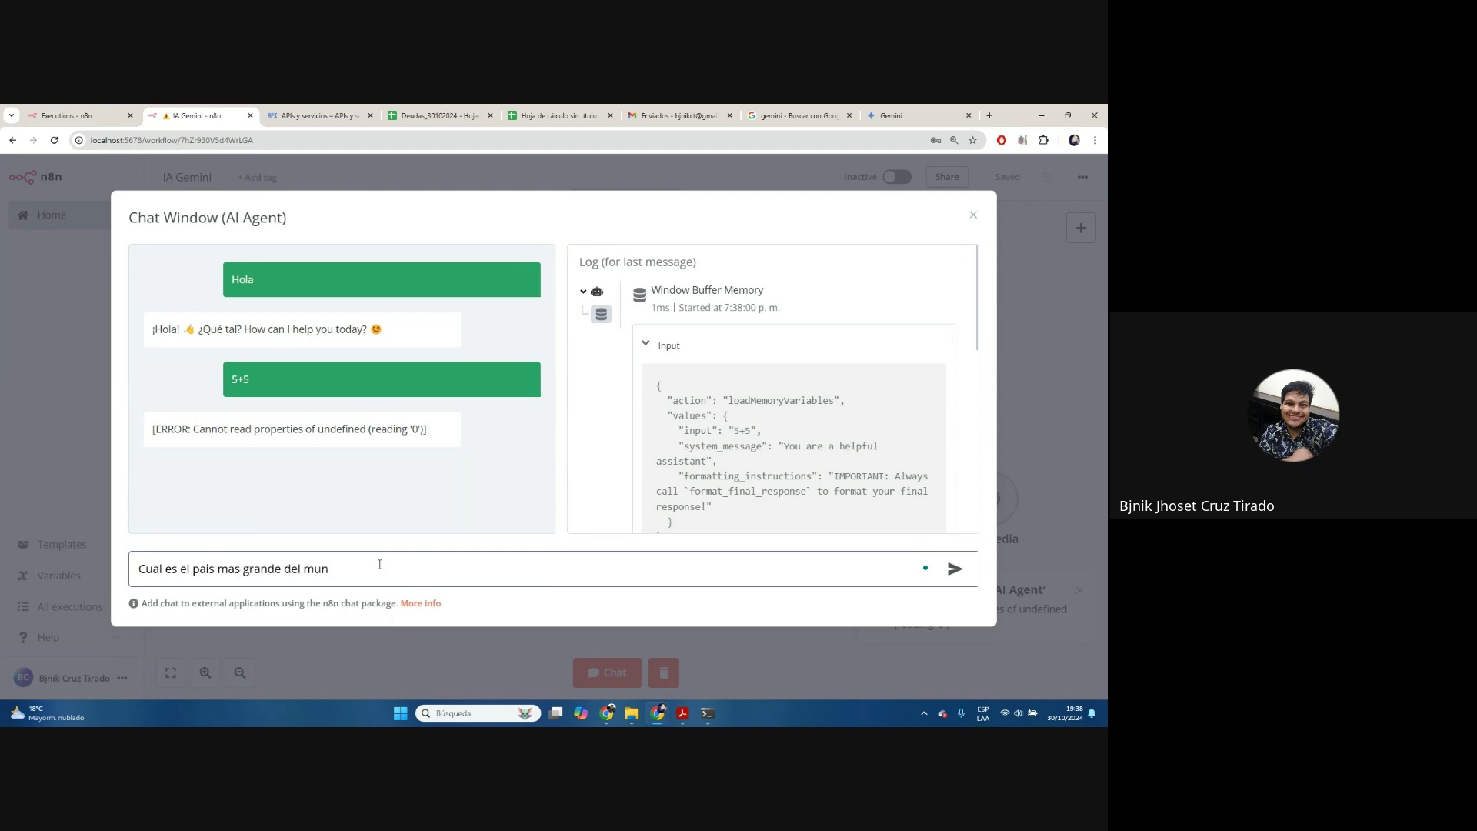
text(do)
key(Return)
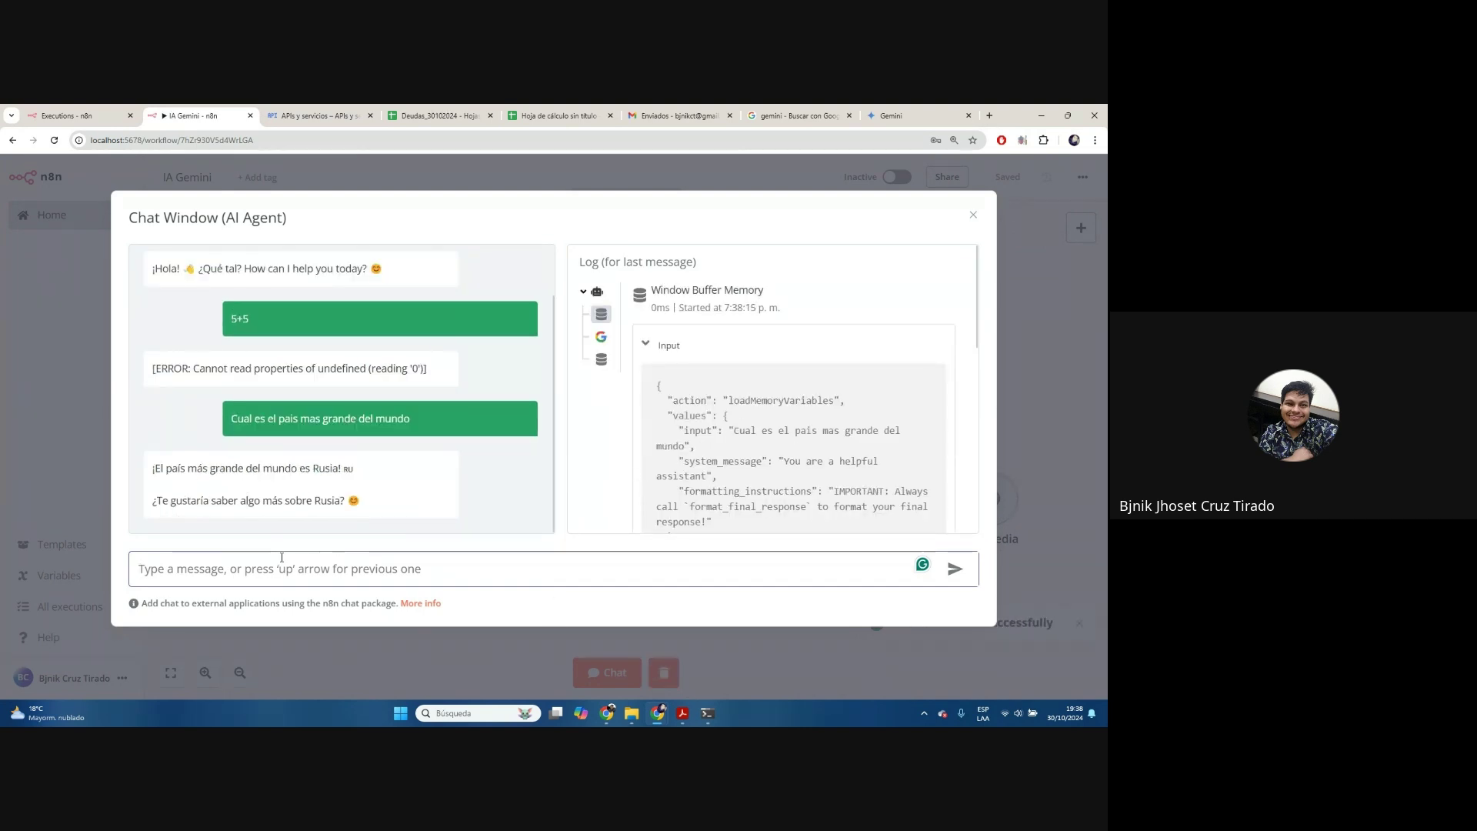
text(Si)
key(Return)
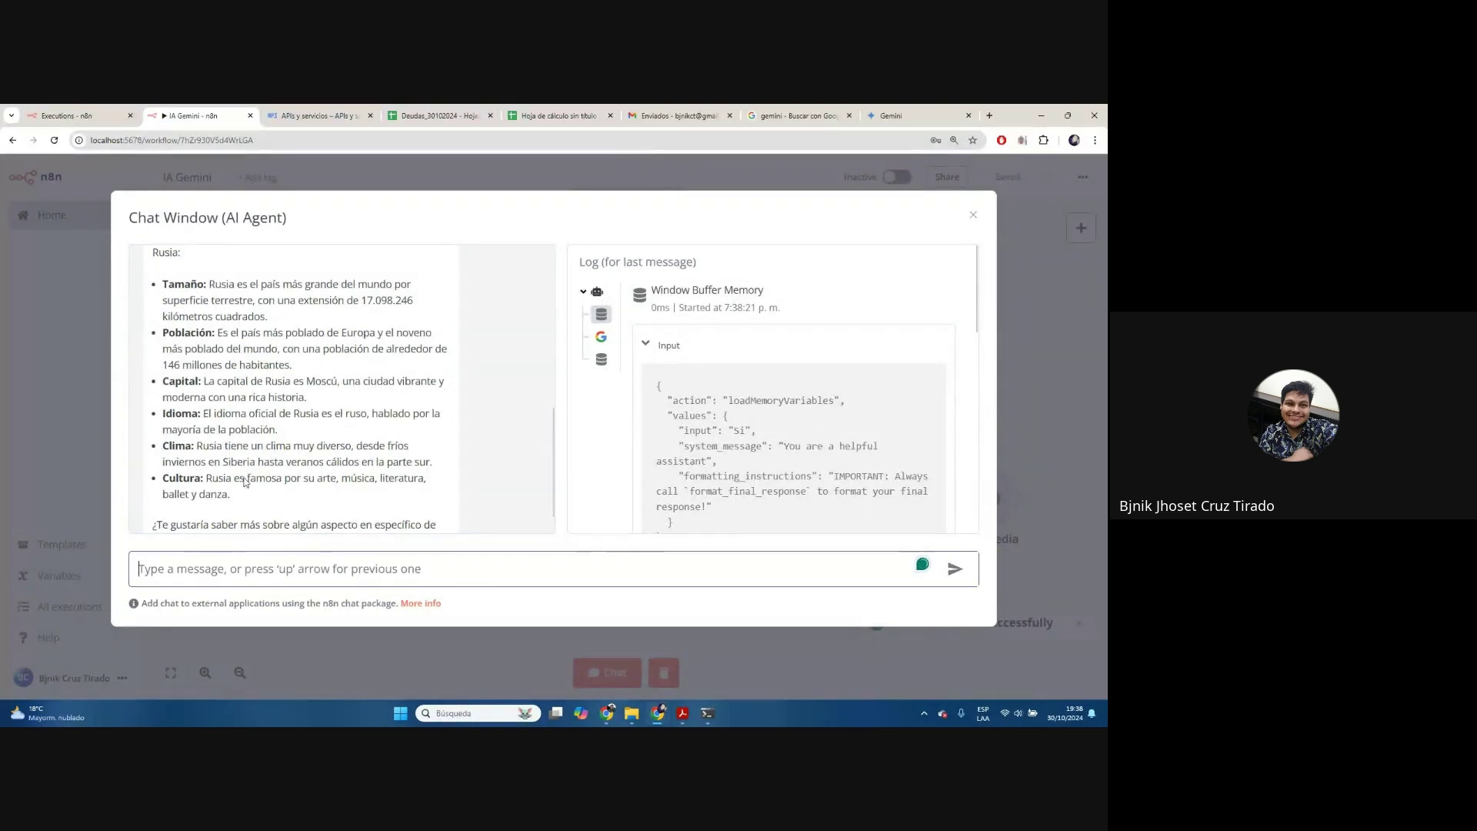
scroll(141, 424, up, 3)
scroll(327, 436, down, 2)
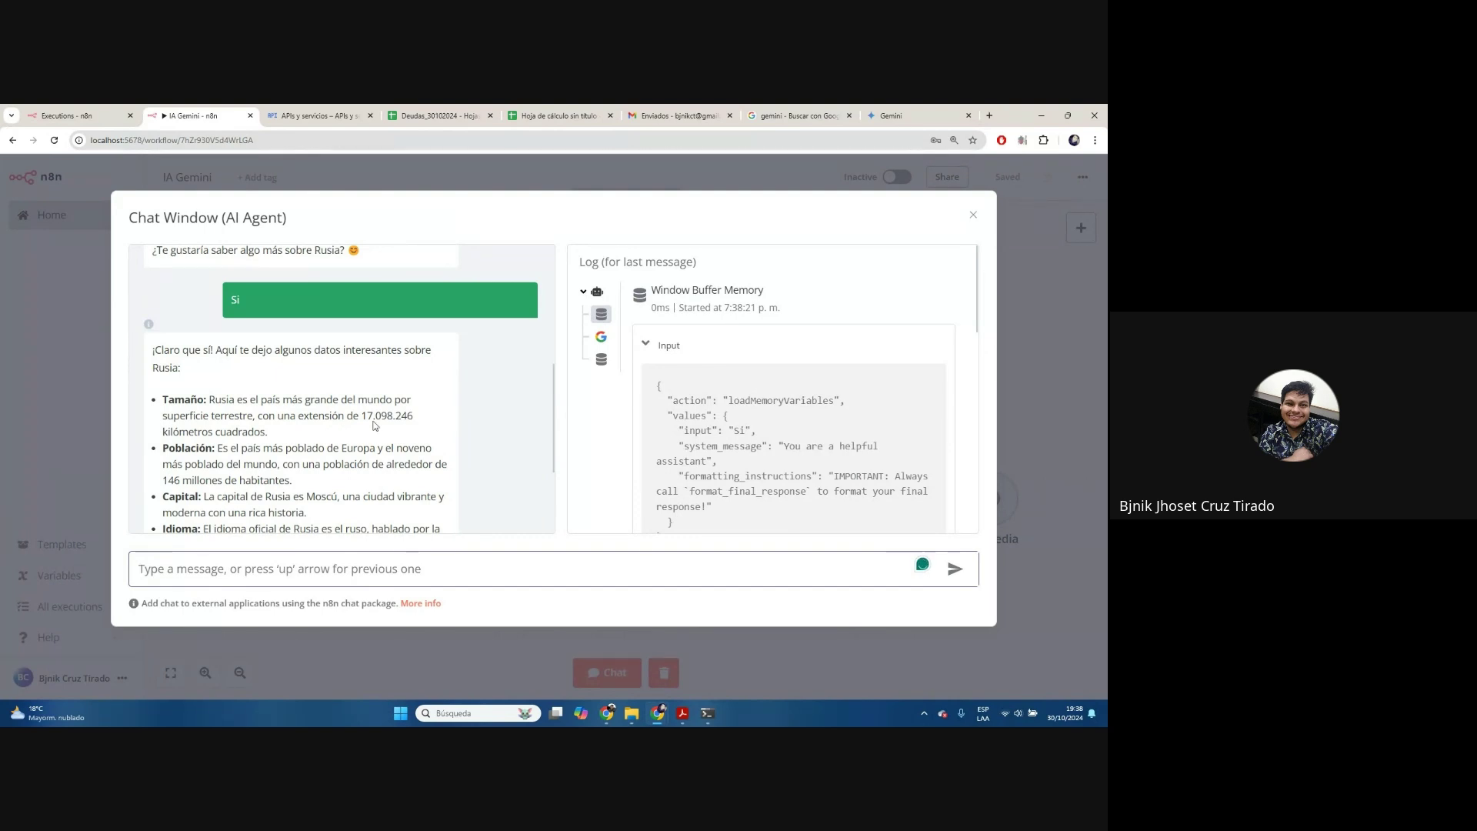
scroll(336, 454, up, 1)
scroll(335, 454, up, 1)
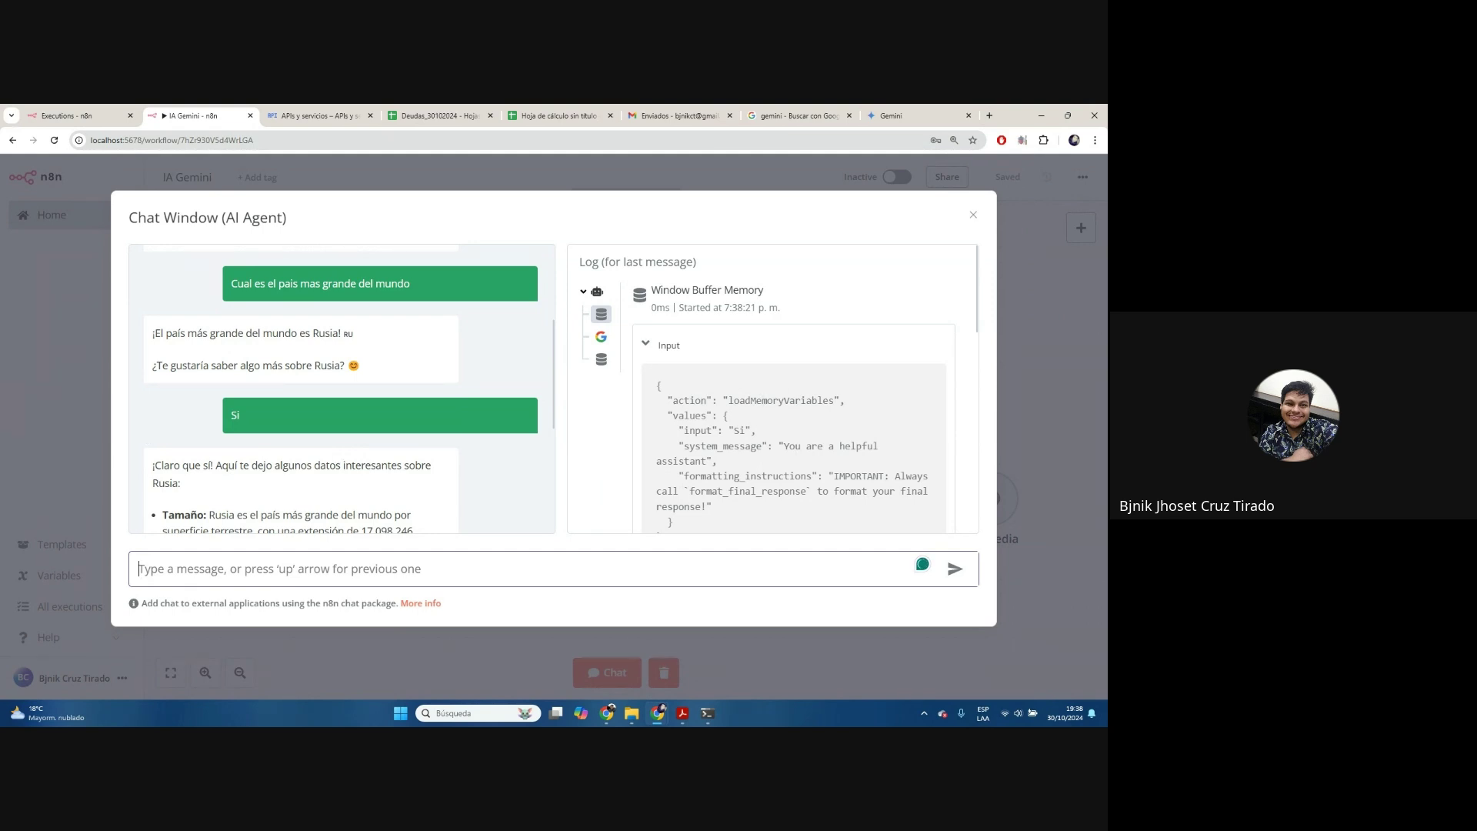
click(973, 216)
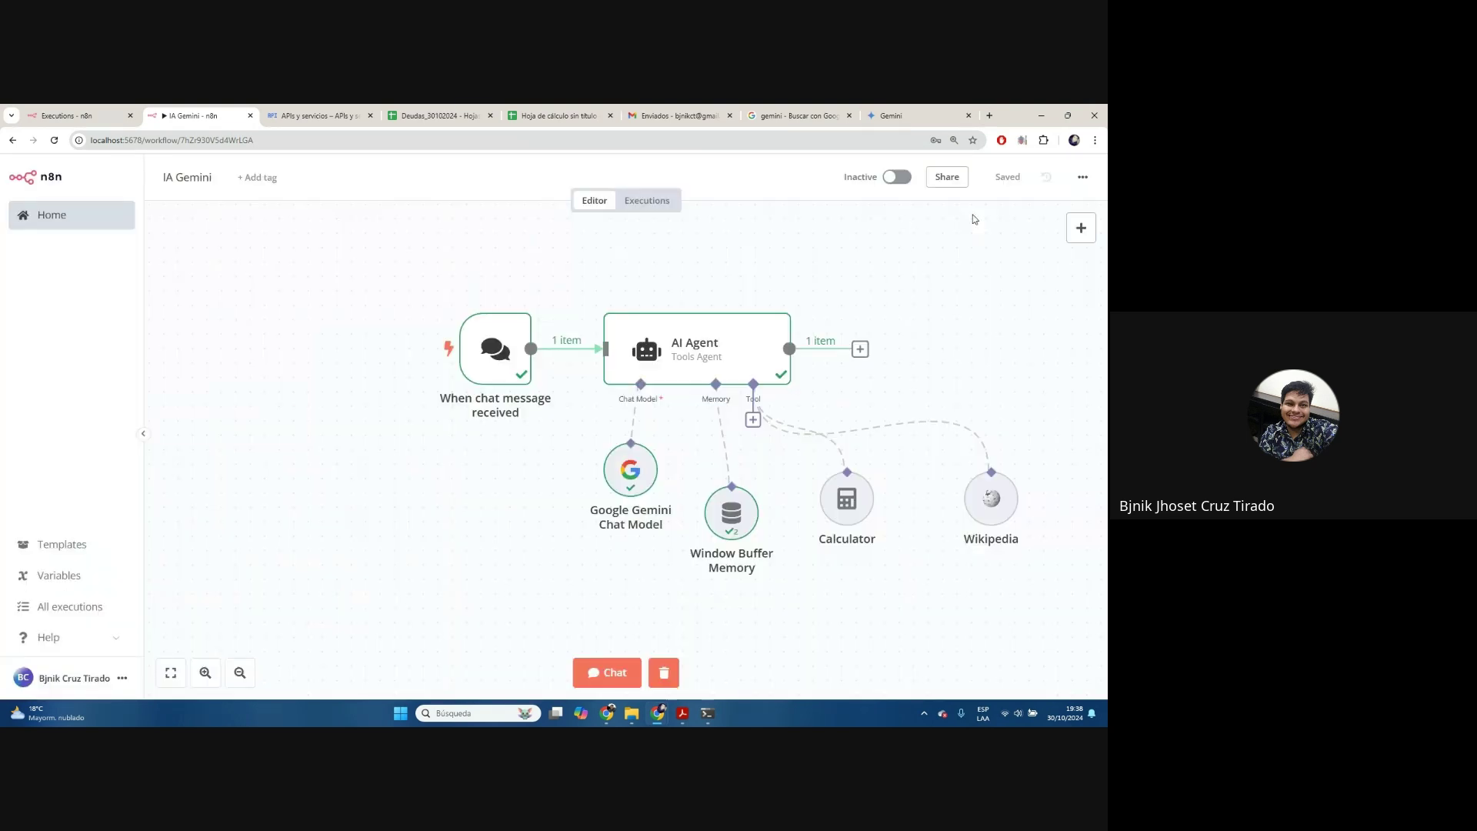
Clear the chat run's execution data and switch to the 'APIs y servicios' browser tab
click(664, 672)
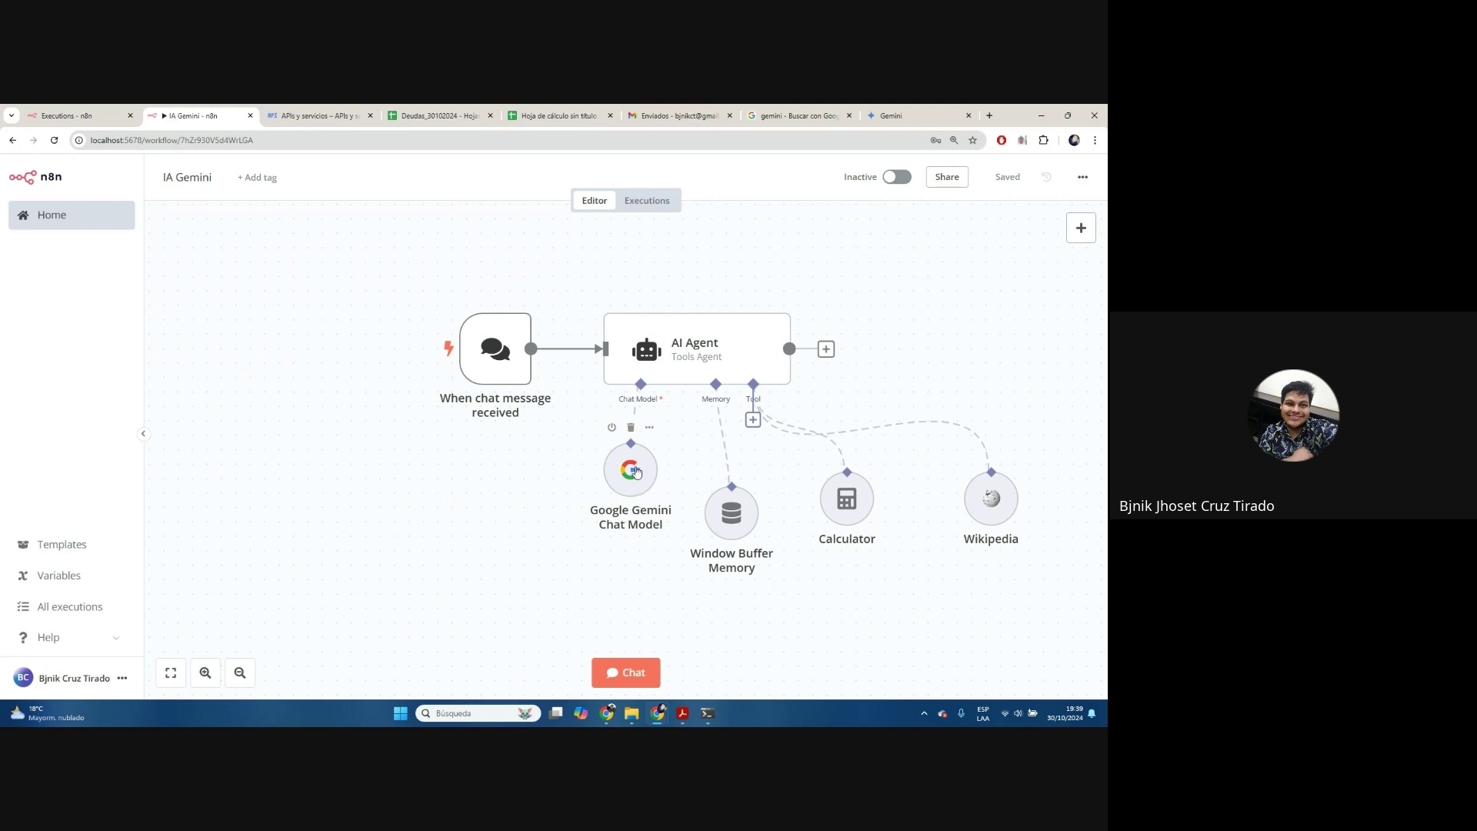
click(339, 112)
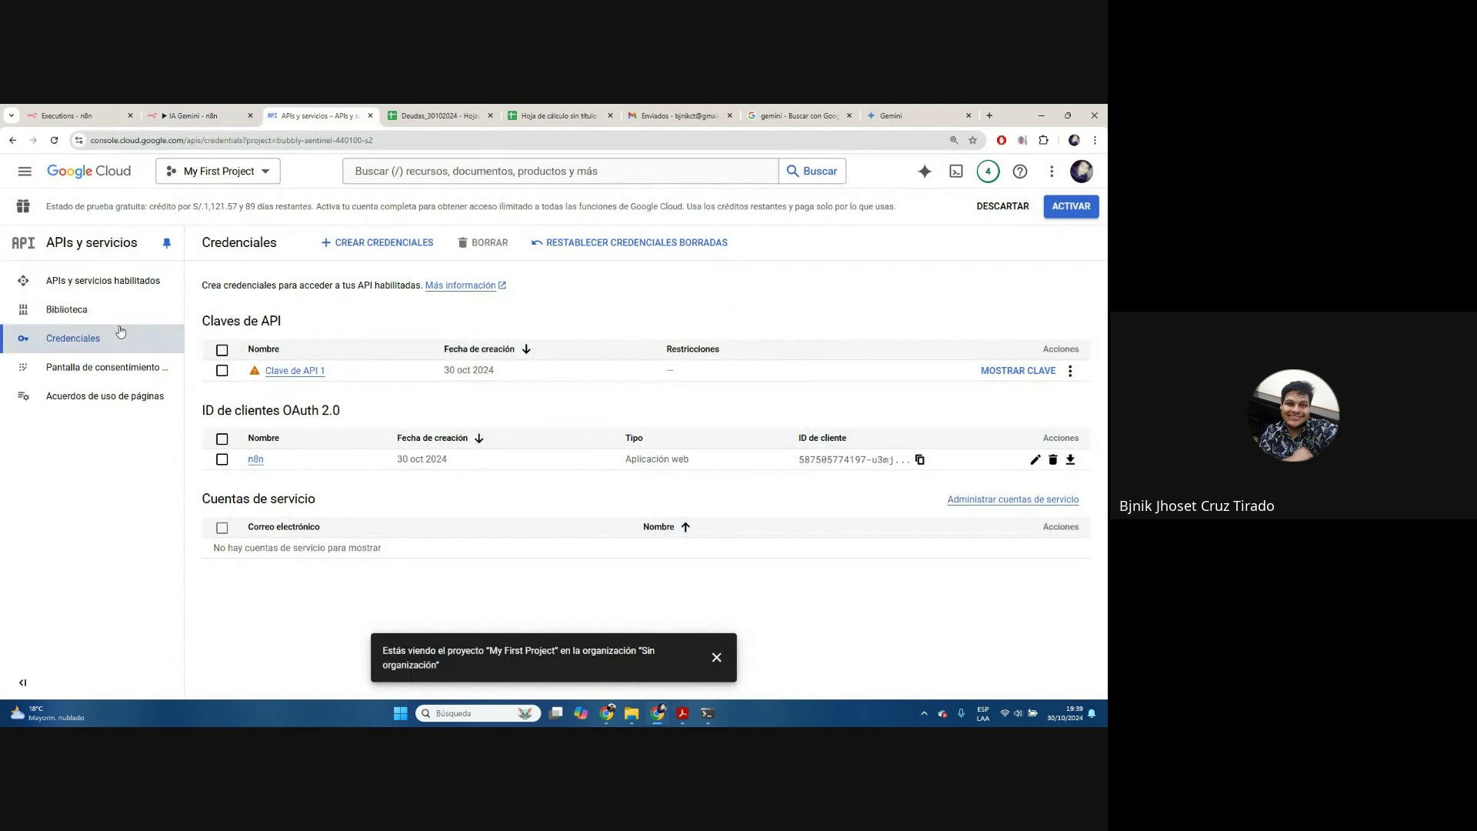
Search the API Library for 'gemini api' and open the Gemini API details
click(104, 281)
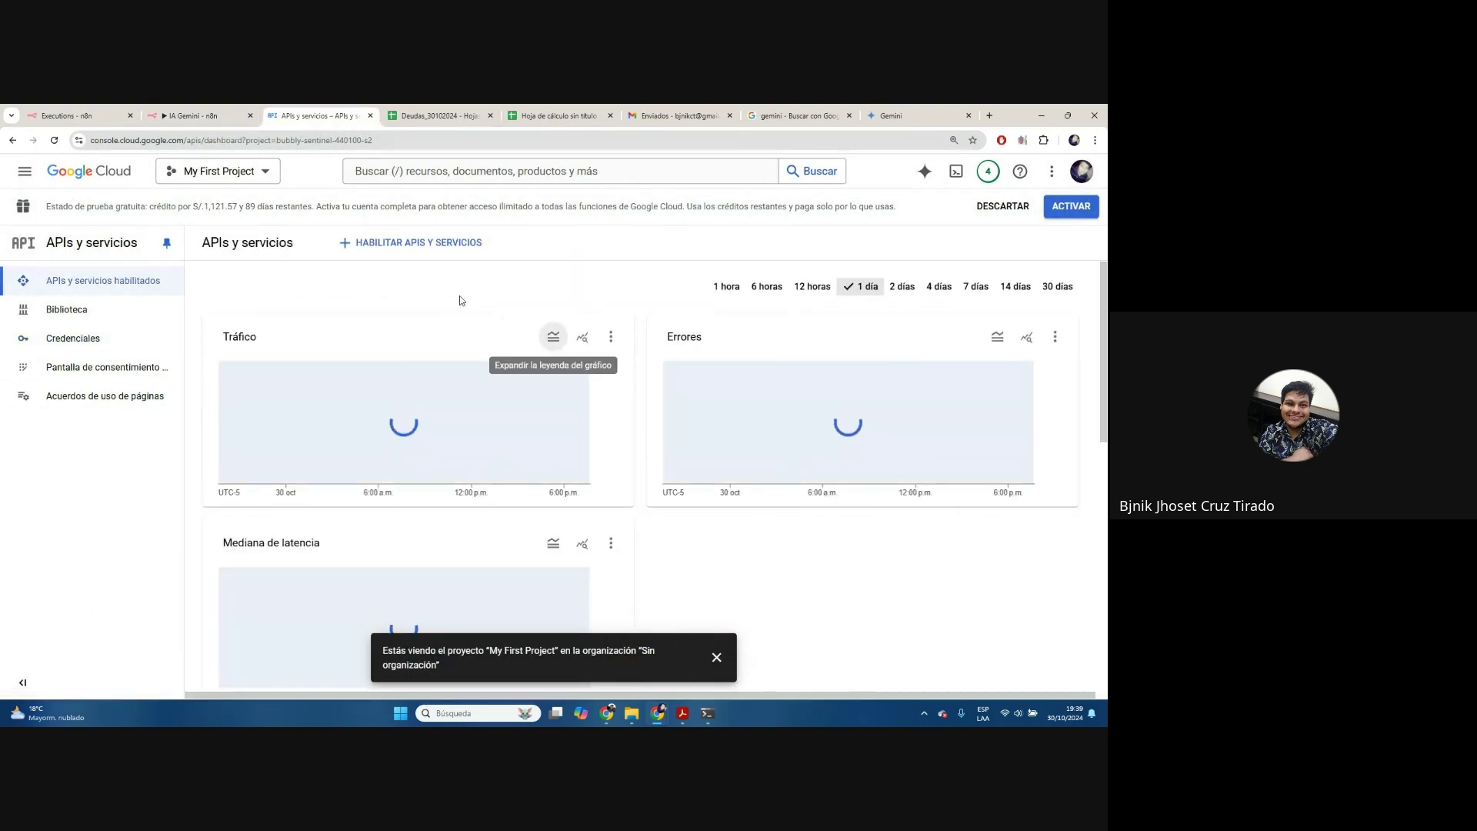
click(450, 249)
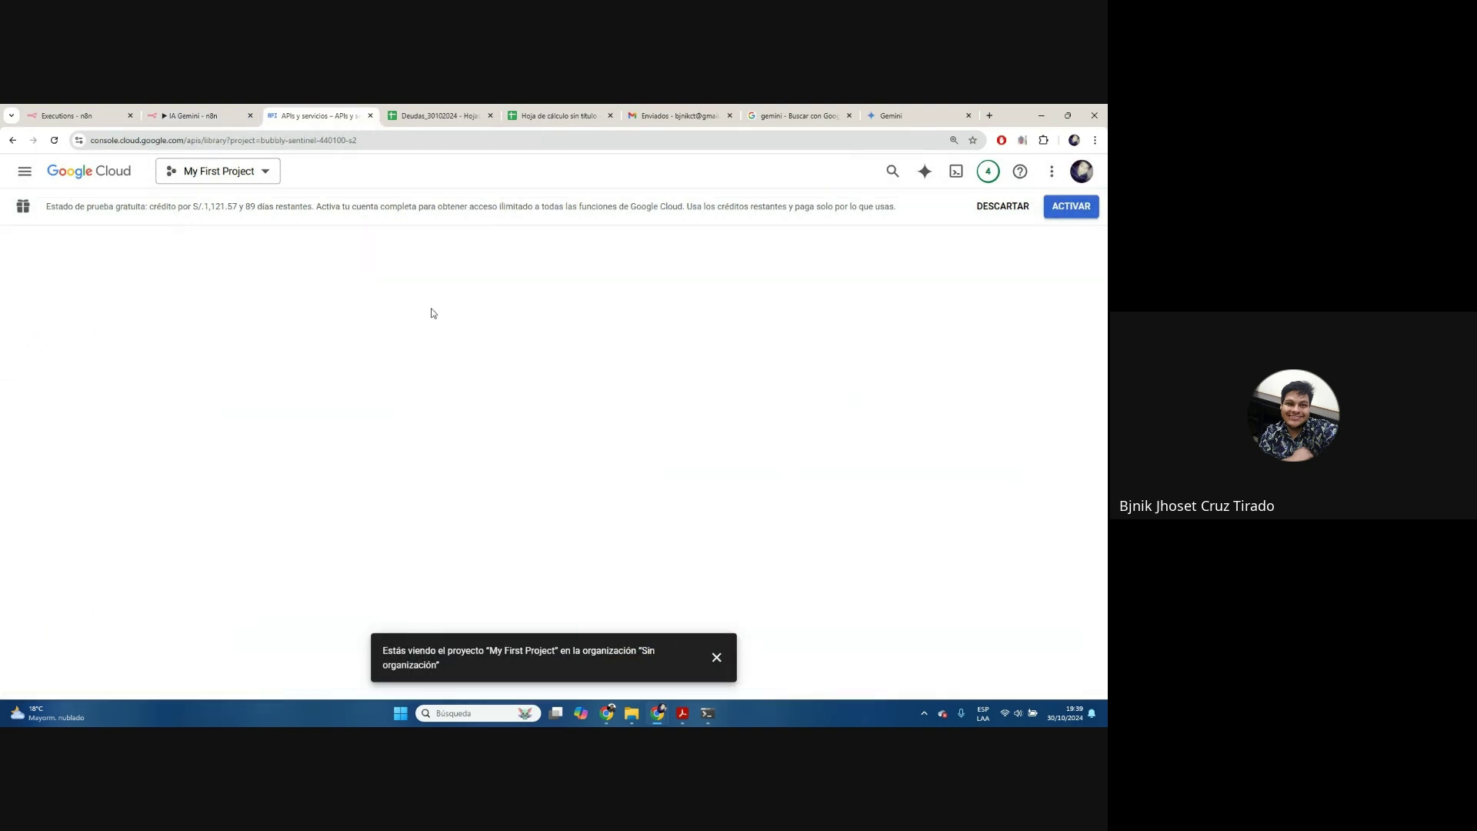
click(445, 392)
text(gemini)
click(400, 423)
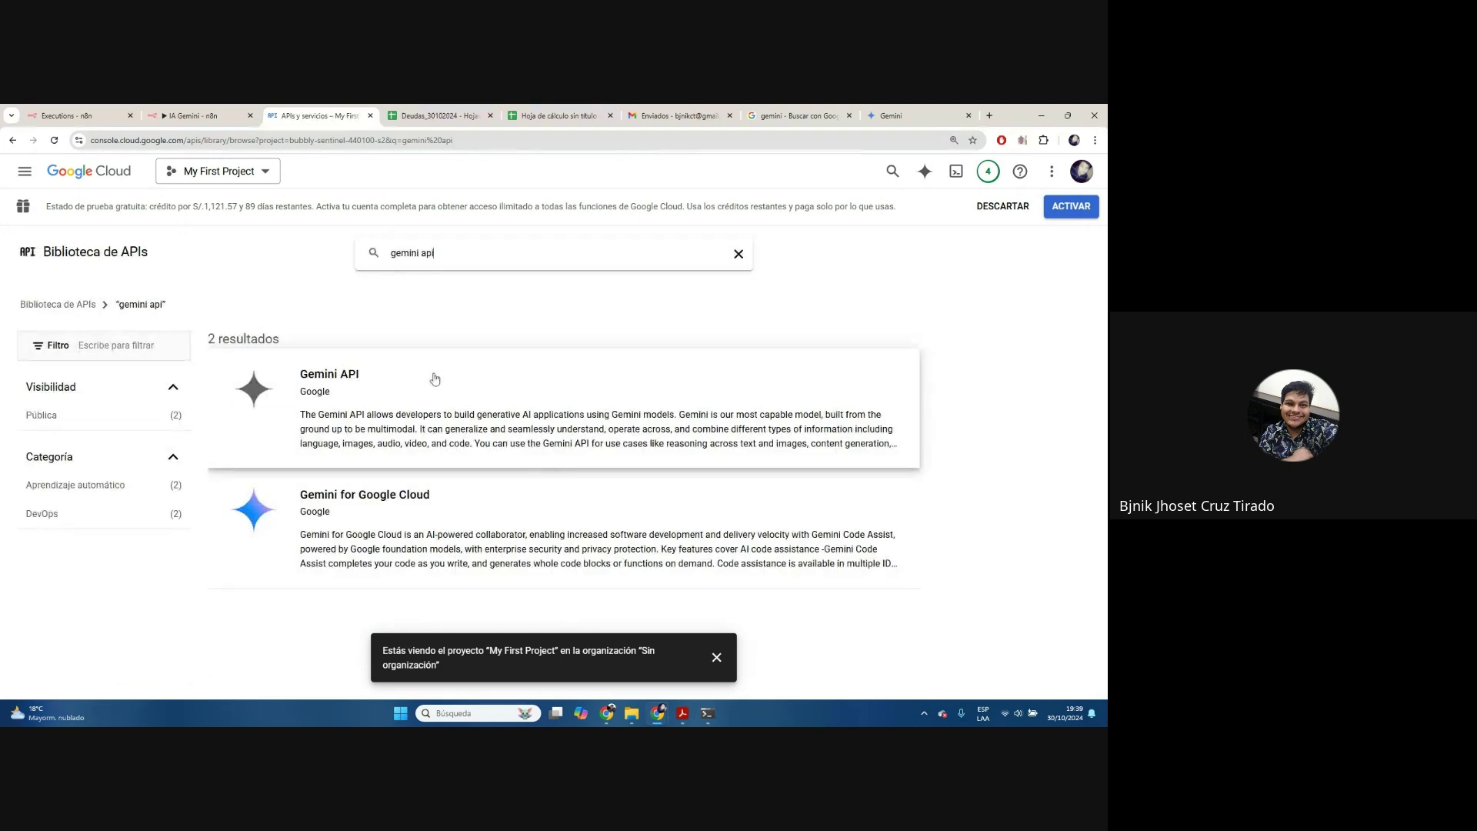
click(406, 396)
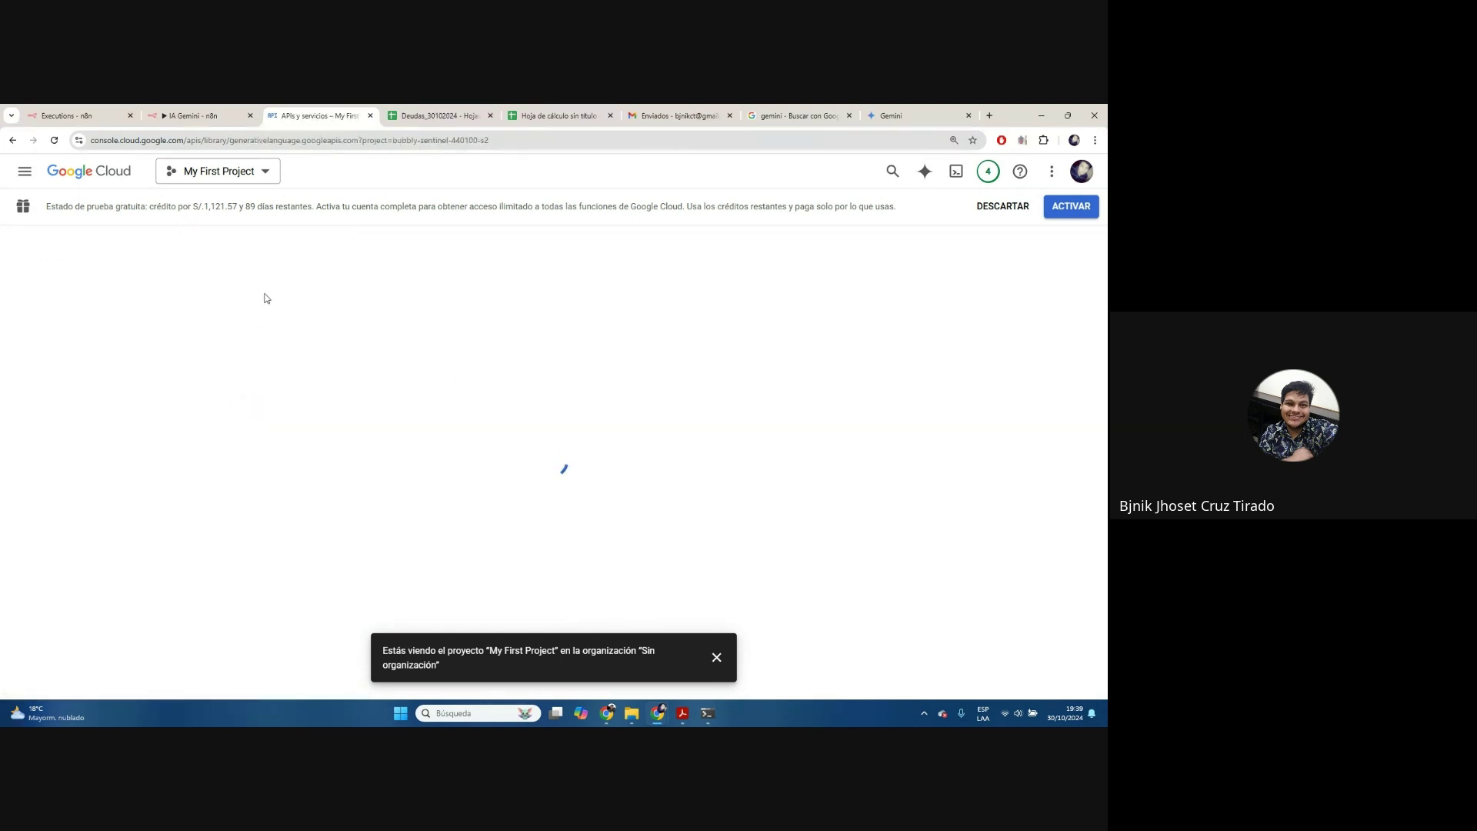
Navigate back through APIs y servicios to the project's Credenciales page
click(179, 111)
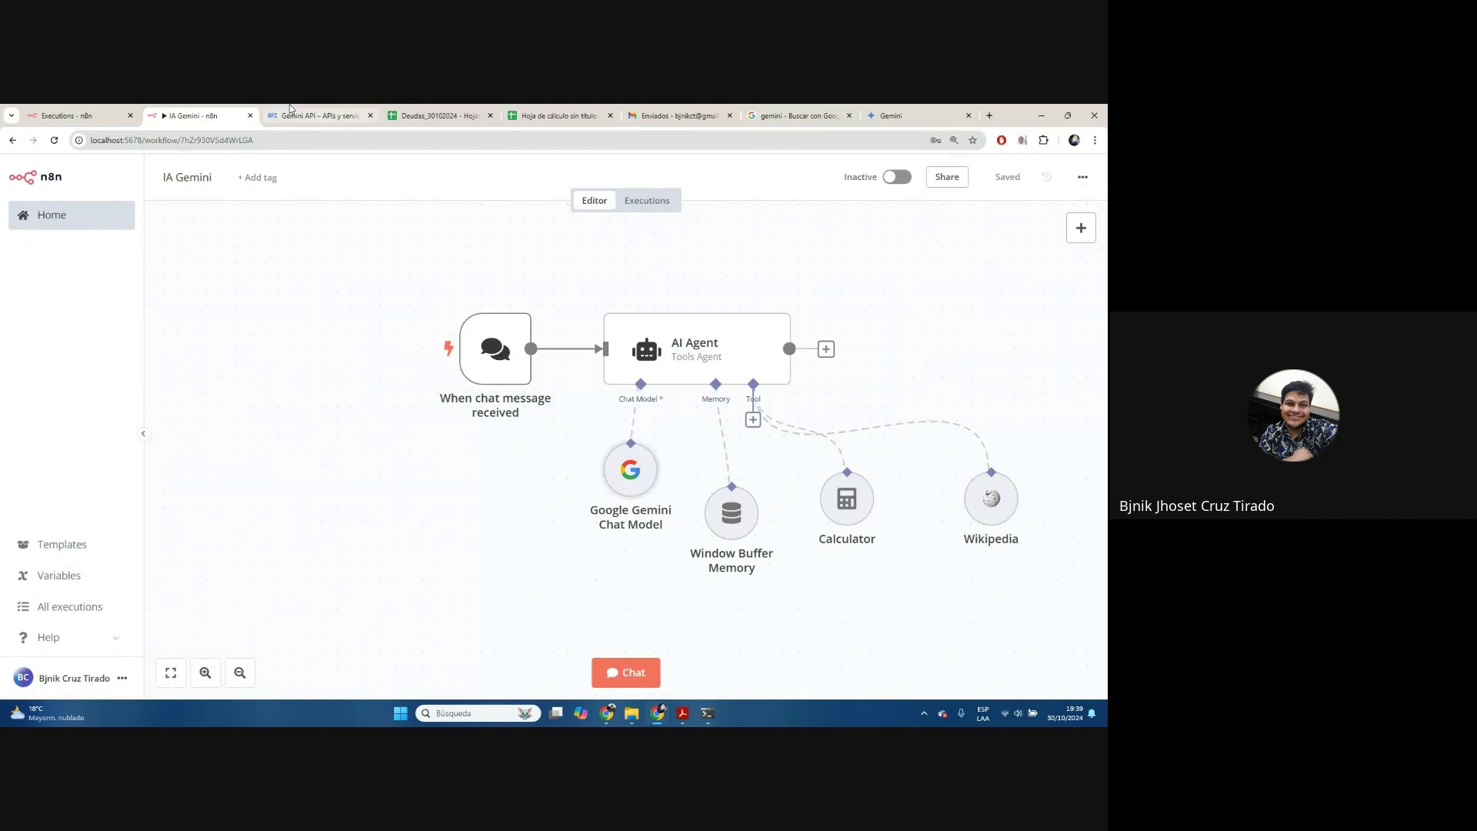
click(316, 114)
click(27, 237)
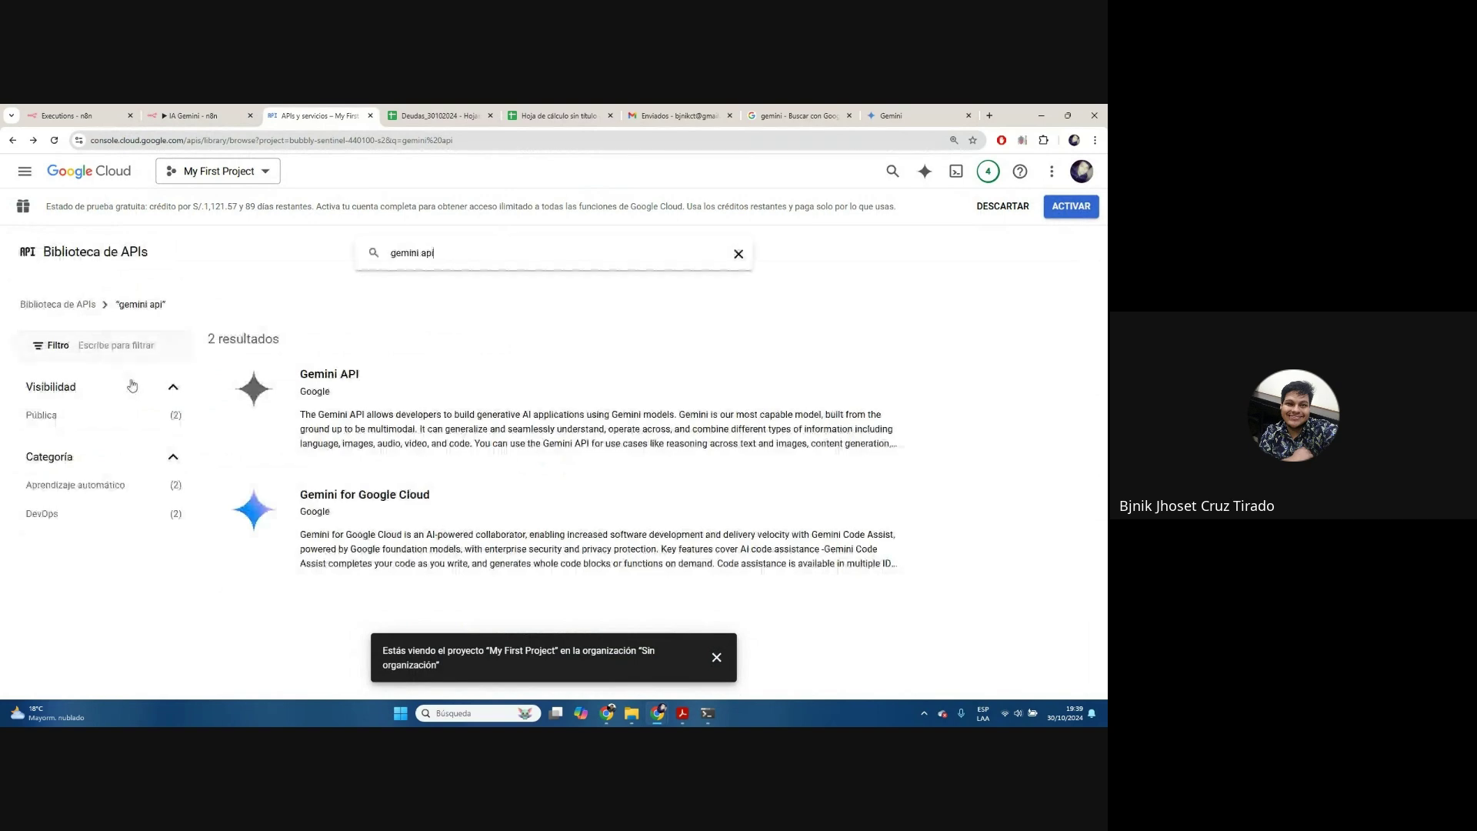
click(83, 250)
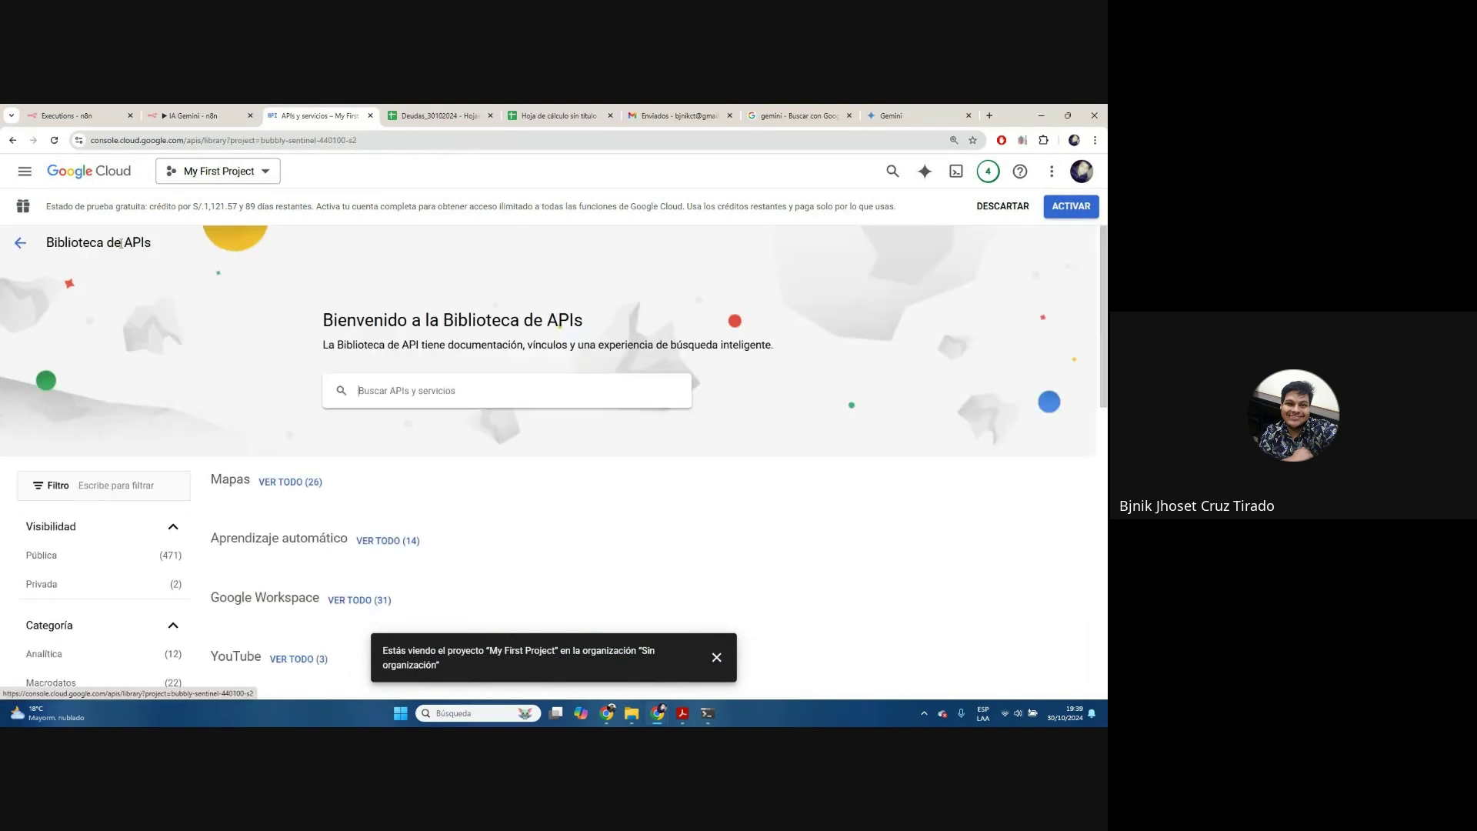
scroll(248, 464, down, 4)
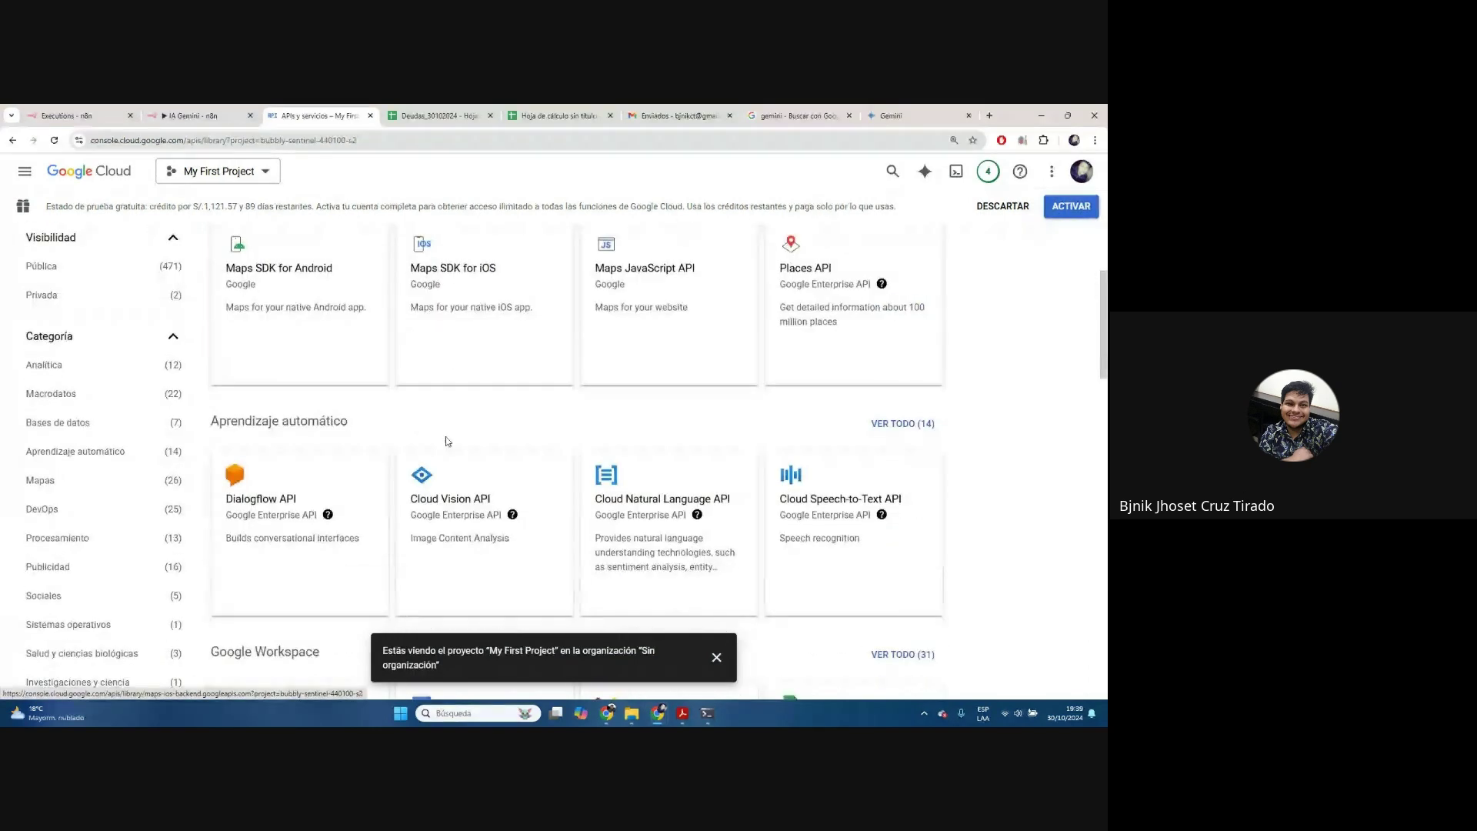
scroll(286, 291, up, 5)
click(155, 225)
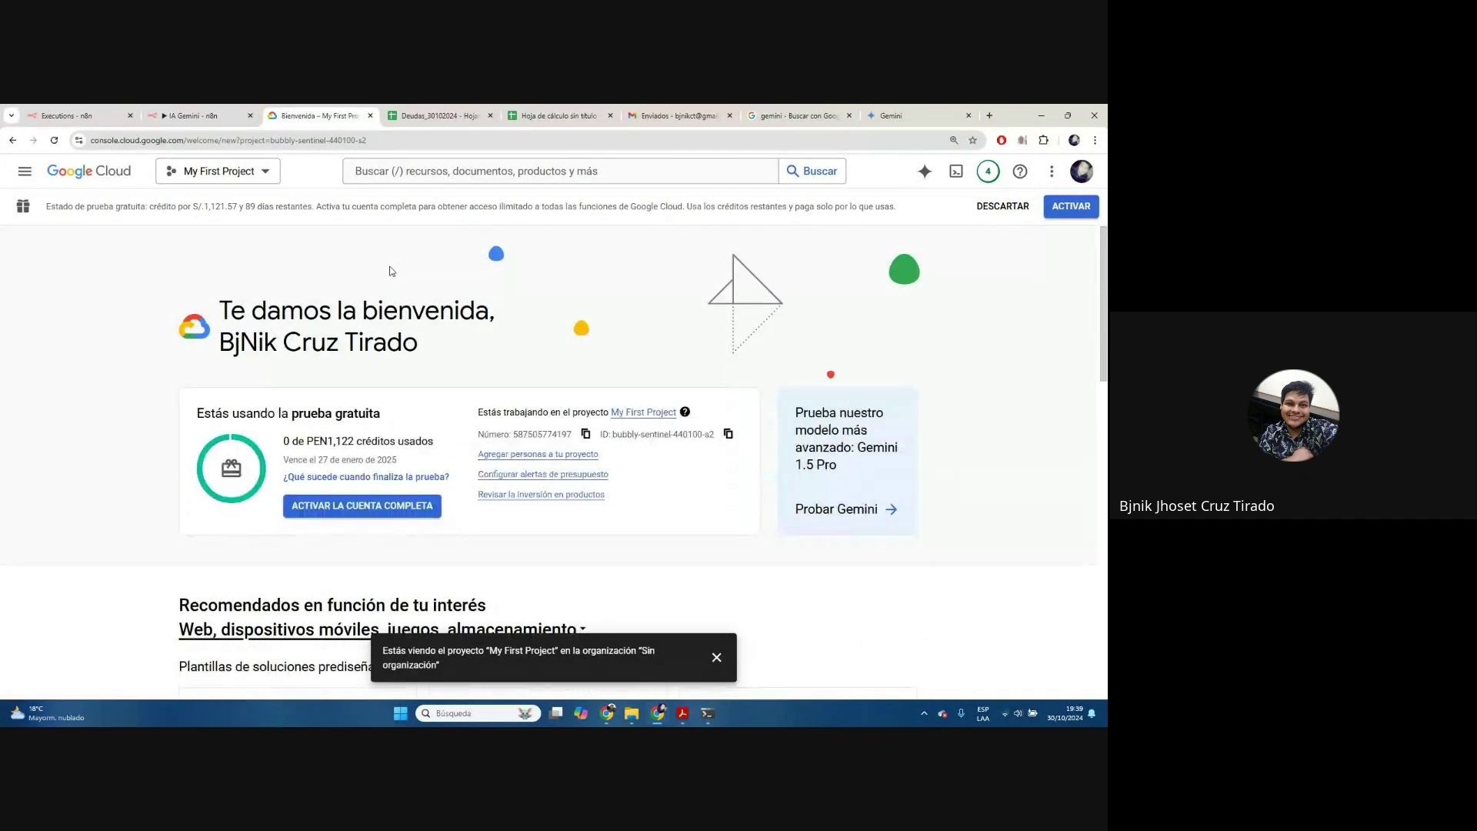
click(25, 171)
mouse_move(166, 319)
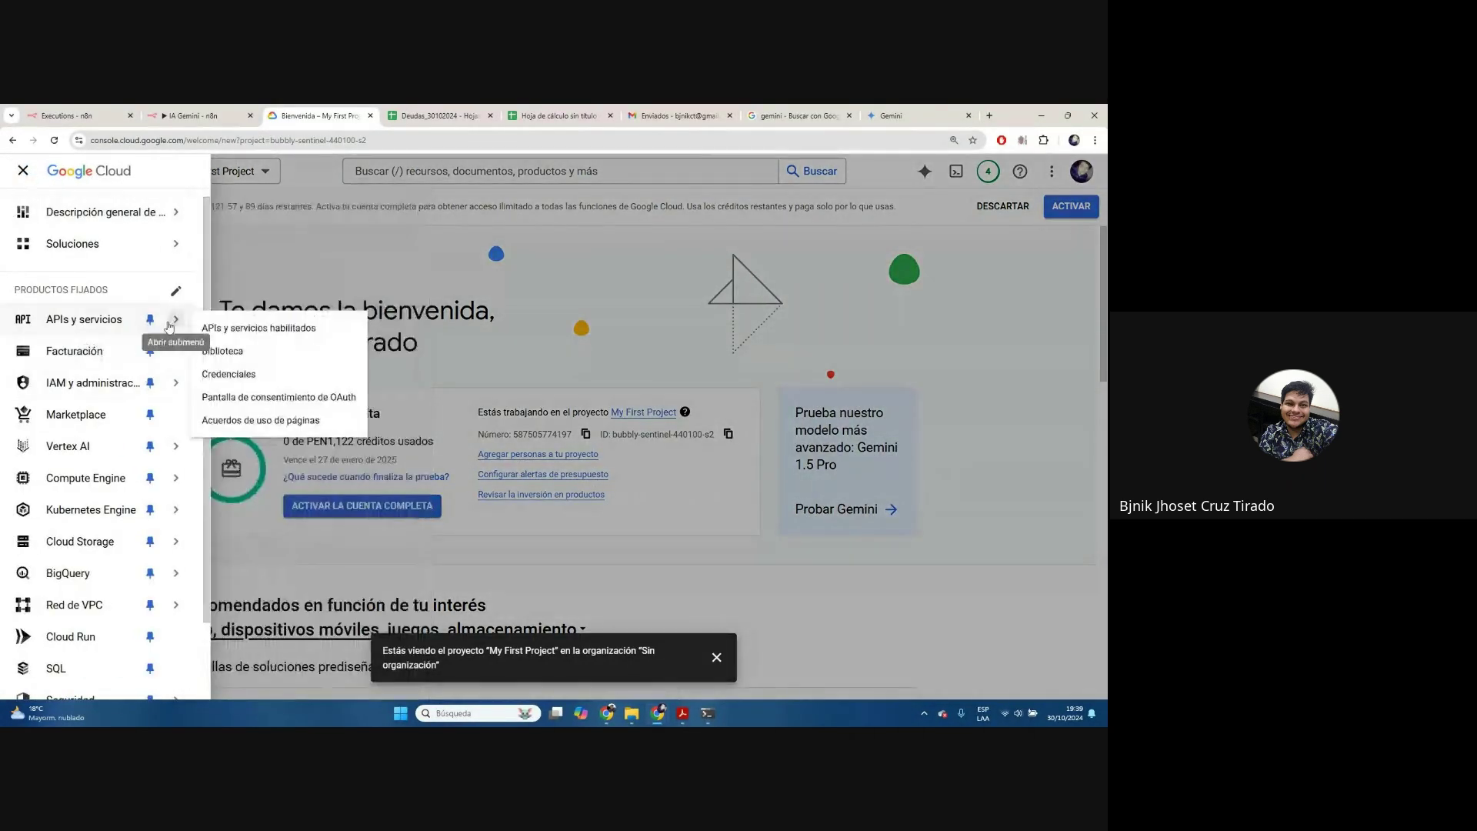
click(230, 331)
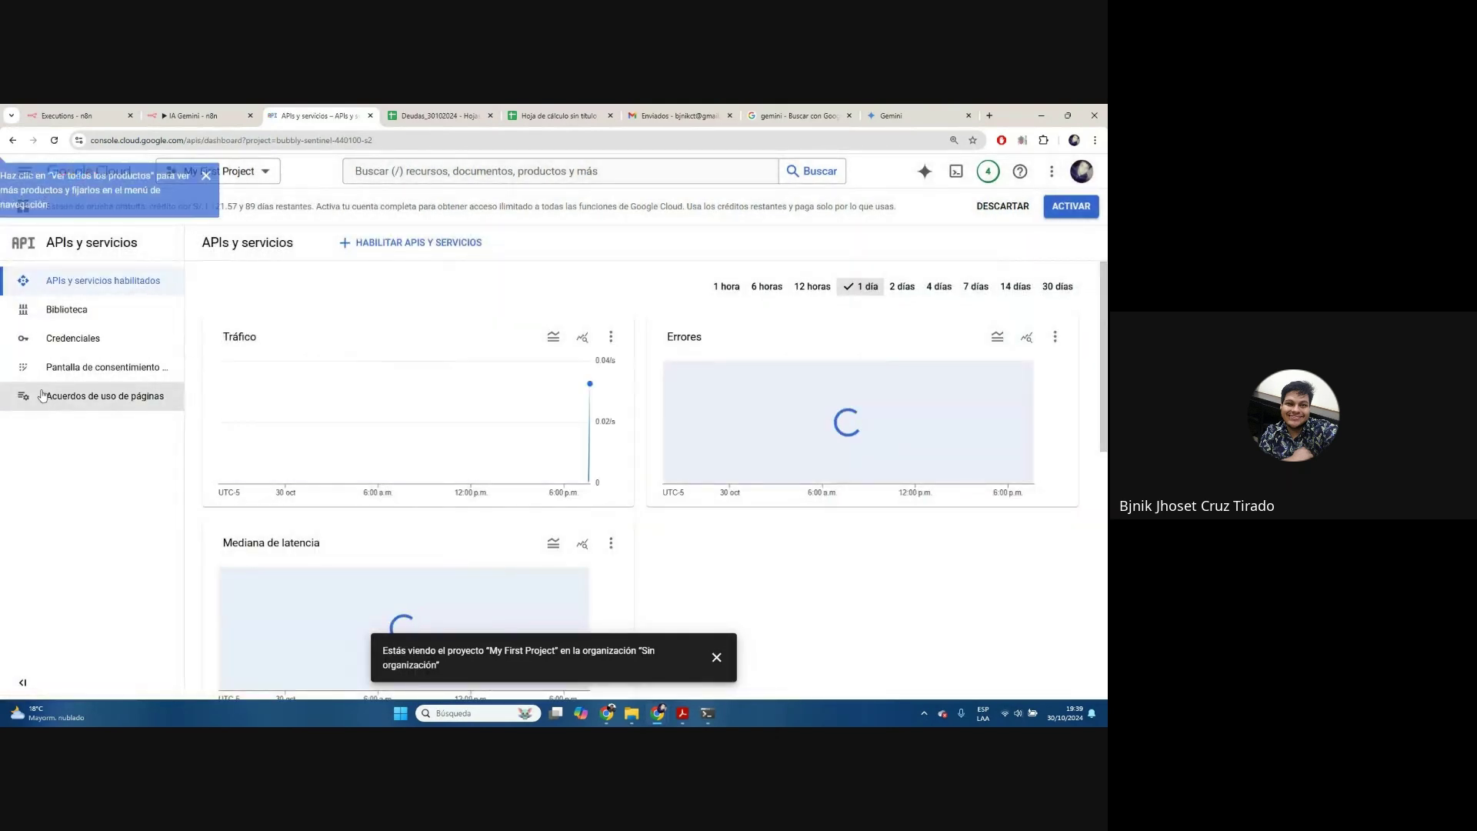
click(92, 336)
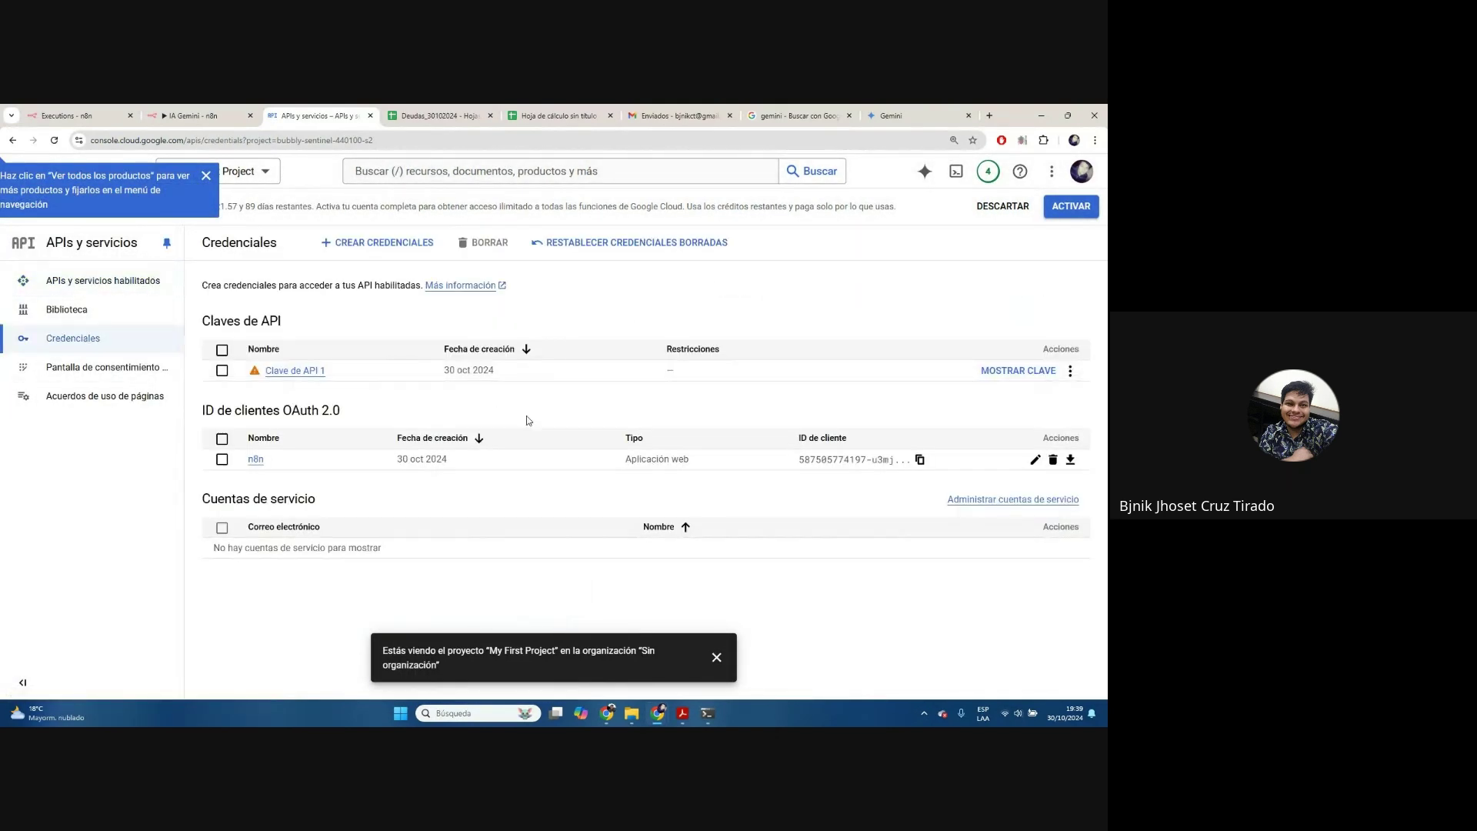
Create 'Clave de API 2', copy the key, and return to the n8n workflow
click(385, 244)
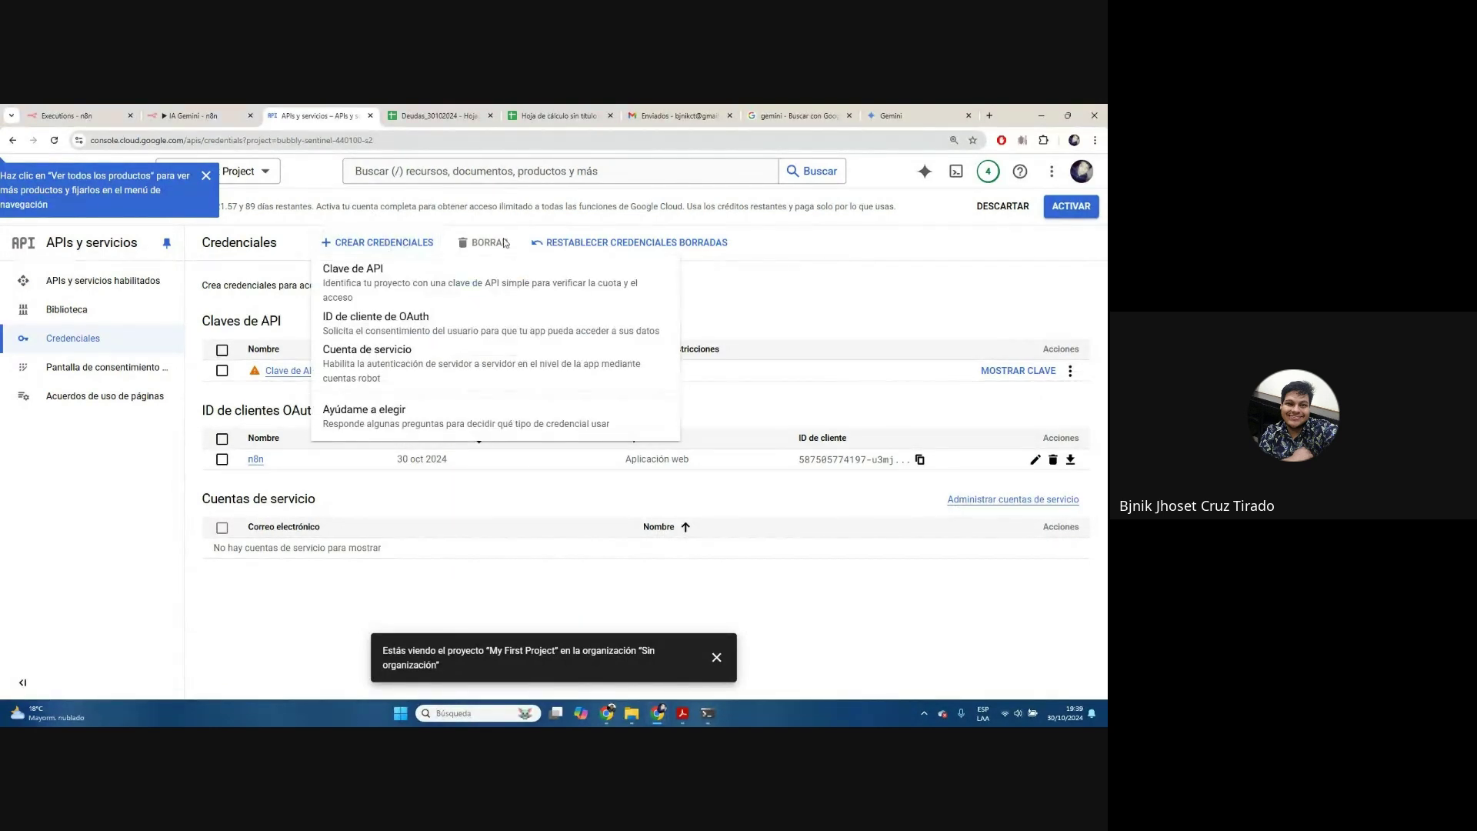
click(378, 282)
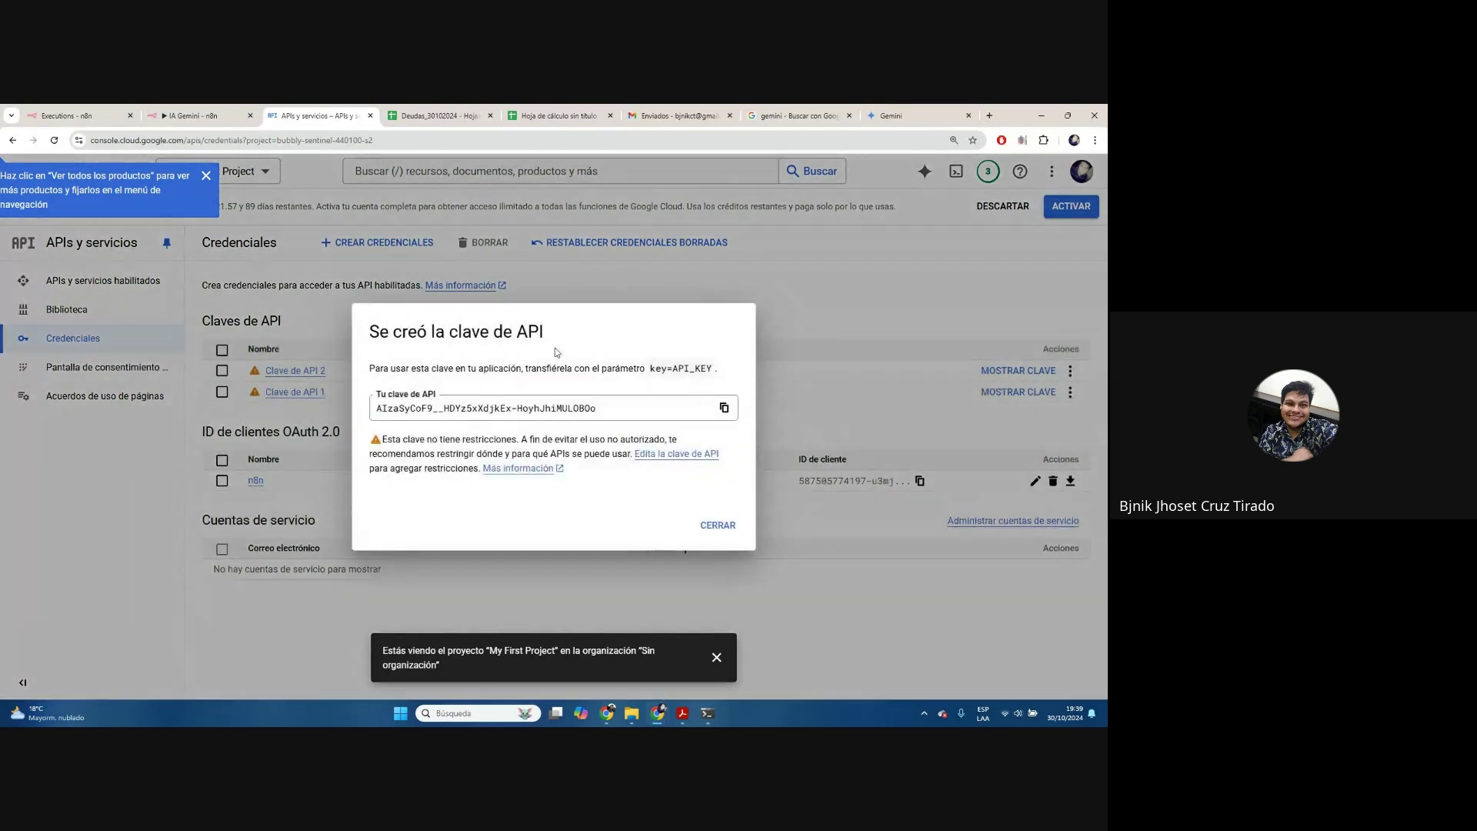
click(724, 407)
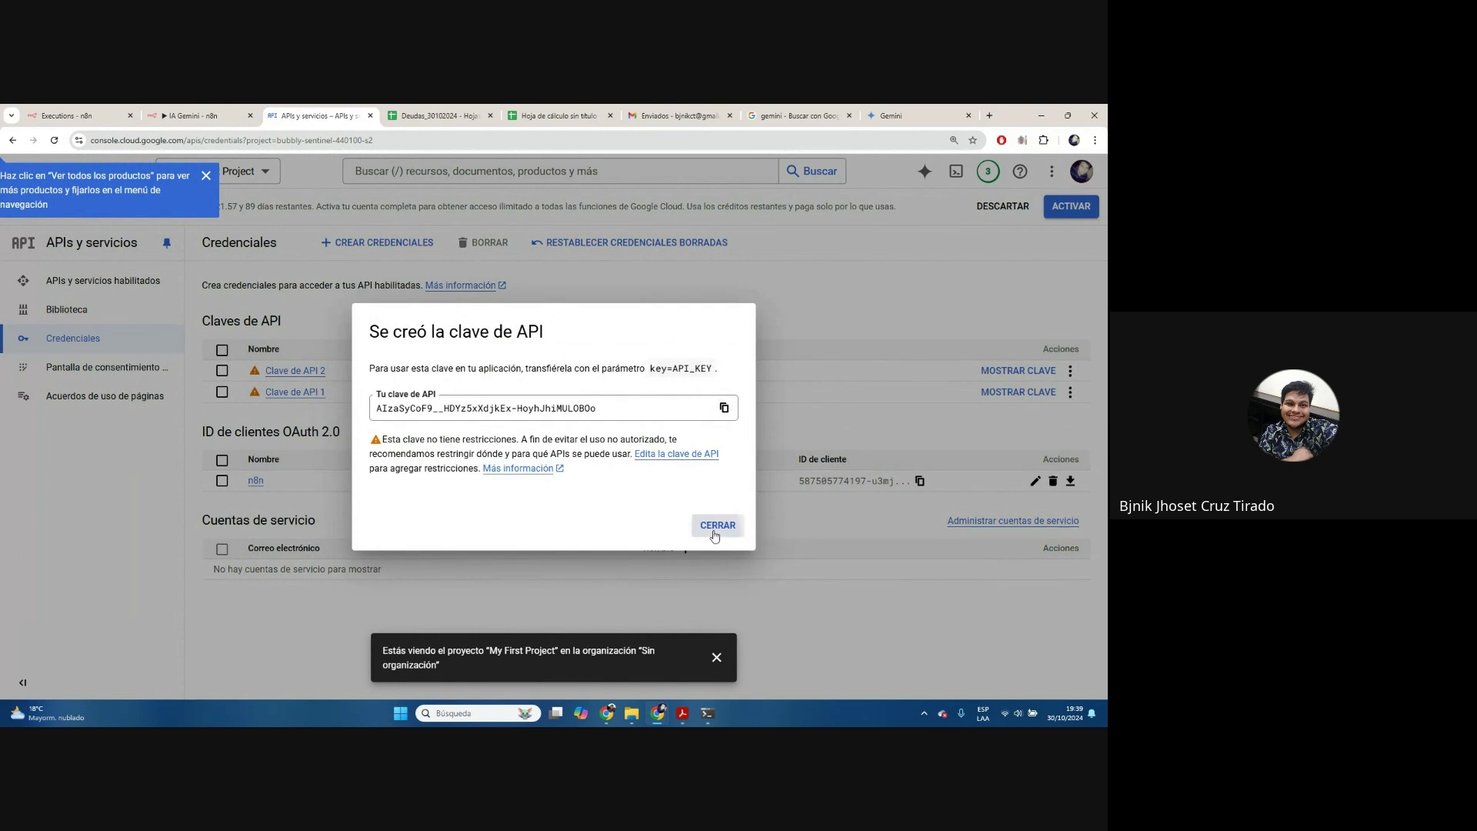
click(718, 524)
click(228, 110)
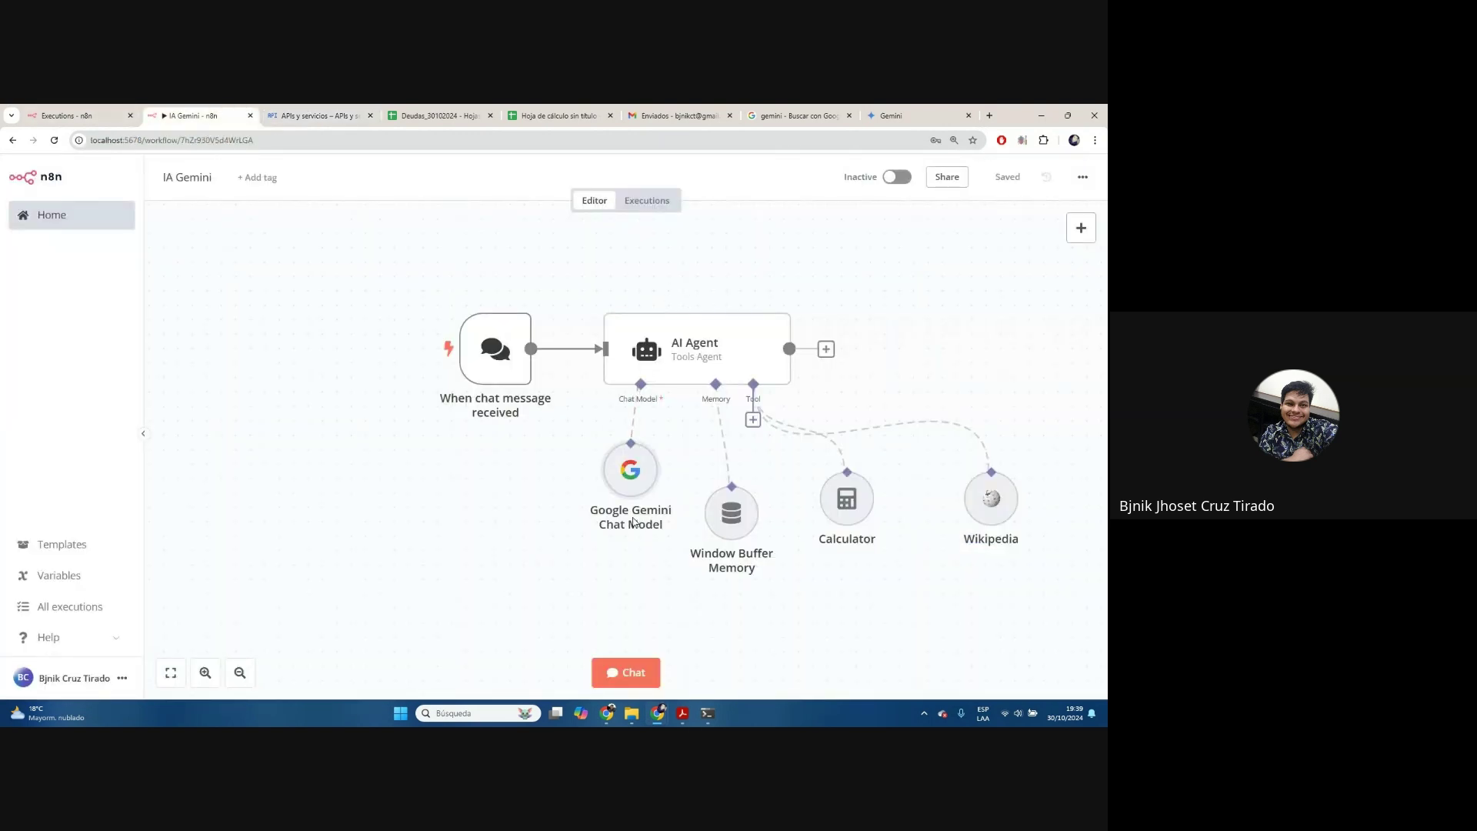
Delete the old Gemini chat model node and attach a new Google Gemini Chat Model to the agent
click(631, 427)
click(640, 419)
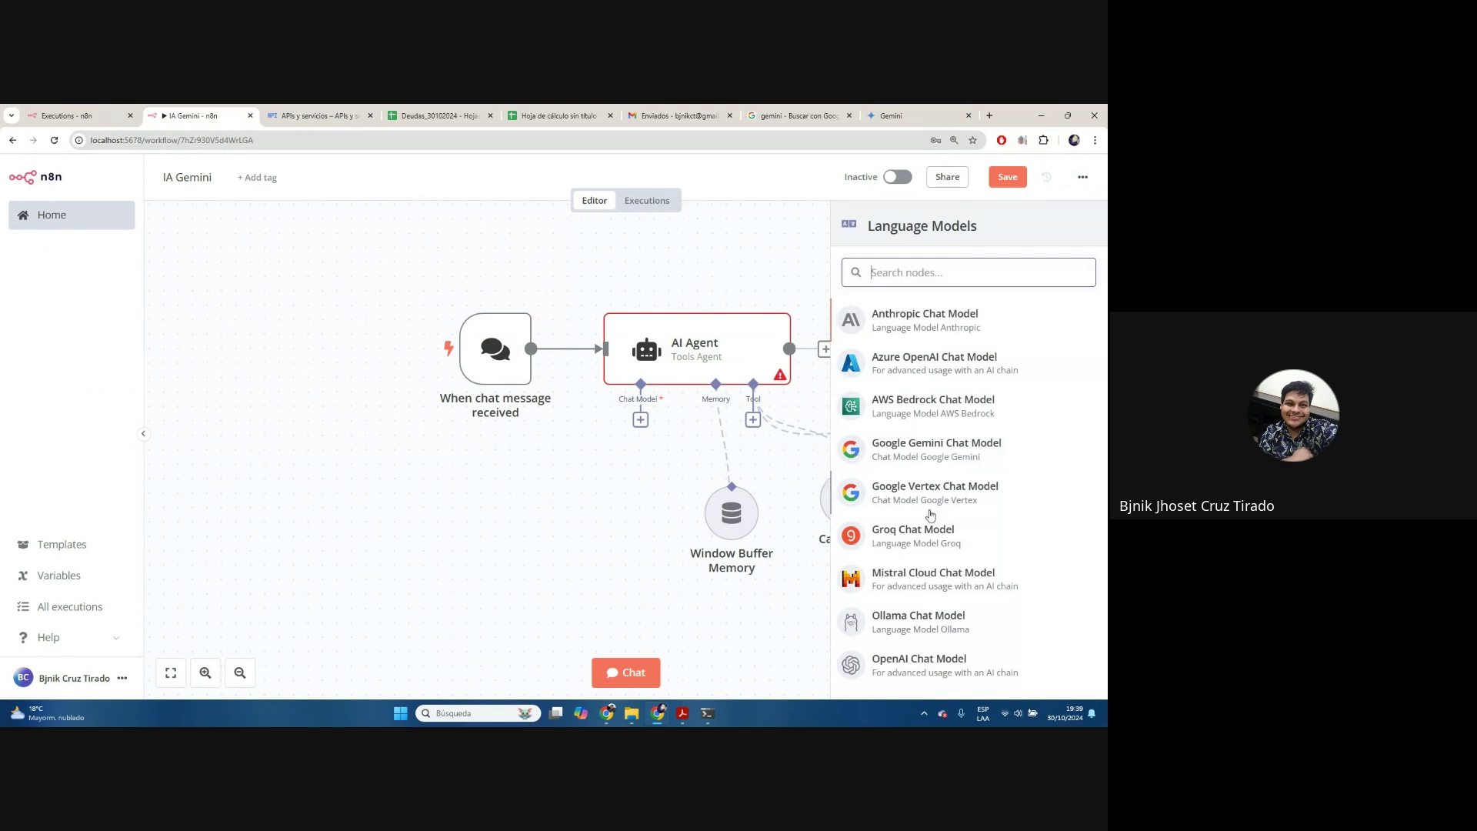
click(993, 456)
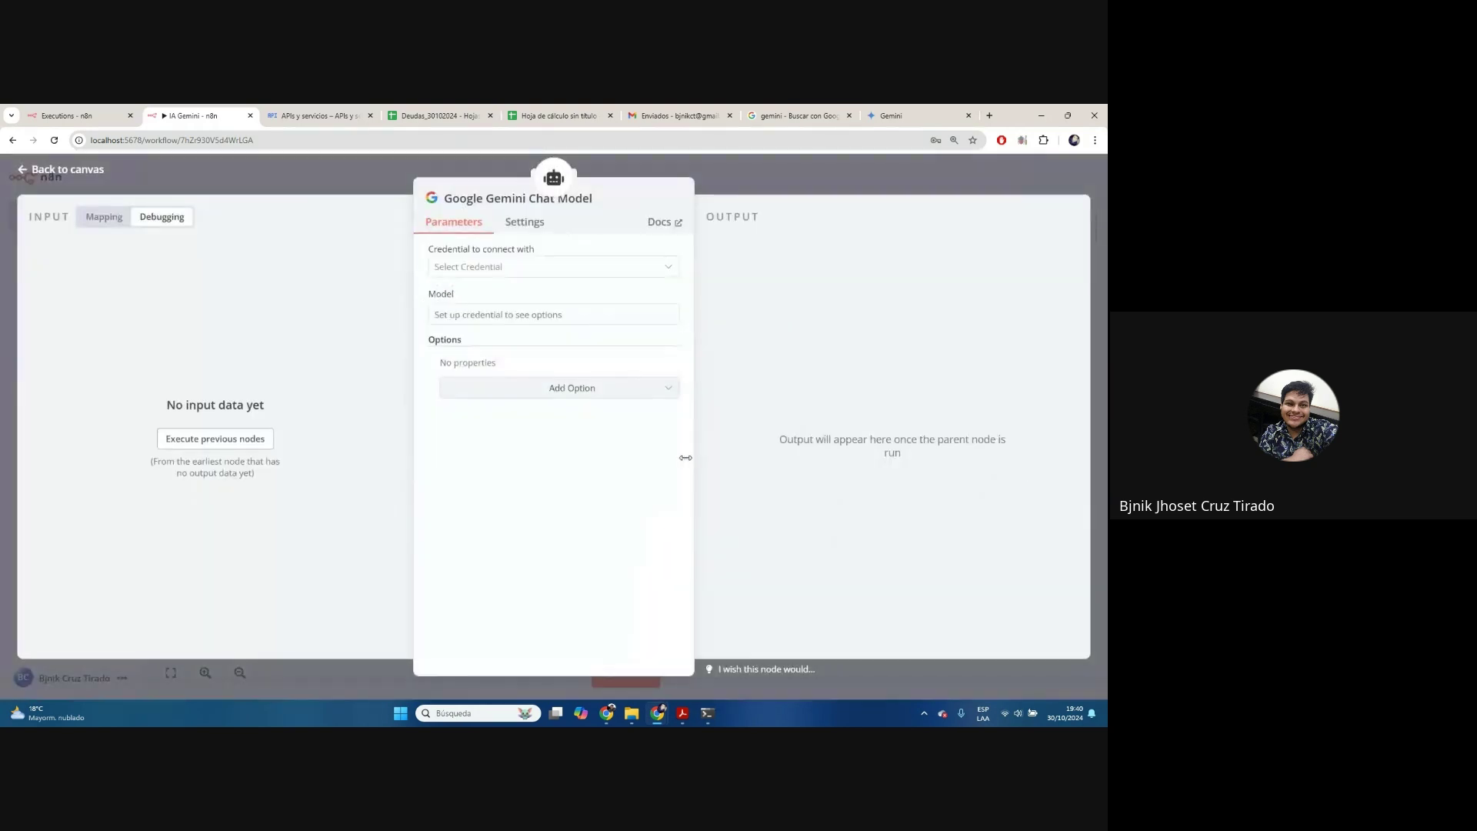
Create a new Gemini credential from the pasted API key, saving and testing it as 'Google Gemini(PaLM) Api account 3'
click(523, 276)
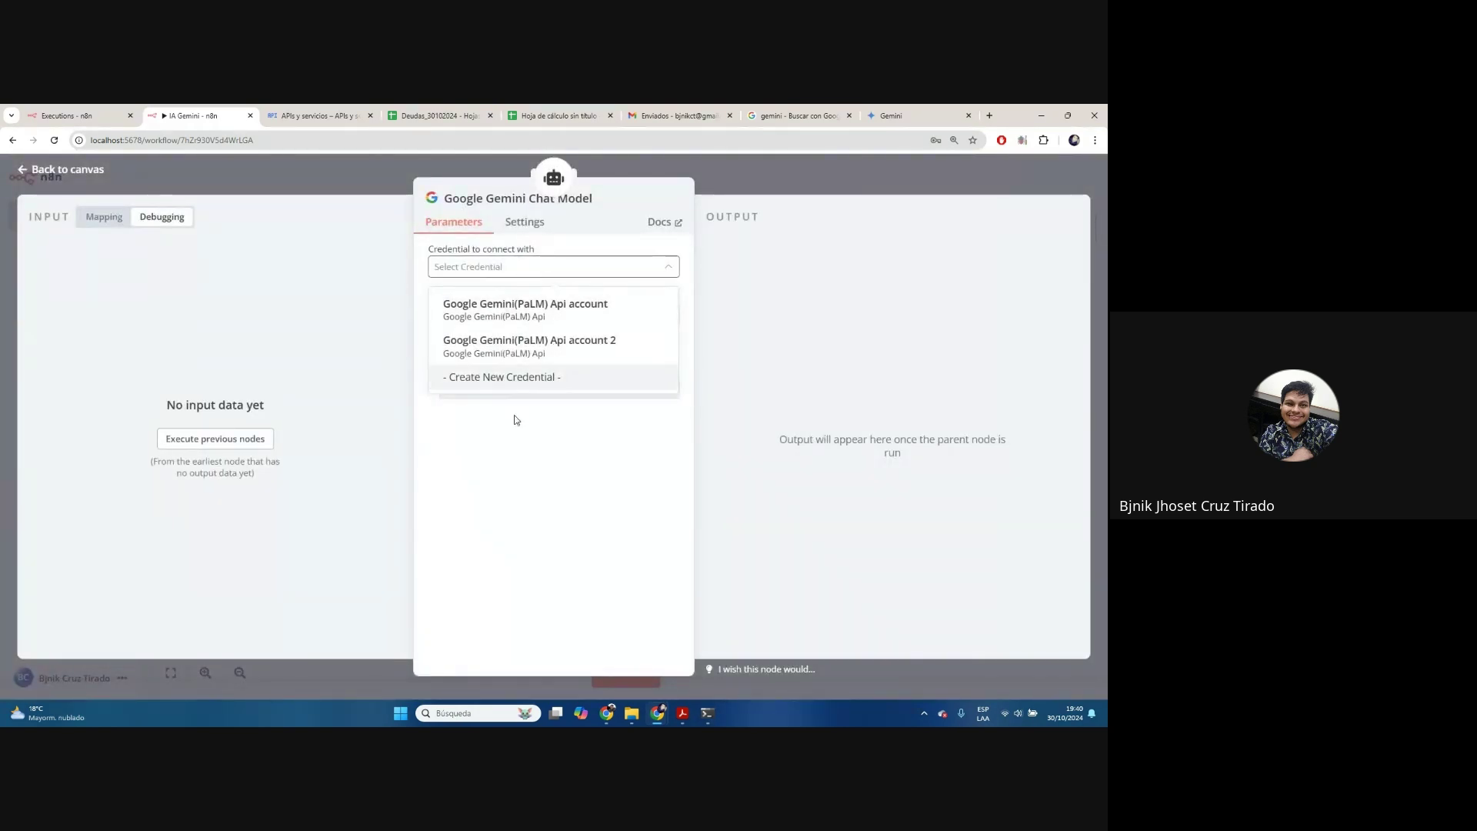
click(515, 377)
click(369, 414)
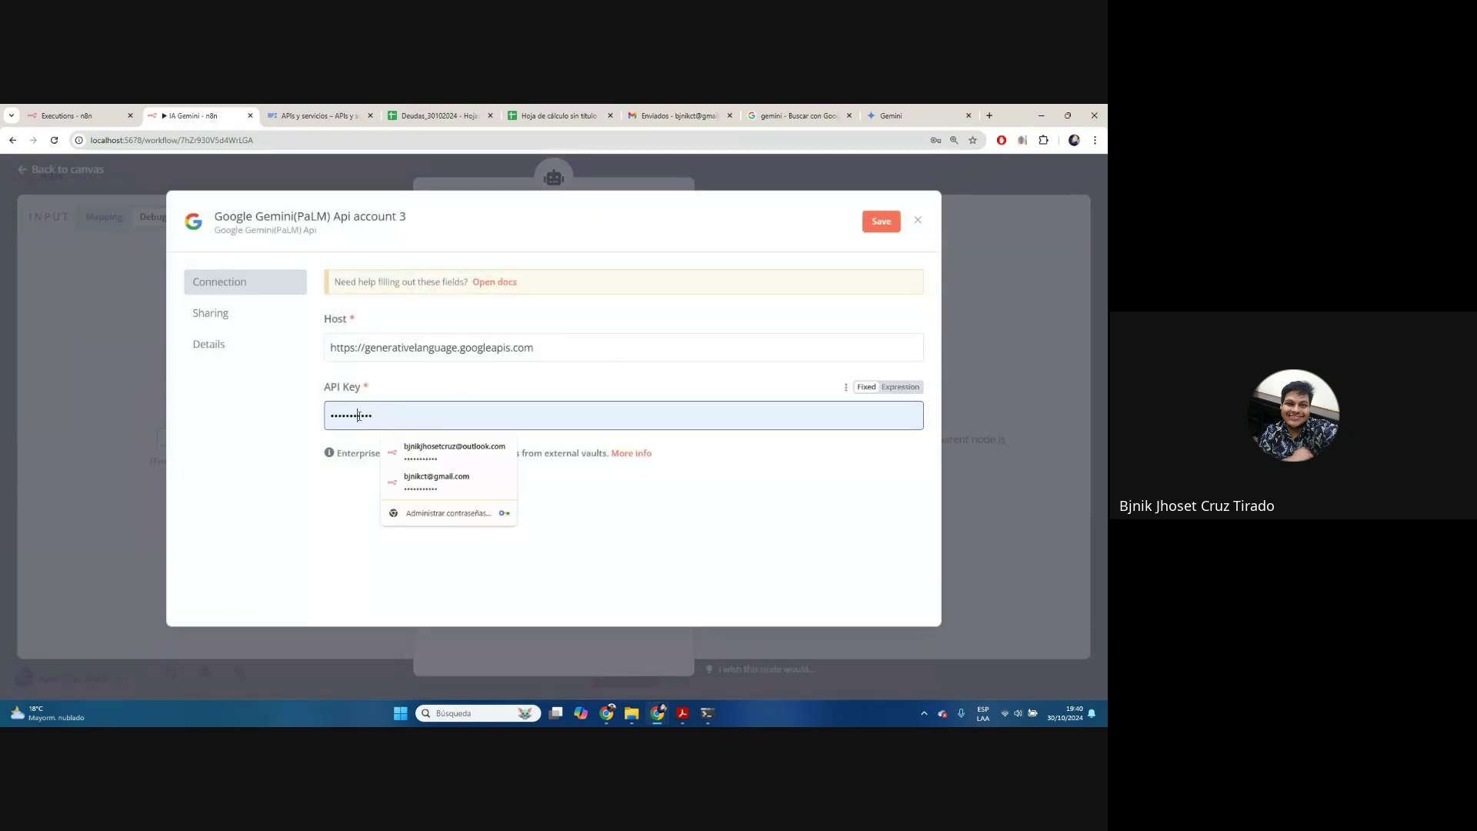
right_click(362, 415)
click(413, 232)
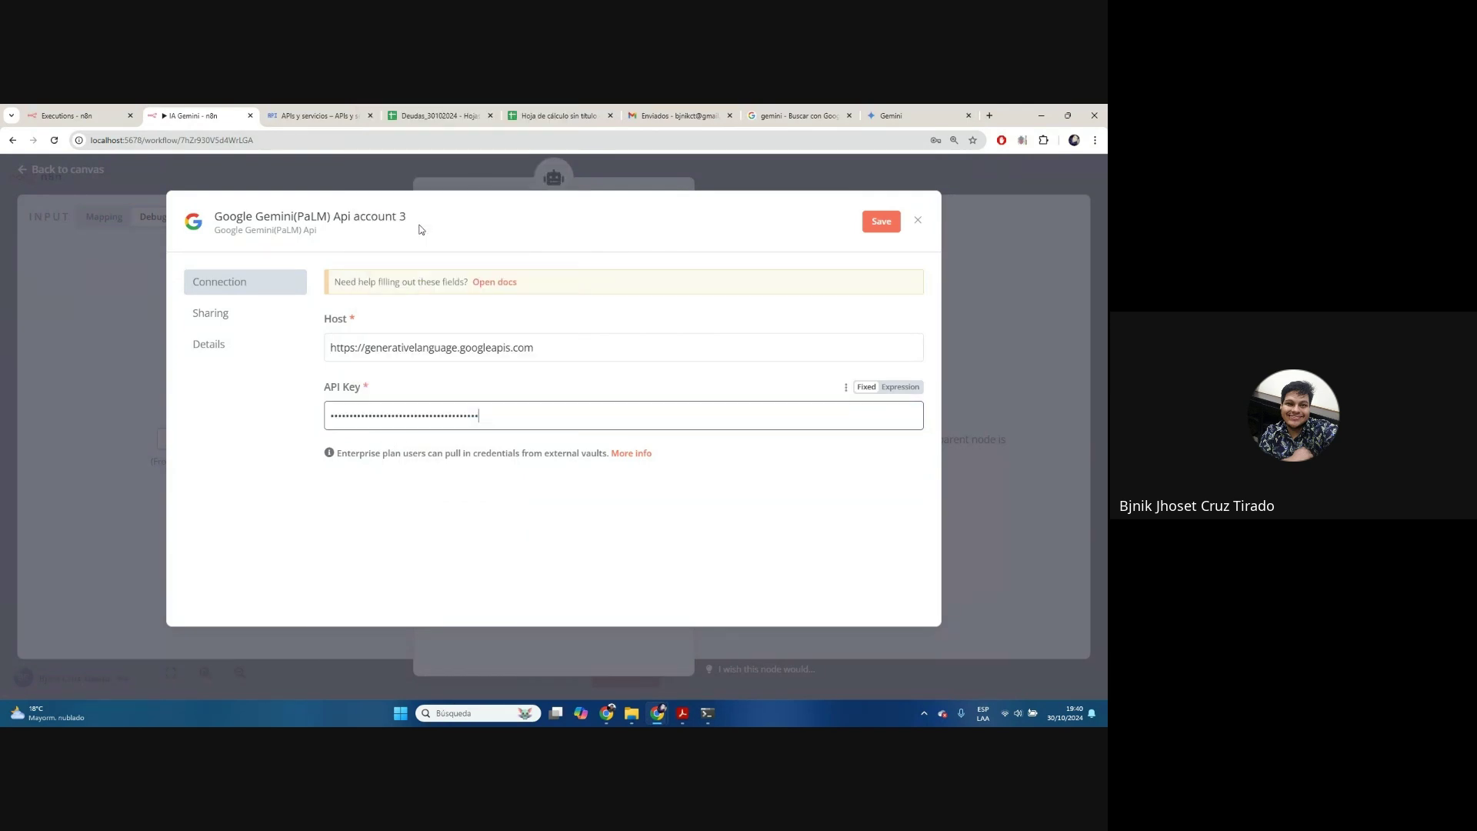
click(893, 231)
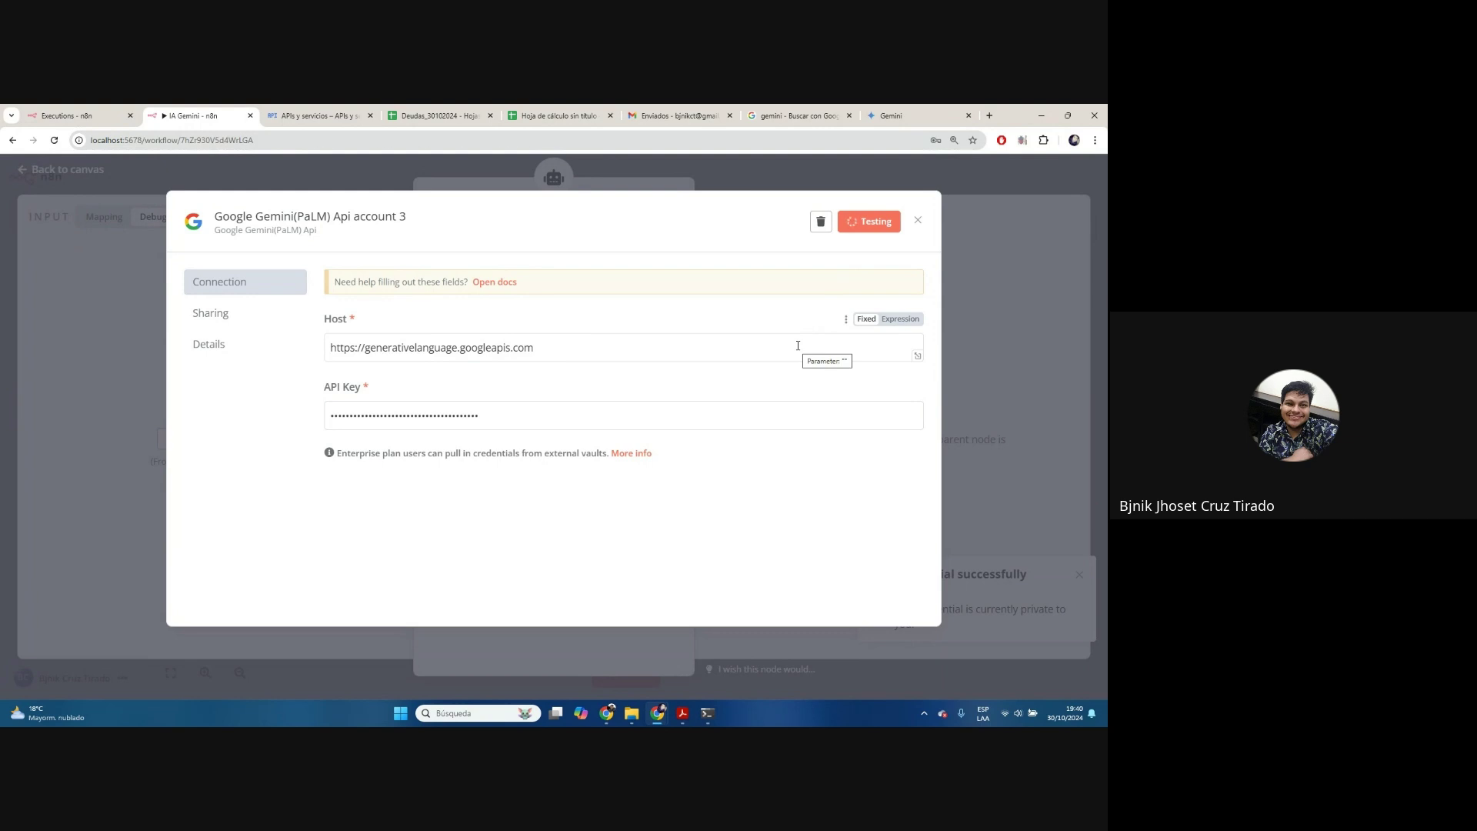
click(915, 222)
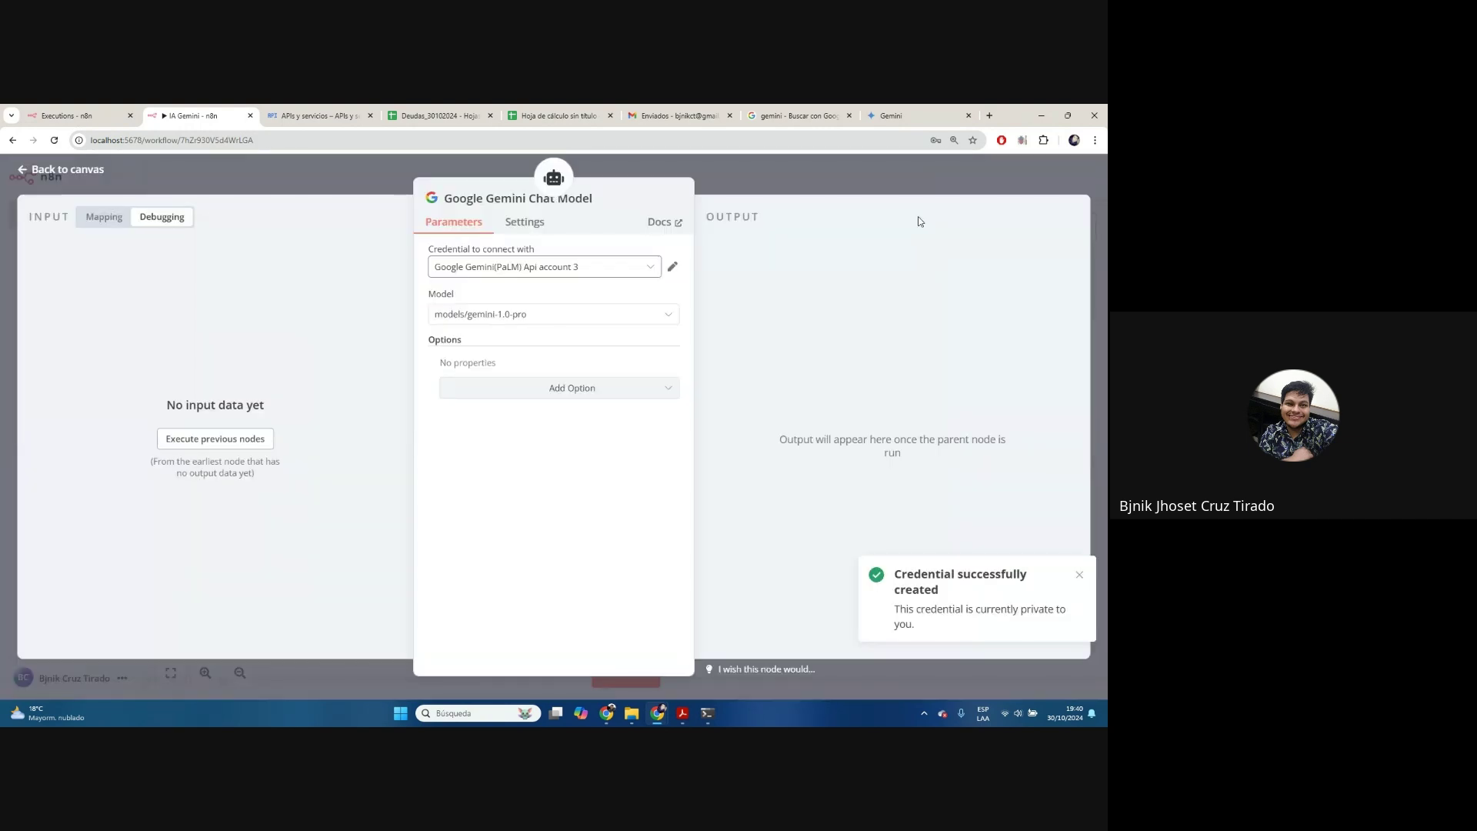
Select models/gemini-1.5-flash as the chat model
click(497, 319)
scroll(581, 471, down, 4)
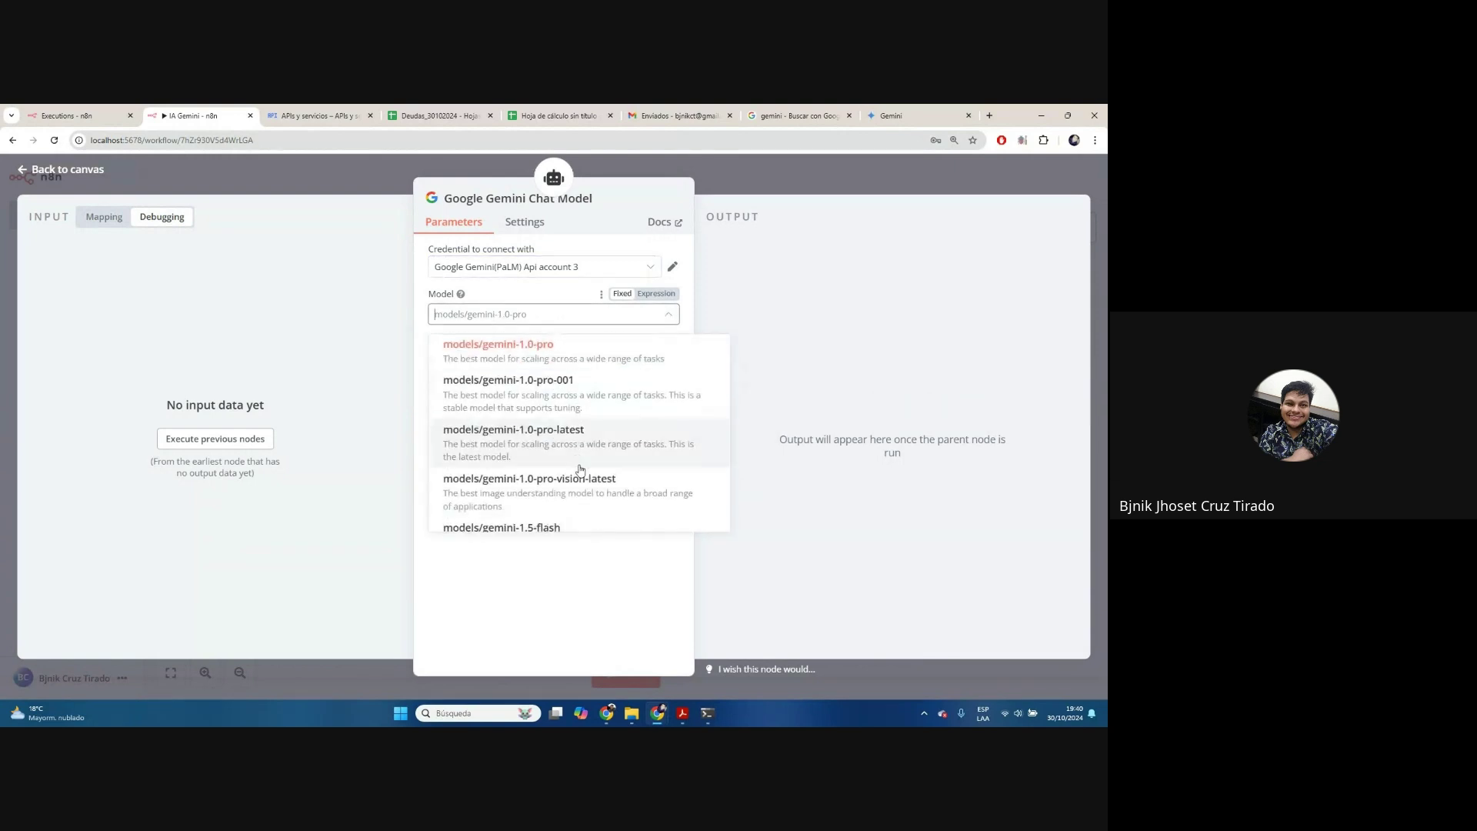
click(541, 471)
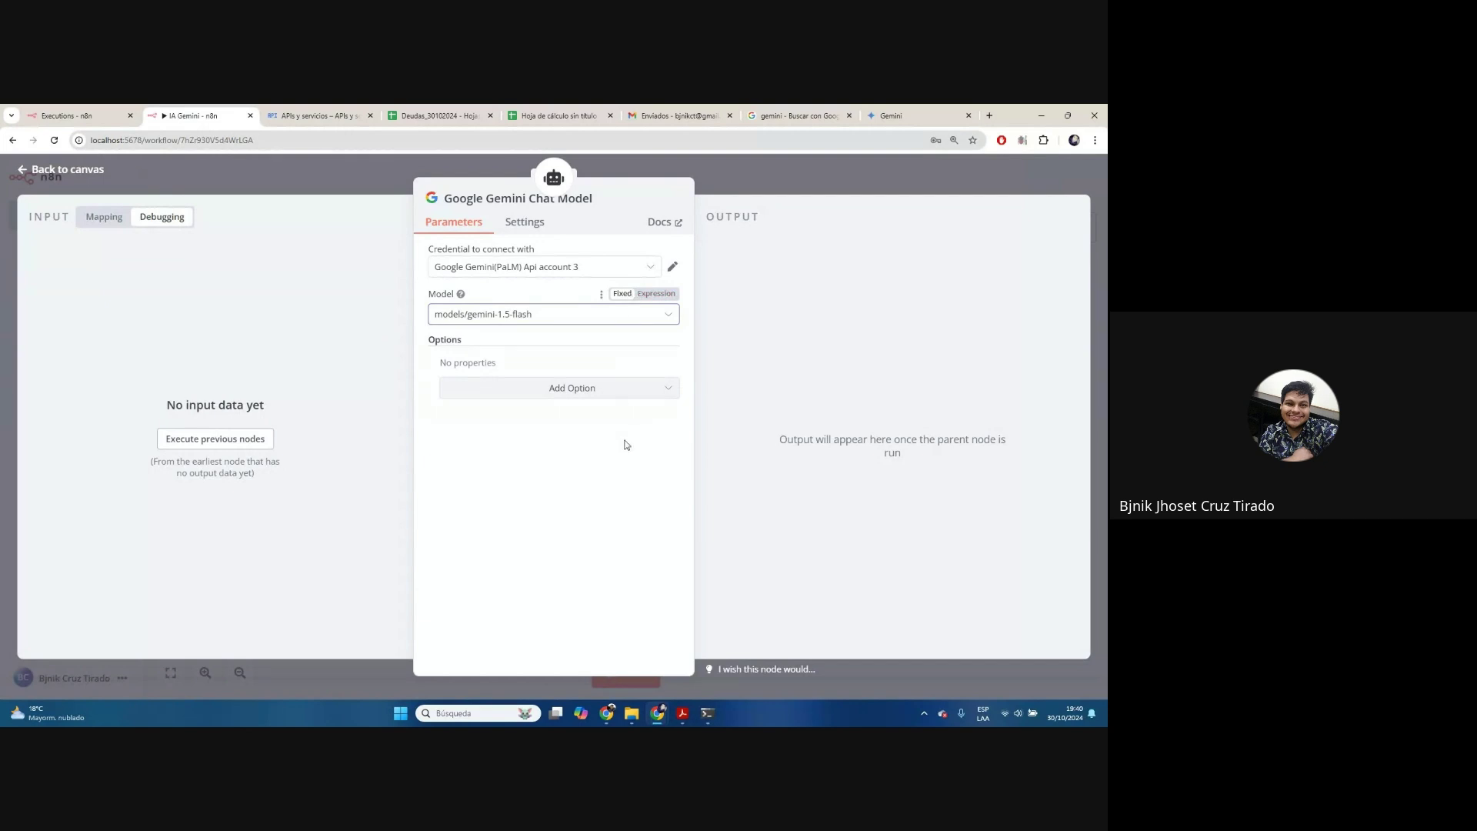
Replace the old Window Buffer Memory with a new one on the agent's memory input, context window 5
click(716, 183)
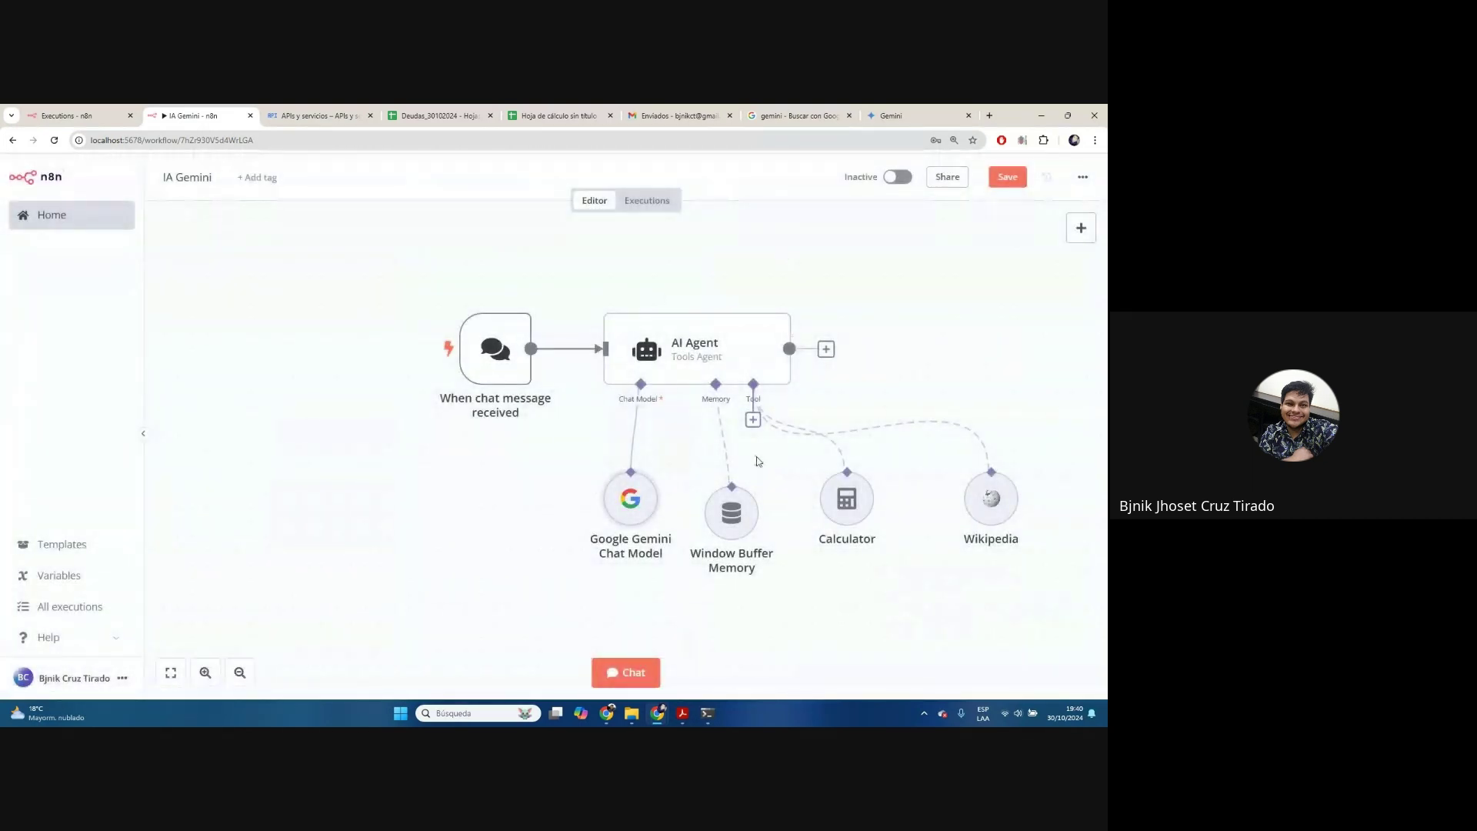
click(731, 472)
click(716, 420)
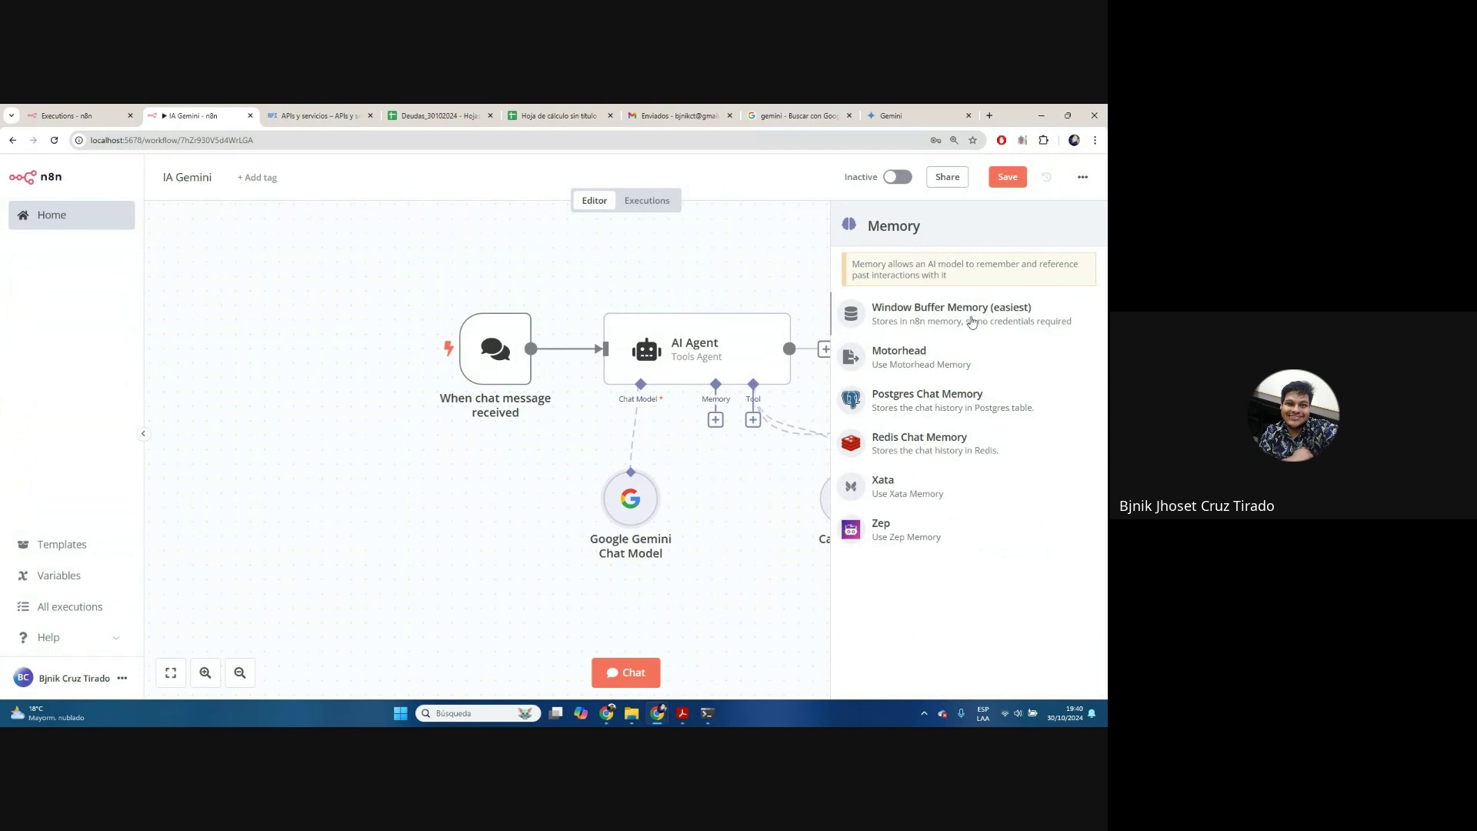
click(970, 322)
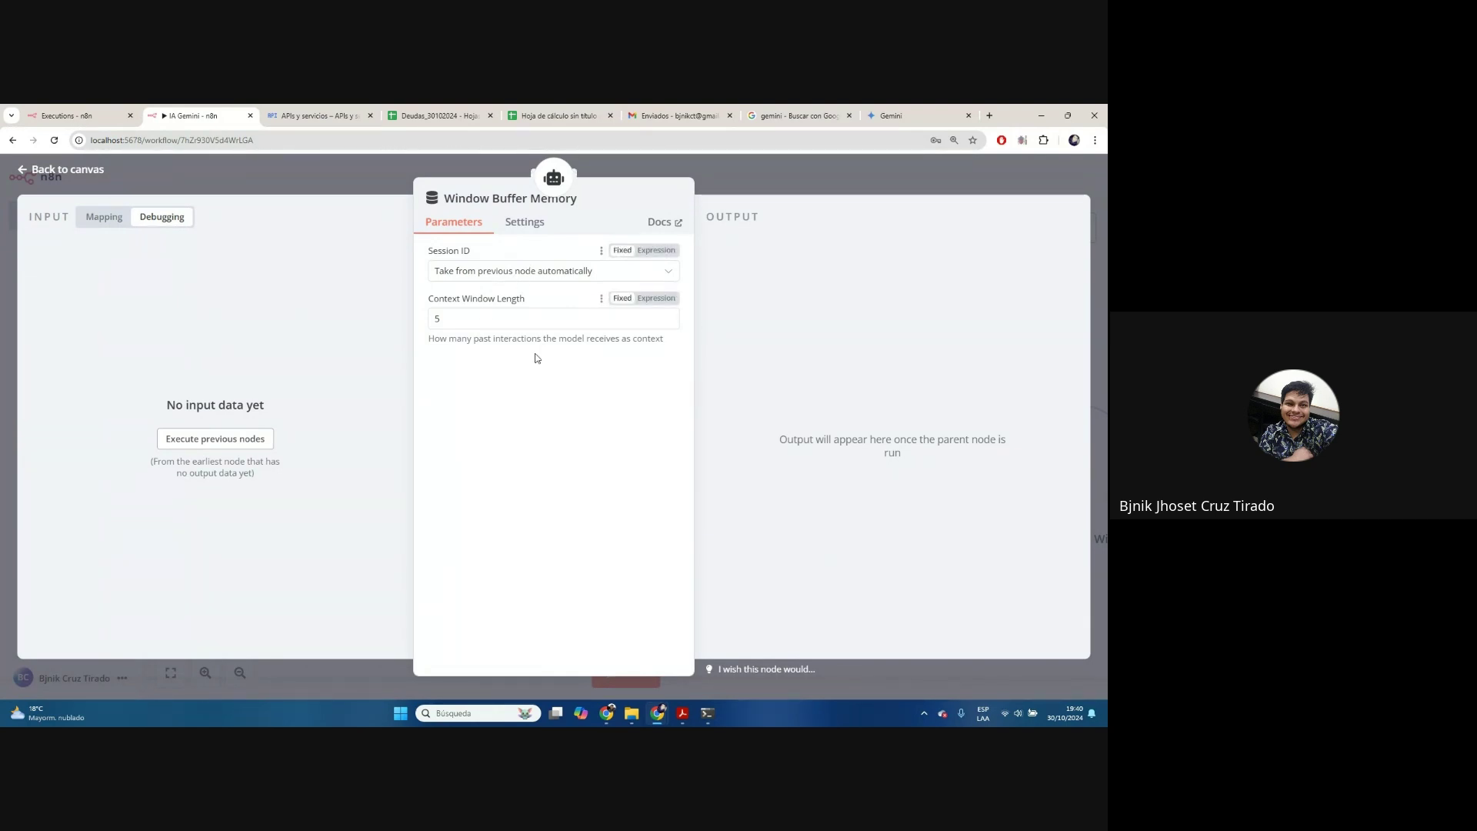
click(733, 165)
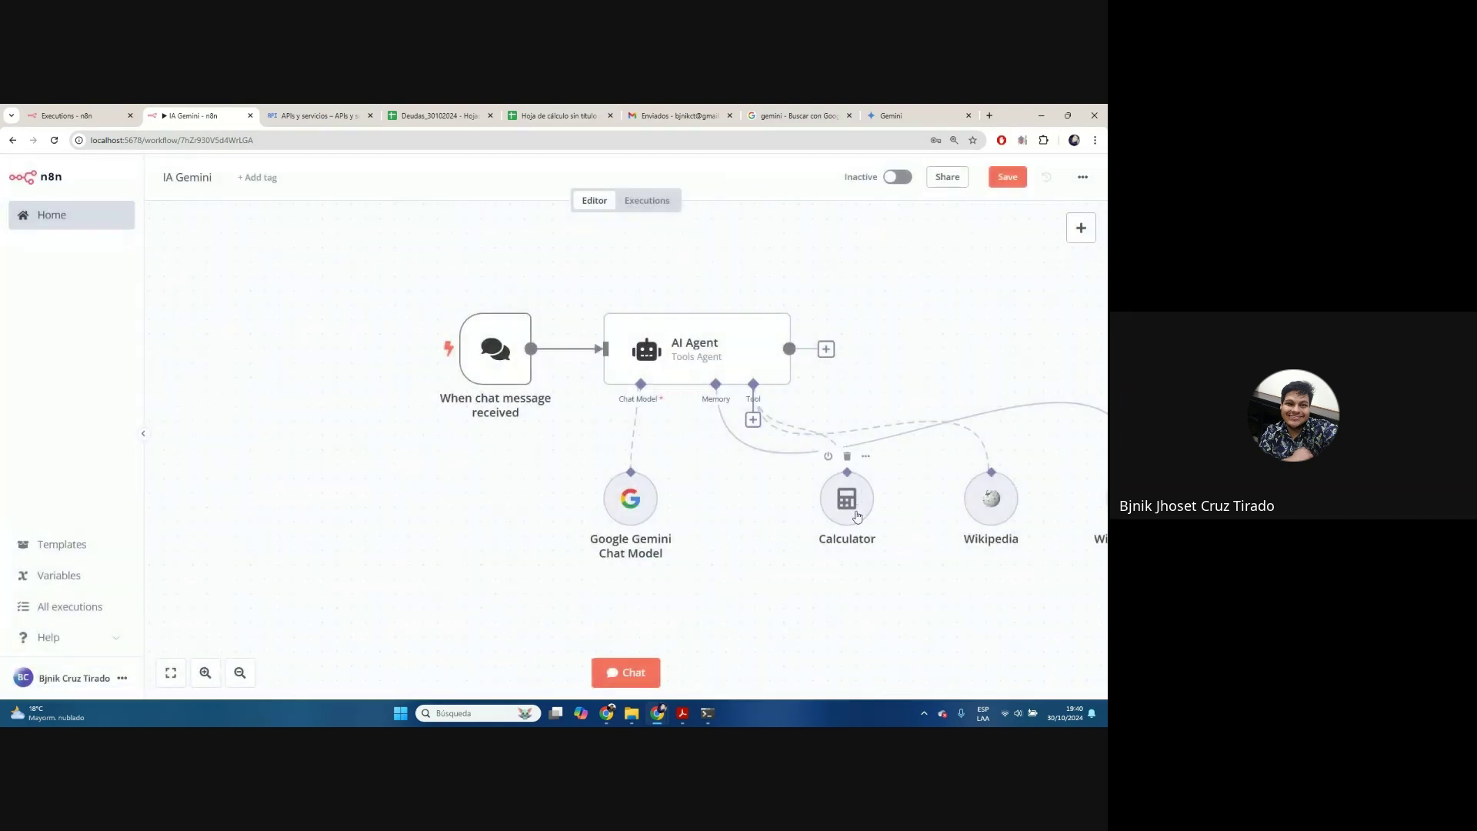
drag(925, 581, 696, 532)
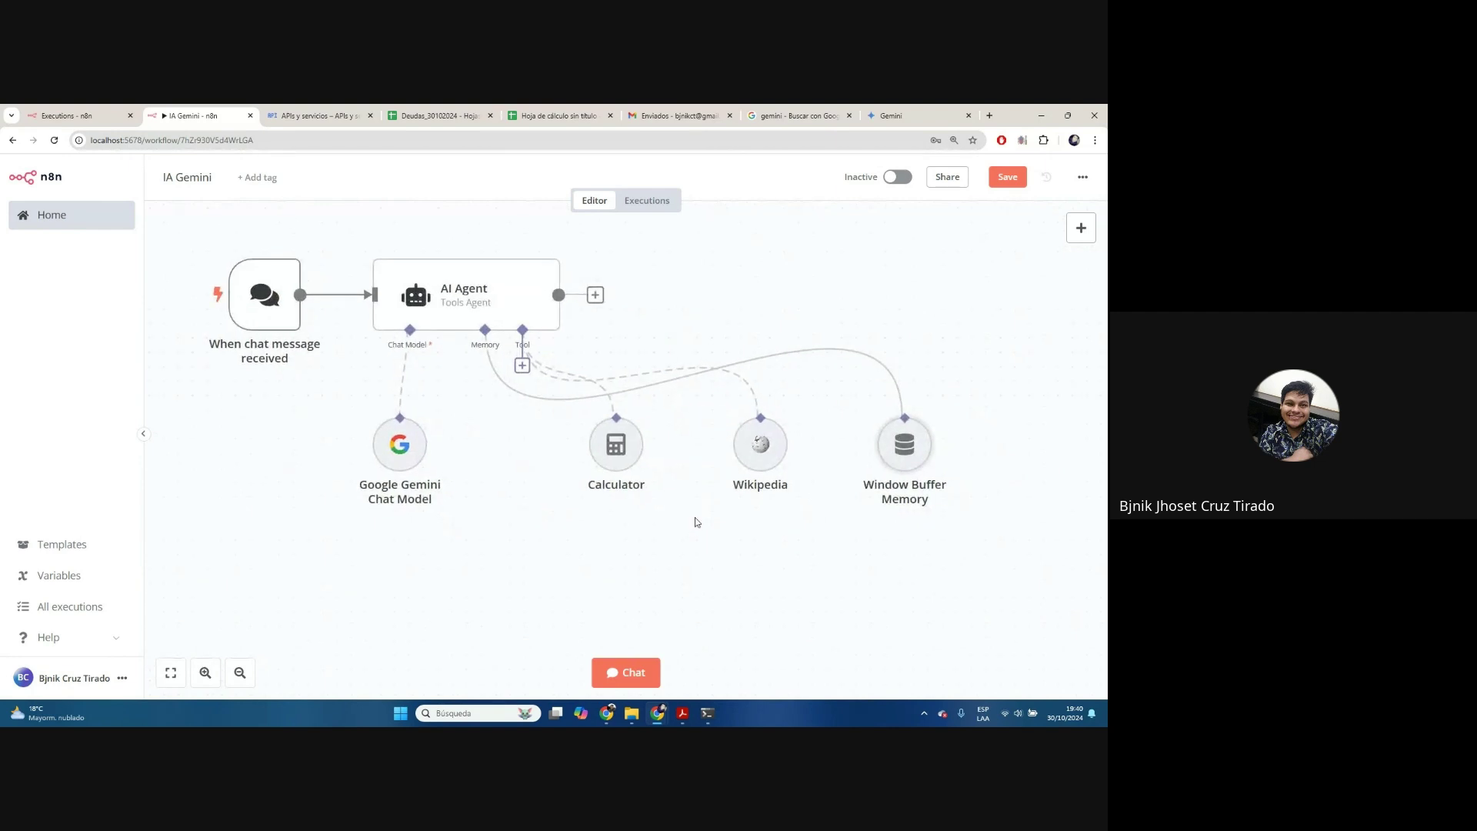
click(523, 366)
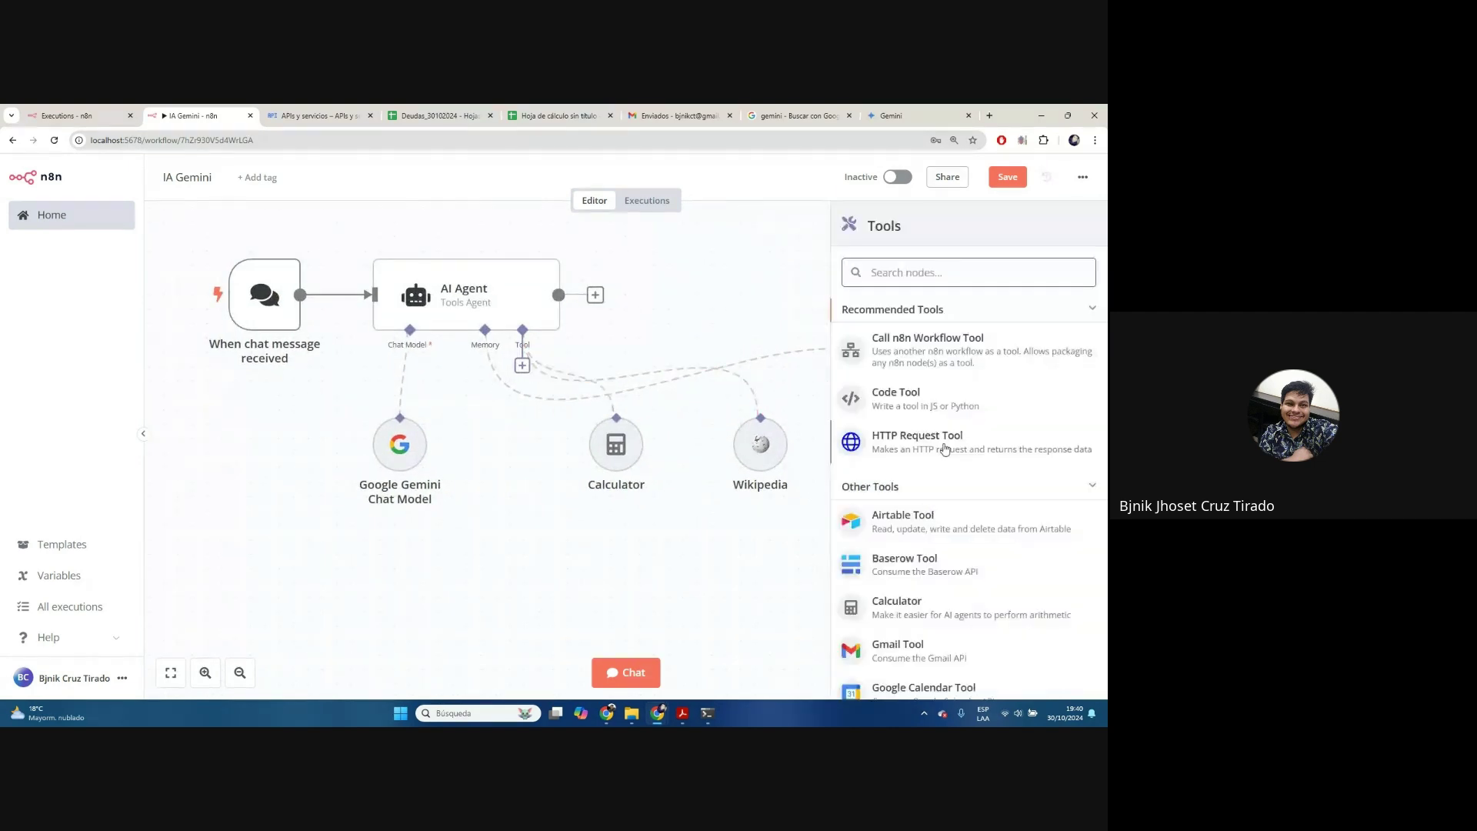
Dismiss the tools list without adding a tool and fit the whole workflow into view
scroll(943, 538, down, 15)
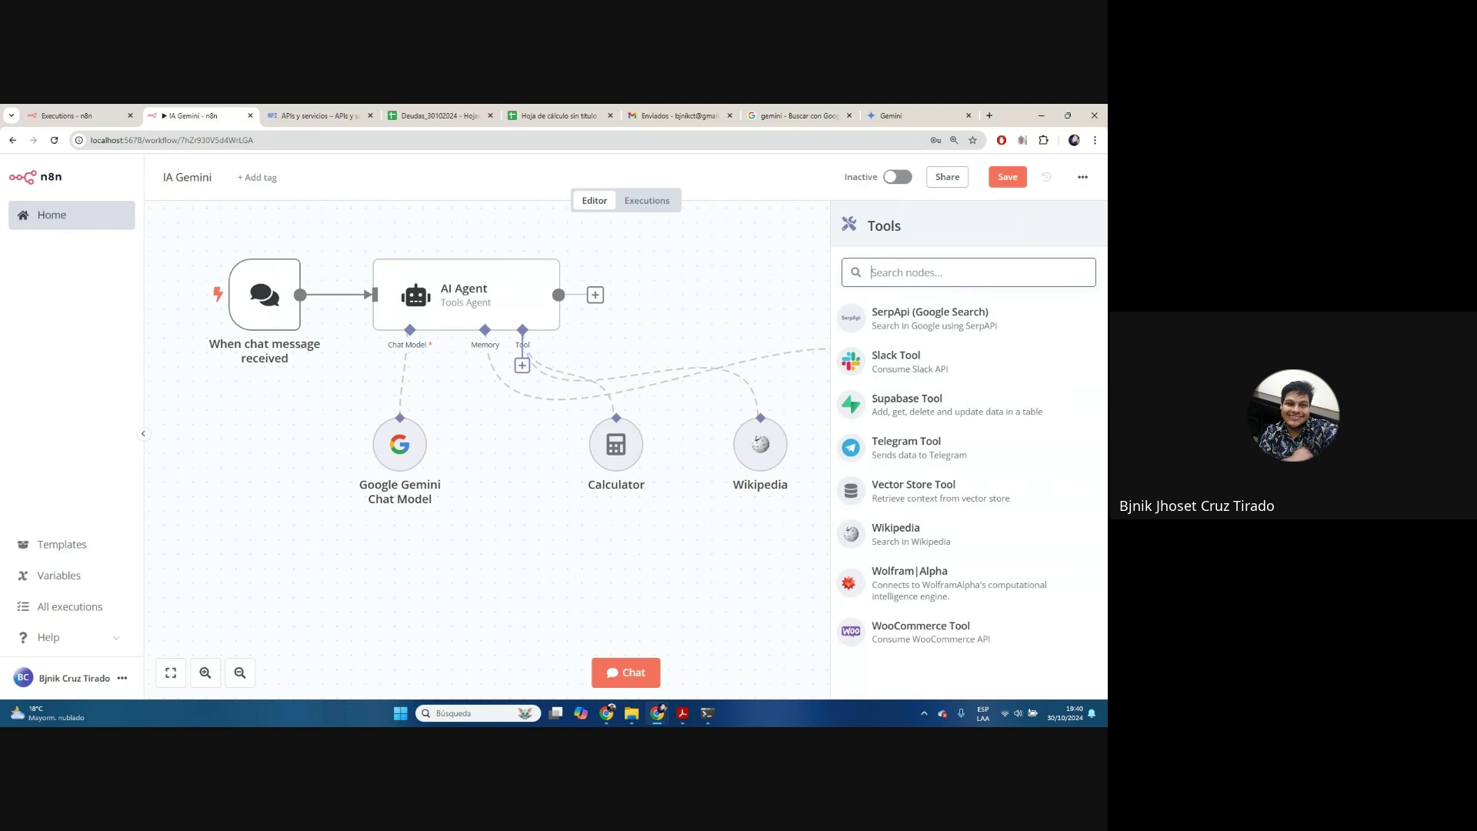
click(798, 567)
key(1)
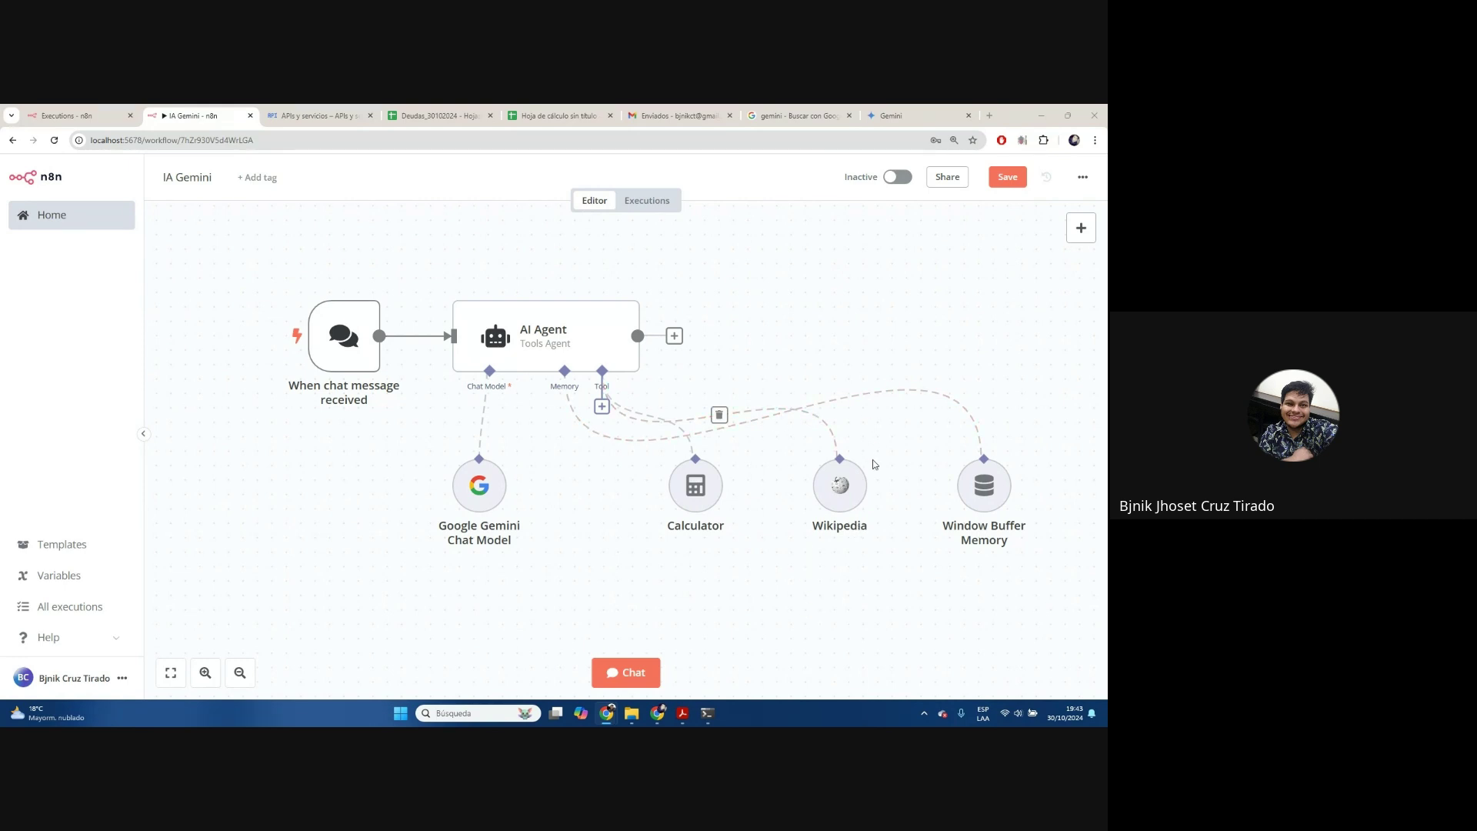
Send 'hola' in the test chat and get the agent's '¡Hola! ¿Cómo estás?' reply
click(653, 673)
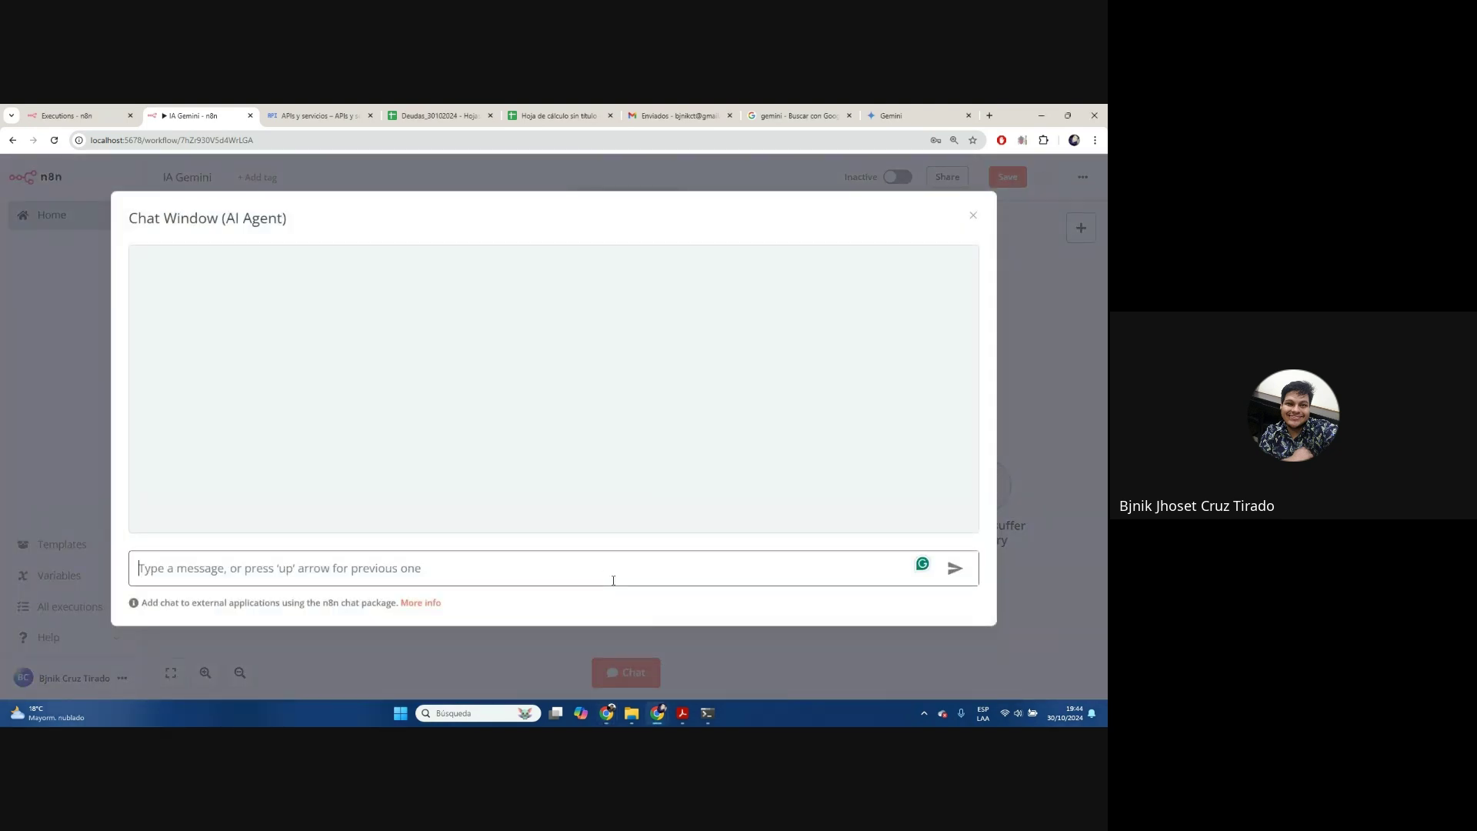
text(hola)
key(Return)
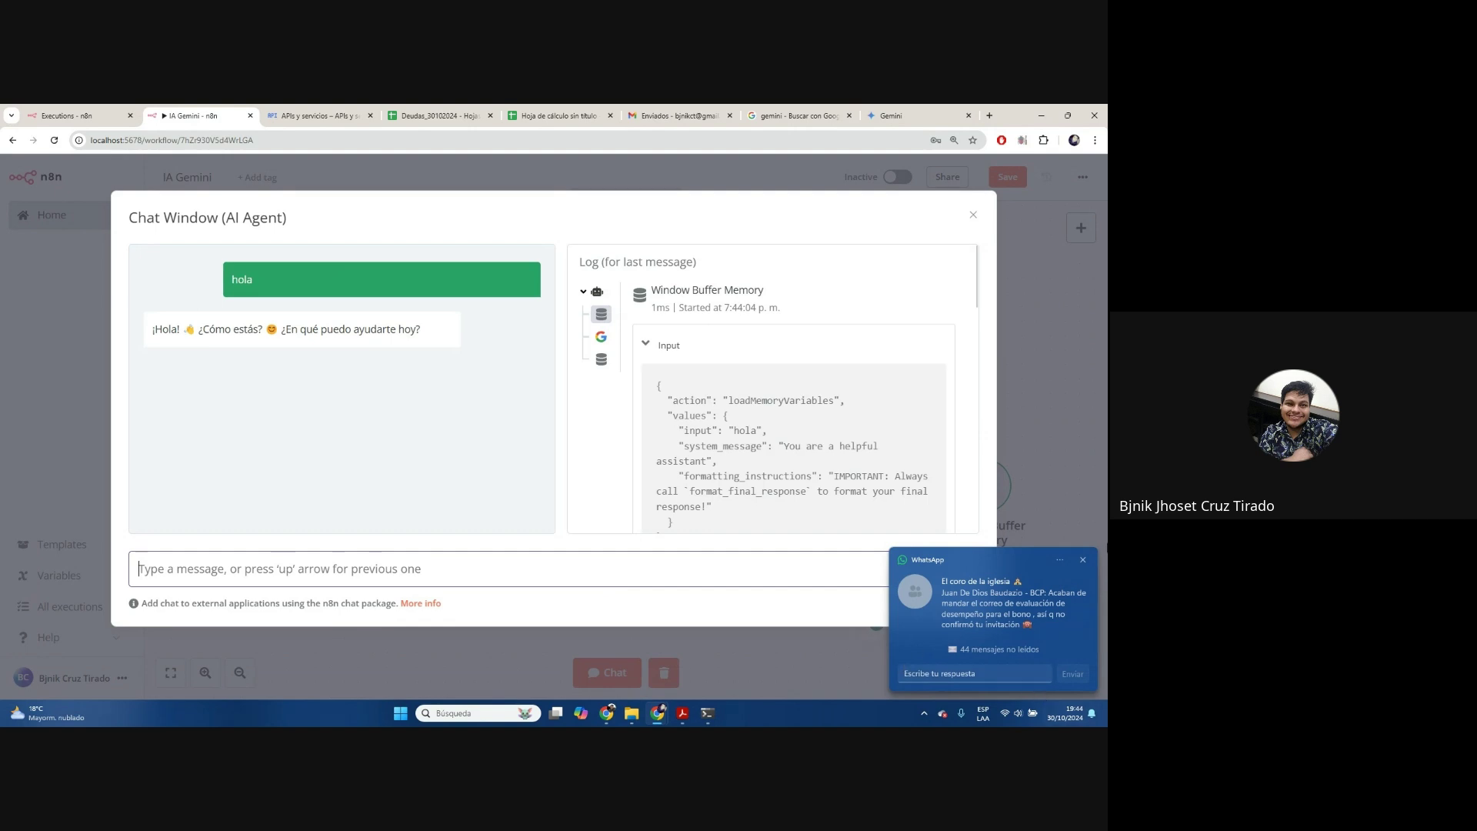
click(1084, 561)
Ask the agent 'me dices como hacer una funcion para programar fechas en excel' and read its answer
text(me )
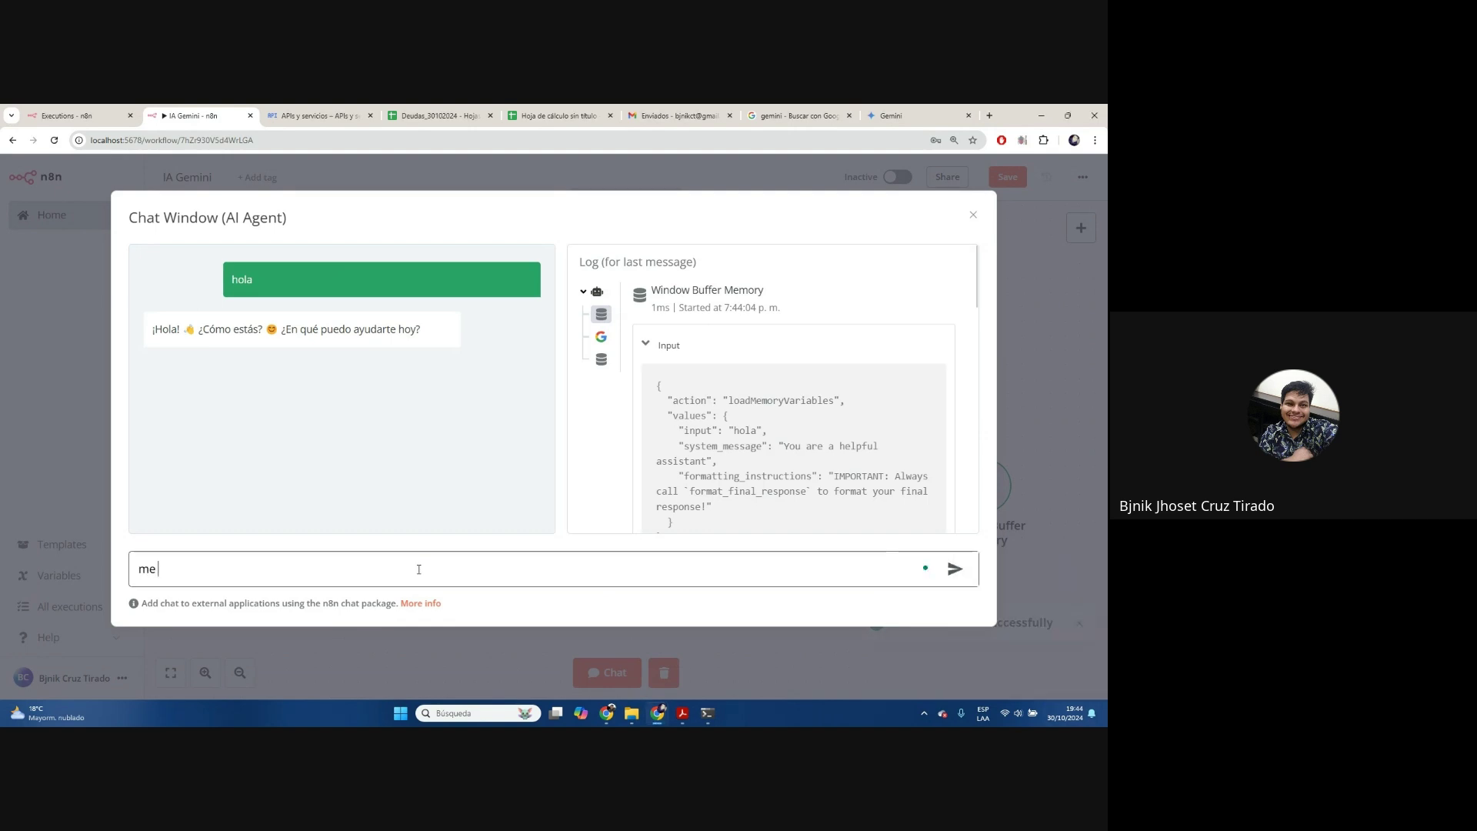
text(dices como hacer una)
key(BackSpace)
text(fucnon)
key(BackSpace)
key(BackSpace)
key(BackSpace)
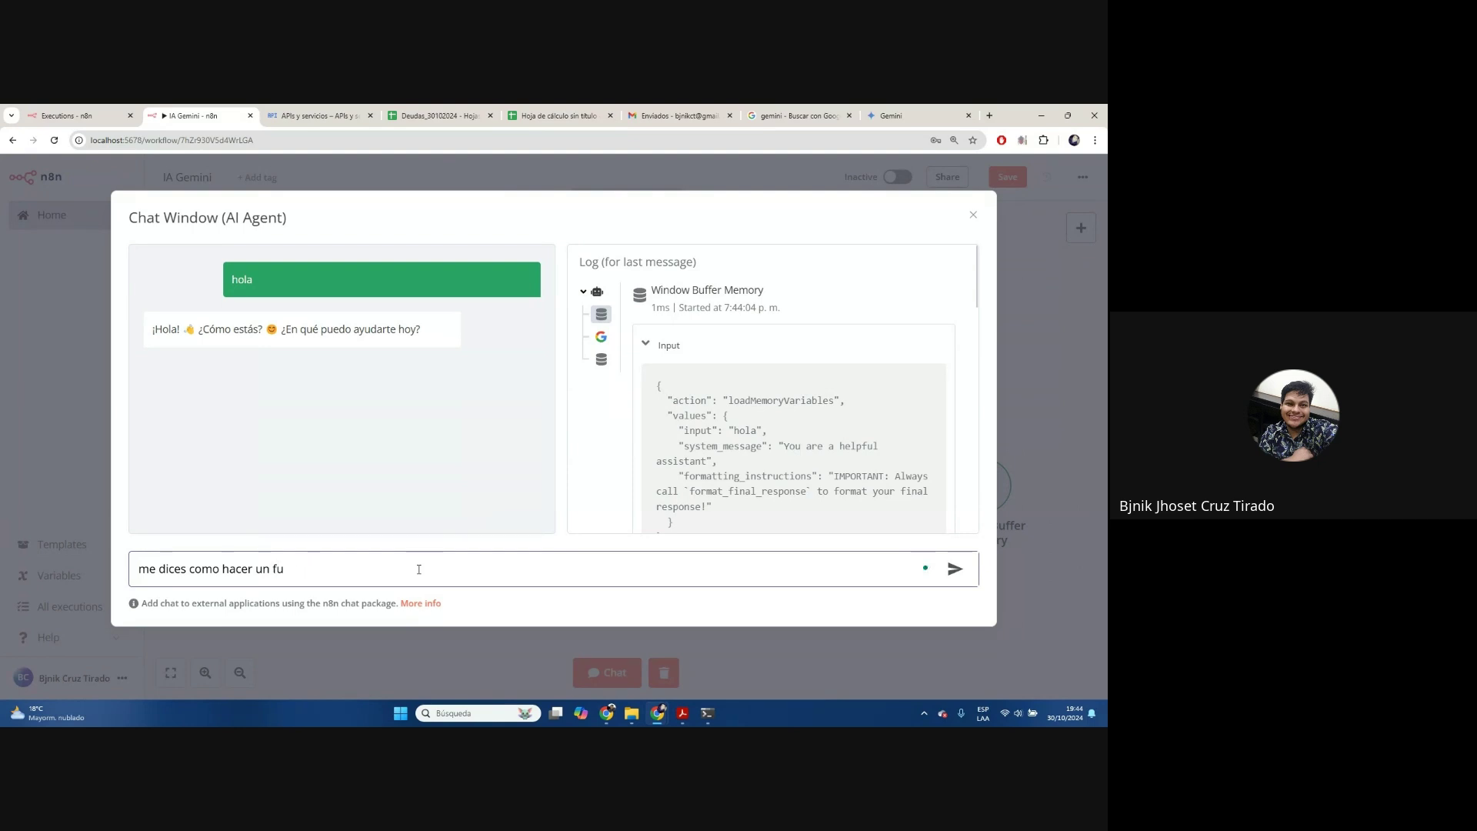
text(cion para programar fec)
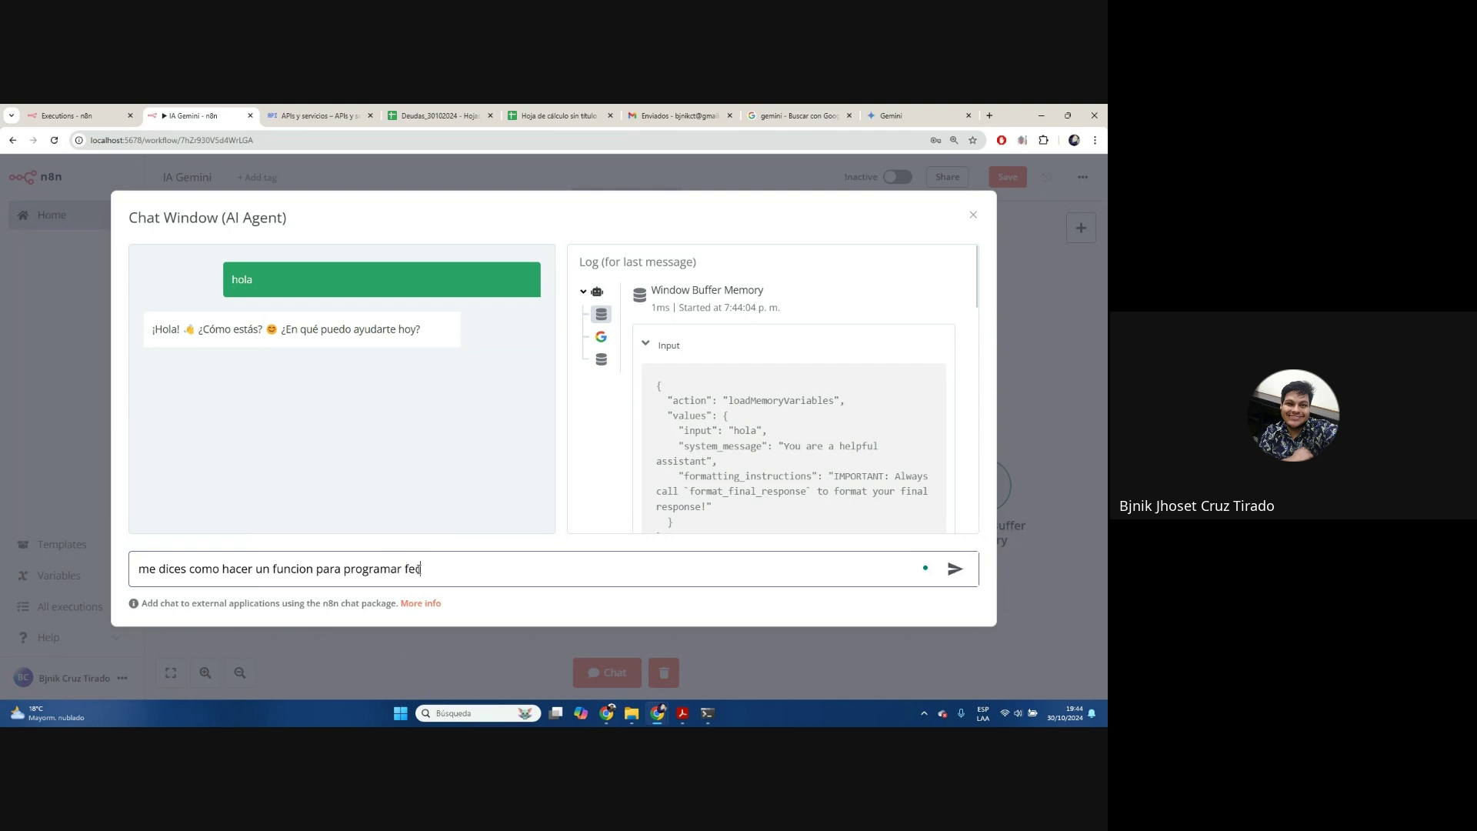
text(has en excel)
key(Return)
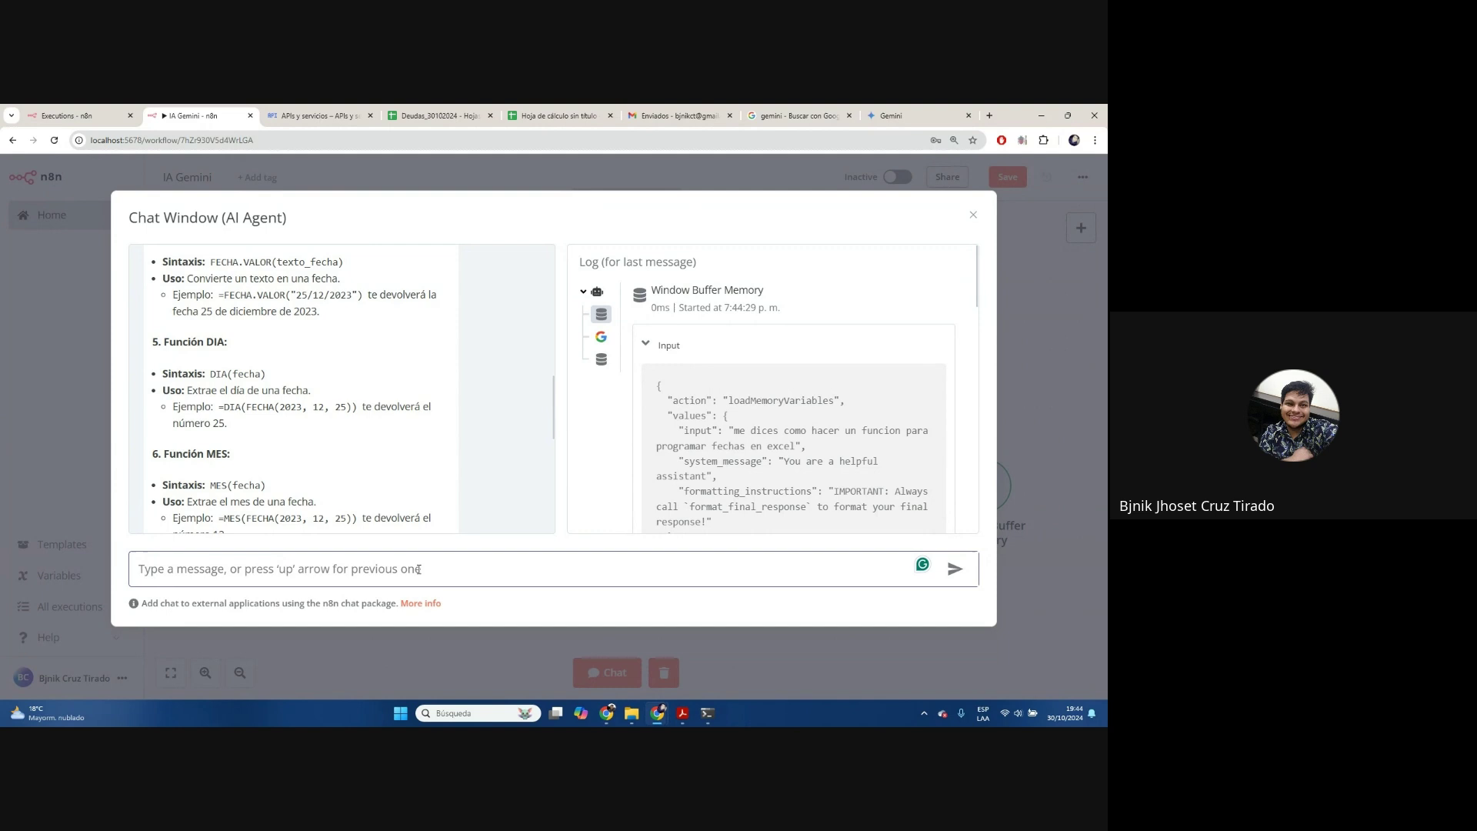
scroll(385, 446, up, 10)
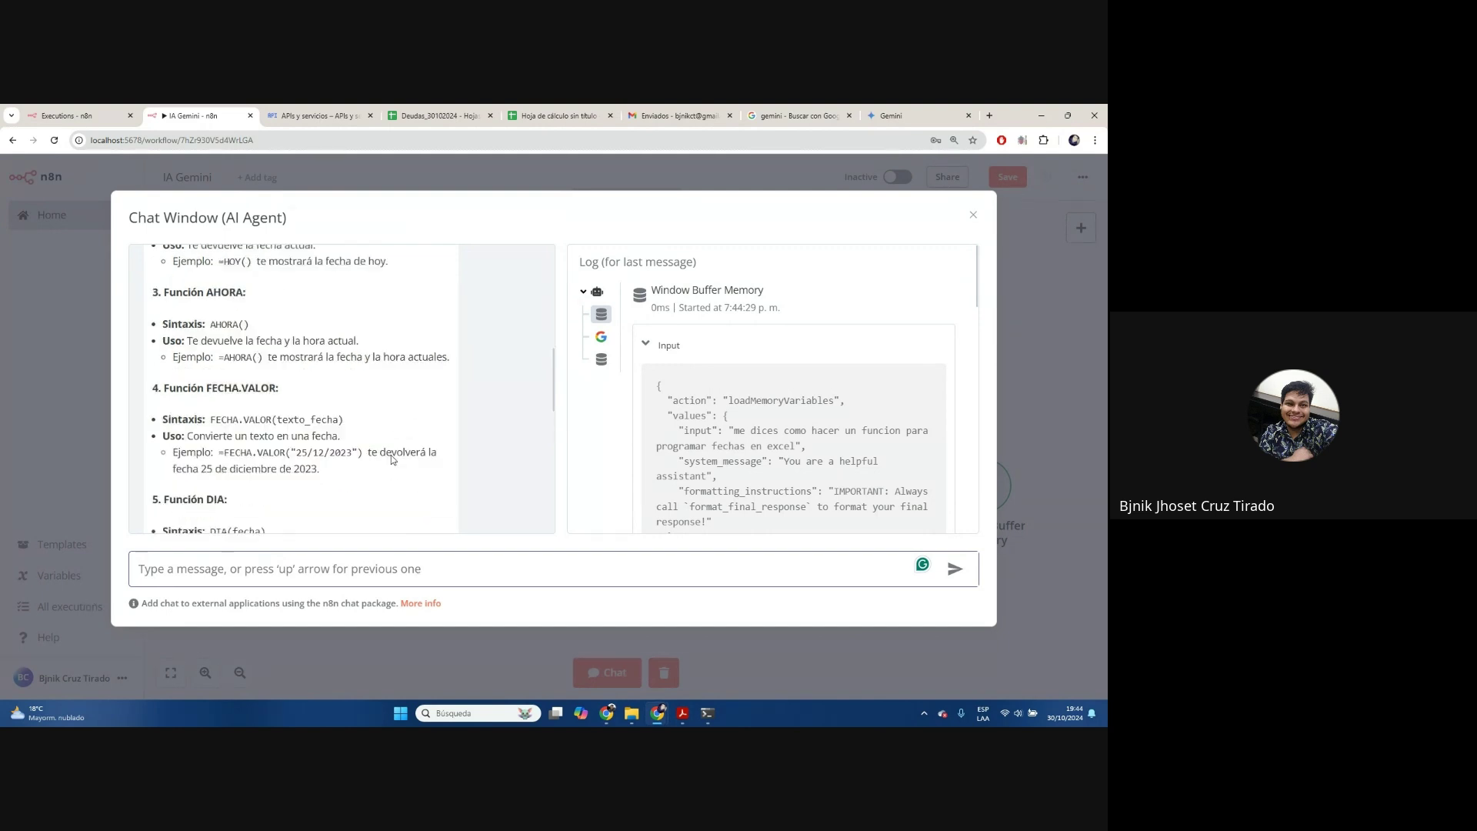
scroll(380, 441, down, 1)
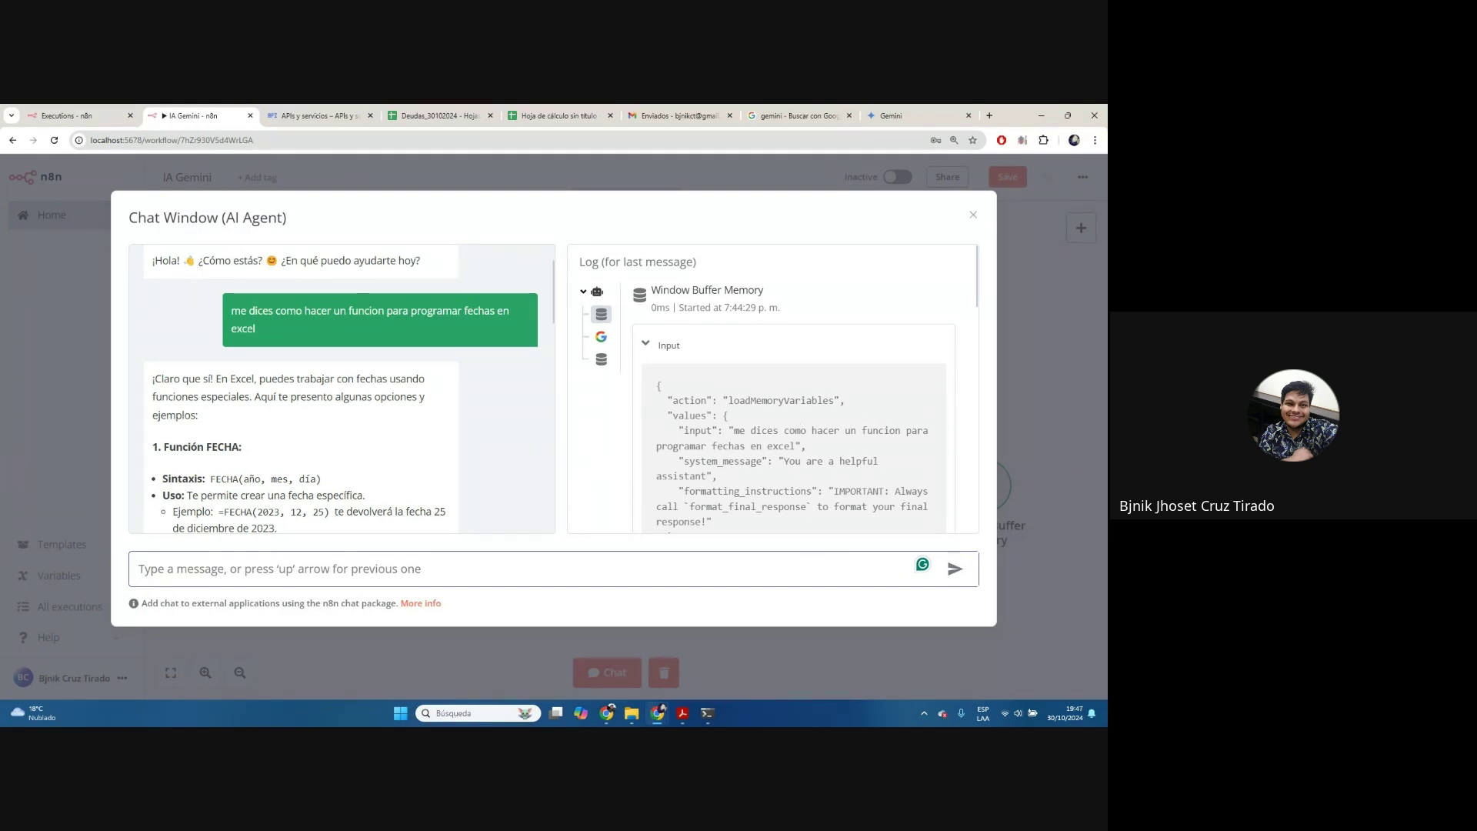
key(alt+Tab)
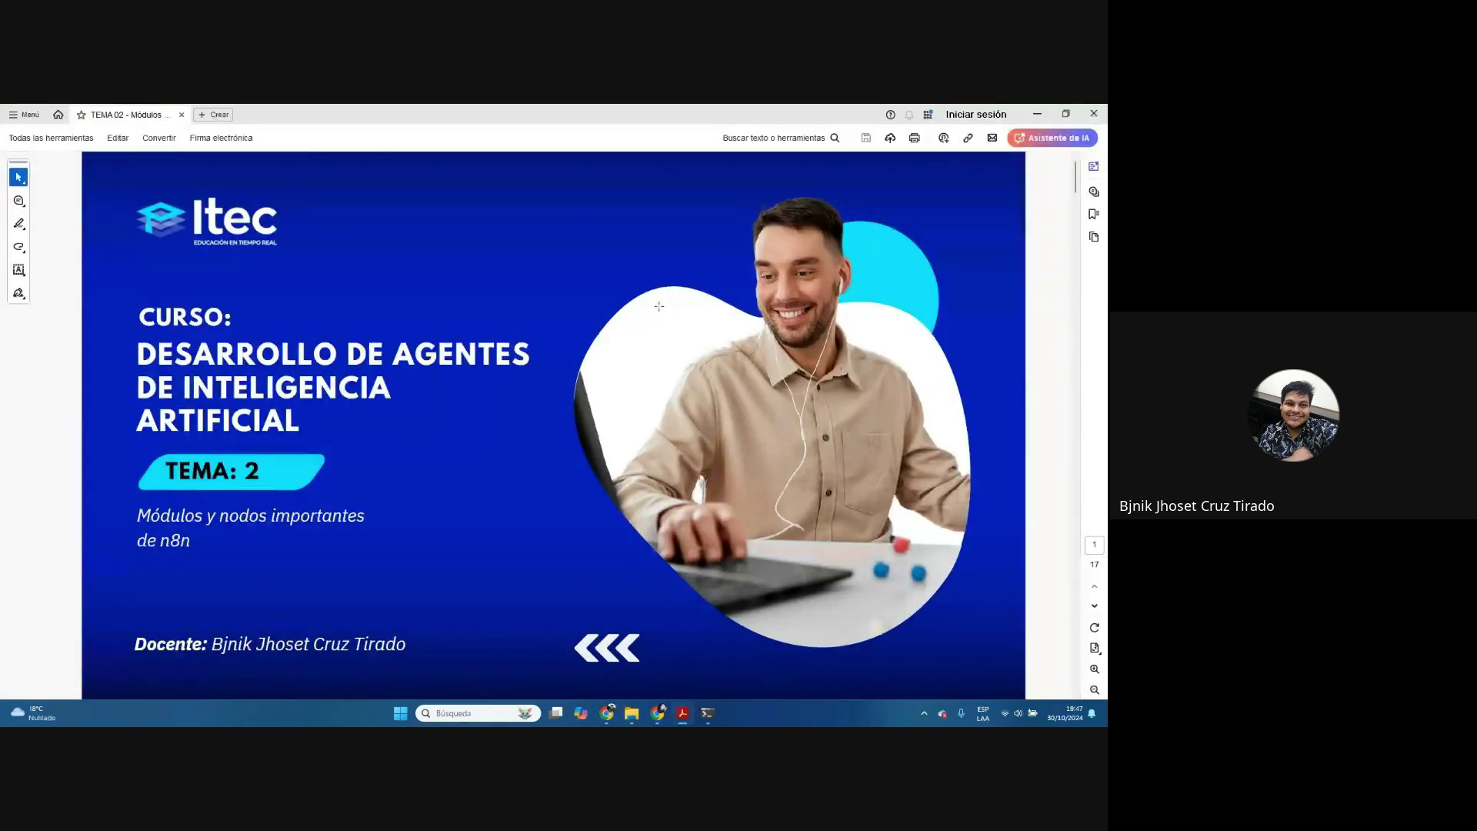
scroll(659, 307, down, 10)
scroll(733, 345, down, 2)
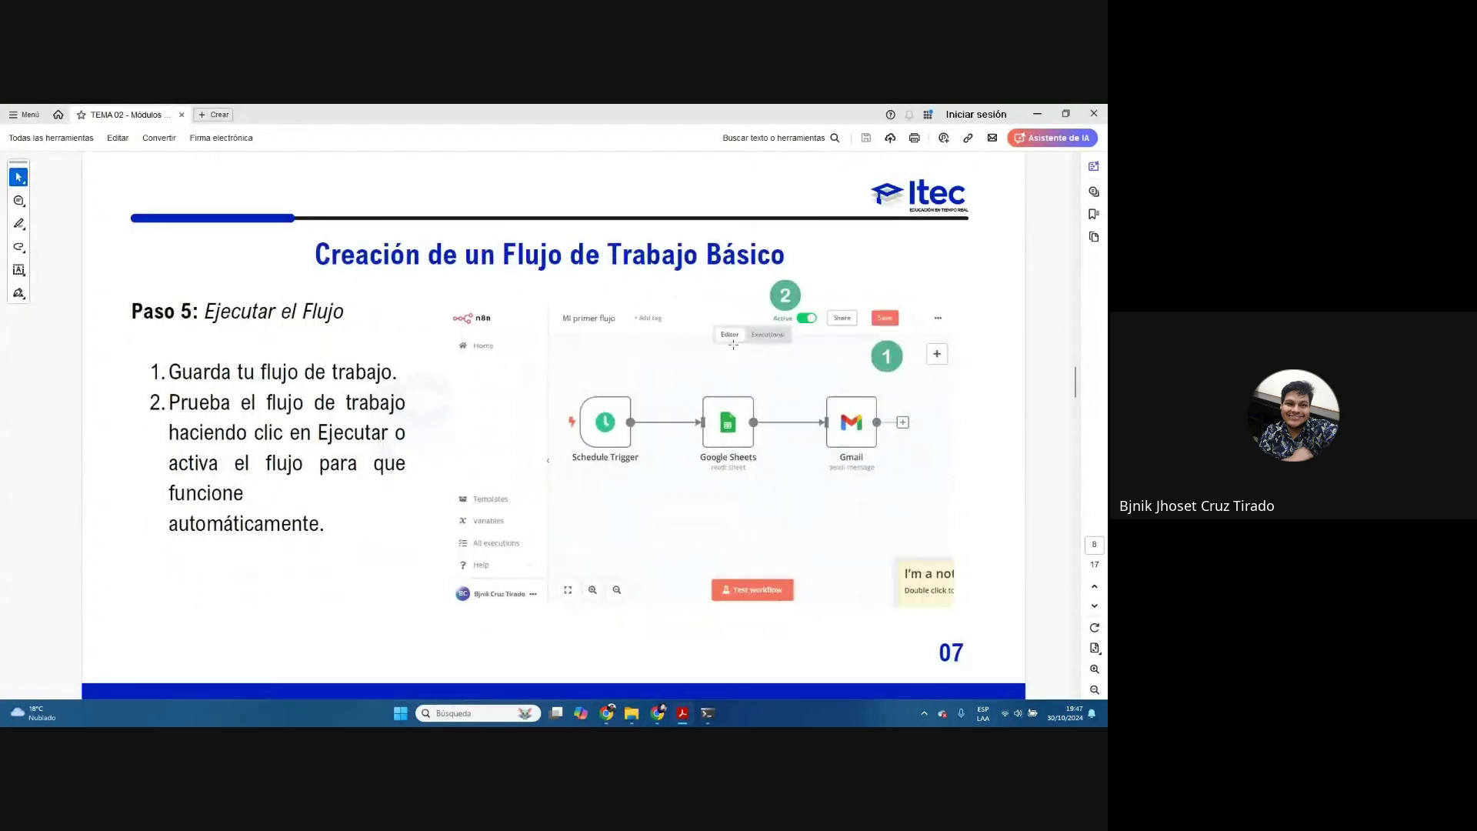
scroll(733, 345, down, 4)
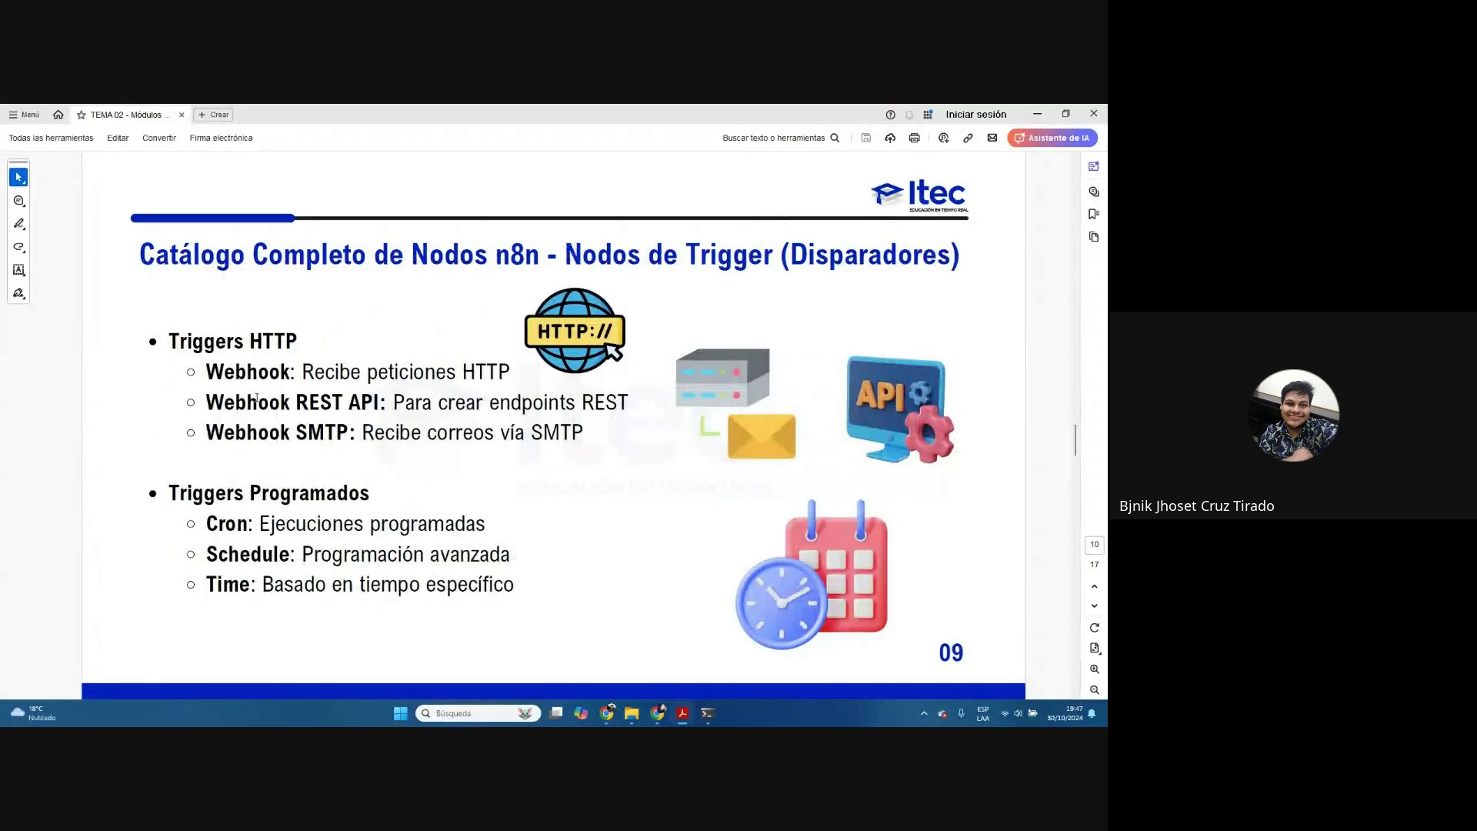
scroll(208, 377, down, 2)
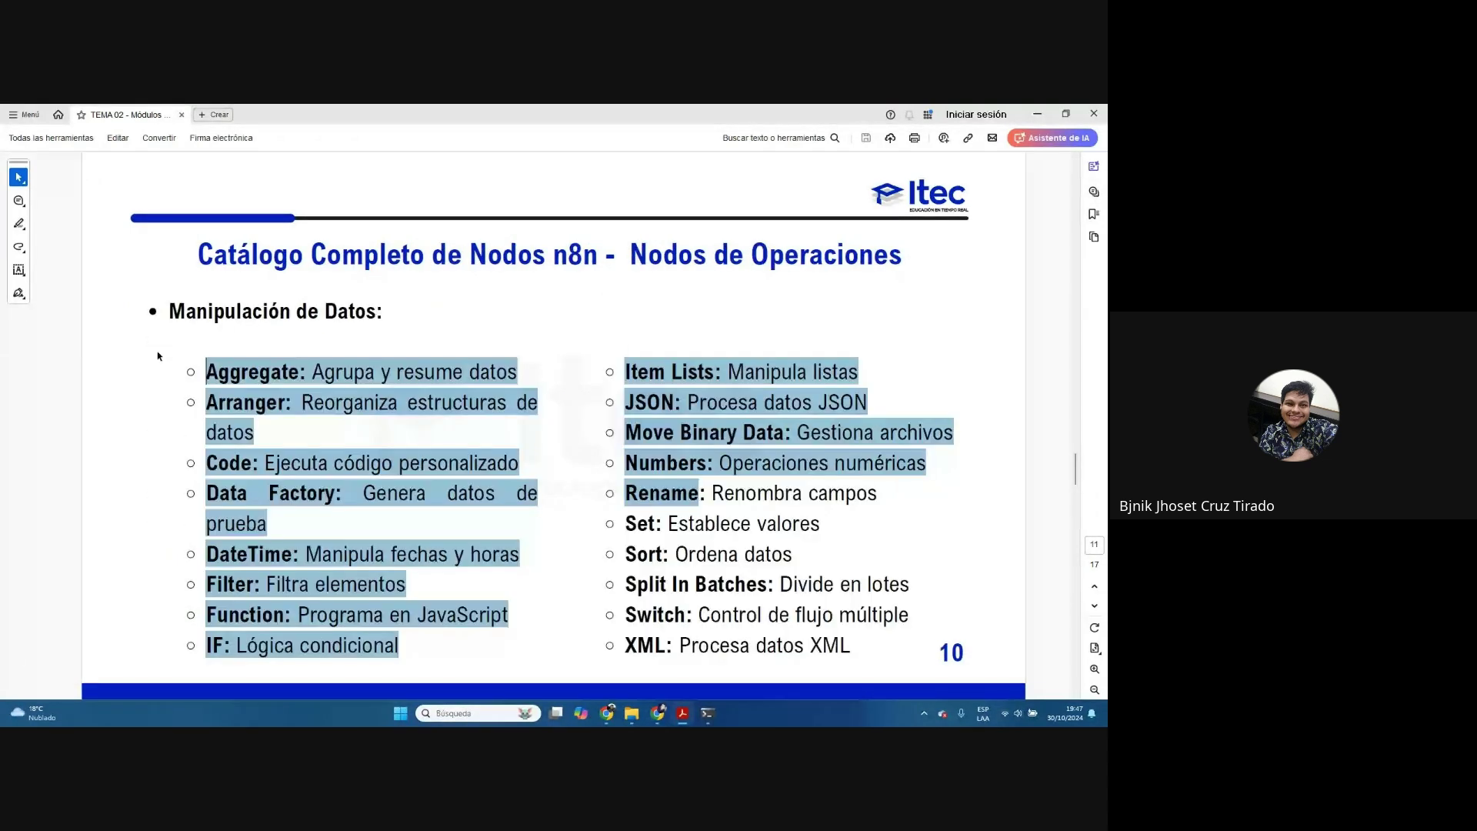
scroll(816, 606, down, 4)
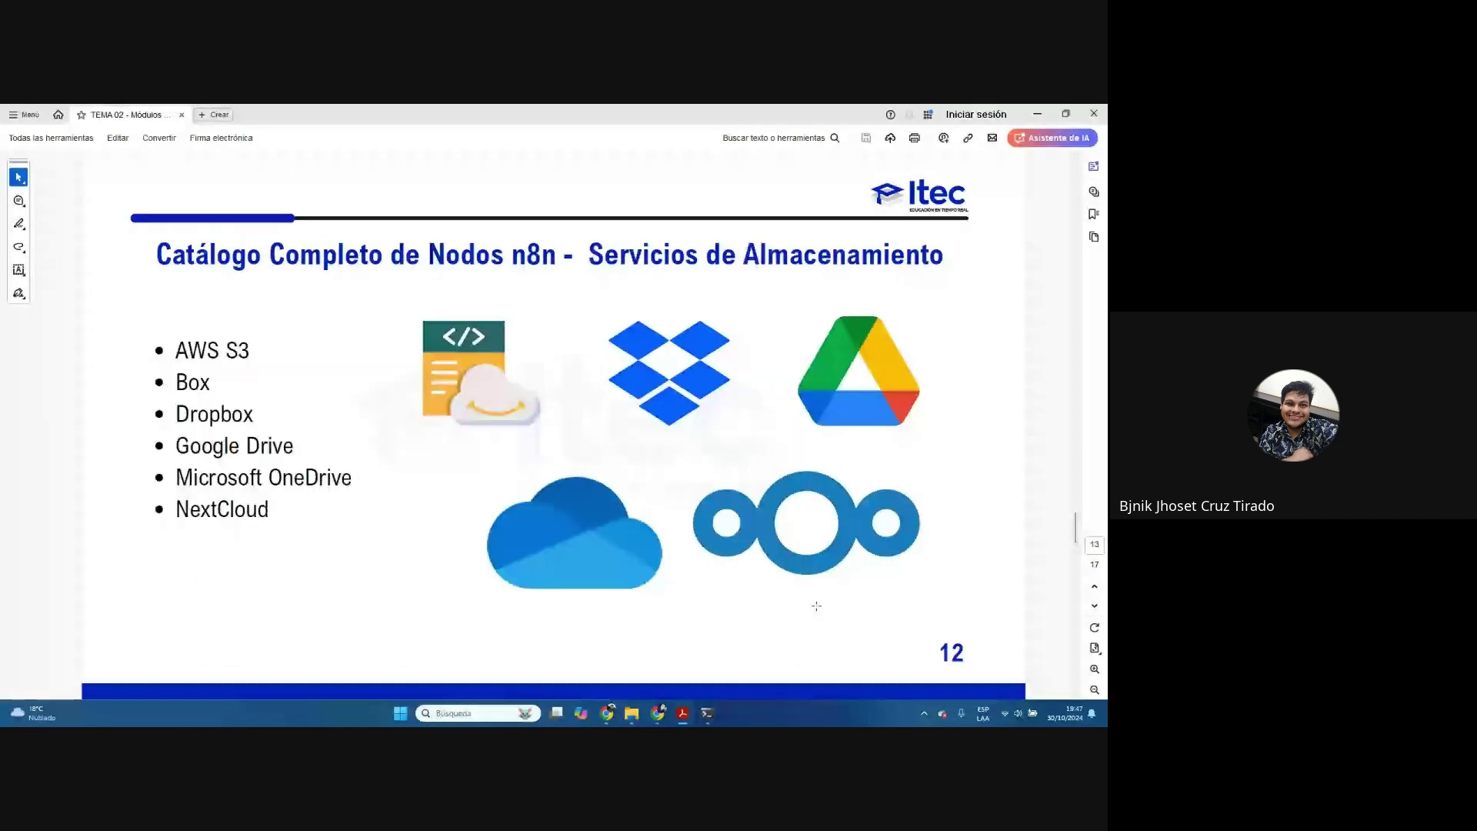
scroll(816, 606, down, 4)
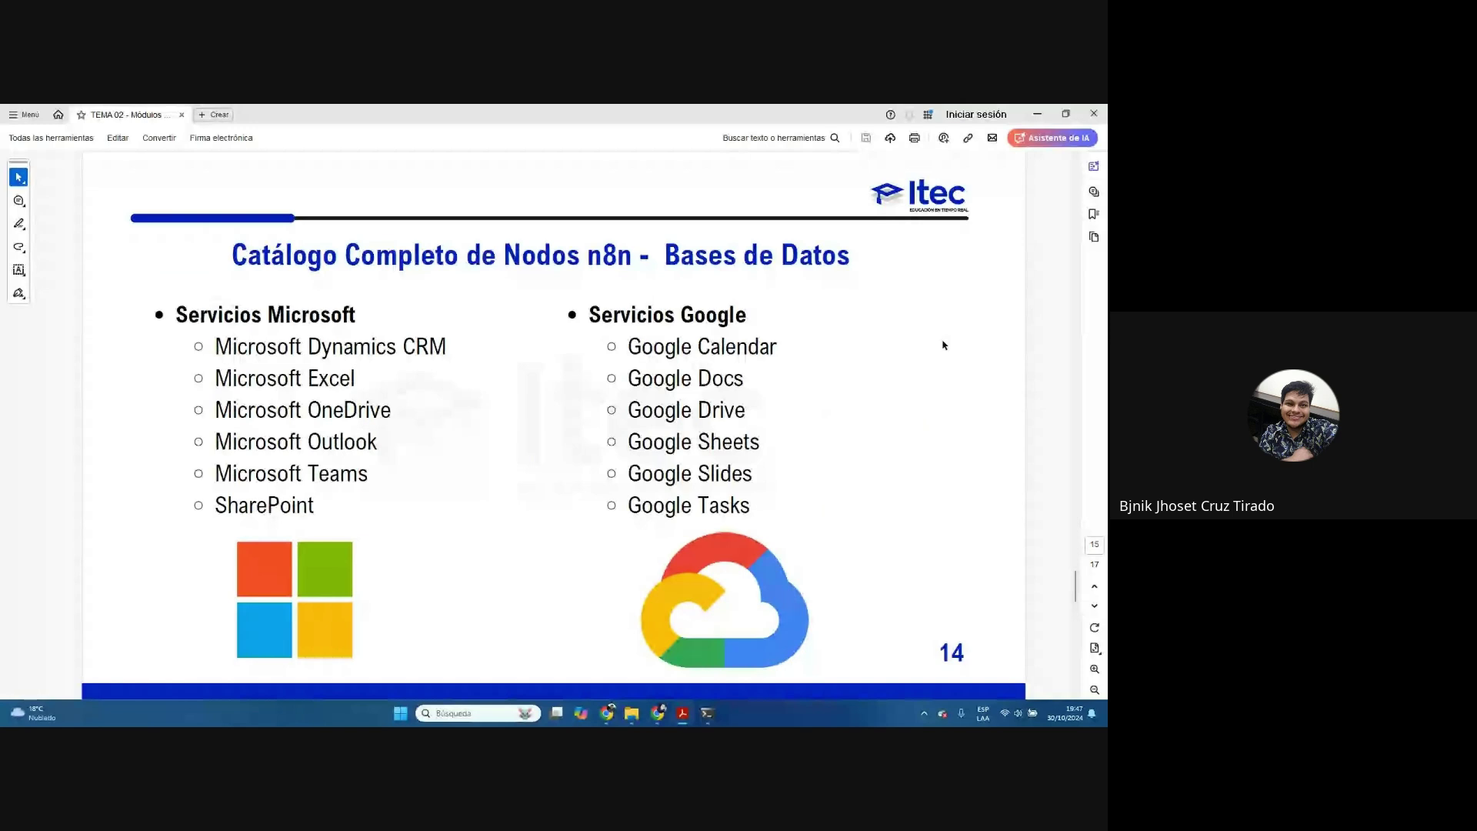
scroll(768, 508, down, 4)
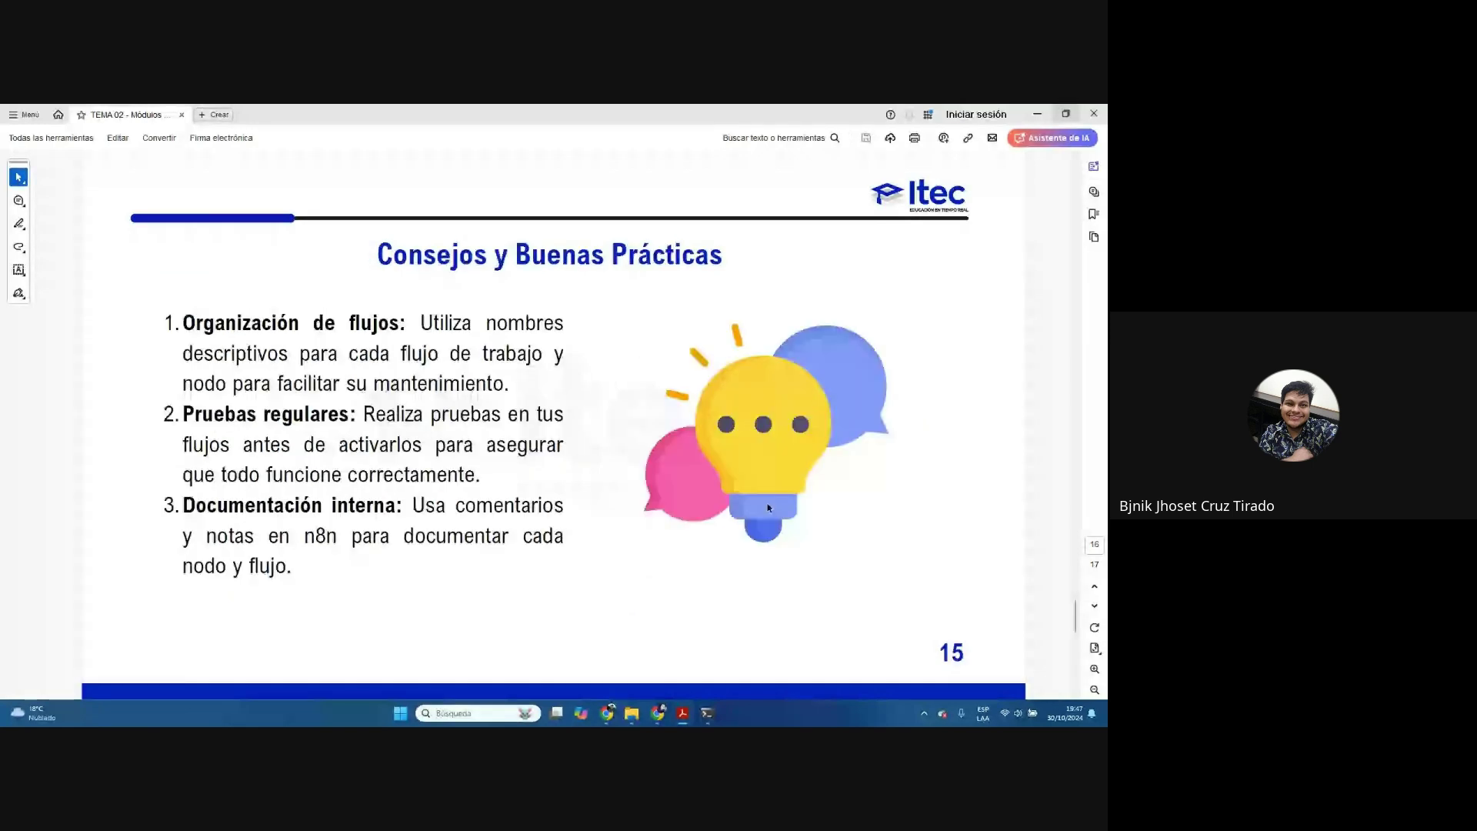
key(alt+Tab)
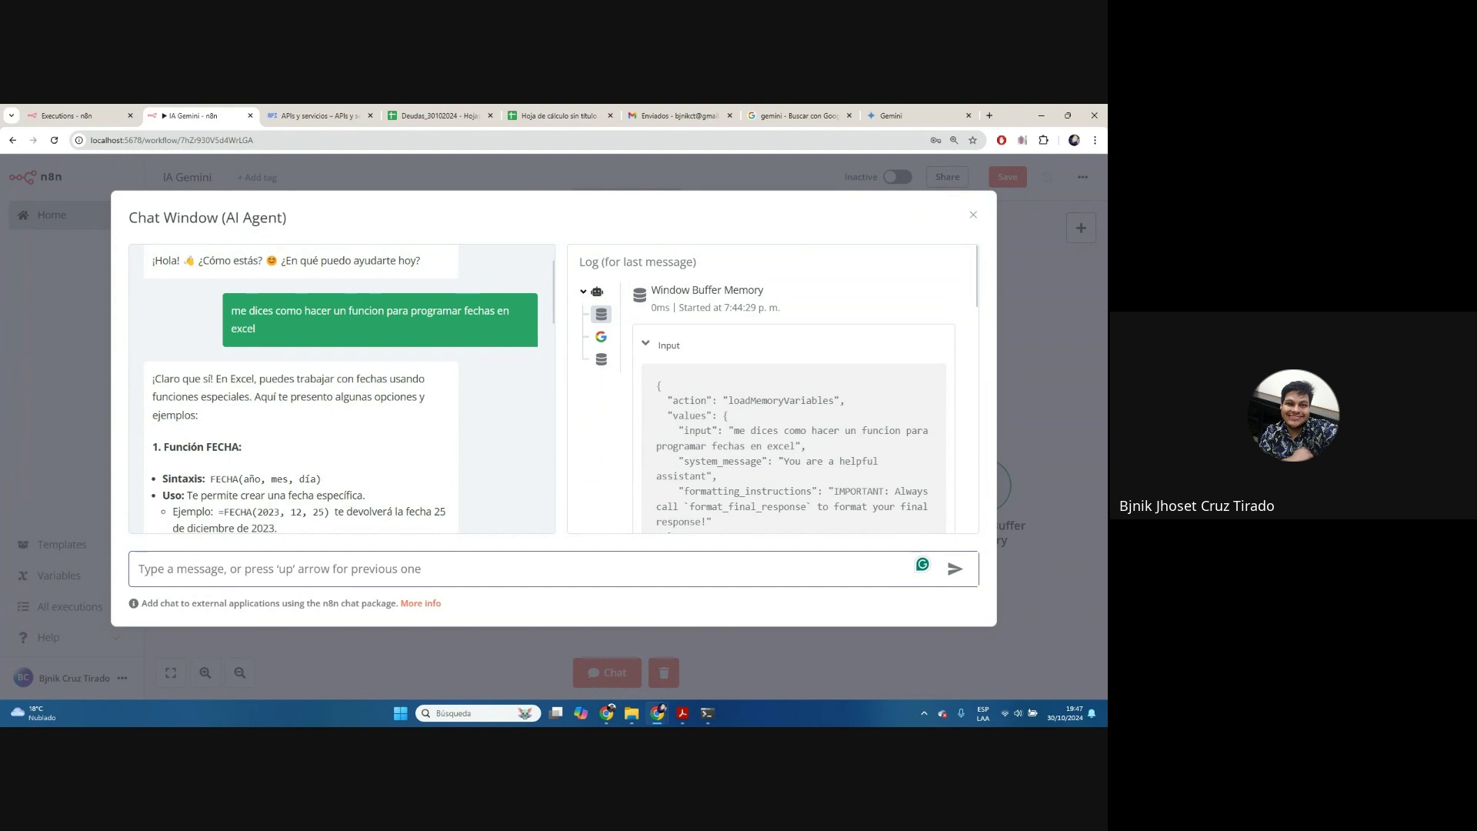
Open the IA Gemini workflow and its Google Gemini chat model settings
key(ctrl+shift+Tab)
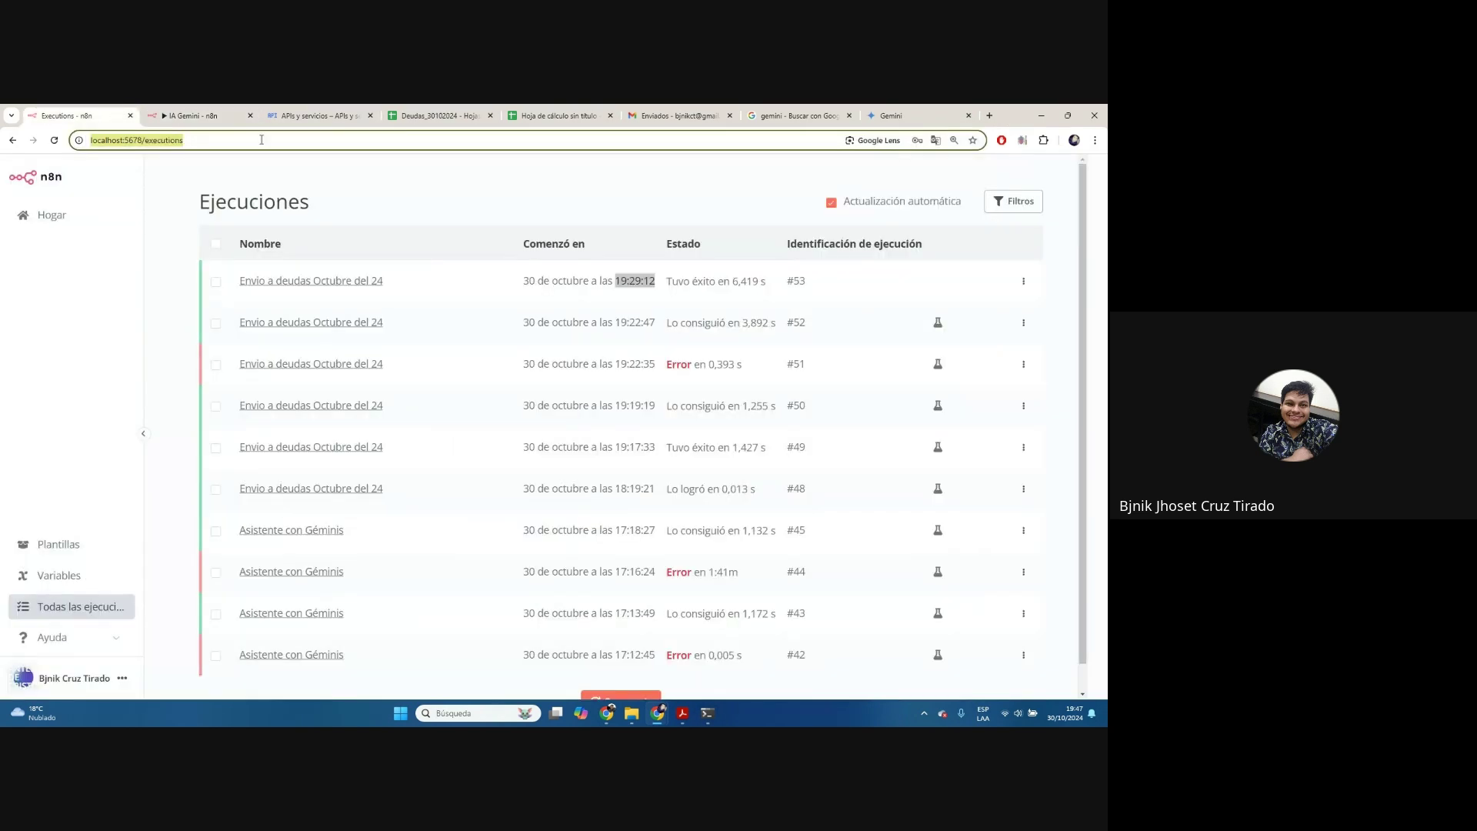
click(52, 216)
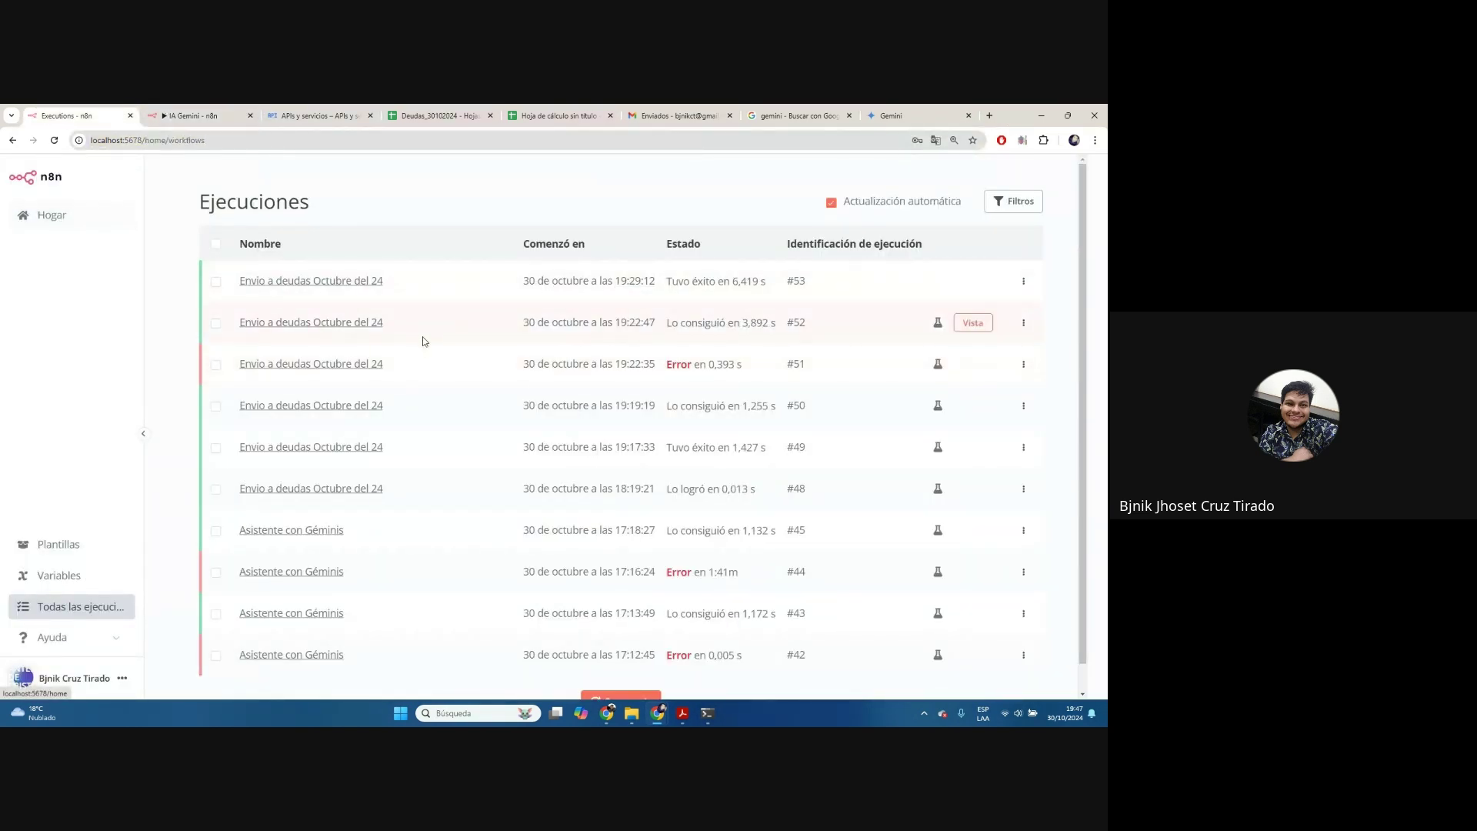
click(256, 272)
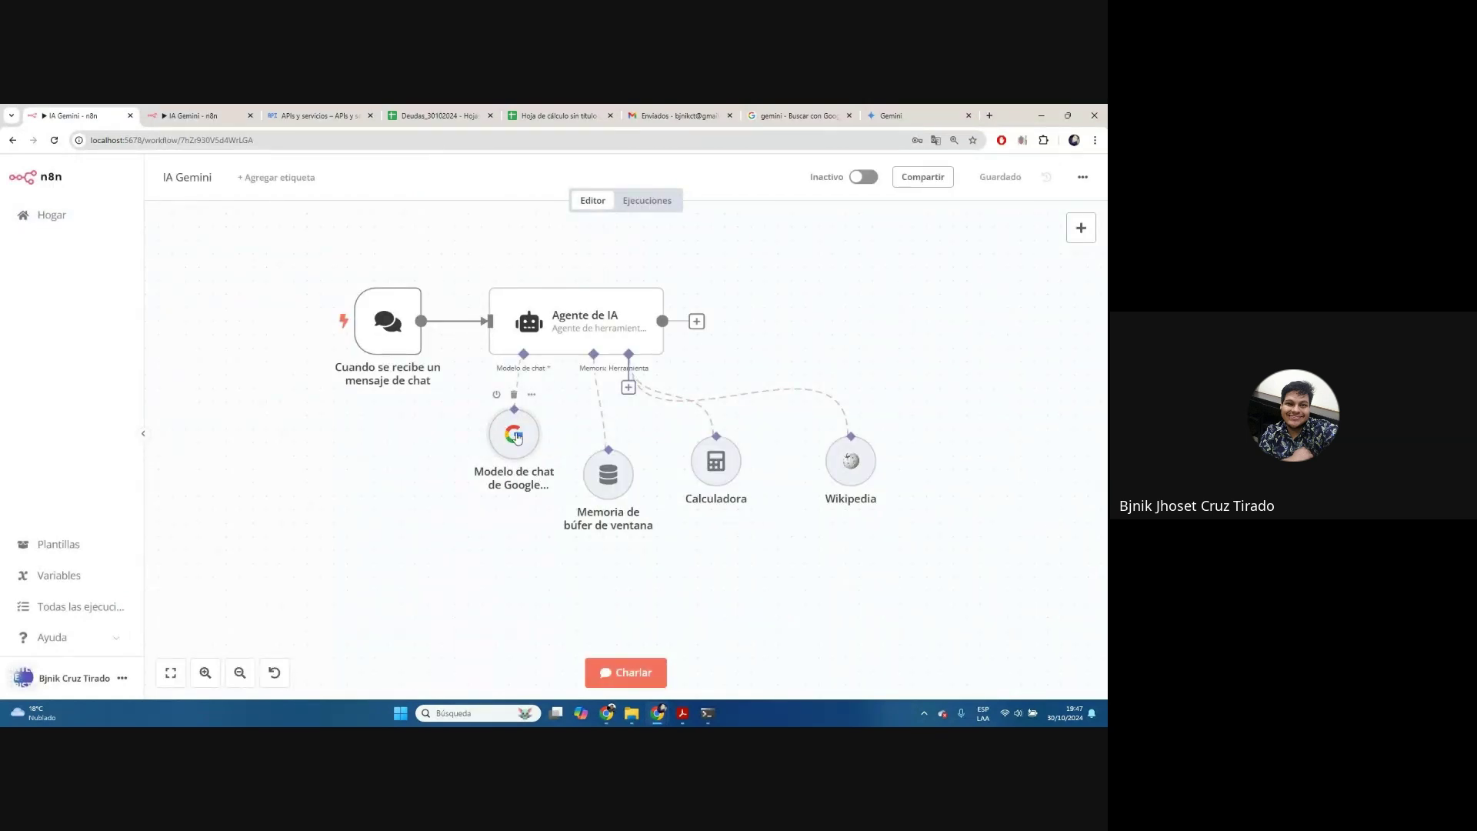
double_click(517, 437)
Start a new Gemini API credential and open its setup documentation
click(539, 266)
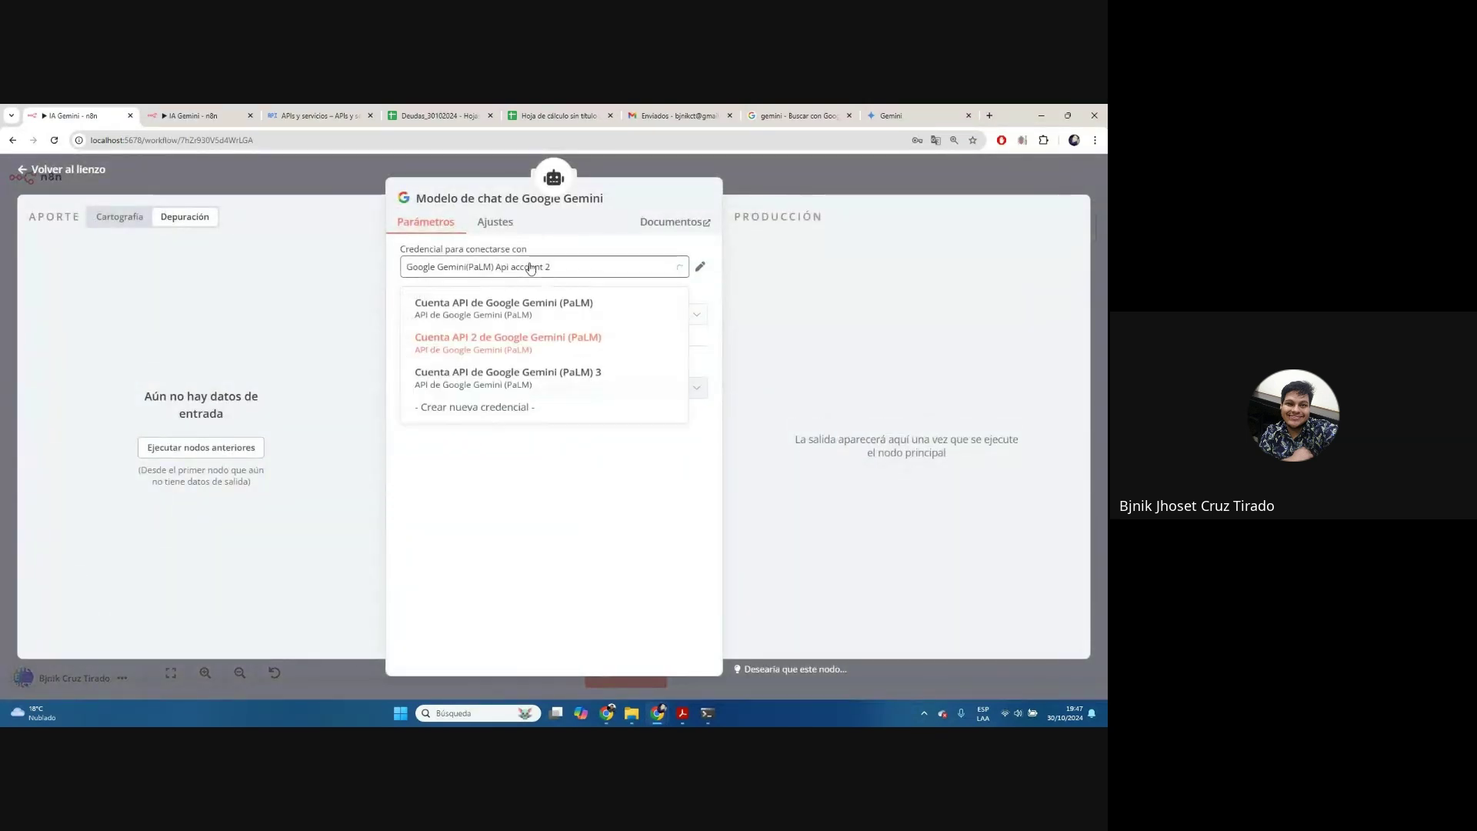
click(520, 412)
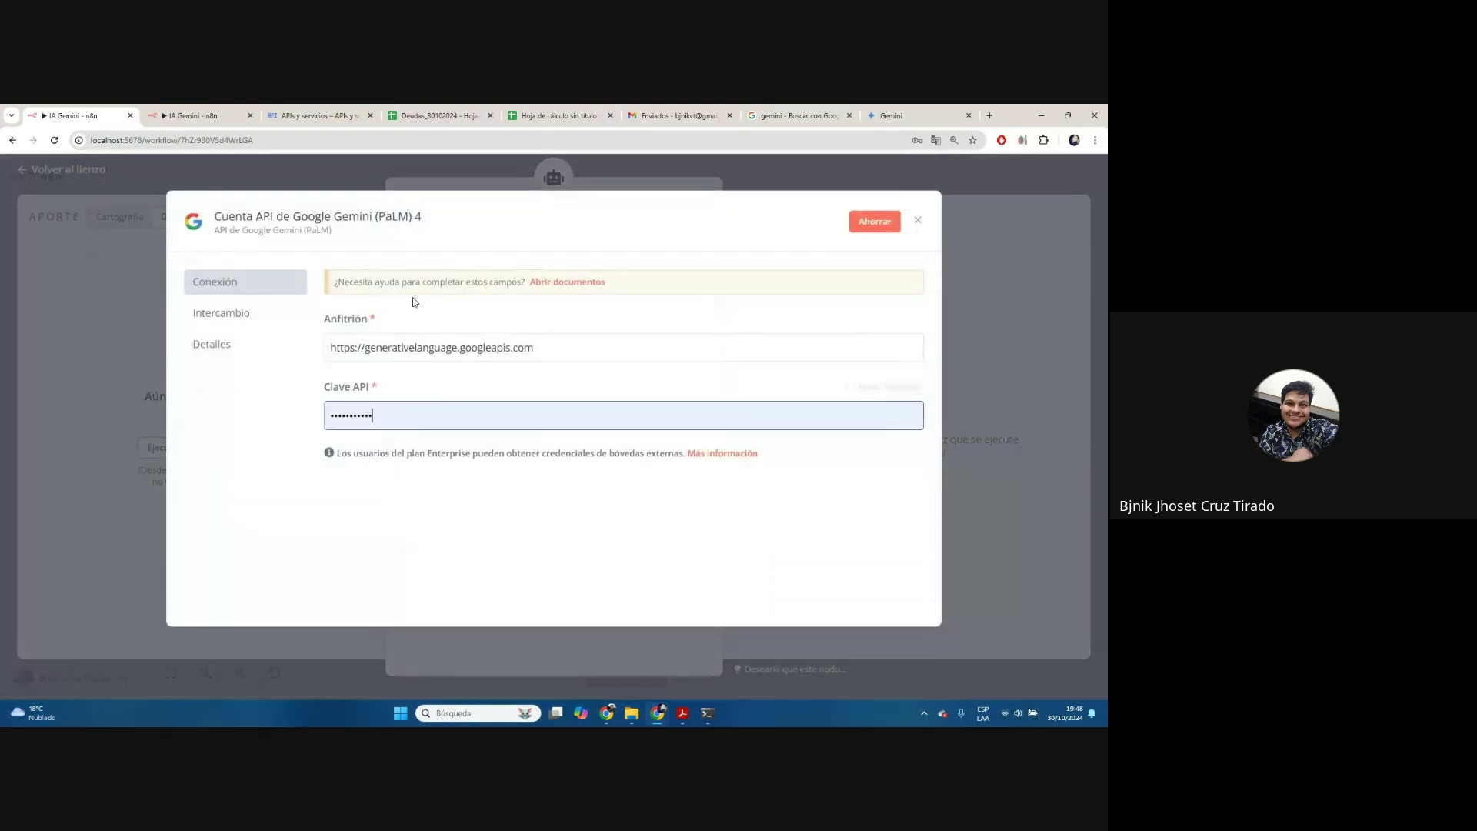
drag(373, 281, 490, 282)
click(559, 285)
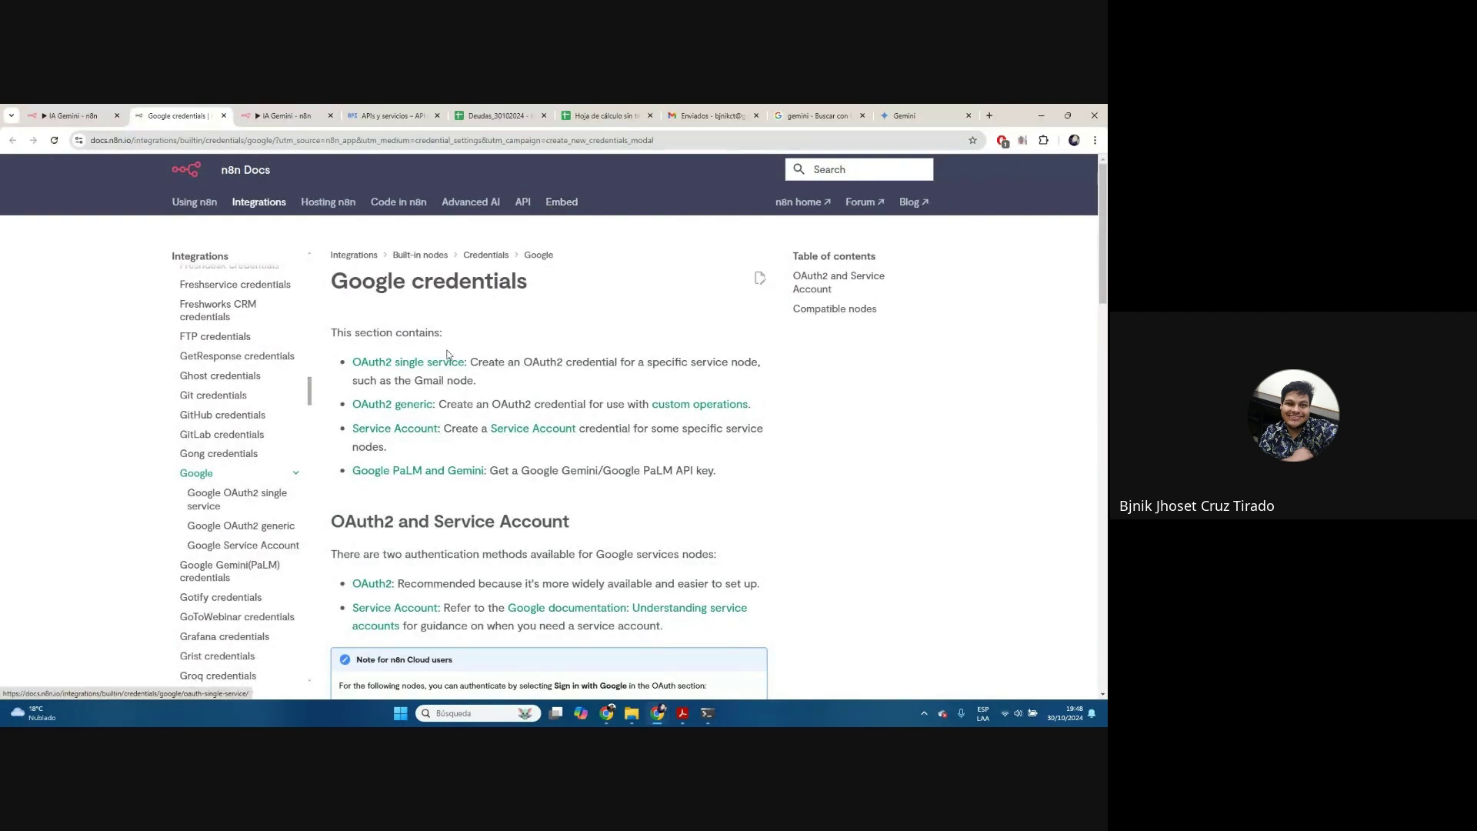
Browse the Google credentials docs page and go to the Actions library
scroll(451, 278, down, 10)
scroll(449, 354, down, 3)
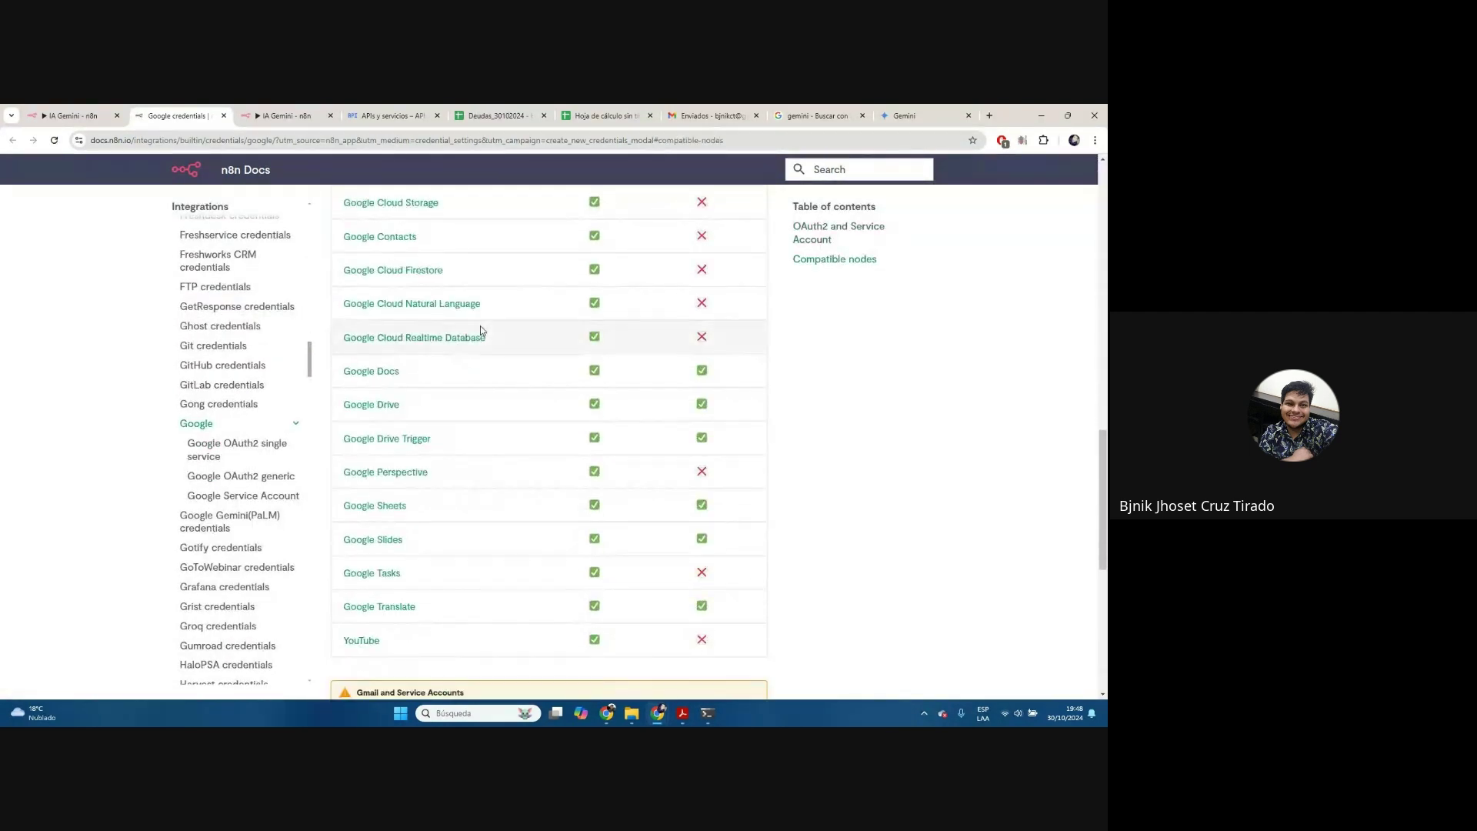
scroll(231, 292, up, 5)
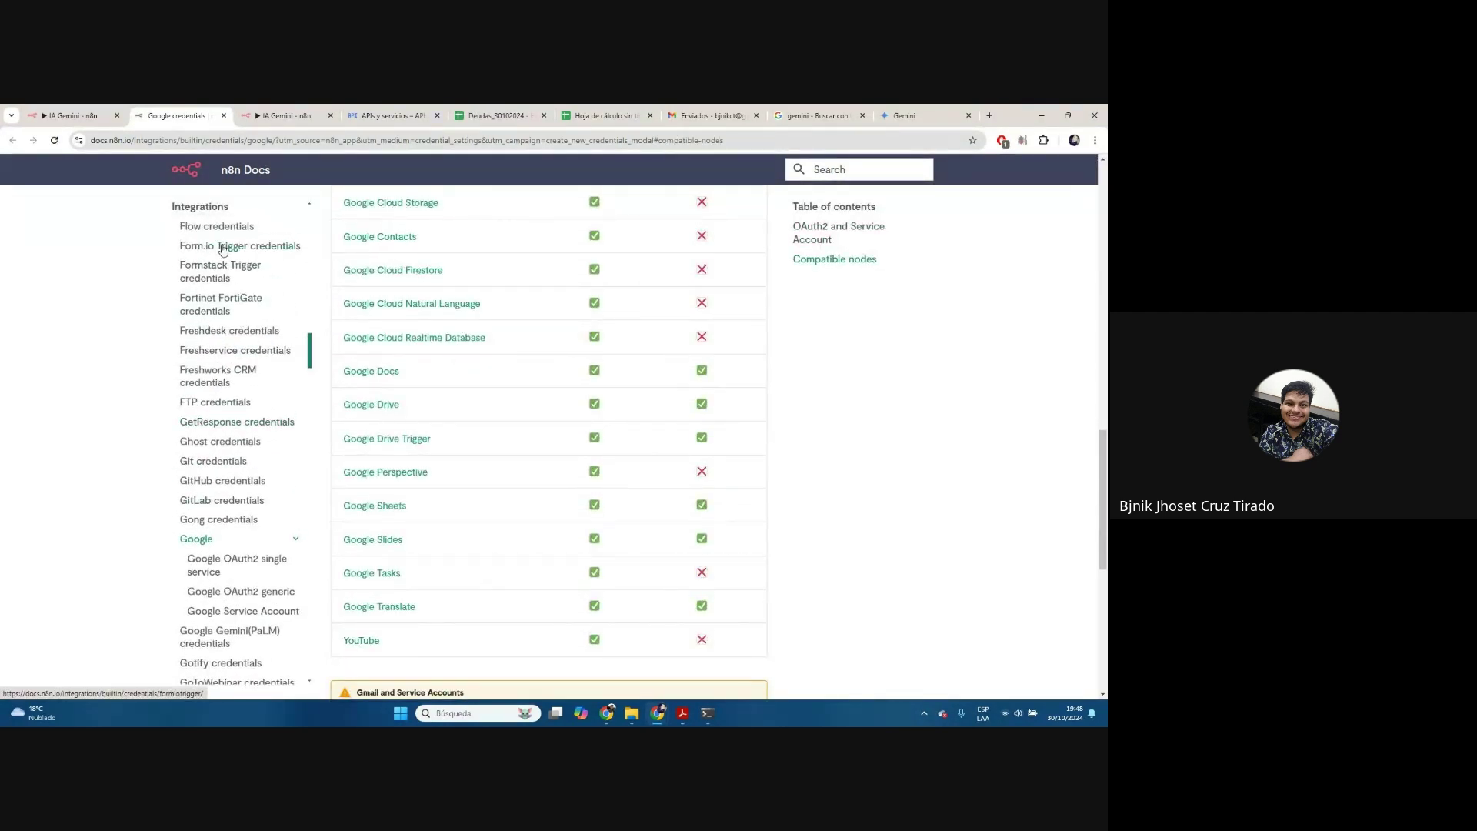
scroll(250, 305, up, 10)
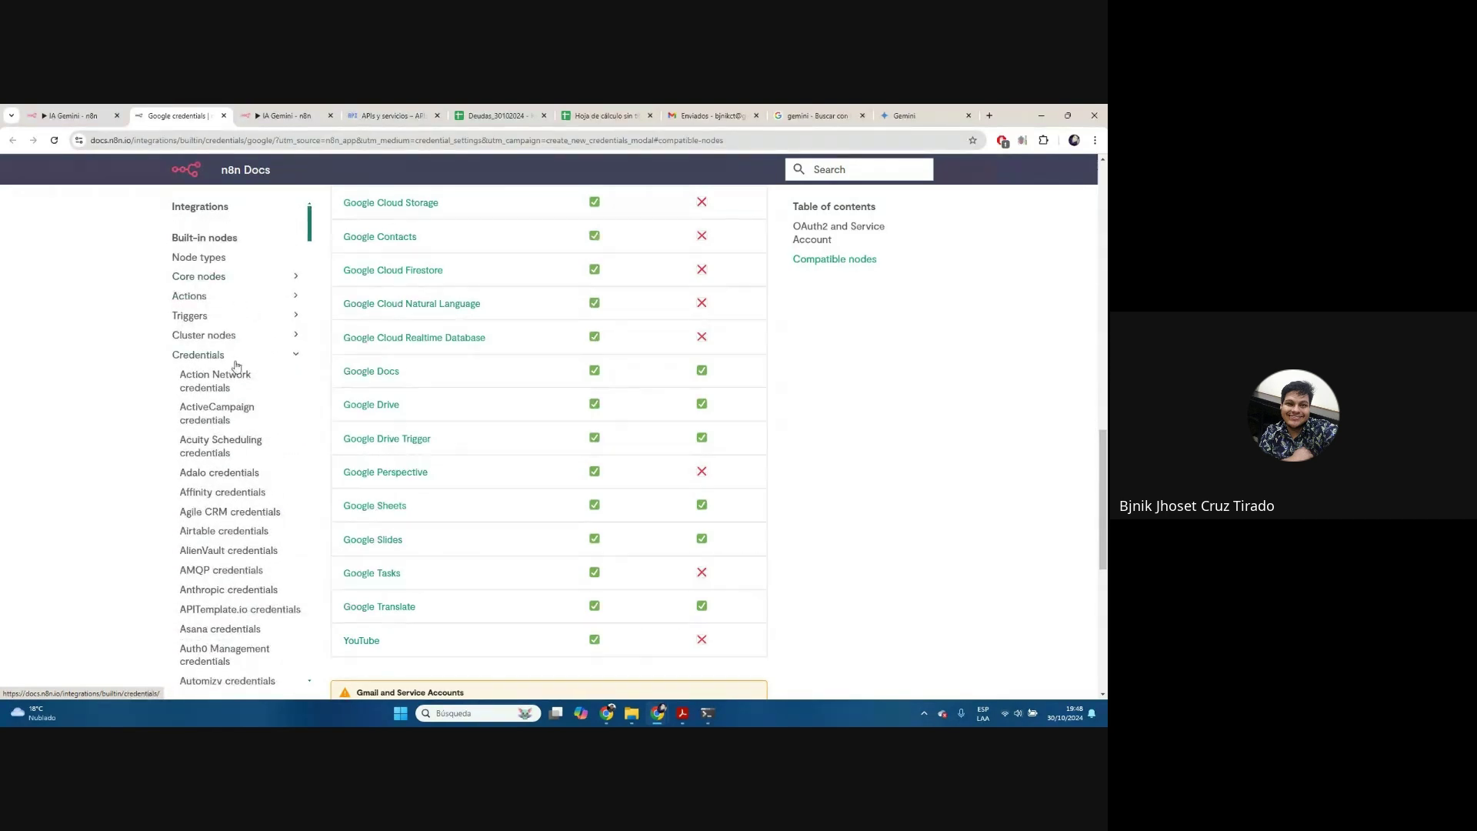
click(292, 300)
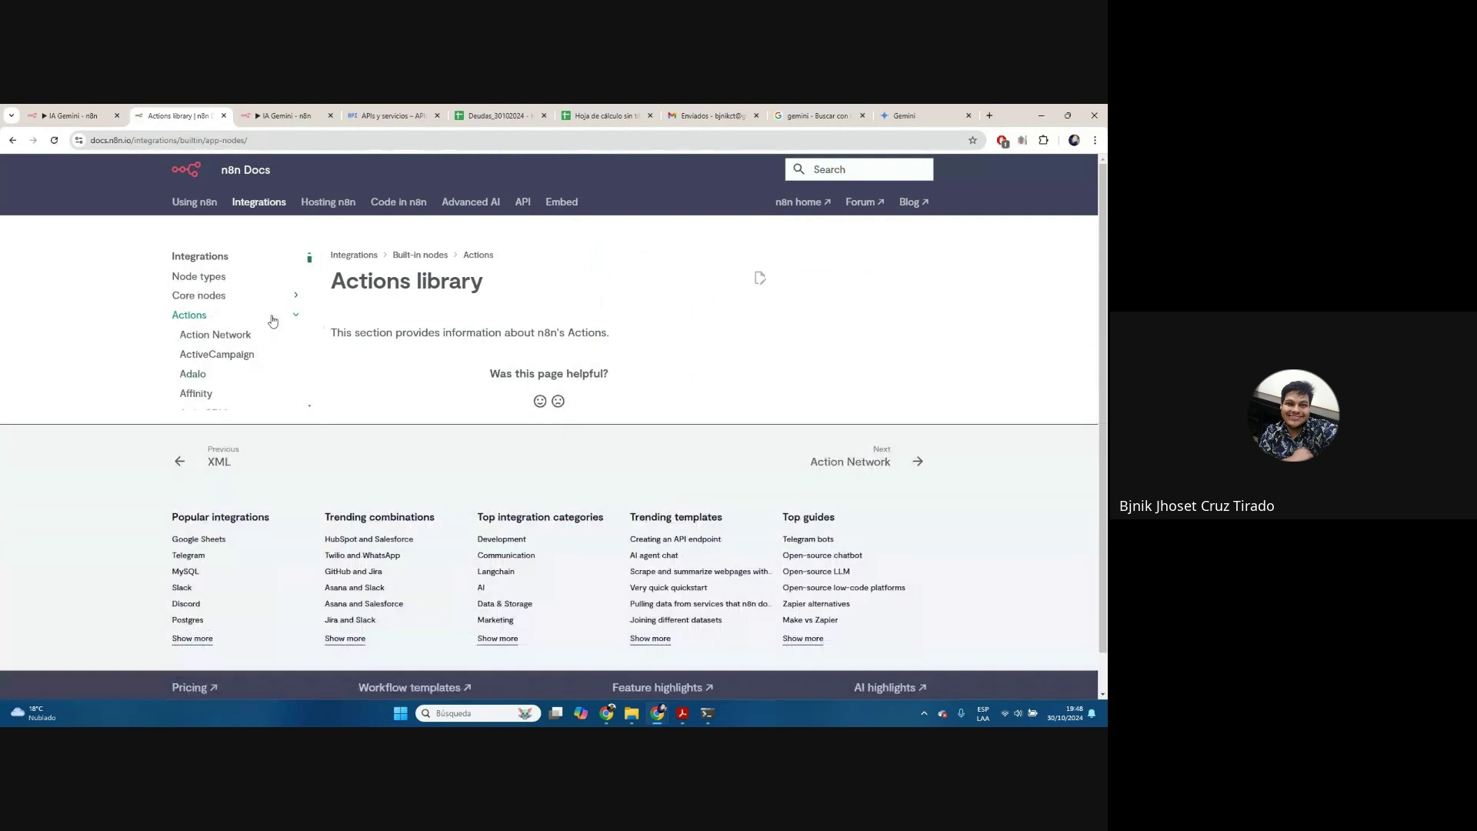
Open the Gmail node docs and review its Draft, Label, Message and Thread operations
scroll(268, 323, down, 8)
scroll(241, 366, down, 20)
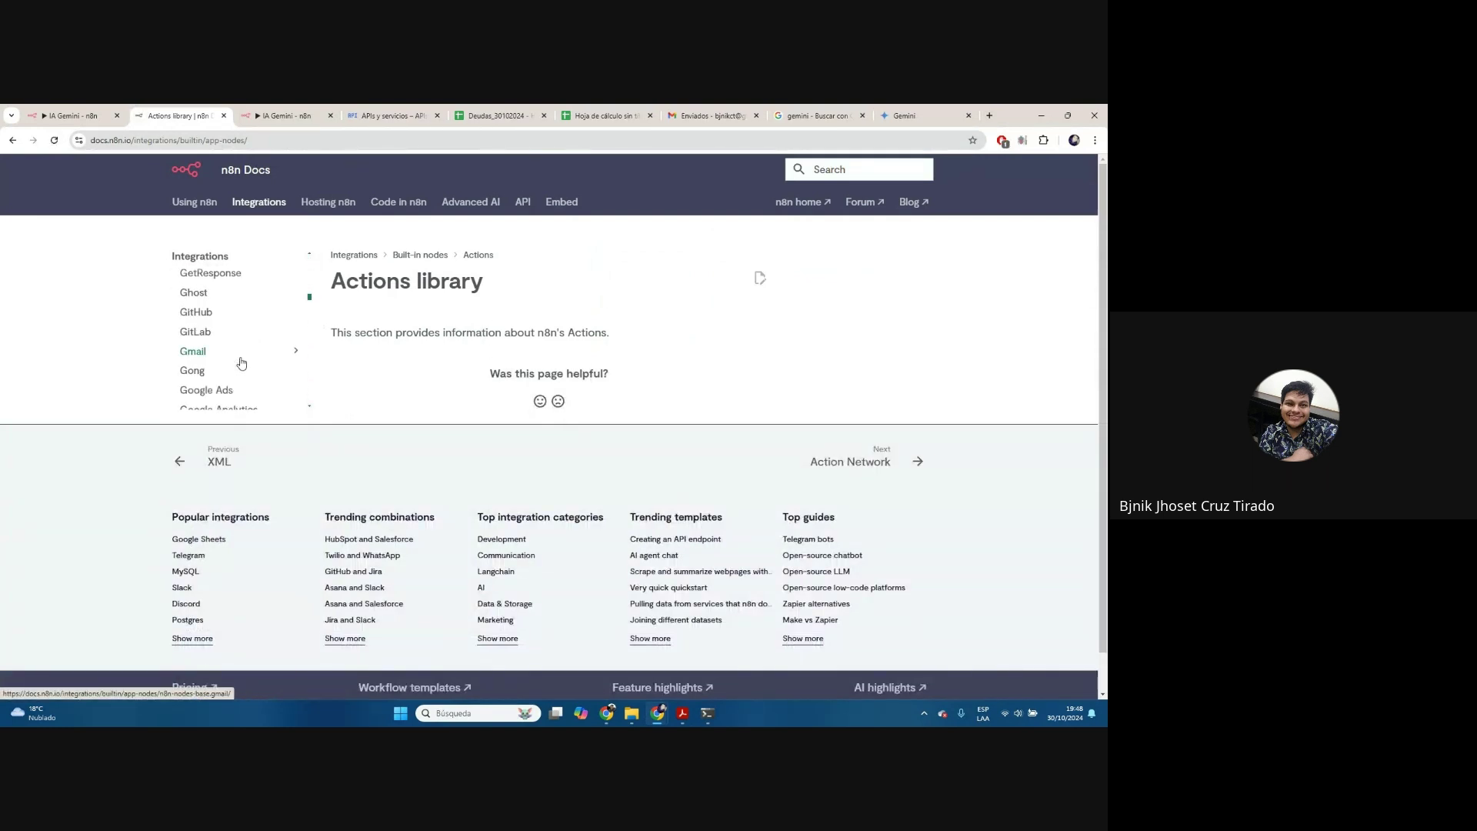
click(225, 360)
scroll(458, 426, down, 9)
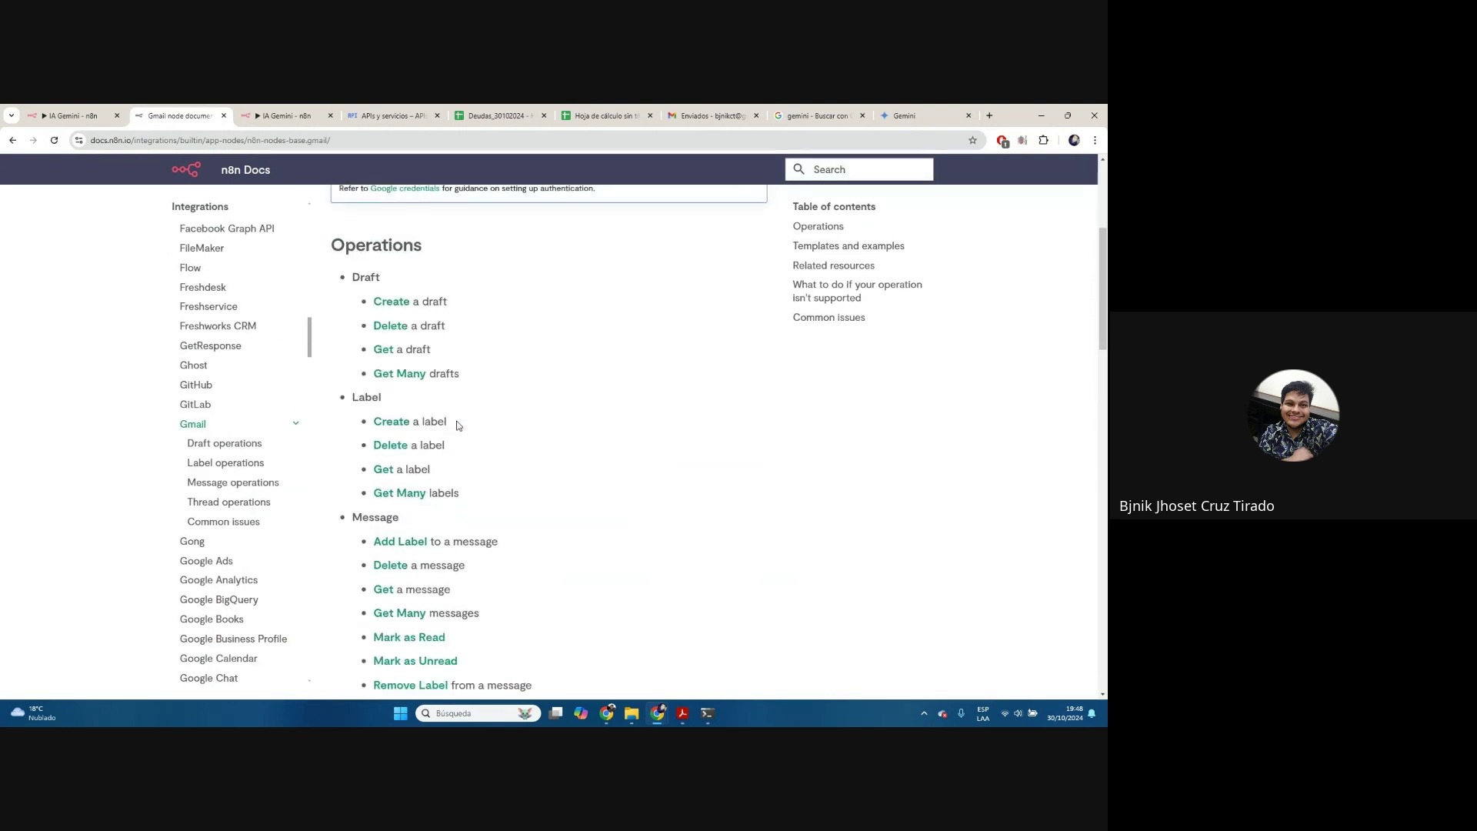
scroll(458, 425, up, 3)
scroll(431, 347, down, 1)
scroll(435, 369, up, 1)
scroll(439, 400, down, 4)
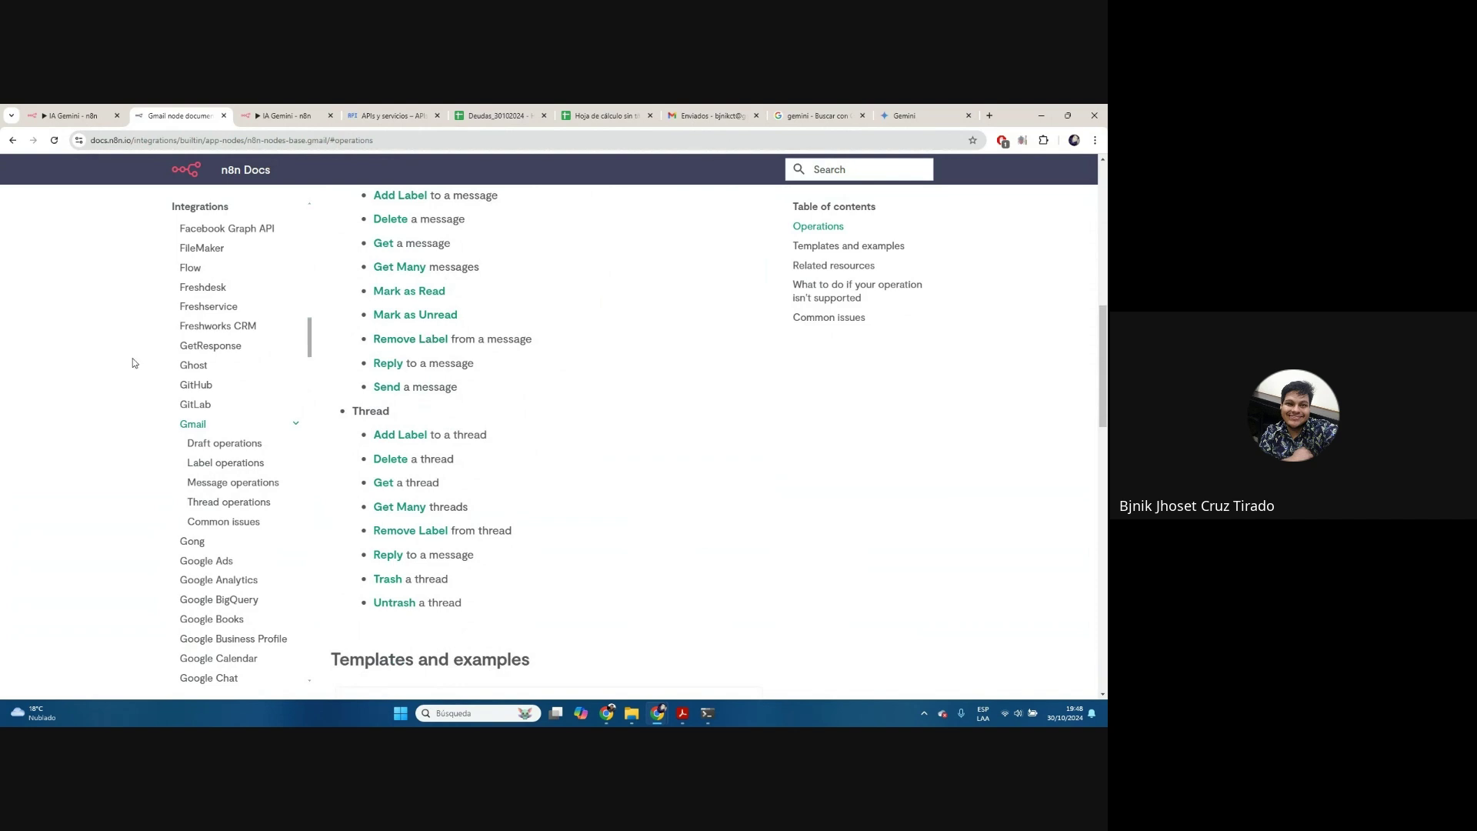
scroll(216, 377, down, 3)
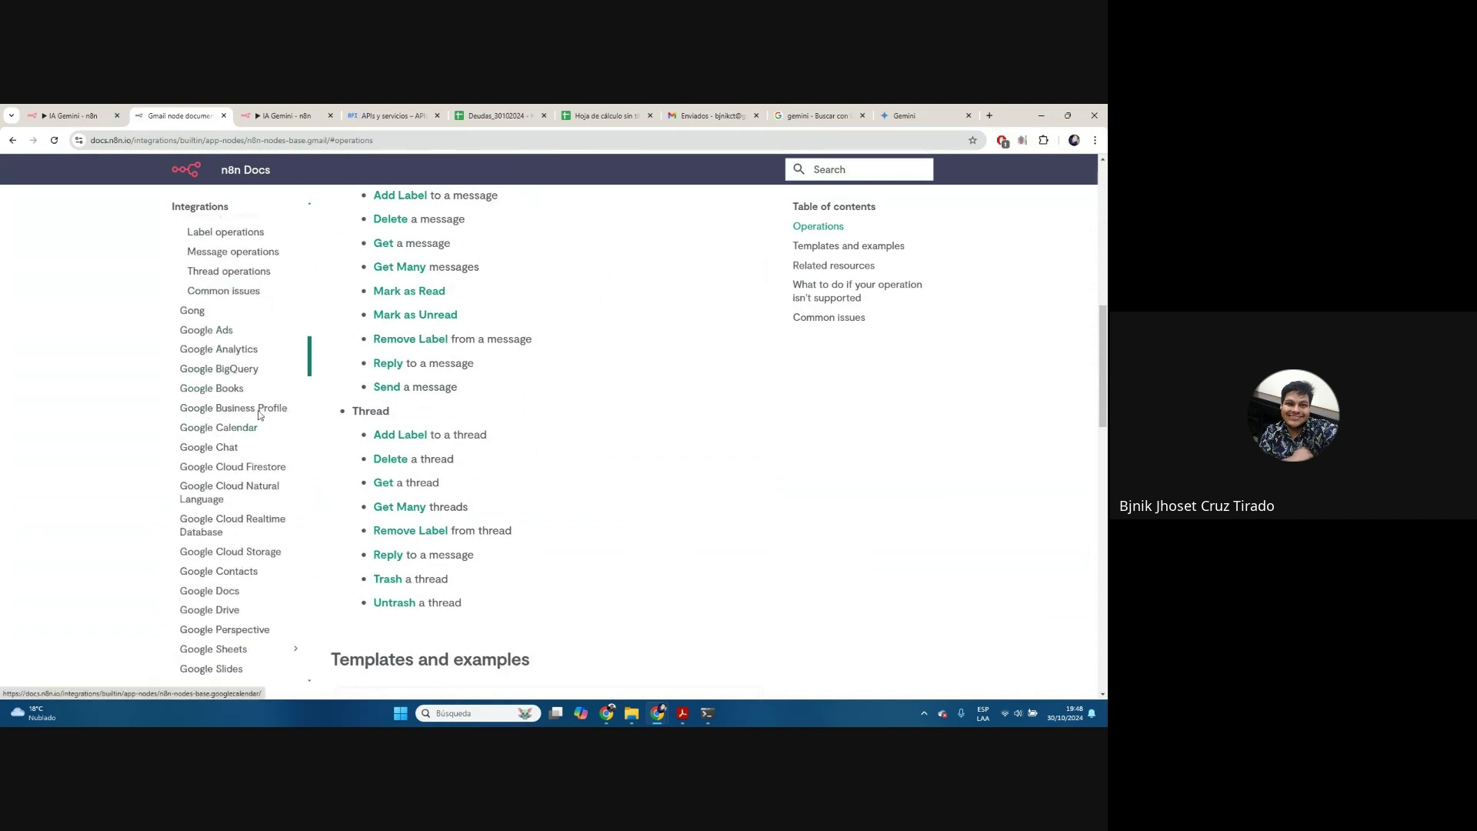